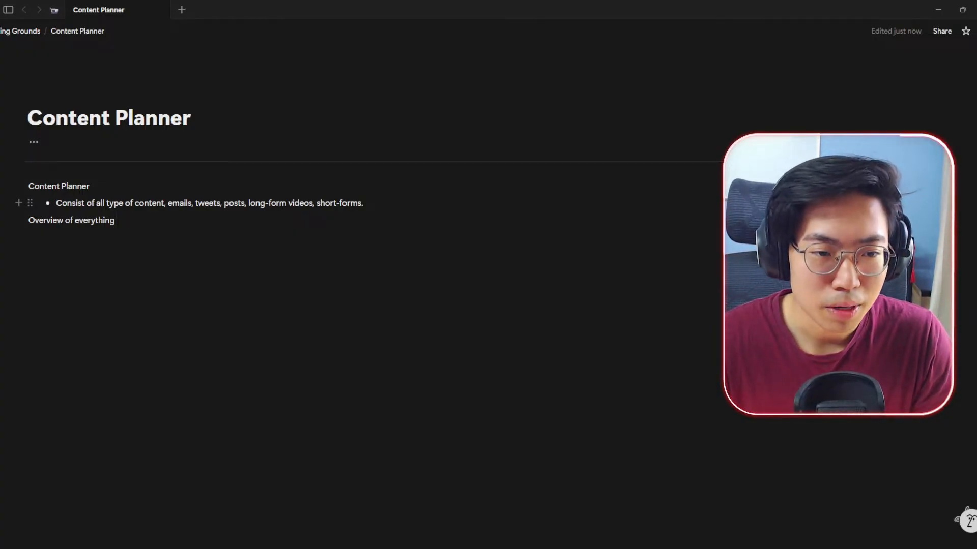
drag(265, 203, 326, 203)
click(261, 204)
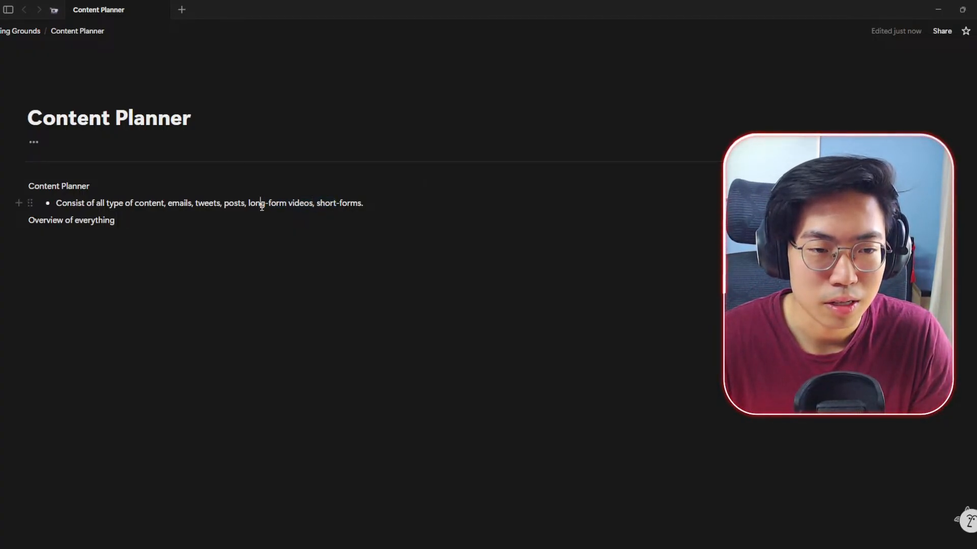
mouse_move(262, 205)
mouse_down()
mouse_move(362, 203)
mouse_move(253, 202)
mouse_up()
drag(168, 203, 230, 203)
click(210, 267)
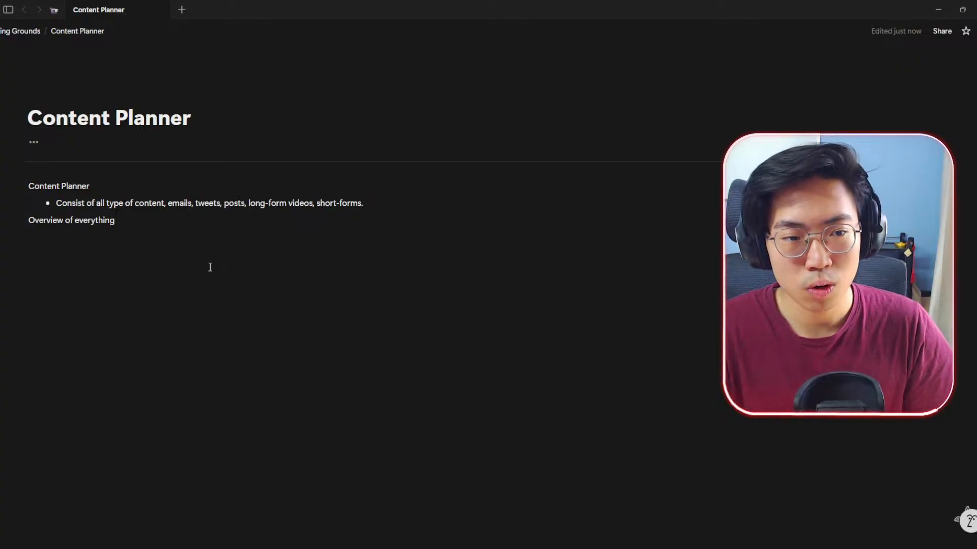
drag(168, 203, 230, 203)
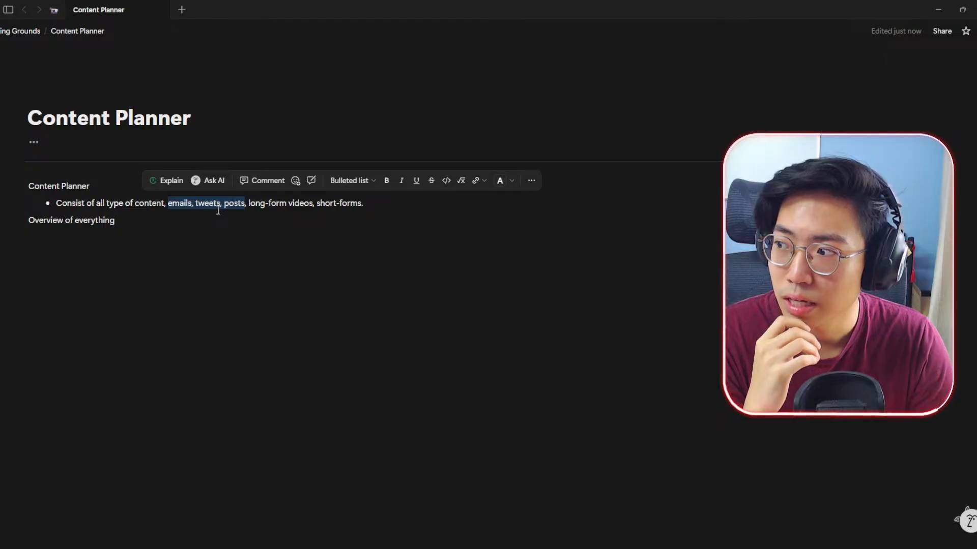
click(261, 202)
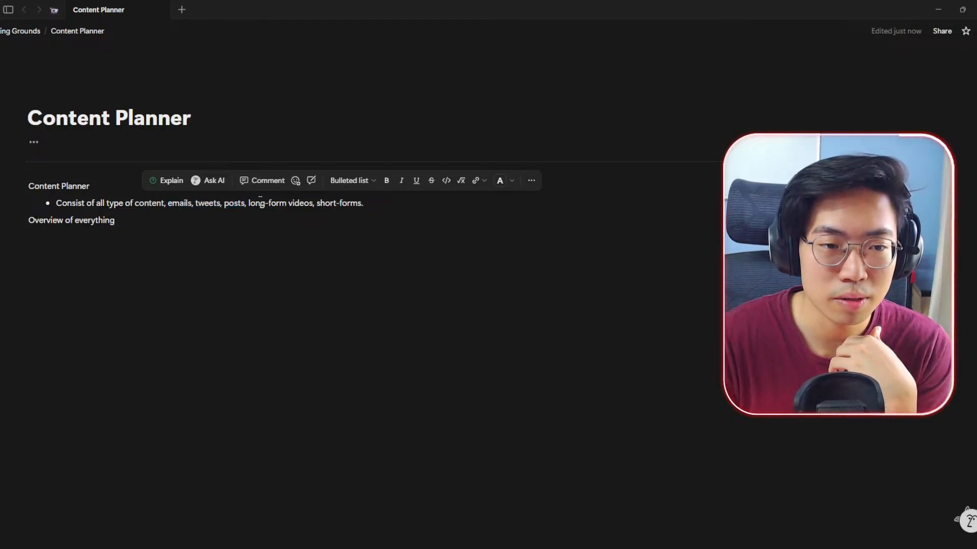
drag(261, 202, 291, 203)
drag(169, 204, 241, 204)
click(240, 205)
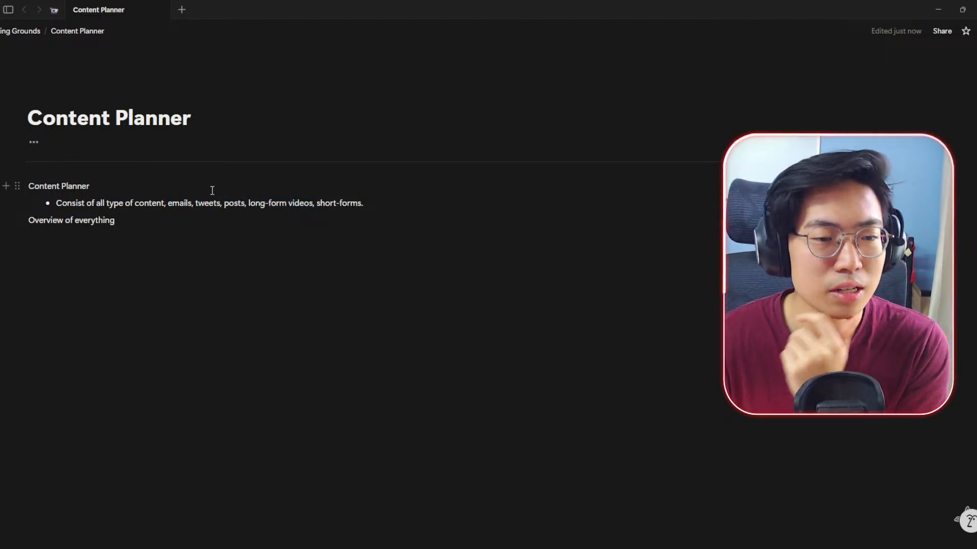
drag(168, 204, 242, 207)
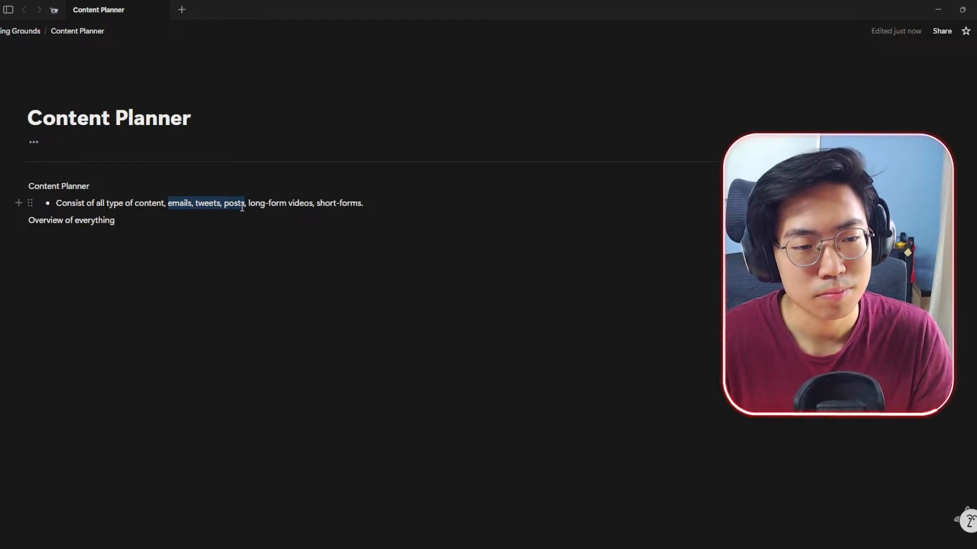
click(243, 208)
drag(168, 205, 260, 208)
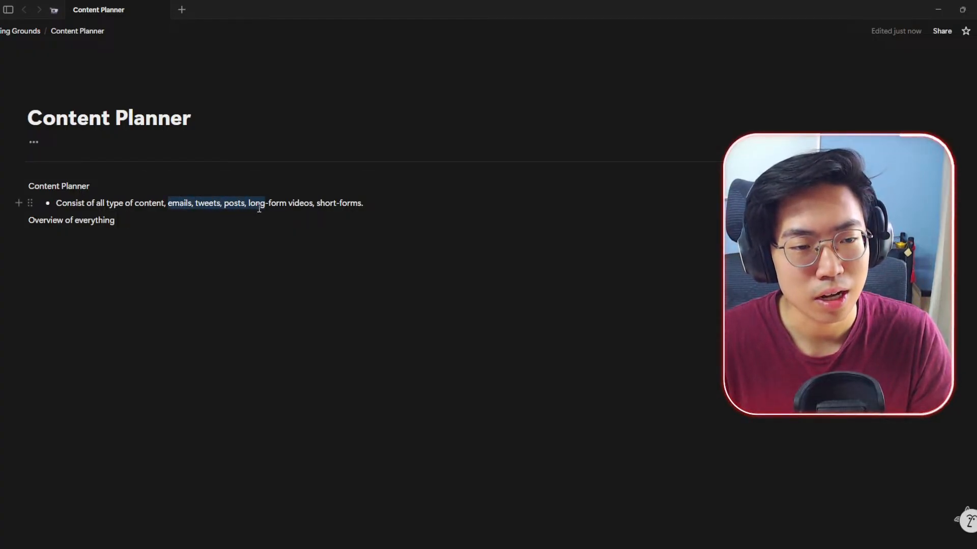
click(214, 206)
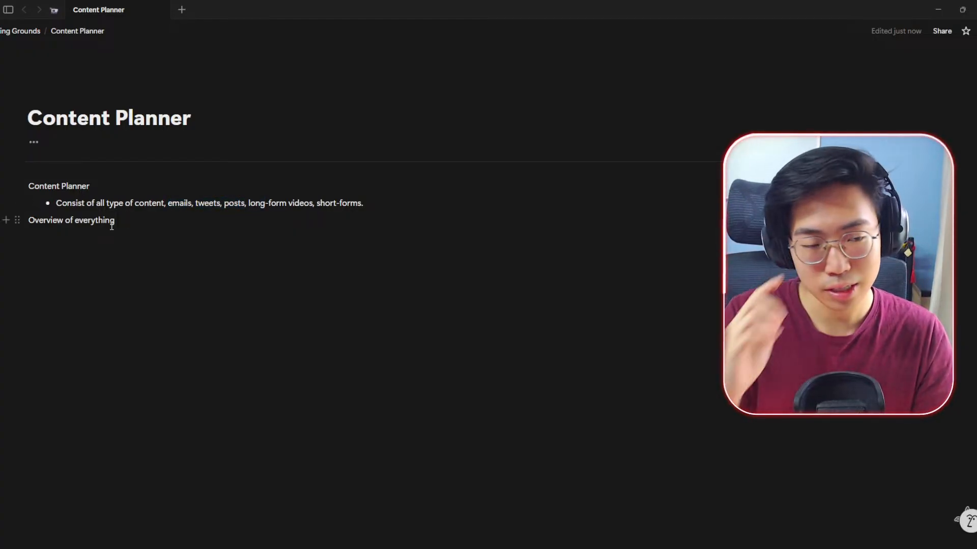
drag(171, 204, 375, 200)
click(373, 202)
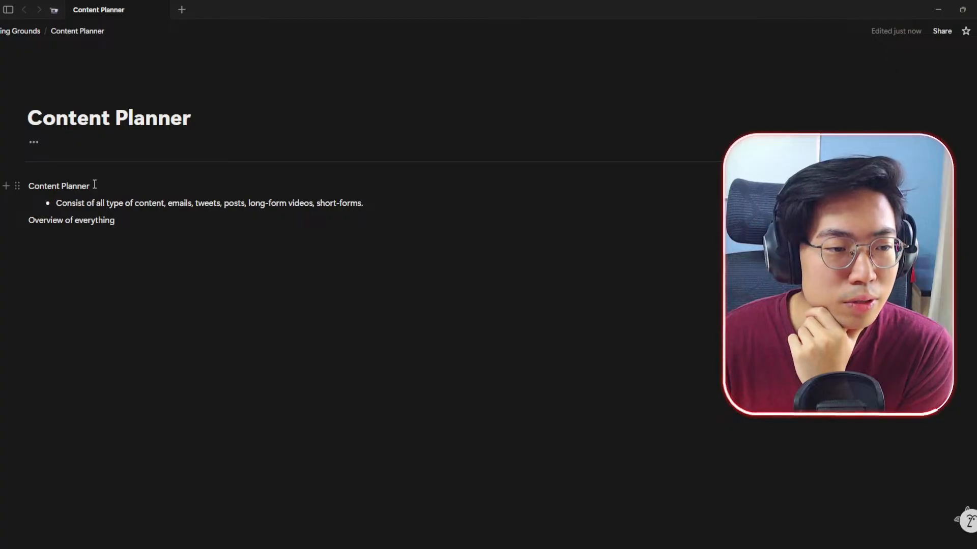
drag(249, 203, 362, 205)
click(169, 203)
drag(169, 202, 234, 205)
click(234, 205)
drag(169, 203, 399, 209)
click(190, 211)
drag(189, 212, 342, 211)
click(261, 203)
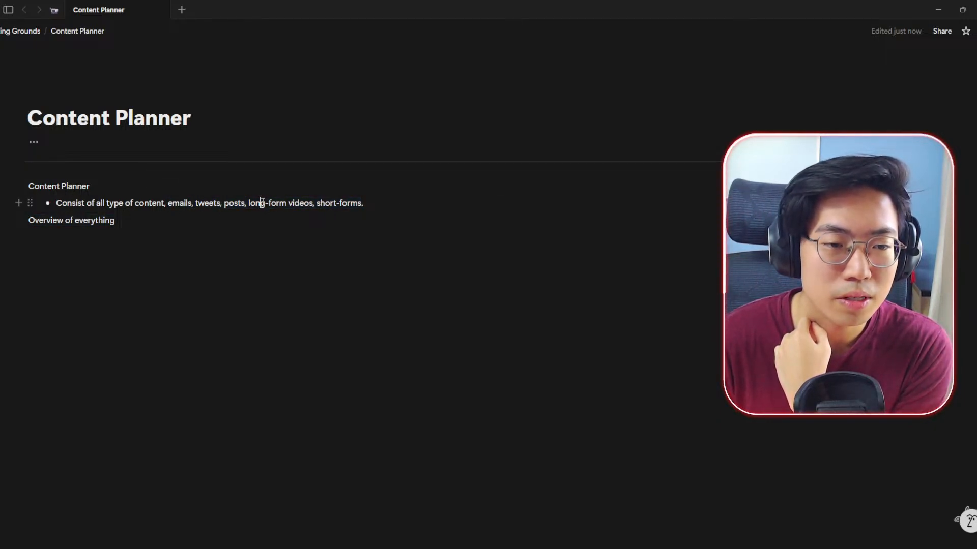
drag(249, 203, 364, 197)
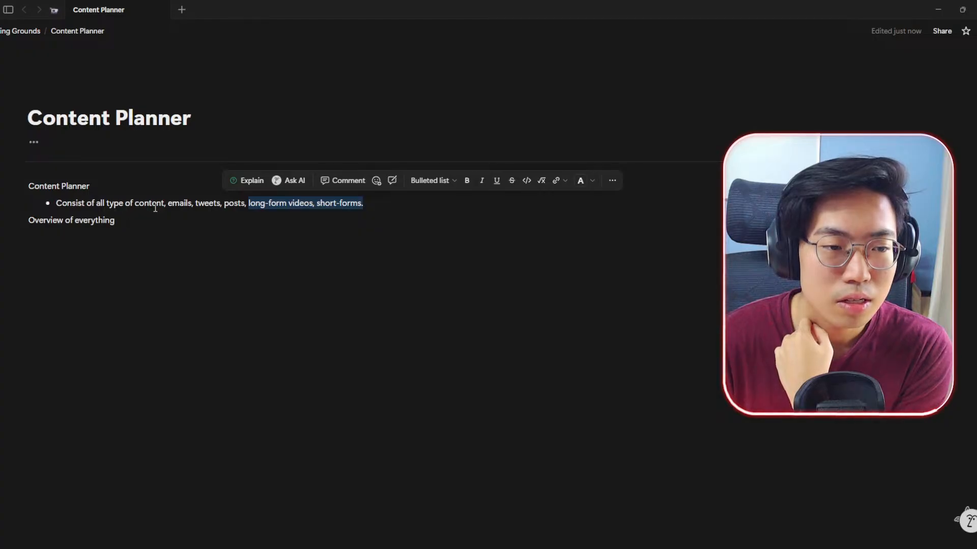
drag(169, 202, 190, 204)
double_click(218, 203)
double_click(238, 204)
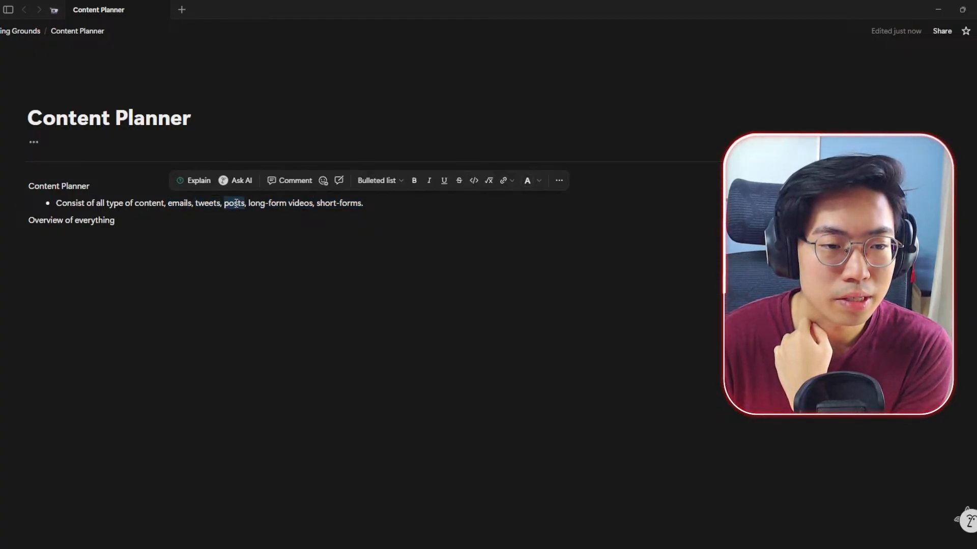
triple_click(267, 204)
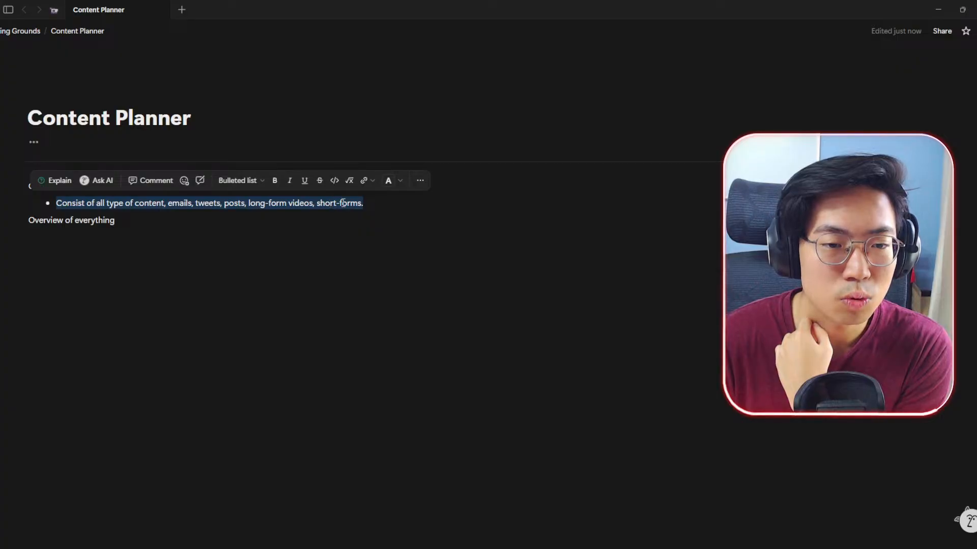
click(268, 204)
double_click(335, 204)
click(256, 204)
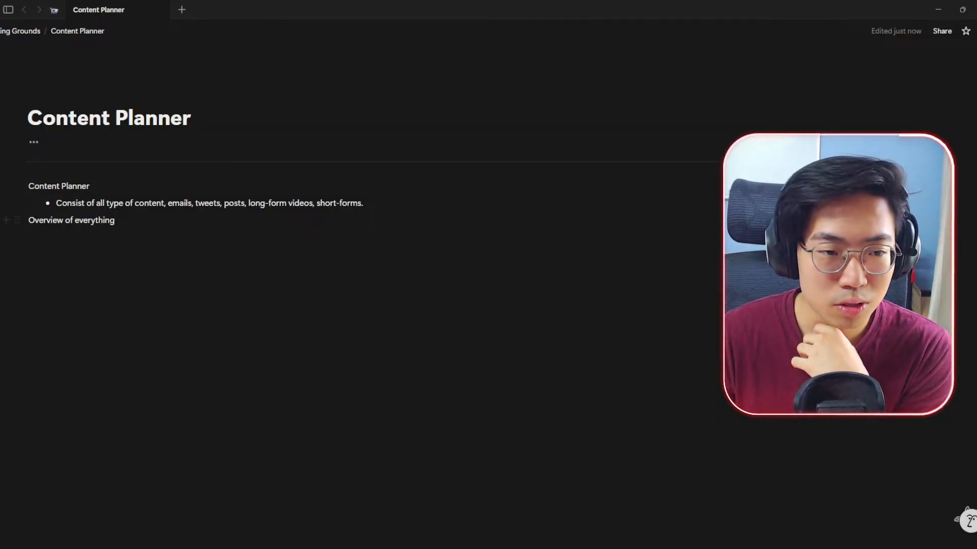
drag(168, 204, 245, 204)
click(229, 209)
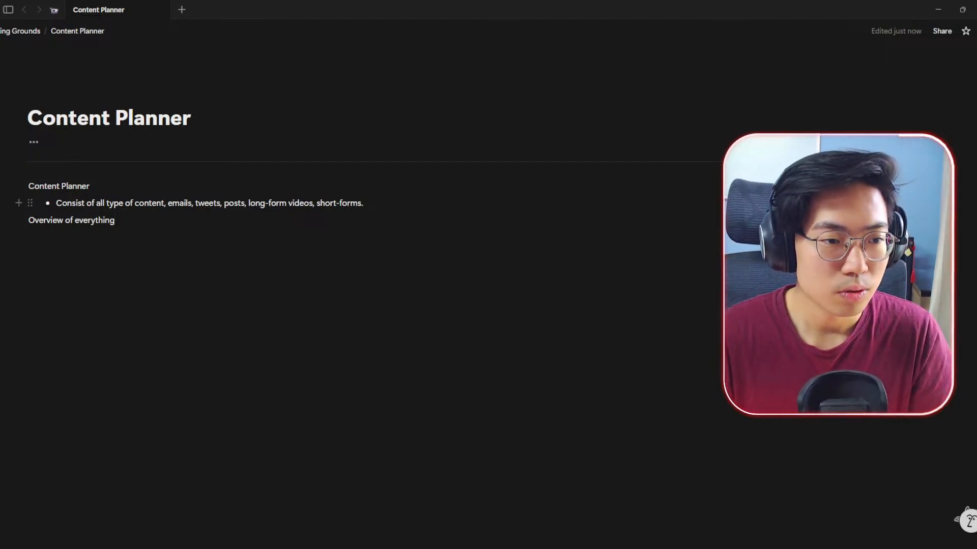
triple_click(67, 220)
click(173, 215)
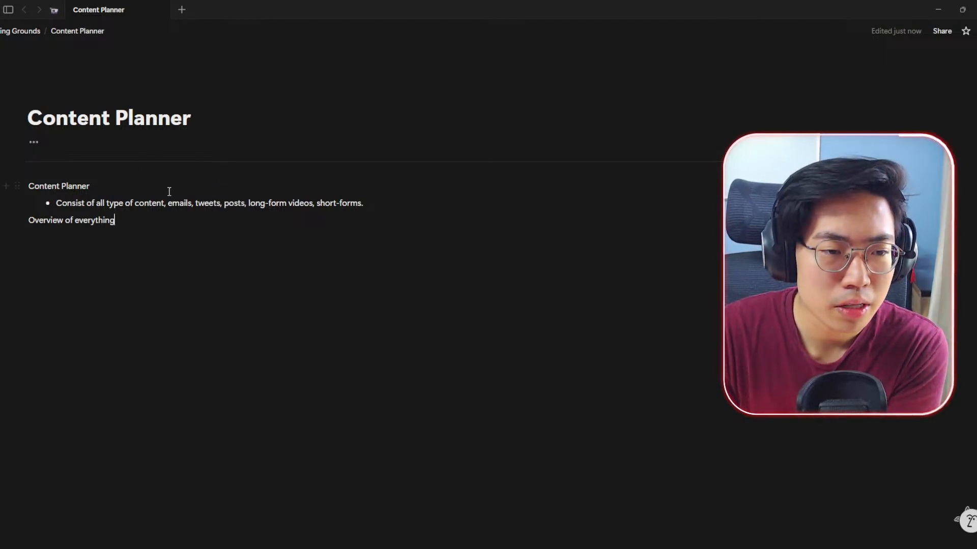
drag(178, 198, 403, 201)
click(277, 239)
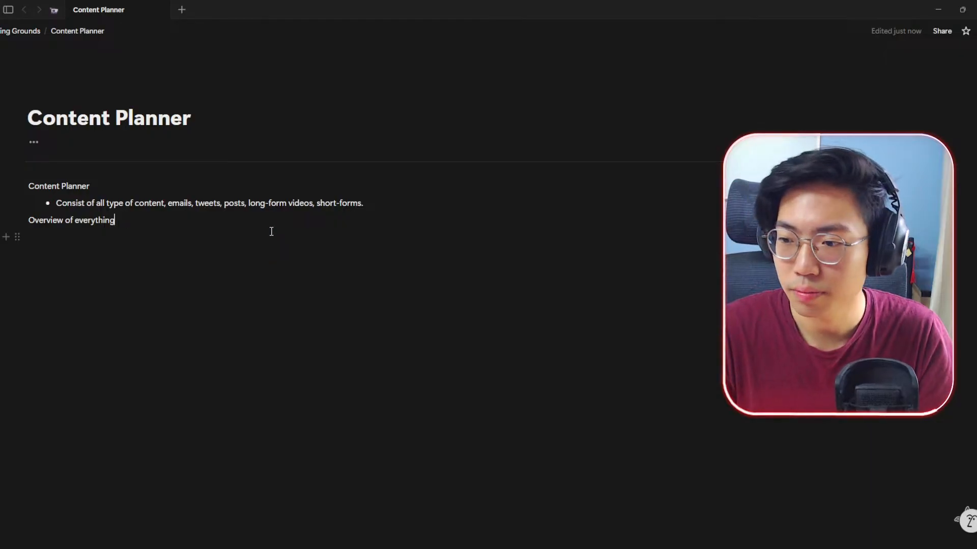
drag(264, 204, 336, 203)
drag(248, 203, 358, 209)
click(279, 242)
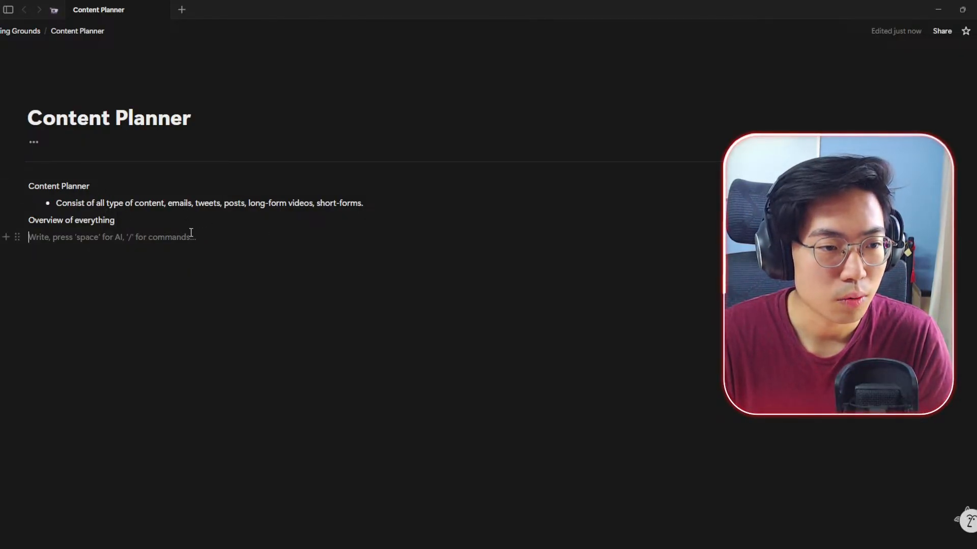
click(31, 143)
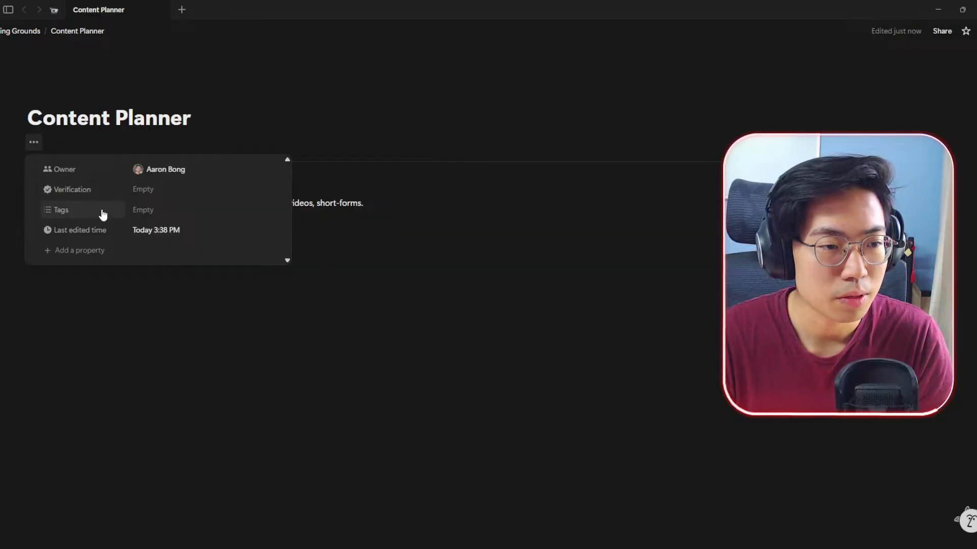
click(126, 298)
Insert three empty lines above the Content Planner notes and return to the first one.
drag(155, 235, 27, 182)
key(Left)
key(Return)
key(Return)
key(Up)
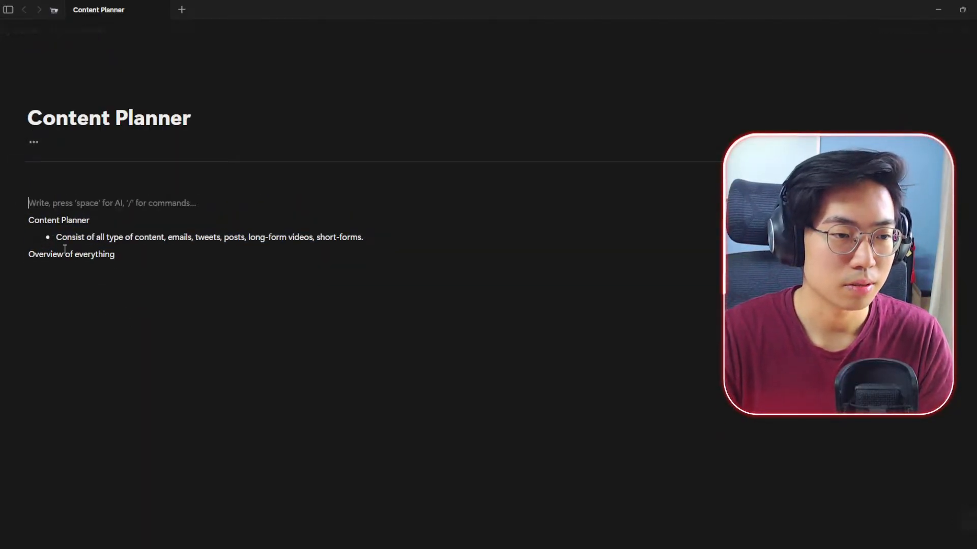
key(Return)
key(Up)
key(Up)
Insert a board view database on the first line, using a new data source named "Contente Planner DB".
text(/)
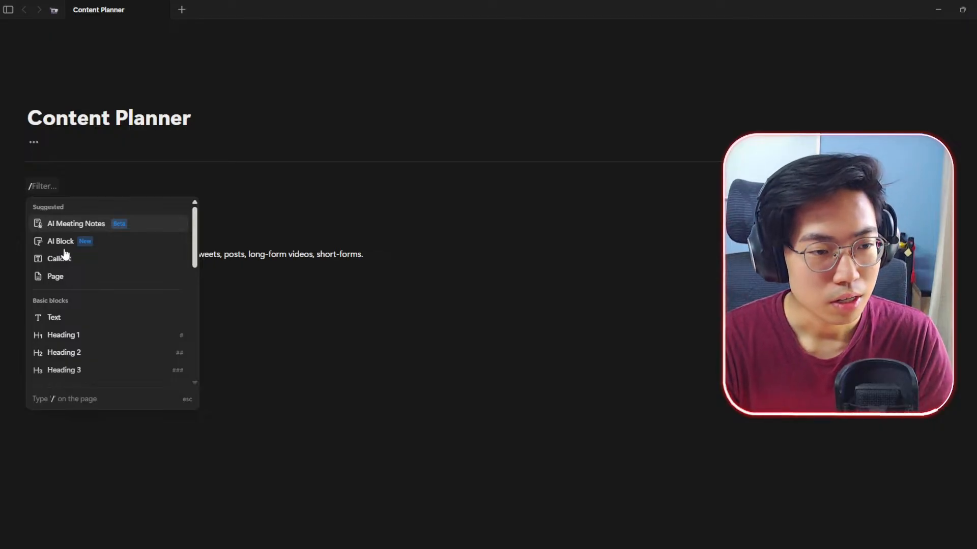
text(data)
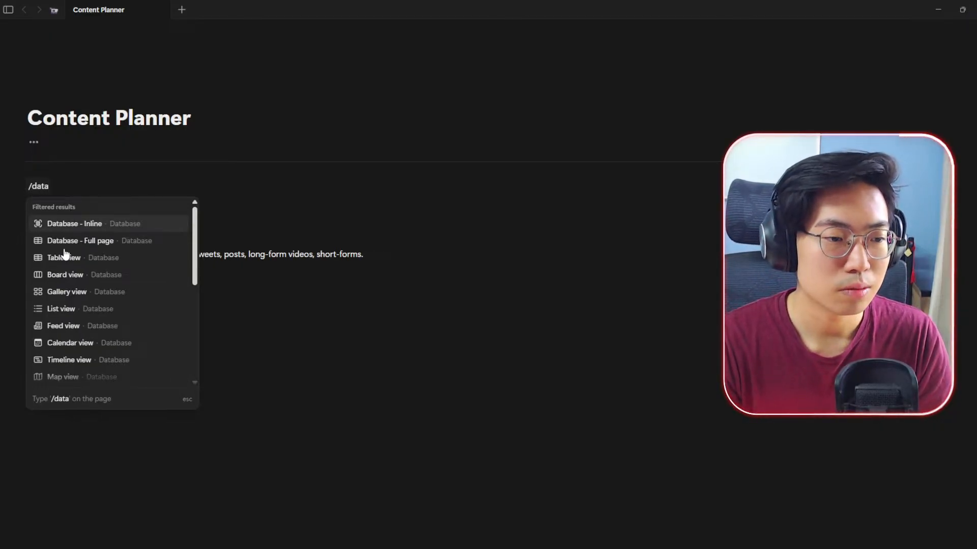
click(71, 275)
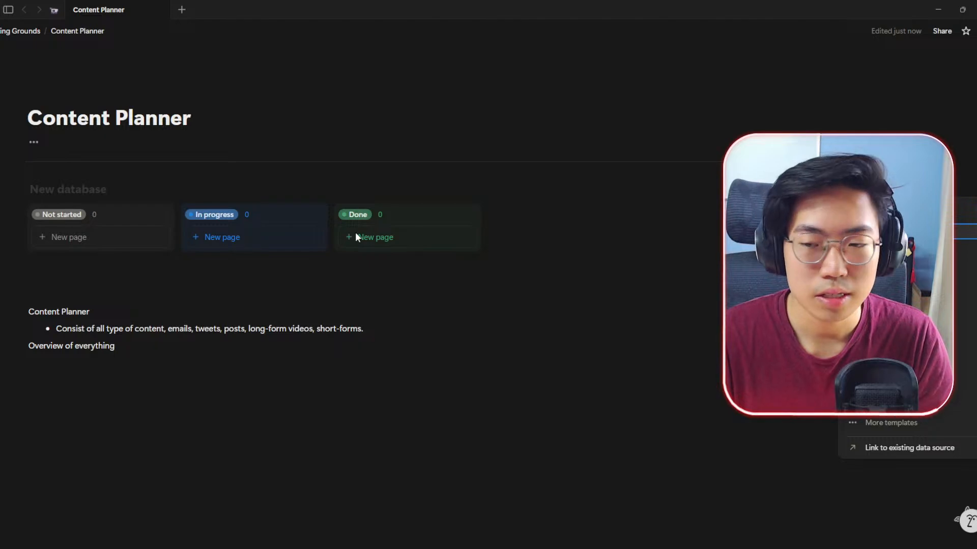
text(Cont)
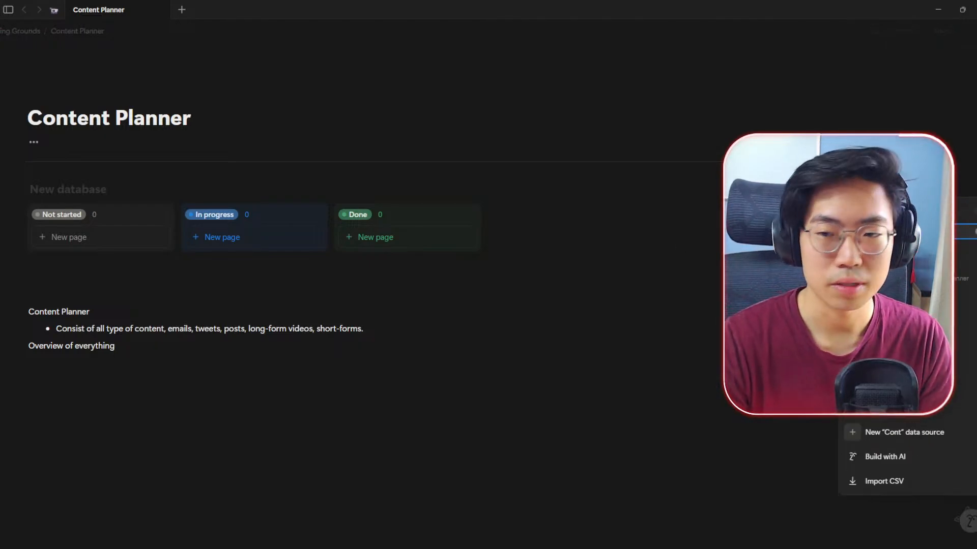
text(ente Planner DB)
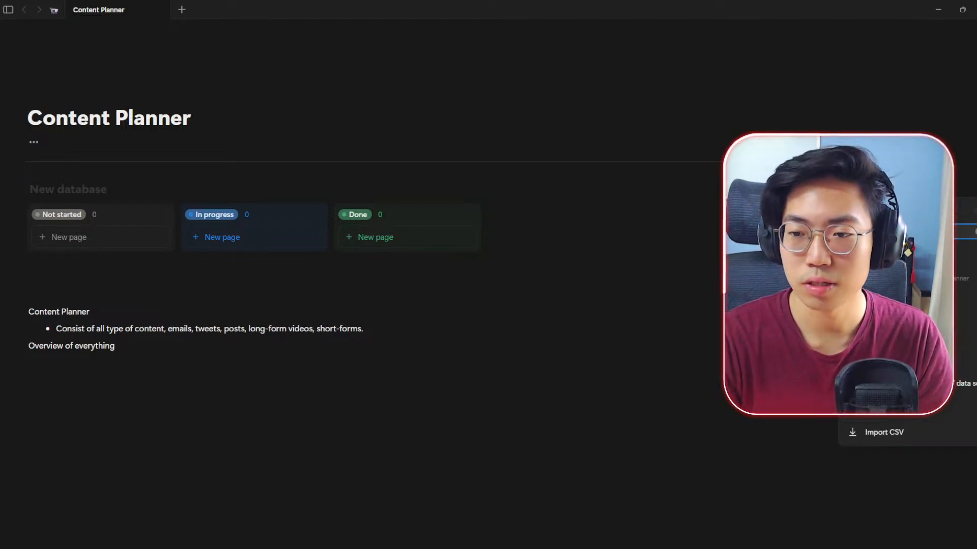
click(910, 384)
Correct the database title to "Content Planner DB" and hide the title above the board.
click(79, 189)
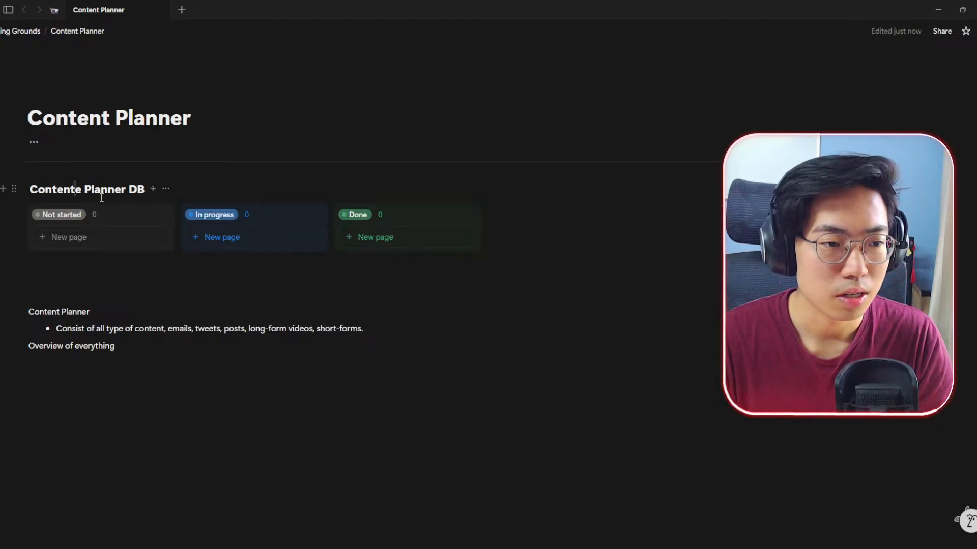
key(BackSpace)
click(159, 190)
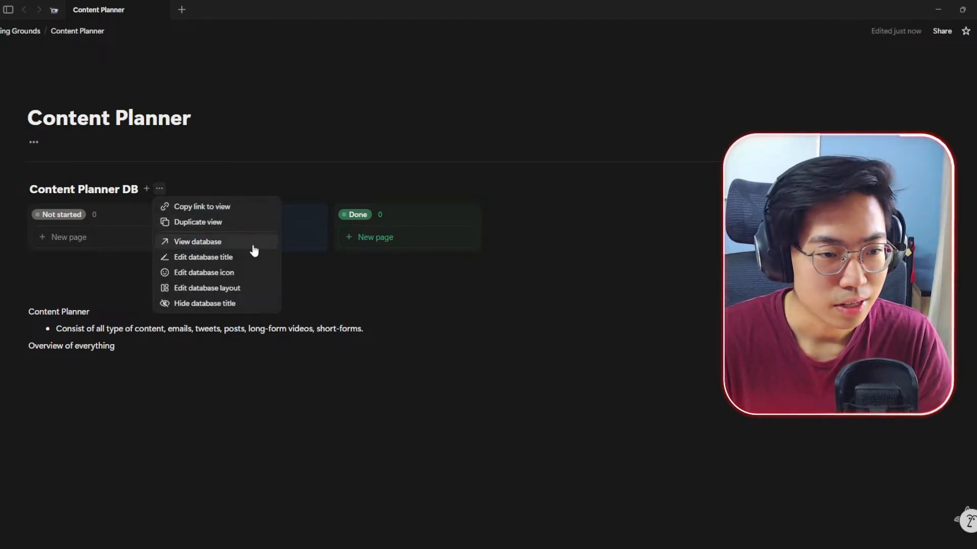
click(218, 302)
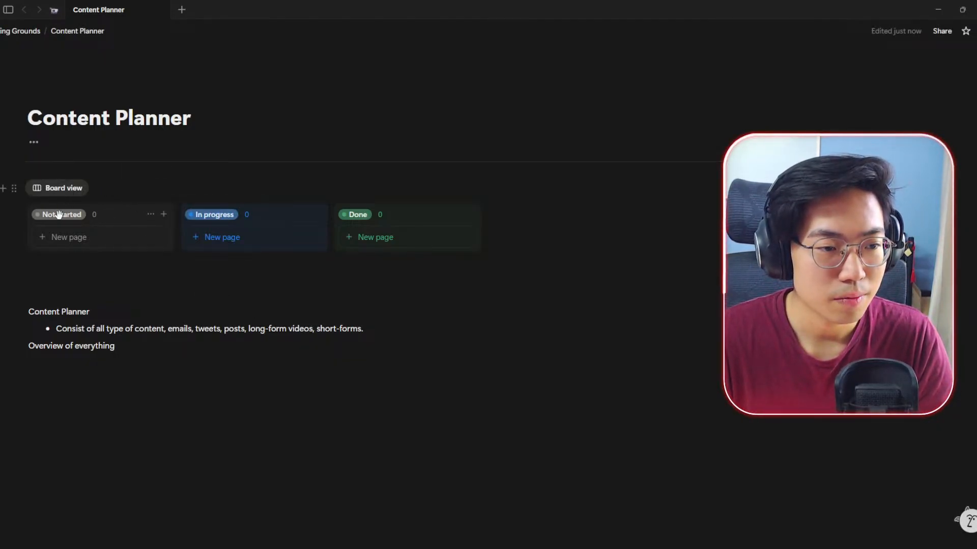
click(163, 214)
click(92, 196)
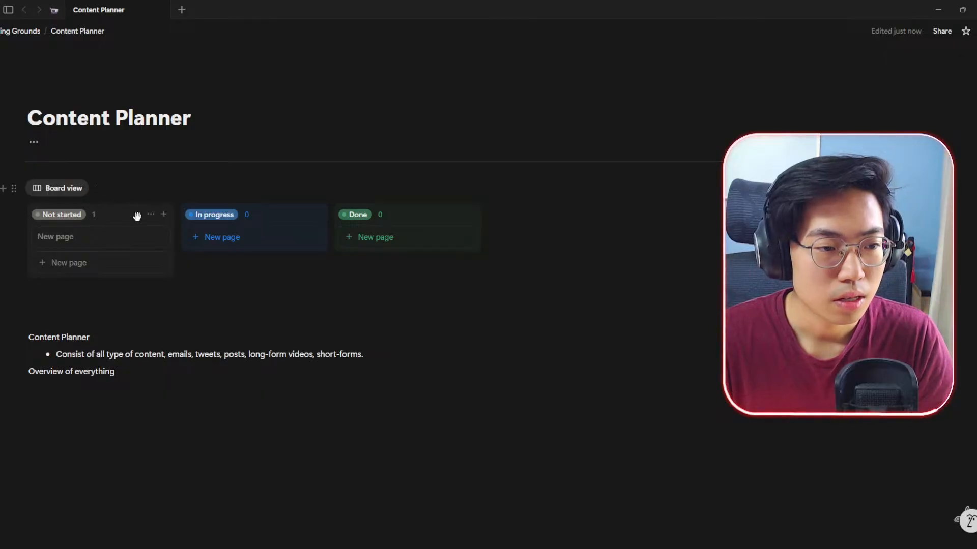
key(ctrl+z)
Look through the board's group settings and property visibility options, leaving them as they are.
click(150, 217)
click(184, 232)
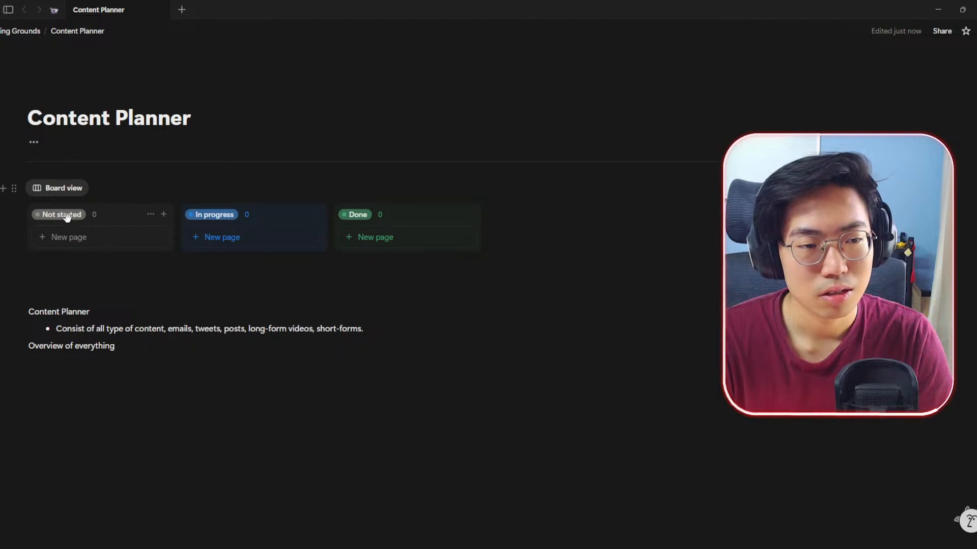
click(150, 214)
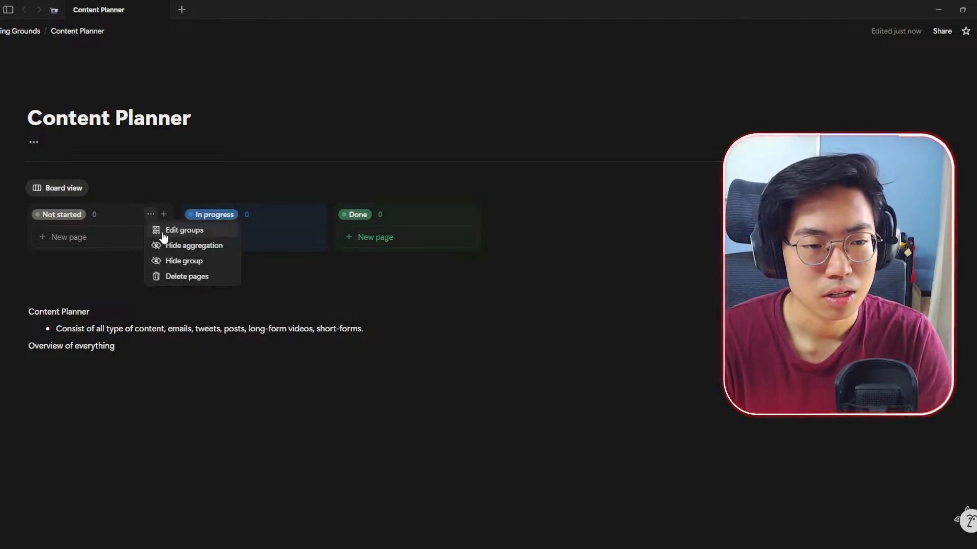
click(168, 231)
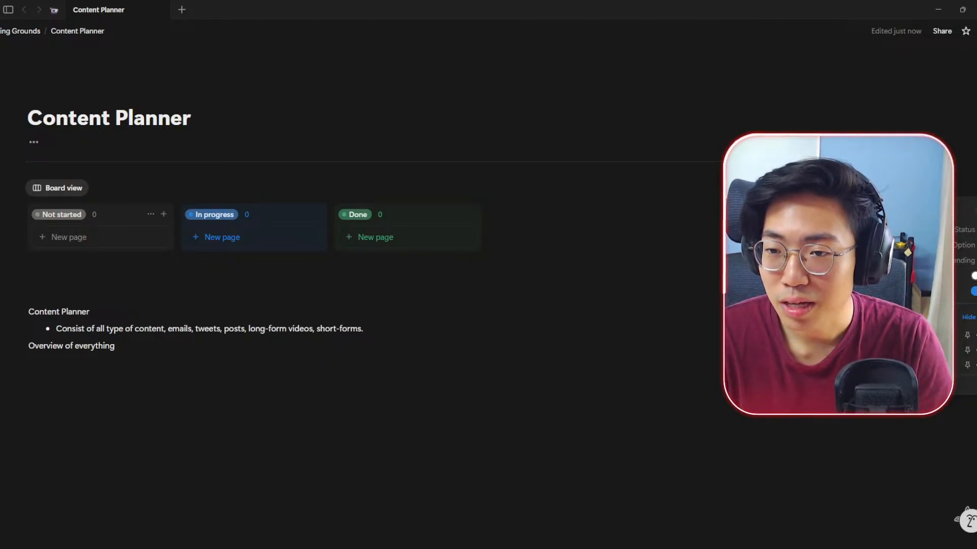
click(976, 189)
click(976, 188)
click(916, 266)
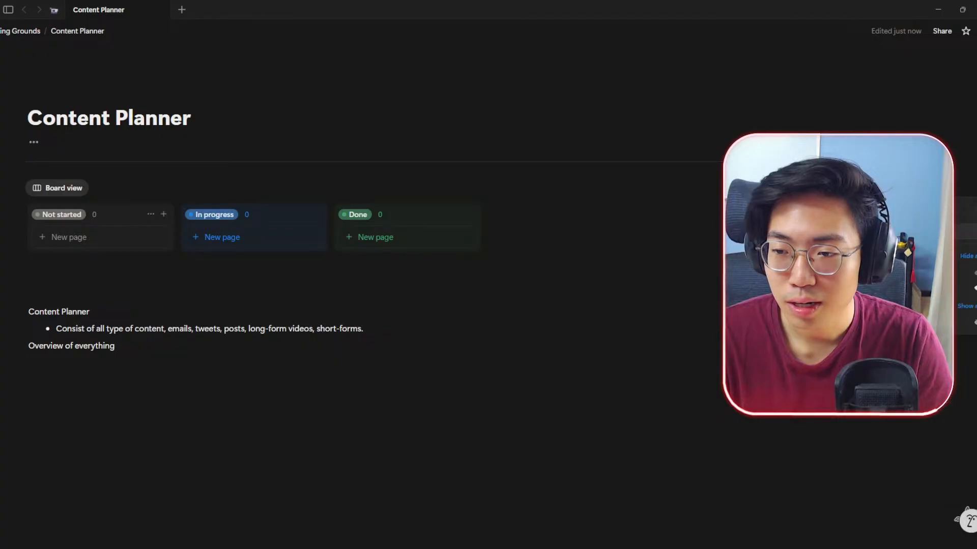
click(615, 268)
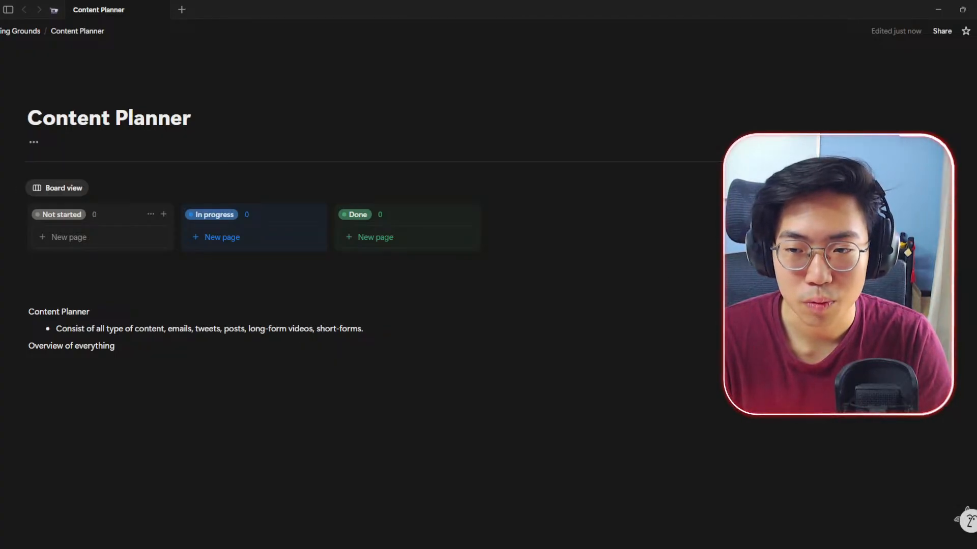
Add the options Scriptwrite, Edit, Title and Thumbnail to the In progress group of the Status property.
click(976, 189)
click(900, 416)
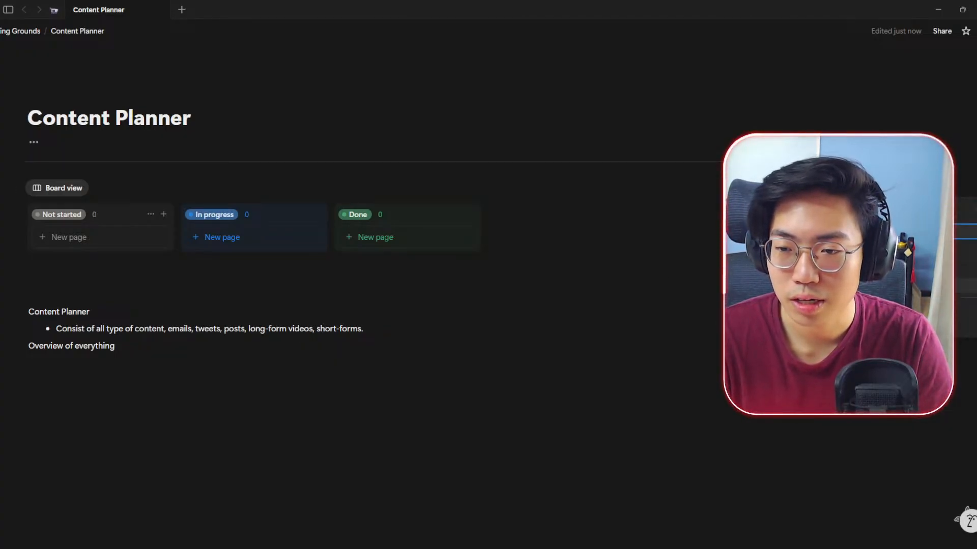
click(903, 286)
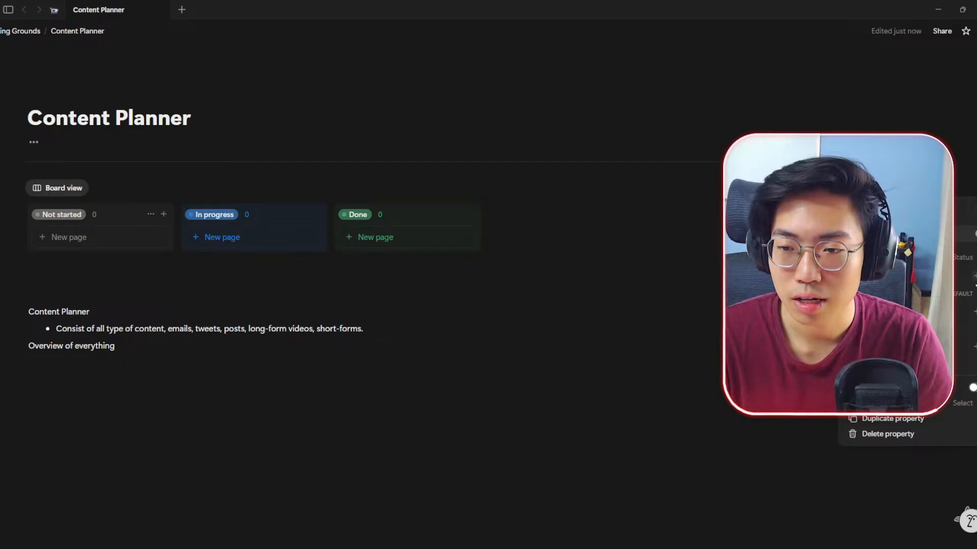
click(974, 312)
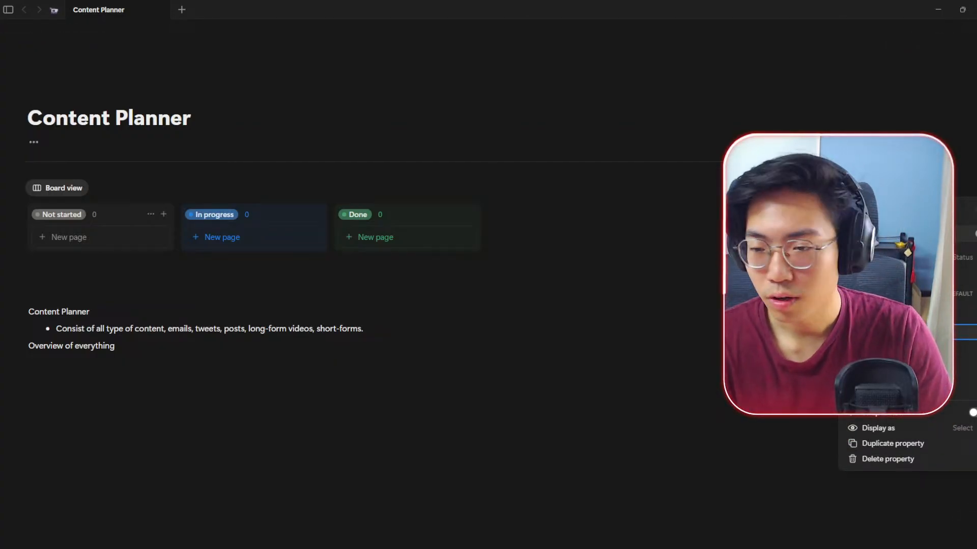
key(Return)
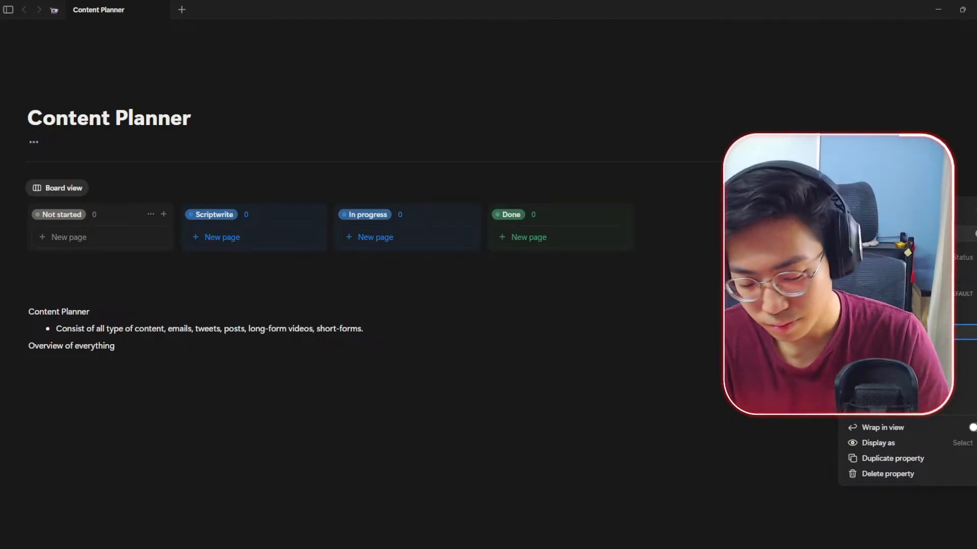
text(Edit)
key(Return)
text(Title)
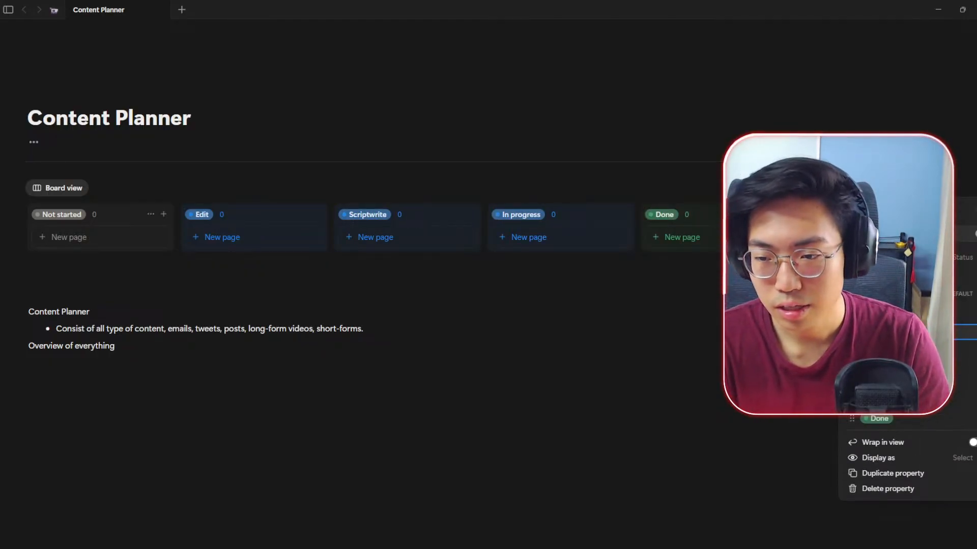
key(Return)
text(Thumbnail)
key(Return)
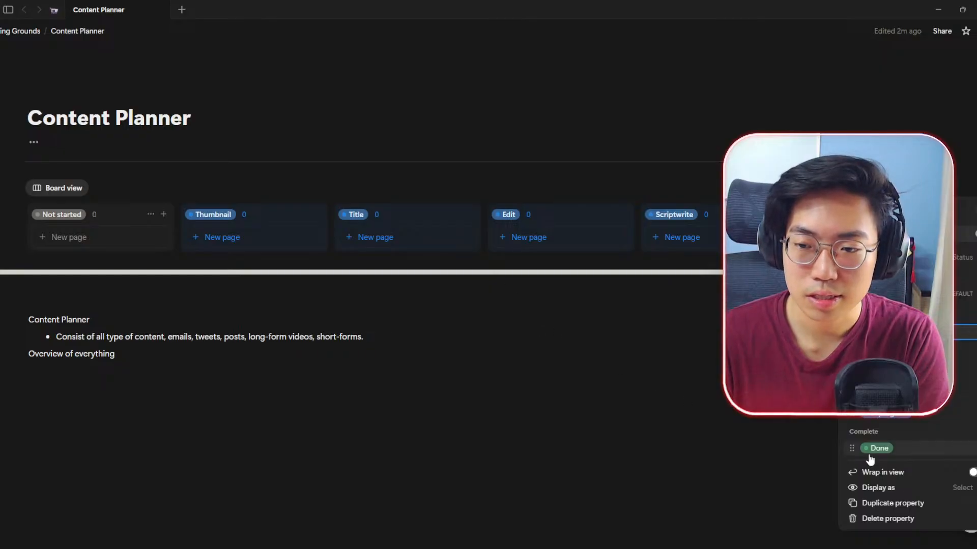
Move the Title status option ahead of Thumbnail in the In progress group.
drag(852, 369, 852, 353)
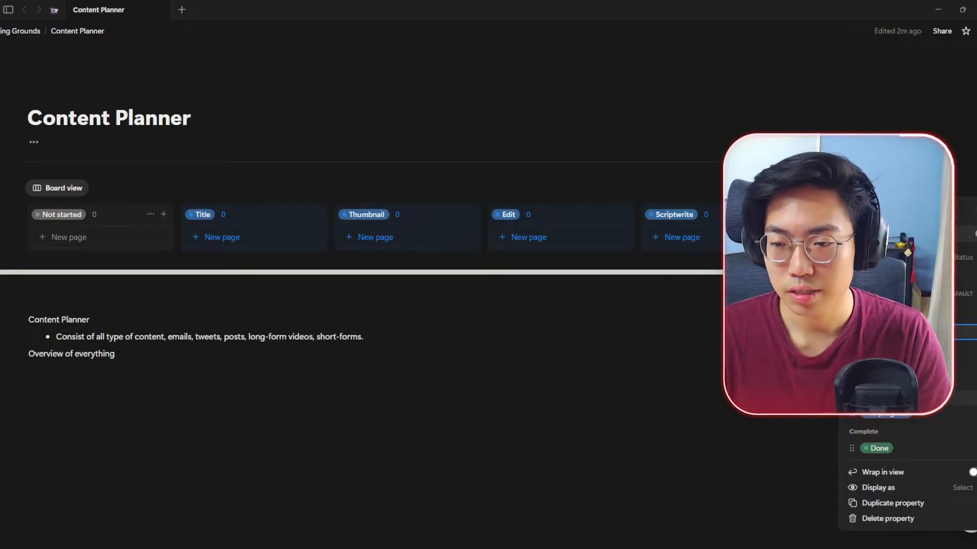
scroll(942, 408, down, 1)
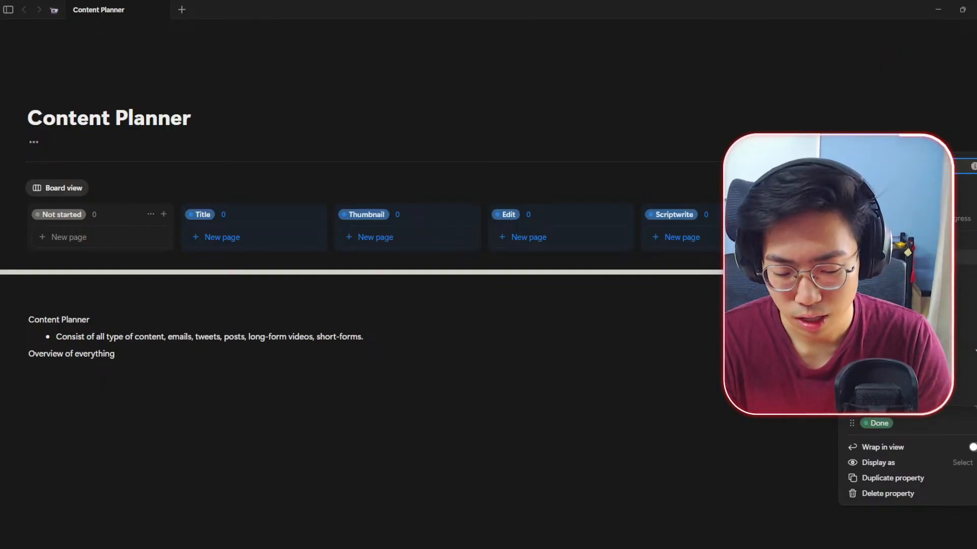
key(Return)
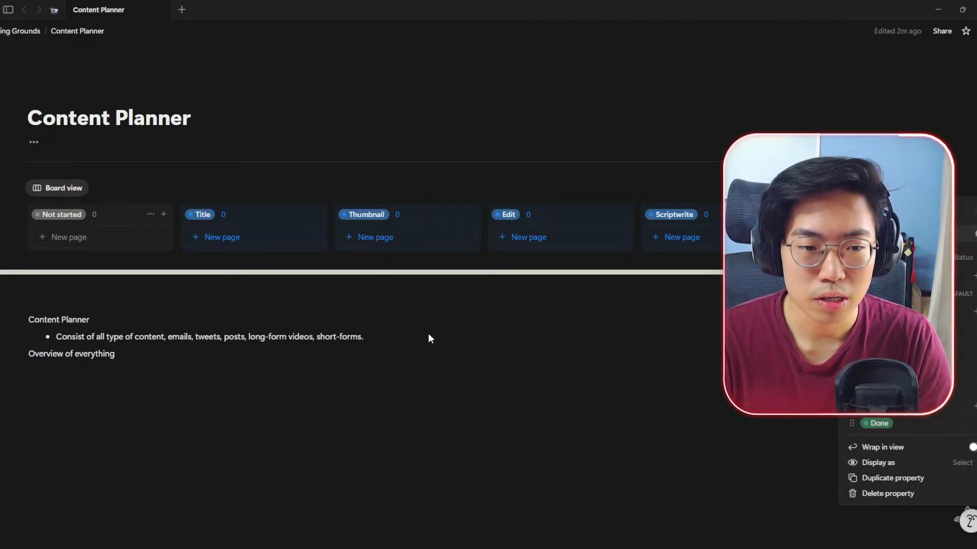
Add the bullet "A way to repurpose to other form of content" under the Content Planner note.
click(375, 336)
click(373, 336)
key(Return)
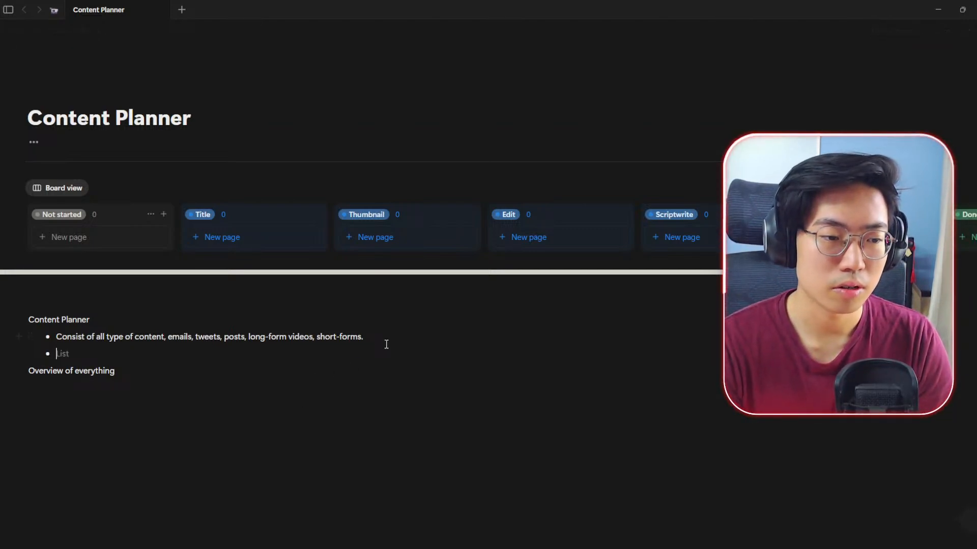
text(A way to rep)
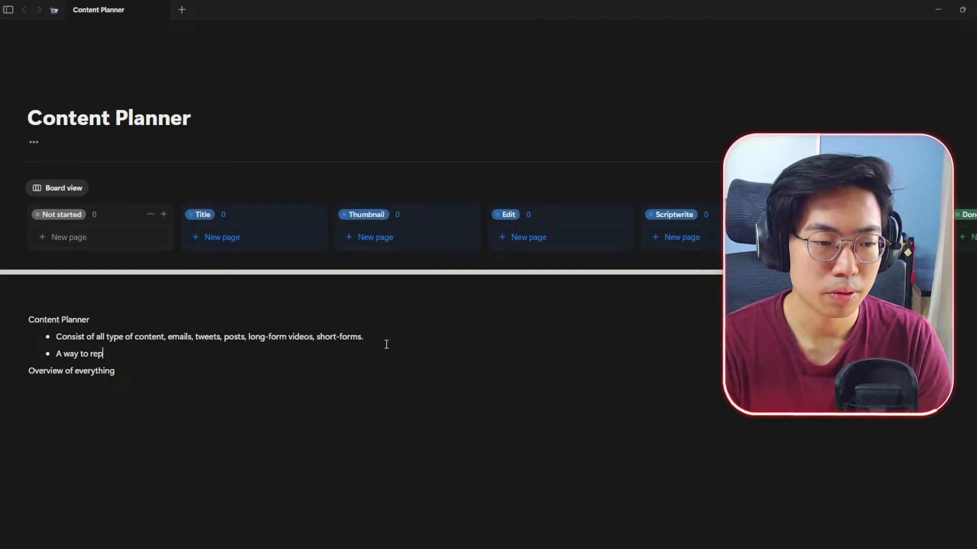
text(urpose to of)
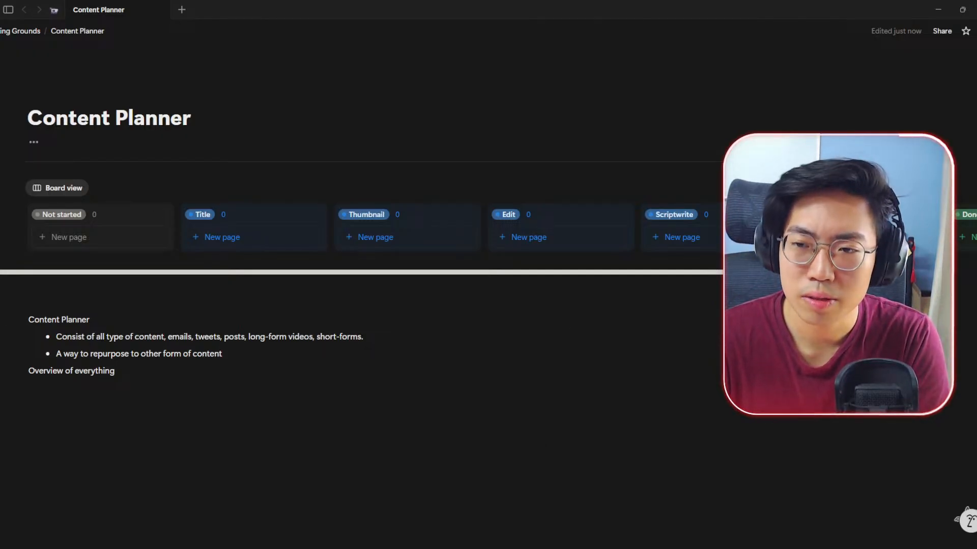
Examine the board's view settings and its grouping options.
click(910, 189)
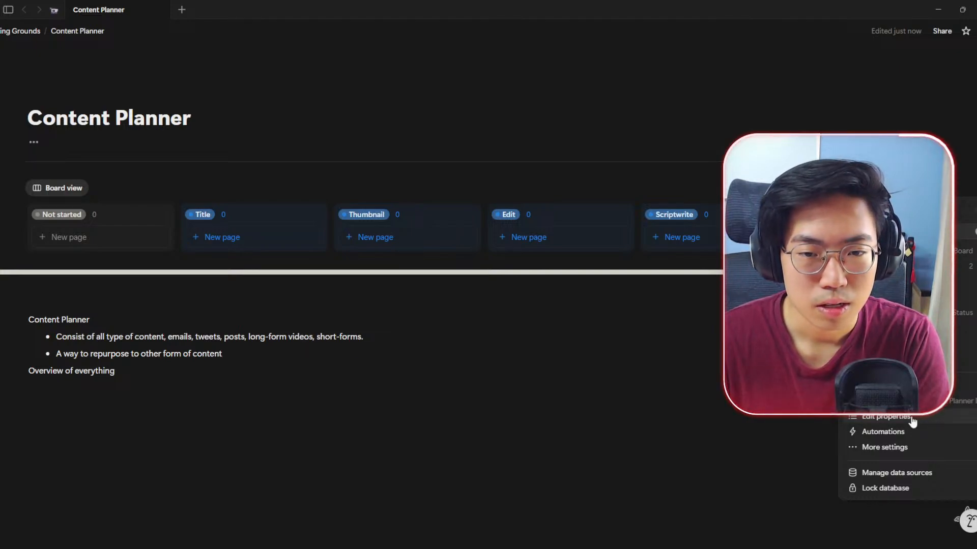
click(281, 276)
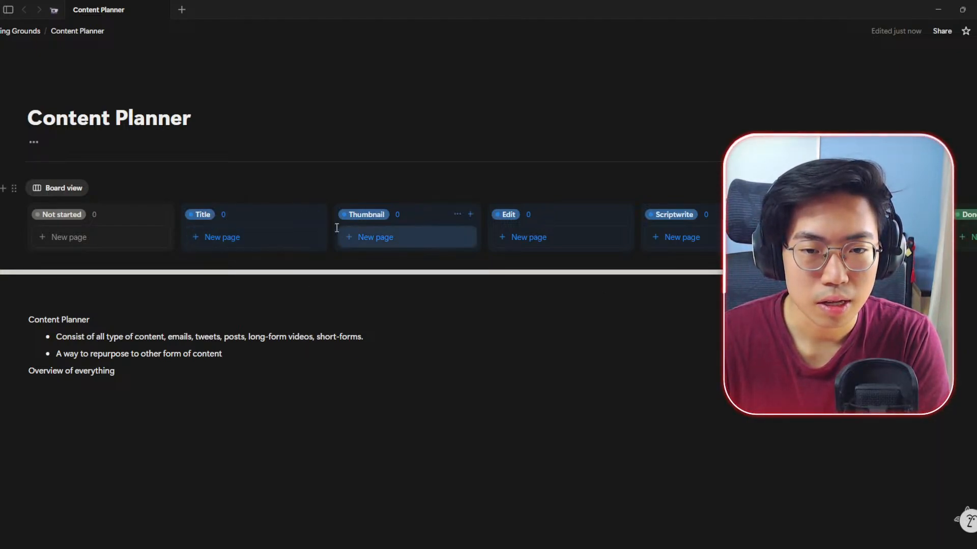
click(151, 215)
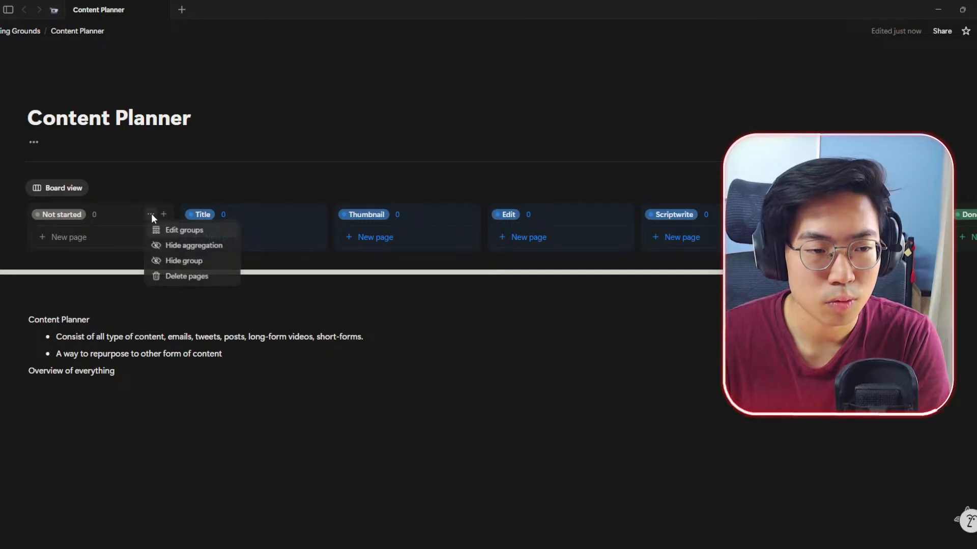
click(184, 231)
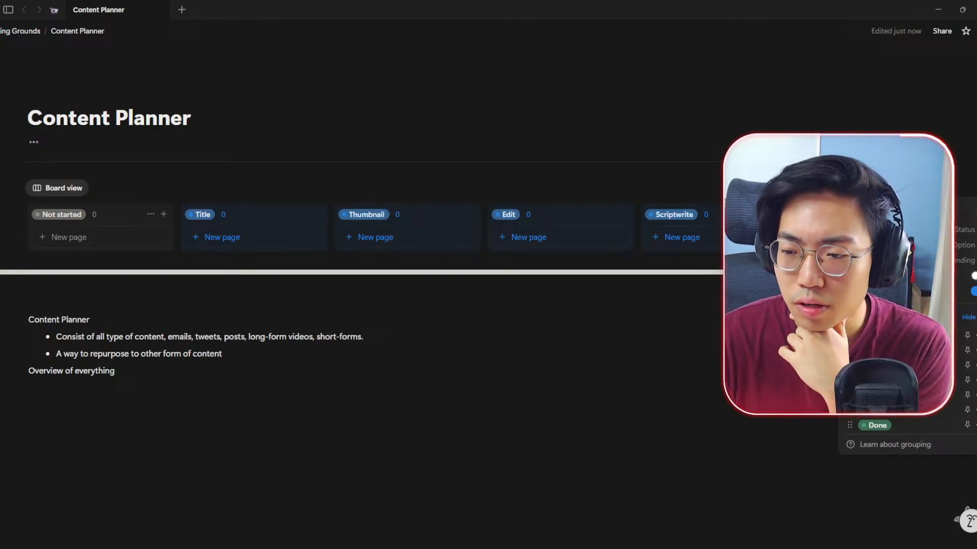
click(788, 325)
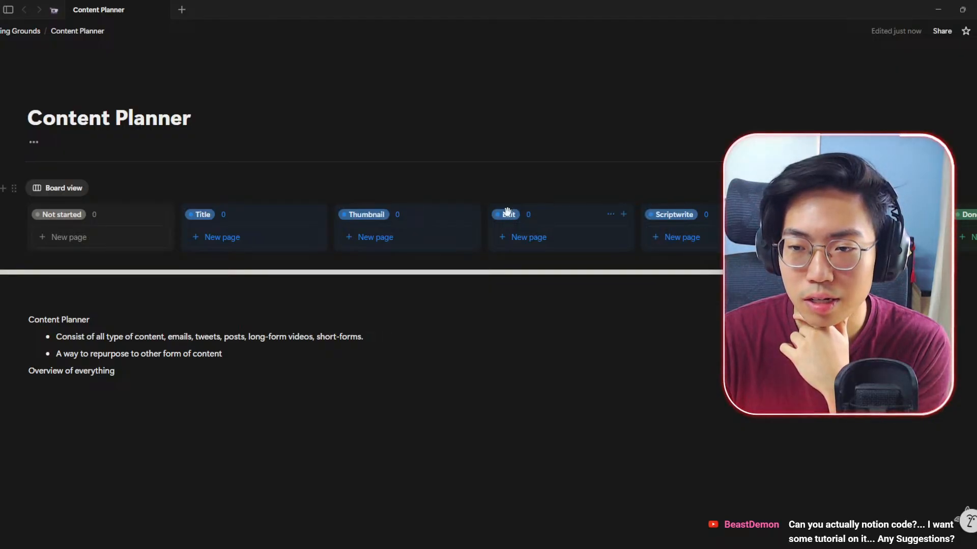
Create an untitled page in the Not started column, check its Status property options and close the page.
click(127, 239)
click(142, 237)
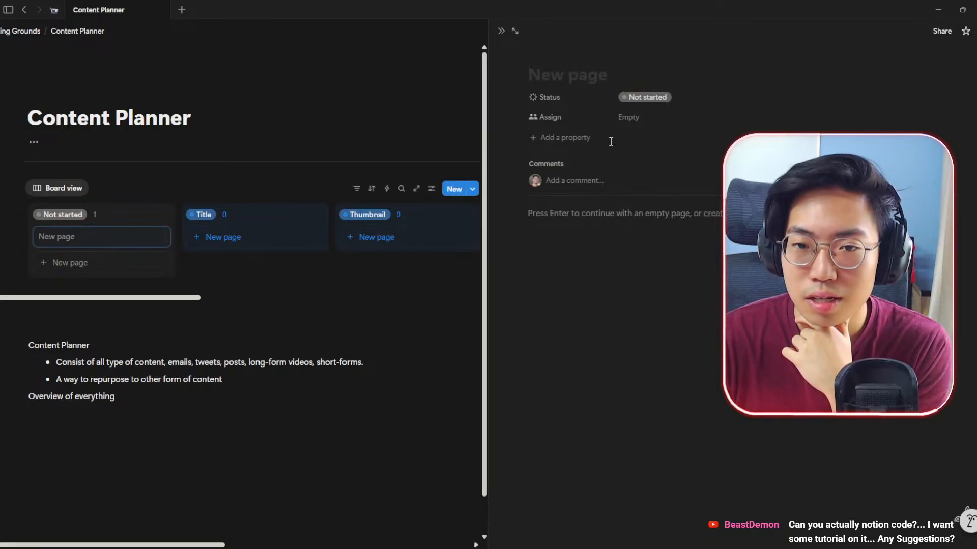
click(648, 98)
click(567, 97)
click(565, 97)
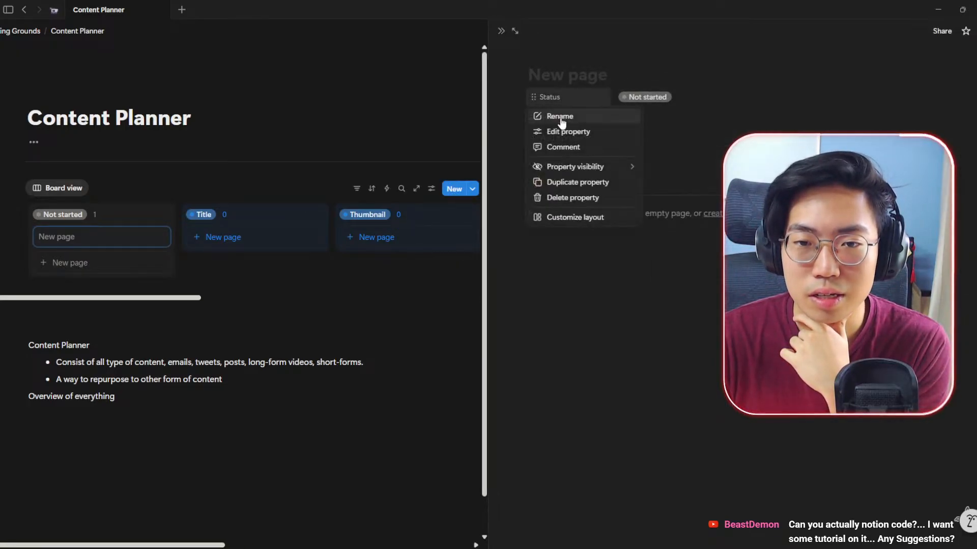
click(501, 33)
click(500, 34)
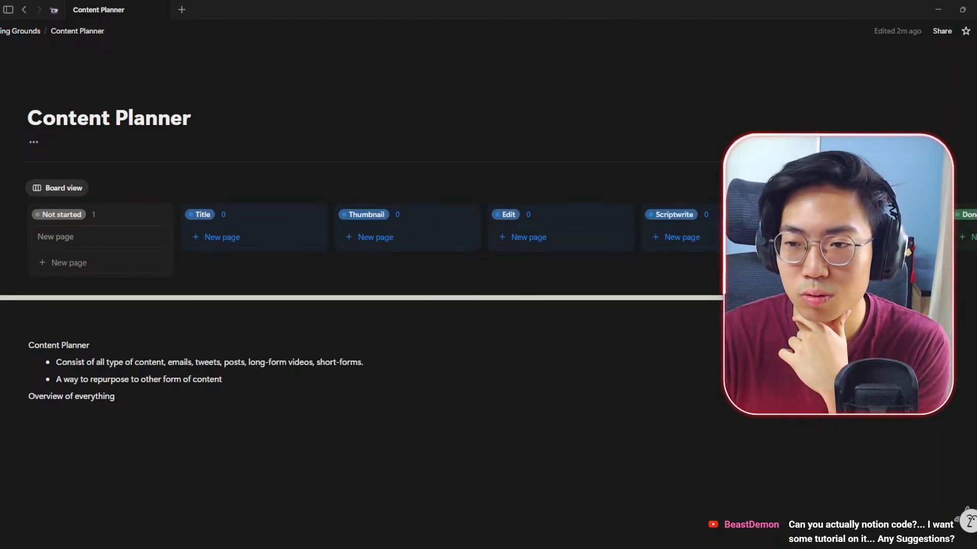
Review the Status property's options and the property types available for the untitled Not started page.
click(902, 189)
click(884, 416)
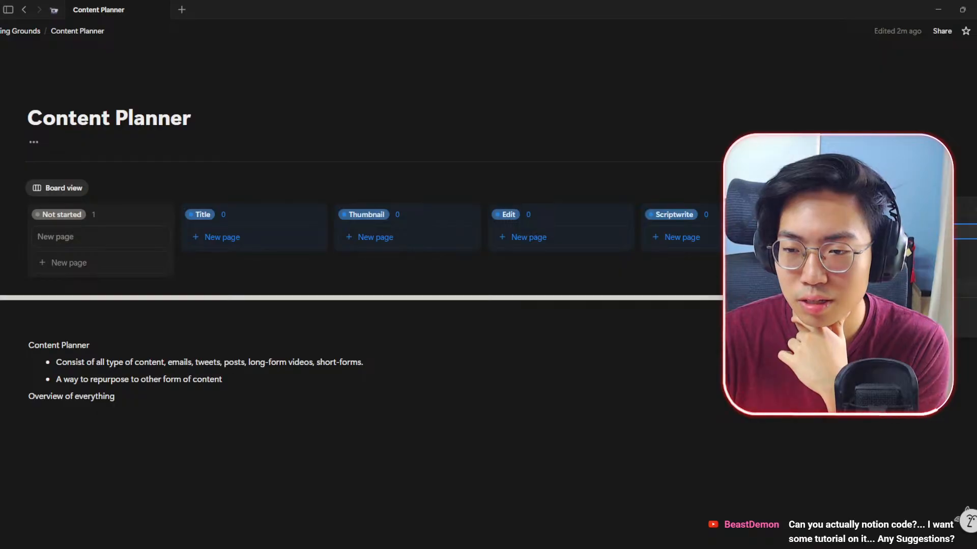
click(885, 295)
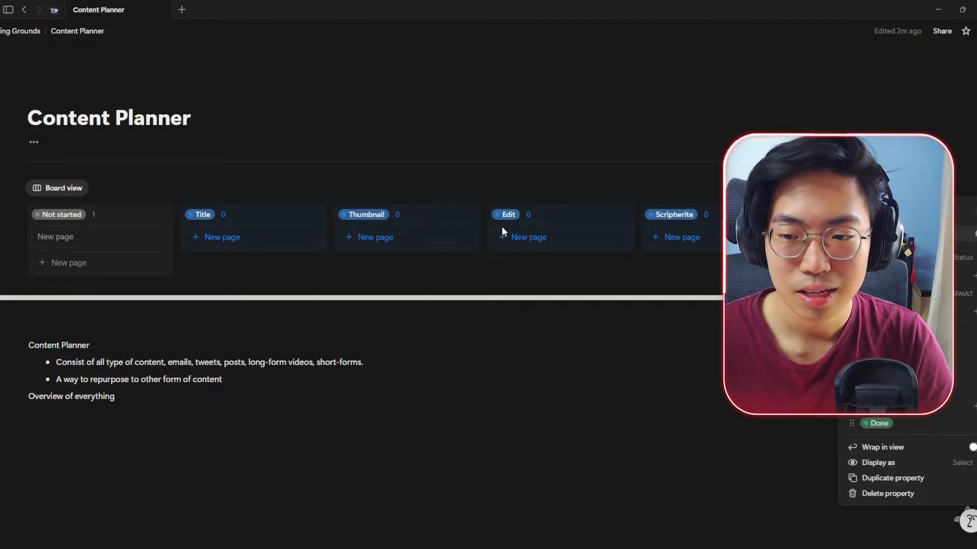
click(113, 238)
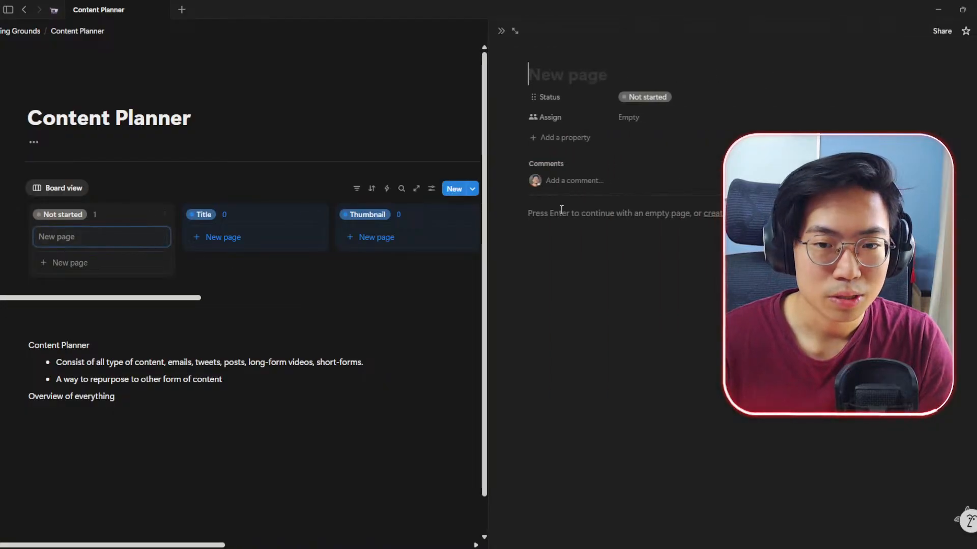
click(560, 138)
scroll(573, 499, down, 3)
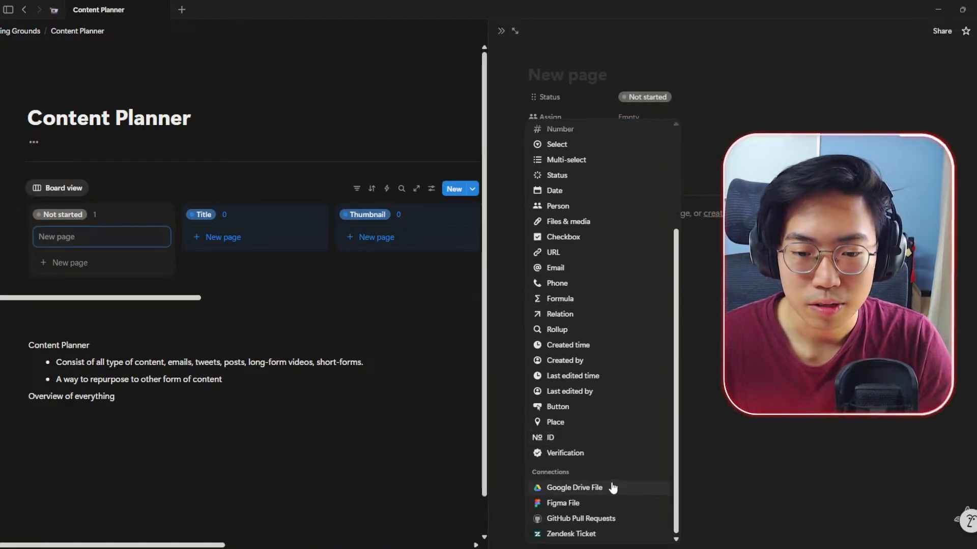
click(91, 342)
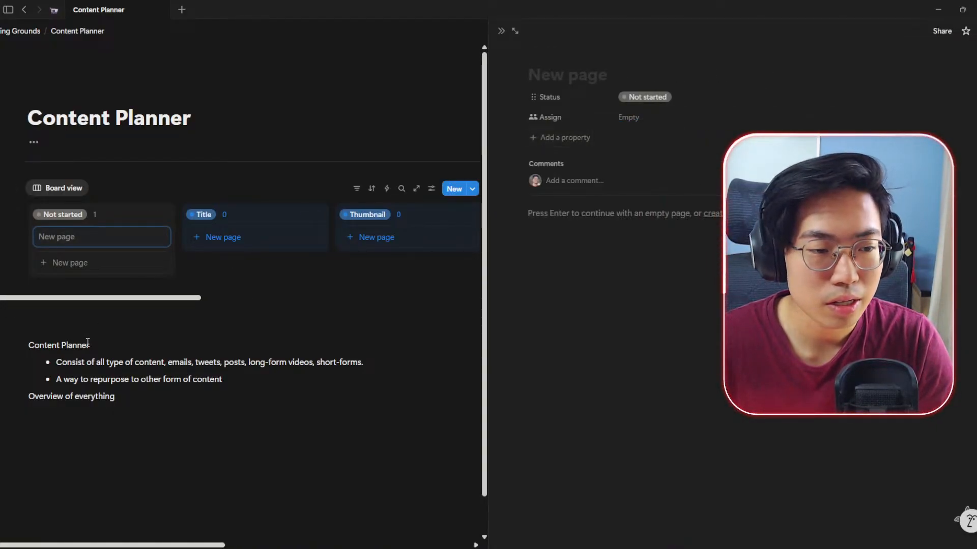
Insert an inline database on the empty line above the Content Planner notes and dismiss its data source choice.
click(117, 329)
text(/database)
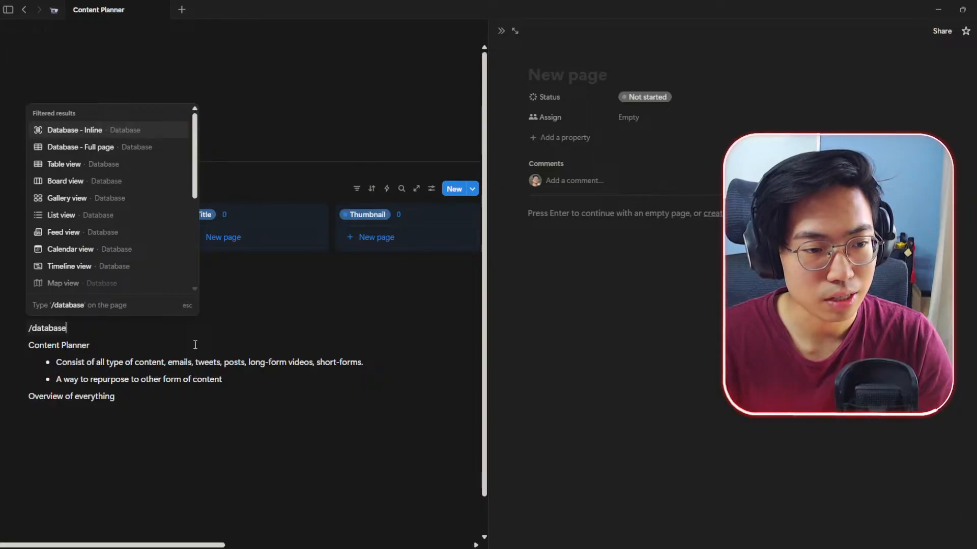
click(104, 130)
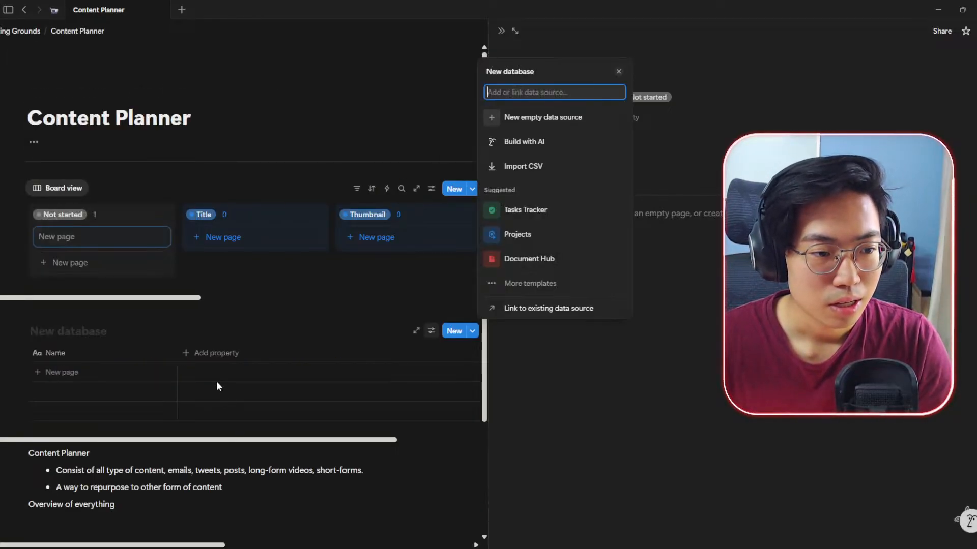
key(Escape)
Add a two-way relation property to the new database, linked to Content Planner DB.
click(239, 353)
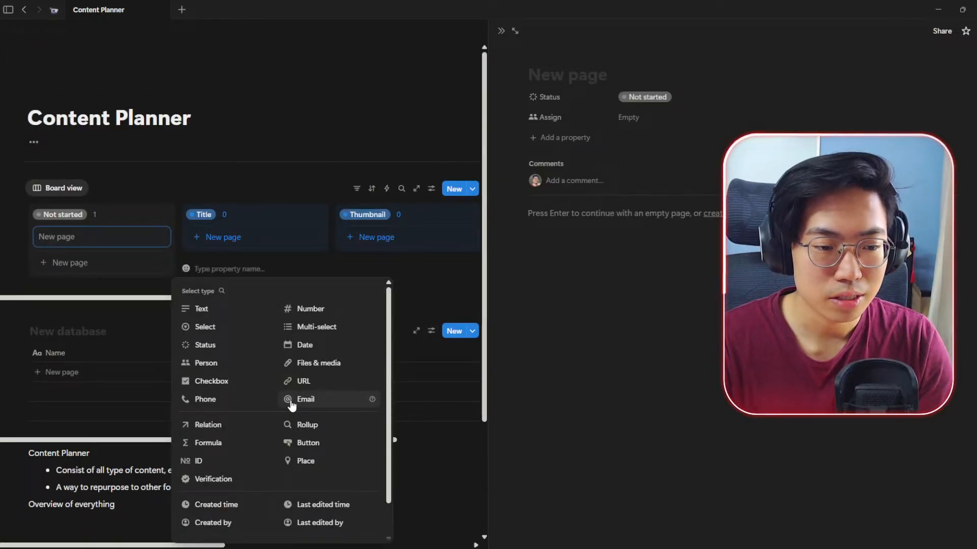
click(245, 425)
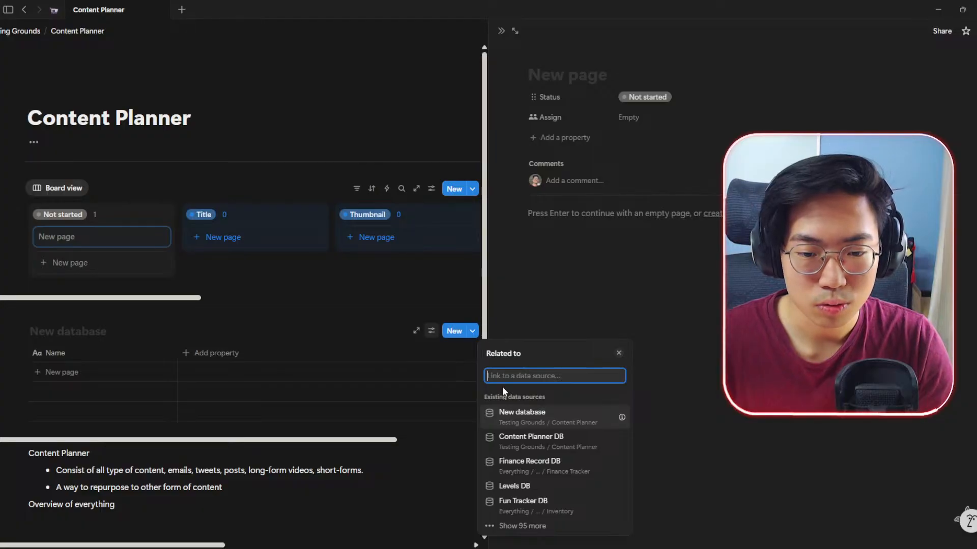
click(529, 210)
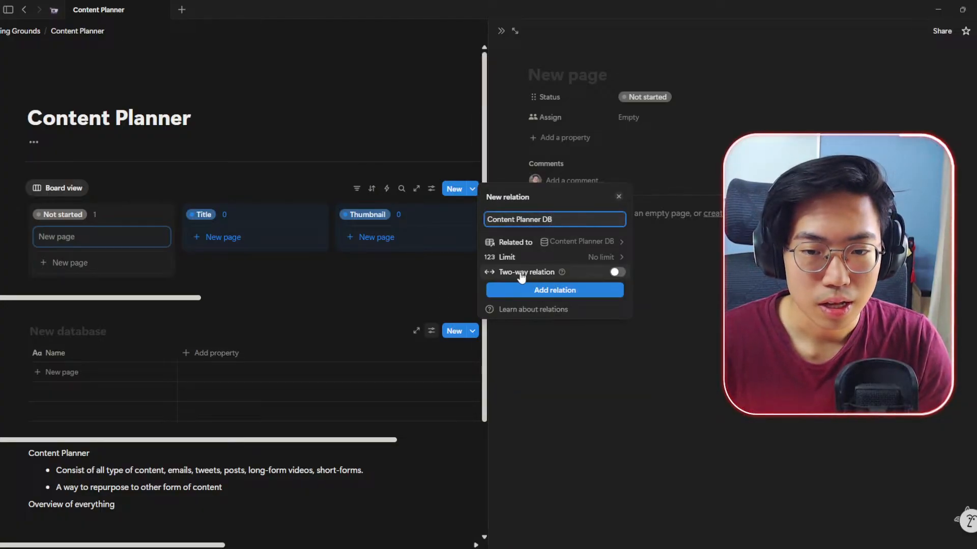
click(521, 273)
click(529, 289)
click(300, 345)
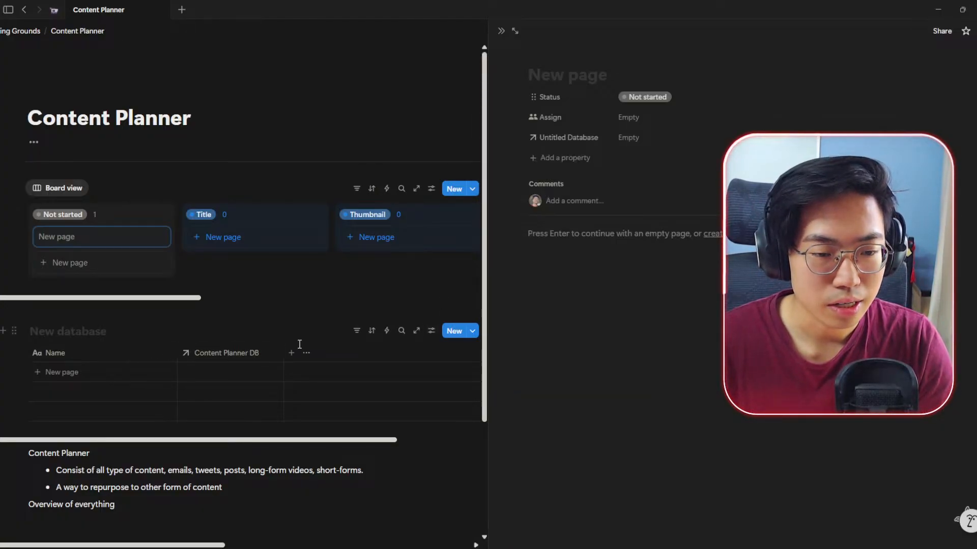
Add a formula property to the new database and name it Count.
click(291, 353)
text(f)
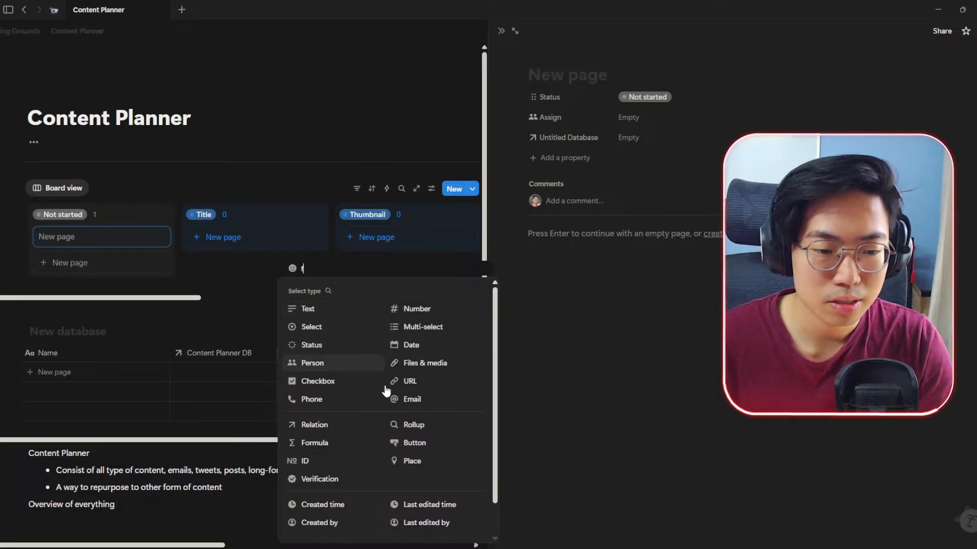
click(310, 442)
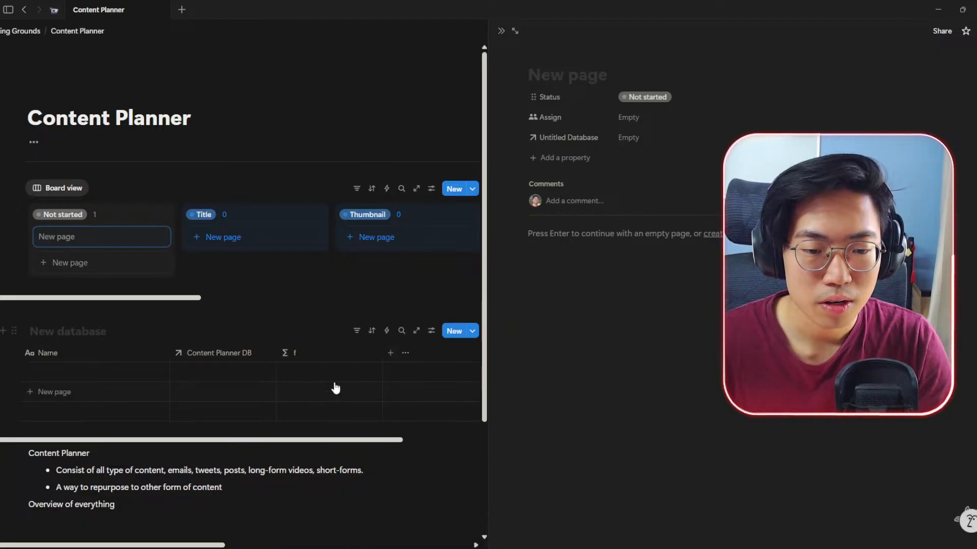
click(307, 356)
mouse_move(332, 158)
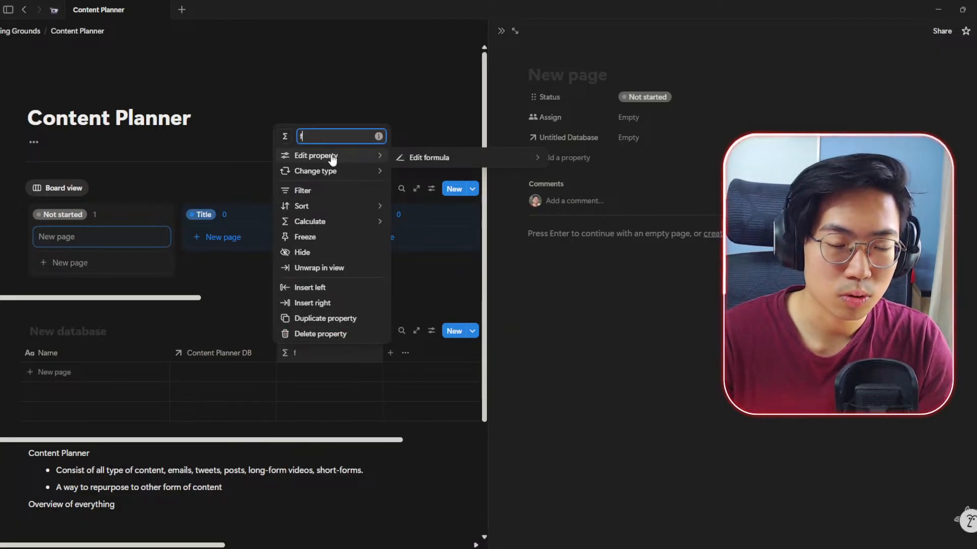
key(BackSpace)
text(C)
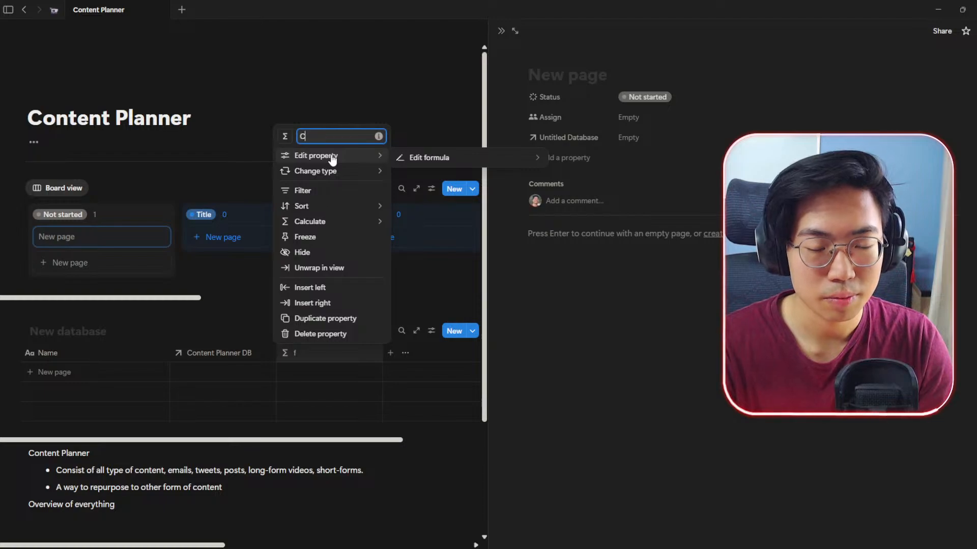
text(ount)
click(122, 313)
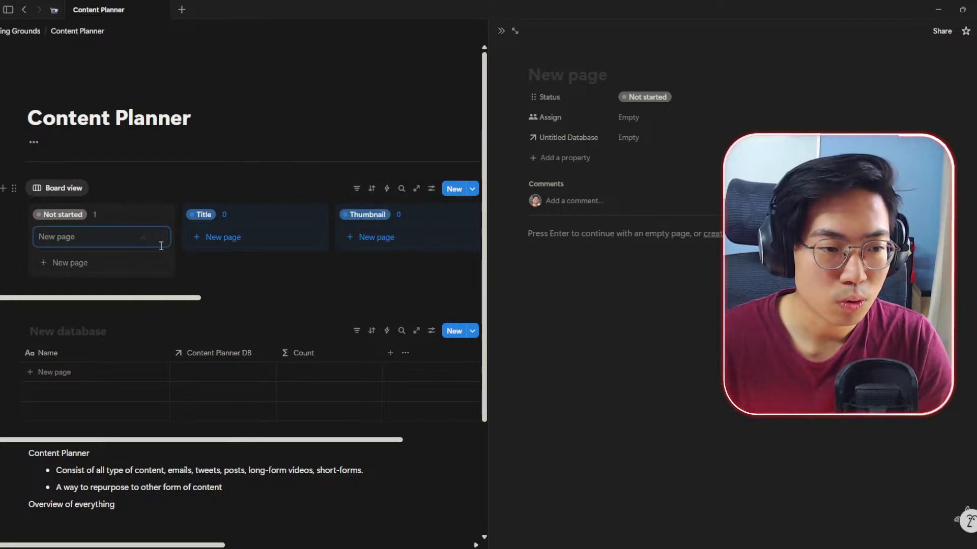
Add a row named Archive to the new database.
click(658, 143)
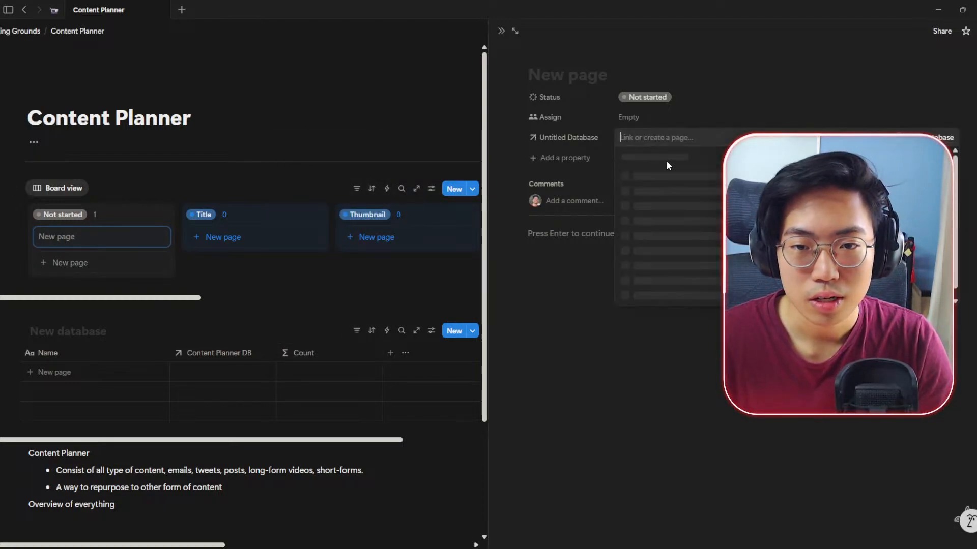
click(66, 383)
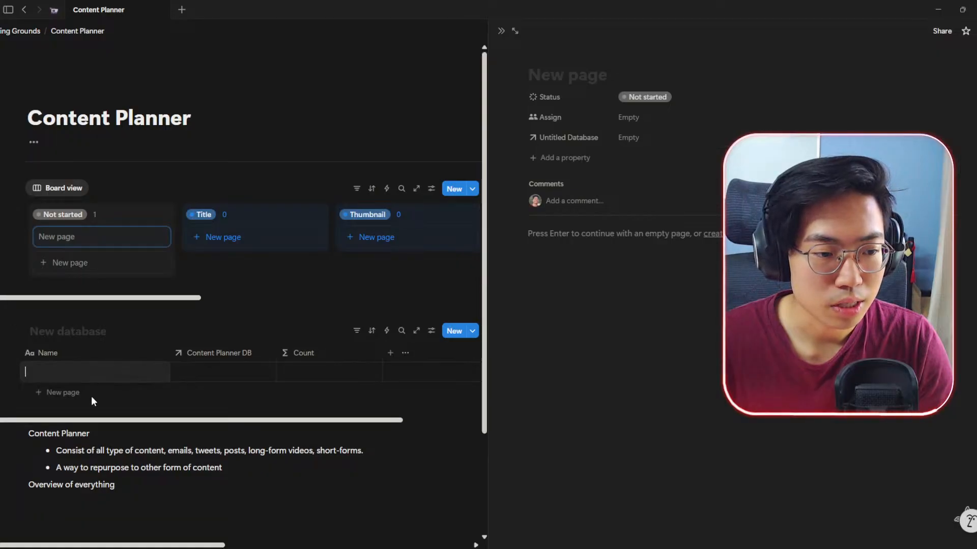
text(Archive)
key(Return)
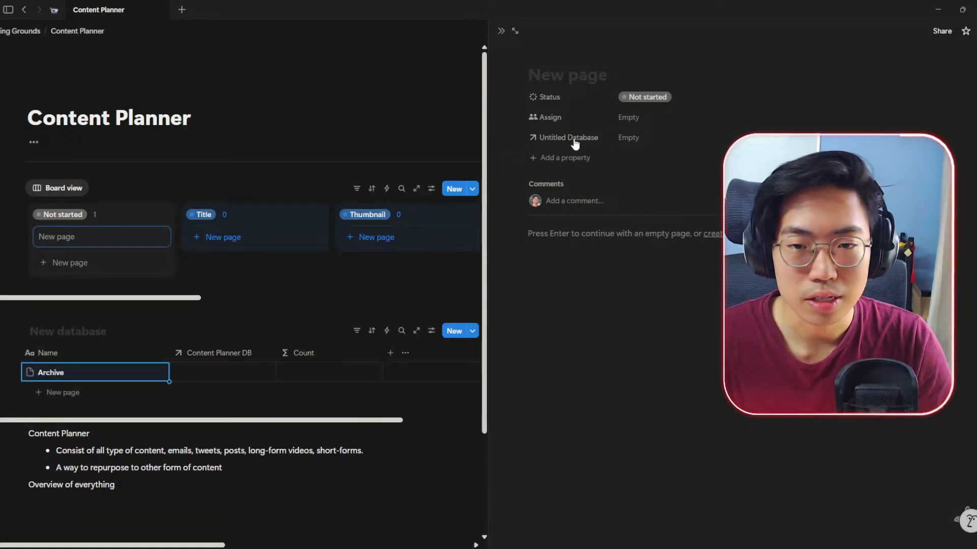
Link the untitled Not started page to the Archive row through its Content Planner DB relation.
click(642, 136)
click(555, 271)
click(229, 375)
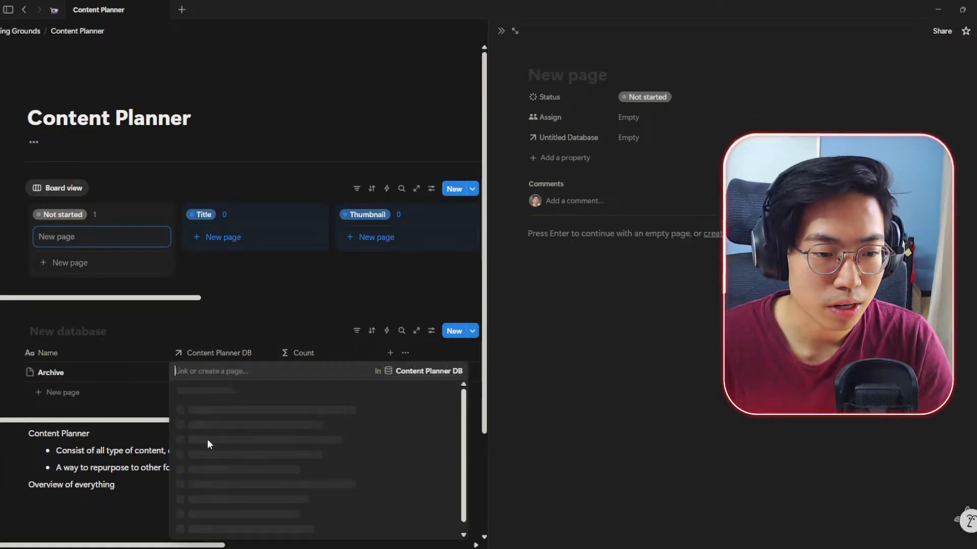
click(209, 411)
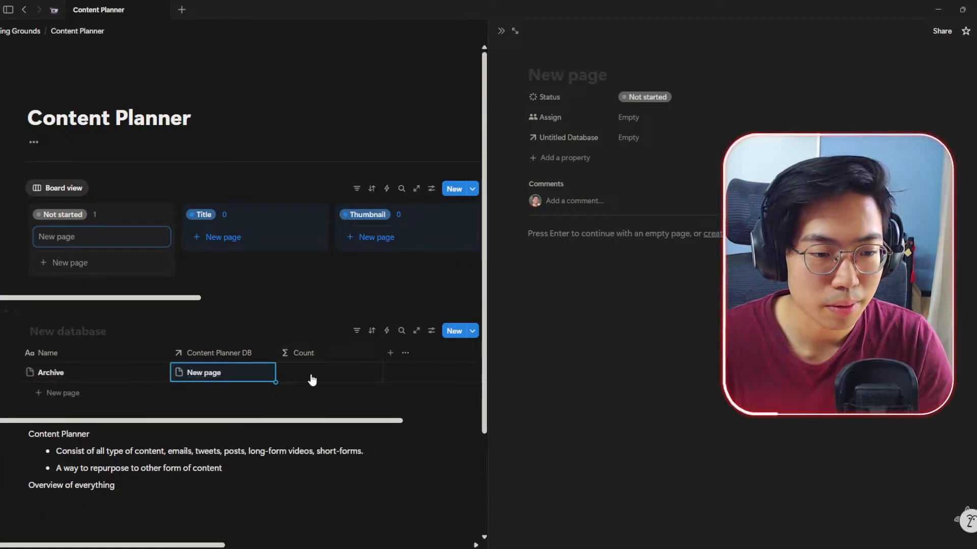
Add one more untitled page to Not started and two each to Title and Thumbnail, and close the page preview.
click(95, 263)
click(245, 248)
click(239, 280)
click(389, 238)
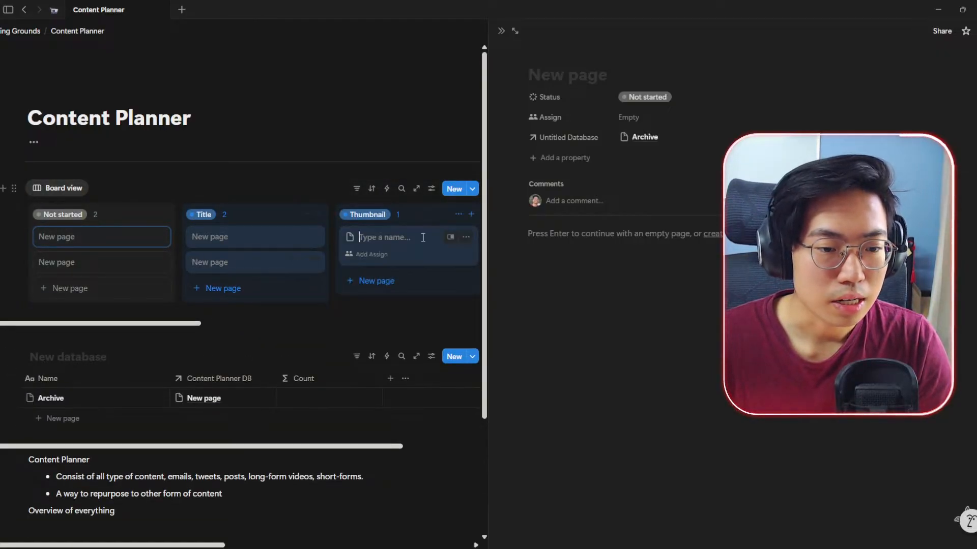
click(389, 280)
click(501, 31)
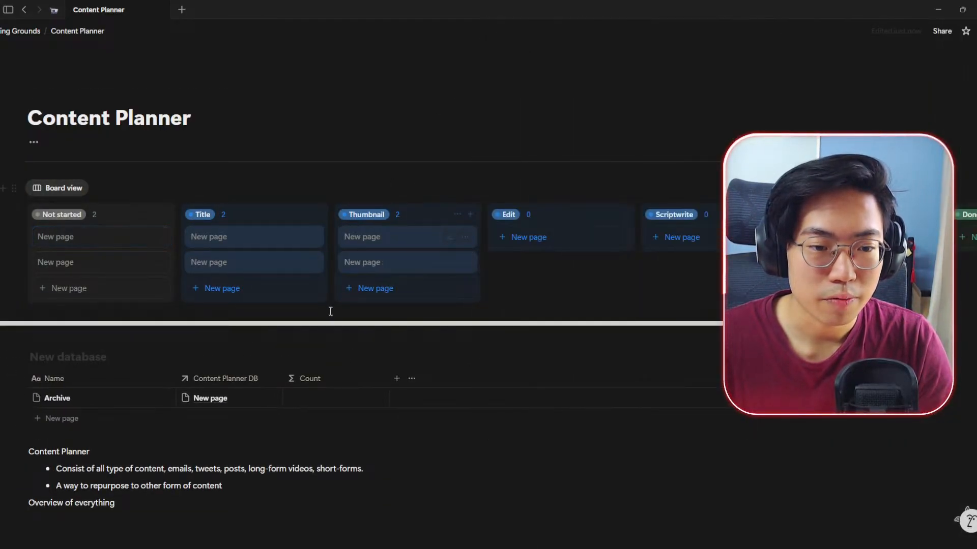
scroll(221, 404, down, 2)
click(206, 405)
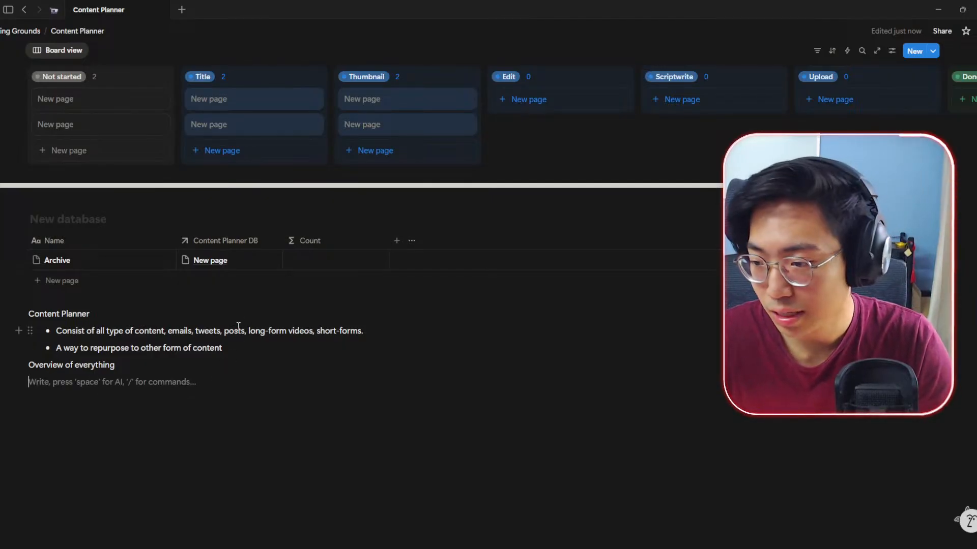
click(329, 260)
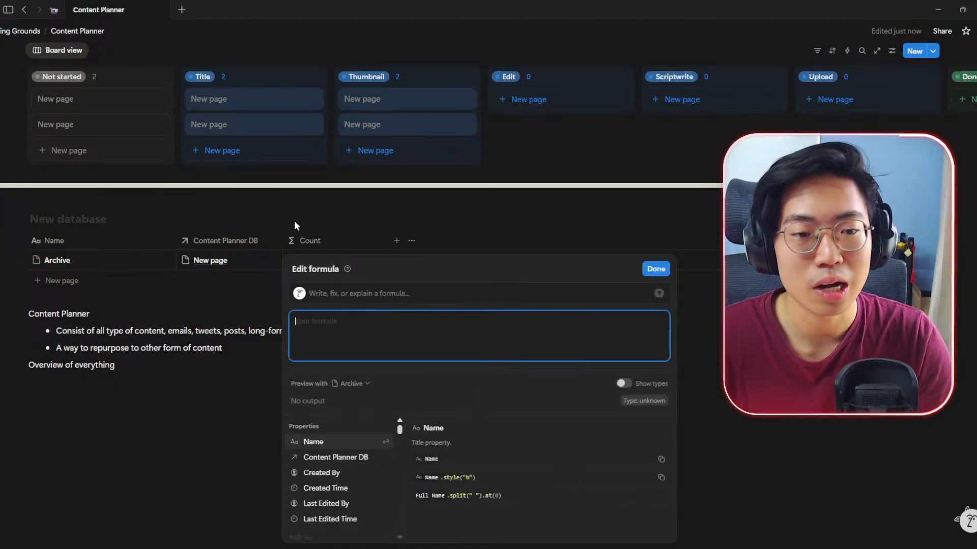
key(Escape)
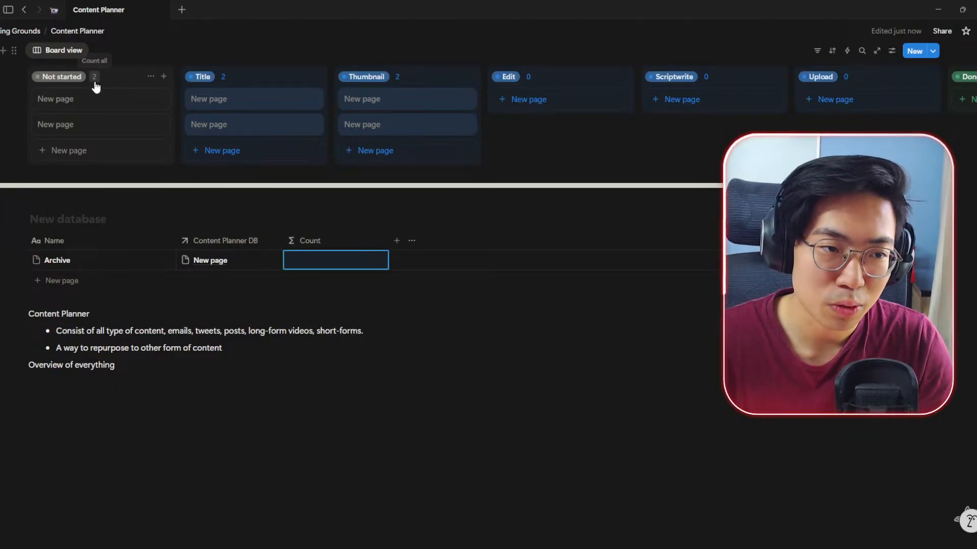
click(328, 261)
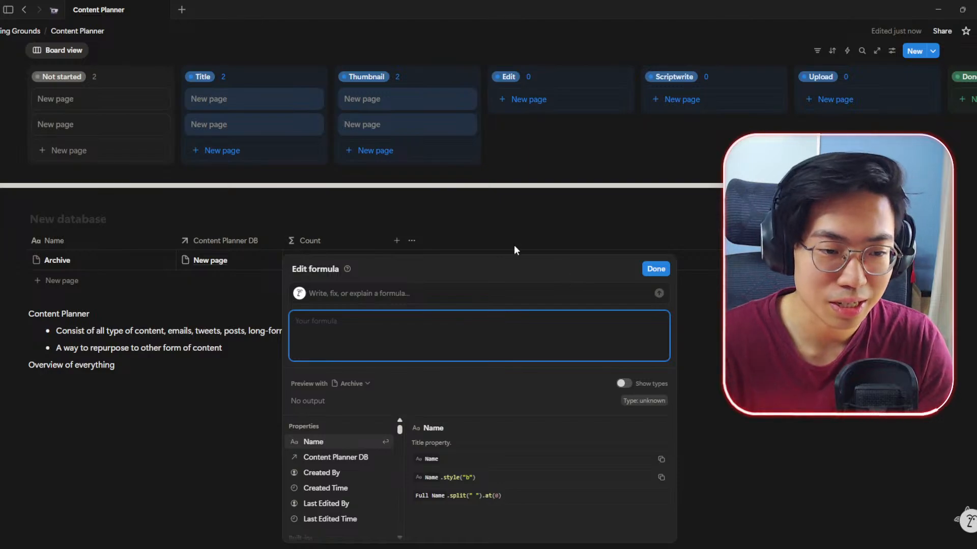
key(Escape)
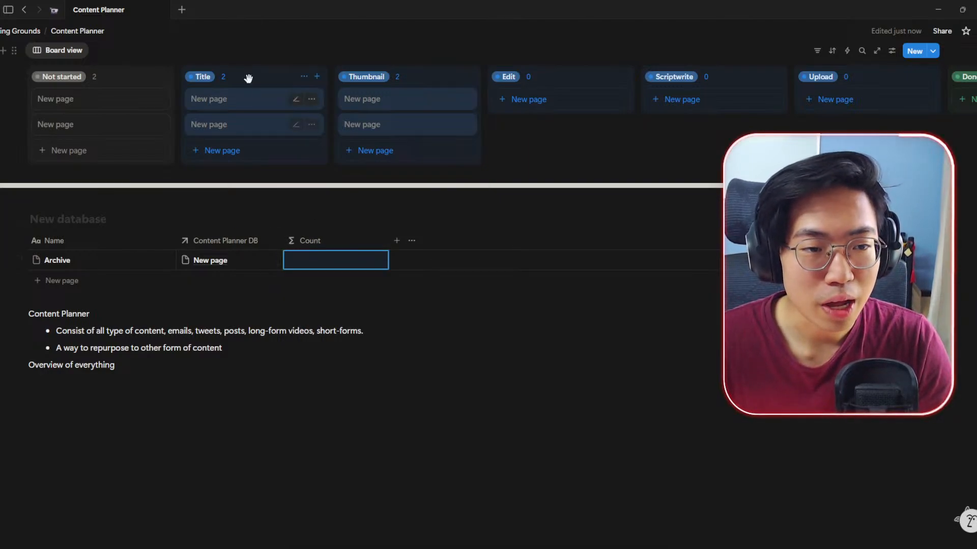
Link both untitled pages in the Title column to Archive through their Untitled Database relation.
click(270, 105)
click(636, 141)
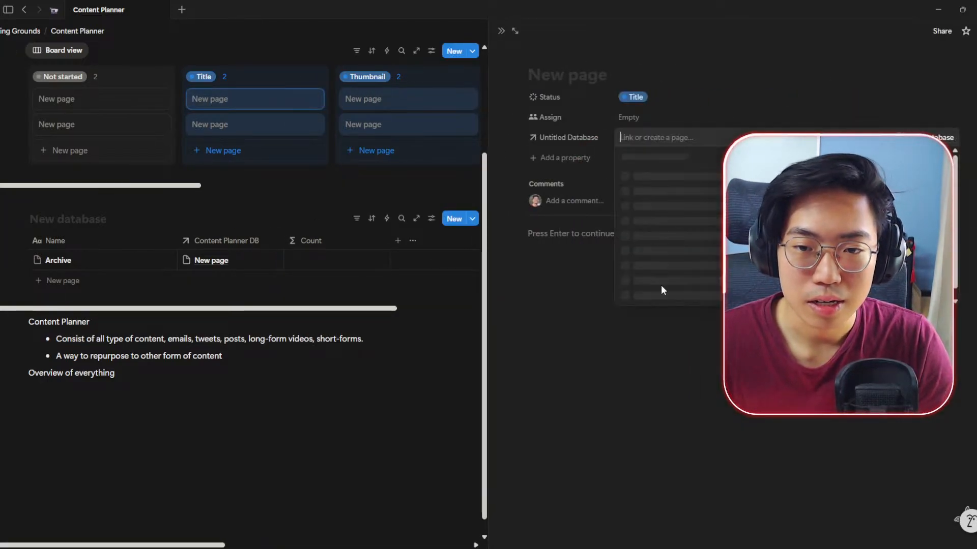
click(669, 178)
click(237, 126)
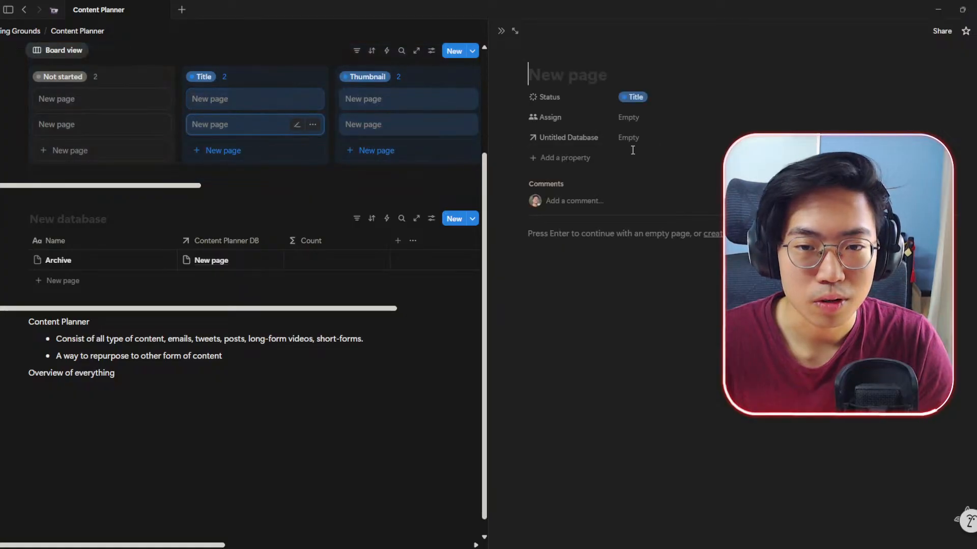
click(635, 142)
click(646, 194)
Link both untitled pages in the Thumbnail column to Archive and close the page preview.
click(420, 104)
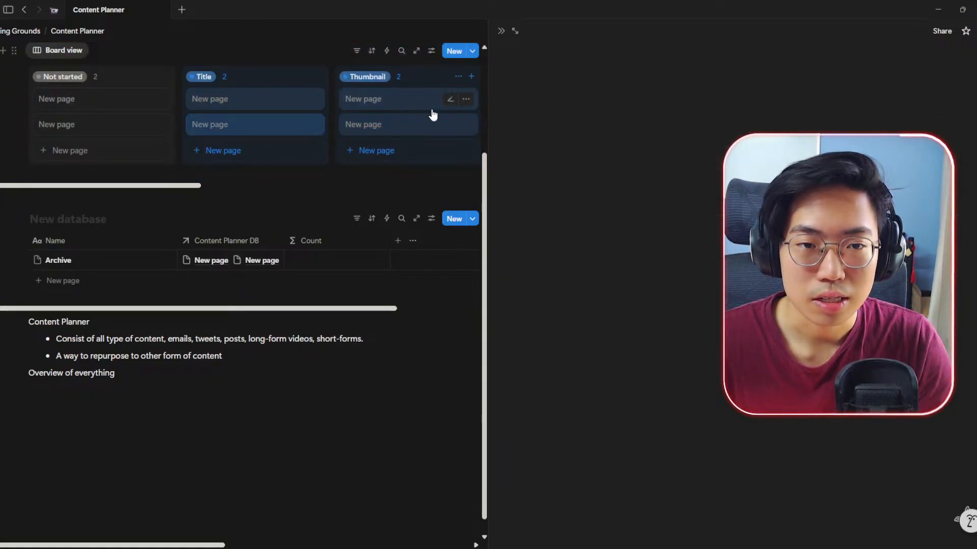
click(662, 143)
click(426, 126)
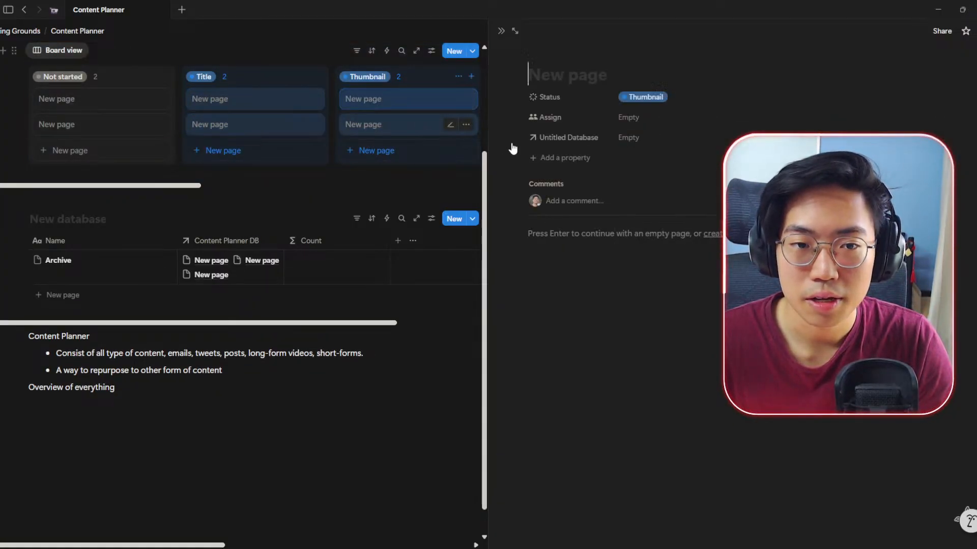
click(668, 144)
click(501, 31)
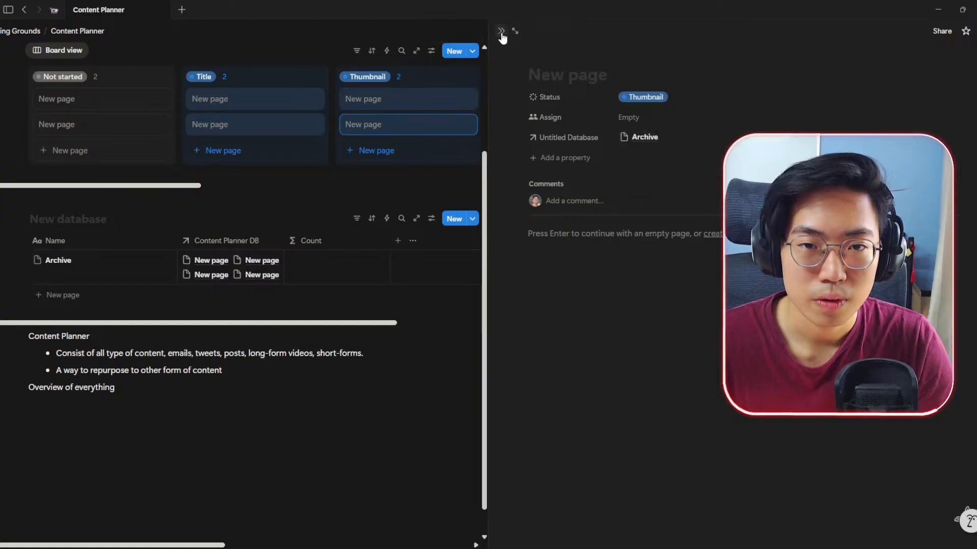
click(501, 30)
Start Archive's Count formula with count(Content Planner DB.filter(, using the relation property as the list.
click(343, 273)
text(count()
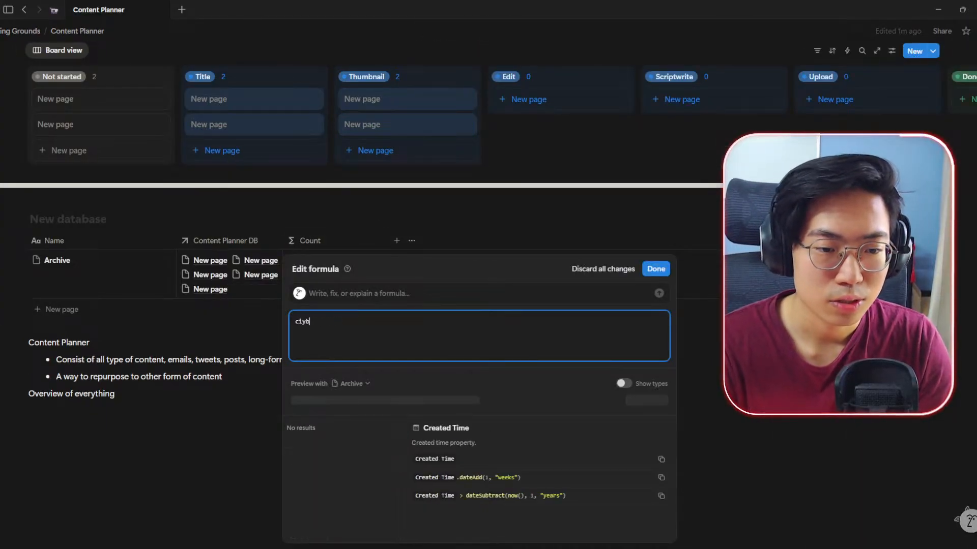
text(conte)
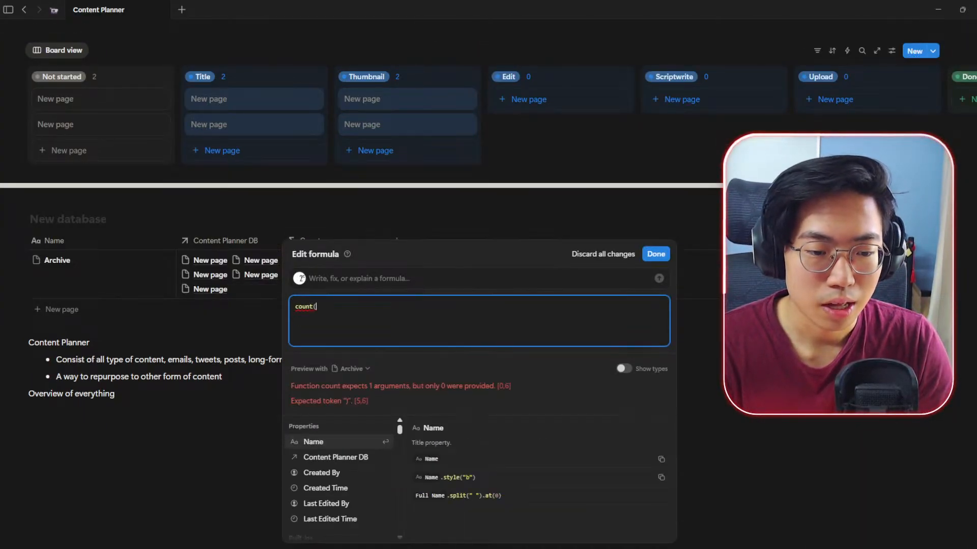
key(Return)
text(.)
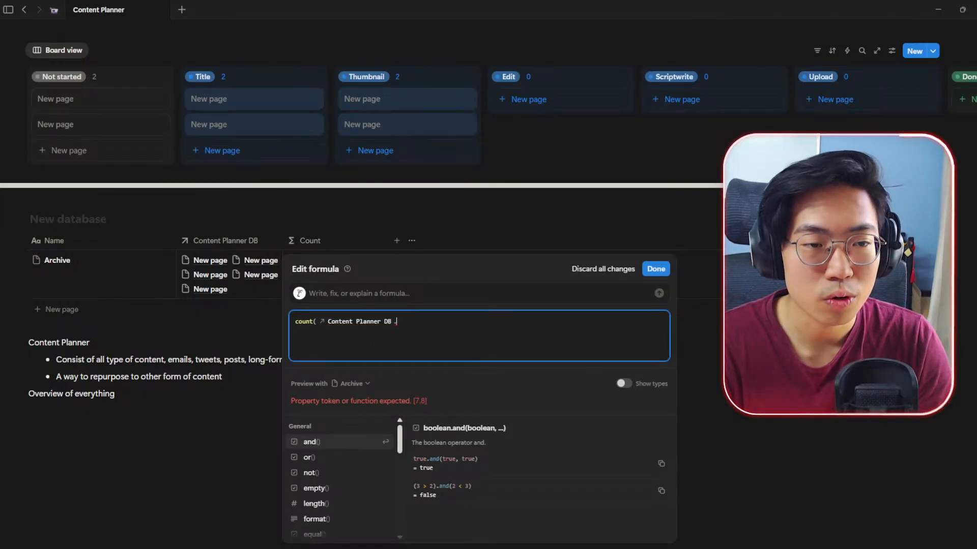
text(fi)
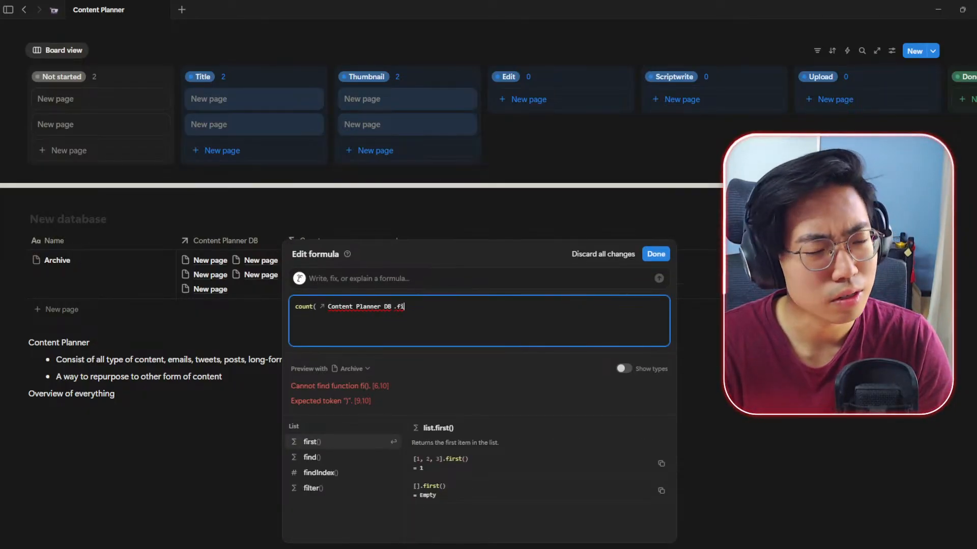
key(BackSpace)
key(BackSpace)
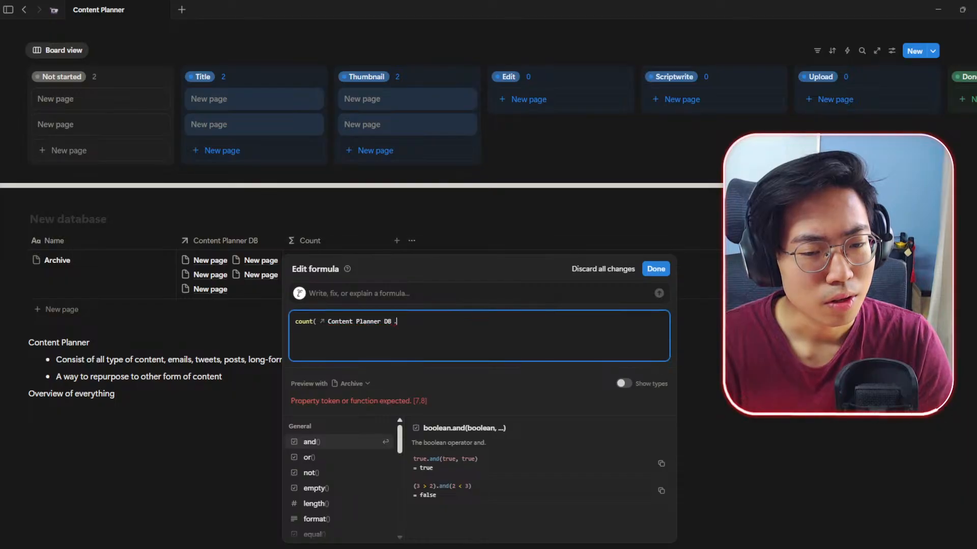
text(filter()
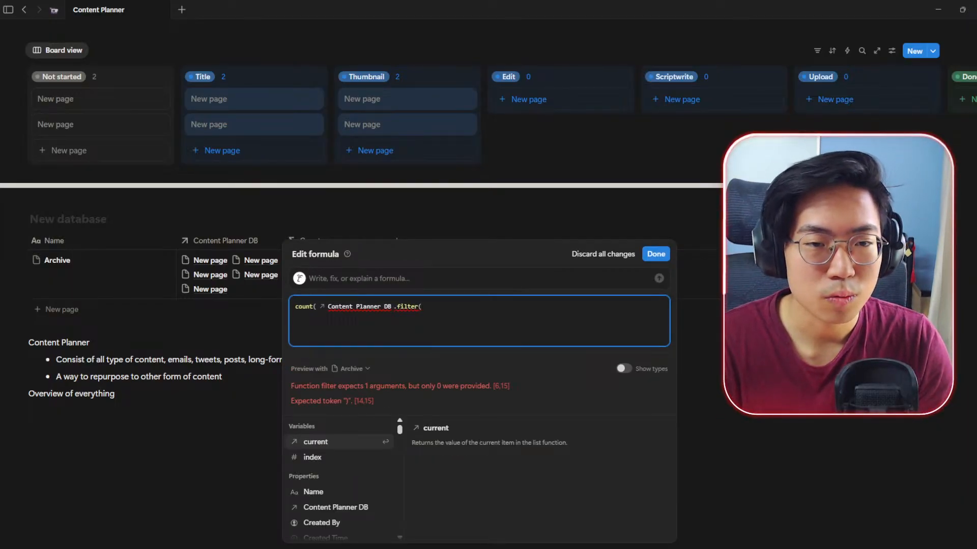
Complete the Count formula's filter with the condition current.Status == "Thumbnail", close both parentheses and save the formula.
text(stat)
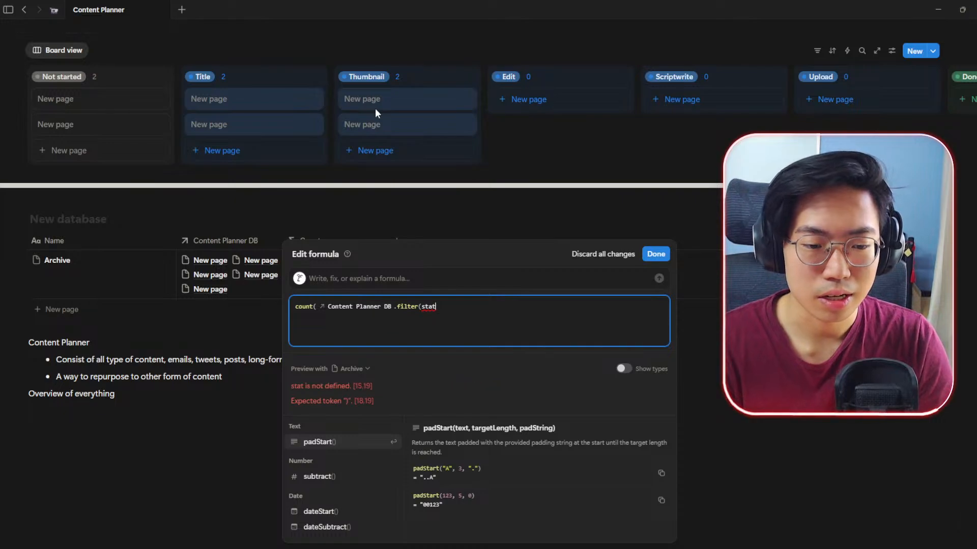
key(BackSpace)
key(BackSpace)
key(BackSpace)
key(BackSpace)
text(current.stat)
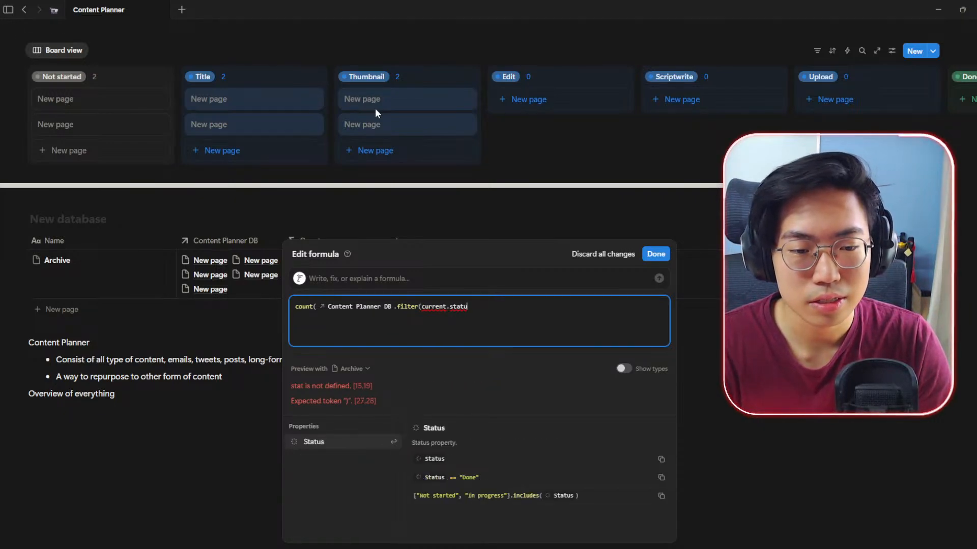
key(Return)
text(== "Thu)
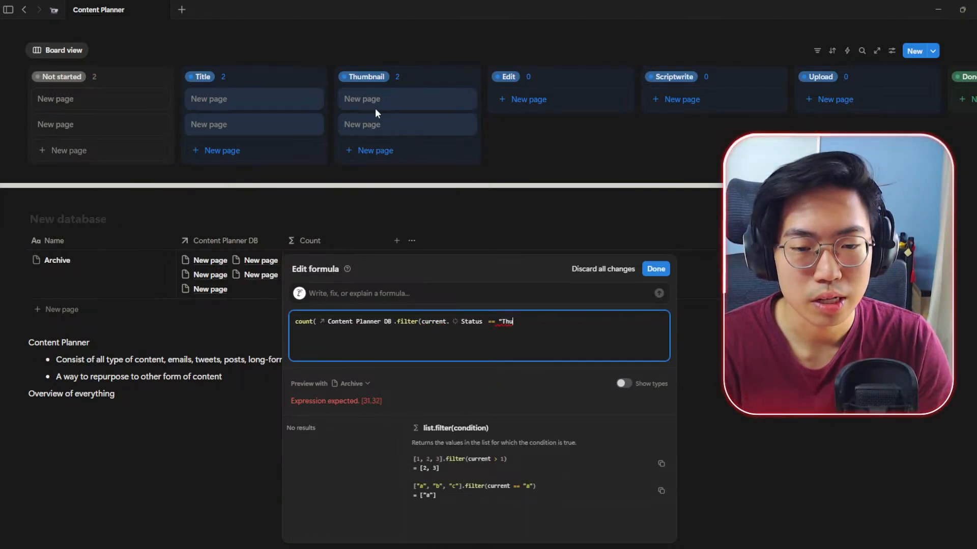
text(mbnail")))
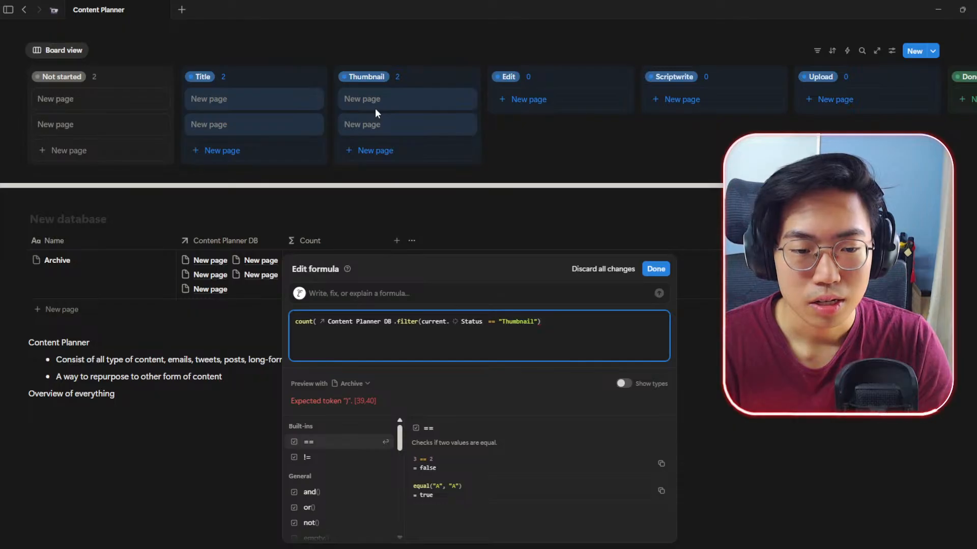
click(655, 268)
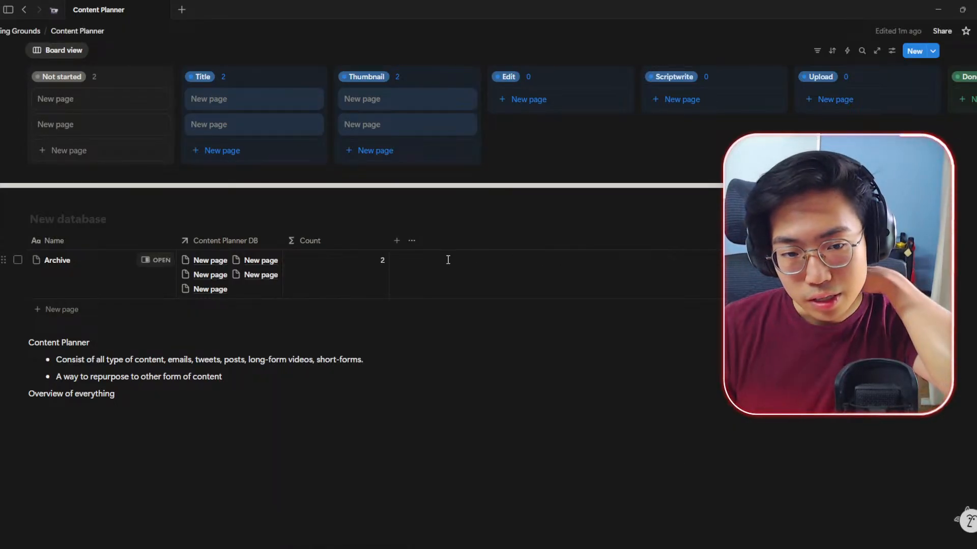
Add a third untitled page to the Thumbnail column, link it to Archive through Untitled Database and close the page preview.
click(389, 150)
key(Escape)
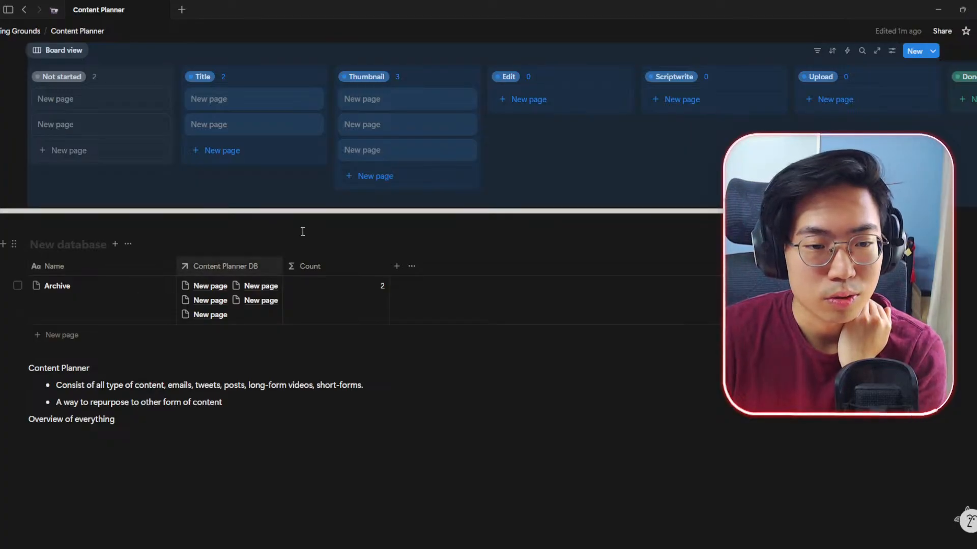
click(399, 156)
click(664, 138)
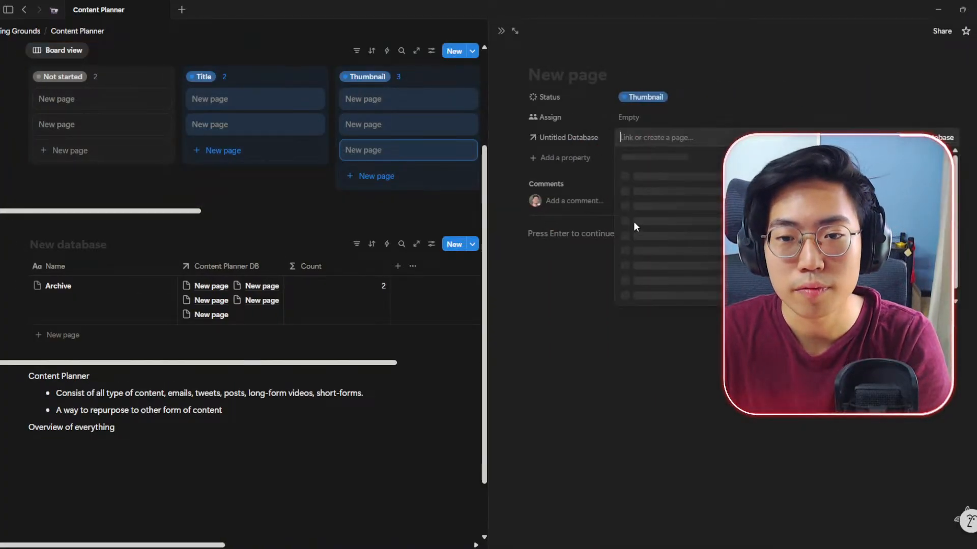
click(650, 173)
key(Escape)
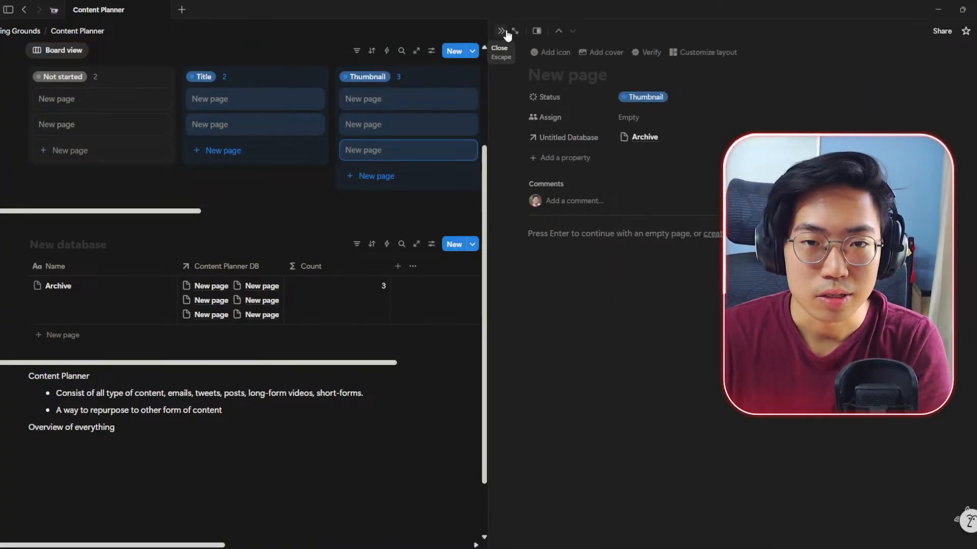
click(501, 30)
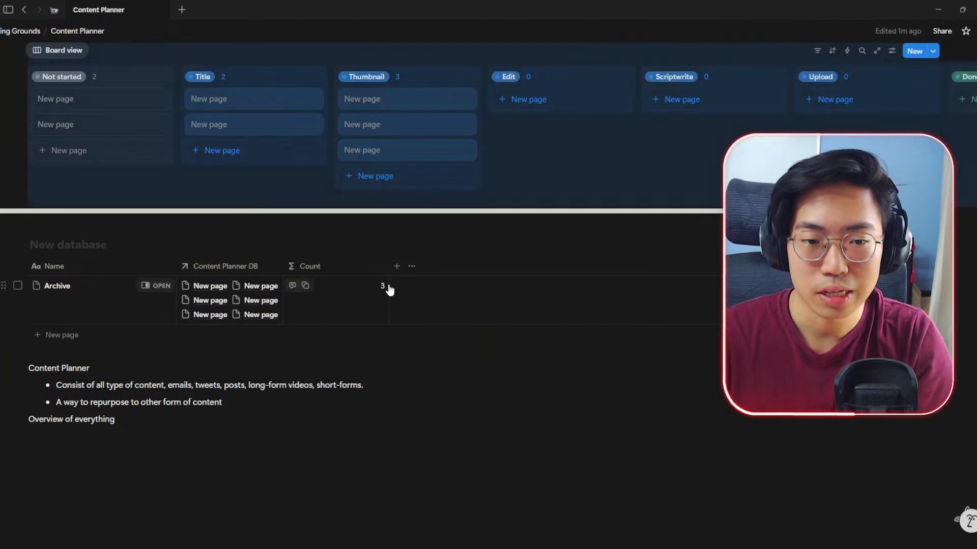
click(349, 270)
click(426, 326)
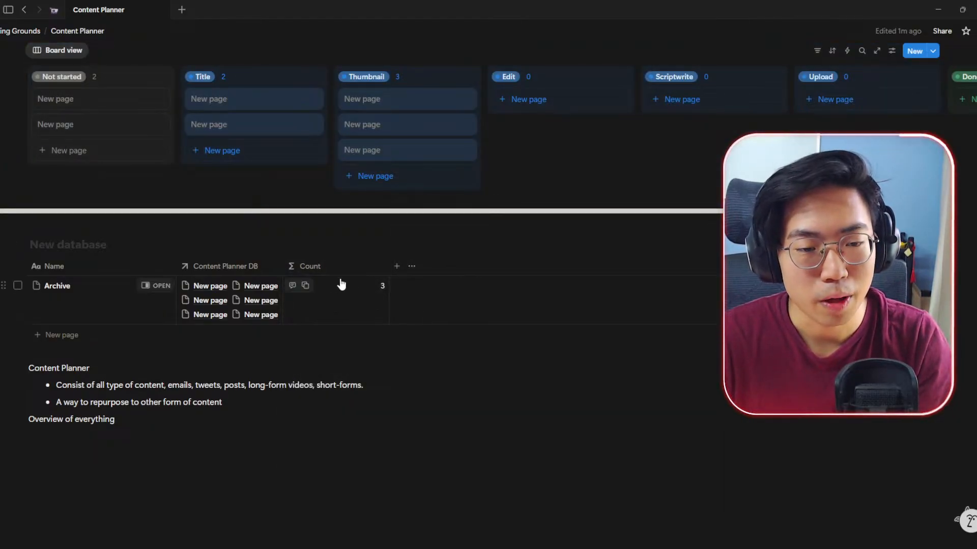
click(342, 318)
key(Escape)
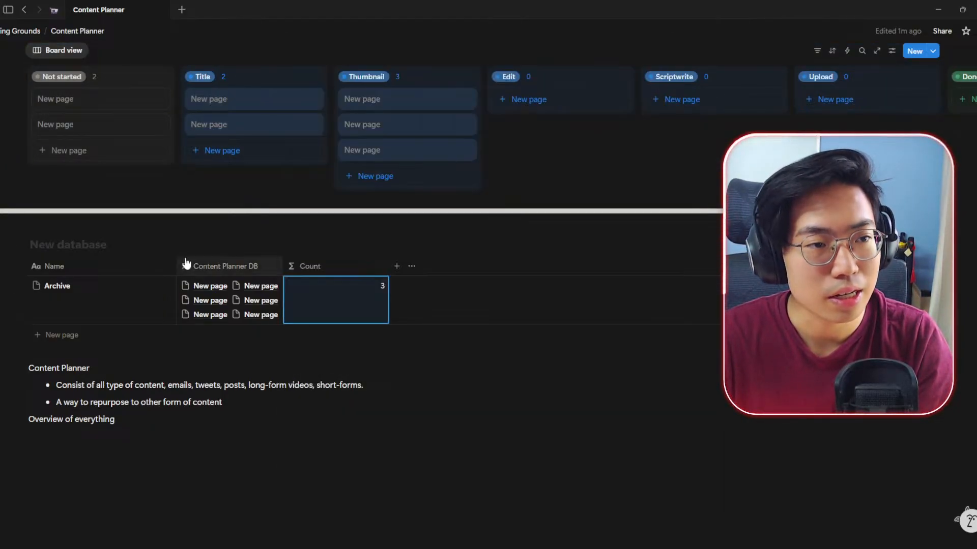
Search the workspace for ultihabit, open "UltiHabit: The Ultimate Habit Tracker" in a new tab and switch to it.
key(ctrl+p)
text(u)
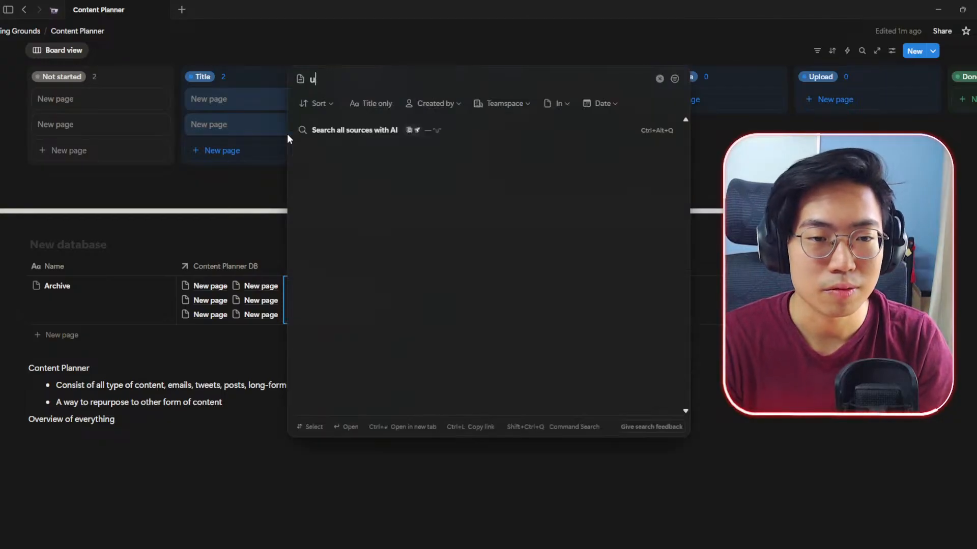
text(ltihabit)
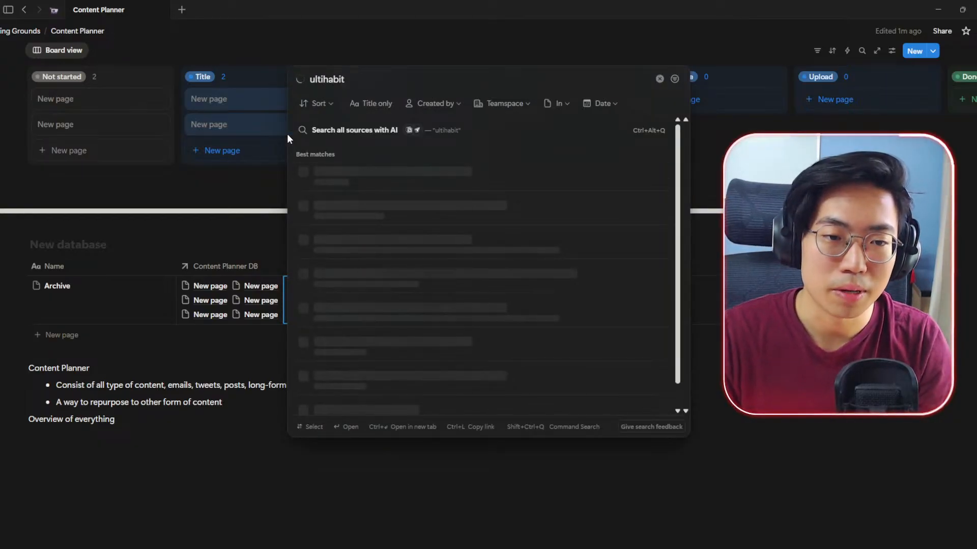
key(Down)
key(Down)
key(Down)
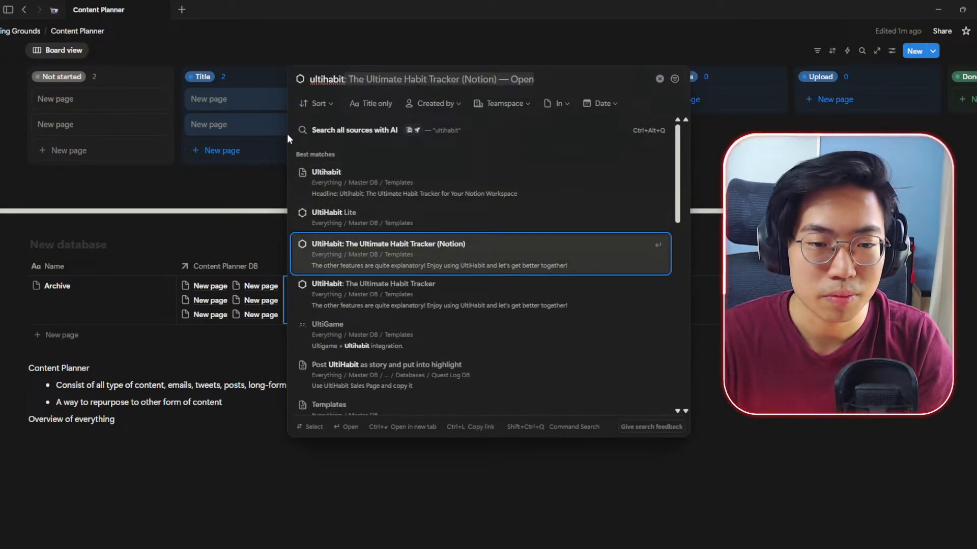
key(ctrl+Return)
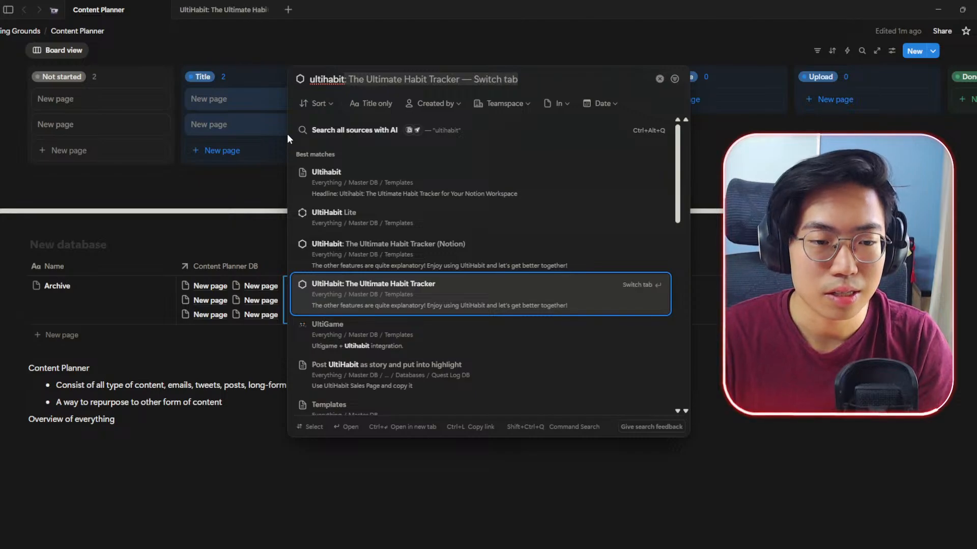
key(Escape)
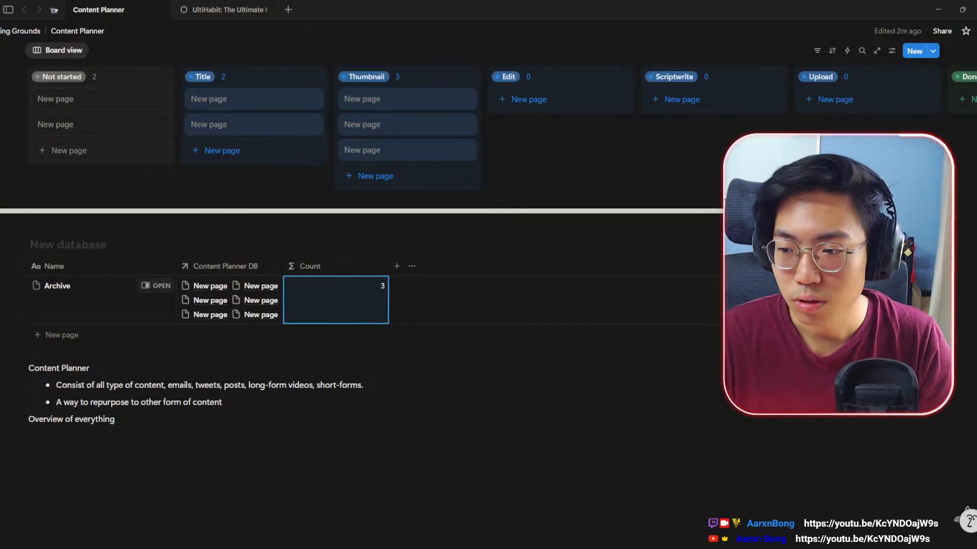
scroll(376, 178, up, 3)
scroll(369, 257, down, 3)
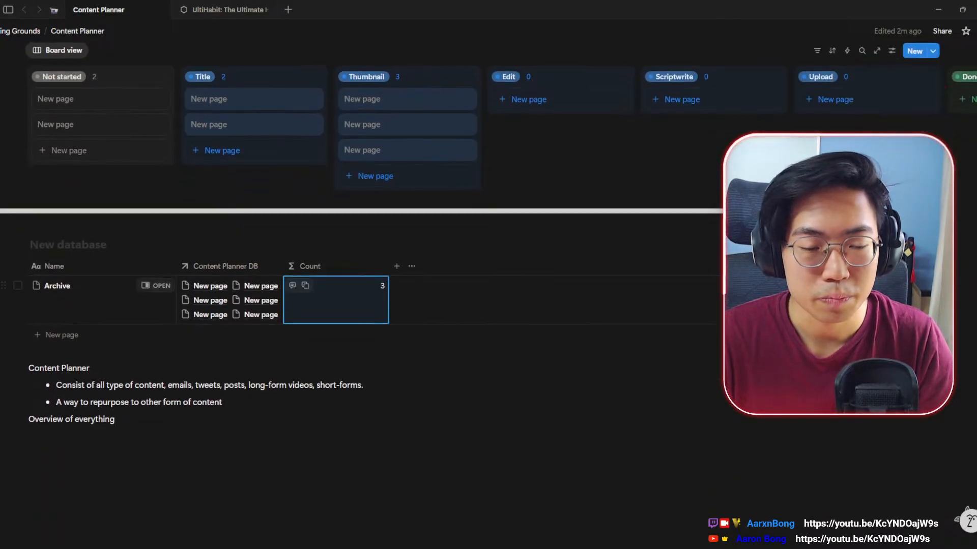
click(220, 15)
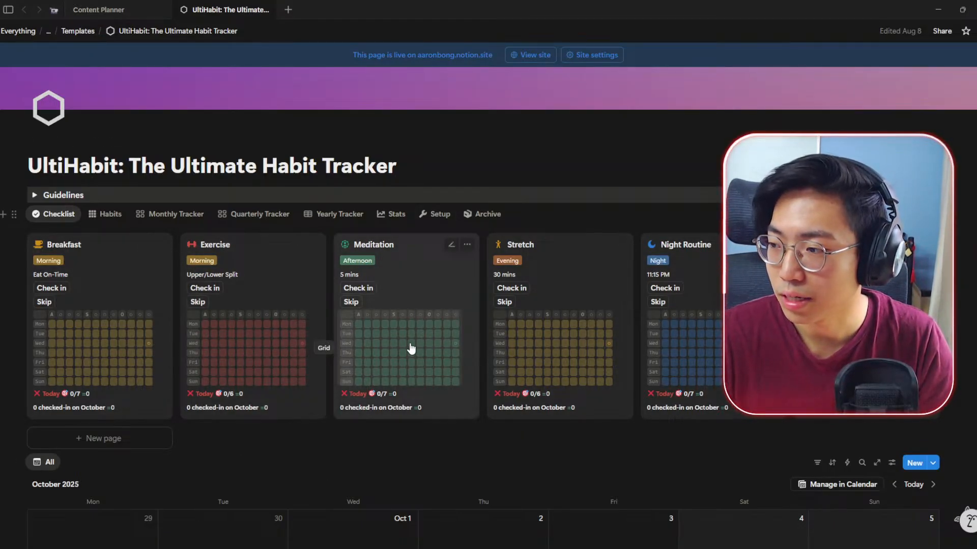
Open the Grid formula on the Exercise habit card, examine its opening variables and close it.
click(243, 345)
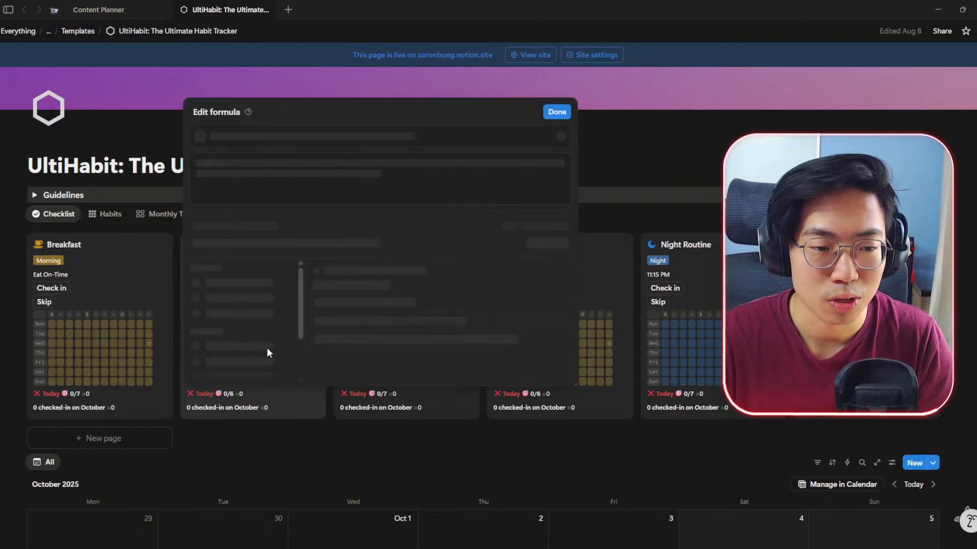
scroll(374, 170, up, 8)
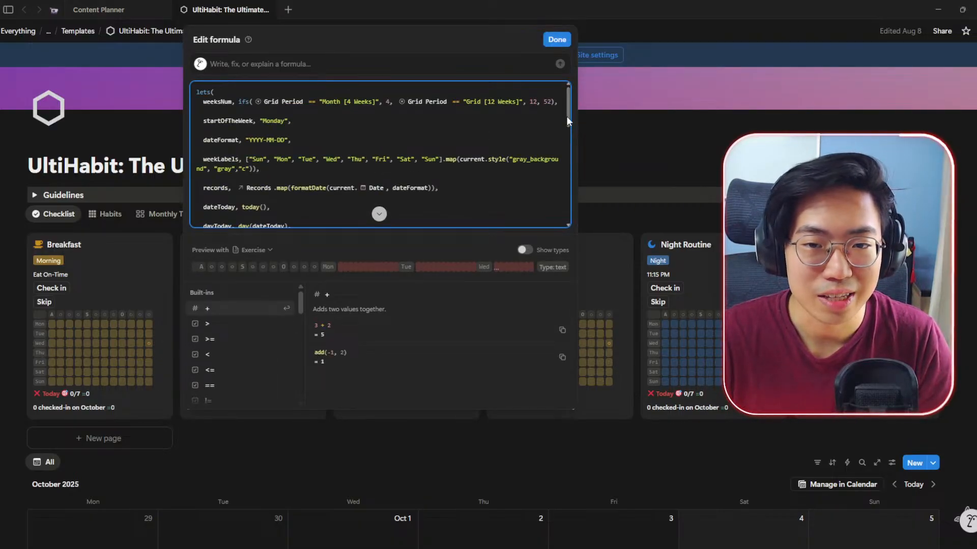
drag(568, 115, 573, 74)
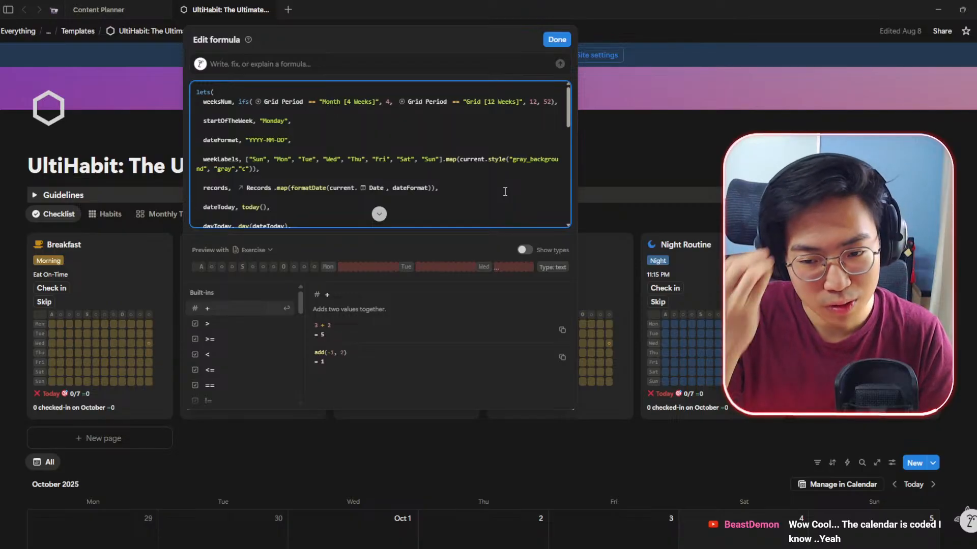
scroll(505, 192, down, 1)
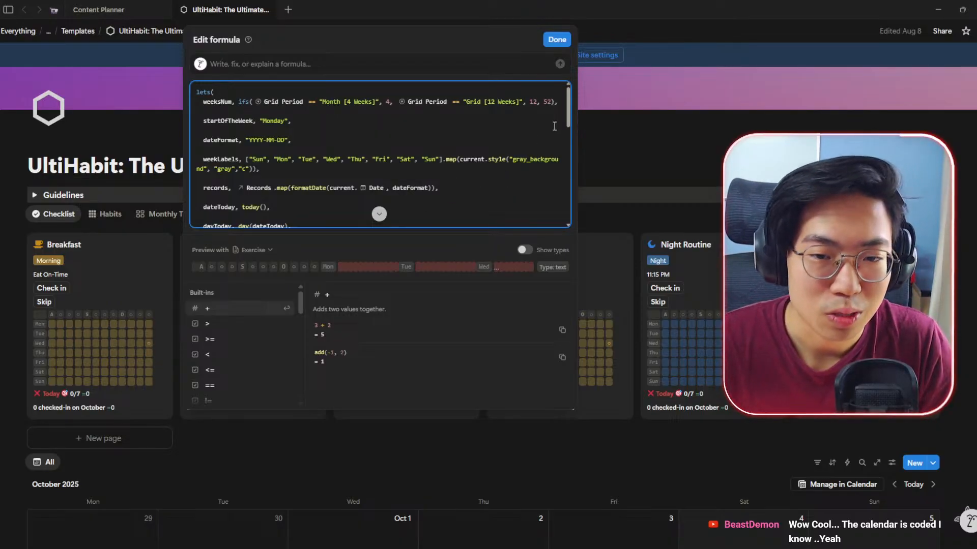
mouse_move(569, 99)
mouse_down()
mouse_move(573, 151)
mouse_move(572, 90)
mouse_up()
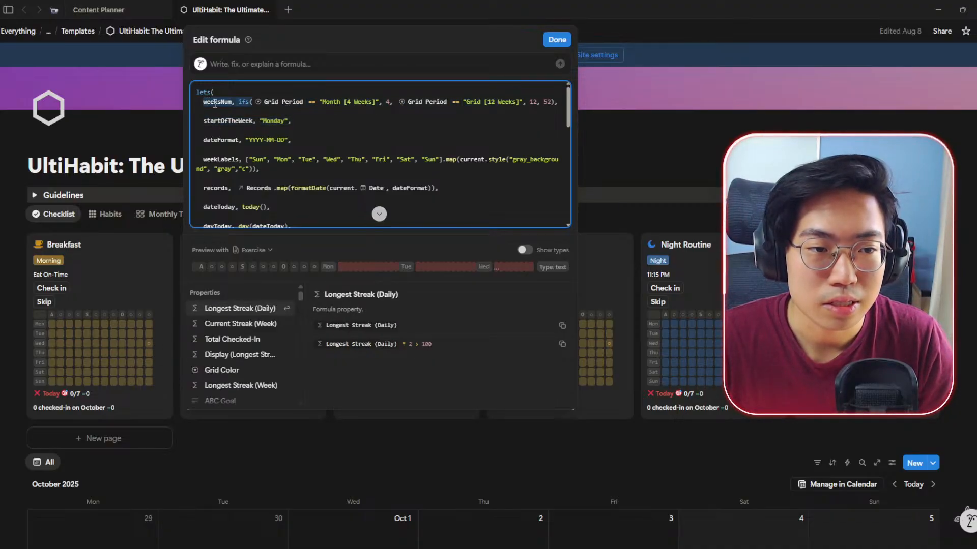
key(Escape)
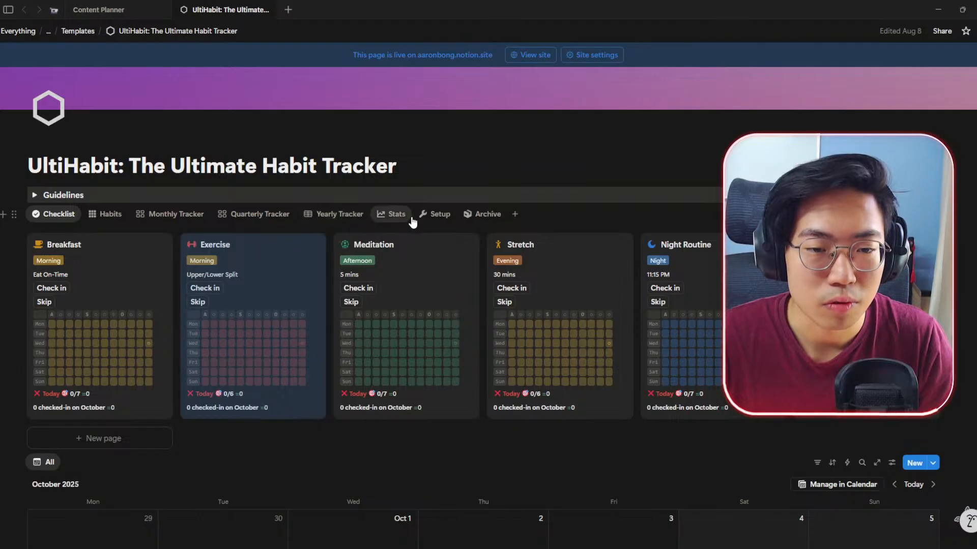
Try Month [4 Weeks] as Breakfast's Grid Period in the Setup view, check the Checklist view and restore Grid [12 Weeks].
click(439, 214)
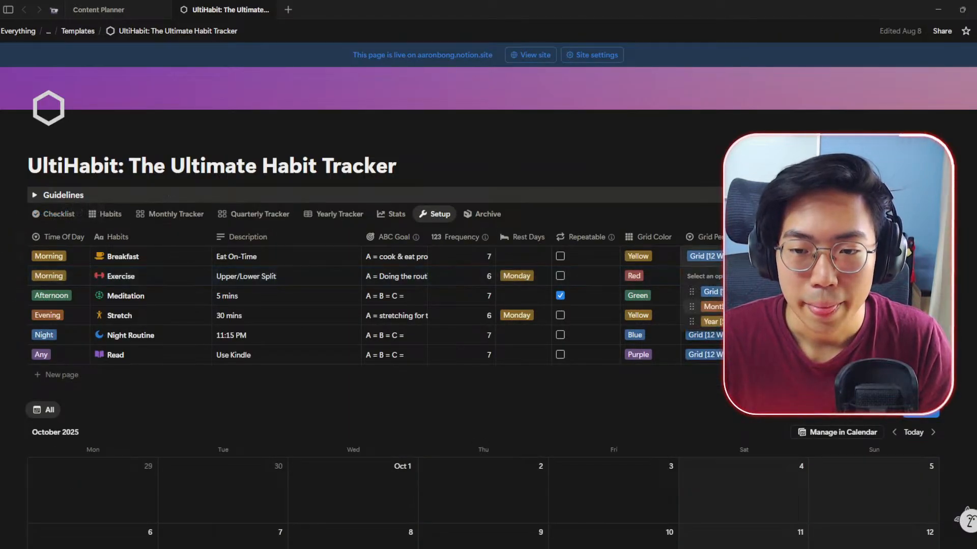
click(42, 214)
click(435, 214)
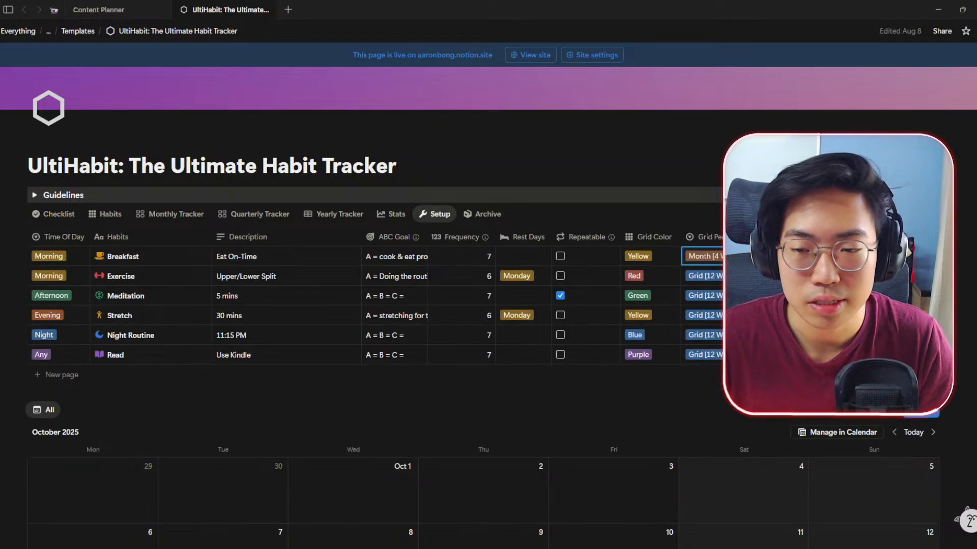
click(704, 276)
key(Escape)
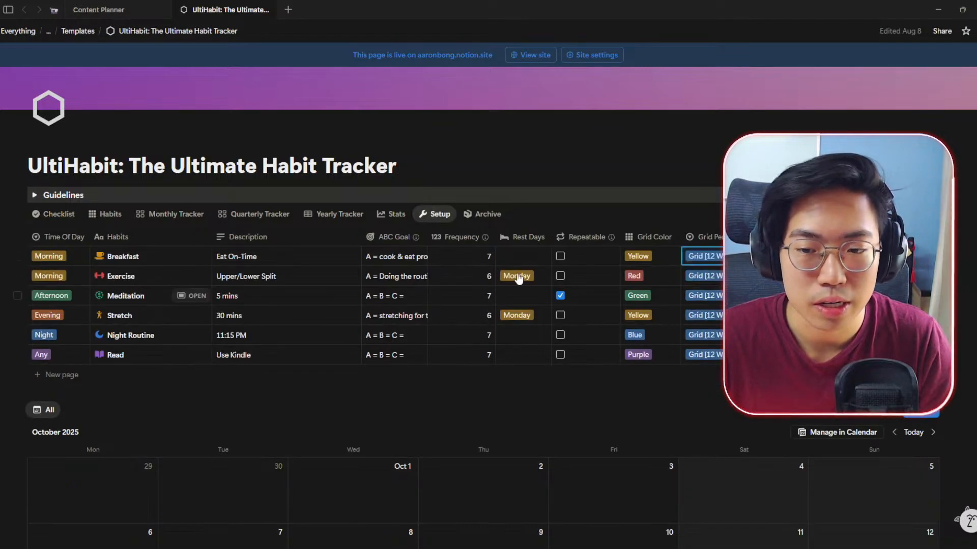
click(54, 214)
Reopen Exercise's Grid formula and examine its weekLabels list and startOfTheWeek setting.
click(216, 341)
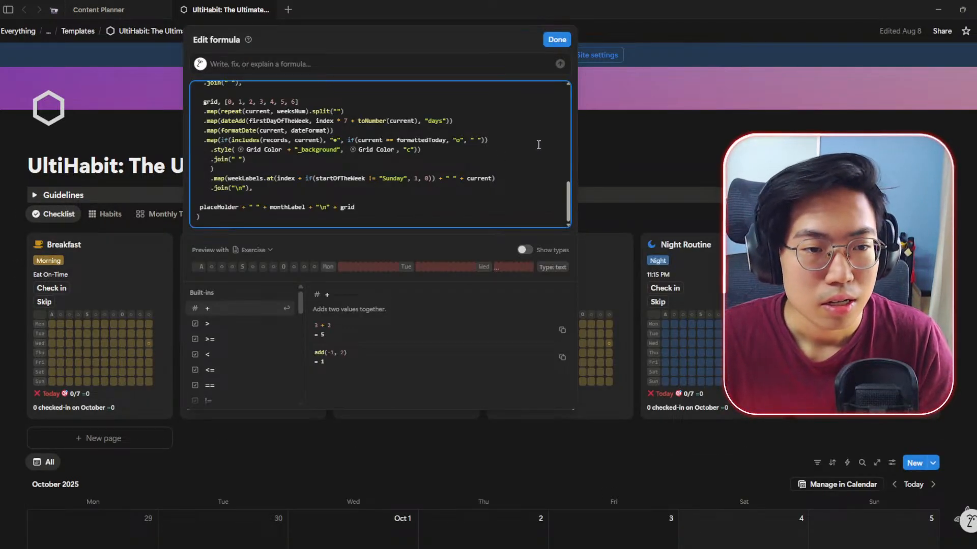
scroll(496, 150, up, 10)
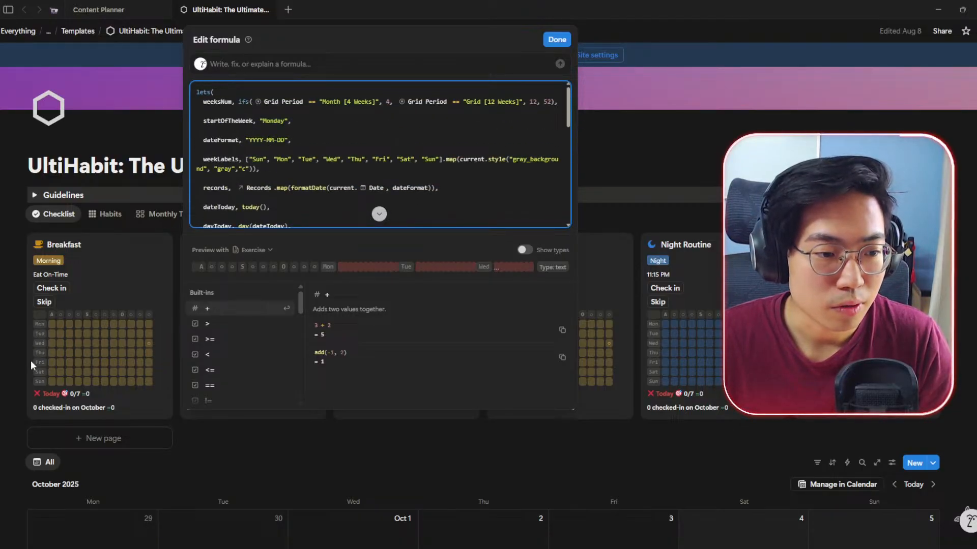
click(261, 160)
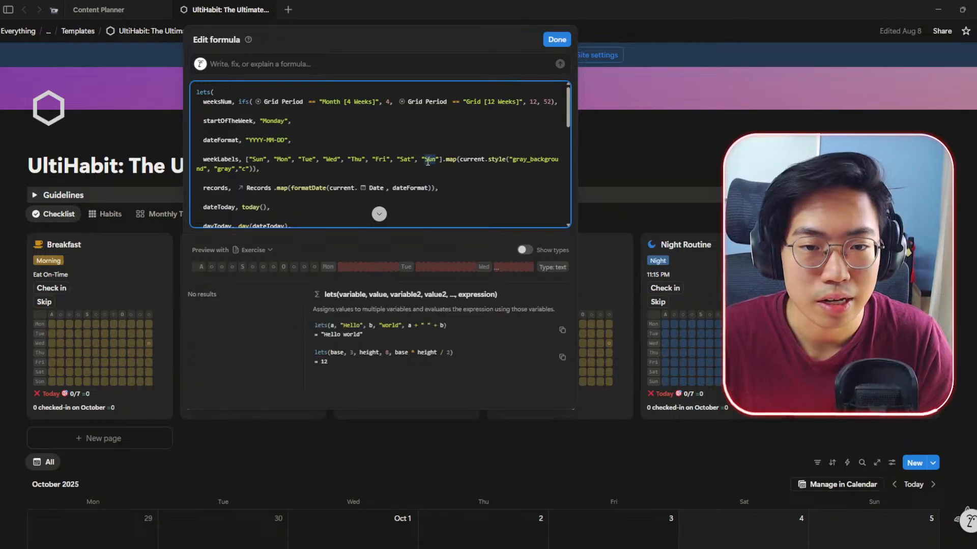
drag(569, 119, 568, 129)
scroll(568, 130, up, 2)
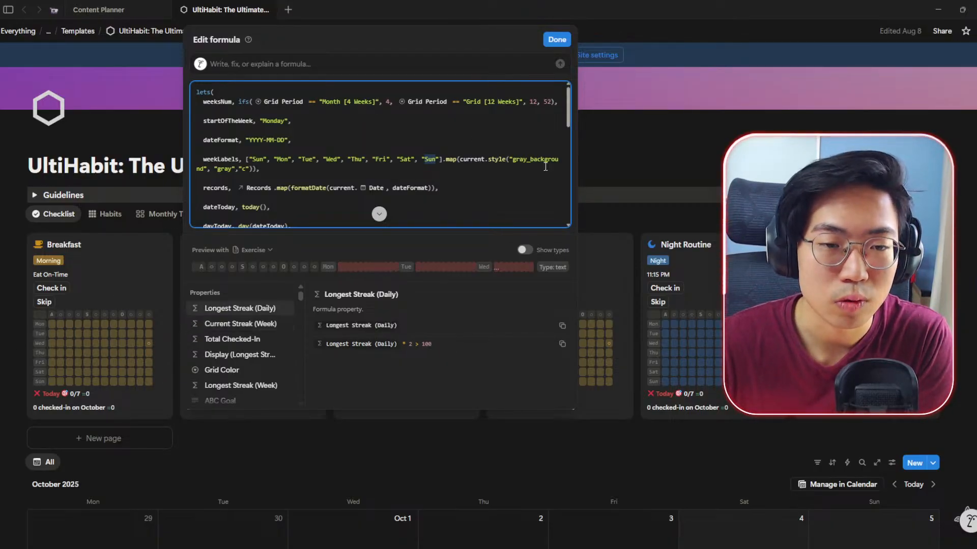
scroll(567, 120, down, 1)
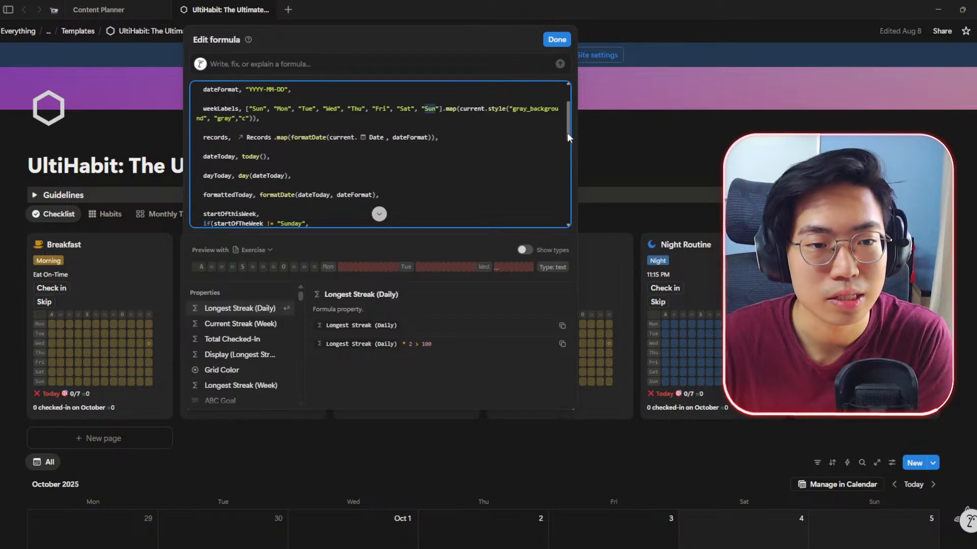
scroll(293, 172, down, 3)
scroll(277, 143, up, 5)
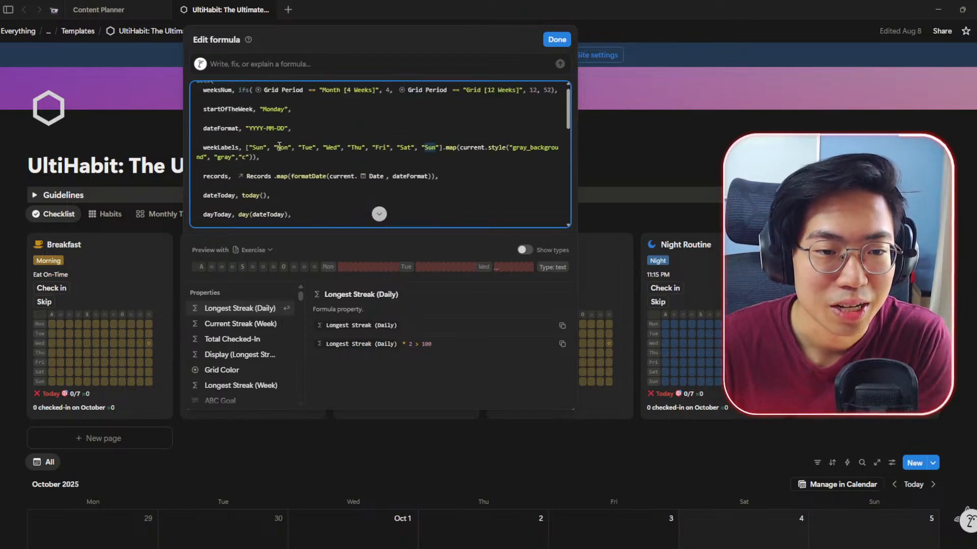
double_click(272, 122)
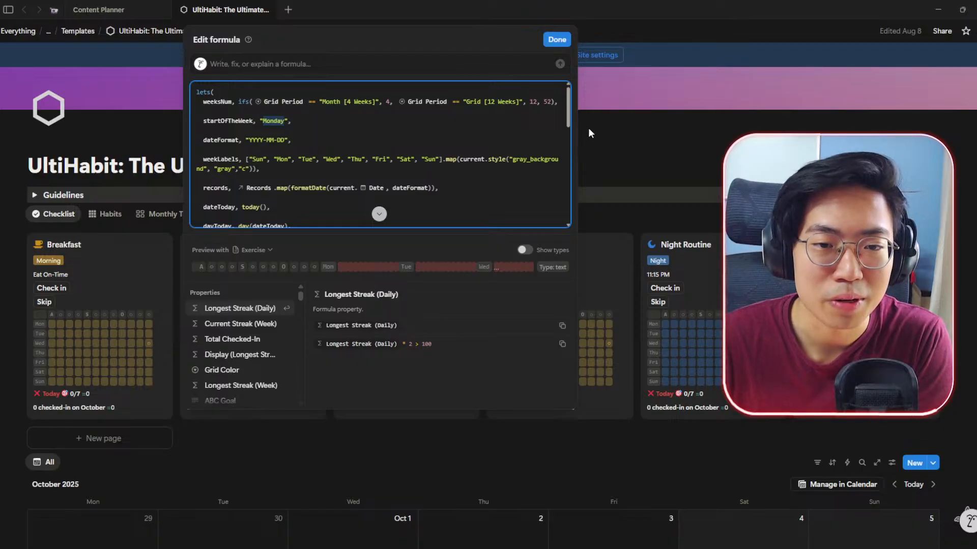
Examine how the Grid formula calculates startOfthisWeek and builds monthLabel.
drag(566, 117, 570, 162)
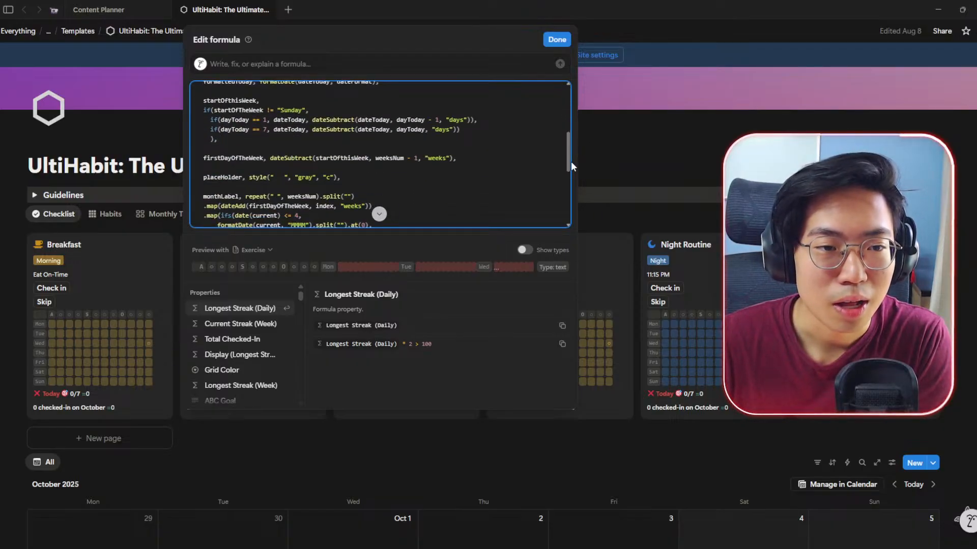
drag(273, 143, 200, 98)
click(261, 140)
scroll(270, 150, down, 2)
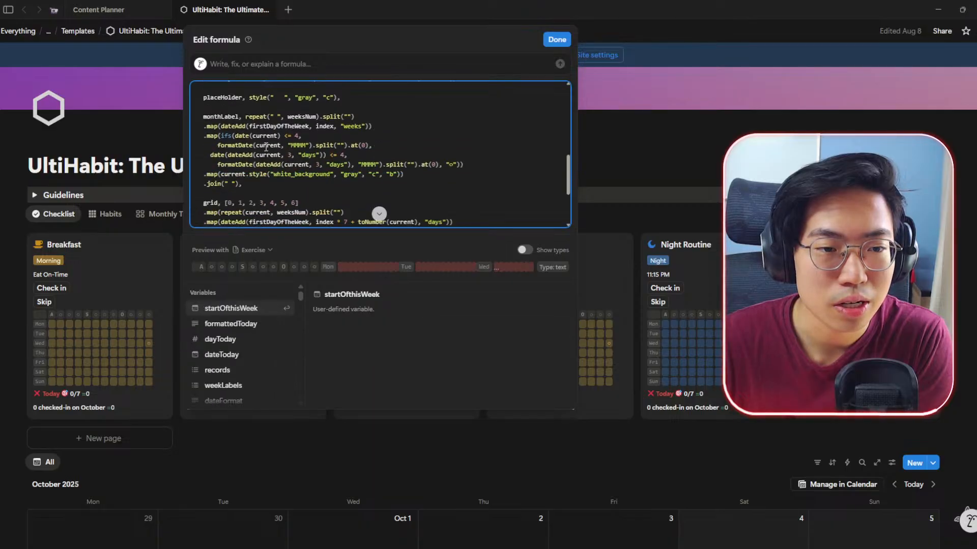
scroll(295, 171, up, 2)
scroll(296, 173, down, 3)
drag(244, 157, 197, 99)
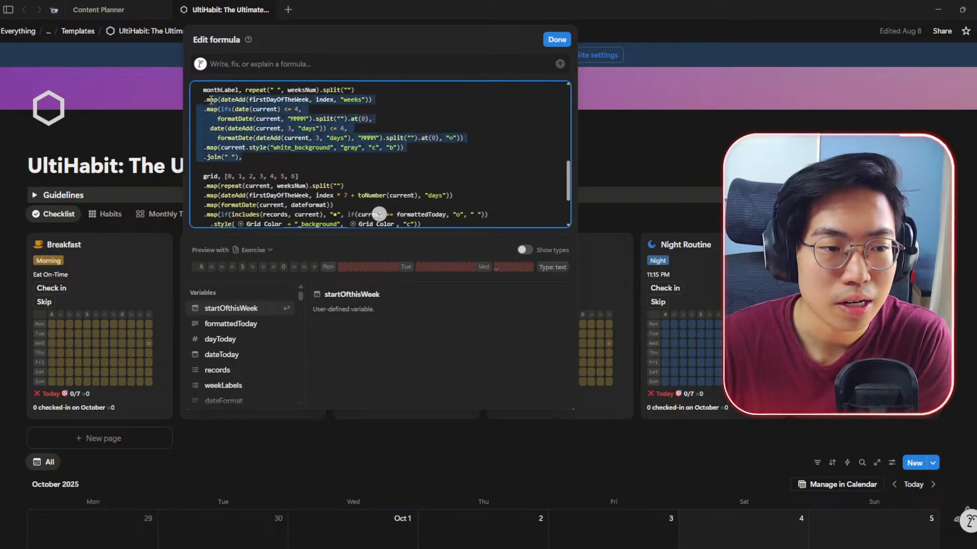
Examine the grid variable at the end of the formula, close the editor and view the calendar below the habit cards.
scroll(305, 178, down, 3)
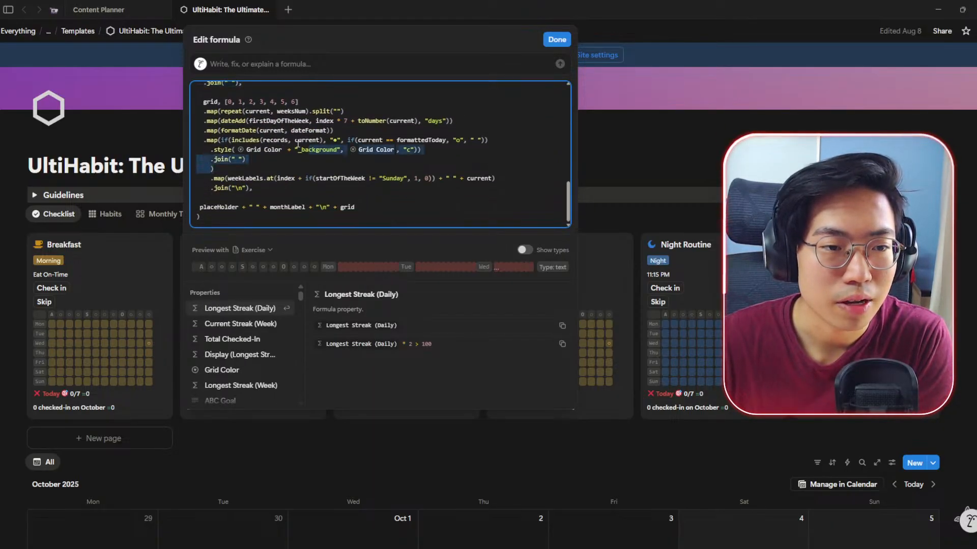
click(259, 189)
drag(259, 189, 201, 101)
click(312, 190)
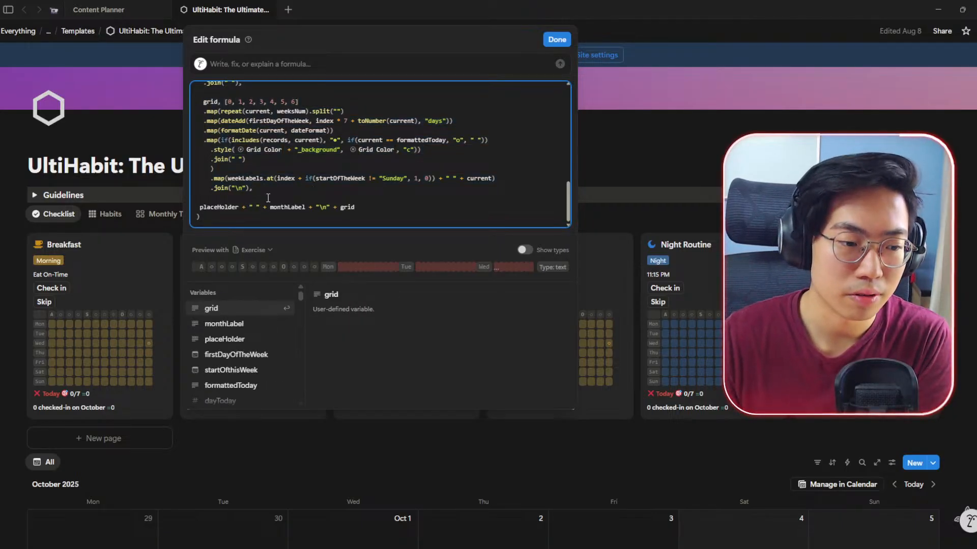
click(124, 476)
scroll(198, 475, down, 4)
scroll(198, 475, down, 2)
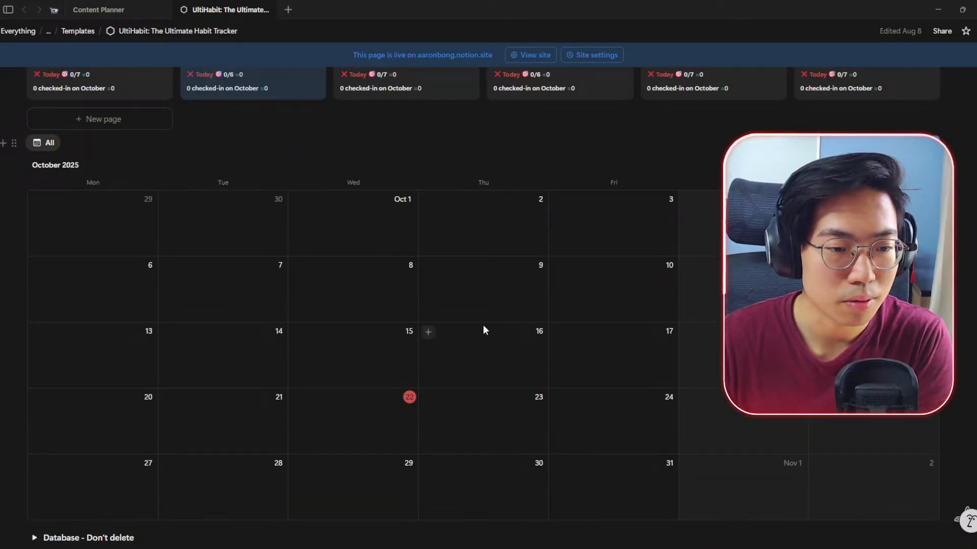
Examine the formula behind Exercise's Today status line, including its streak variable, and close the editor.
scroll(218, 219, up, 6)
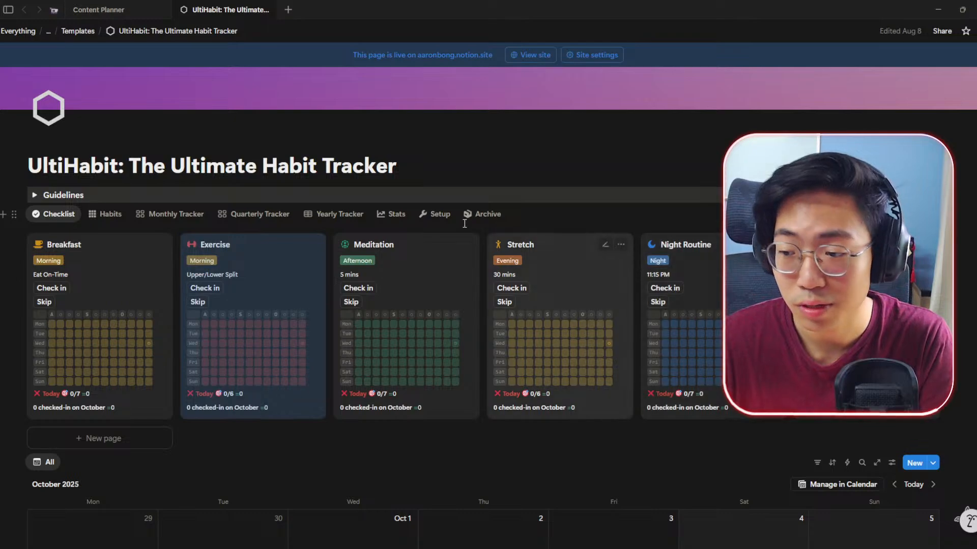
click(227, 399)
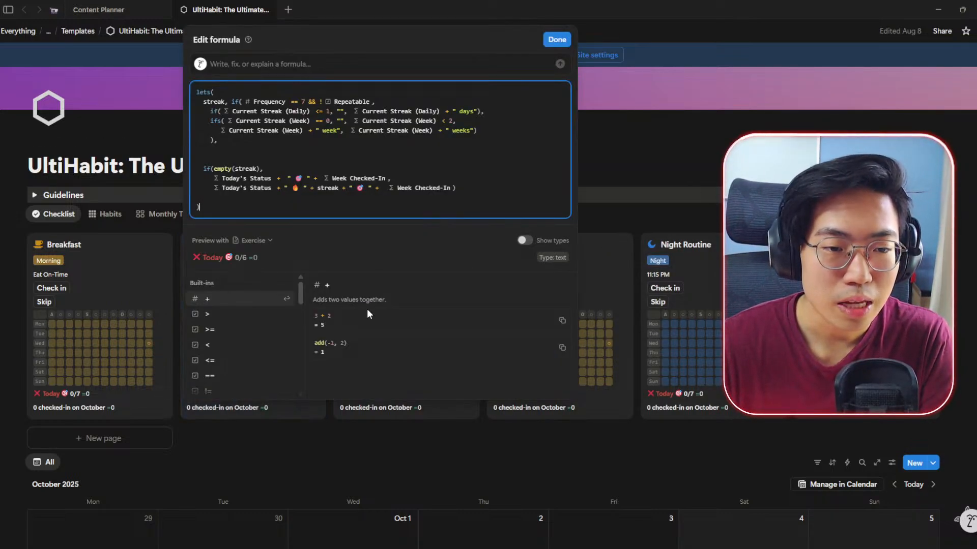
click(244, 197)
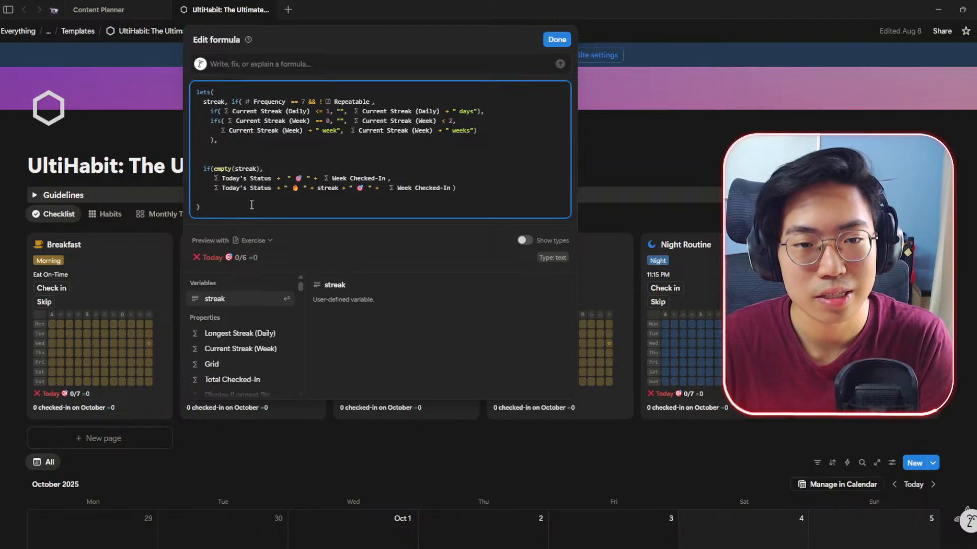
click(123, 328)
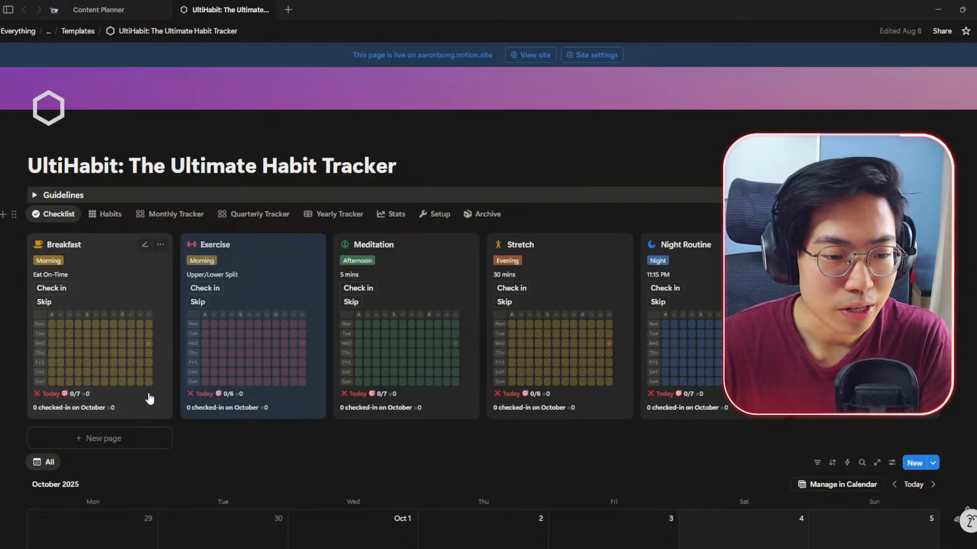
Check in Exercise, inspect its stats from the Habits view and delete the October check-in entry from its page.
click(212, 295)
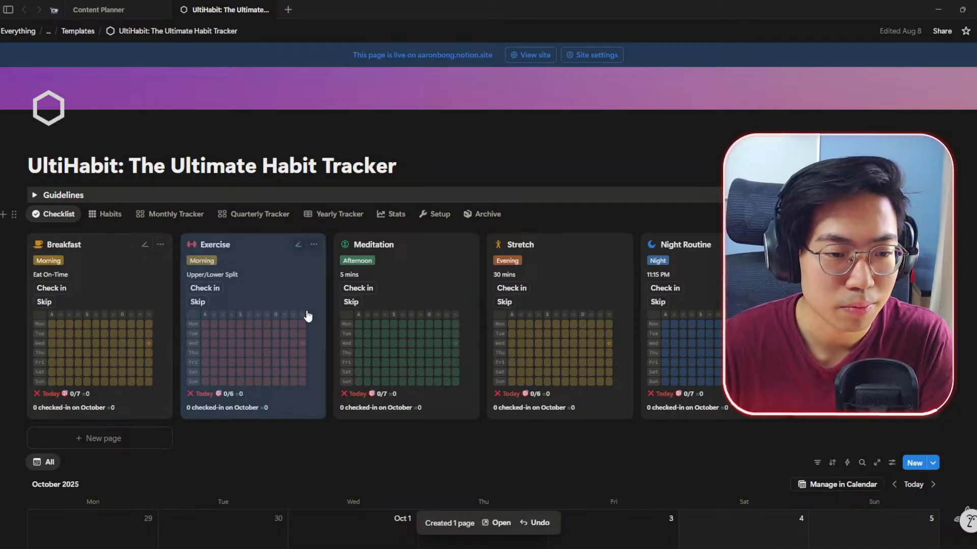
click(105, 214)
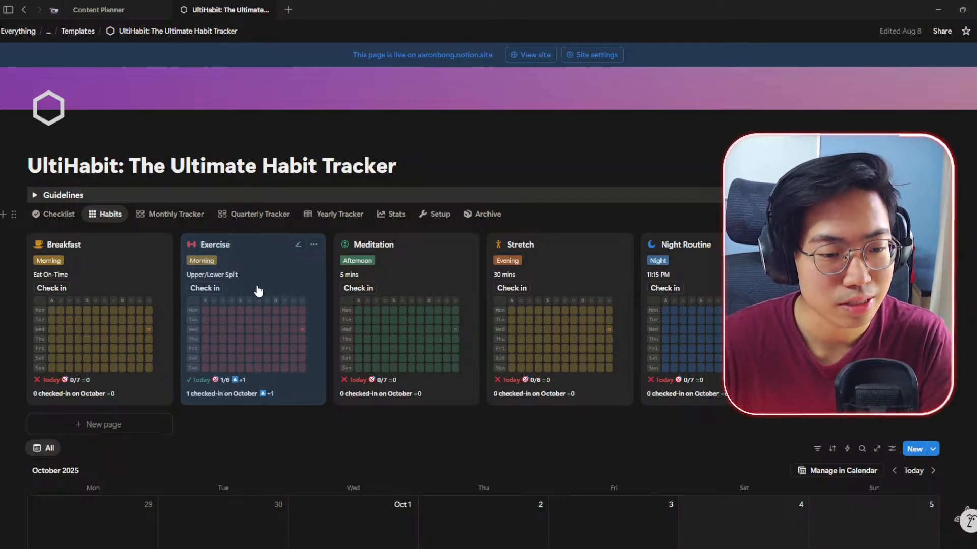
click(259, 288)
scroll(431, 407, down, 3)
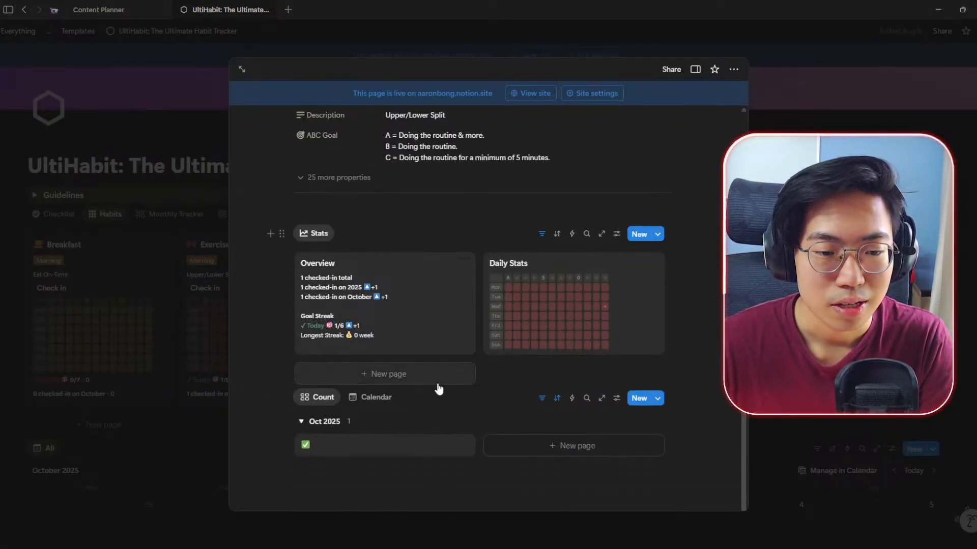
key(Delete)
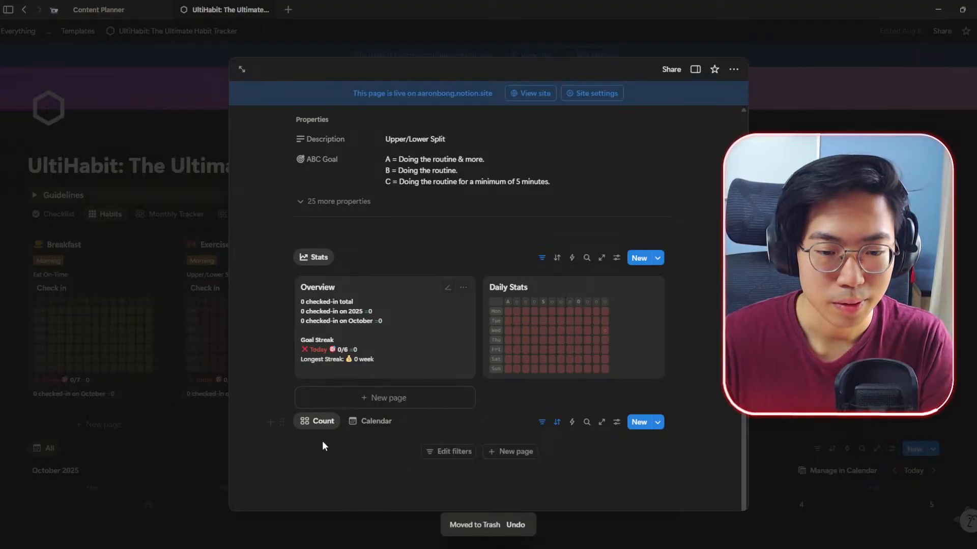
Place the Calendar view before Count on the Exercise and Breakfast habit pages.
click(148, 365)
click(284, 285)
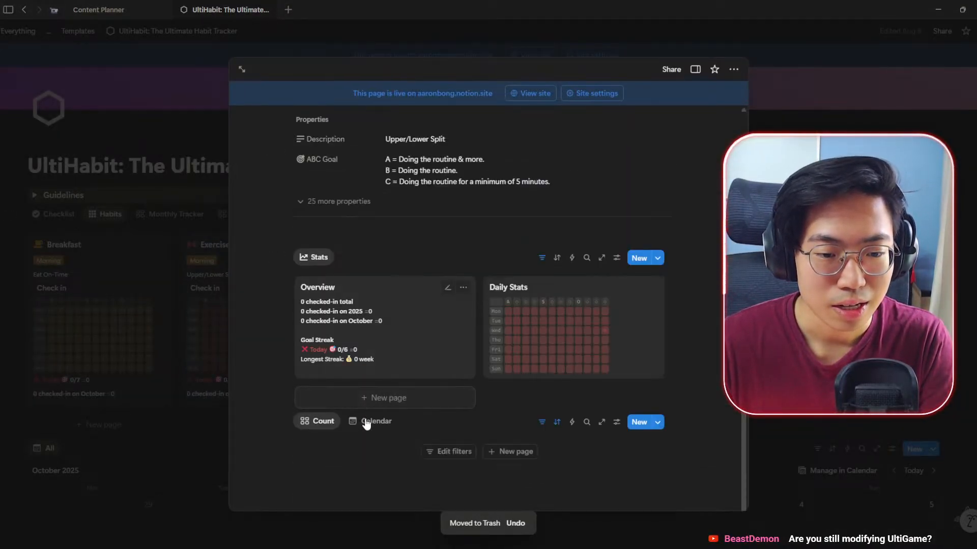
click(196, 382)
click(123, 280)
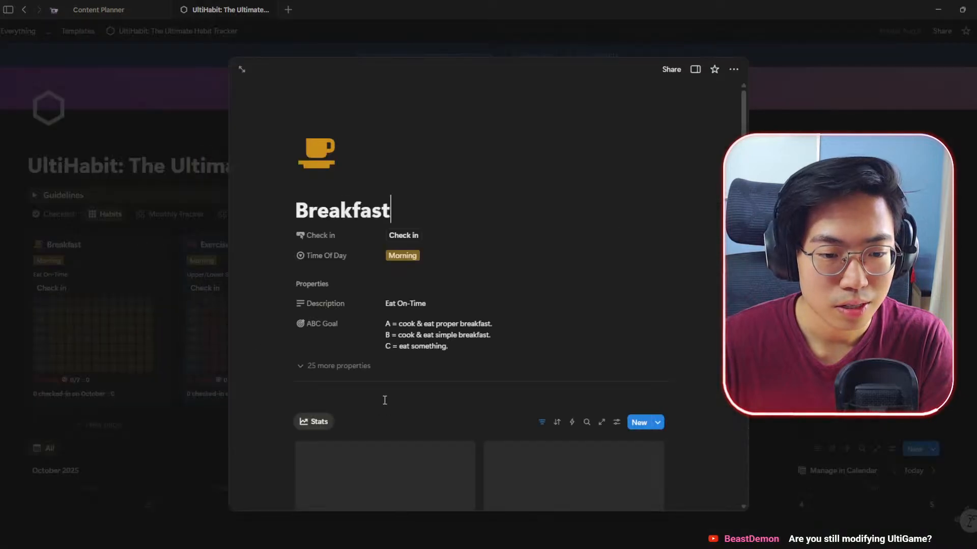
scroll(375, 399, down, 5)
click(188, 394)
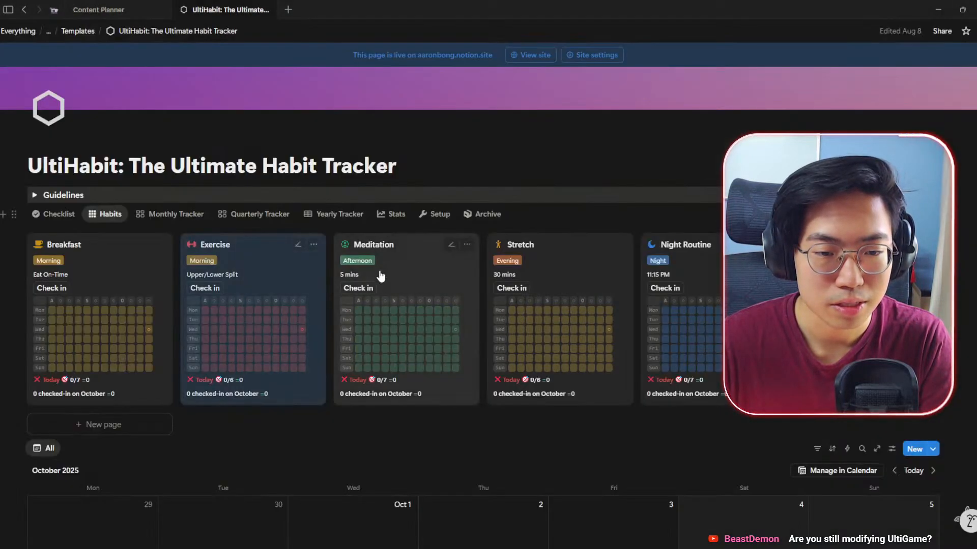
Place the Calendar view before Count on the Meditation and Stretch habit pages.
click(427, 397)
scroll(412, 402, down, 5)
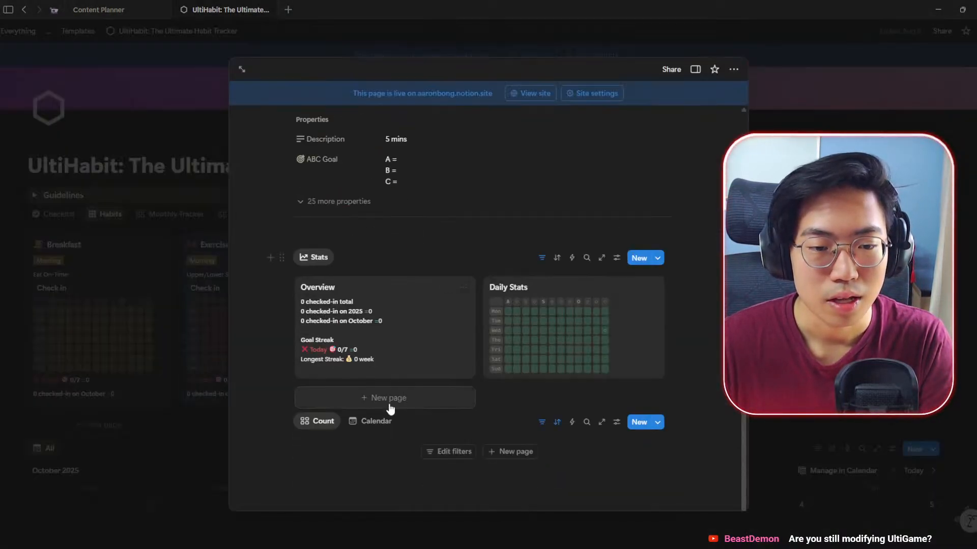
click(223, 405)
click(444, 282)
scroll(407, 273, down, 5)
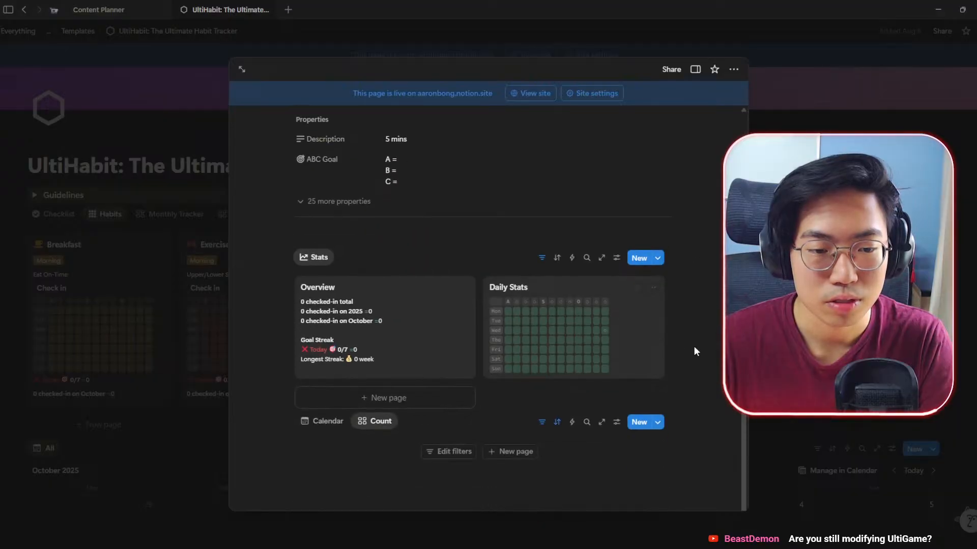
click(761, 336)
click(593, 283)
scroll(333, 411, down, 5)
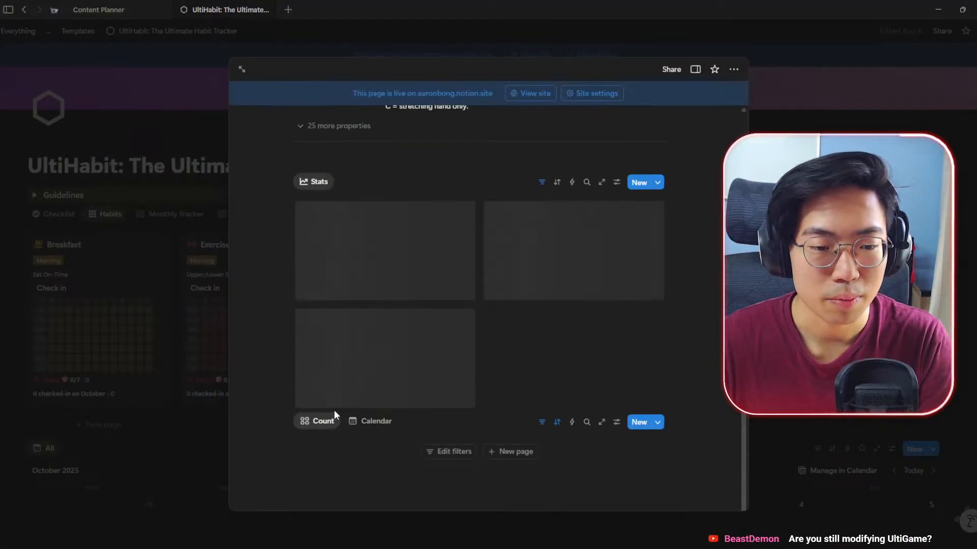
drag(363, 464, 291, 452)
click(762, 326)
Place the Calendar view before Count on the Night Routine and Read habit pages.
click(748, 310)
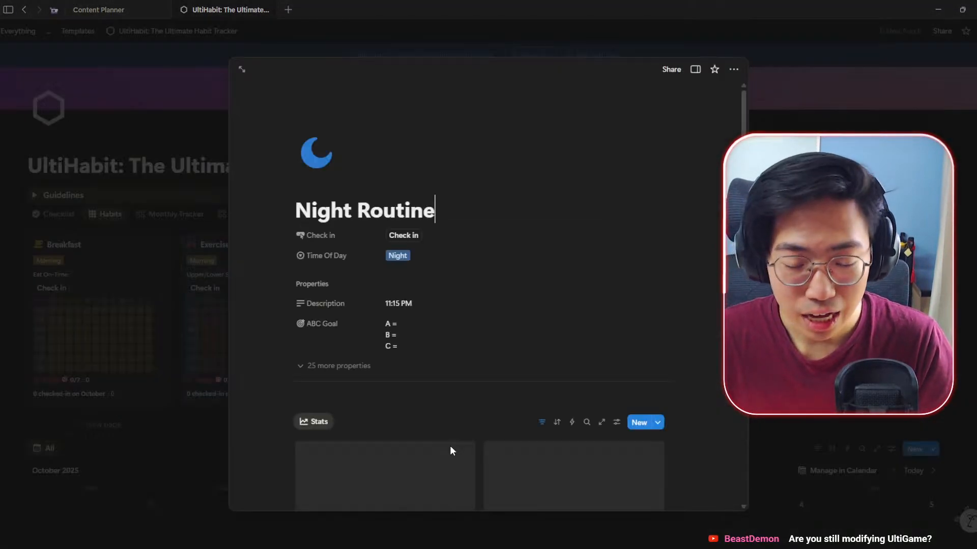
scroll(449, 446, down, 5)
drag(365, 429, 300, 425)
click(768, 325)
click(824, 315)
scroll(412, 431, down, 5)
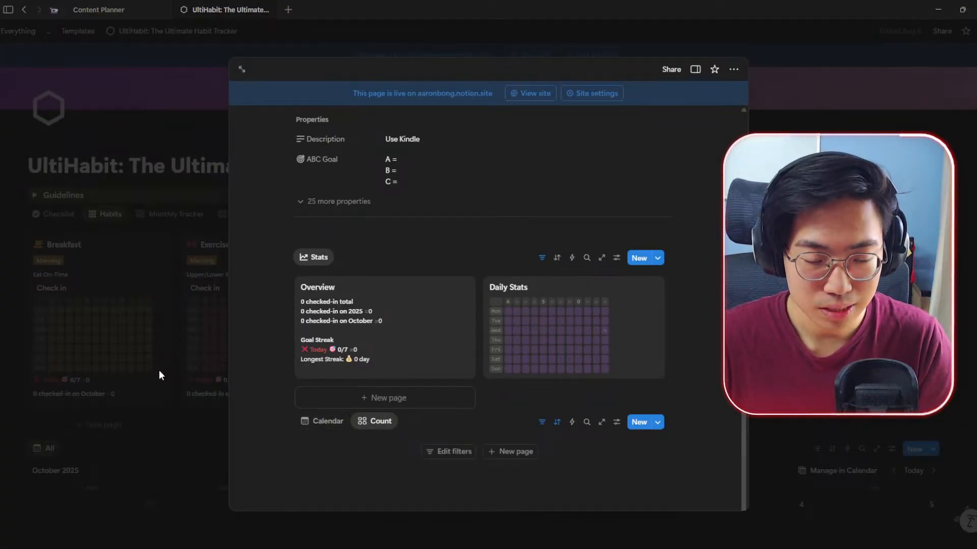
click(158, 372)
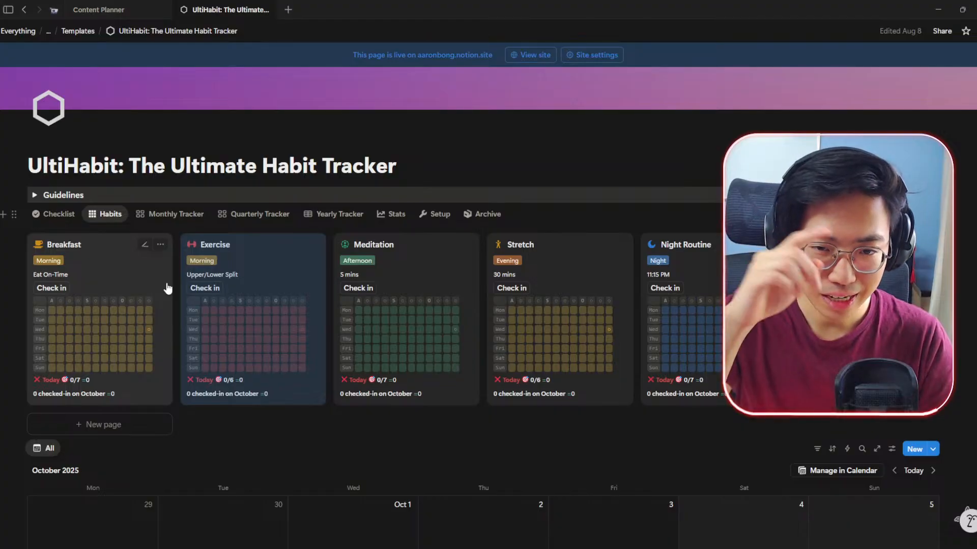
Close the UltiHabit page, search the workspace for "patch notes" and open Patch Notes (Private) in a new tab.
click(111, 11)
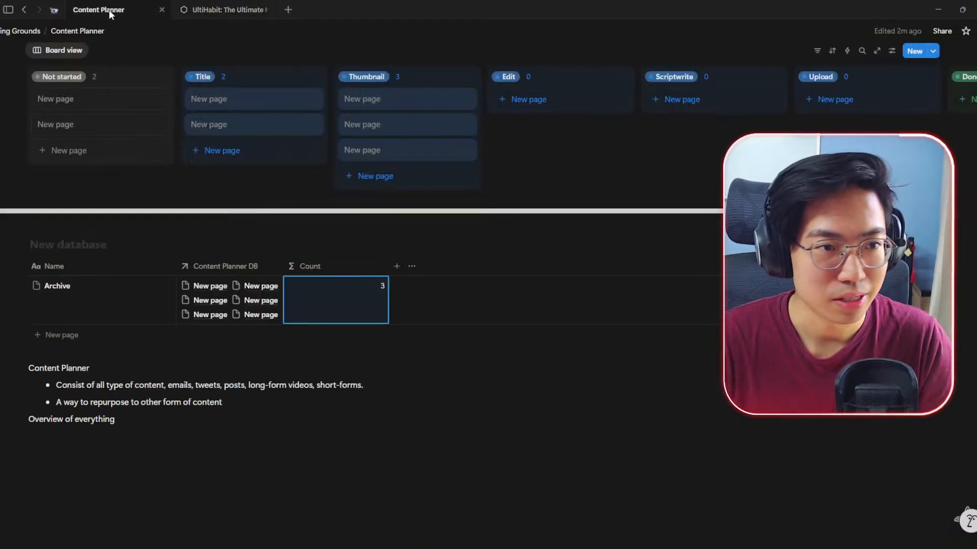
click(269, 10)
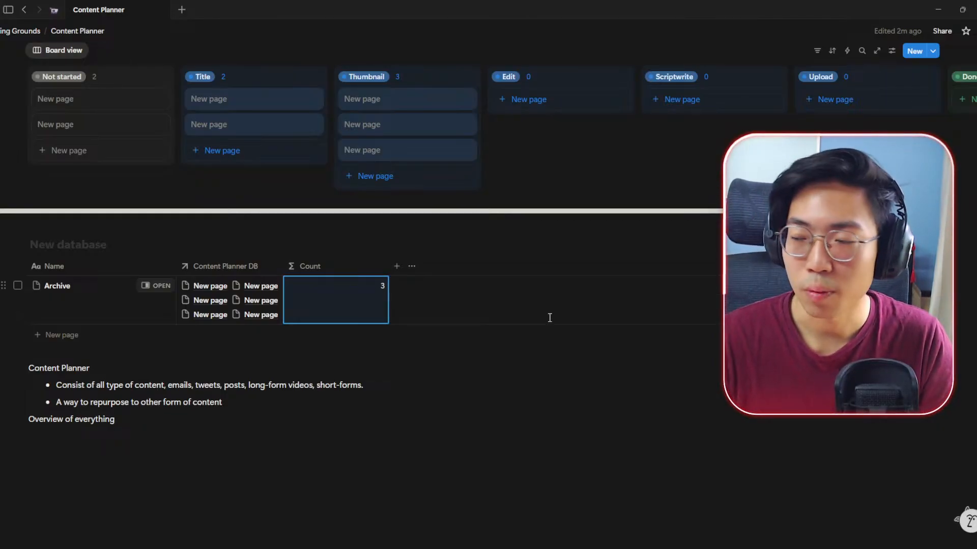
key(ctrl+p)
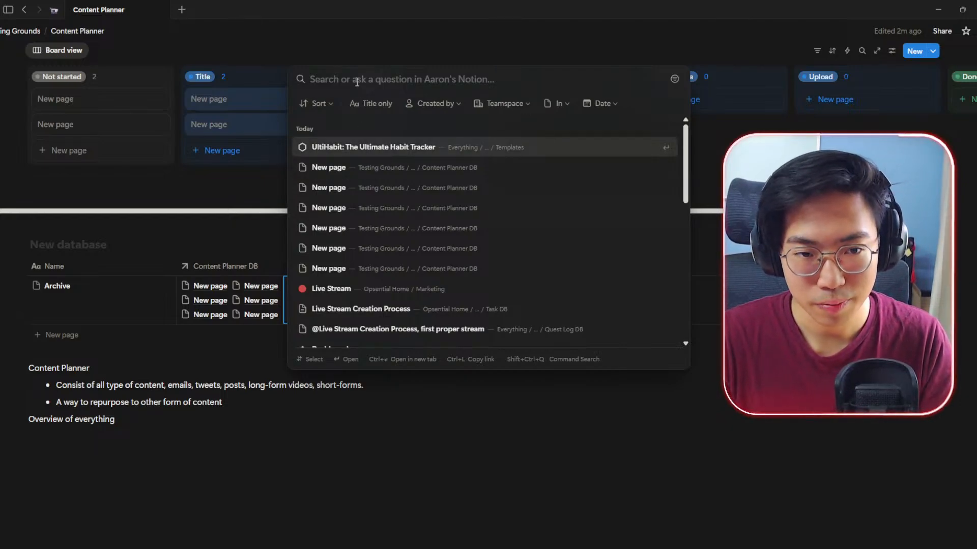
text(patch notes)
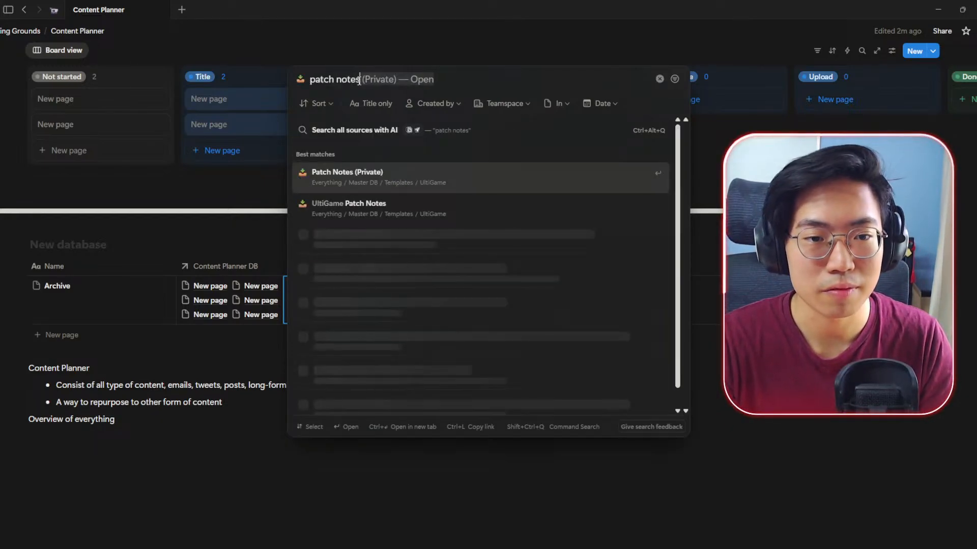
key(ctrl+Return)
key(Escape)
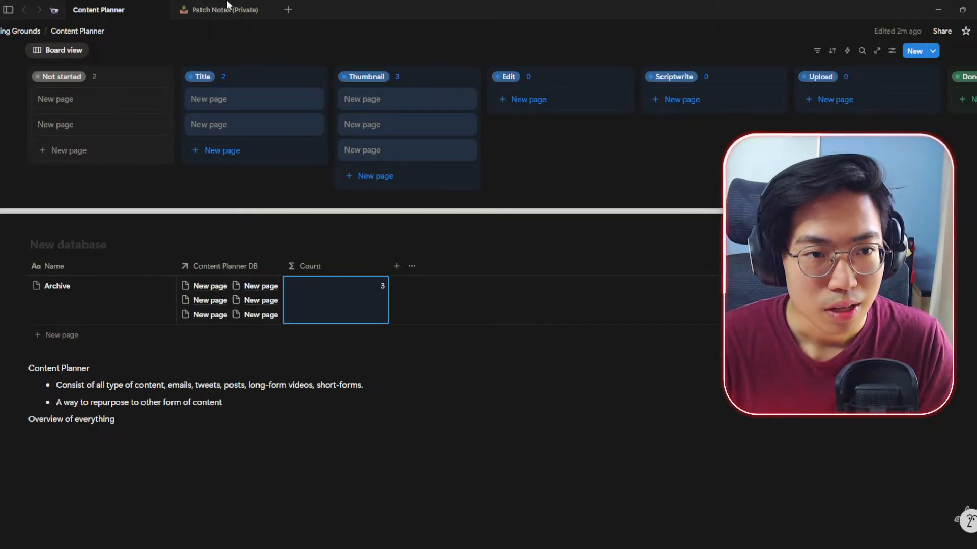
click(226, 6)
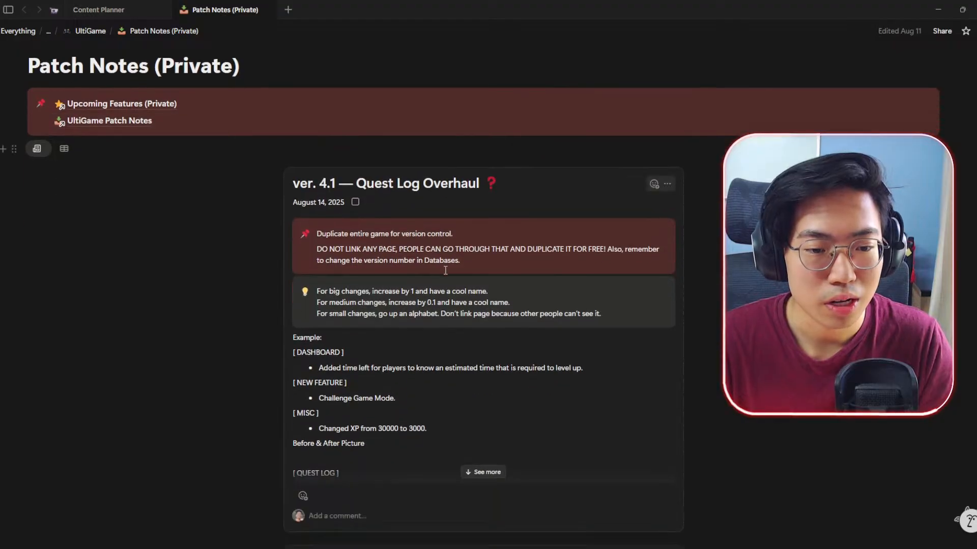
Look over the Patch Notes (Private) page and its ver. 4.1 Quest Log Overhaul entry.
scroll(508, 391, down, 2)
scroll(524, 385, up, 2)
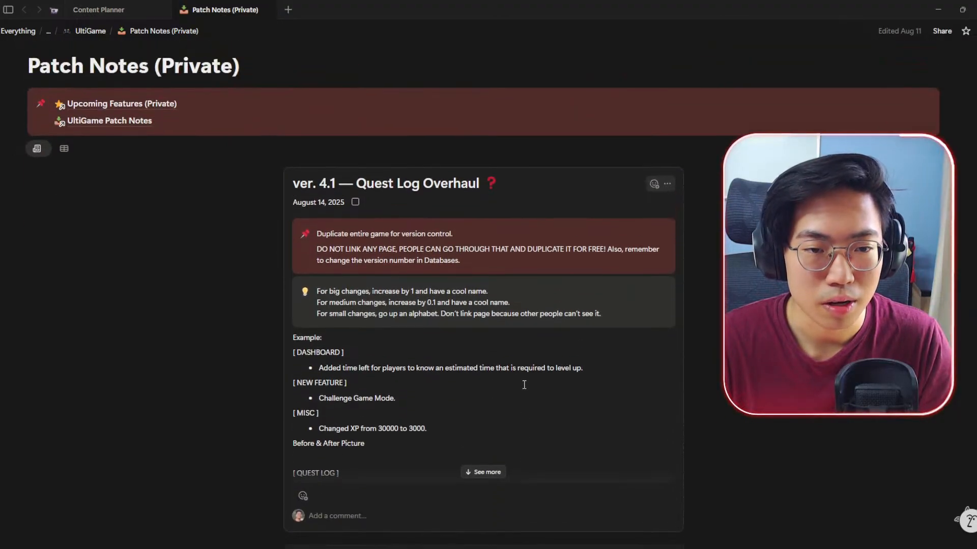
scroll(524, 385, down, 2)
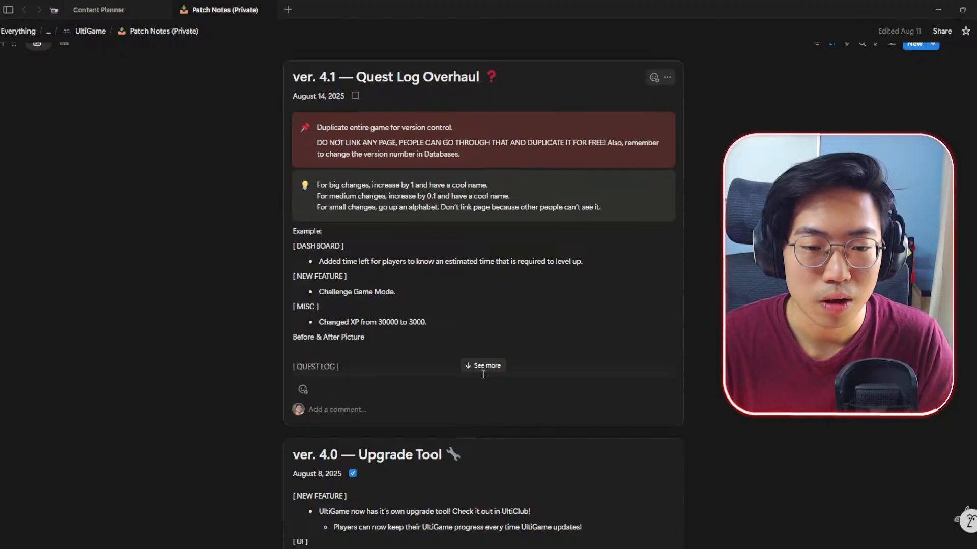
scroll(440, 331, up, 4)
scroll(272, 247, down, 4)
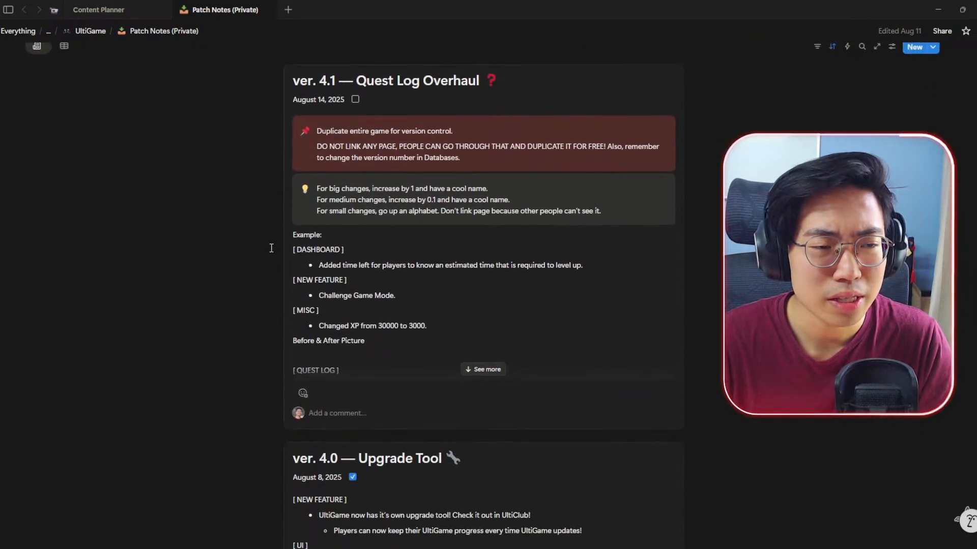
key(ctrl+k)
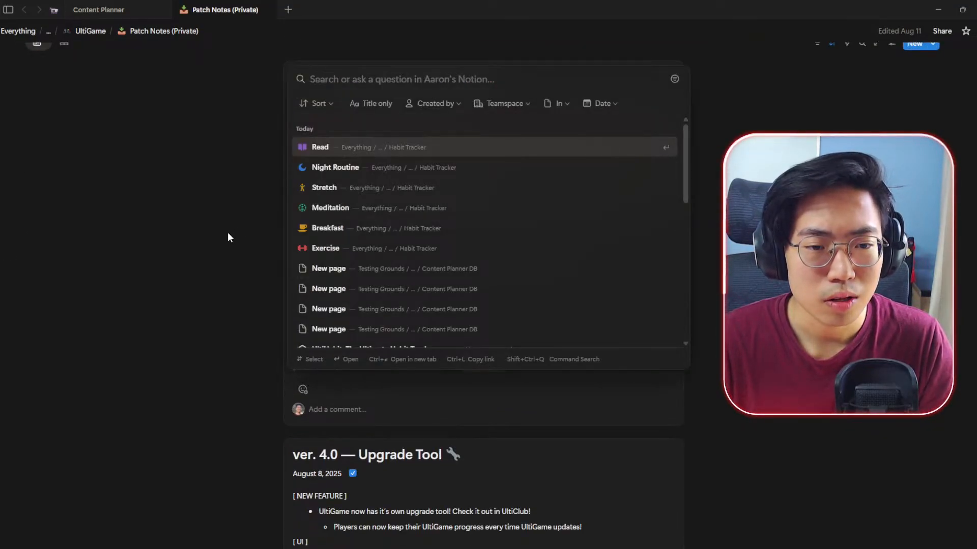
key(Escape)
scroll(296, 177, up, 4)
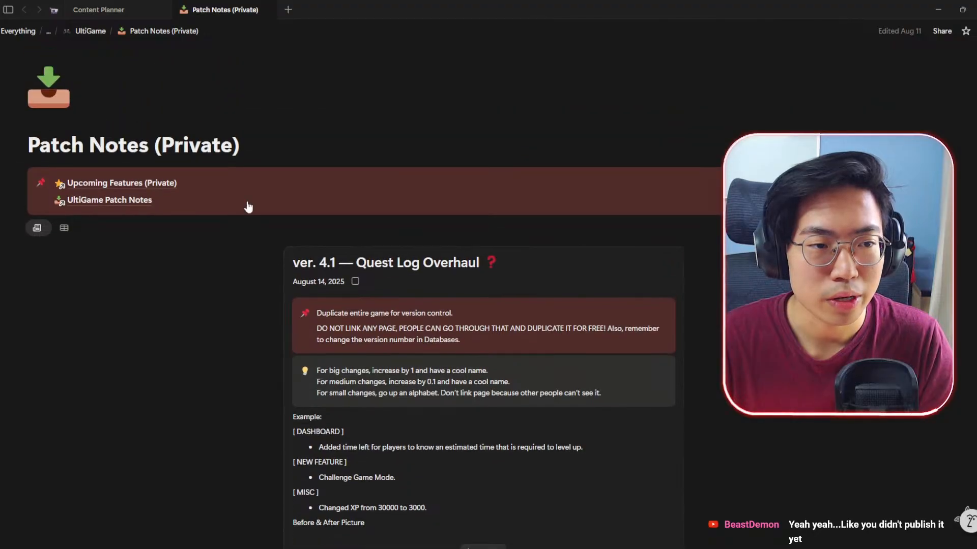
scroll(246, 225, down, 4)
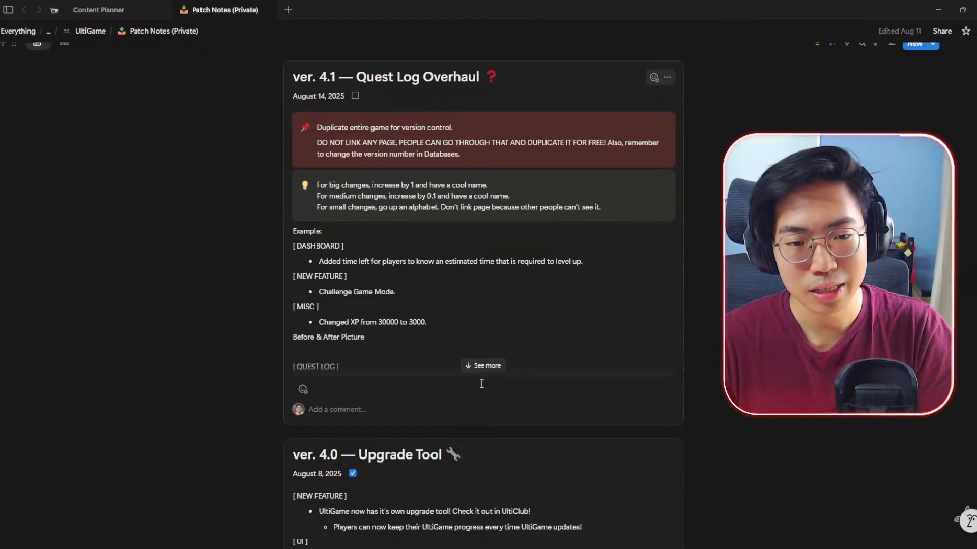
Expand the ver. 4.1 entry and read its Quest Log changes, including the XP multipliers and the start and end button comparison.
click(489, 367)
scroll(372, 204, down, 10)
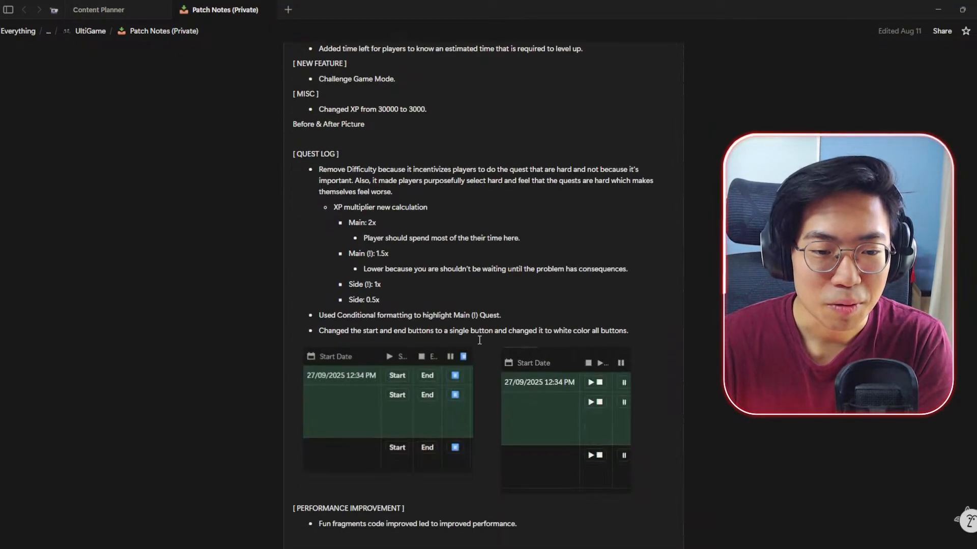
scroll(369, 167, down, 3)
scroll(356, 194, up, 20)
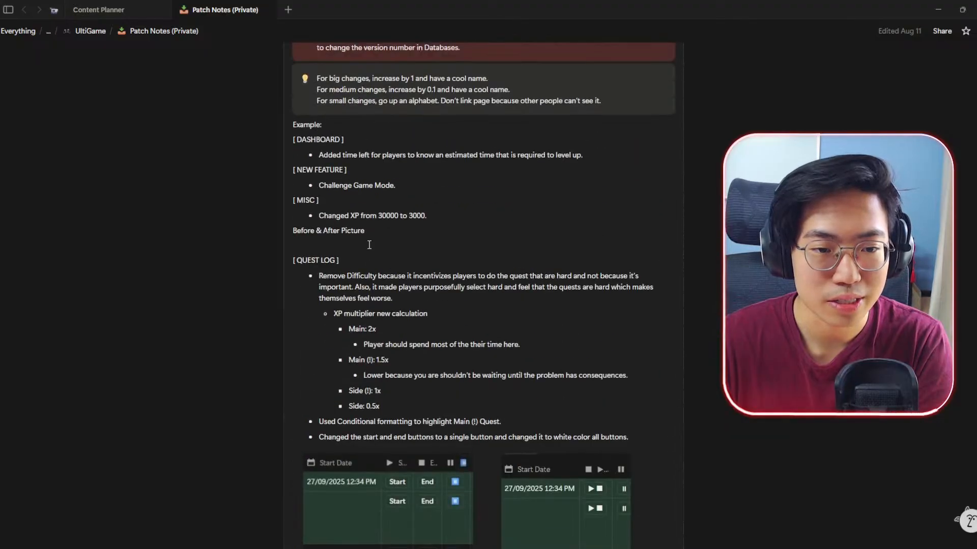
scroll(347, 207, down, 4)
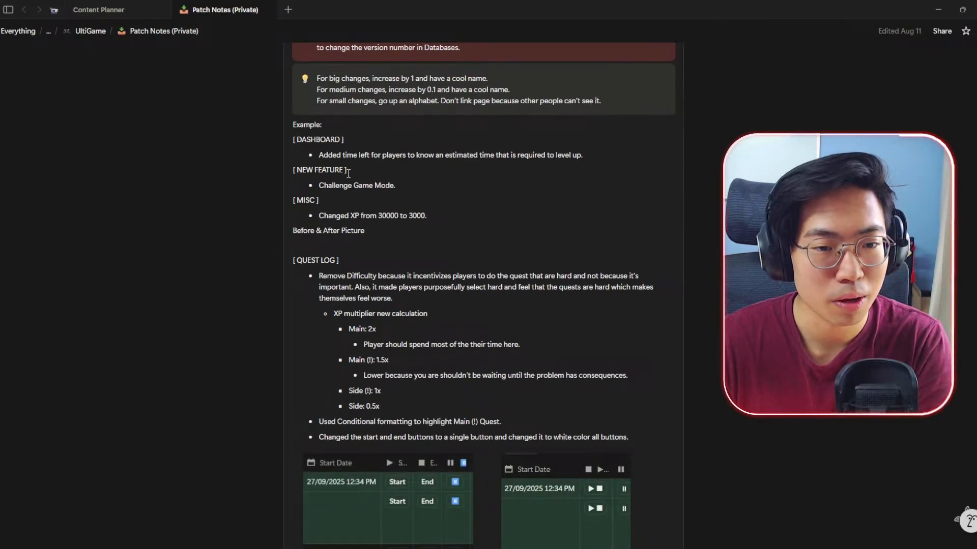
scroll(362, 74, down, 4)
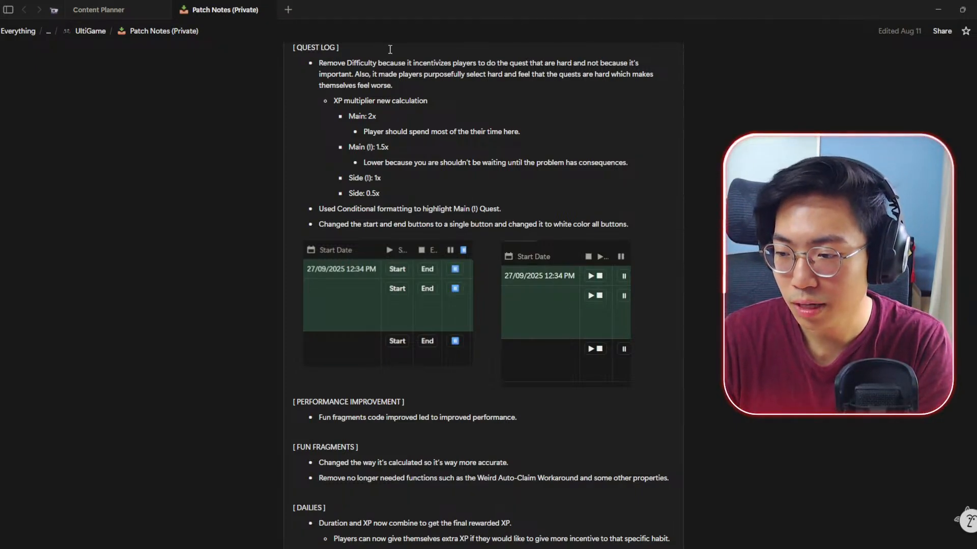
scroll(384, 68, up, 2)
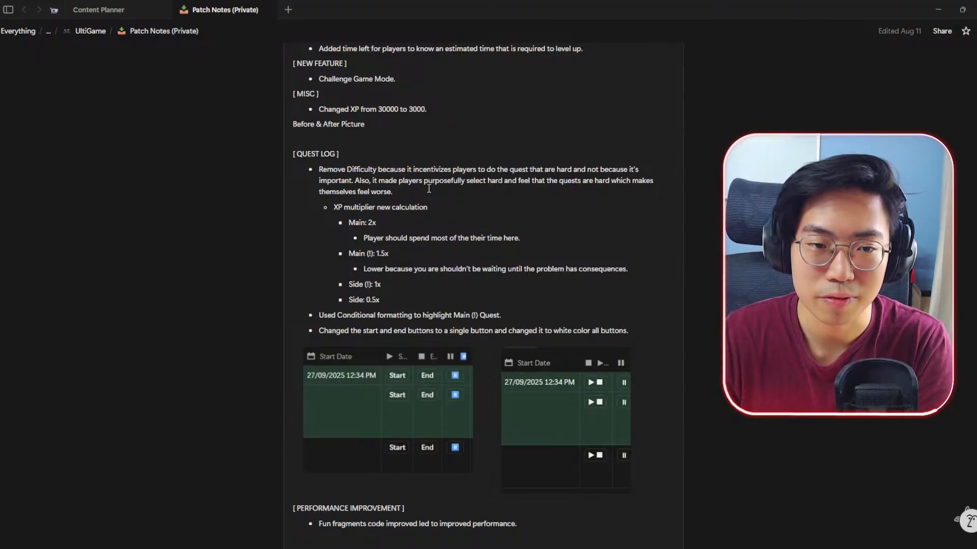
scroll(429, 189, down, 2)
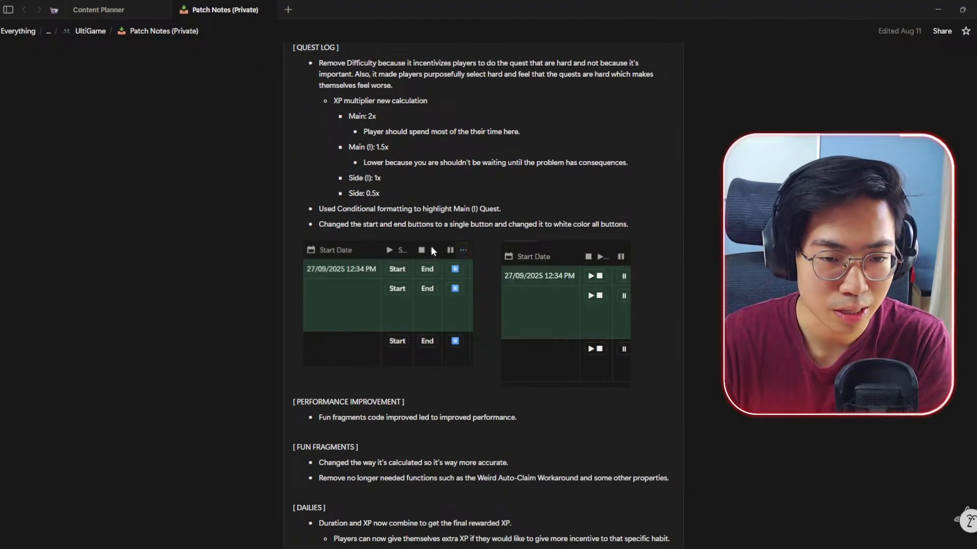
Read the remaining ver. 4.1 notes on Fun Fragments, Dailies, Inventory and Misc, and close the Patch Notes (Private) page.
scroll(438, 246, down, 4)
scroll(448, 247, down, 4)
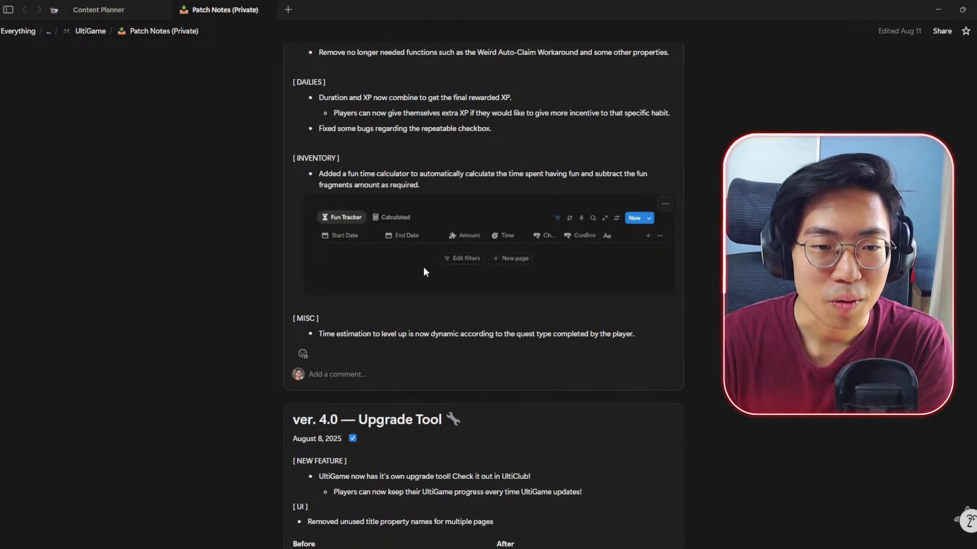
scroll(423, 268, up, 12)
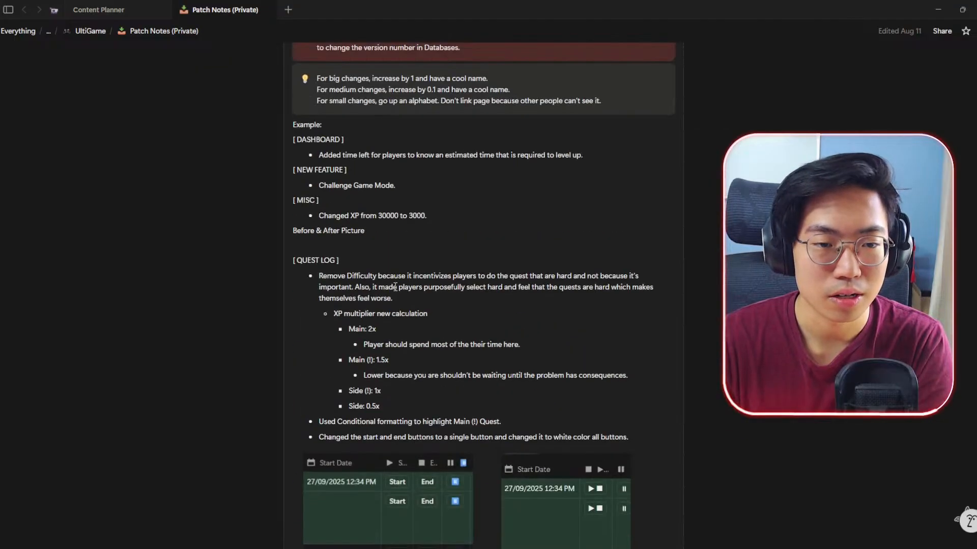
scroll(396, 286, up, 6)
scroll(479, 376, down, 18)
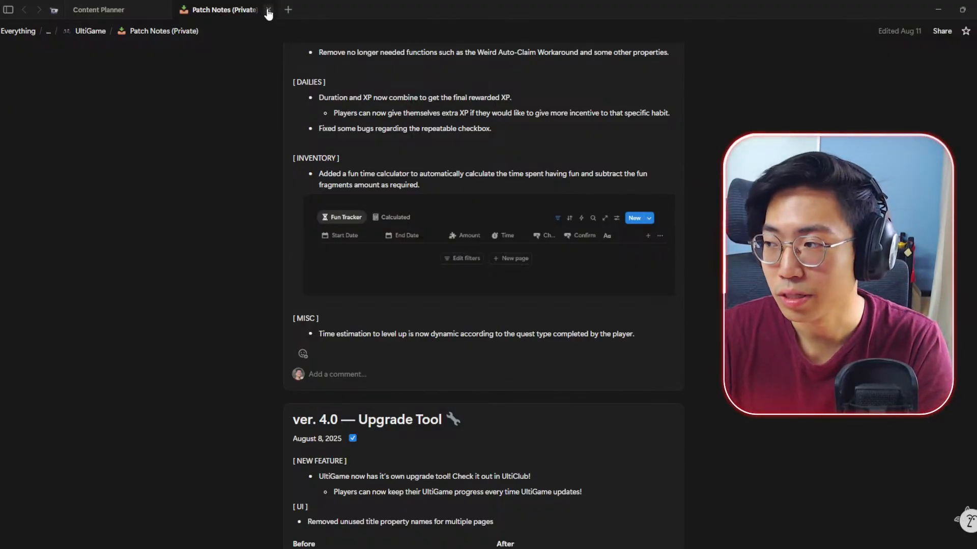
click(268, 10)
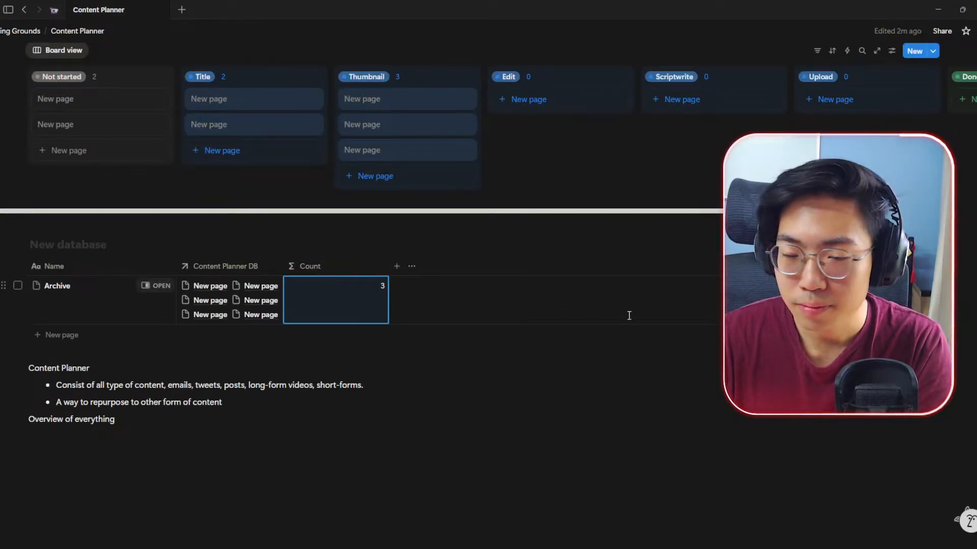
Delete the Count property and the untitled database containing the Archive row below the Content Planner board.
click(334, 266)
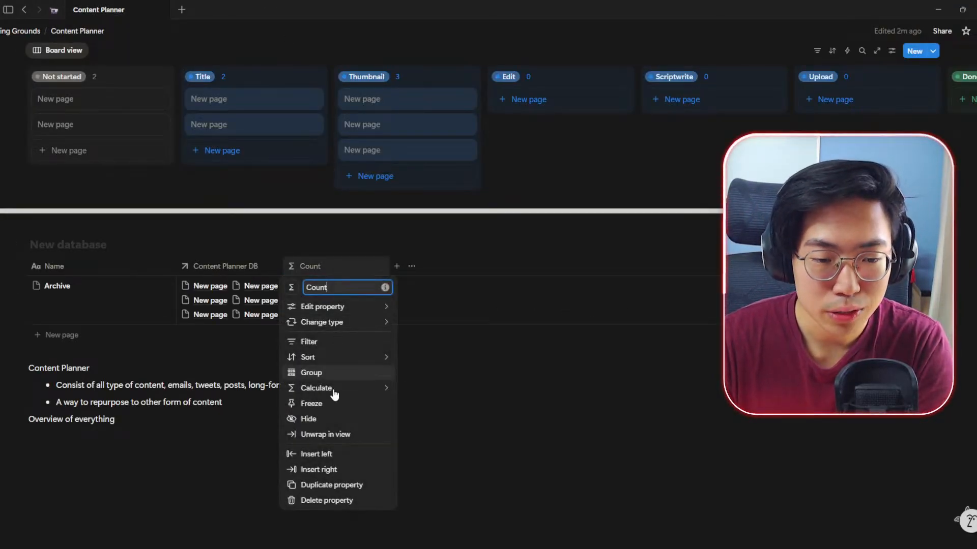
click(318, 496)
click(458, 288)
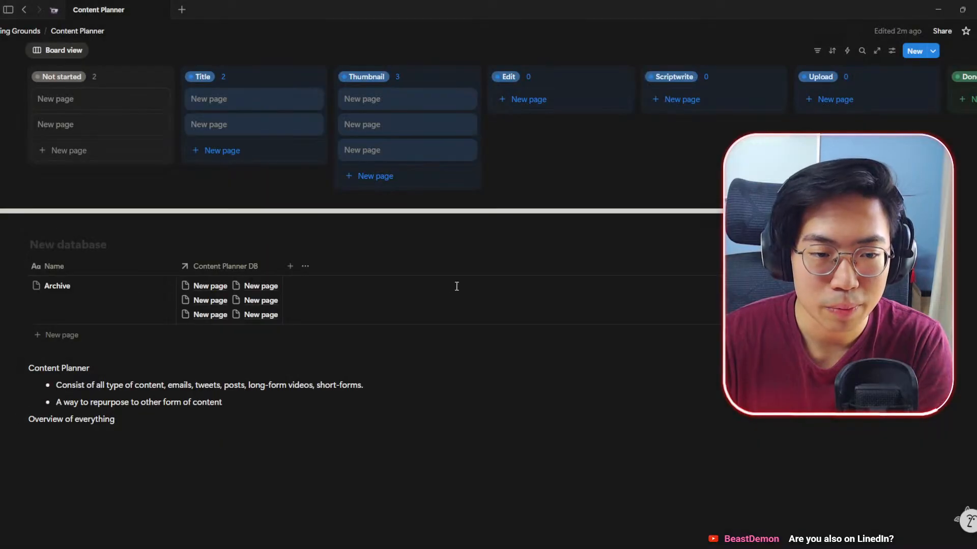
click(14, 244)
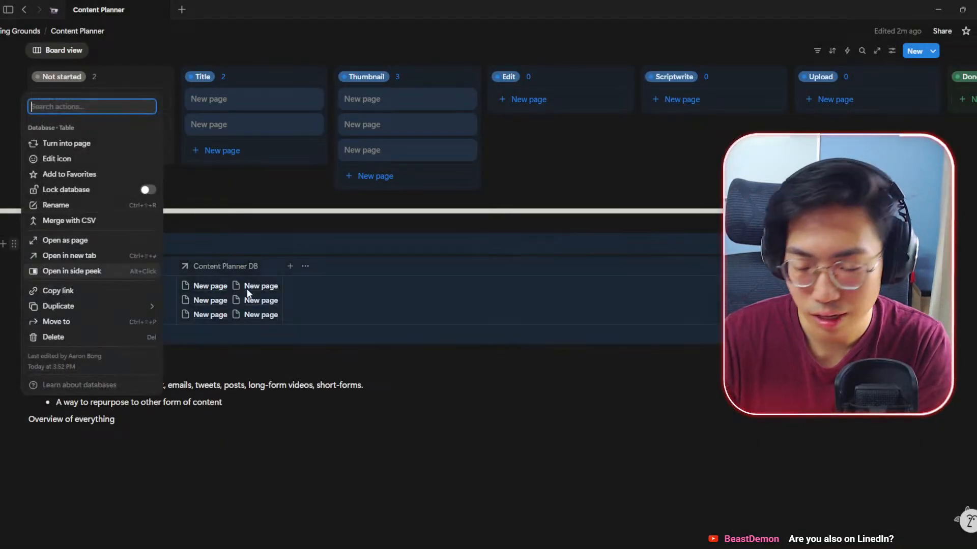
key(Delete)
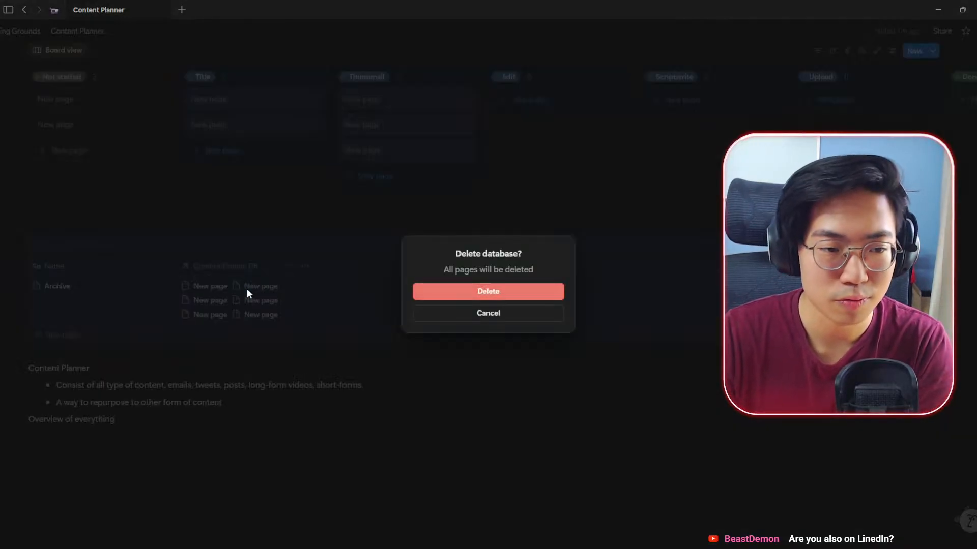
click(466, 291)
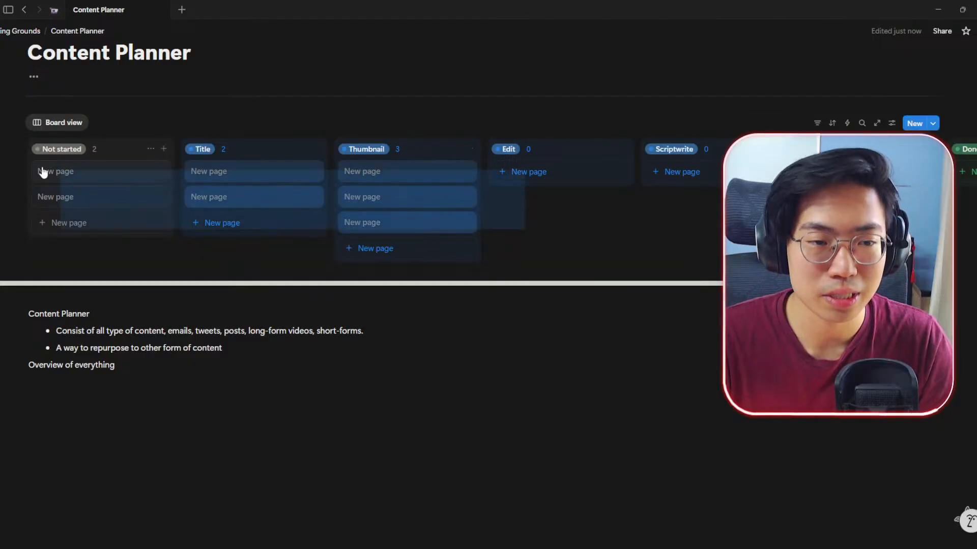
Delete all the selected blank pages from the Not started, Title and Thumbnail columns of the board.
key(Delete)
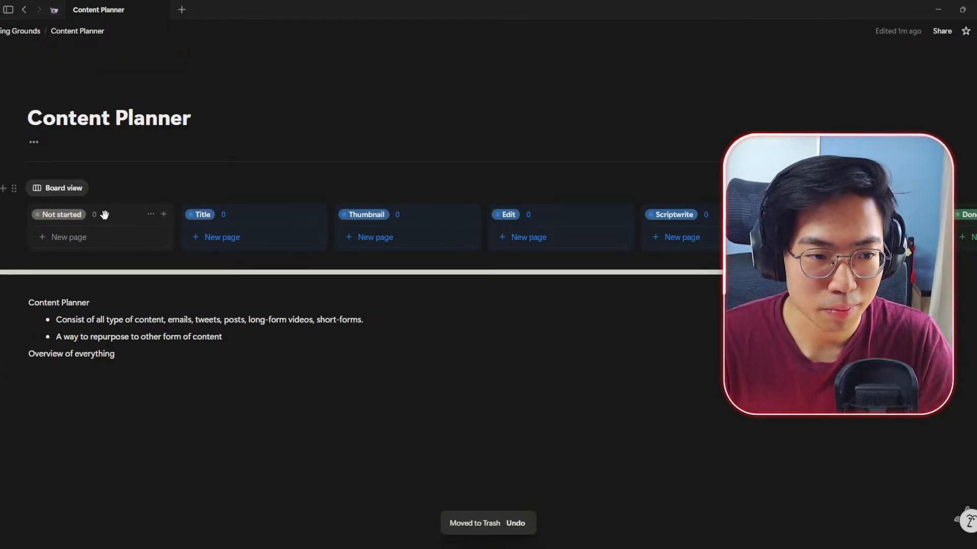
click(150, 214)
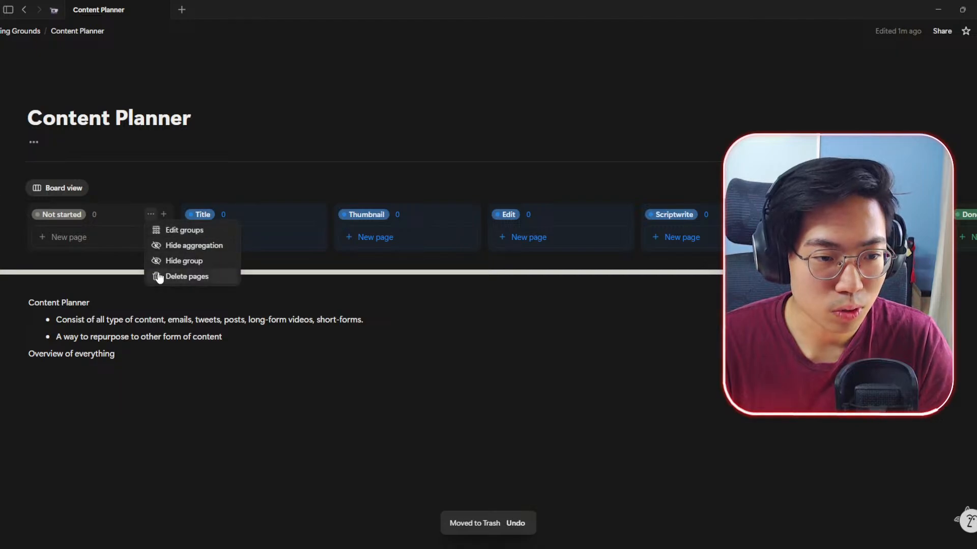
click(899, 189)
Rename the Not started option of the board's Status property to Idea.
click(901, 188)
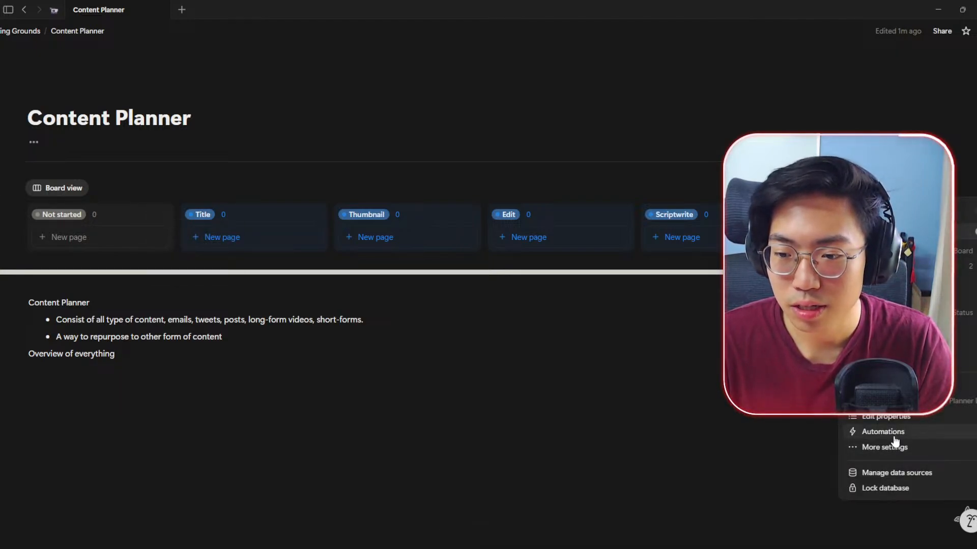
click(881, 418)
click(905, 286)
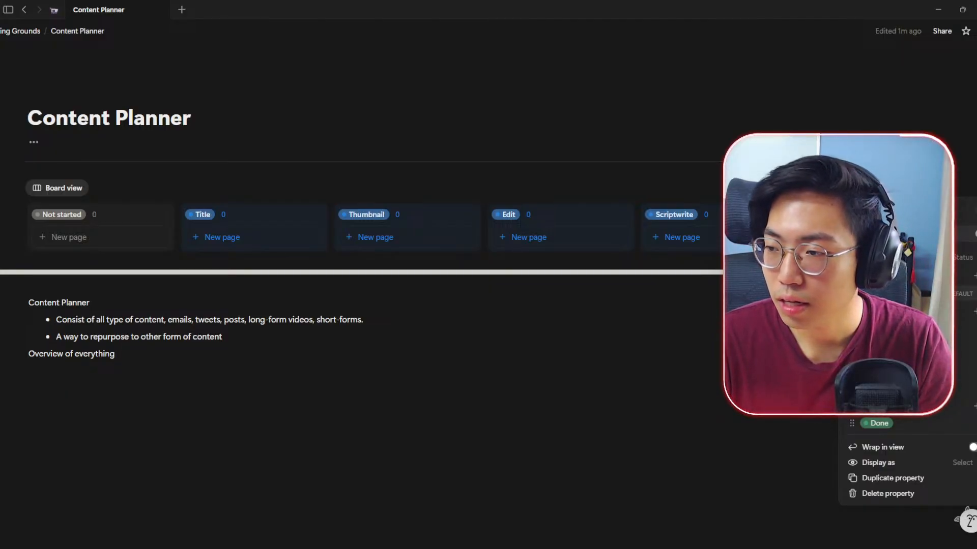
click(895, 293)
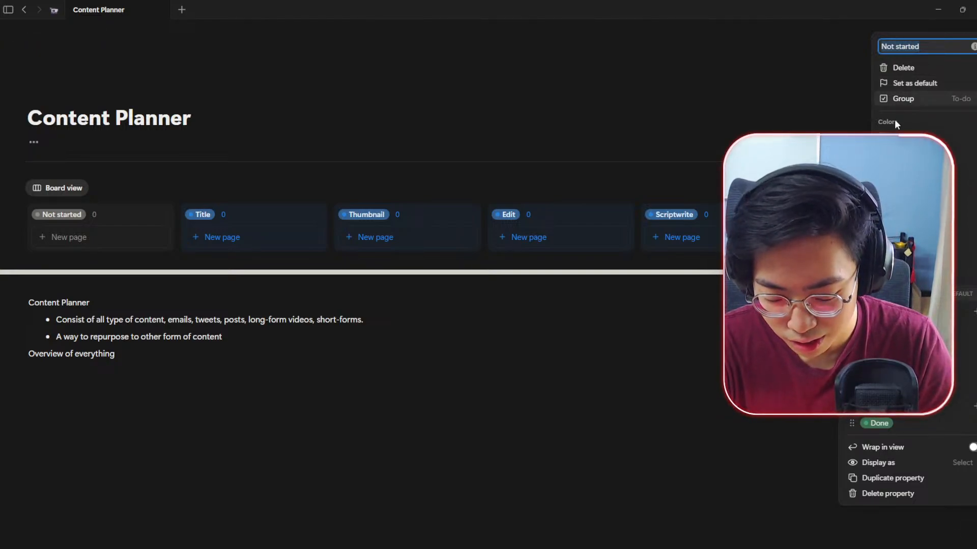
text(Idea)
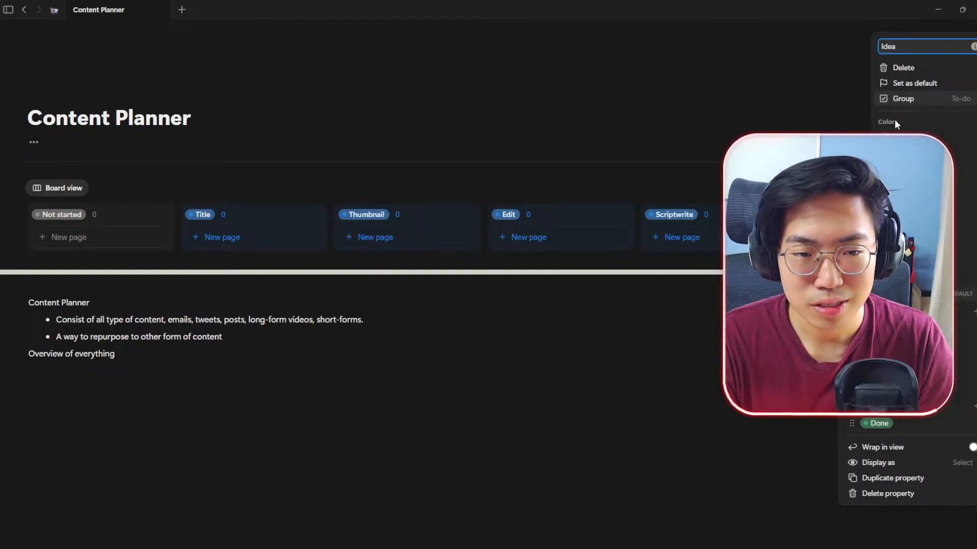
key(Return)
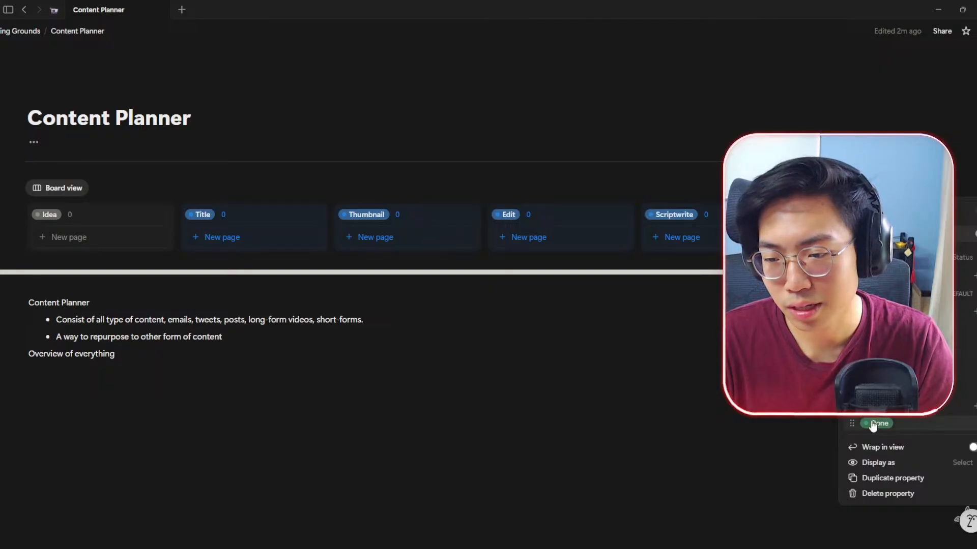
Rename the Done option in the Status property's Complete group to Repurpose/Analyze.
click(957, 426)
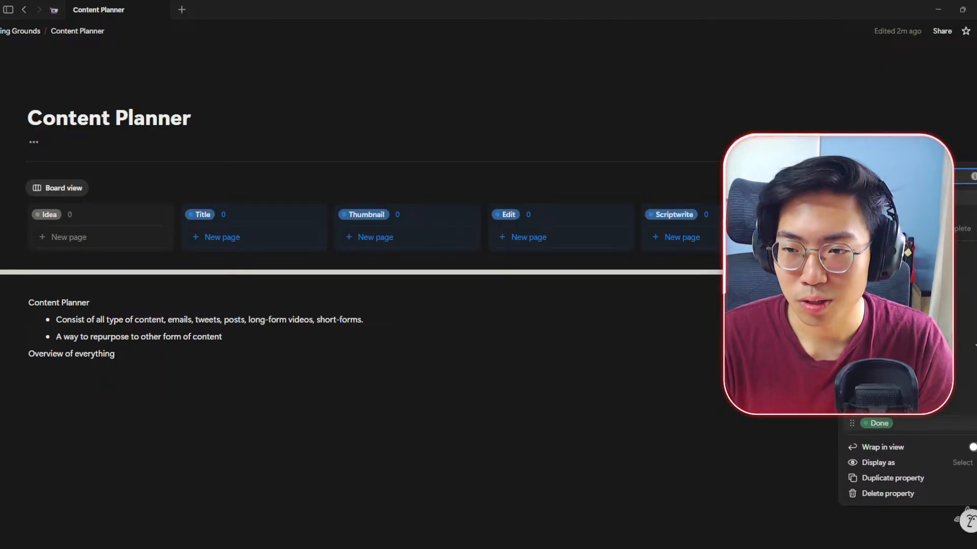
key(Escape)
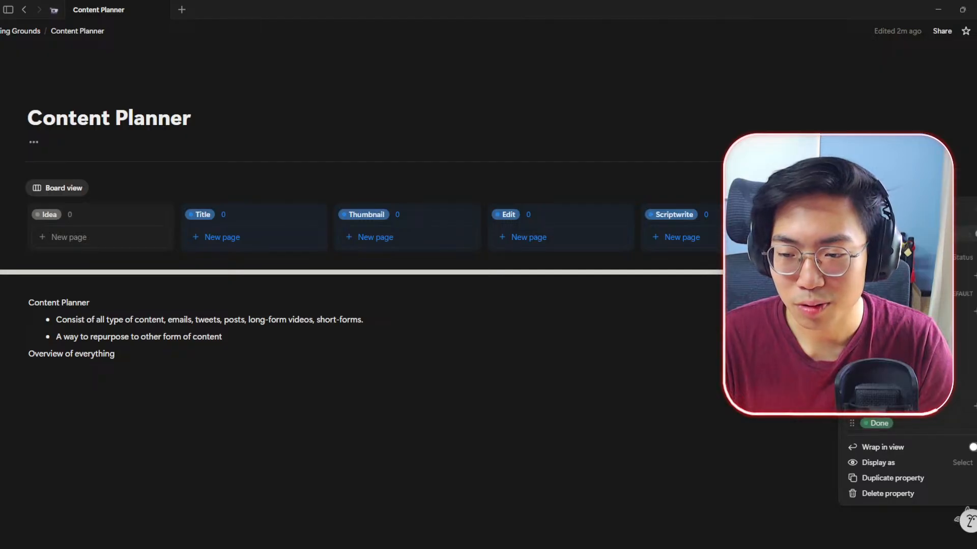
click(916, 388)
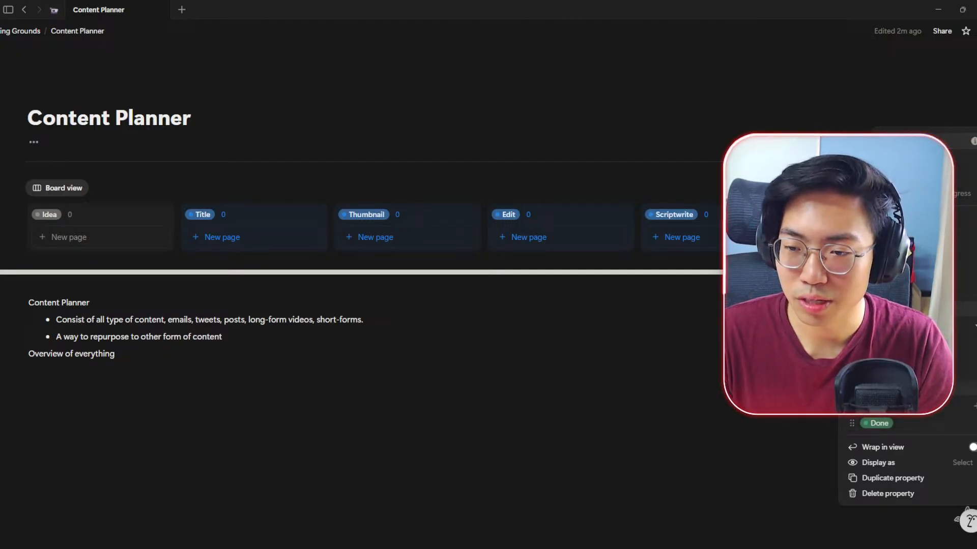
click(844, 414)
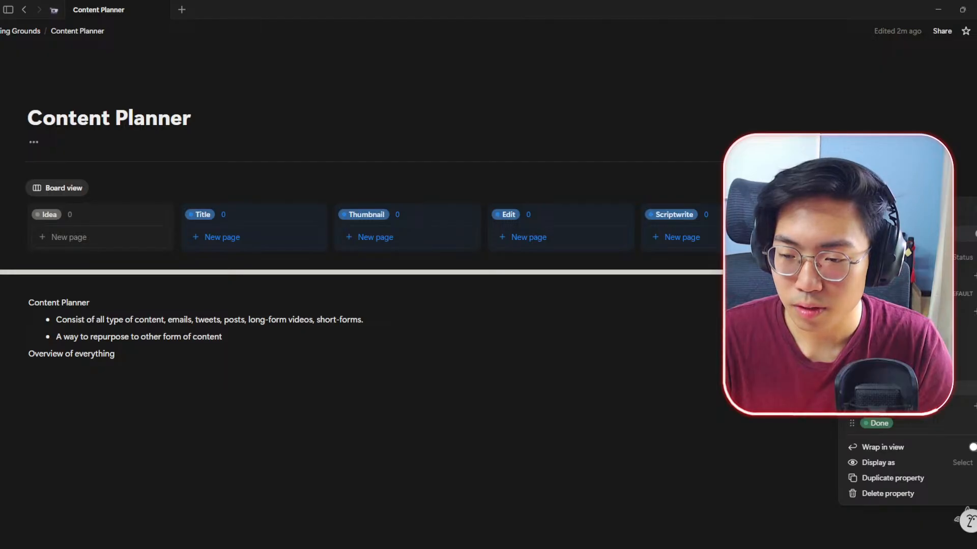
click(905, 425)
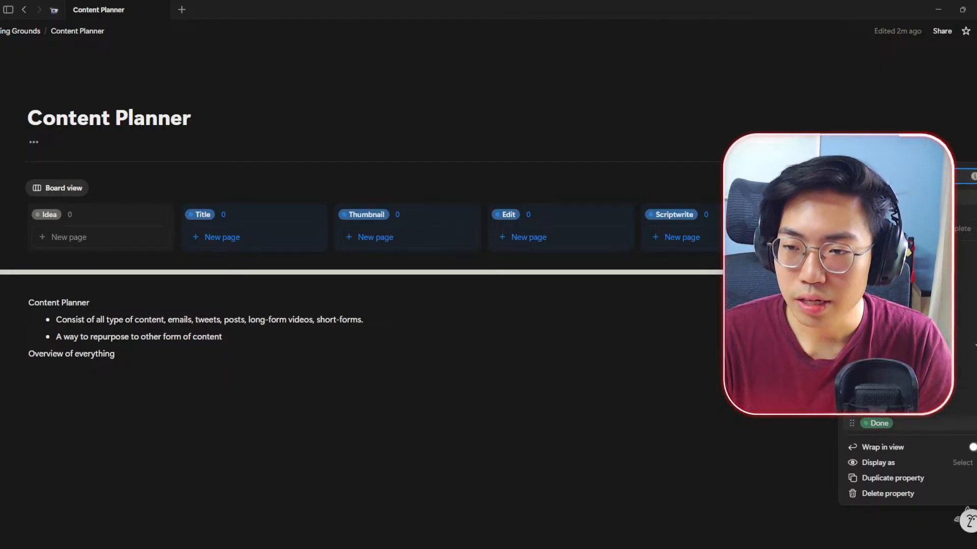
text(Published)
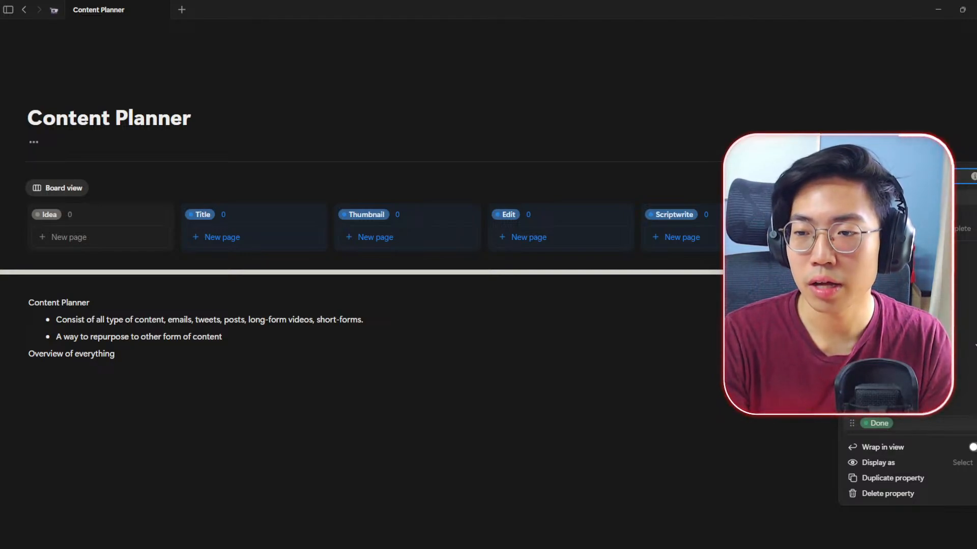
key(Return)
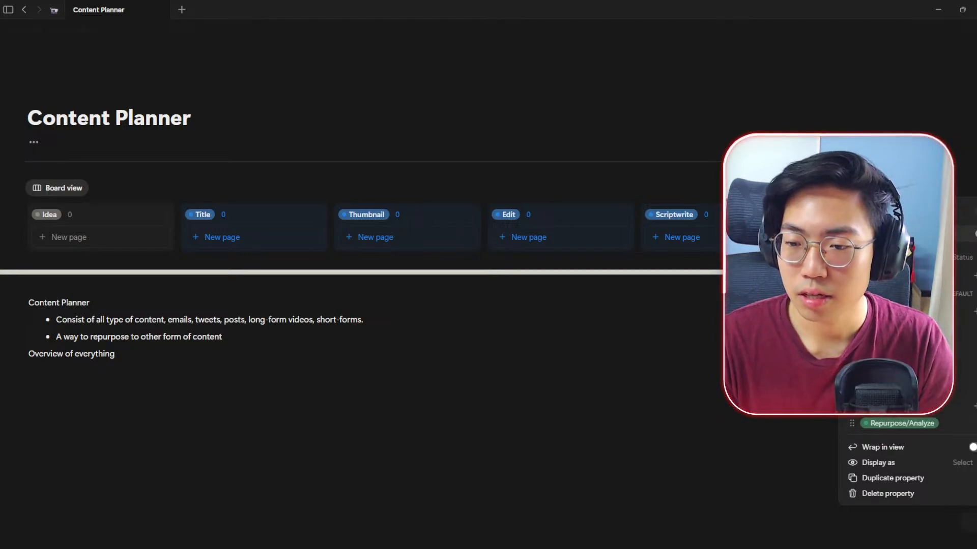
Try moving Repurpose/Analyze out of the Complete group and adding a Done option there, and return Repurpose/Analyze to Complete.
drag(893, 428, 894, 400)
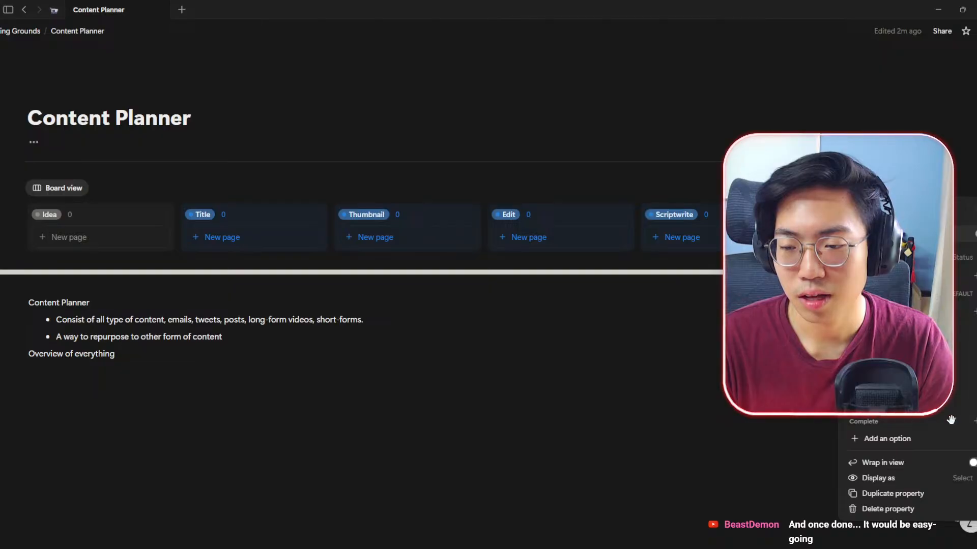
click(867, 437)
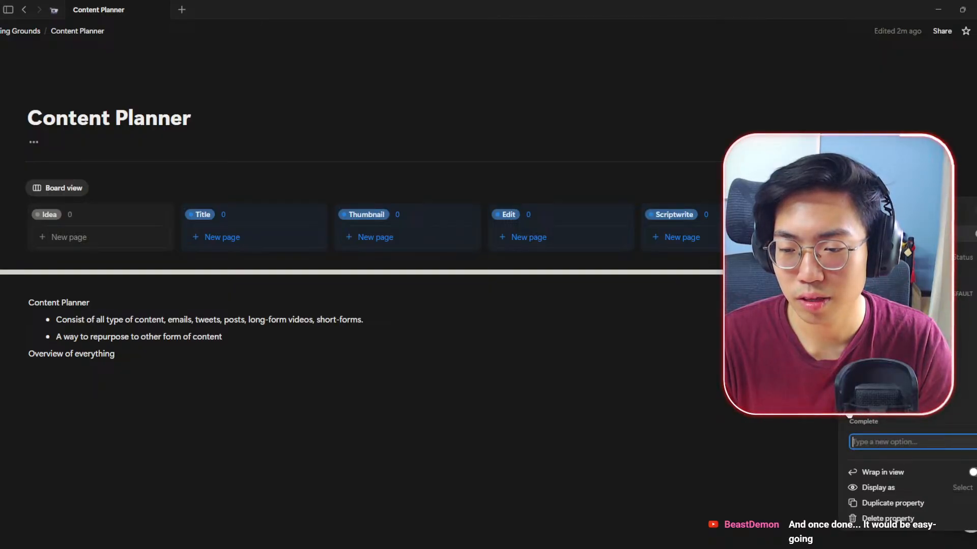
text(Done)
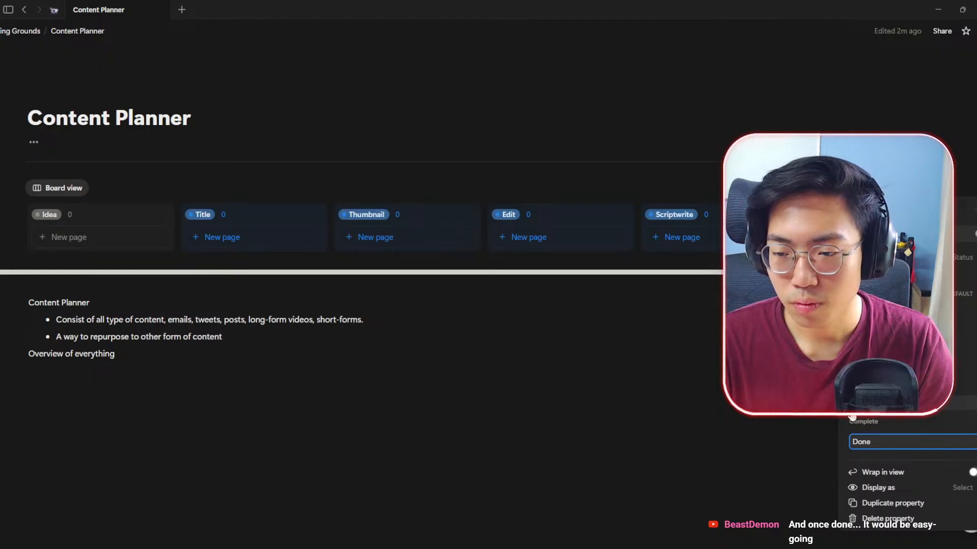
key(Return)
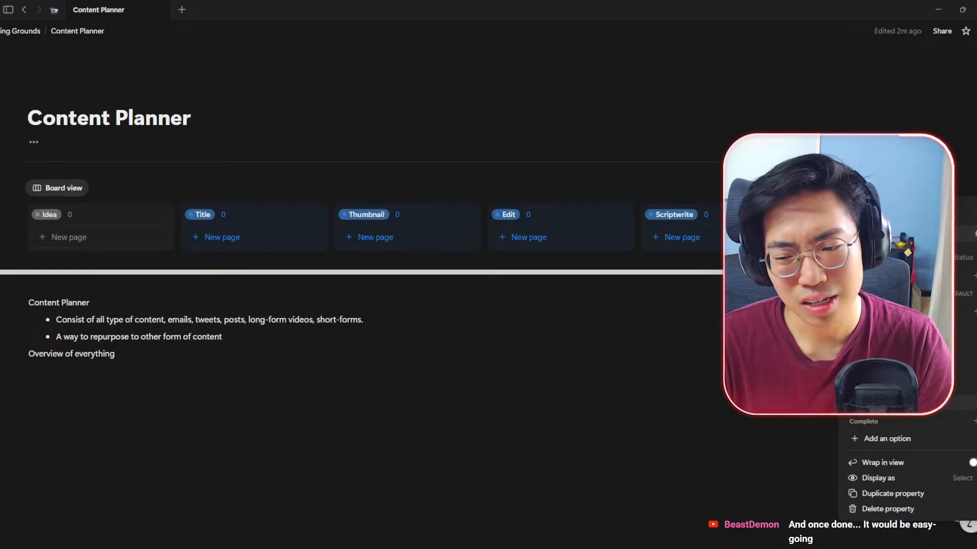
drag(899, 403, 901, 425)
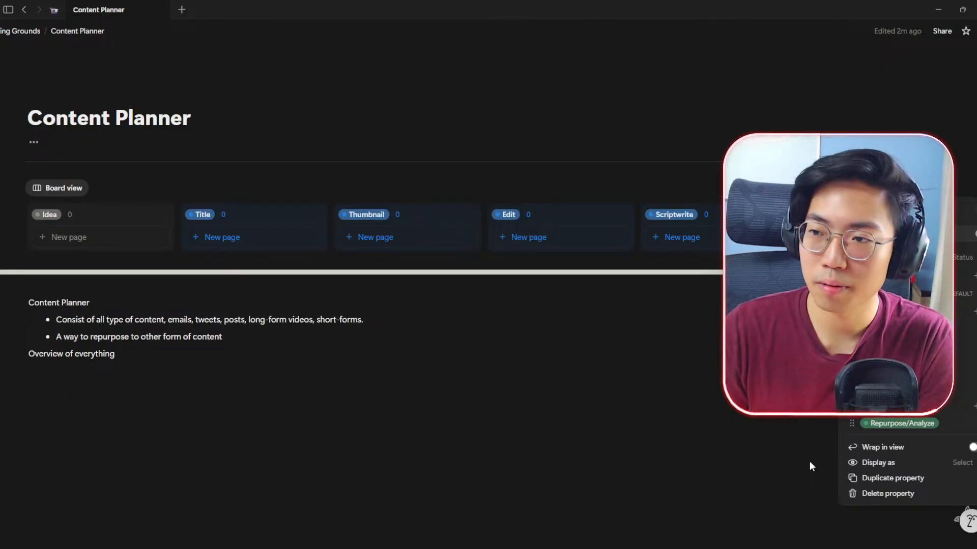
click(274, 334)
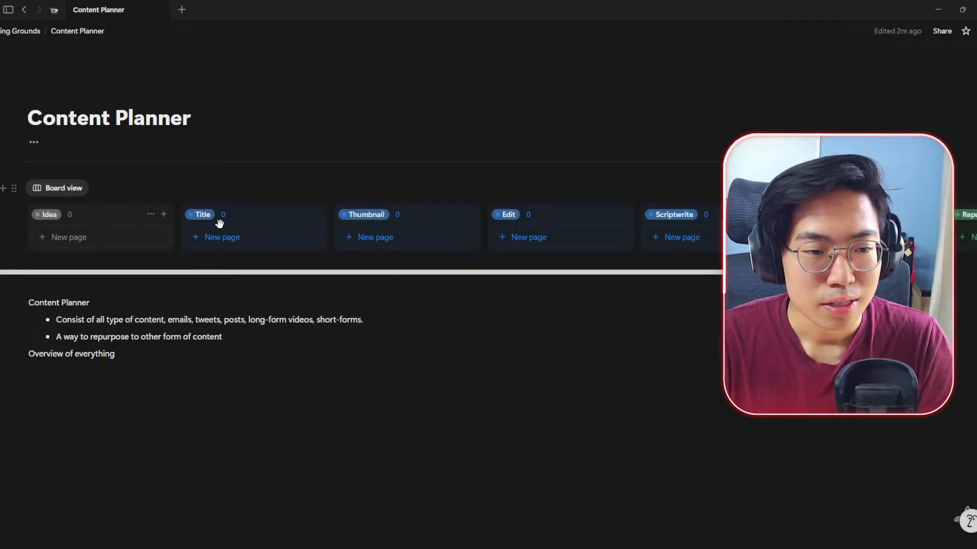
Set the card size of the Content Planner board view to Small.
scroll(325, 235, right, 3)
scroll(138, 232, left, 3)
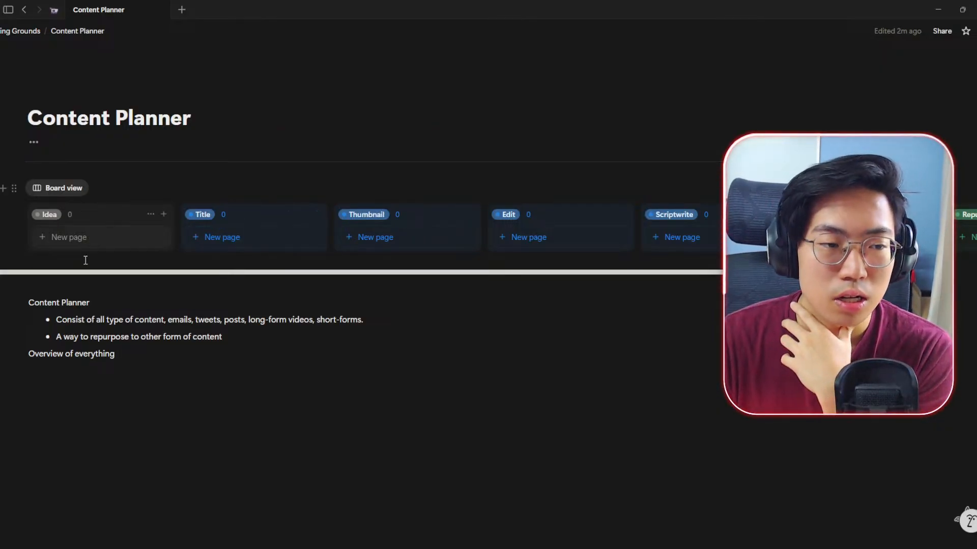
click(907, 188)
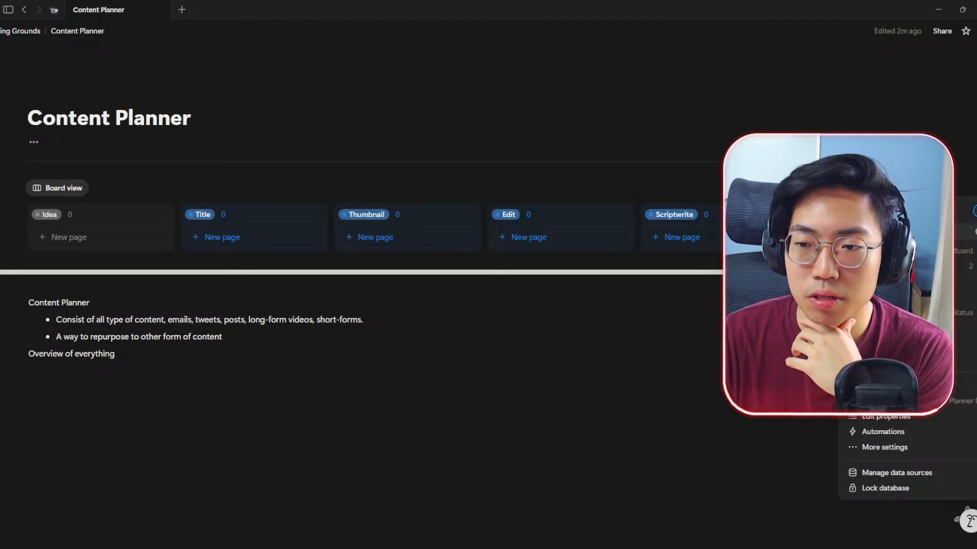
click(903, 251)
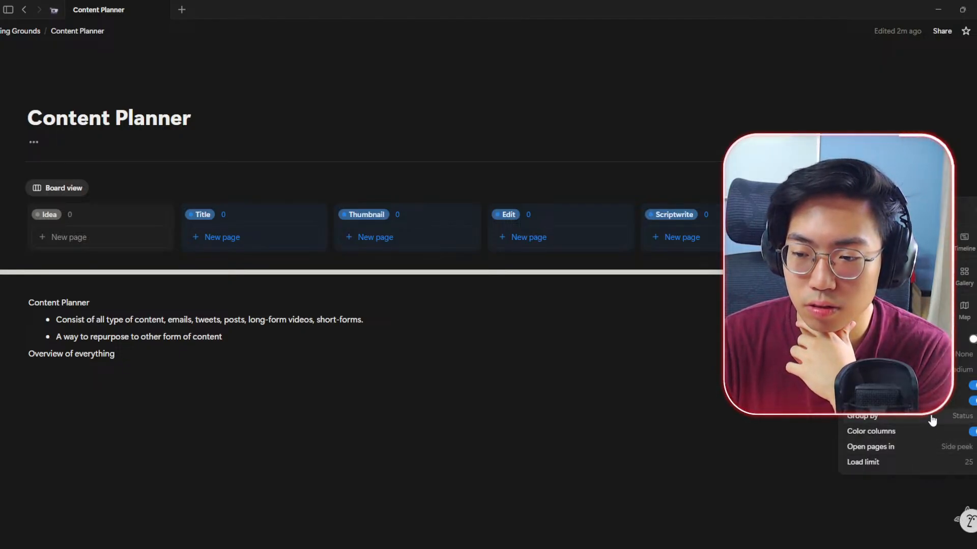
click(897, 387)
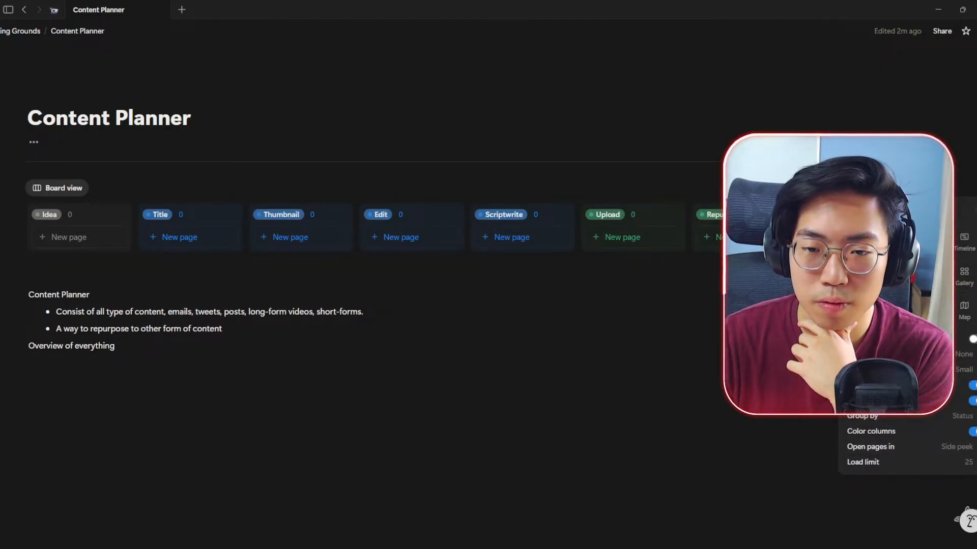
click(344, 294)
Add two cards to the Idea column, How to Drink Water and How to Drink Water Efficiently.
click(69, 237)
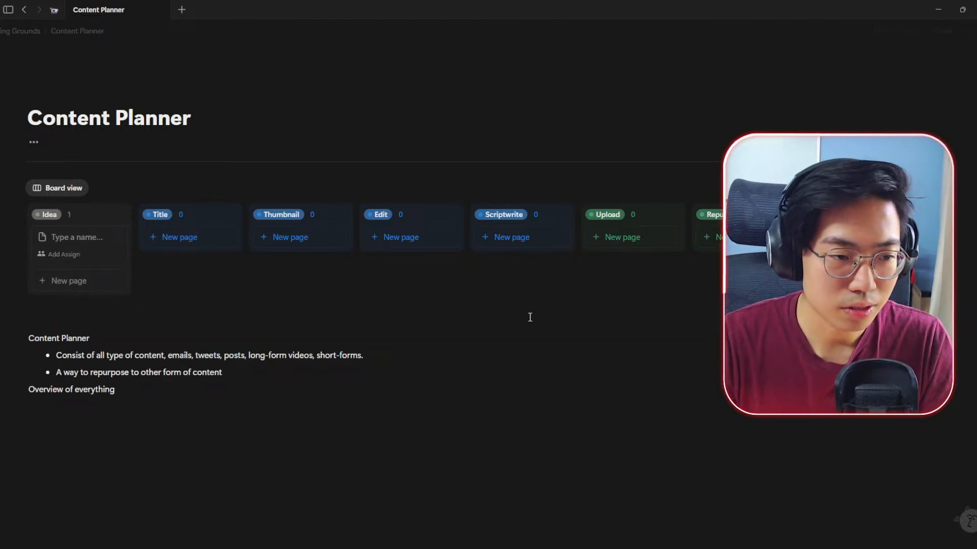
text(What)
key(BackSpace)
key(BackSpace)
key(BackSpace)
key(BackSpace)
text(How to)
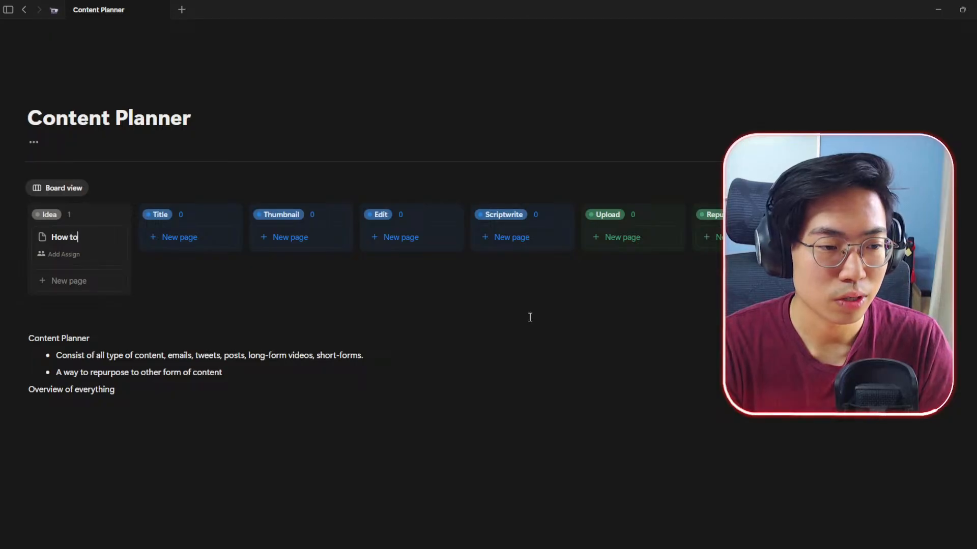
text( Drink Water)
key(Return)
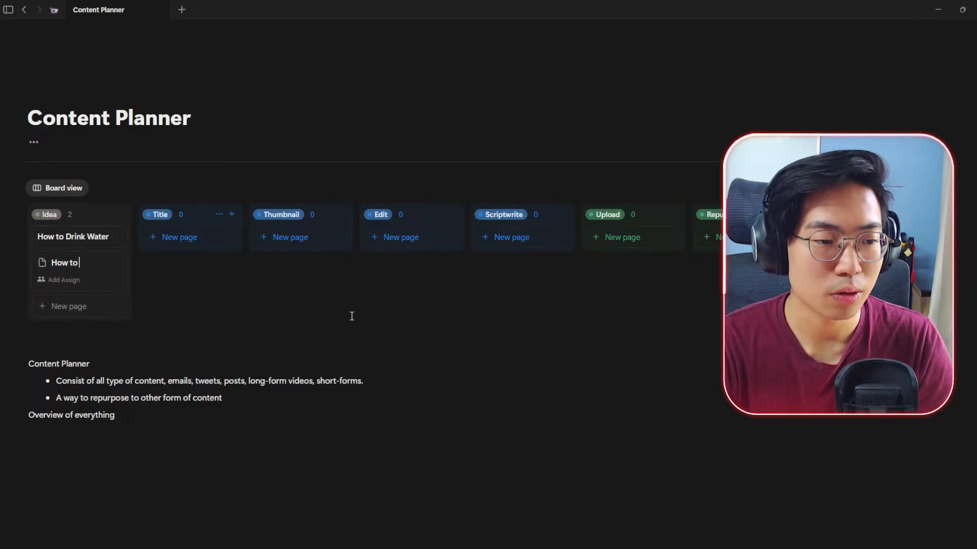
text(ter Efficiently)
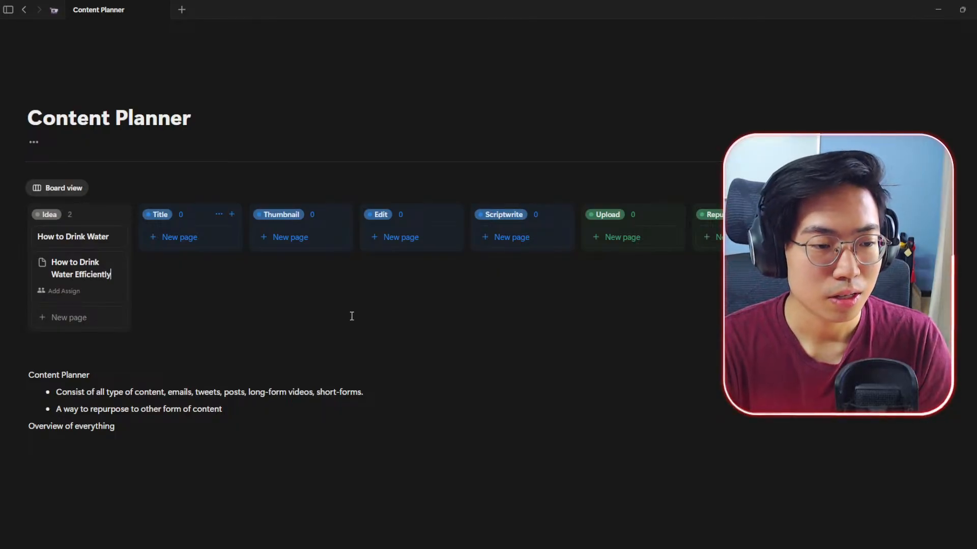
key(Return)
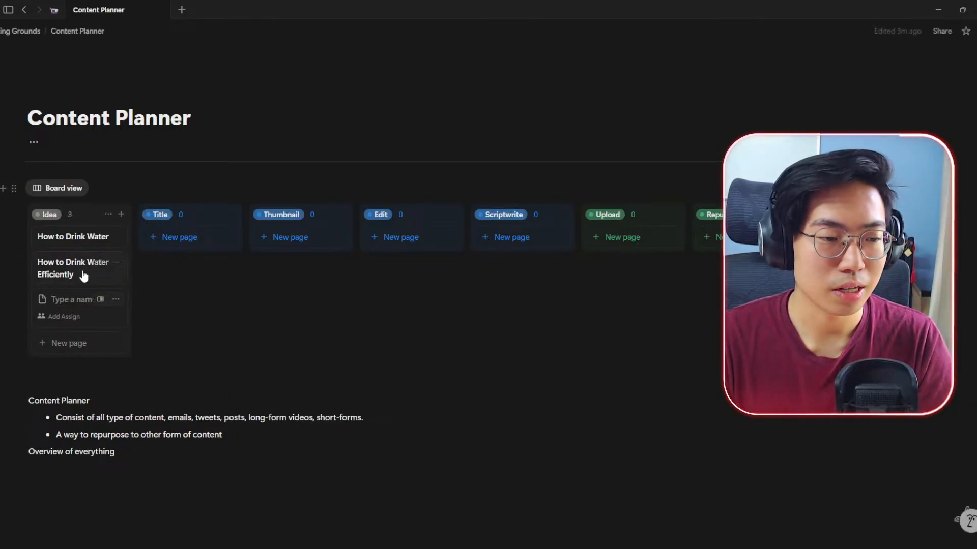
Set the card size of the board view to Medium.
click(910, 188)
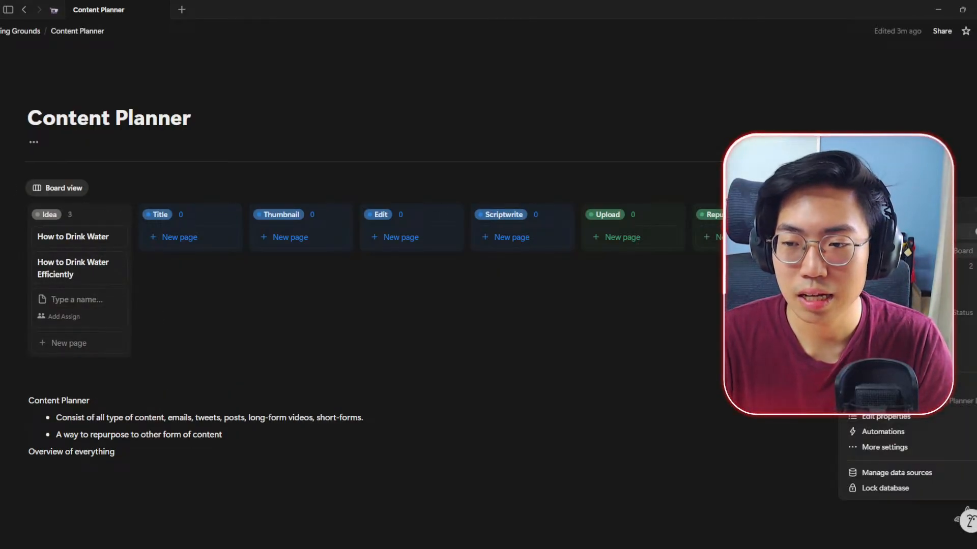
click(905, 251)
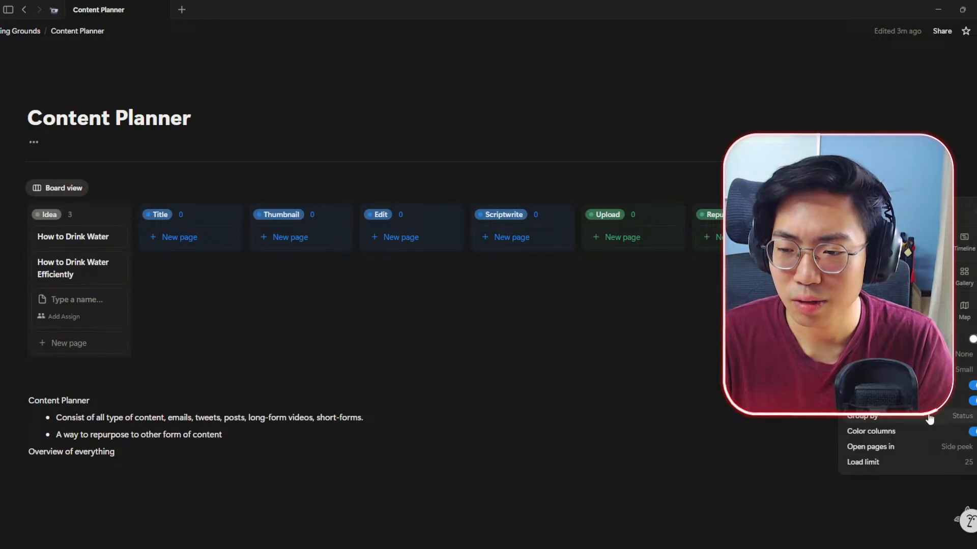
click(911, 370)
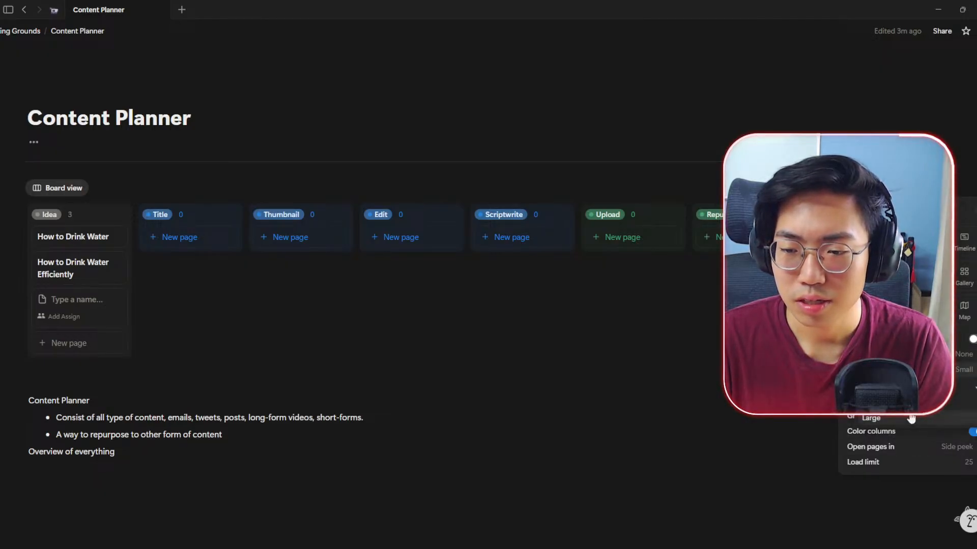
click(915, 404)
click(394, 402)
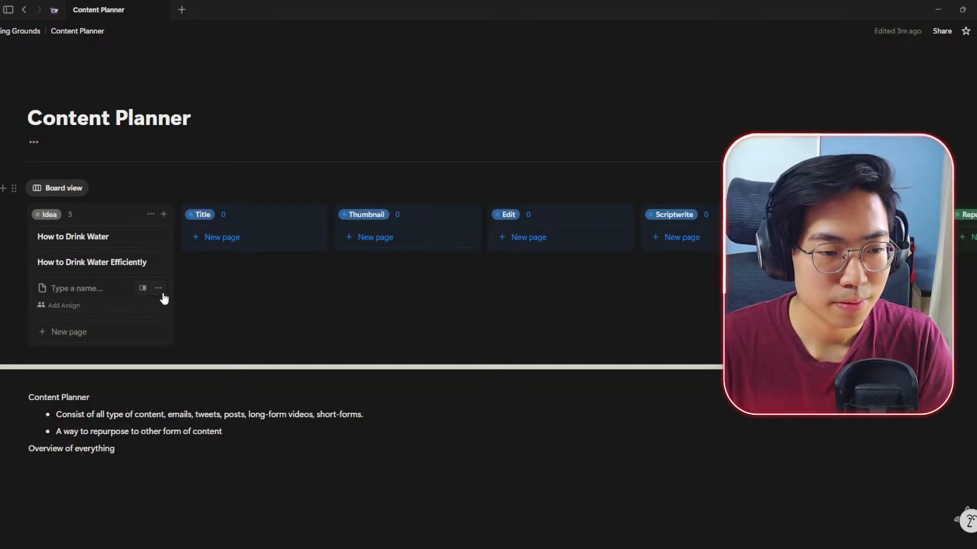
Delete the unnamed card and the How to Drink Water card from the Idea column.
click(158, 236)
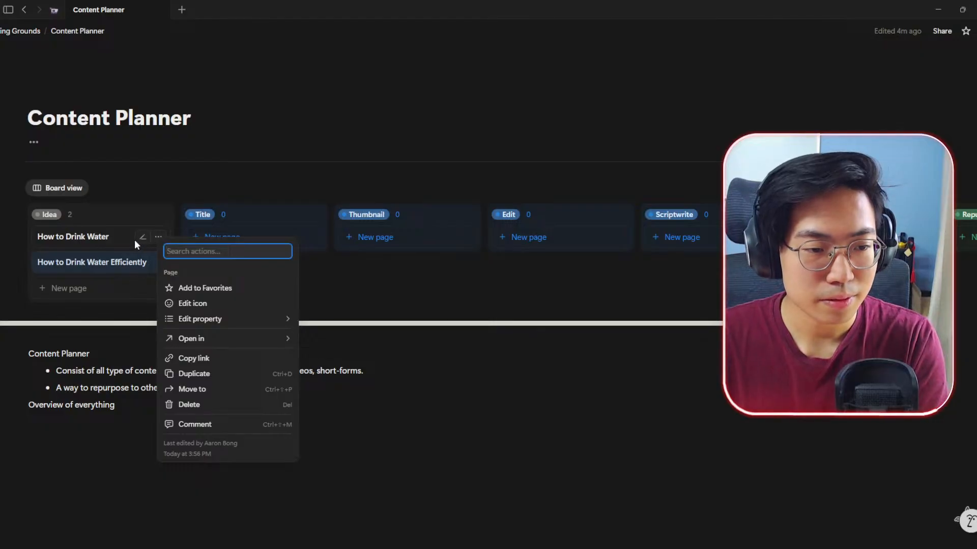
click(158, 238)
click(158, 237)
click(186, 405)
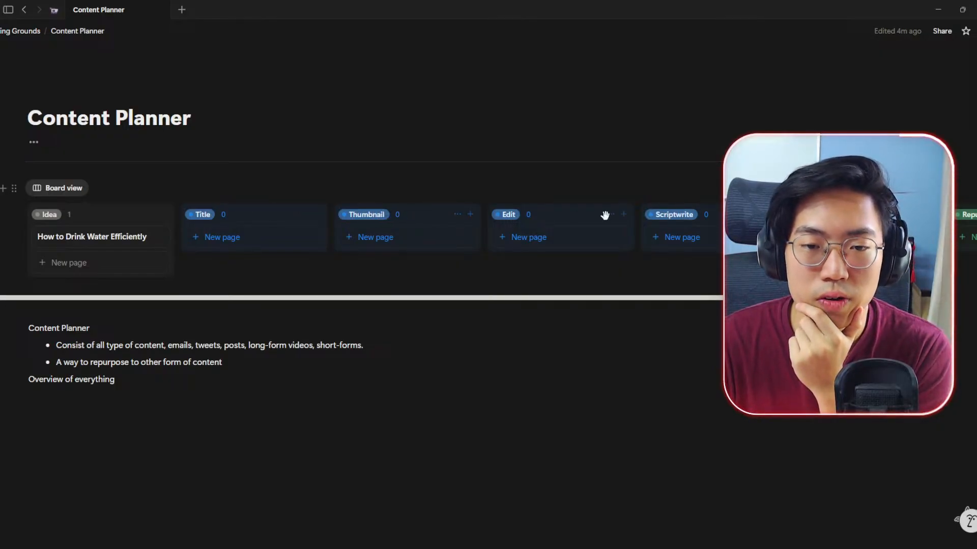
Try rearranging the status columns directly on the board, moving Title, Thumbnail, Scriptwrite and Upload, and reload the page.
mouse_move(501, 214)
mouse_down()
mouse_move(418, 213)
mouse_move(511, 216)
mouse_up()
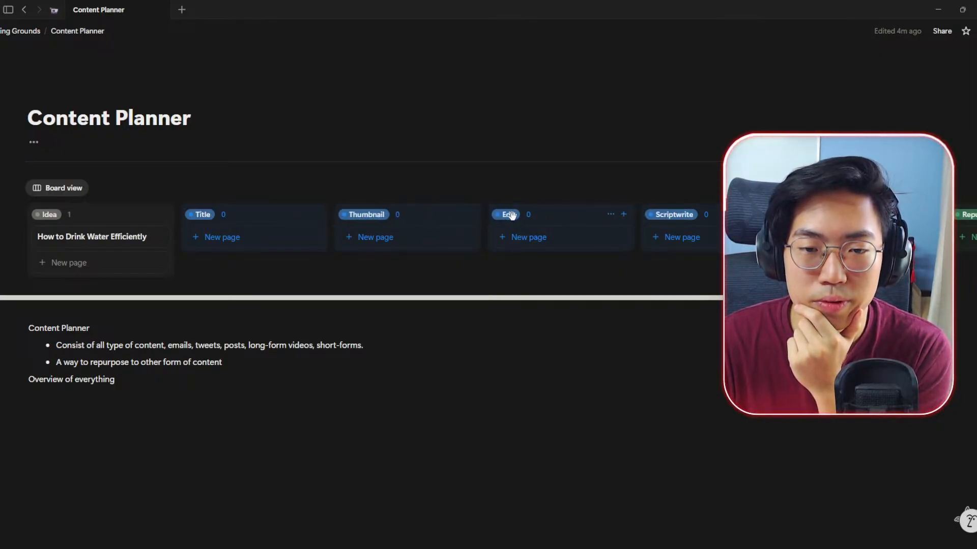
click(610, 215)
click(608, 213)
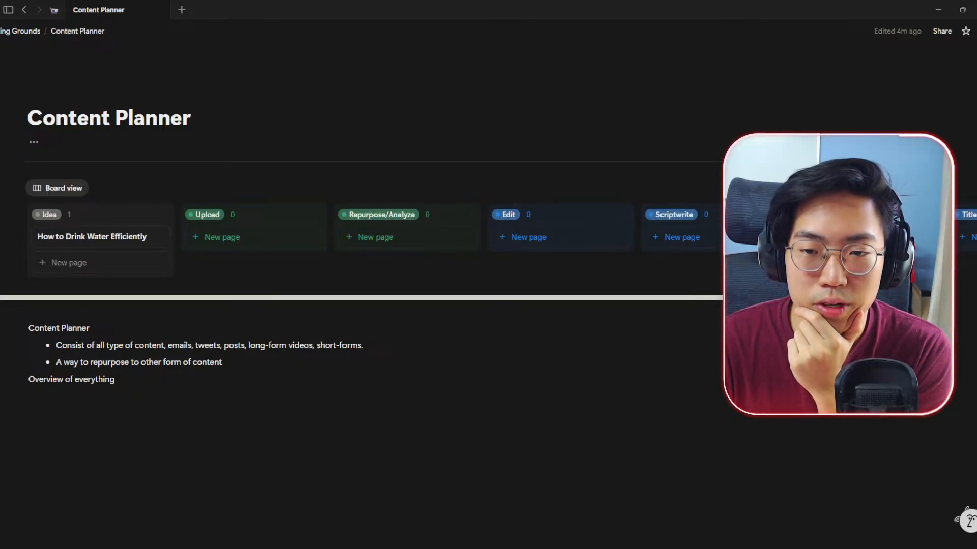
drag(956, 215, 200, 245)
drag(765, 215, 221, 238)
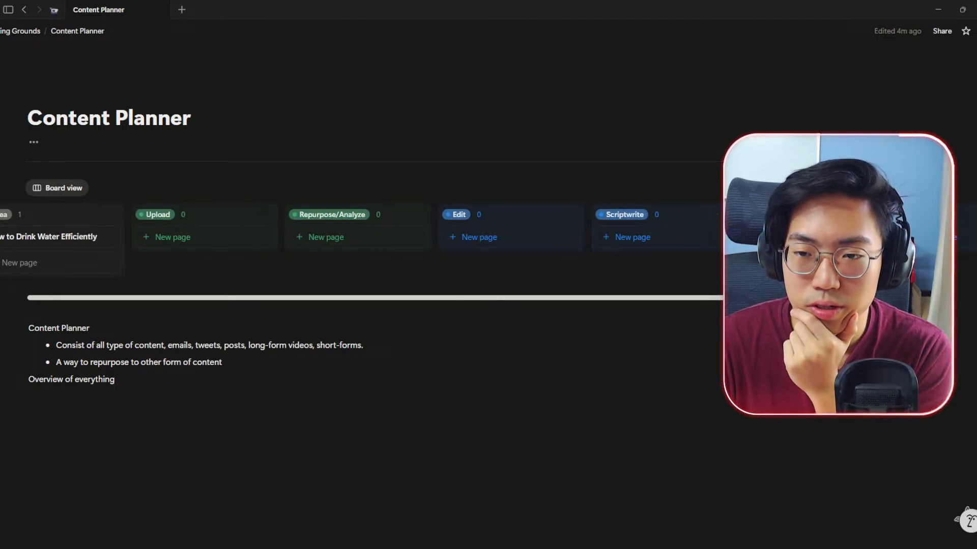
drag(600, 224, 466, 216)
drag(158, 216, 553, 217)
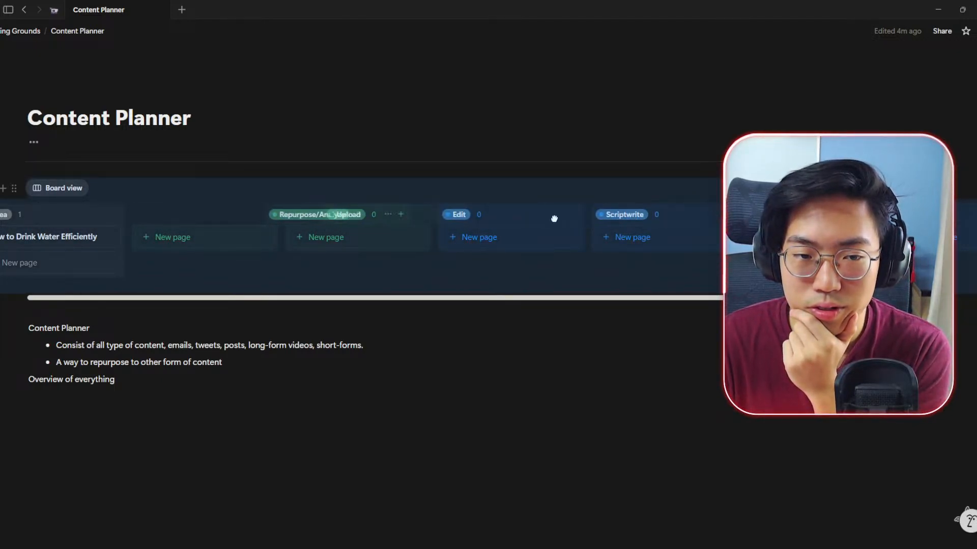
drag(158, 216, 701, 218)
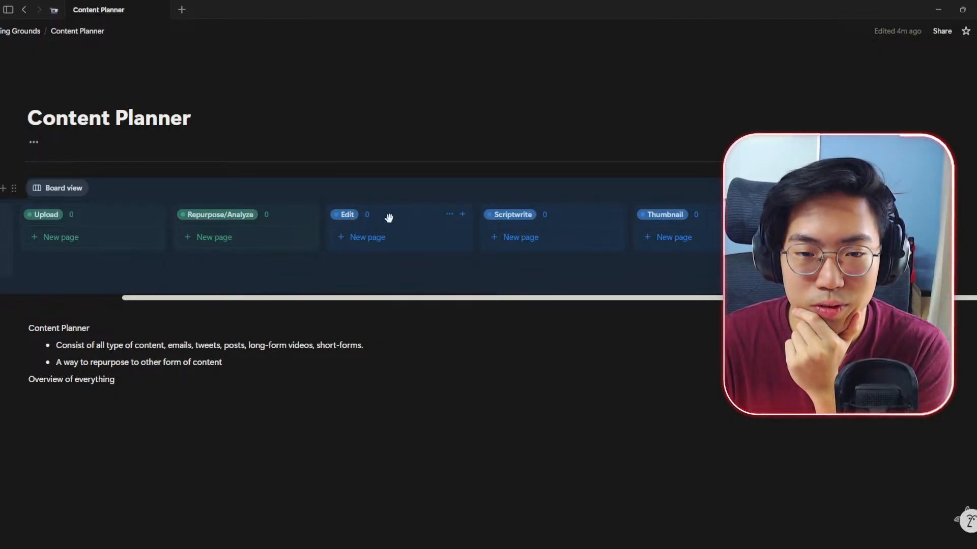
key(ctrl+r)
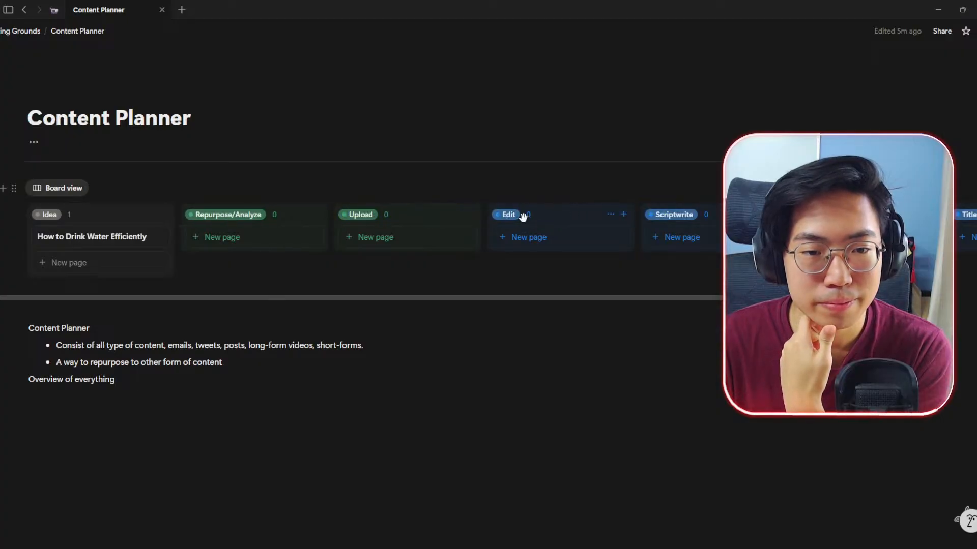
Reorder the board's groups to Idea, Title, Thumbnail, Scriptwrite, Edit, Upload and Repurpose/Analyze in the grouping settings.
click(908, 188)
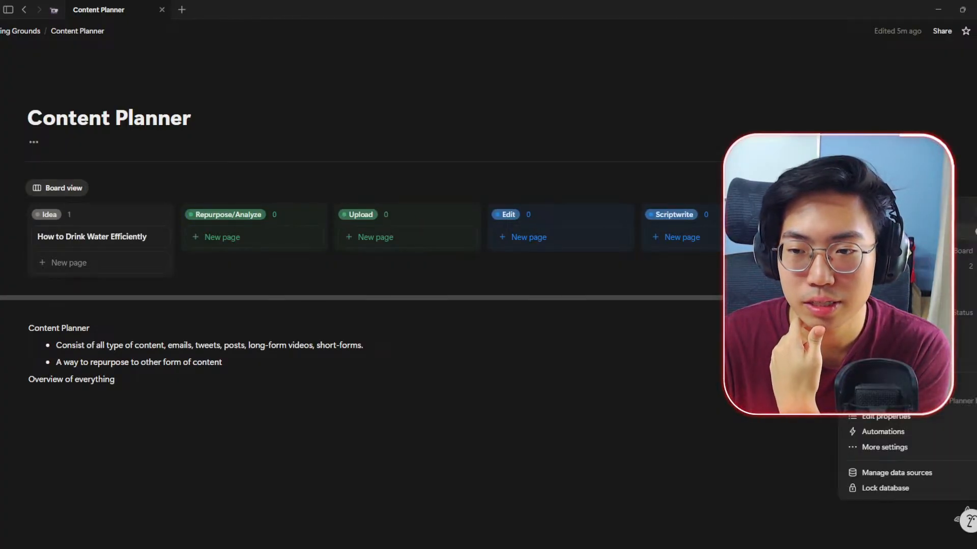
click(900, 327)
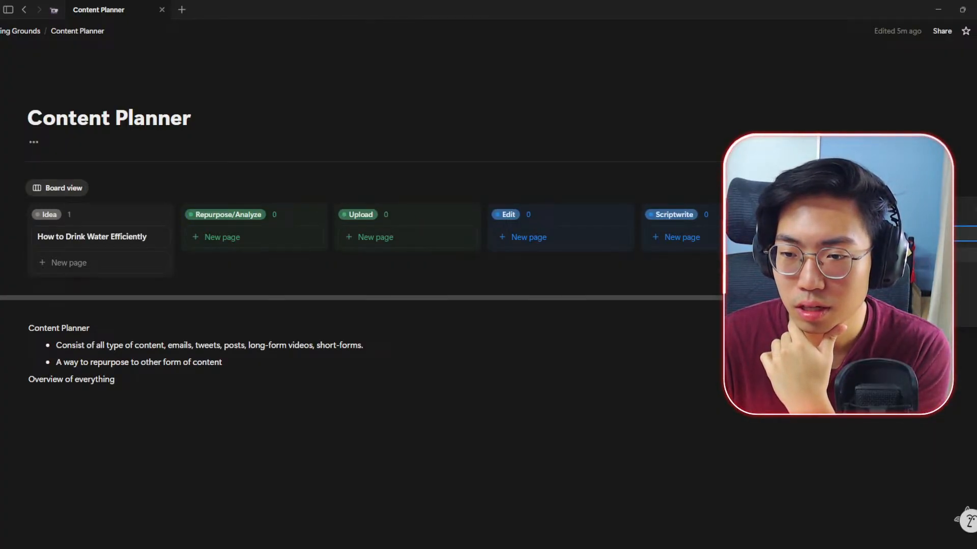
click(850, 209)
click(900, 313)
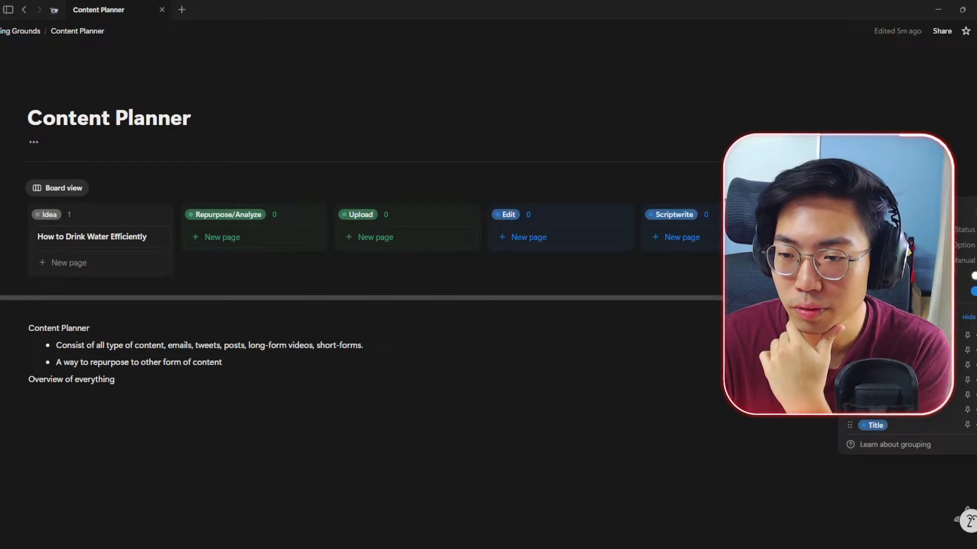
drag(849, 380, 872, 349)
drag(872, 425, 873, 350)
drag(873, 425, 874, 365)
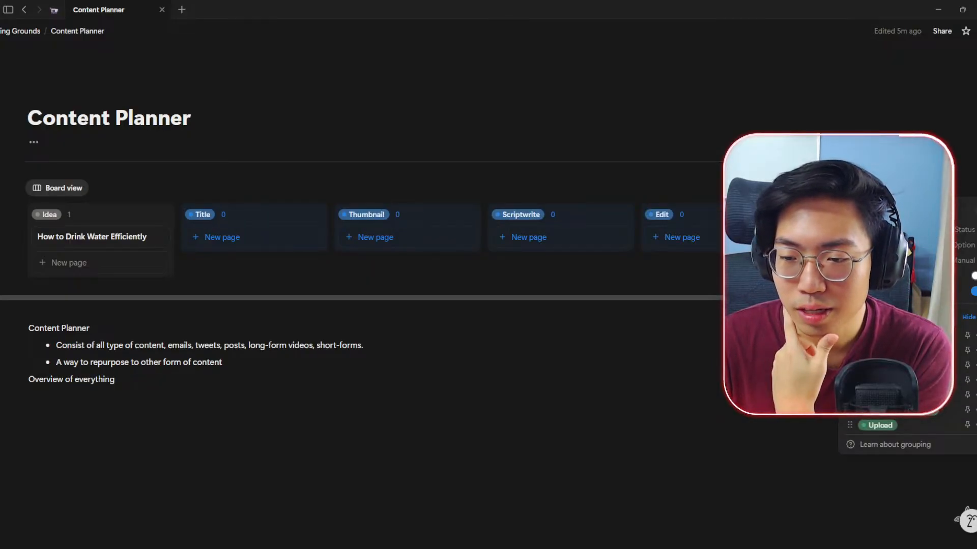
drag(883, 421, 882, 414)
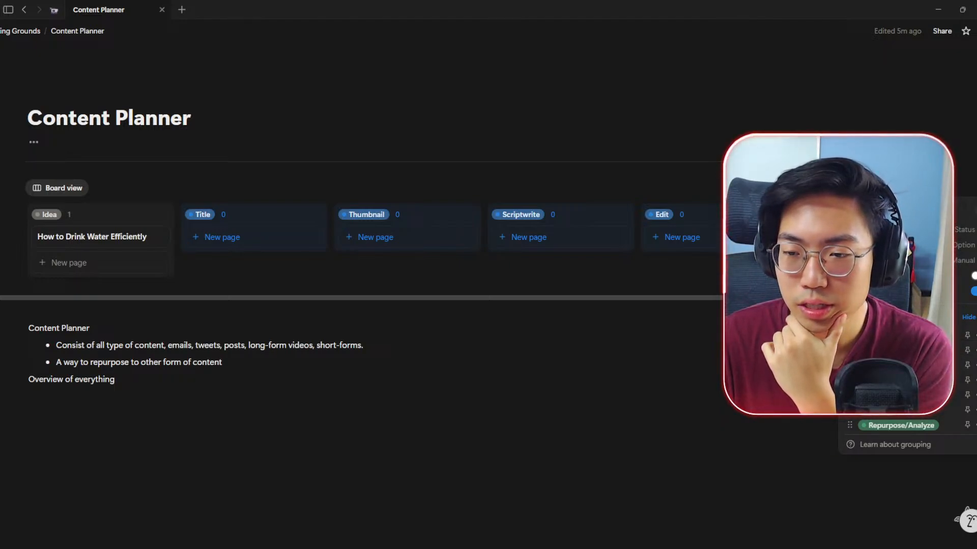
click(975, 209)
Color the Status property's Title option orange.
click(975, 188)
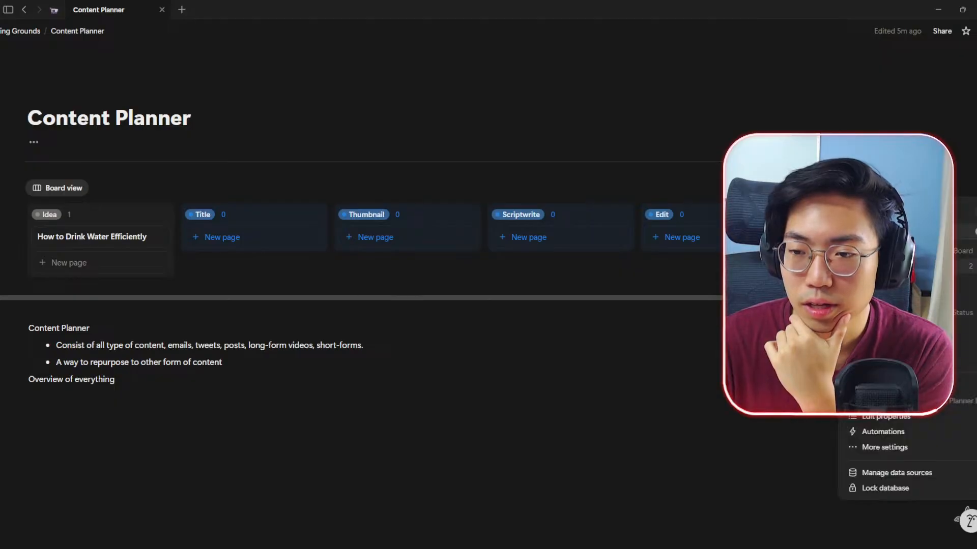
click(897, 426)
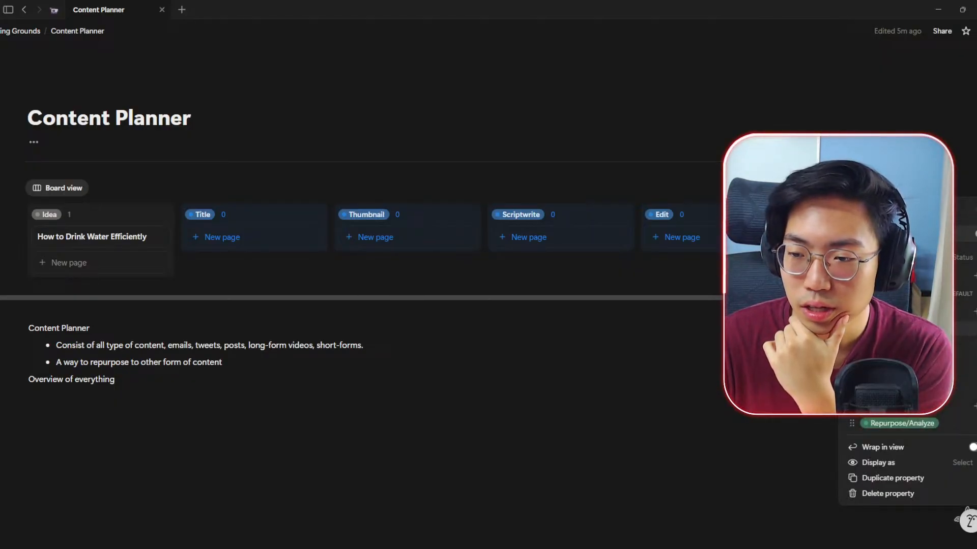
click(958, 330)
click(950, 219)
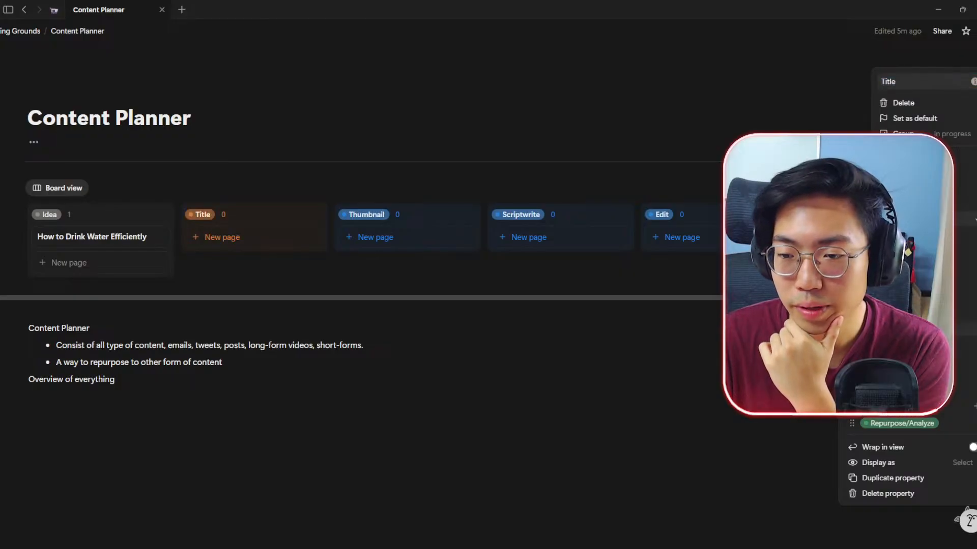
click(956, 348)
click(958, 344)
click(961, 364)
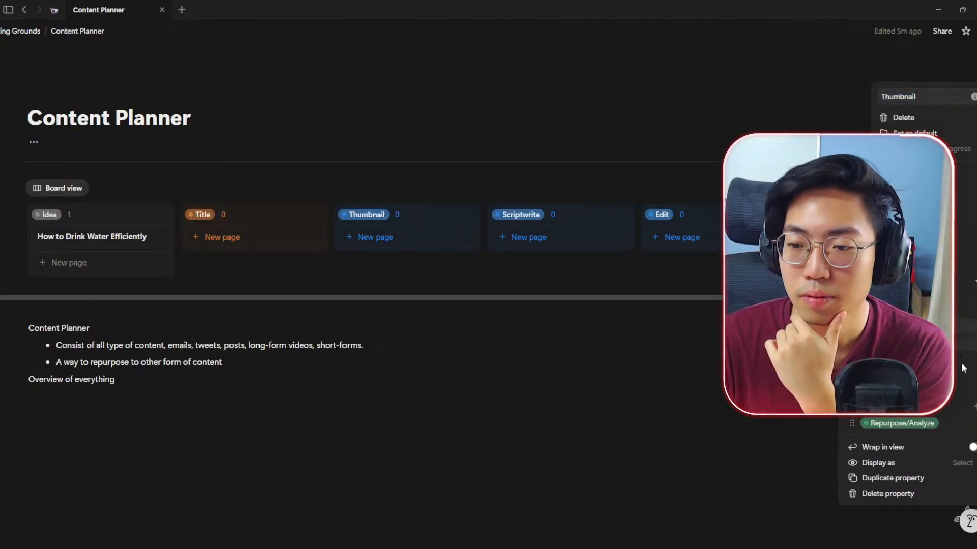
click(962, 368)
Color the Status property's Edit option purple and its Scriptwrite option yellow.
click(973, 366)
click(971, 311)
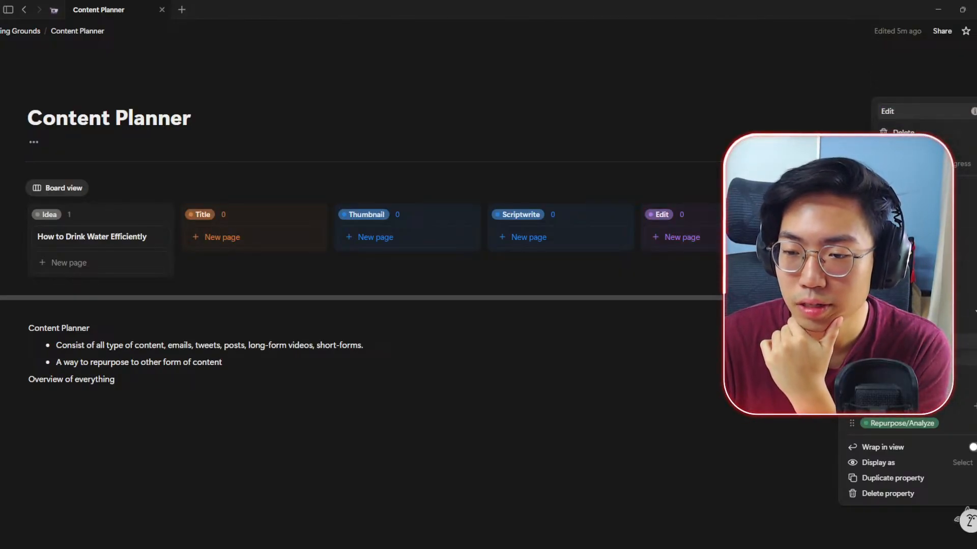
click(958, 376)
click(956, 377)
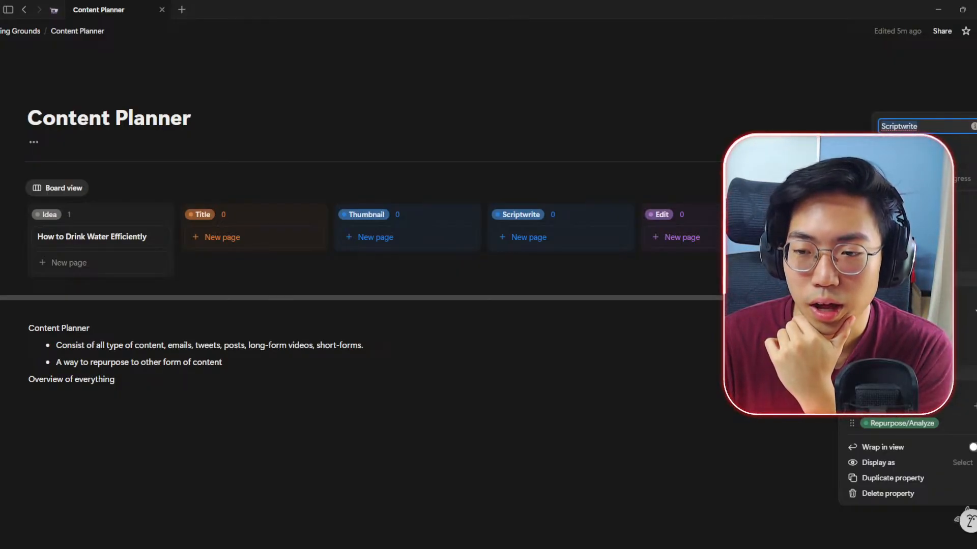
click(929, 278)
click(941, 374)
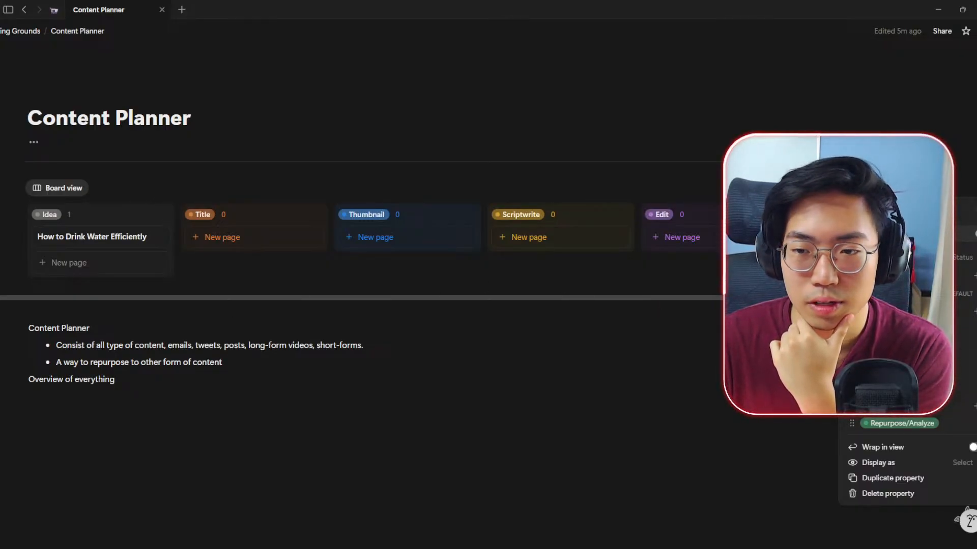
click(660, 292)
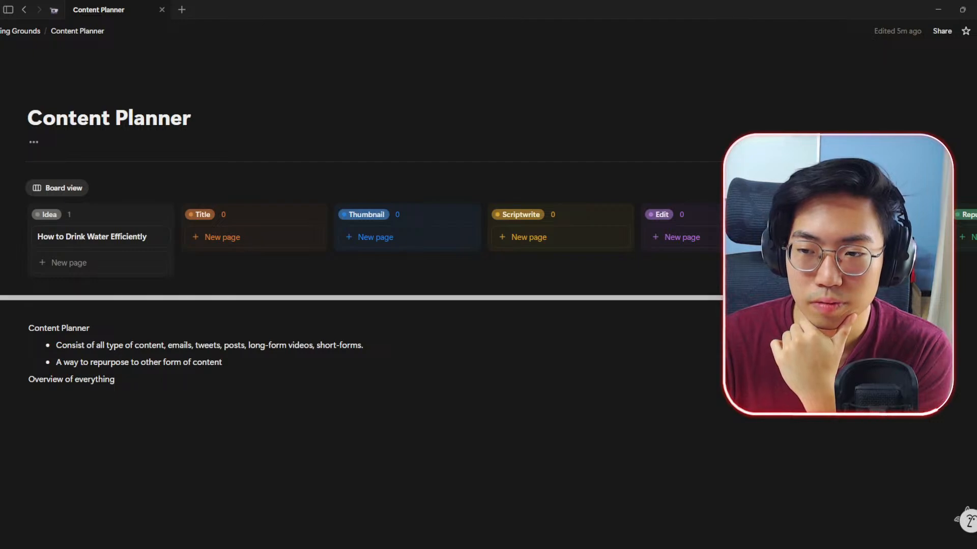
Try removing the Repurpose/Analyze column from the board view, and undo the removal.
drag(735, 298, 862, 299)
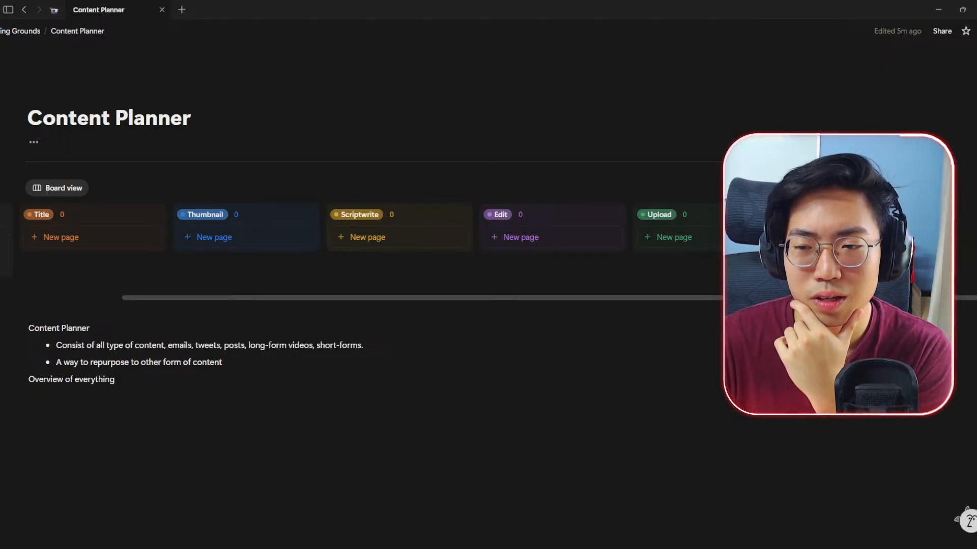
click(903, 215)
click(936, 261)
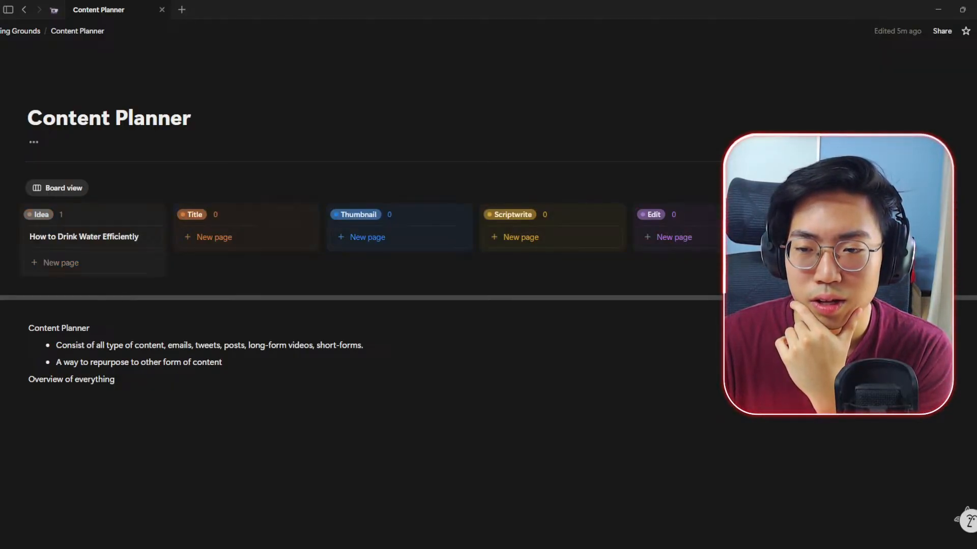
drag(738, 298, 435, 306)
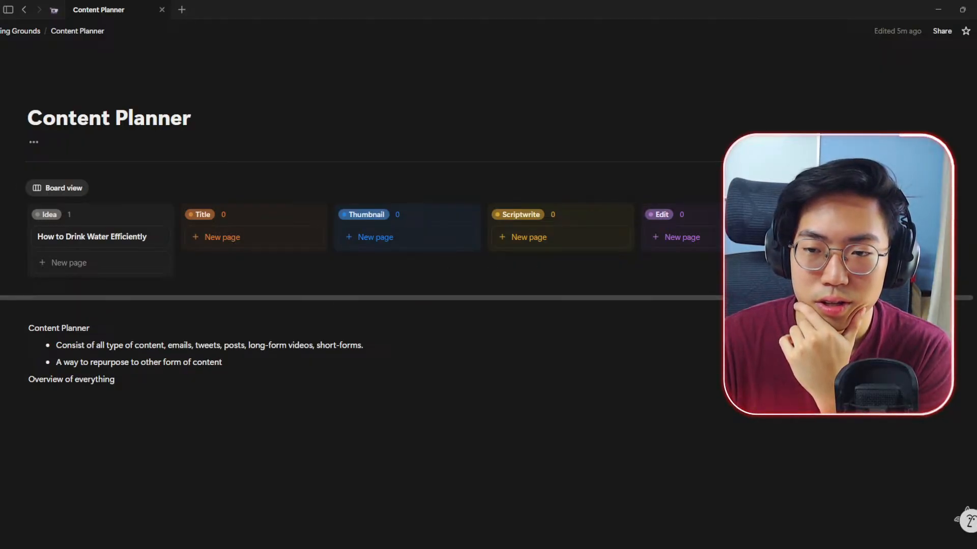
key(ctrl+z)
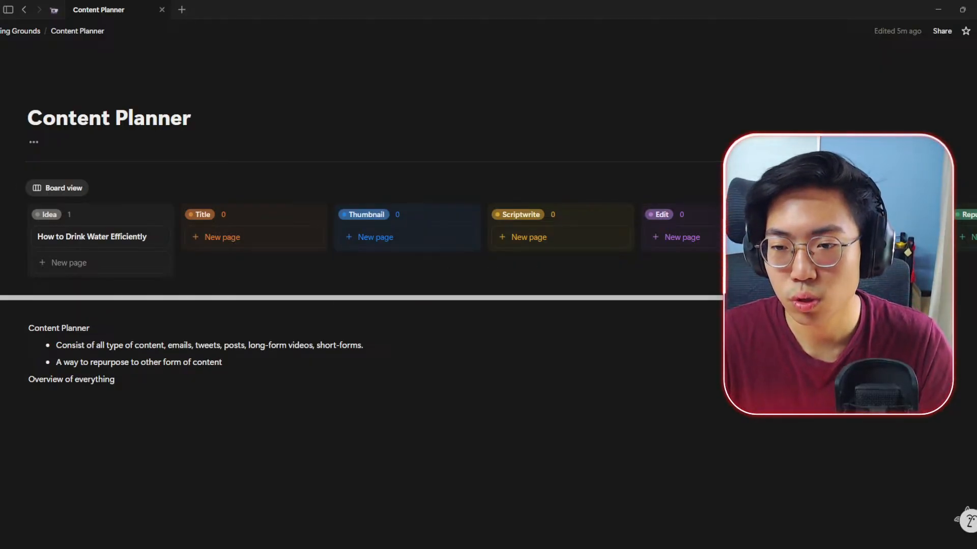
Pin the Repurpose/Analyze group in the board view's grouping settings.
drag(784, 298, 921, 298)
click(908, 215)
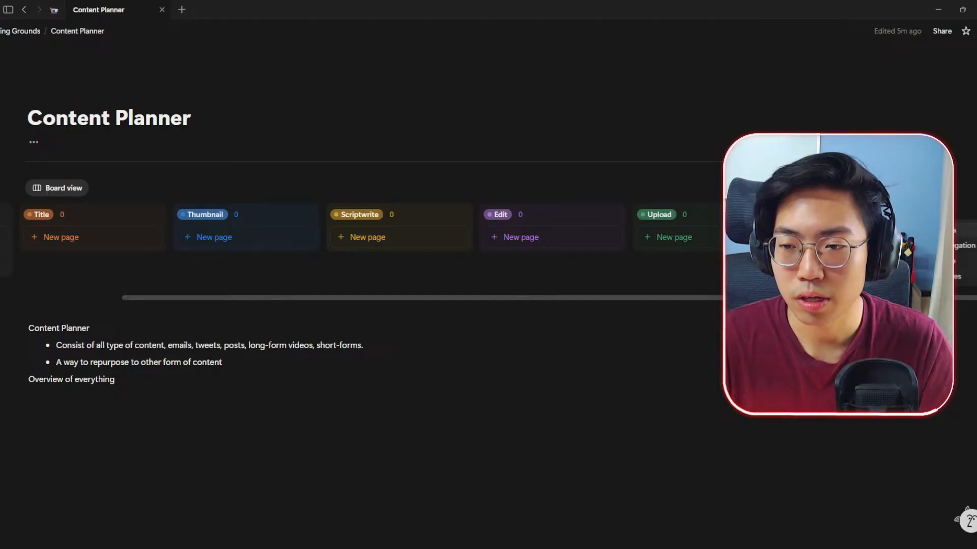
click(941, 246)
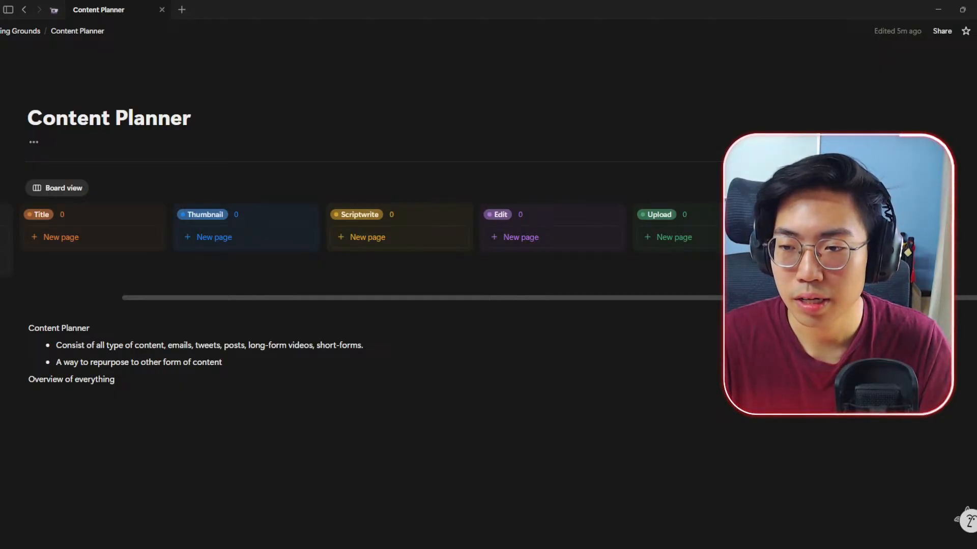
click(899, 189)
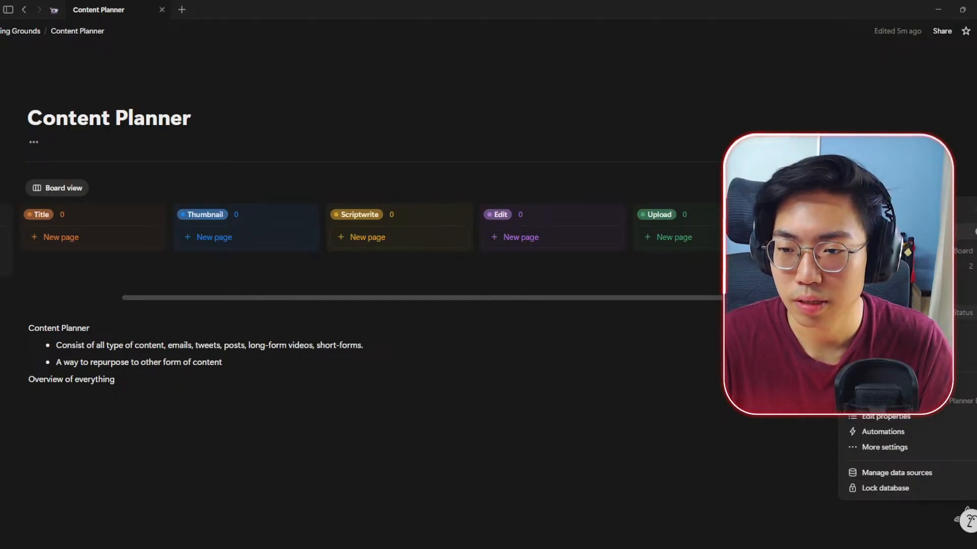
click(899, 313)
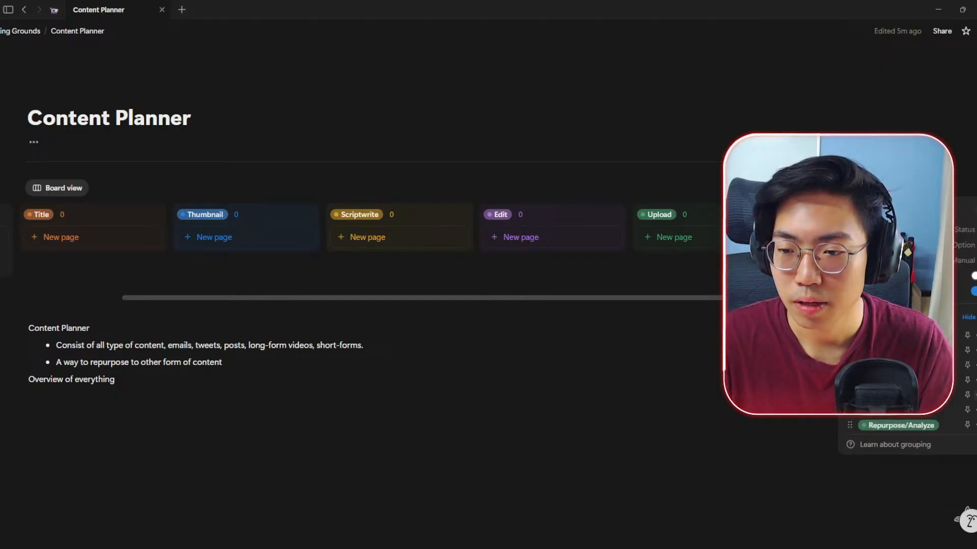
click(968, 426)
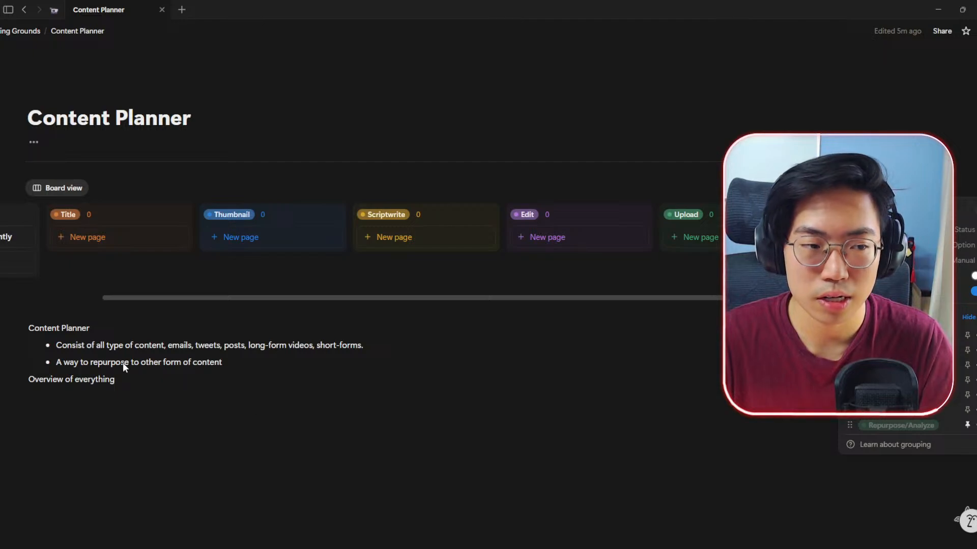
click(487, 310)
drag(560, 299, 374, 300)
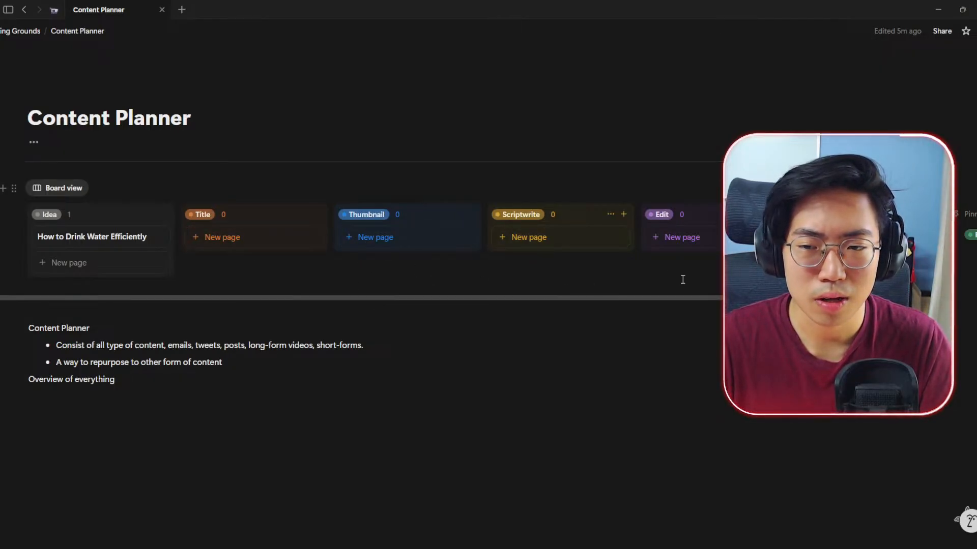
Add a Record option to the In progress group of the Status property.
click(922, 188)
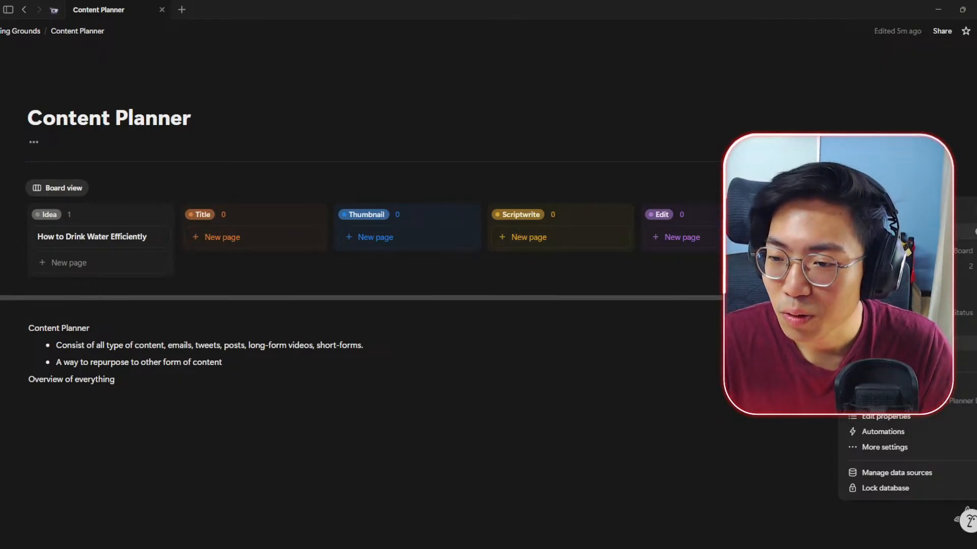
click(698, 219)
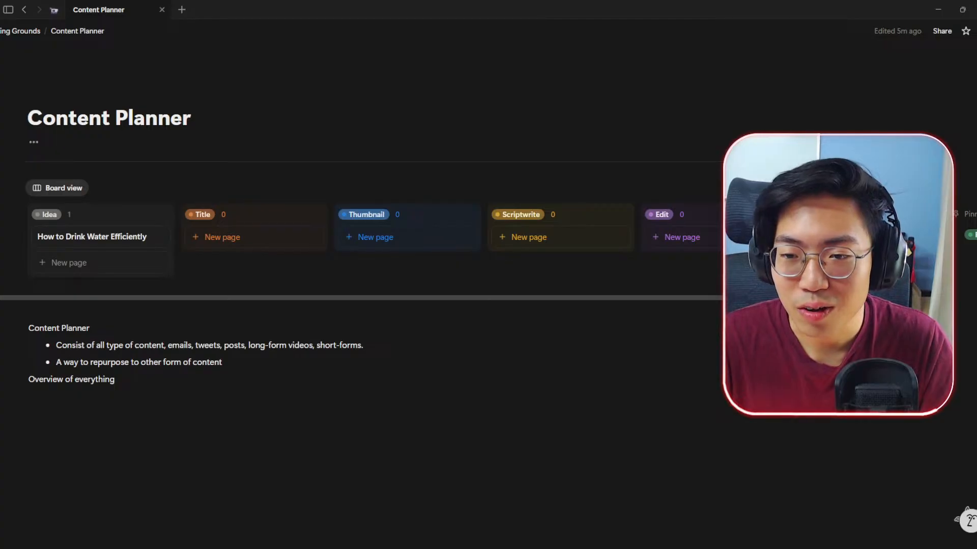
click(921, 188)
click(895, 313)
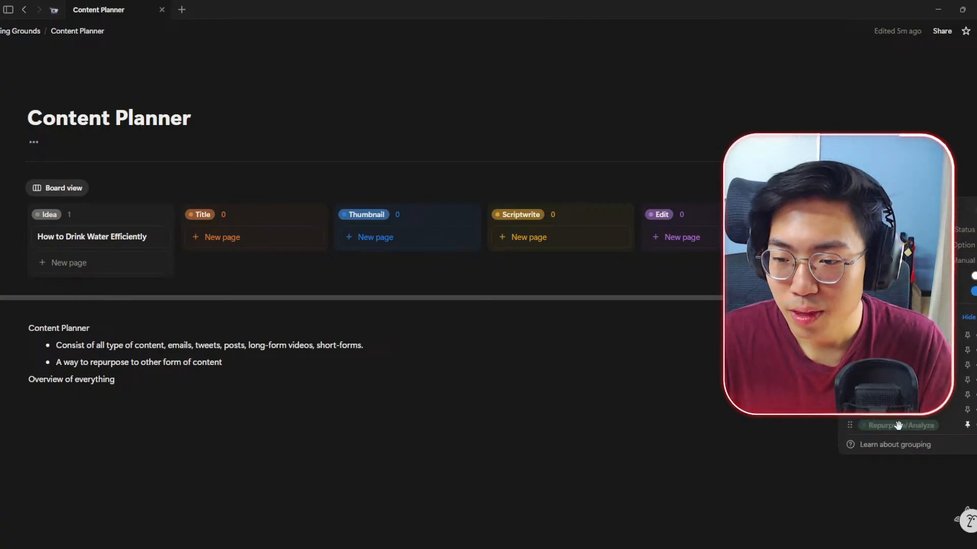
click(974, 210)
click(921, 188)
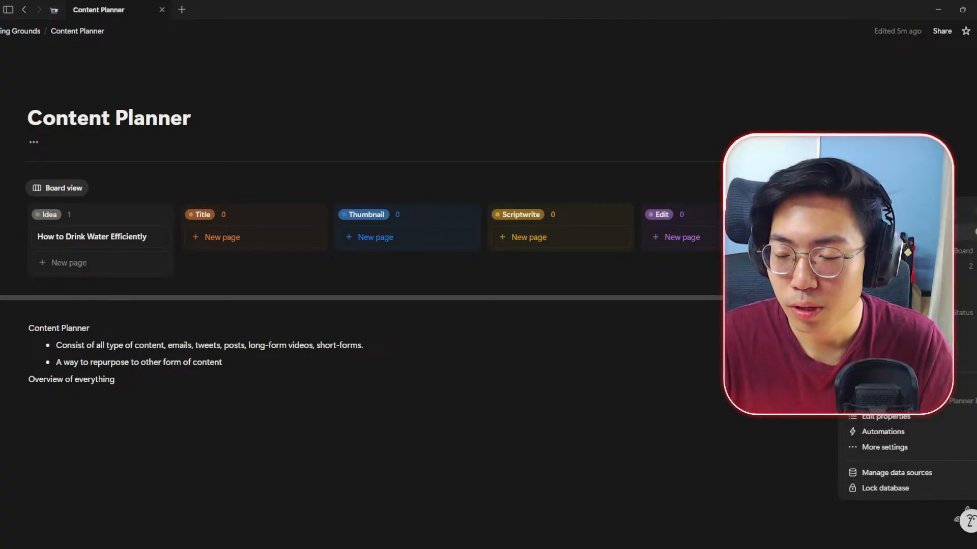
click(896, 420)
click(896, 286)
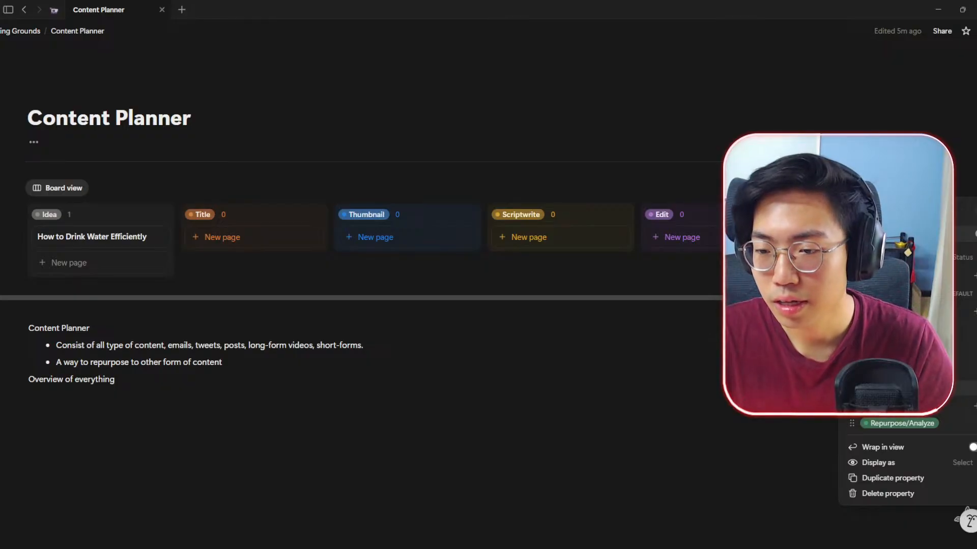
click(972, 312)
key(Return)
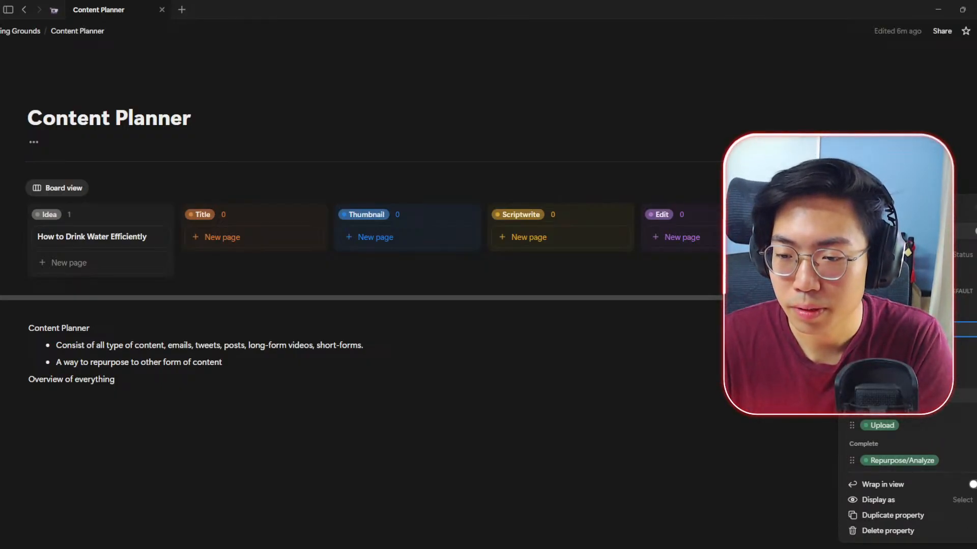
Color the Status property's Edit option red and its Record option purple.
click(953, 410)
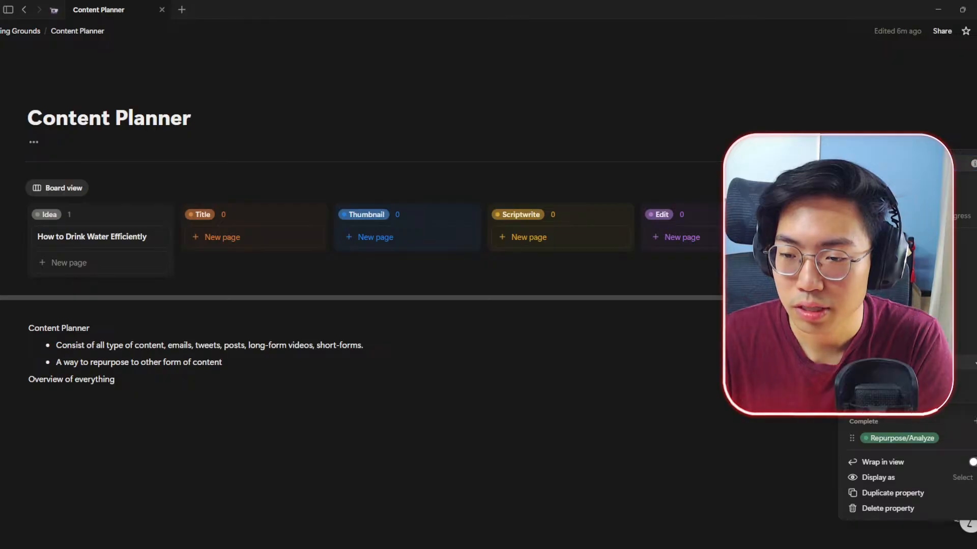
click(865, 377)
click(872, 375)
click(911, 356)
click(910, 403)
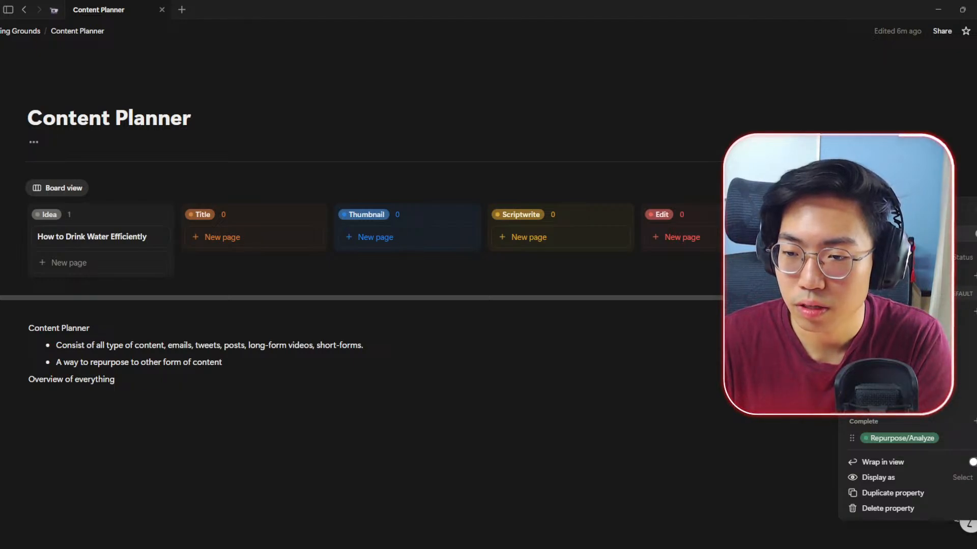
Set the Title option as the Status property's default for new pages.
click(885, 293)
click(885, 294)
click(853, 210)
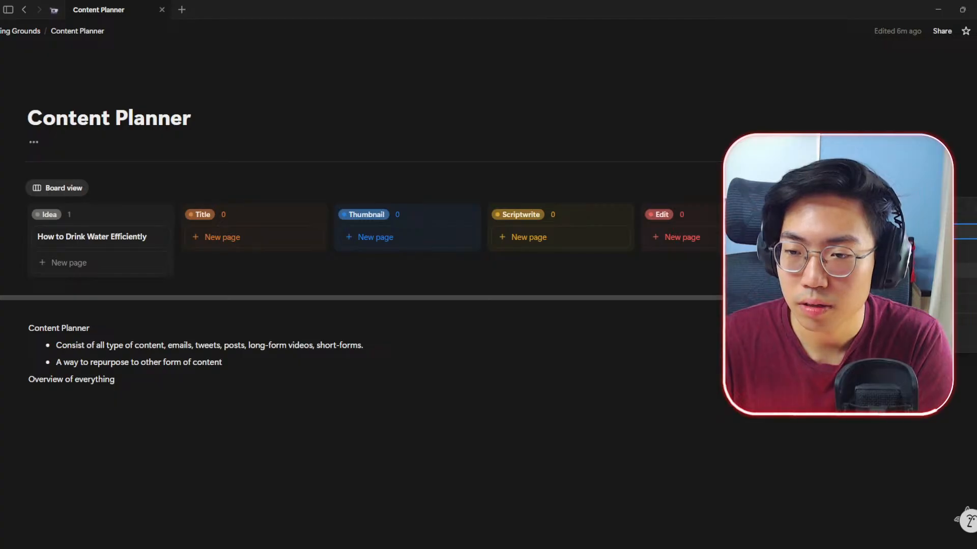
click(885, 271)
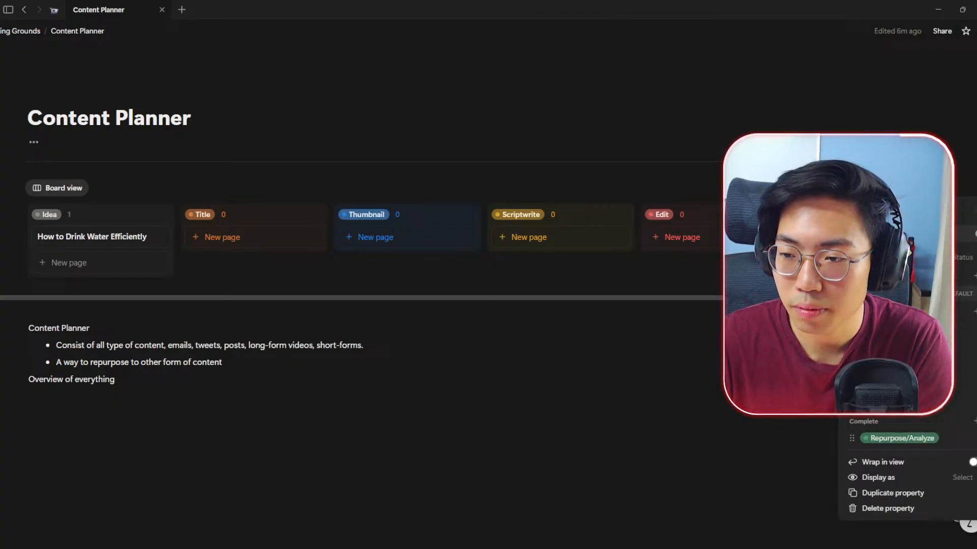
click(895, 328)
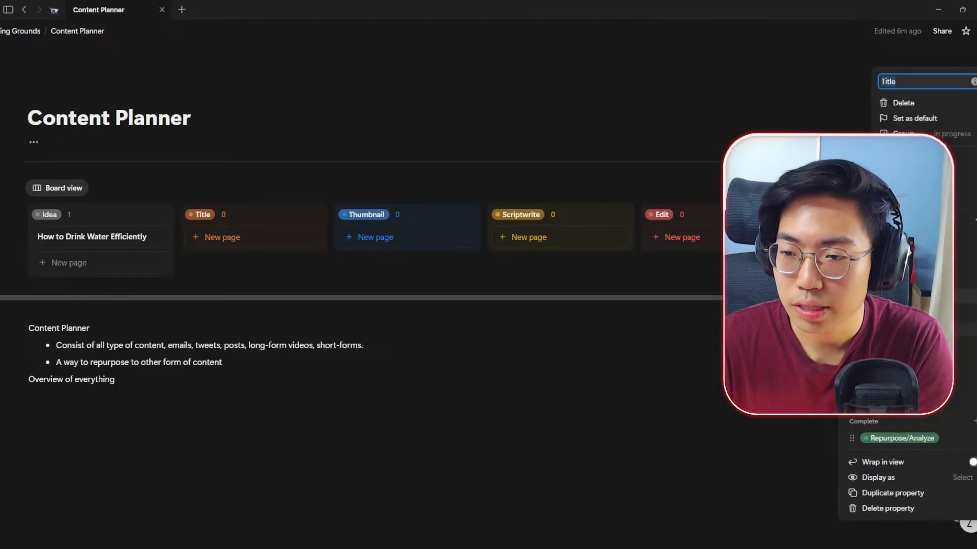
click(937, 123)
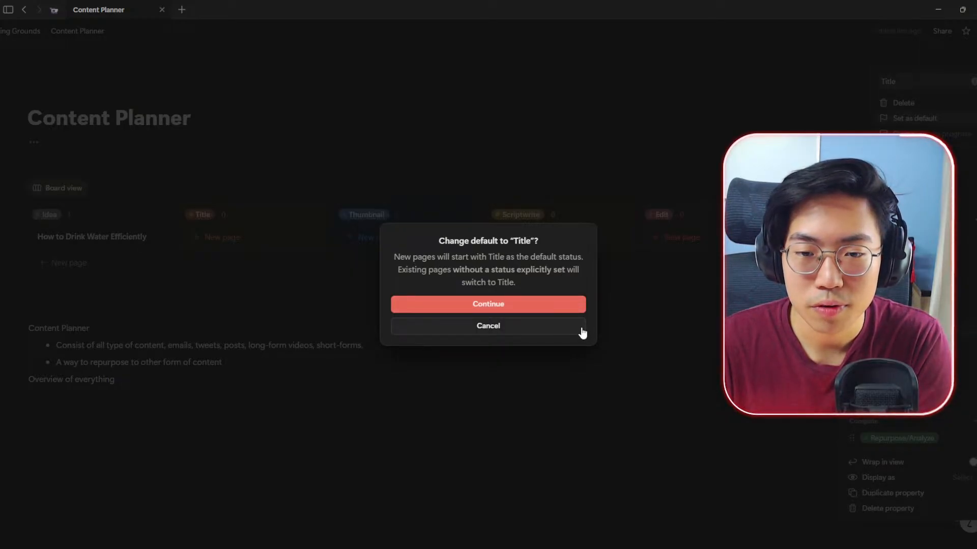
click(541, 312)
Create an untitled database template with its Status set to Idea and make it the default template.
click(943, 188)
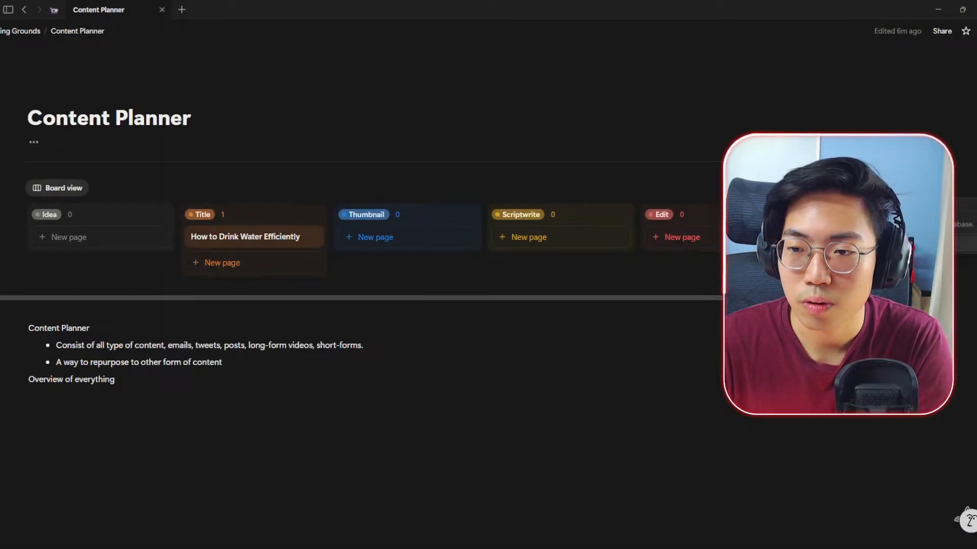
click(936, 242)
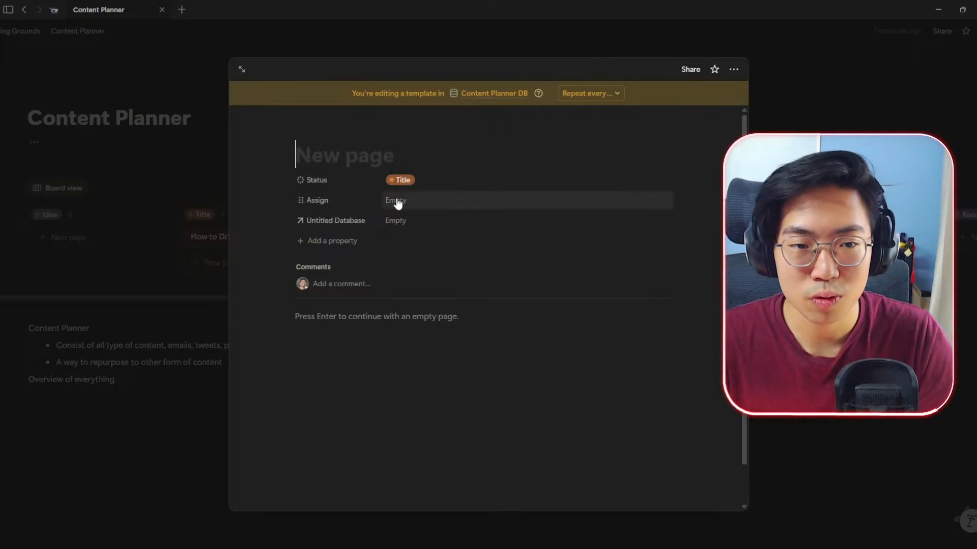
click(394, 181)
click(405, 217)
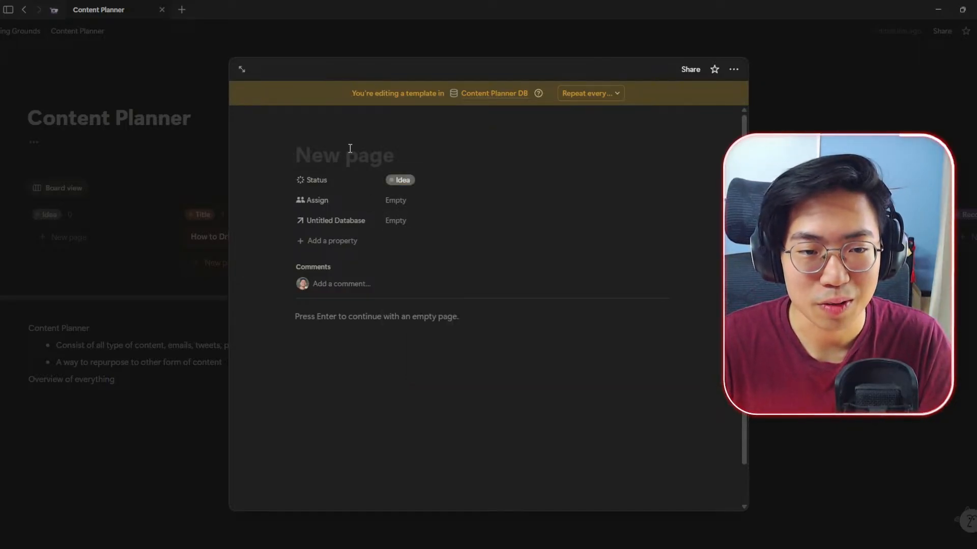
click(184, 290)
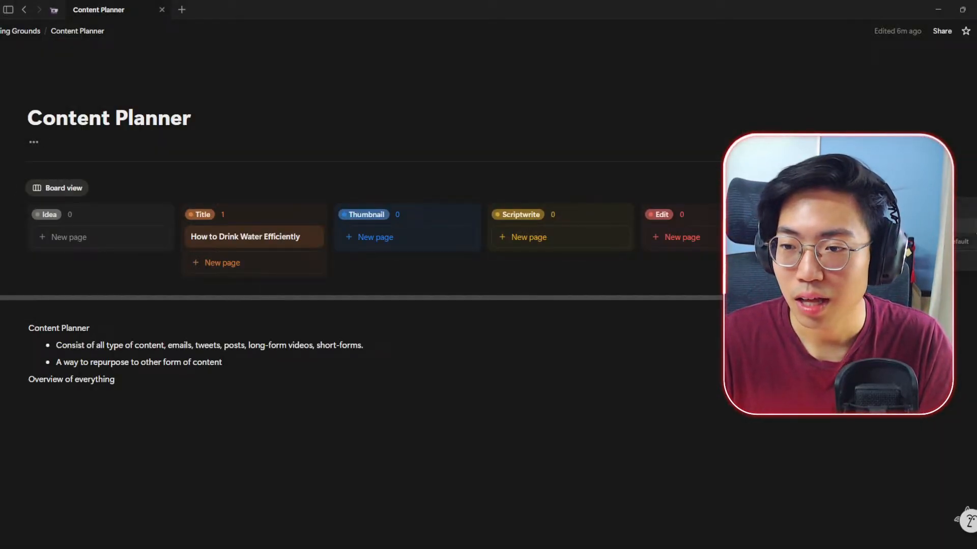
click(489, 278)
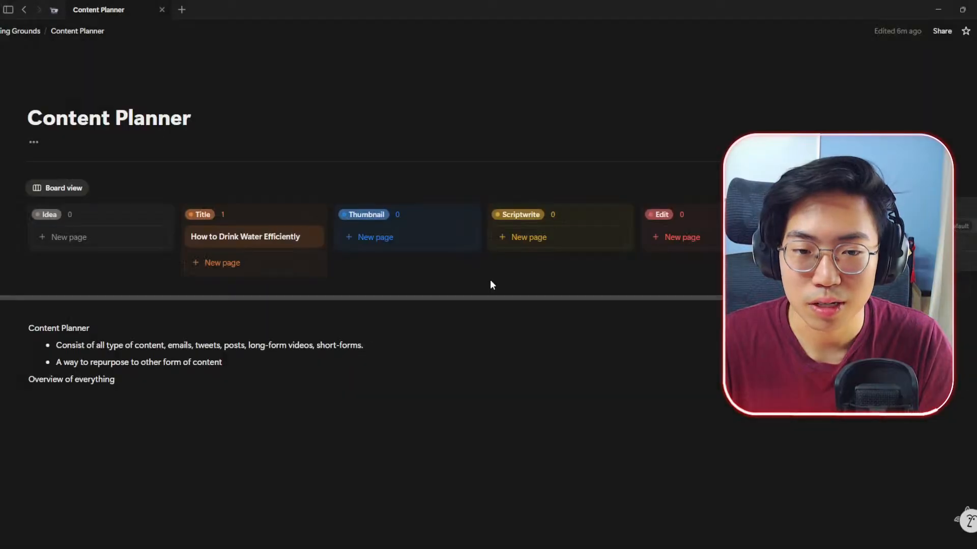
Start and abandon a blank card in the Thumbnail column, and create an untitled page from the default template.
click(371, 237)
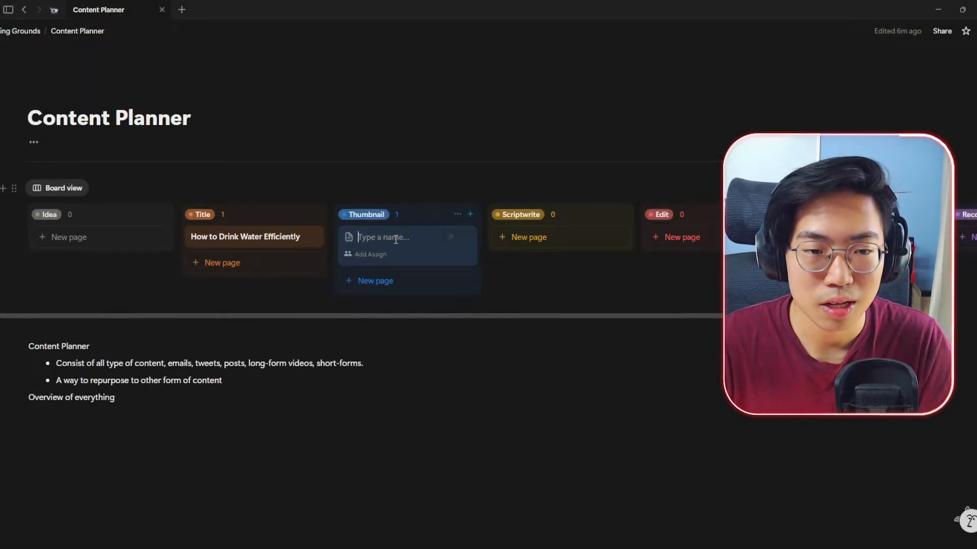
click(485, 280)
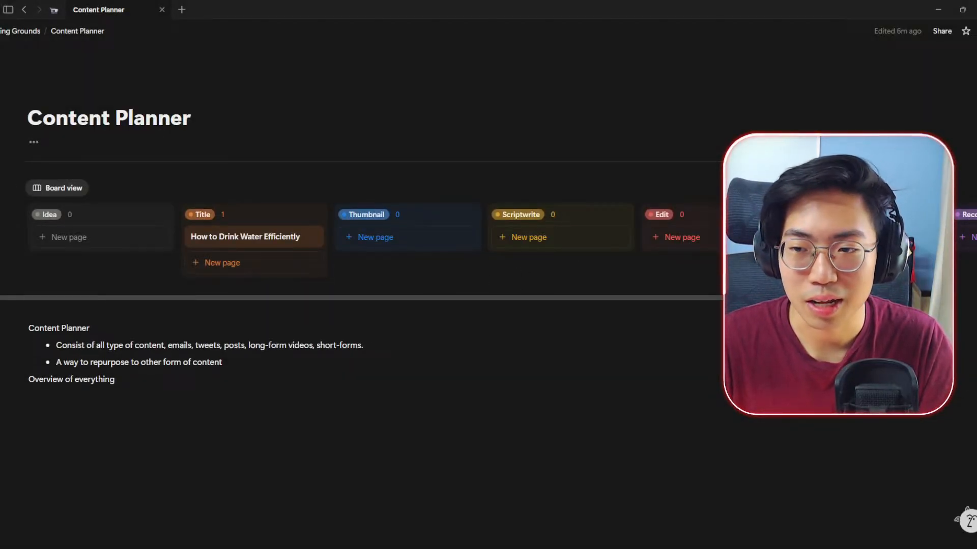
click(923, 189)
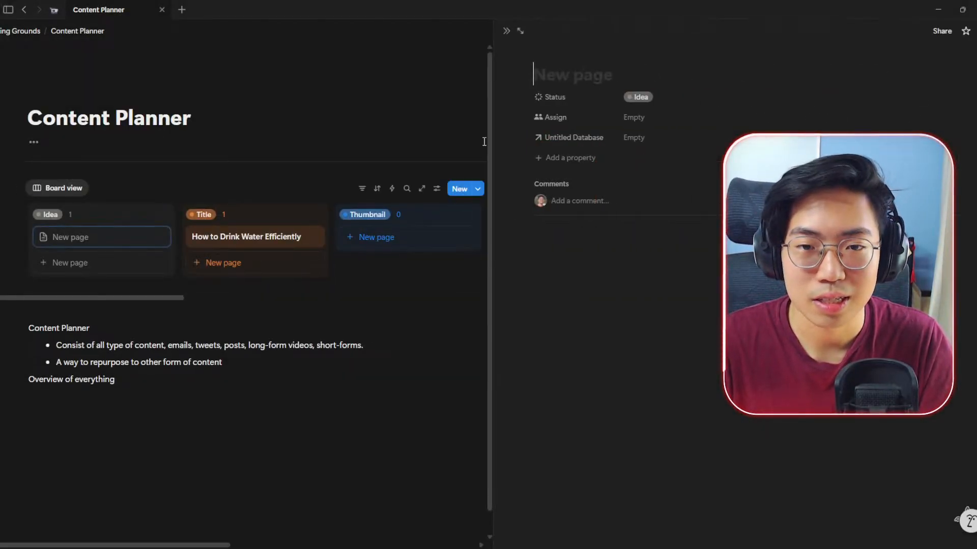
click(506, 31)
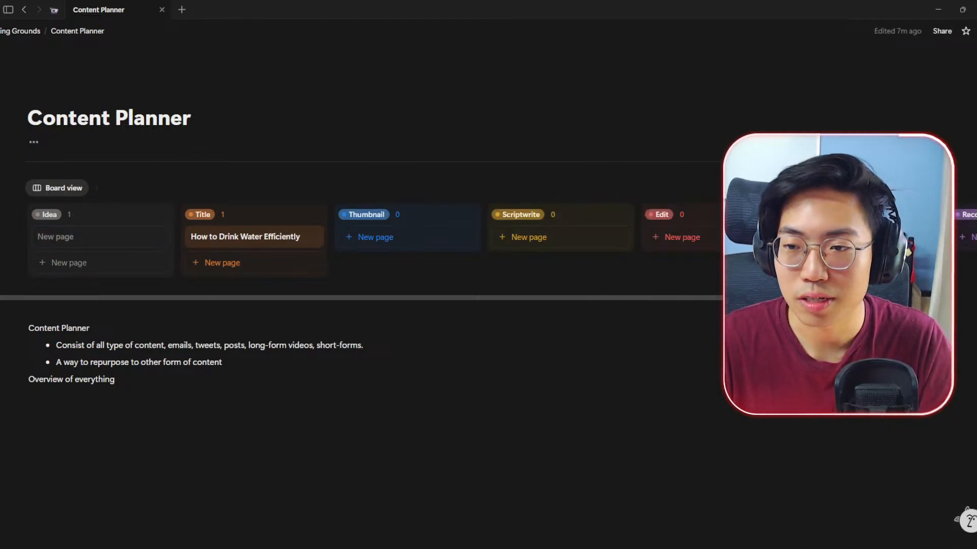
Set the Idea option as the Status property's default for new pages.
click(897, 188)
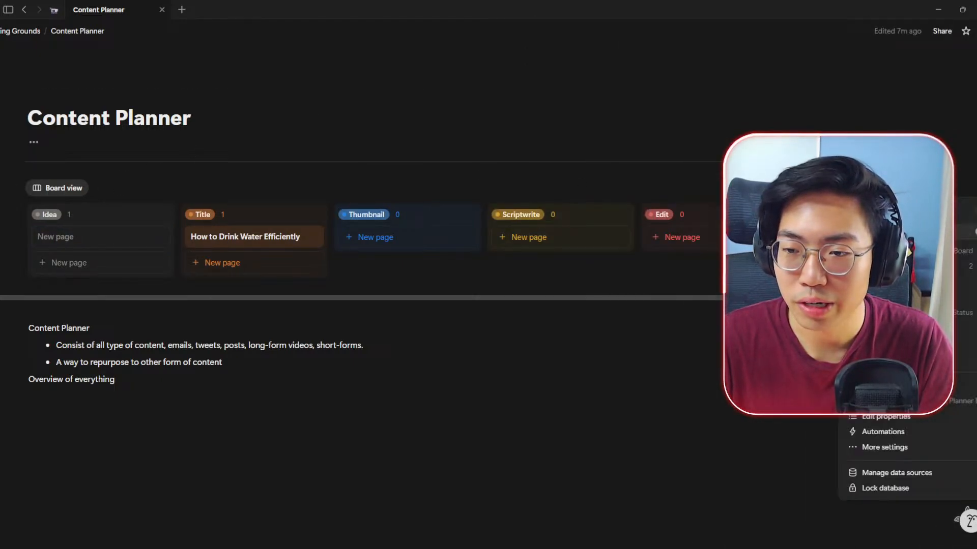
click(896, 313)
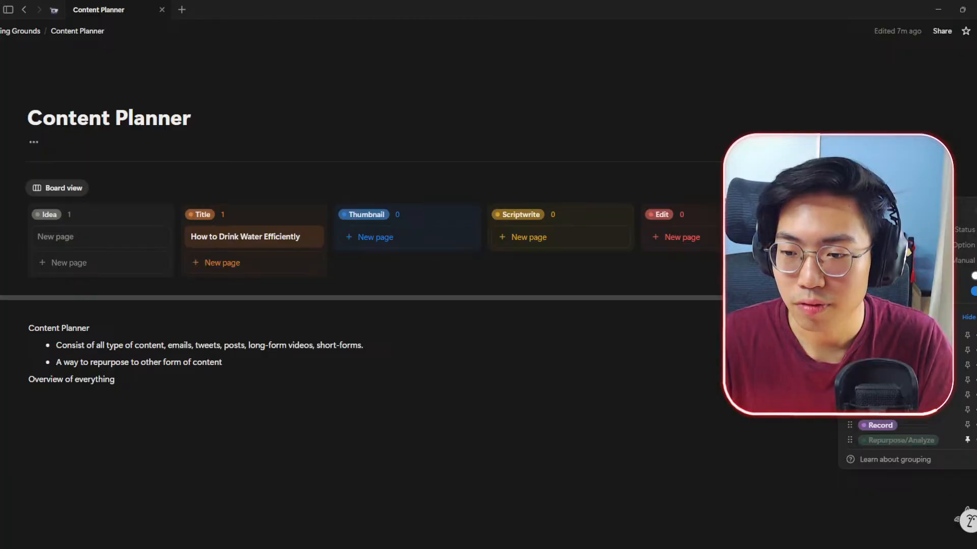
click(851, 210)
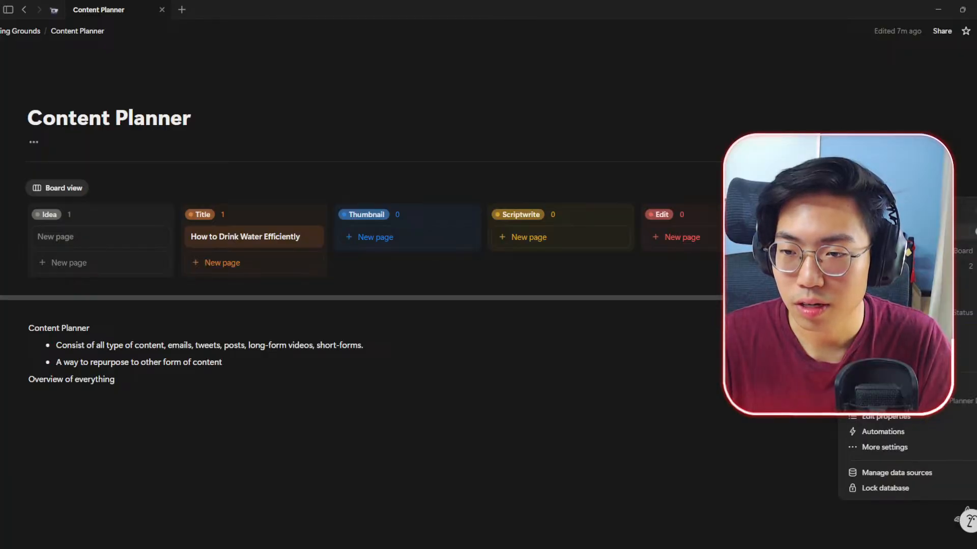
click(905, 418)
click(956, 289)
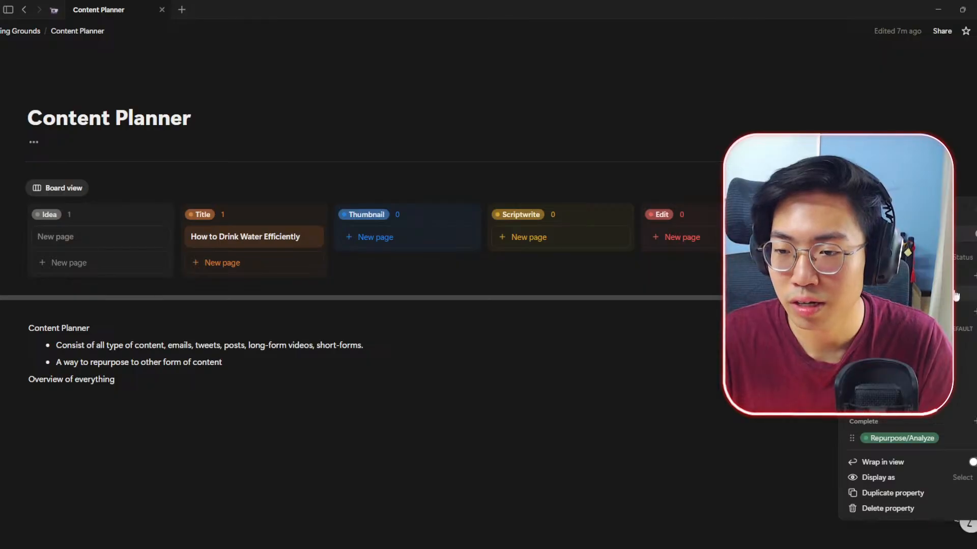
click(964, 234)
click(895, 83)
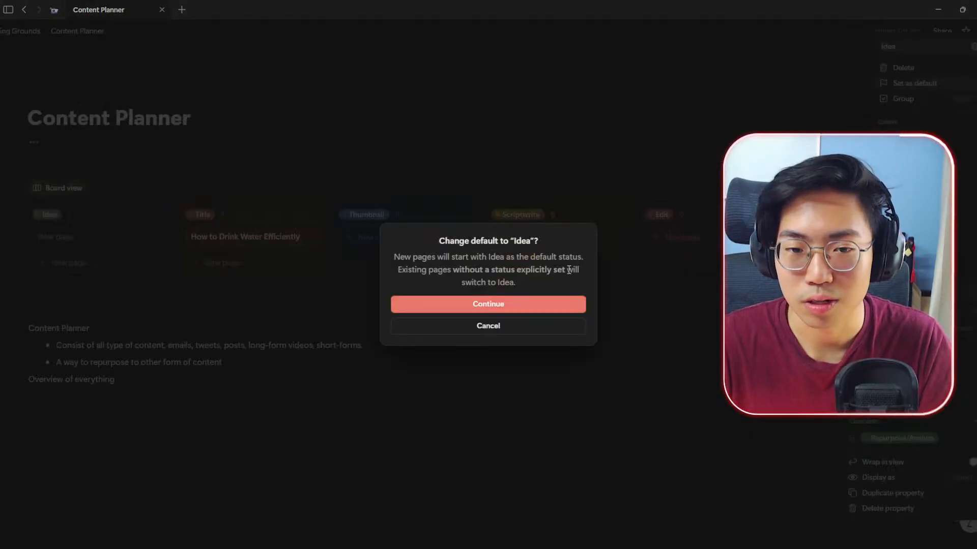
click(570, 305)
Delete the untitled template from the database.
click(688, 318)
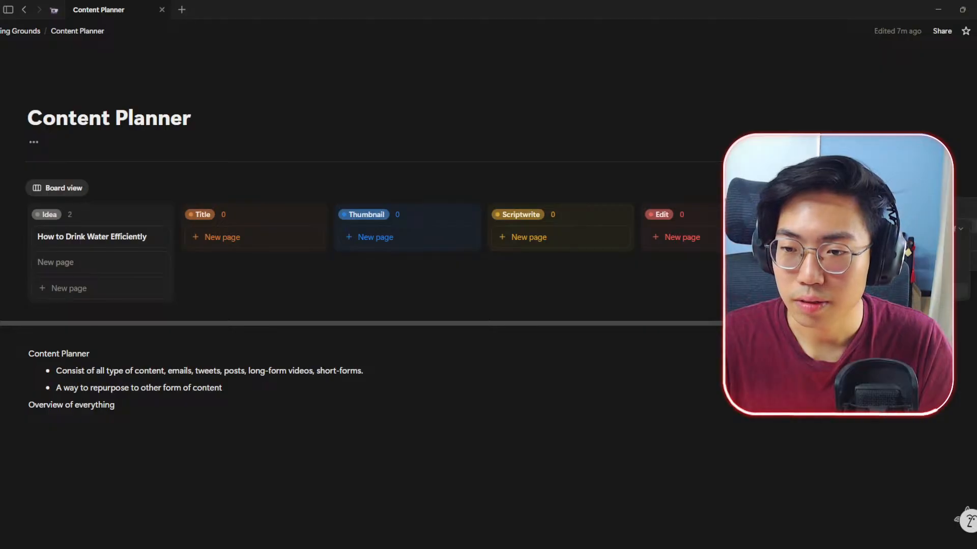
click(529, 283)
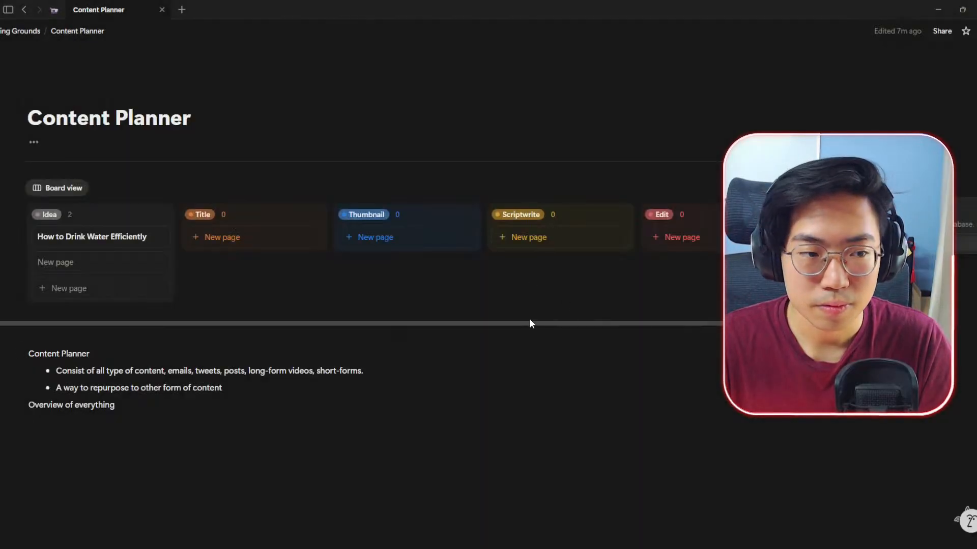
Hide the Idea group from the content planner board.
click(155, 262)
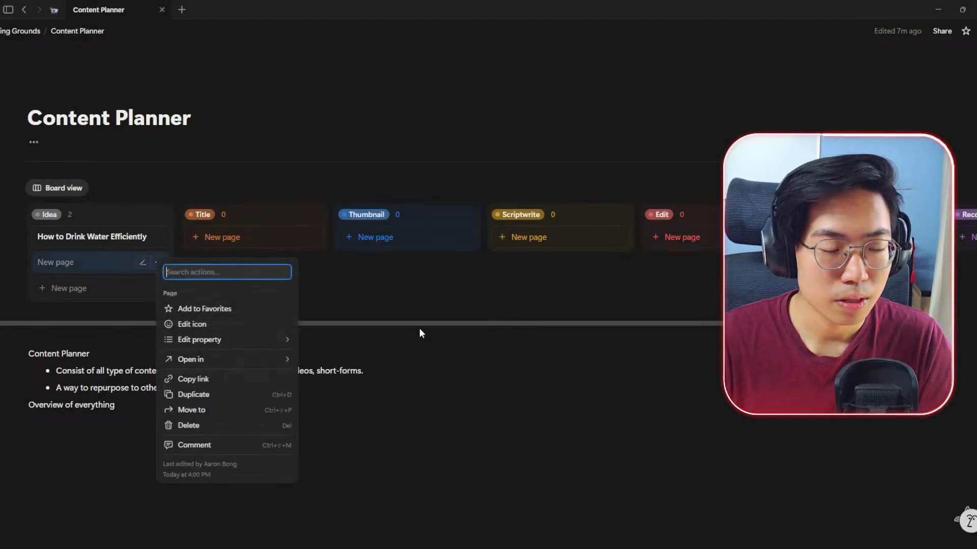
click(565, 355)
click(150, 214)
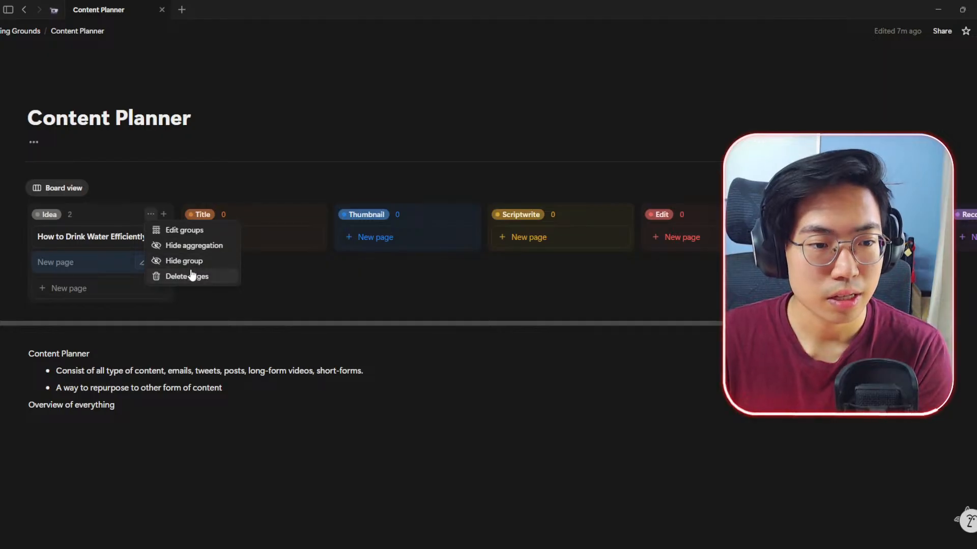
click(191, 261)
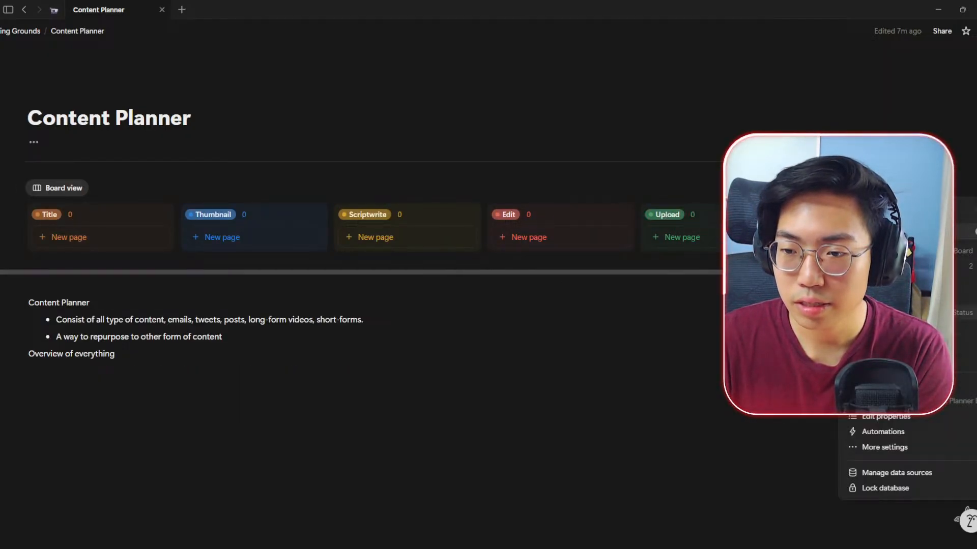
Pin the hidden Idea group alongside Repurpose/Analyze in the board's grouping settings.
click(895, 419)
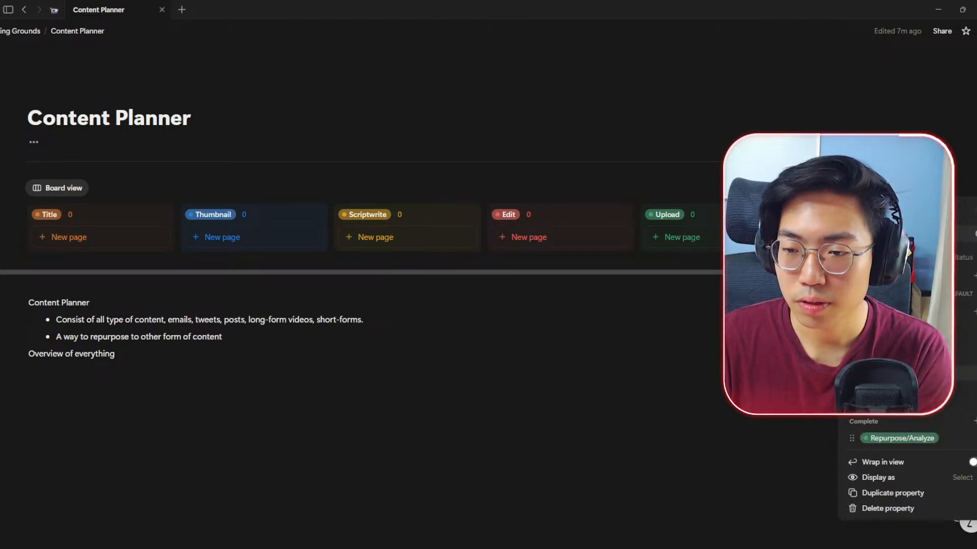
click(851, 211)
click(852, 210)
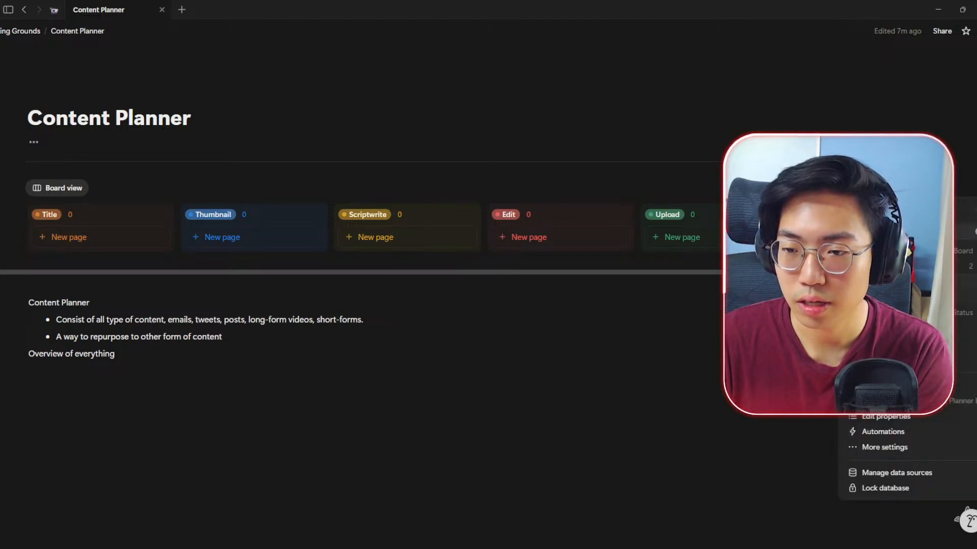
click(895, 313)
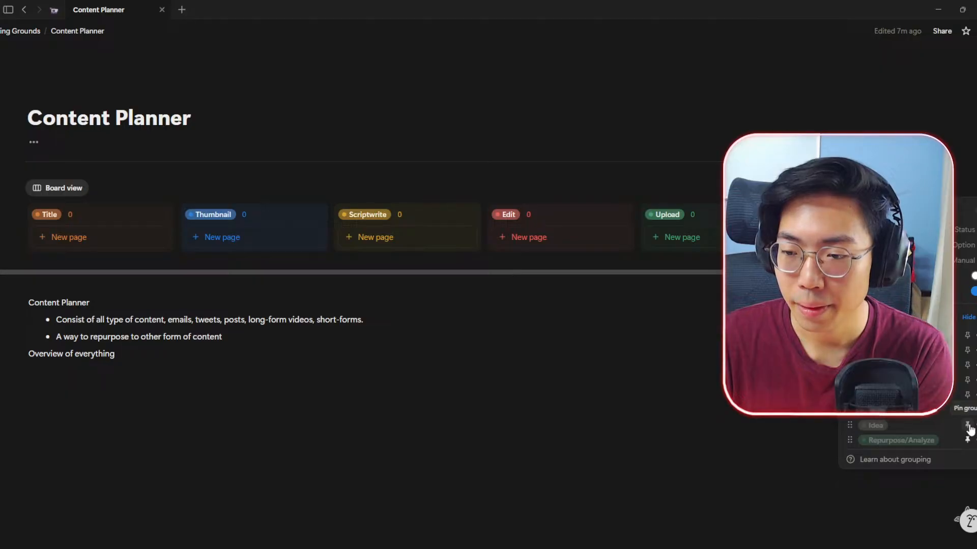
key(Escape)
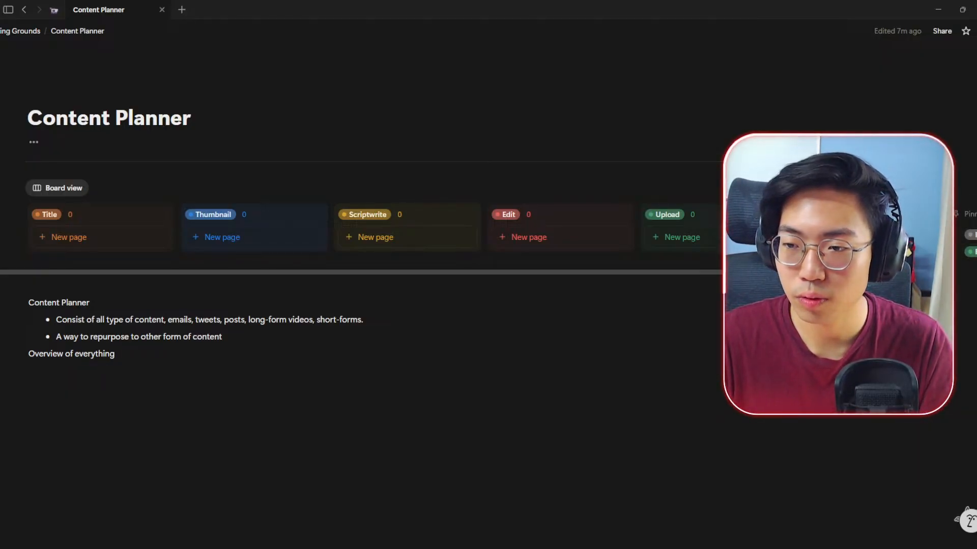
Open the untitled page from the pinned Idea group and delete the Assign property from the database.
click(969, 235)
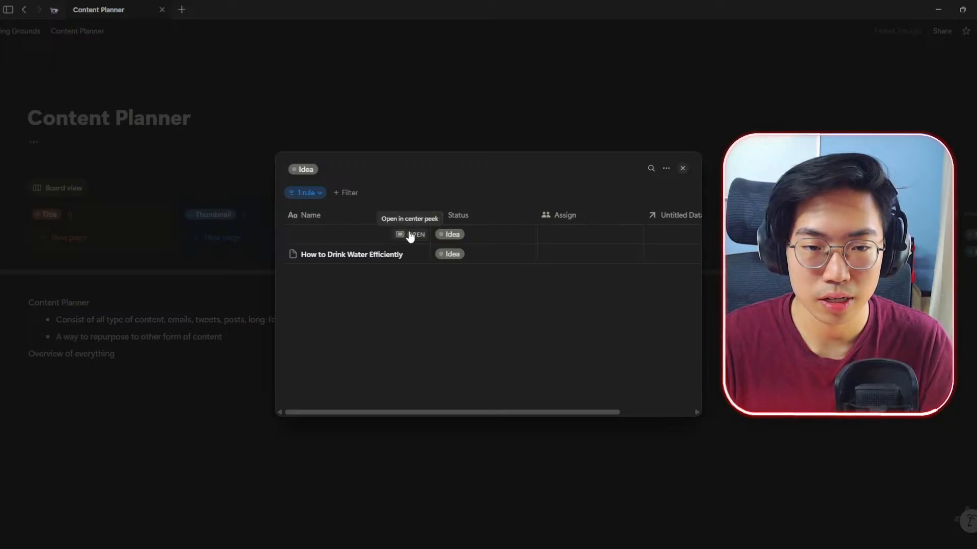
click(407, 235)
click(417, 162)
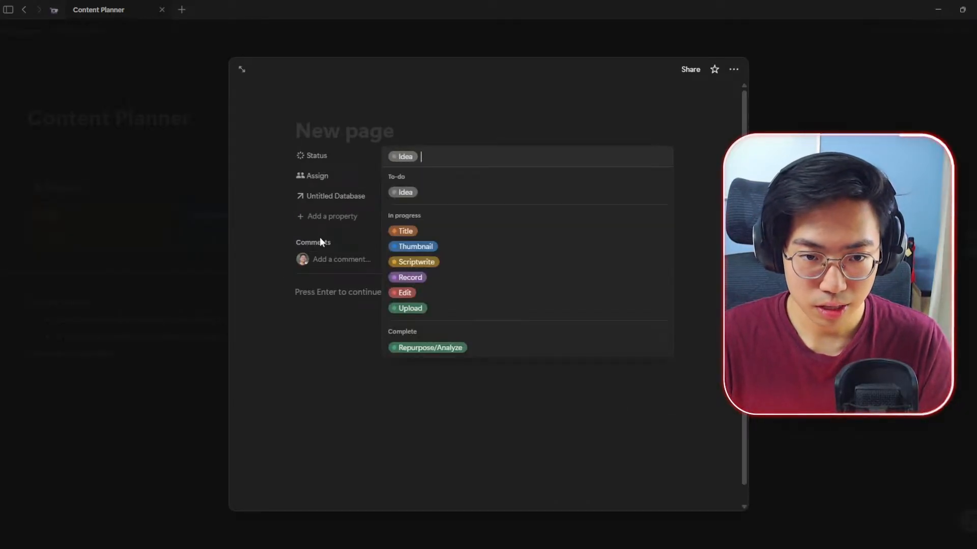
key(Escape)
click(320, 182)
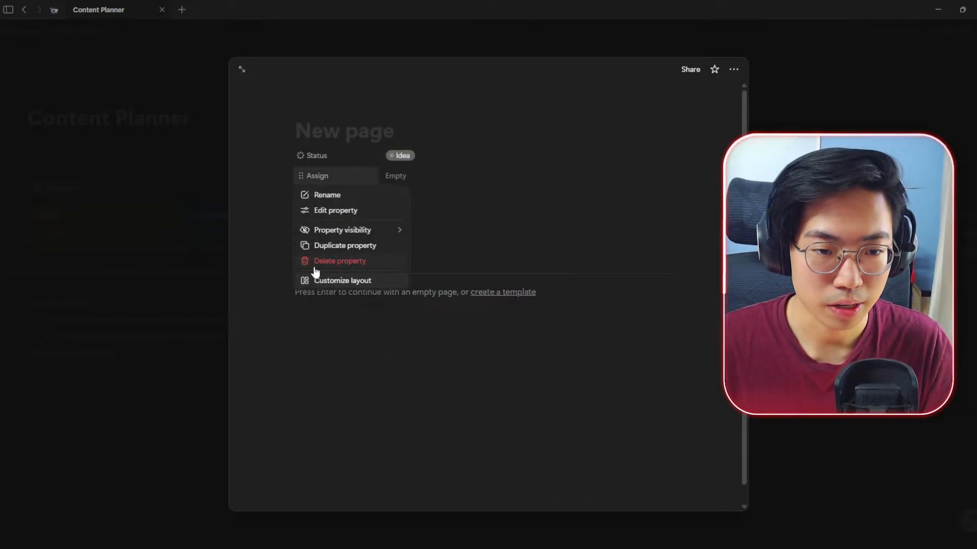
click(354, 262)
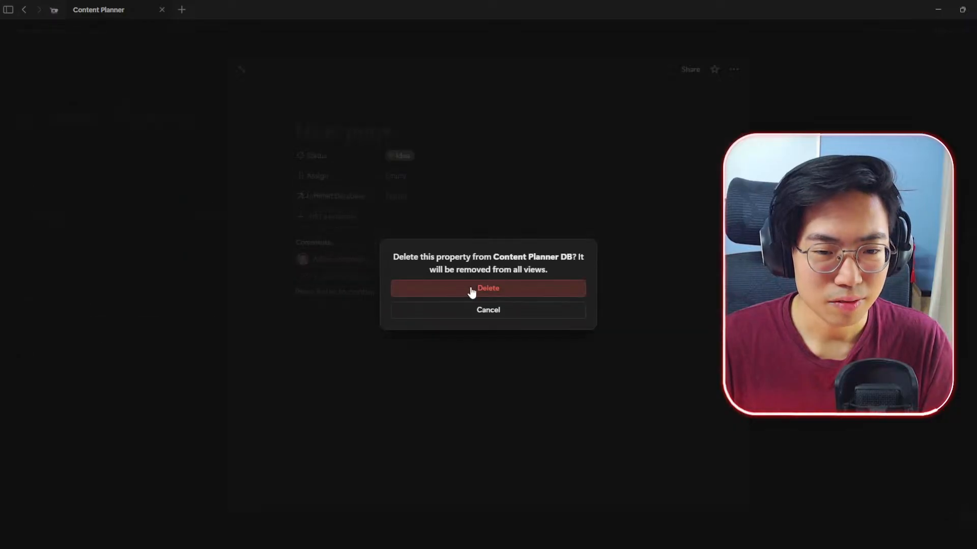
click(471, 289)
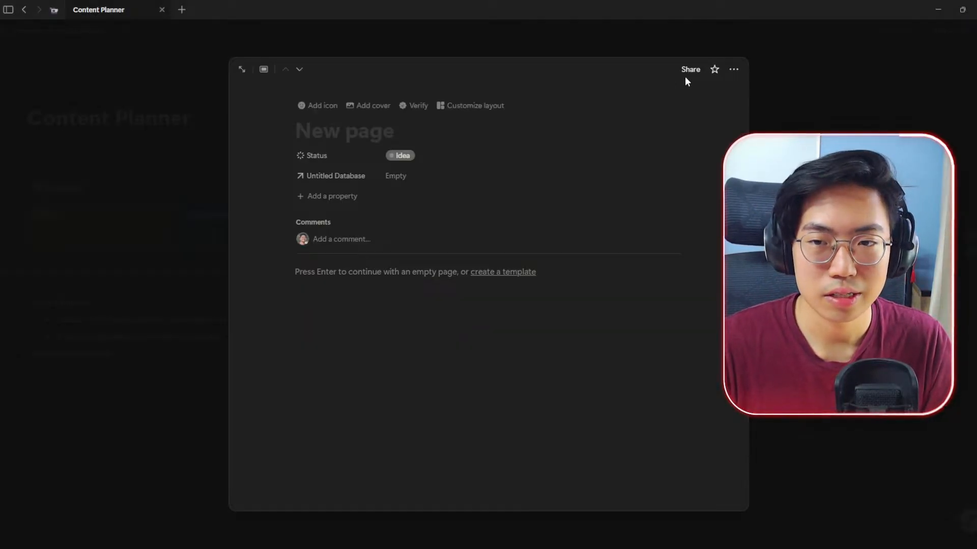
Customize the page layout to full width without page discussions, apply it to all pages, and close the untitled page.
click(474, 106)
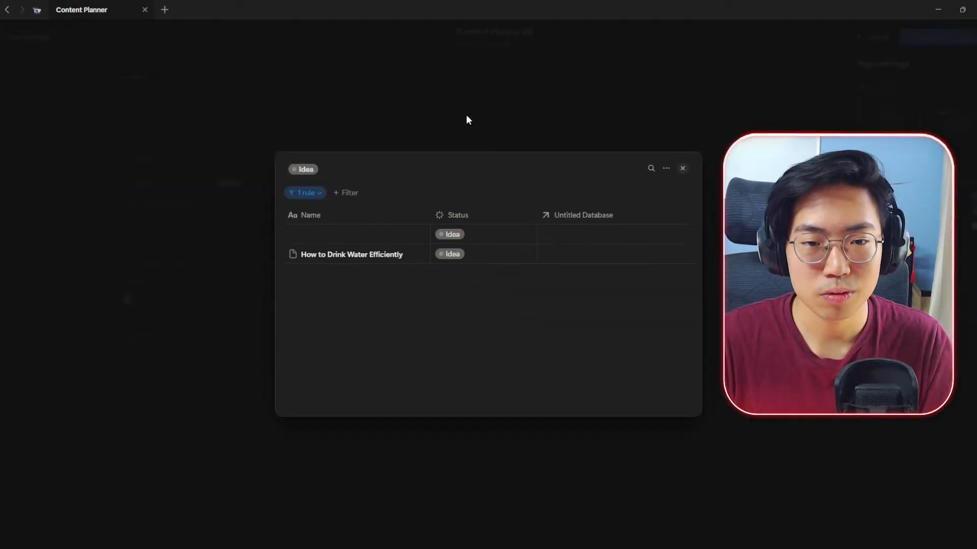
click(684, 170)
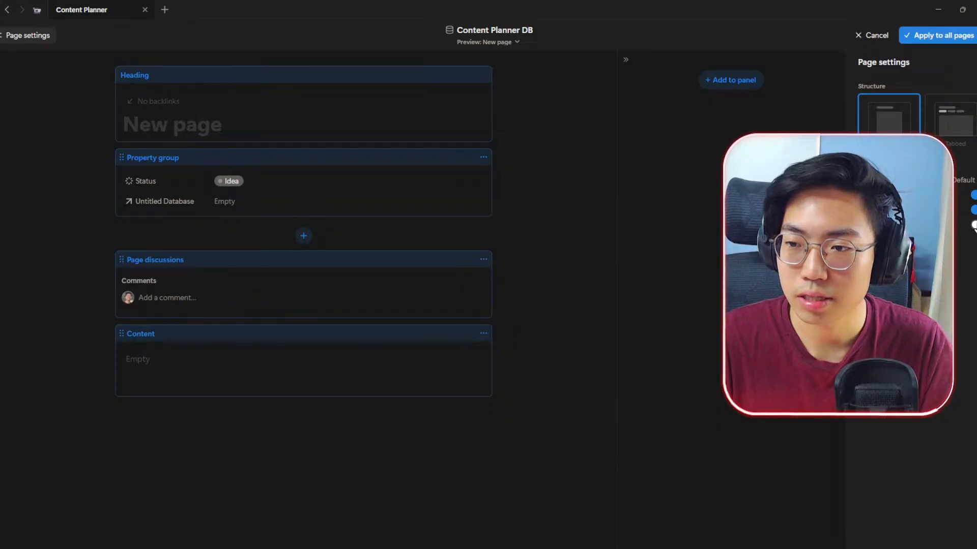
click(973, 225)
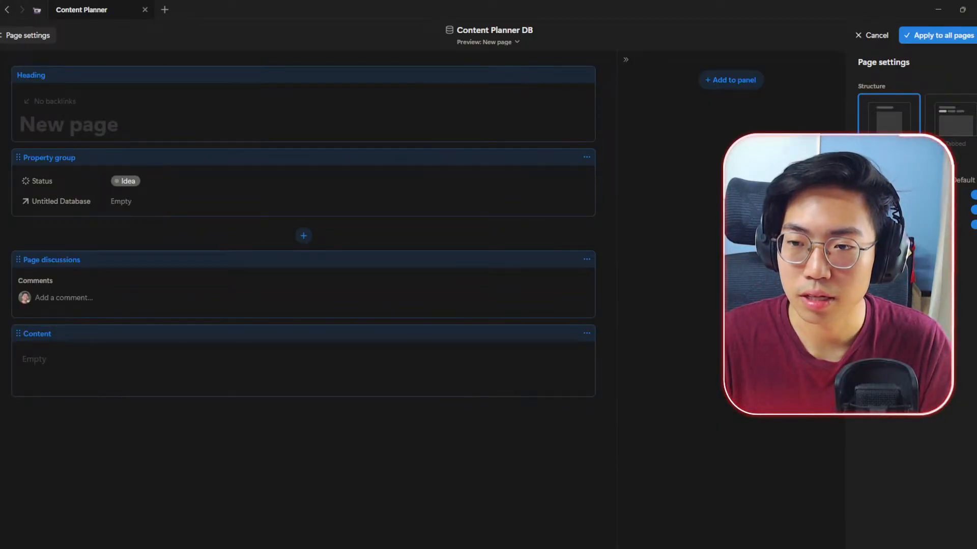
click(973, 195)
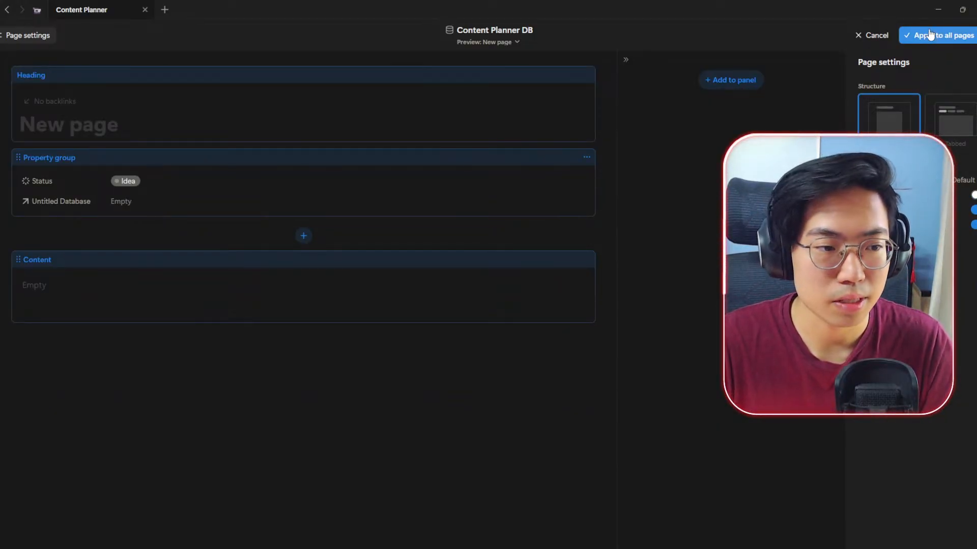
click(927, 37)
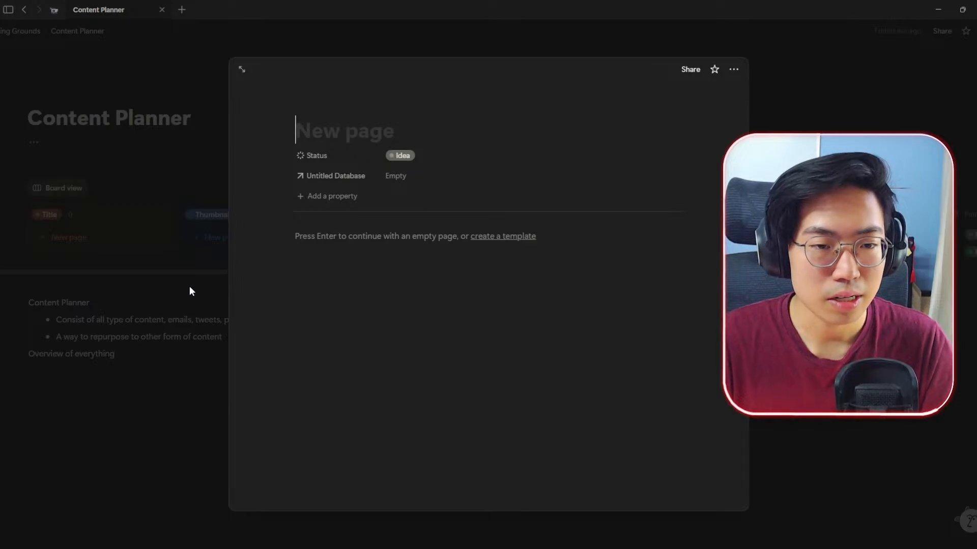
click(189, 286)
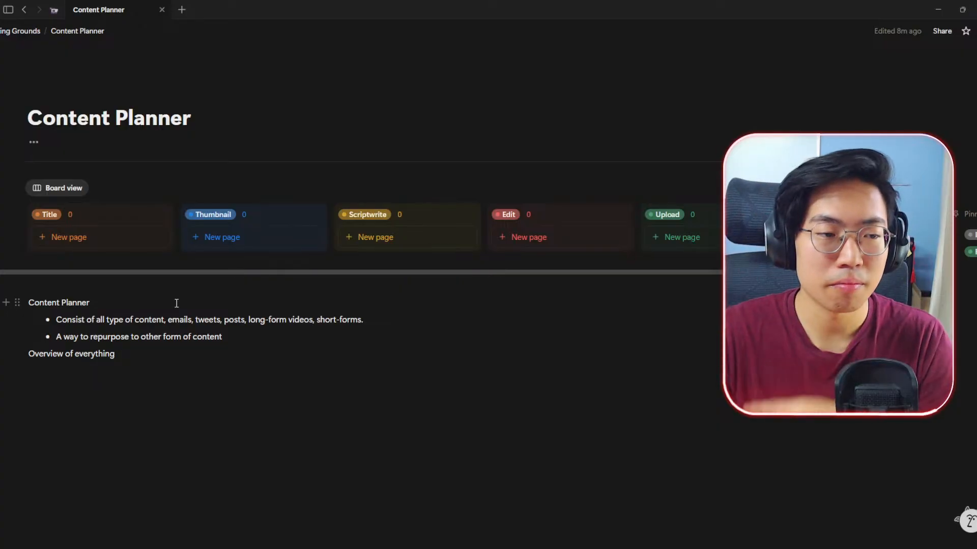
Create an untitled page in the Title column, open it, and delete the Untitled Database relation property.
click(87, 237)
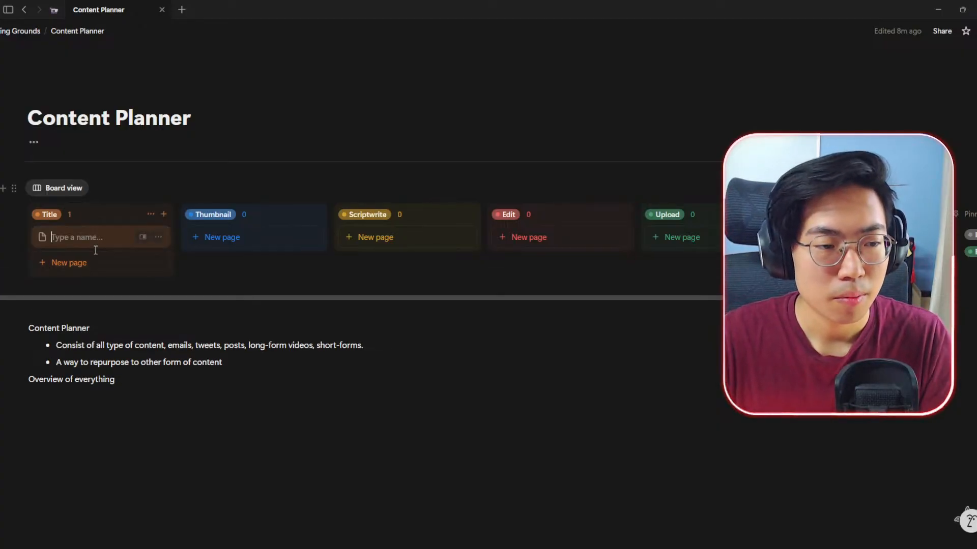
click(141, 237)
click(578, 137)
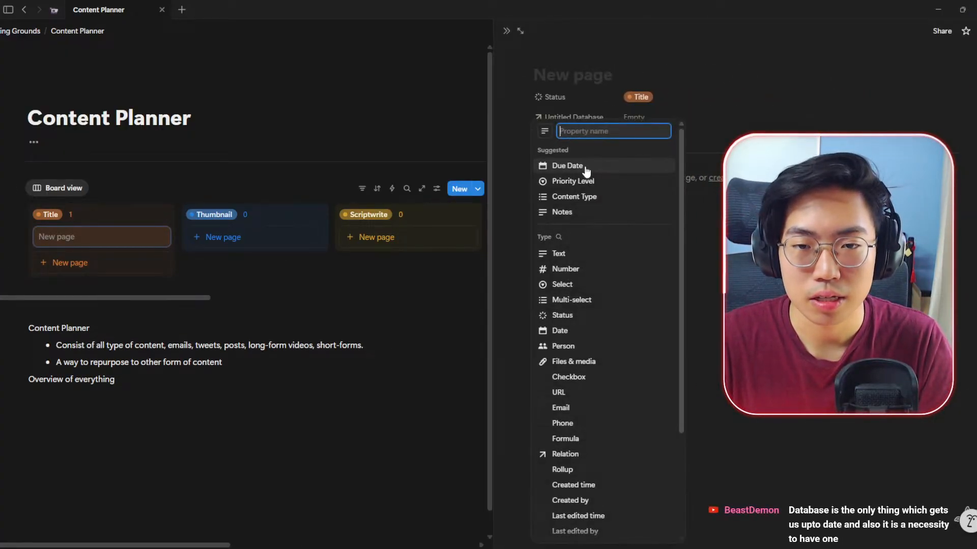
click(557, 122)
click(570, 189)
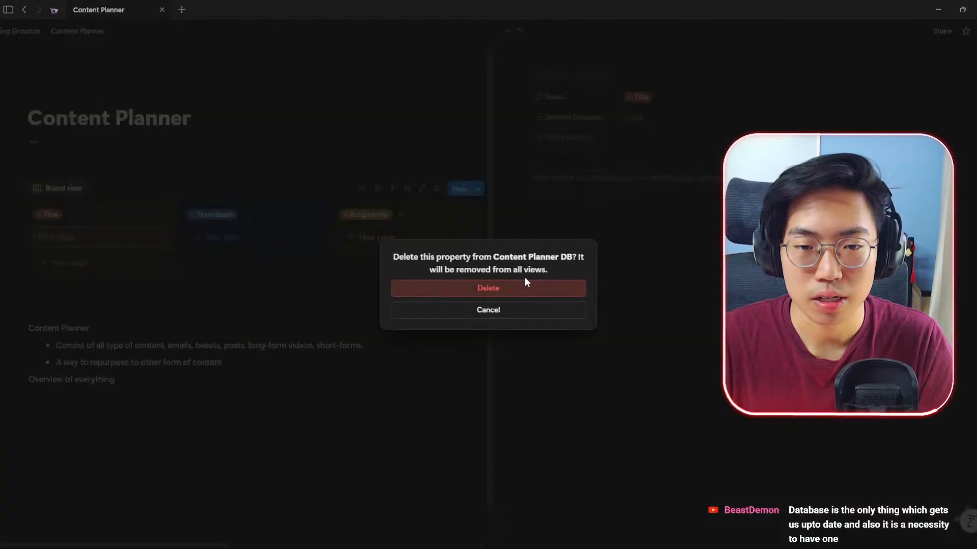
click(516, 289)
Add a Select property named Type to the database.
click(565, 117)
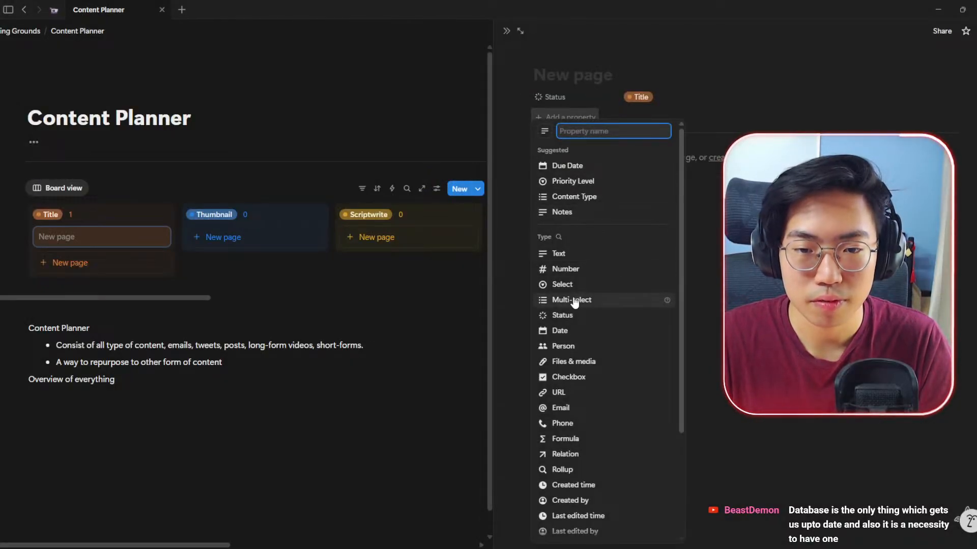
scroll(583, 430, down, 3)
scroll(582, 430, up, 5)
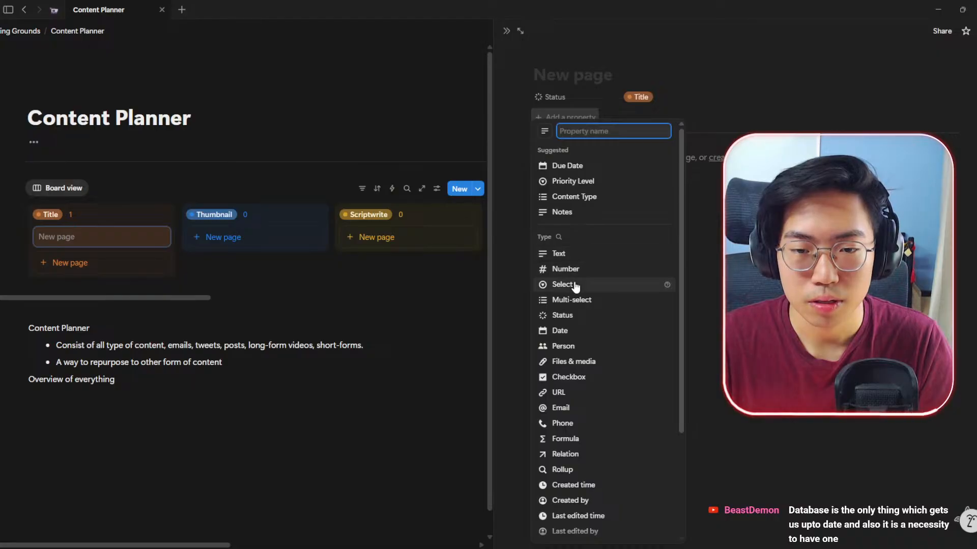
click(564, 285)
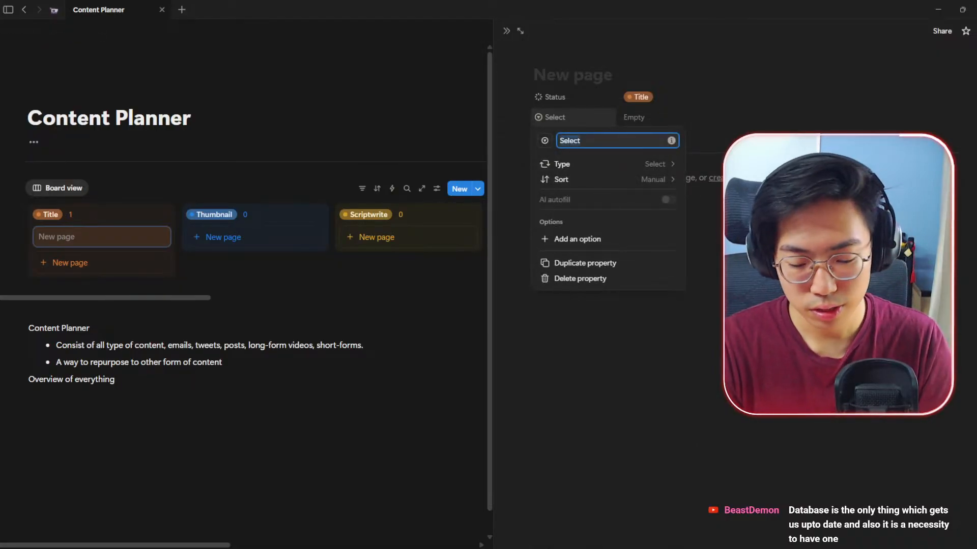
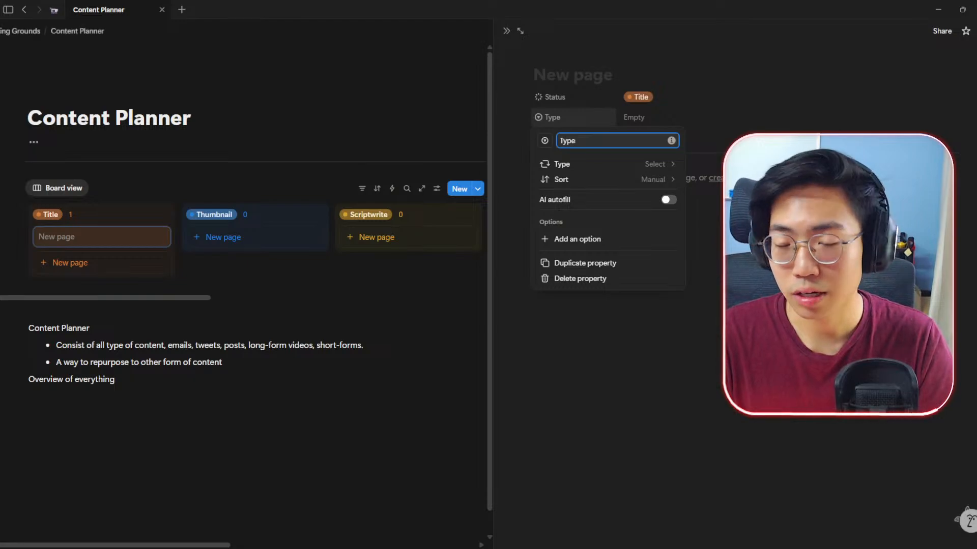
key(Escape)
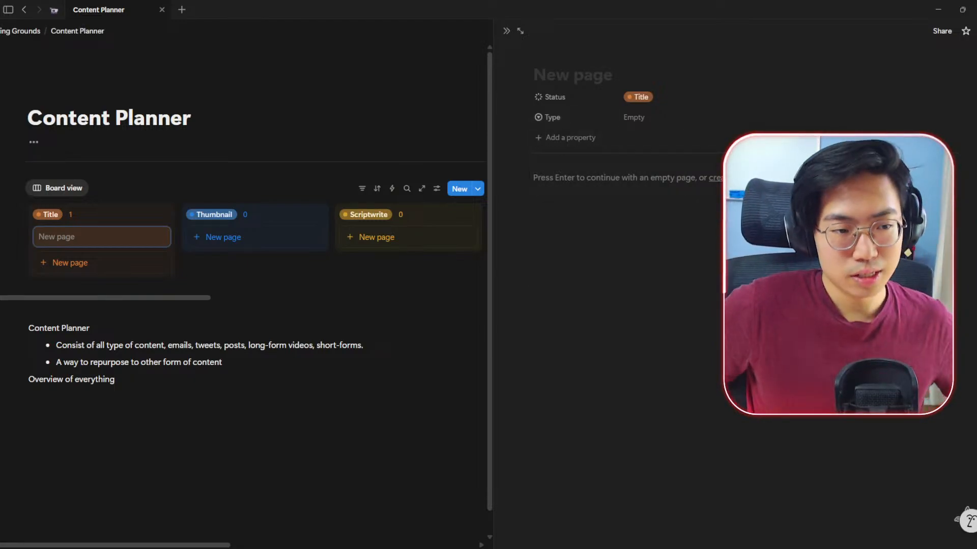
Close the open card and add two to-do items reading "test" below "Overview of everything".
click(155, 434)
key(Return)
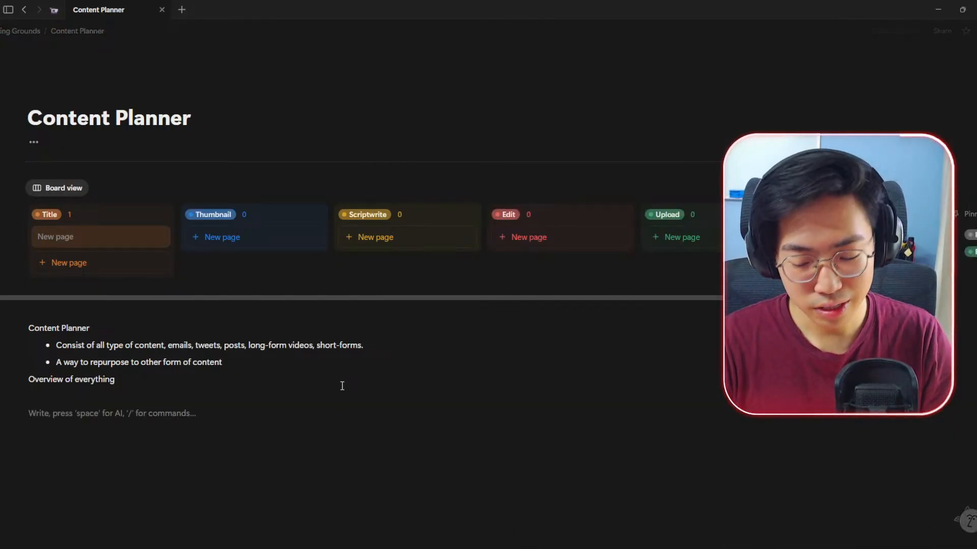
text([)
key(BackSpace)
text([])
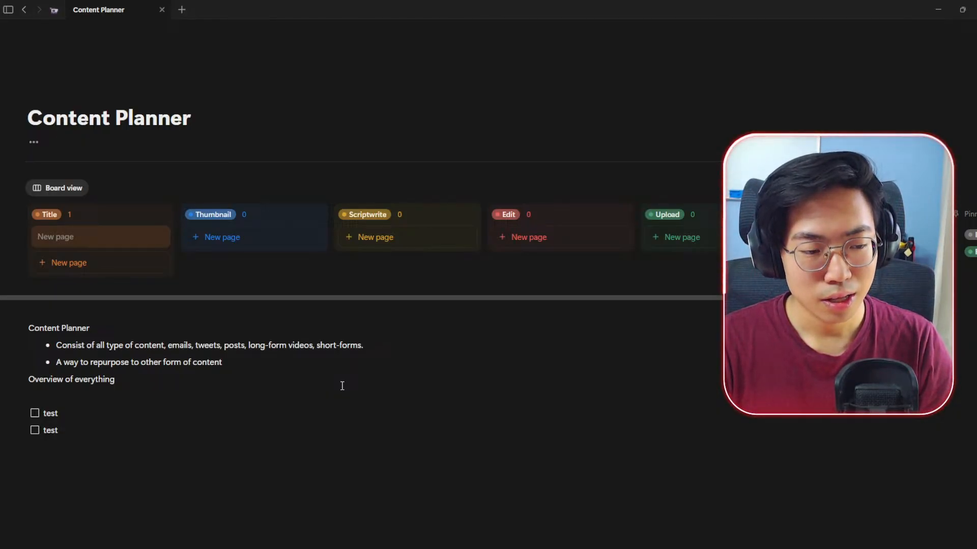
Delete both "test" to-do items and the blank lines beneath "Overview of everything".
key(BackSpace)
key(BackSpace)
key(BackSpace)
key(BackSpace)
key(BackSpace)
key(BackSpace)
key(BackSpace)
key(BackSpace)
key(BackSpace)
key(BackSpace)
key(BackSpace)
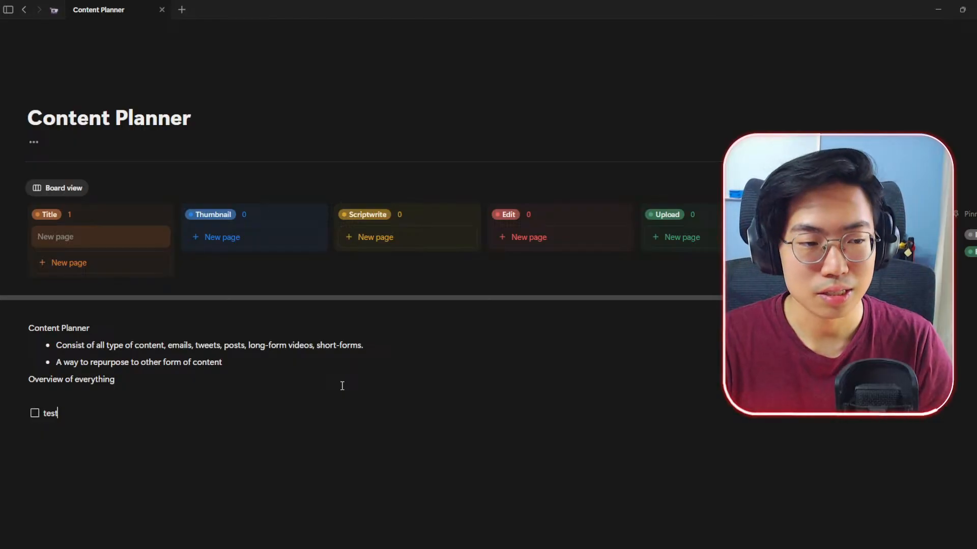
key(BackSpace)
key(BackSpace)
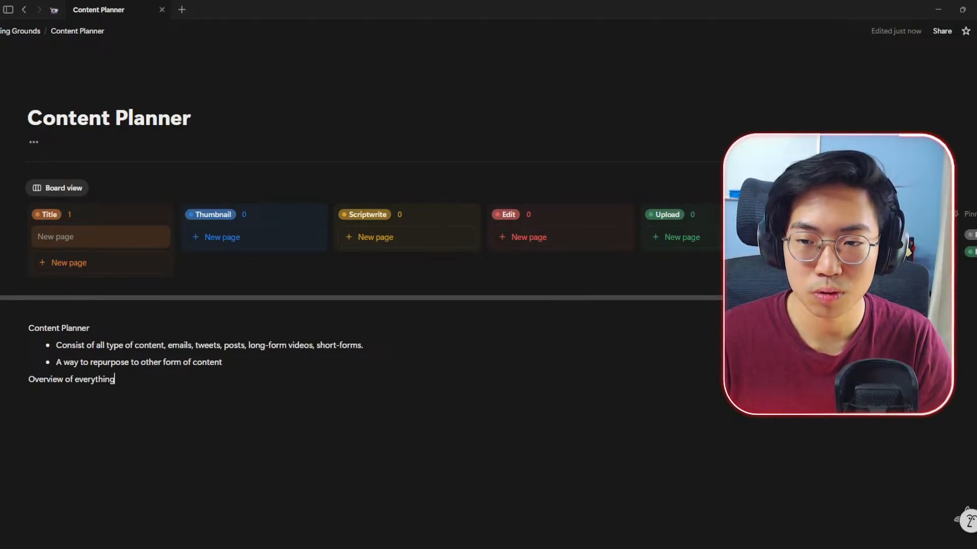
Move the Record column between Edit and Upload on the board.
drag(845, 215, 702, 214)
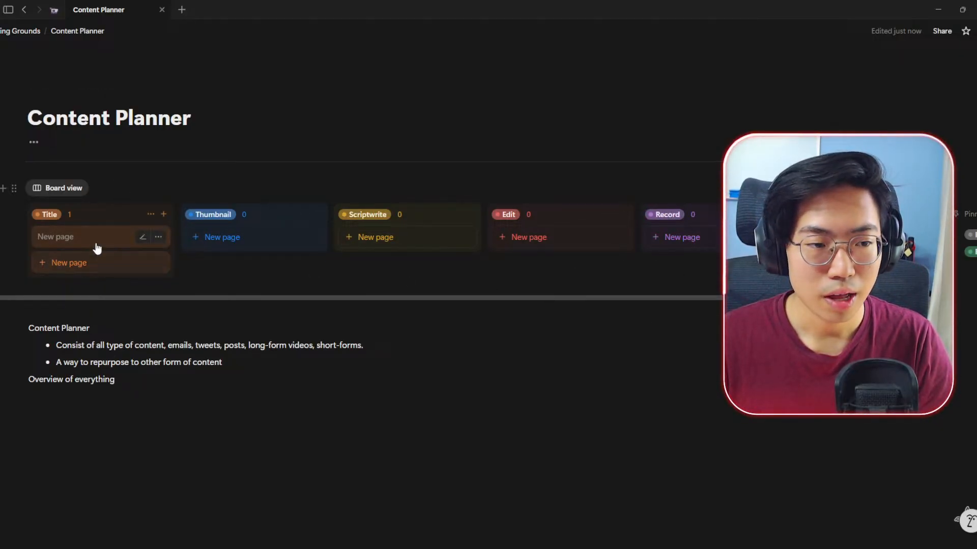
mouse_move(91, 237)
mouse_down()
mouse_move(364, 249)
mouse_move(96, 244)
mouse_move(259, 242)
mouse_move(106, 234)
mouse_up()
click(122, 425)
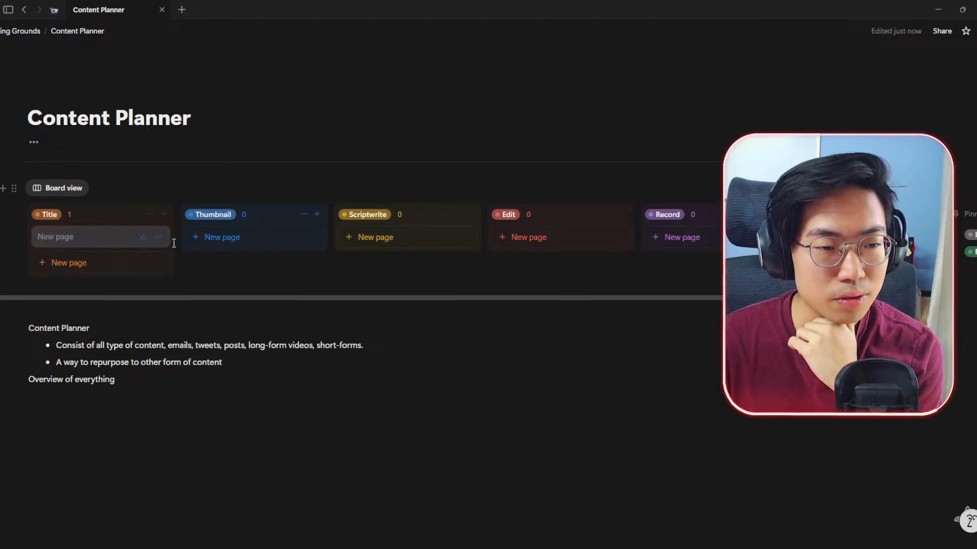
Open the untitled card in the Title column and create an Email Newsletter option for its Type property.
click(158, 238)
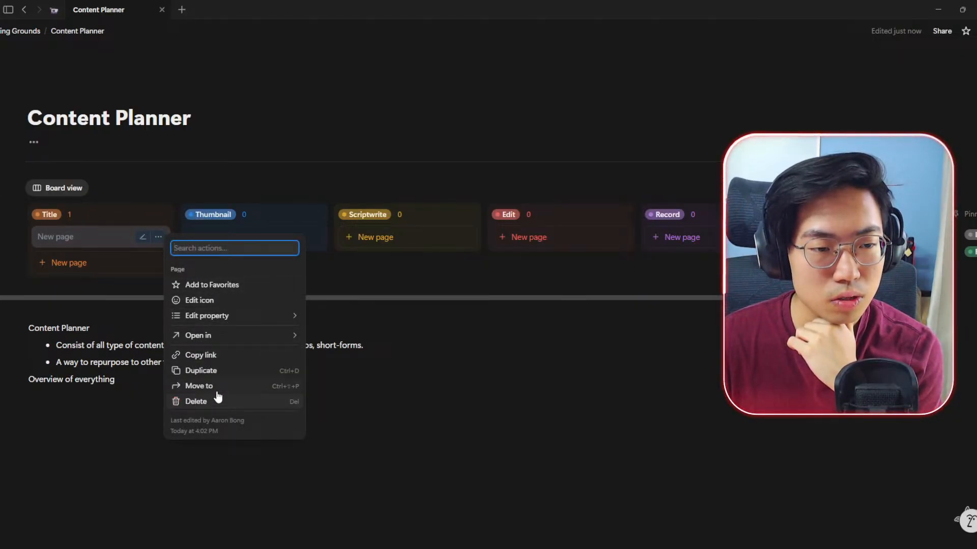
click(93, 238)
click(92, 238)
click(645, 118)
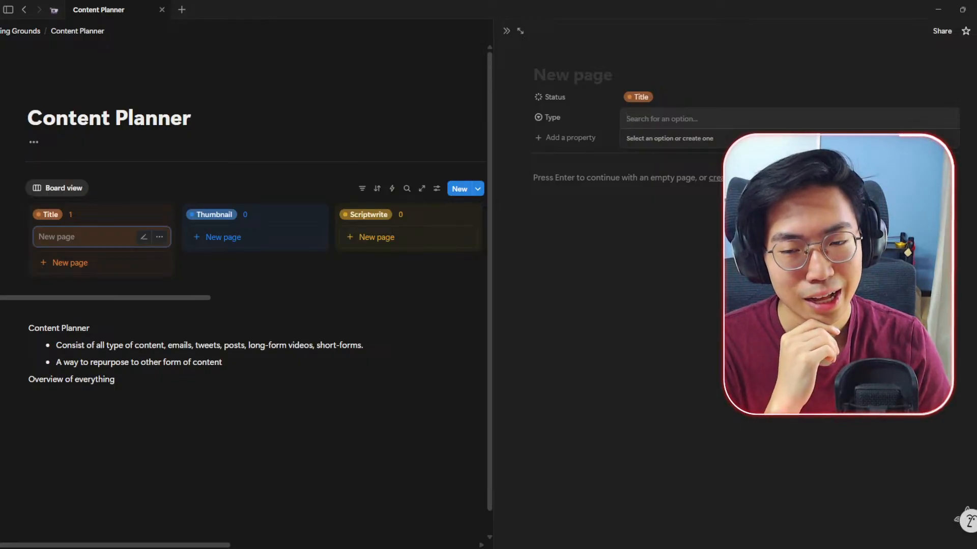
text(Email)
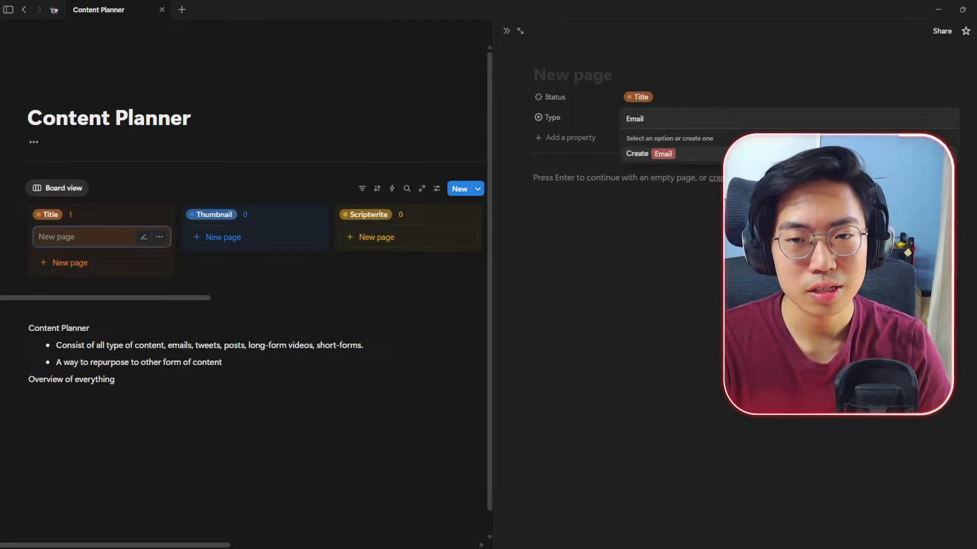
text( Newsletter)
key(Return)
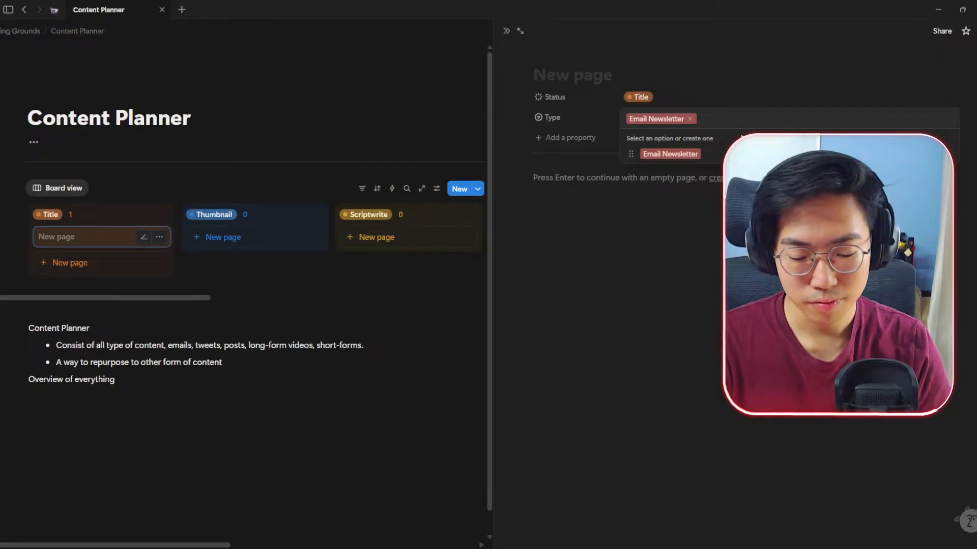
Create two more Type options on the card, Long-Form and Shorts.
text(Long)
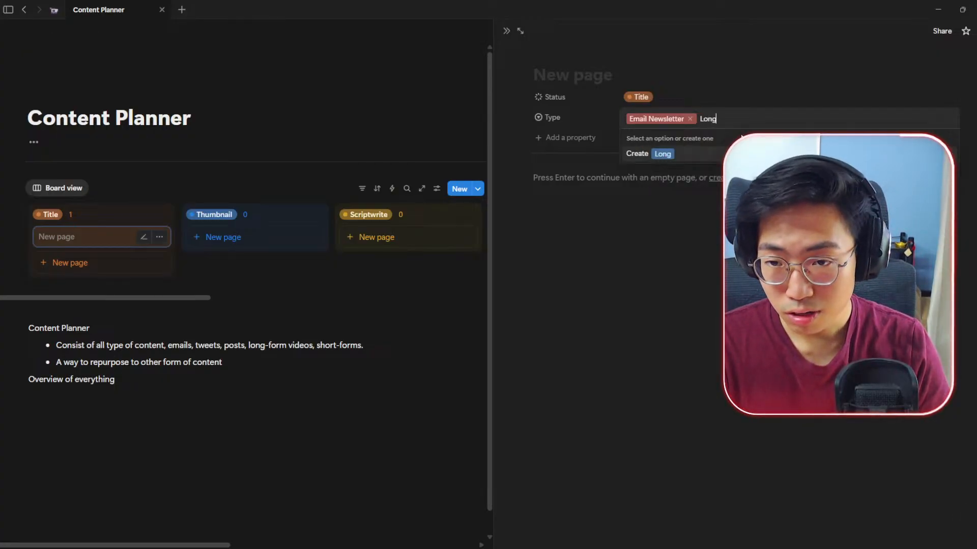
text(-F)
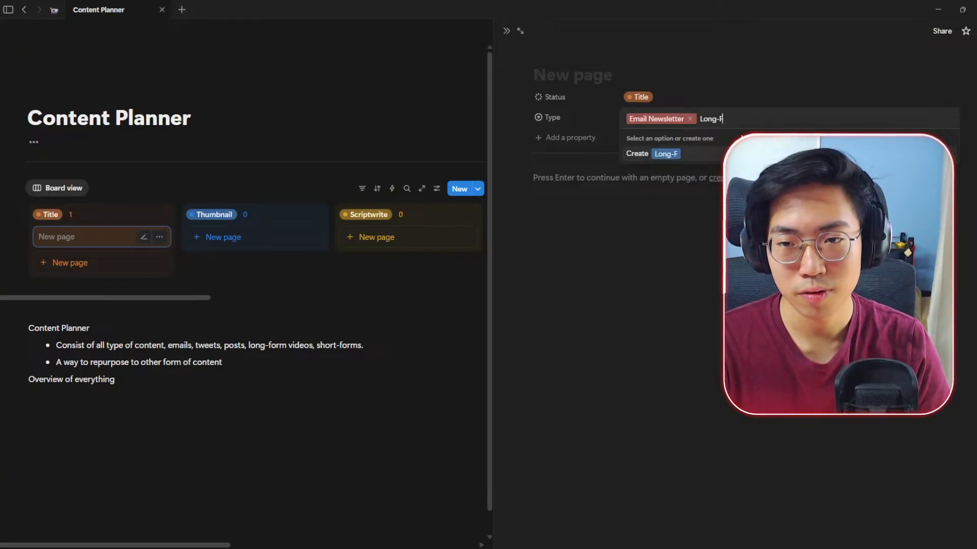
text(orm)
key(Return)
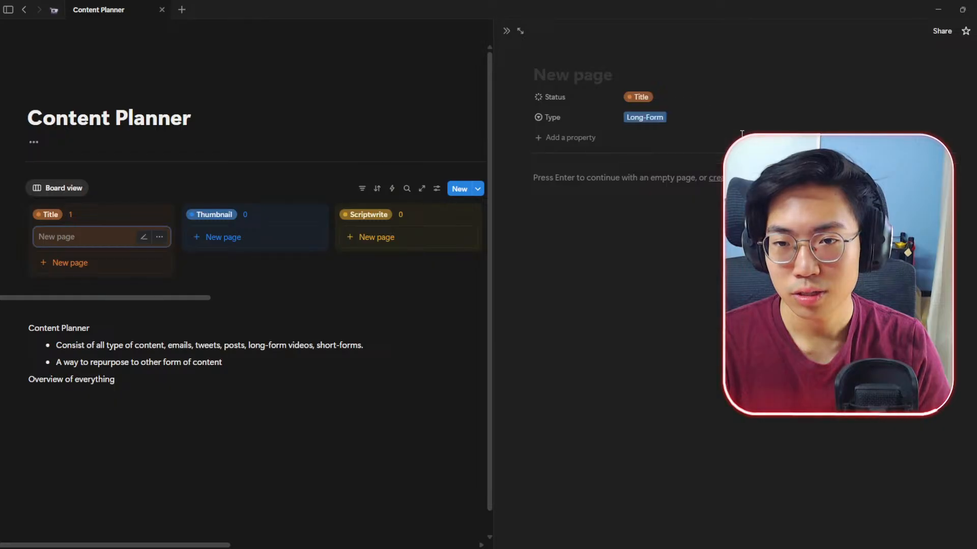
click(647, 119)
text(Short-)
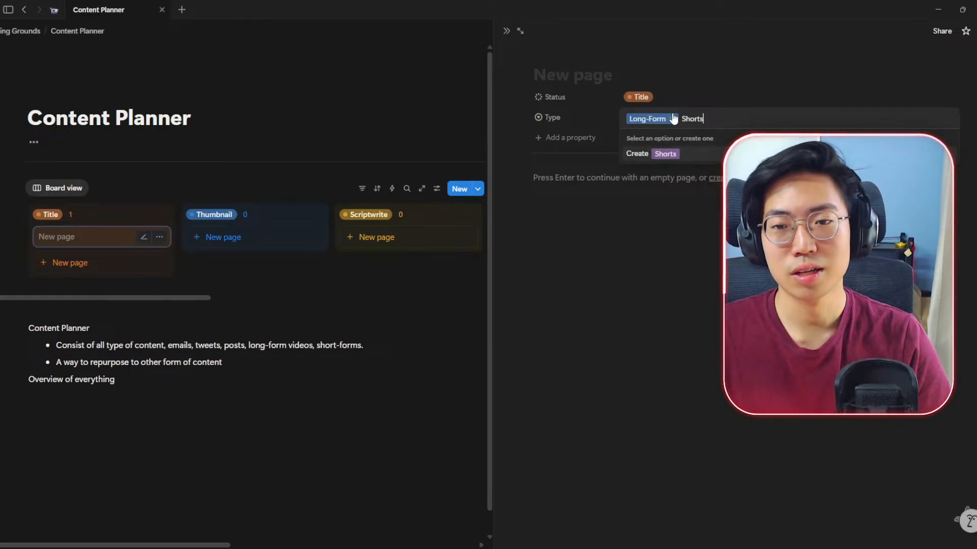
key(Return)
Rename the Long-Form option of the Type property to Longs.
click(670, 119)
click(949, 169)
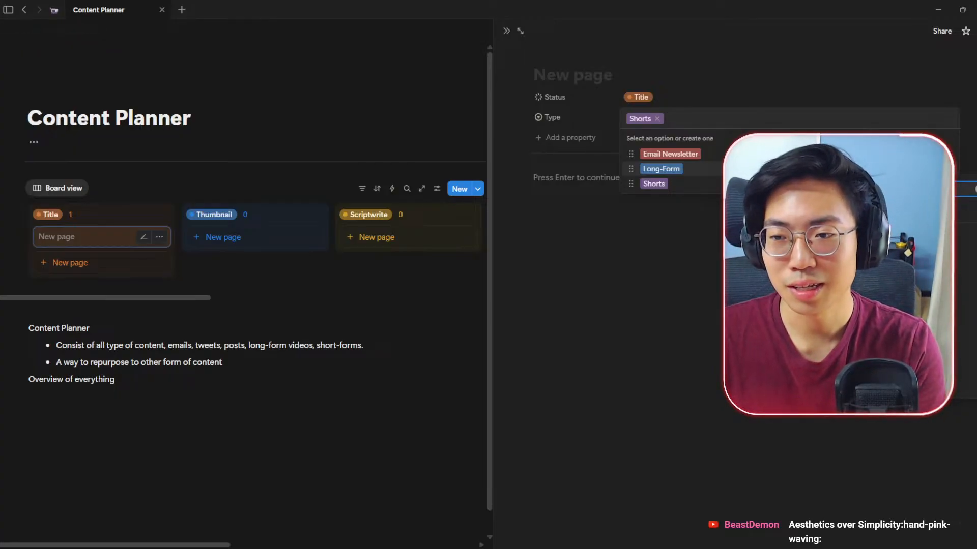
key(Return)
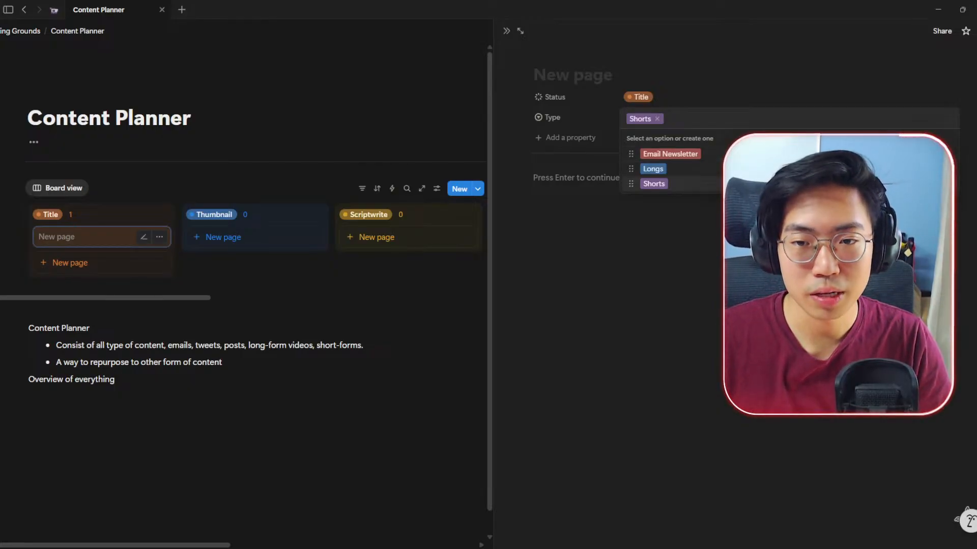
text(Tweets)
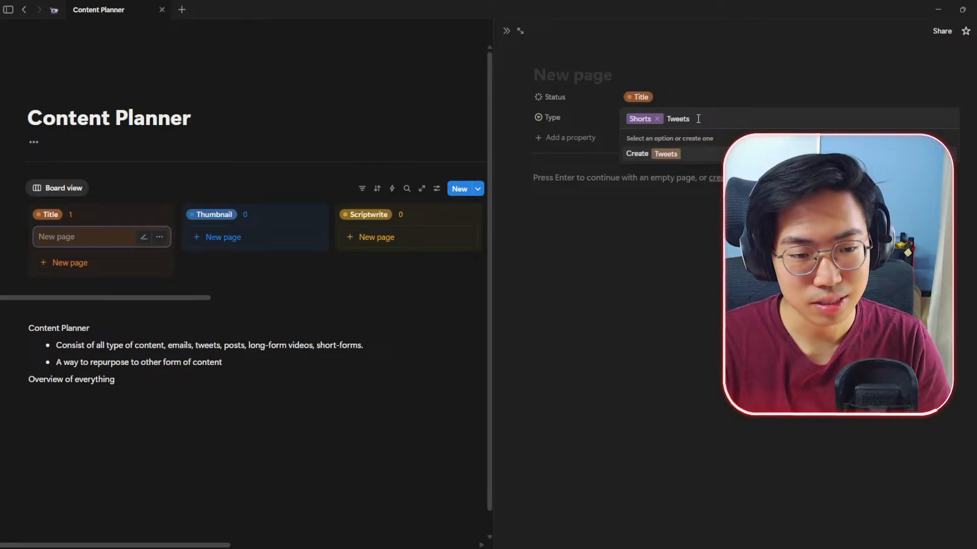
key(ctrl+BackSpace)
text(Posts)
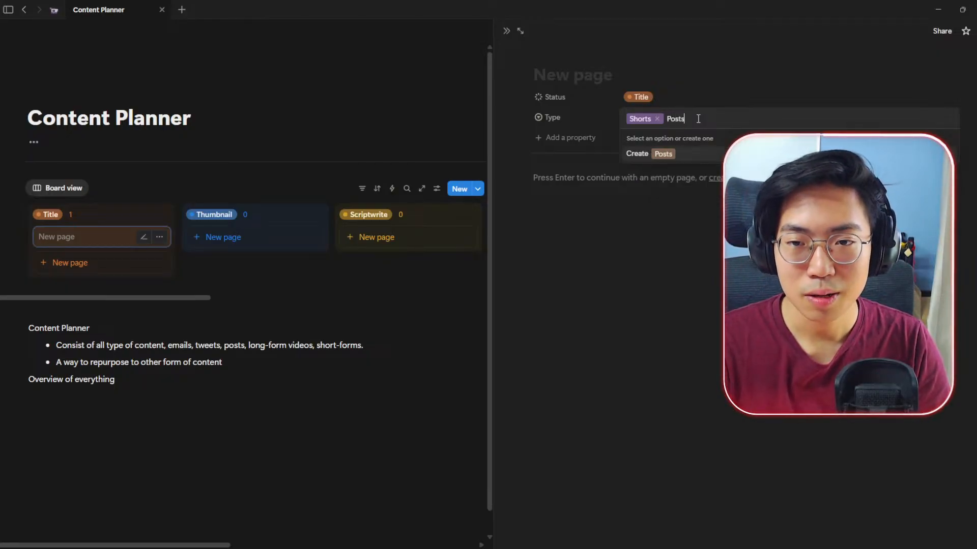
key(ctrl+BackSpace)
text(IG)
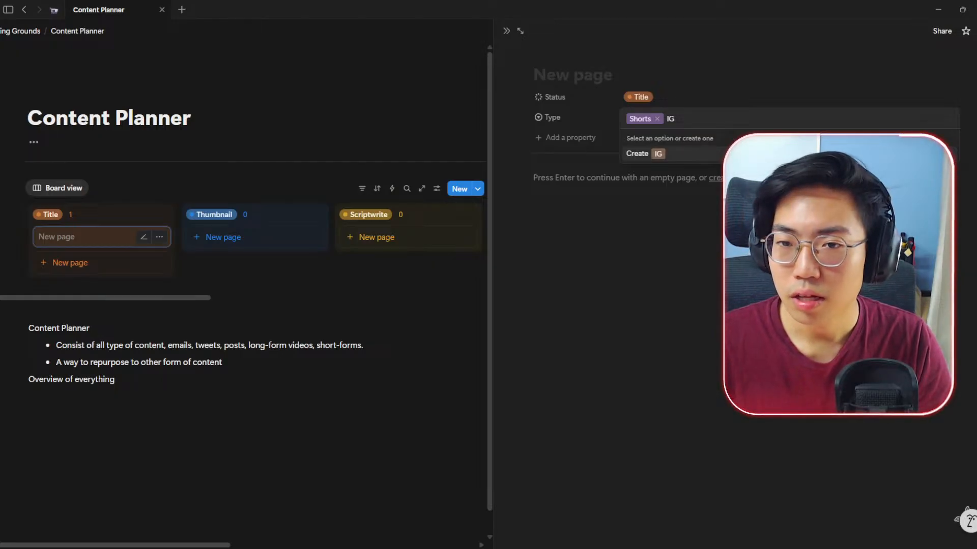
key(BackSpace)
key(BackSpace)
Create a Type option named Carousel and assign it to the card.
text(Carousel)
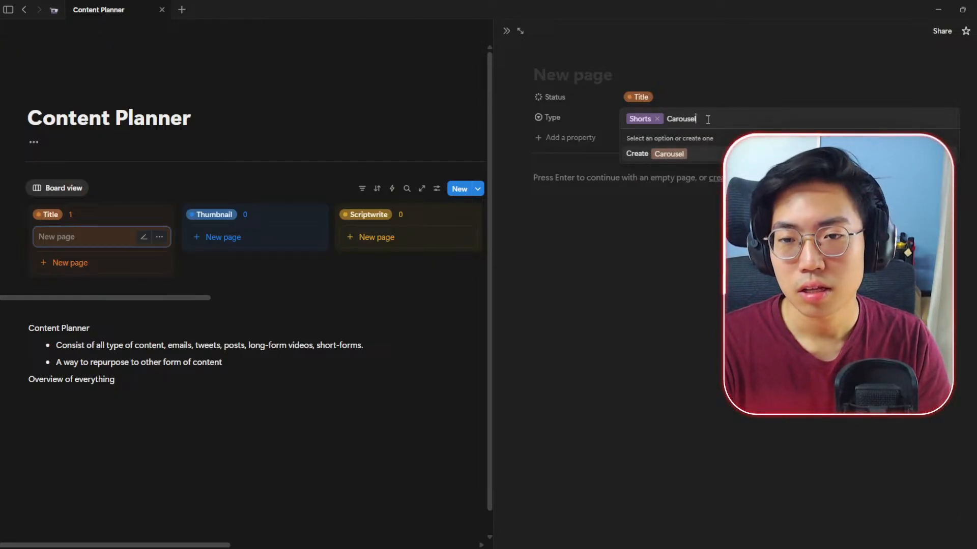
text(/Post)
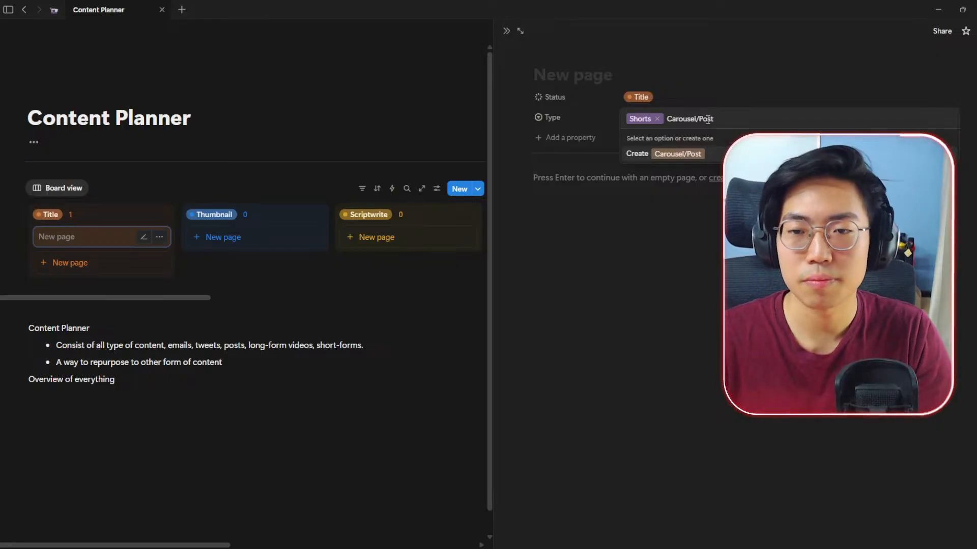
key(BackSpace)
key(BackSpace)
key(BackSpace)
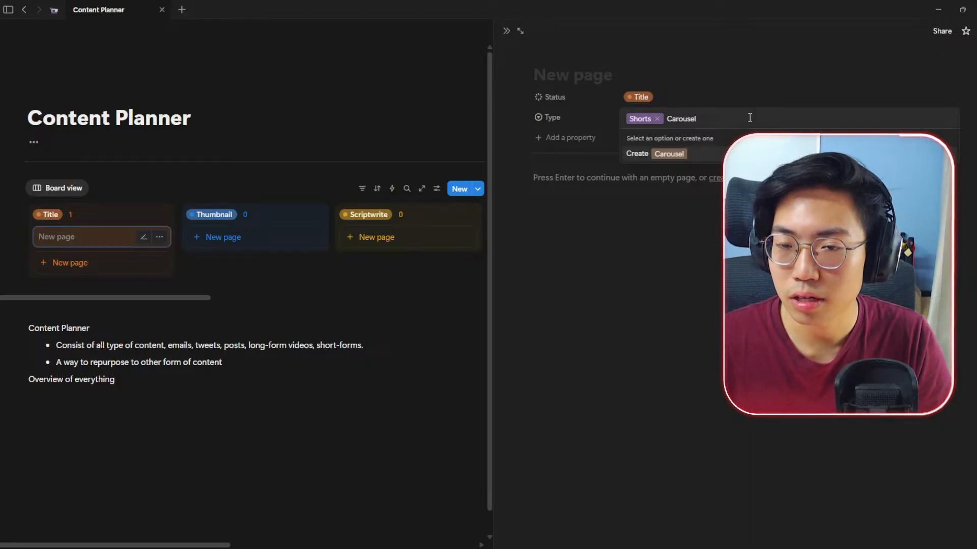
click(716, 153)
Create a Type option named Post and assign it to the card.
click(707, 117)
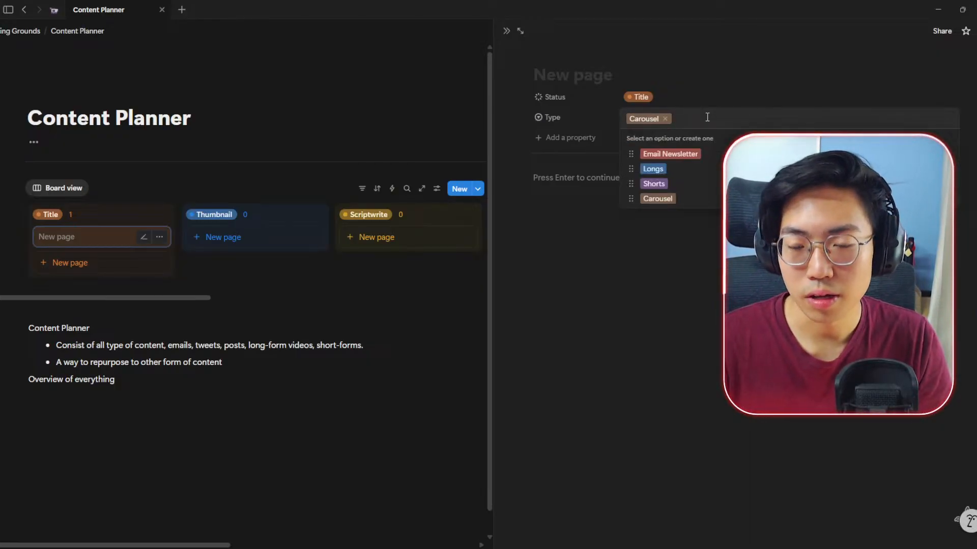
text(Post)
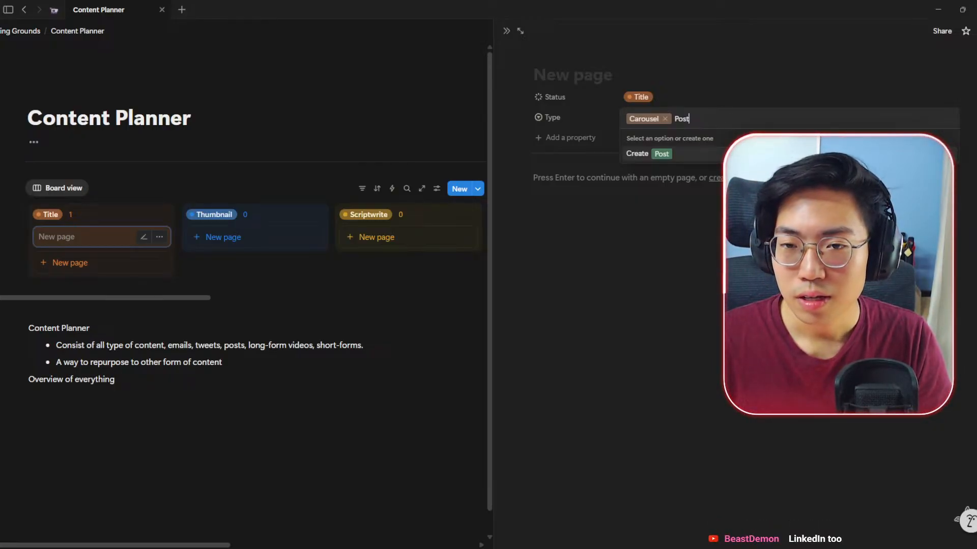
key(Return)
click(694, 97)
key(Escape)
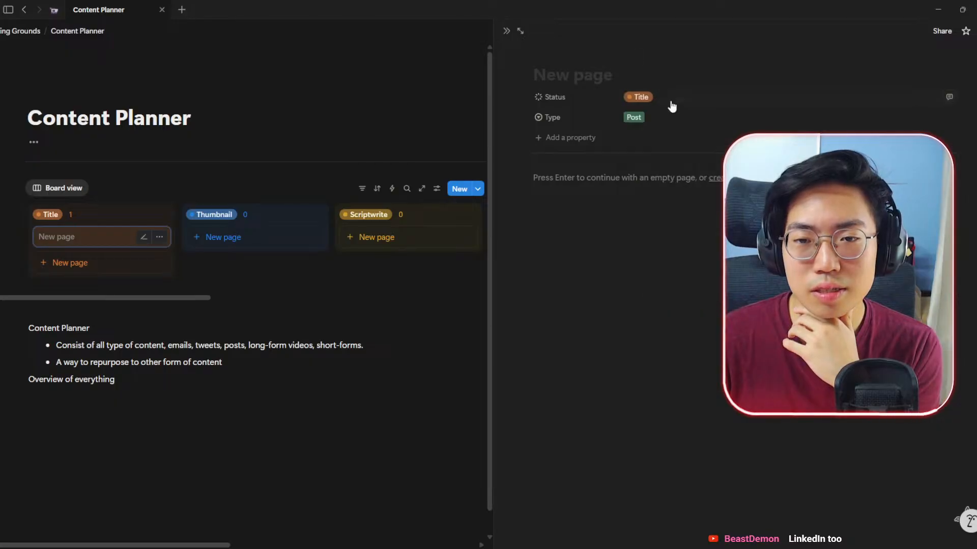
Add a nested bullet reading "Tweets Checkbox" under "A way to repurpose to other form of content".
click(672, 116)
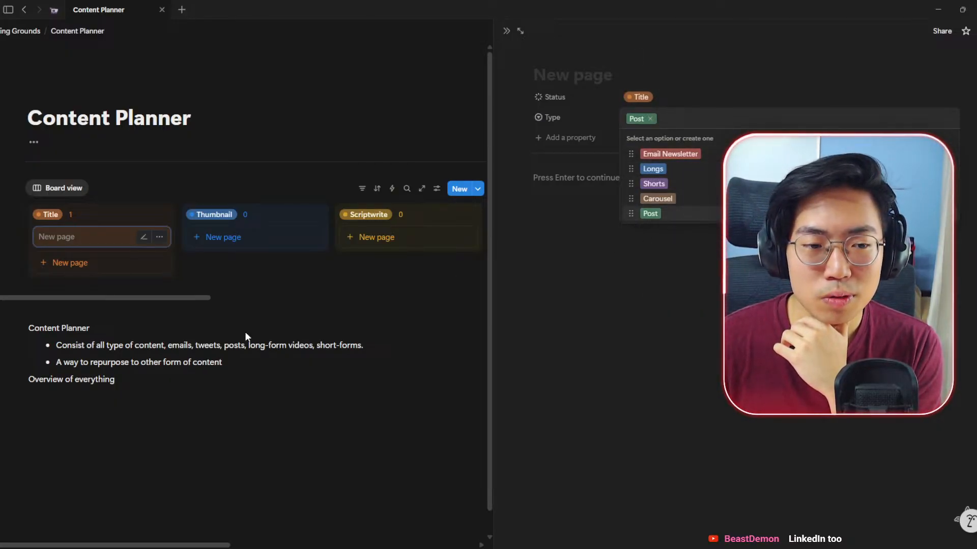
click(223, 345)
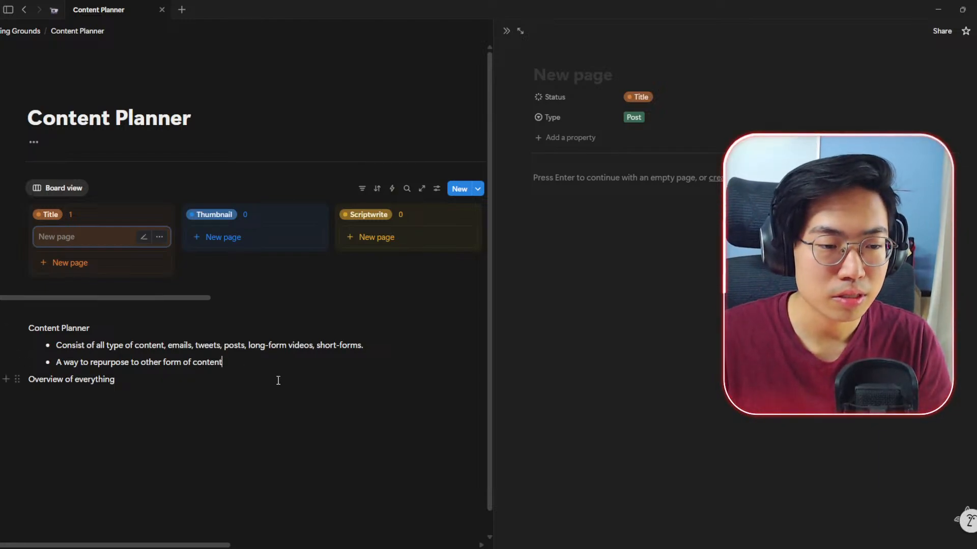
key(Return)
key(Tab)
text(Tw)
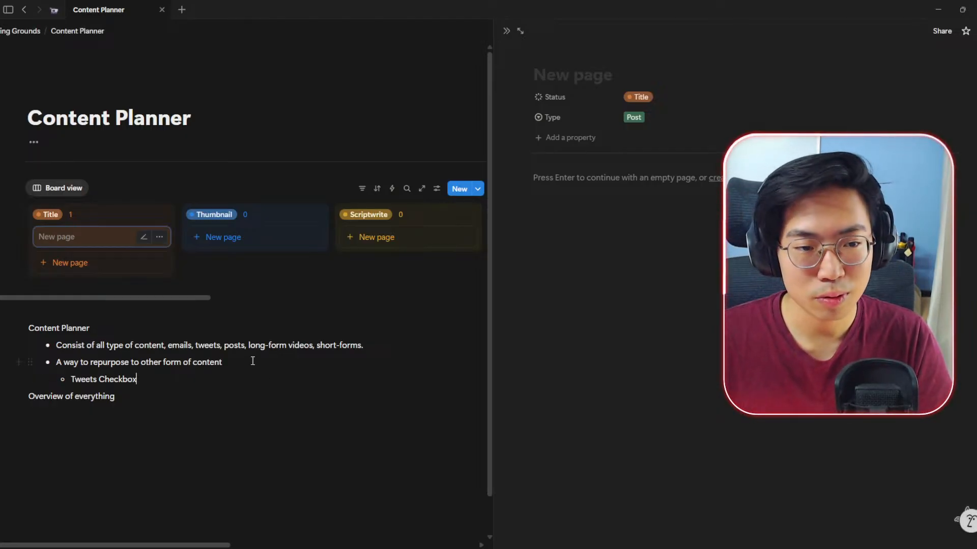
Rename the board view to Videos, give it the video camera icon, and close the open card.
click(506, 32)
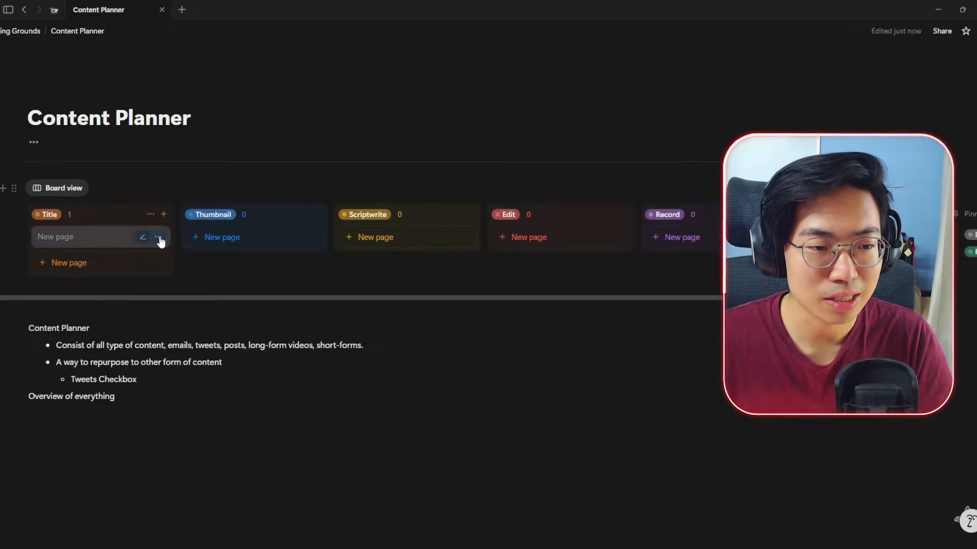
click(98, 248)
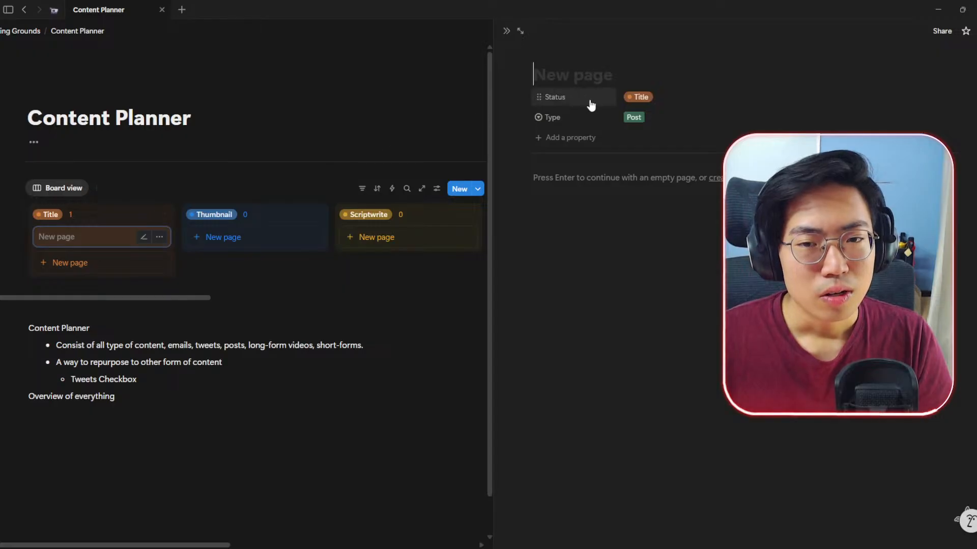
click(58, 190)
click(74, 210)
triple_click(518, 234)
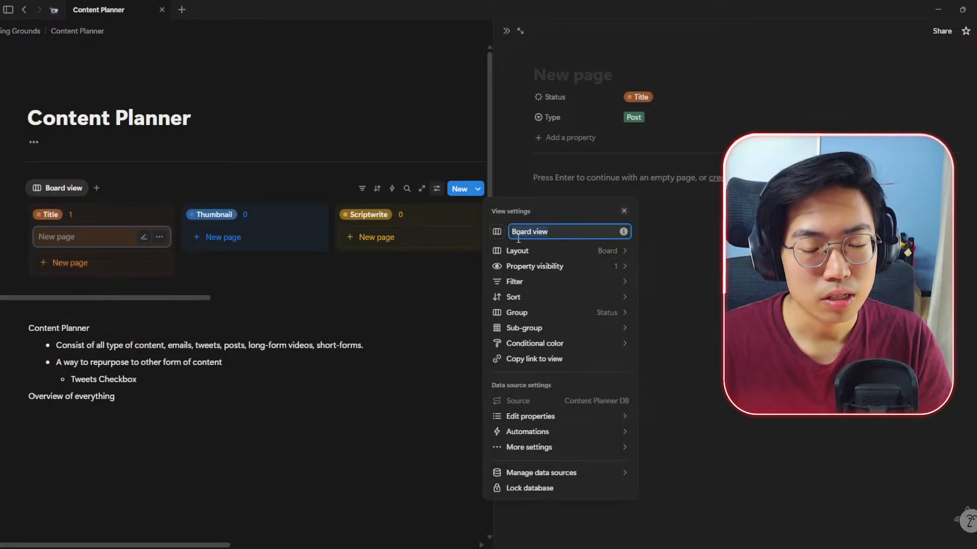
text(Videos)
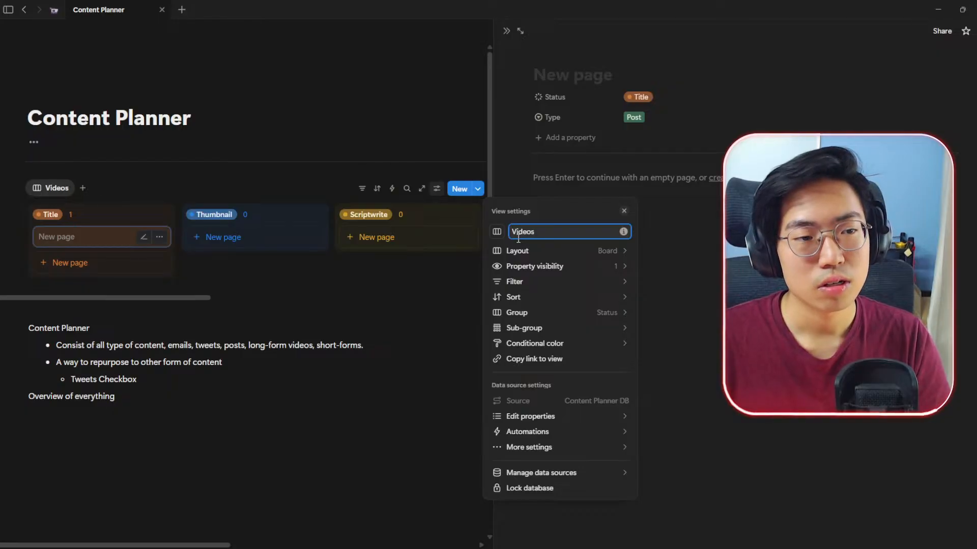
click(497, 231)
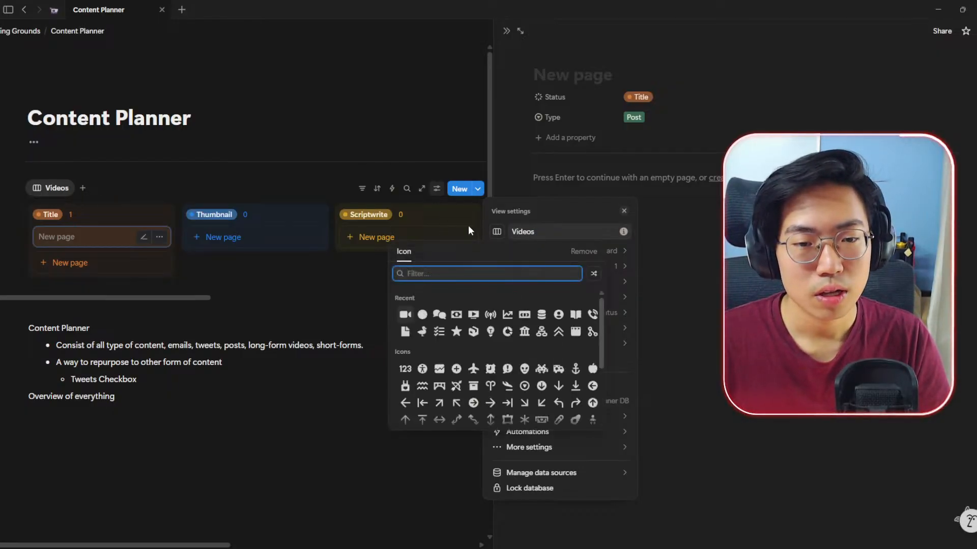
click(403, 320)
key(Escape)
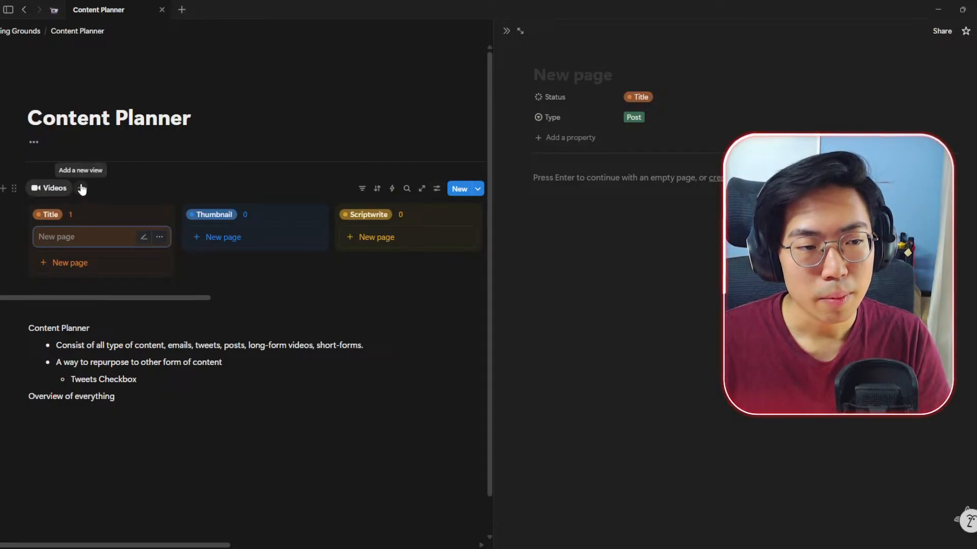
click(506, 32)
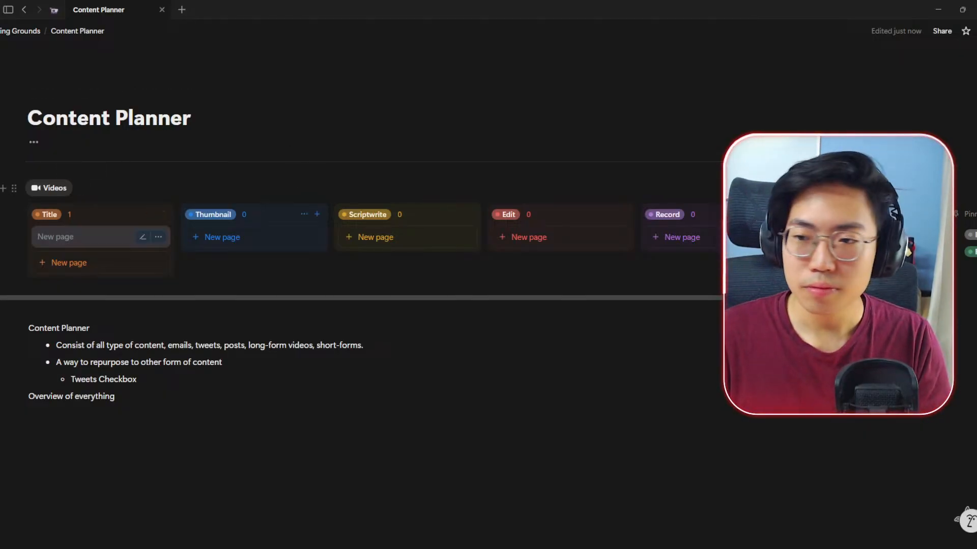
click(235, 347)
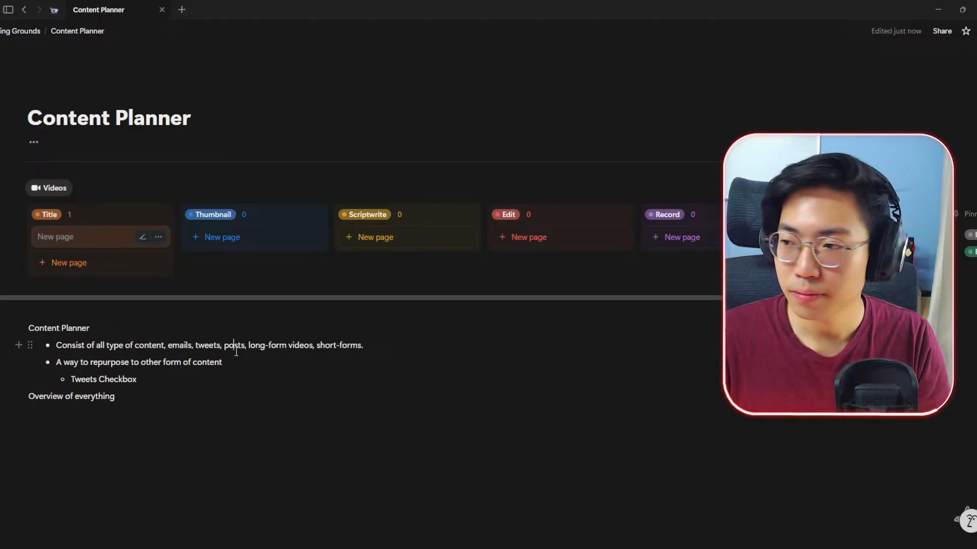
click(253, 367)
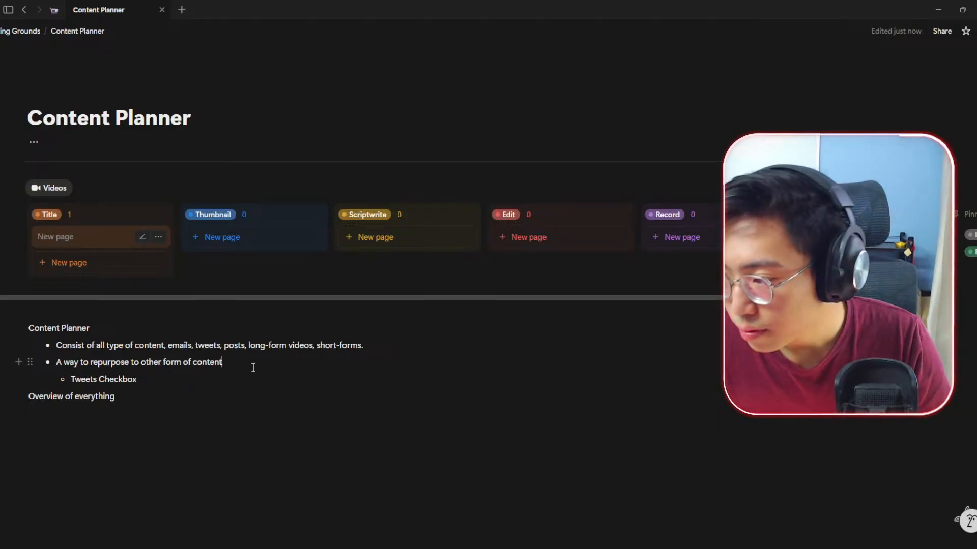
click(193, 117)
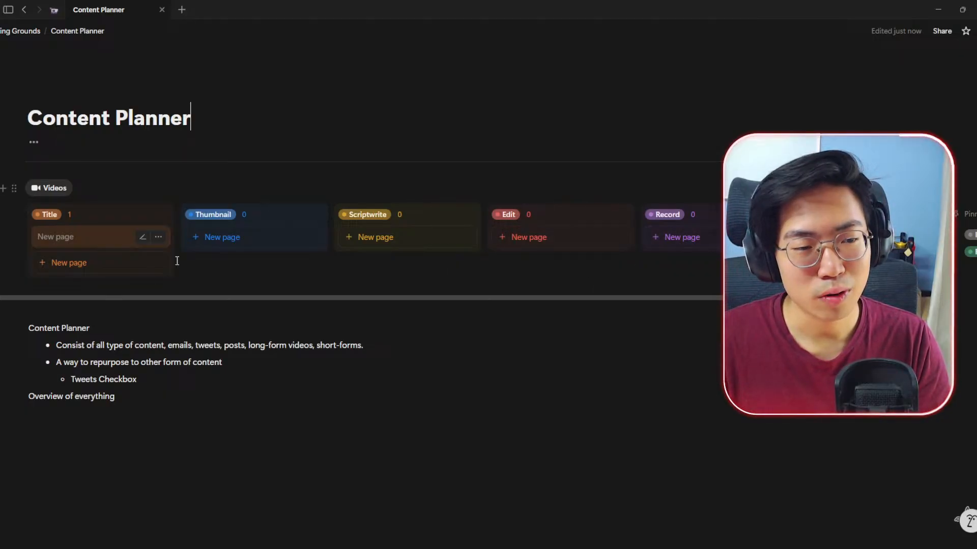
Reopen the untitled card in the Title column and set its Type to Email Newsletter.
click(143, 238)
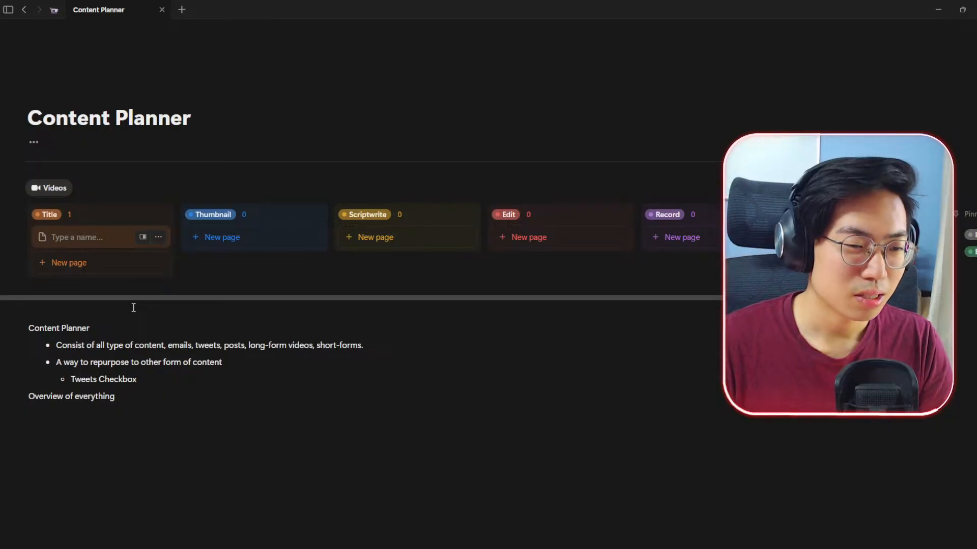
click(143, 237)
click(702, 122)
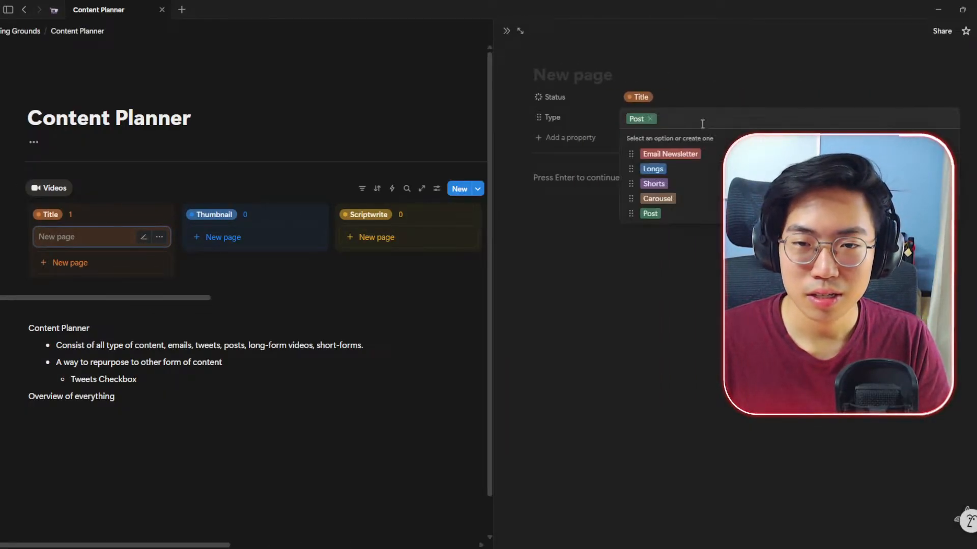
click(692, 154)
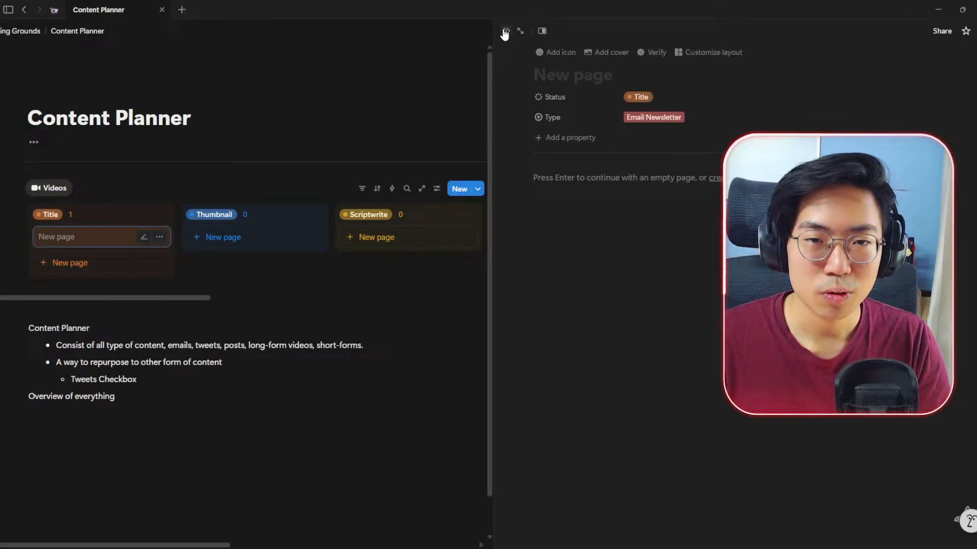
Close the open card and add a calendar view named Content Calendar to the database.
click(505, 32)
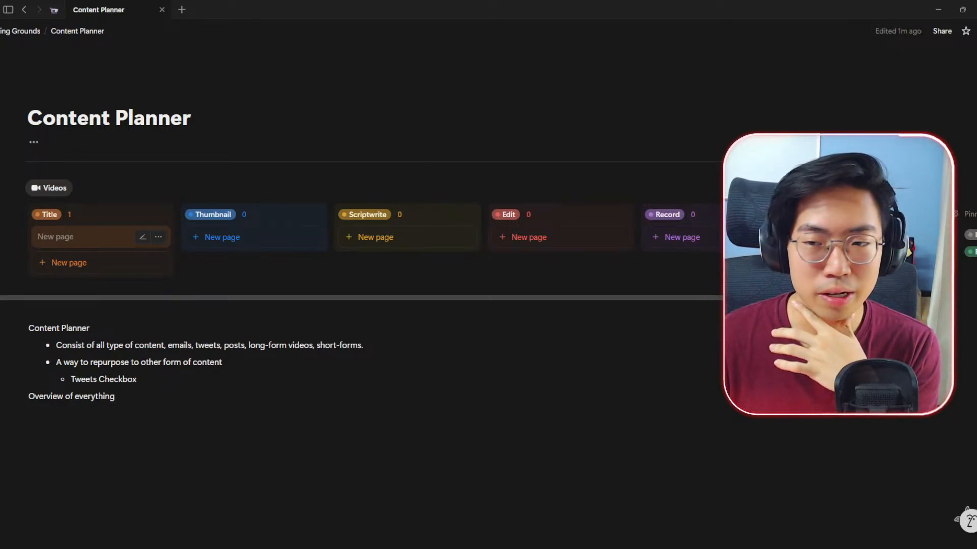
click(924, 188)
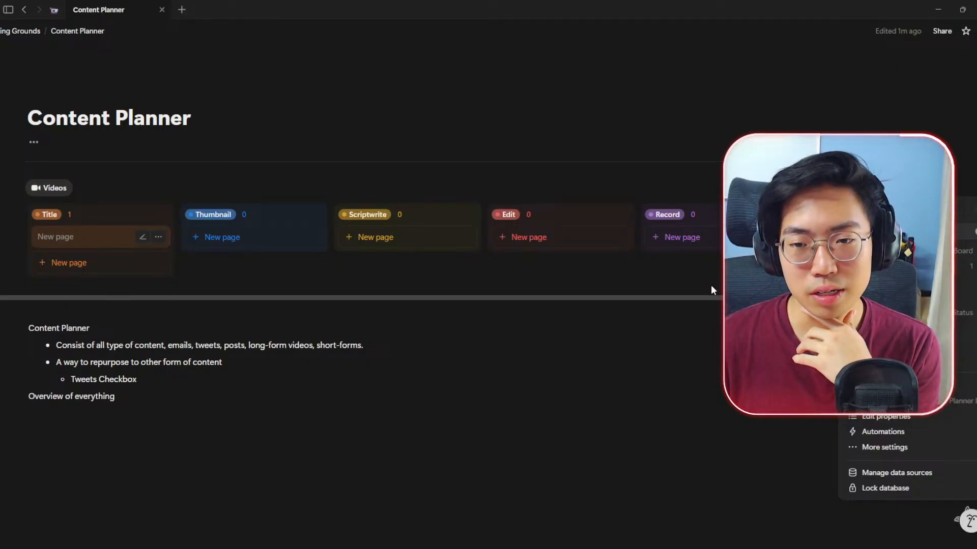
click(684, 297)
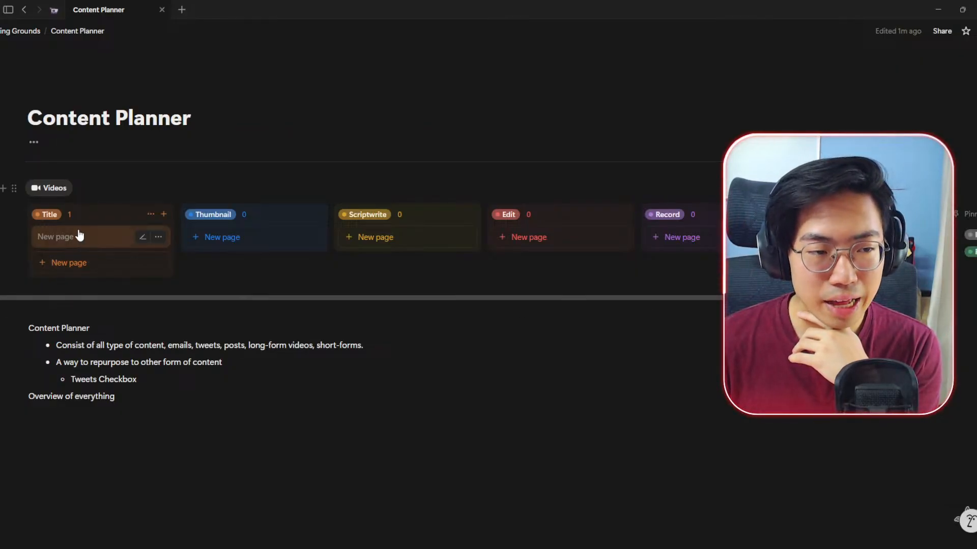
click(46, 189)
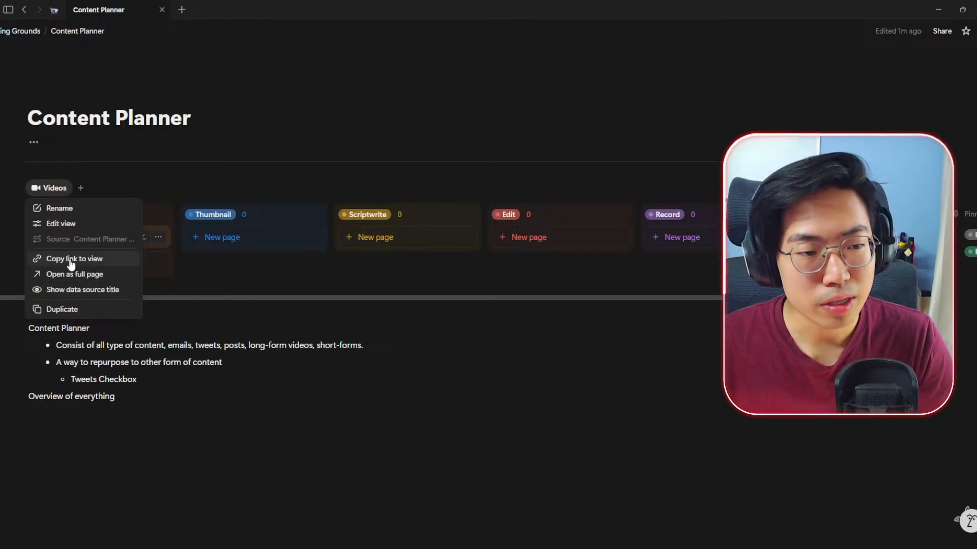
click(80, 189)
click(230, 264)
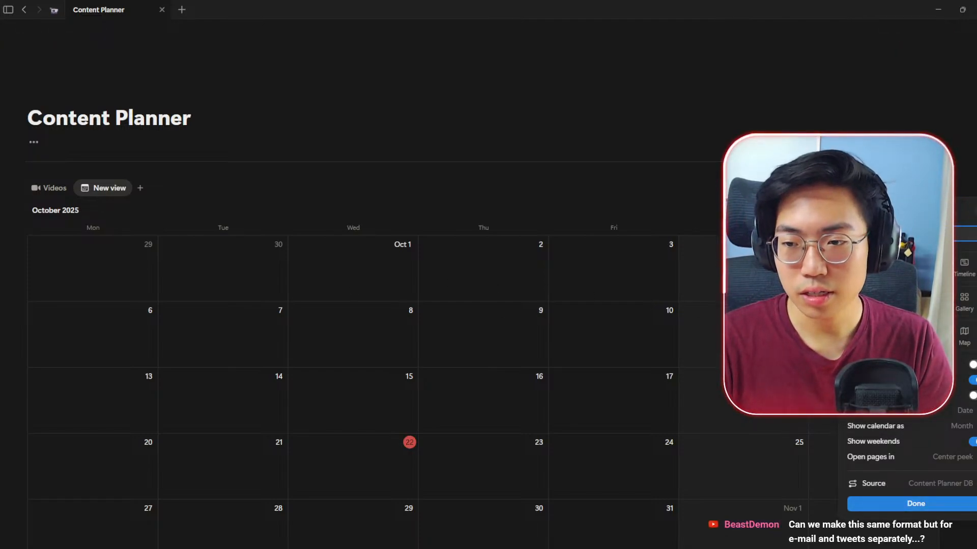
click(867, 503)
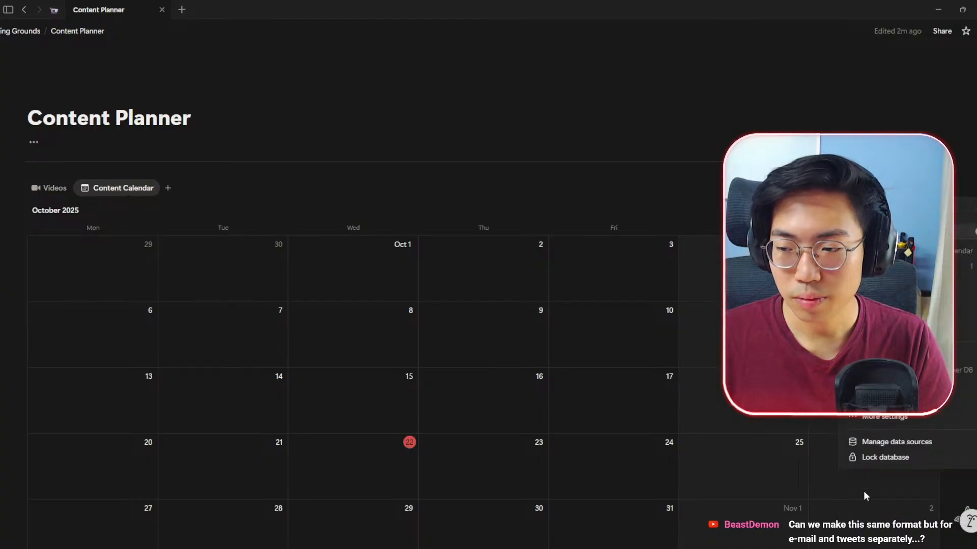
Add another untitled card to the Title column in the Videos view and show the Type property on the cards.
click(48, 188)
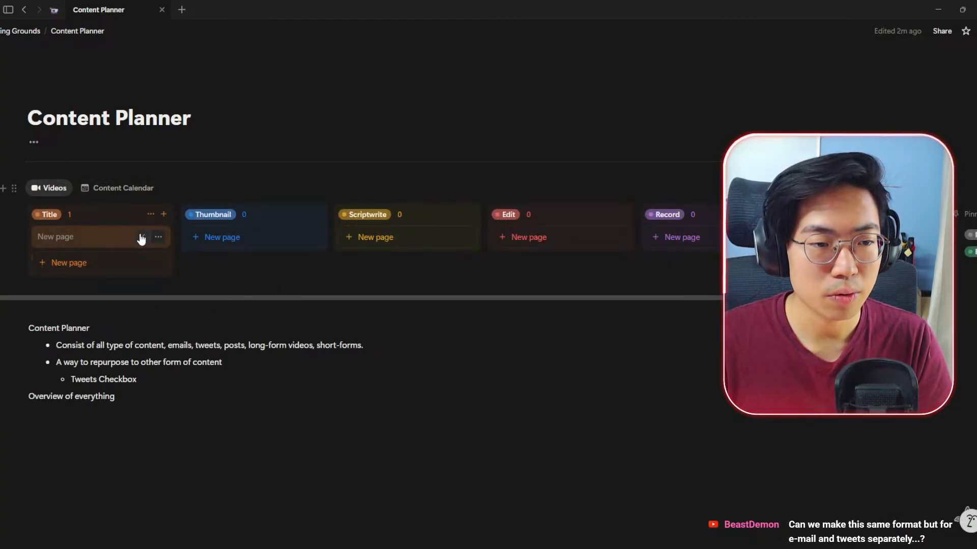
click(149, 264)
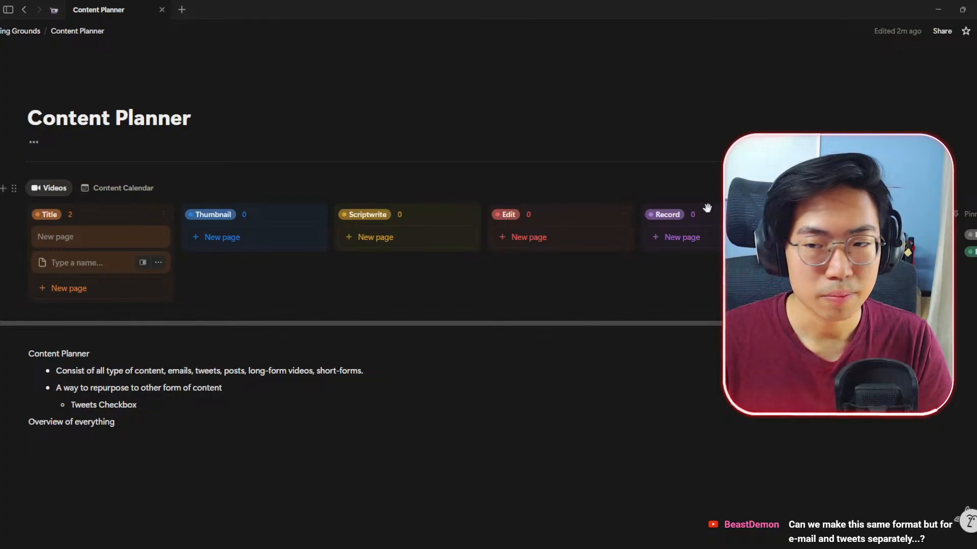
click(913, 187)
click(900, 282)
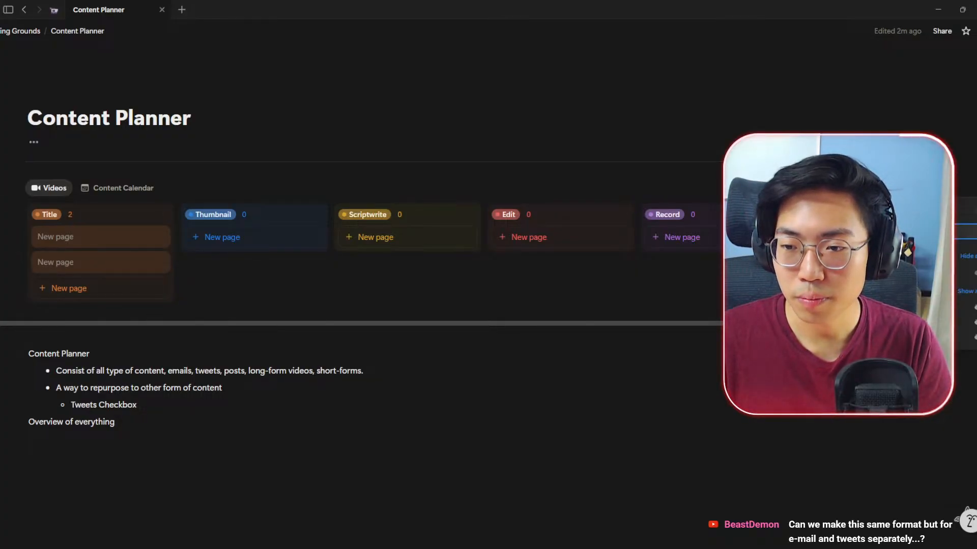
click(968, 317)
click(974, 290)
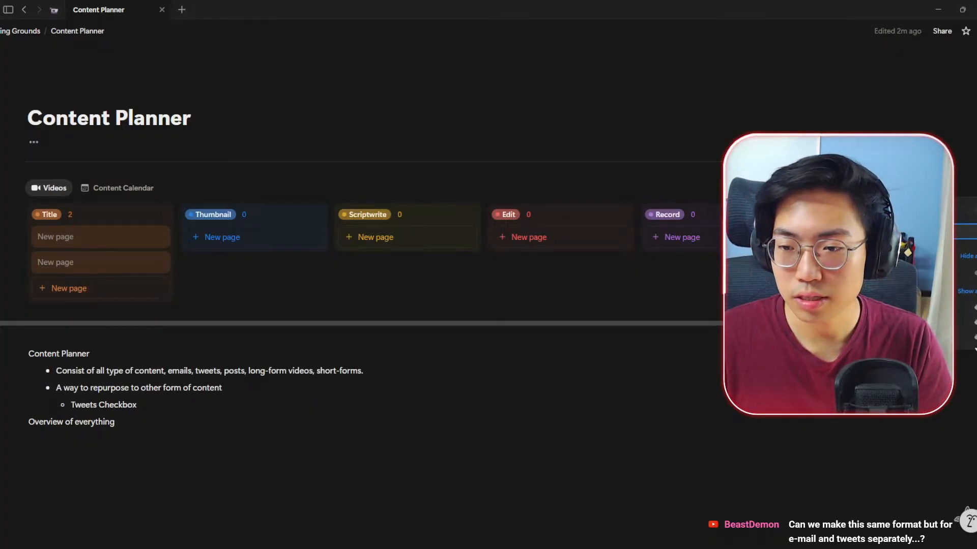
click(974, 337)
click(190, 334)
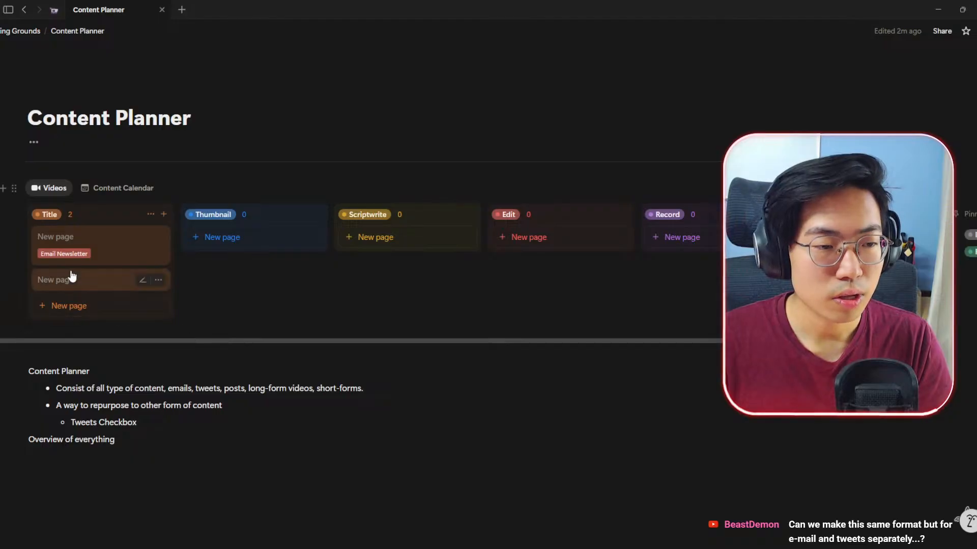
Open the second untitled card in the Title column and set its Type to Longs.
click(104, 283)
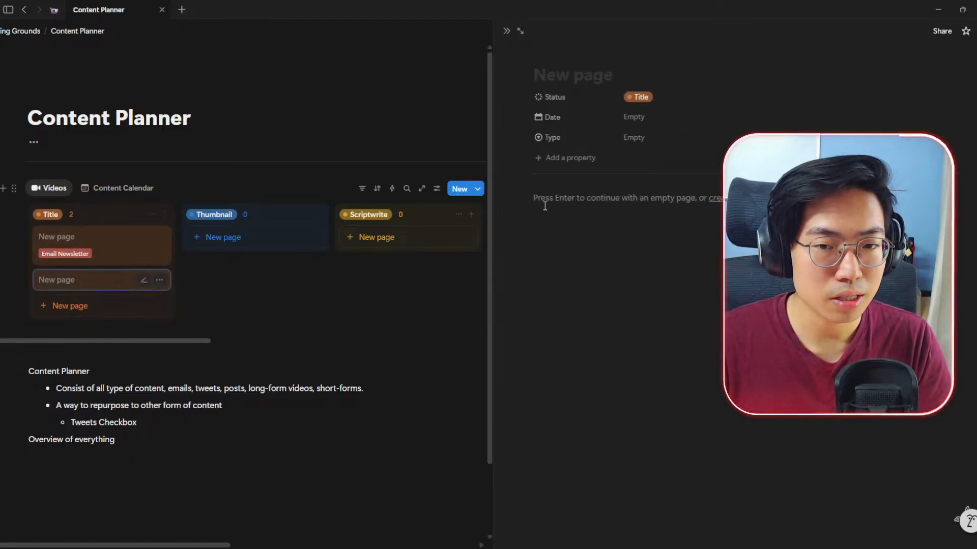
click(658, 141)
click(660, 188)
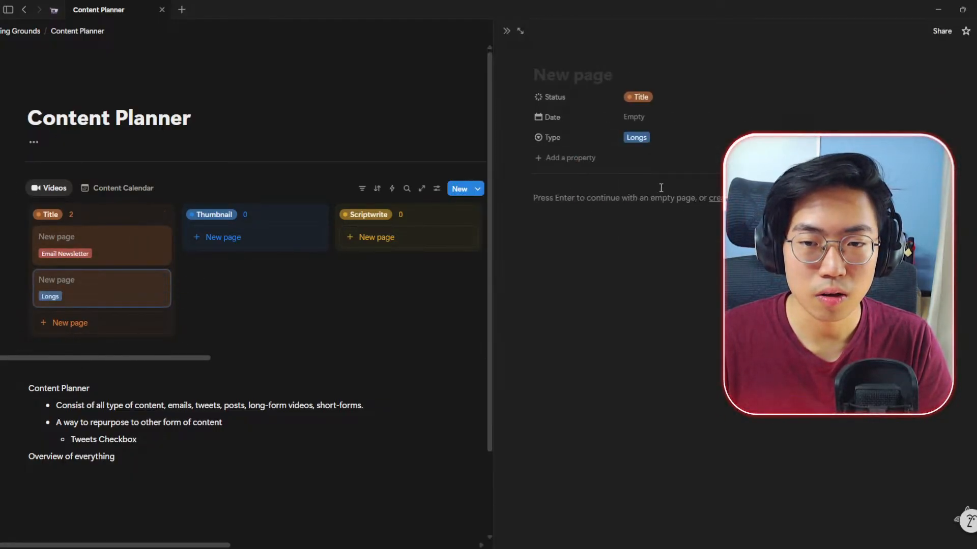
Add a third untitled card to the Title column, set its Type to Shorts, and close it.
click(97, 322)
click(145, 325)
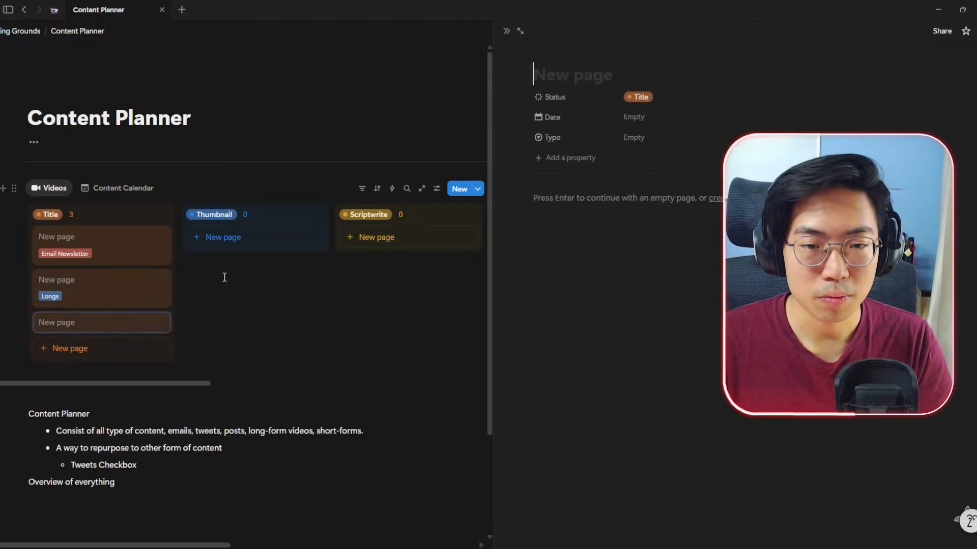
click(650, 139)
click(654, 203)
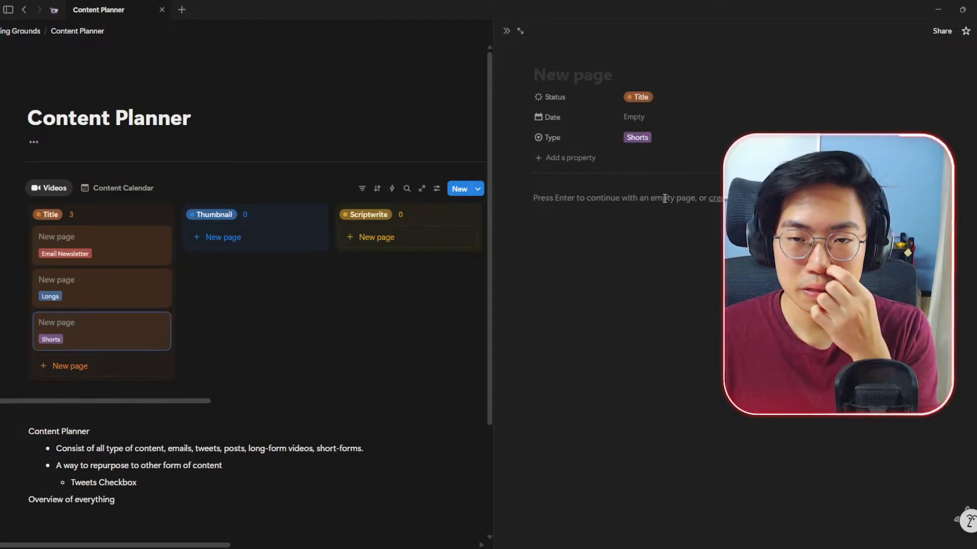
click(506, 31)
Examine the Content Calendar's month layout and undated pages, comparing it with the Videos board.
click(118, 189)
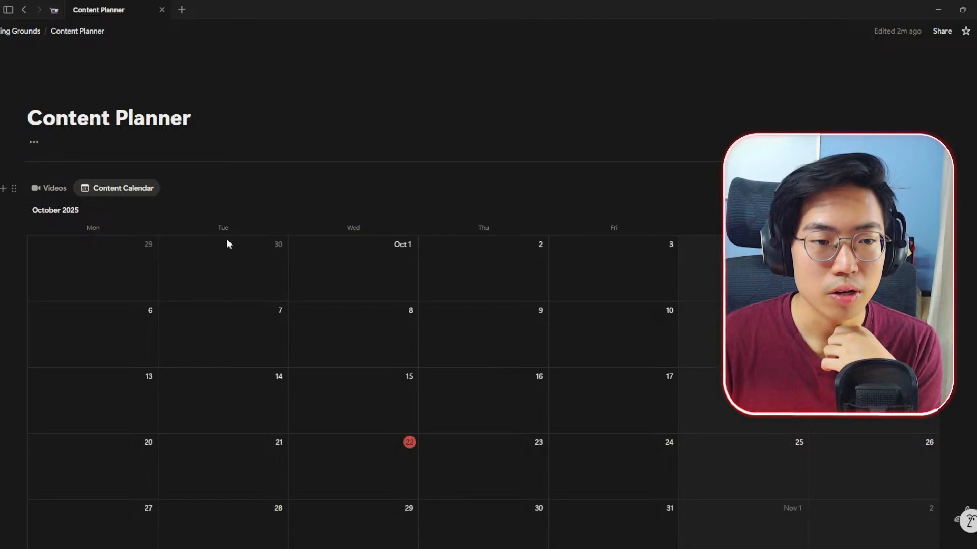
scroll(254, 254, down, 2)
click(787, 83)
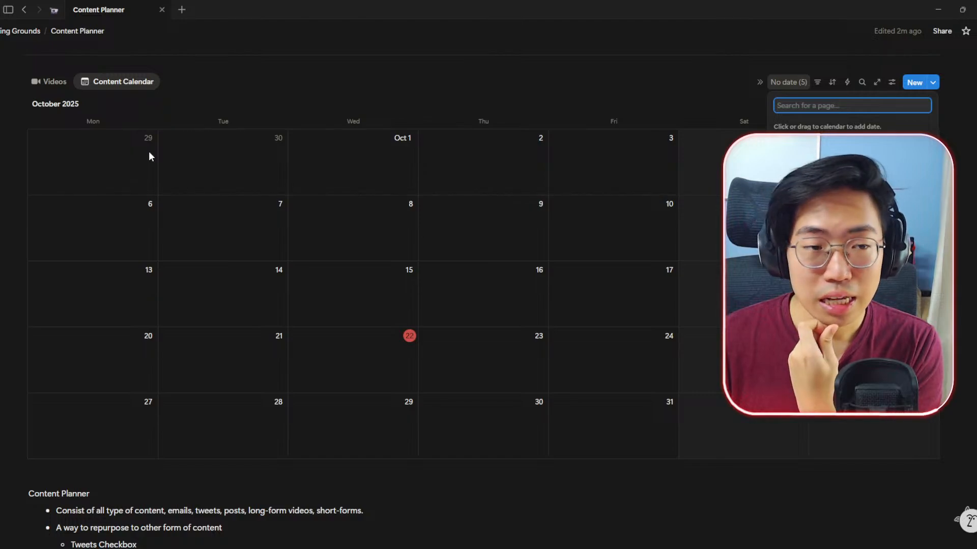
click(53, 82)
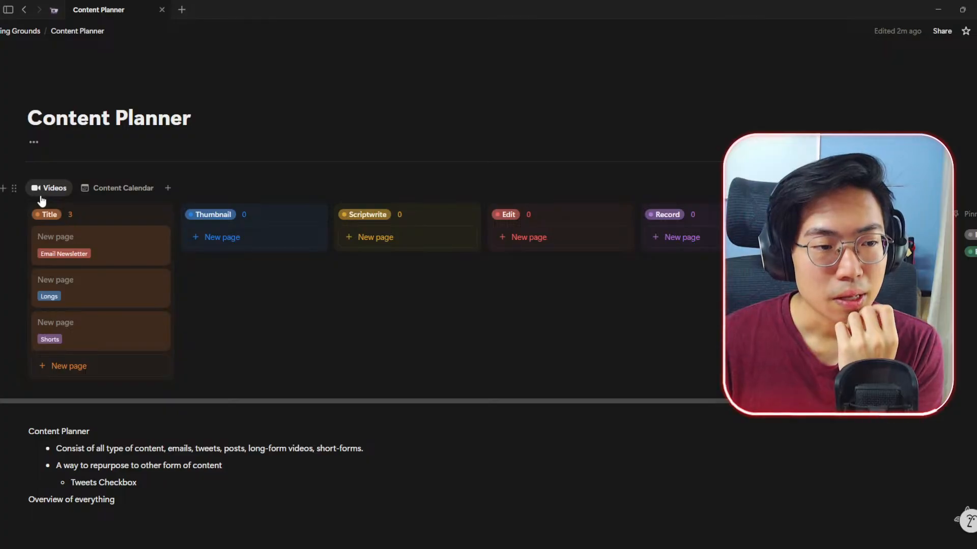
click(106, 189)
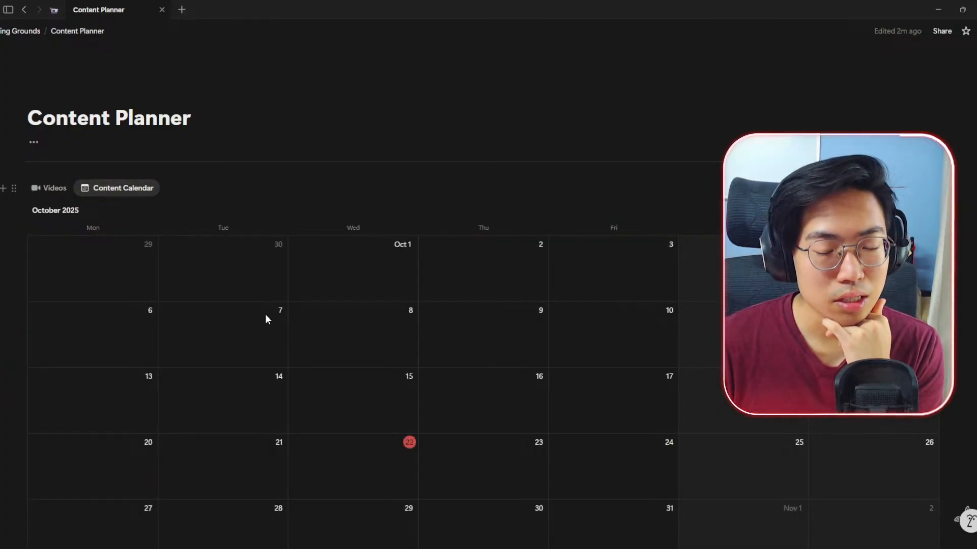
scroll(532, 310, down, 4)
scroll(384, 262, up, 2)
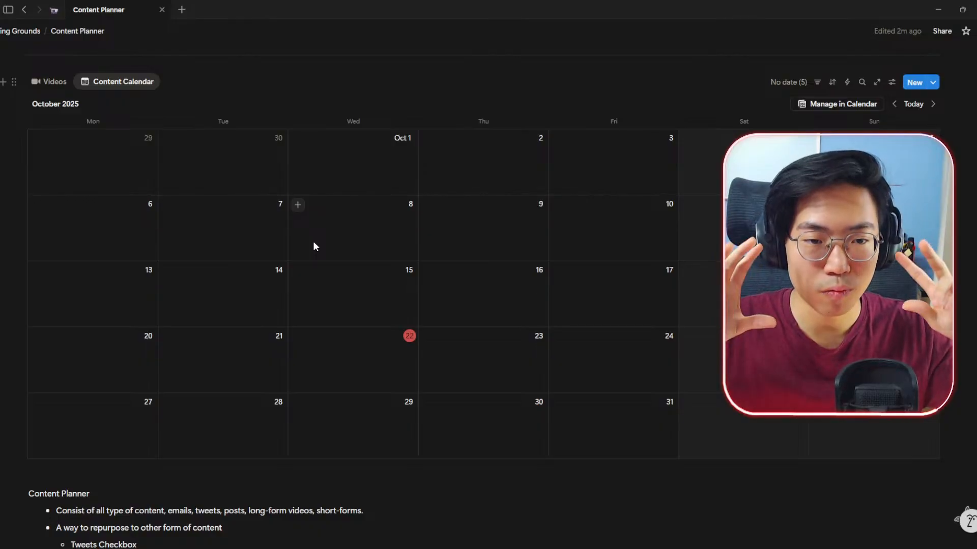
click(933, 104)
click(894, 104)
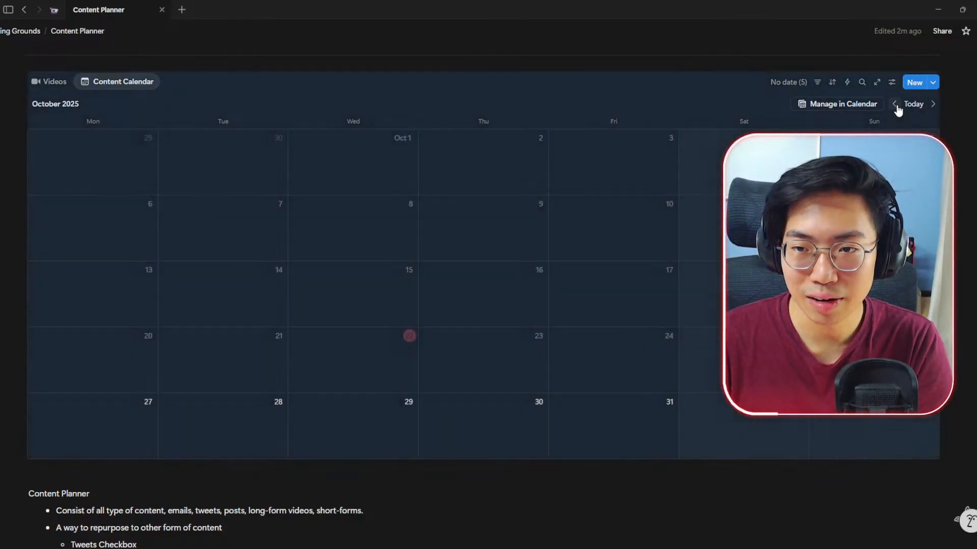
click(391, 349)
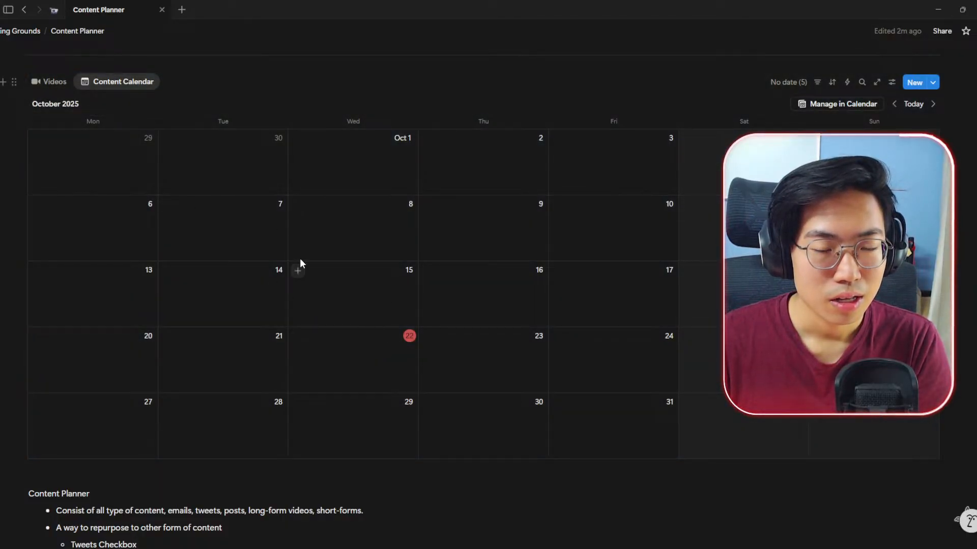
Schedule all undated pages, including How to Drink Water Efficiently, on October 22 in the Content Calendar.
click(792, 84)
click(819, 144)
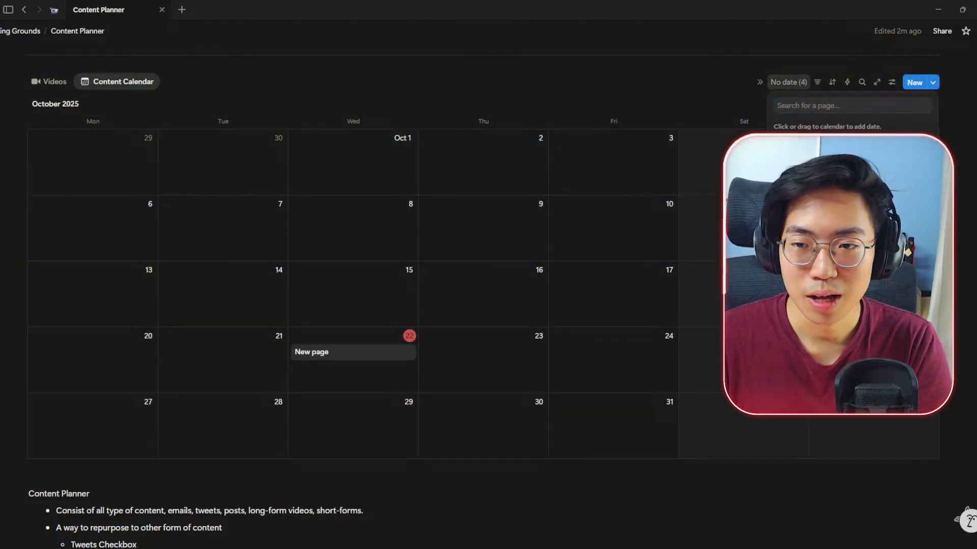
click(819, 144)
click(819, 143)
click(819, 143)
click(819, 144)
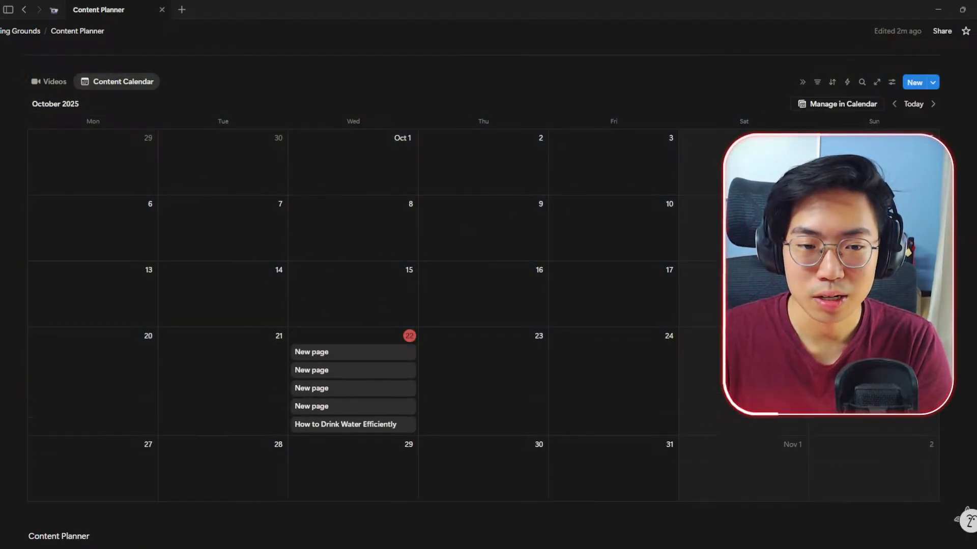
click(890, 84)
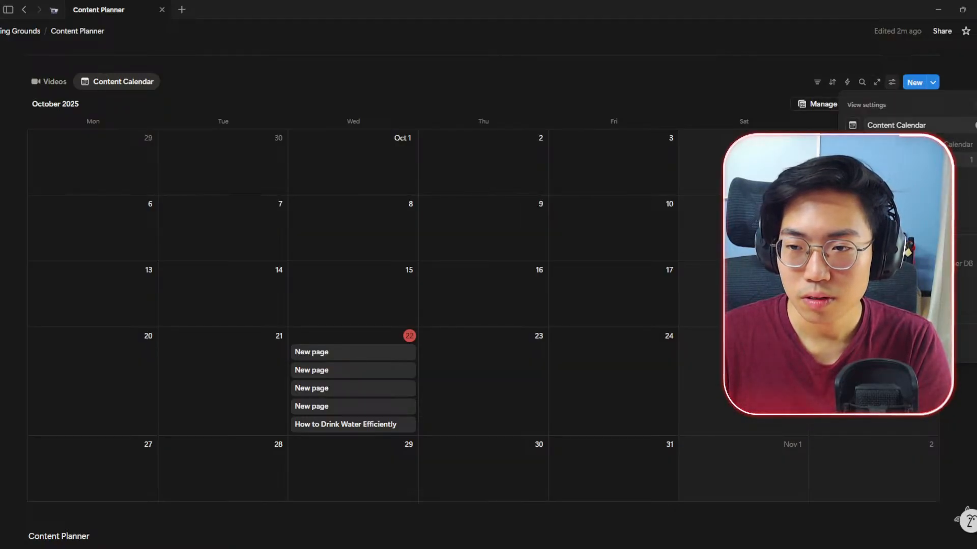
click(817, 102)
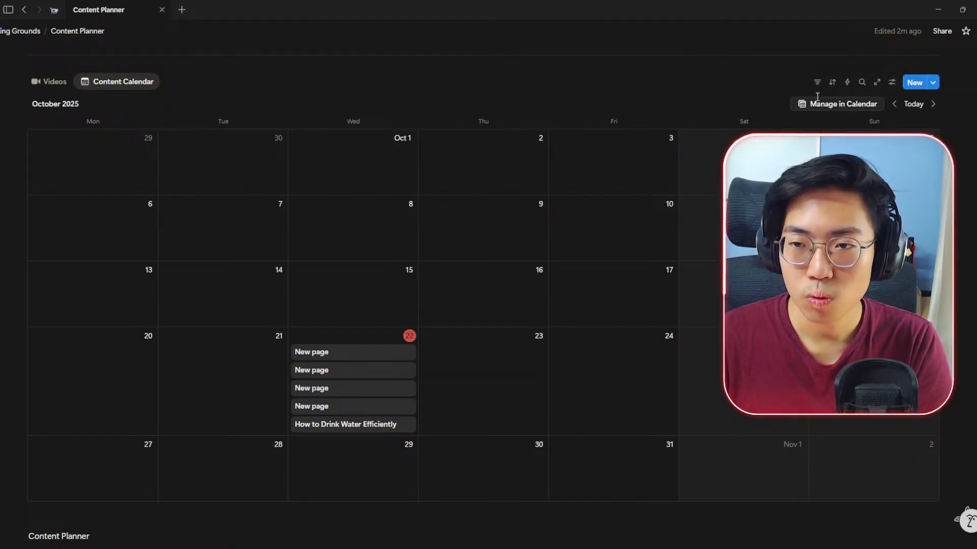
click(889, 82)
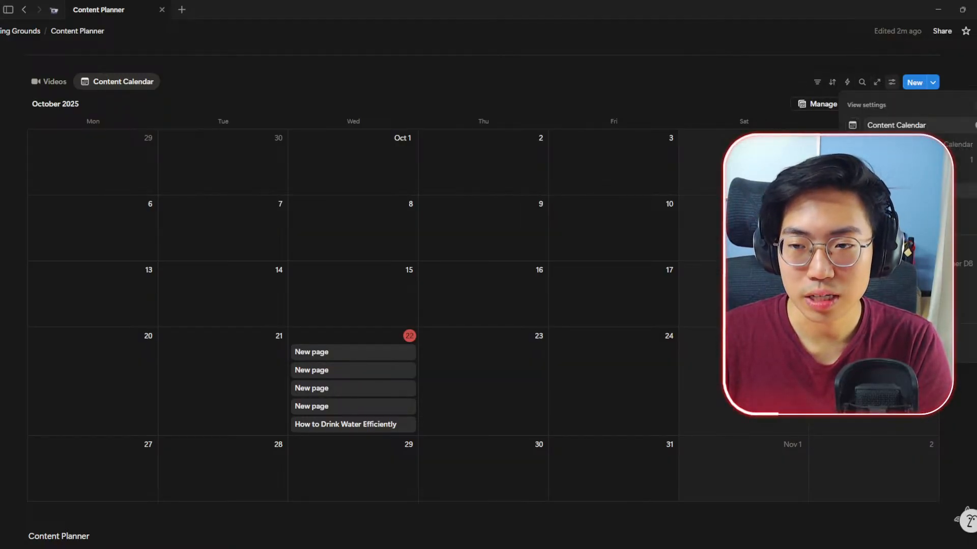
click(829, 89)
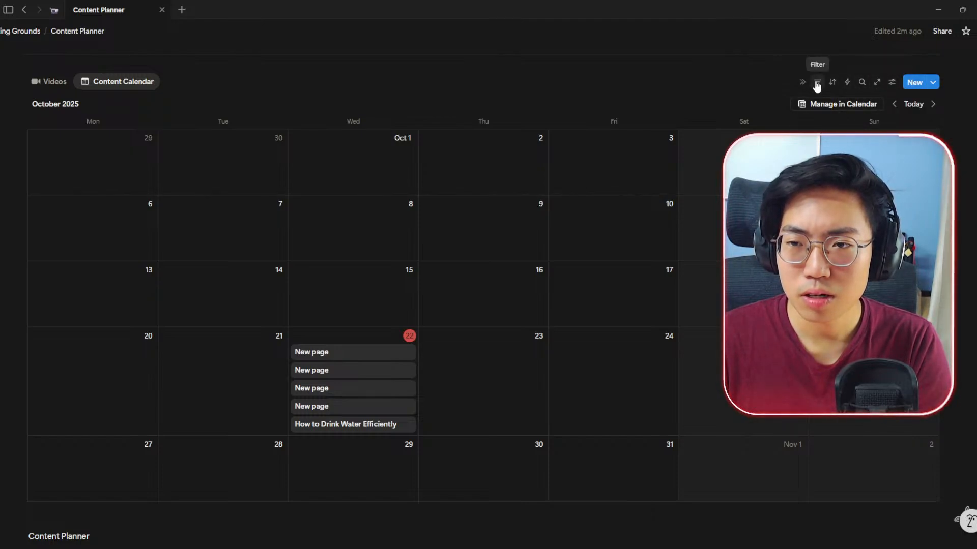
drag(438, 452, 273, 371)
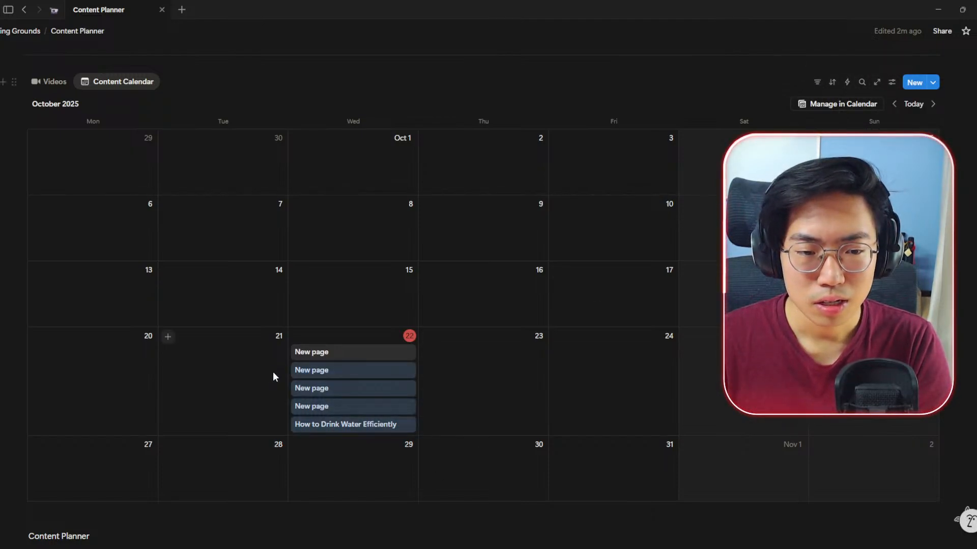
click(438, 397)
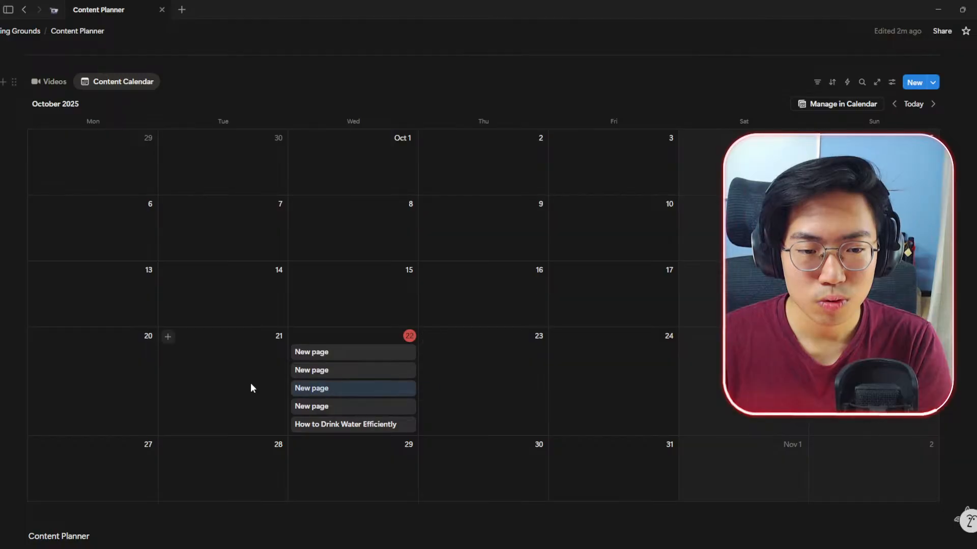
click(408, 431)
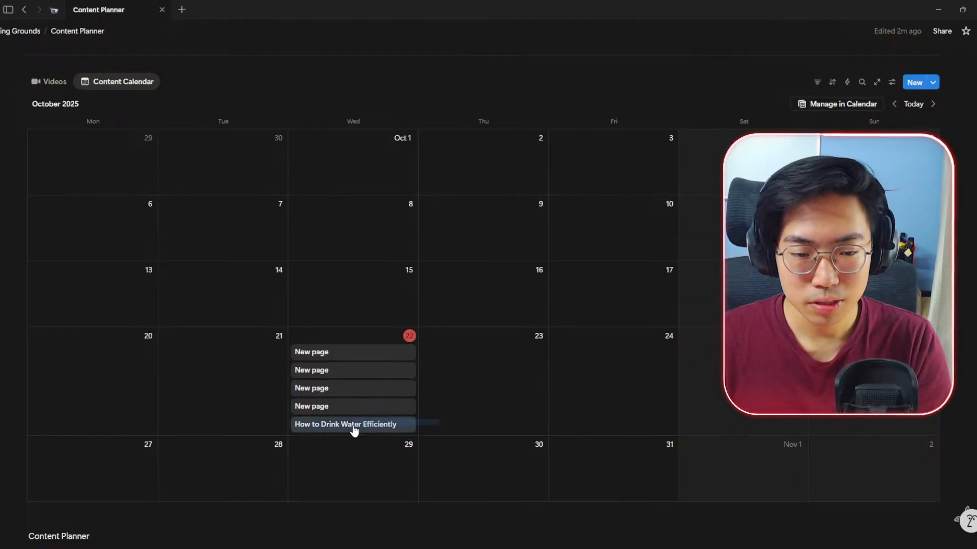
Add a card named dsaadsads to the Title column in the Videos view and return to the Content Calendar.
click(50, 82)
click(138, 364)
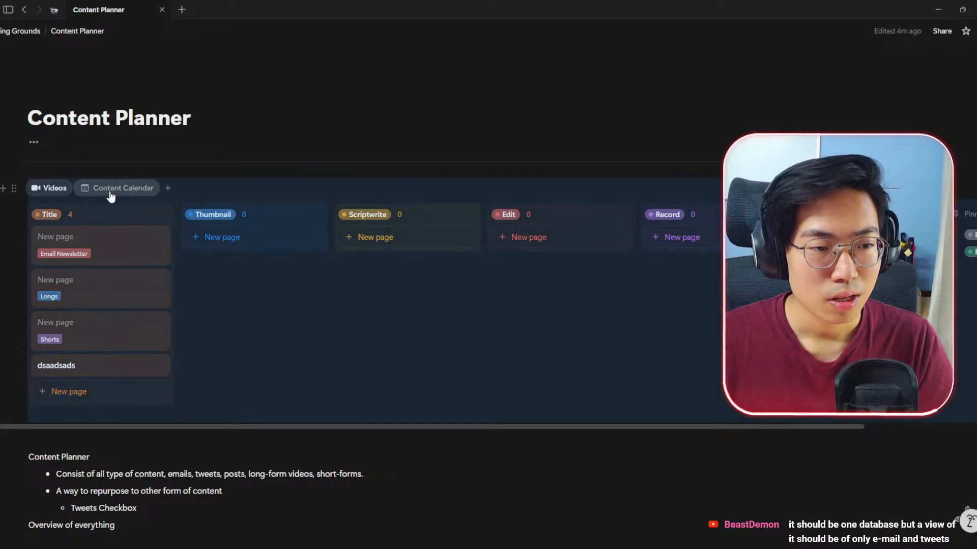
click(109, 189)
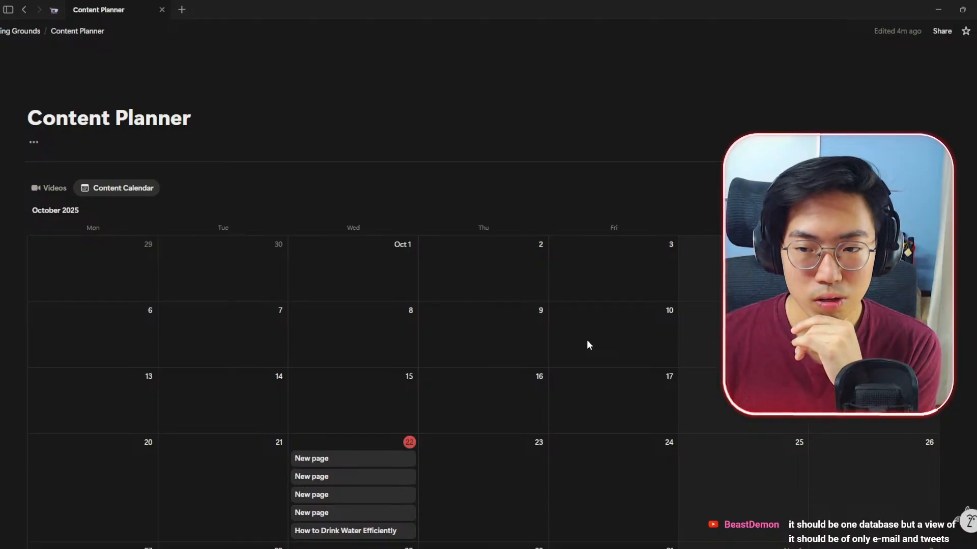
Show the Type property on the cards in the Content Calendar view.
scroll(581, 343, down, 4)
scroll(495, 339, up, 3)
scroll(496, 340, down, 3)
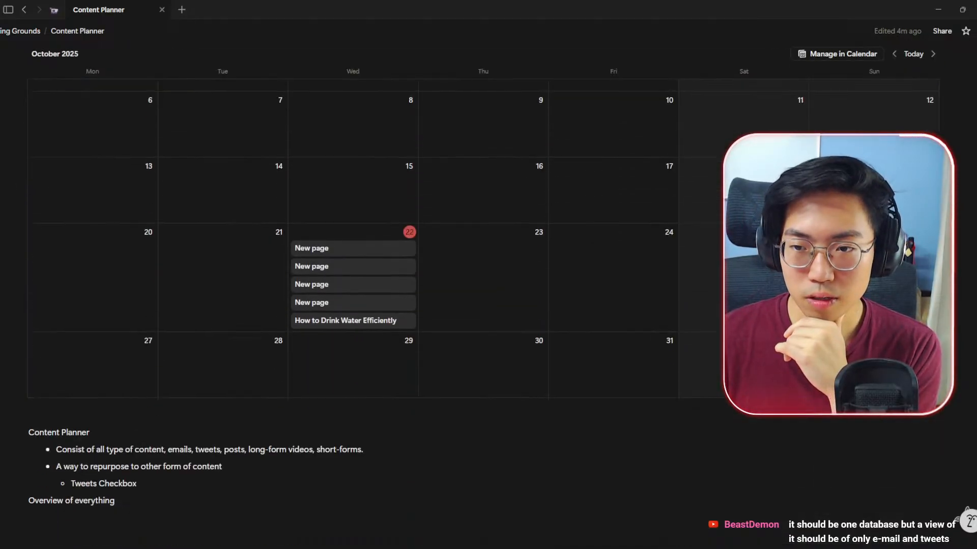
scroll(712, 204, up, 1)
click(887, 85)
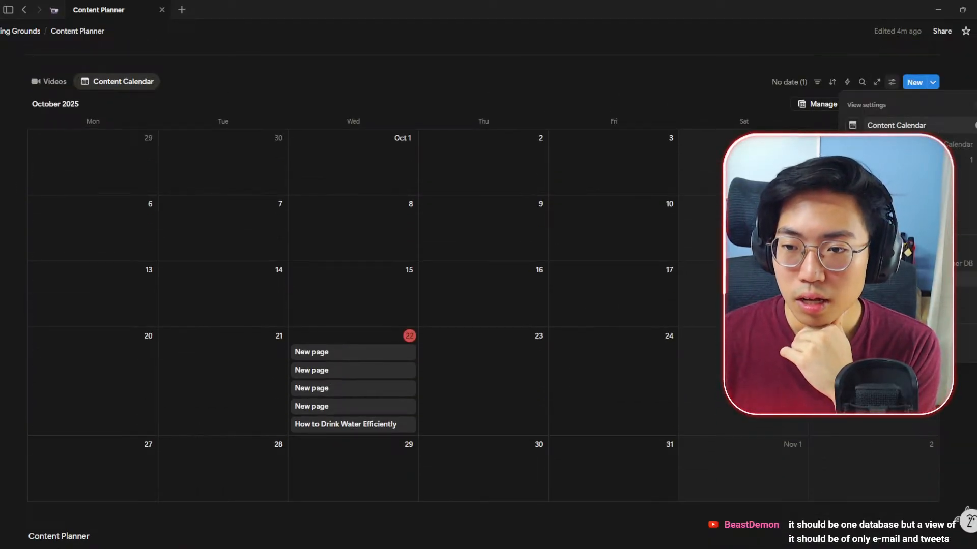
click(906, 160)
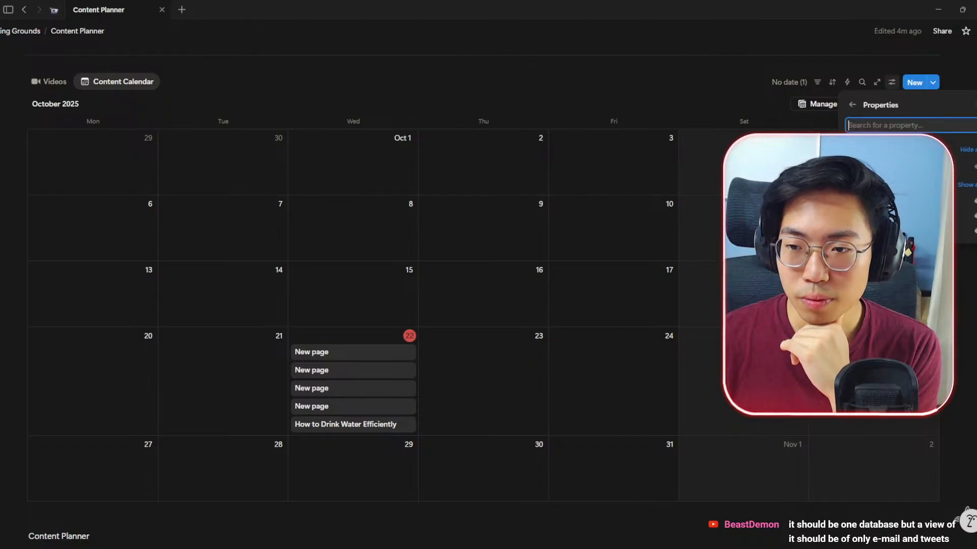
click(972, 213)
click(590, 269)
scroll(499, 311, down, 2)
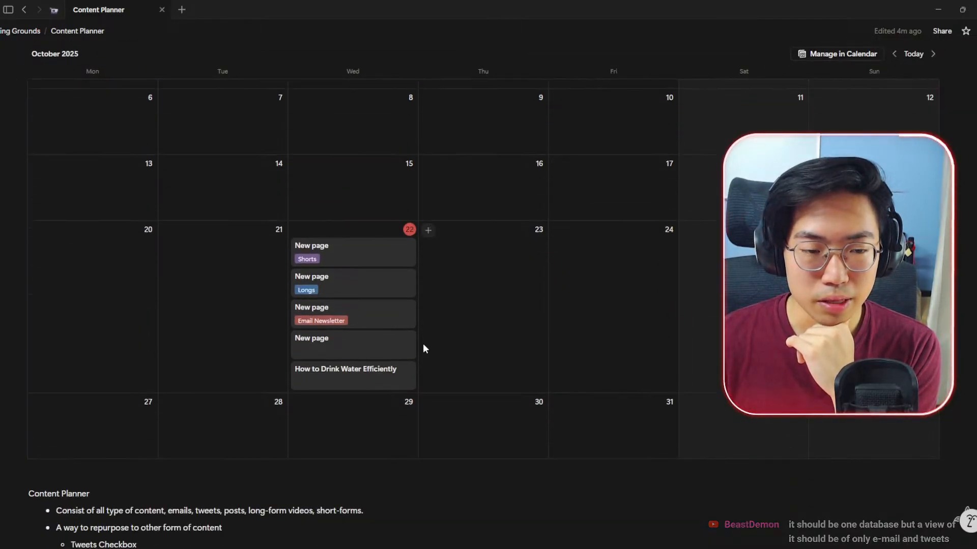
Reschedule the Shorts page to October 23 and the untitled page without a type to October 21 in the Content Calendar.
scroll(408, 334, up, 2)
drag(354, 371, 525, 365)
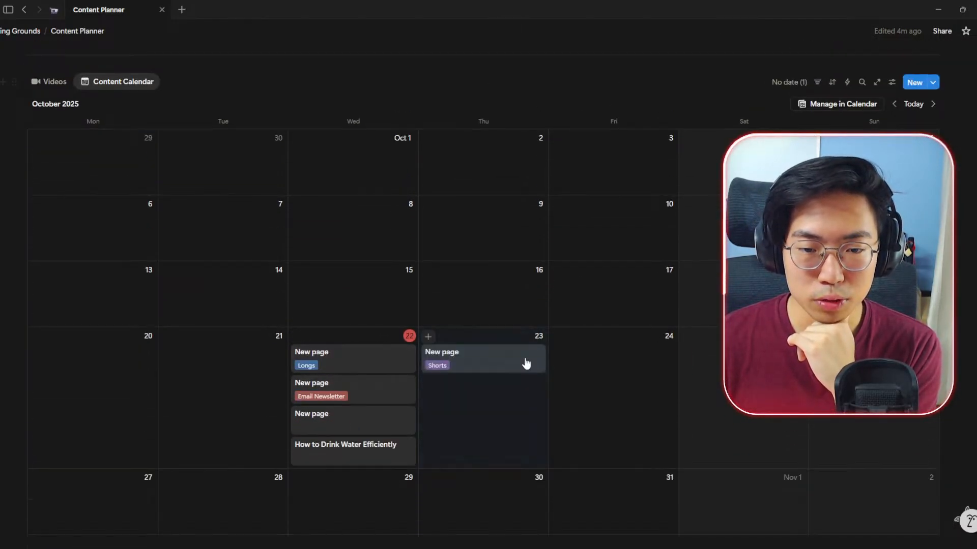
drag(366, 431, 239, 381)
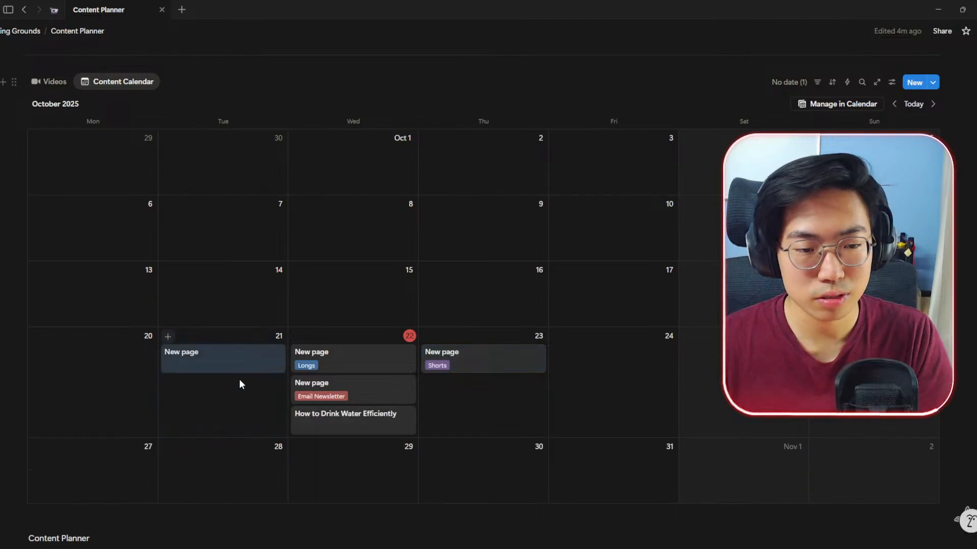
Set the Type of the untitled October 21 page to Shorts and close it.
click(237, 364)
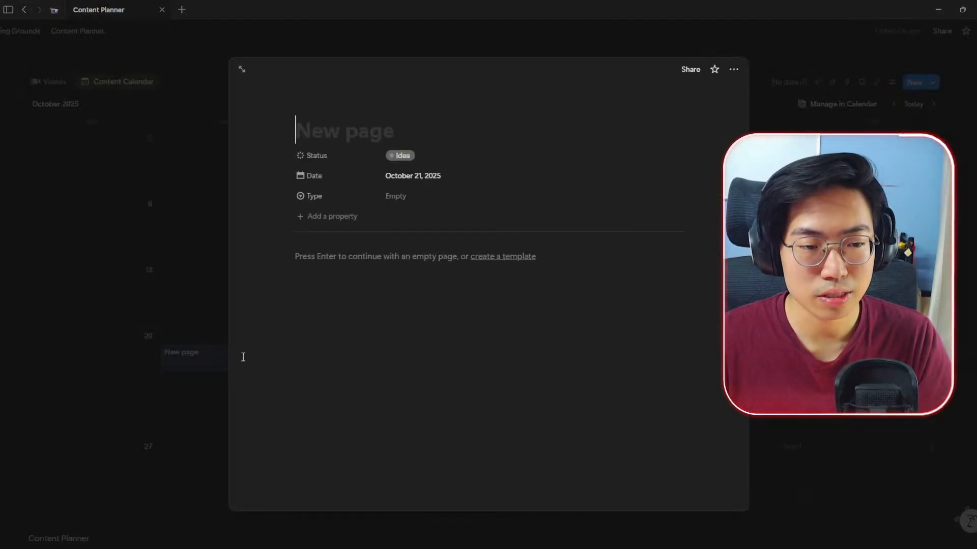
click(402, 196)
click(426, 263)
click(123, 243)
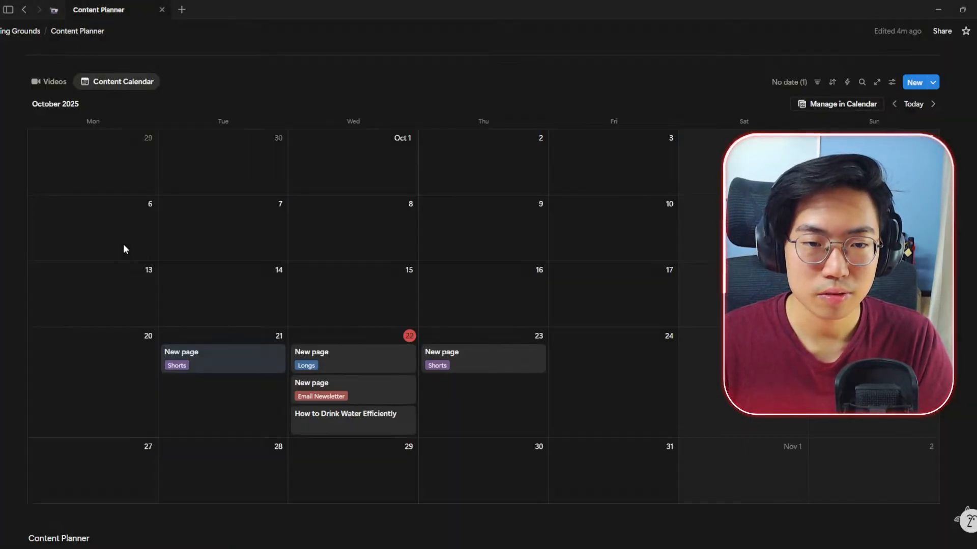
Reschedule the untitled Longs page to October 25 and How to Drink Water Efficiently to November 1, setting the latter's Type to Longs.
drag(351, 354, 705, 357)
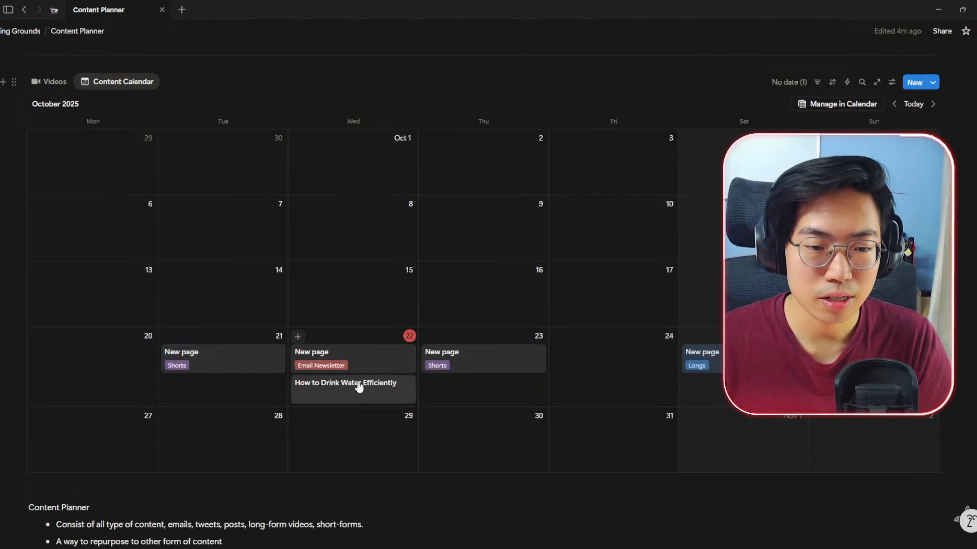
drag(349, 398, 745, 451)
click(746, 428)
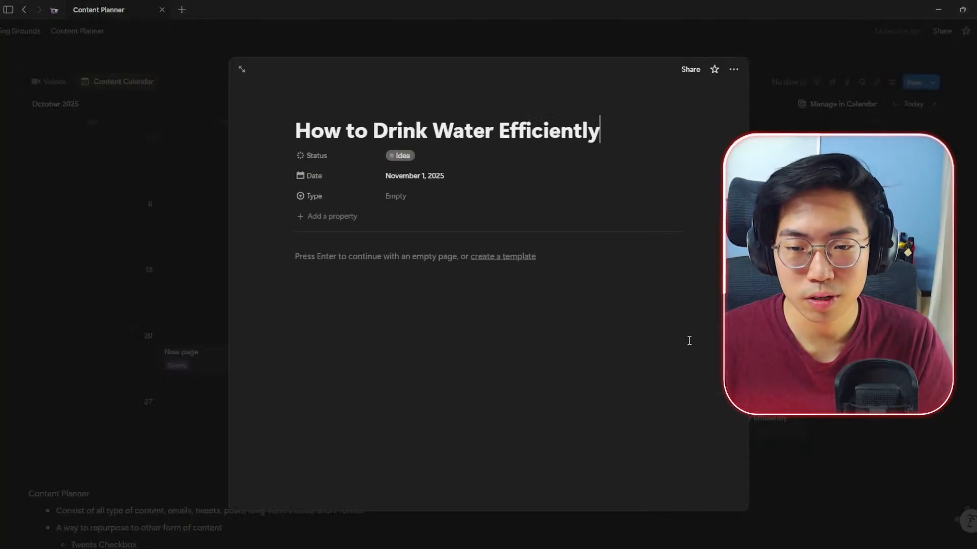
click(393, 195)
click(365, 248)
key(Escape)
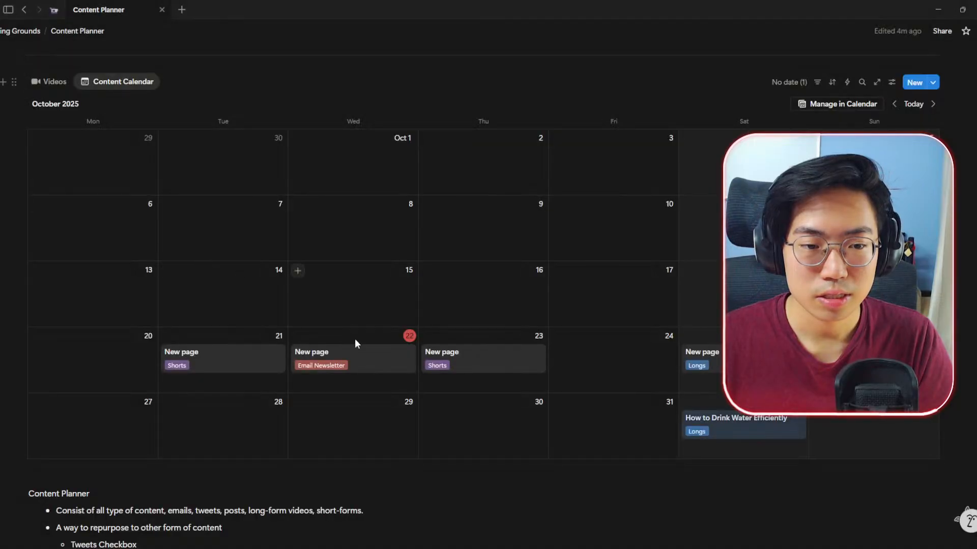
Reschedule the Email Newsletter page to October 23 in the Content Calendar.
drag(347, 364, 494, 374)
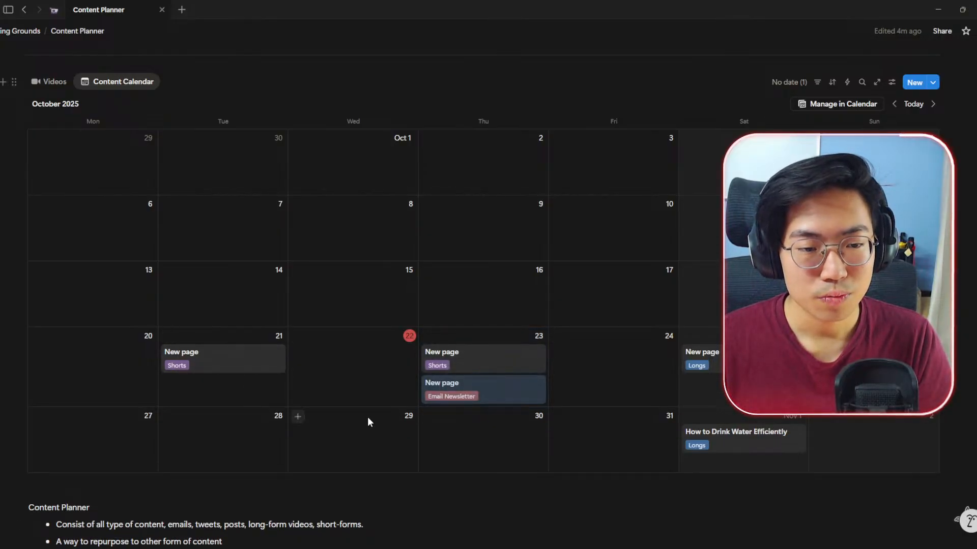
scroll(691, 445, down, 2)
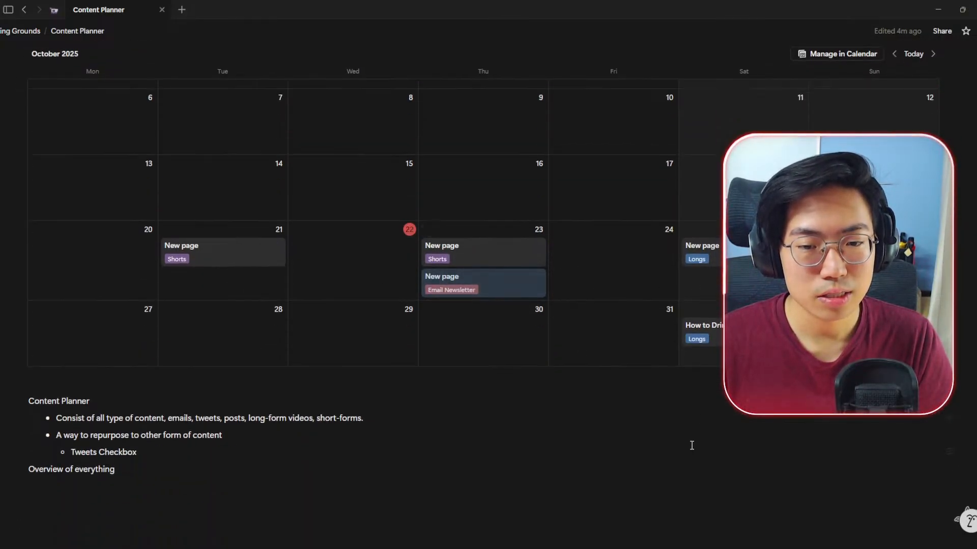
Insert an inline database between the calendar and the Content Planner notes, and name it Email Newsletter DB.
scroll(249, 291, up, 2)
scroll(205, 305, down, 2)
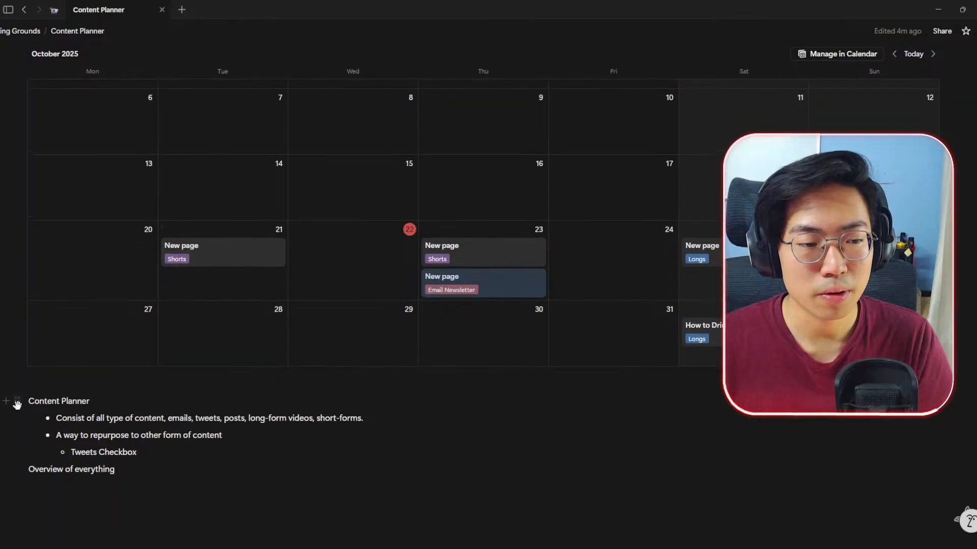
click(51, 401)
click(66, 382)
text(/database)
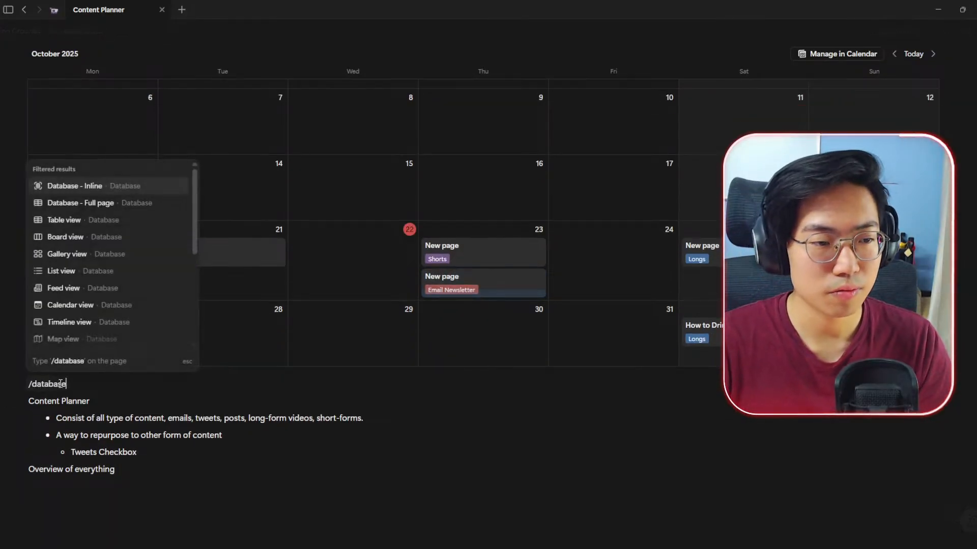
key(Return)
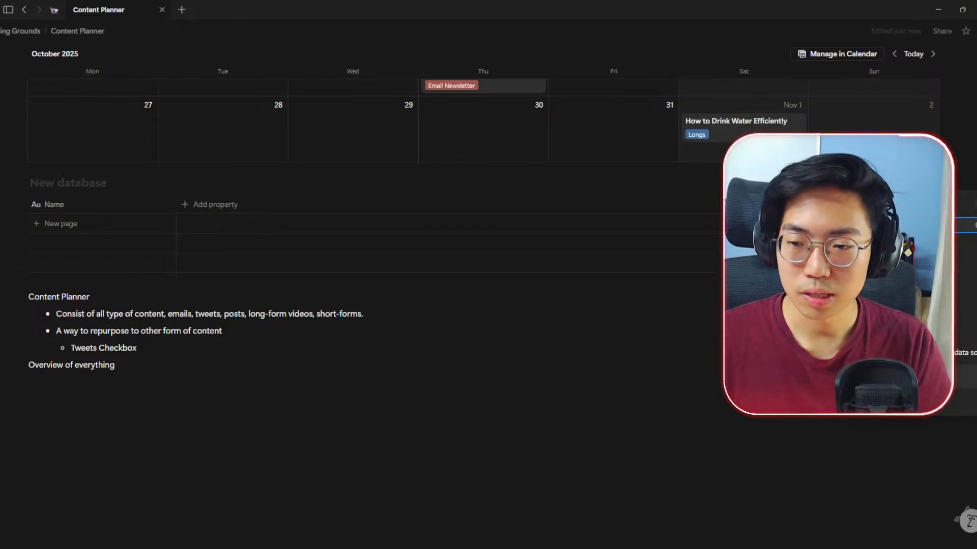
click(915, 352)
click(137, 225)
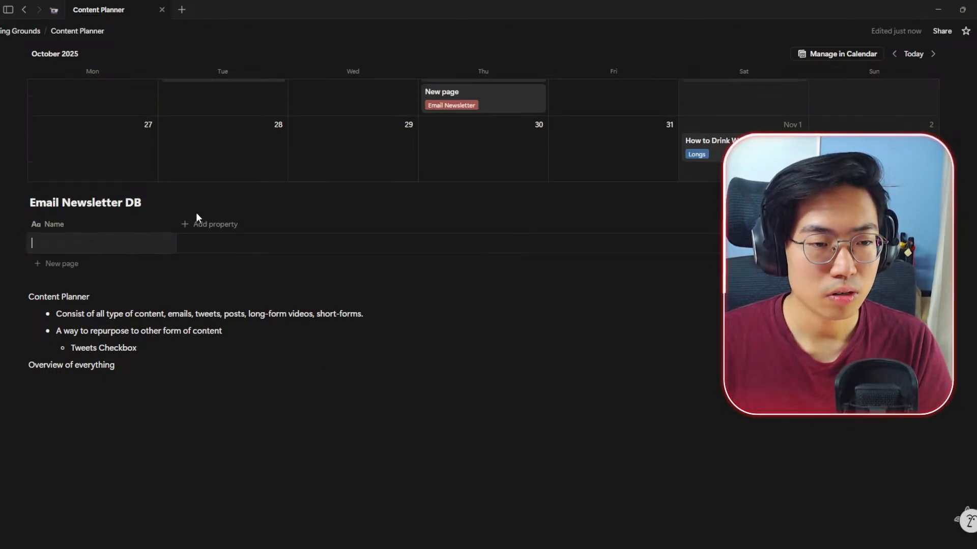
click(205, 226)
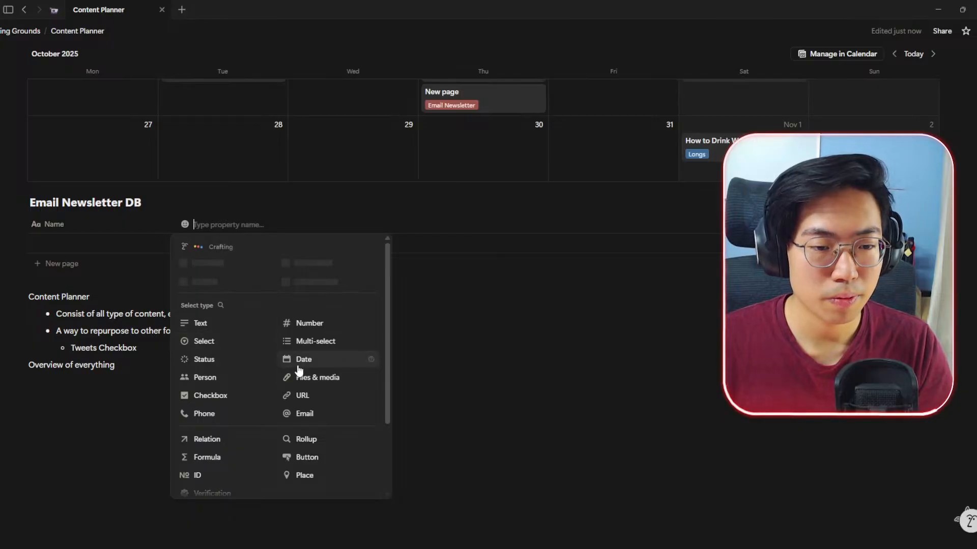
key(Escape)
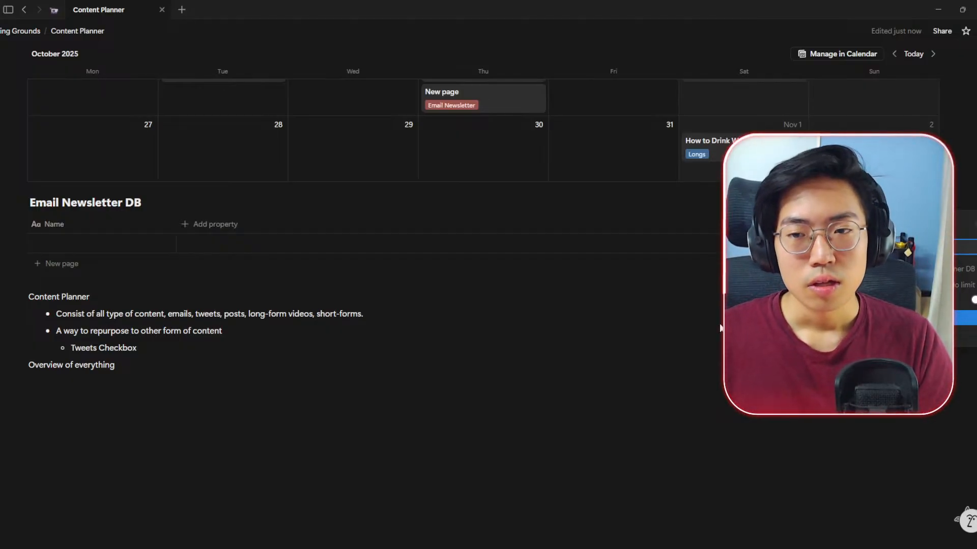
Add a Board view to the planner database and place it between the Videos and Content Calendar views.
scroll(510, 254, up, 6)
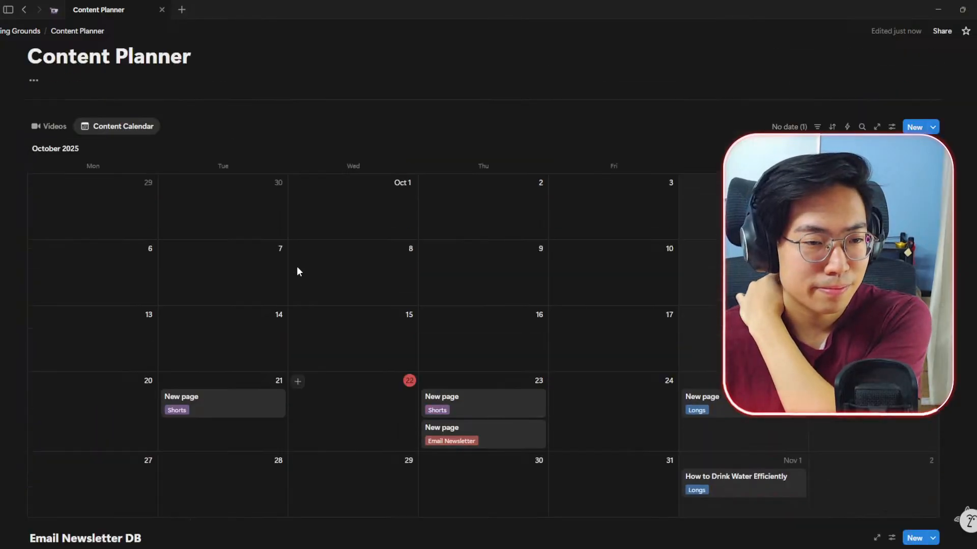
click(51, 188)
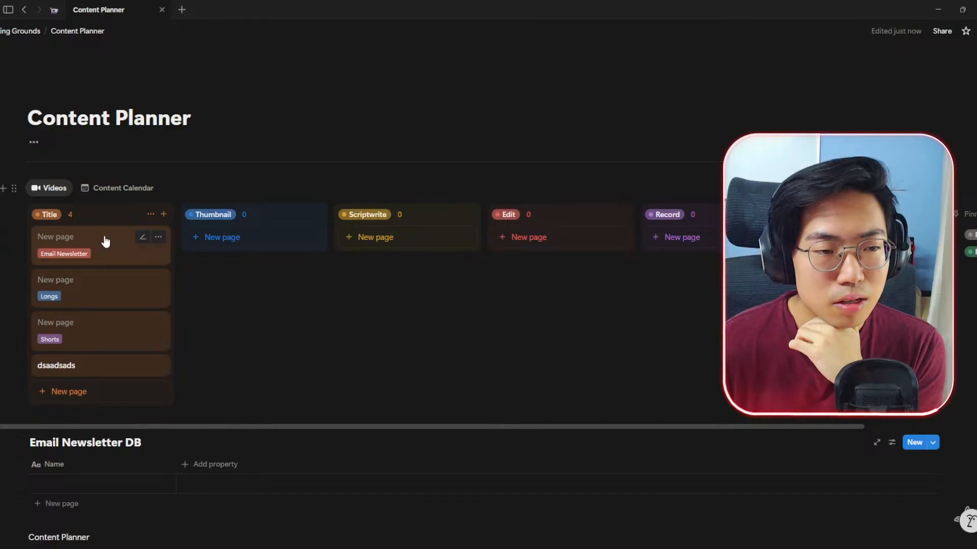
scroll(175, 339, down, 3)
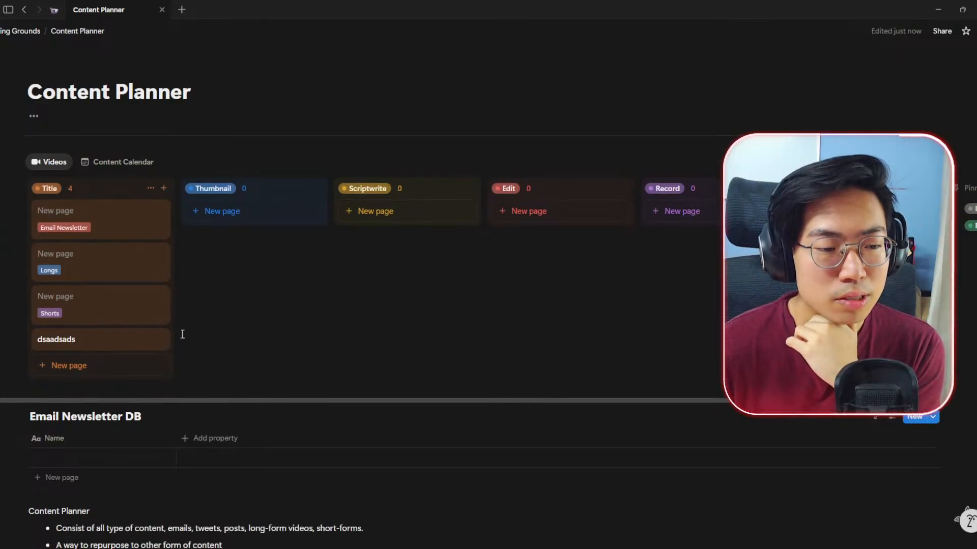
scroll(224, 359, up, 3)
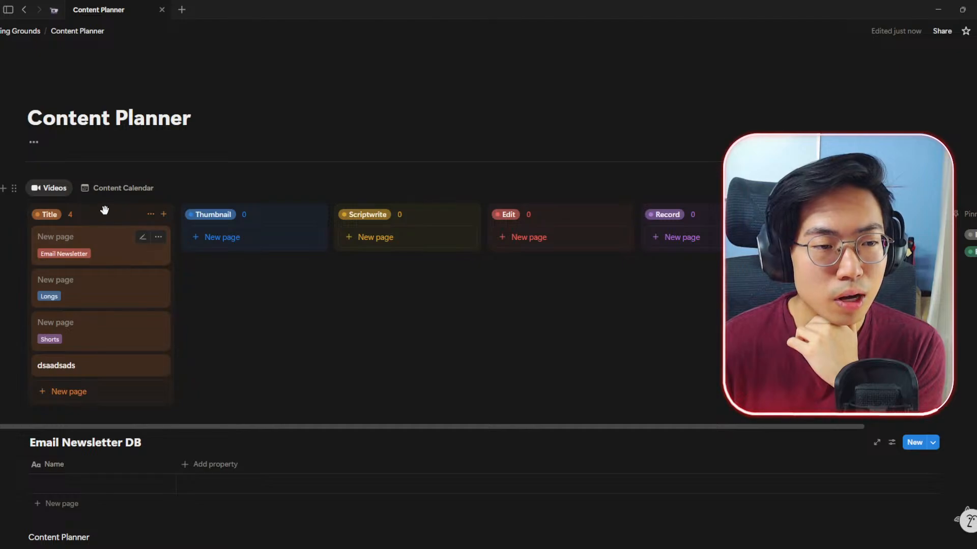
click(168, 188)
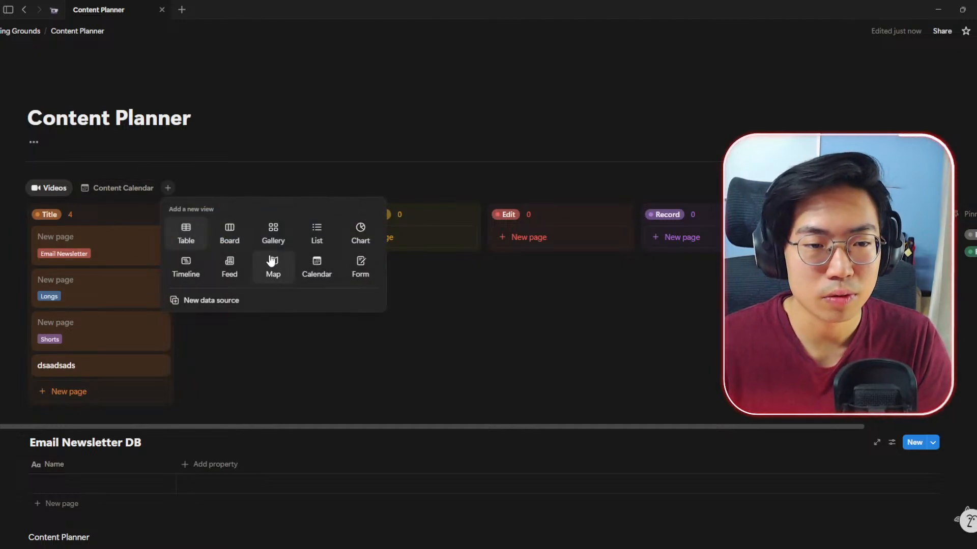
click(228, 235)
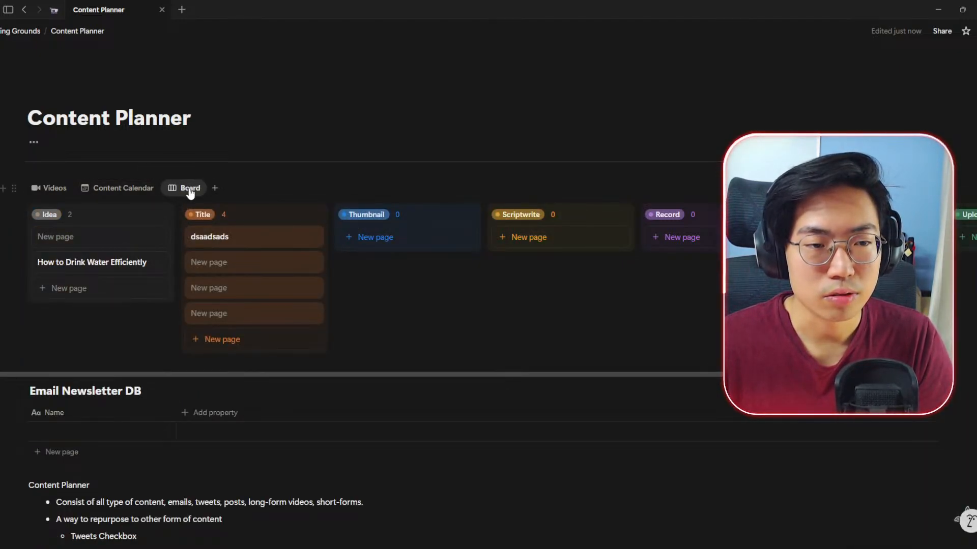
drag(190, 192, 83, 191)
Rename the new board view to Email and give it an envelope icon.
click(85, 190)
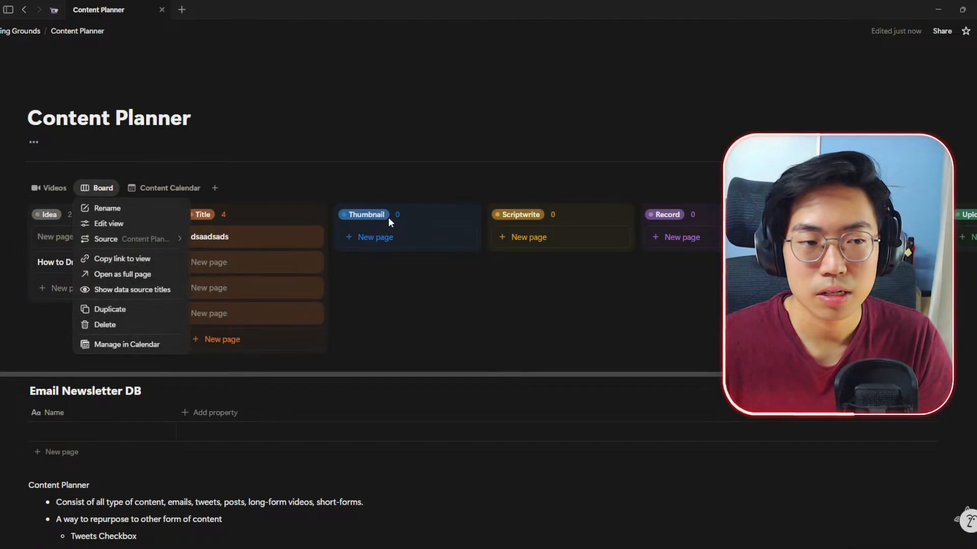
click(155, 222)
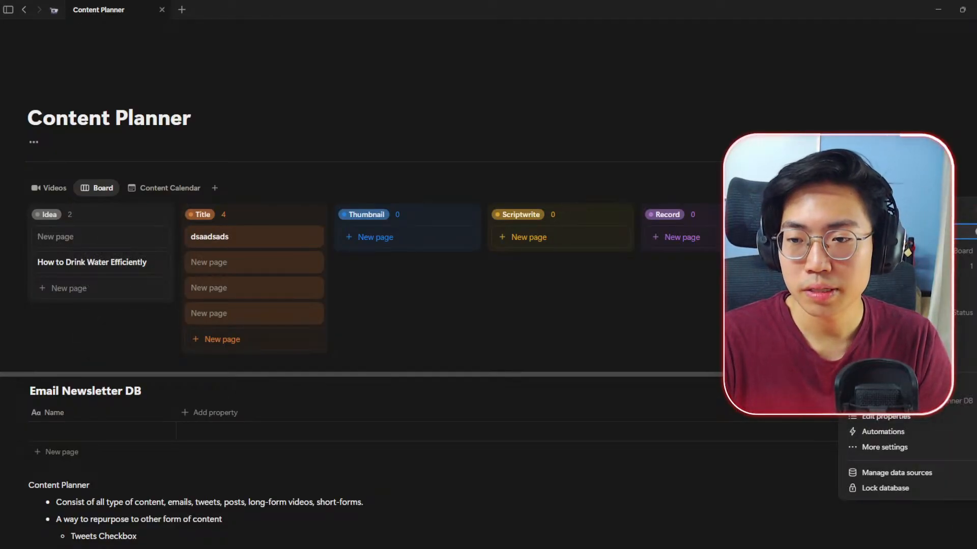
text(Email)
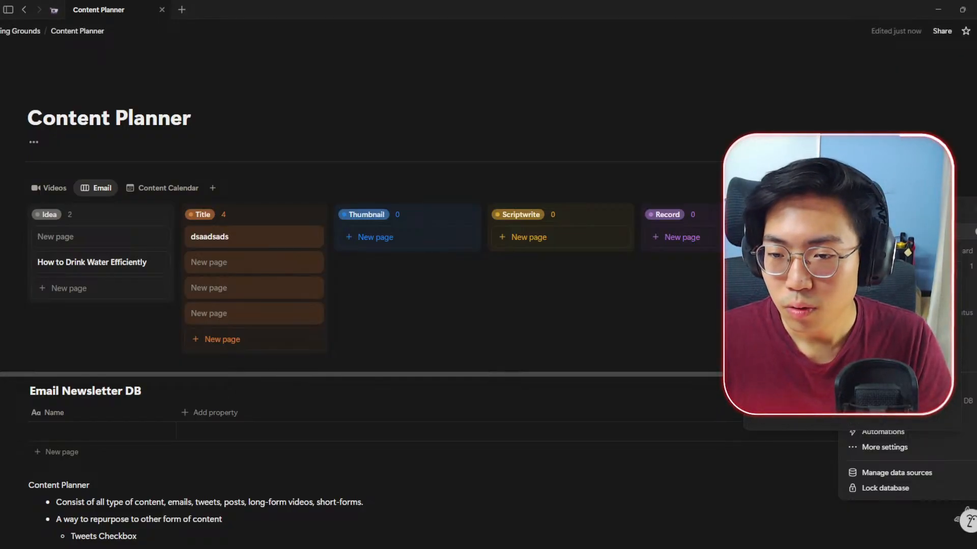
click(760, 333)
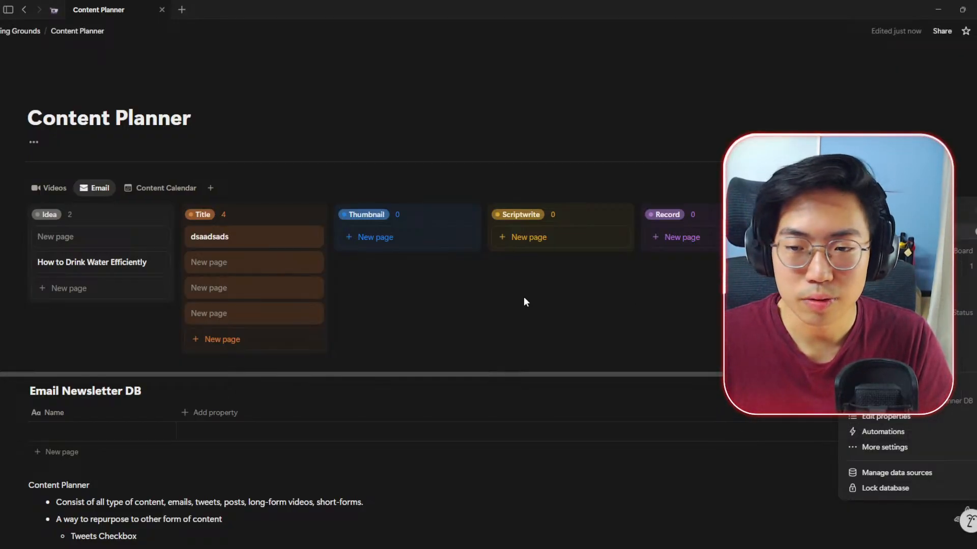
click(459, 313)
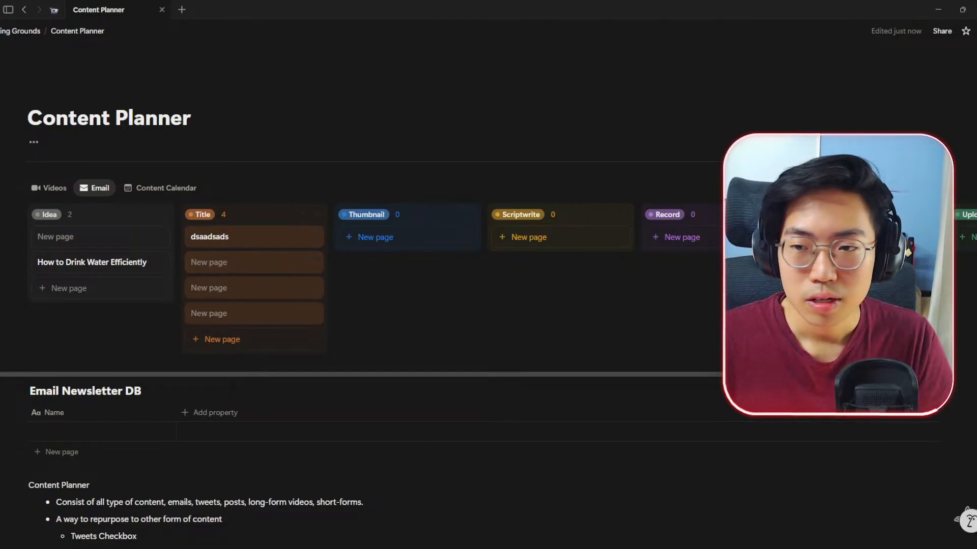
Filter the Email view by Type so it only includes Email Newsletter pages.
click(890, 260)
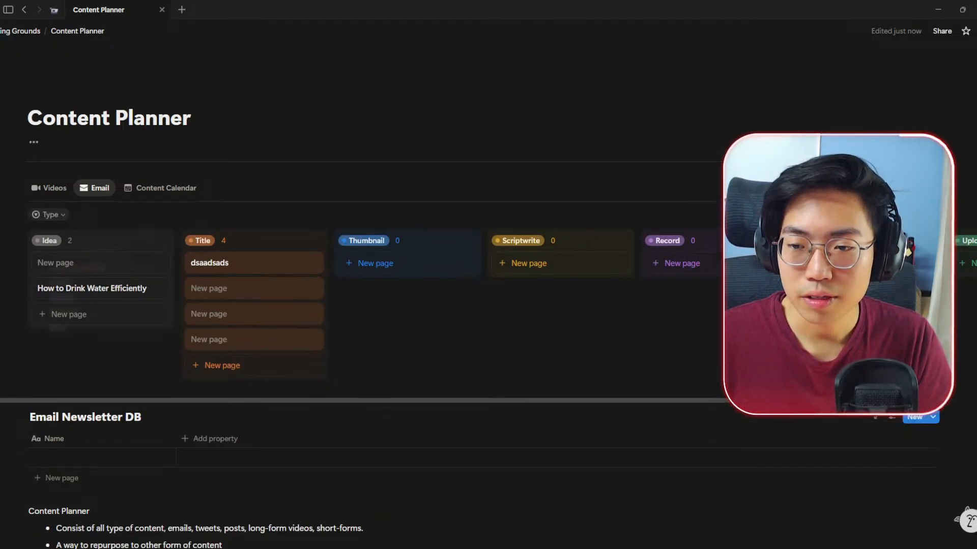
click(97, 270)
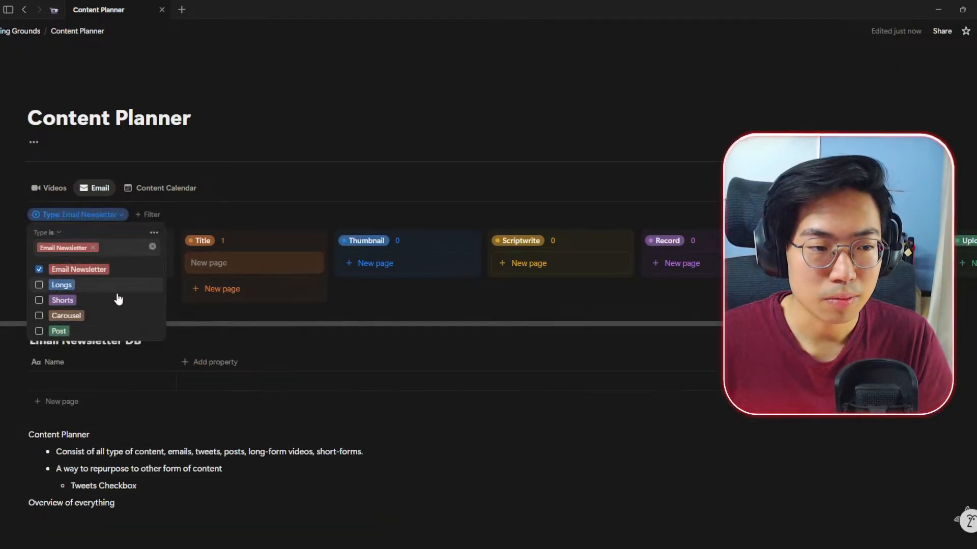
click(451, 297)
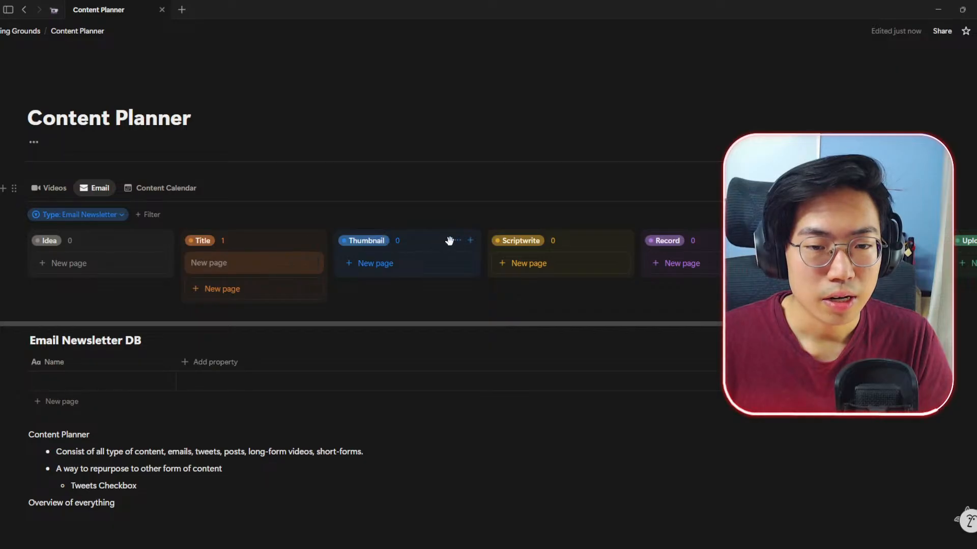
Hide the Thumbnail, Record and Edit groups in the Email board.
click(455, 240)
click(503, 286)
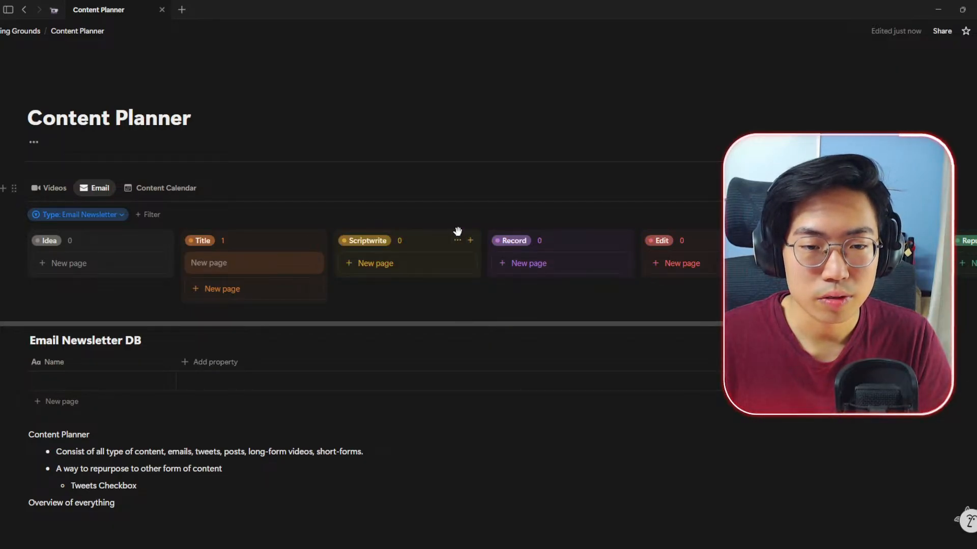
click(610, 240)
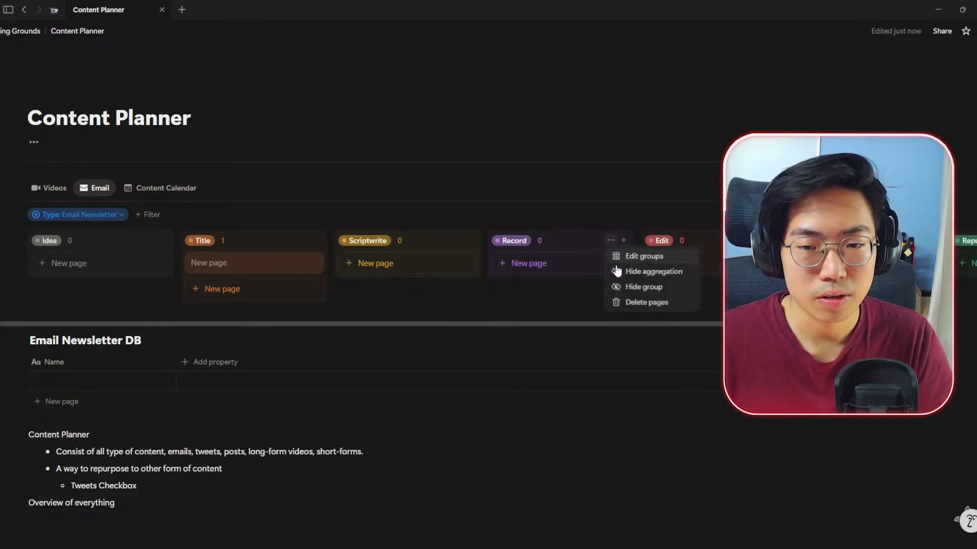
click(637, 290)
click(610, 240)
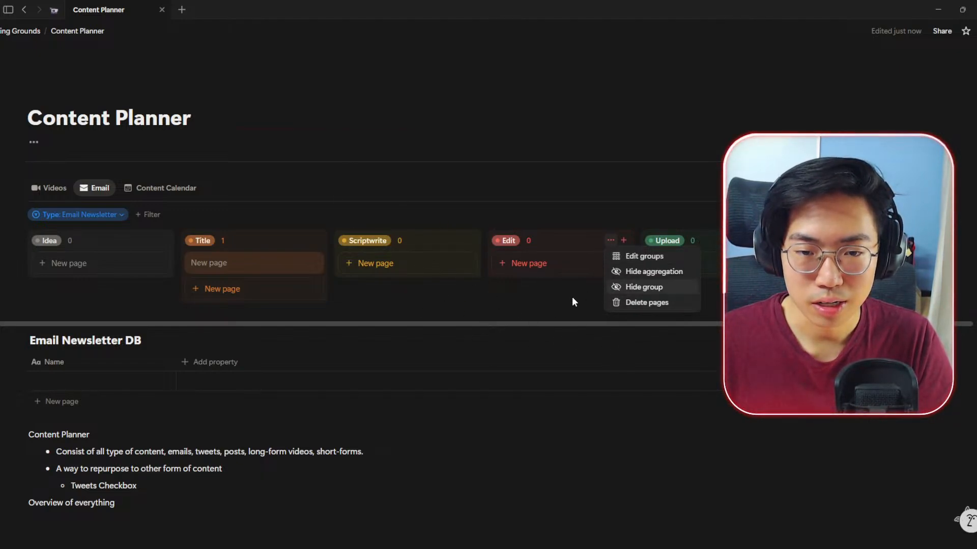
click(629, 288)
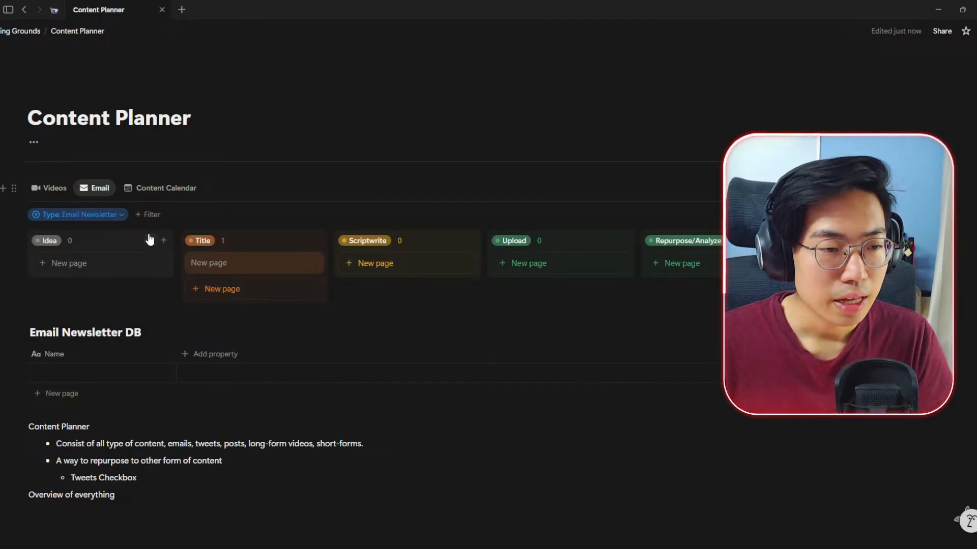
drag(204, 276, 136, 272)
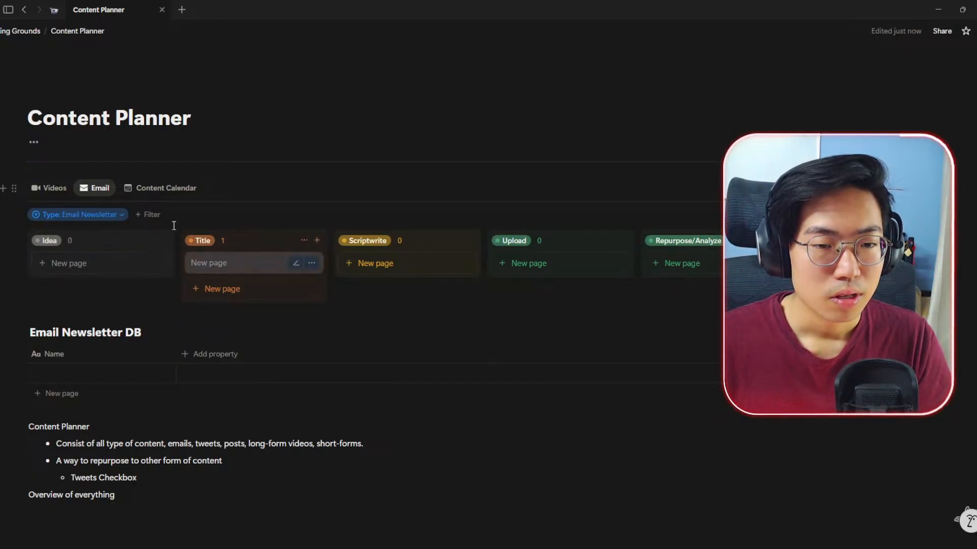
click(46, 189)
click(97, 189)
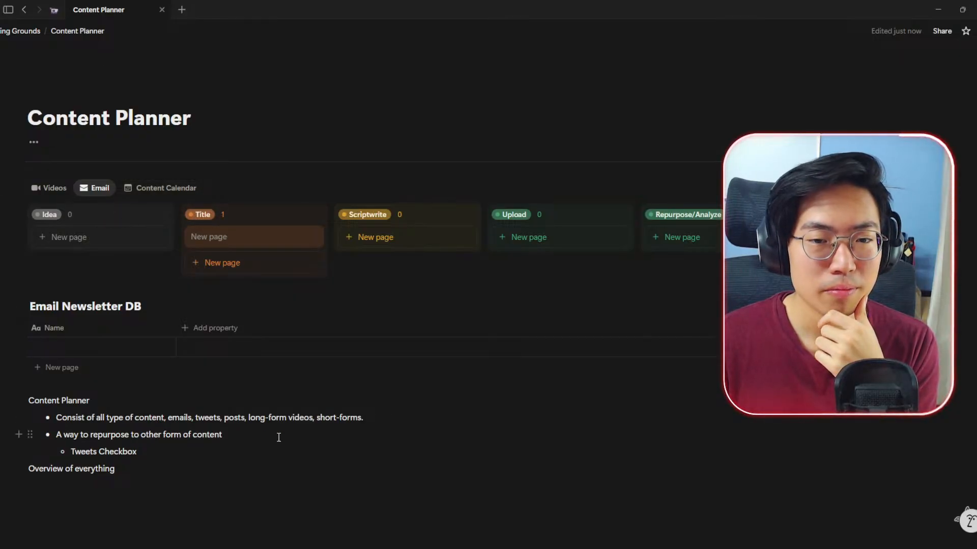
double_click(233, 422)
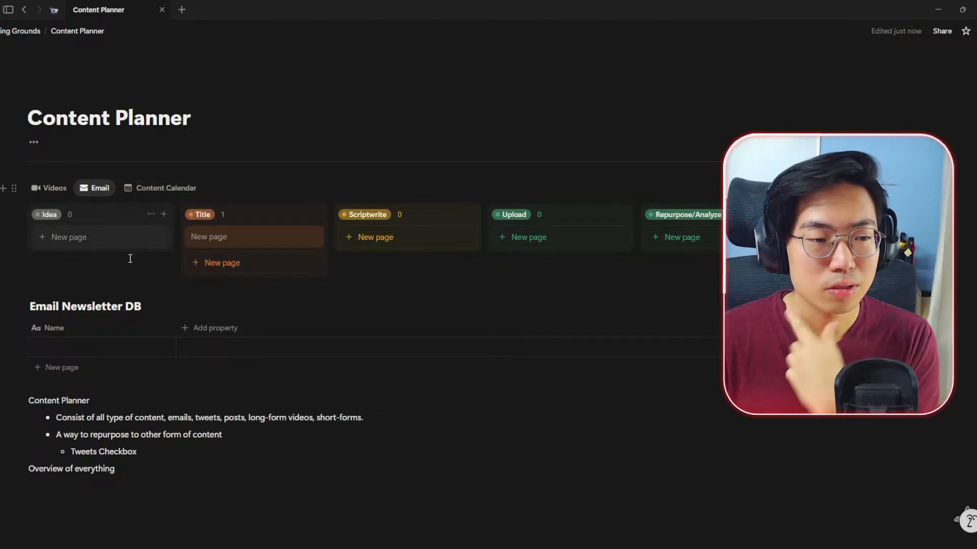
Add a Status property to Email Newsletter DB, keeping its default options.
click(189, 329)
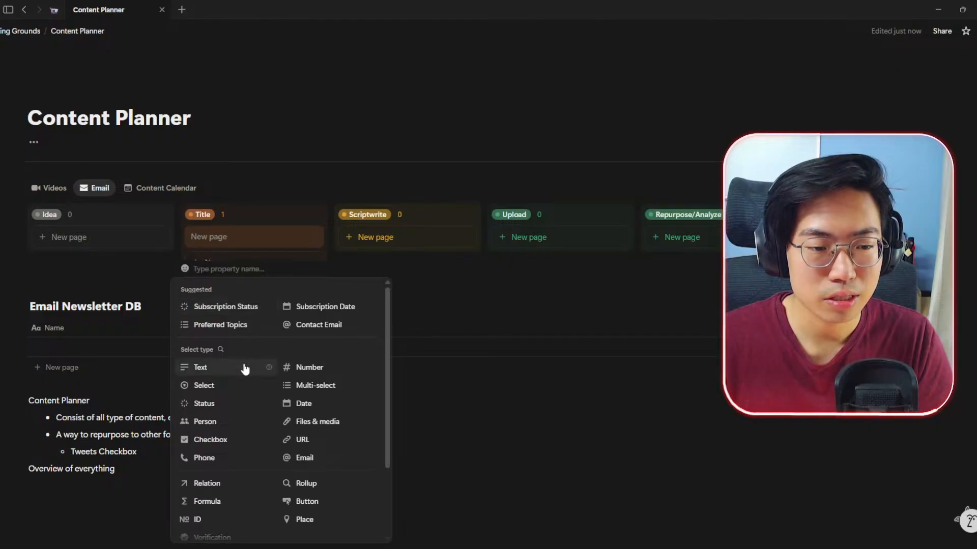
click(234, 405)
click(222, 344)
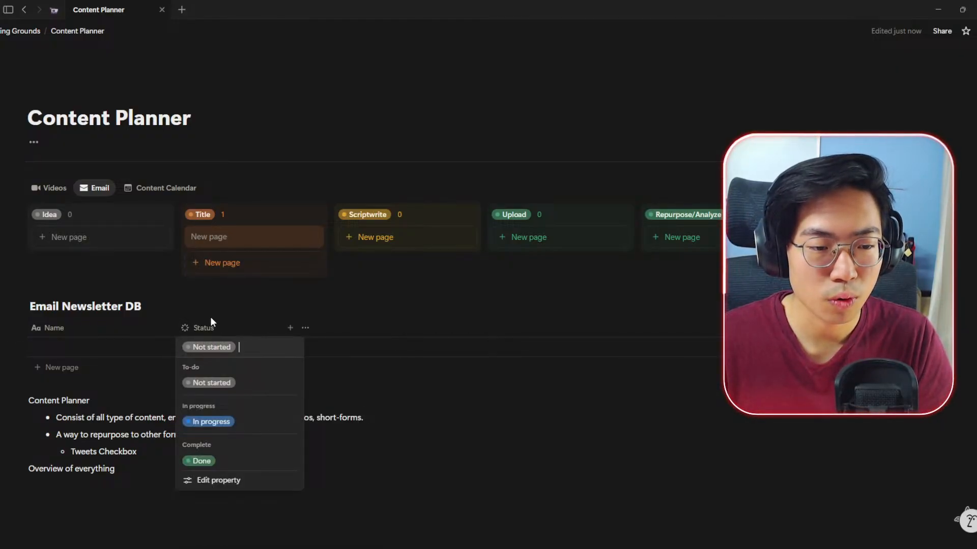
key(Escape)
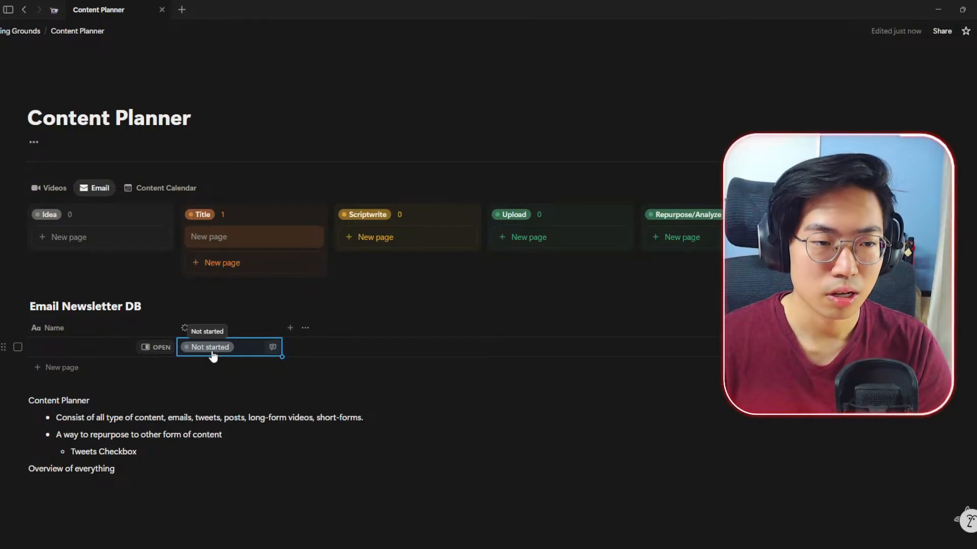
Switch the planner to the Content Calendar view and add a two-way relation from Email Newsletter DB to Content Planner DB.
click(166, 188)
scroll(192, 295, down, 3)
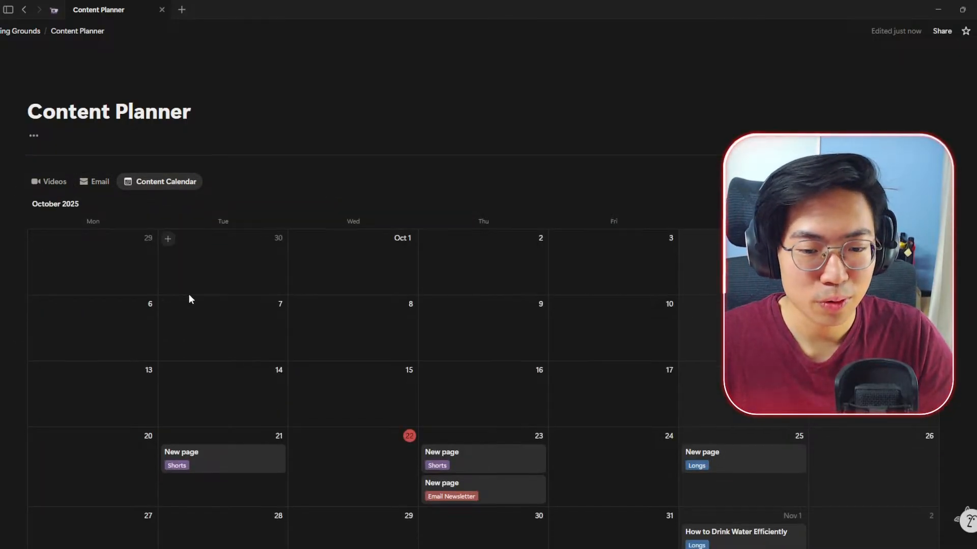
scroll(397, 279, up, 3)
scroll(251, 410, down, 3)
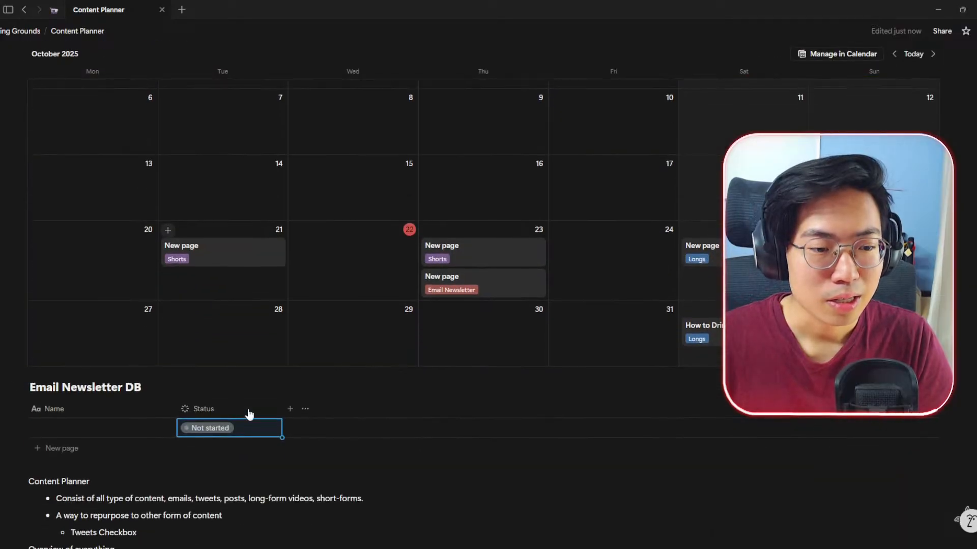
click(289, 409)
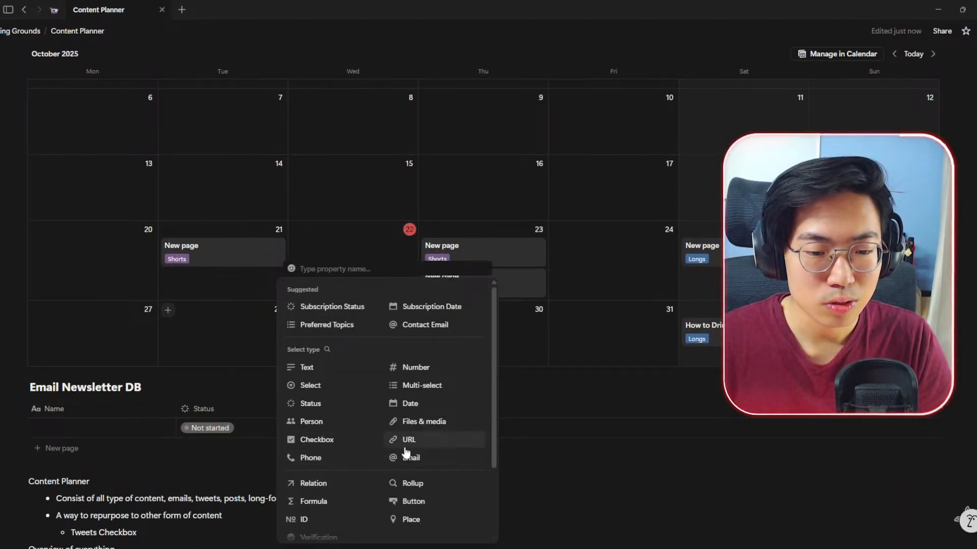
key(Escape)
scroll(344, 484, down, 3)
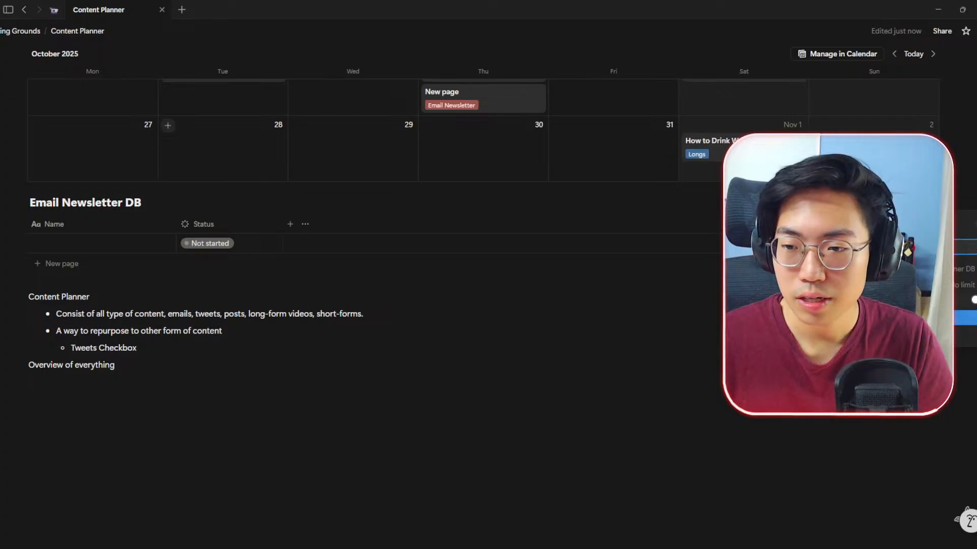
click(972, 300)
click(965, 355)
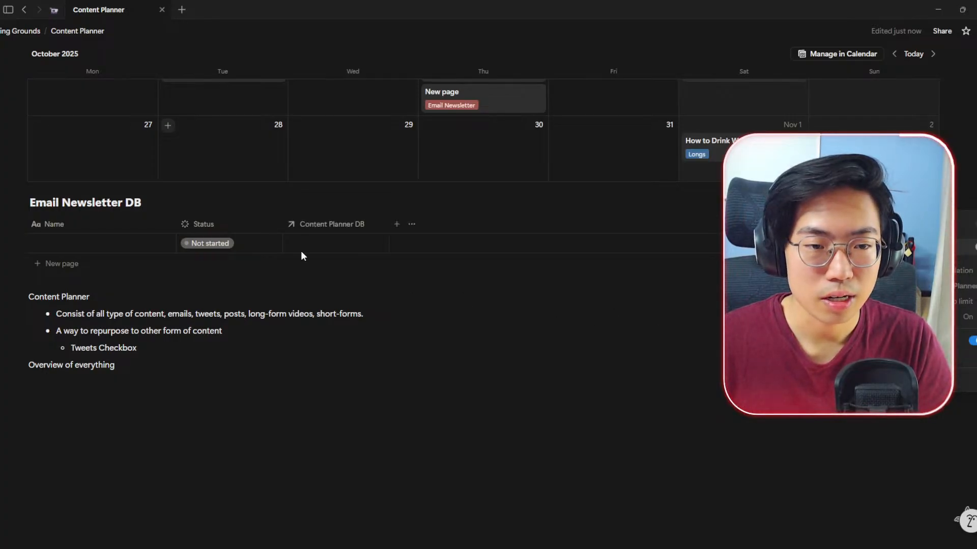
Name the empty row in Email Newsletter DB "10 Best Notion Templates".
click(343, 248)
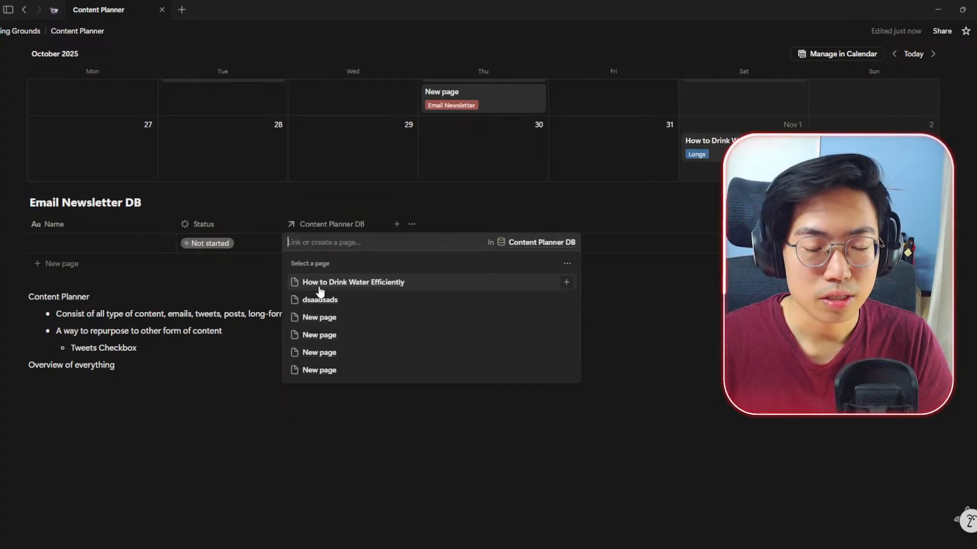
click(96, 233)
click(93, 232)
click(227, 266)
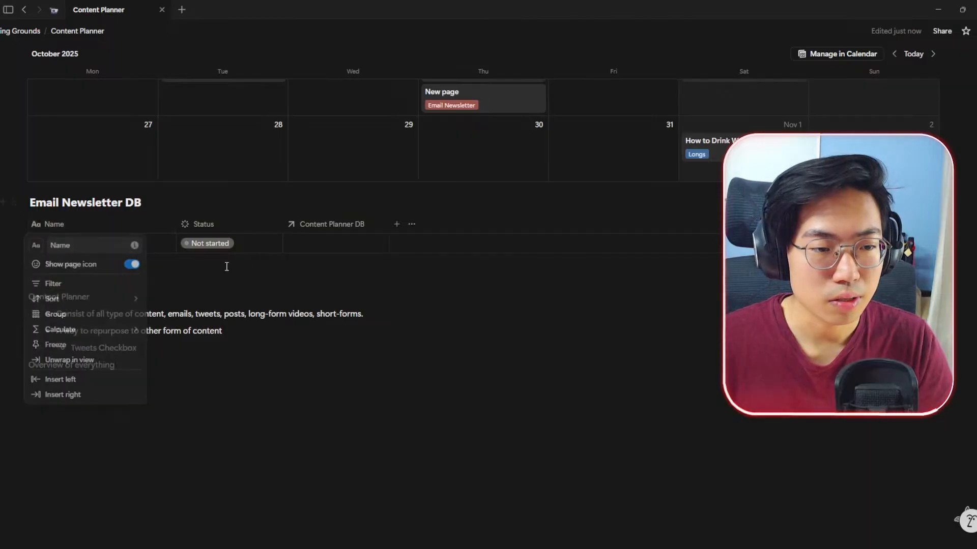
click(92, 246)
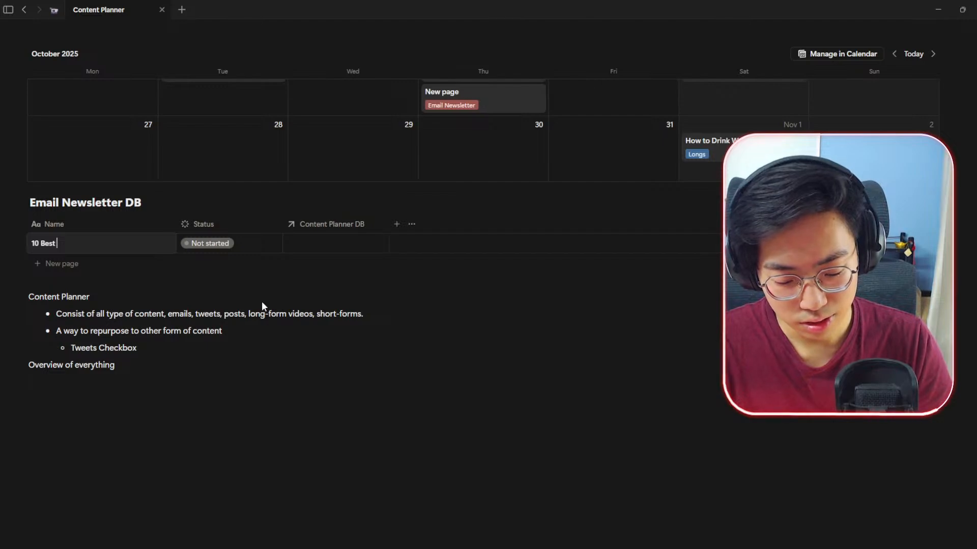
text(10 Best Notion Templates)
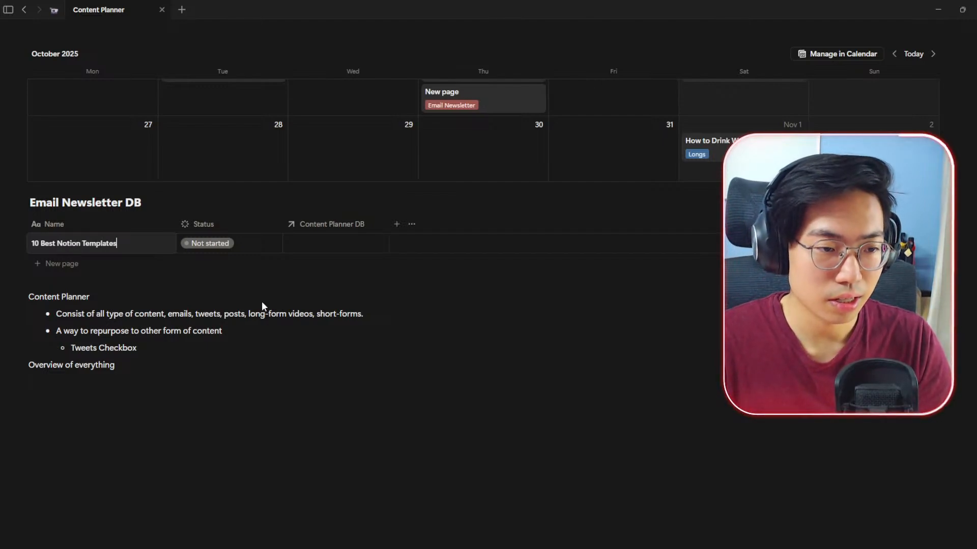
key(Escape)
Create a new page named Email in Content Planner DB and link it to the 10 Best Notion Templates row.
click(326, 243)
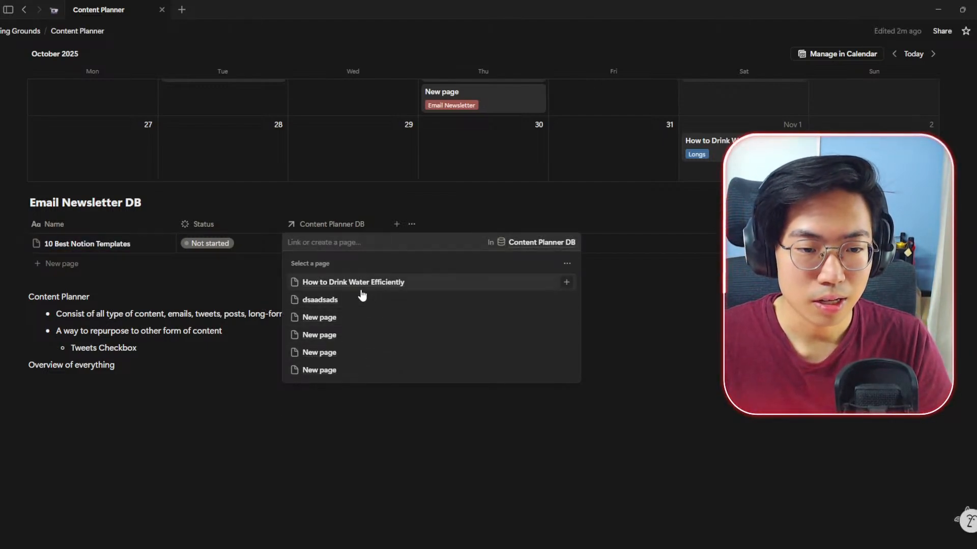
key(Escape)
scroll(216, 287, up, 2)
click(301, 355)
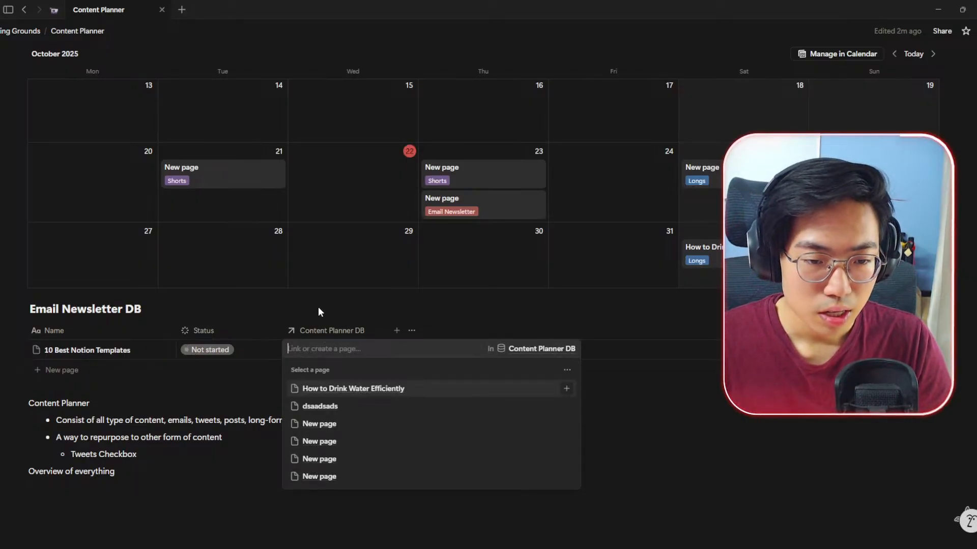
click(318, 309)
click(299, 354)
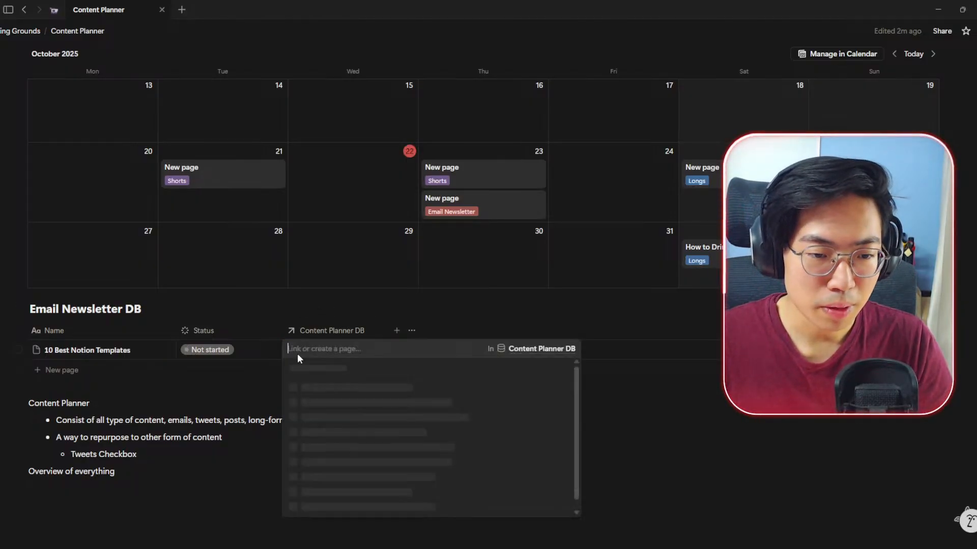
text(Email)
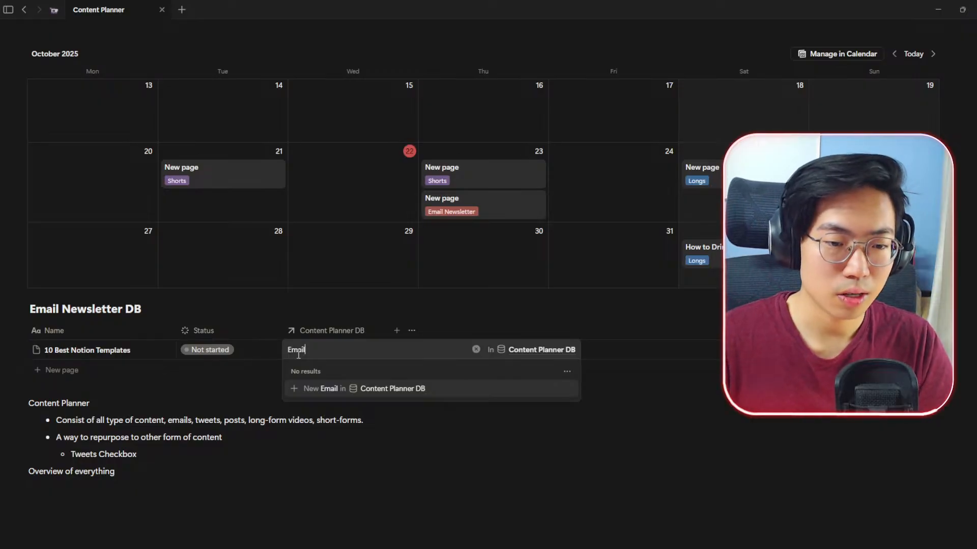
click(365, 389)
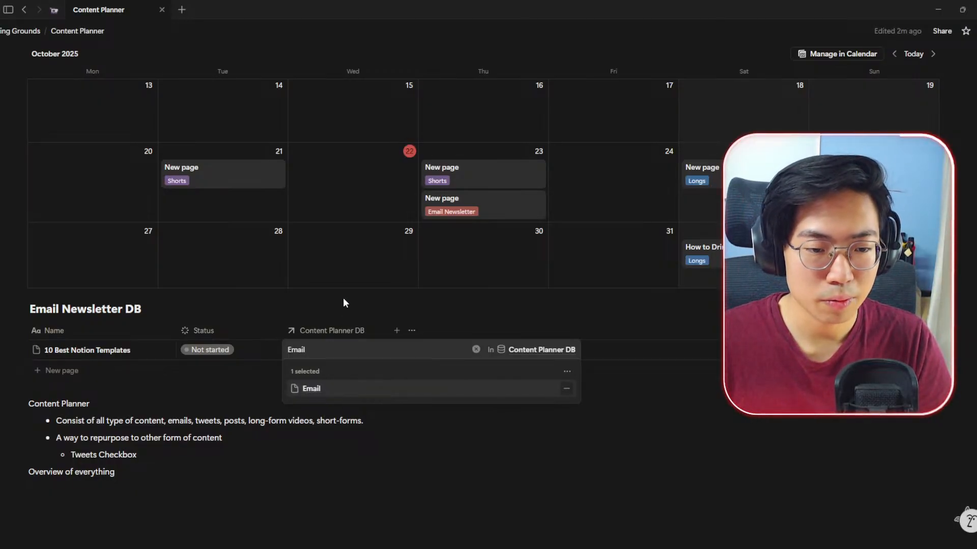
Give the linked Email page a blue envelope icon and return to the planner.
click(311, 390)
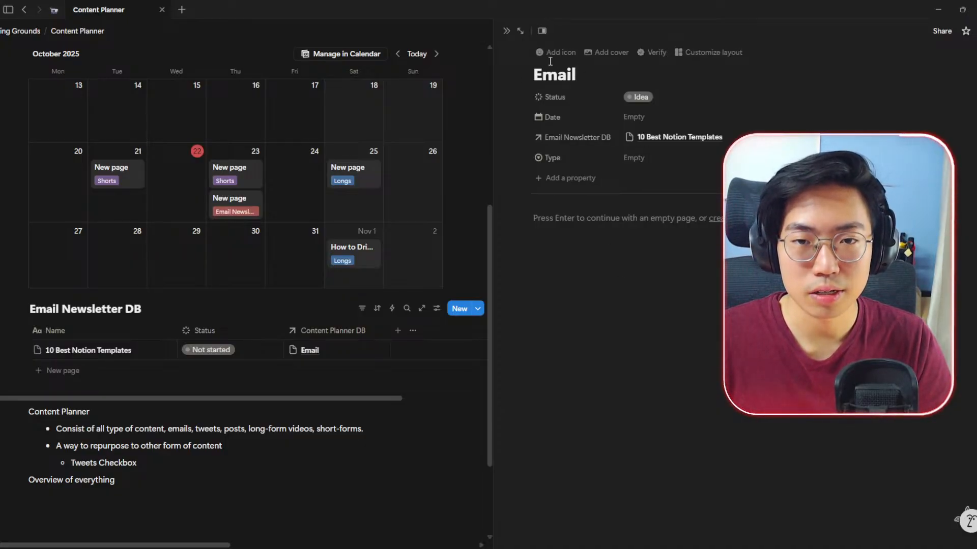
click(556, 54)
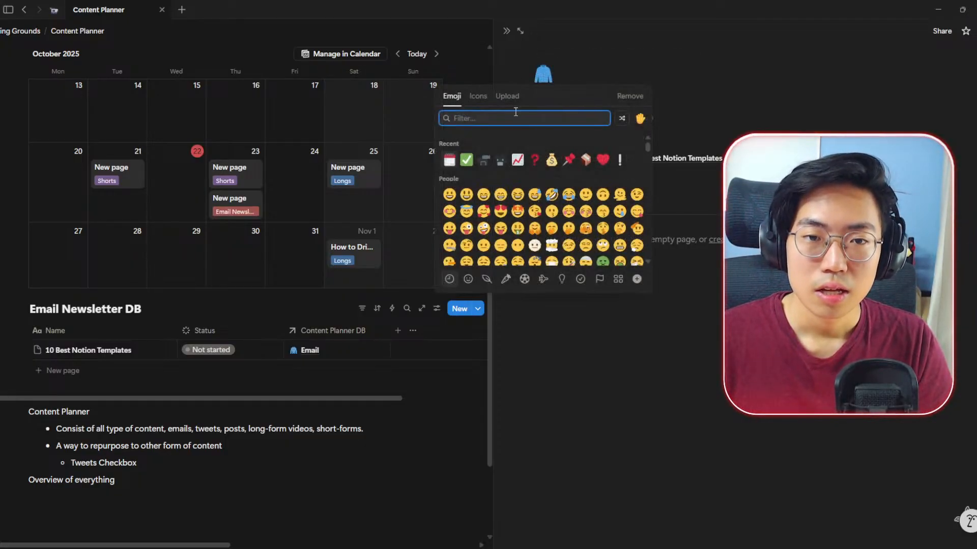
click(478, 96)
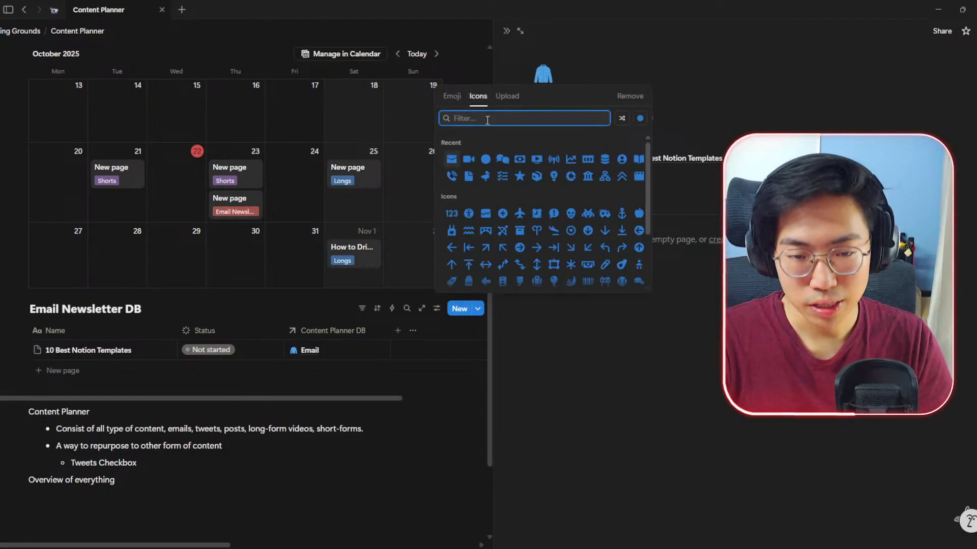
click(451, 160)
click(506, 31)
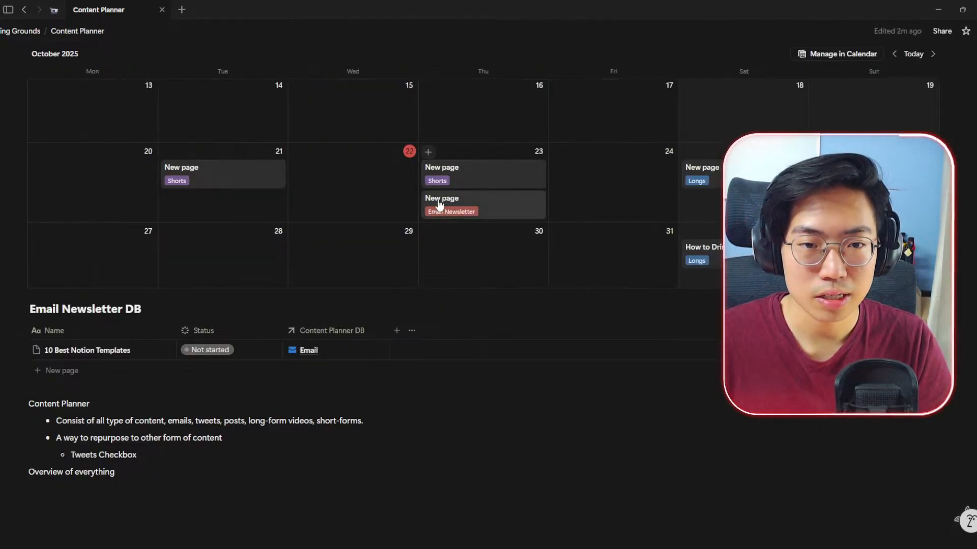
Schedule the undated Email page on October 22, 2025 in the content calendar.
scroll(451, 209, up, 3)
click(788, 110)
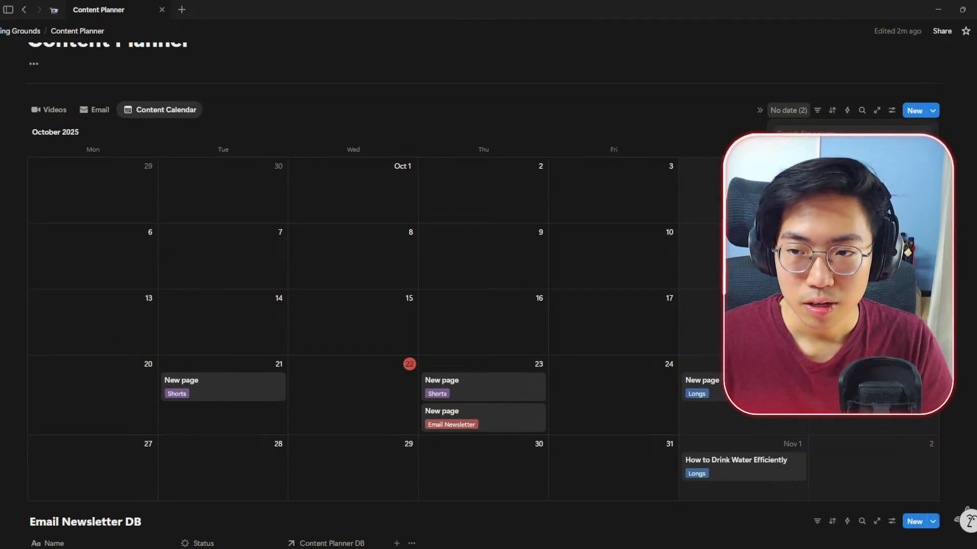
click(834, 157)
click(534, 263)
scroll(404, 276, down, 4)
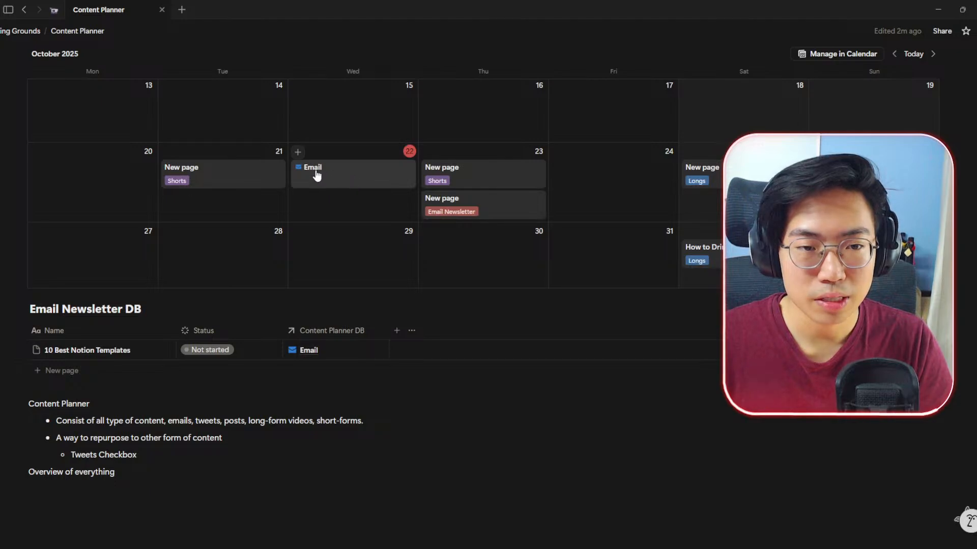
Show the Email Newsletter DB relation property on the Content Calendar cards.
scroll(576, 266, up, 4)
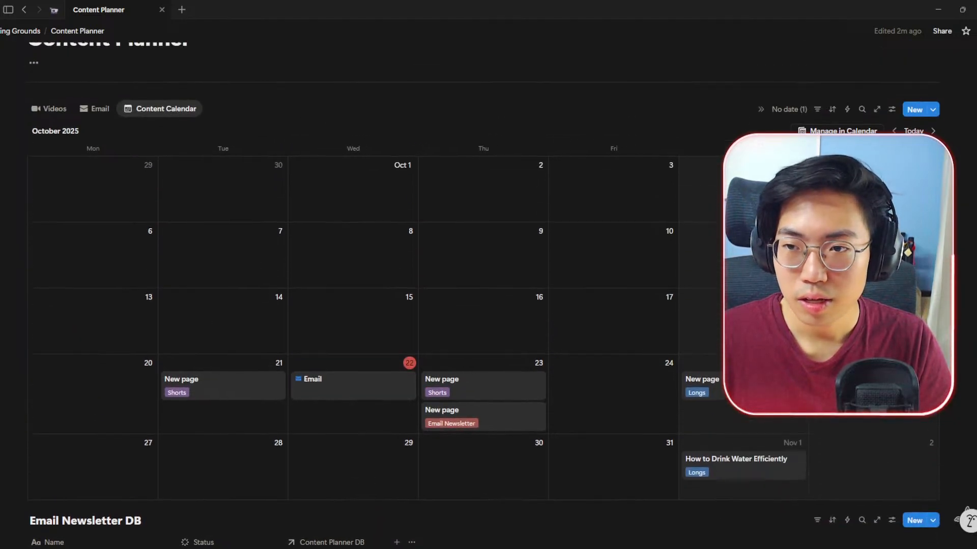
click(890, 110)
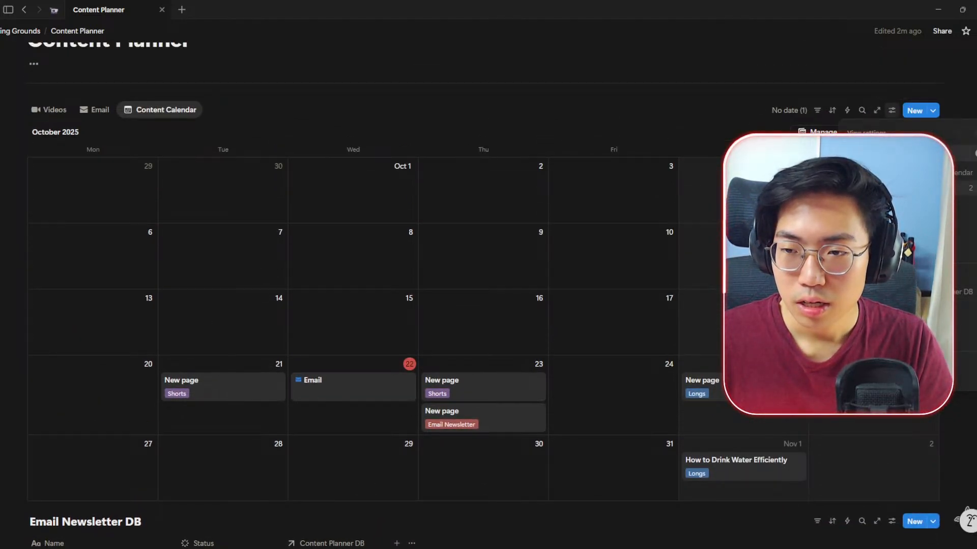
click(887, 188)
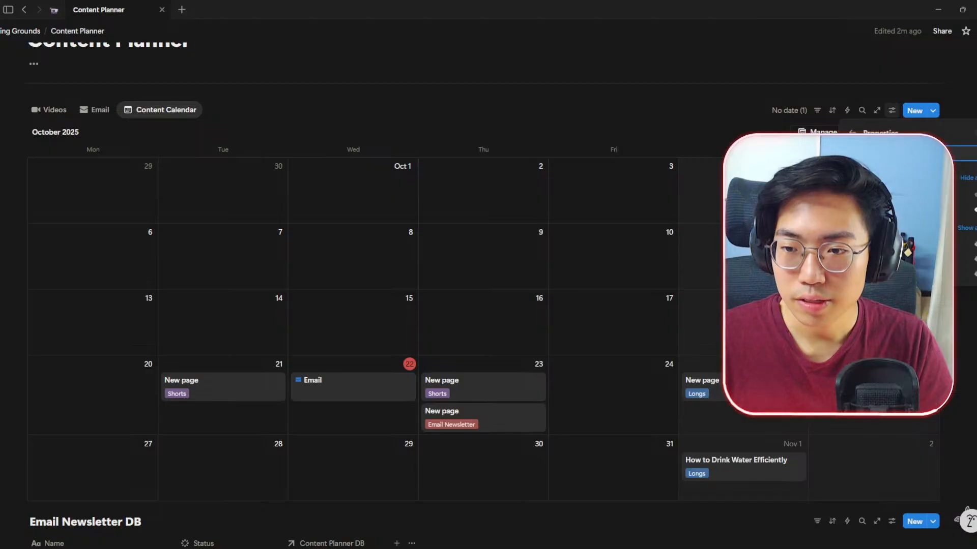
click(975, 259)
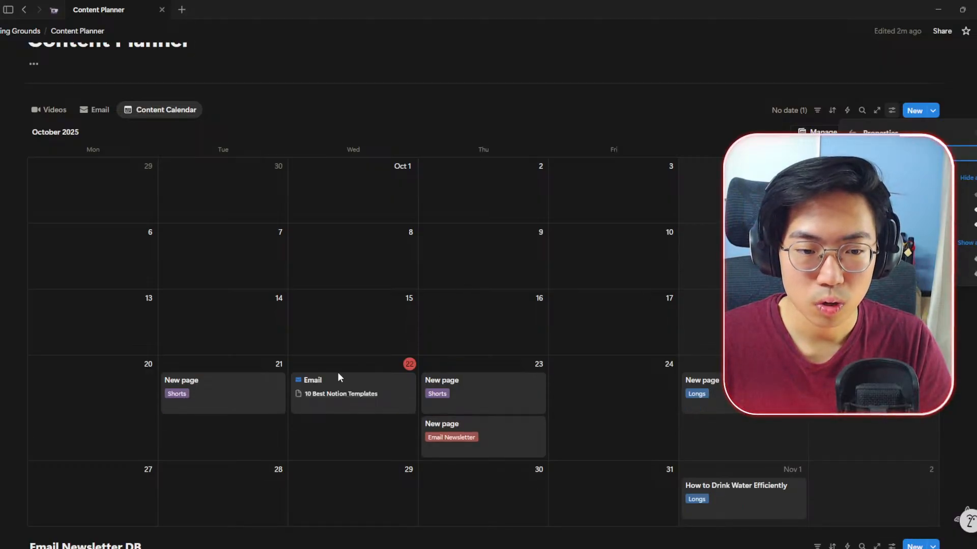
click(308, 334)
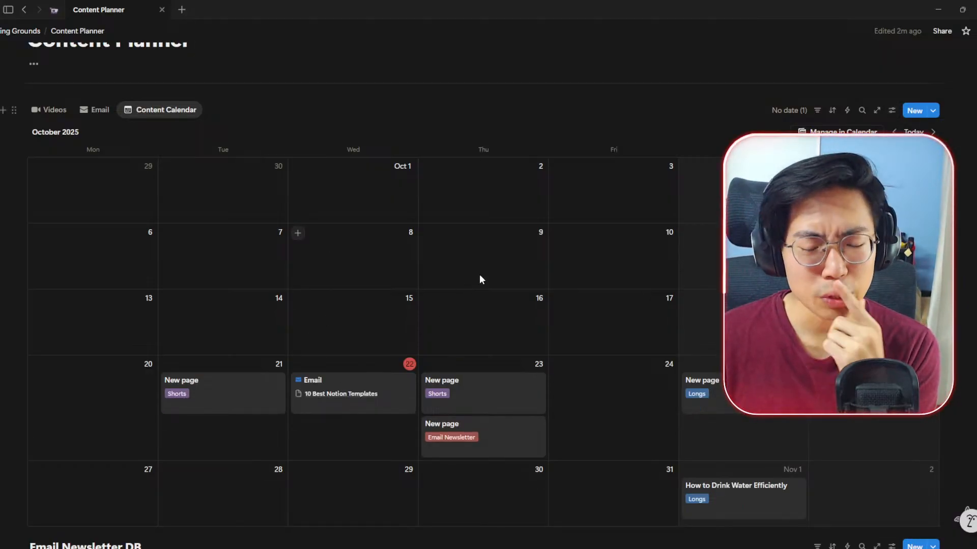
Review the Email card in the content calendar against its linked row in Email Newsletter DB.
scroll(638, 249, down, 4)
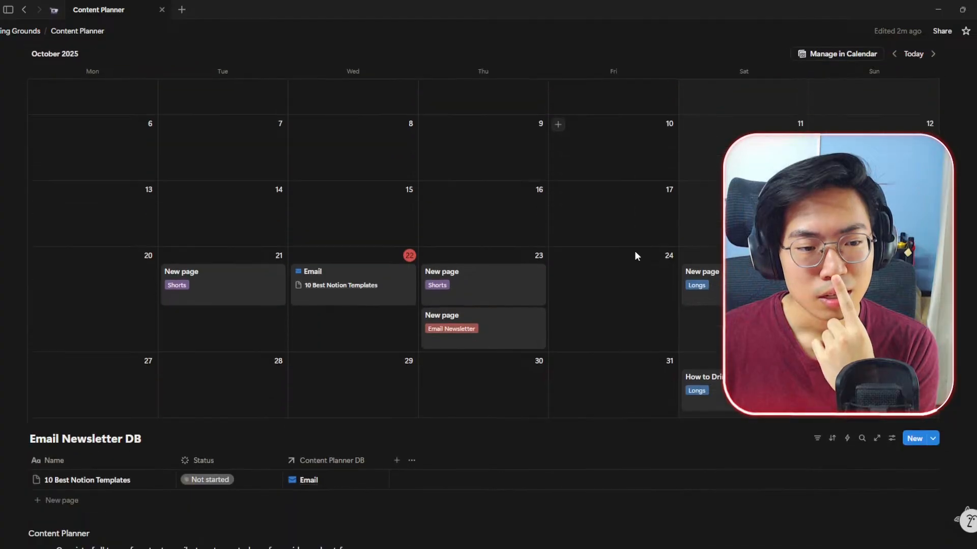
scroll(388, 260, up, 2)
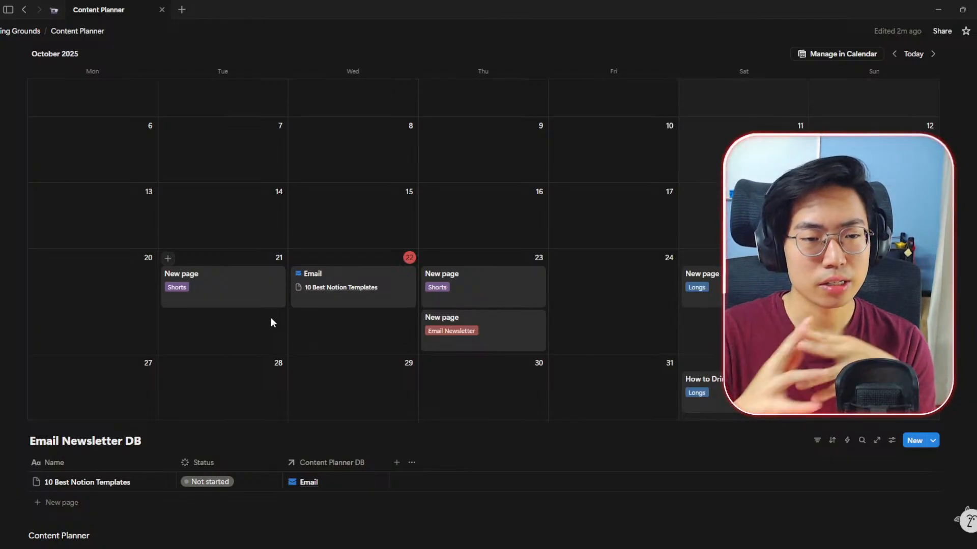
scroll(159, 480, up, 4)
scroll(175, 248, down, 7)
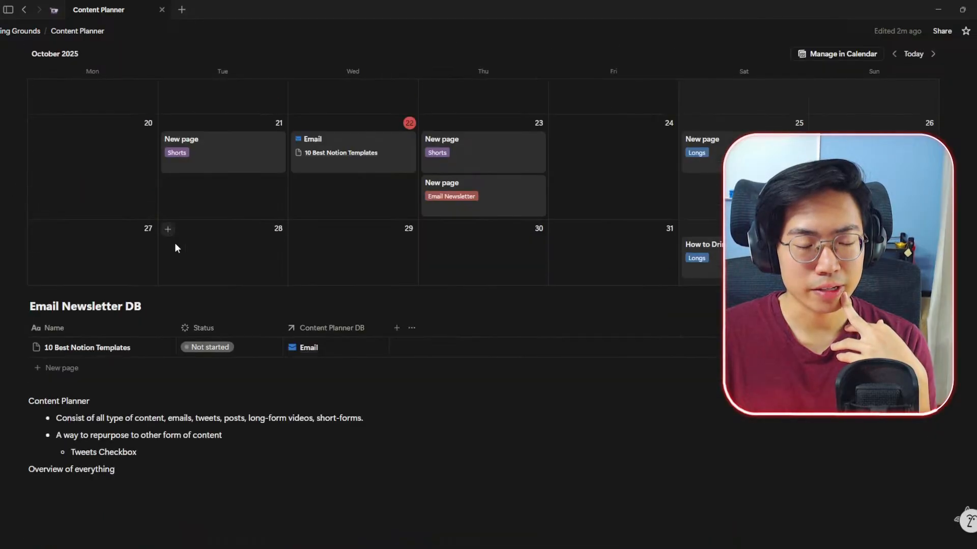
scroll(308, 254, up, 4)
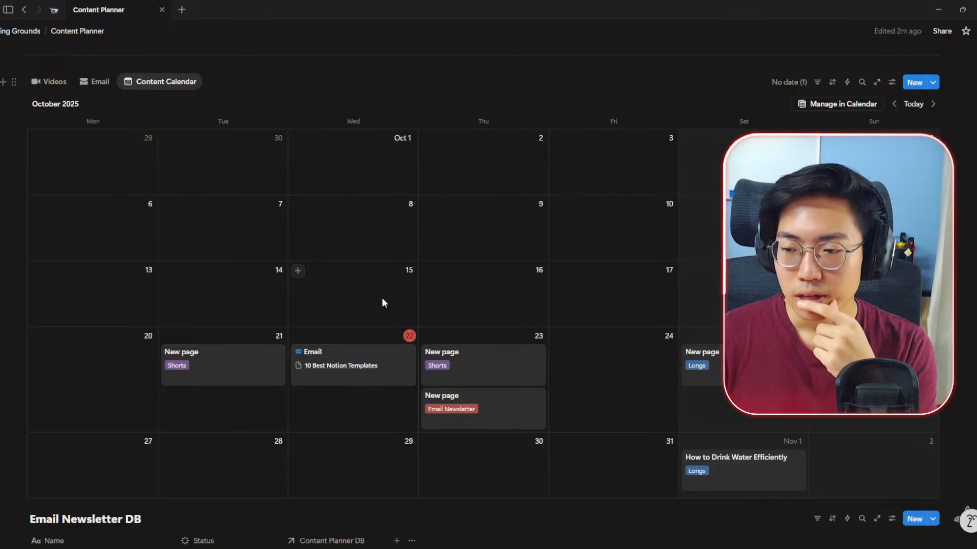
scroll(381, 298, down, 2)
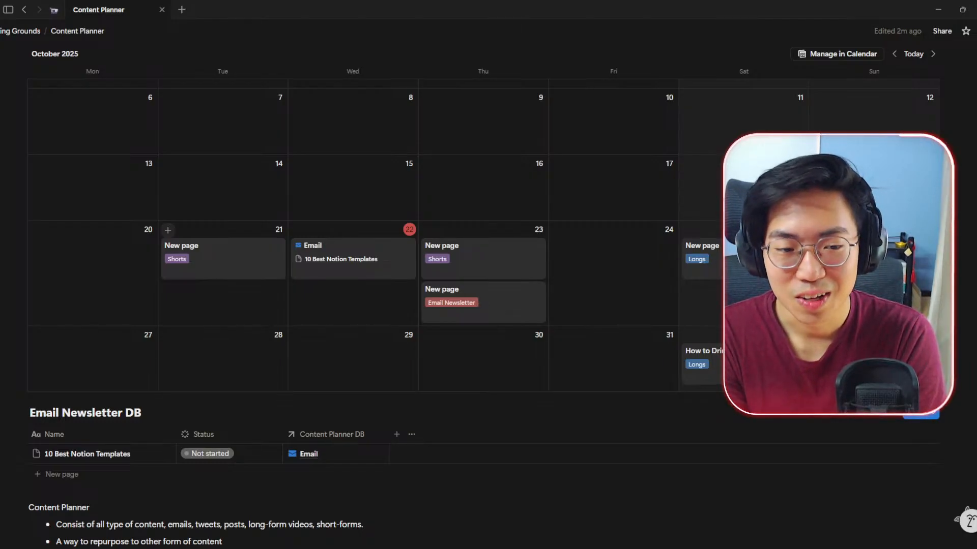
scroll(224, 274, up, 2)
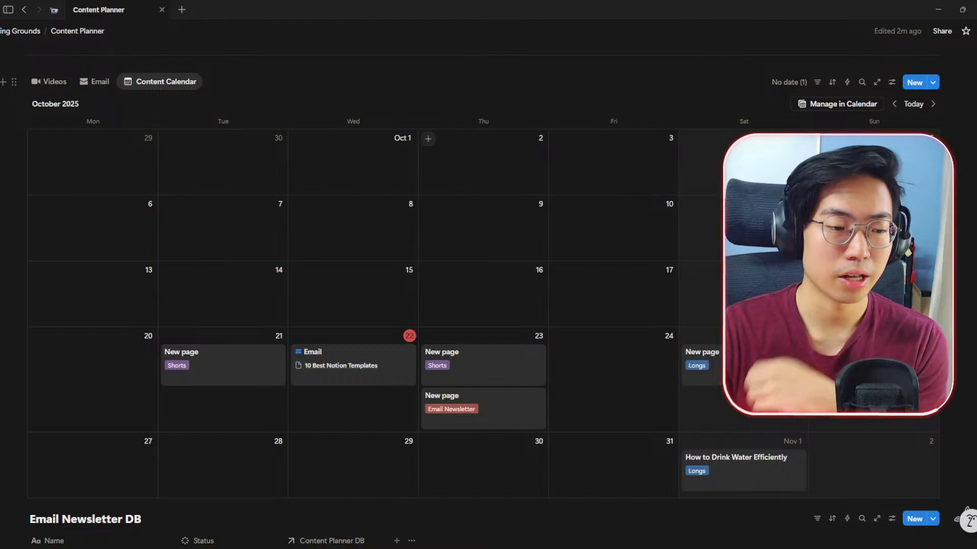
scroll(430, 229, down, 2)
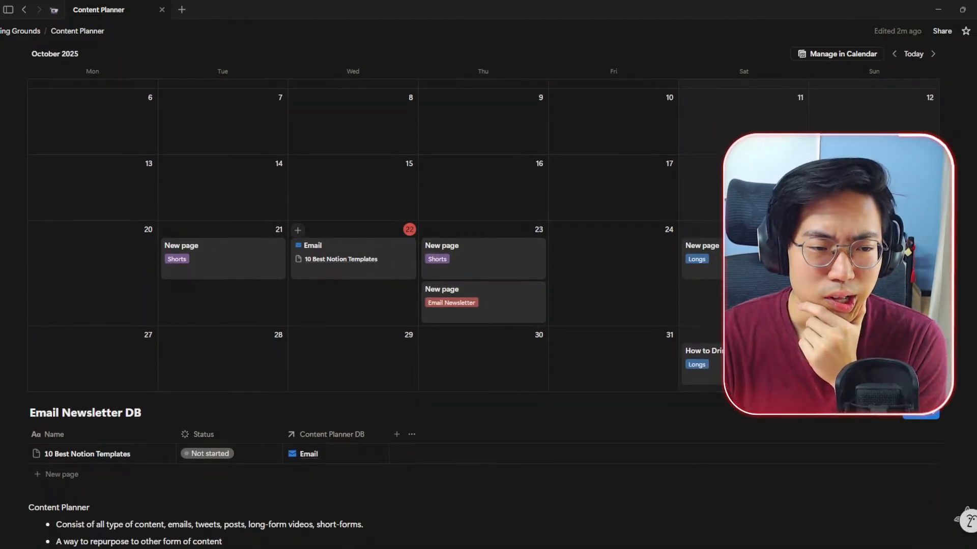
drag(333, 266, 364, 254)
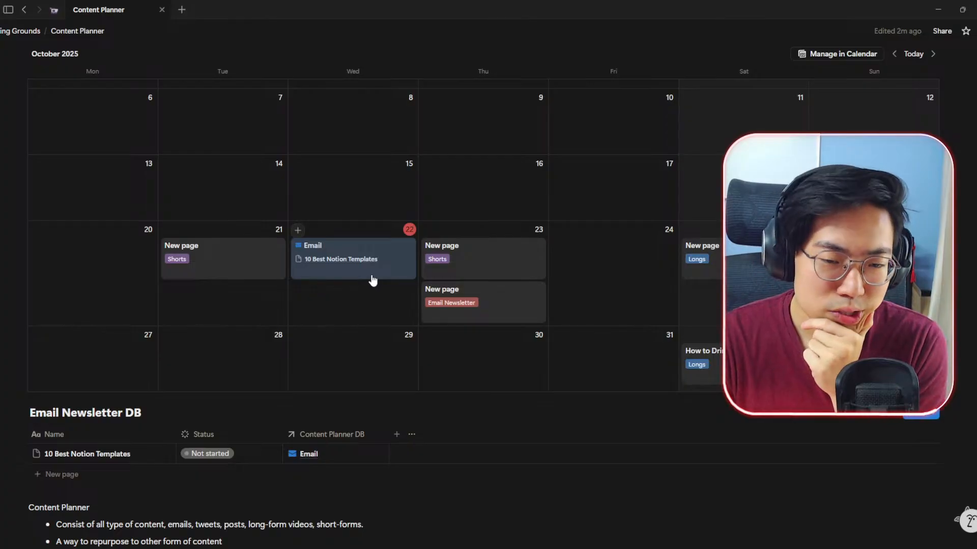
scroll(478, 258, up, 2)
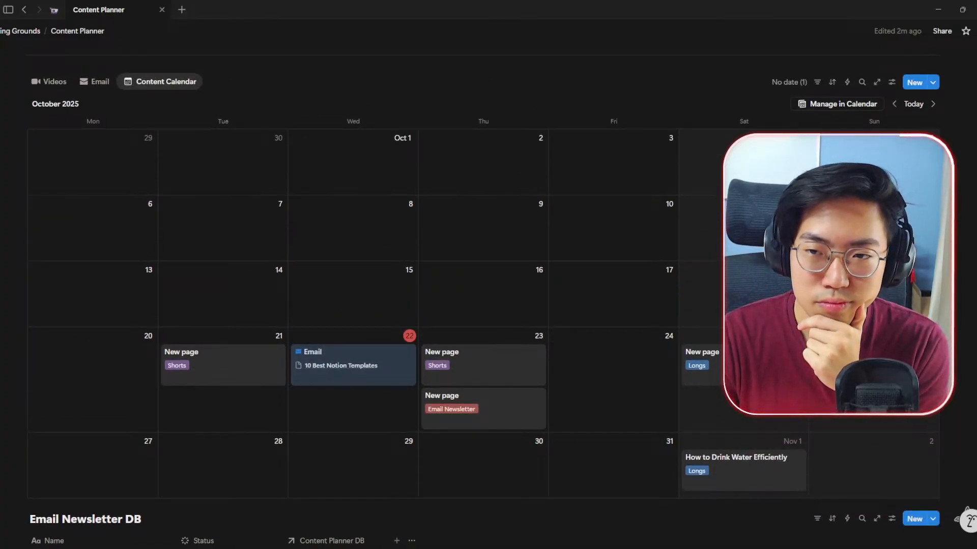
Clear the date of the Email page to take it off the content calendar.
click(789, 82)
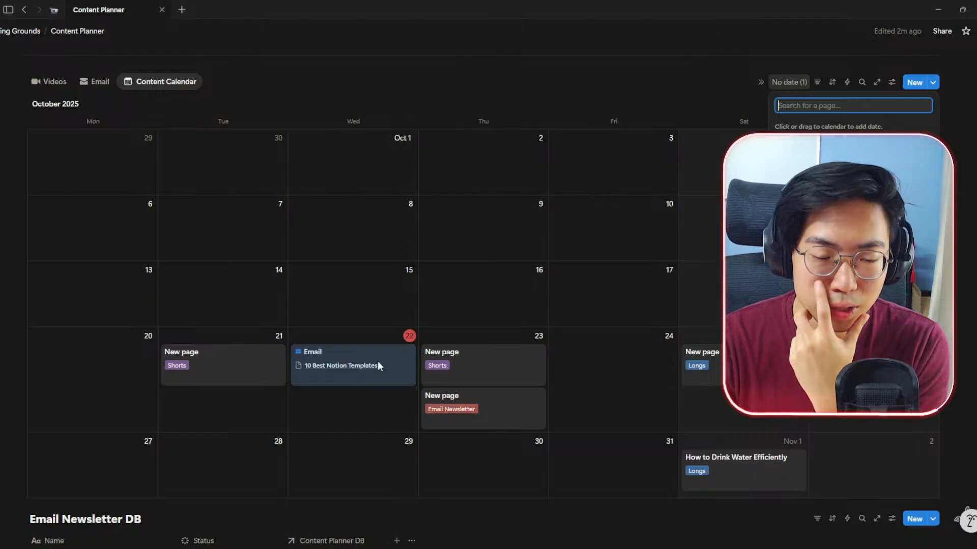
click(400, 354)
click(402, 349)
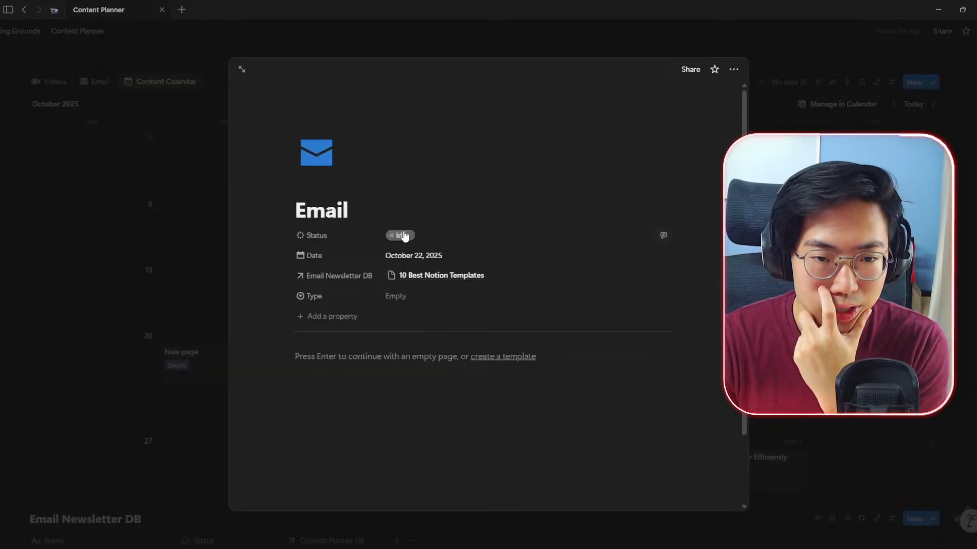
click(413, 256)
click(402, 503)
click(218, 358)
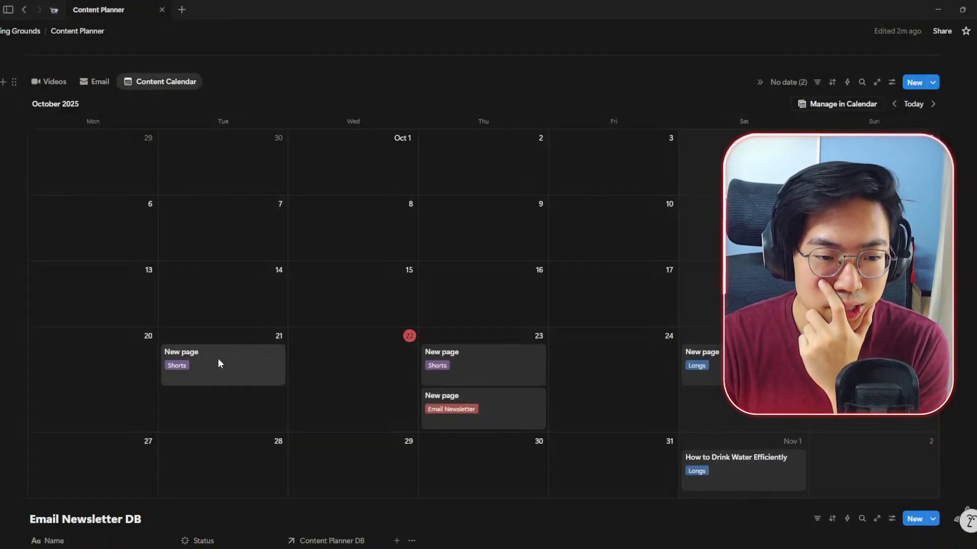
Title the untitled October 21 Shorts page "Reviewing Tempalte".
click(217, 358)
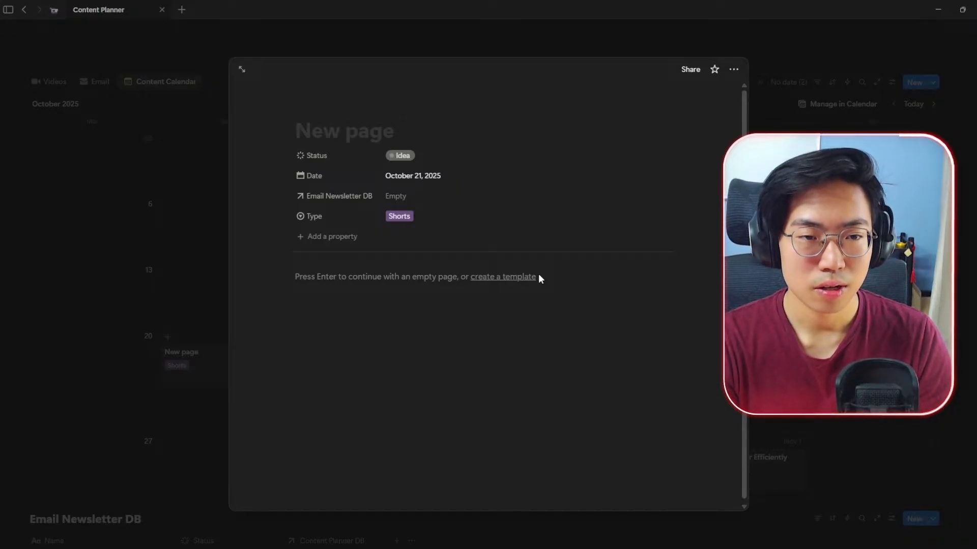
text(Review)
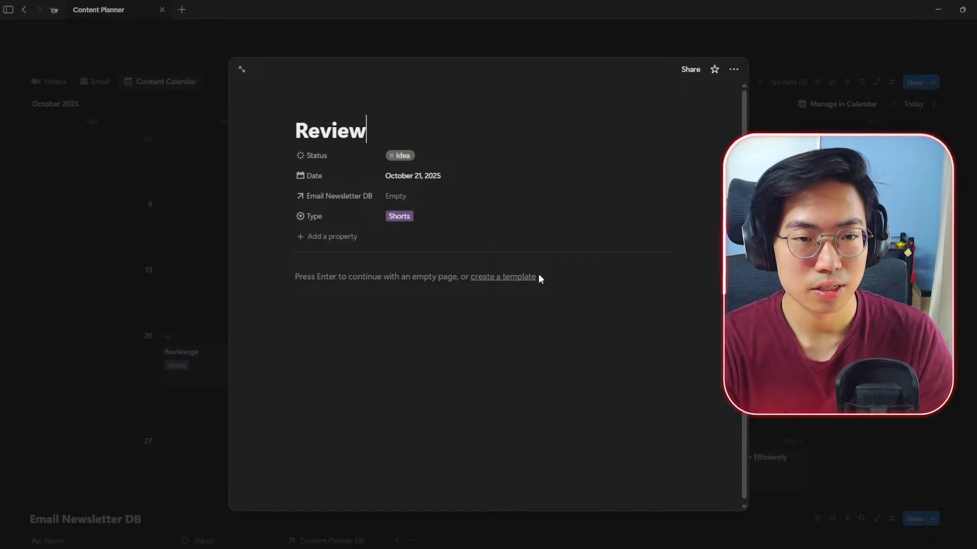
text(ing Tempalte)
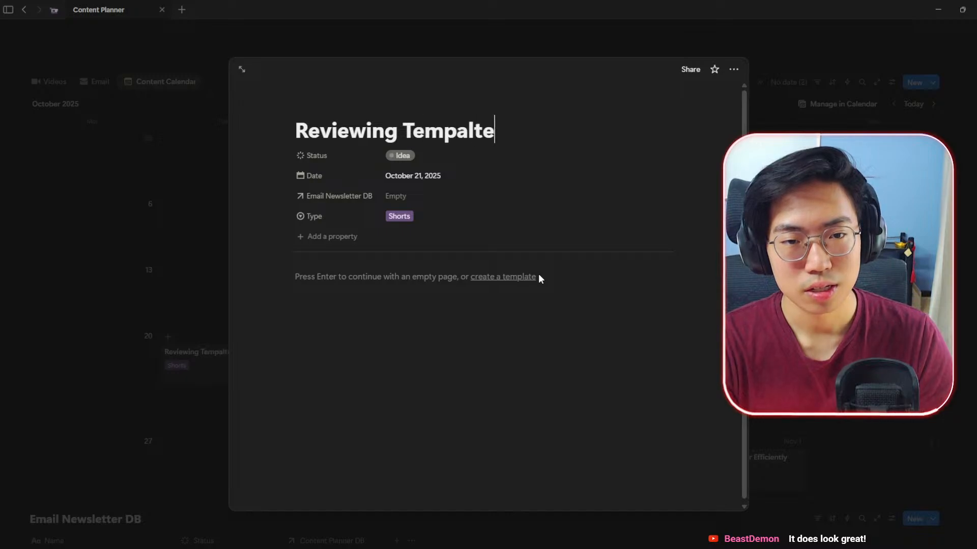
Correct the October 21 Shorts page title to "Reviewing Template" and close the page.
key(ctrl+BackSpace)
text(Tmeplat)
key(ctrl+BackSpace)
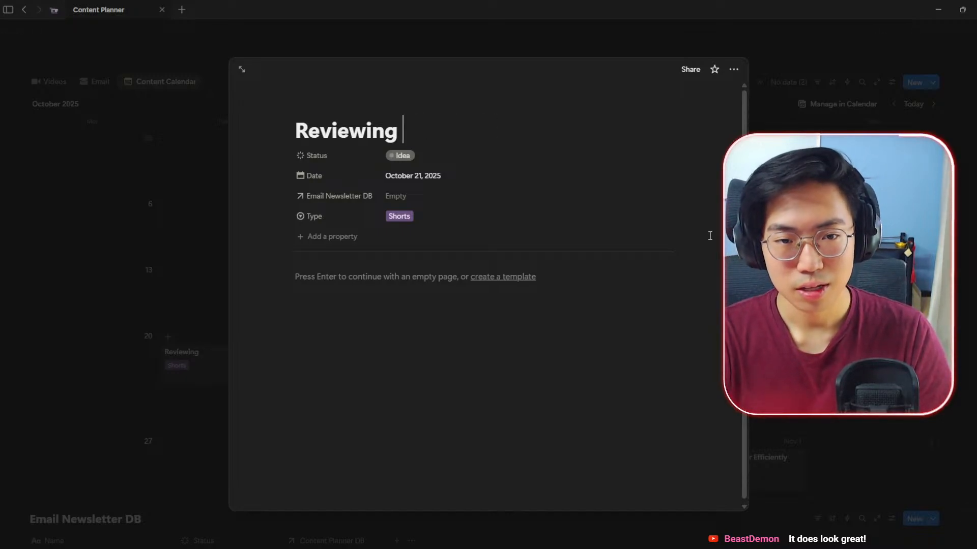
text(Template)
key(Escape)
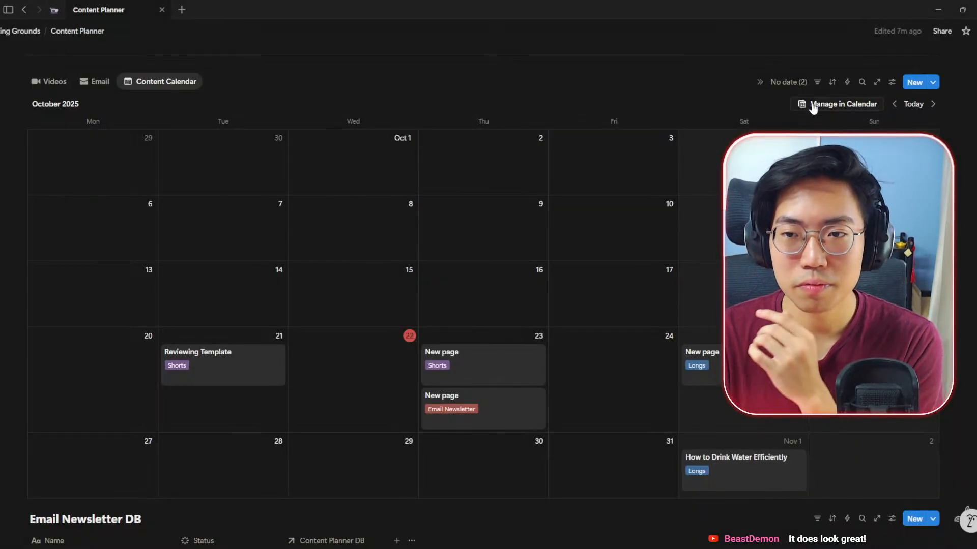
Clear the date of the Reviewing Template page and check the calendar's list of undated pages.
click(256, 359)
click(409, 178)
click(396, 421)
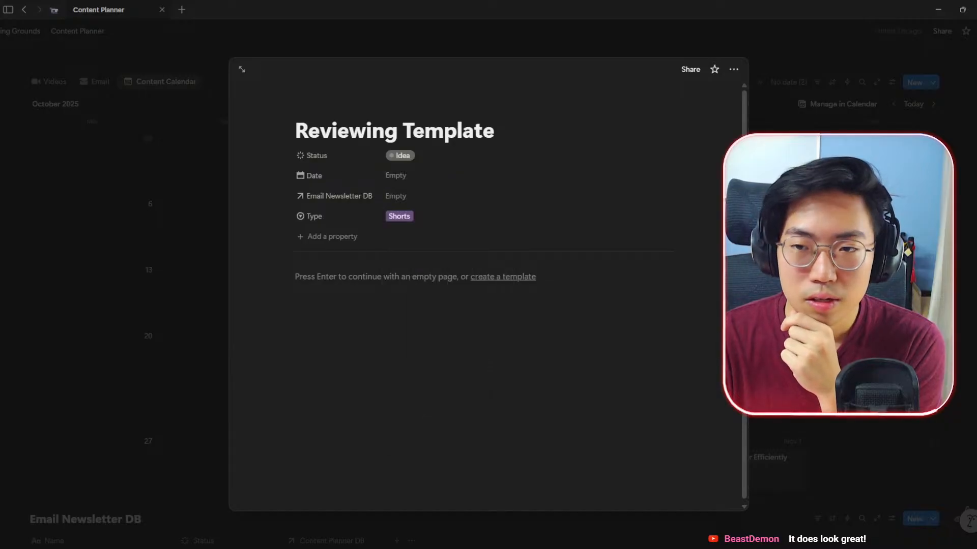
key(Escape)
click(788, 82)
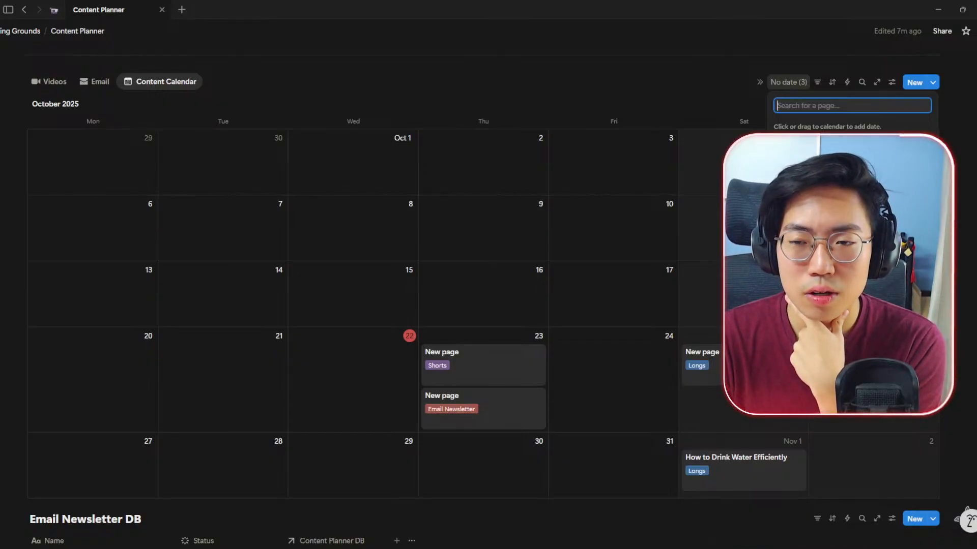
Add a page named "ssdfasdaf" to the Title column of the Videos board.
click(46, 84)
click(46, 83)
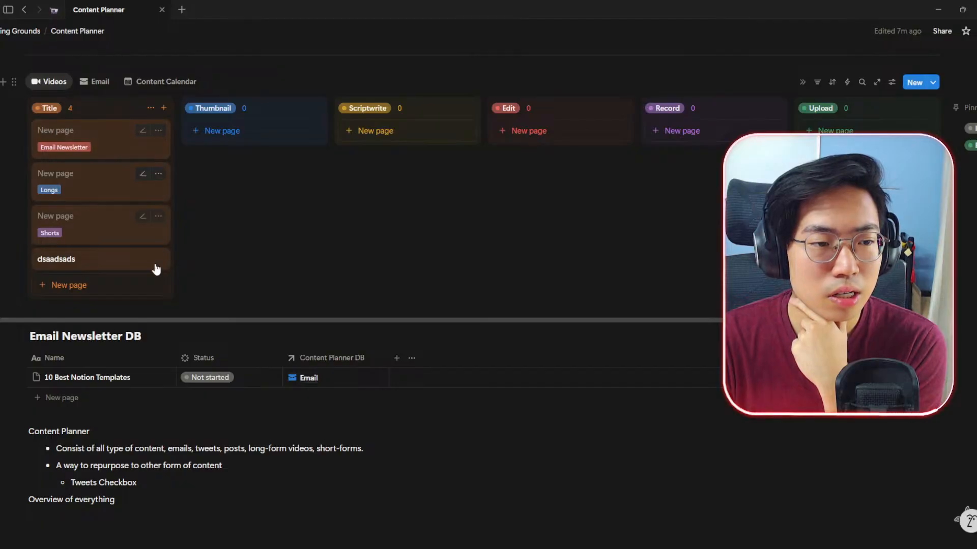
click(120, 286)
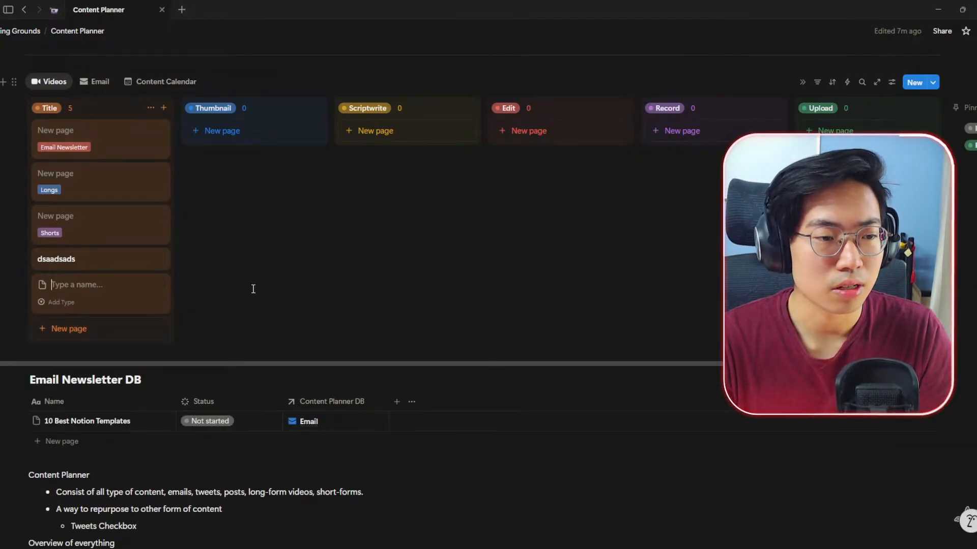
text(ssdfasdaf)
key(Return)
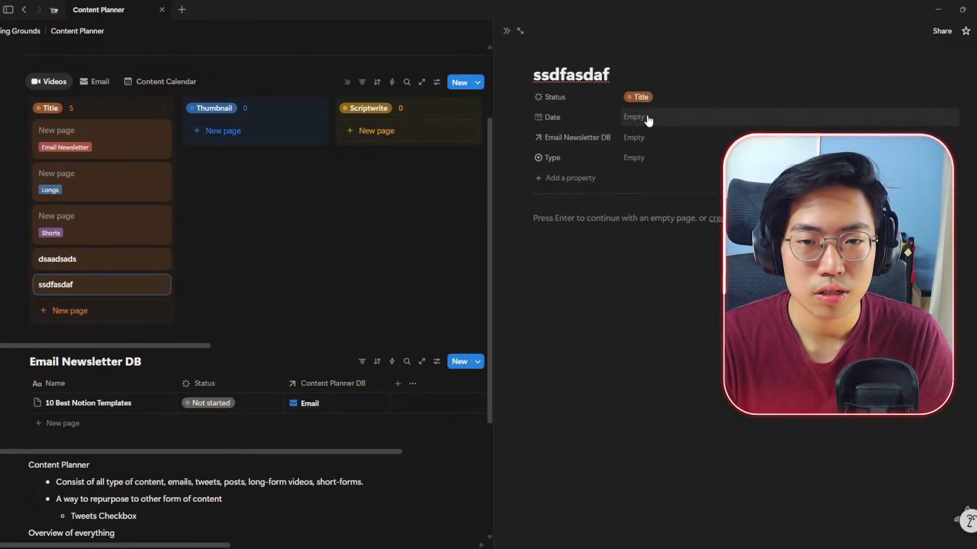
Set the ssdfasdaf page's date to October 31, 2025 and check its placement in the Content Calendar.
click(162, 81)
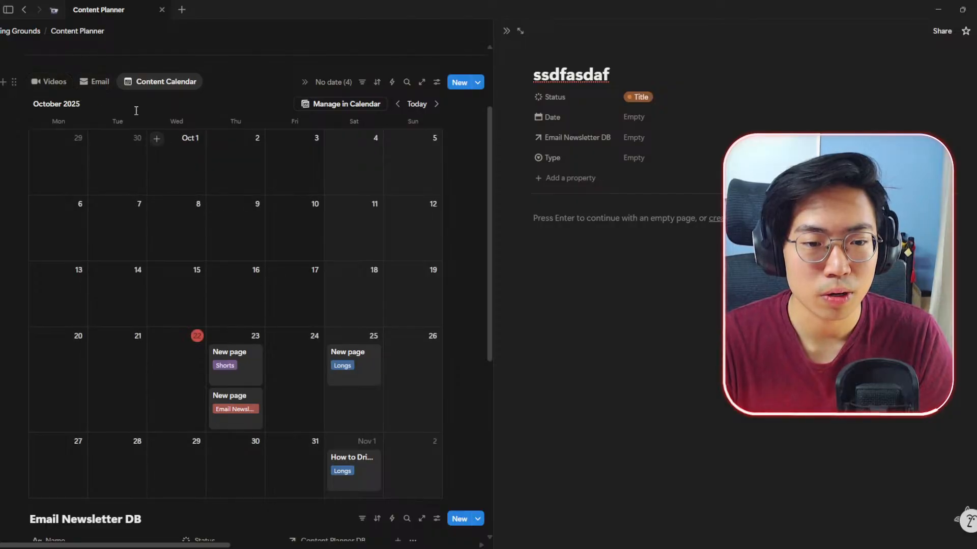
click(46, 81)
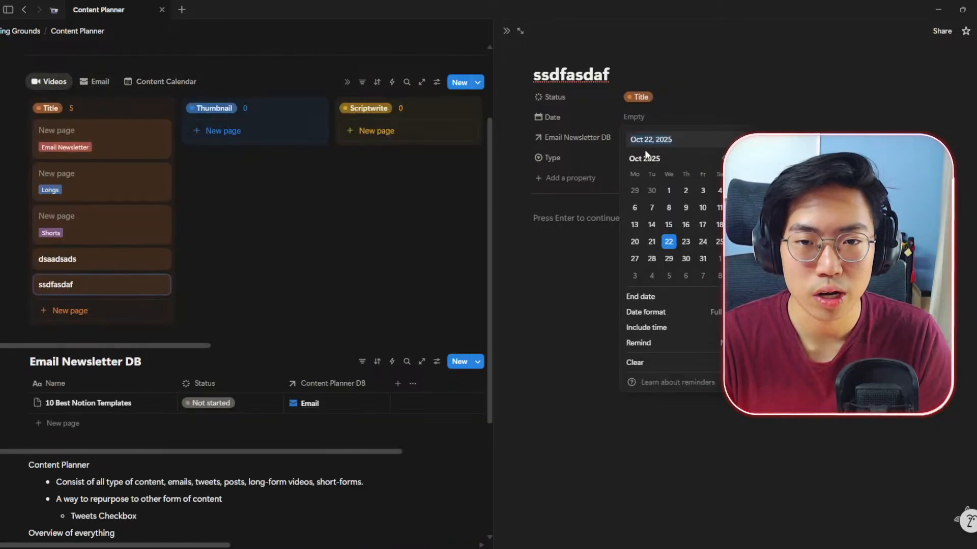
click(702, 259)
click(342, 179)
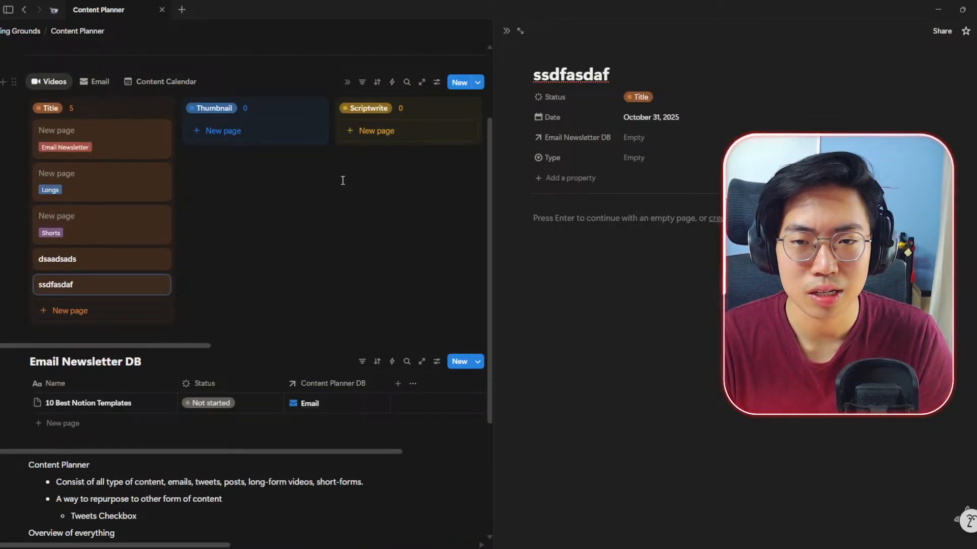
click(152, 82)
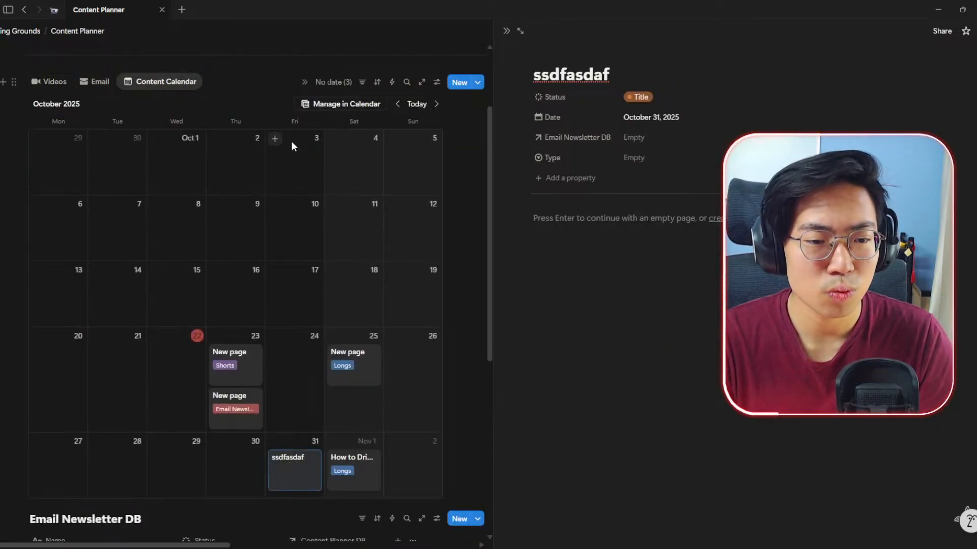
click(506, 30)
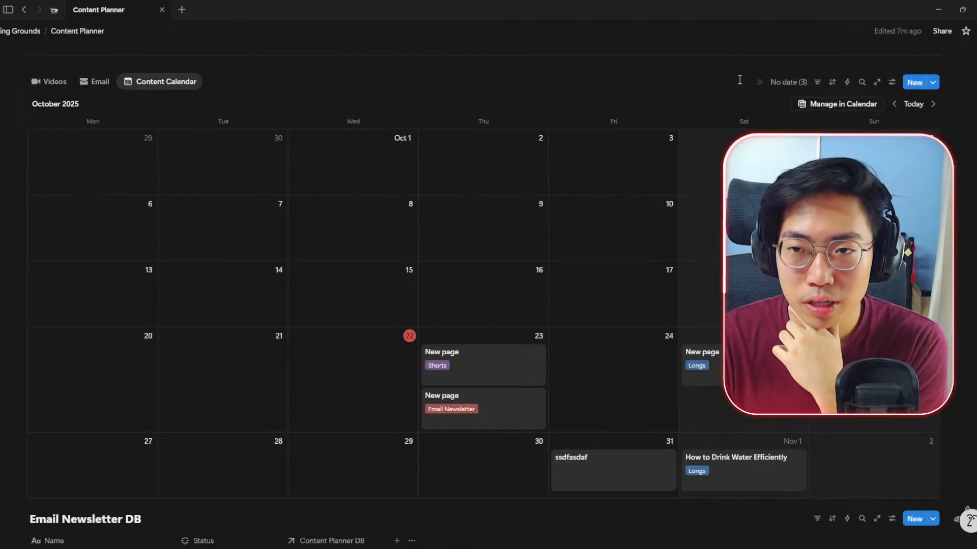
Put the undated Email page back on the Content Calendar at October 22.
click(789, 82)
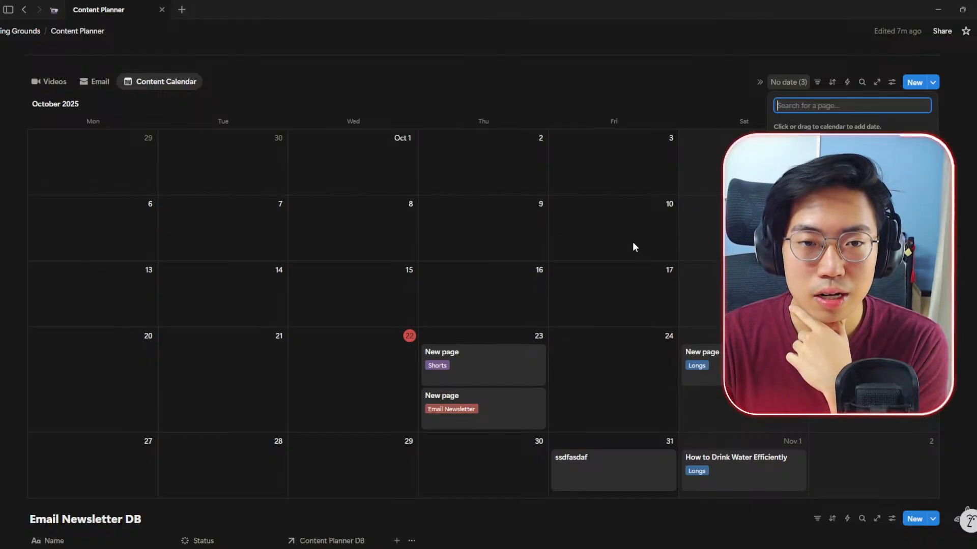
click(814, 145)
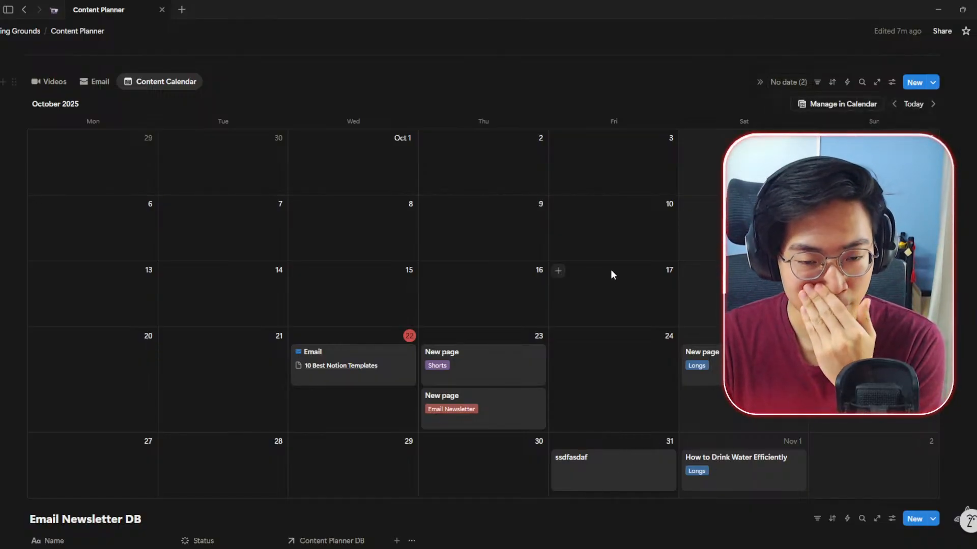
Compare the Content Calendar entries with the Email Newsletter DB table and the planner notes below it.
scroll(152, 345, down, 6)
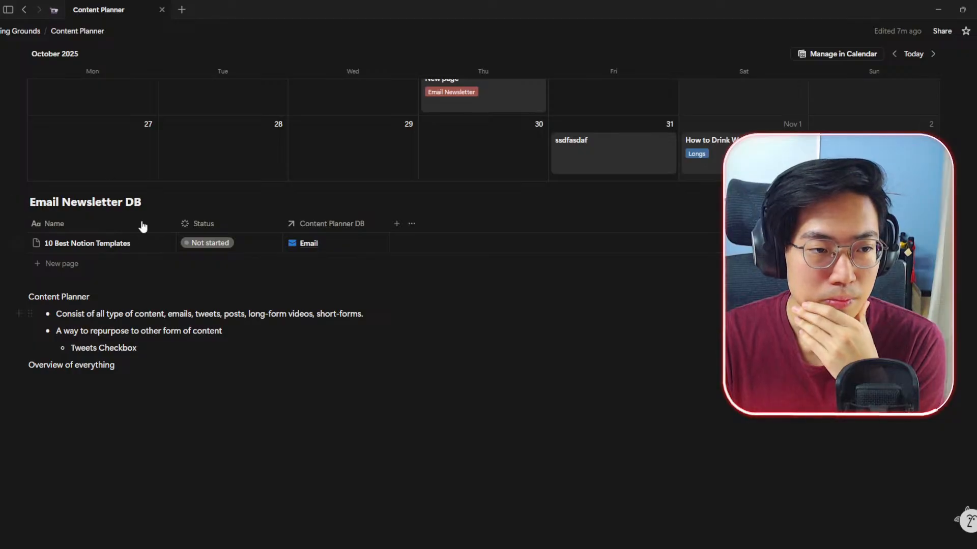
scroll(142, 221, up, 4)
scroll(144, 220, up, 3)
scroll(144, 219, down, 3)
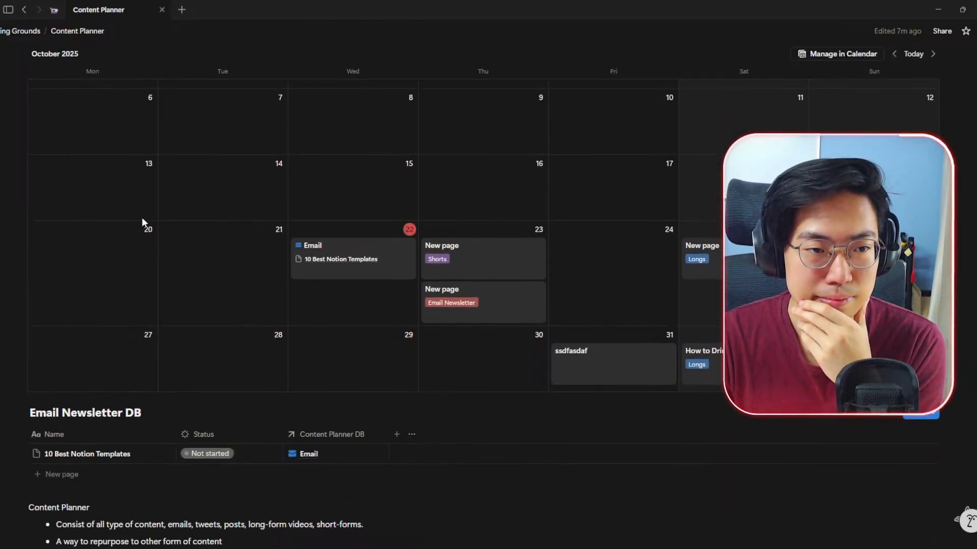
scroll(167, 305, down, 2)
scroll(184, 354, up, 2)
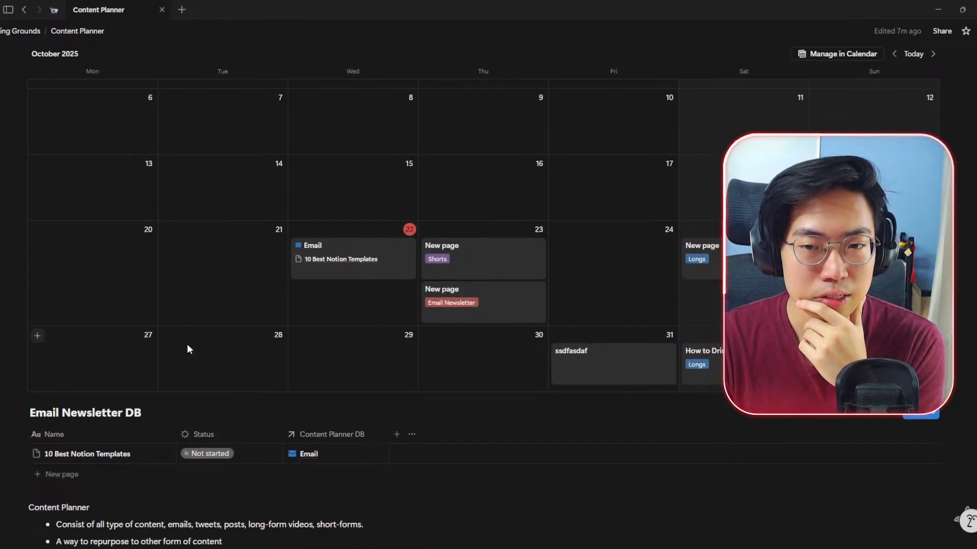
scroll(187, 349, down, 2)
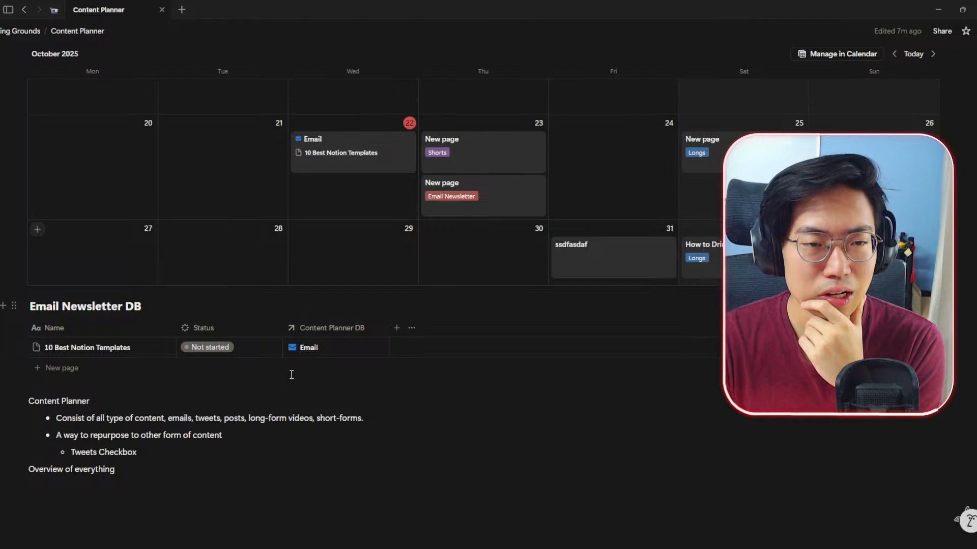
scroll(287, 374, up, 6)
scroll(286, 370, down, 2)
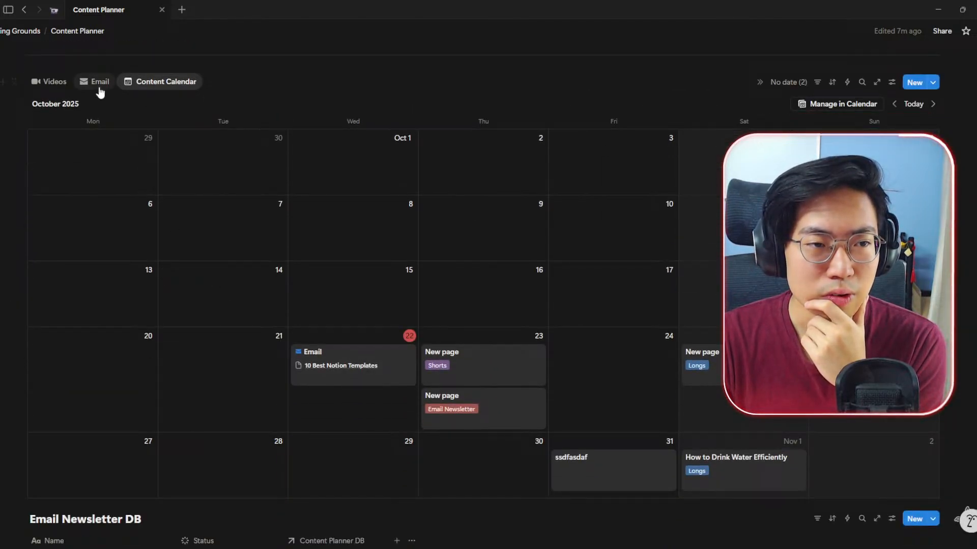
In the Email board view, deselect Email Newsletter in the Type filter.
click(99, 88)
click(817, 84)
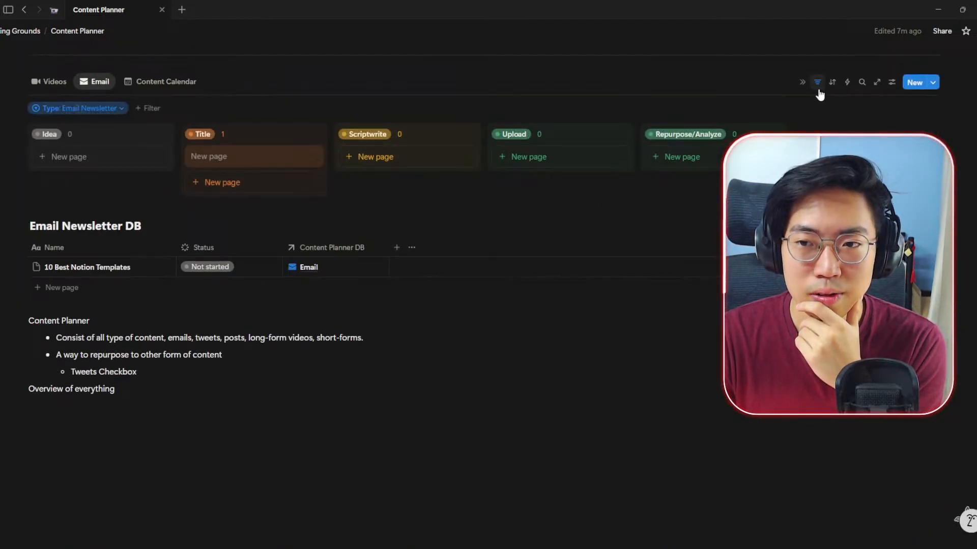
click(116, 109)
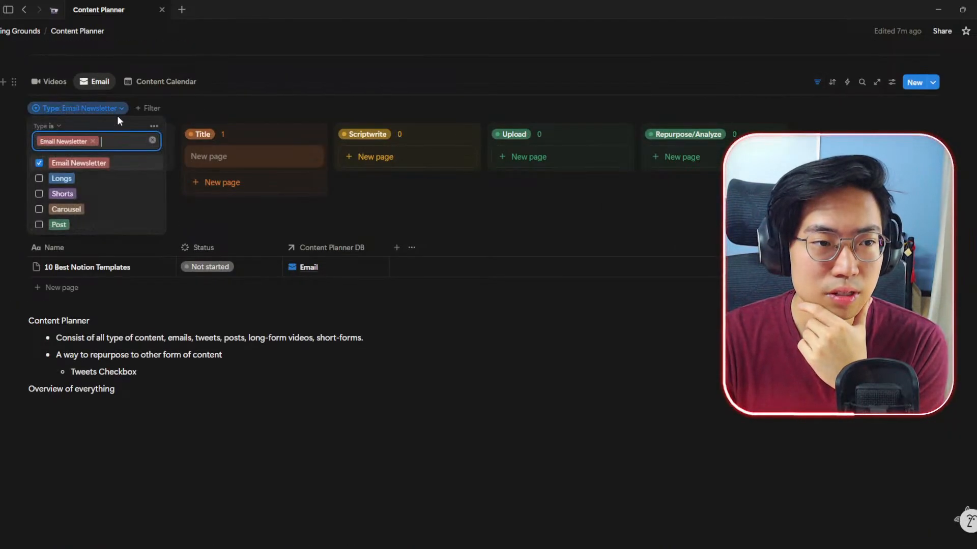
click(56, 163)
click(56, 125)
click(56, 124)
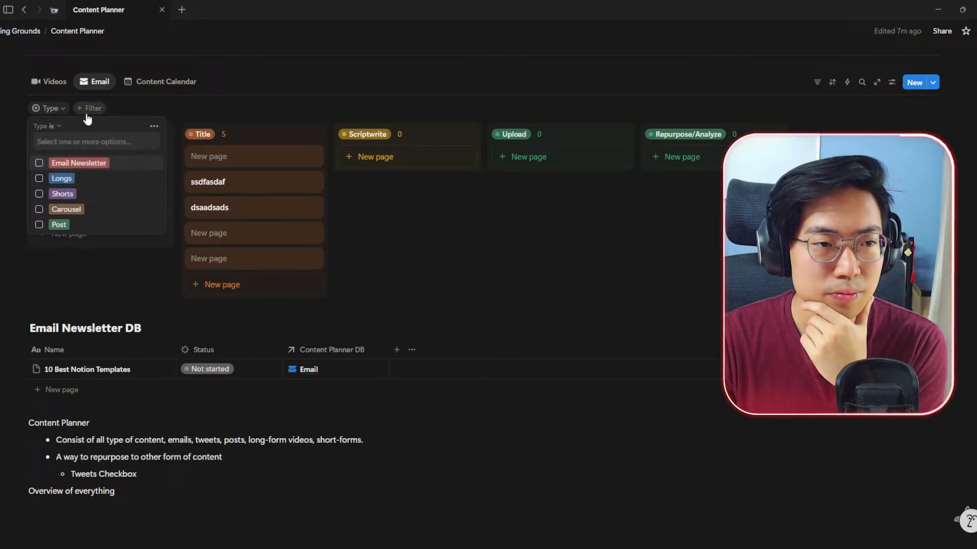
Add an Email Newsletter DB filter to the Email board that contains 10 Best Notion Templates.
click(89, 108)
click(107, 183)
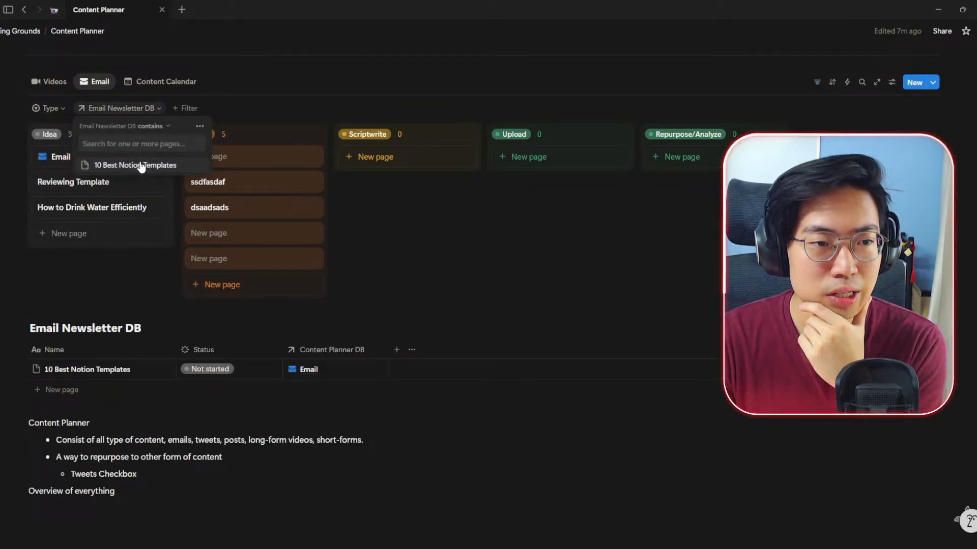
click(141, 166)
click(497, 217)
Show the Email Newsletter DB relation property on the Email board cards.
click(891, 81)
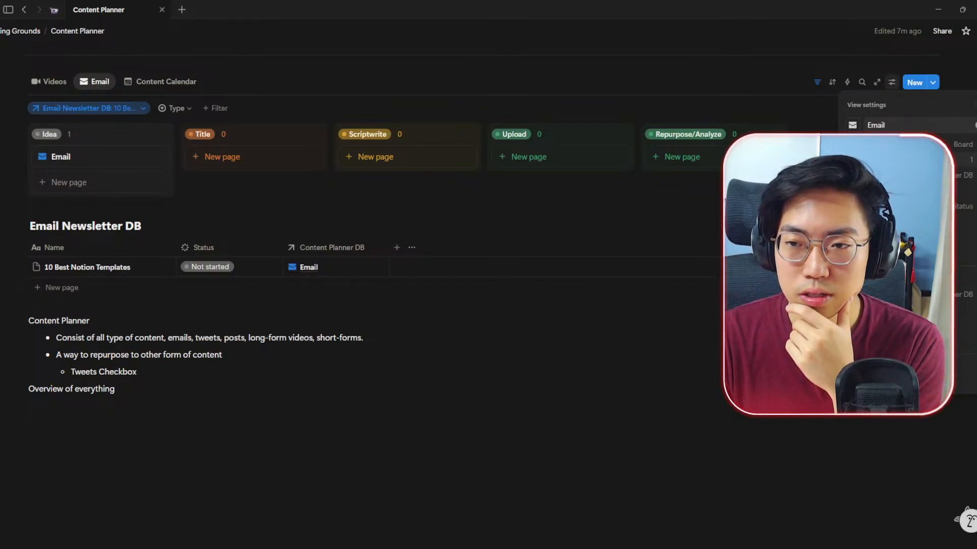
click(885, 159)
click(961, 220)
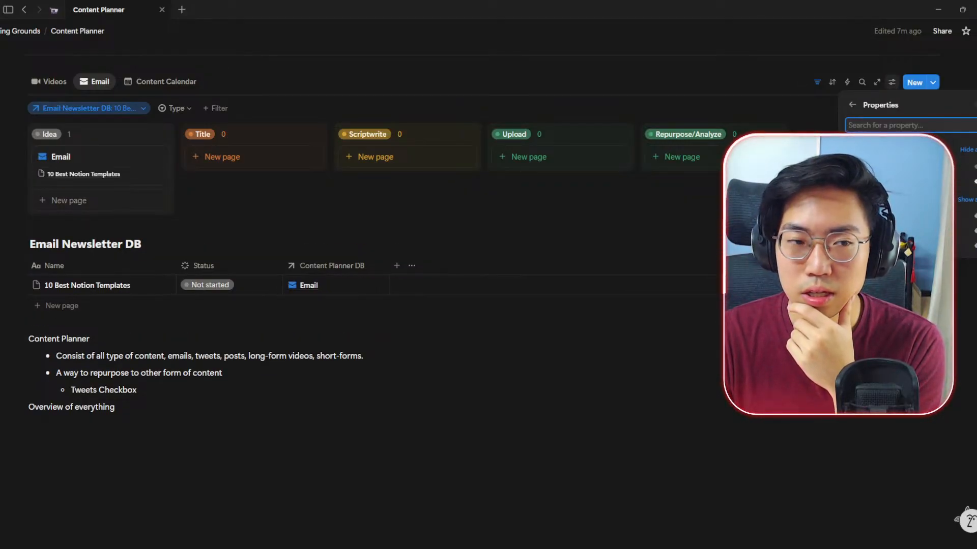
click(206, 193)
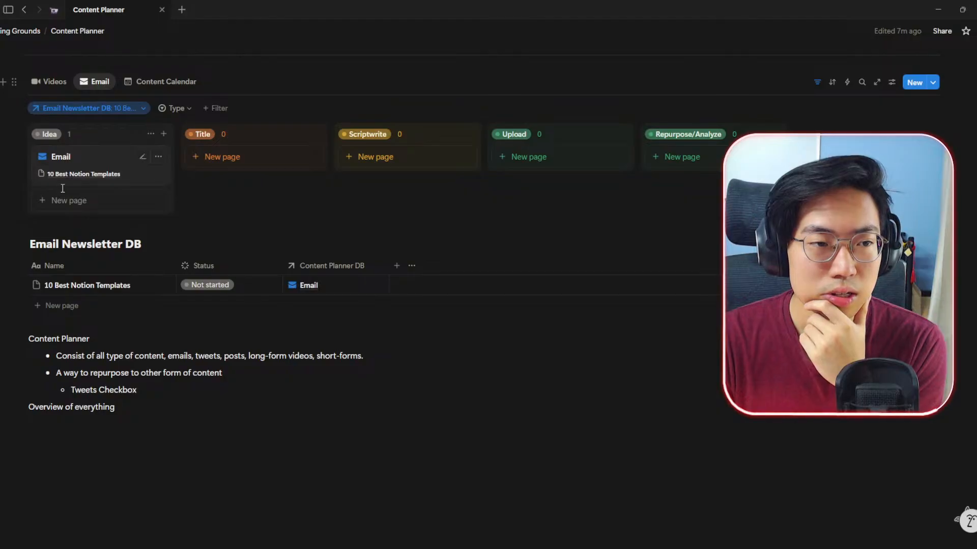
Duplicate the Email card until the Idea column holds three copies besides the original.
click(160, 158)
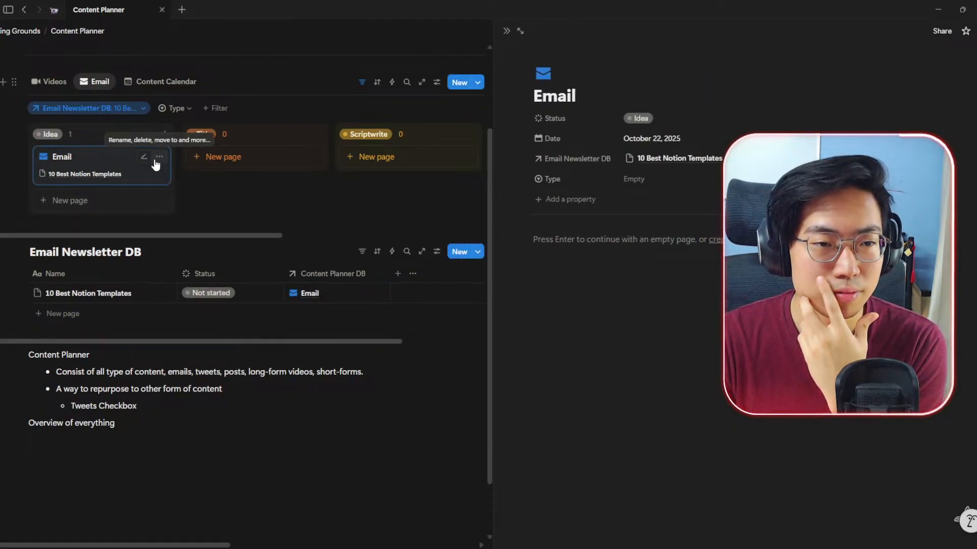
click(160, 157)
click(213, 293)
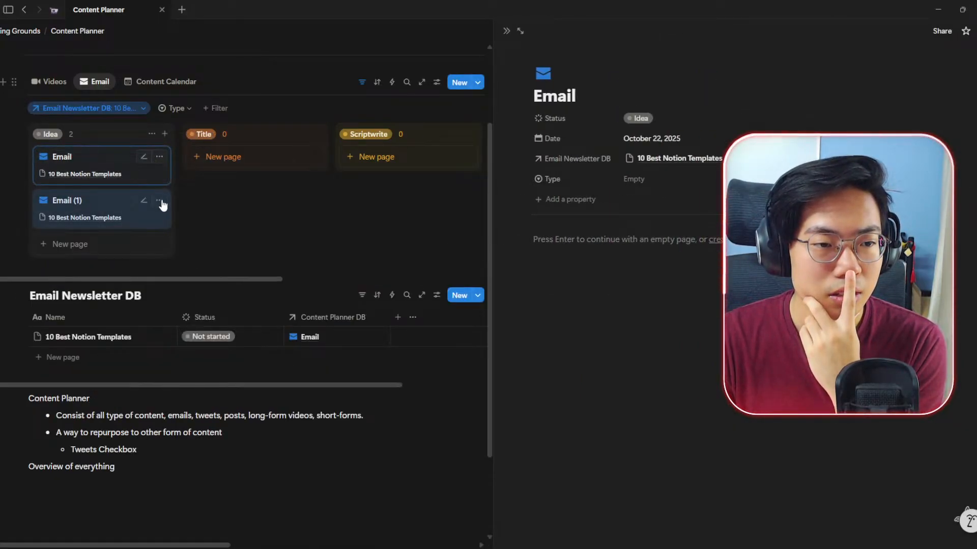
click(161, 203)
click(208, 338)
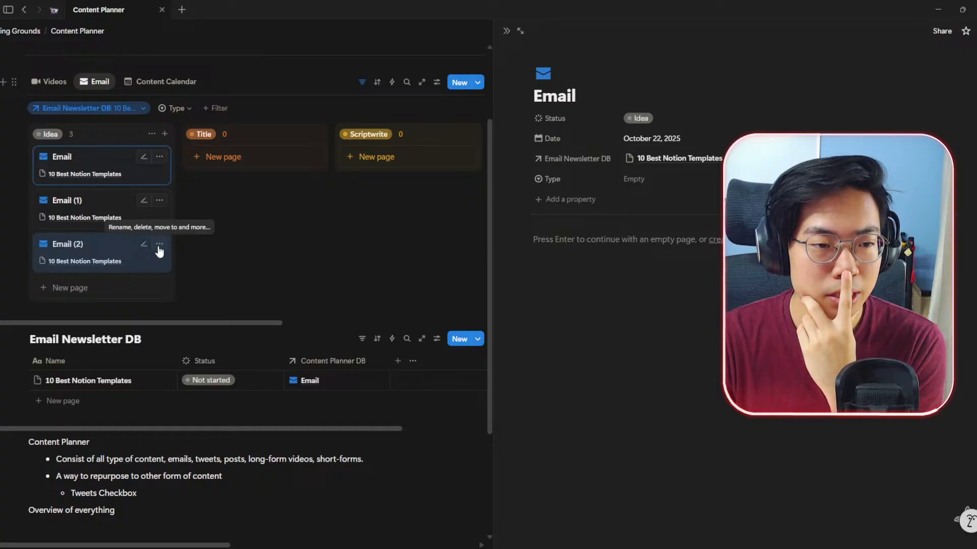
click(159, 244)
click(205, 388)
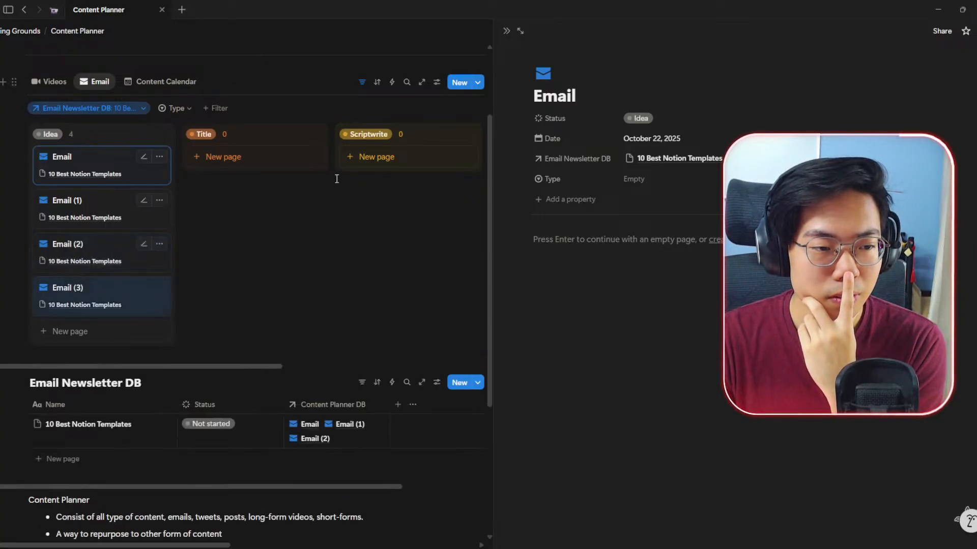
click(506, 31)
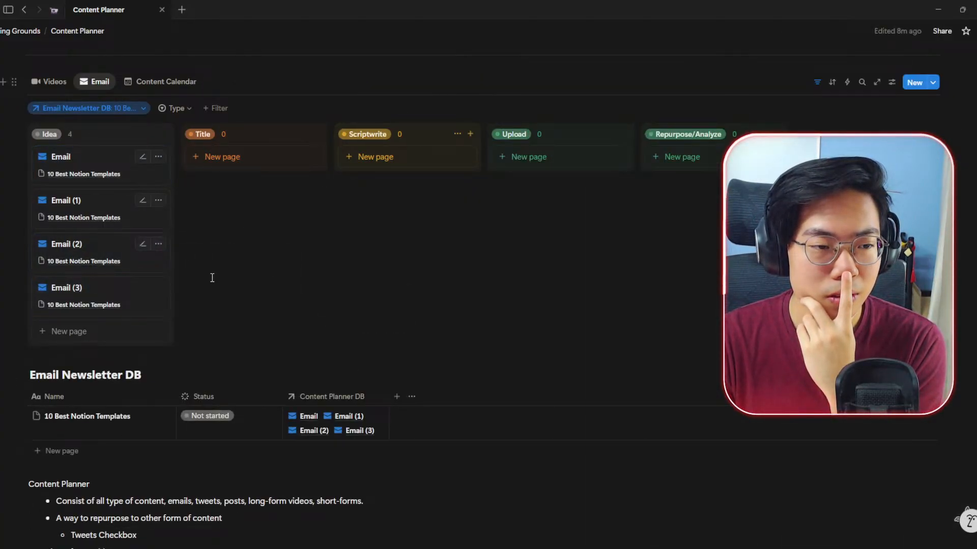
Delete the Email card and all its copies from the Idea column.
click(118, 303)
key(Escape)
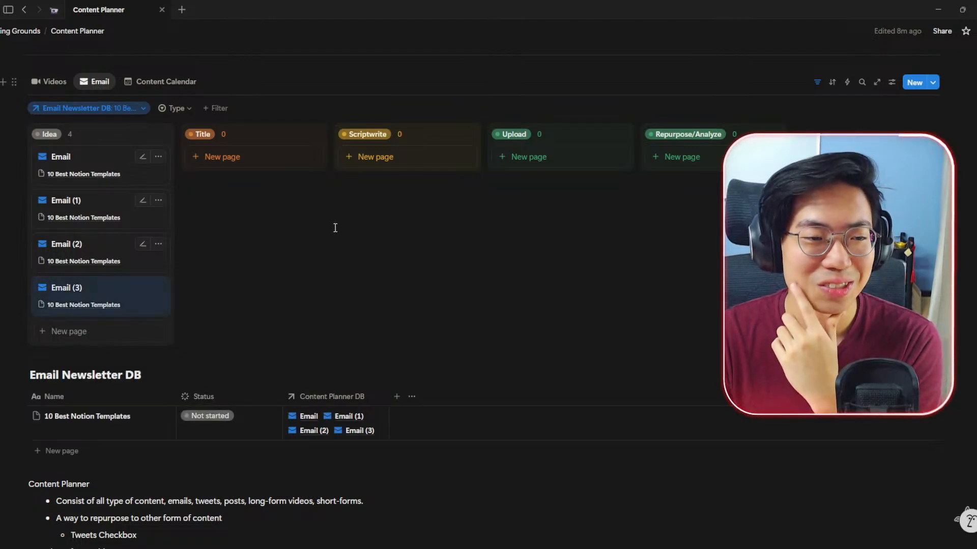
drag(264, 285, 88, 211)
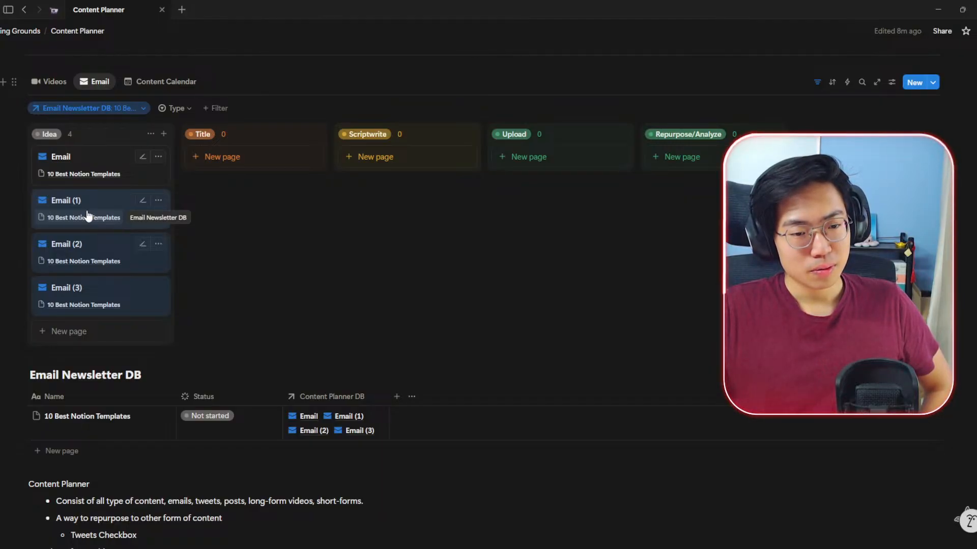
drag(267, 291, 33, 147)
key(Delete)
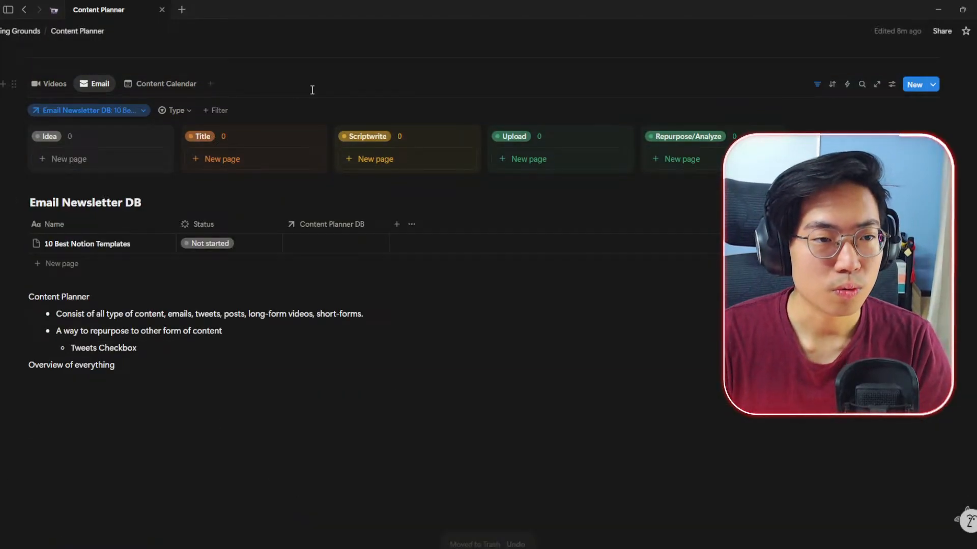
Delete the Email Newsletter DB database from the Content Planner page.
click(11, 199)
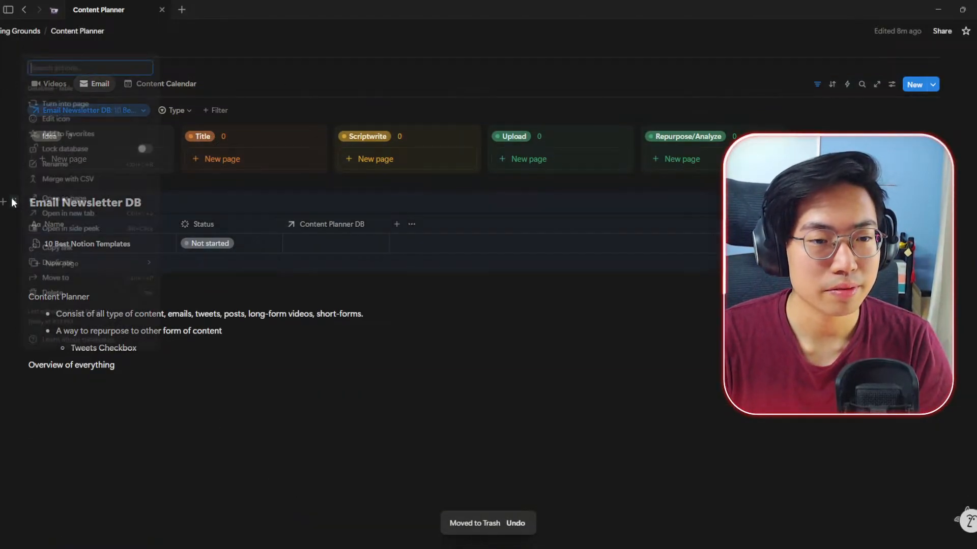
key(Delete)
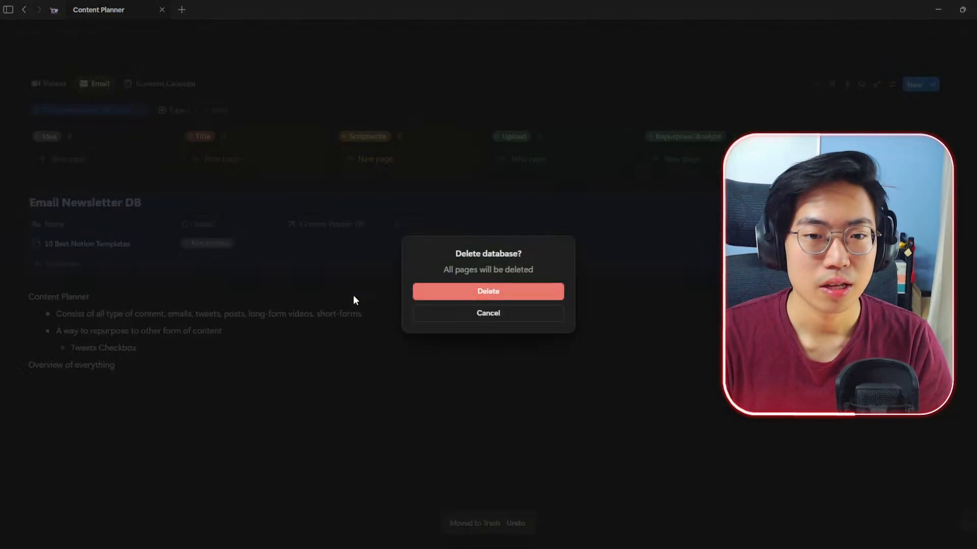
click(447, 290)
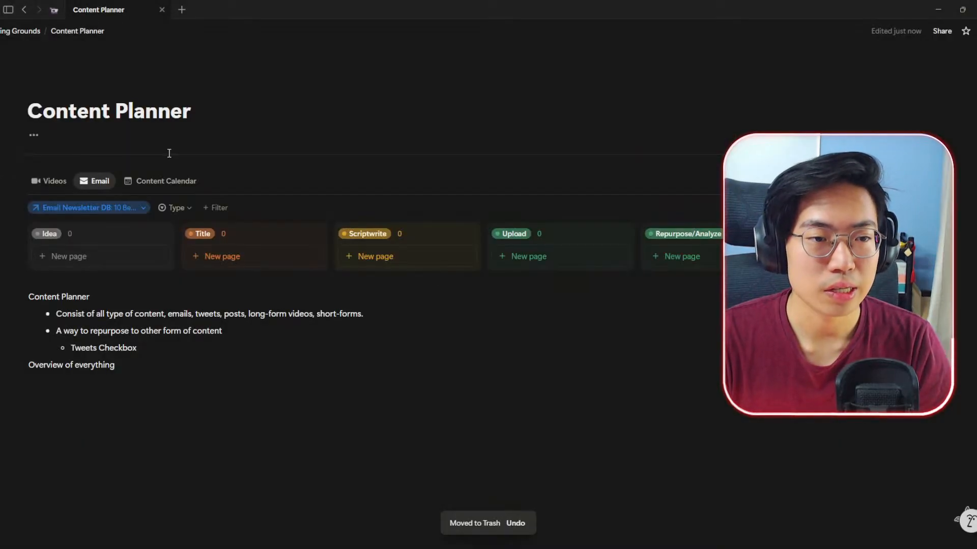
Delete the Email Newsletter DB filter from the Email board.
click(101, 207)
click(154, 225)
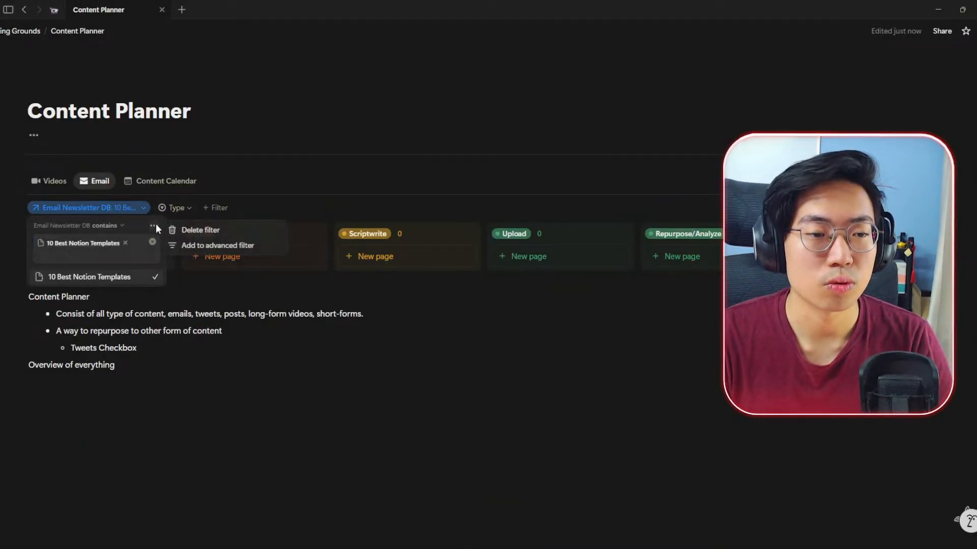
click(200, 230)
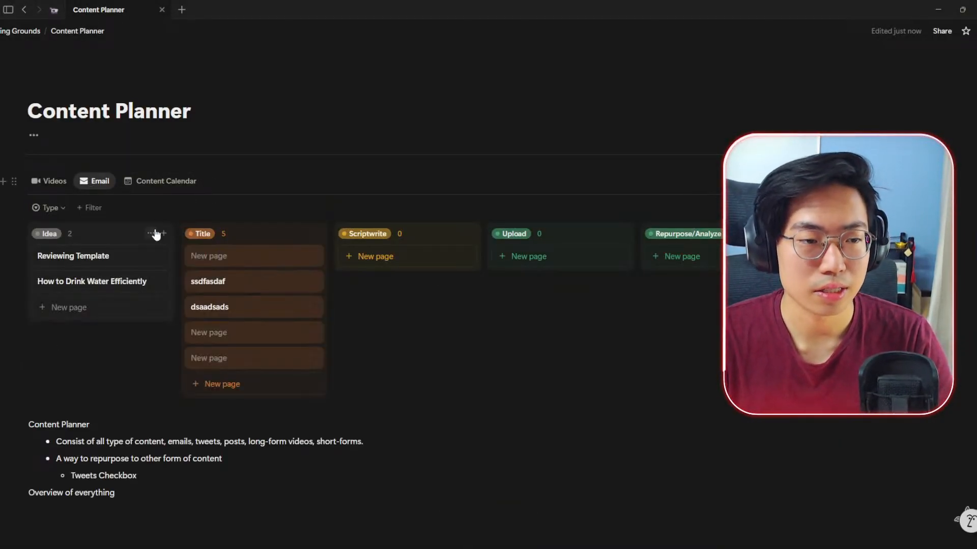
Filter the Email board so that Type is Email Newsletter.
click(53, 182)
click(86, 188)
click(49, 216)
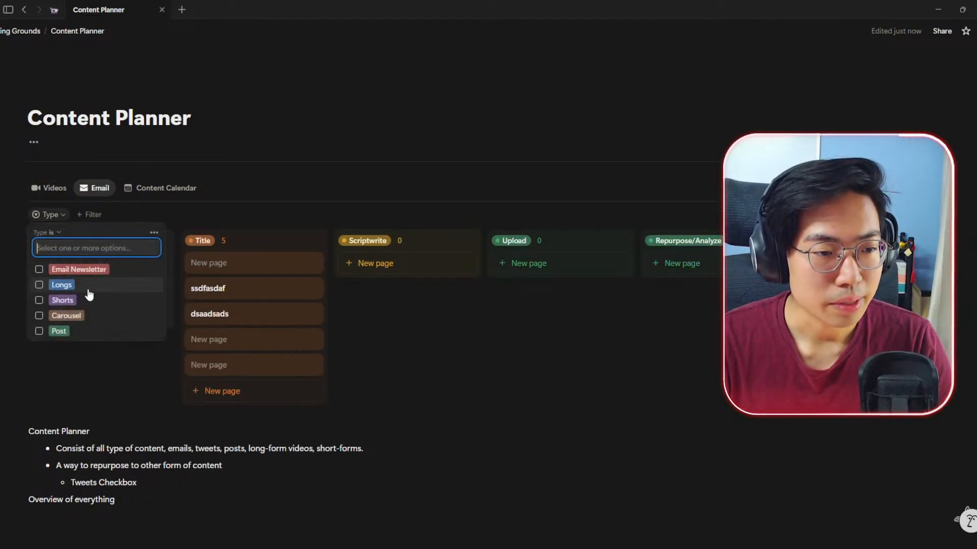
click(94, 269)
click(96, 189)
click(95, 188)
Review the Videos board and the planning notes below it.
click(48, 190)
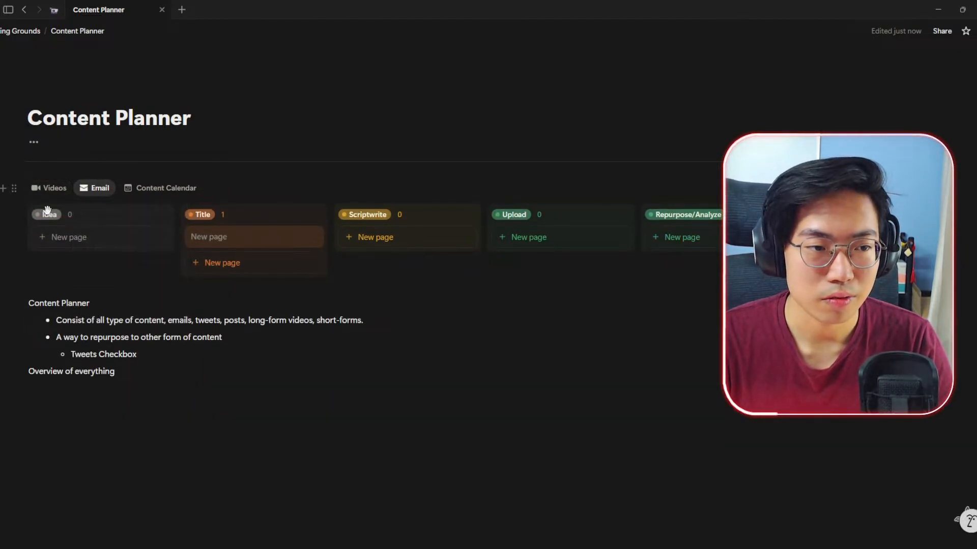
click(49, 188)
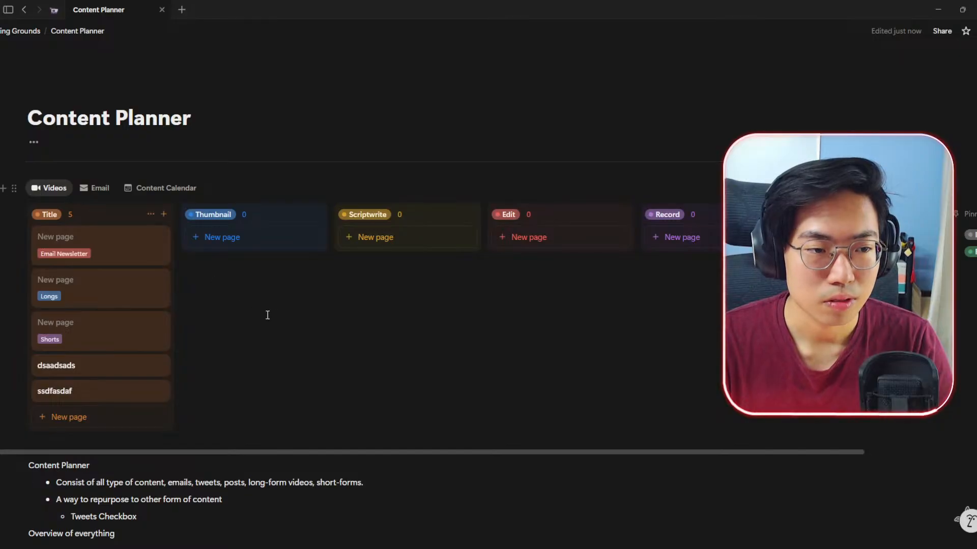
scroll(196, 420, down, 2)
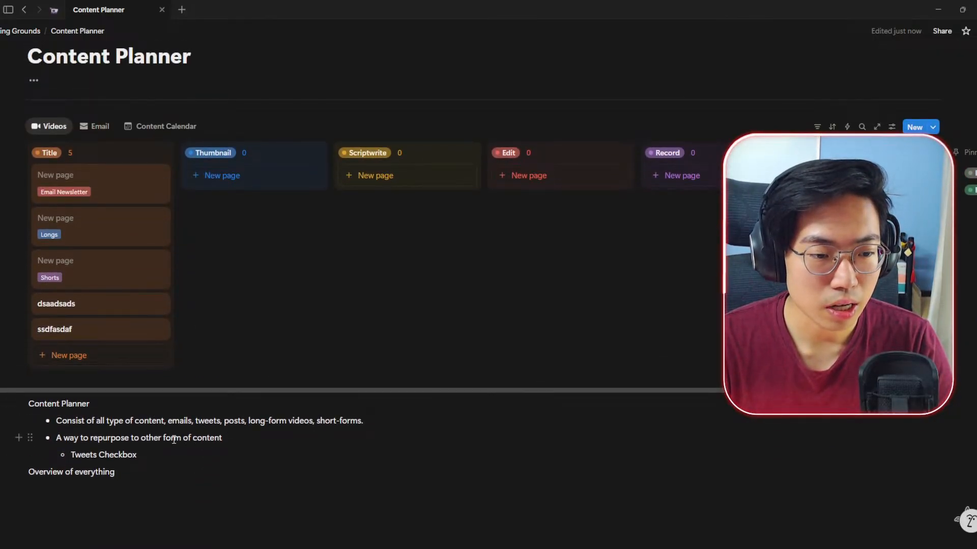
Duplicate the Email board view and name the copy Carousel/Post.
click(94, 126)
click(92, 193)
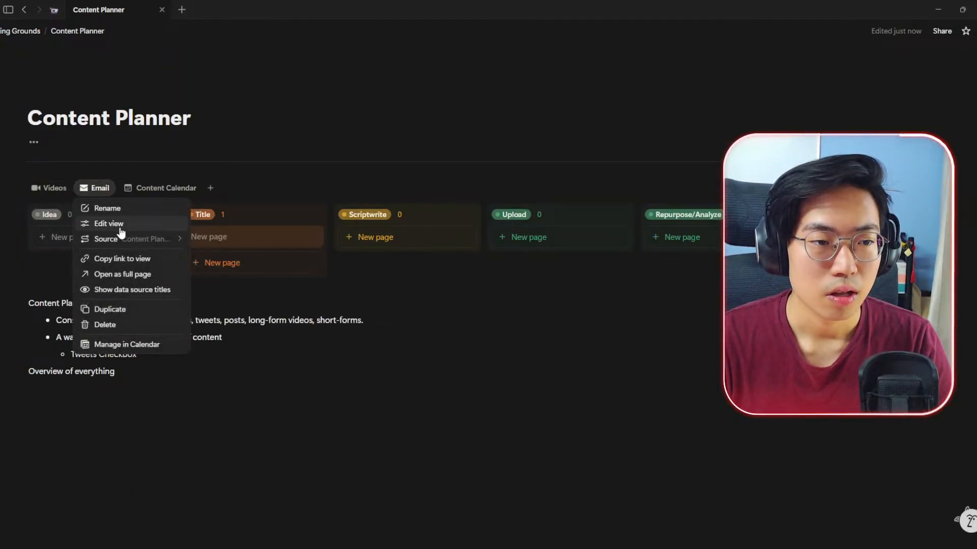
click(110, 309)
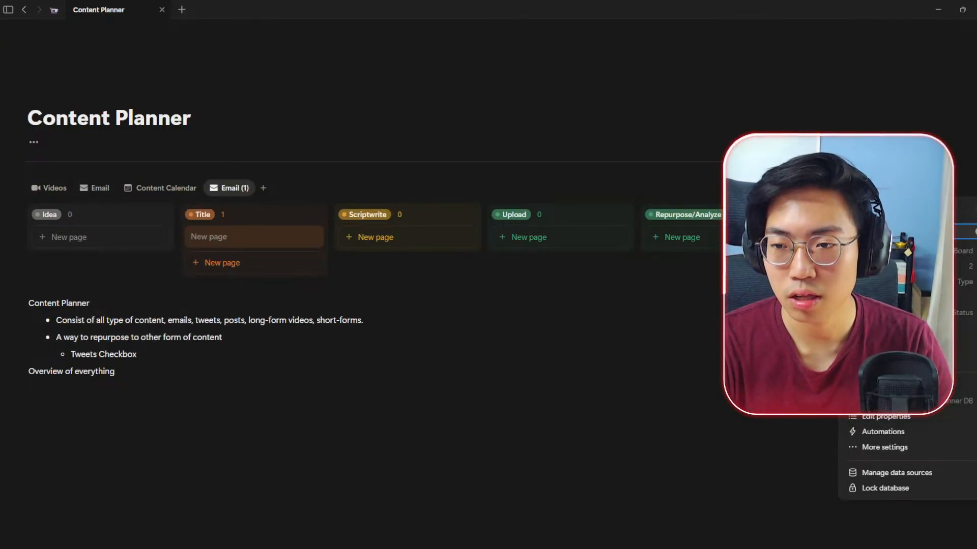
text(Carousel/Post)
Give the Carousel/Post view a picture icon and place it before Content Calendar.
click(854, 232)
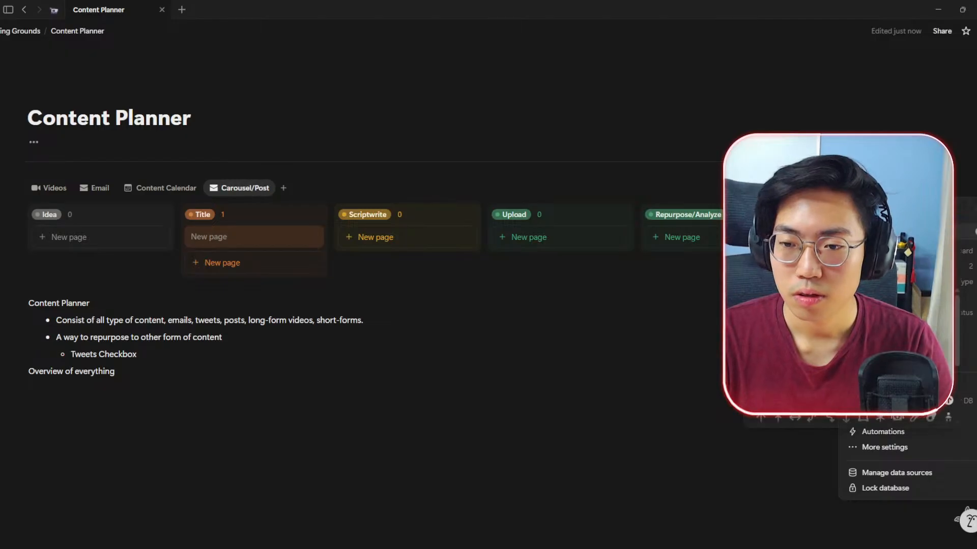
text(post)
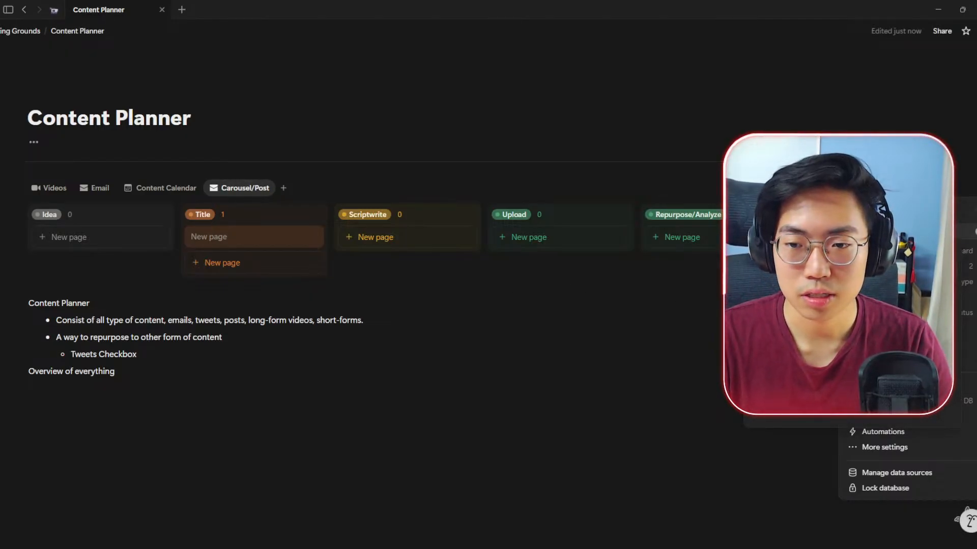
key(Escape)
drag(239, 188, 159, 188)
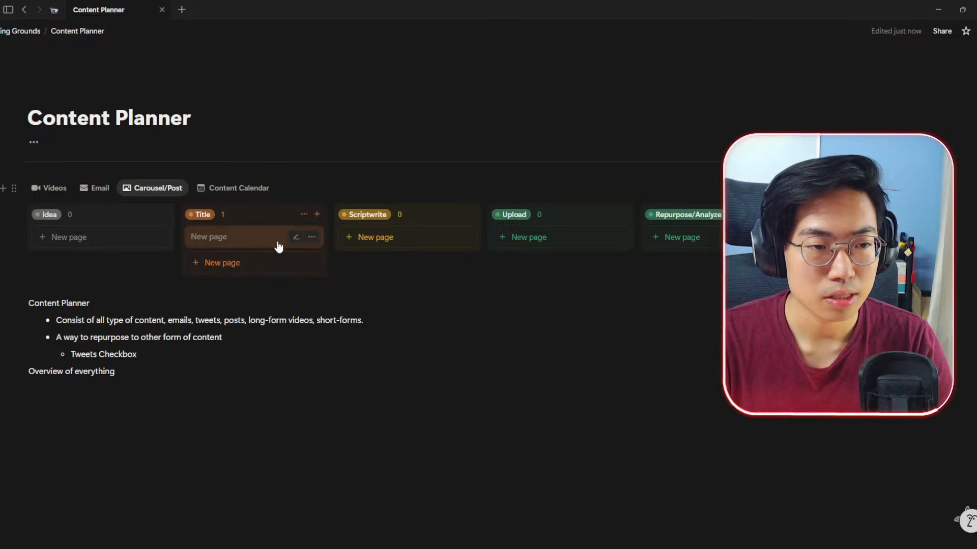
Add Carousel to the Carousel/Post board's Type filter and remove Email Newsletter from it.
click(313, 236)
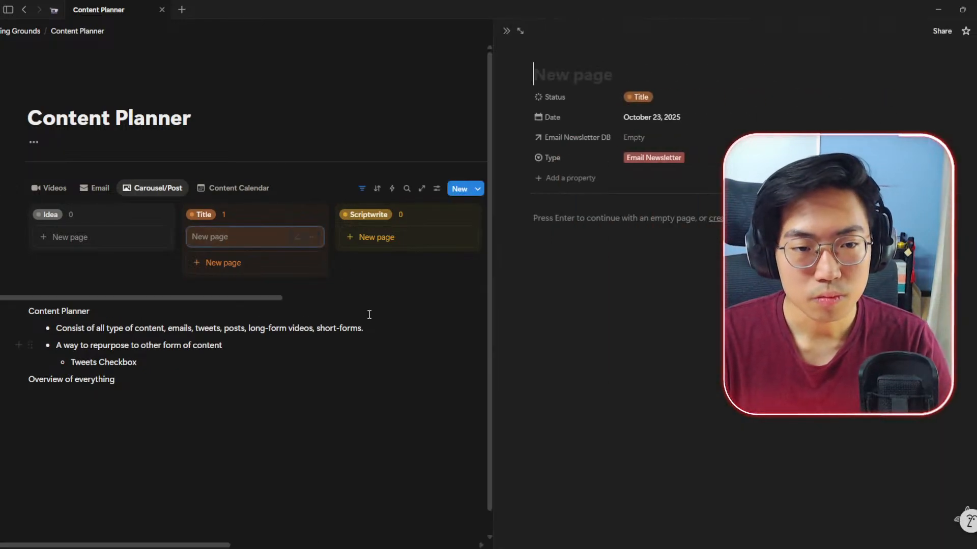
click(506, 31)
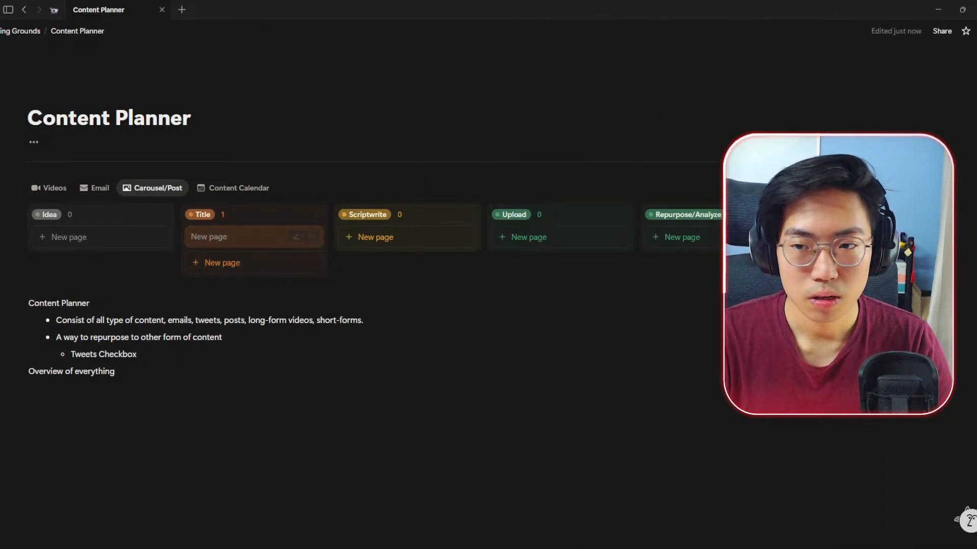
click(78, 214)
click(67, 312)
click(67, 328)
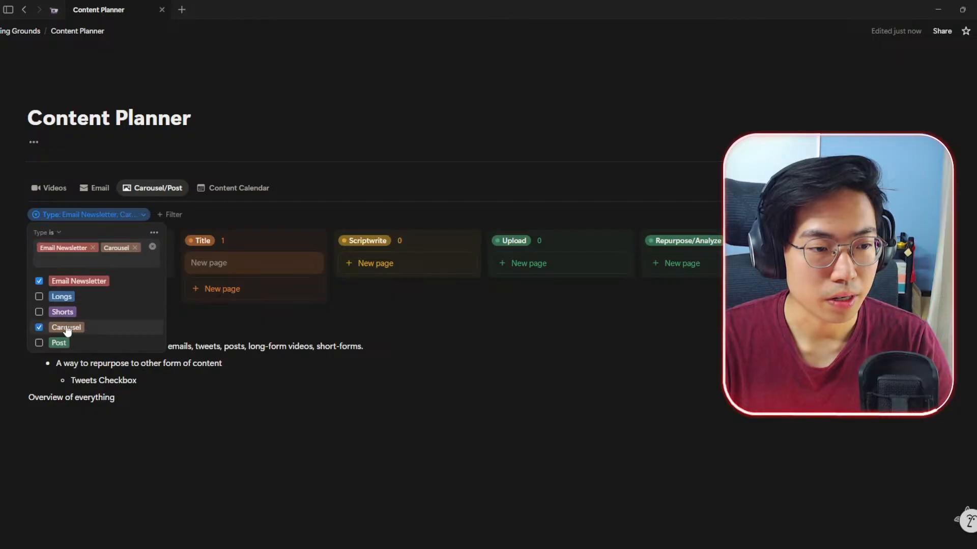
click(93, 248)
click(112, 220)
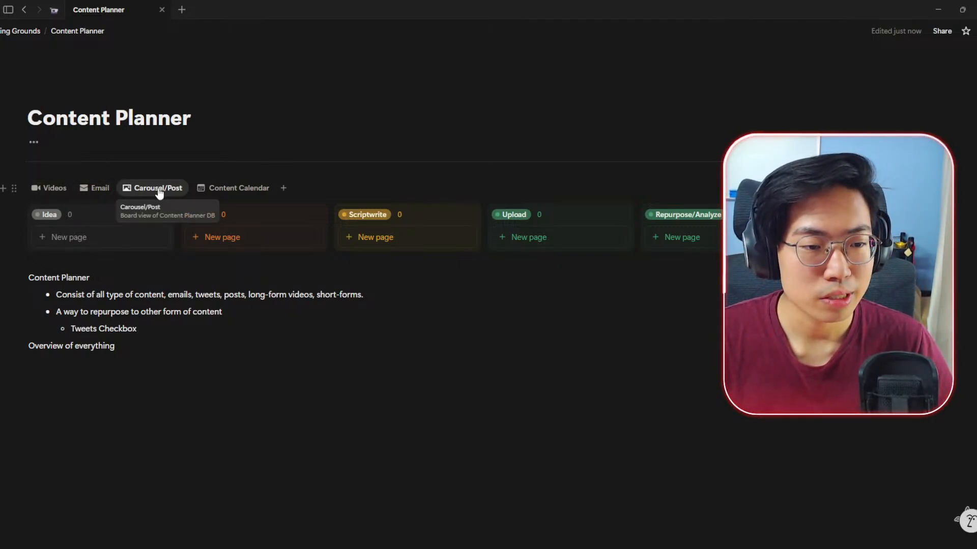
Remove the word "tweets," from the list of content types in the first Content Planner note.
click(226, 289)
key(BackSpace)
key(BackSpace)
key(BackSpace)
key(BackSpace)
key(BackSpace)
key(BackSpace)
key(BackSpace)
key(BackSpace)
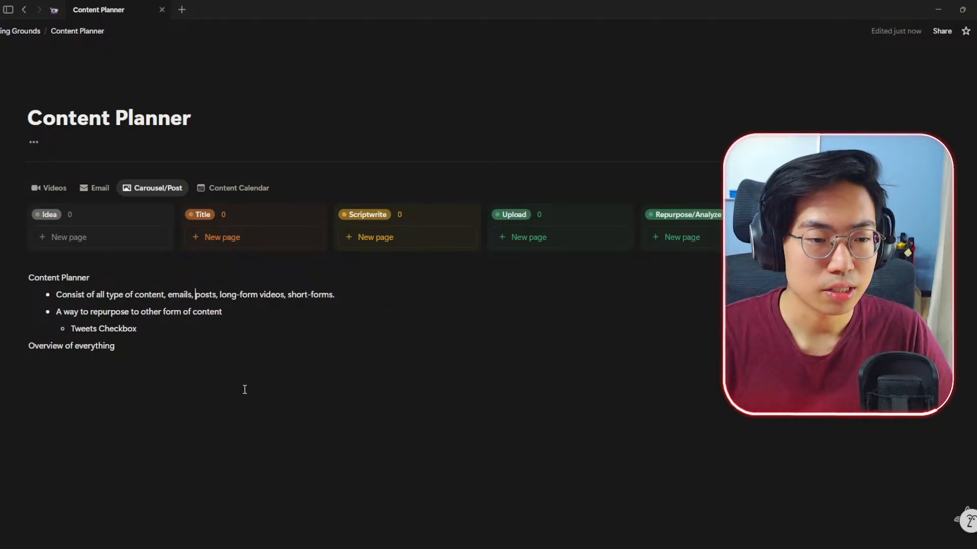
Delete the test cards dsaadsads and ssdfasdaf from the Title column of the Videos board.
click(48, 187)
click(71, 257)
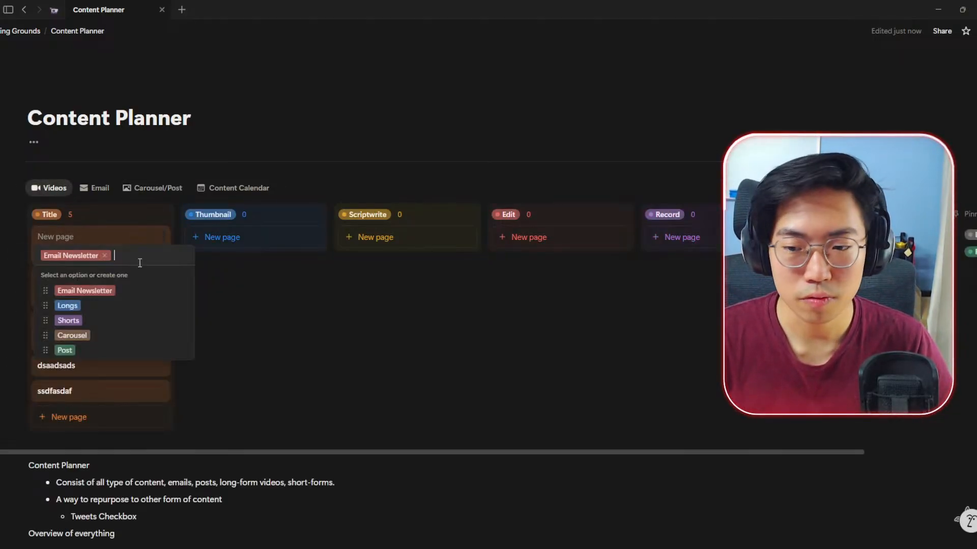
click(438, 316)
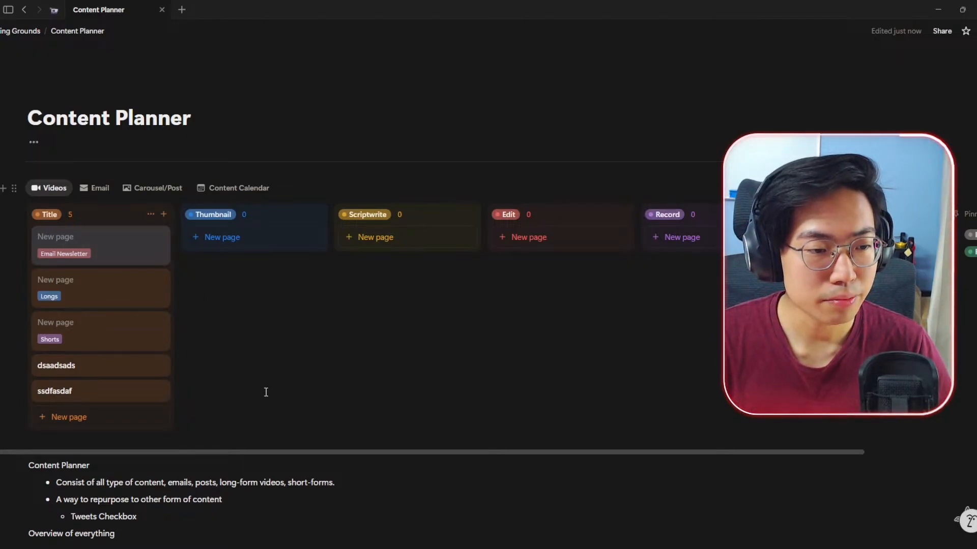
drag(170, 401, 92, 365)
key(Delete)
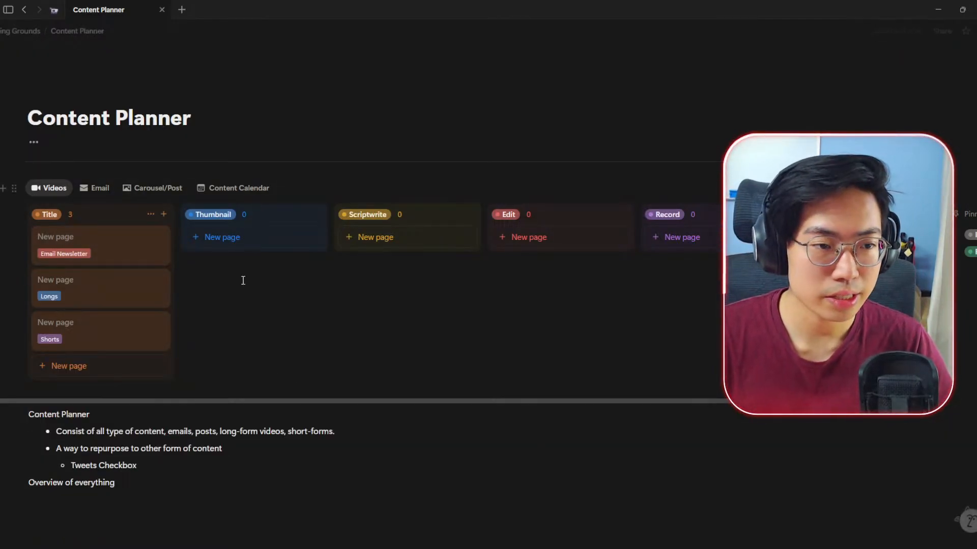
Name the Email Newsletter card in the Videos board's Title column "10 Best Templates in Notion".
click(142, 237)
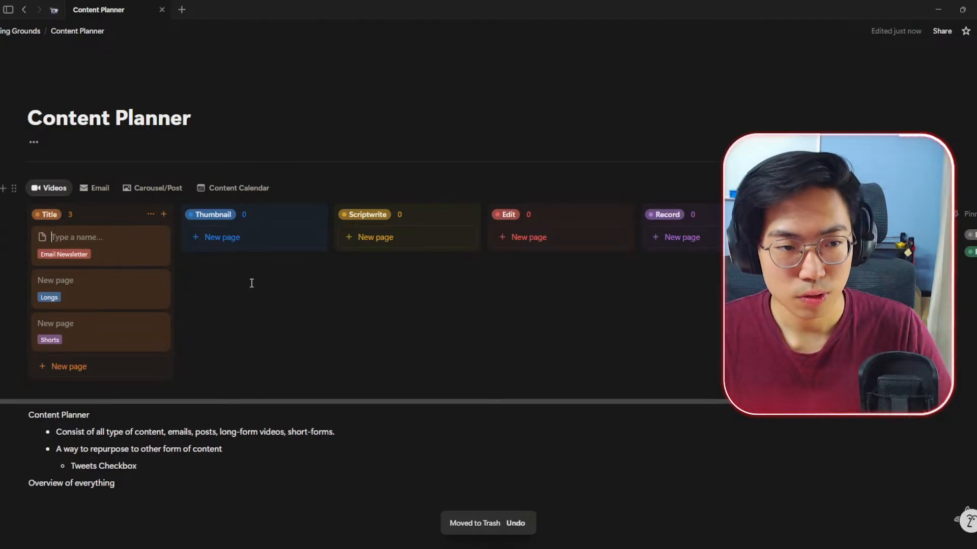
click(94, 190)
click(63, 189)
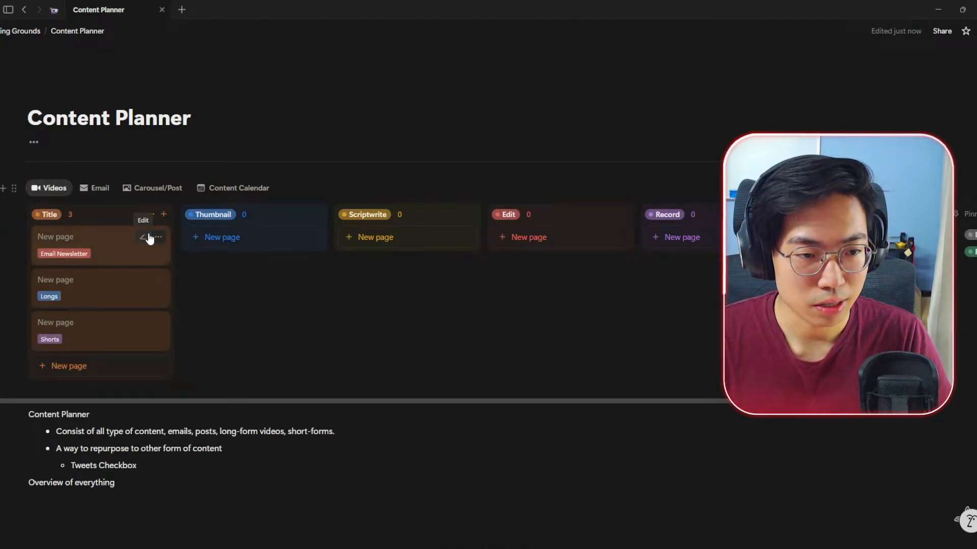
click(147, 237)
text(10 )
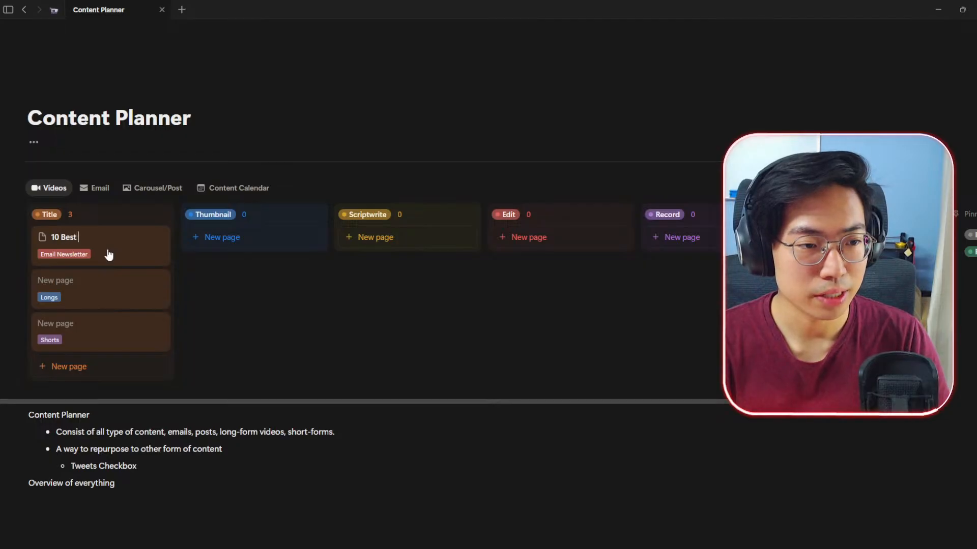
text(Best Templates in Notion)
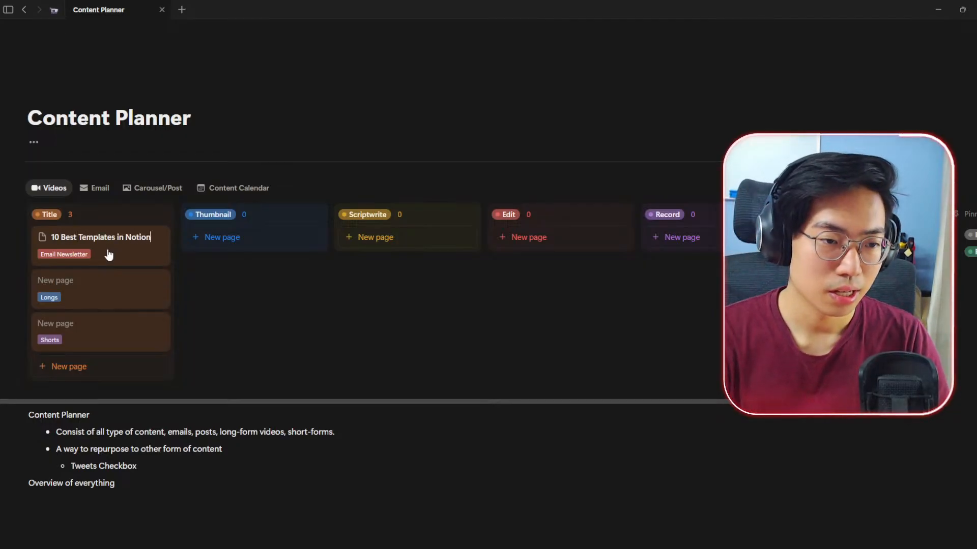
Name the Longs card in the Title column "How to create a Finance Tracker".
click(144, 281)
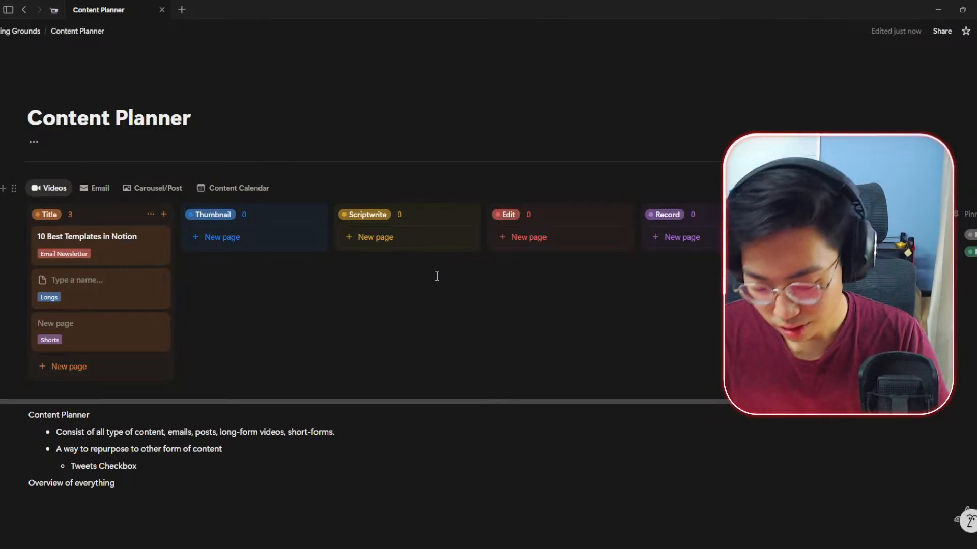
text(How to use)
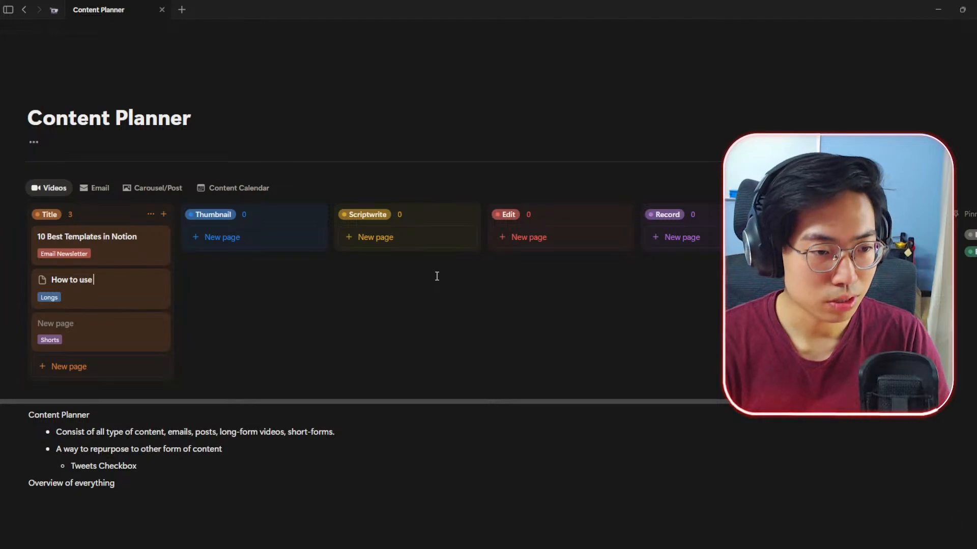
key(BackSpace)
key(BackSpace)
key(BackSpace)
key(BackSpace)
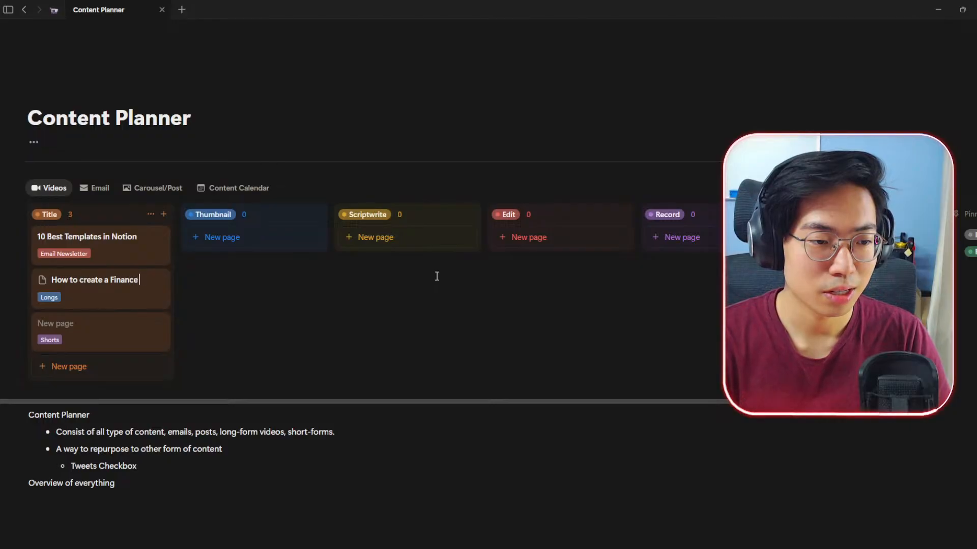
text(er)
Name the Shorts card in the Title column "Rating Free Notion Templates".
click(146, 334)
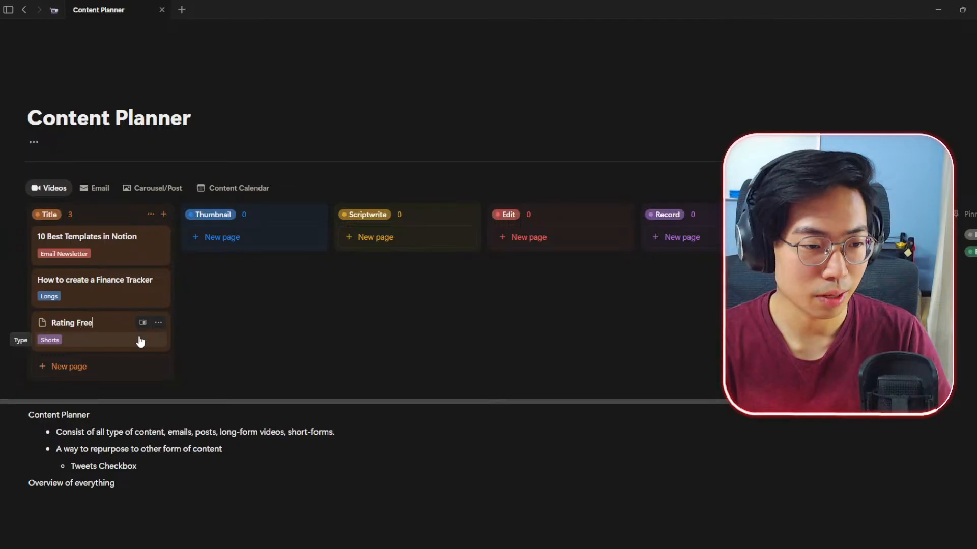
text(Rating Free Notion Templates)
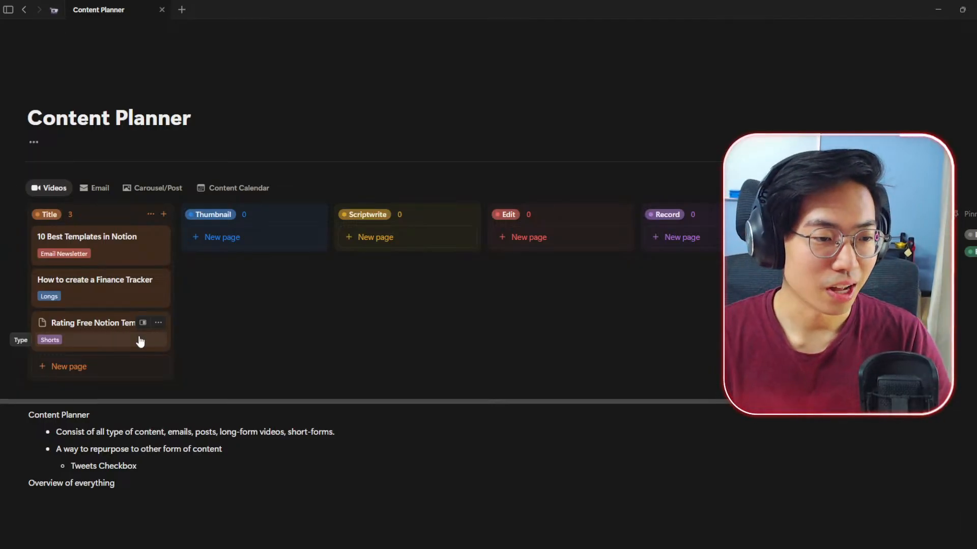
key(Return)
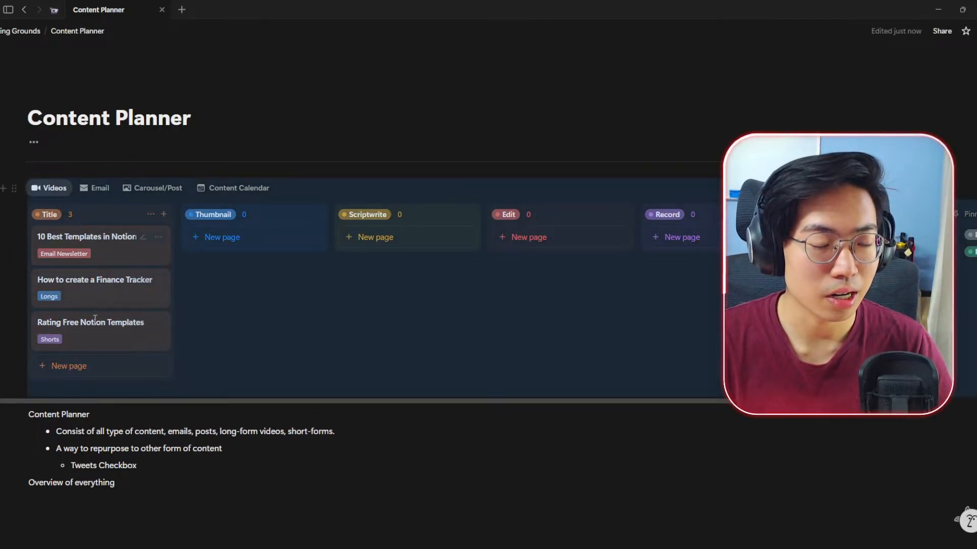
Add a card named "About Me" with Type Carousel to the Title column of the Videos board.
click(86, 367)
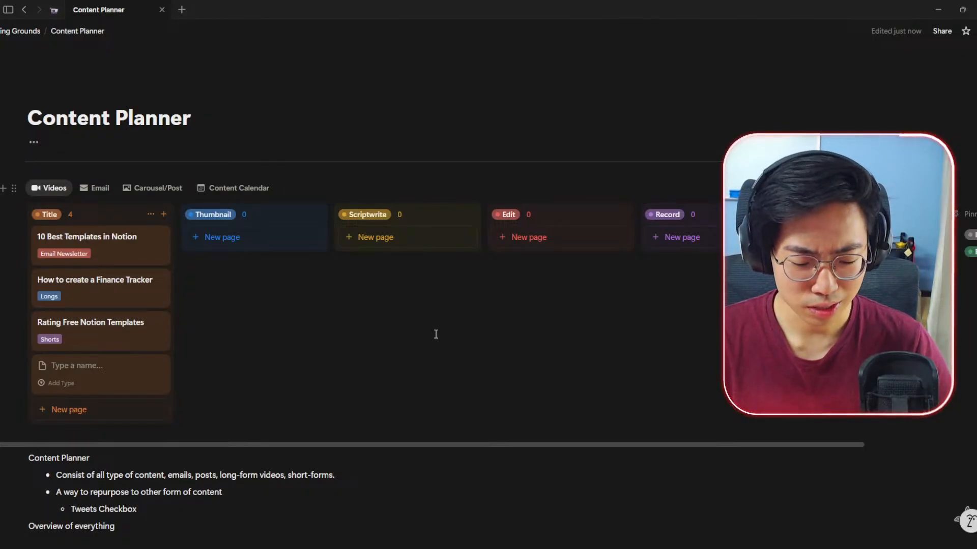
text(About Me)
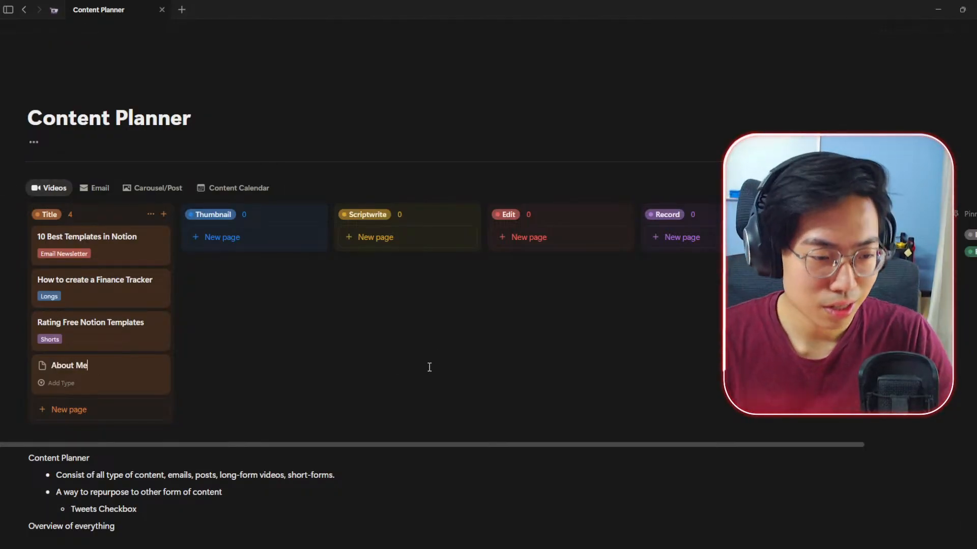
click(125, 386)
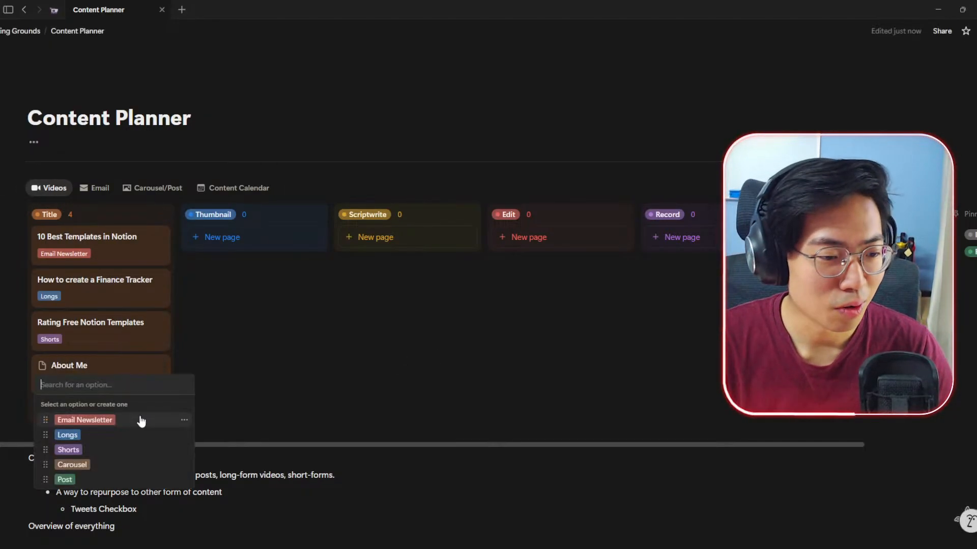
click(120, 465)
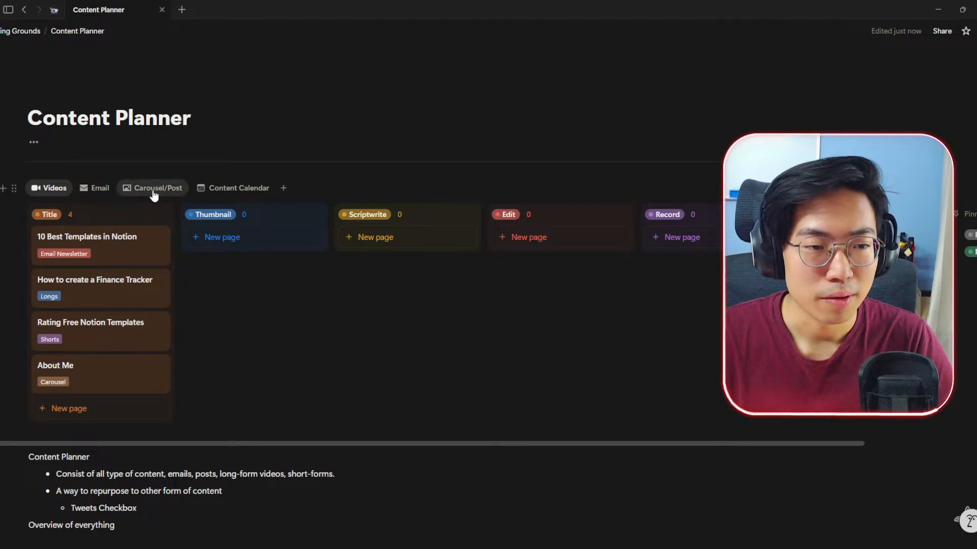
Compare which cards appear on the Videos, Email and Carousel/Post boards.
click(134, 193)
click(61, 197)
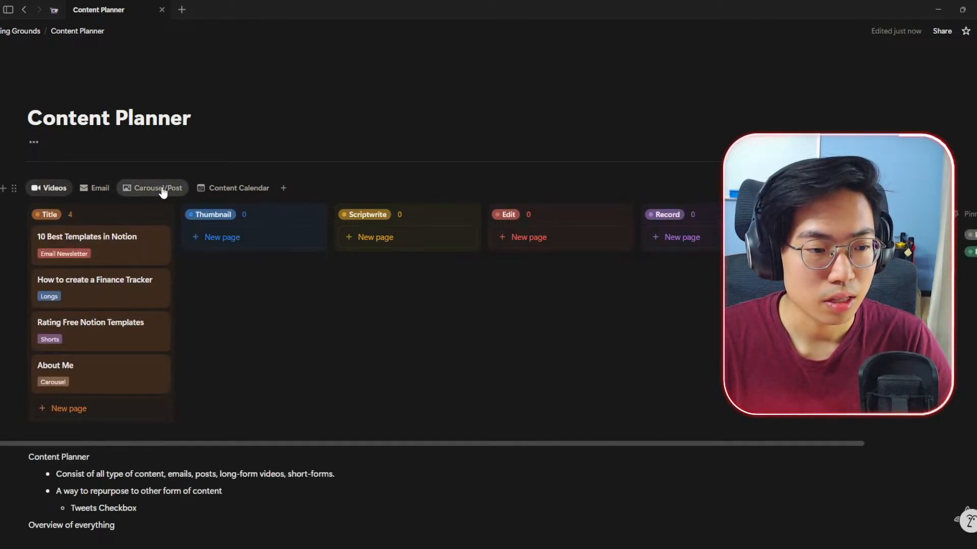
click(137, 196)
click(69, 192)
click(104, 192)
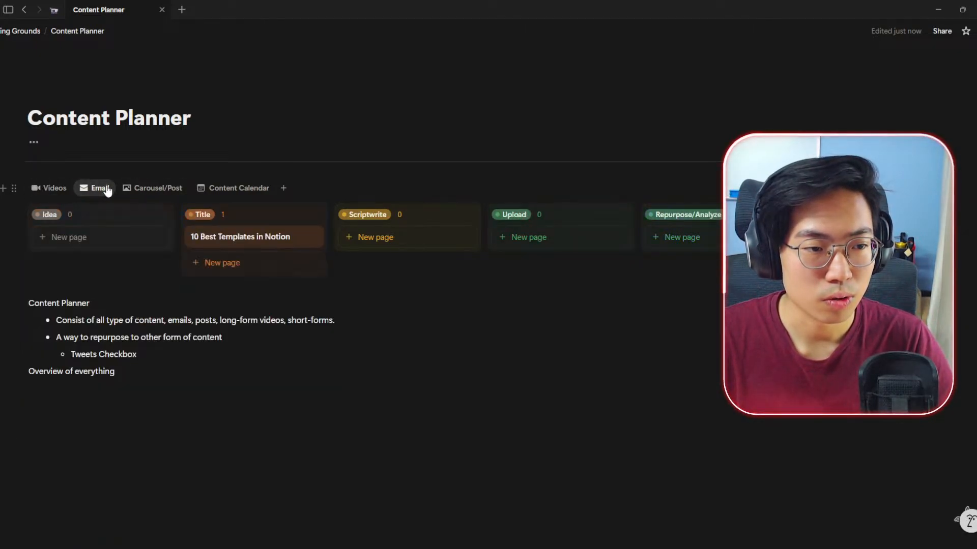
click(57, 192)
click(91, 192)
Filter the Videos board by Type to show only Longs and Shorts.
click(62, 192)
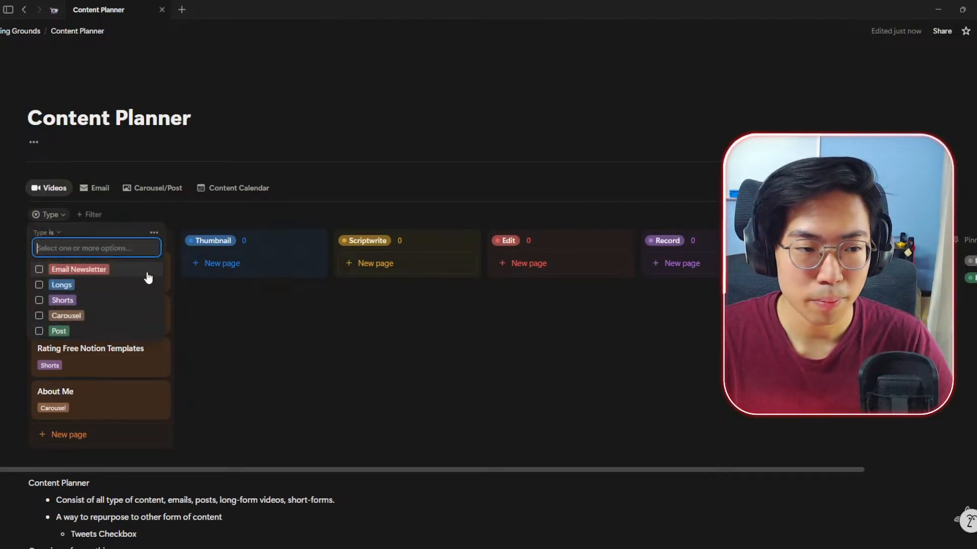
click(77, 302)
click(80, 299)
click(71, 285)
click(71, 300)
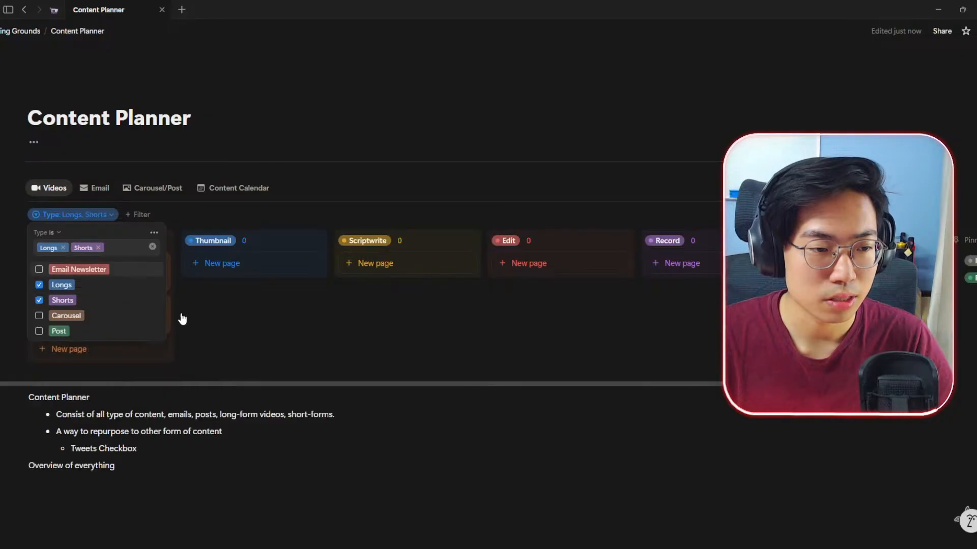
click(181, 318)
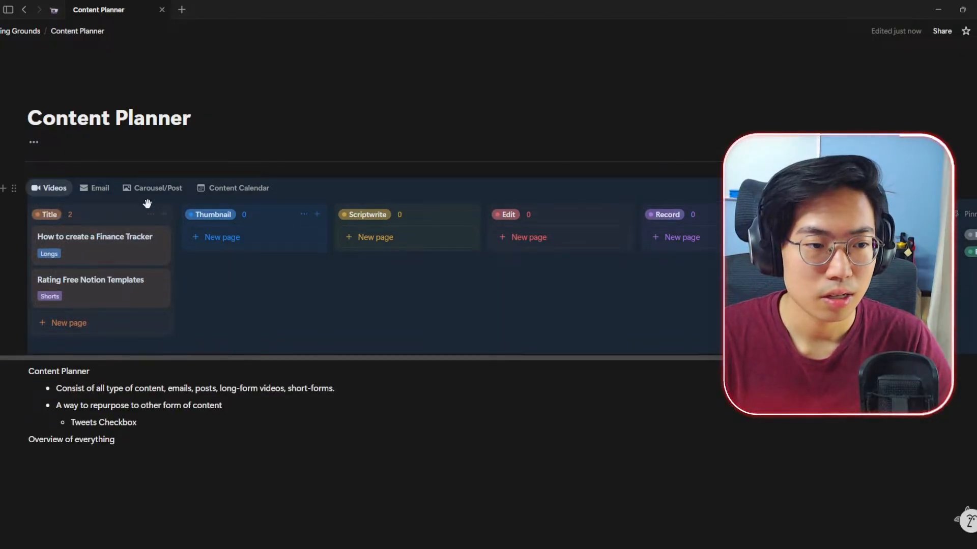
Check the filtered cards on the Videos board against the Email board.
click(97, 189)
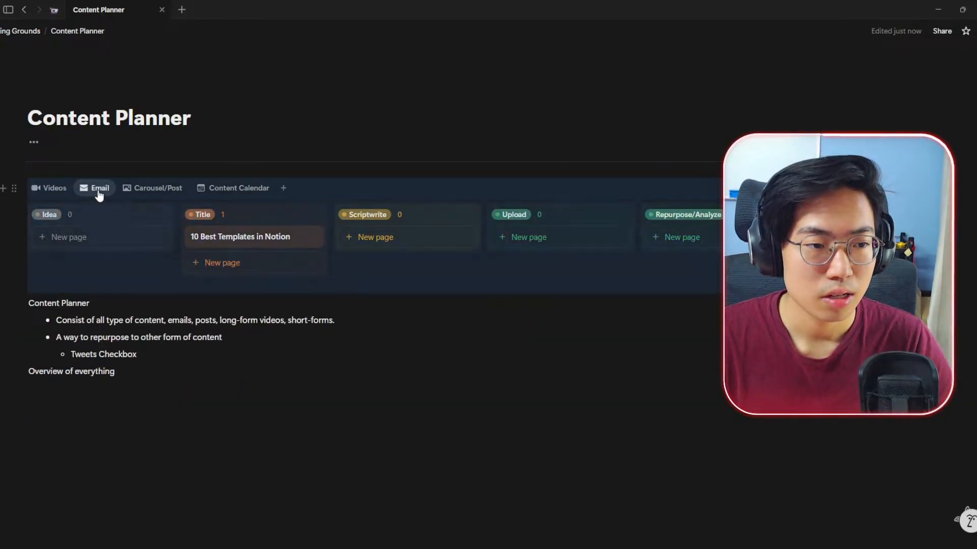
click(53, 189)
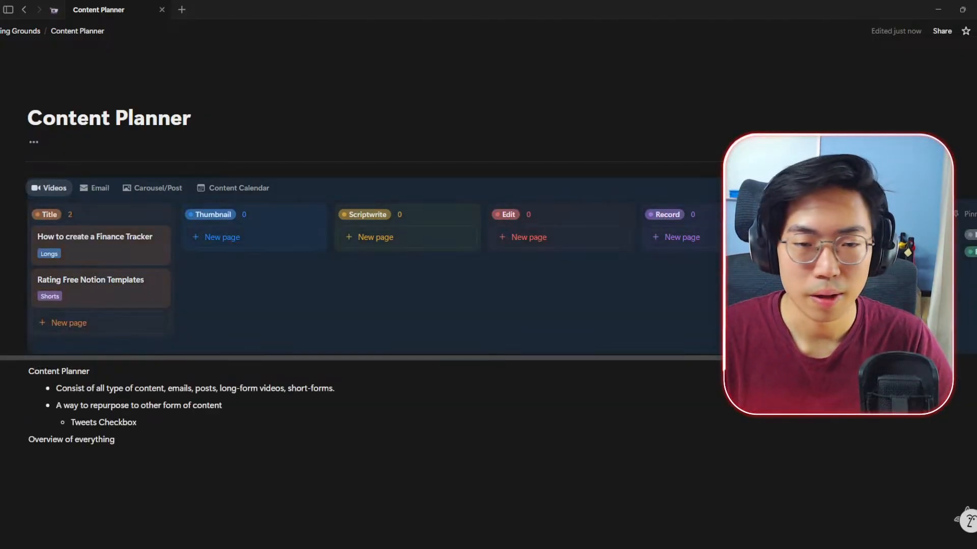
click(49, 253)
Show the Type property on the cards of the Carousel/Post board.
click(157, 188)
click(157, 187)
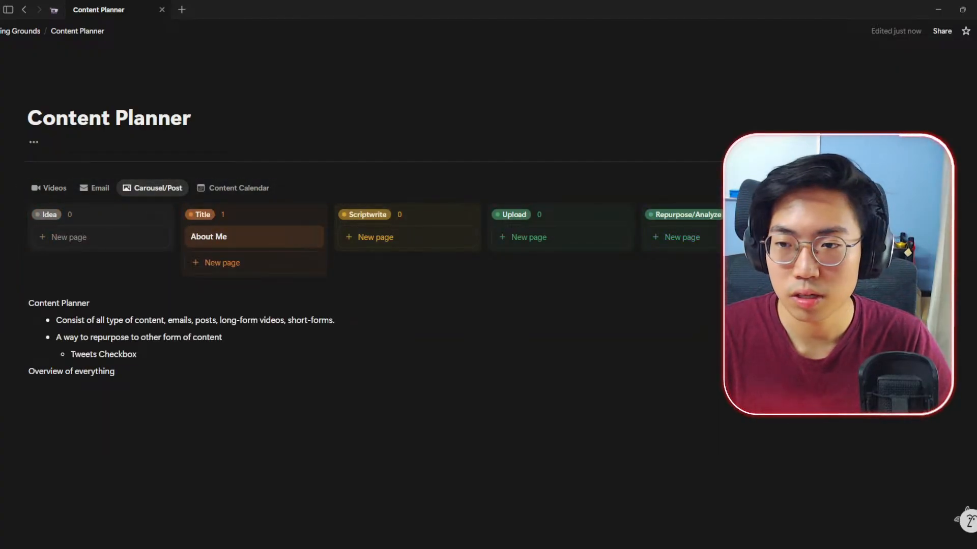
click(904, 189)
click(961, 266)
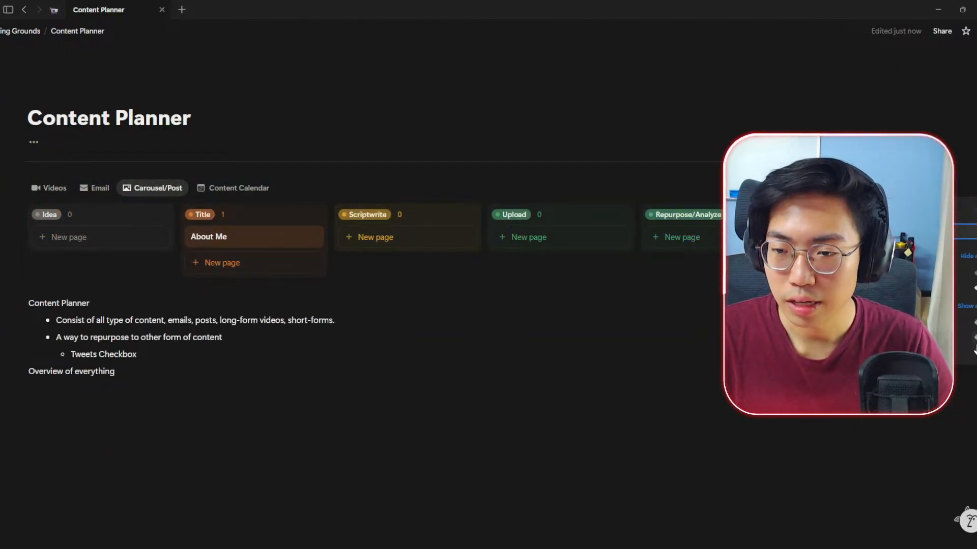
click(975, 353)
click(447, 317)
drag(260, 244, 237, 246)
Review the cards on the Email and Videos boards, then return to the Carousel/Post board.
click(91, 187)
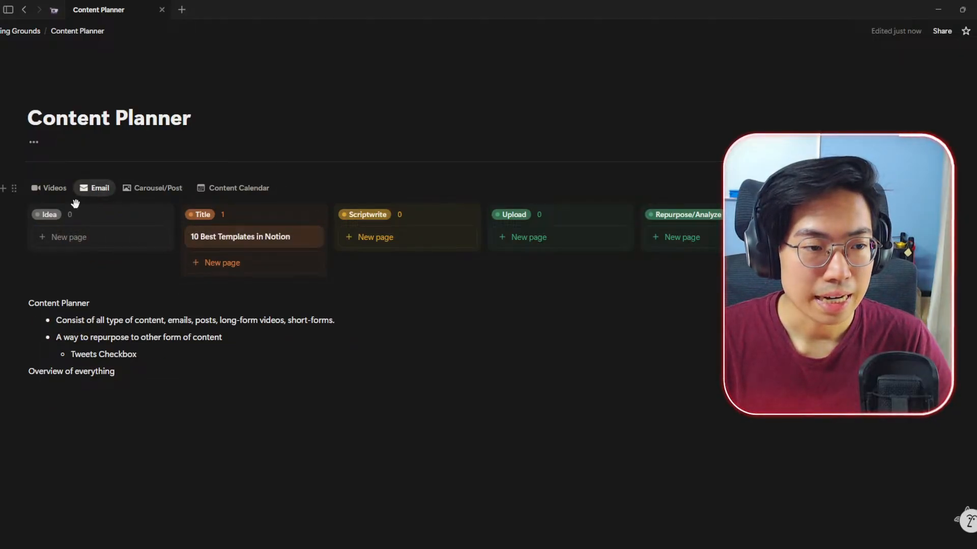
click(54, 188)
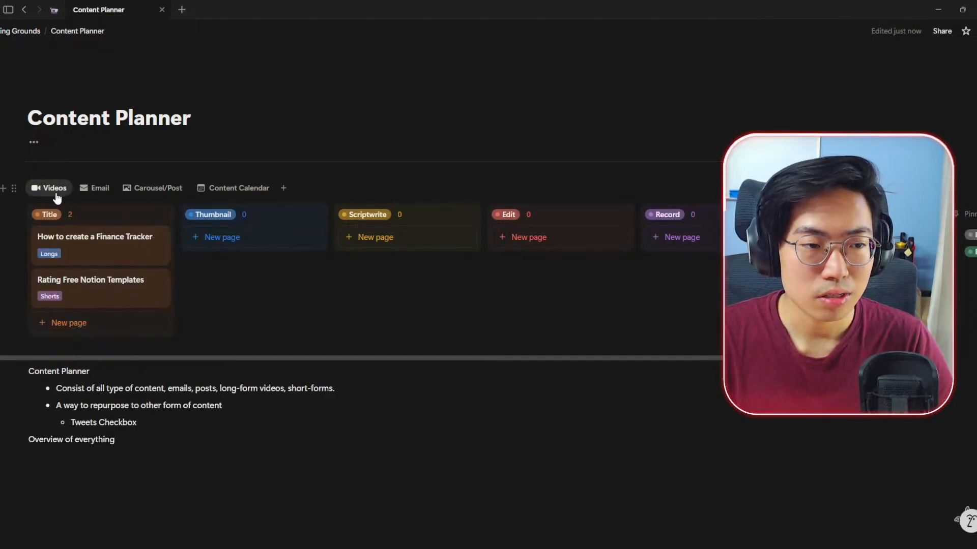
click(108, 189)
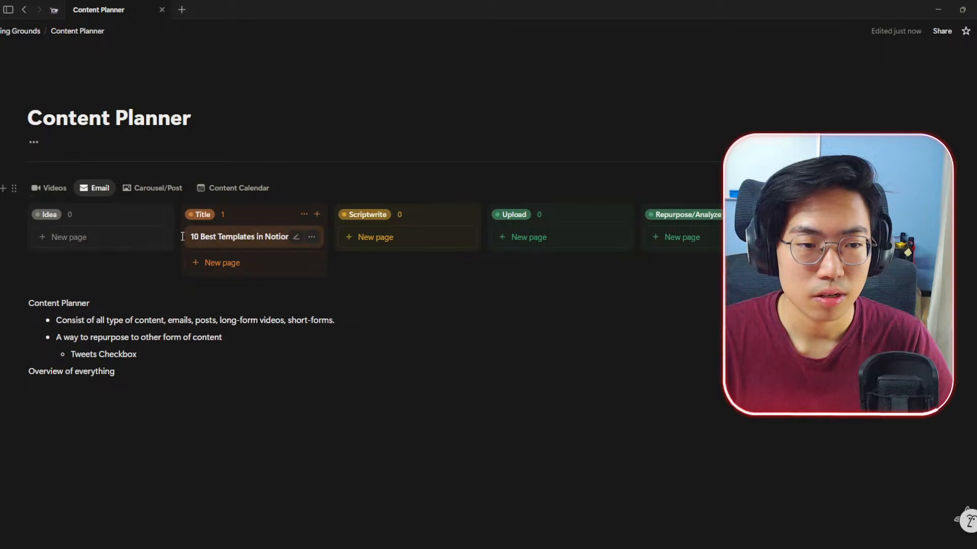
click(137, 190)
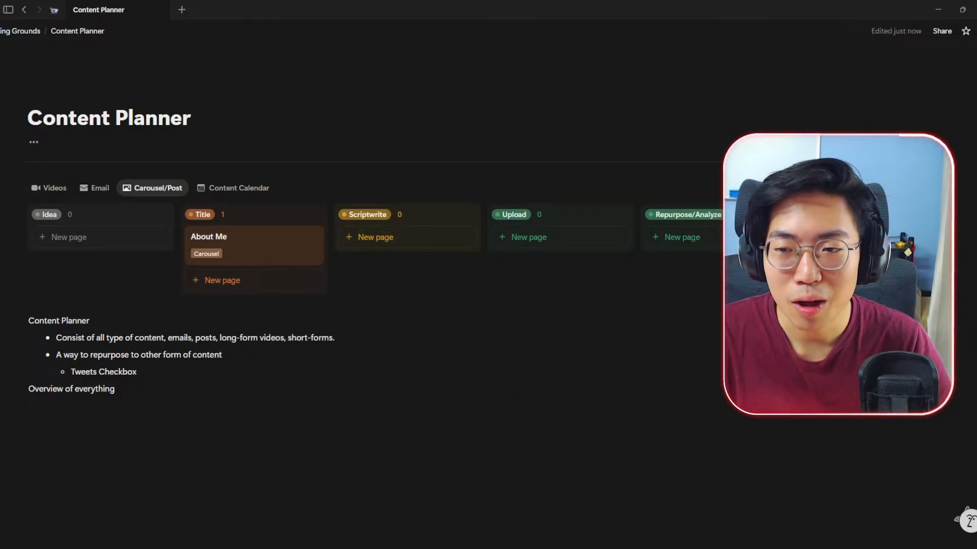
Inspect which properties are visible on the Carousel/Post board.
click(916, 188)
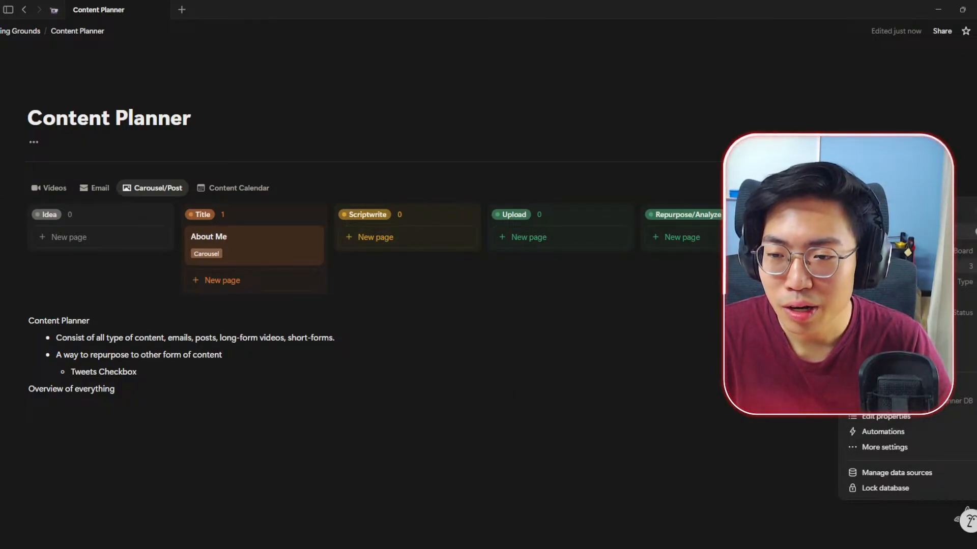
click(905, 266)
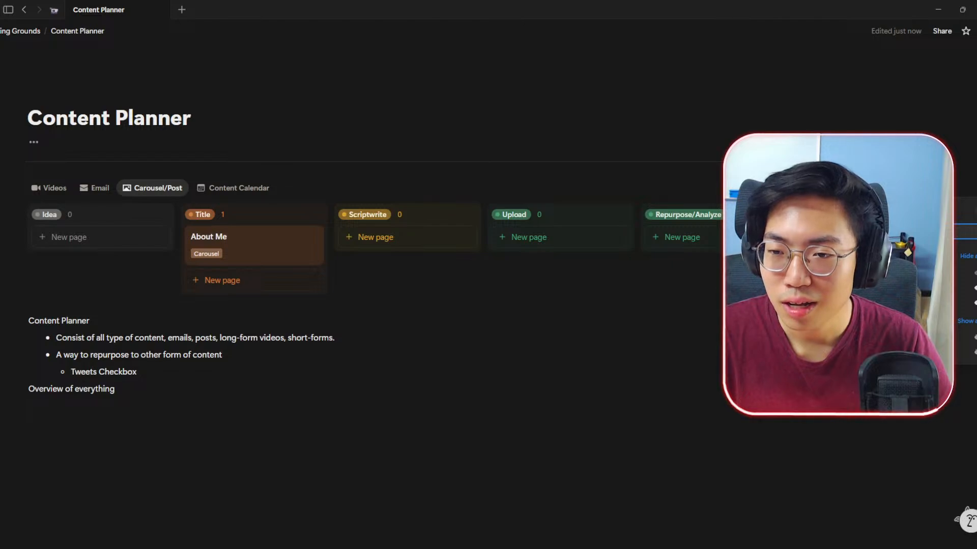
key(Escape)
key(Escape)
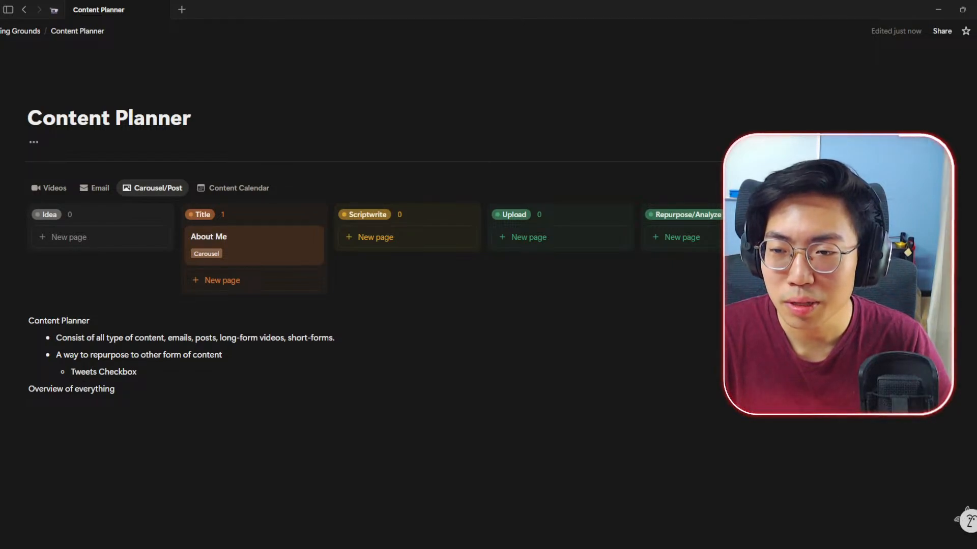
Examine the Status property's stages in the database properties of the Carousel/Post board.
click(902, 188)
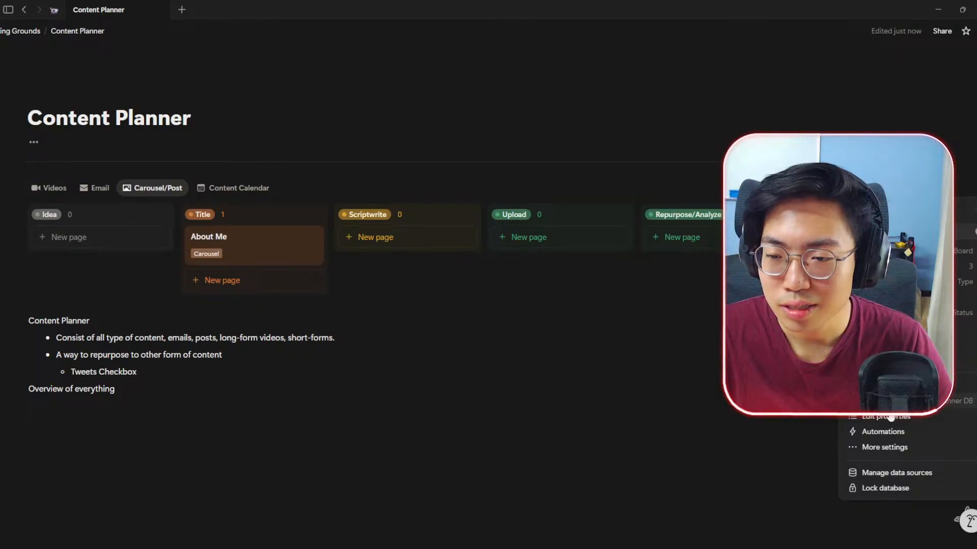
click(870, 449)
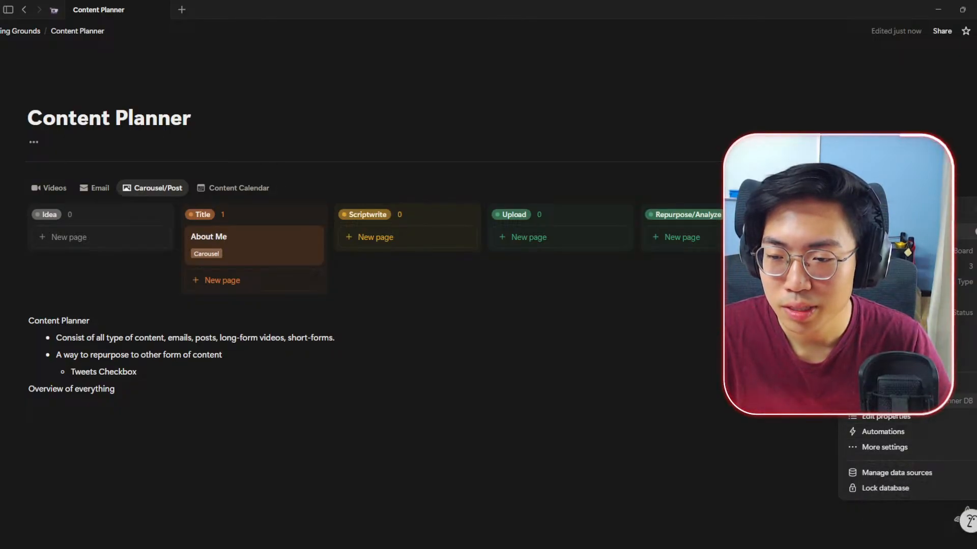
click(902, 419)
click(896, 316)
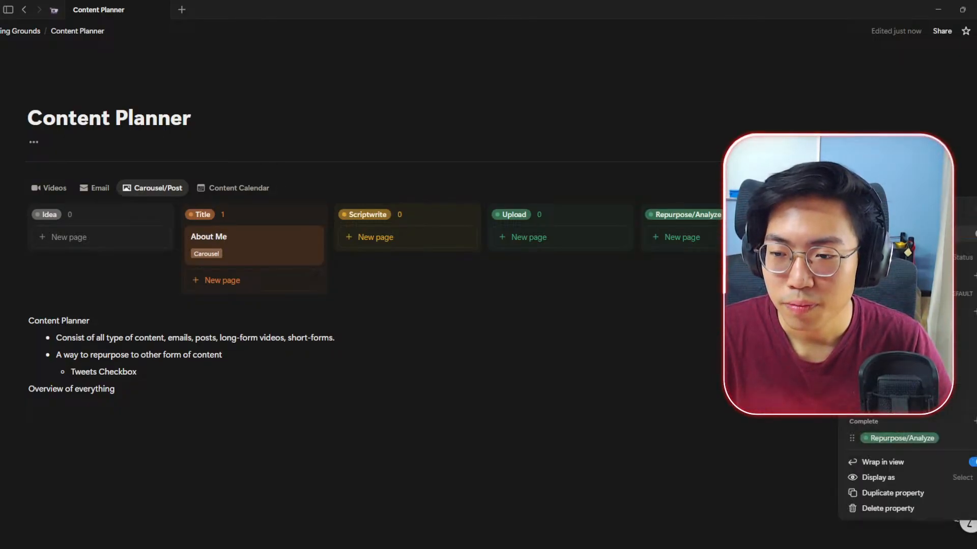
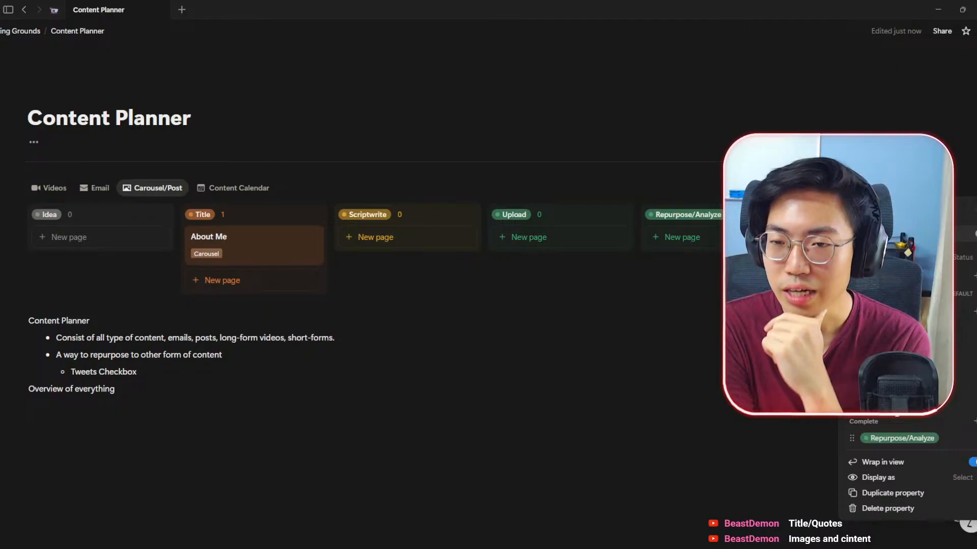
click(577, 340)
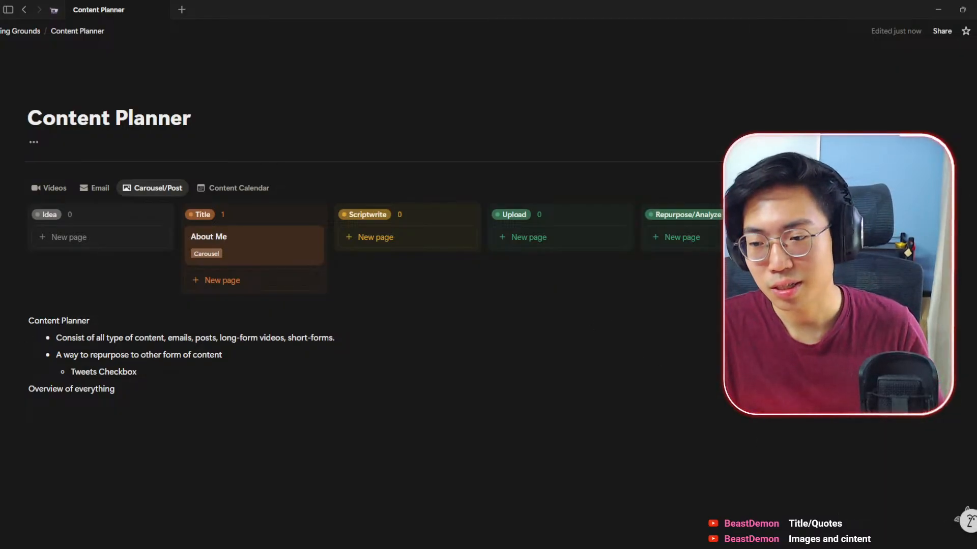
Start a Notion AI prompt with "I'm creating a Content Planner,".
click(961, 519)
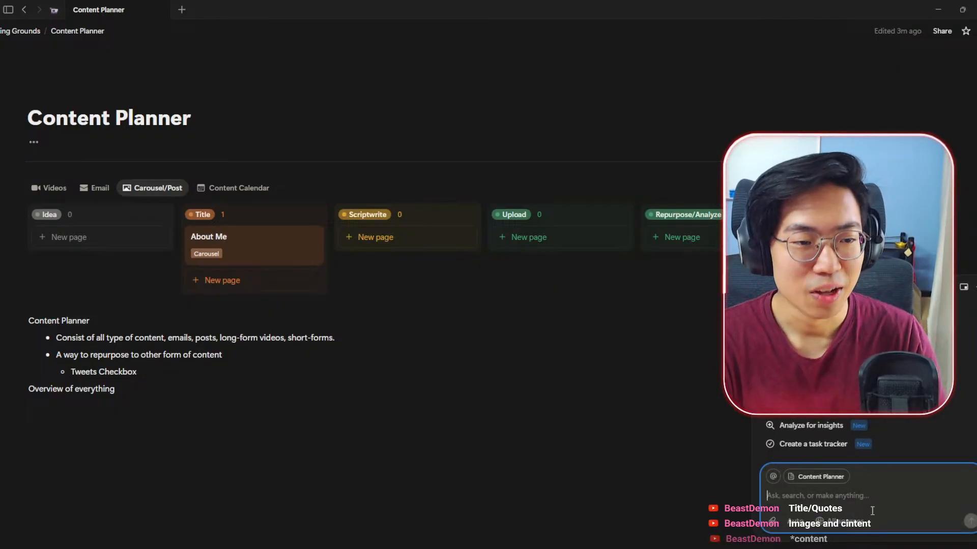
text(I'm creaging)
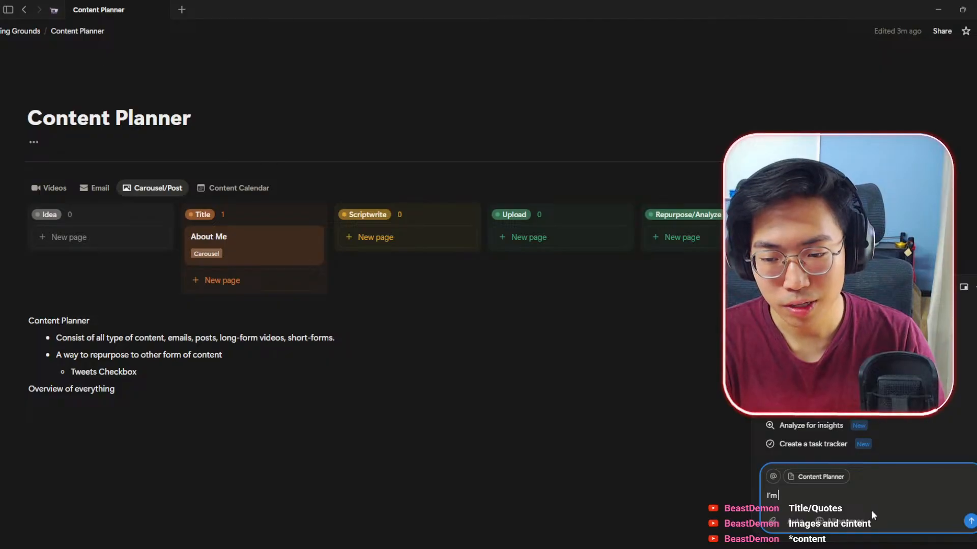
key(BackSpace)
key(BackSpace)
key(BackSpace)
key(BackSpace)
key(BackSpace)
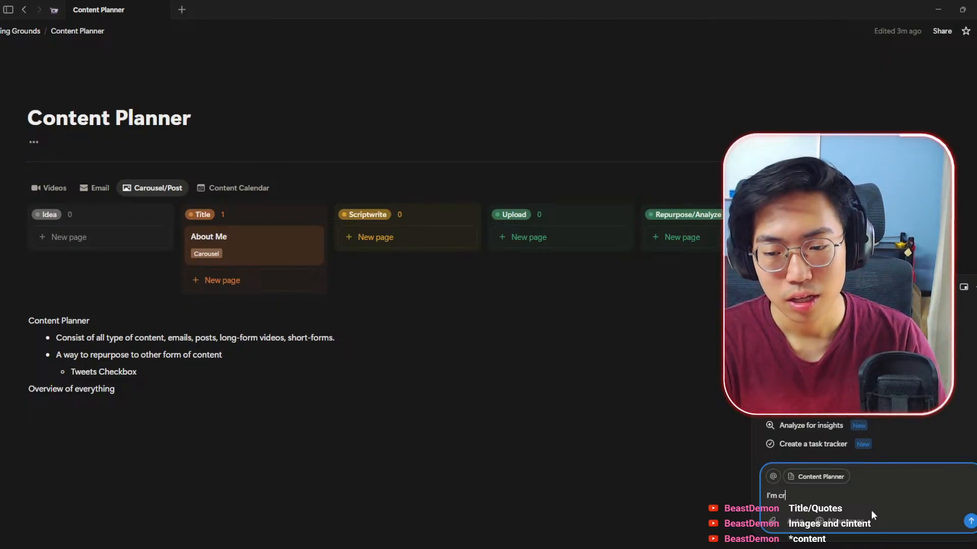
text(ting a Contente)
key(BackSpace)
text(Planner, )
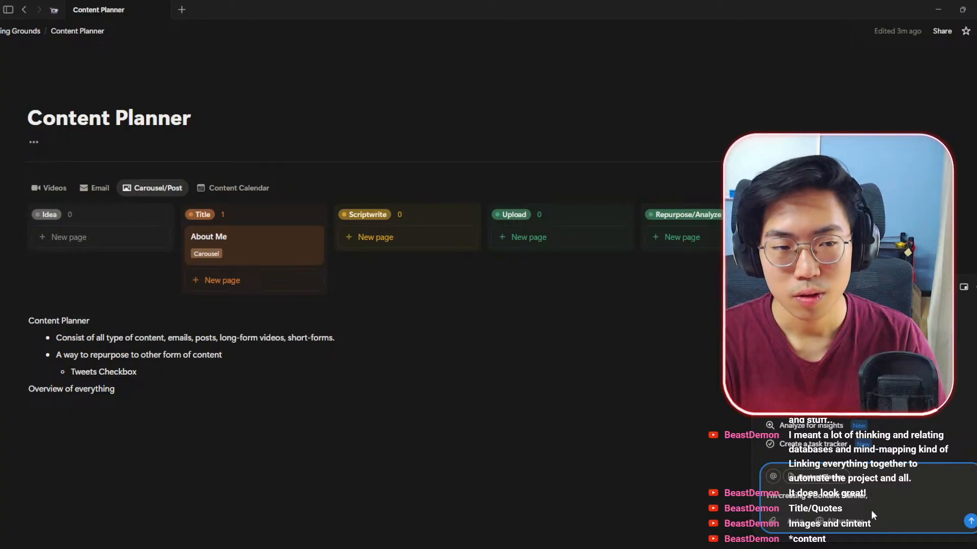
Continue the AI prompt with "one of the content types is carousel and post,".
text(one of the)
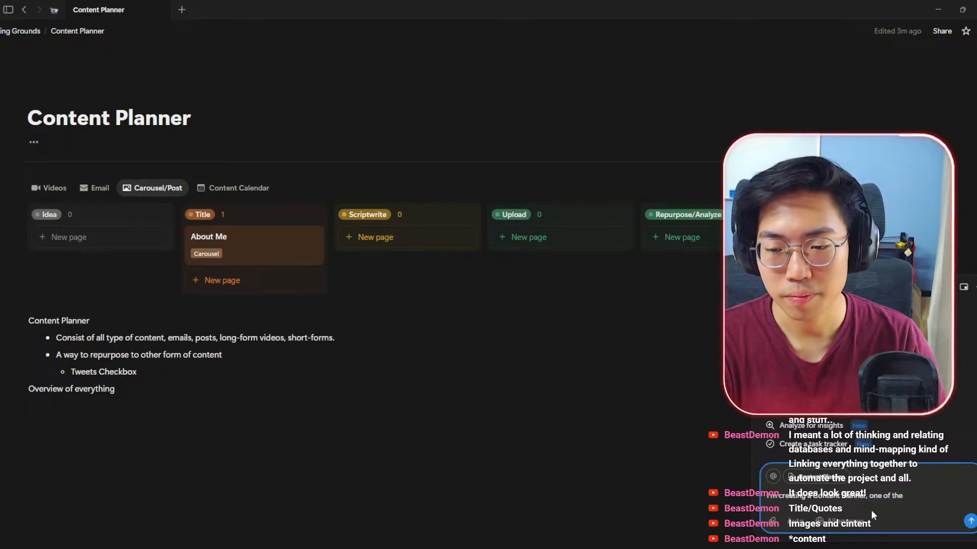
text( content types )
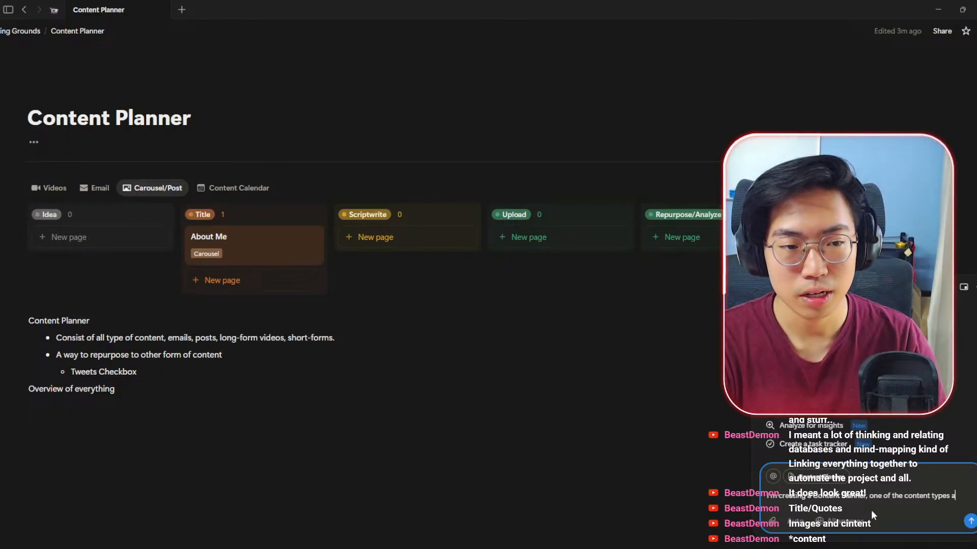
text(are)
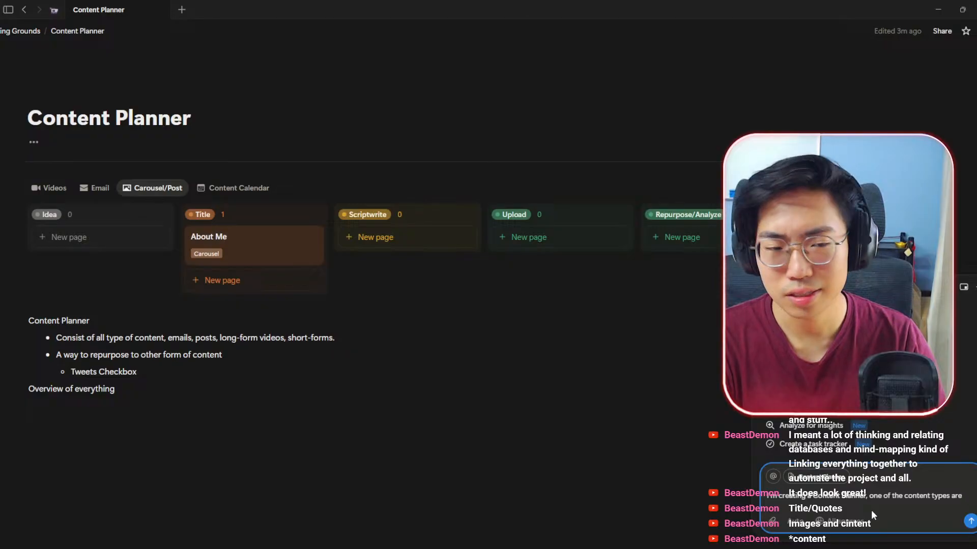
key(BackSpace)
key(BackSpace)
key(BackSpace)
key(BackSpace)
text(is c)
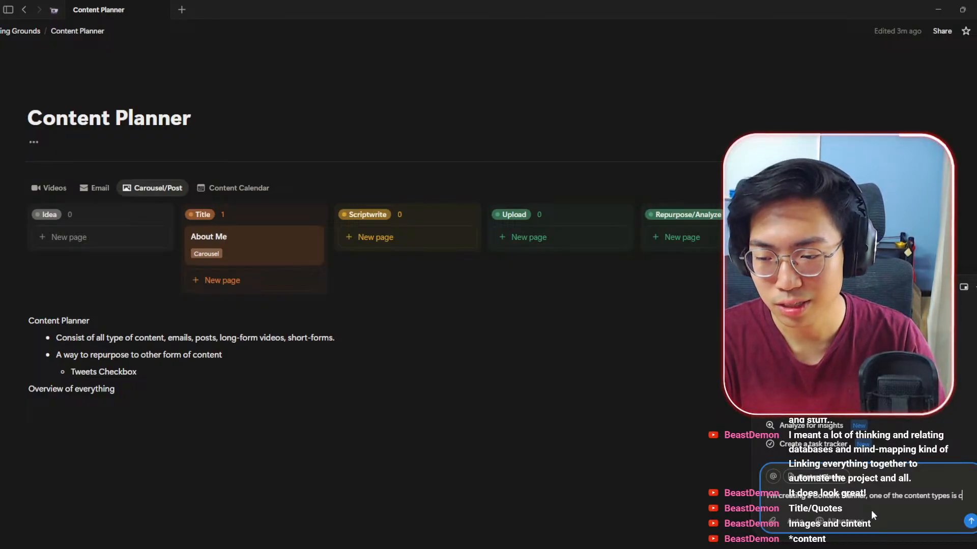
text(onousel)
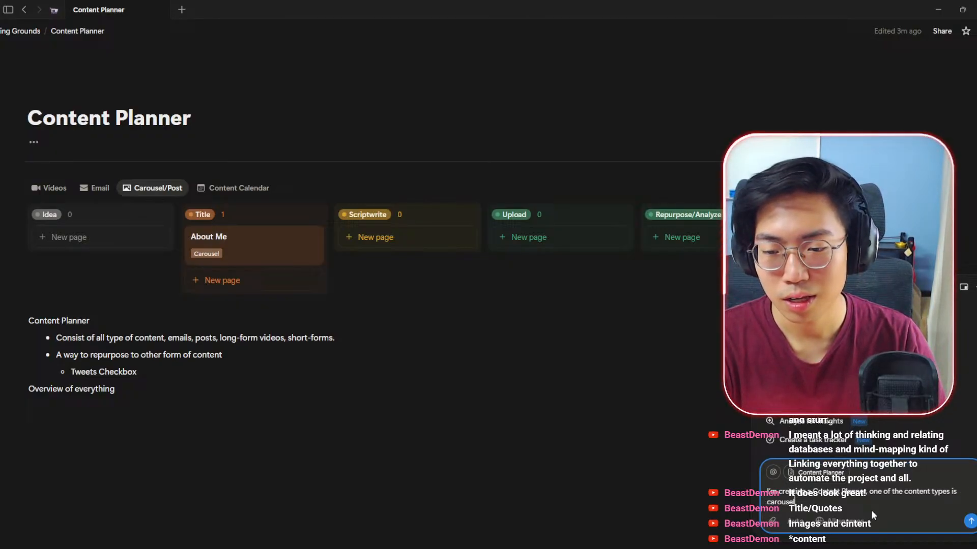
text( and post,)
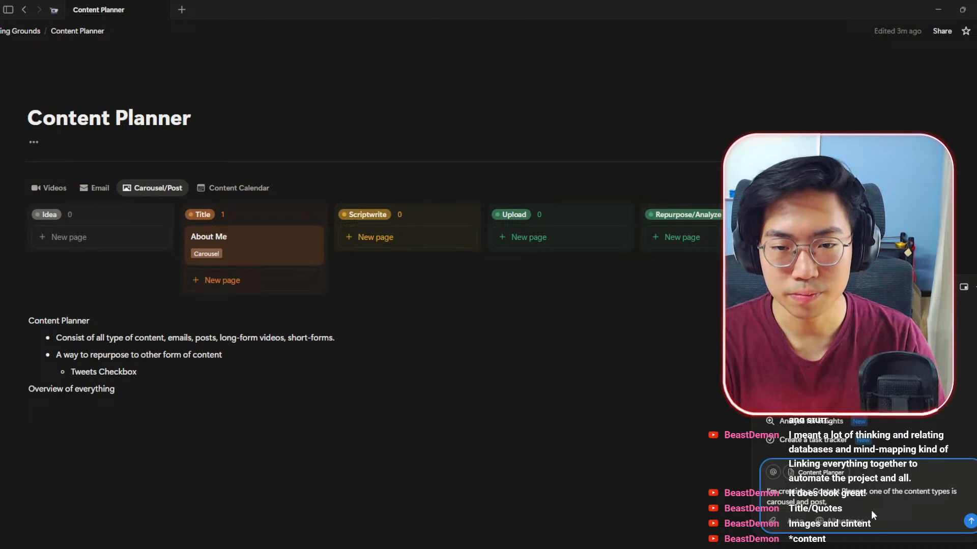
text( what)
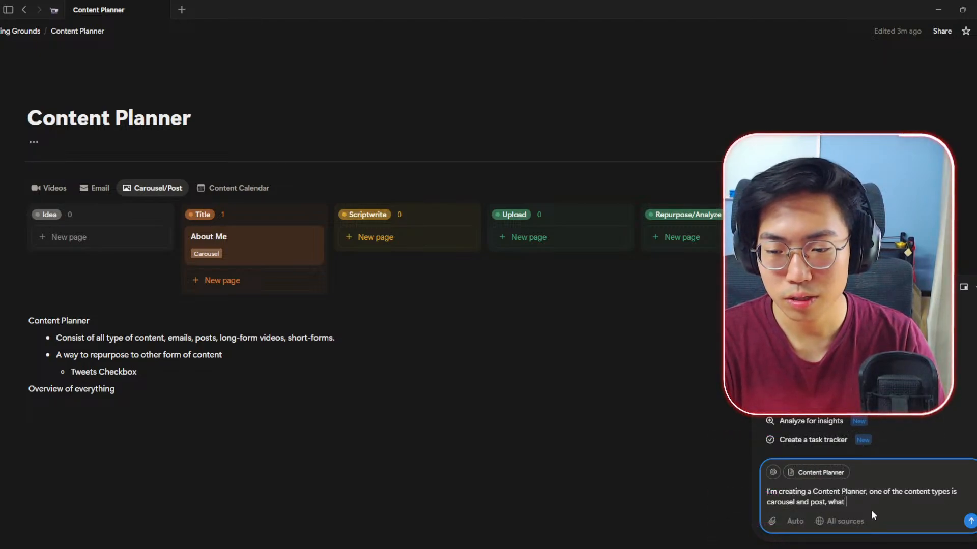
text( should be )
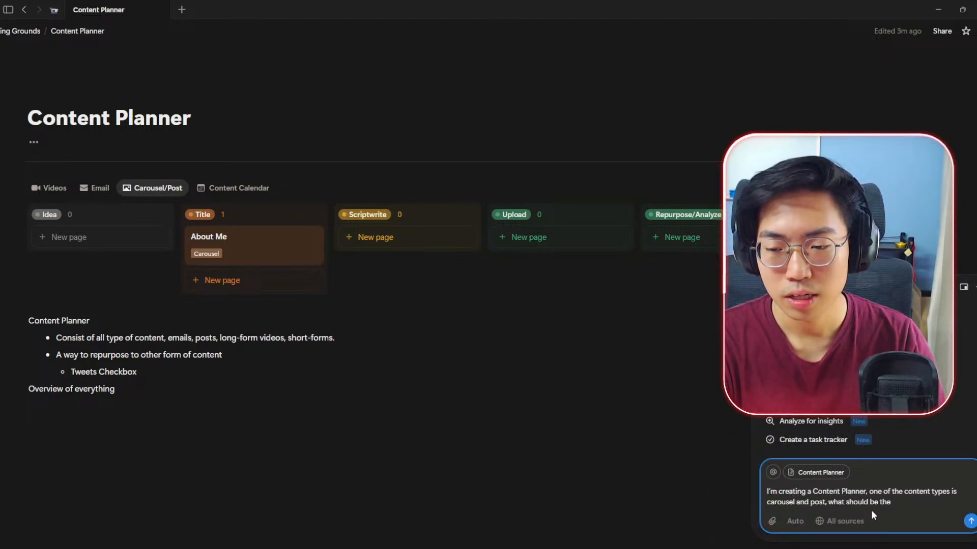
text(the)
key(BackSpace)
key(BackSpace)
key(BackSpace)
key(BackSpace)
key(BackSpace)
key(BackSpace)
key(BackSpace)
key(BackSpace)
key(BackSpace)
key(BackSpace)
key(BackSpace)
key(BackSpace)
key(BackSpace)
key(BackSpace)
key(BackSpace)
key(BackSpace)
key(BackSpace)
key(BackSpace)
key(BackSpace)
text(is it)
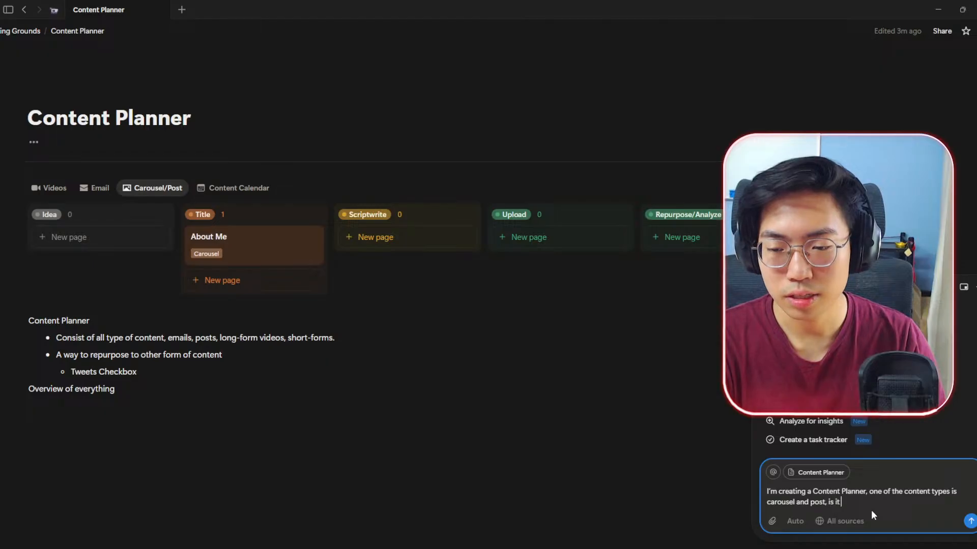
key(BackSpace)
key(BackSpace)
key(BackSpace)
key(BackSpace)
key(BackSpace)
Finish the prompt with "it is currently a board view, what are the statuses of a carousel?" and send it.
text(it is currentl)
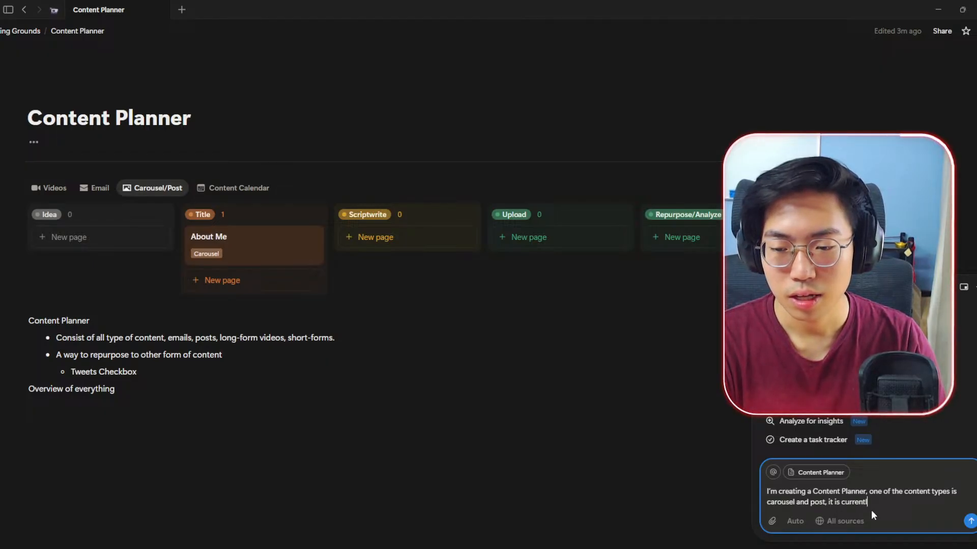
text(y a board view, )
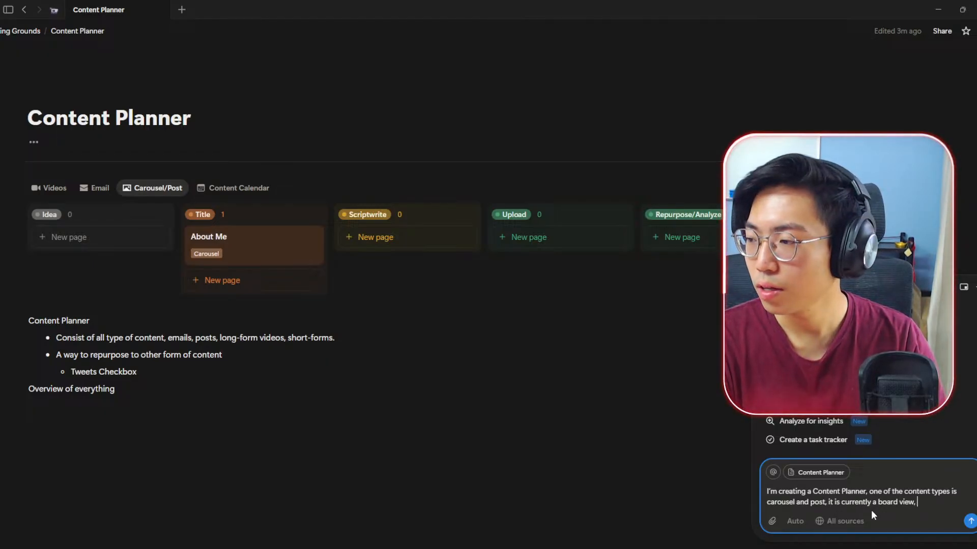
text(what is the best way to)
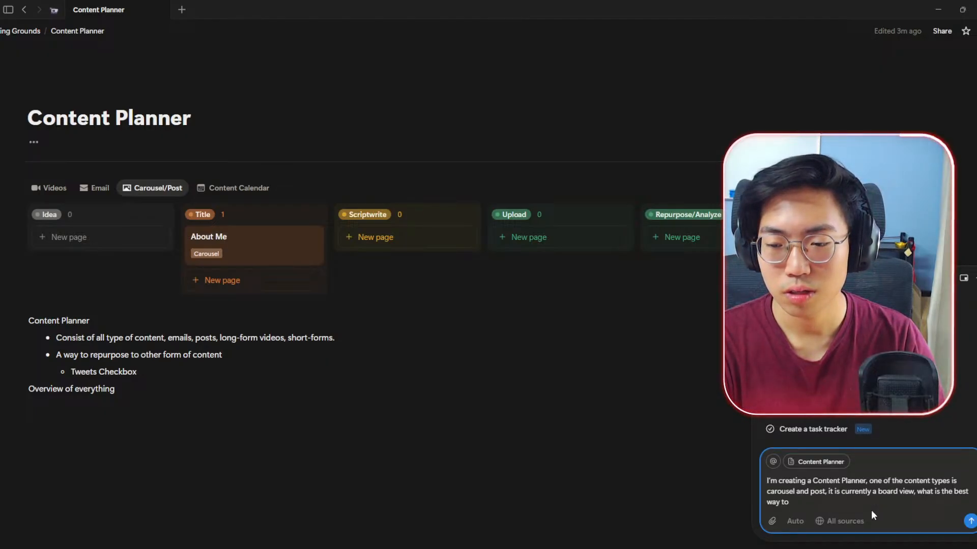
key(ctrl+BackSpace)
key(ctrl+BackSpace)
key(ctrl+BackSpace)
key(ctrl+BackSpace)
key(ctrl+BackSpace)
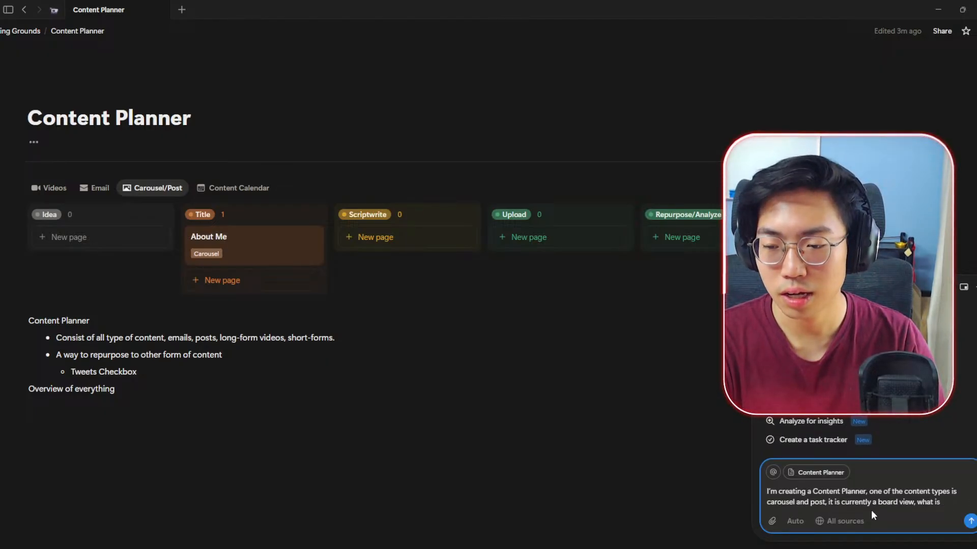
text(are)
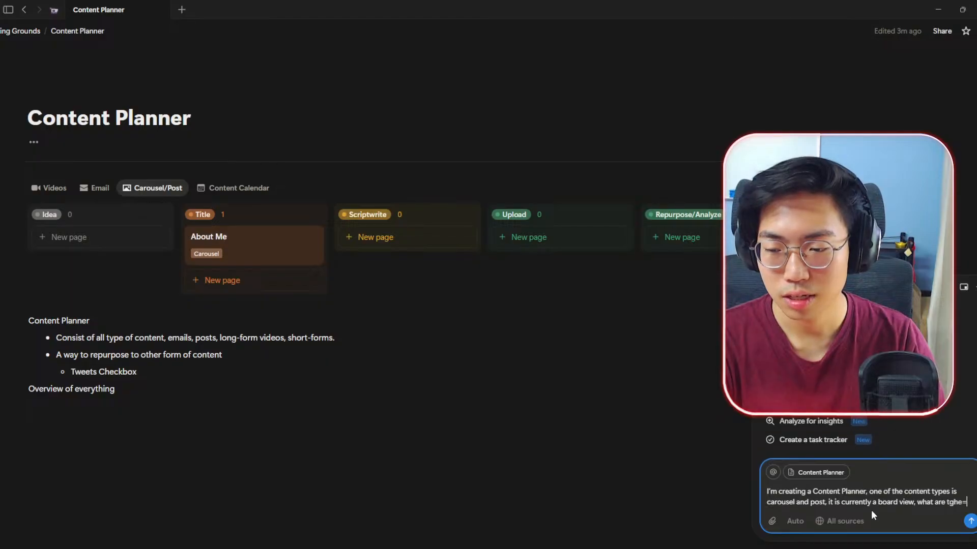
text( the s)
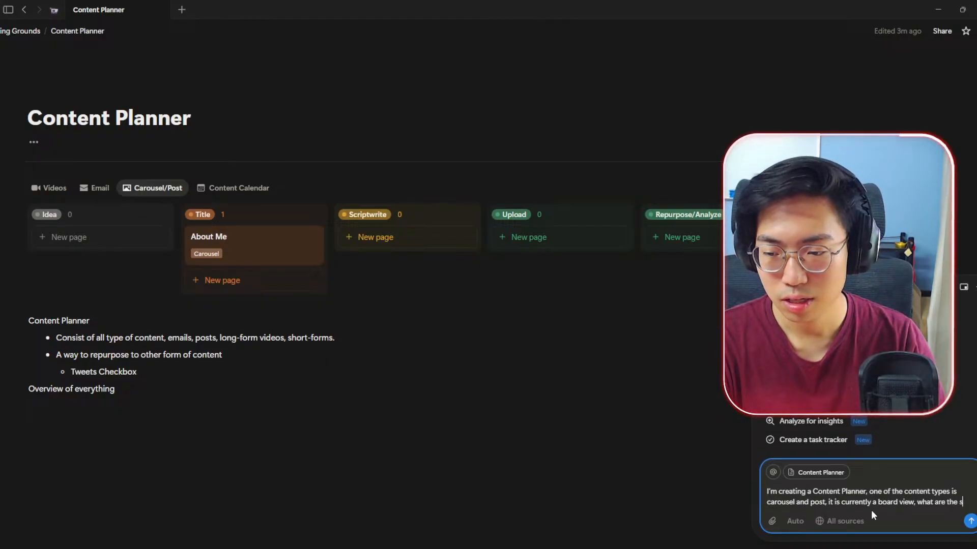
text(tatuses of)
key(BackSpace)
key(BackSpace)
key(BackSpace)
text(es of )
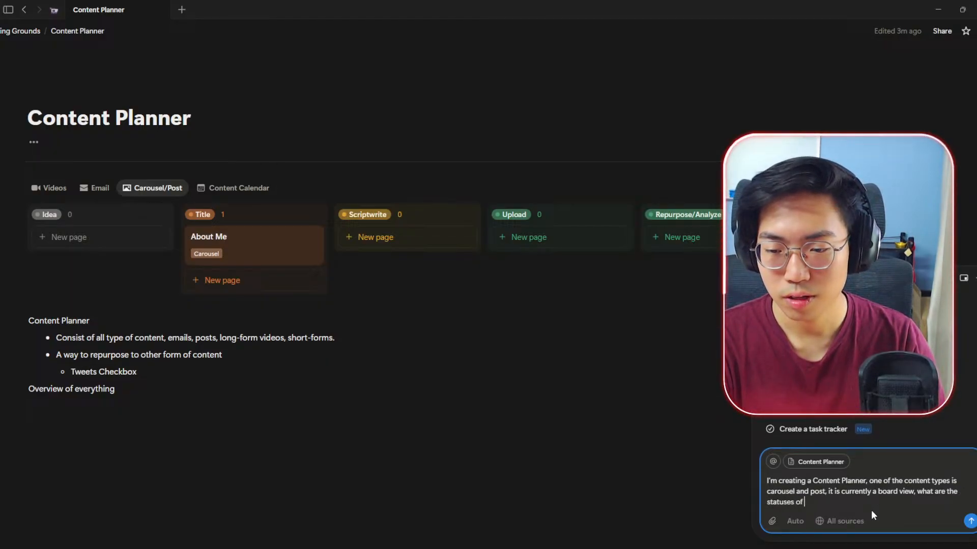
text(a carousel?)
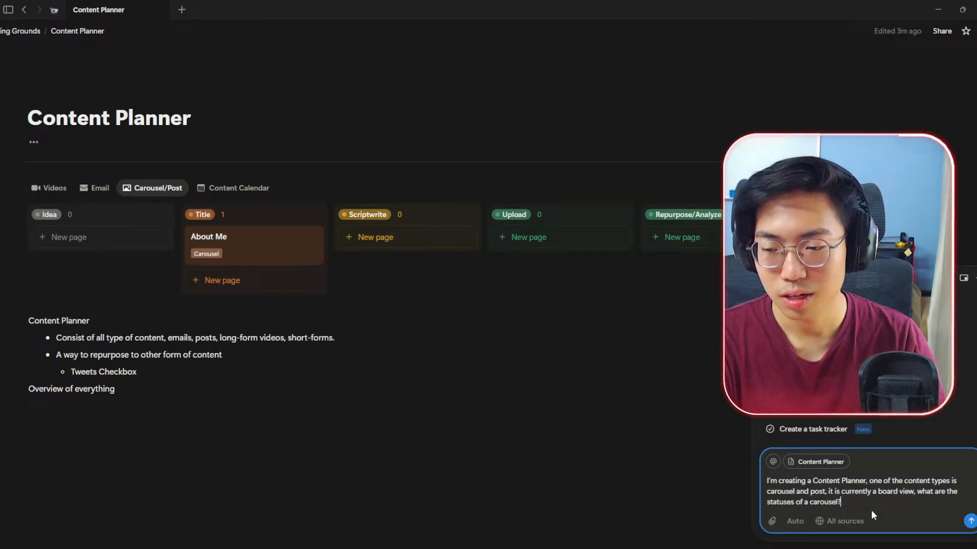
key(Return)
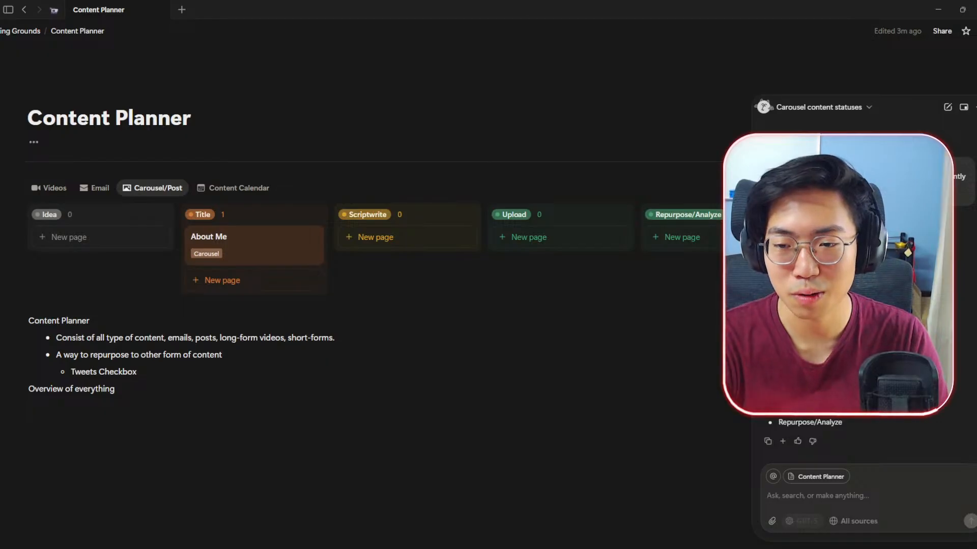
Reply to the AI with "yes and it doesn't make sense, what should I add instead" and read its status suggestions.
text(no, I m)
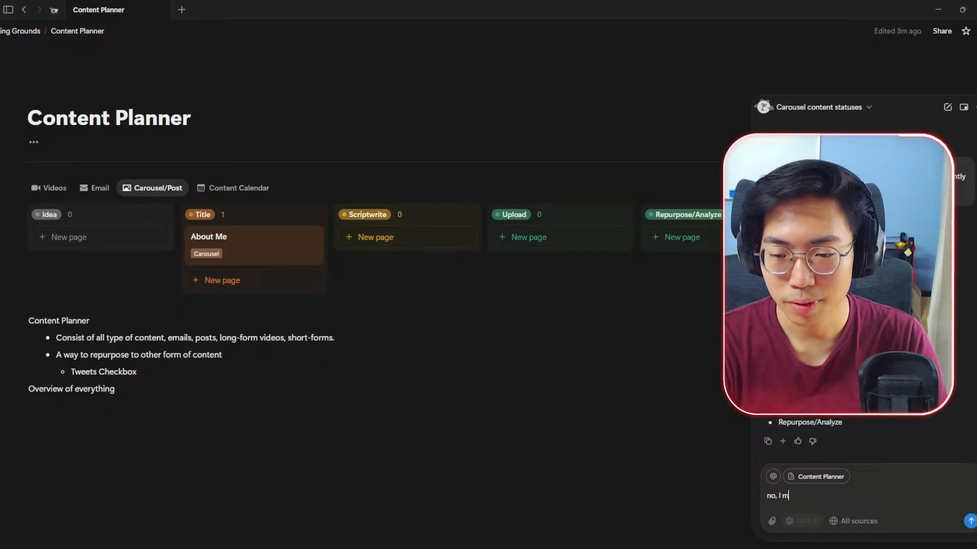
text(eant what)
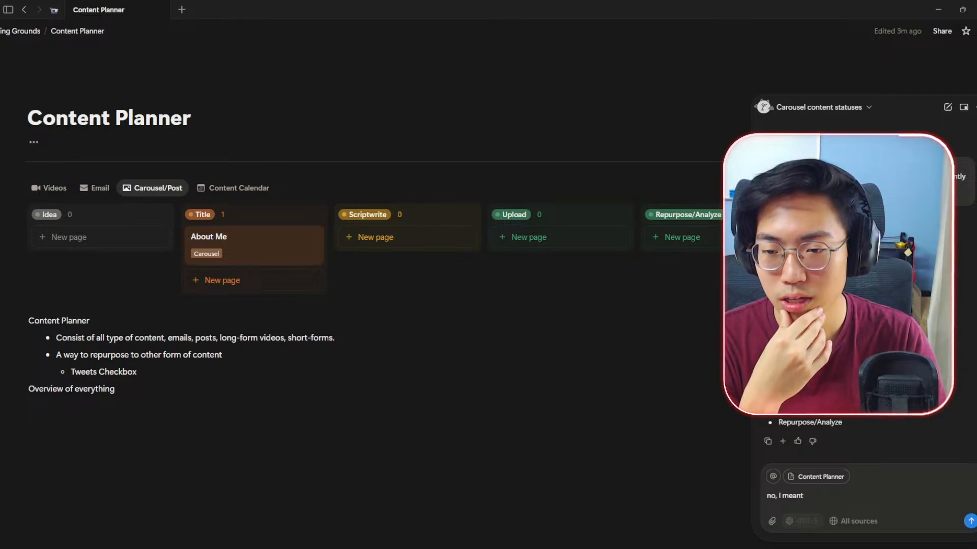
key(ctrl+a)
text(yes)
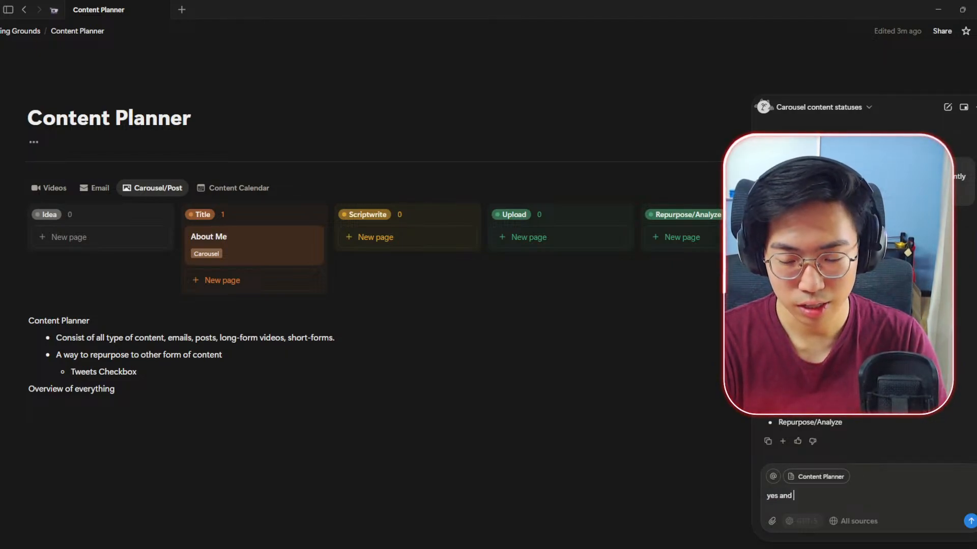
text( and it doesn't make sense)
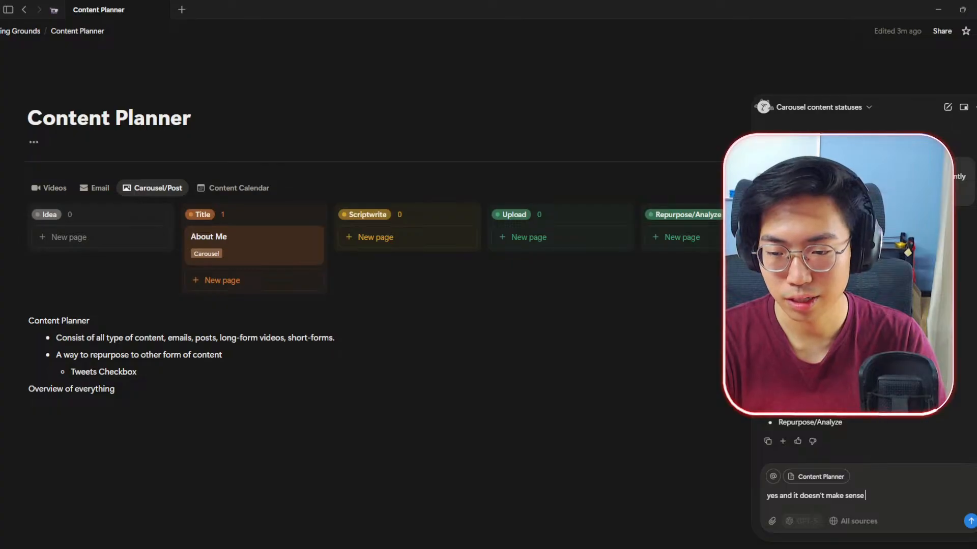
text(, what should I)
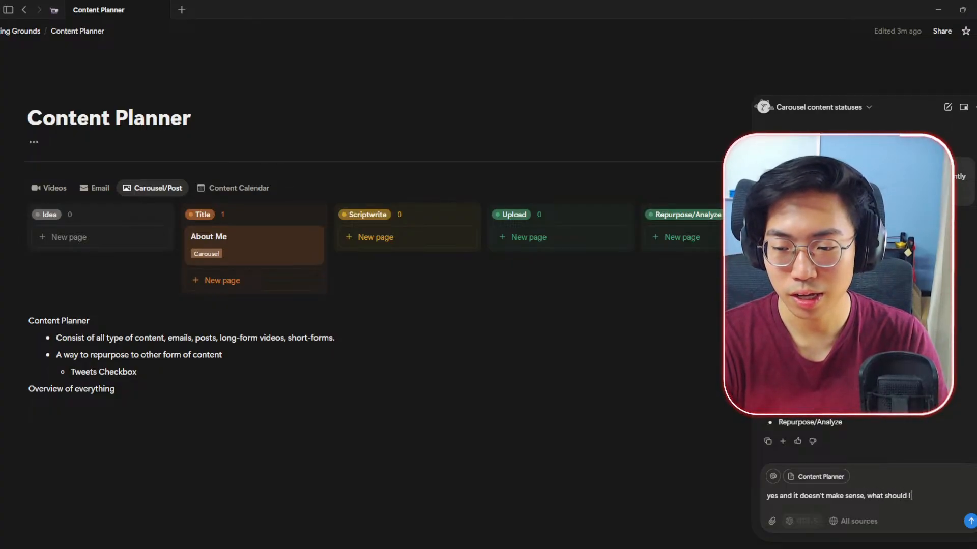
text( add instead)
key(Return)
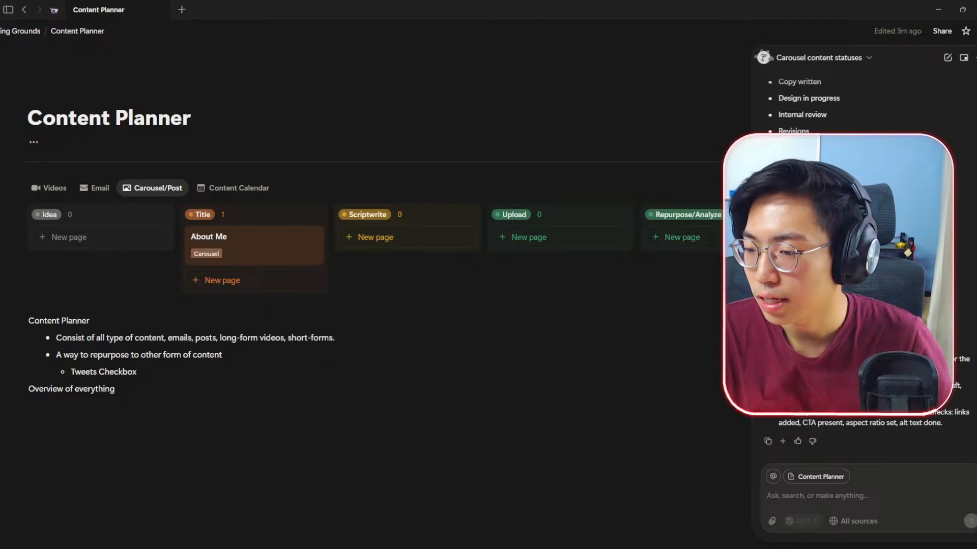
scroll(864, 254, up, 5)
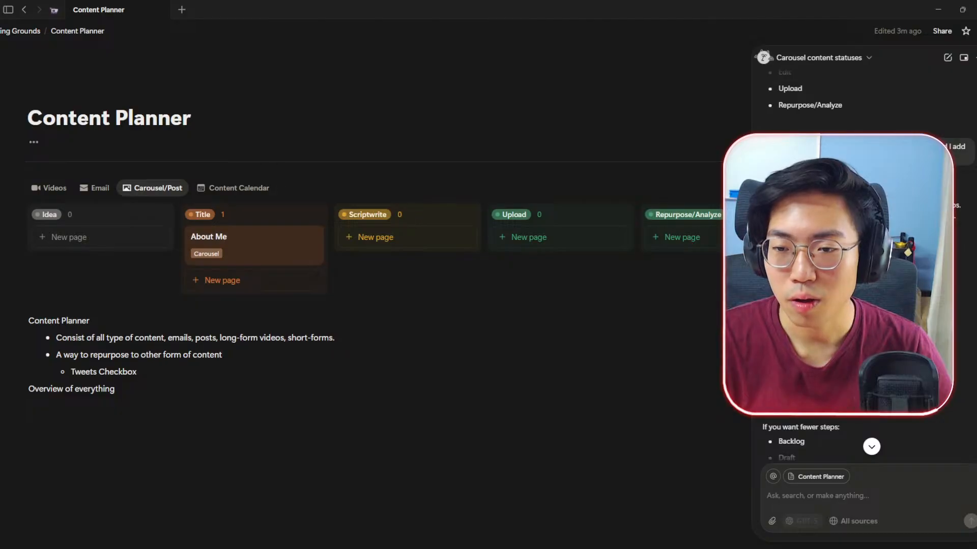
scroll(863, 275, down, 2)
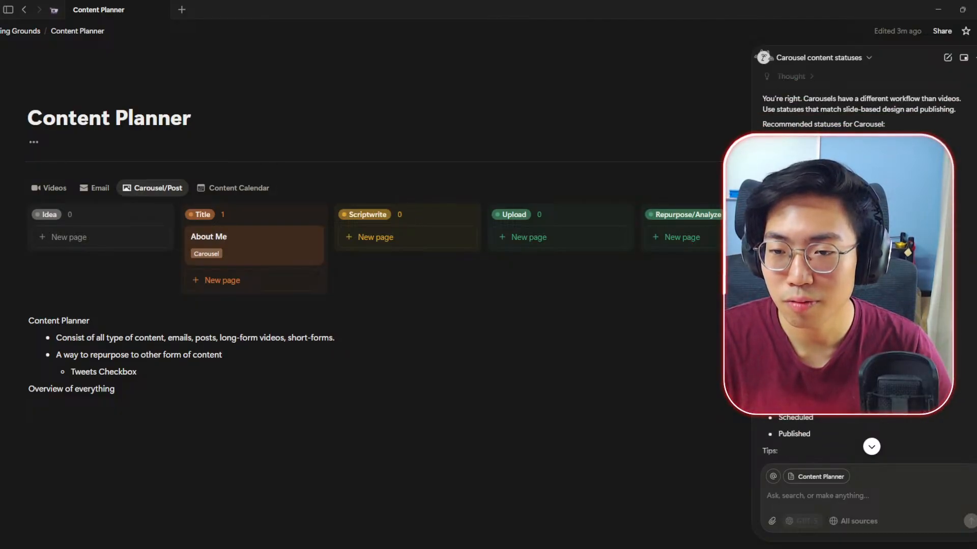
scroll(864, 274, down, 5)
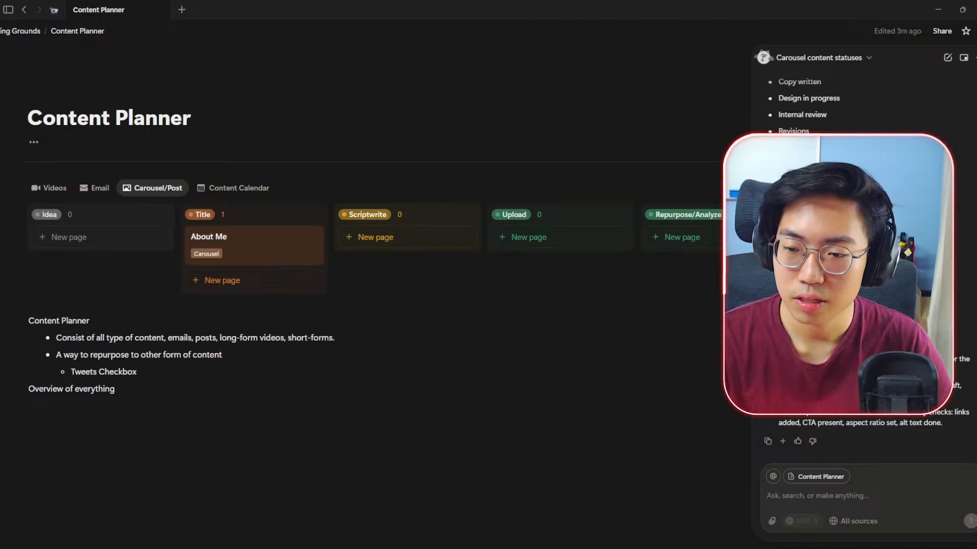
Ask the AI "should I be separating the databases?" and read its answer.
click(804, 511)
text(should)
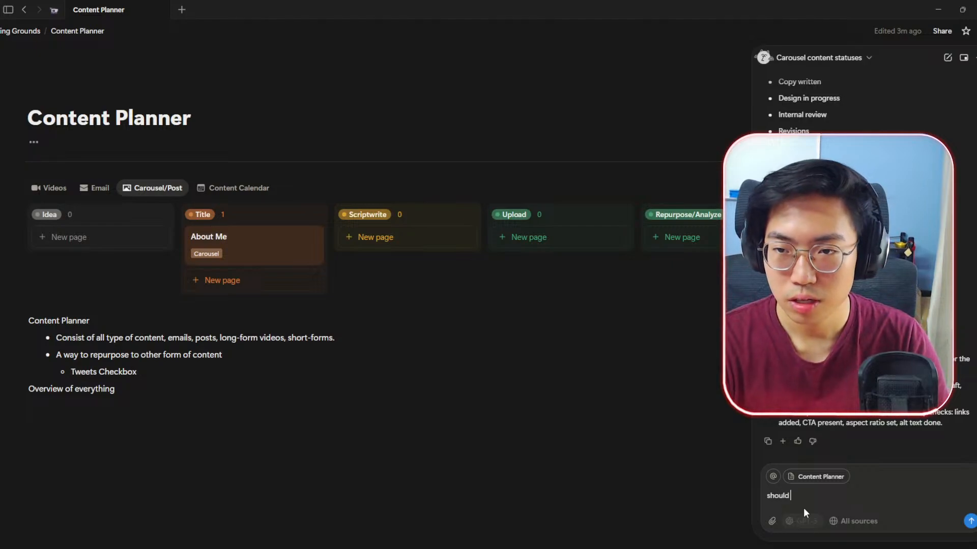
text( I be)
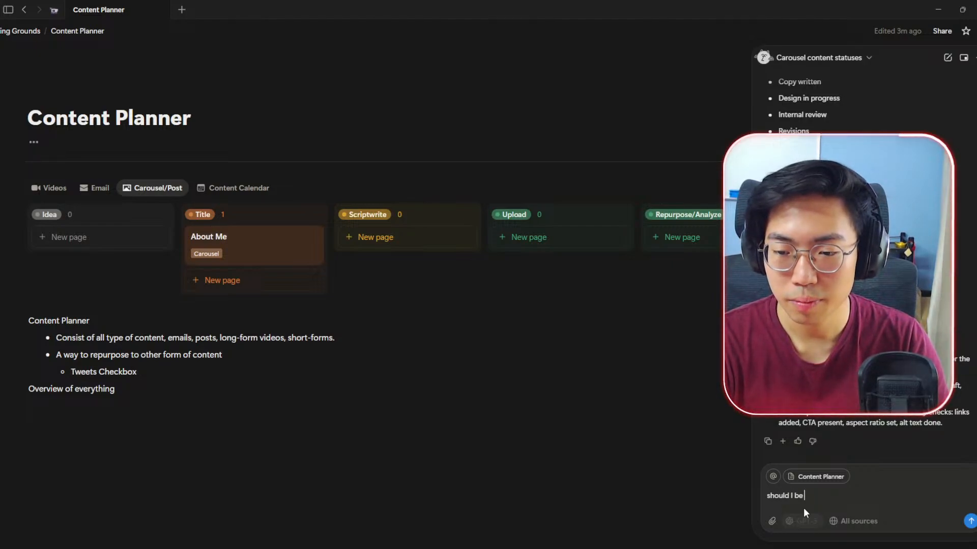
text( separating thepe)
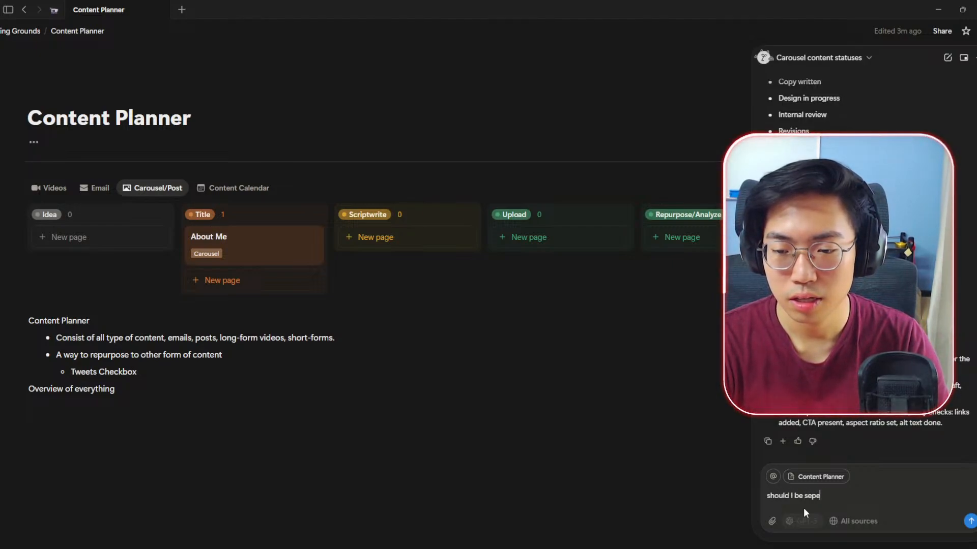
key(BackSpace)
text(arating the databs)
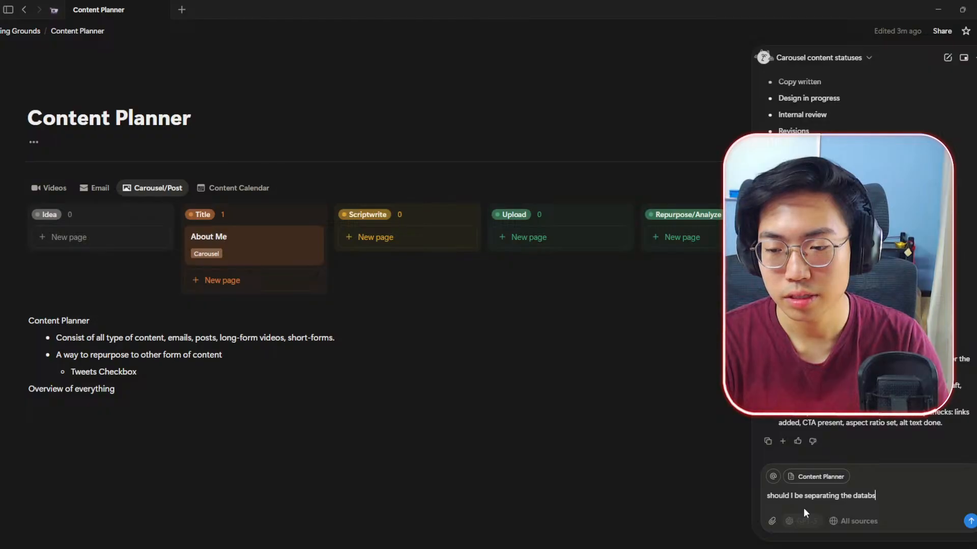
key(BackSpace)
text(ases?)
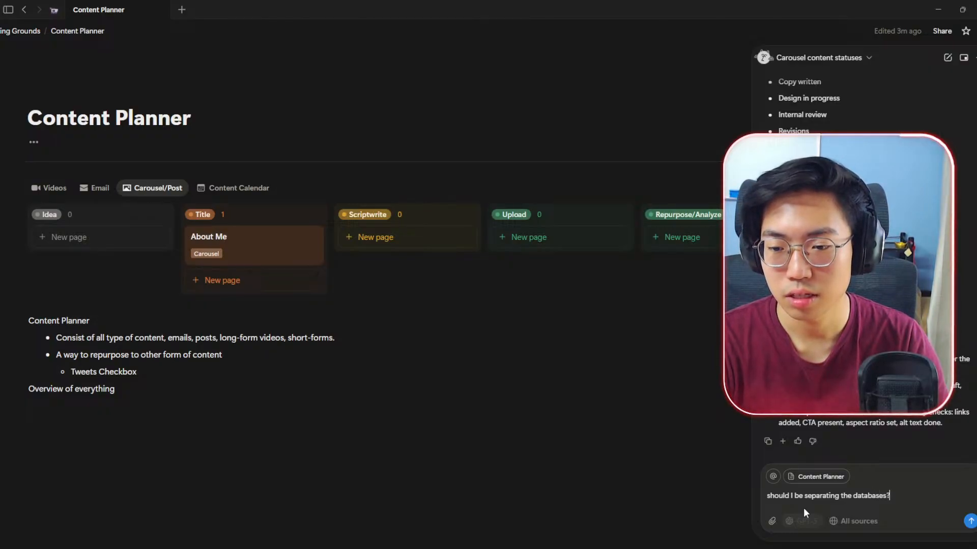
key(Return)
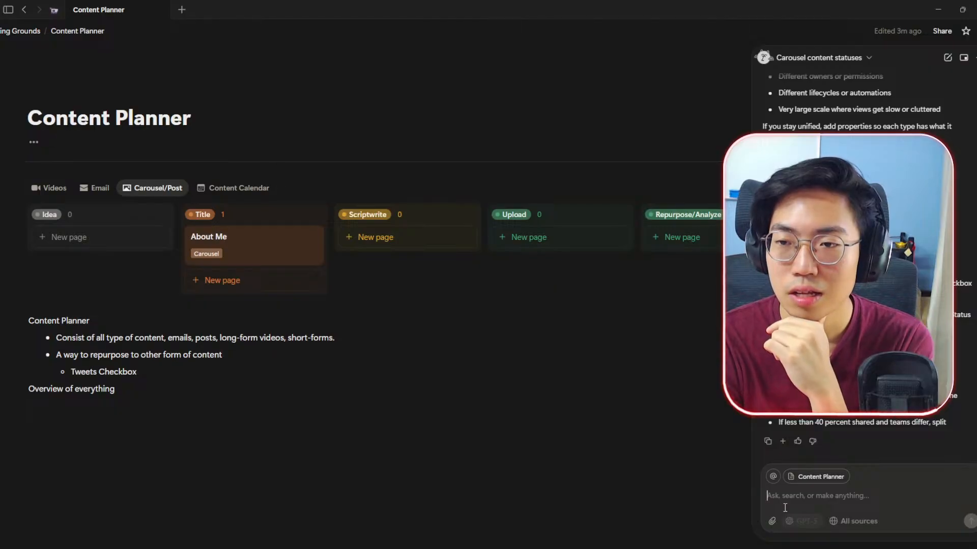
scroll(862, 264, up, 10)
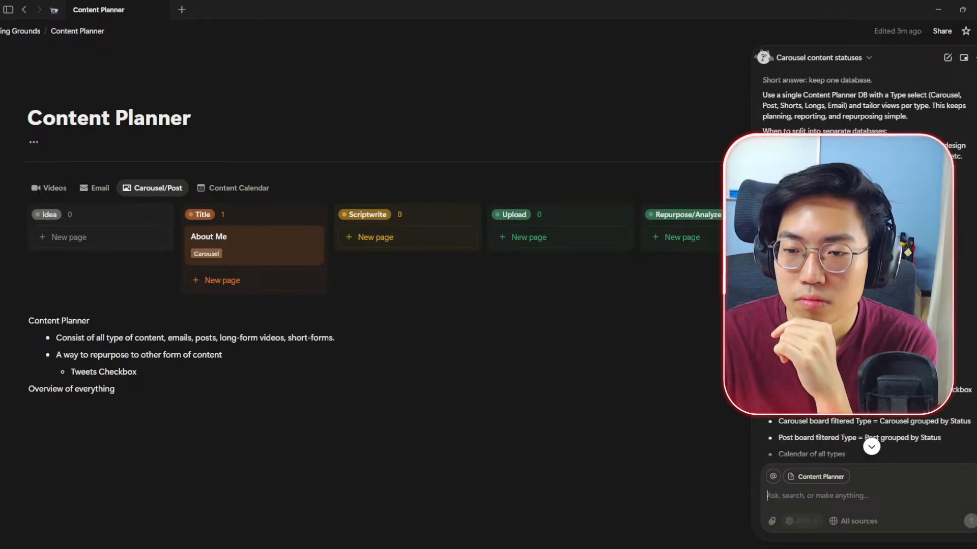
scroll(863, 265, up, 10)
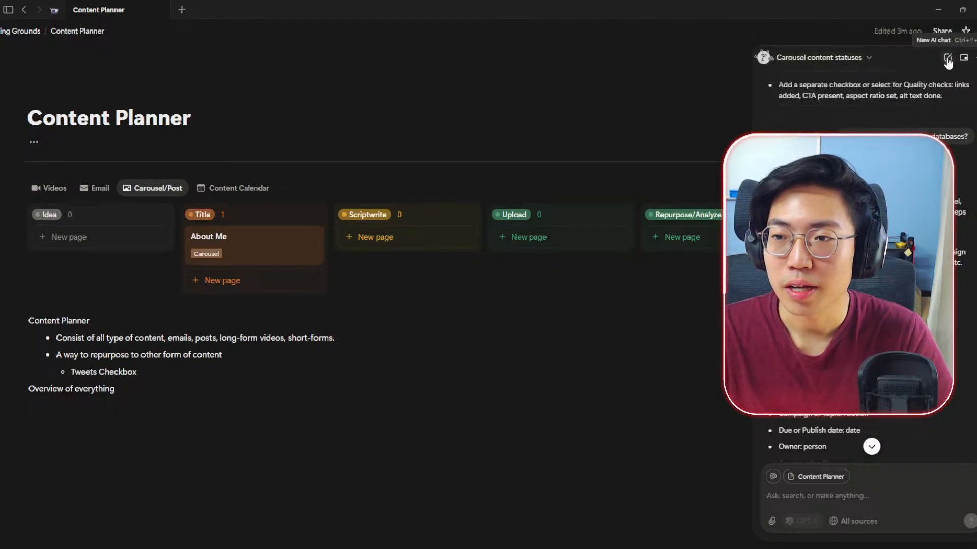
Read the rest of the AI's answer about separating the databases and close the AI chat.
mouse_move(8, 10)
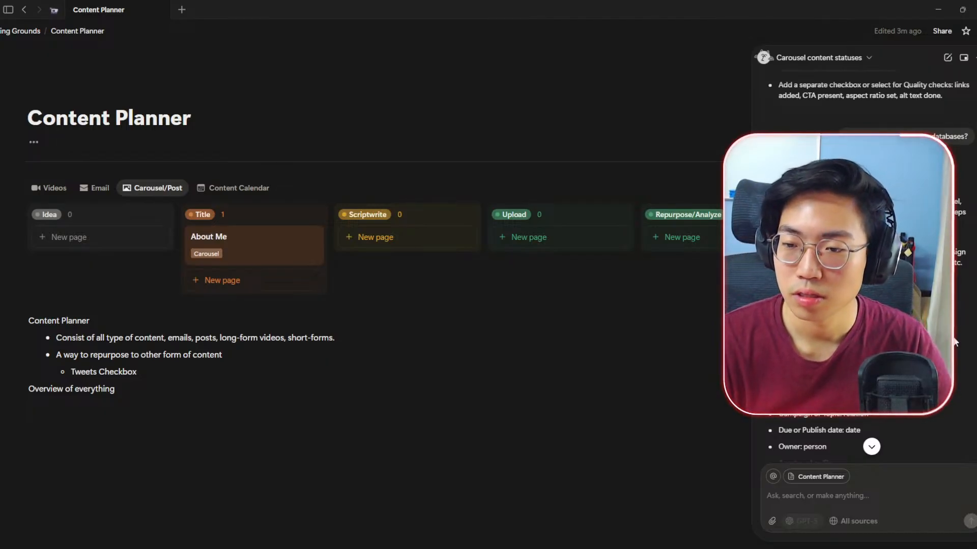
scroll(864, 275, down, 2)
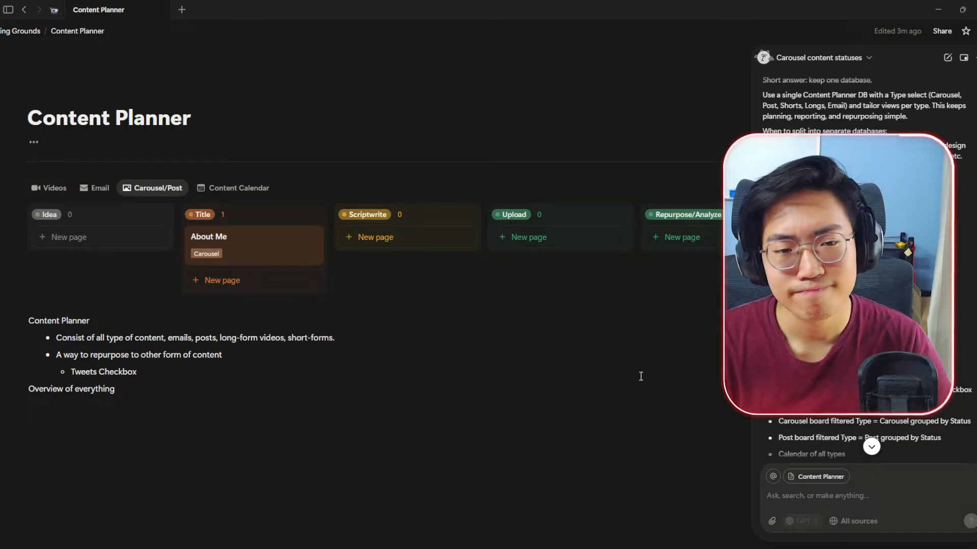
click(574, 352)
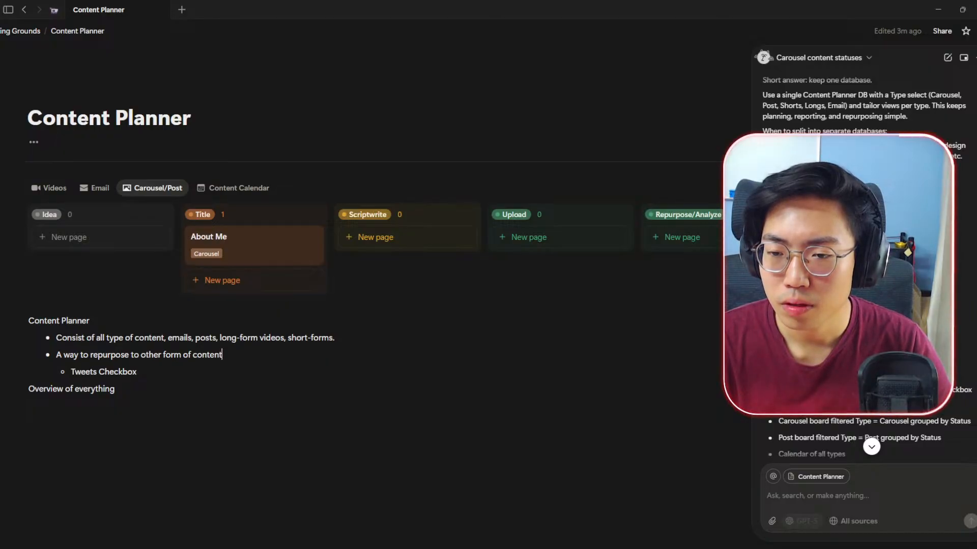
scroll(800, 425, down, 3)
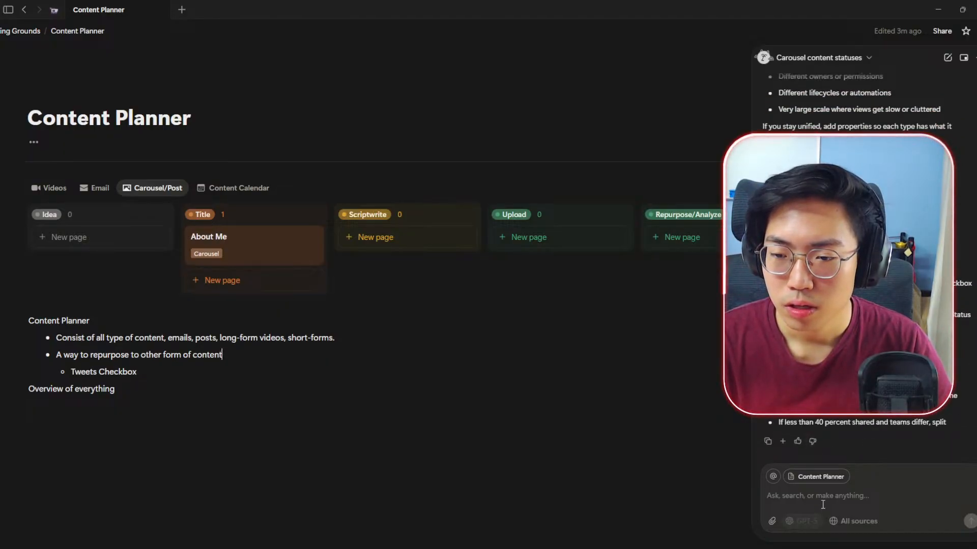
click(975, 58)
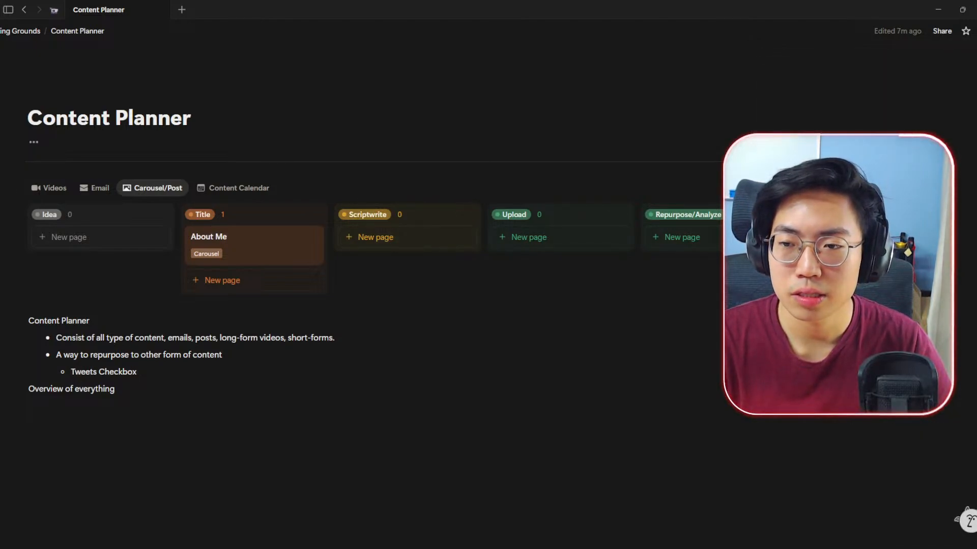
Add a "Design" option to the Status property's In progress group and place it between Thumbnail and Scriptwrite.
click(906, 188)
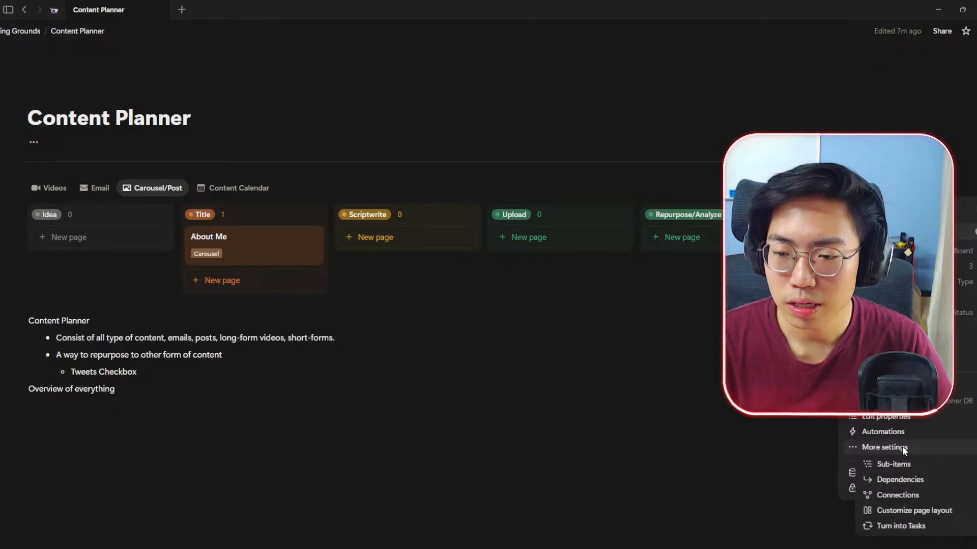
click(899, 425)
click(967, 315)
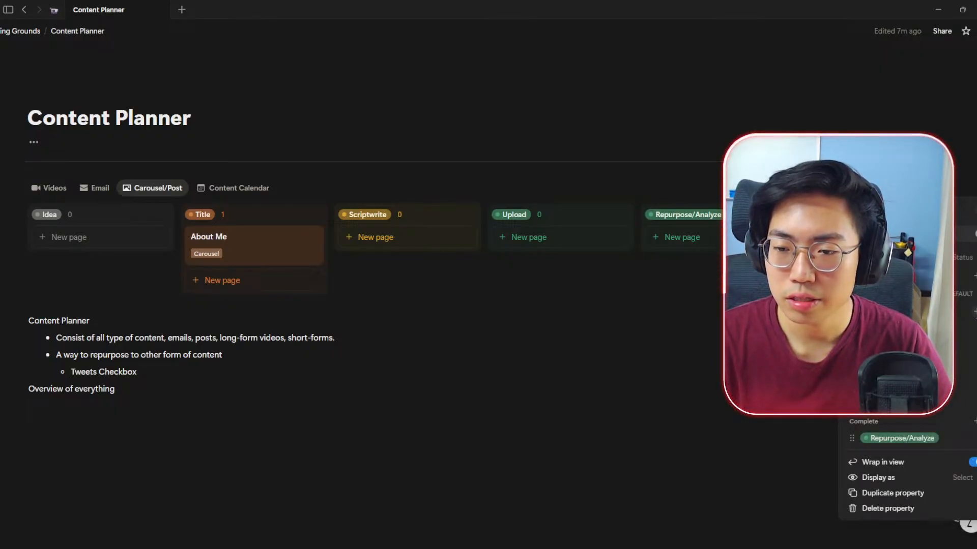
click(975, 312)
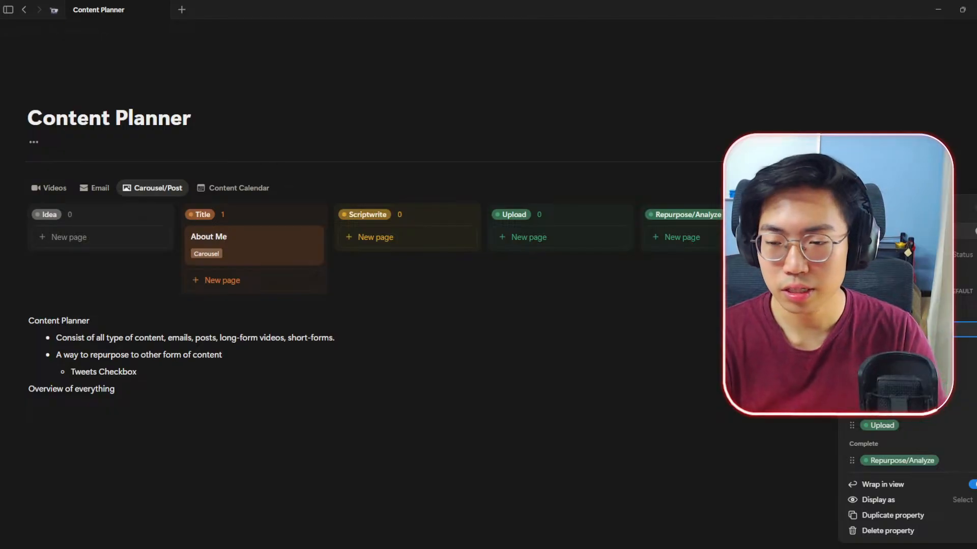
text(Design)
key(Return)
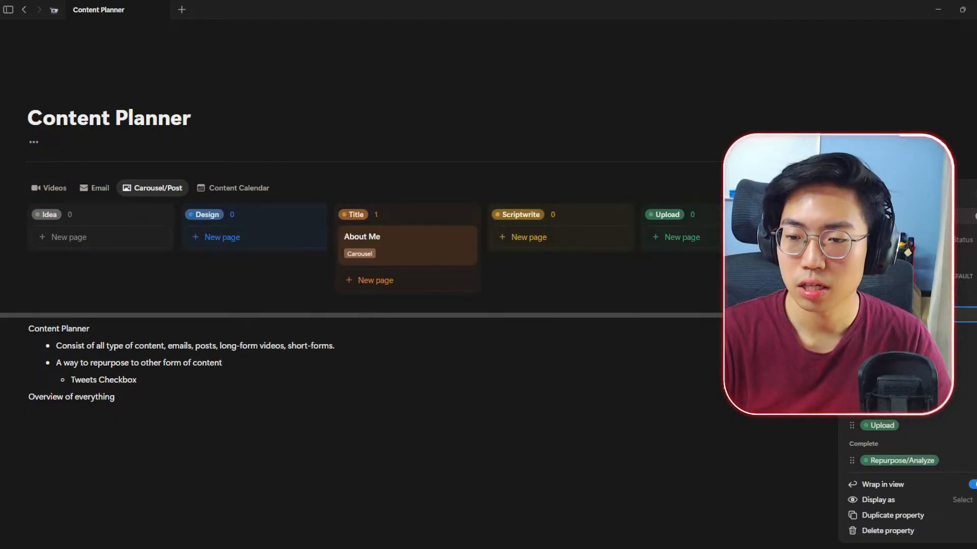
drag(851, 336, 852, 366)
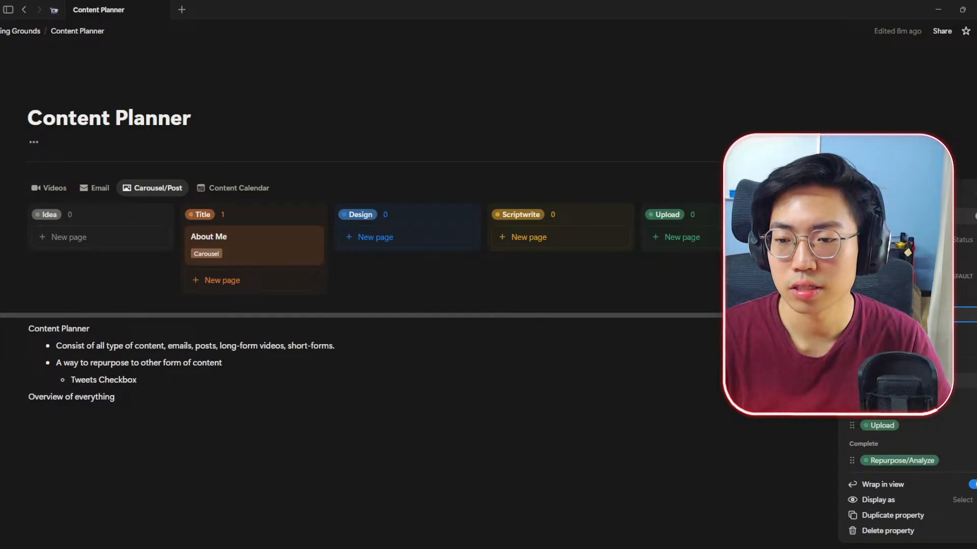
click(890, 381)
key(Escape)
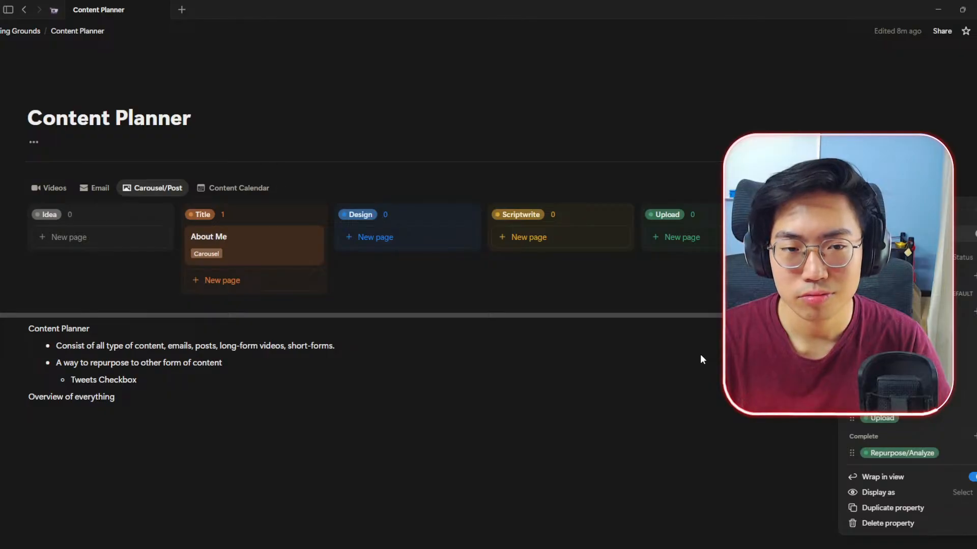
click(663, 349)
Hide the Scriptwrite group on the Carousel/Post board.
click(611, 214)
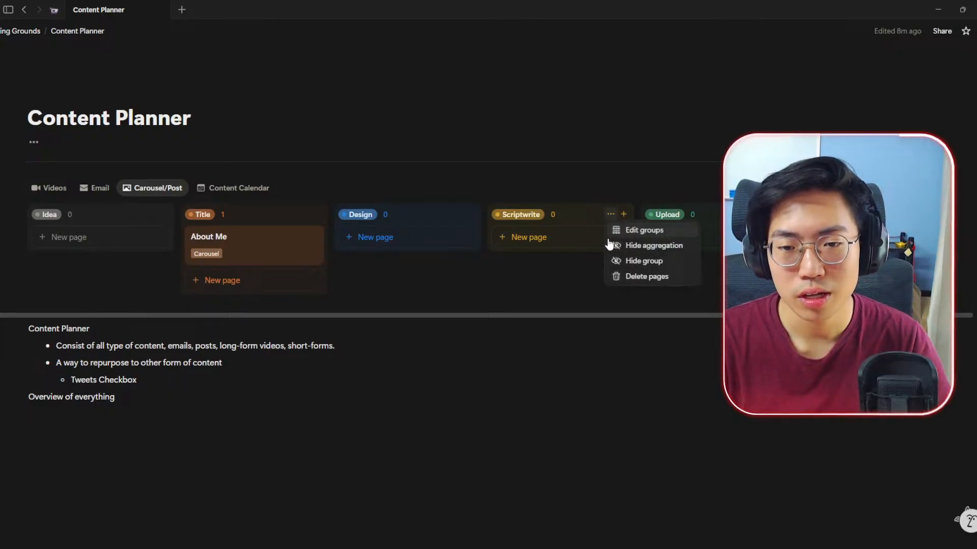
click(618, 262)
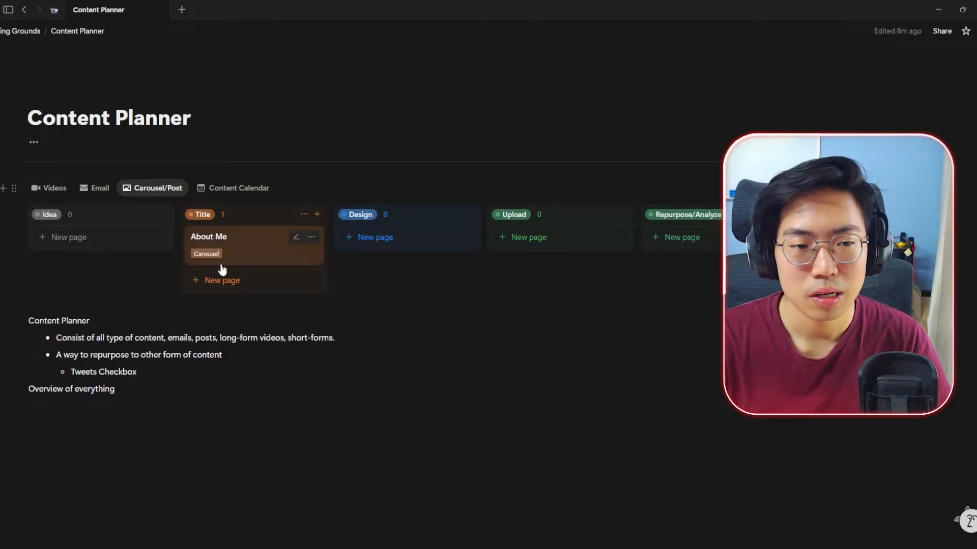
In the About Me carousel page, delete the Email Newsletter DB property and move Type above Date.
click(250, 235)
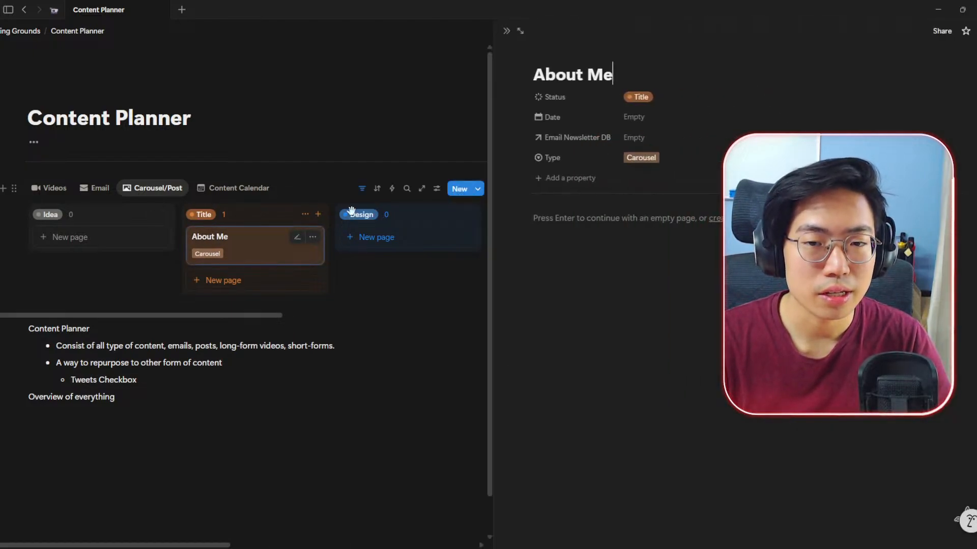
click(639, 96)
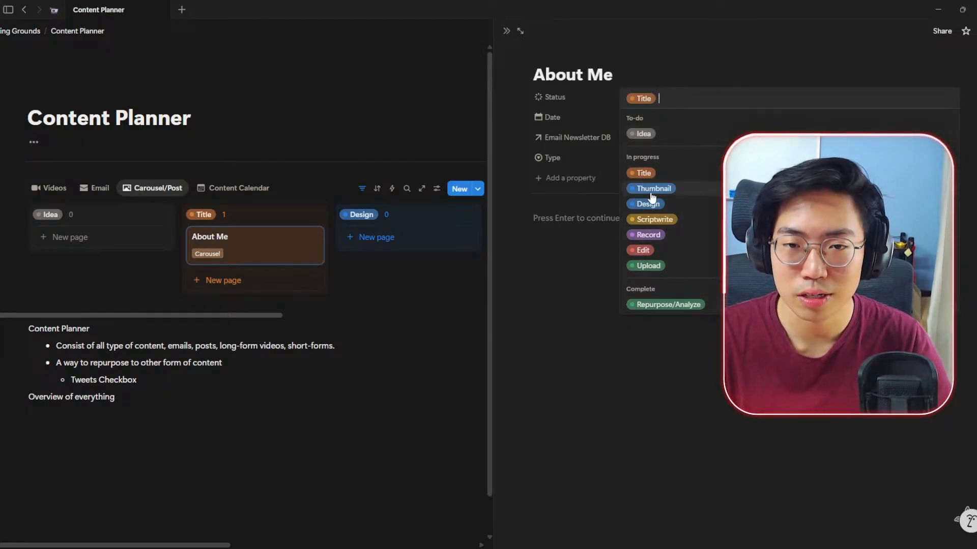
click(493, 36)
click(564, 137)
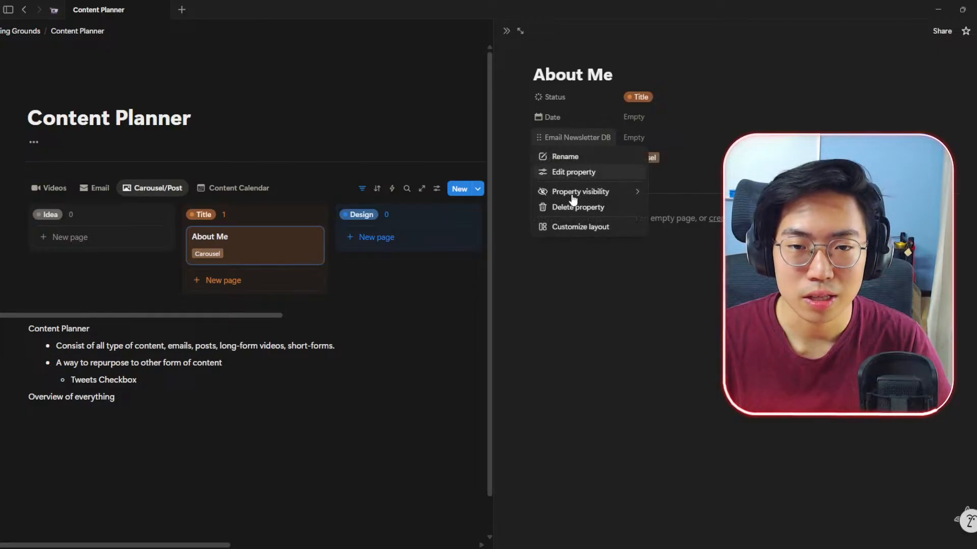
click(571, 206)
click(532, 287)
drag(582, 139, 581, 114)
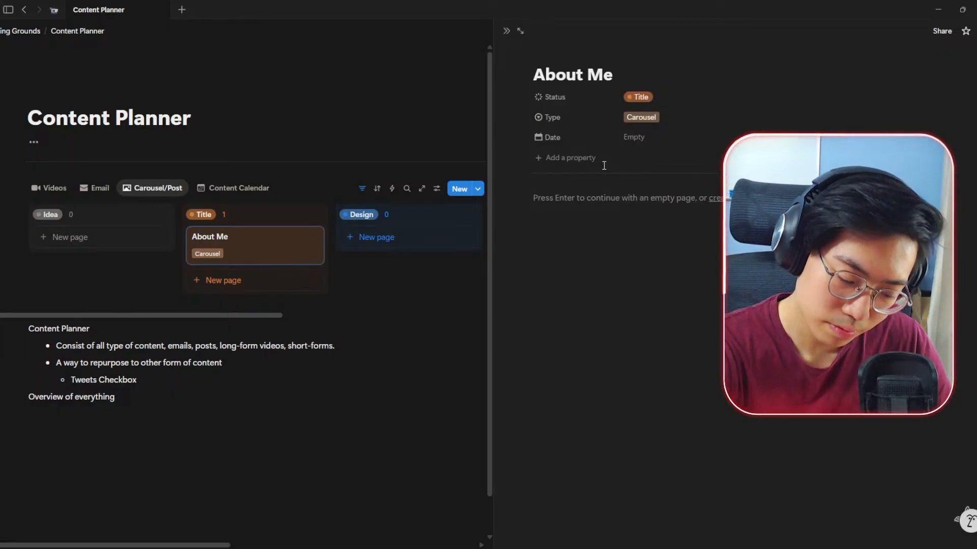
click(507, 30)
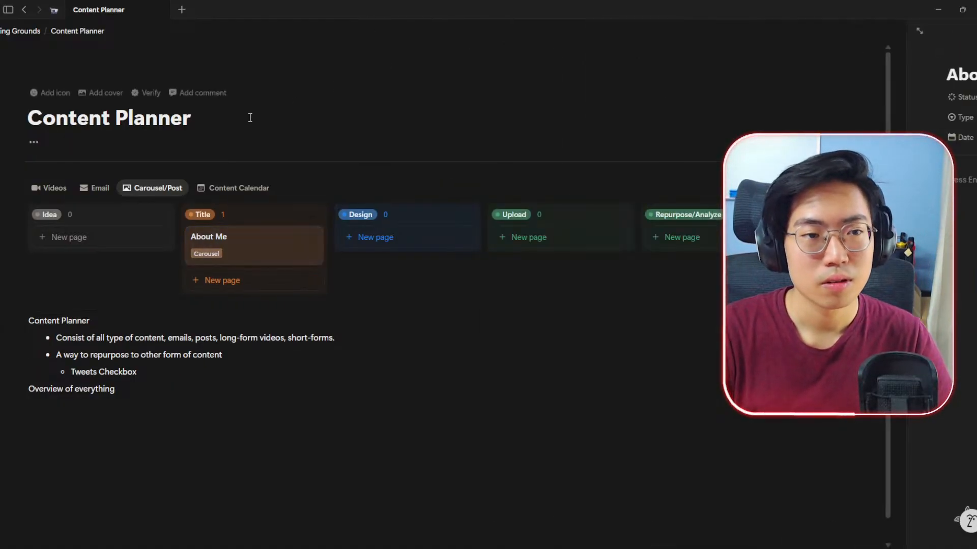
Review the status groups on the Videos board and switch to the Email board.
click(49, 188)
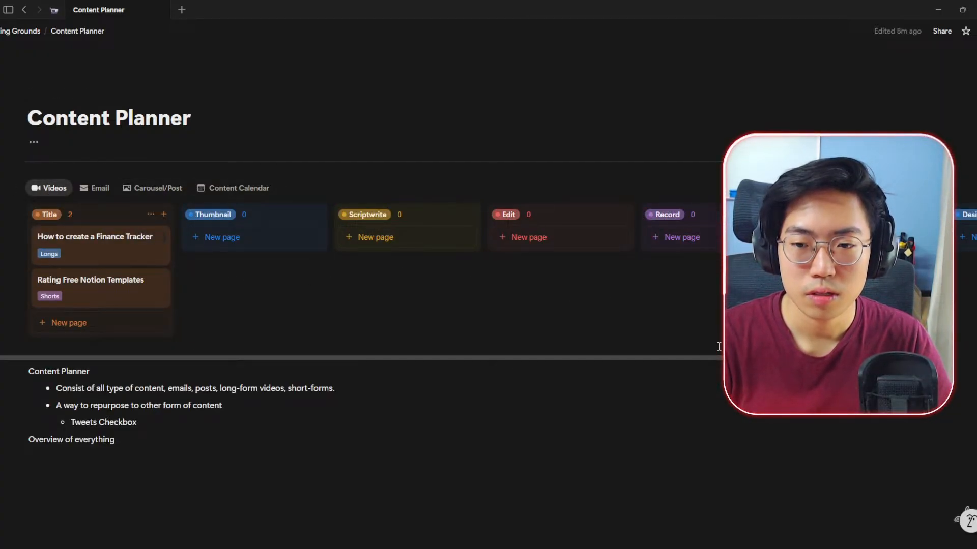
scroll(160, 265, right, 5)
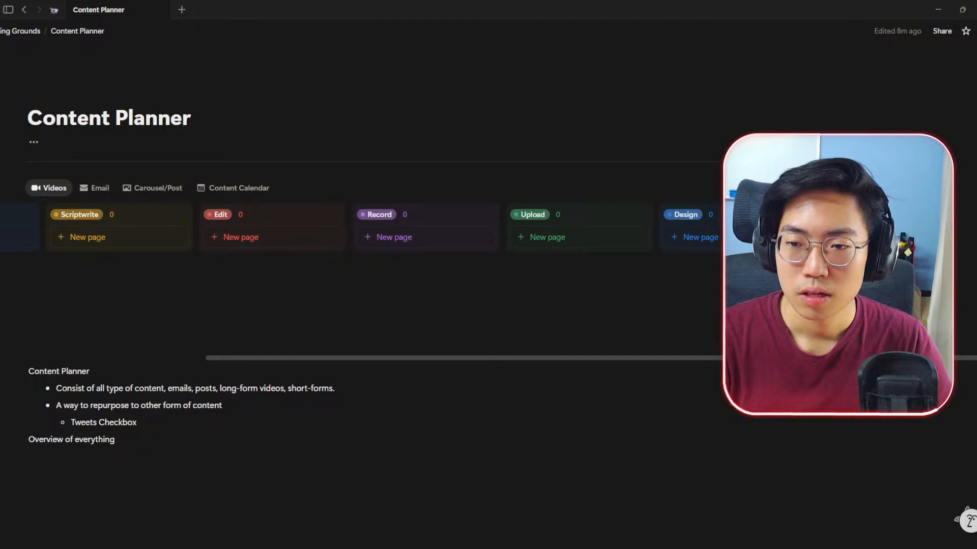
scroll(464, 349, left, 5)
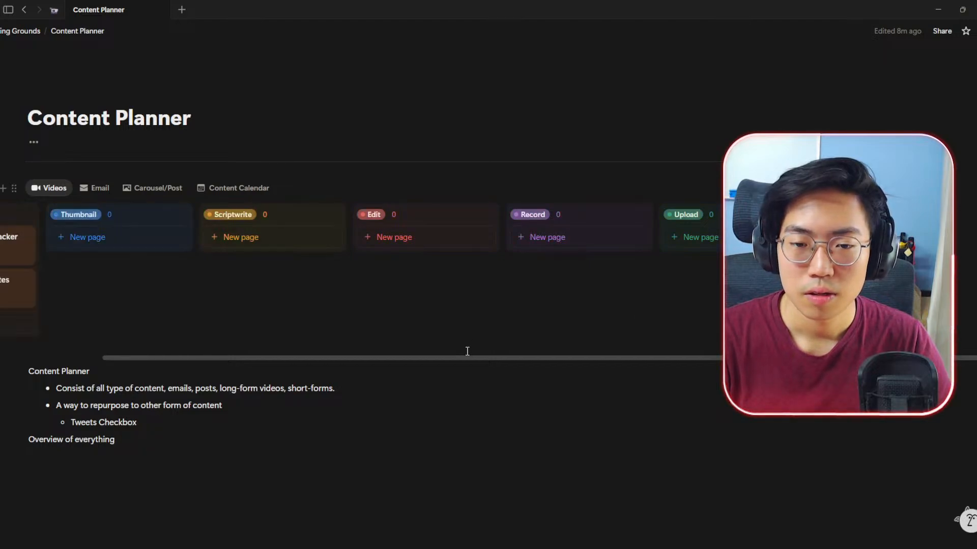
click(142, 190)
click(107, 197)
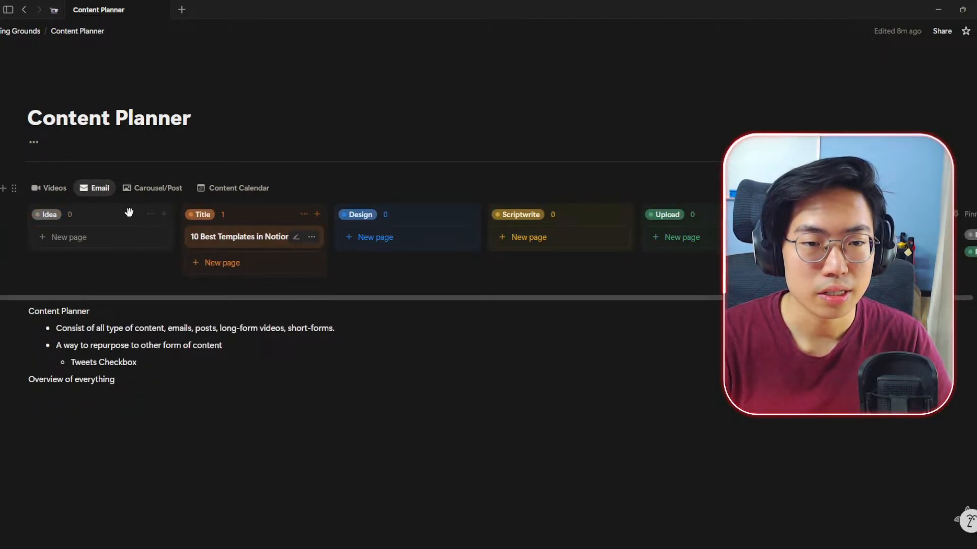
Hide the Design group on the Email board.
click(457, 214)
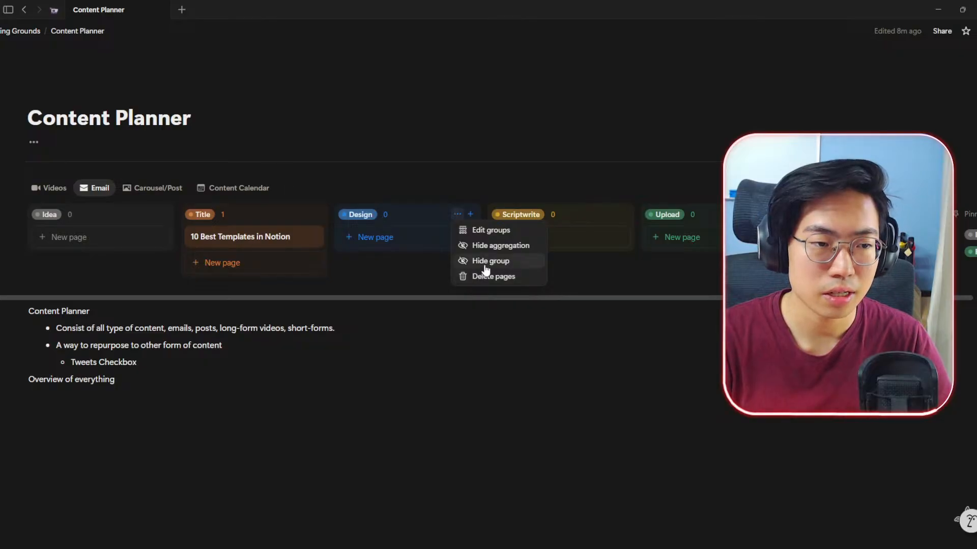
click(486, 264)
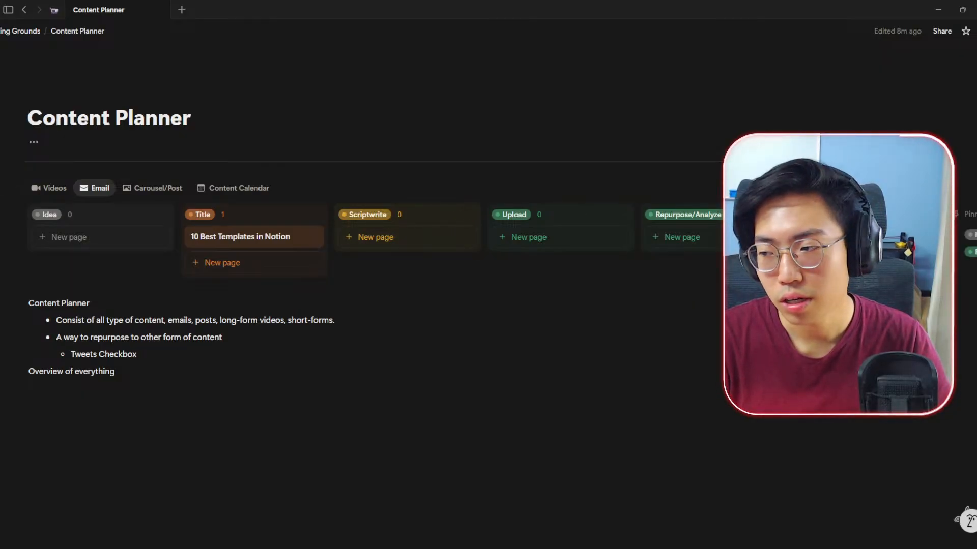
Show the Design group again on the Email board and place it between Scriptwrite and Upload.
click(900, 188)
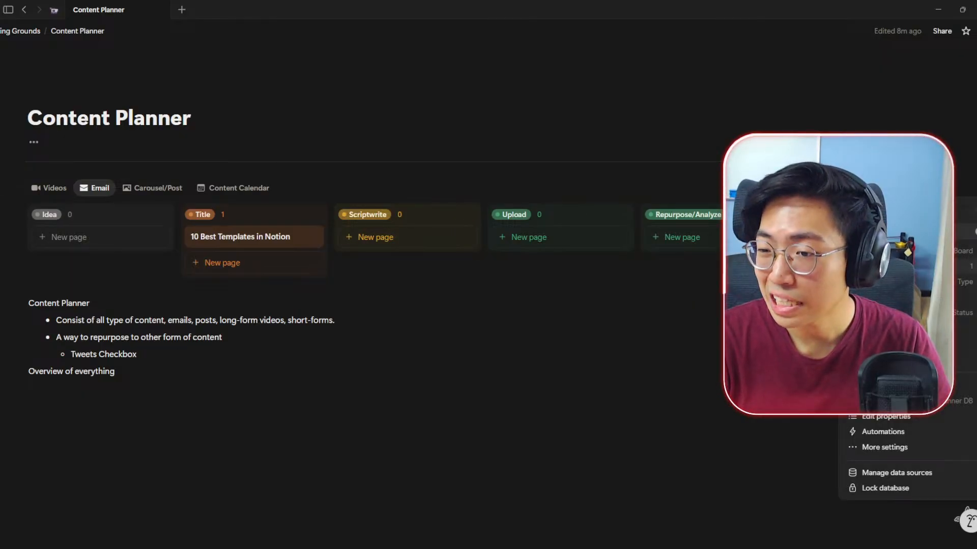
click(896, 251)
click(852, 208)
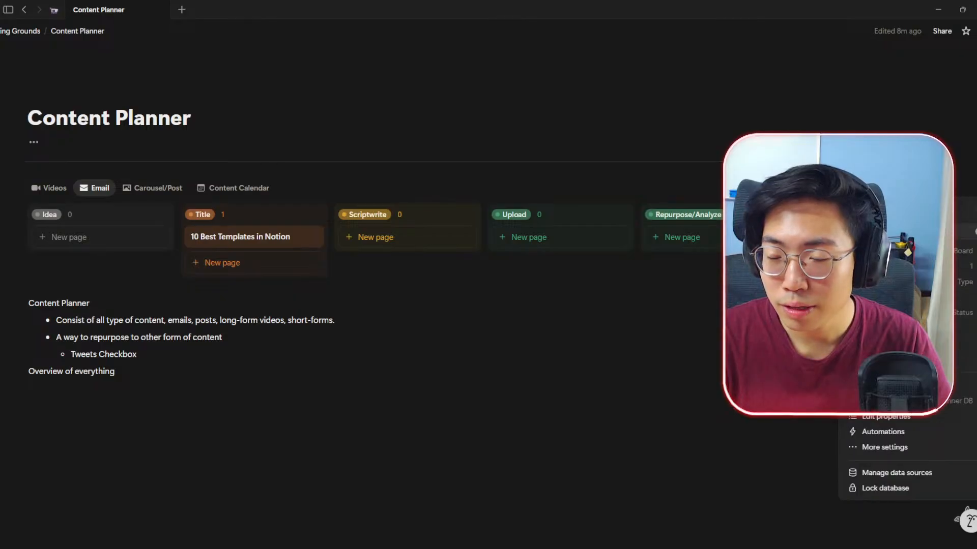
click(895, 266)
click(853, 208)
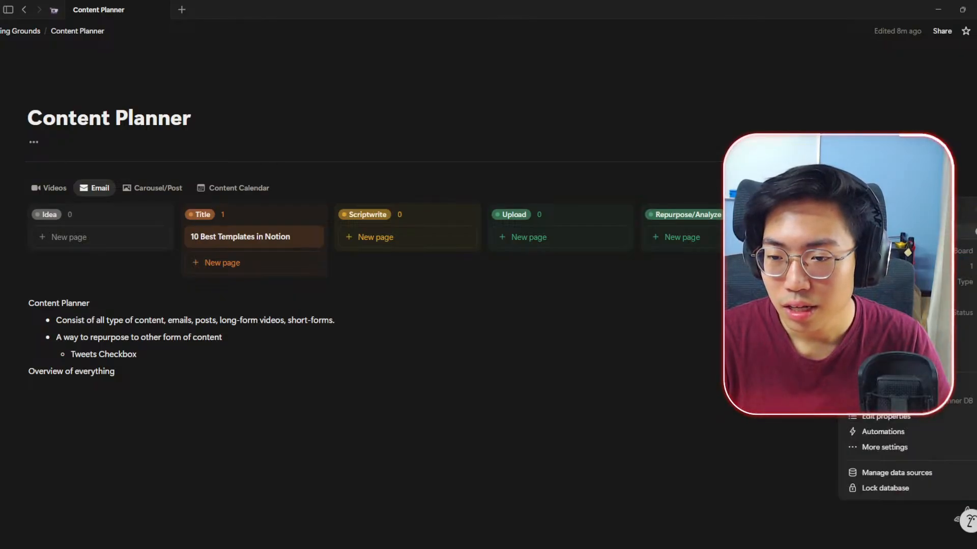
click(895, 297)
click(852, 208)
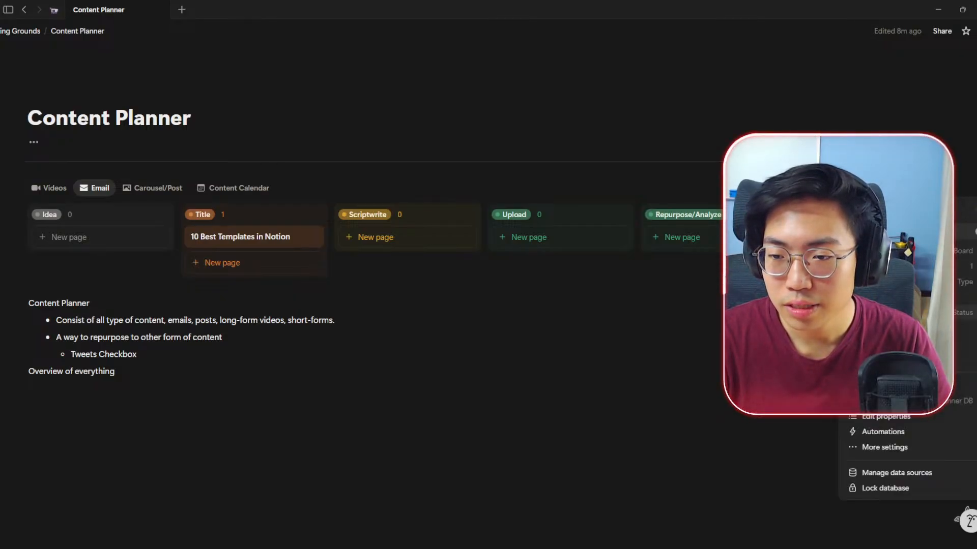
click(895, 313)
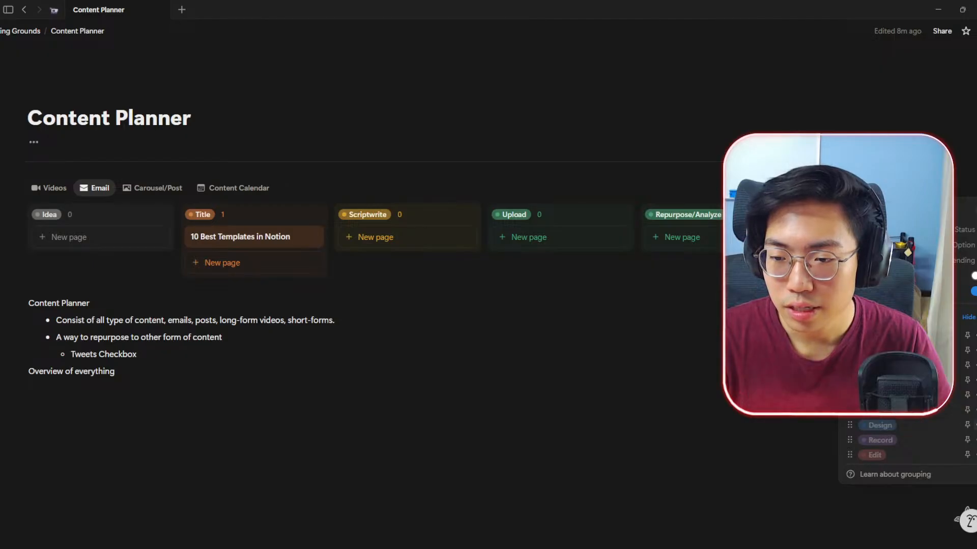
click(966, 424)
click(600, 330)
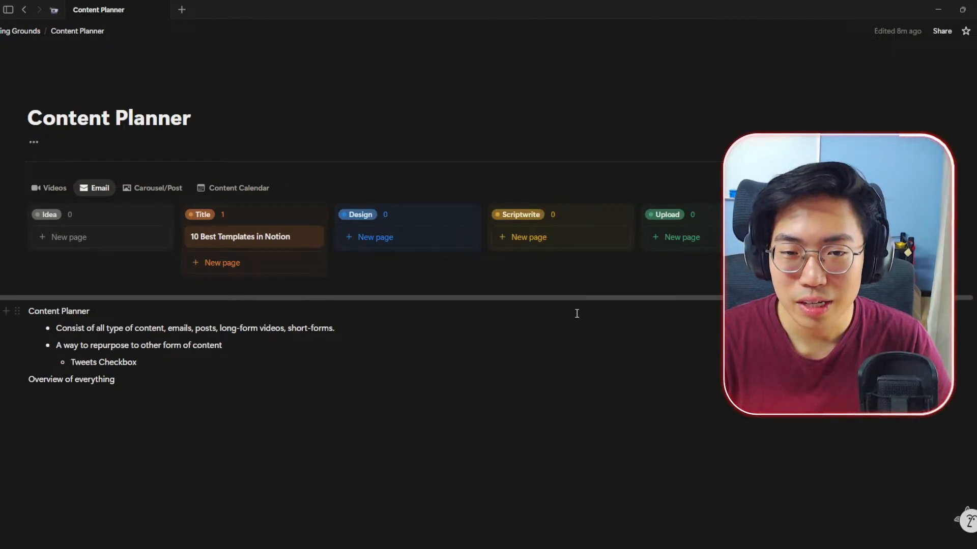
drag(360, 211, 548, 214)
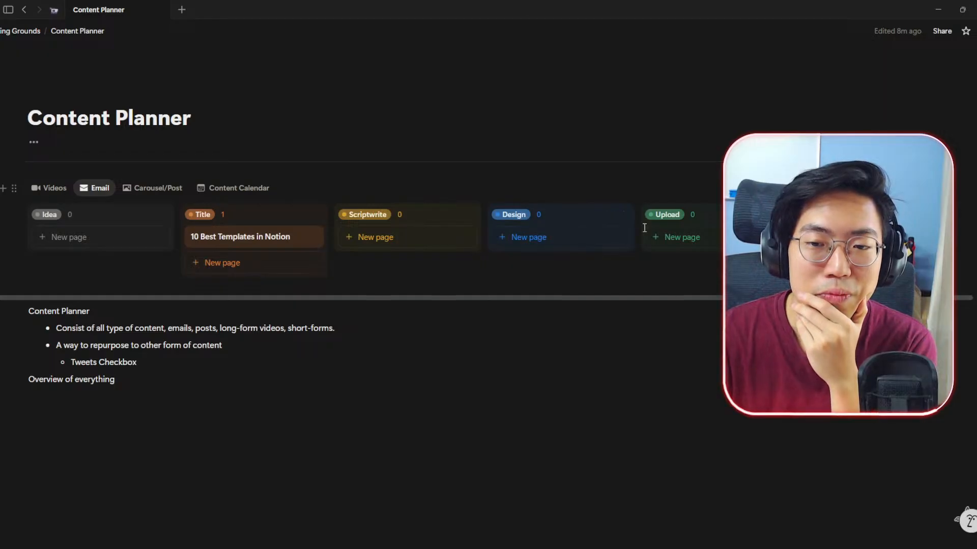
Show the Scriptwrite group on the Carousel/Post board and place it between Title and Design.
click(156, 193)
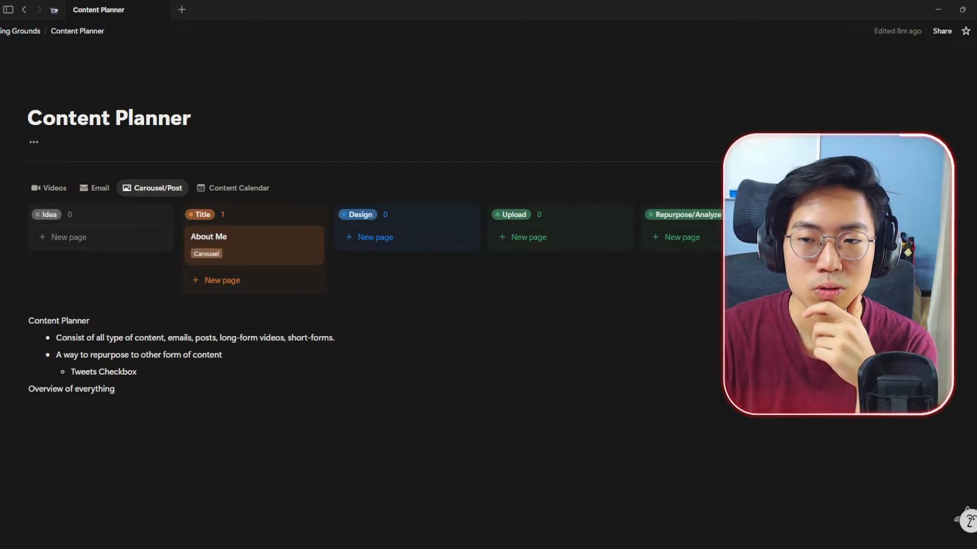
click(901, 188)
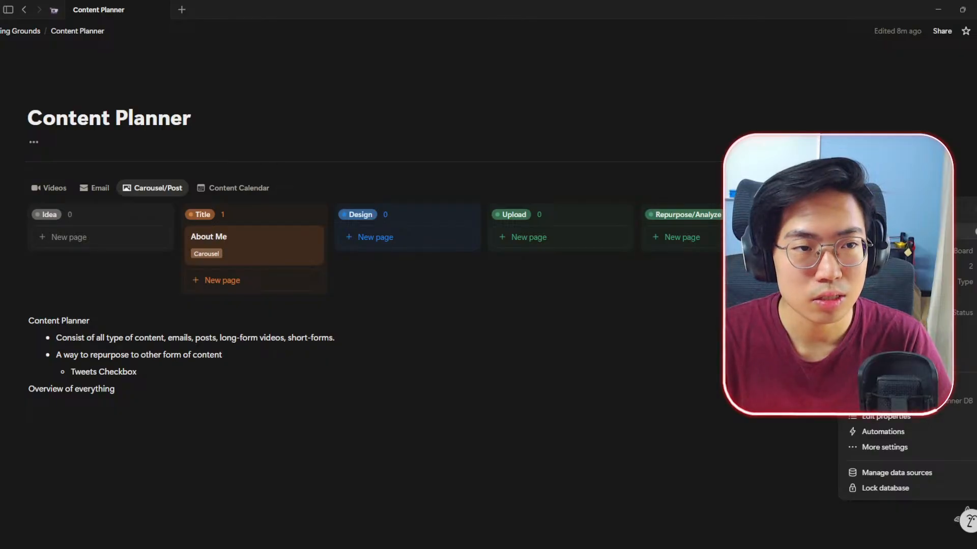
key(Escape)
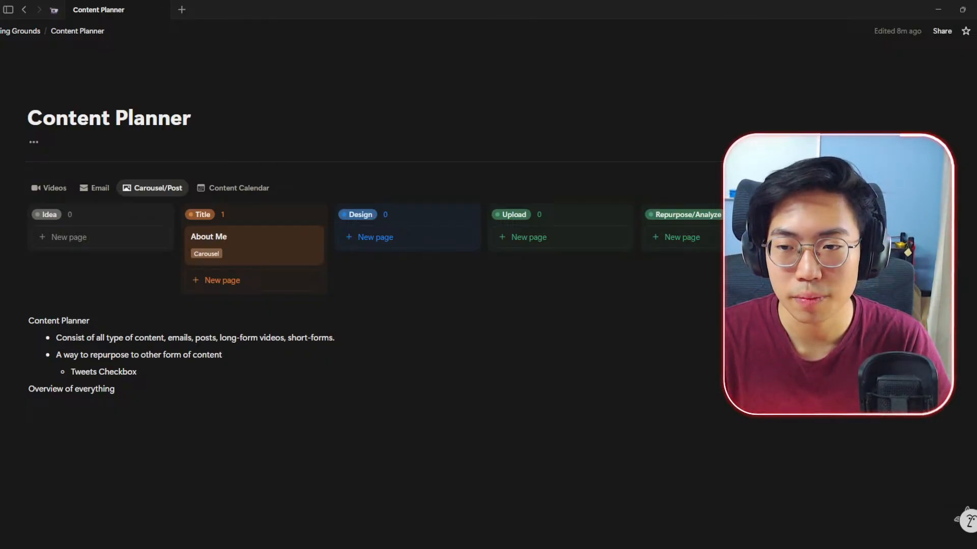
click(941, 188)
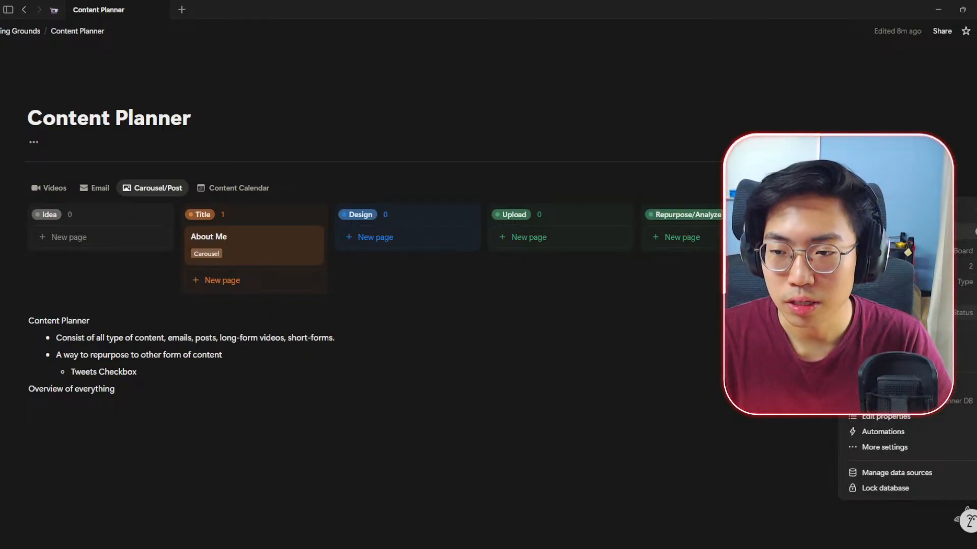
click(905, 313)
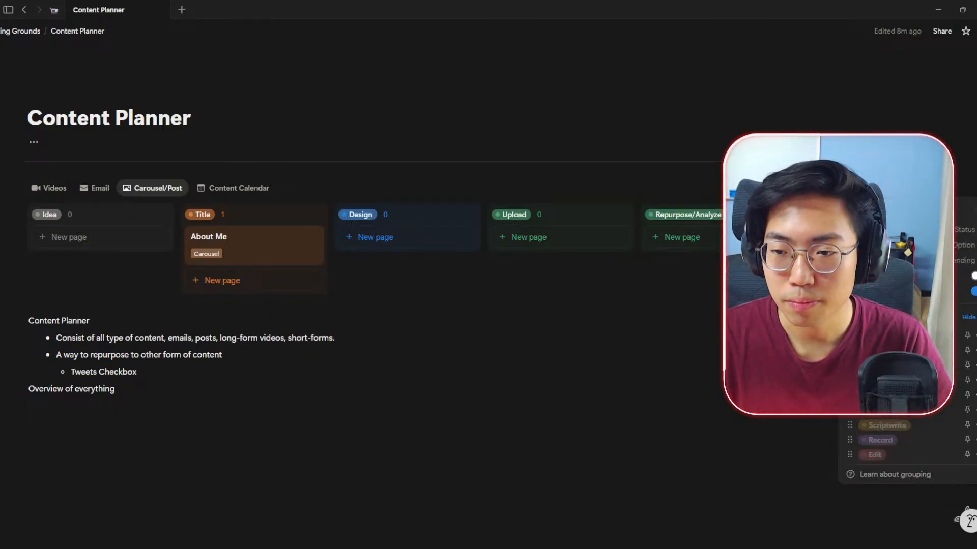
click(967, 424)
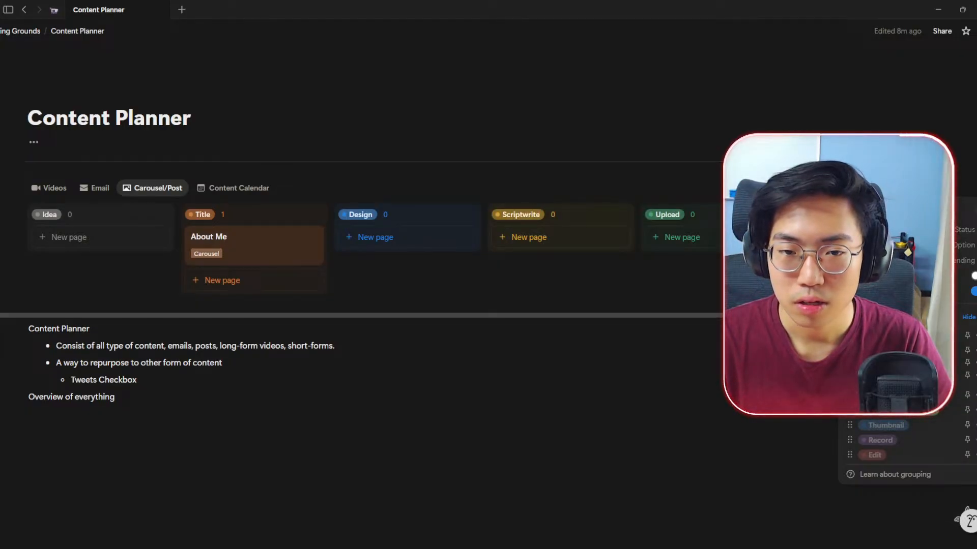
drag(850, 379, 849, 363)
click(529, 318)
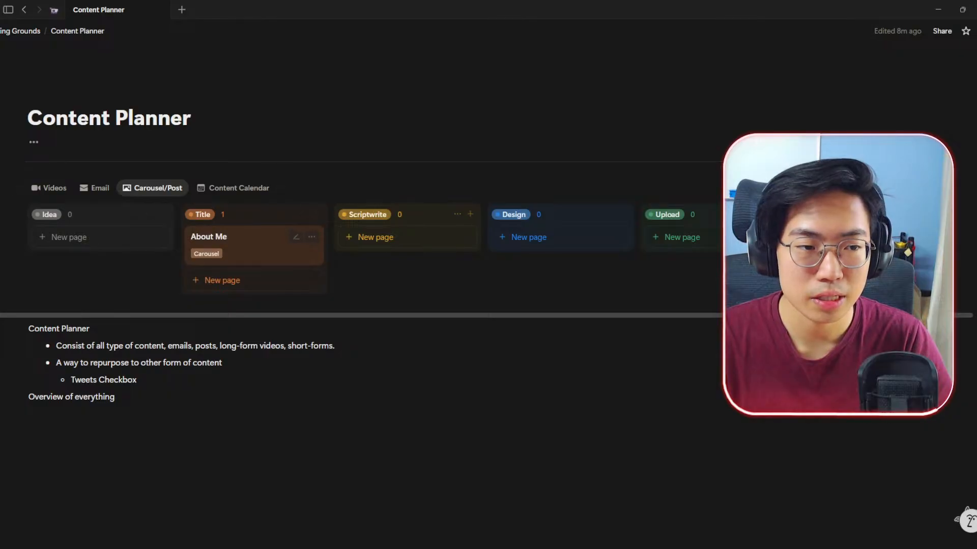
Compare the status groups of the Email board with those of the Carousel/Post board.
click(99, 188)
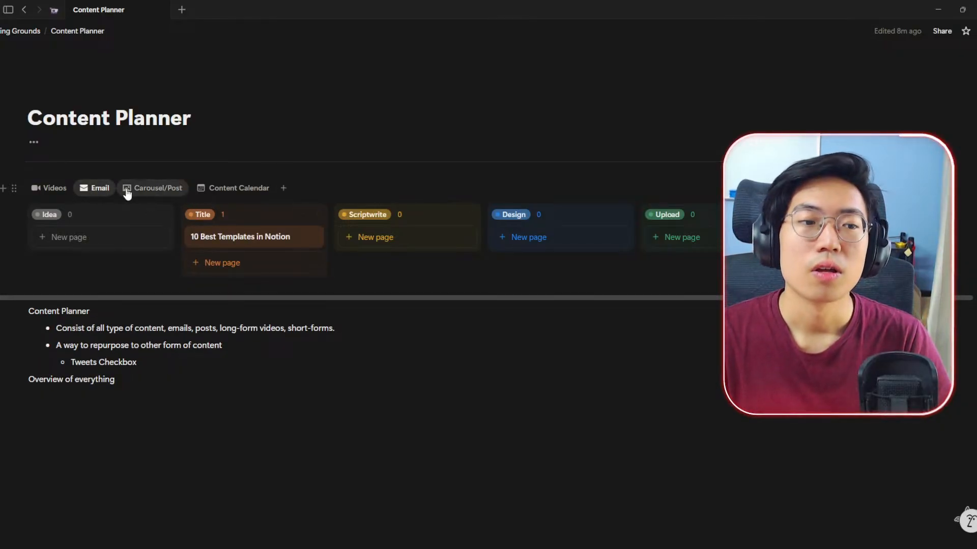
click(150, 188)
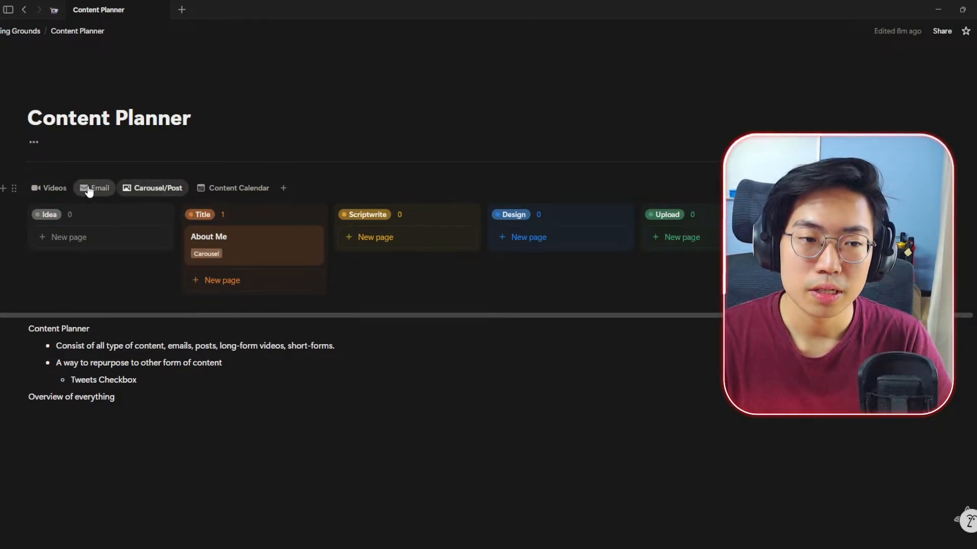
click(86, 188)
click(153, 188)
click(99, 188)
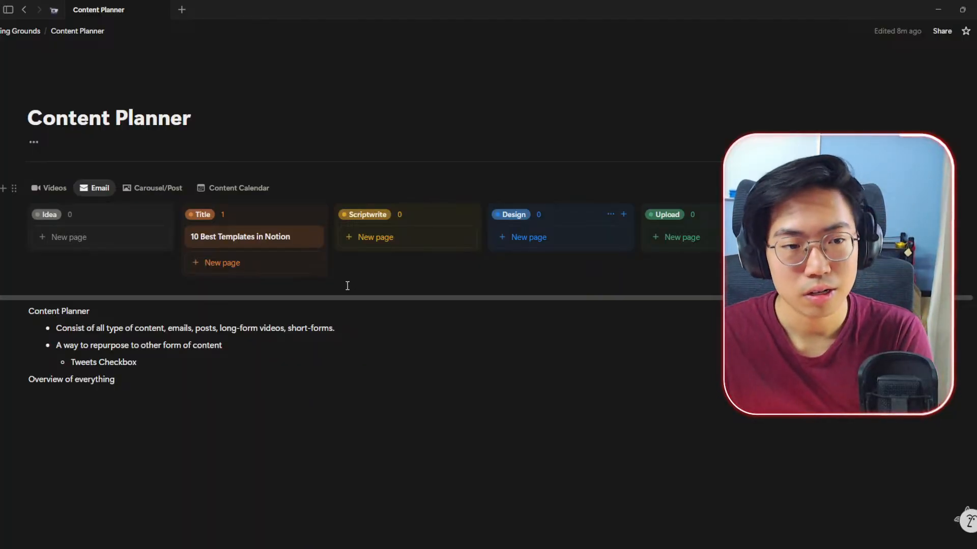
In the Content Calendar, reschedule About Me to October 30 and Reviewing Template to October 31.
click(227, 197)
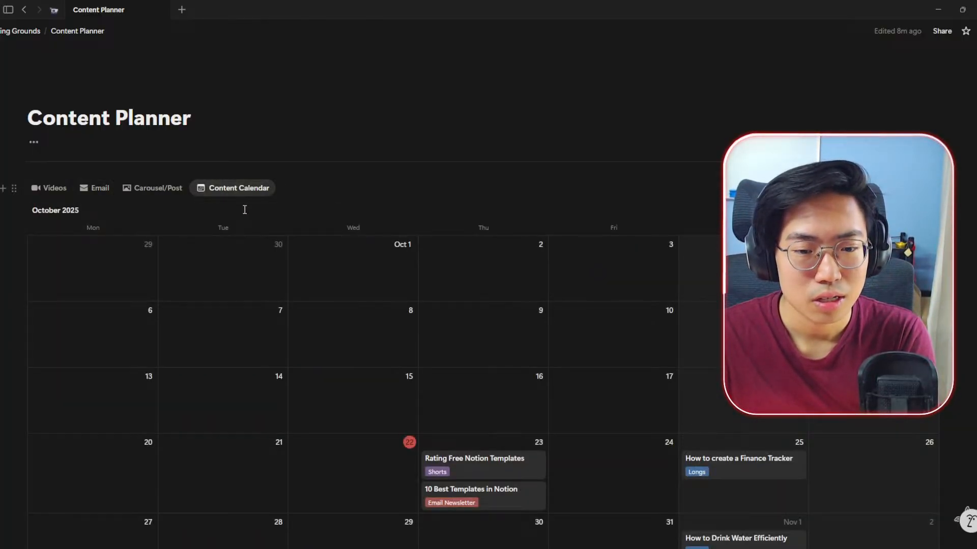
scroll(277, 255, down, 2)
scroll(275, 252, up, 2)
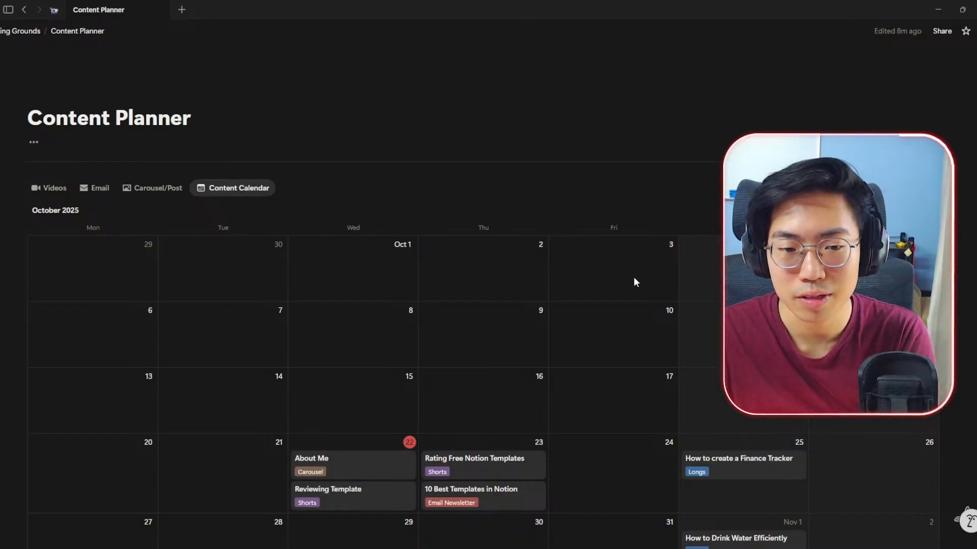
scroll(634, 278, down, 4)
drag(382, 253, 458, 325)
drag(360, 270, 572, 340)
scroll(549, 318, up, 2)
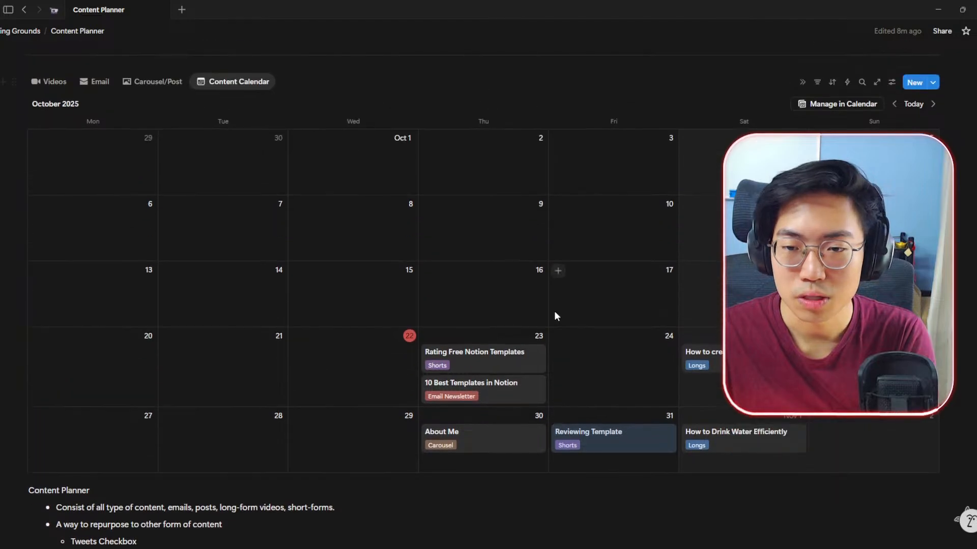
scroll(553, 310, down, 2)
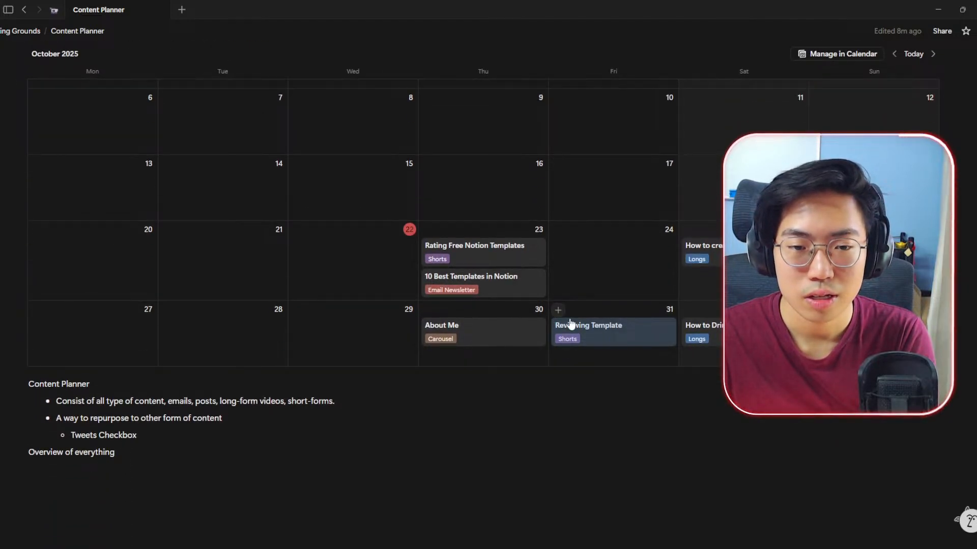
scroll(570, 317, up, 2)
scroll(72, 189, down, 3)
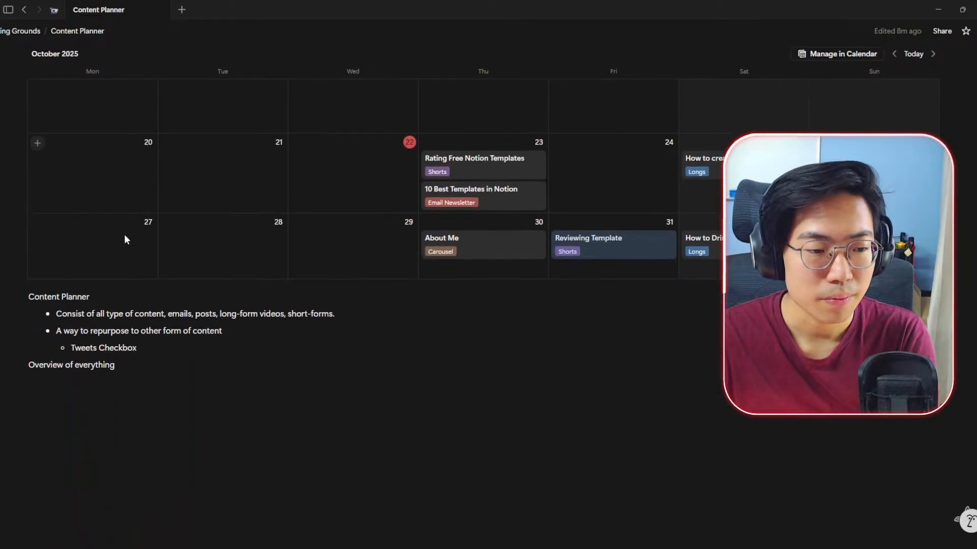
scroll(234, 358, up, 2)
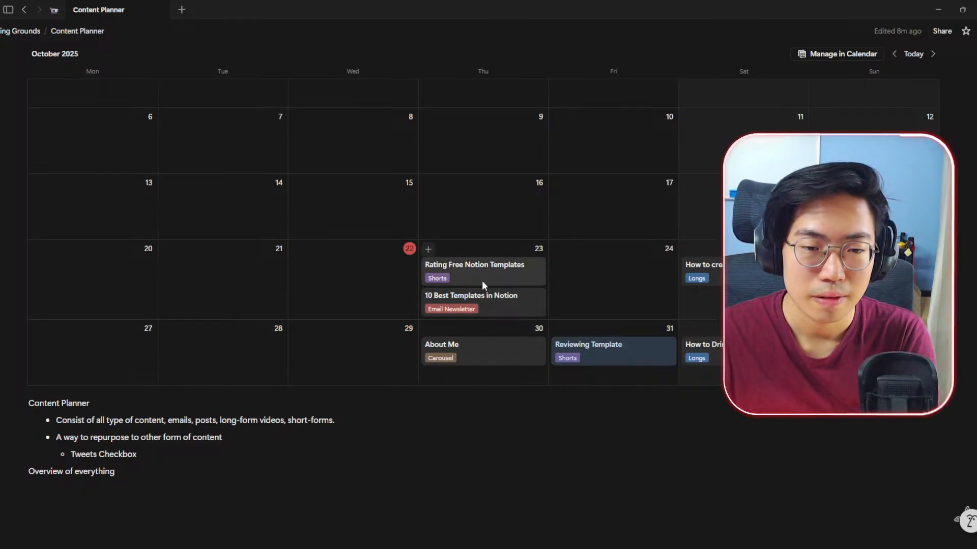
drag(336, 421, 42, 426)
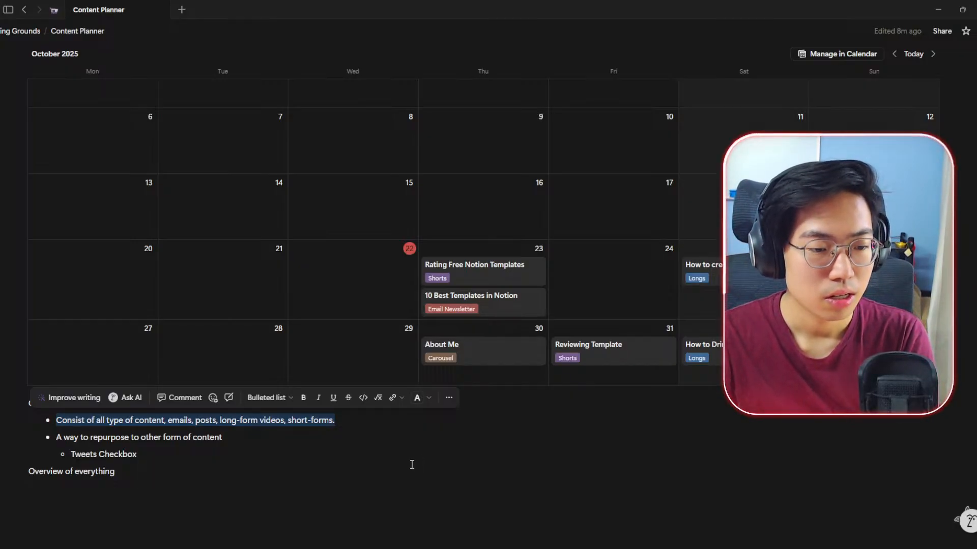
key(BackSpace)
key(ctrl+z)
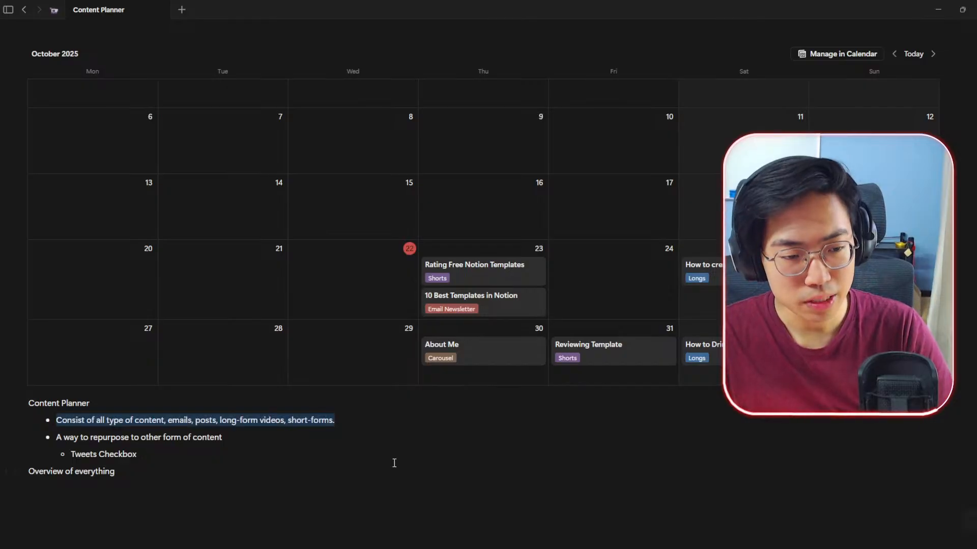
click(82, 421)
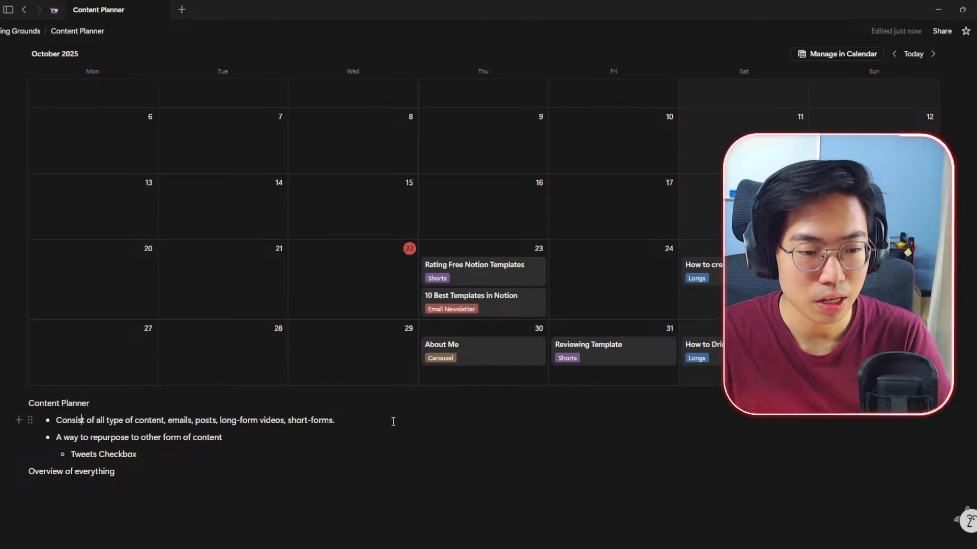
Cut the bullet about all content types and paste it back as the first bullet under the Content Planner note.
drag(393, 421, 57, 421)
key(ctrl+c)
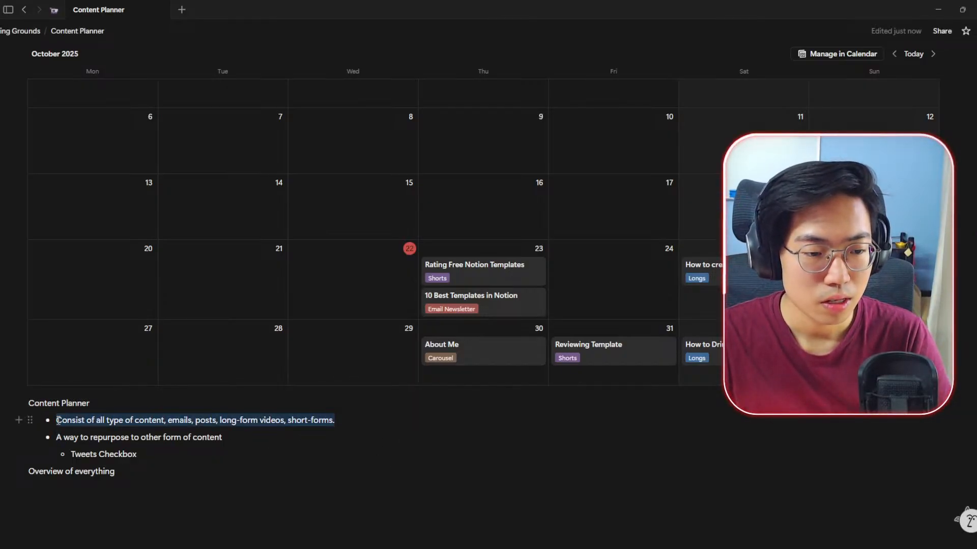
key(BackSpace)
key(BackSpace)
key(BackSpace)
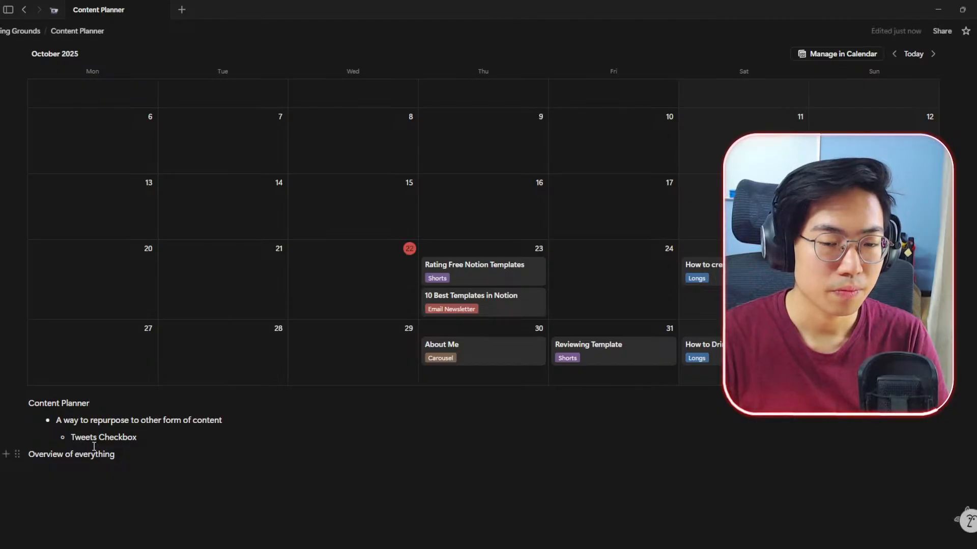
scroll(192, 367, up, 4)
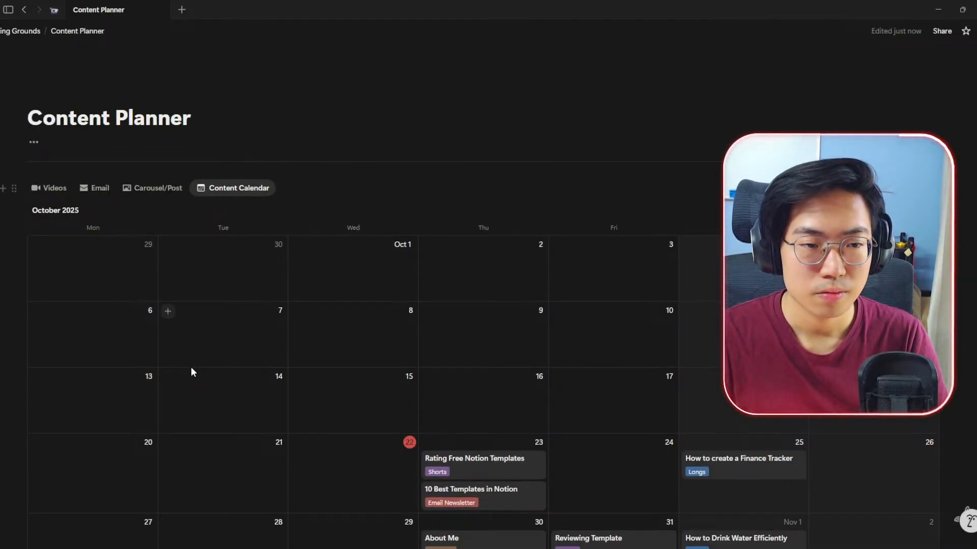
scroll(191, 368, down, 5)
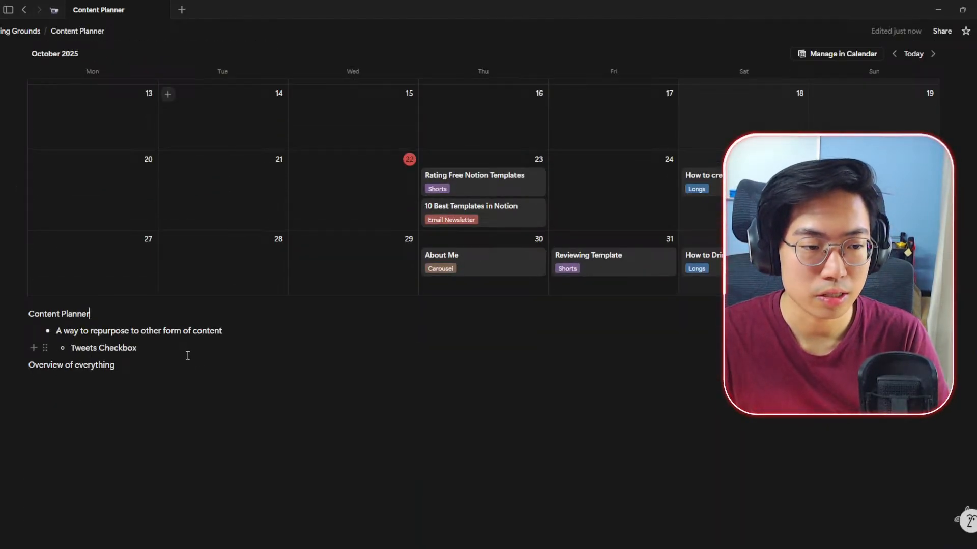
key(Return)
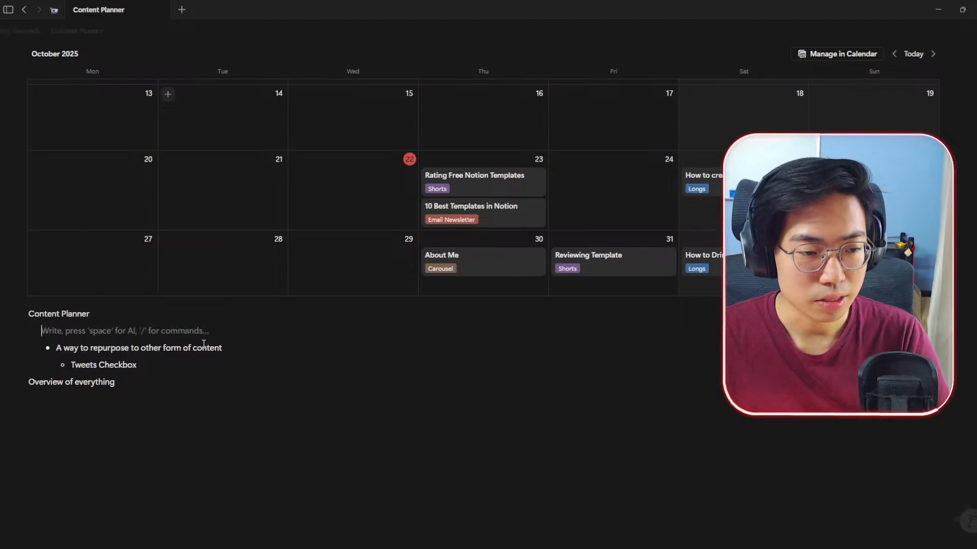
text(-)
key(ctrl+v)
key(Escape)
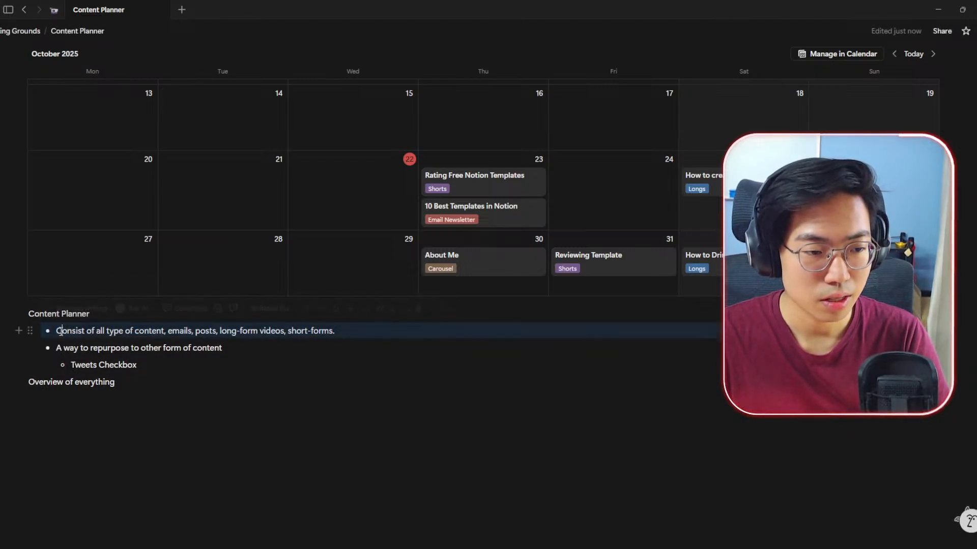
Convert the two main bullets under the Content Planner note into to-dos and check off the one about all content types.
click(57, 332)
text([])
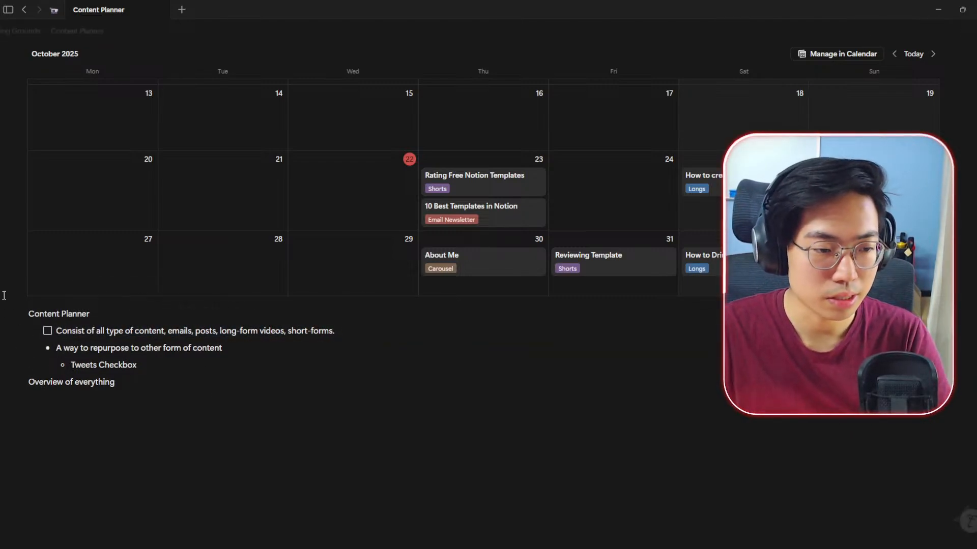
click(19, 330)
click(58, 365)
text([])
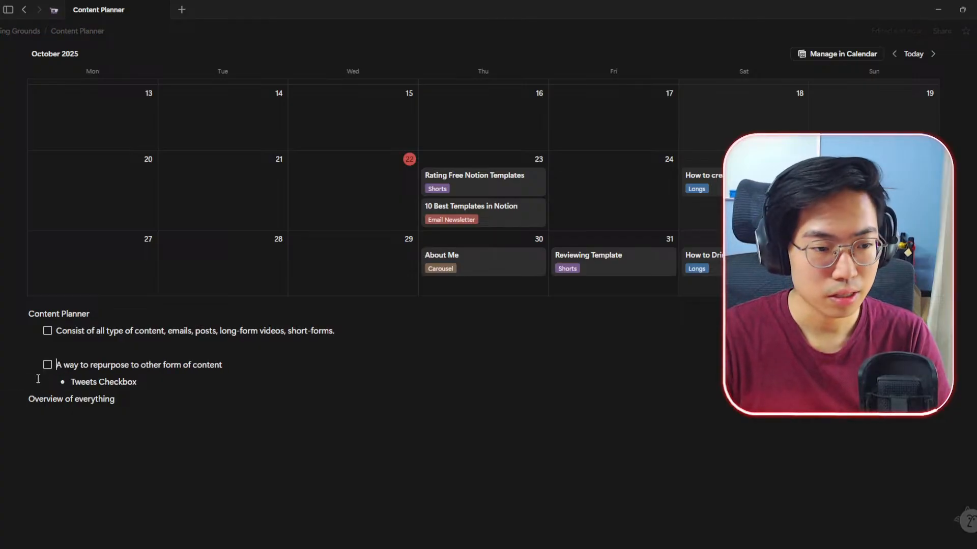
click(47, 331)
click(75, 348)
key(BackSpace)
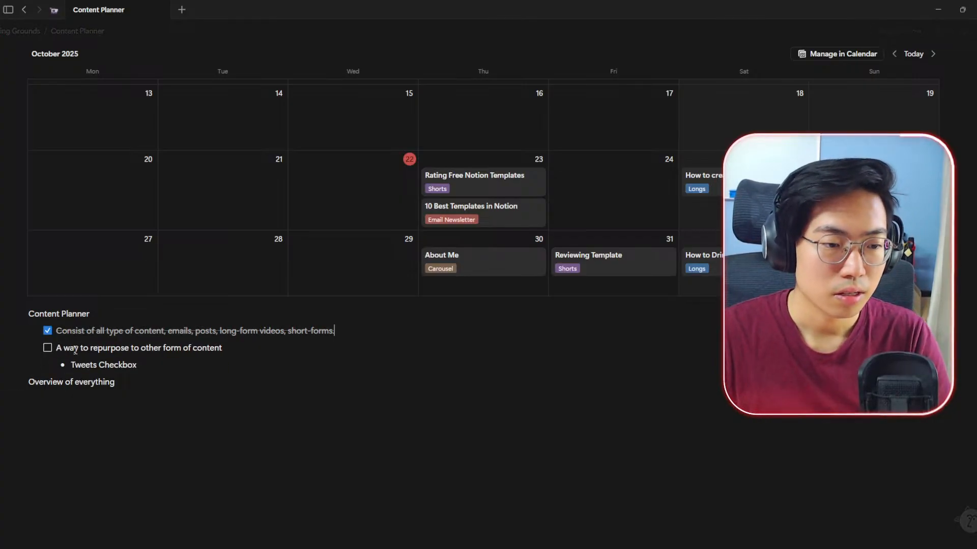
Add a table view of the database named Repurpose with a branching icon.
scroll(278, 386, up, 5)
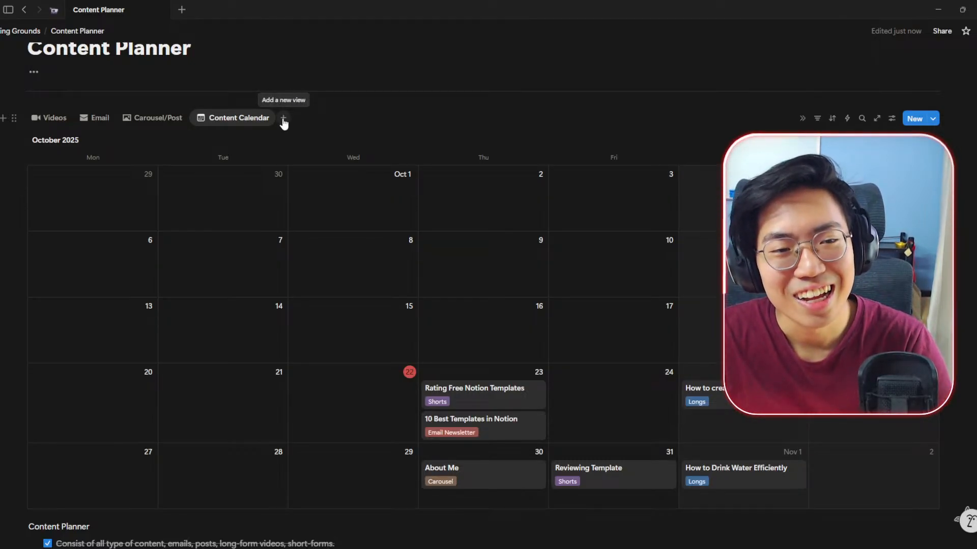
click(283, 118)
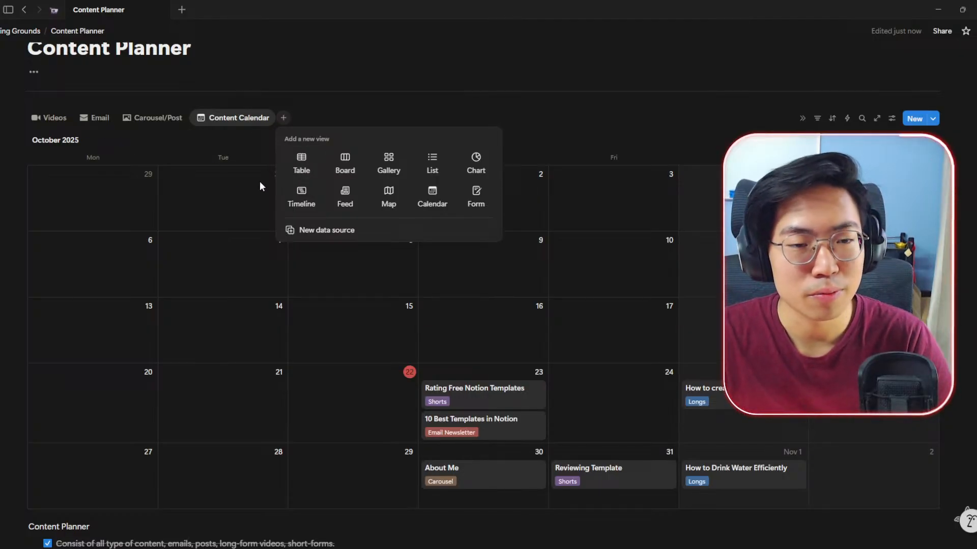
click(301, 168)
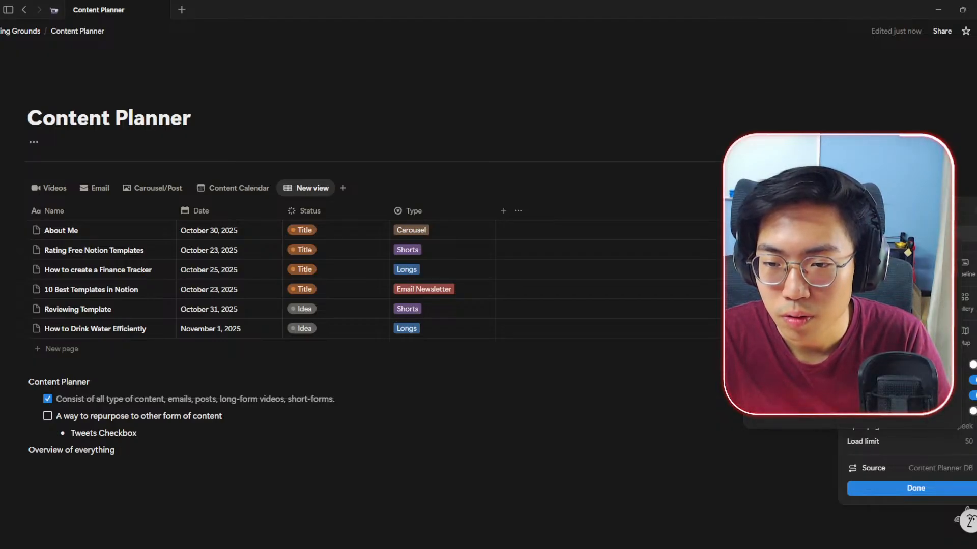
click(773, 305)
click(544, 290)
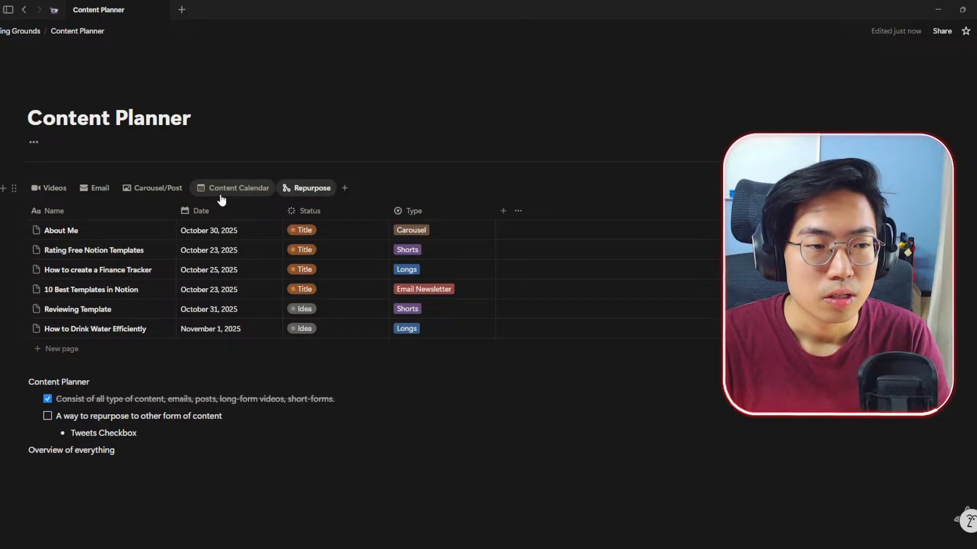
Check the Content Calendar view and return to the Repurpose table.
drag(221, 198, 239, 189)
click(79, 190)
click(239, 189)
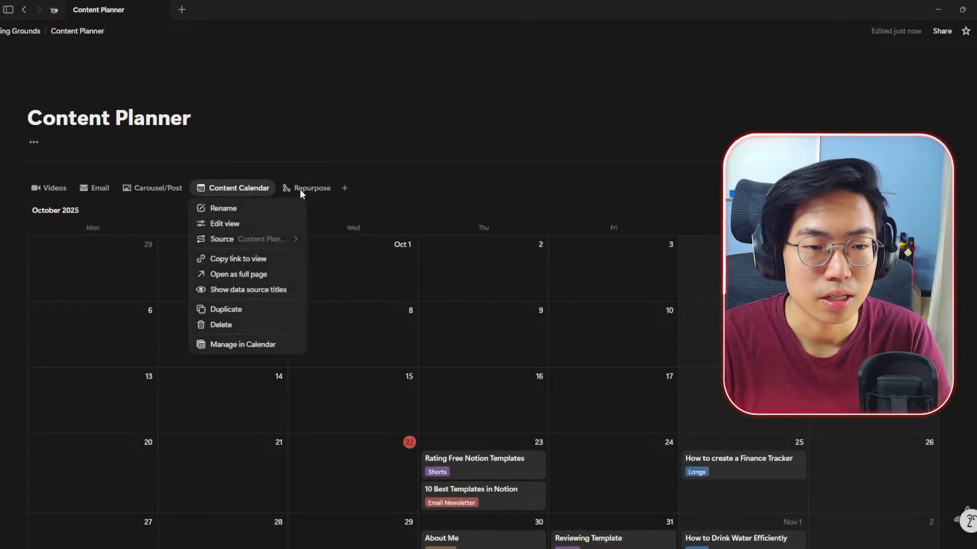
click(305, 189)
click(307, 189)
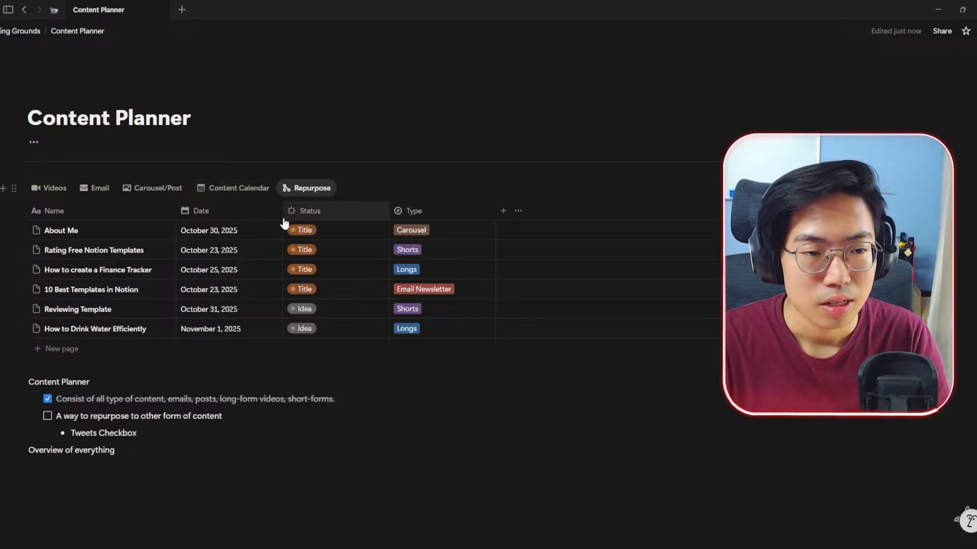
Add a checkbox property named Tweet to the Repurpose table.
click(503, 212)
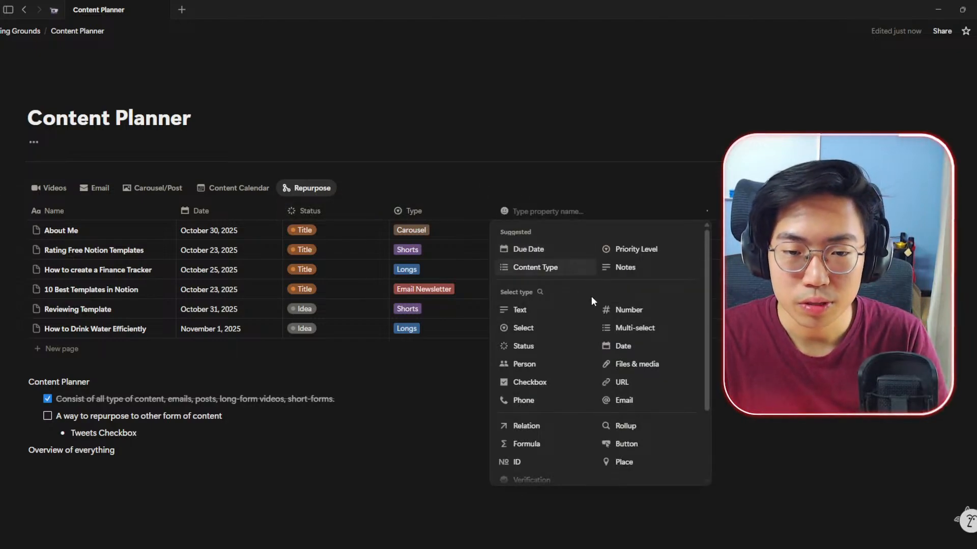
scroll(568, 400, down, 3)
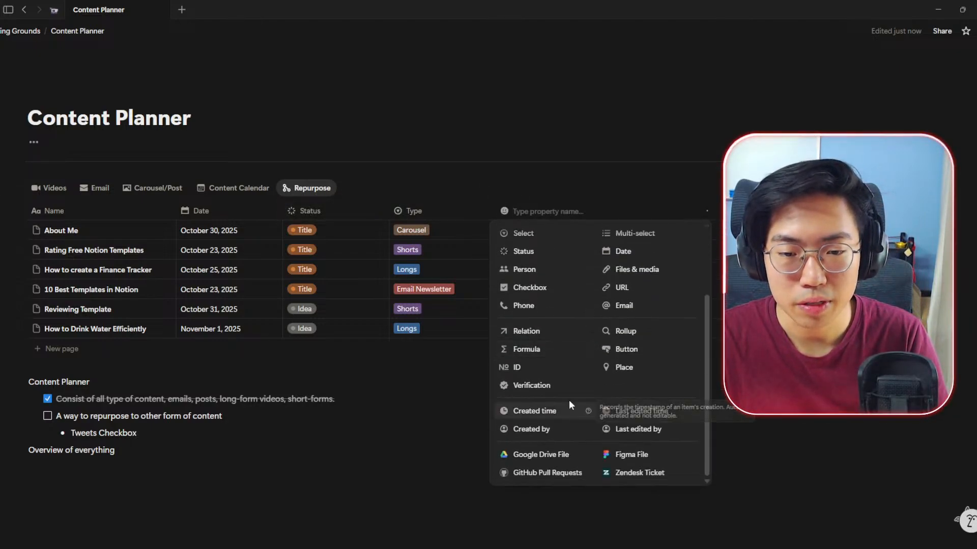
click(529, 287)
click(557, 219)
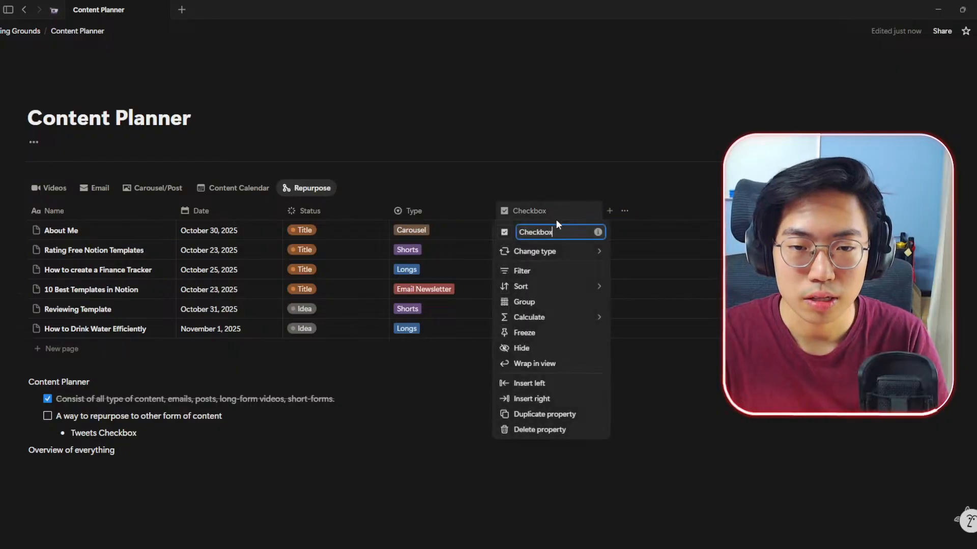
text(Tweet)
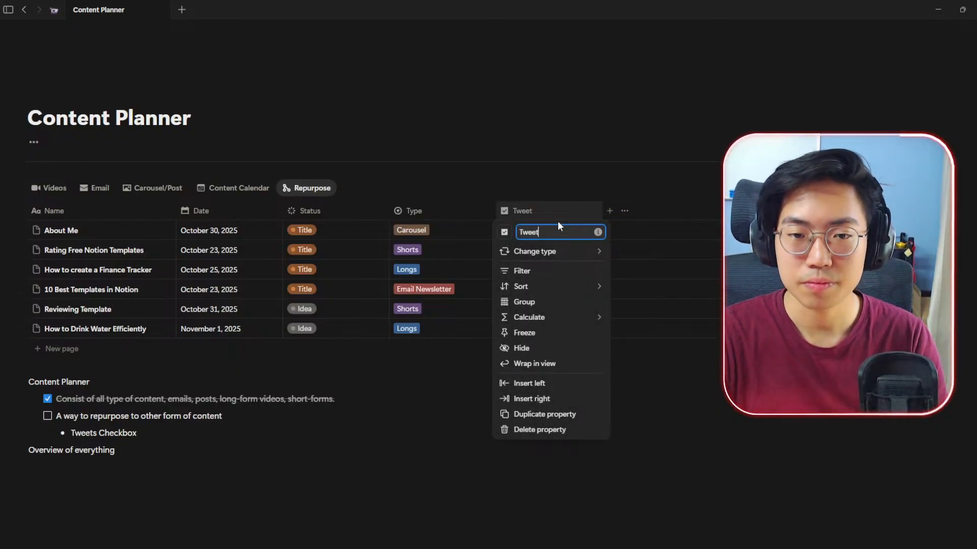
click(569, 172)
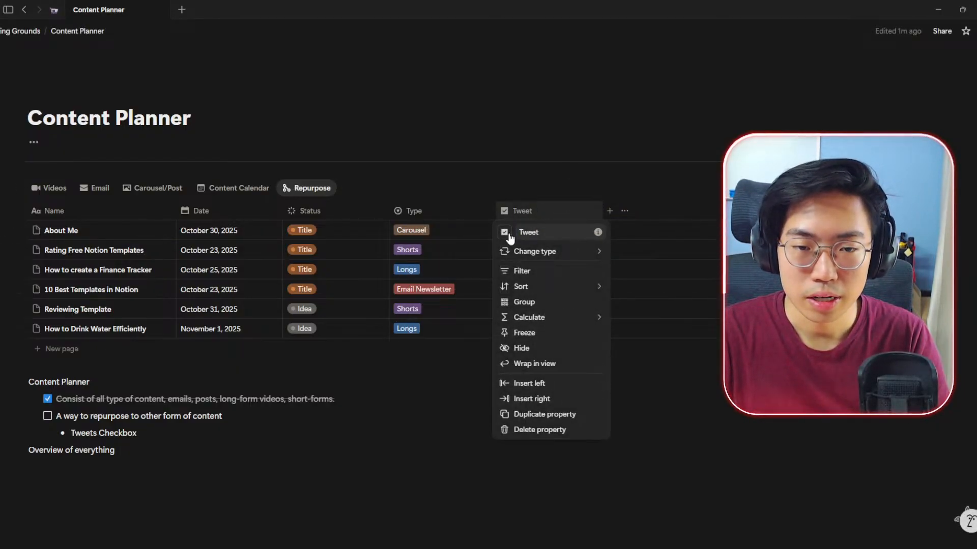
Give the Tweet property a paper plane icon and resize its column to just fit the name.
click(505, 233)
text(bird)
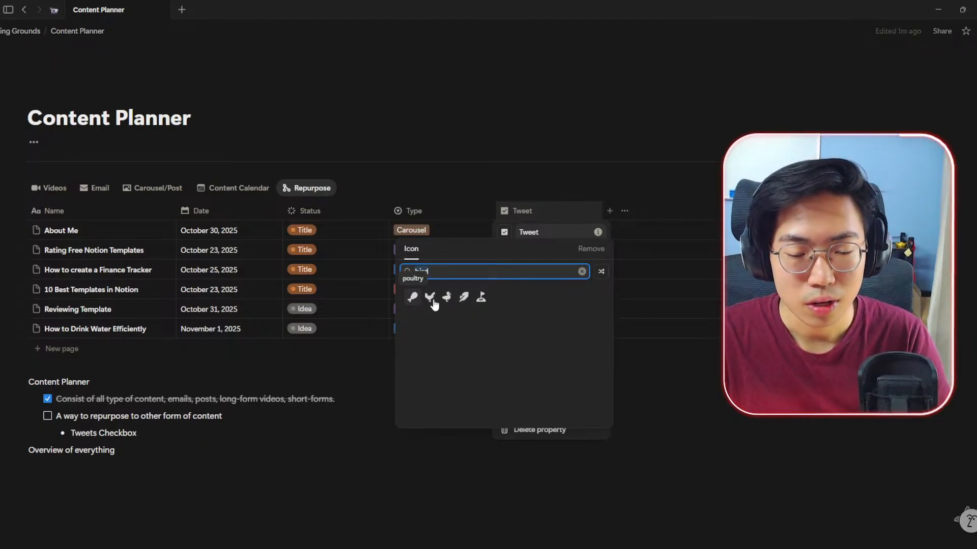
text(hiasoudfapdf)
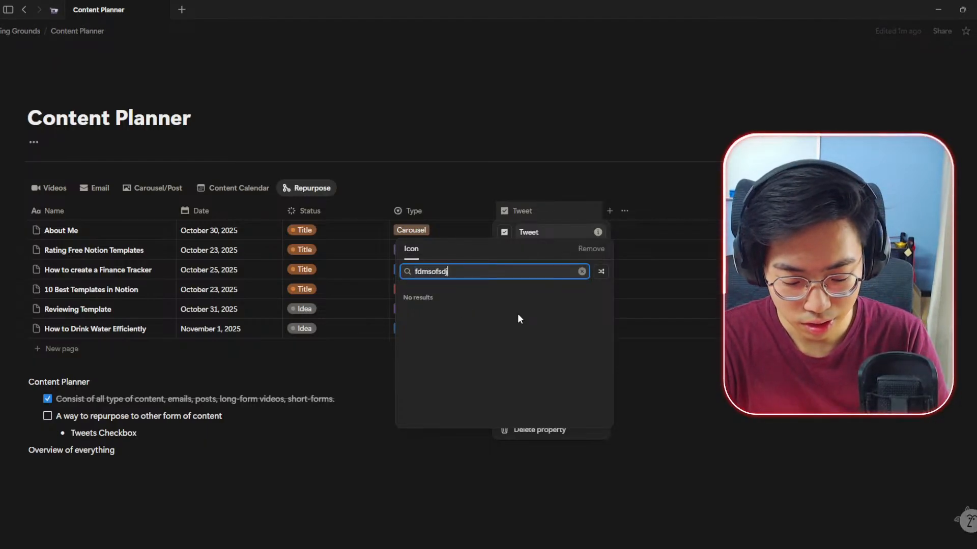
key(ctrl+a)
text(iarpl)
key(BackSpace)
key(BackSpace)
key(BackSpace)
key(BackSpace)
key(BackSpace)
text(airplan)
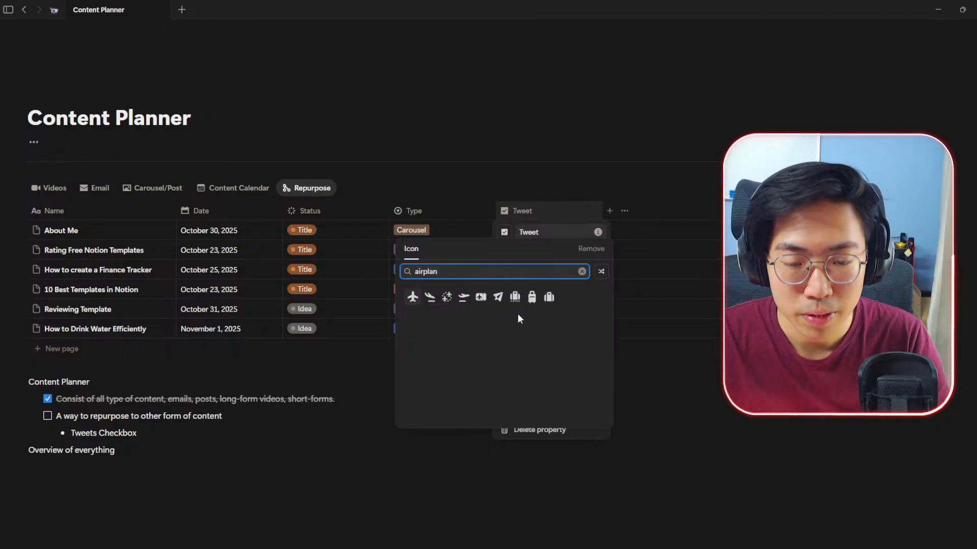
click(498, 297)
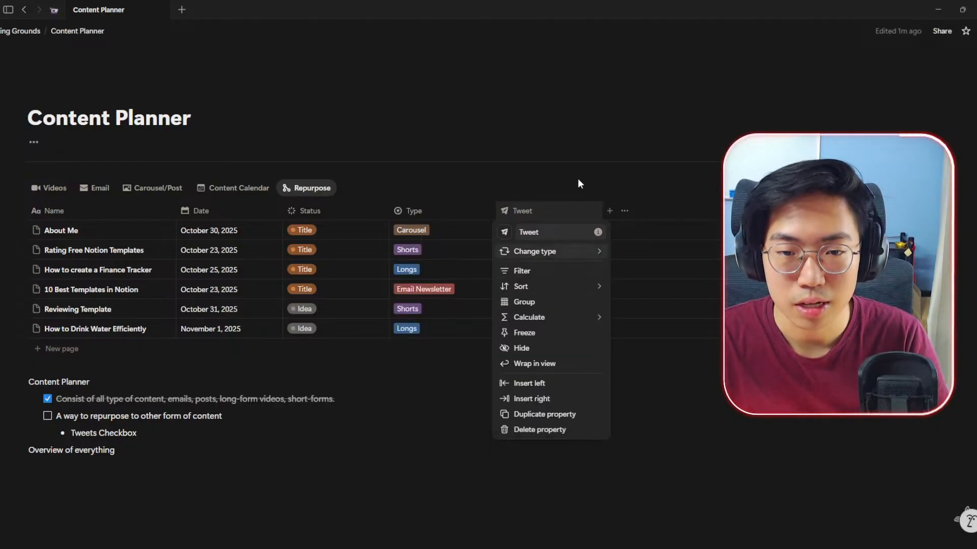
click(580, 184)
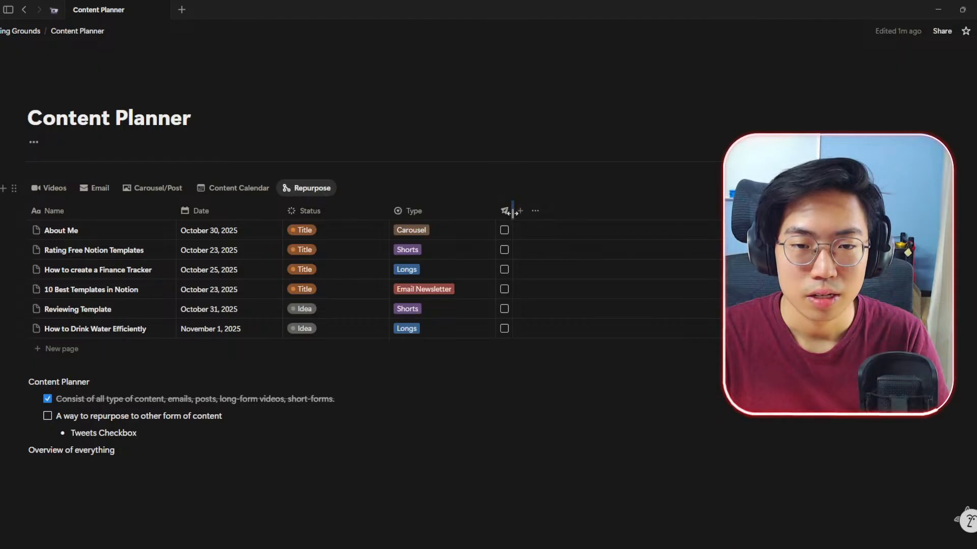
drag(513, 211, 538, 217)
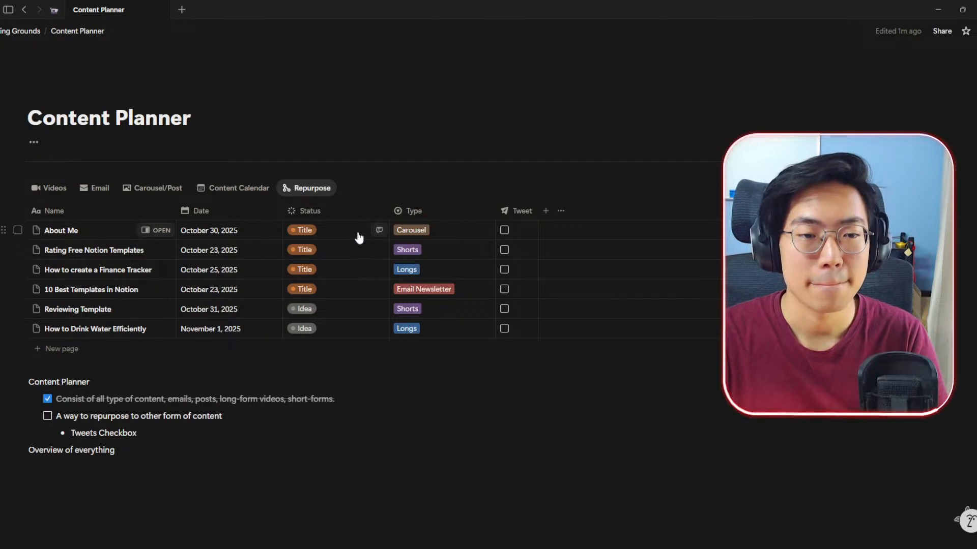
Rename the Date property to Upload Date from the About Me page's side peek, and close the page.
click(313, 230)
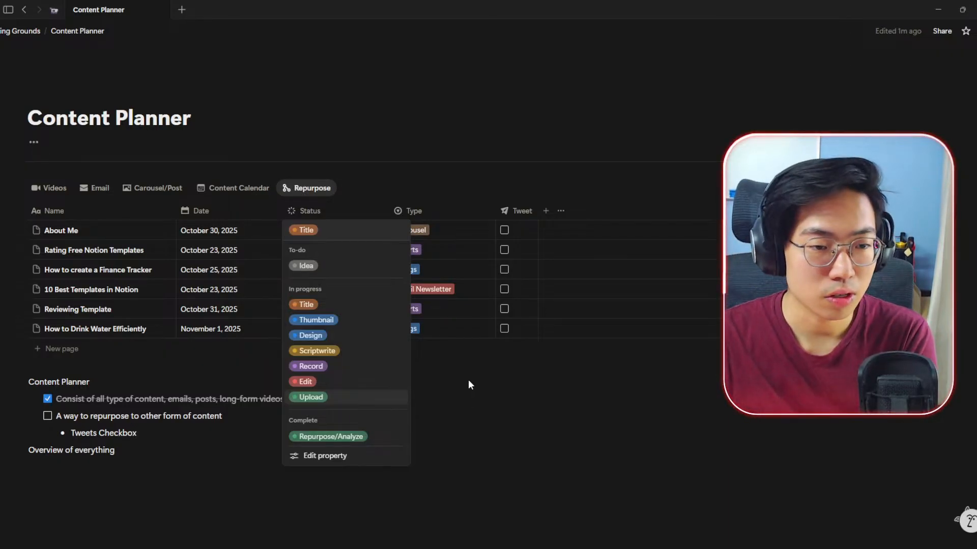
key(Escape)
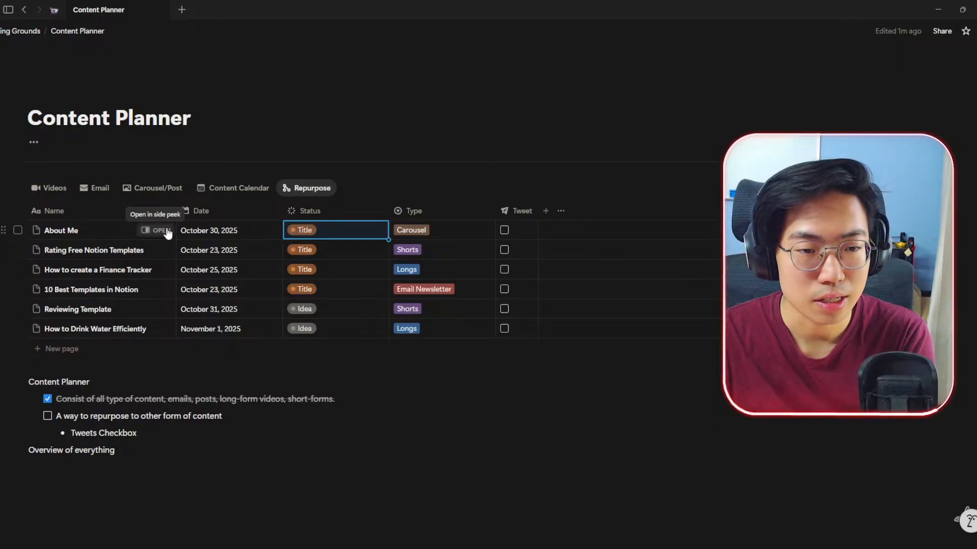
click(168, 233)
click(562, 177)
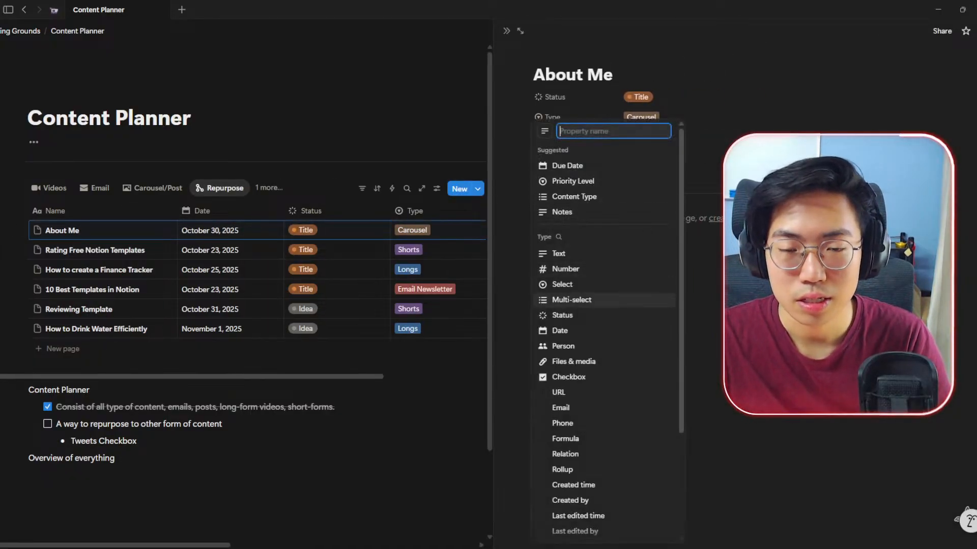
key(Escape)
click(552, 138)
click(577, 168)
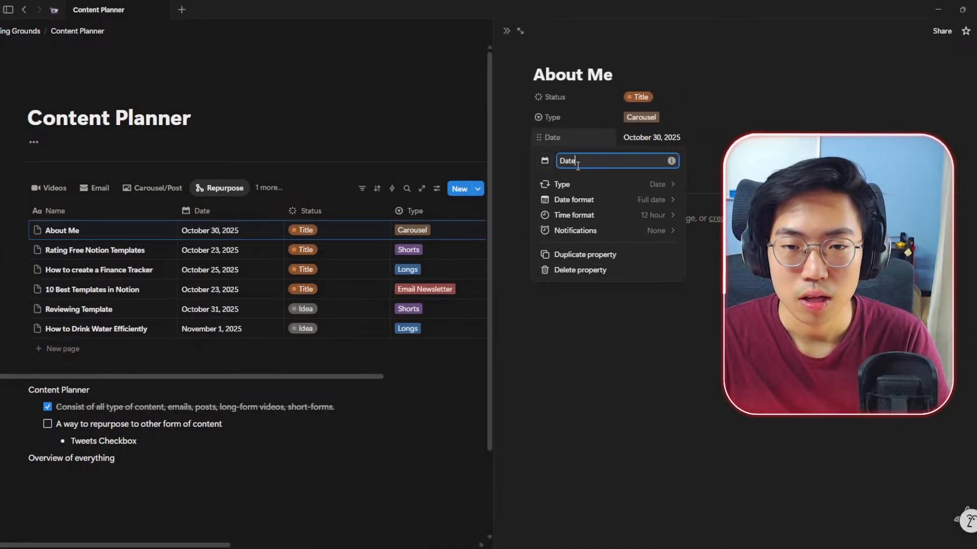
key(Home)
text(Upload)
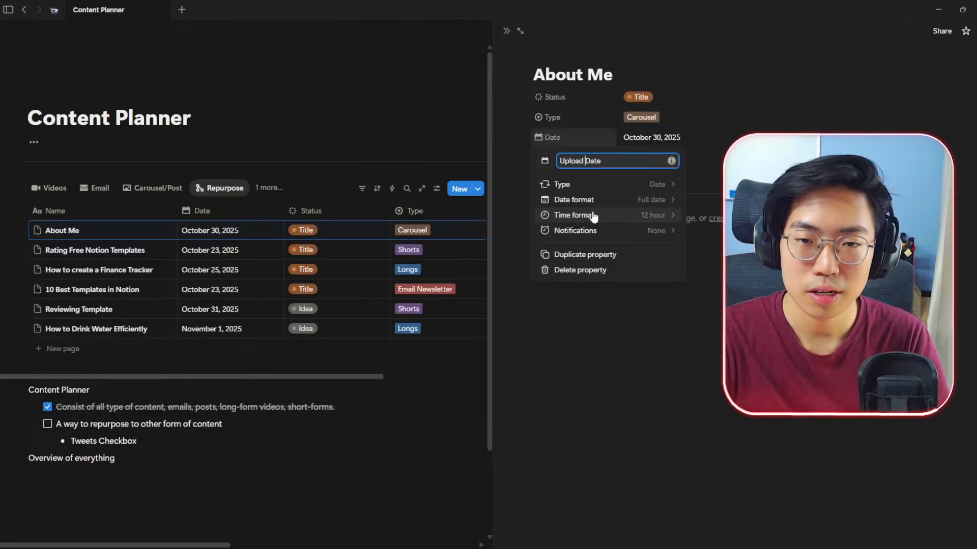
click(698, 268)
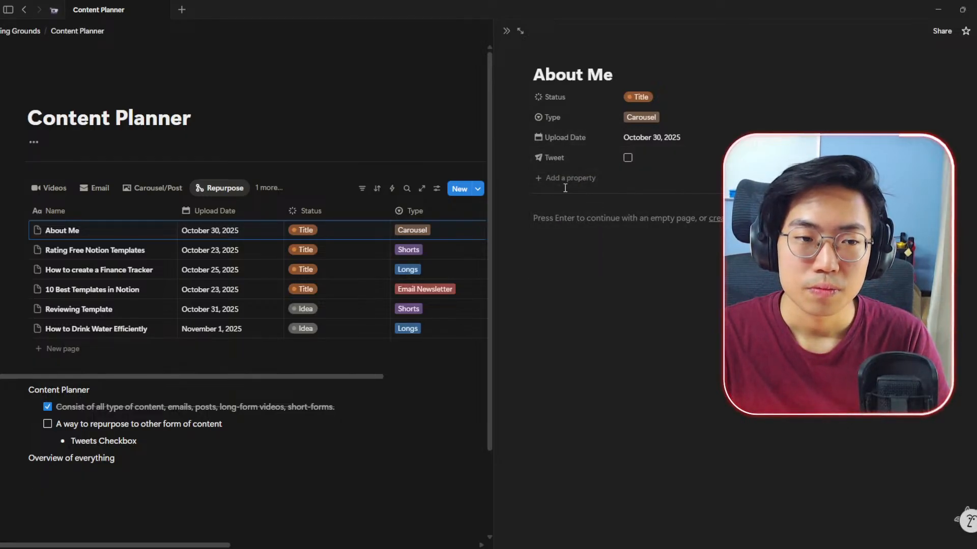
click(506, 31)
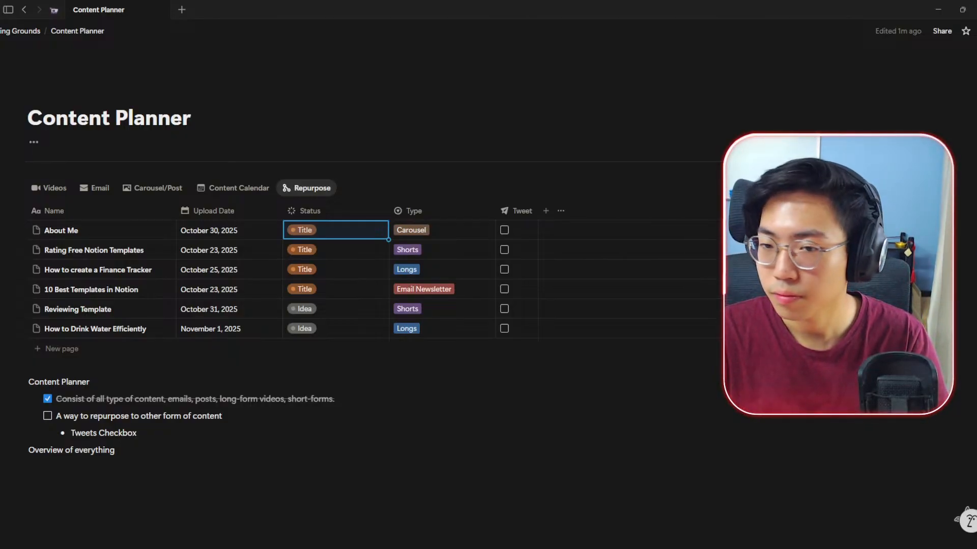
click(545, 211)
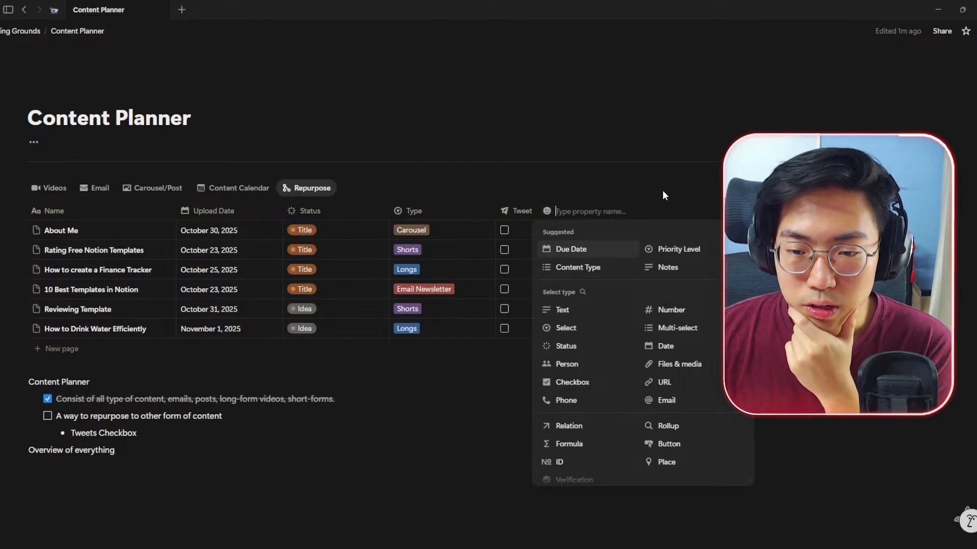
scroll(653, 318, down, 2)
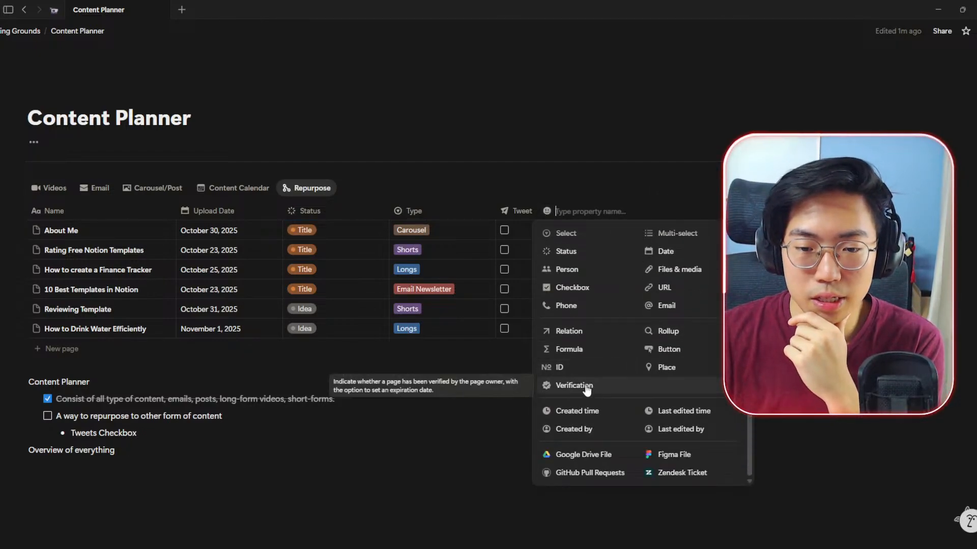
scroll(633, 383, up, 2)
scroll(633, 383, down, 2)
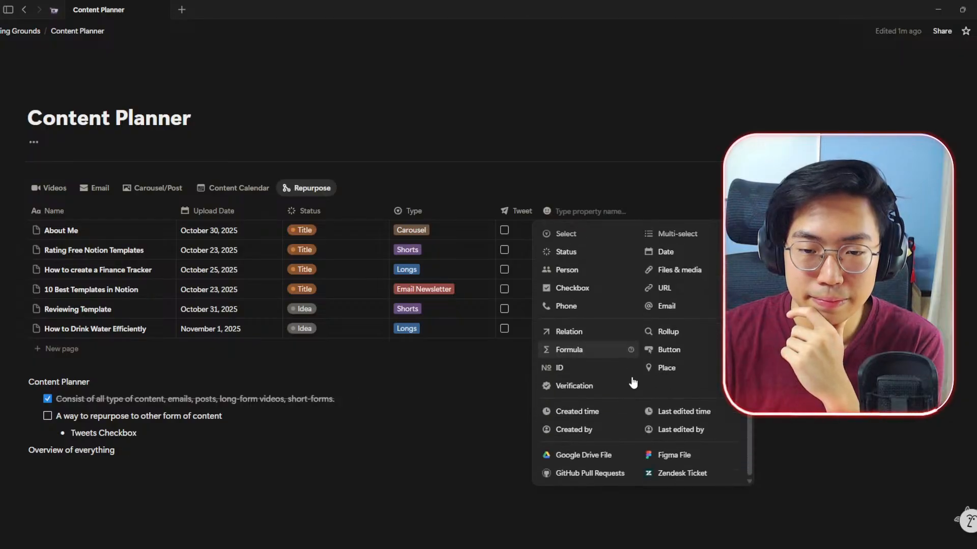
scroll(633, 382, up, 2)
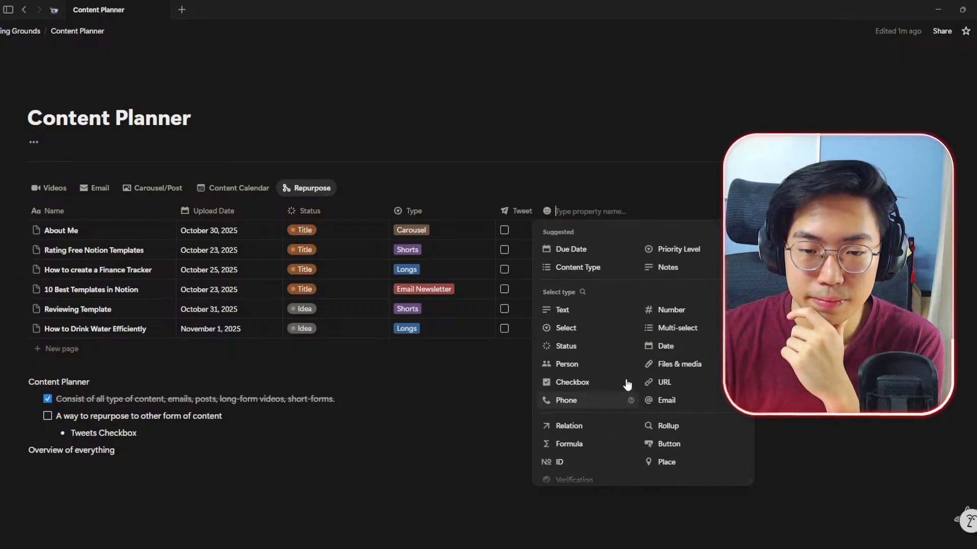
click(600, 332)
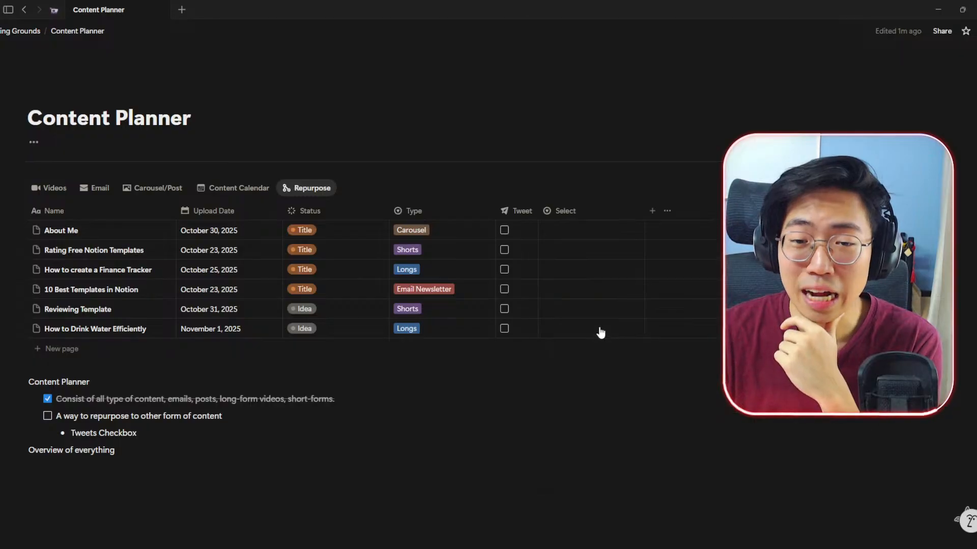
click(571, 210)
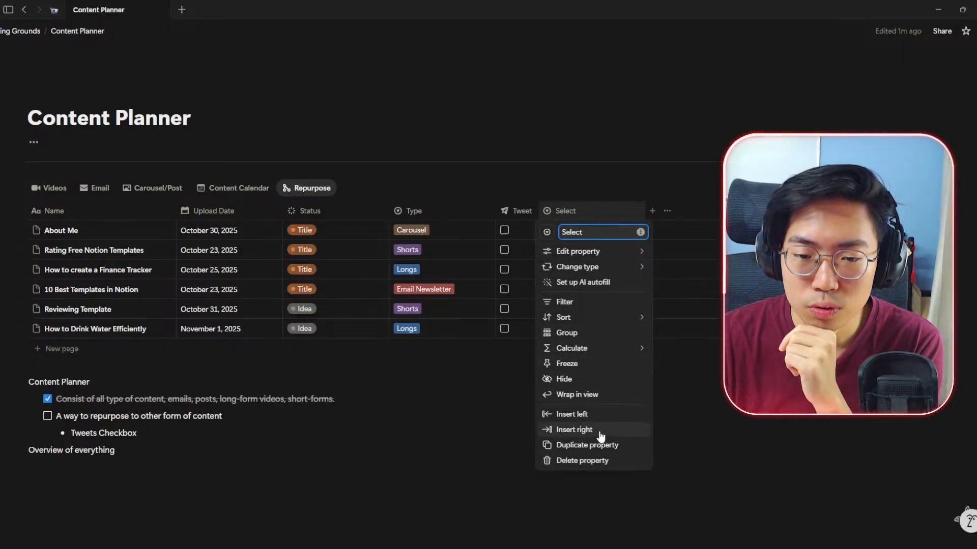
click(598, 460)
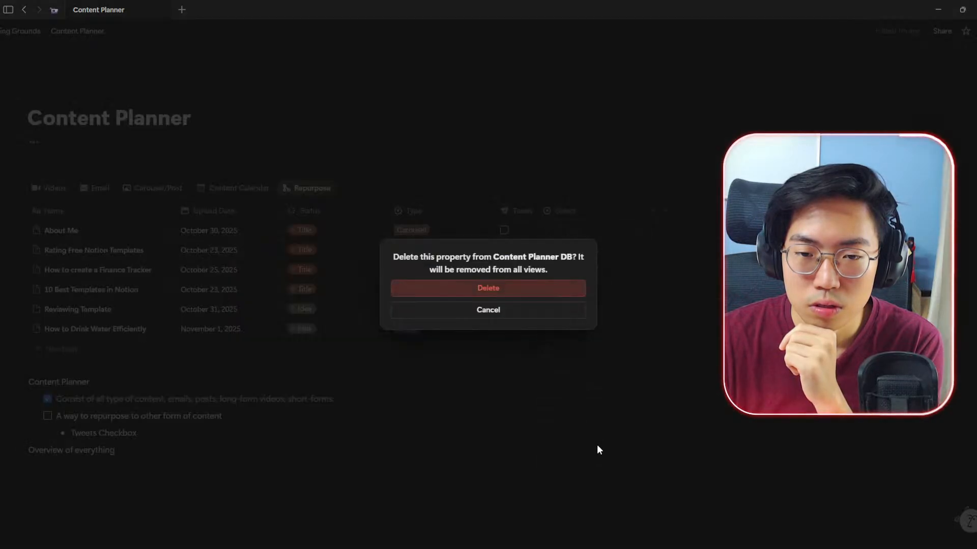
click(505, 286)
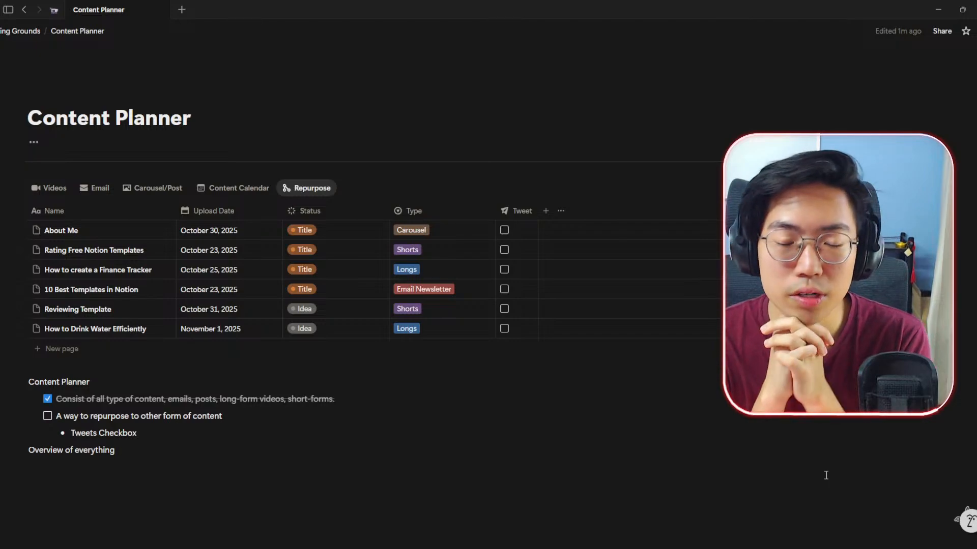
Add a select property named Outcome after the Tweet column in the Repurpose table.
click(546, 210)
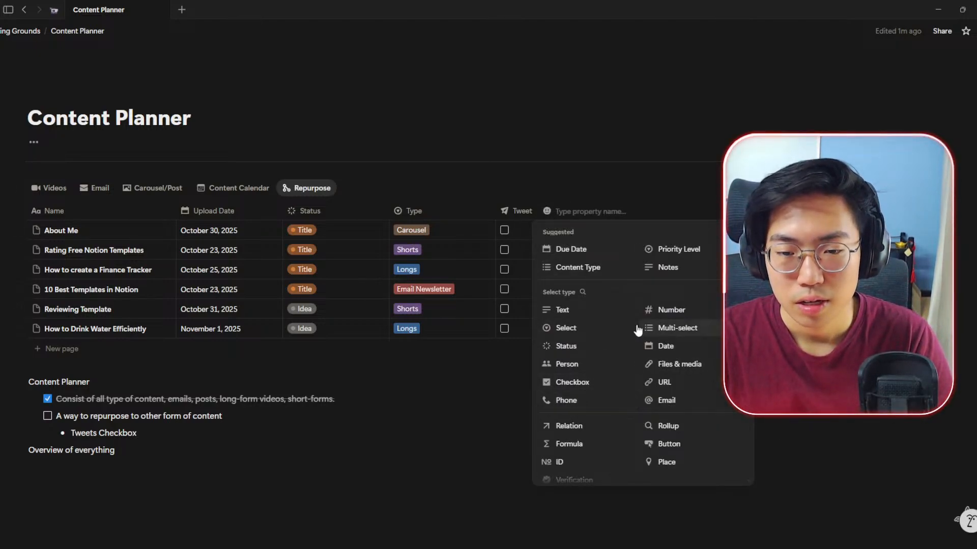
click(592, 327)
click(574, 230)
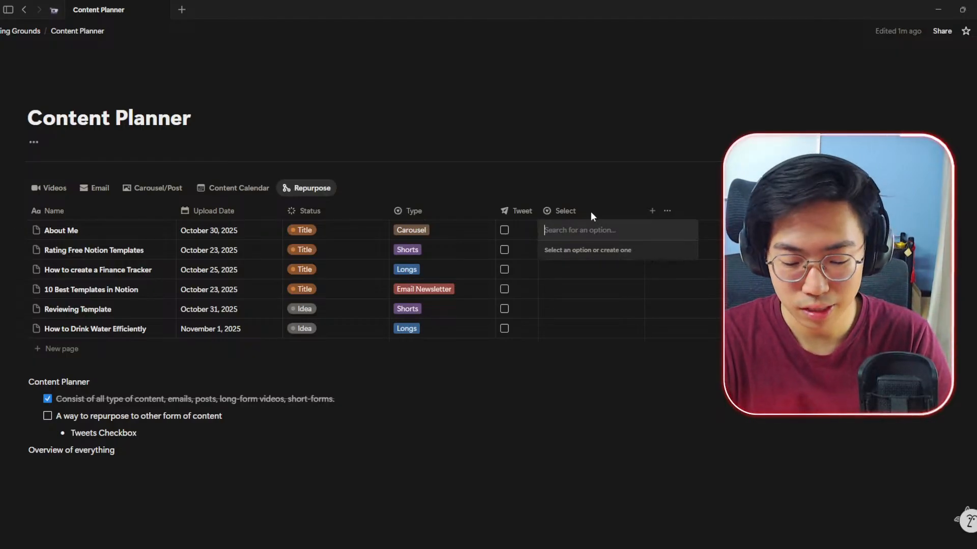
click(591, 212)
click(589, 211)
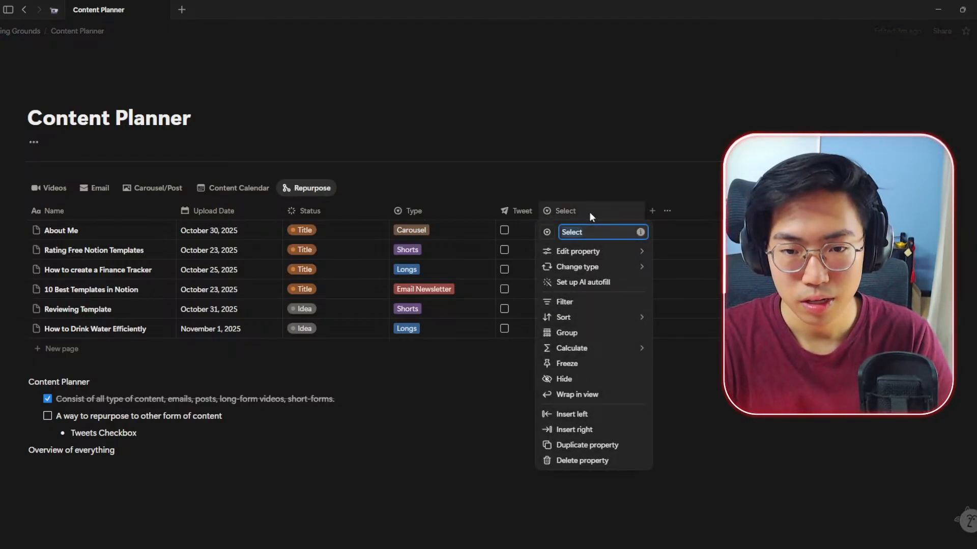
text(Outom)
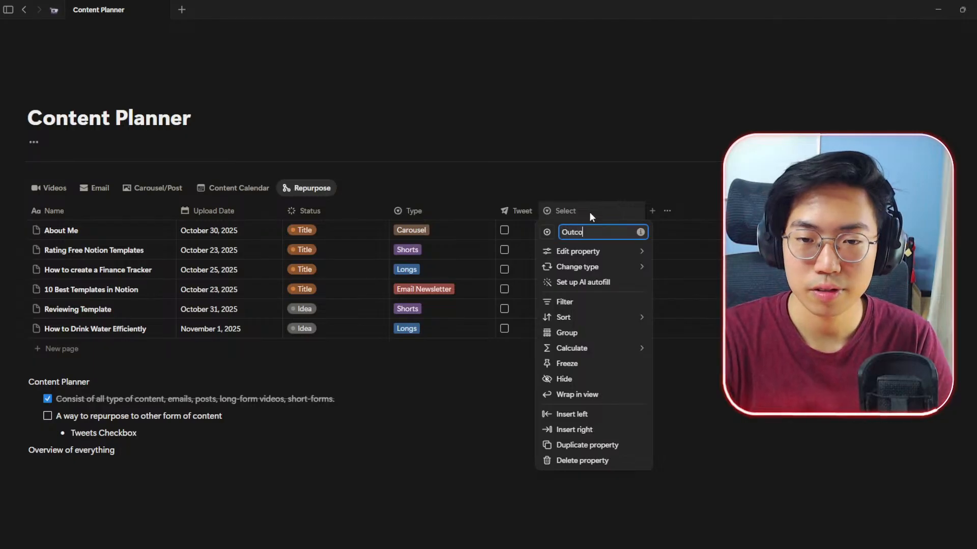
text(me)
key(Return)
Create the Outcome options Success, Normal and Improve, assigning one each to the first three rows in that order.
click(574, 230)
text(Succ)
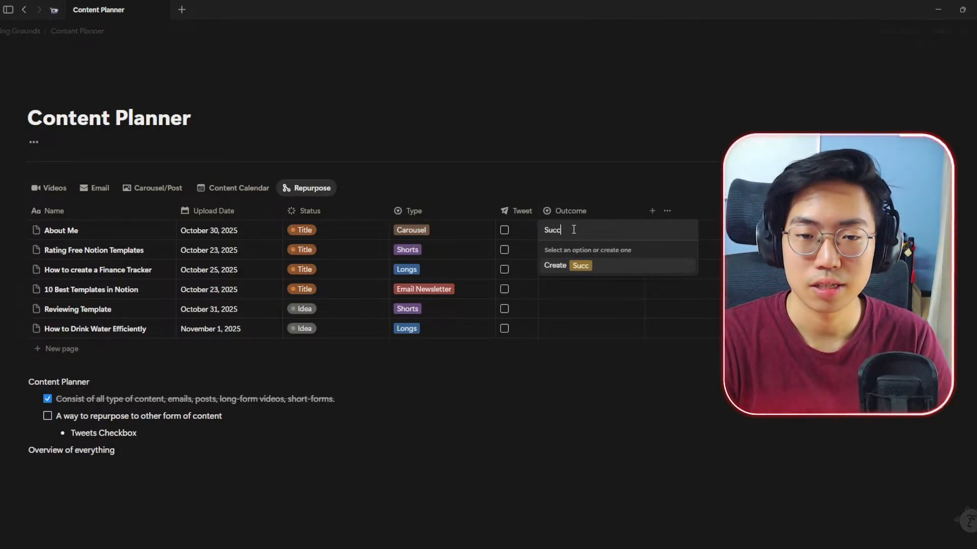
text(ess)
key(Return)
text(Normal)
key(Return)
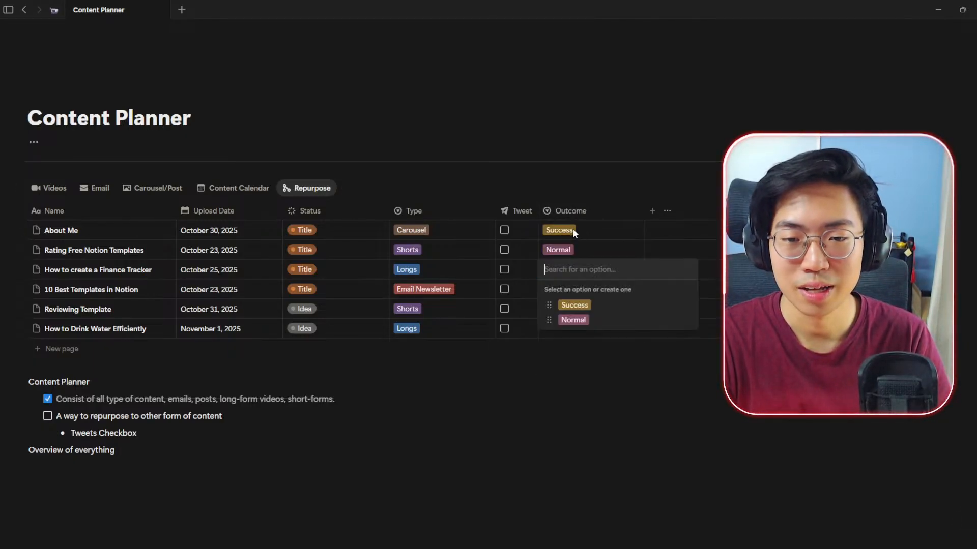
text(Improve)
key(Return)
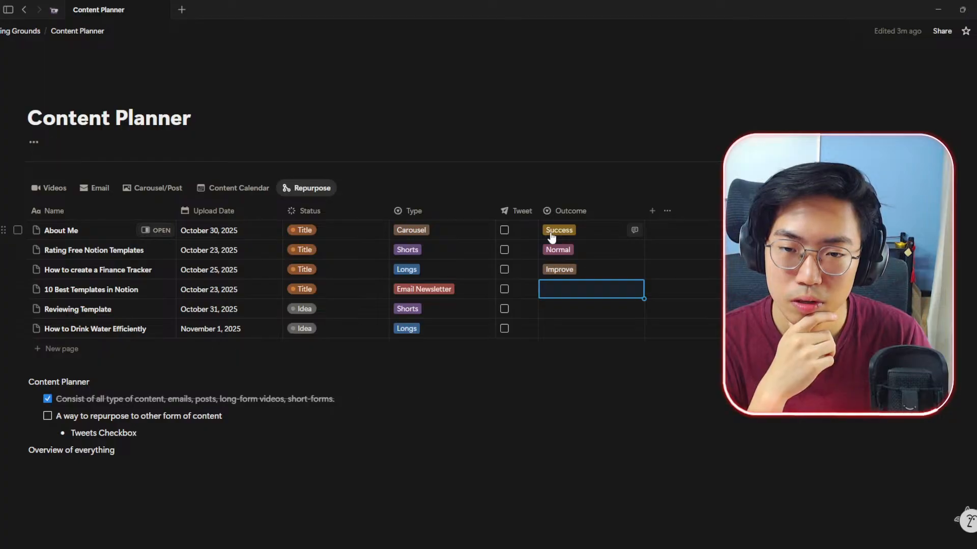
Add a text property named Good after the Outcome column in the Repurpose table.
click(655, 210)
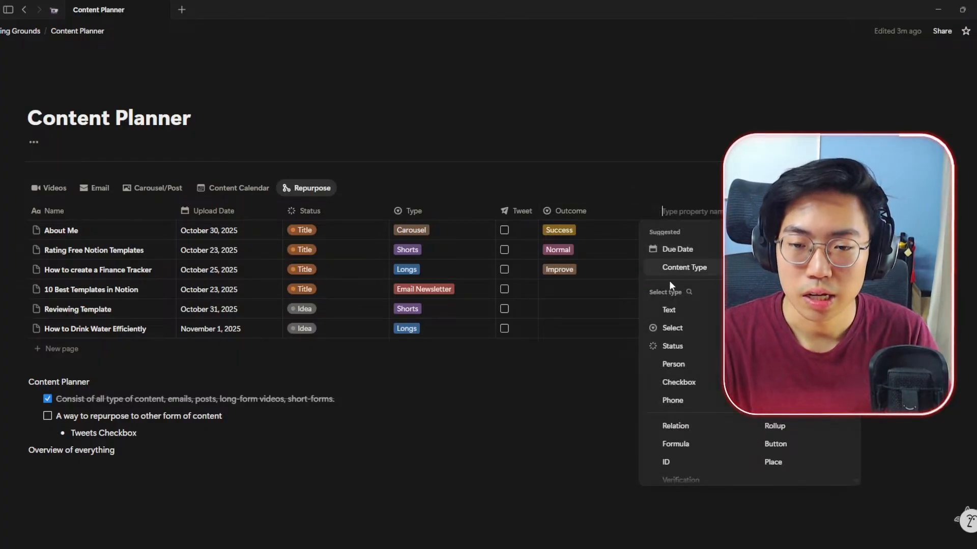
click(666, 312)
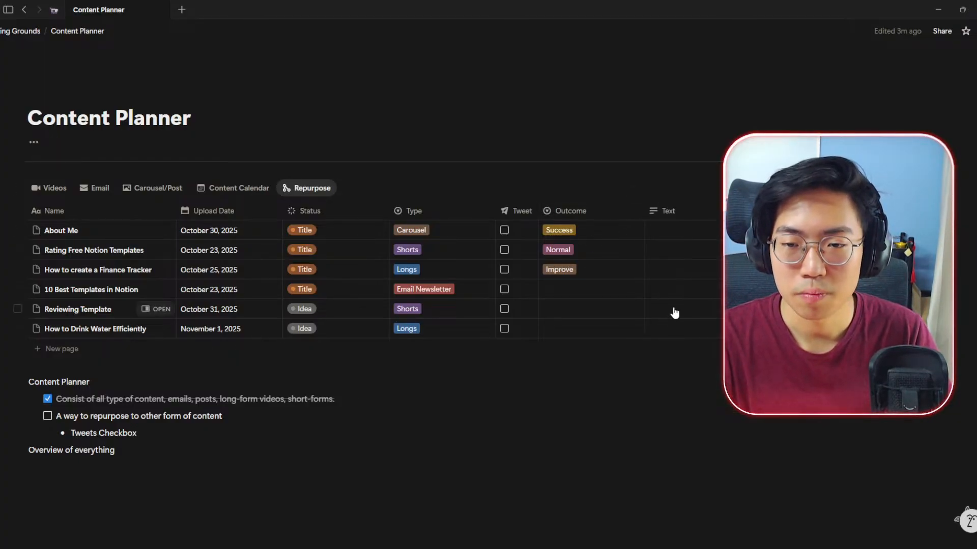
click(665, 211)
text(Good)
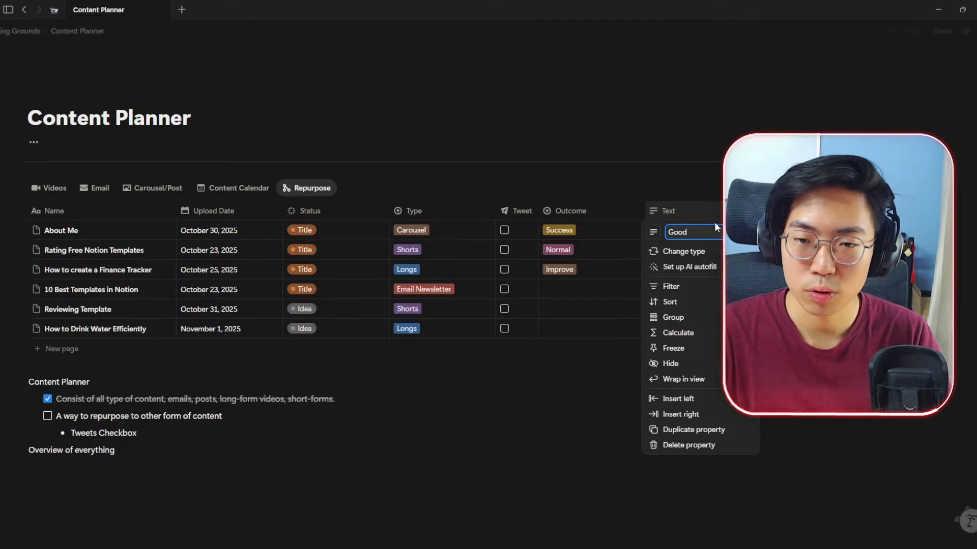
Add a second text property named Bad next to the Good column.
click(761, 210)
click(762, 211)
click(701, 210)
click(700, 208)
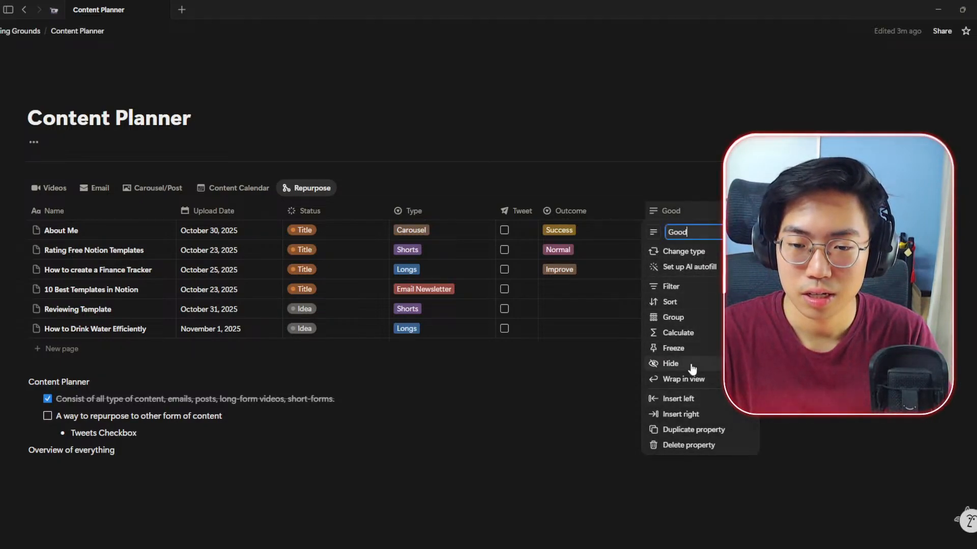
click(701, 436)
click(695, 244)
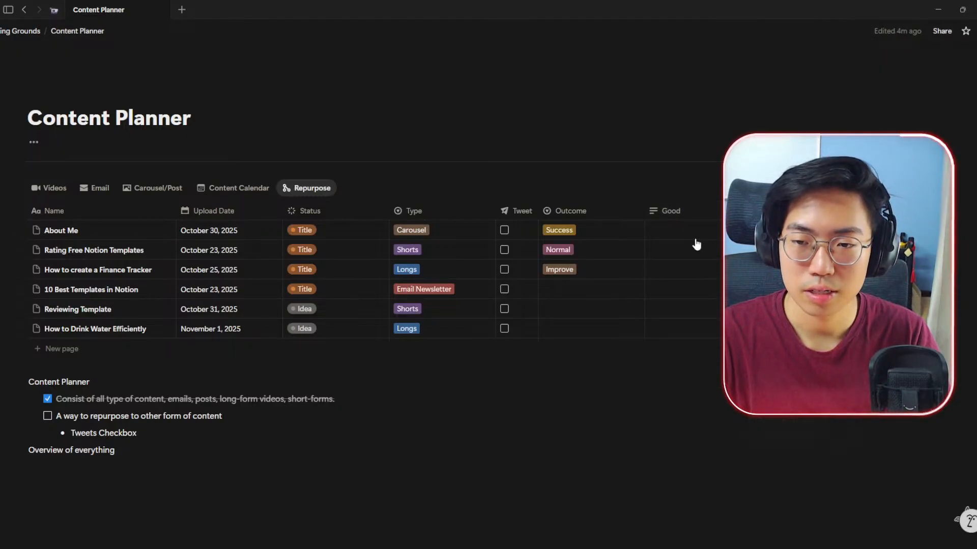
click(702, 229)
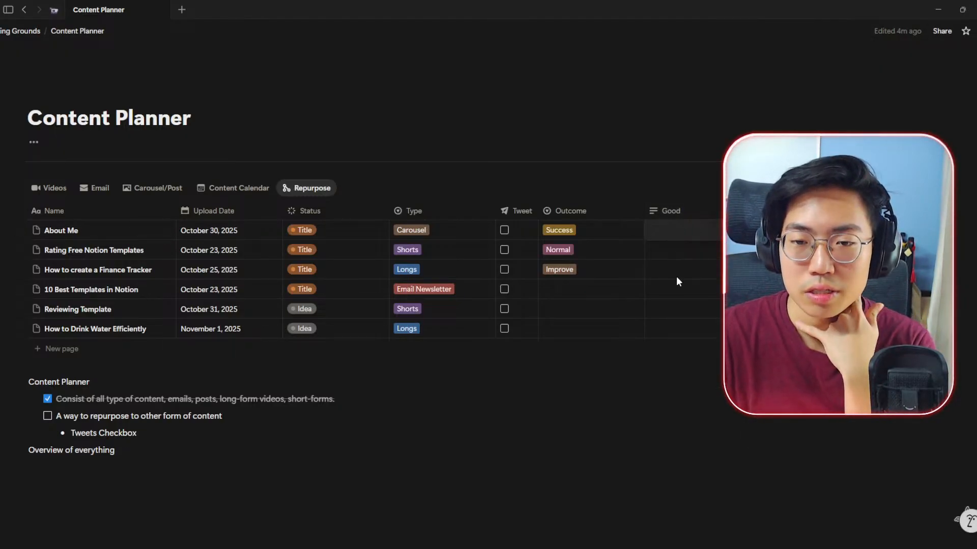
key(Escape)
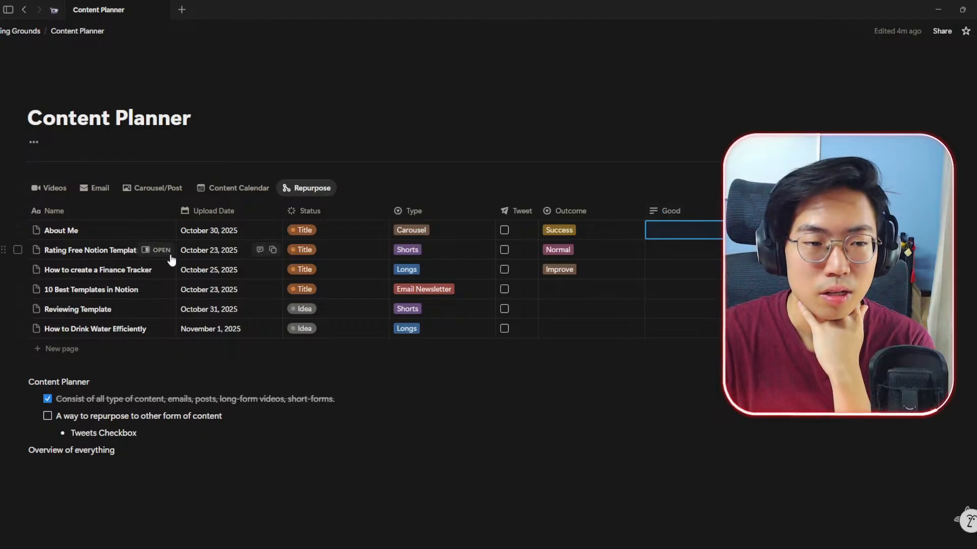
click(794, 230)
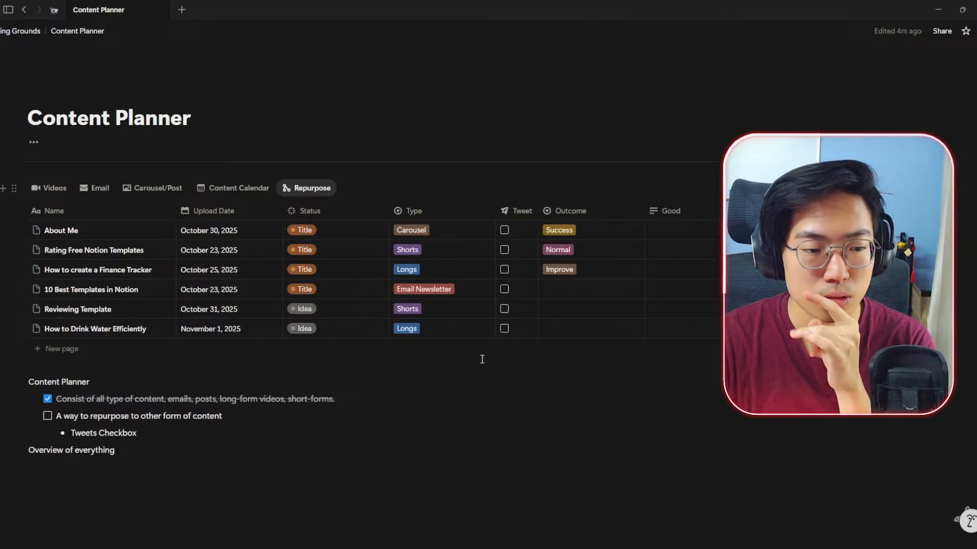
click(673, 235)
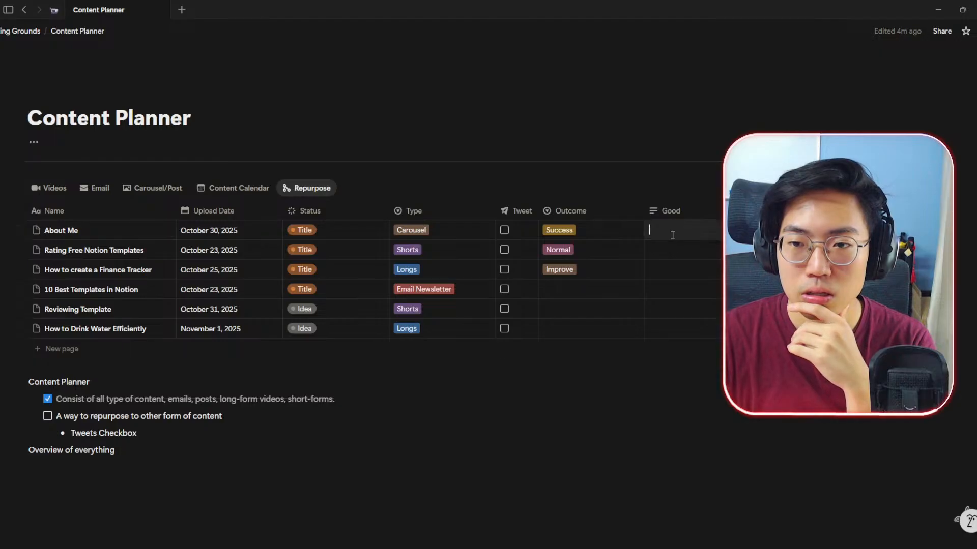
click(693, 303)
click(753, 239)
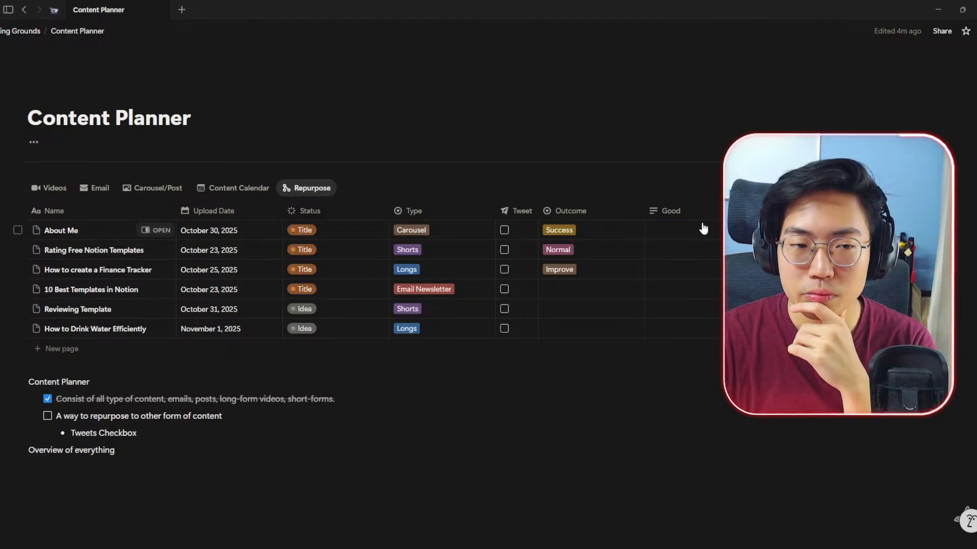
Add a page icon to Content Planner and set it to the blue video camera.
click(49, 95)
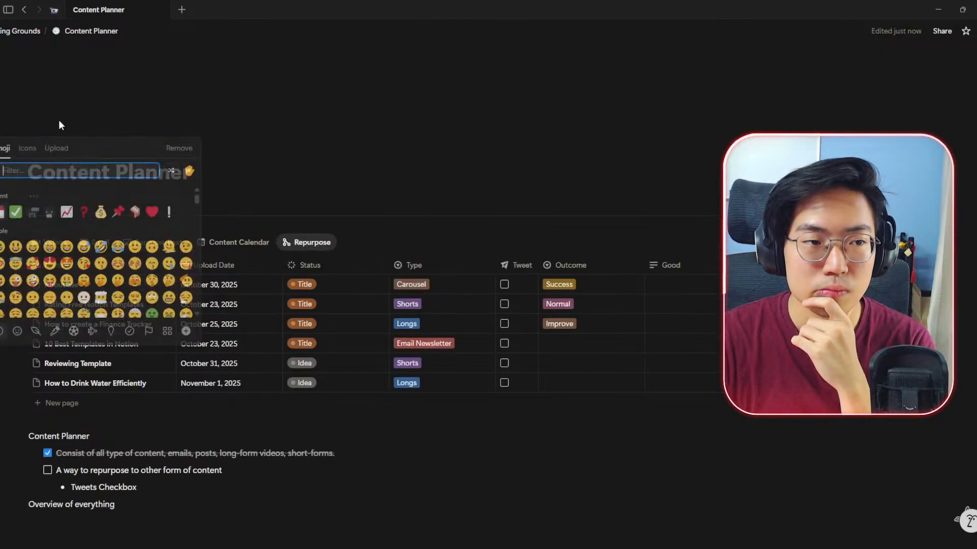
click(30, 152)
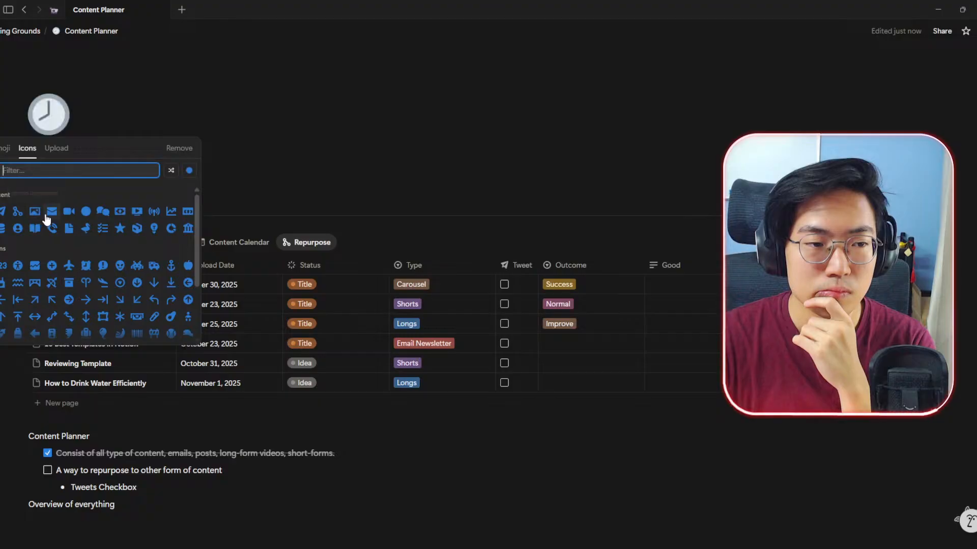
click(68, 211)
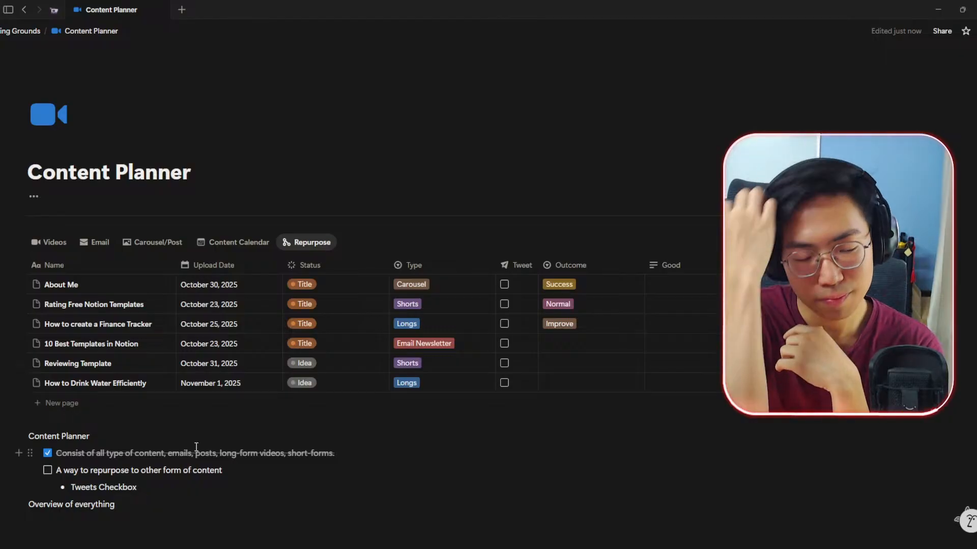
Look at the Content Calendar view, and switch to the Carousel/Post board.
scroll(198, 445, down, 3)
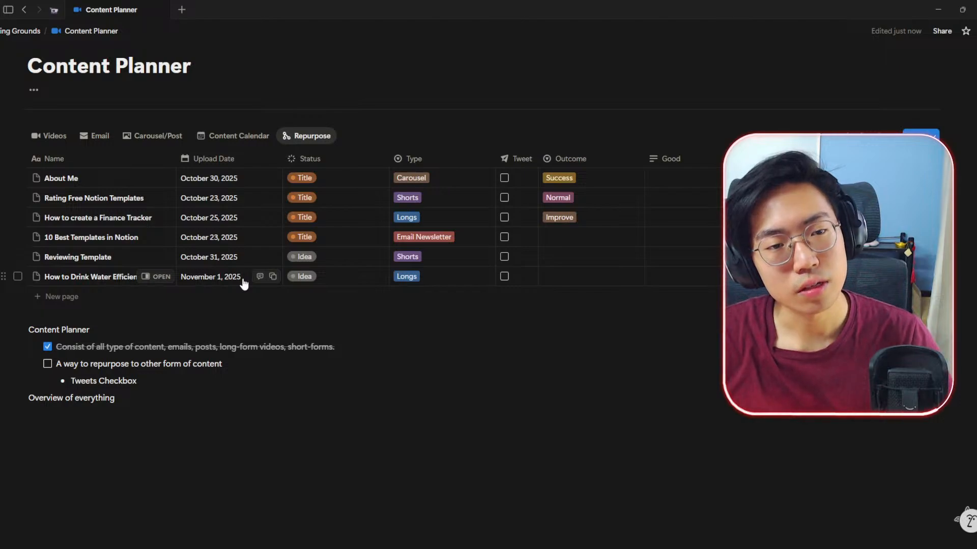
click(237, 145)
click(162, 245)
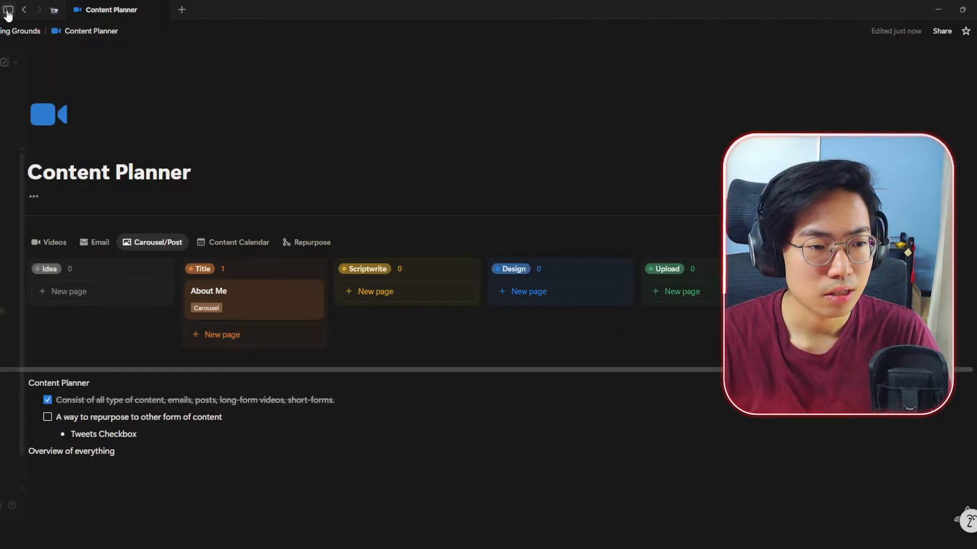
Open the template Marketplace and search it for "content planner".
mouse_move(9, 9)
scroll(34, 478, down, 2)
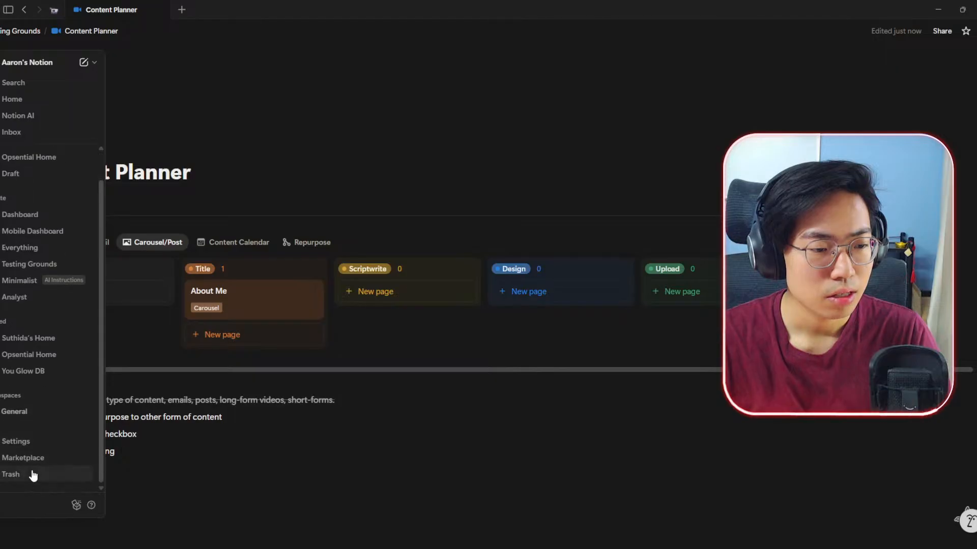
scroll(33, 465, up, 2)
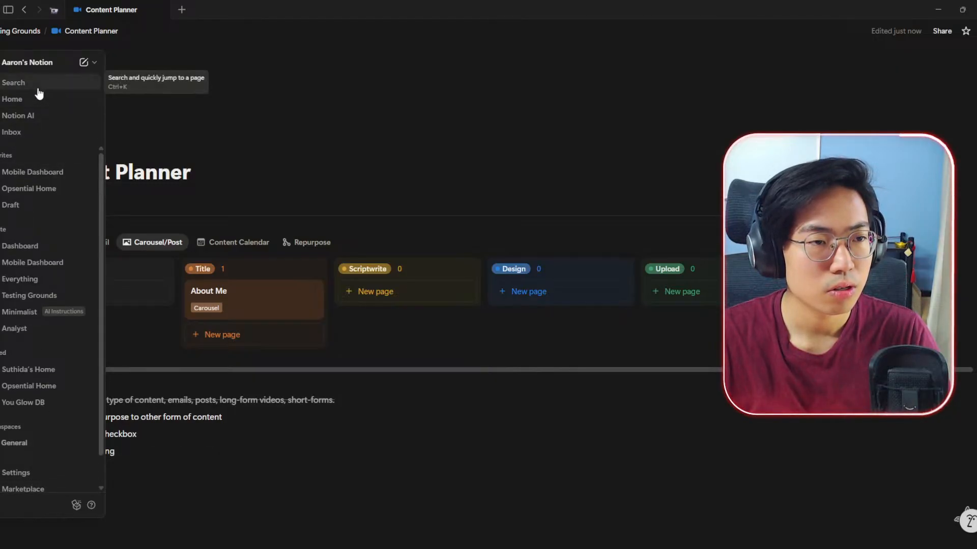
scroll(42, 449, down, 2)
click(39, 460)
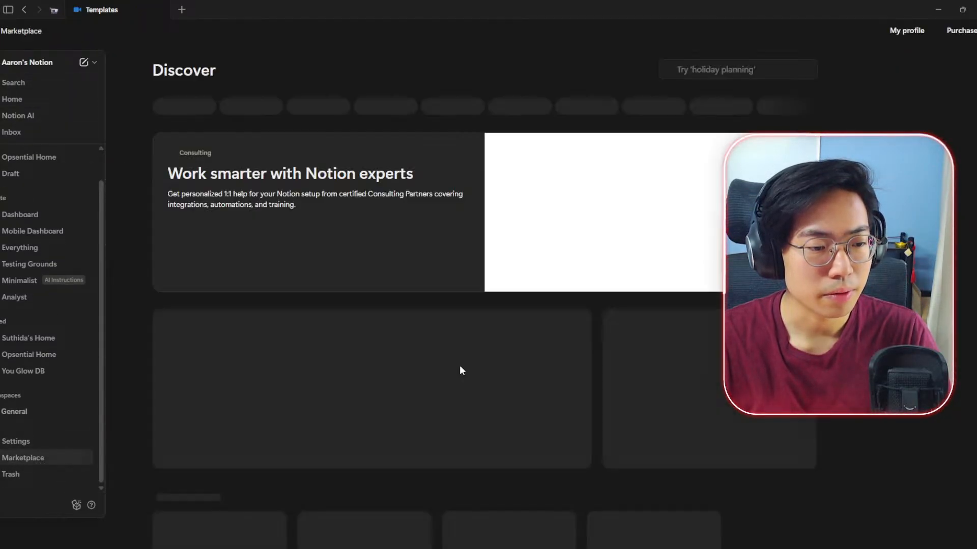
click(734, 65)
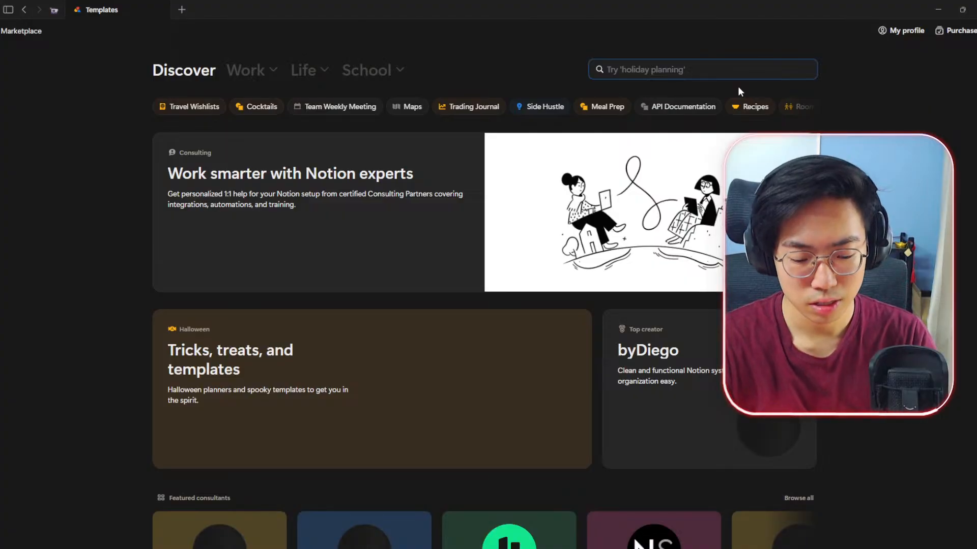
text(content planner)
key(Return)
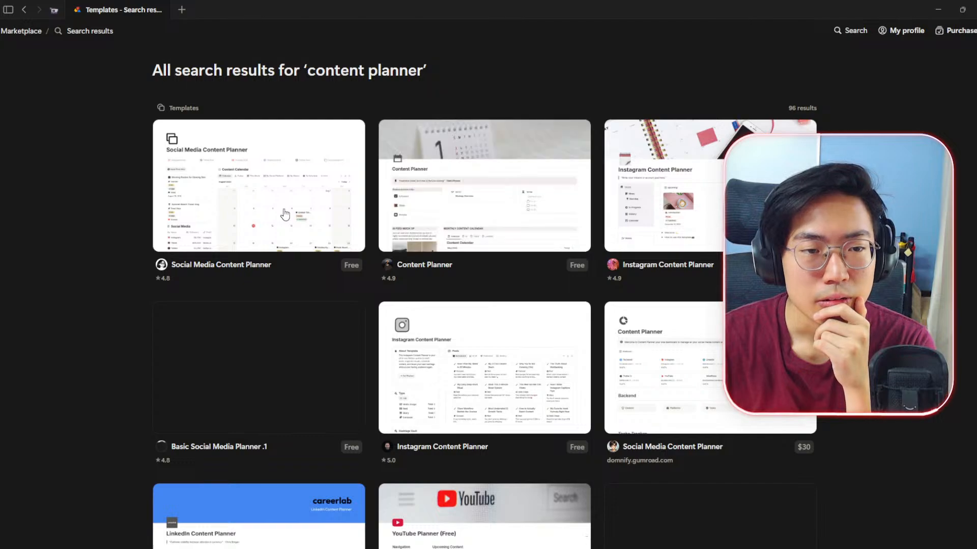
Open the Social Media Content Planner template and examine its preview images, description and reviews.
click(310, 216)
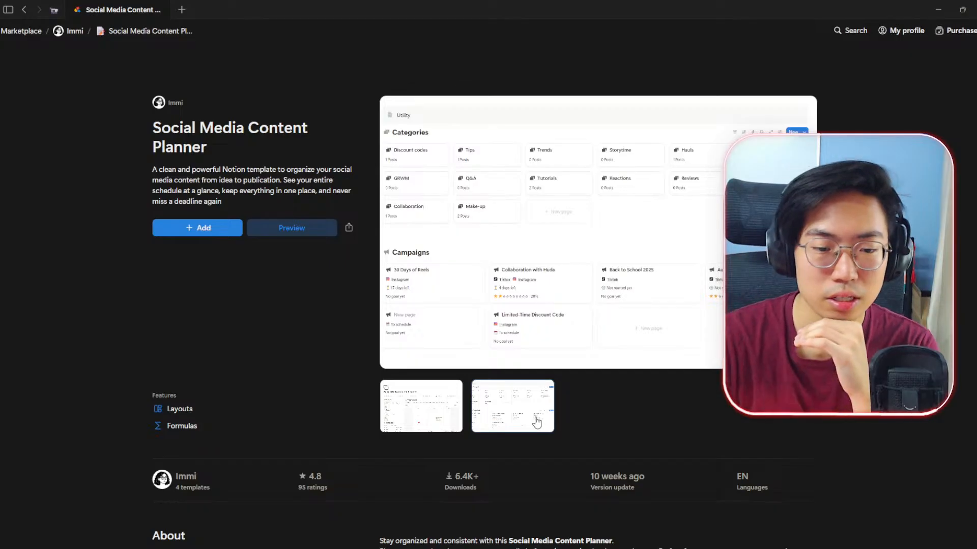
scroll(529, 422, down, 8)
scroll(369, 417, down, 2)
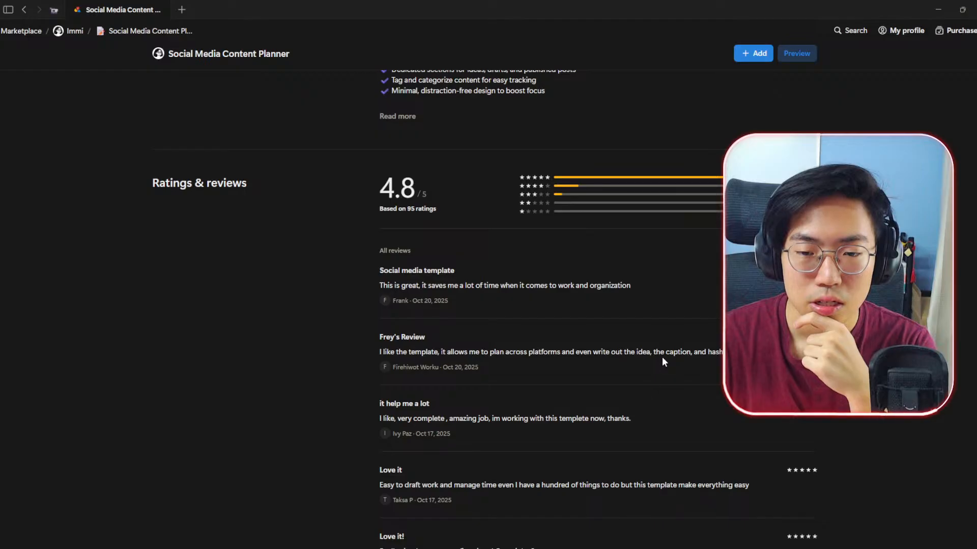
scroll(661, 358, down, 2)
scroll(651, 359, up, 6)
scroll(648, 358, up, 7)
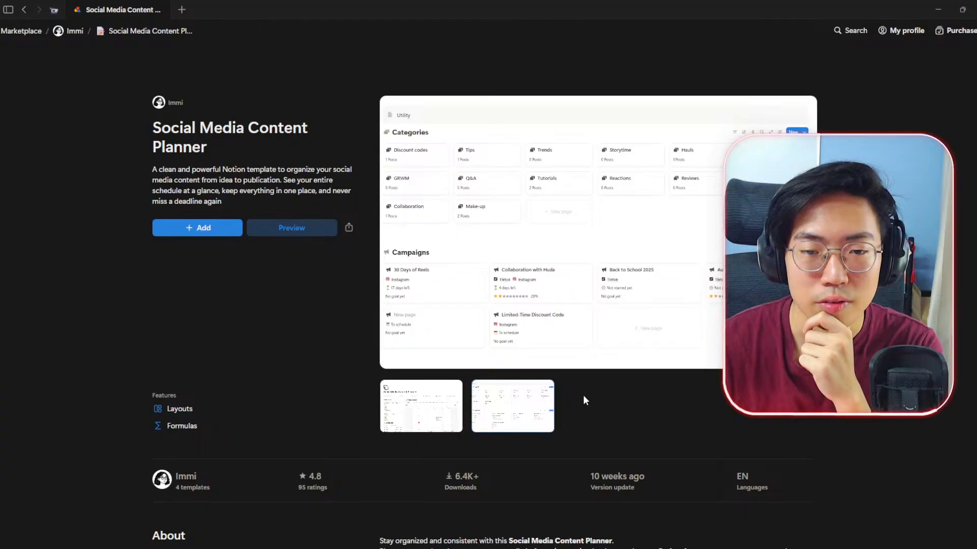
click(403, 404)
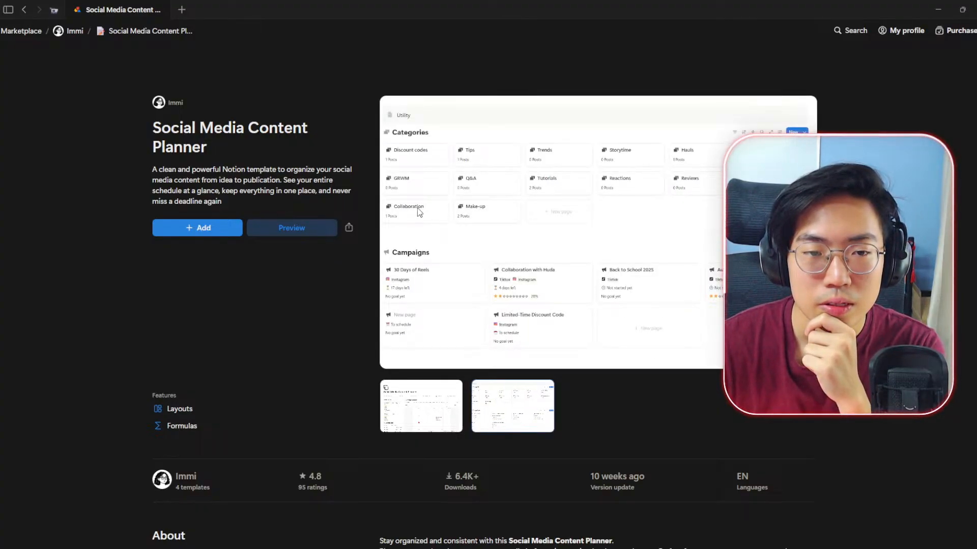
mouse_move(407, 413)
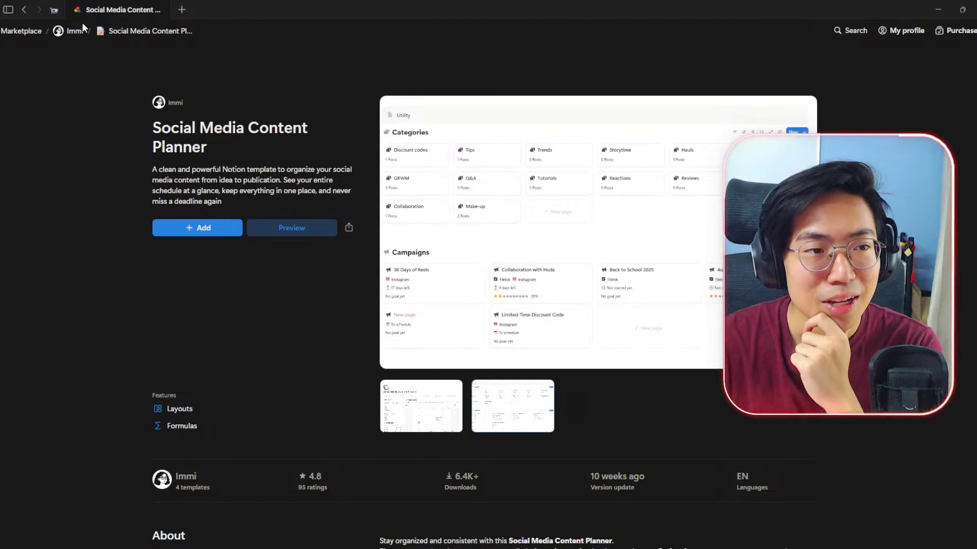
Open the Content Planner page from the navigation history in its own tab and close the extra search results tab.
key(alt+Left)
key(alt+Left)
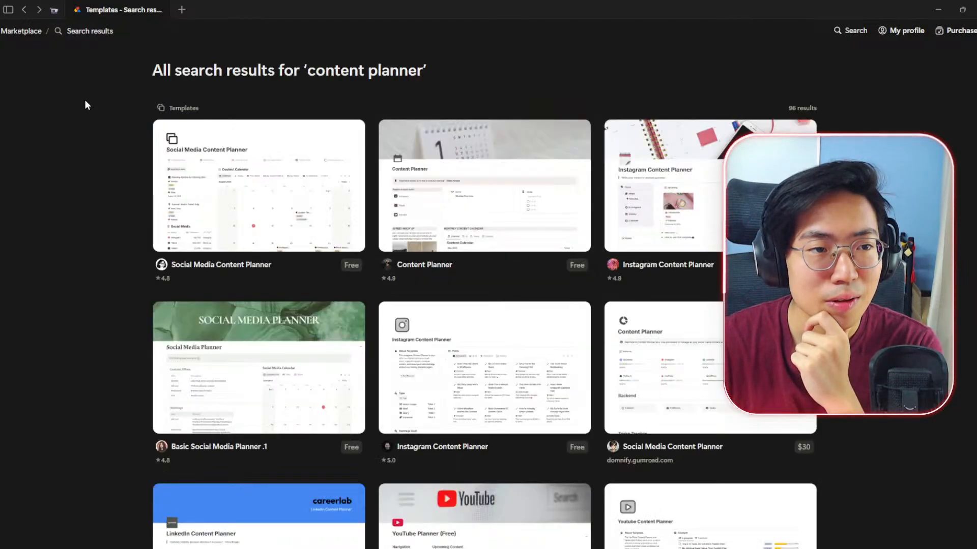
middle_click(24, 11)
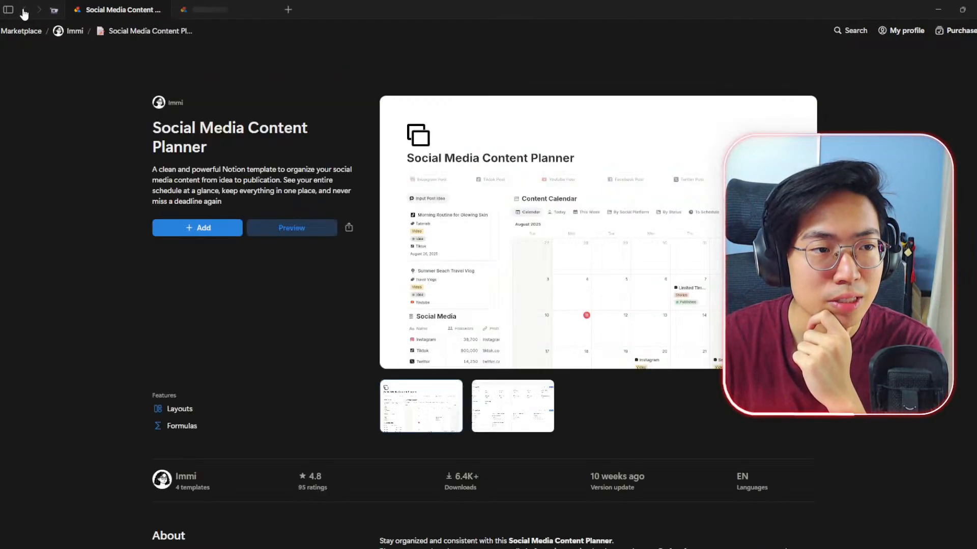
click(189, 12)
click(121, 9)
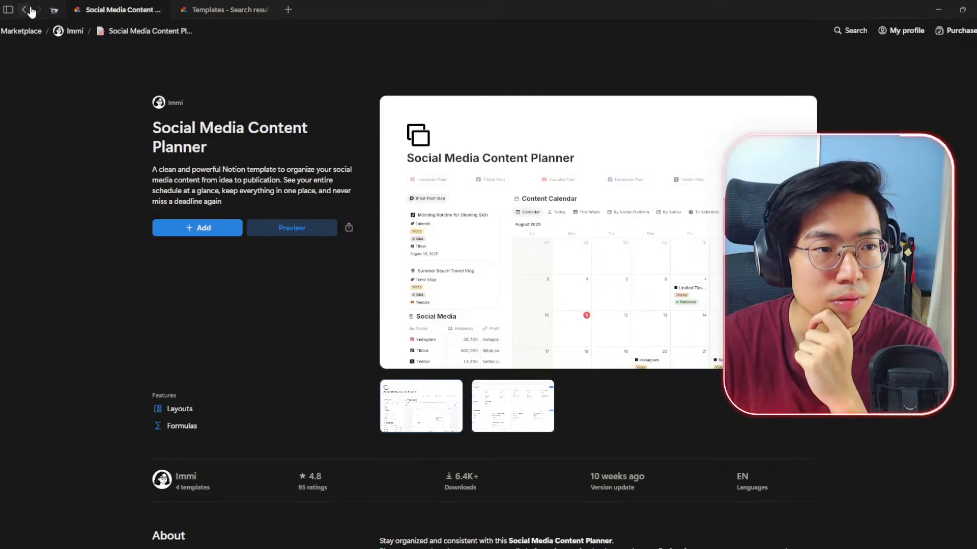
right_click(28, 12)
middle_click(40, 46)
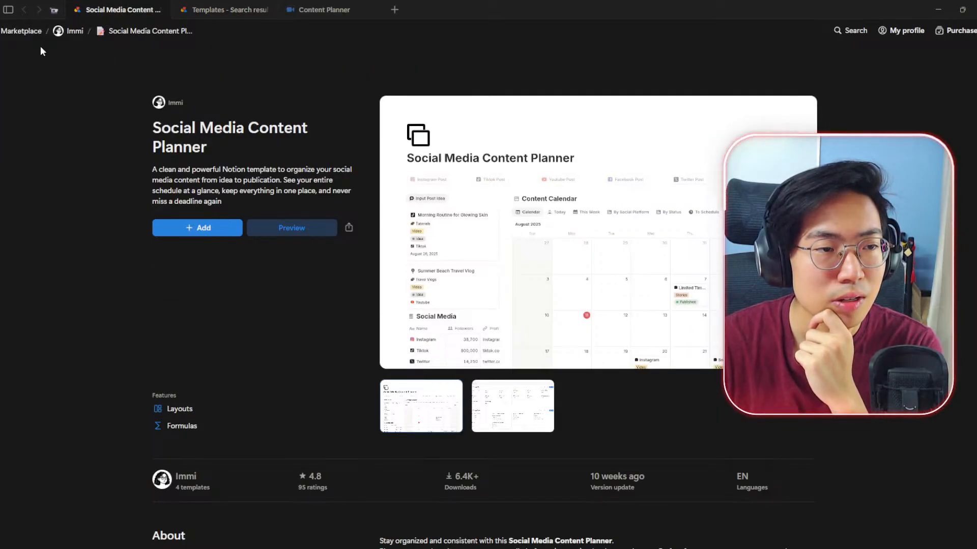
click(264, 13)
click(244, 17)
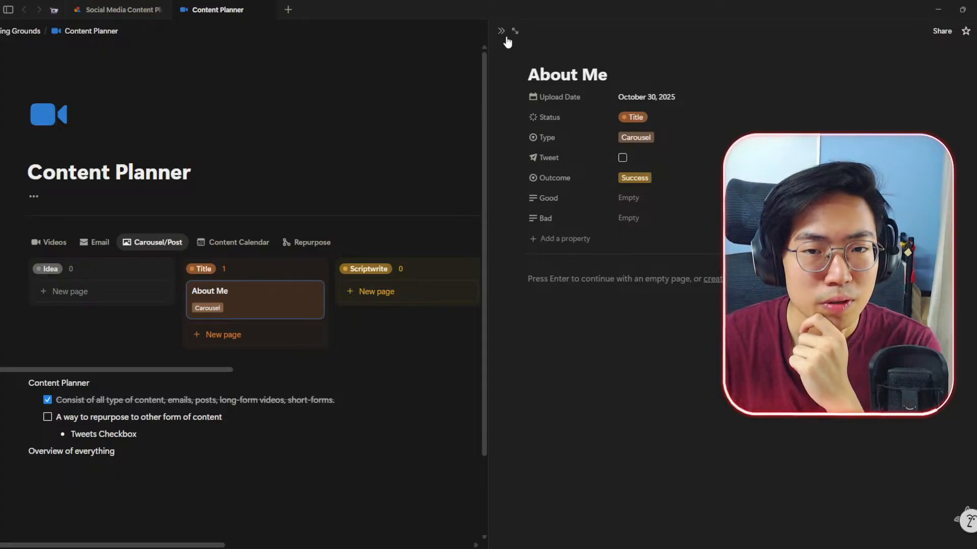
Close the About Me side peek and move "How to create a Finance Tracker" to Scriptwrite on the Videos board.
click(507, 32)
click(48, 244)
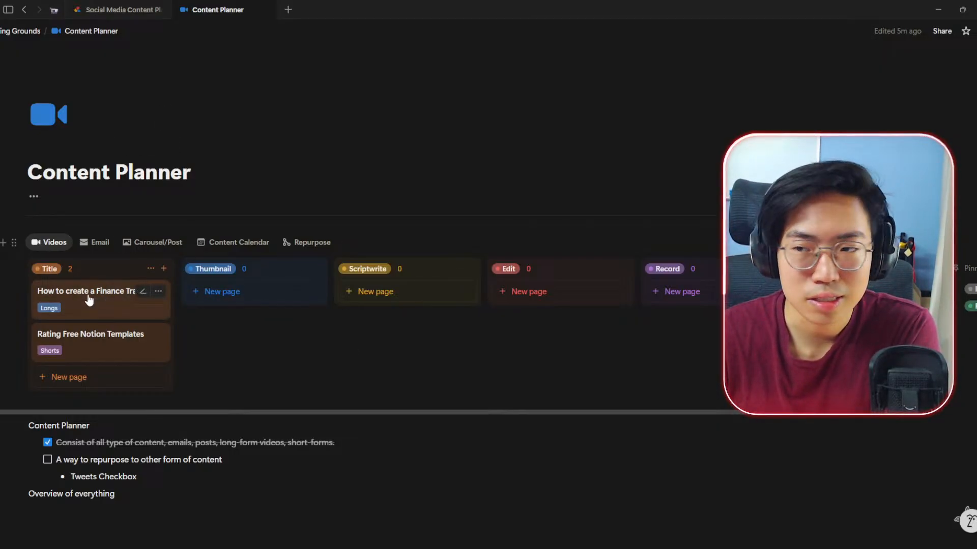
drag(95, 298, 422, 293)
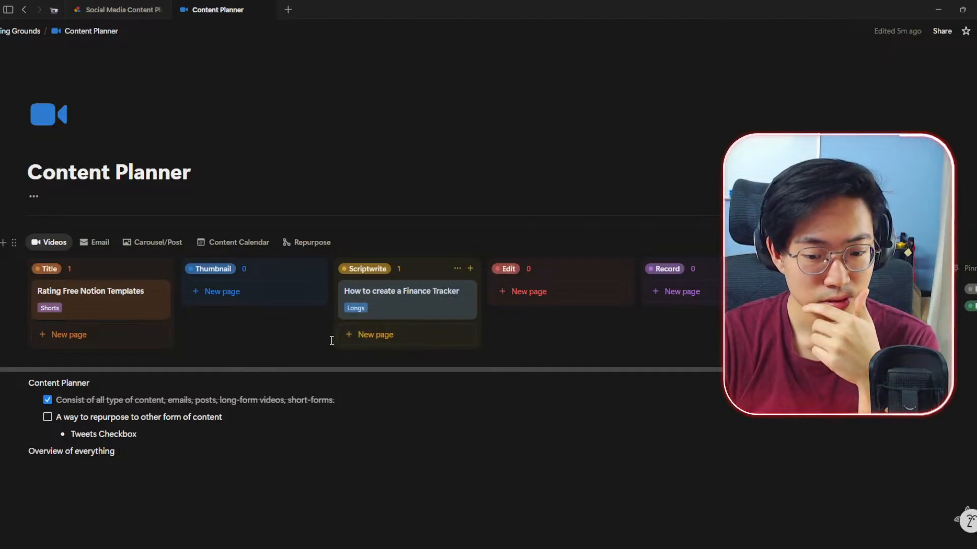
Return to the Marketplace search results and open the free template titled Content Planner.
click(101, 10)
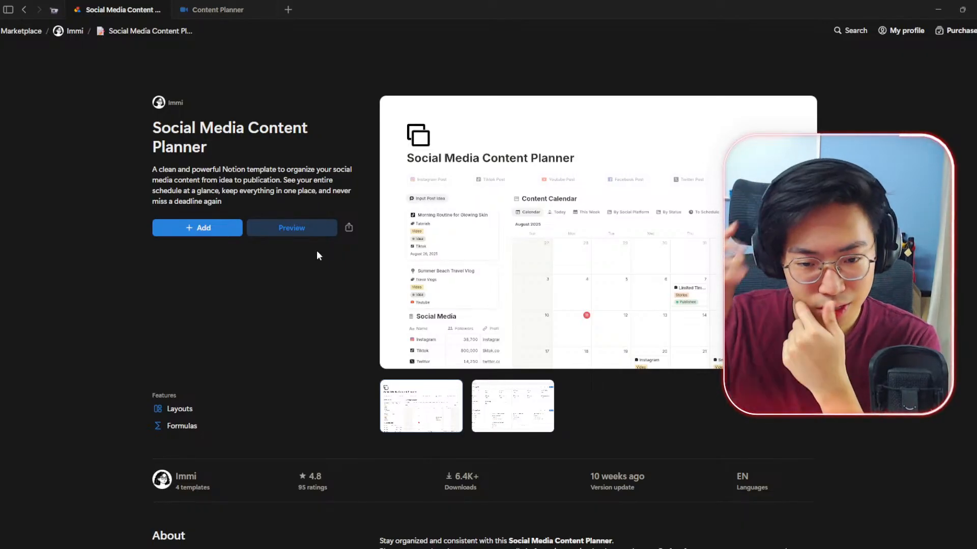
key(alt+Left)
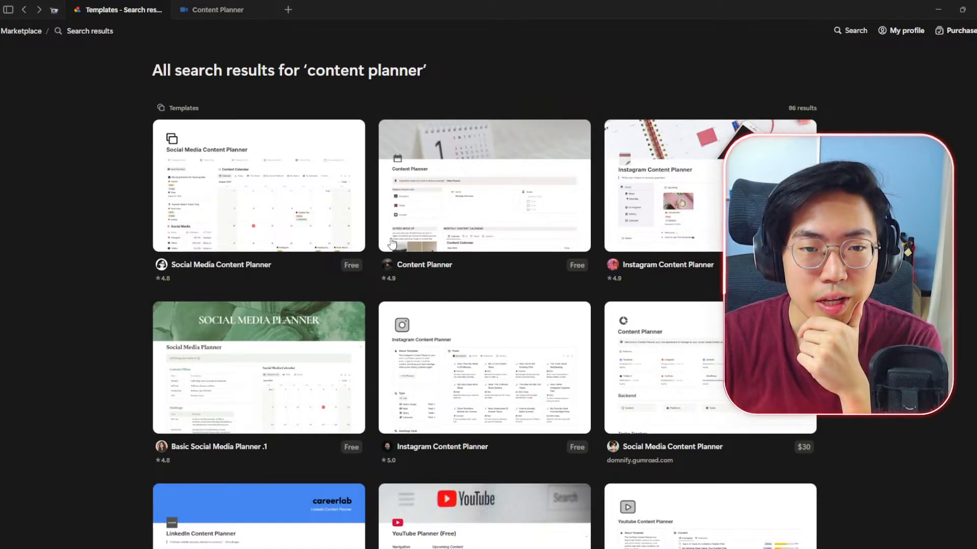
click(484, 215)
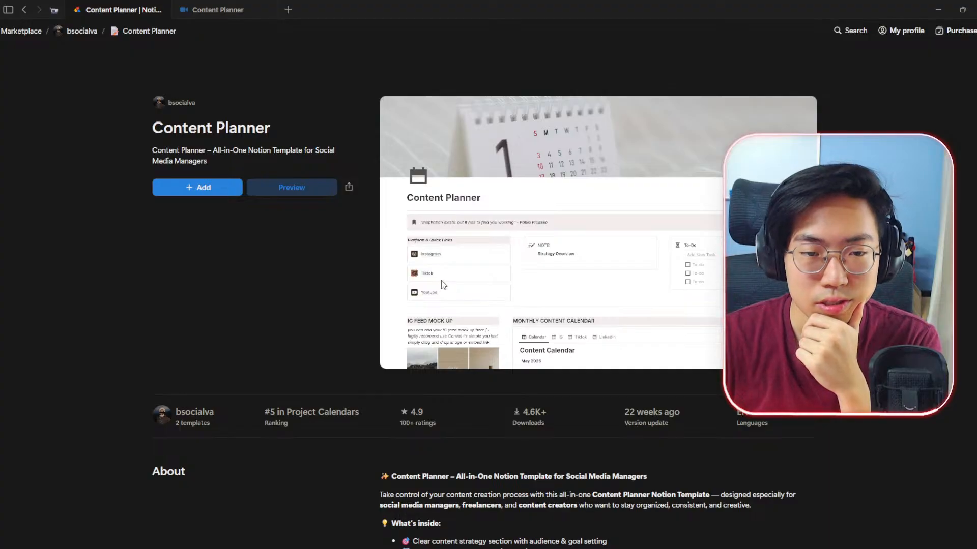
Examine the Content Planner template's reviews and expand its About description to read the full list of what's inside.
scroll(462, 336, down, 8)
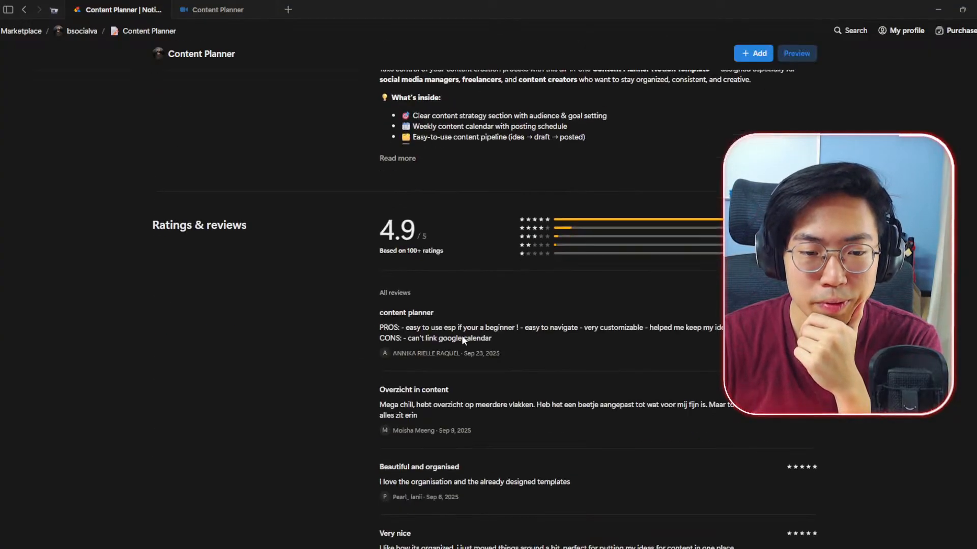
scroll(442, 329, up, 4)
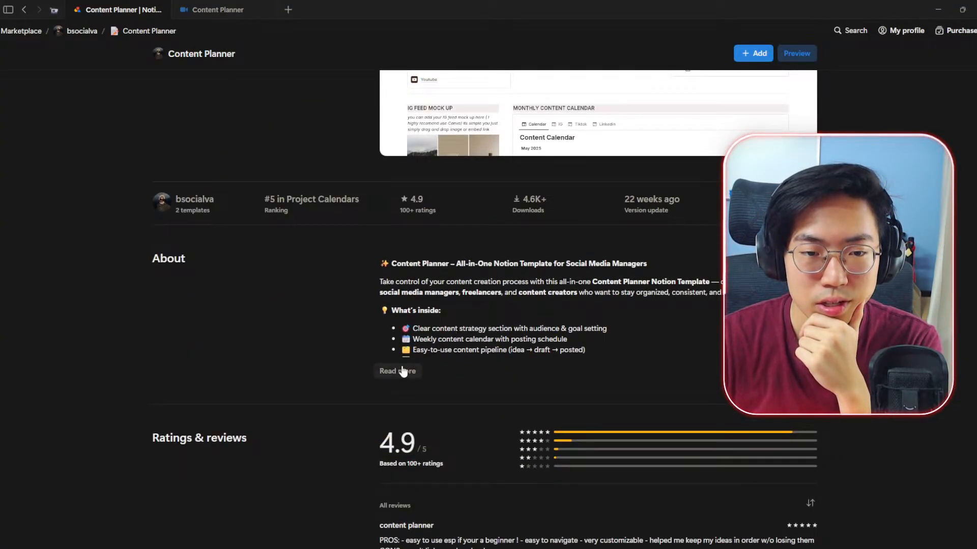
click(403, 371)
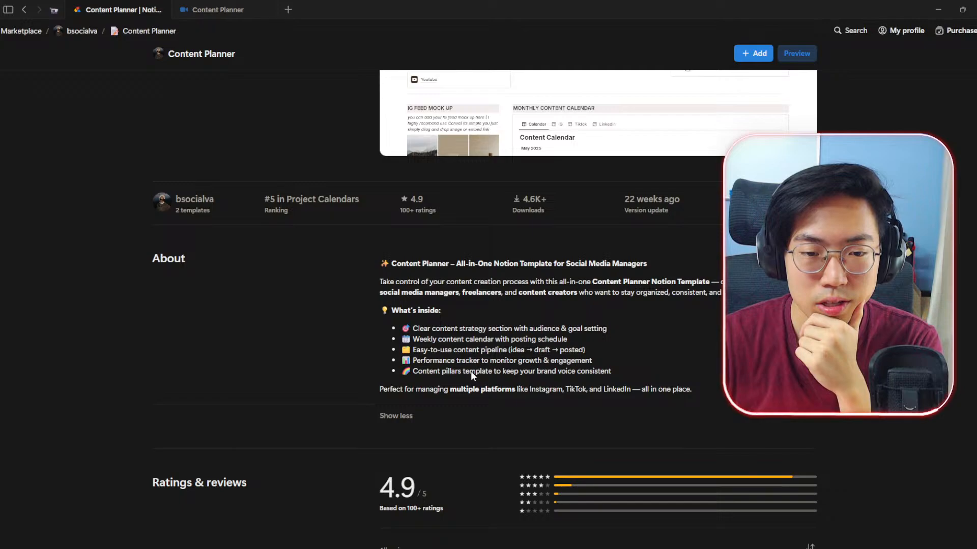
scroll(496, 372, up, 4)
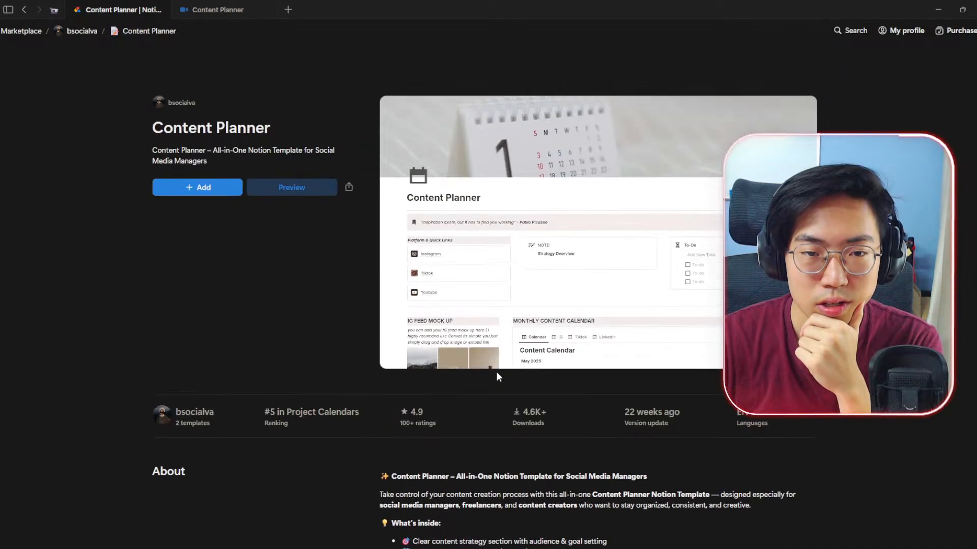
Open the Content Planner template's preview and examine its quick links, content calendar, ideas tracker, idea board and strategy sections.
click(291, 187)
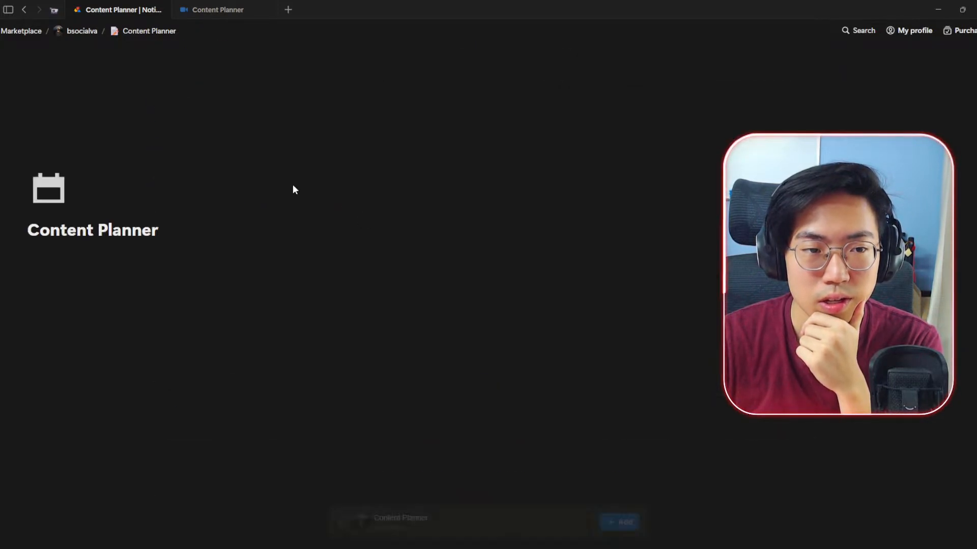
scroll(386, 239, down, 2)
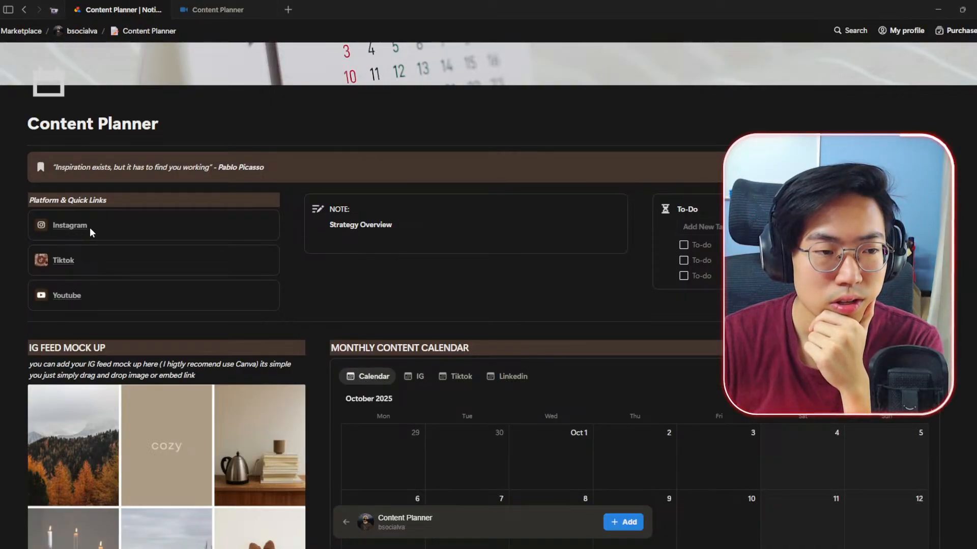
scroll(224, 309, down, 4)
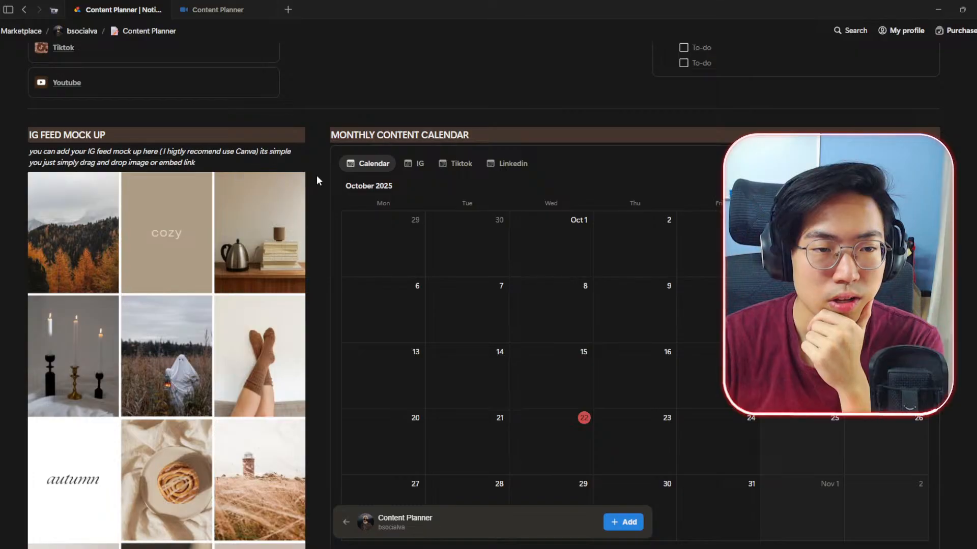
scroll(385, 184, down, 15)
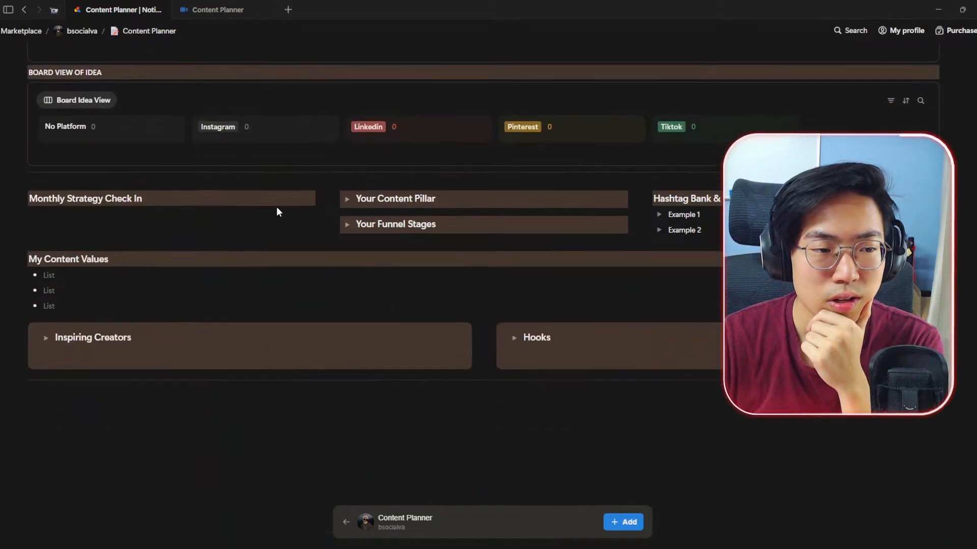
scroll(252, 214, up, 4)
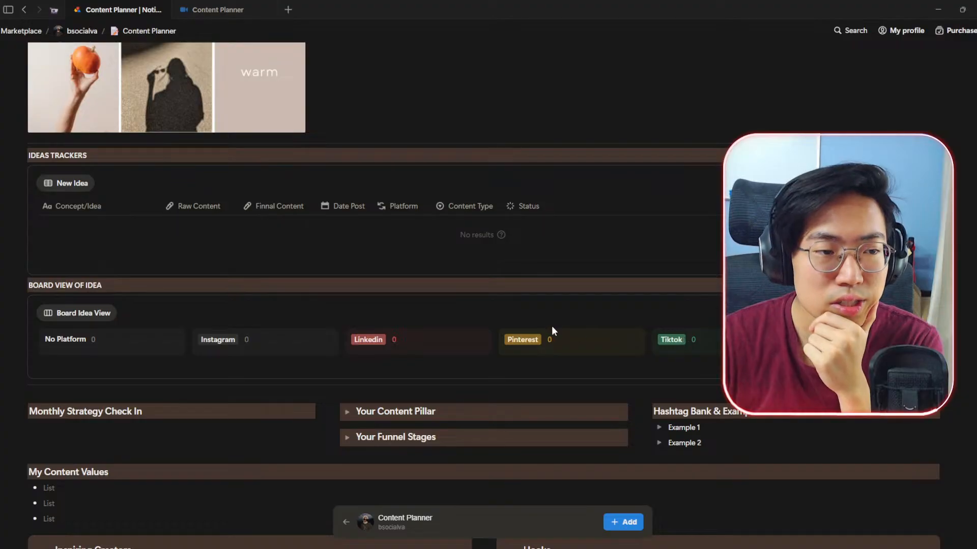
scroll(526, 304, down, 2)
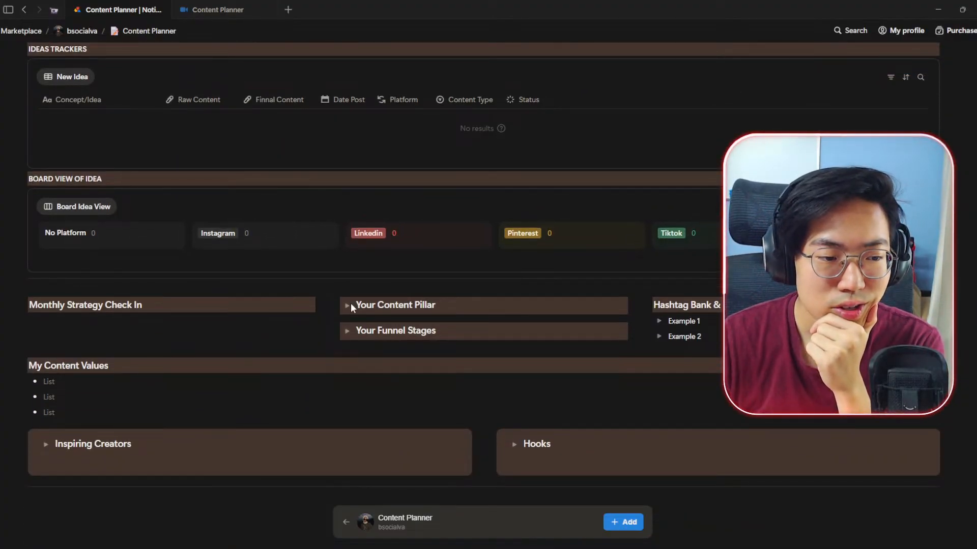
scroll(349, 303, down, 2)
scroll(343, 295, up, 4)
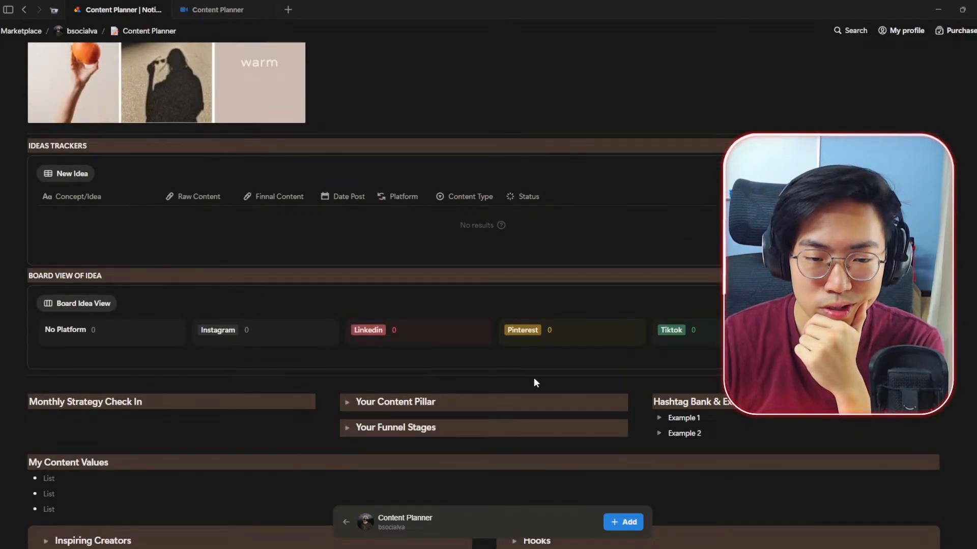
Review the preview's monthly content calendar and To-Do list again, along with the content values, Inspiring Creators and Hooks sections.
scroll(483, 350, up, 12)
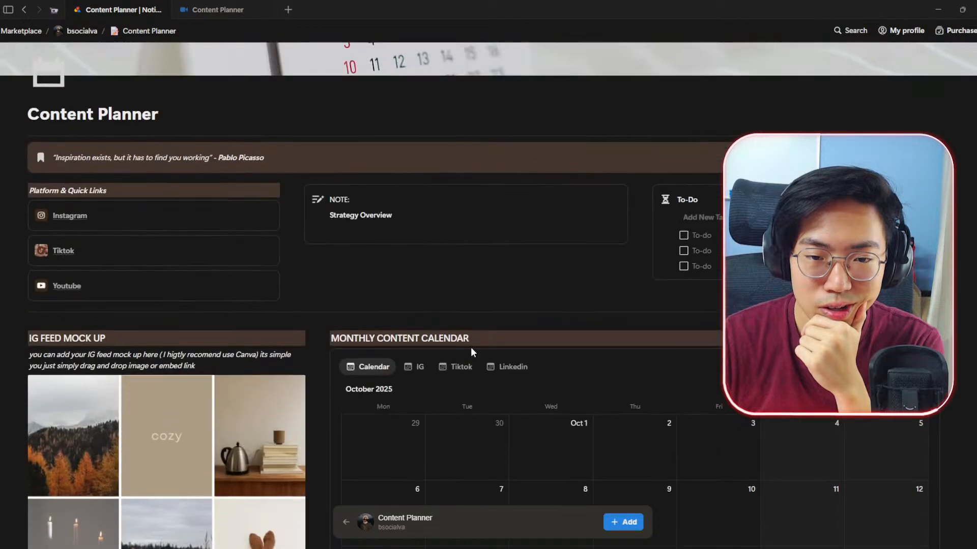
scroll(458, 356, down, 4)
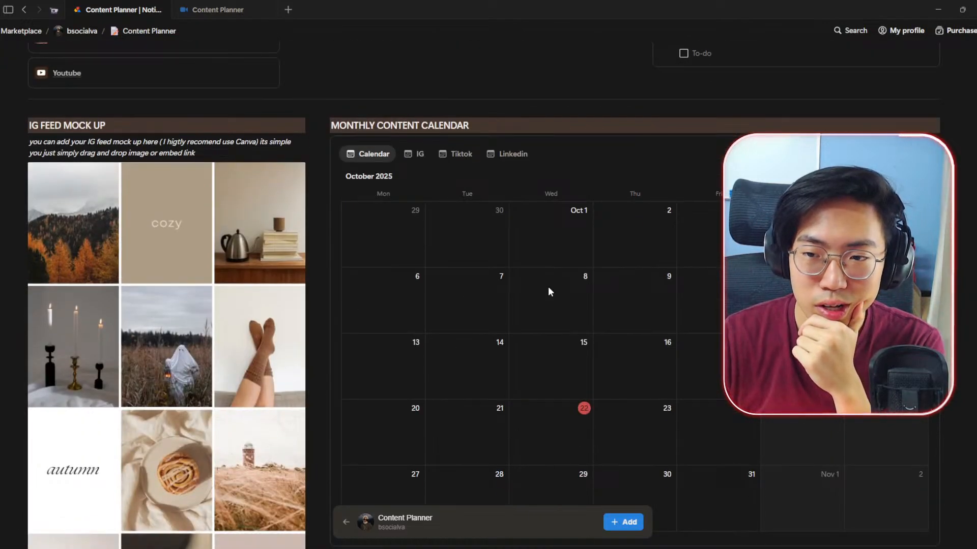
scroll(545, 305, up, 4)
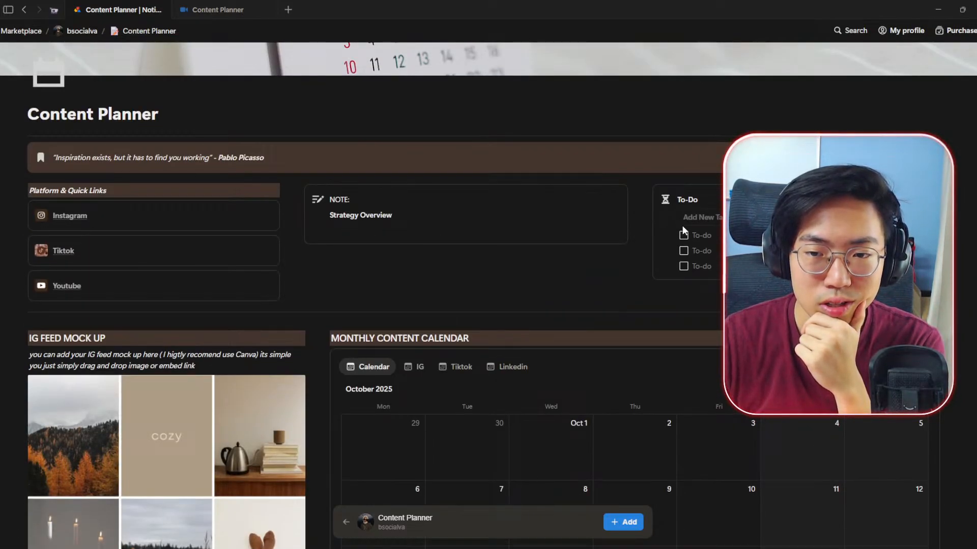
scroll(381, 250, up, 2)
scroll(363, 271, down, 12)
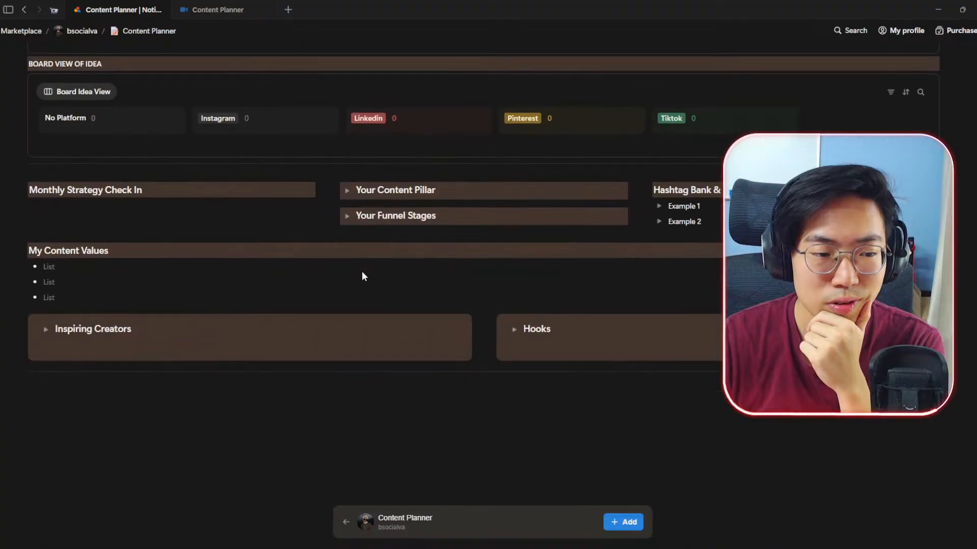
scroll(356, 272, down, 2)
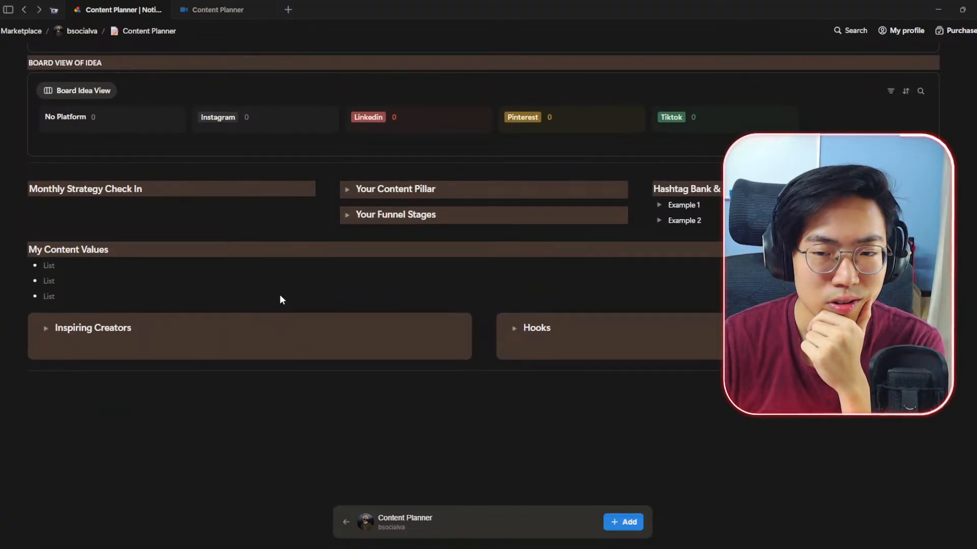
Return to the search results, open the free Instagram Content Planner rated 4.9 and look through its preview images.
key(alt+Left)
key(alt+Left)
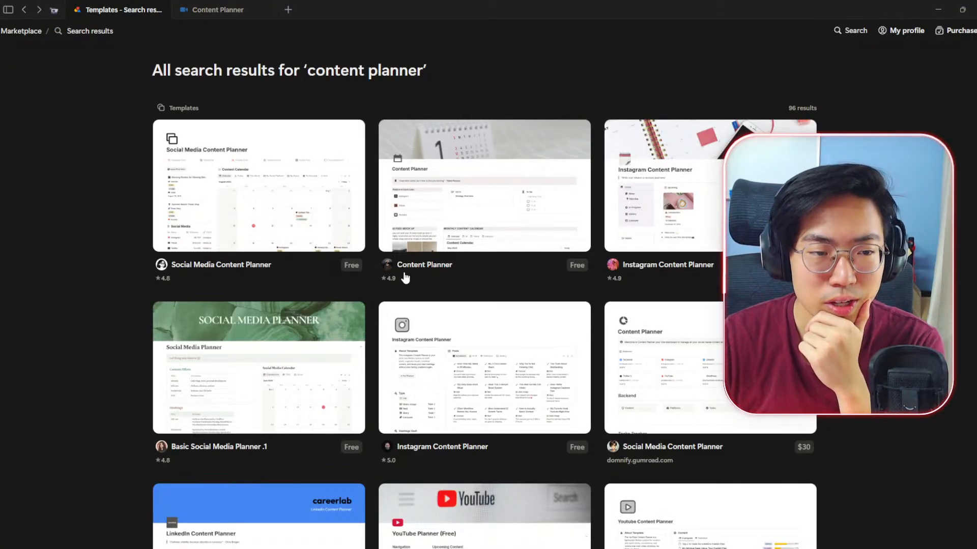
click(661, 275)
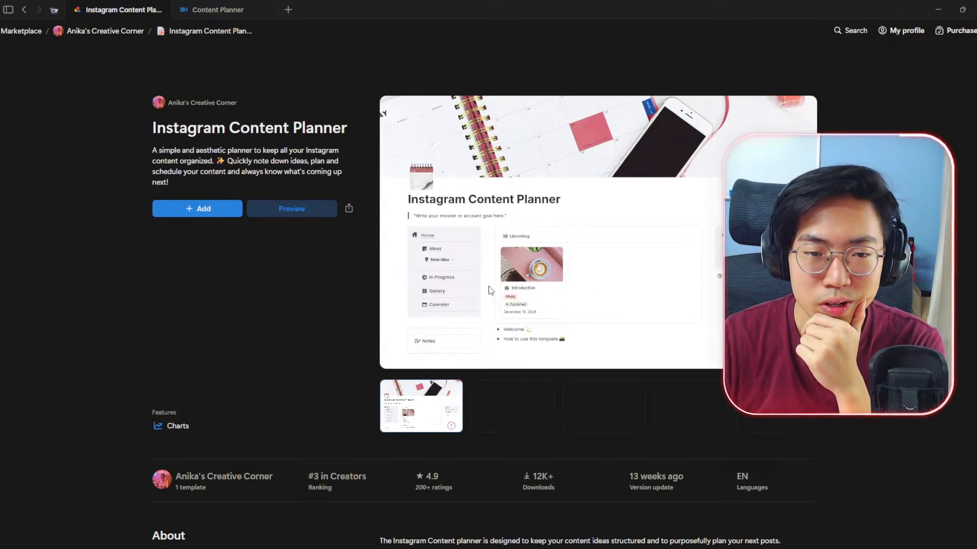
click(525, 407)
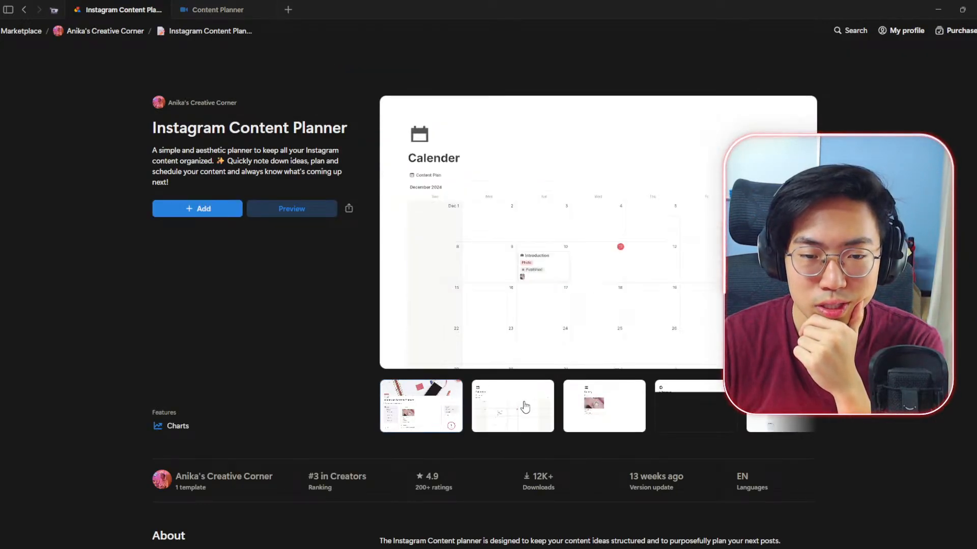
click(623, 417)
click(694, 414)
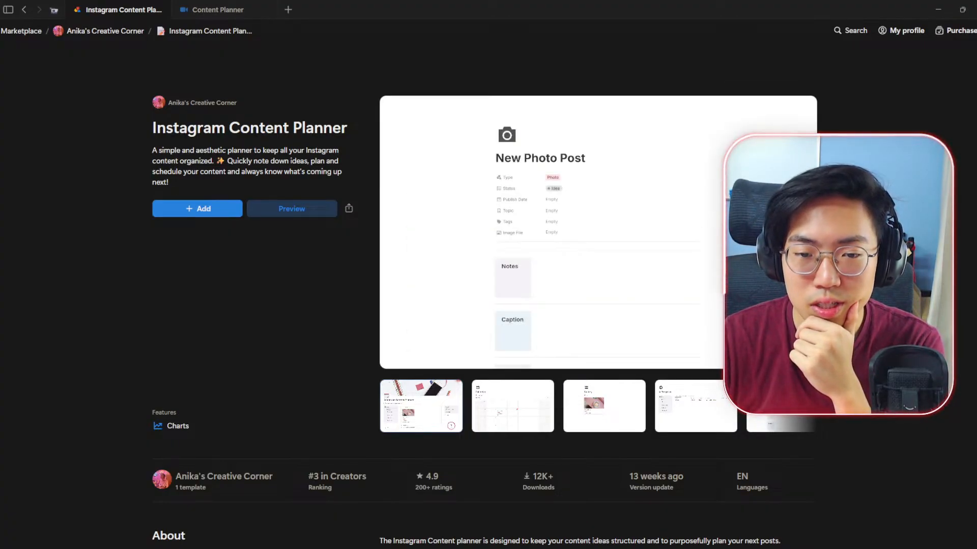
click(815, 408)
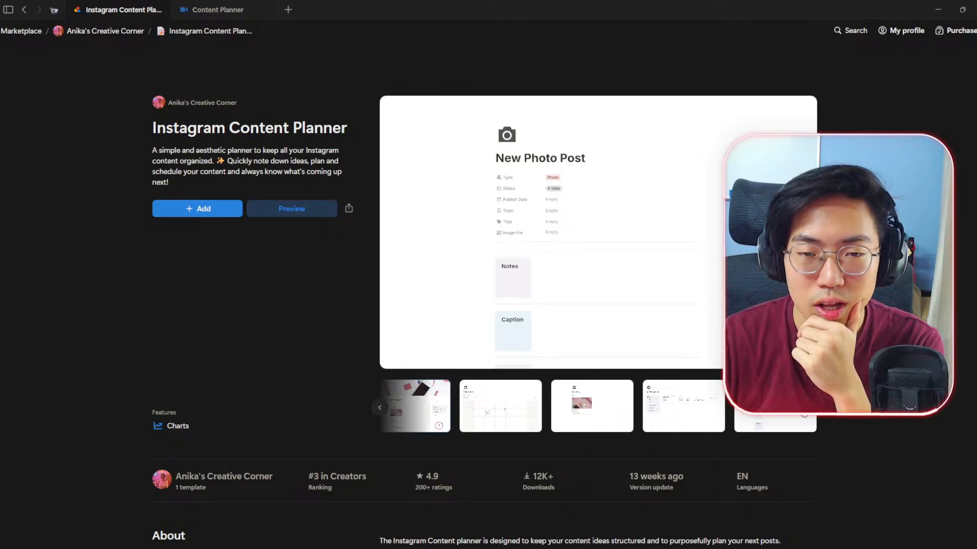
Go back to the search results, open the Instagram Content Planner rated 5.0 and examine its description and reviews.
key(alt+Left)
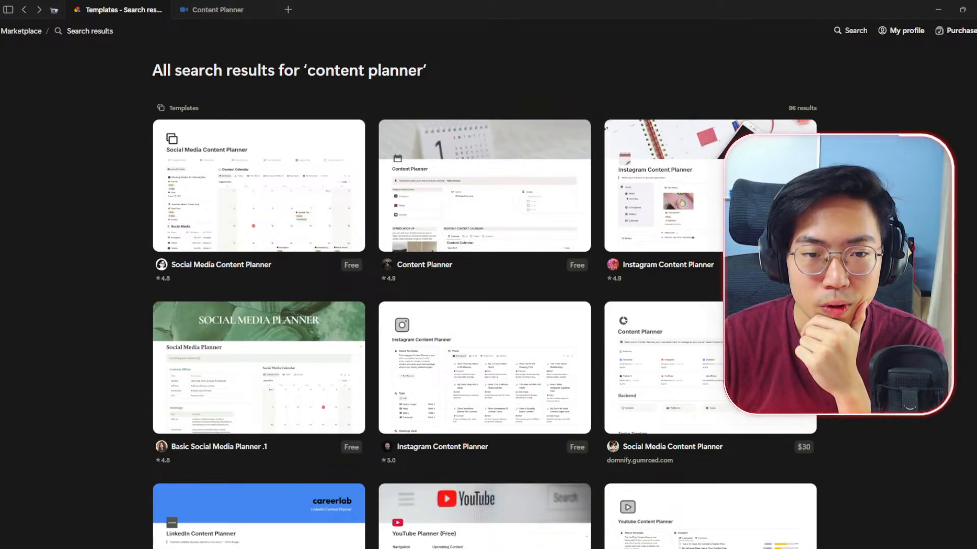
scroll(497, 288, down, 2)
click(497, 288)
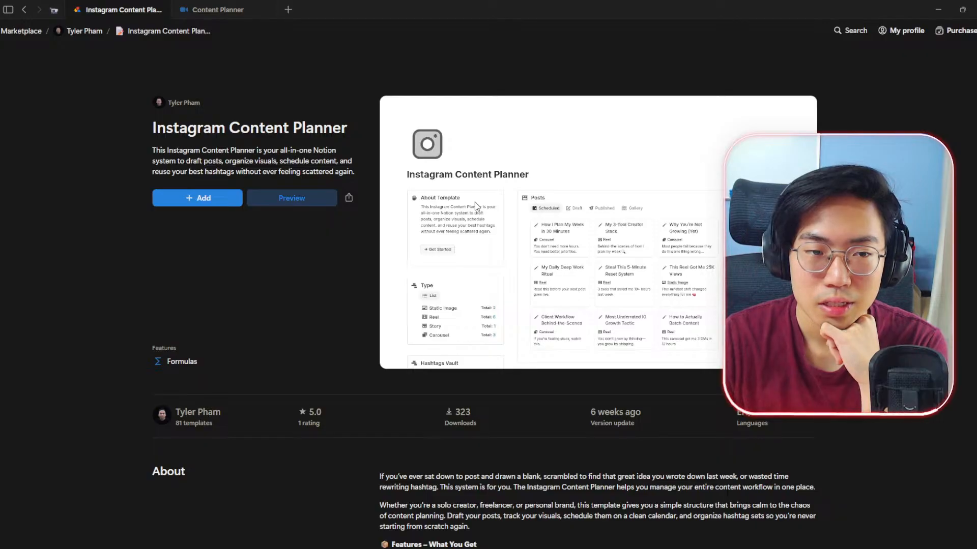
scroll(474, 202, down, 8)
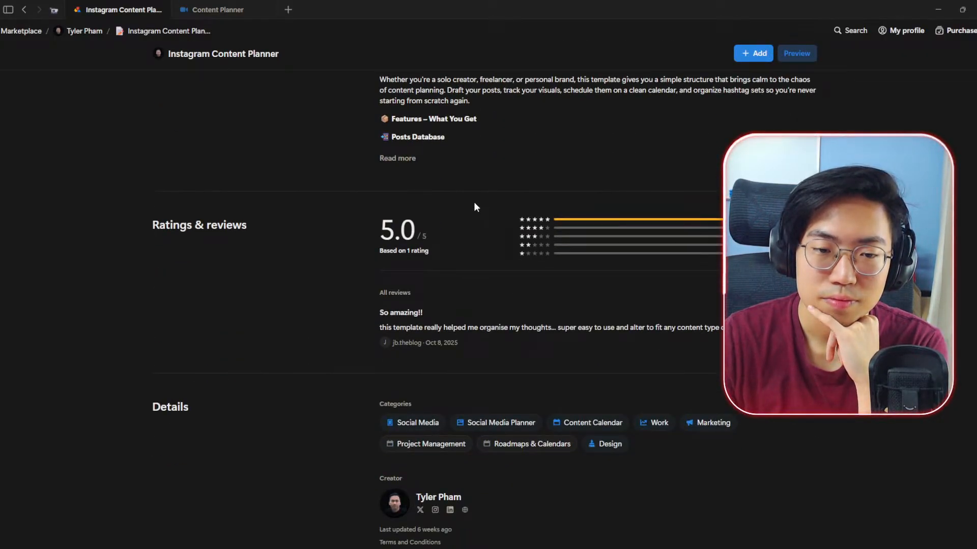
scroll(474, 202, up, 6)
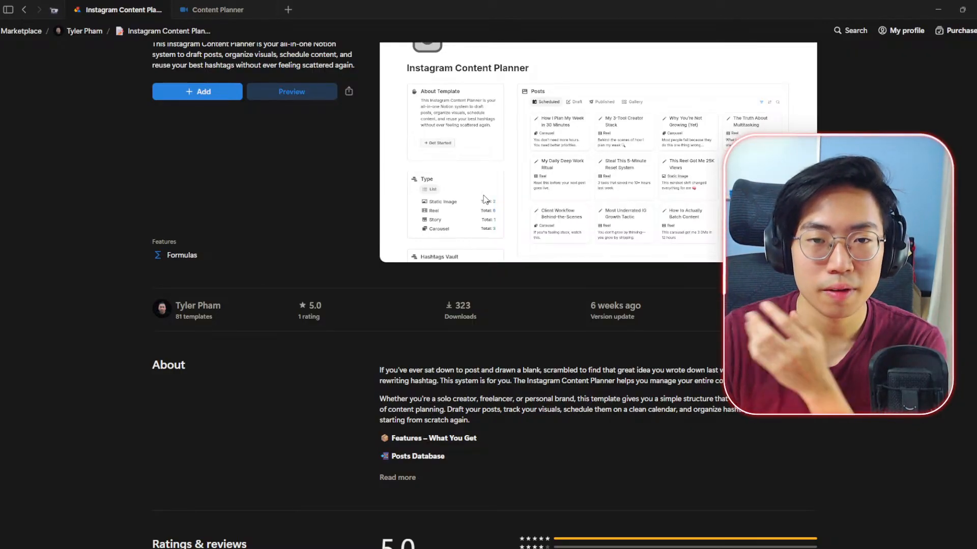
scroll(484, 190, up, 2)
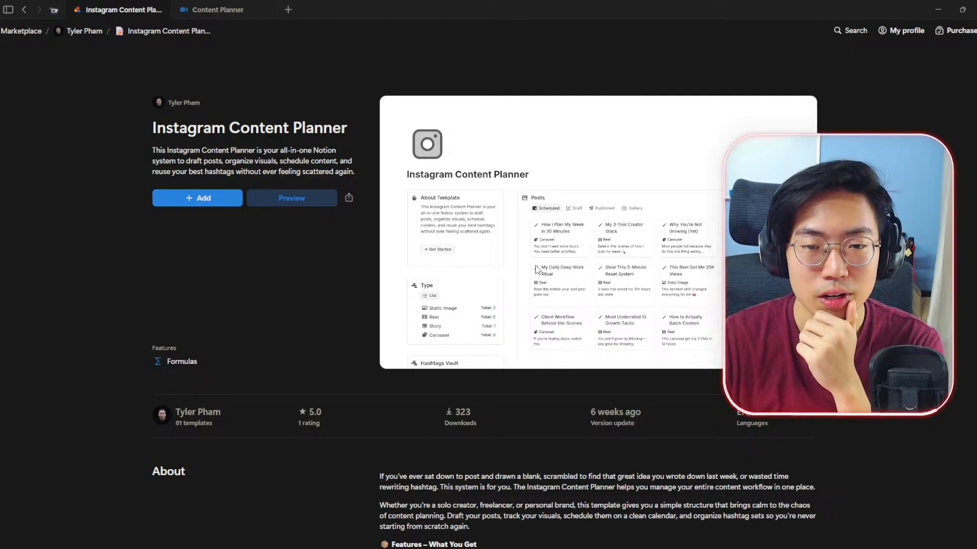
Go back to the search results, open the $30 Social Media Content Planner and look through its platform preview images.
key(alt+Left)
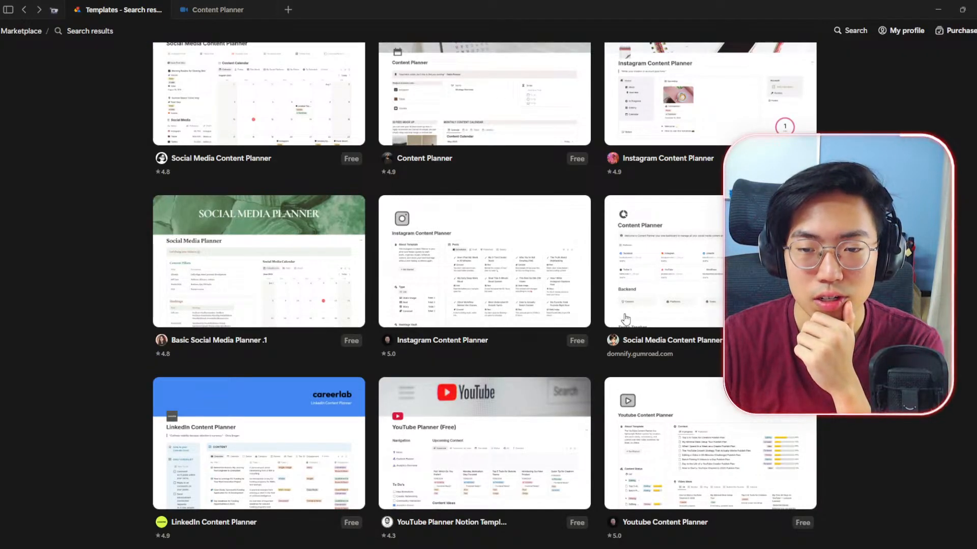
click(711, 299)
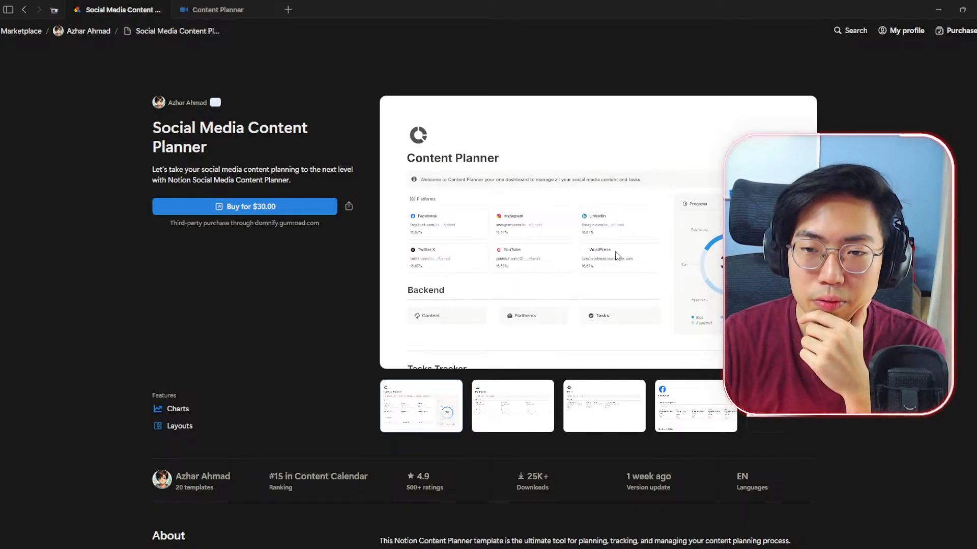
scroll(673, 250, down, 2)
scroll(671, 250, up, 2)
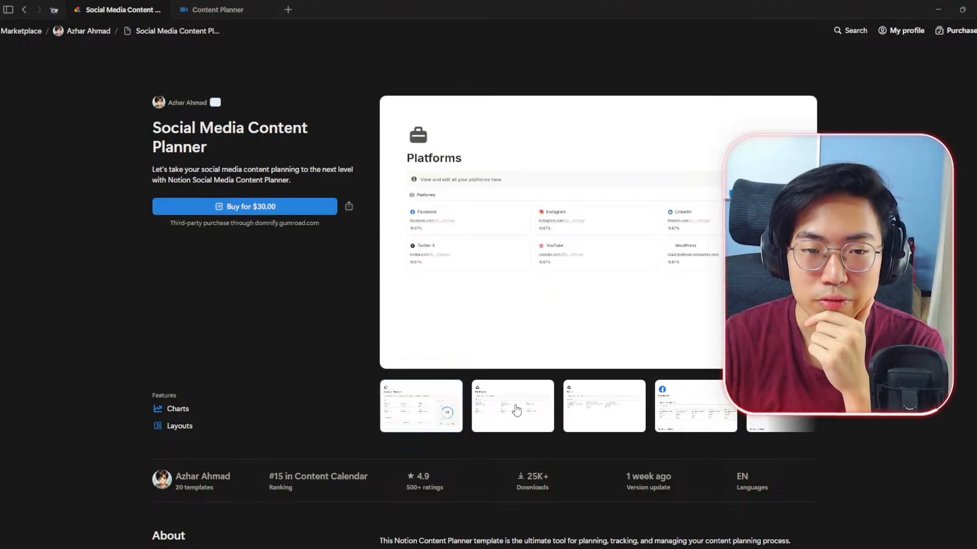
mouse_move(610, 407)
mouse_move(698, 420)
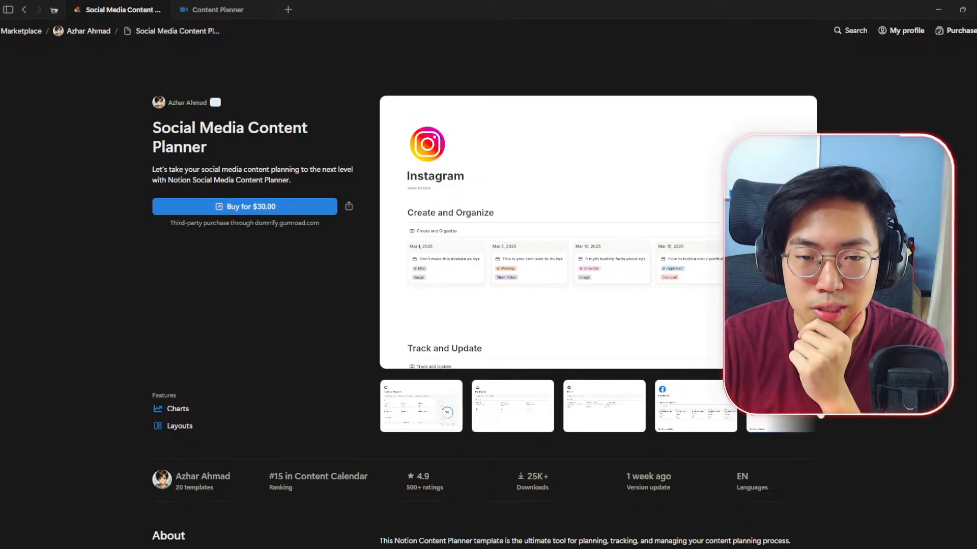
click(709, 409)
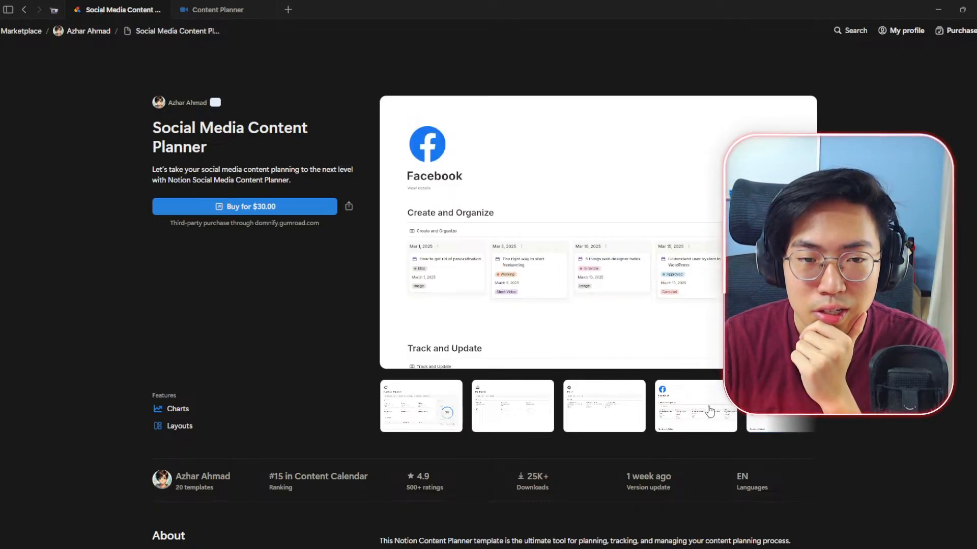
click(778, 409)
click(816, 407)
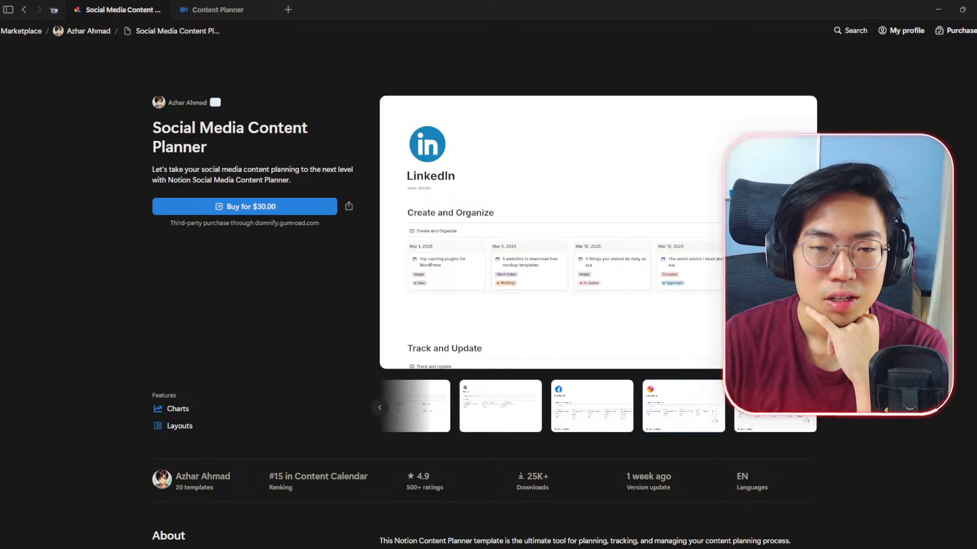
Return to the content planner search results, load more templates and browse the extended list.
key(alt+Left)
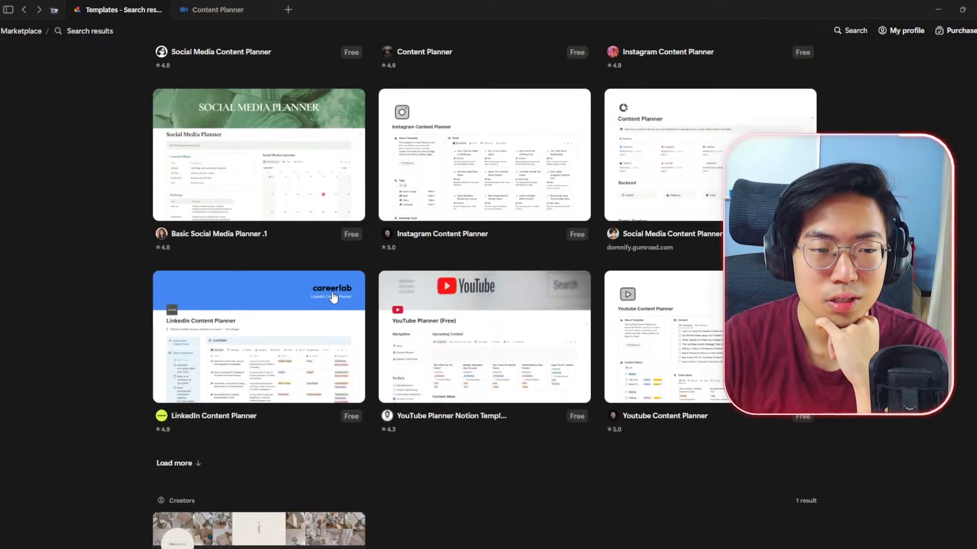
scroll(262, 290, down, 2)
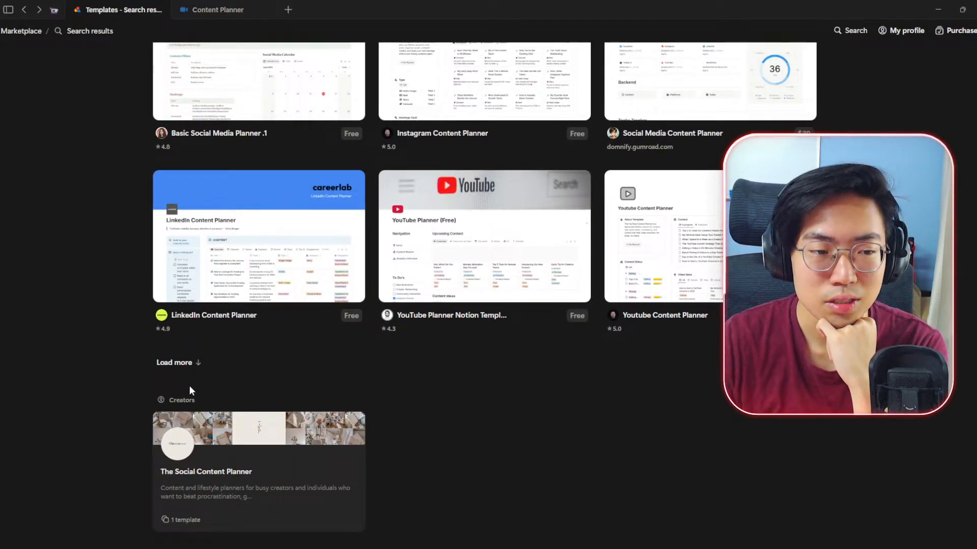
click(178, 363)
scroll(244, 153, down, 5)
scroll(269, 198, up, 4)
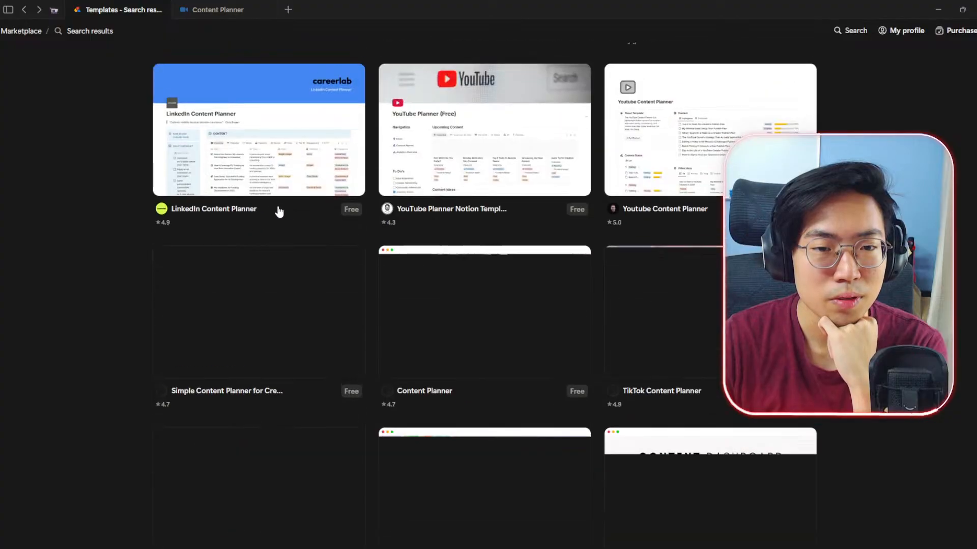
Browse further through the free content planner templates and open the Simple Content Planner for Creators to examine its listing page.
scroll(450, 294, down, 2)
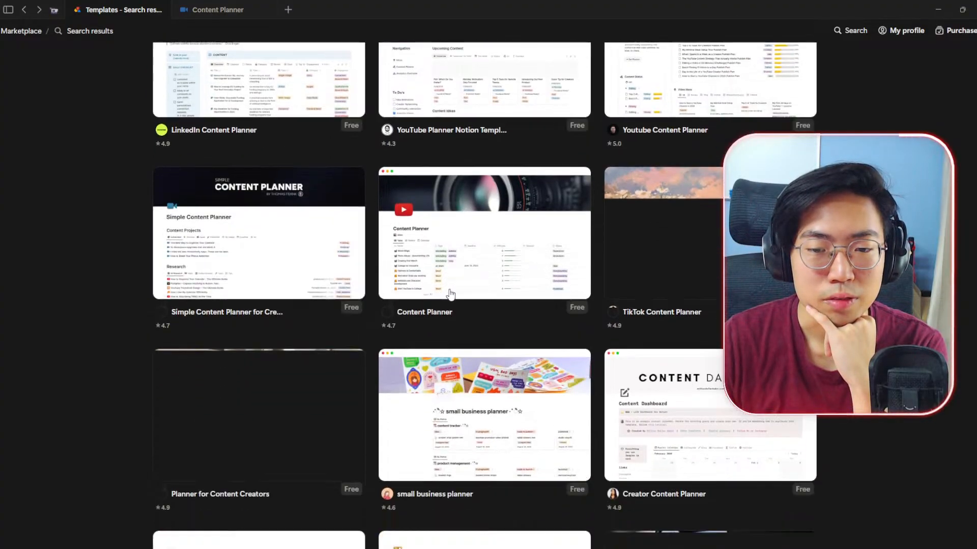
scroll(450, 294, down, 1)
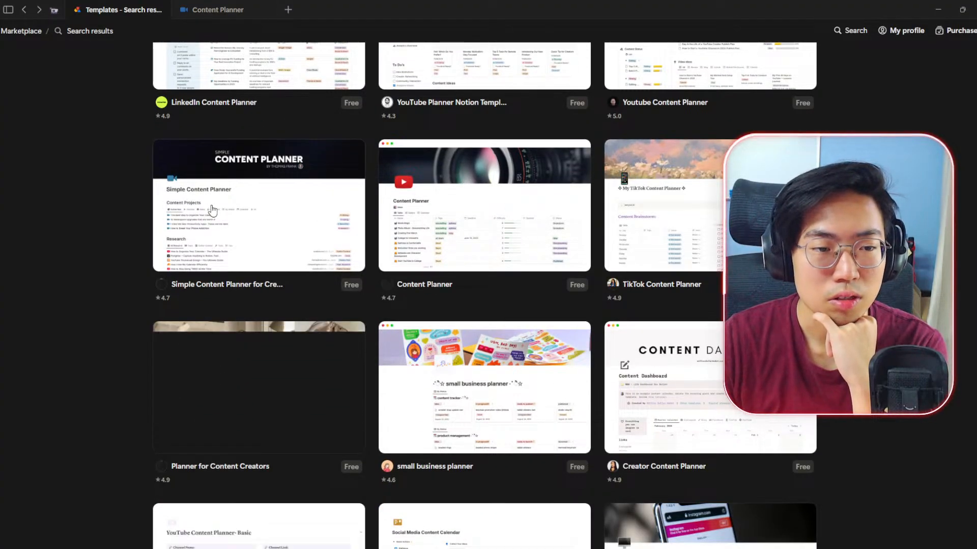
click(231, 206)
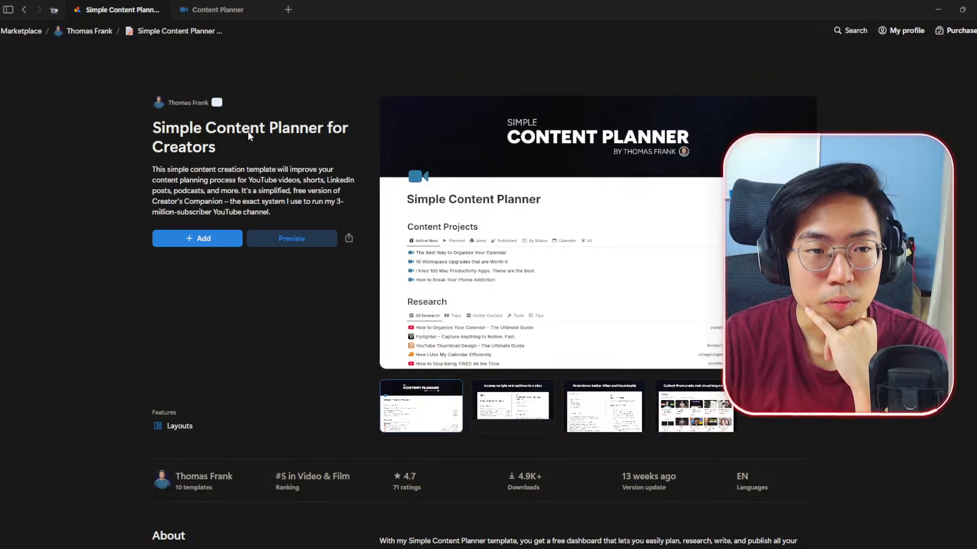
click(506, 423)
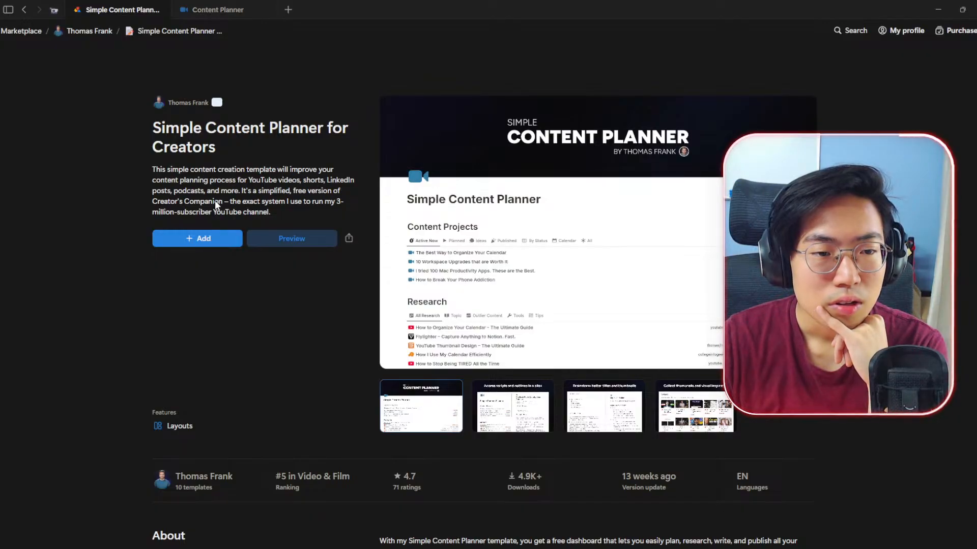
Preview the Simple Content Planner template, examine its Content Projects, Research and Swipes sections, and return to its listing.
click(283, 239)
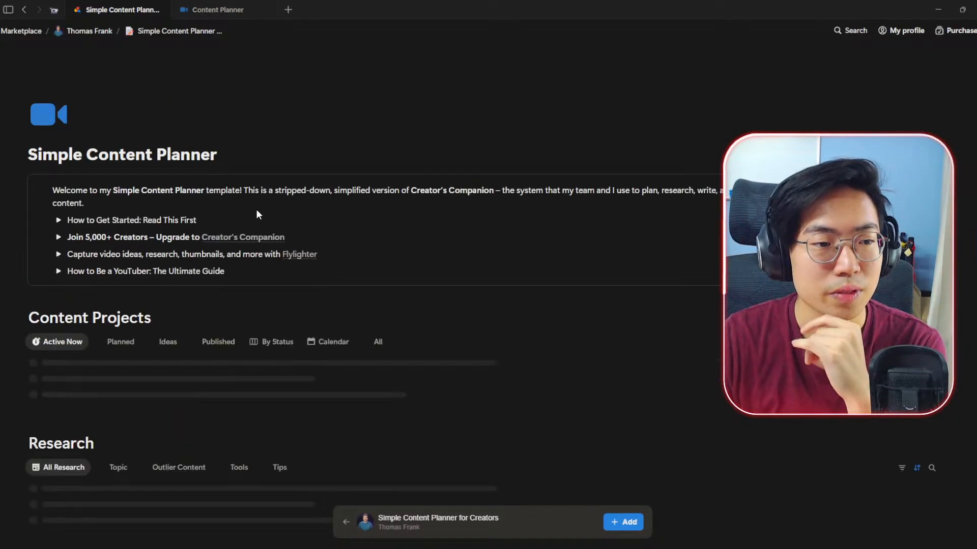
scroll(200, 245, down, 4)
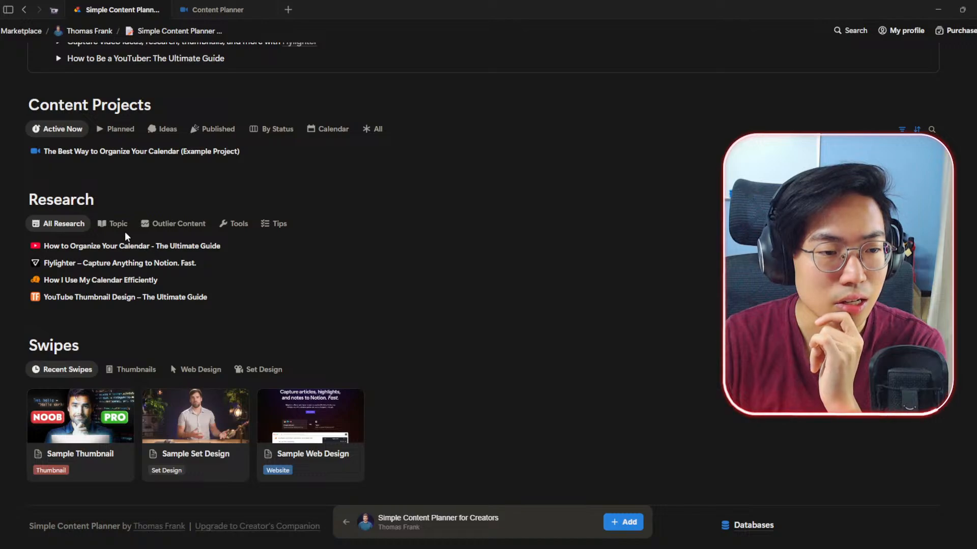
scroll(117, 228, down, 2)
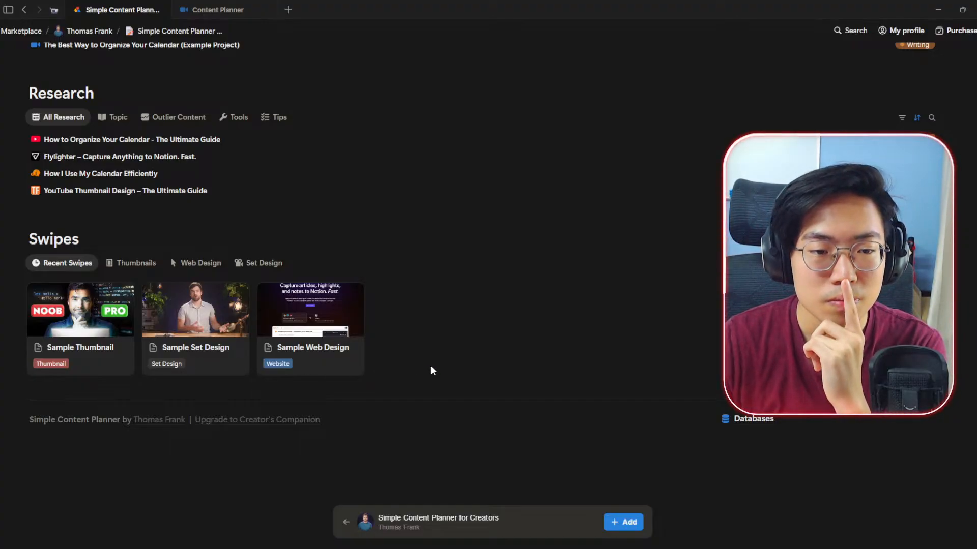
scroll(431, 370, up, 5)
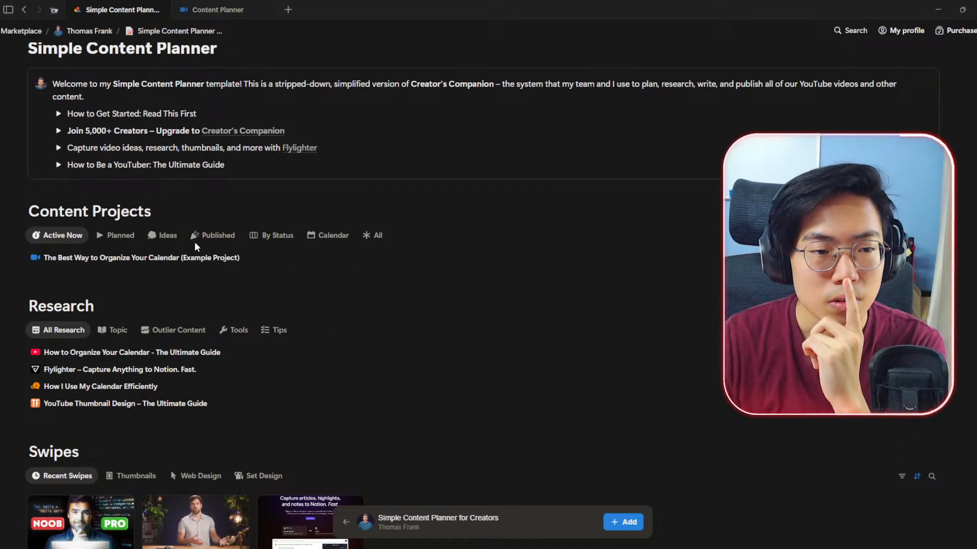
scroll(132, 239, up, 2)
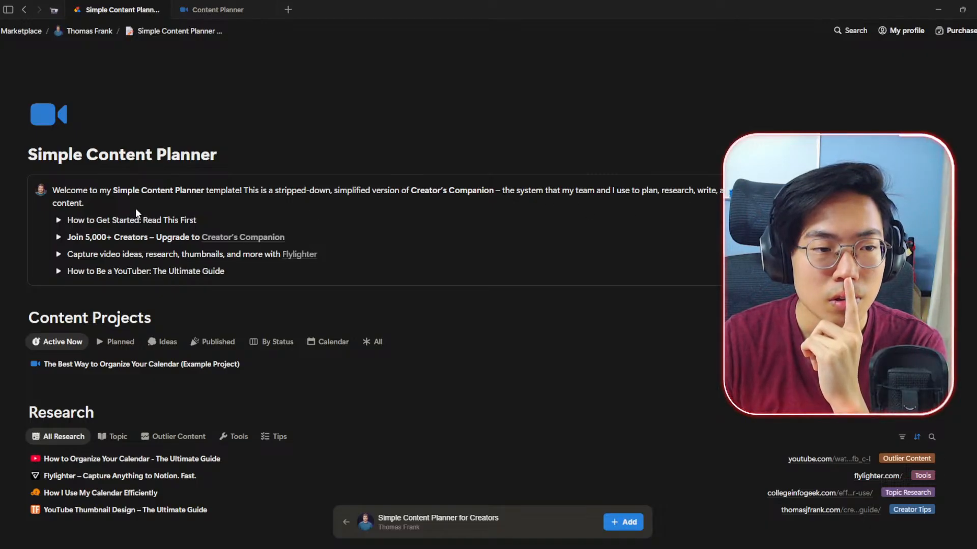
key(alt+Left)
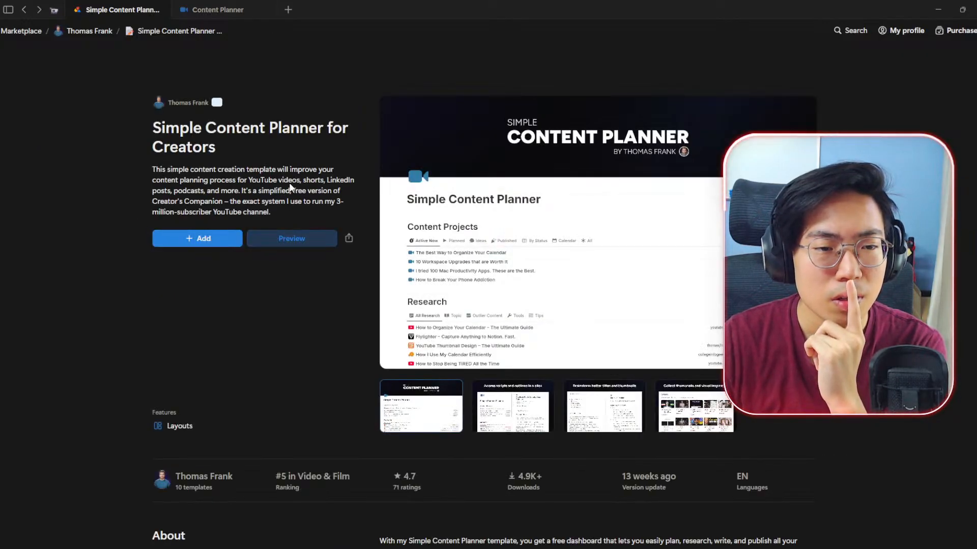
Add the Simple Content Planner for Creators template to the workspace's Private section without sharing an email address with the creator.
mouse_move(229, 183)
mouse_down()
mouse_move(317, 186)
mouse_move(166, 194)
mouse_move(225, 190)
mouse_up()
click(224, 190)
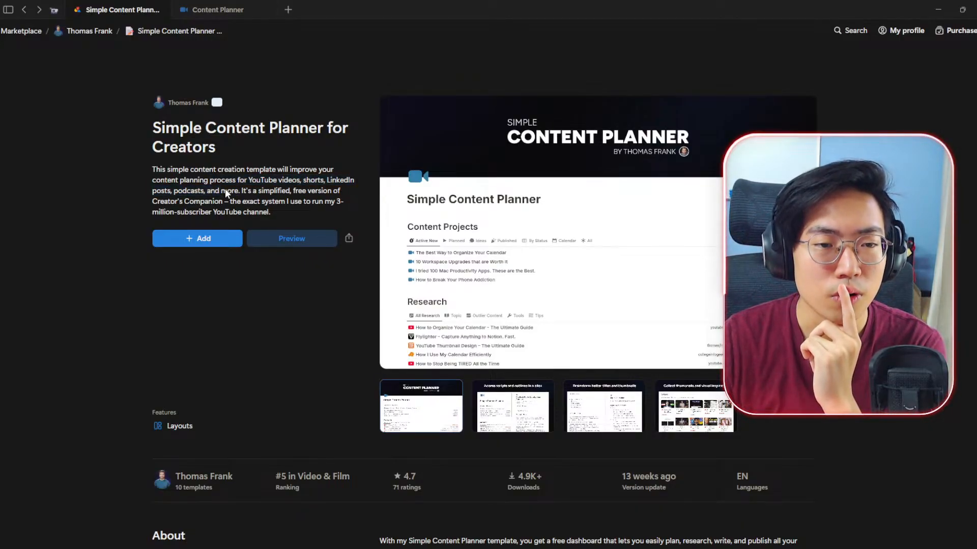
click(228, 238)
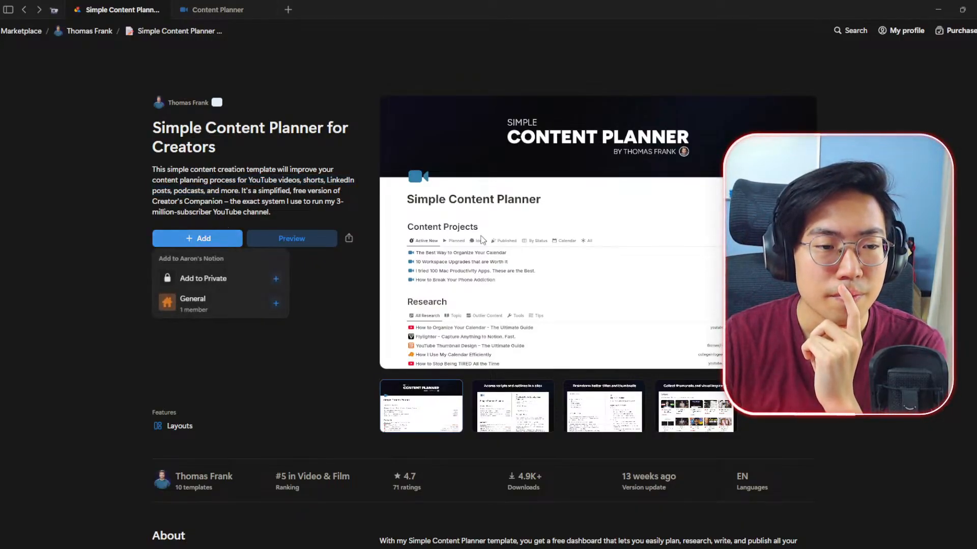
click(233, 284)
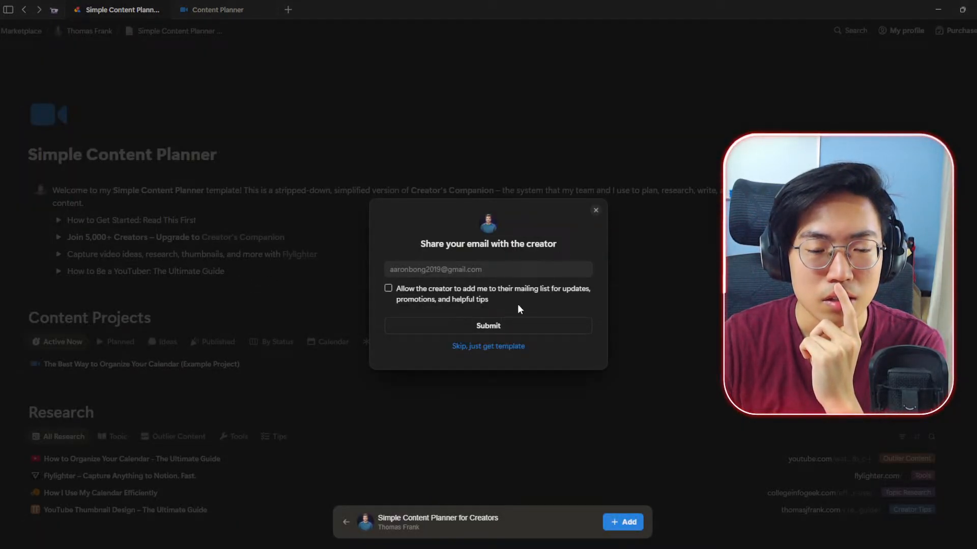
click(500, 351)
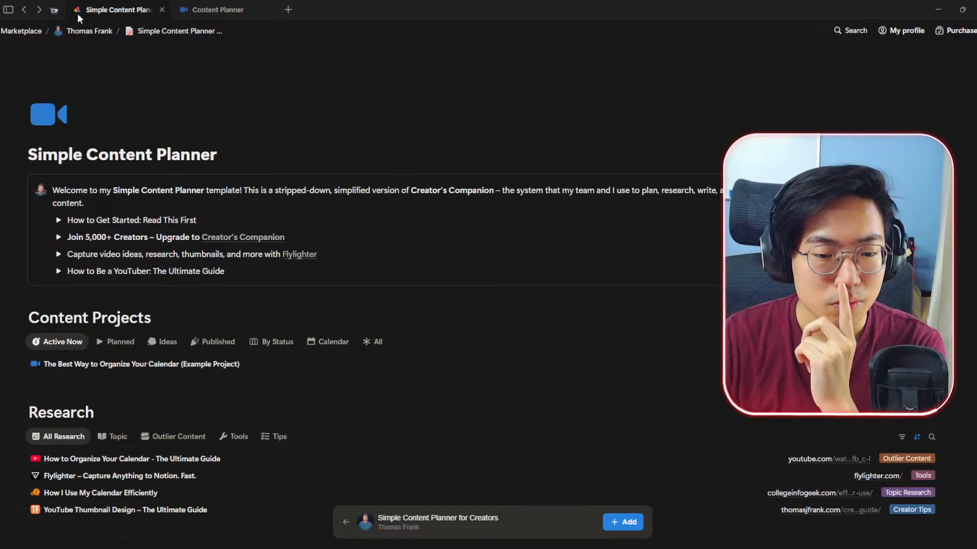
Look through the Content Planner's Videos, Email, Carousel/Post, Content Calendar and Repurpose views.
mouse_move(9, 10)
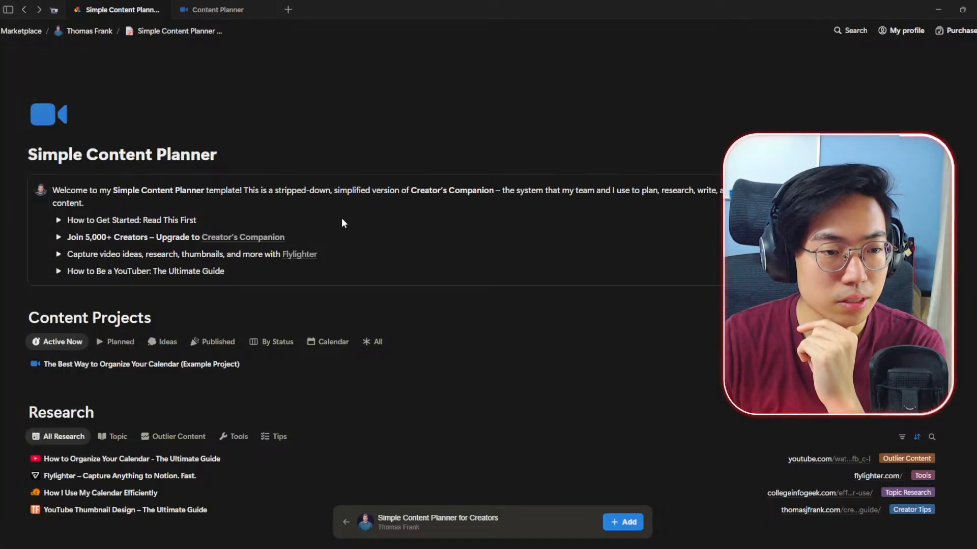
click(204, 10)
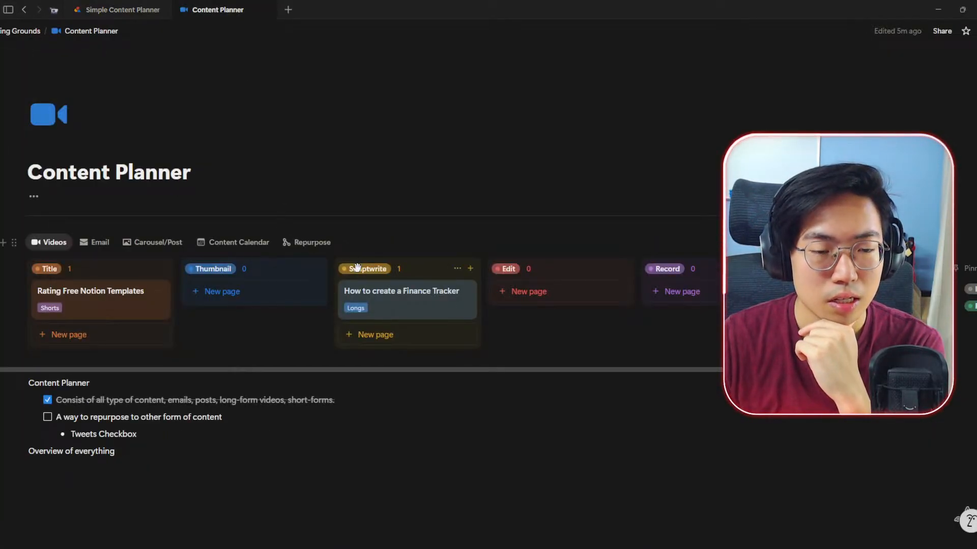
click(107, 249)
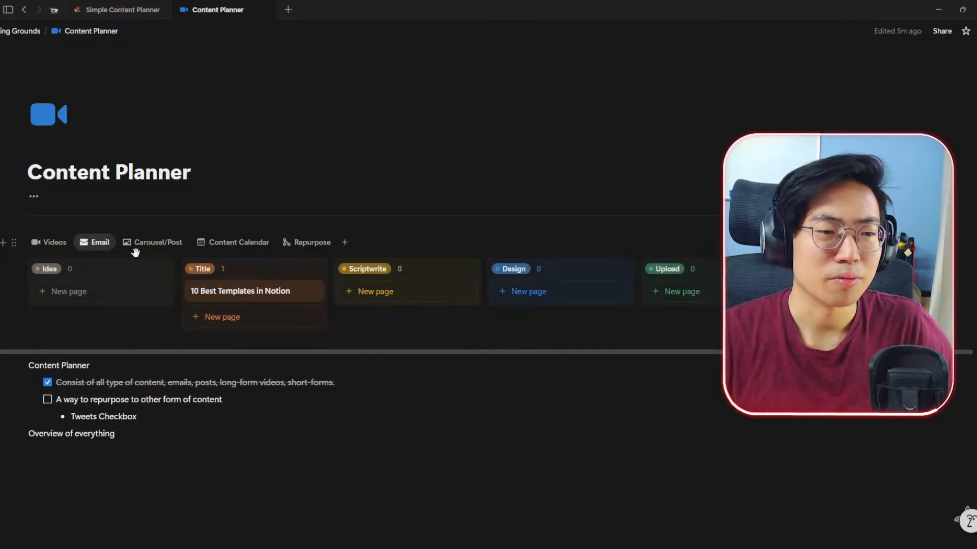
click(177, 247)
click(225, 249)
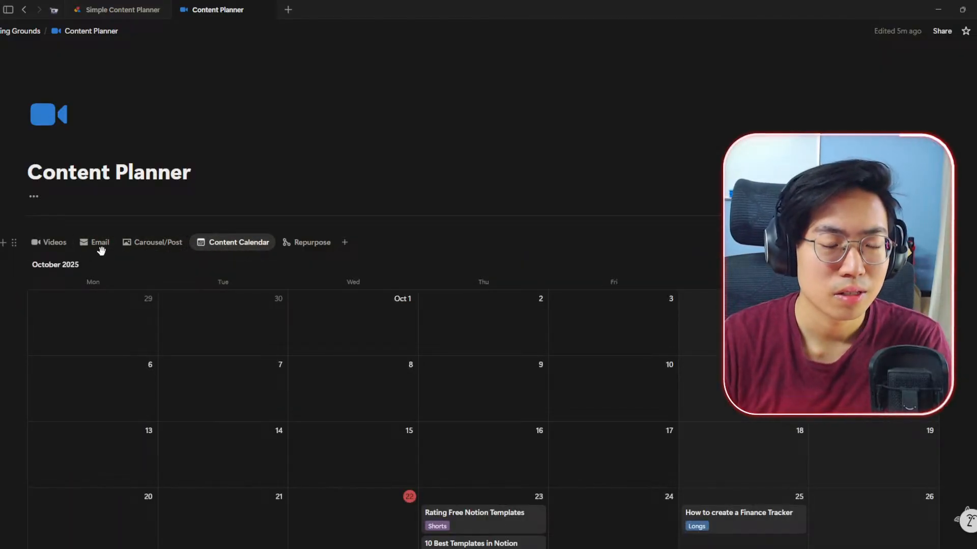
click(50, 244)
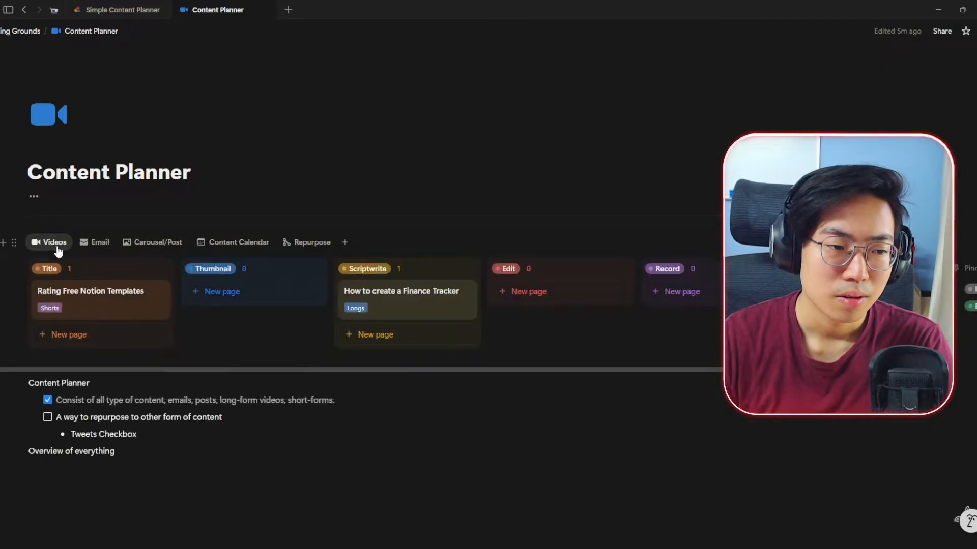
click(307, 243)
click(170, 171)
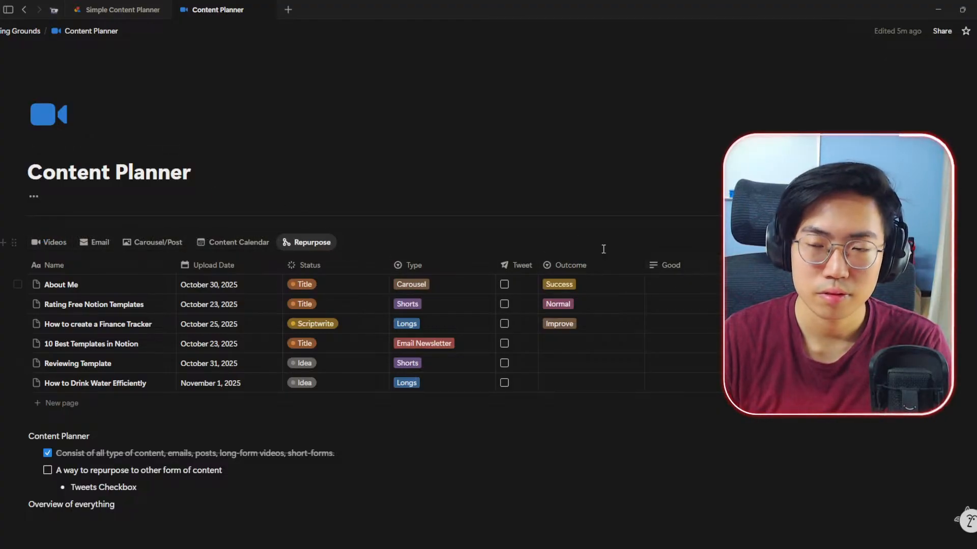
Compare the Videos and Email boards, and open the "How to create a Finance Tracker" page from the Videos board.
click(49, 242)
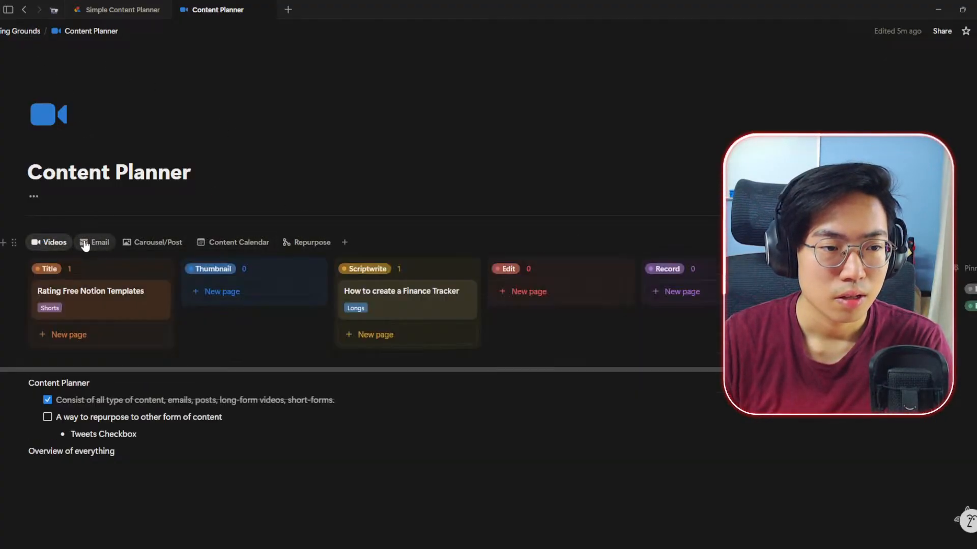
click(95, 242)
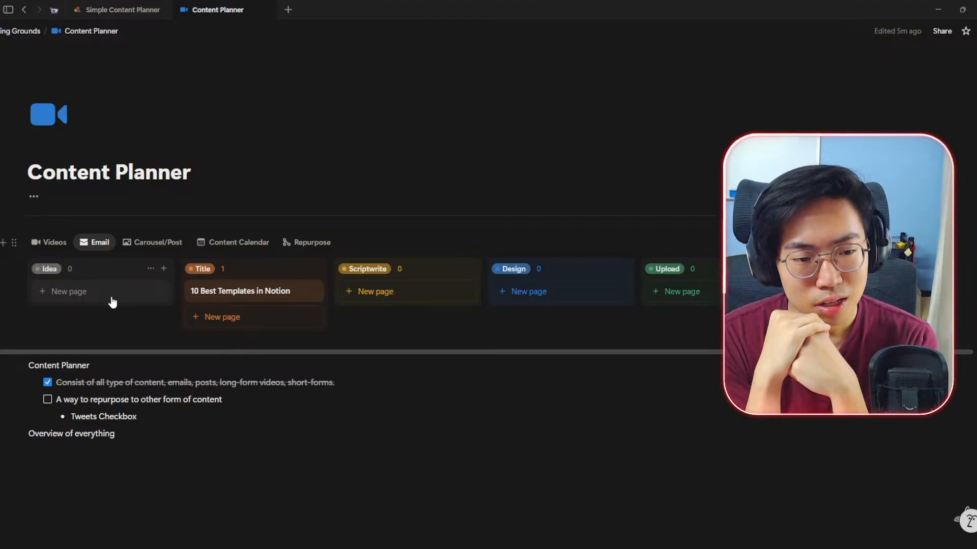
click(56, 243)
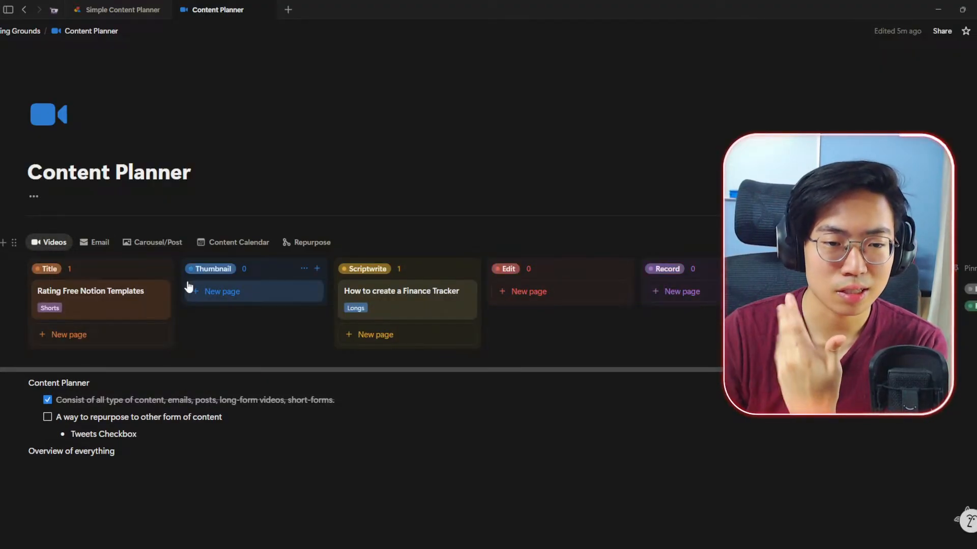
click(447, 291)
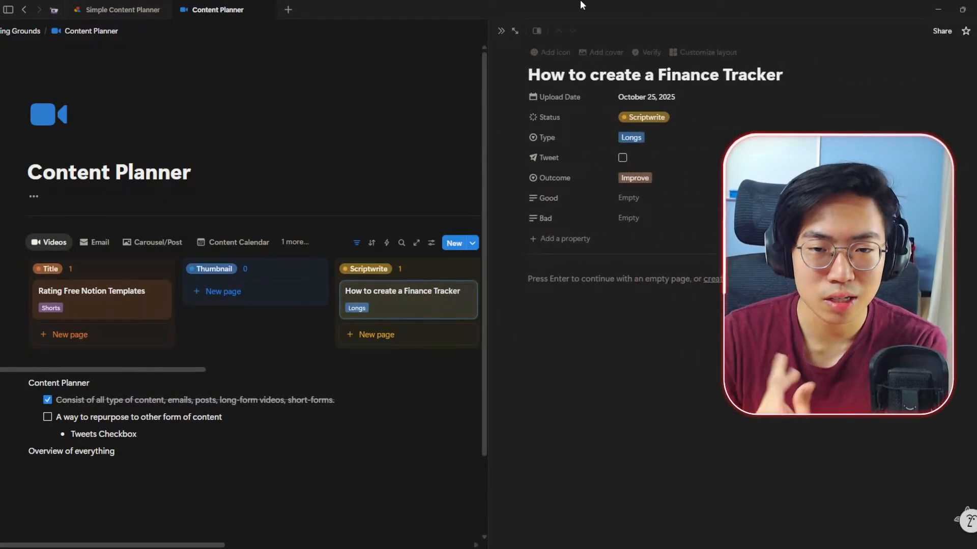
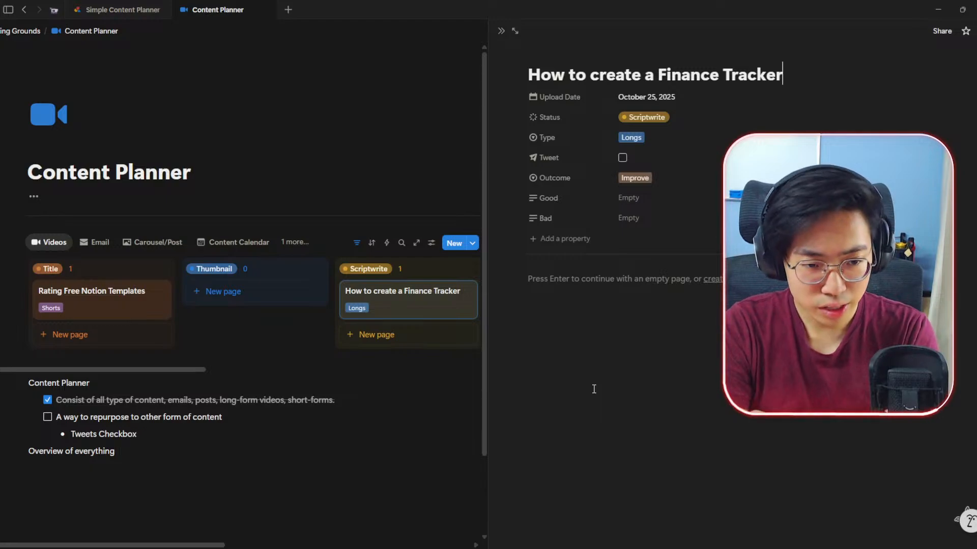
Open the added copy of the Simple Content Planner template and examine the status options of a Blog Post project.
click(133, 10)
scroll(283, 303, down, 4)
scroll(283, 304, up, 5)
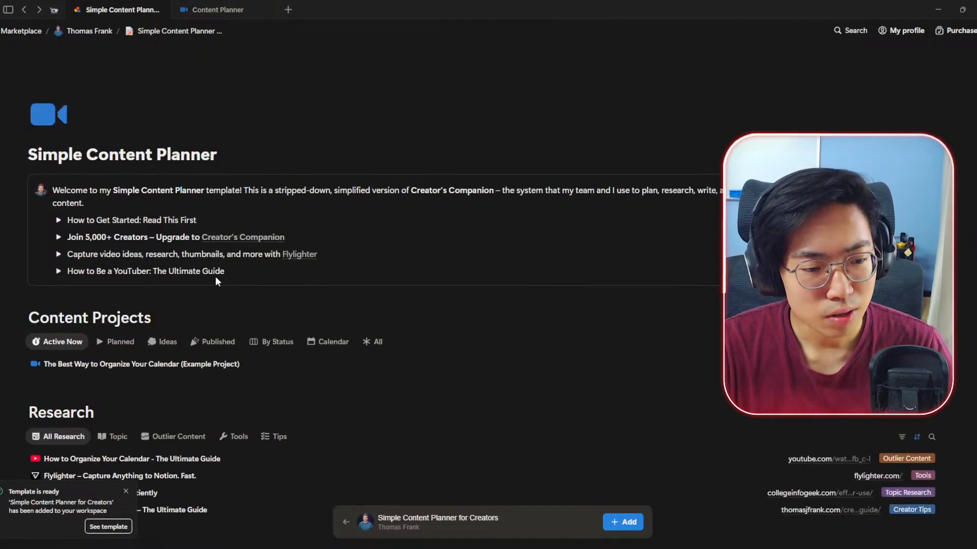
click(108, 526)
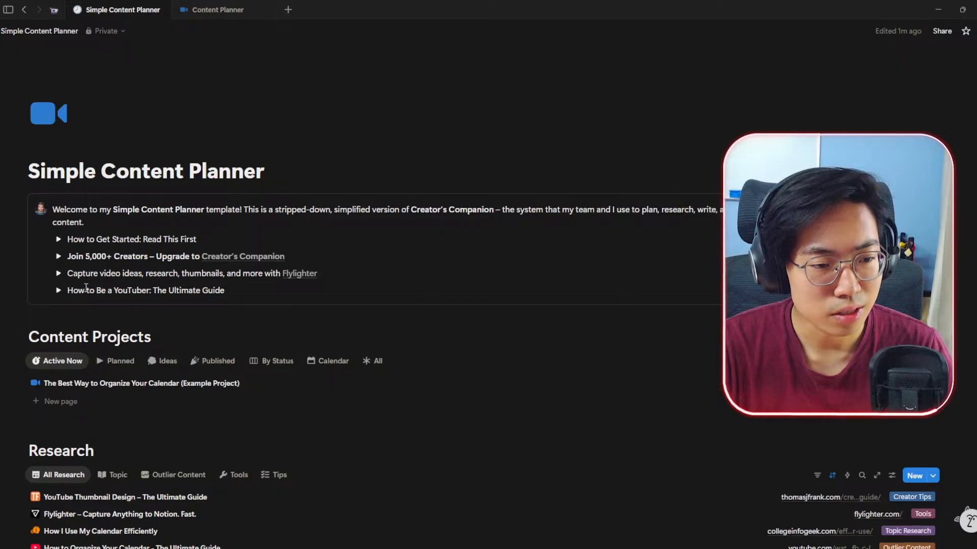
scroll(225, 399, down, 2)
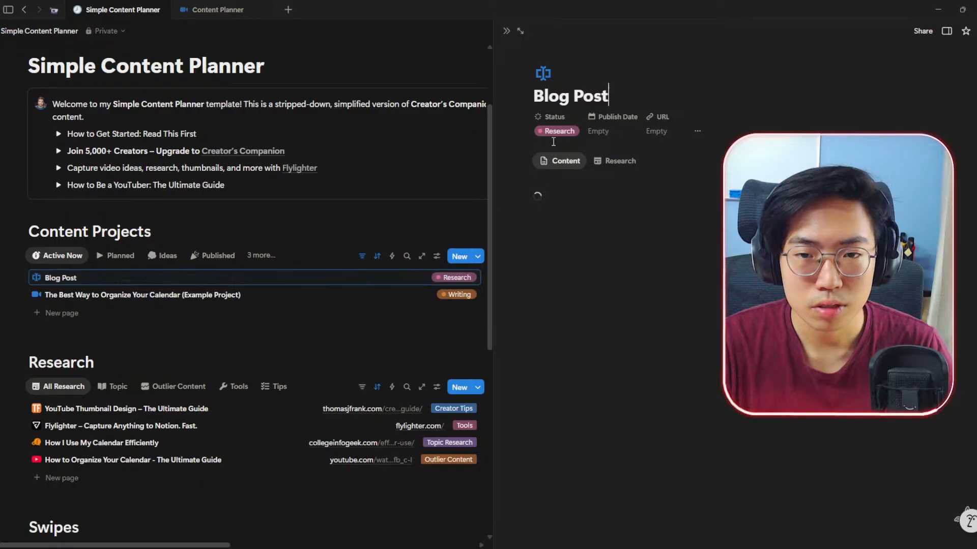
click(562, 132)
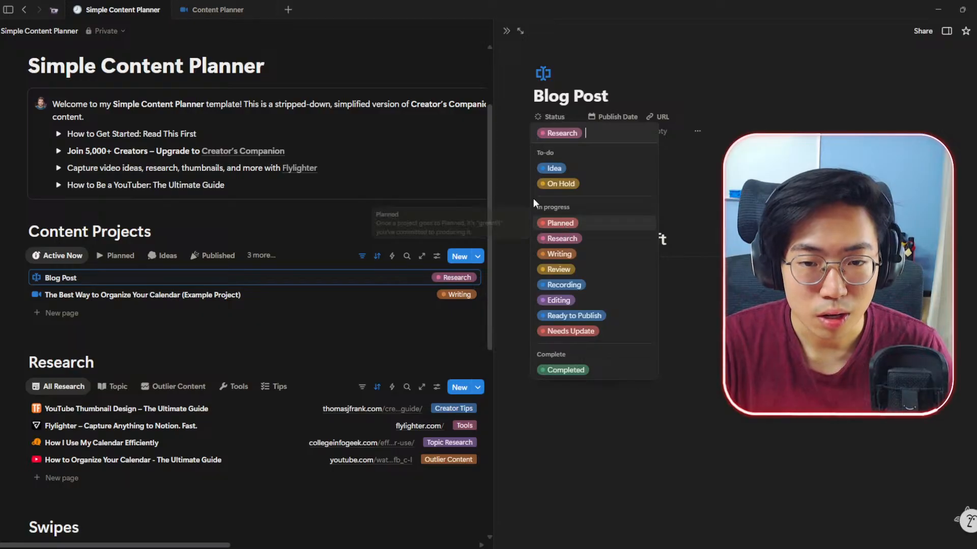
Return to the Content Planner and examine the Status property's options, including the settings of the Title option.
click(211, 10)
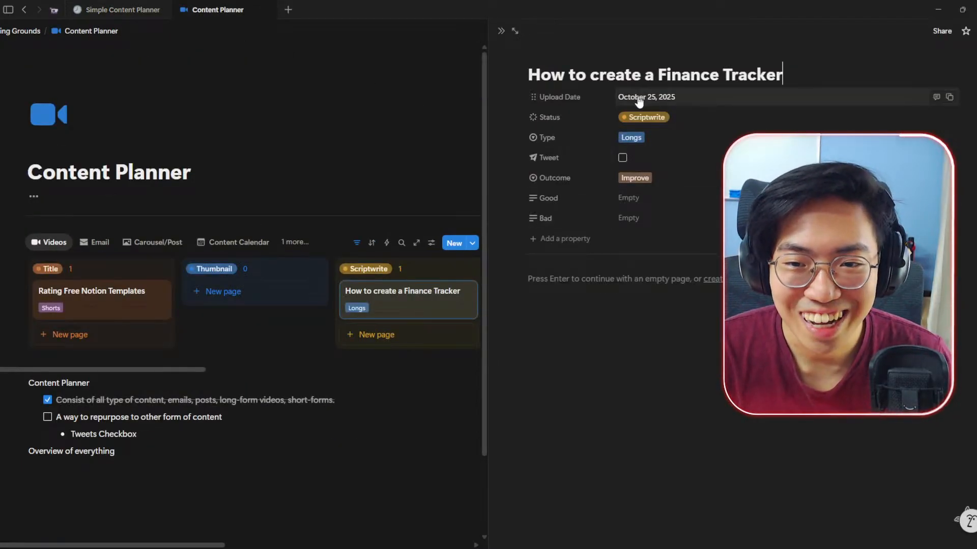
click(643, 118)
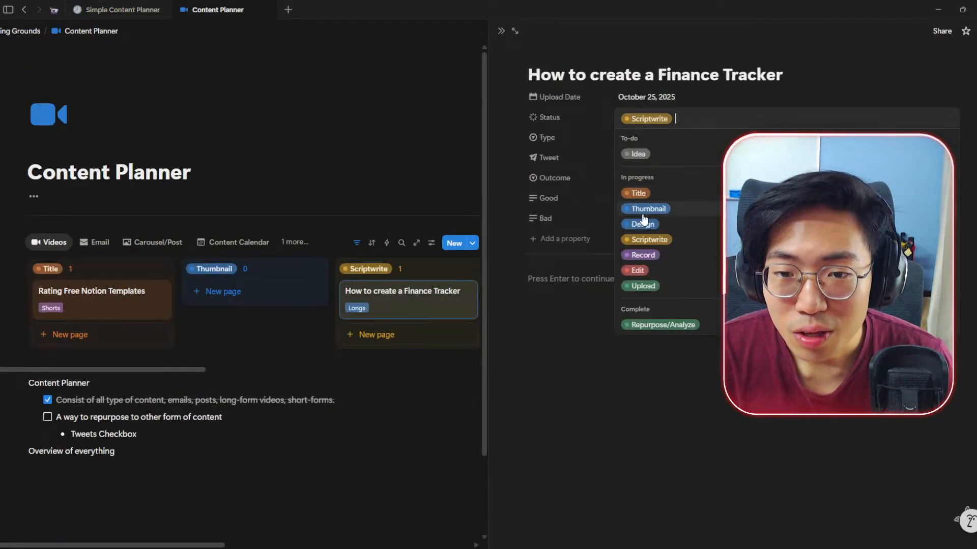
click(543, 117)
click(568, 152)
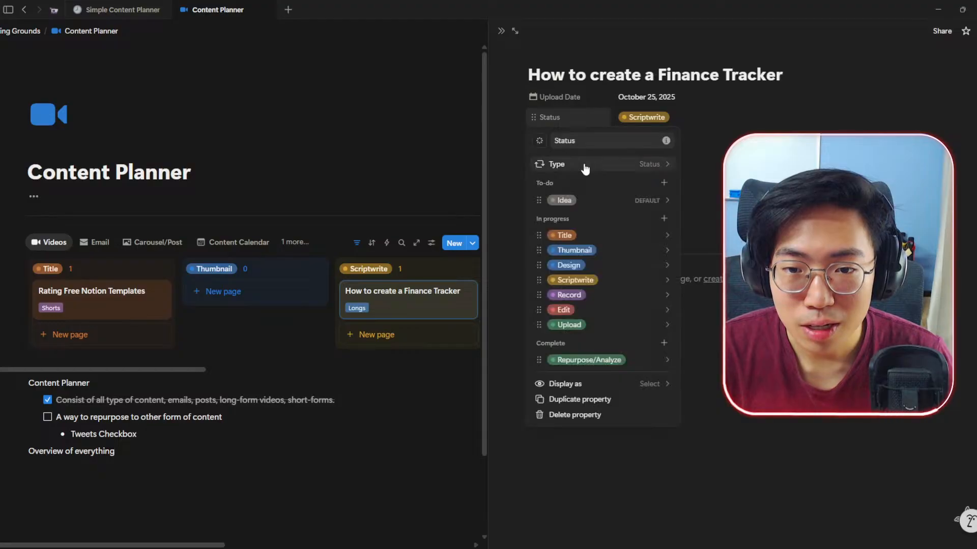
click(606, 235)
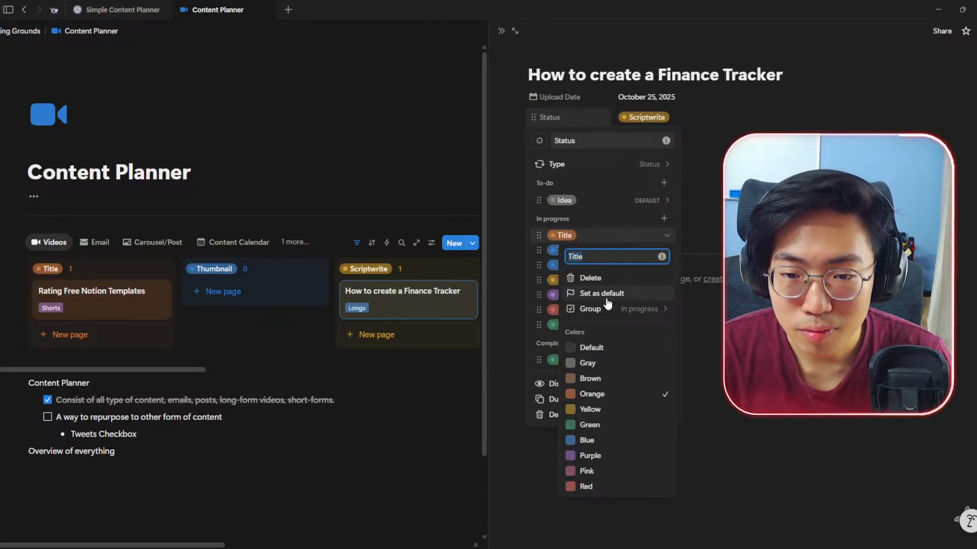
click(602, 218)
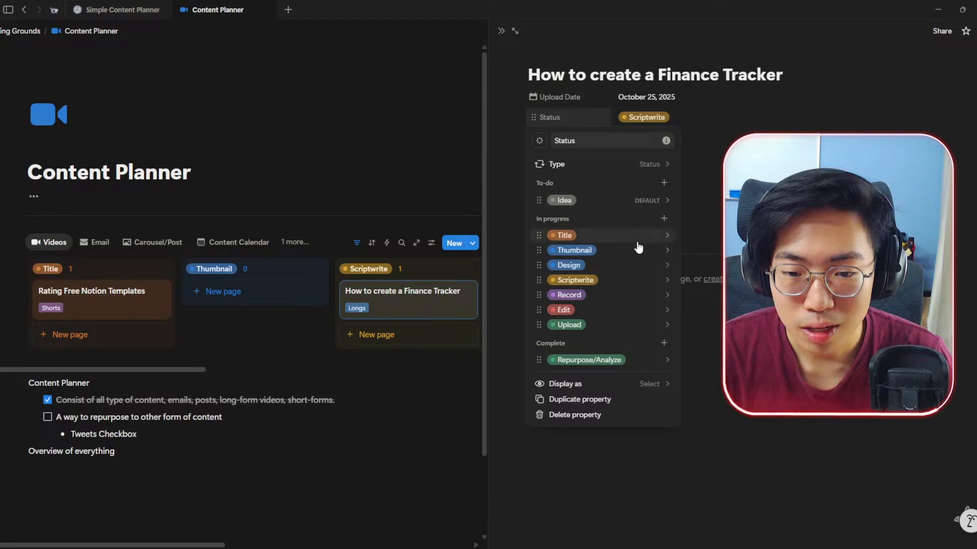
Examine the description fields of the Repurpose/Analyze and Title status options.
click(668, 360)
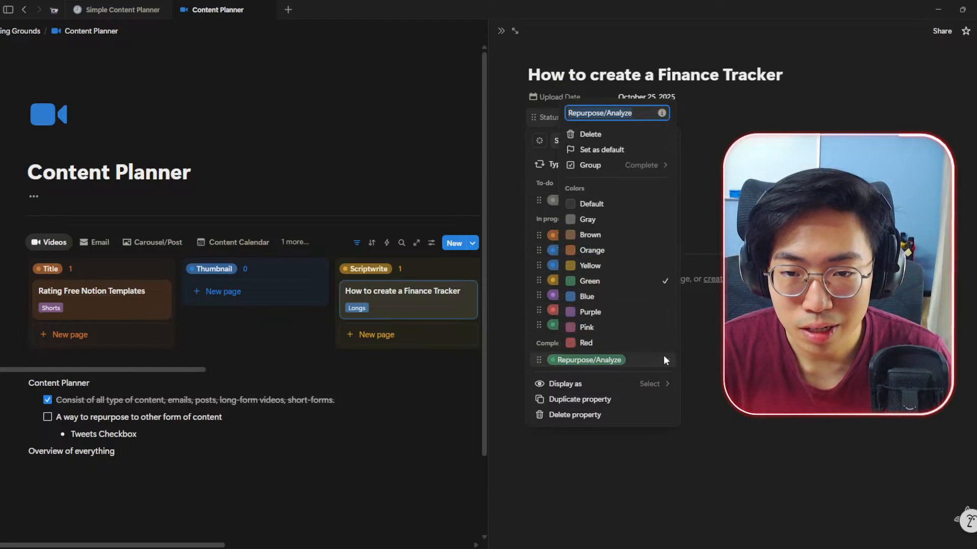
click(662, 114)
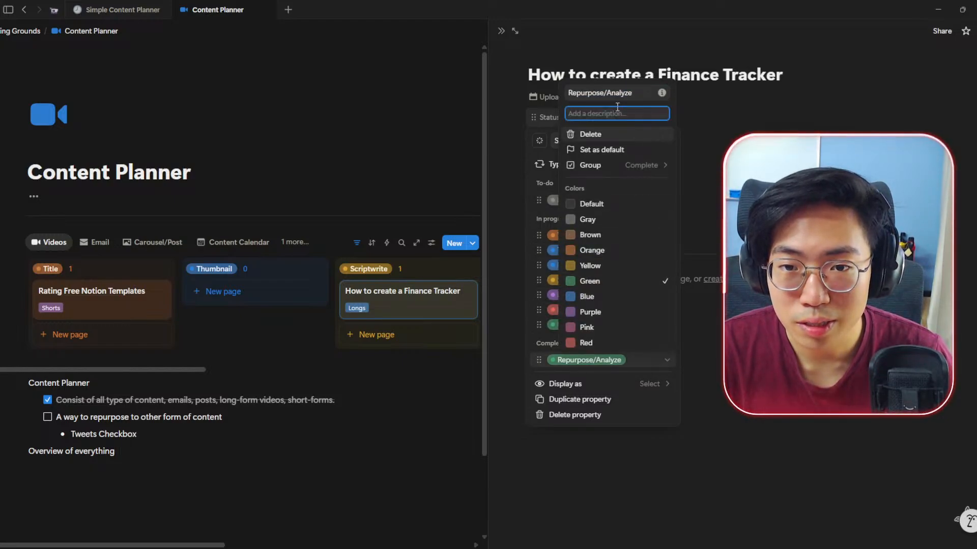
key(Escape)
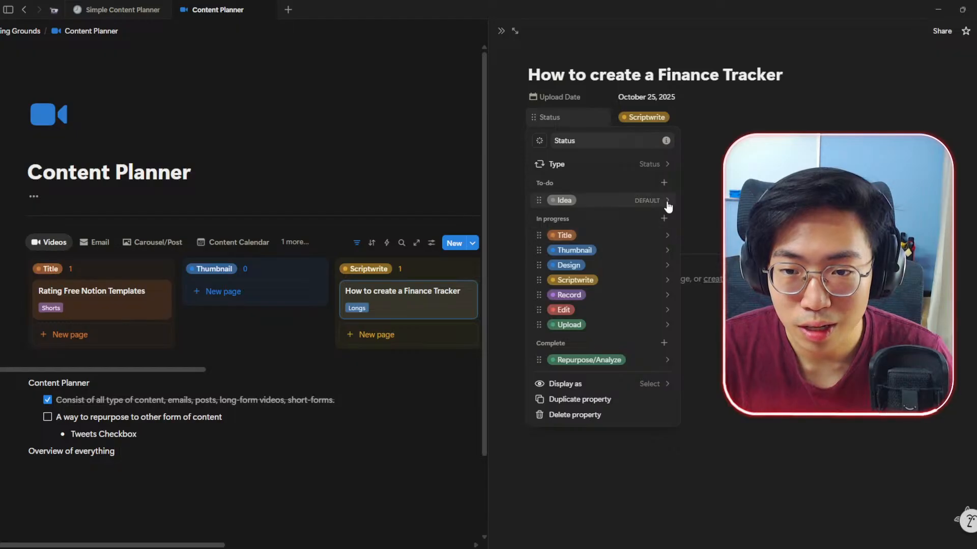
click(625, 235)
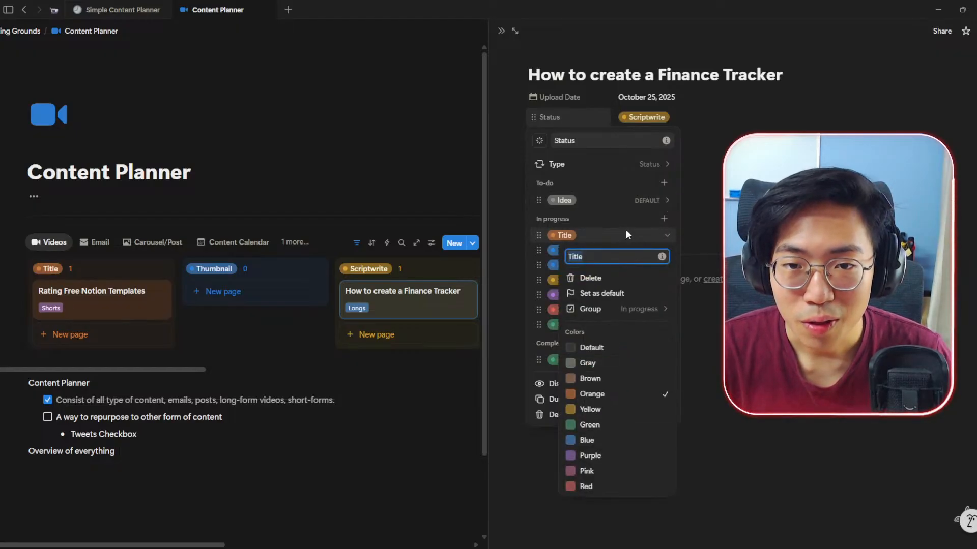
click(661, 256)
click(711, 160)
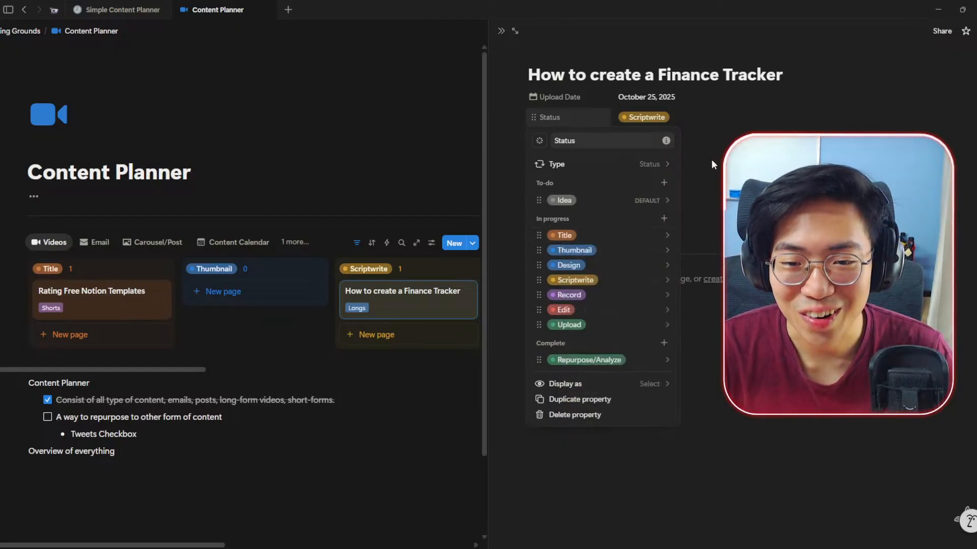
click(497, 69)
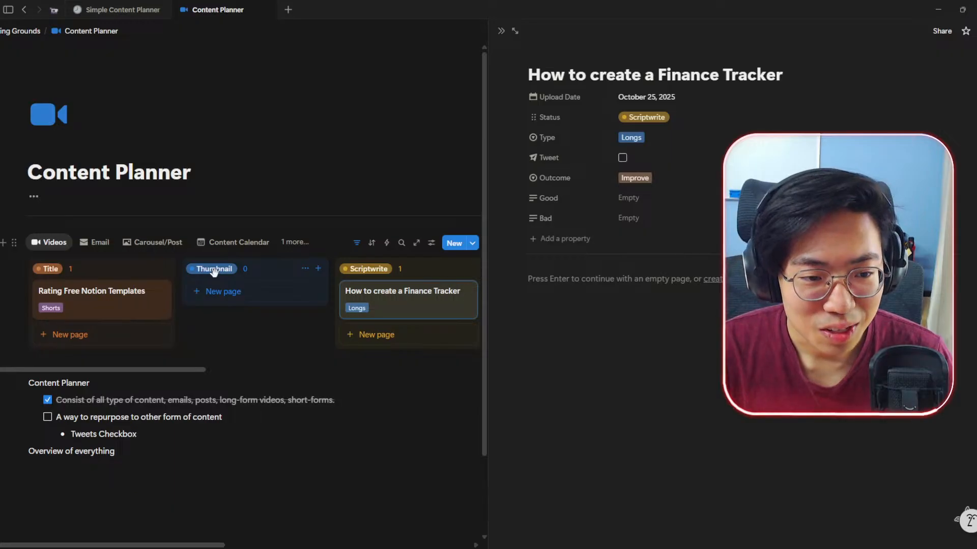
Add the description "teafesfdsafsdfsd" to the Idea option of the Status property.
click(644, 118)
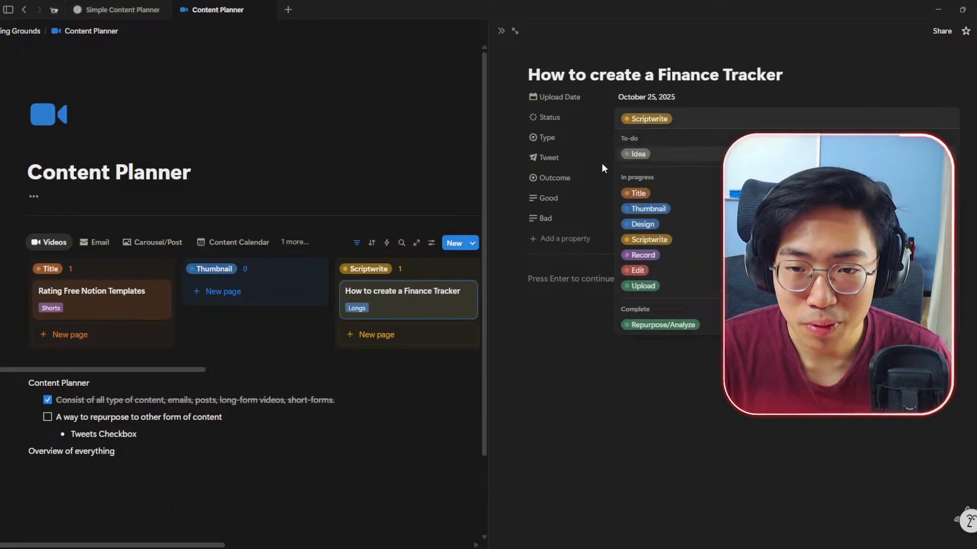
click(554, 131)
click(551, 118)
click(567, 148)
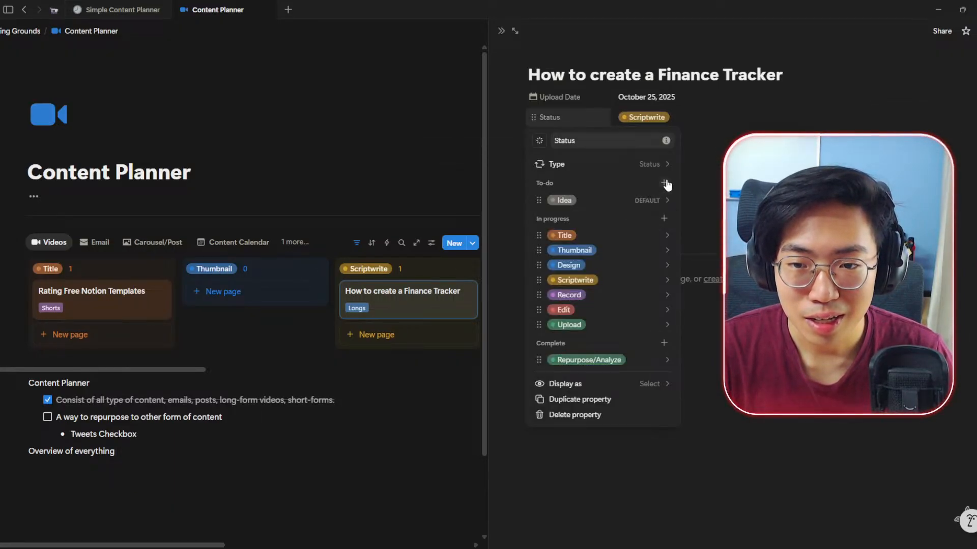
click(660, 201)
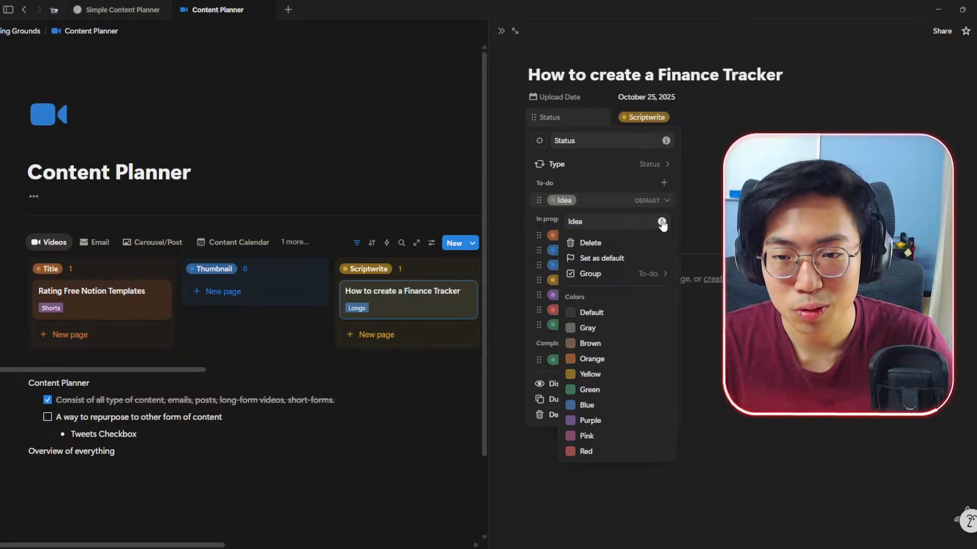
text(teafesfdsafsdfsd)
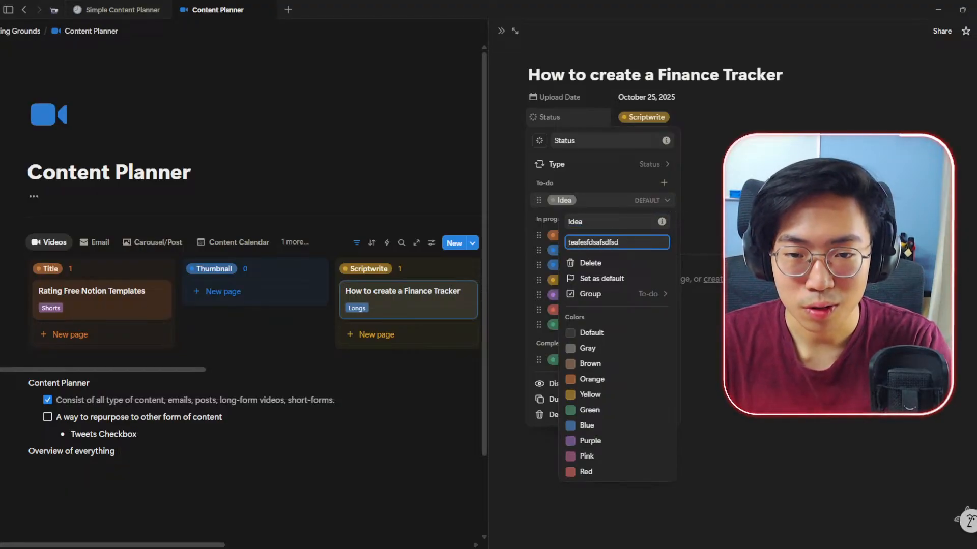
key(Return)
click(560, 207)
mouse_move(588, 206)
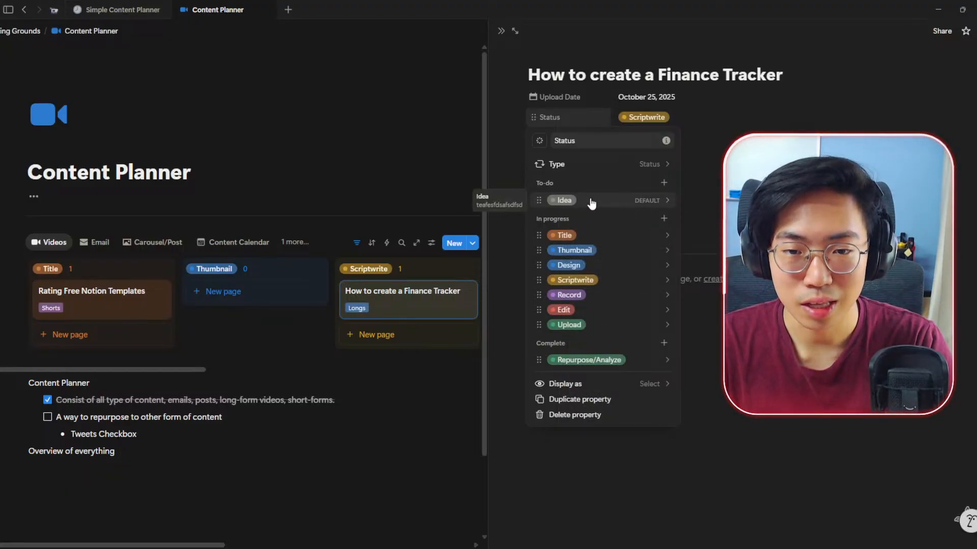
Check the status choices on the Finance Tracker page, close the page and look across the Videos board.
key(Escape)
click(646, 118)
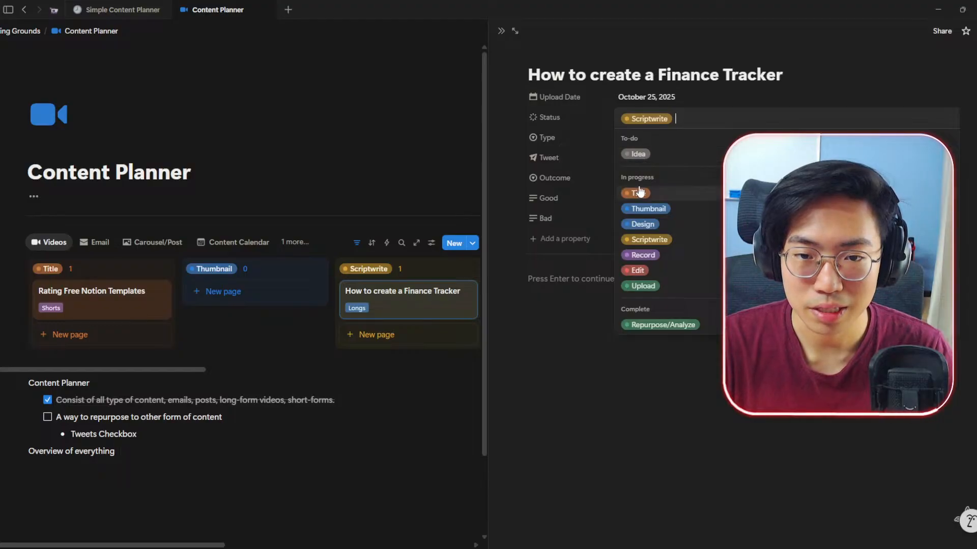
click(578, 212)
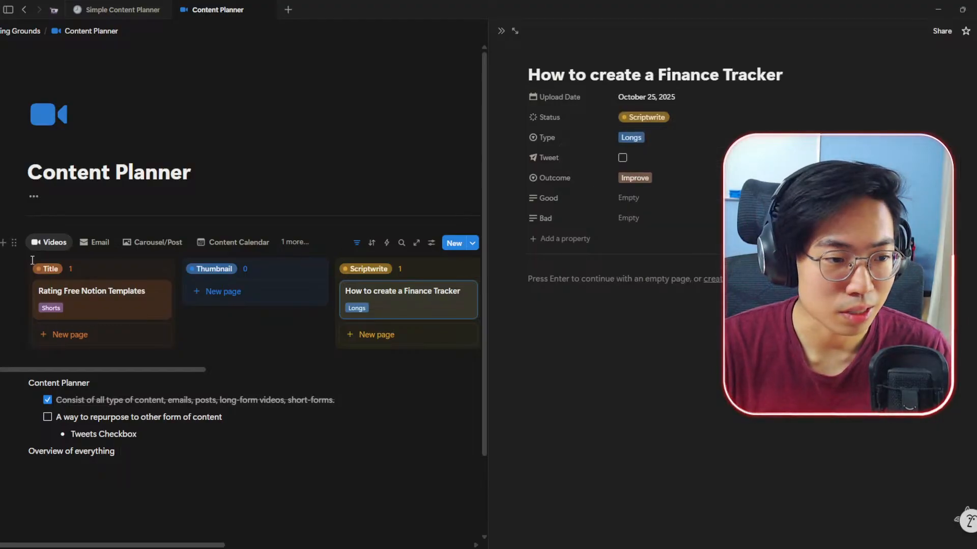
click(501, 31)
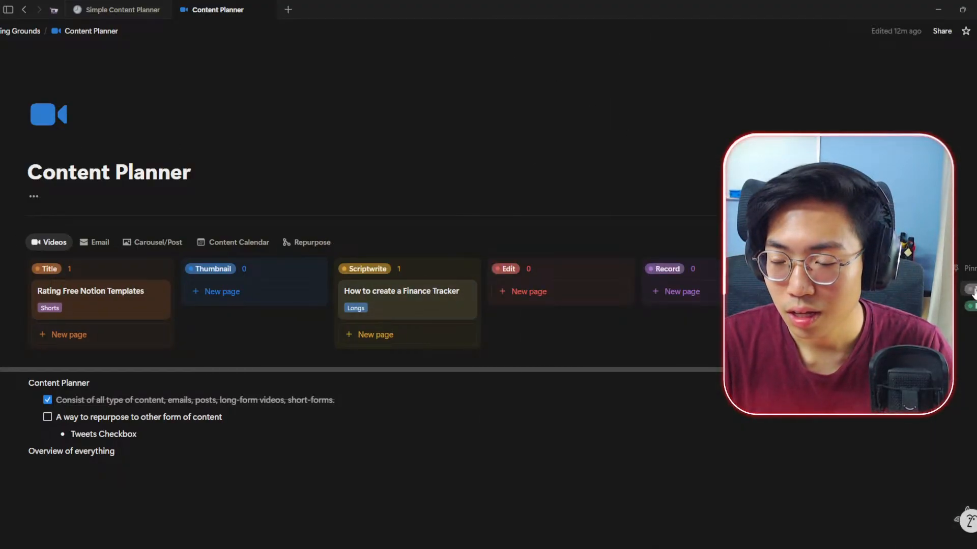
scroll(972, 291, right, 3)
scroll(572, 292, left, 3)
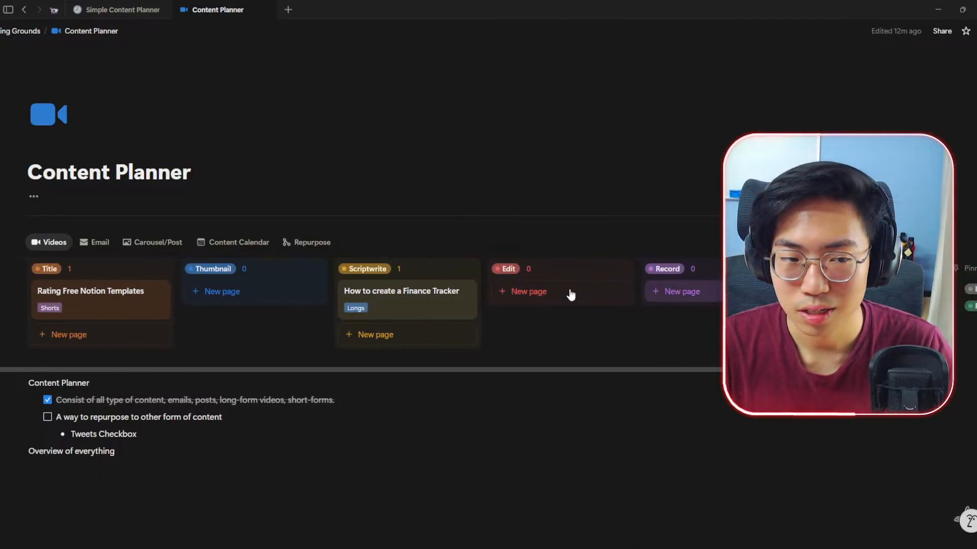
Add the description "fdsasfdsfad" to the Status property's Title option from the Rating Free Notion Templates page and close the page.
click(144, 312)
click(548, 117)
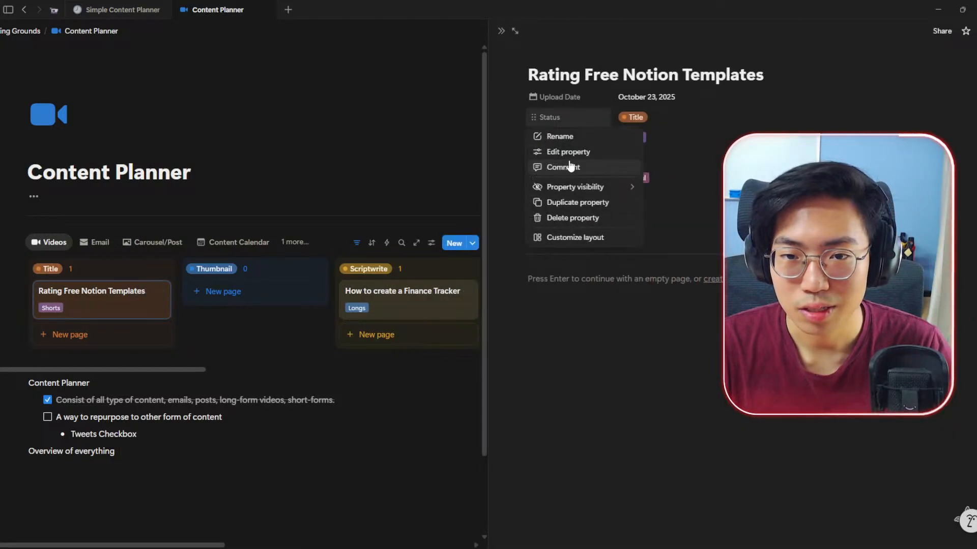
click(565, 150)
click(649, 238)
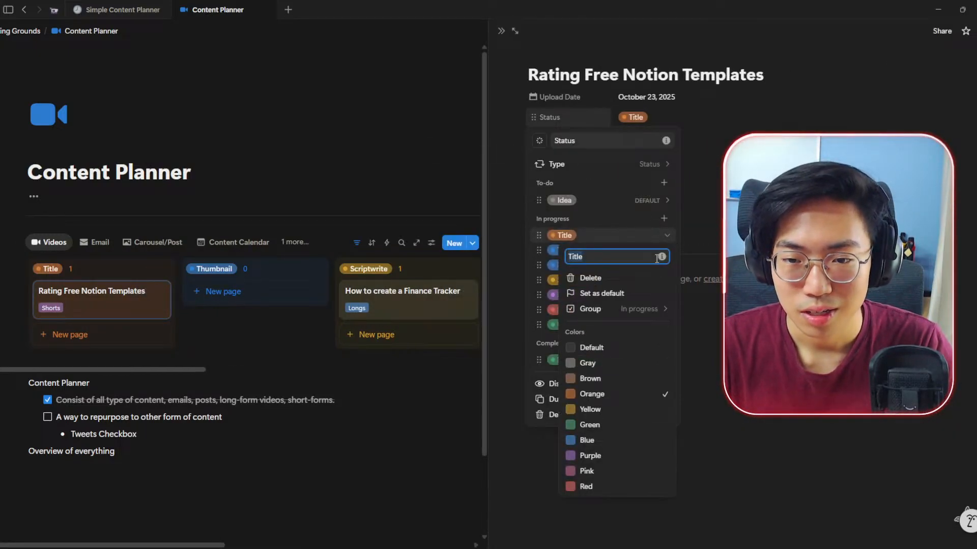
text(fdsasfdsfad)
click(551, 56)
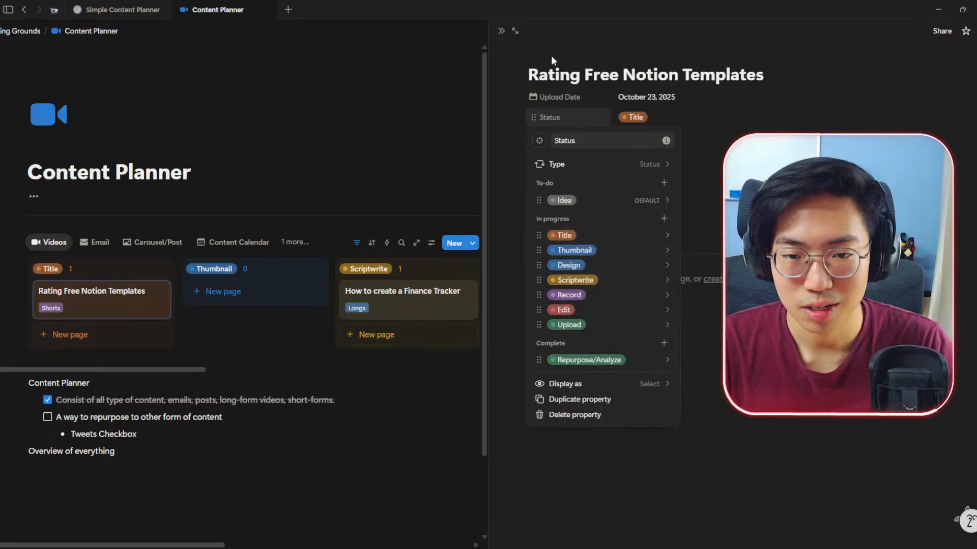
click(500, 32)
click(500, 32)
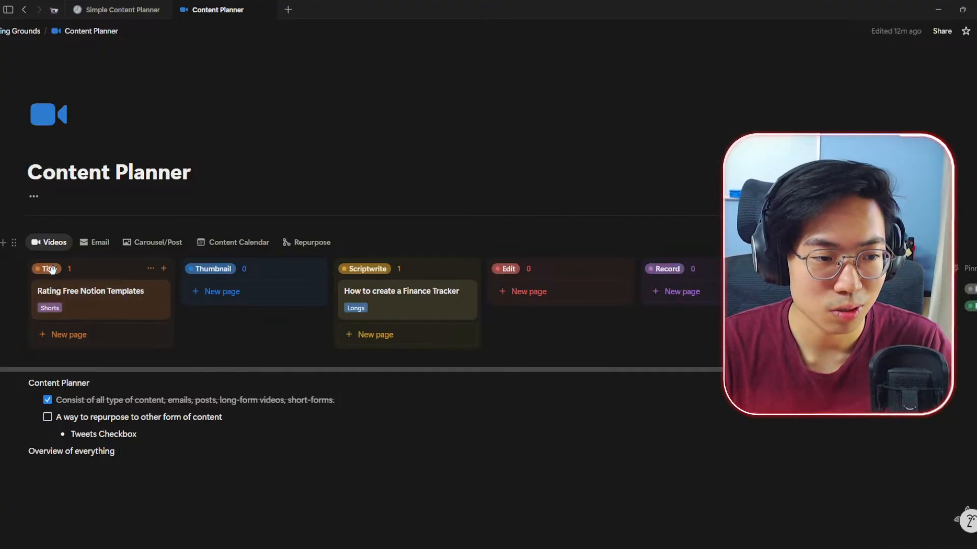
Return to the Simple Content Planner and close the open Blog Post page.
click(112, 10)
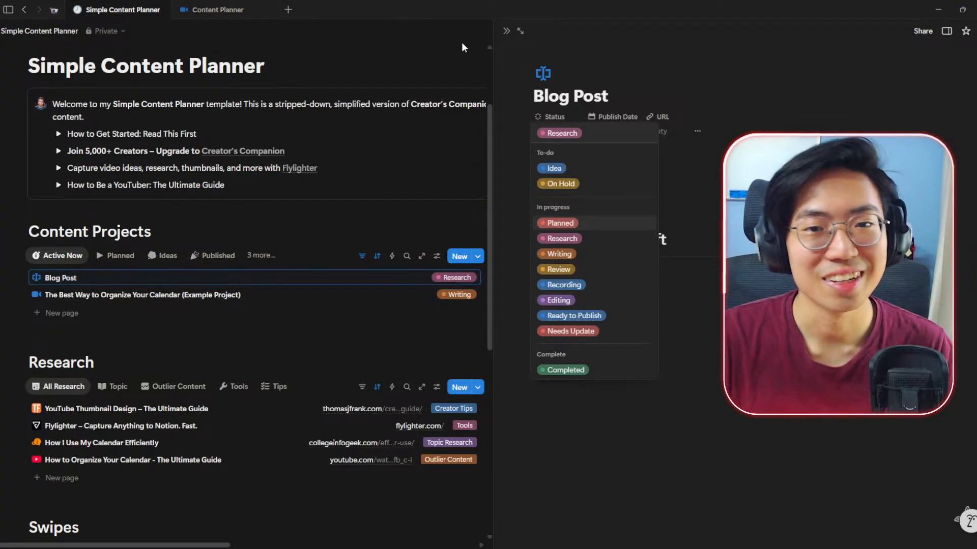
click(506, 30)
click(506, 31)
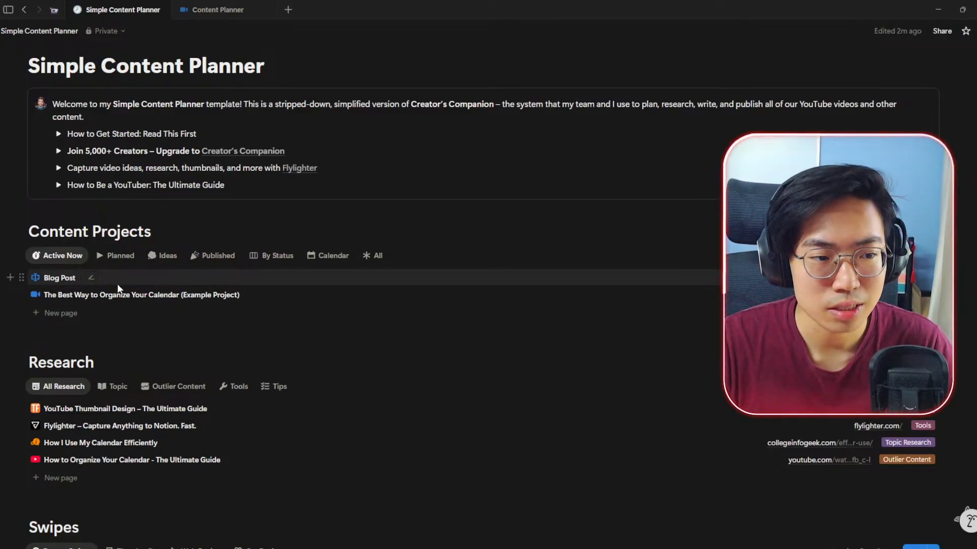
Check the Planned view of Content Projects and the statuses included in the Active Now view's filter.
click(116, 255)
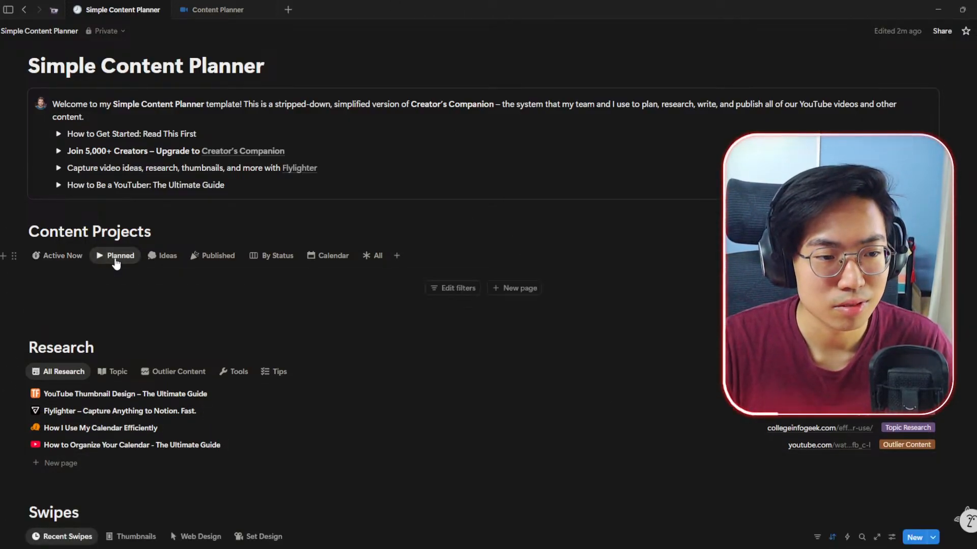
click(55, 255)
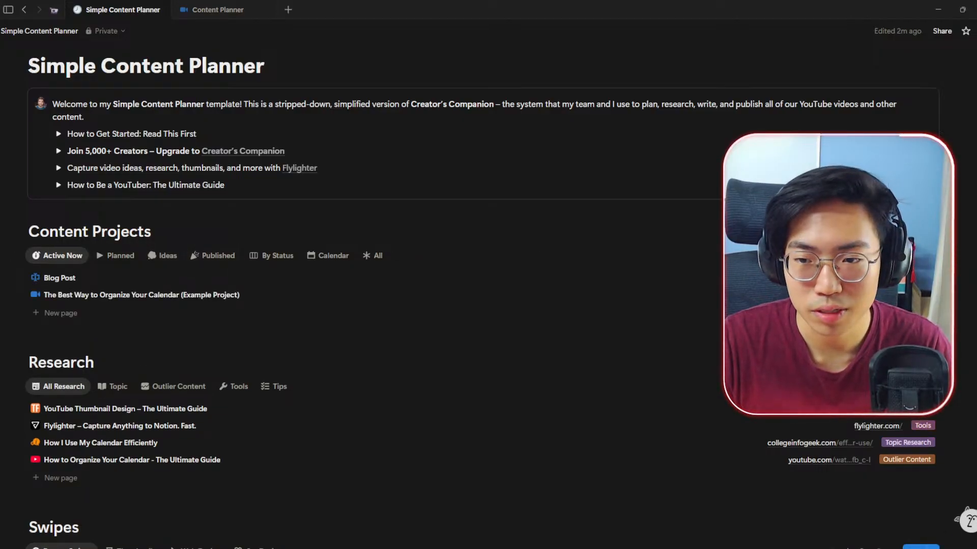
click(817, 255)
click(121, 283)
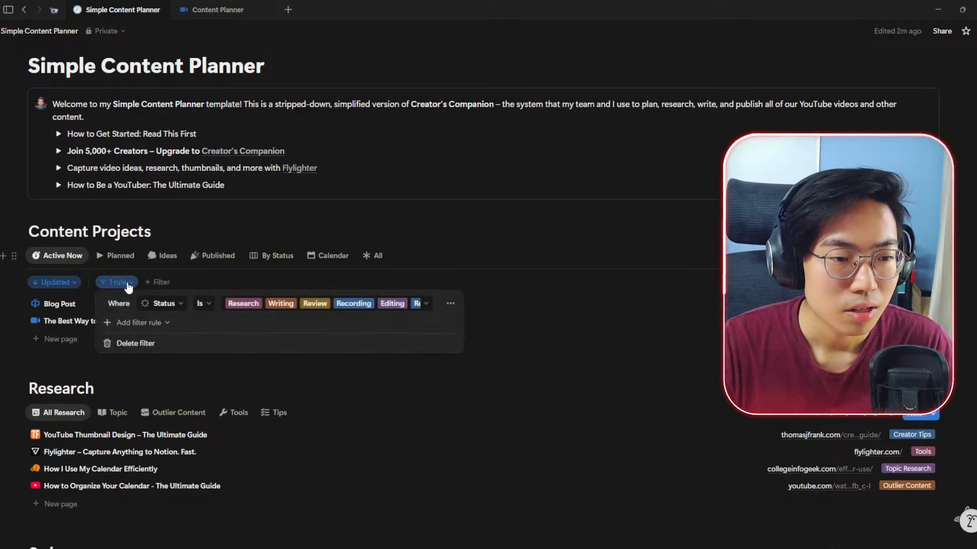
click(354, 304)
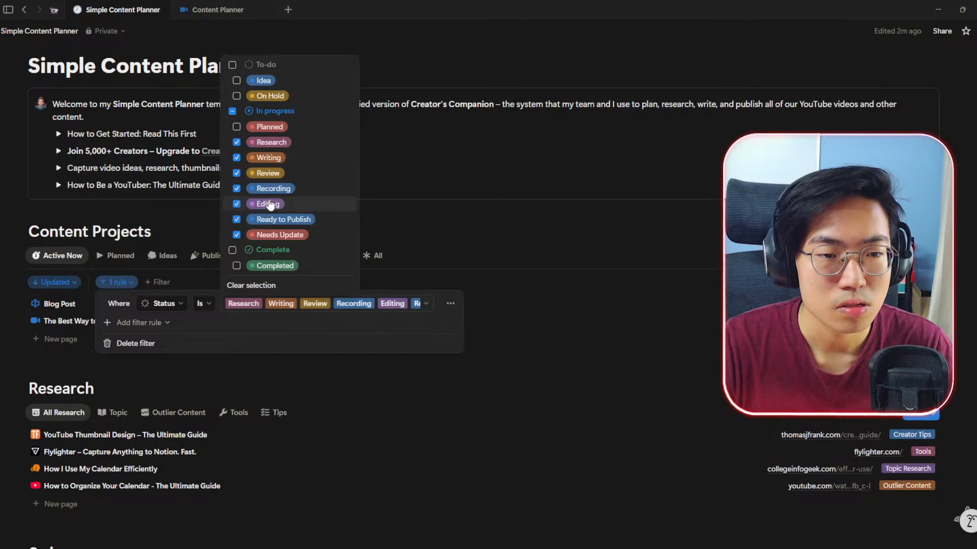
Close the filter and look through the Ideas, Published and By Status views of Content Projects.
click(159, 257)
click(159, 257)
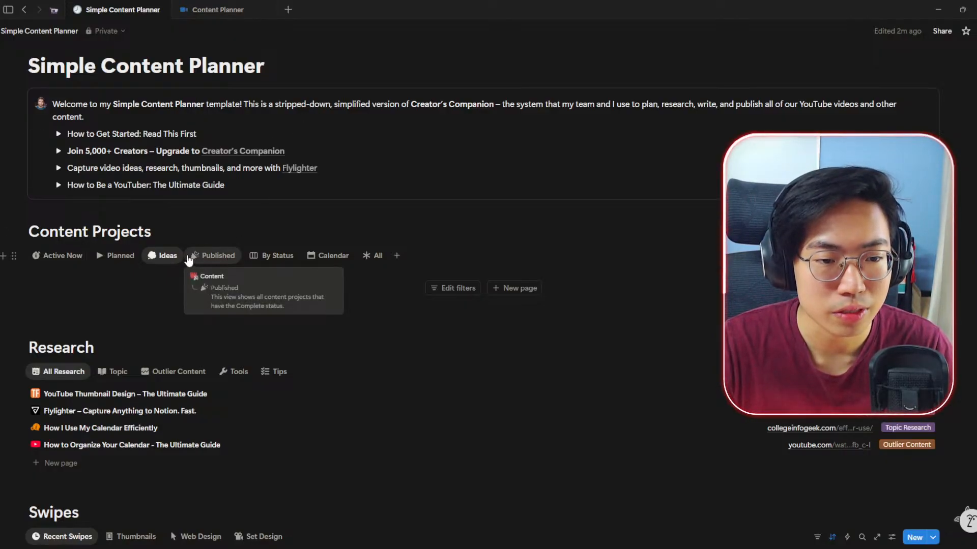
click(204, 262)
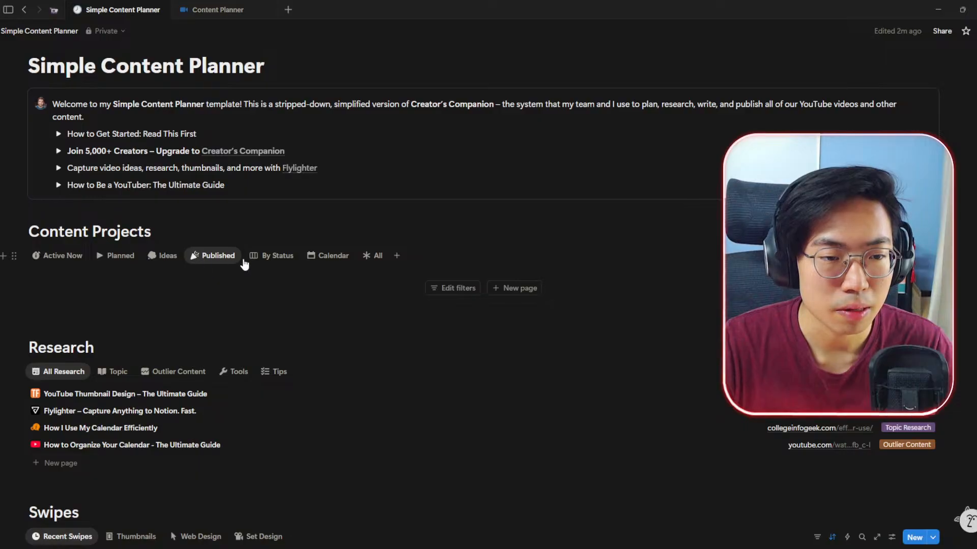
click(287, 265)
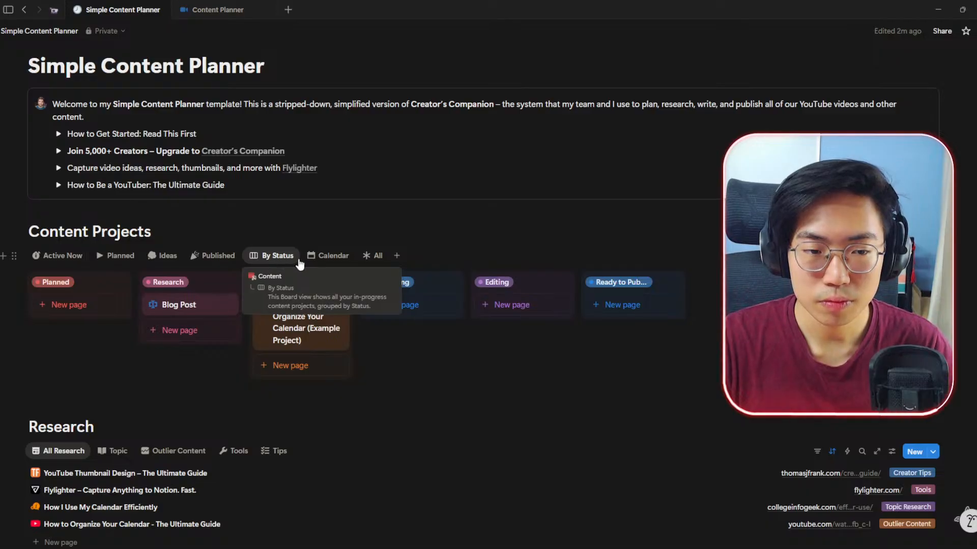
Show the Media Type property on the By Status board's cards and check its options on the example project.
click(891, 257)
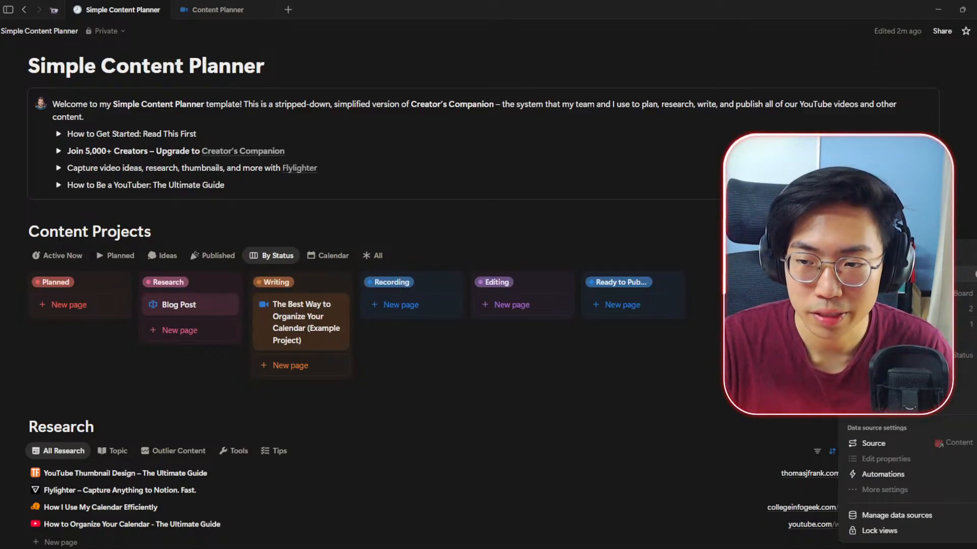
click(768, 316)
click(892, 256)
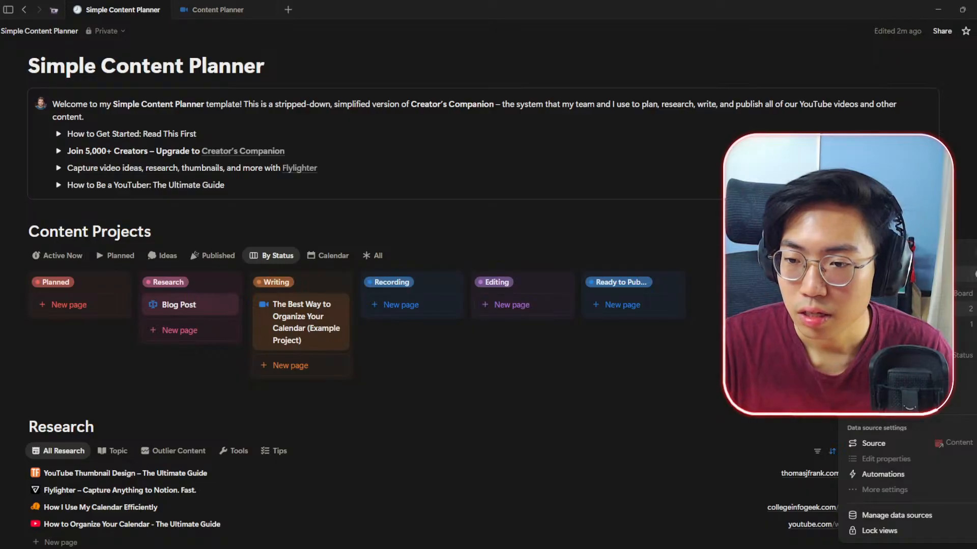
click(885, 327)
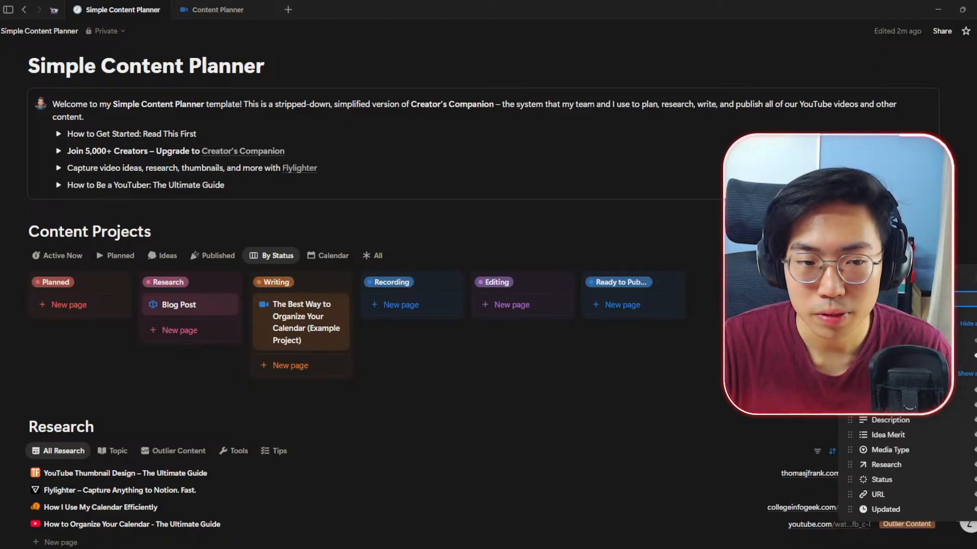
mouse_move(939, 453)
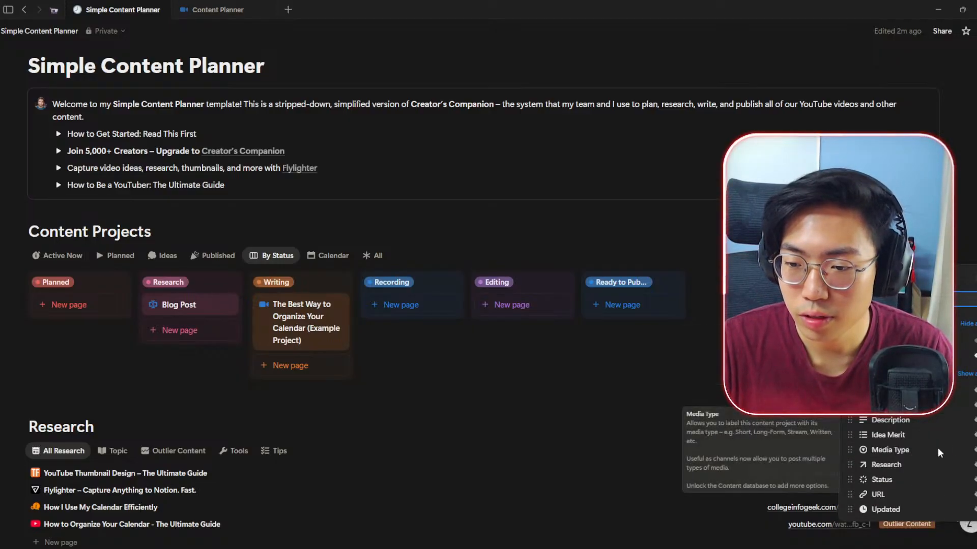
click(973, 452)
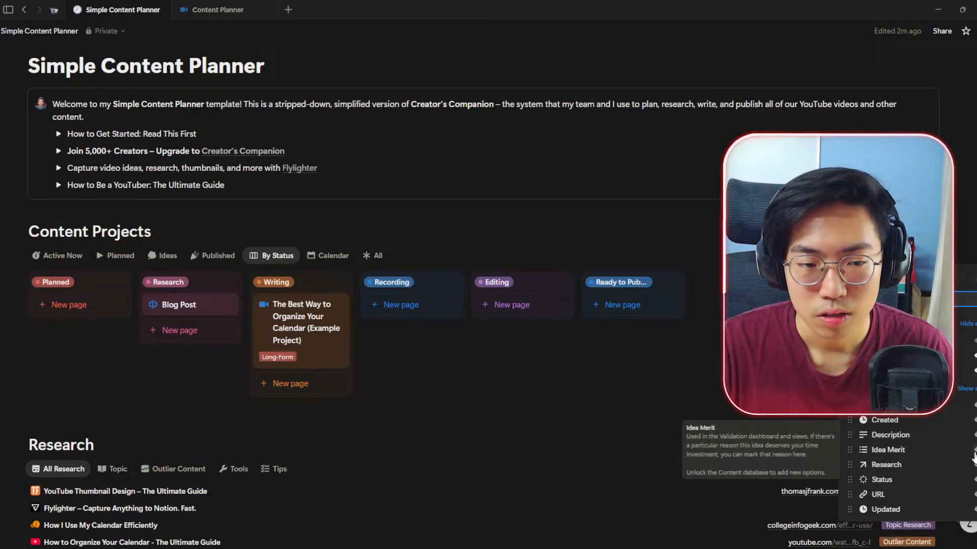
click(277, 357)
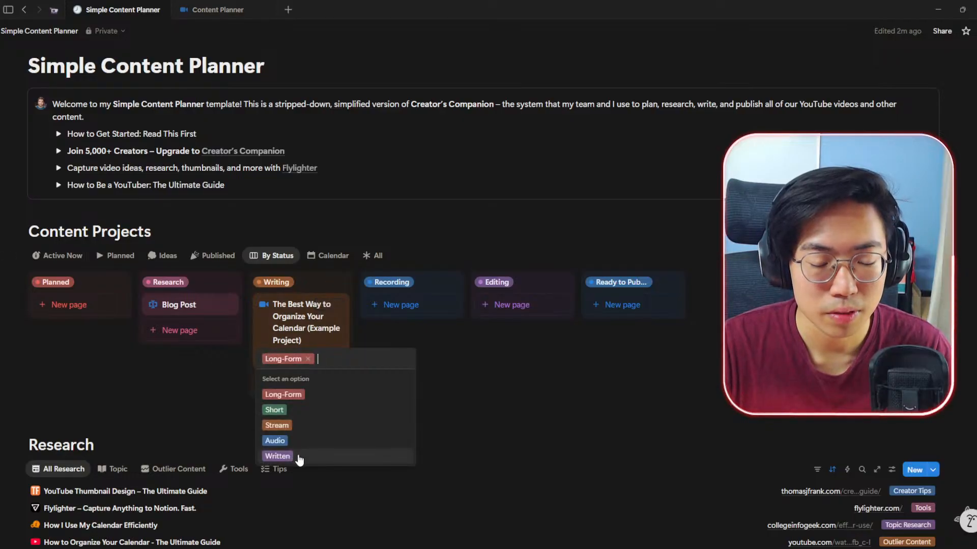
click(277, 338)
Examine the Calendar and All views of Content Projects, then return to the Active Now view.
click(331, 255)
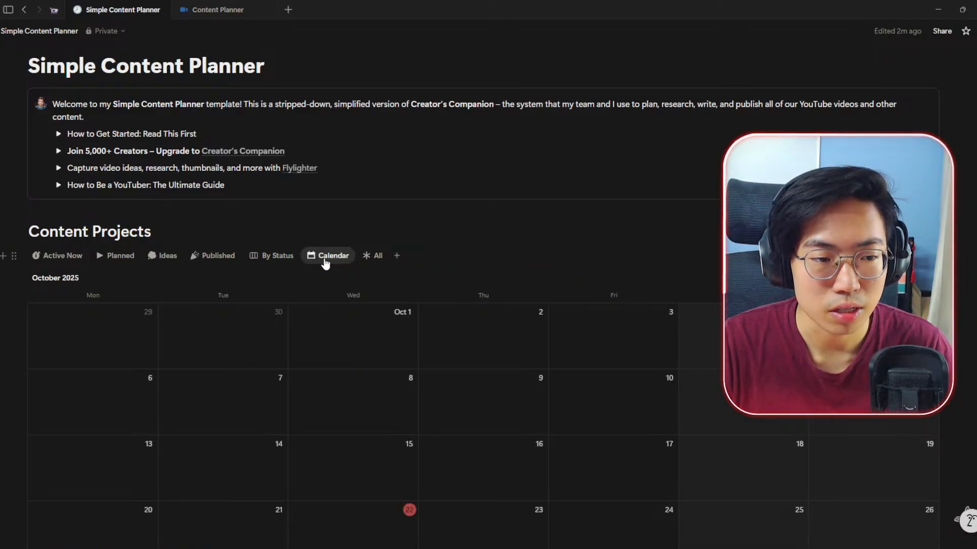
scroll(361, 307, down, 4)
scroll(362, 304, up, 10)
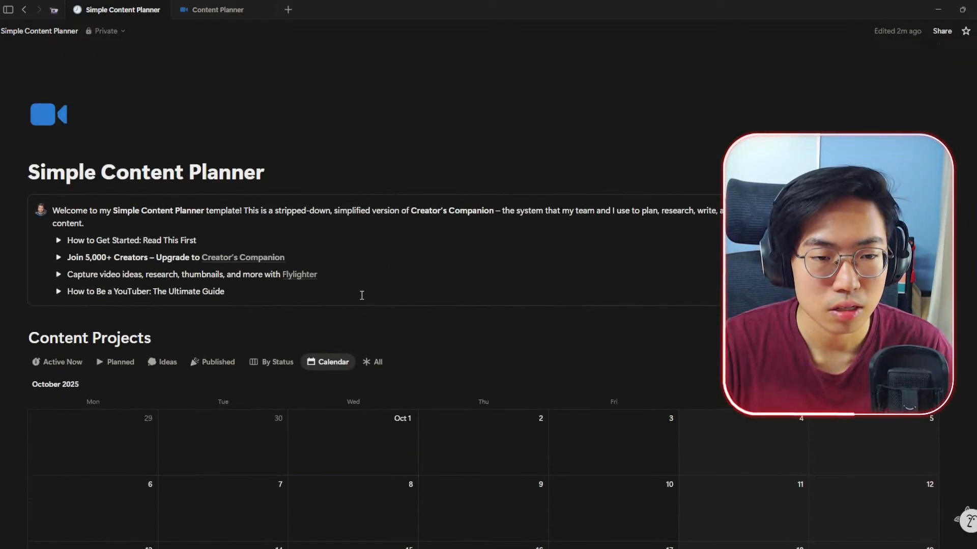
click(375, 362)
scroll(351, 361, down, 2)
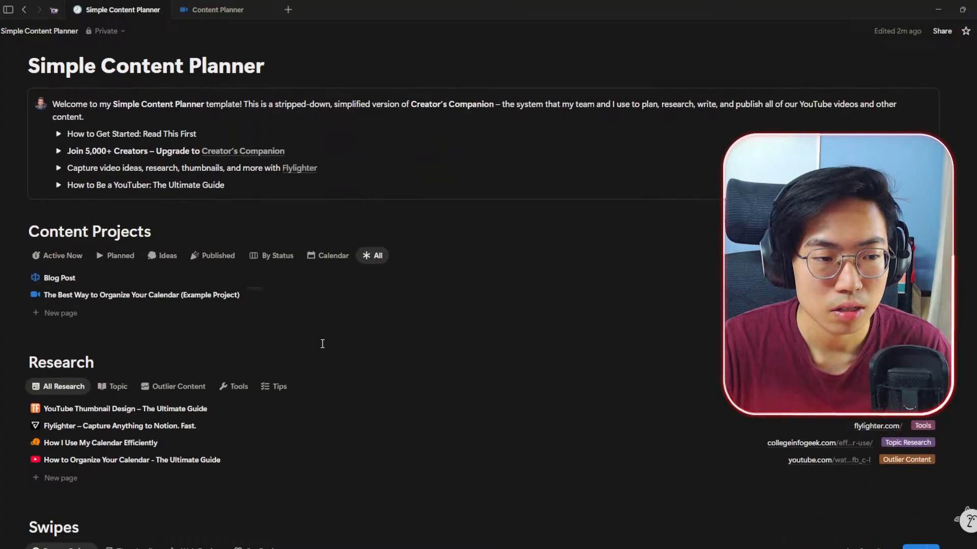
click(62, 255)
Examine the Research section, checking its Topic view and returning to All Research.
scroll(413, 322, down, 2)
scroll(457, 313, down, 3)
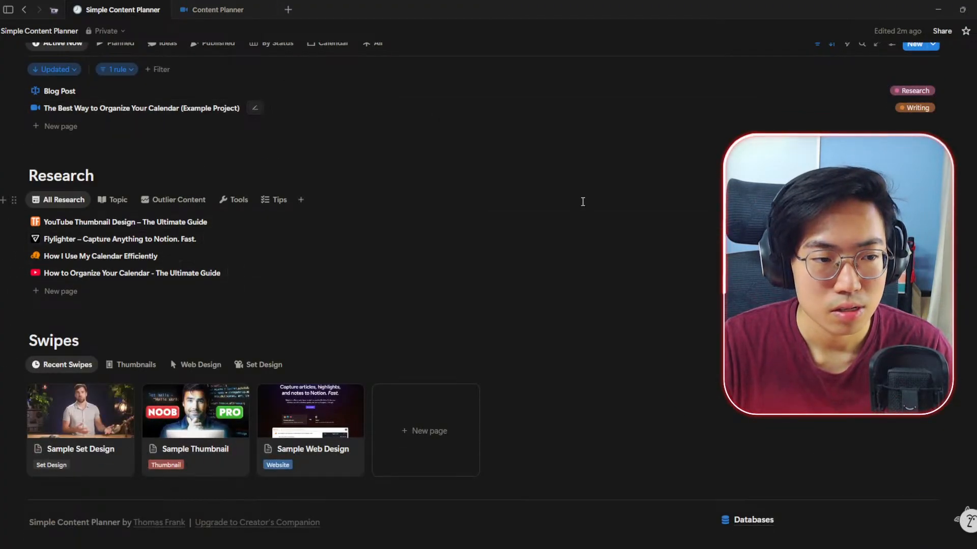
click(115, 200)
click(65, 200)
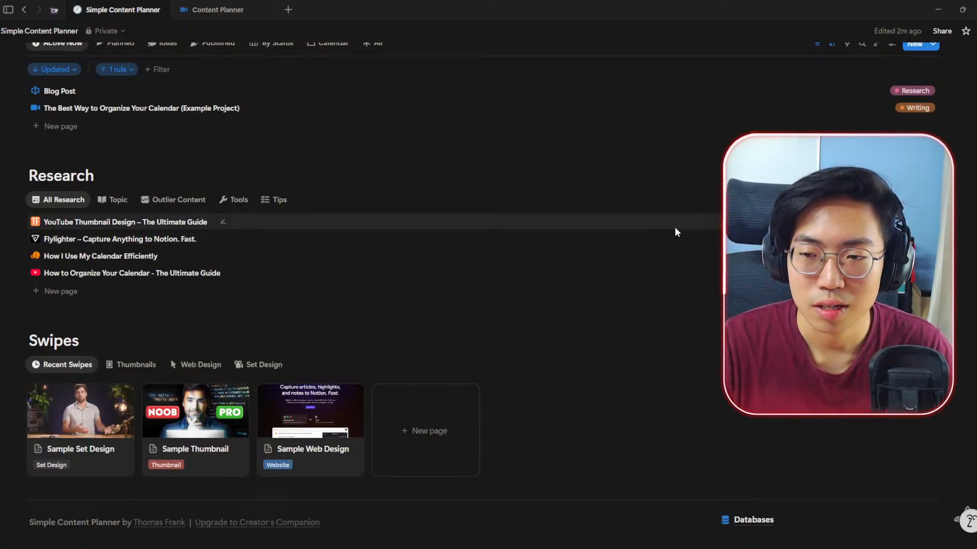
Open the research page "How to Organize Your Calendar - The Ultimate Guide" and examine its callout, thumbnail and embedded video.
click(284, 277)
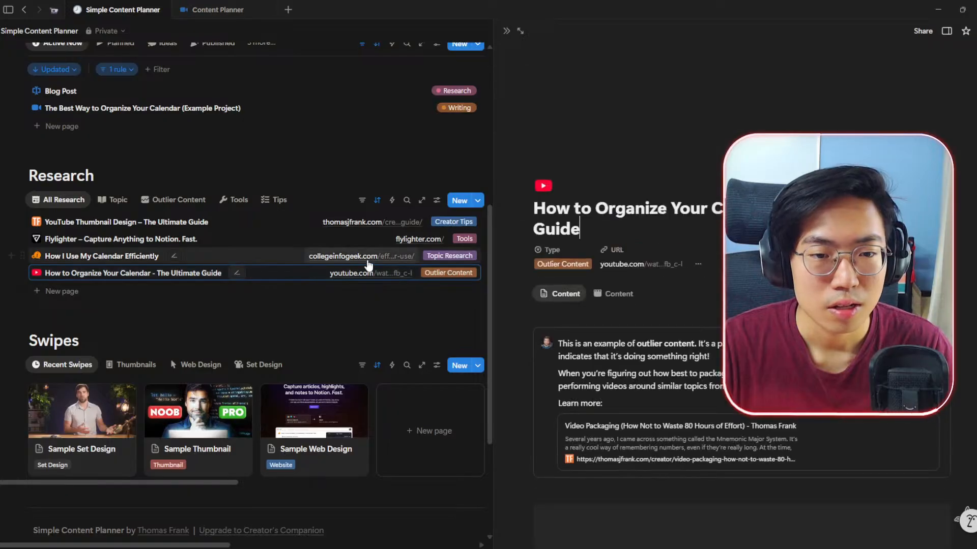
scroll(539, 273, down, 5)
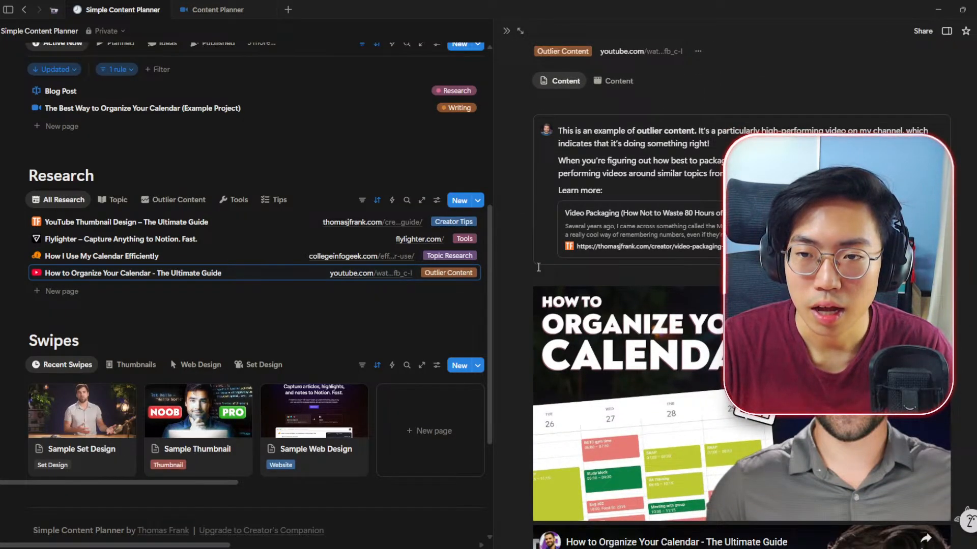
click(547, 130)
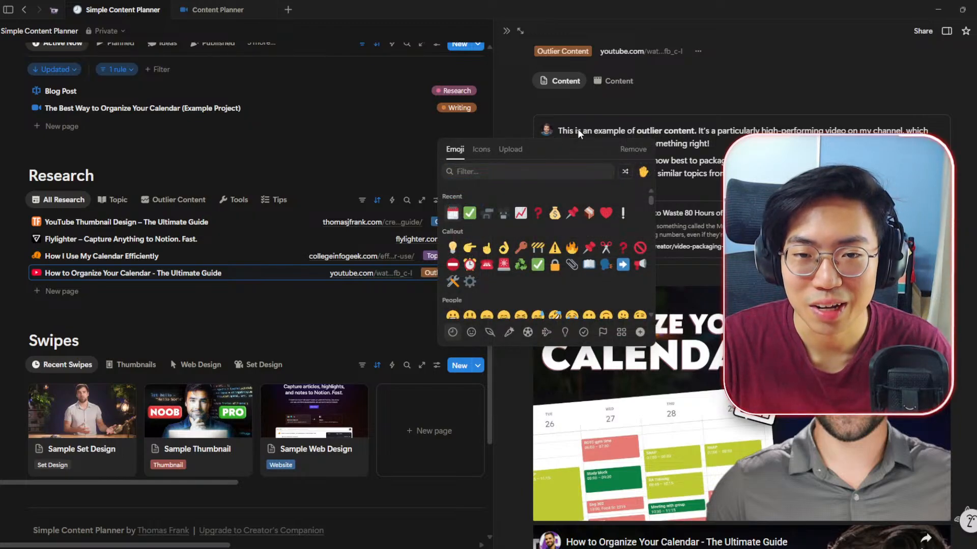
click(554, 126)
scroll(555, 126, down, 7)
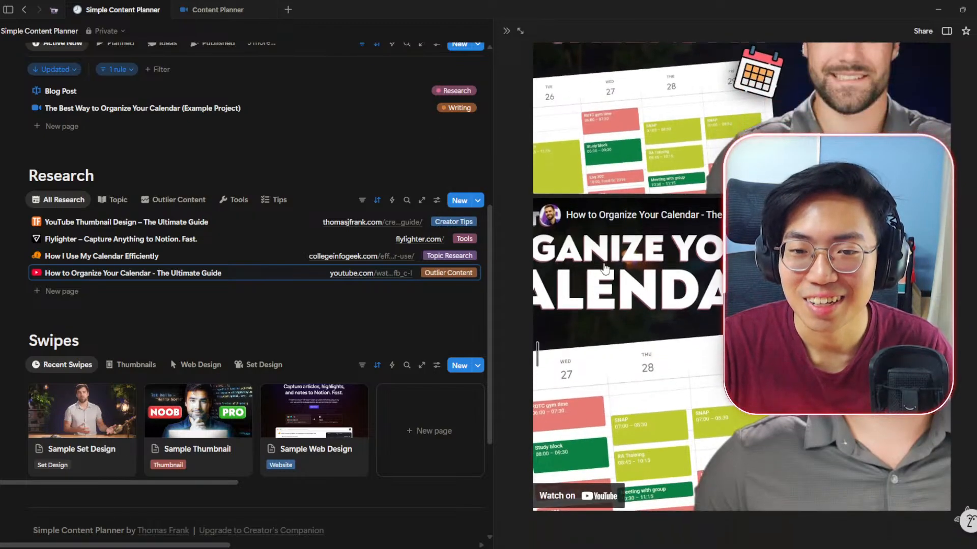
Read through the research page "How I Use My Calendar Efficiently" and show its full property details.
click(251, 257)
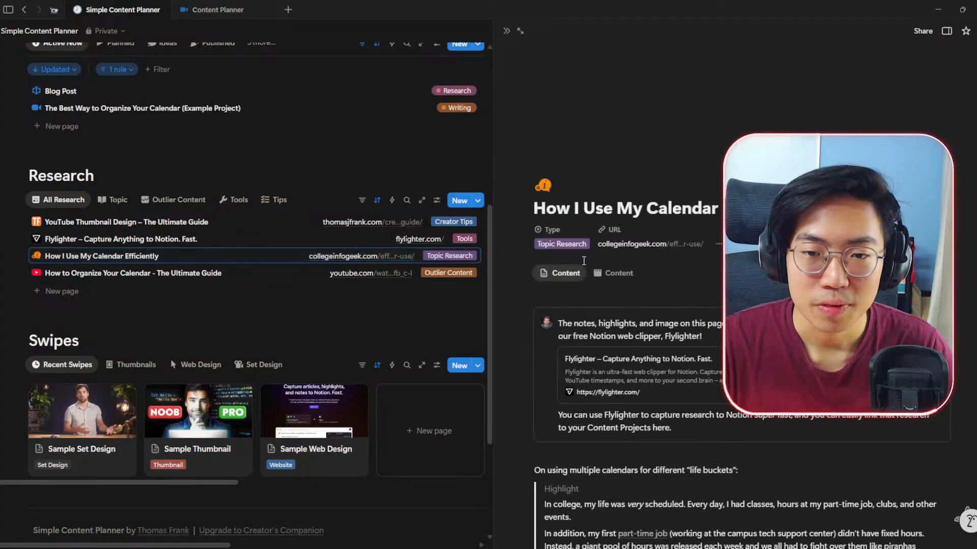
scroll(624, 332, down, 11)
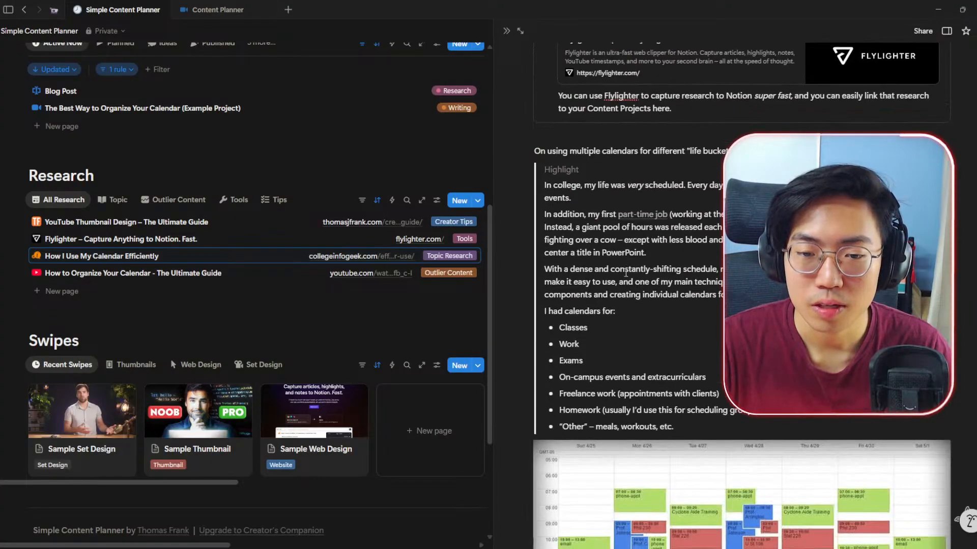
scroll(163, 228, up, 4)
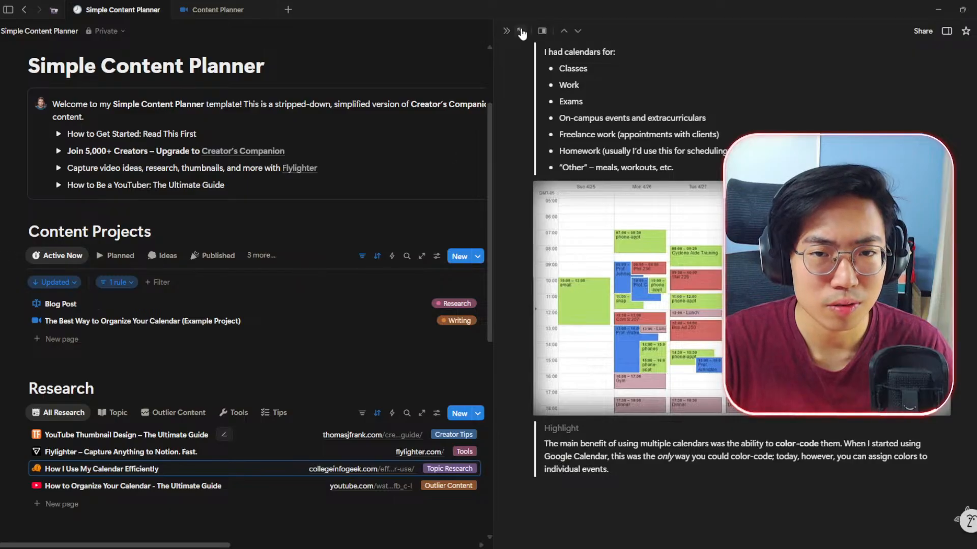
scroll(720, 249, up, 12)
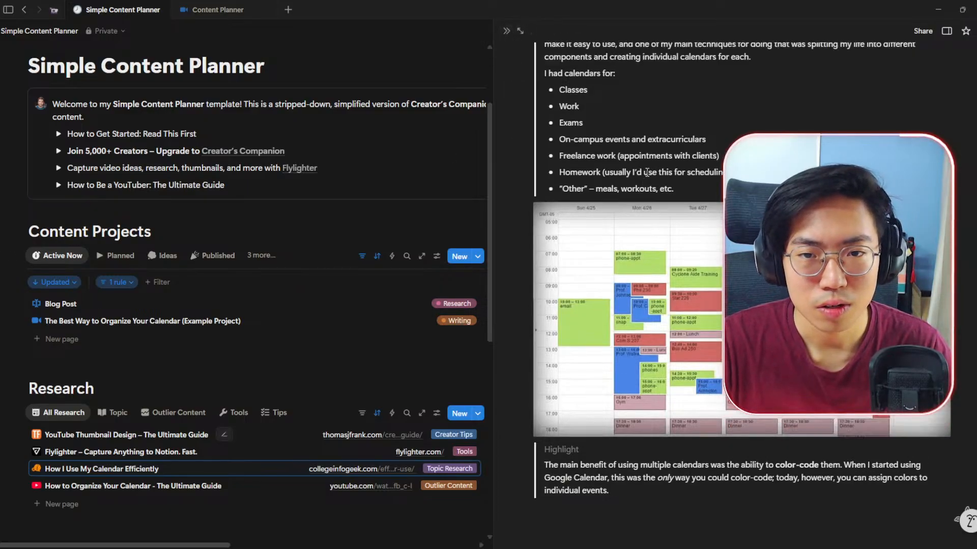
click(718, 245)
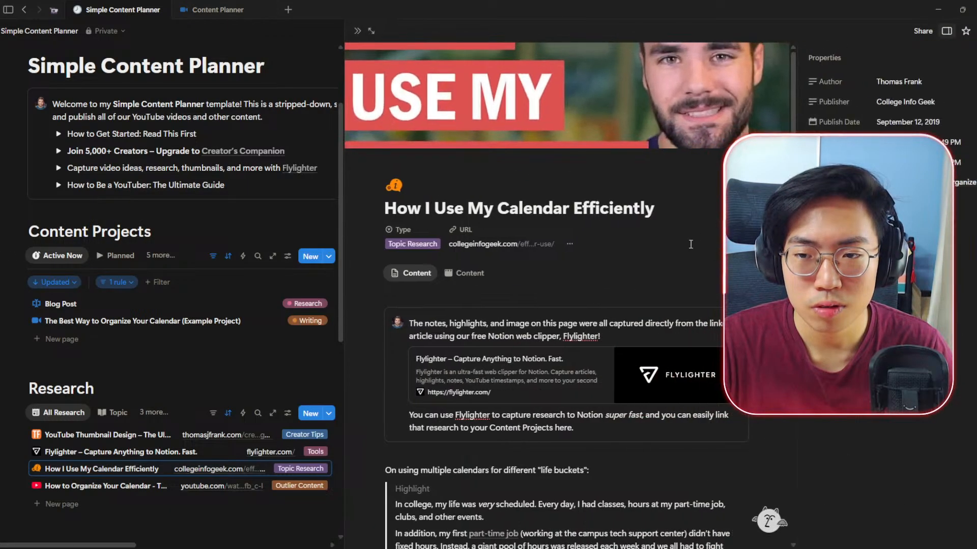
View the research pages on YouTube thumbnail design and the Flylighter web clipper.
click(173, 437)
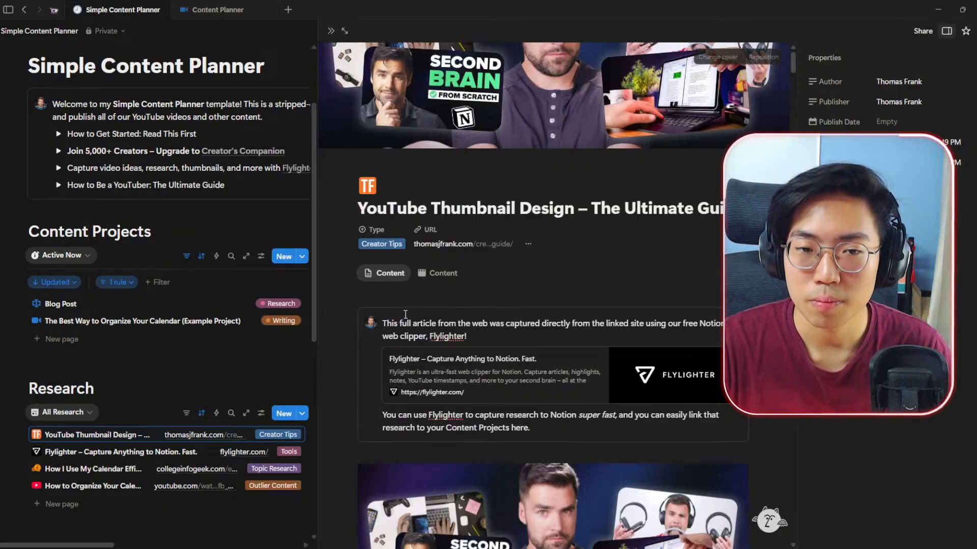
click(99, 454)
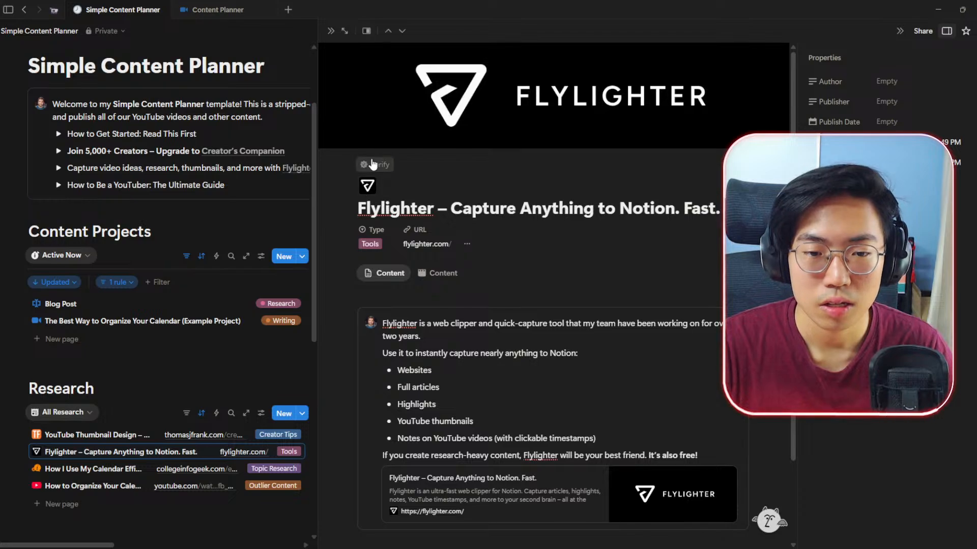
Open the Sample Set Design swipe and examine its tag options, callout and behind-the-scenes photos.
click(331, 30)
scroll(190, 254, down, 5)
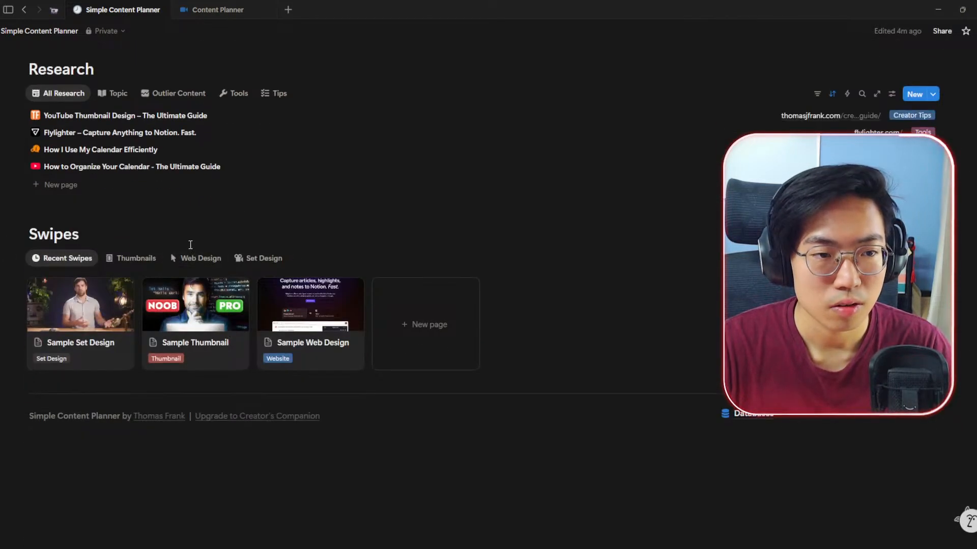
click(103, 333)
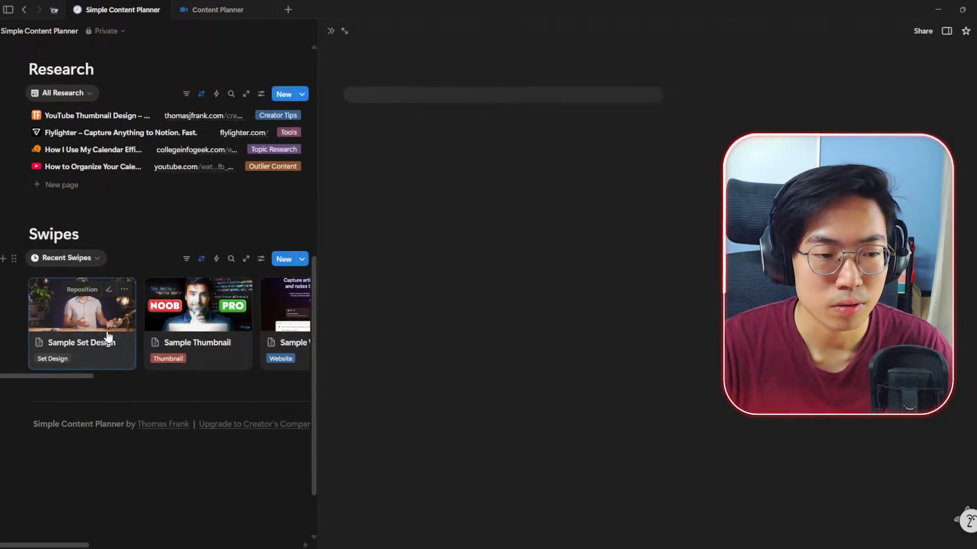
click(460, 110)
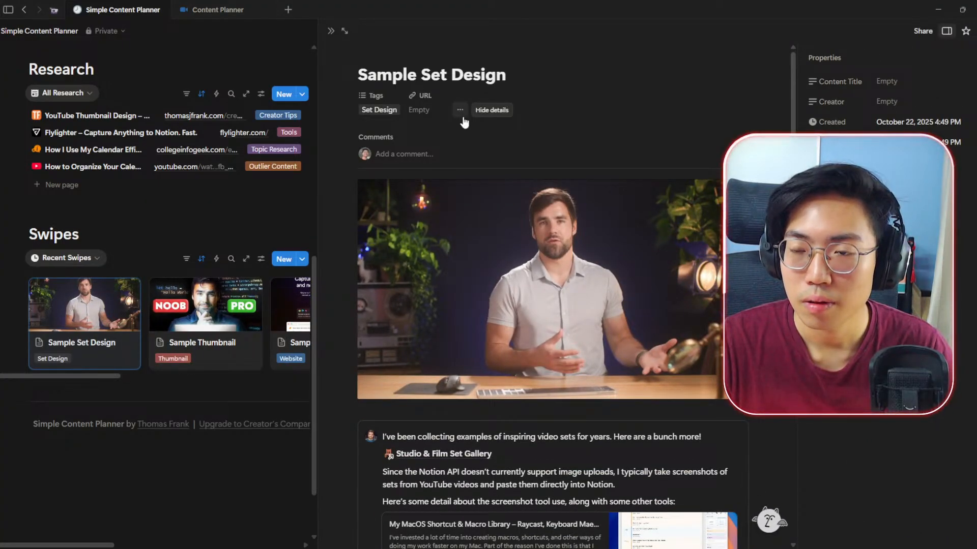
scroll(459, 172, down, 2)
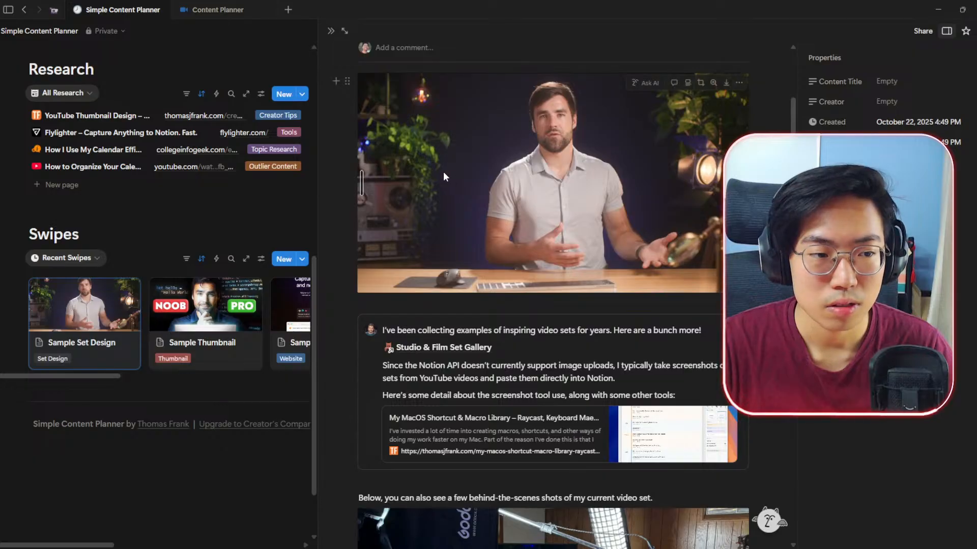
scroll(433, 175, up, 2)
click(366, 110)
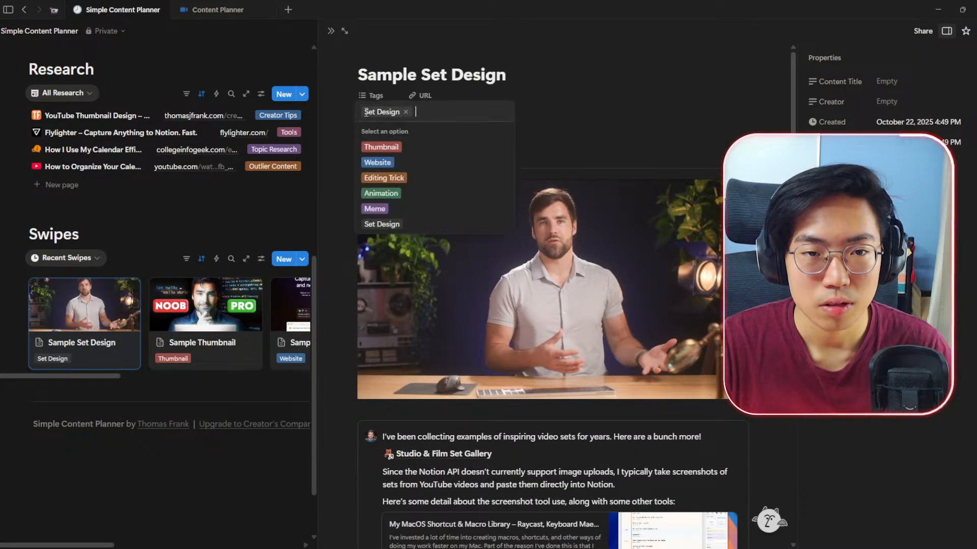
click(604, 151)
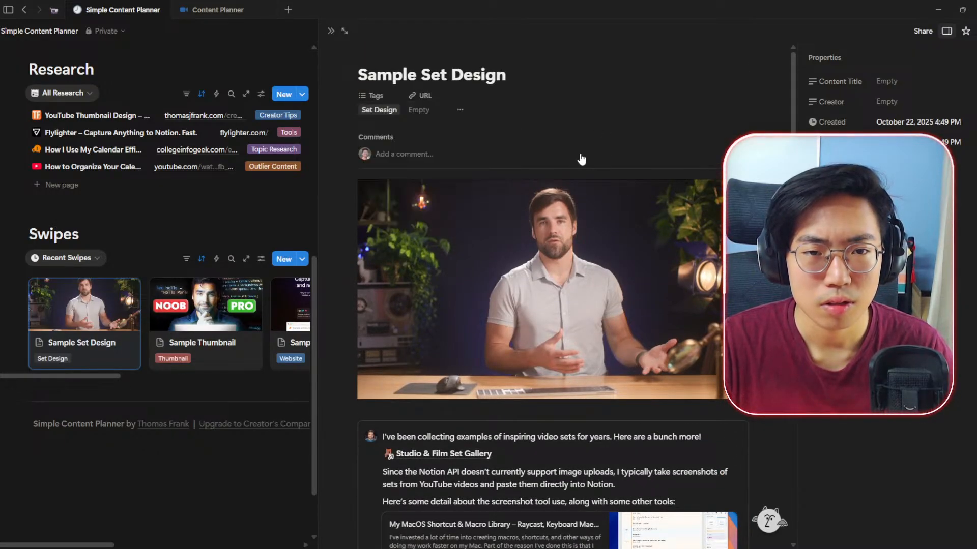
scroll(523, 334, down, 8)
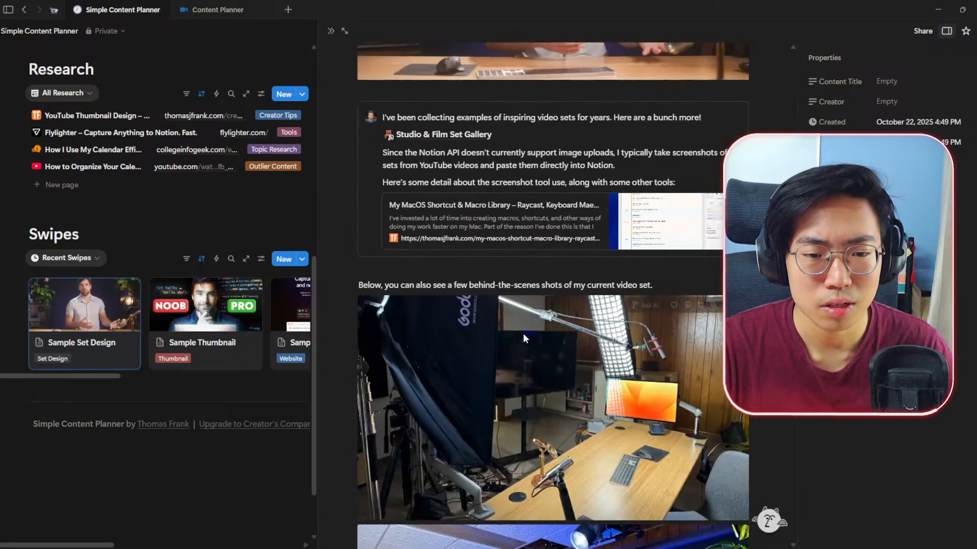
scroll(507, 204, down, 4)
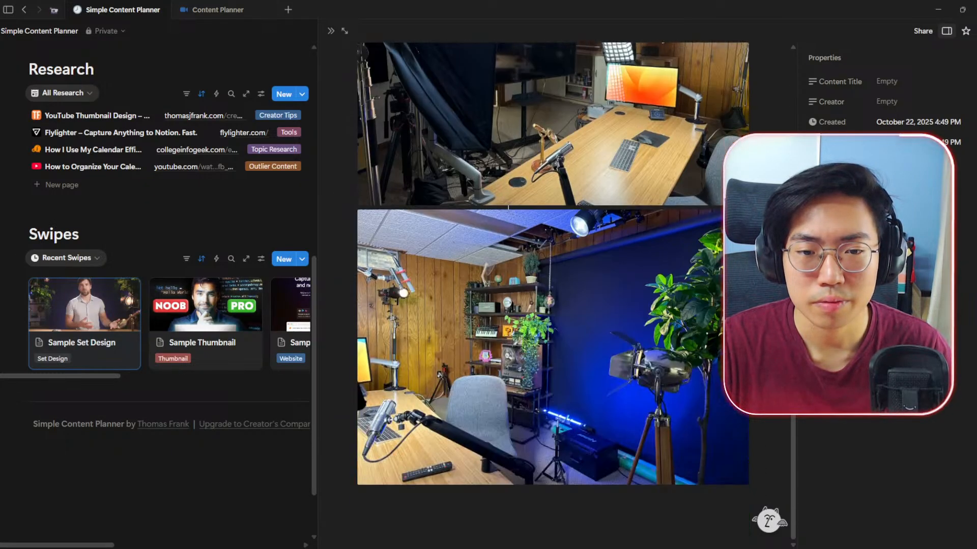
View the Sample Thumbnail, Sample Set Design and Sample Web Design swipes, and close the page preview.
click(203, 313)
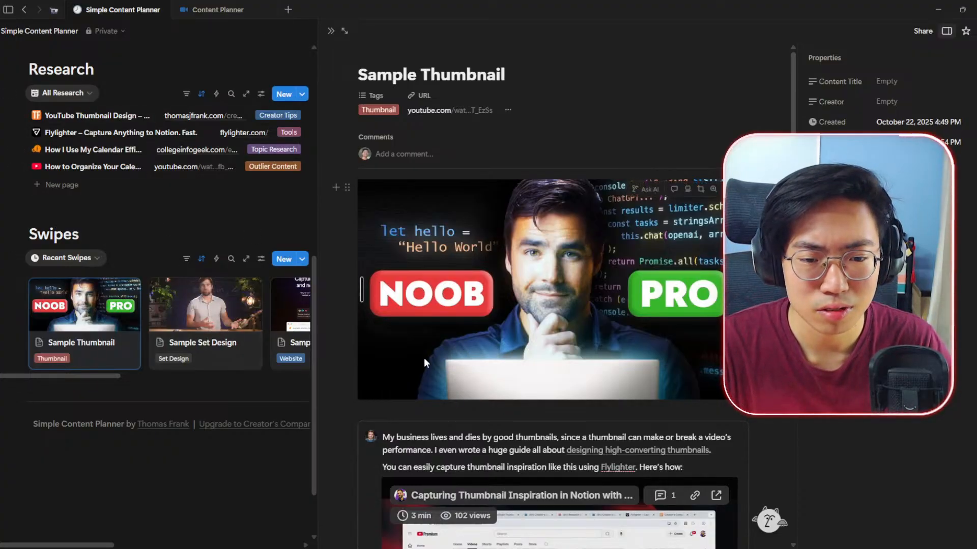
scroll(433, 364, down, 4)
click(198, 354)
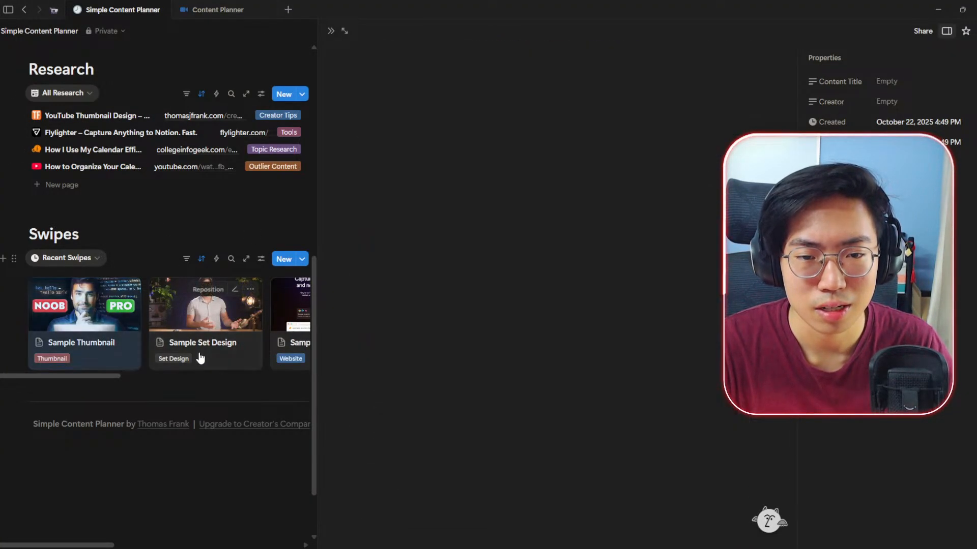
scroll(413, 341, down, 12)
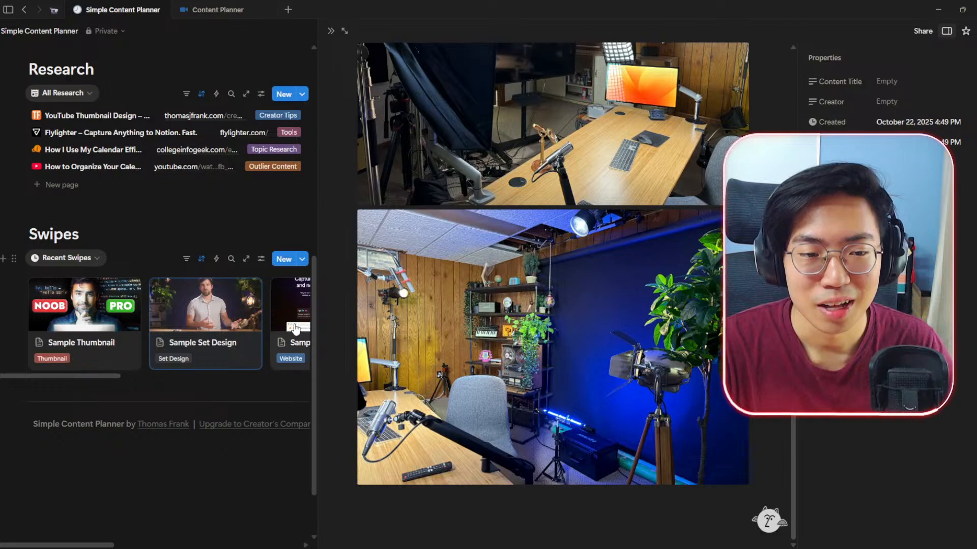
click(291, 328)
scroll(426, 289, down, 4)
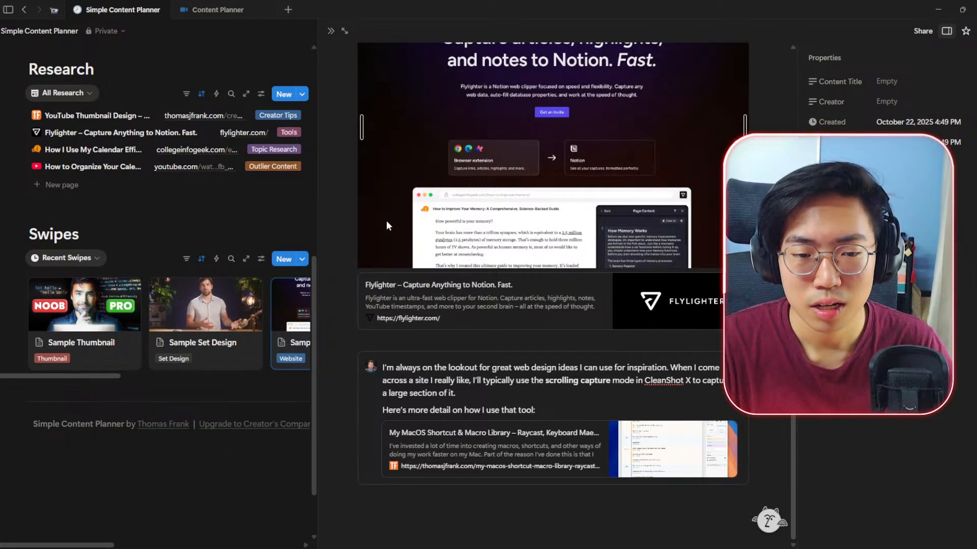
scroll(386, 220, up, 8)
click(331, 32)
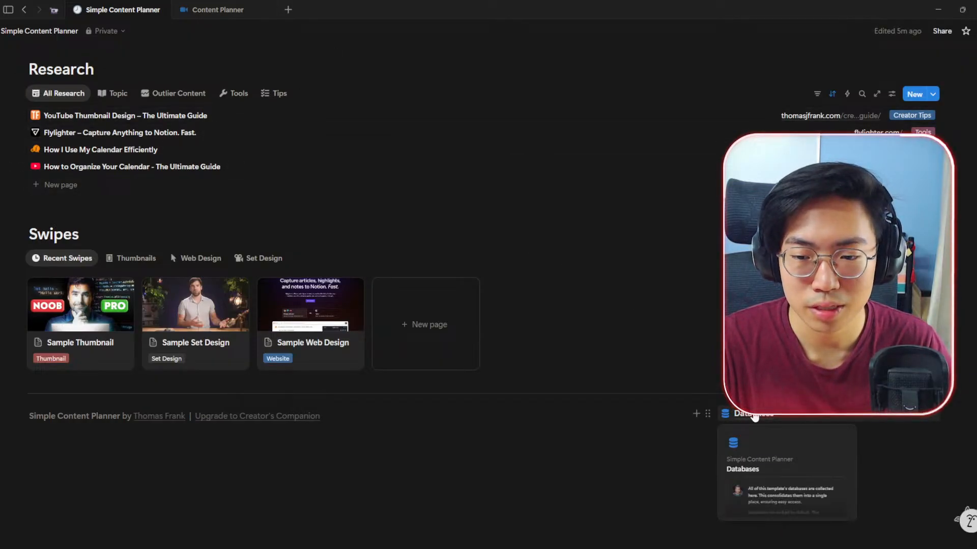
Open the Content database from the template's Databases page and examine the Idea Merit property's options and description.
click(755, 417)
click(94, 284)
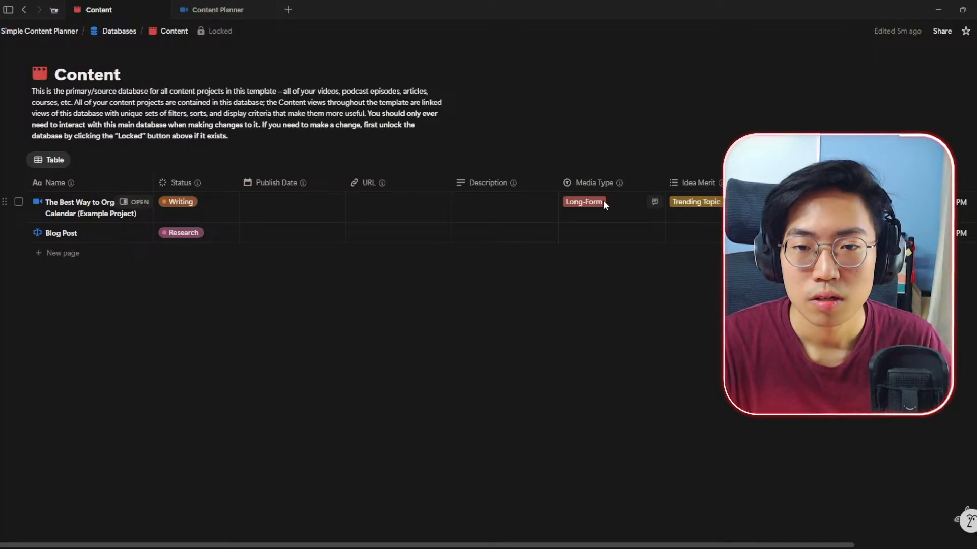
scroll(581, 206, right, 3)
click(583, 206)
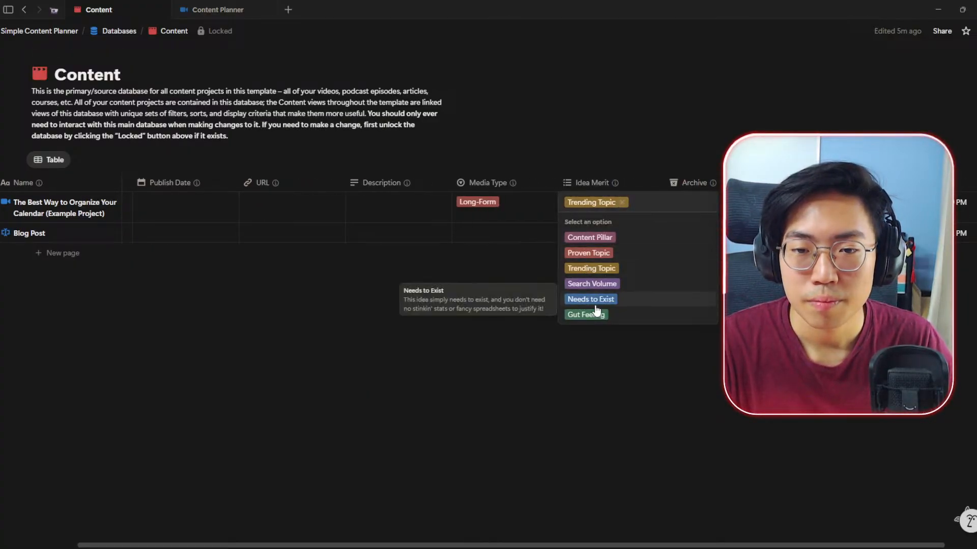
key(Escape)
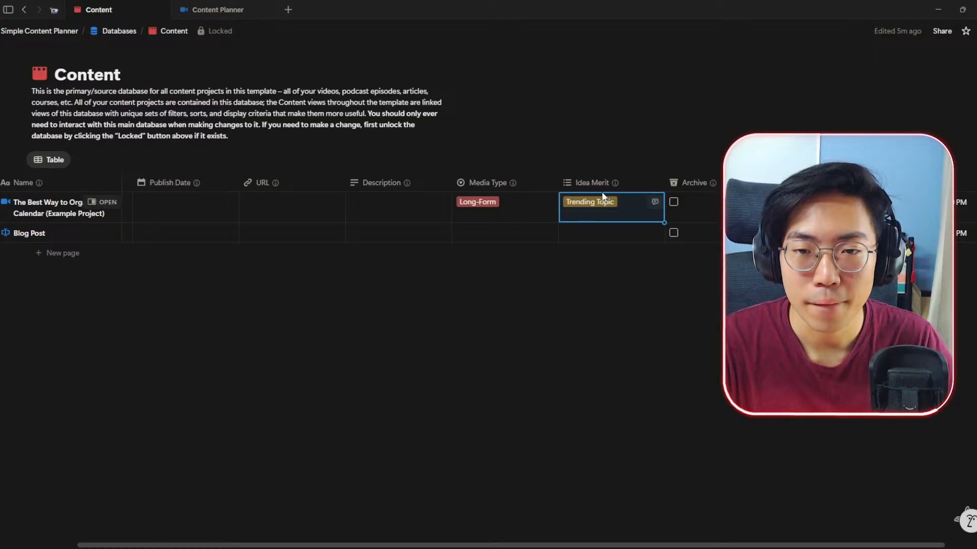
mouse_move(615, 183)
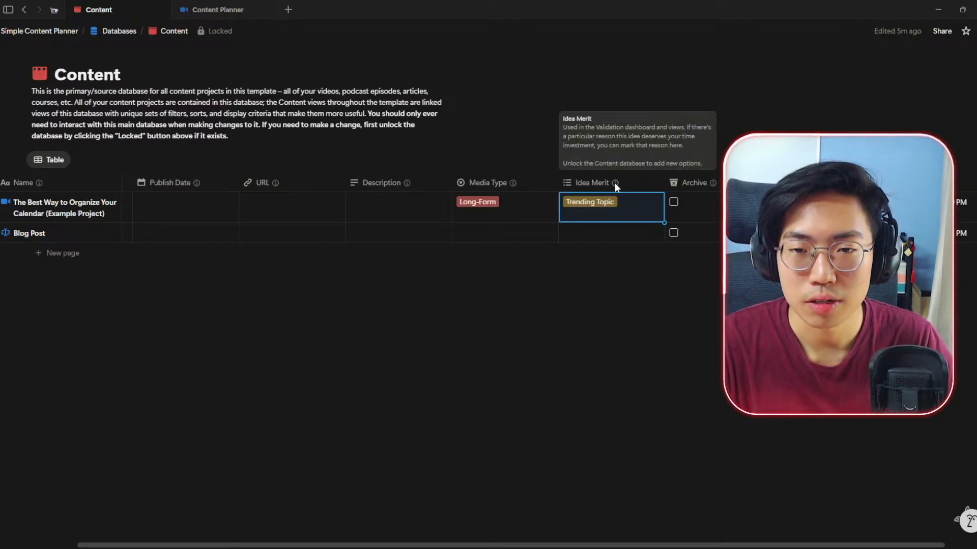
click(600, 216)
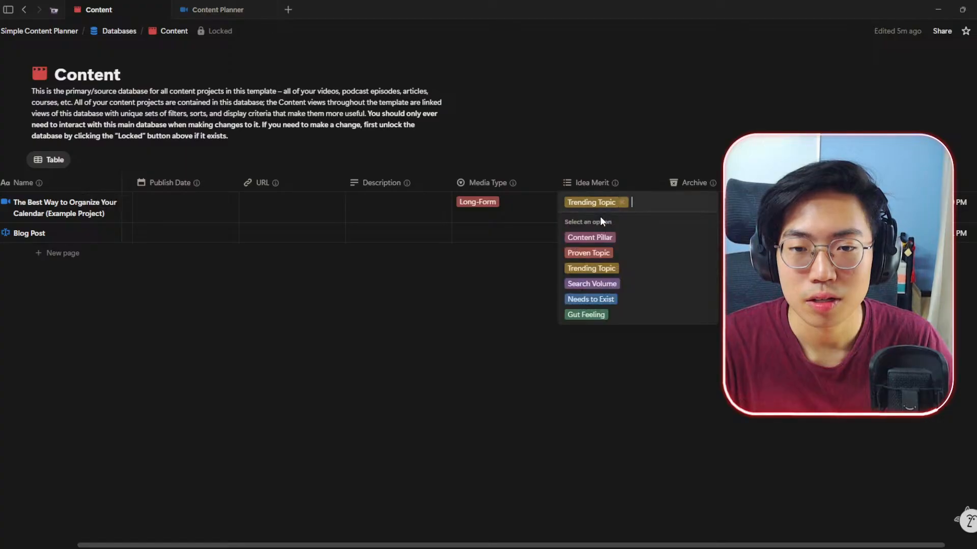
key(Escape)
mouse_move(615, 184)
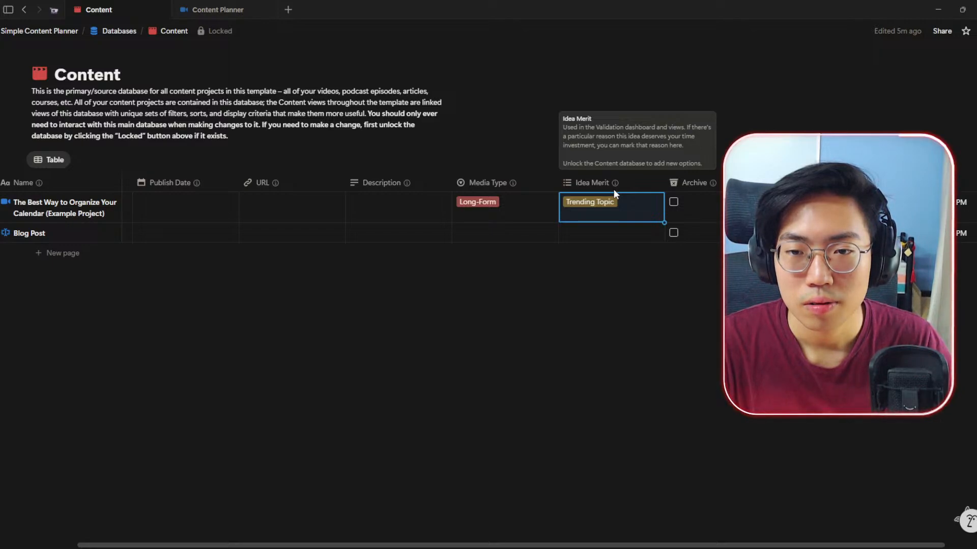
scroll(613, 189, right, 2)
scroll(703, 209, left, 5)
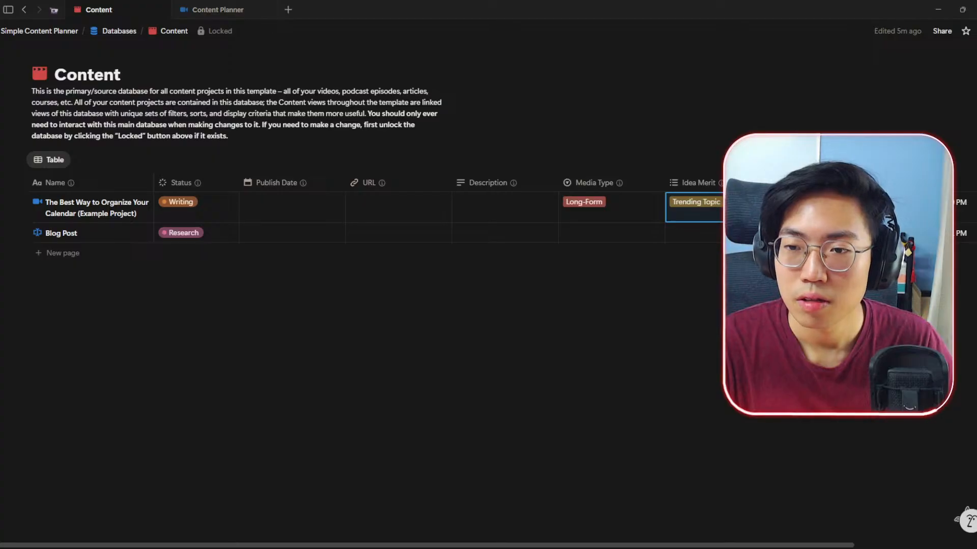
Look through the Research and Swipes databases from the Databases page and return to the Simple Content Planner.
key(alt+Left)
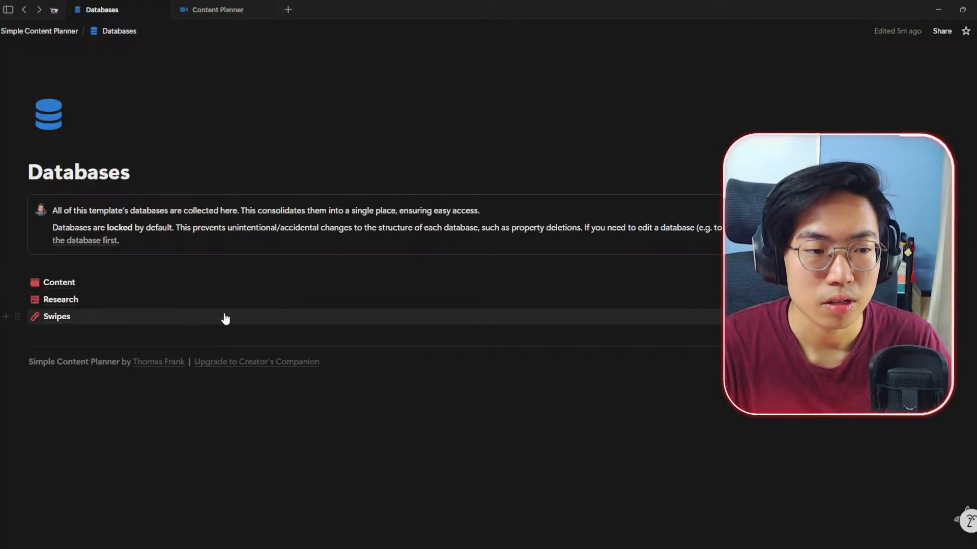
click(160, 305)
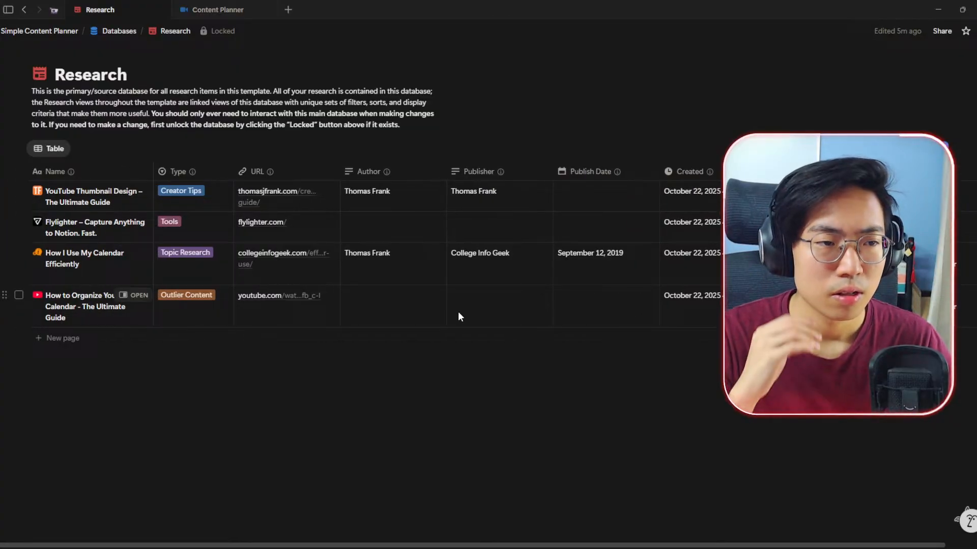
key(alt+Left)
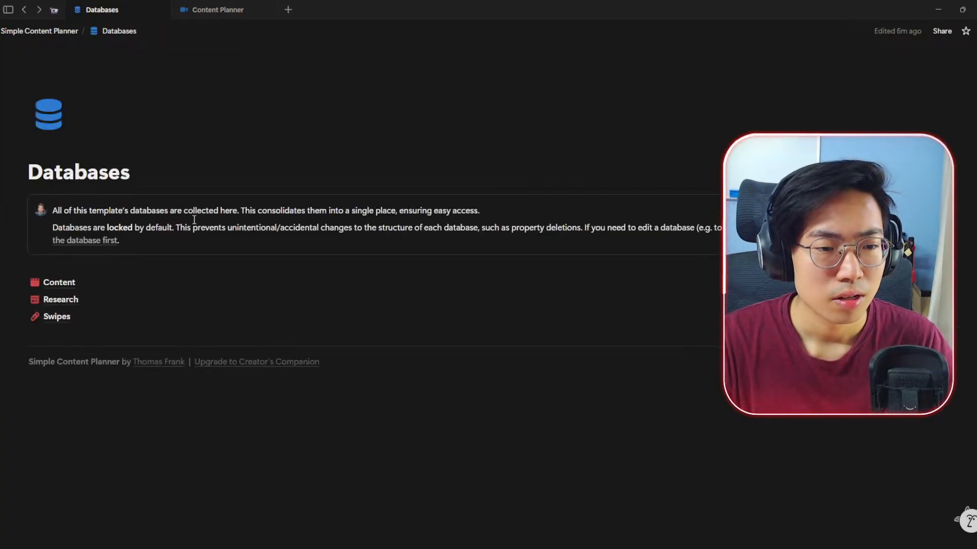
click(57, 316)
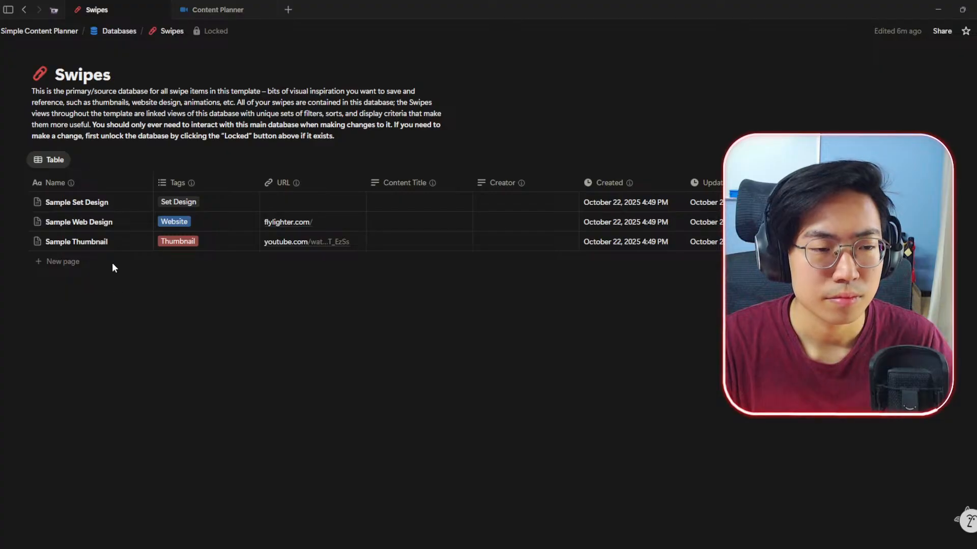
key(alt+Left)
key(alt+Left)
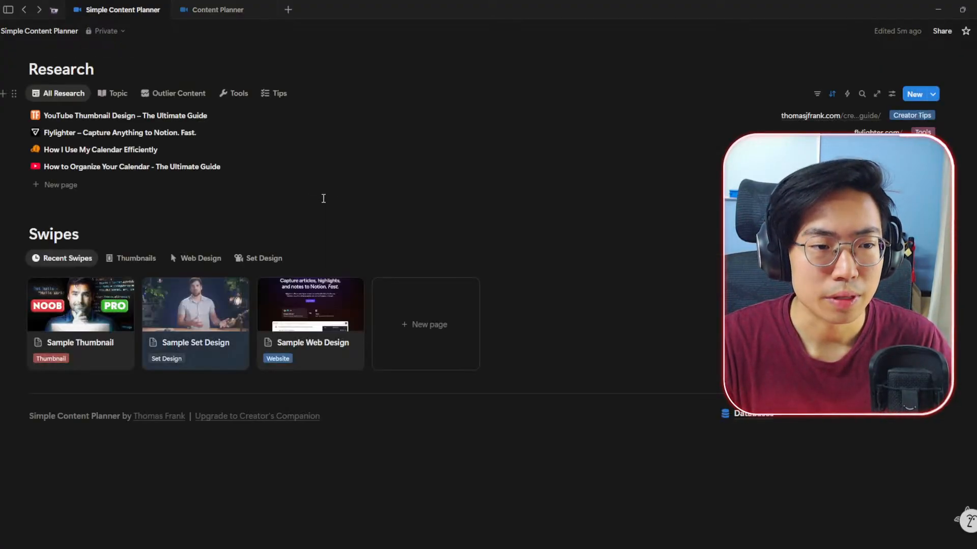
Review how the planner's main page arranges the Content Projects, Research and Swipes sections and the Databases link.
click(325, 307)
key(Escape)
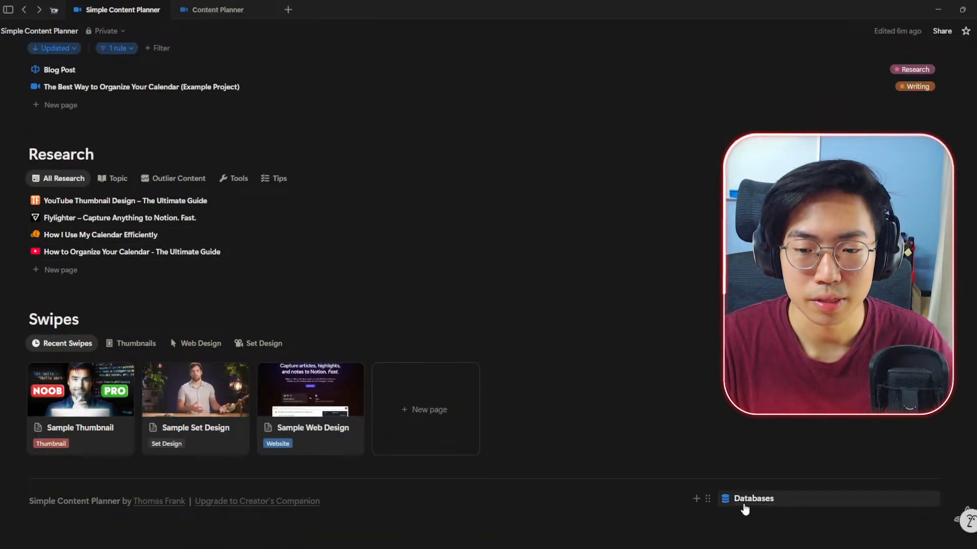
scroll(653, 447, down, 2)
scroll(664, 377, up, 4)
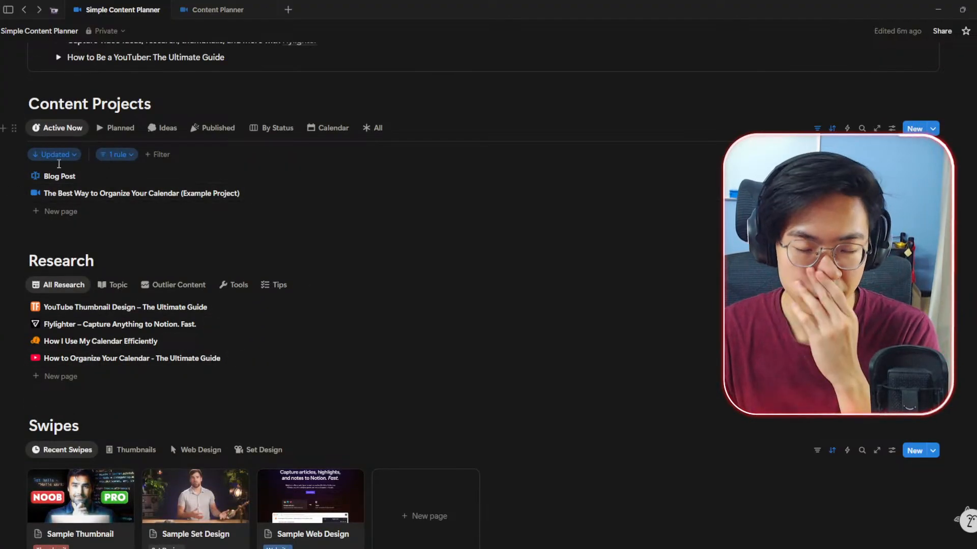
scroll(191, 193, up, 2)
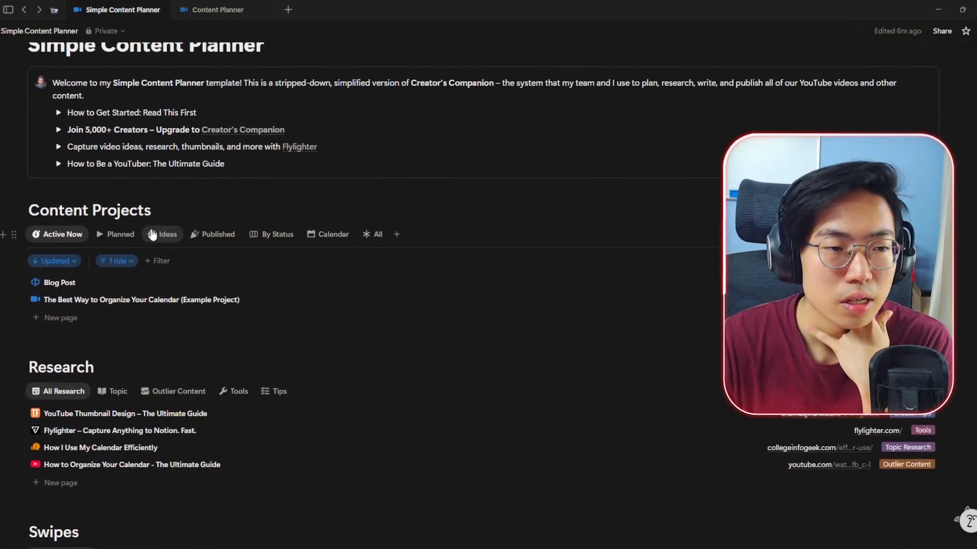
click(14, 234)
key(Escape)
scroll(170, 307, down, 7)
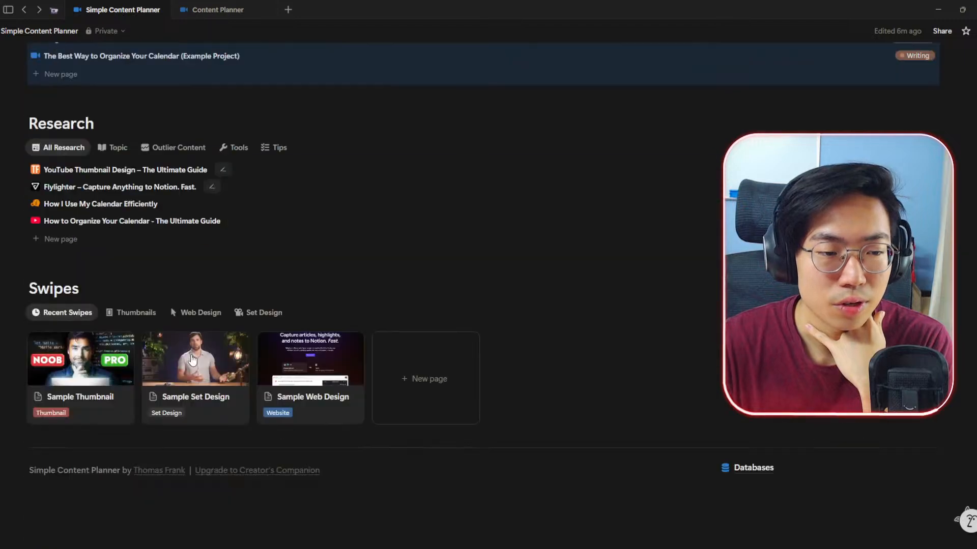
scroll(713, 349, up, 6)
scroll(789, 466, down, 4)
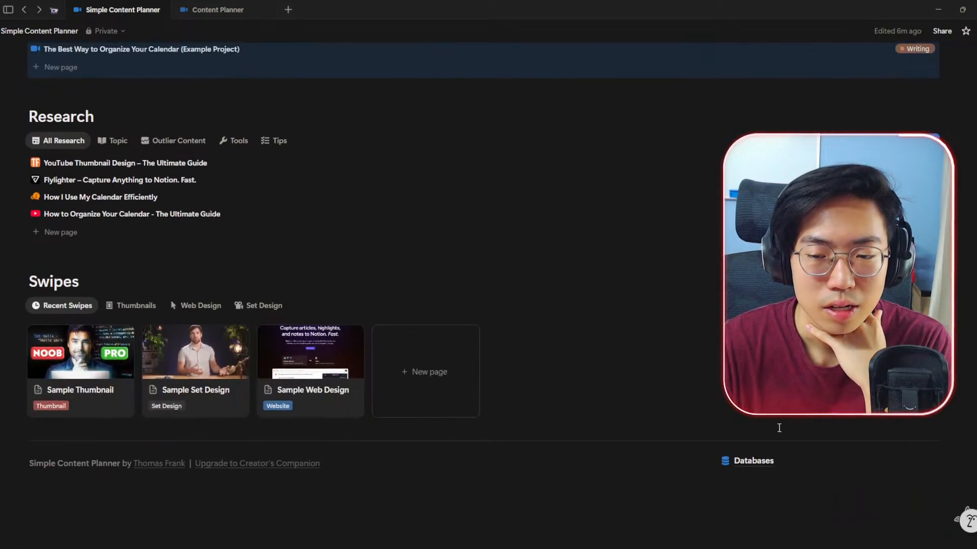
scroll(720, 420, up, 4)
Open the example calendar project as a full page and trace its parent pages through Content and Databases back to the Simple Content Planner.
click(100, 262)
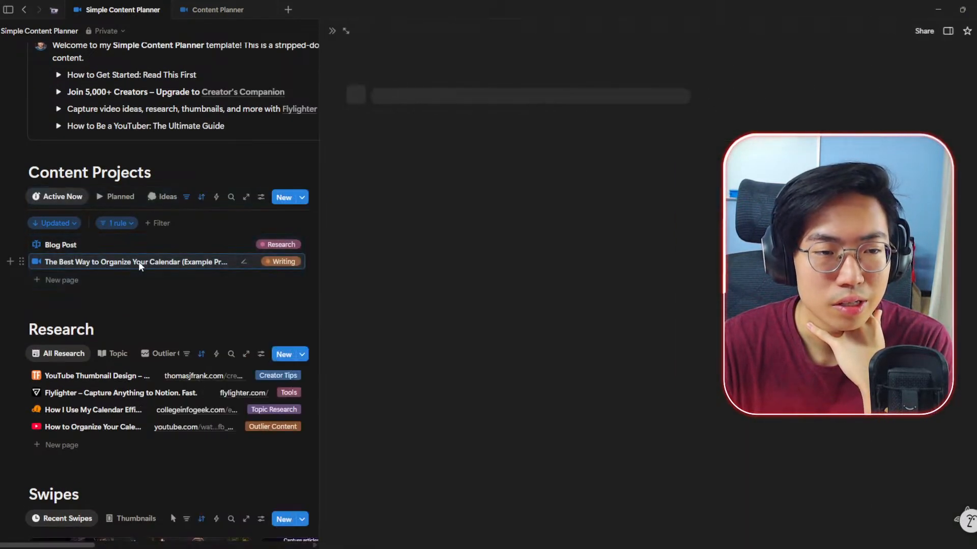
click(344, 31)
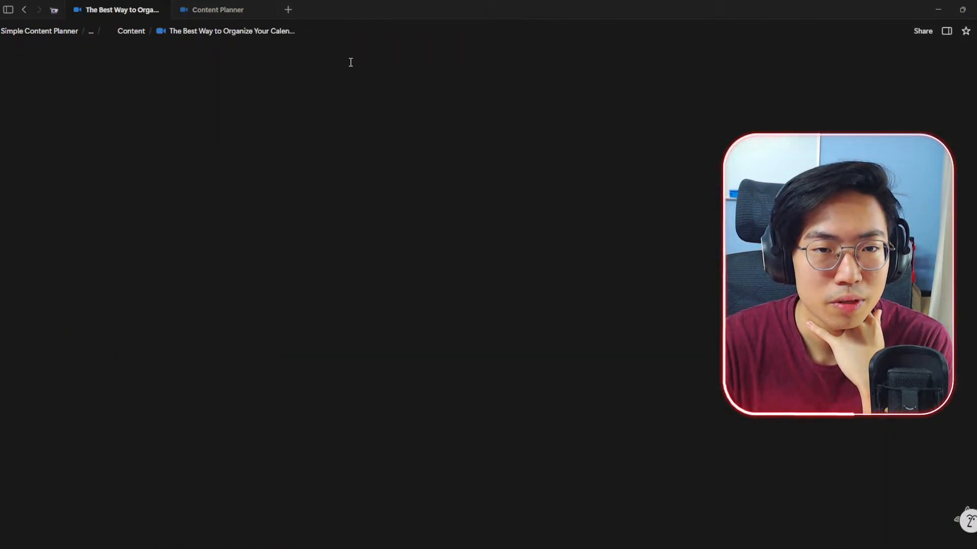
click(119, 32)
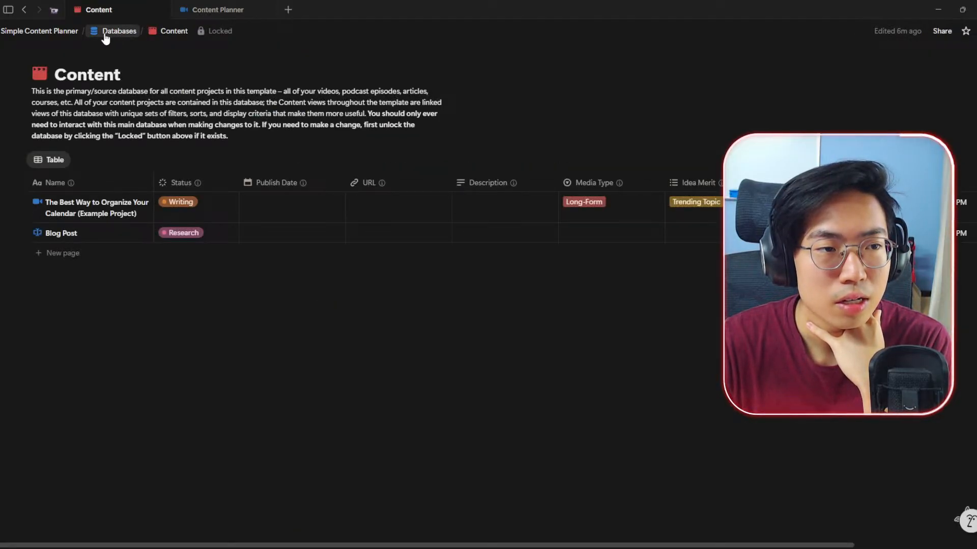
click(102, 34)
click(33, 33)
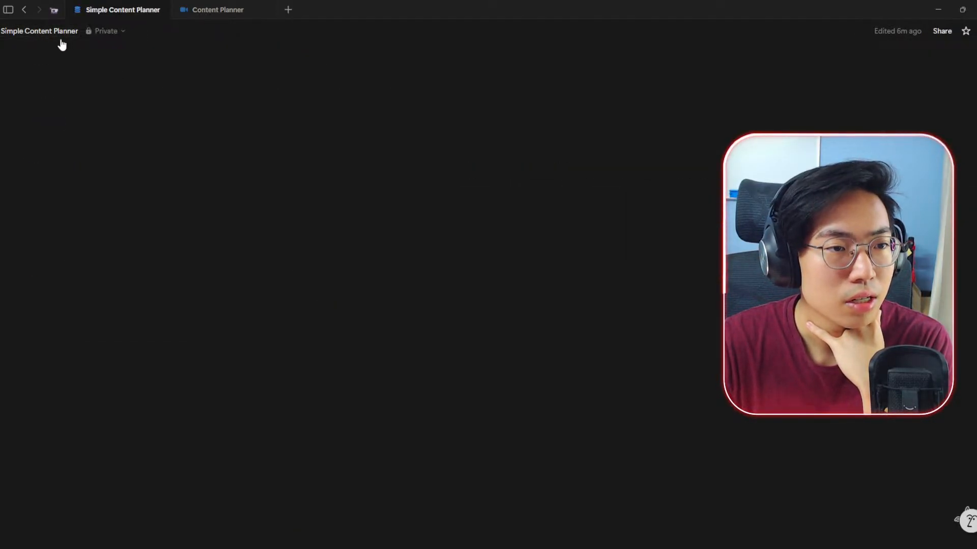
scroll(121, 116, down, 4)
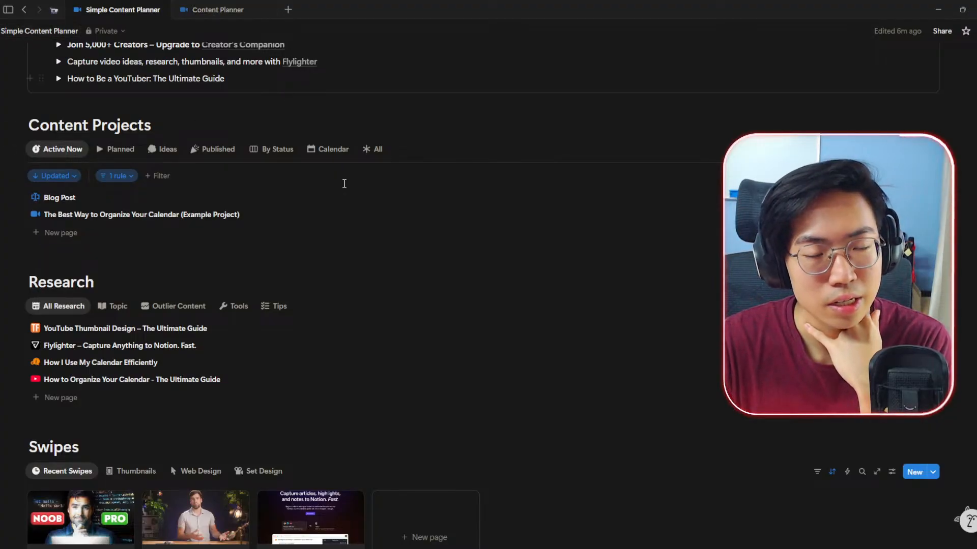
Open the example calendar project as a full page and go up through its parent Content database to the Databases page.
scroll(133, 182, up, 4)
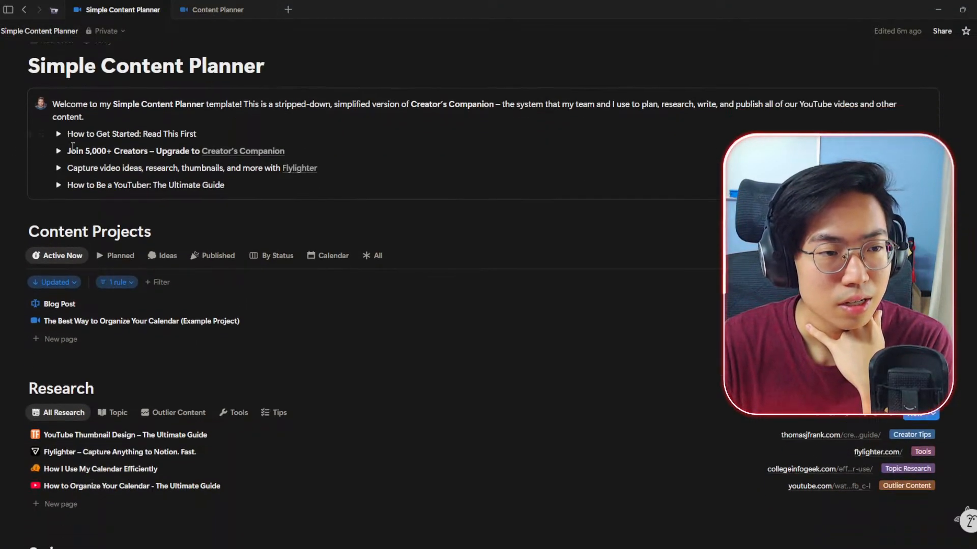
scroll(86, 179, down, 6)
click(149, 108)
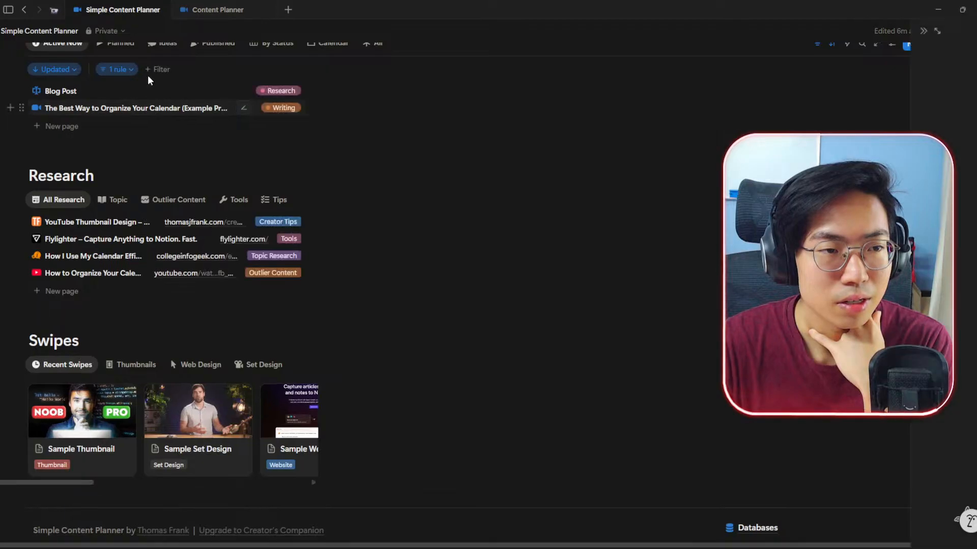
click(345, 31)
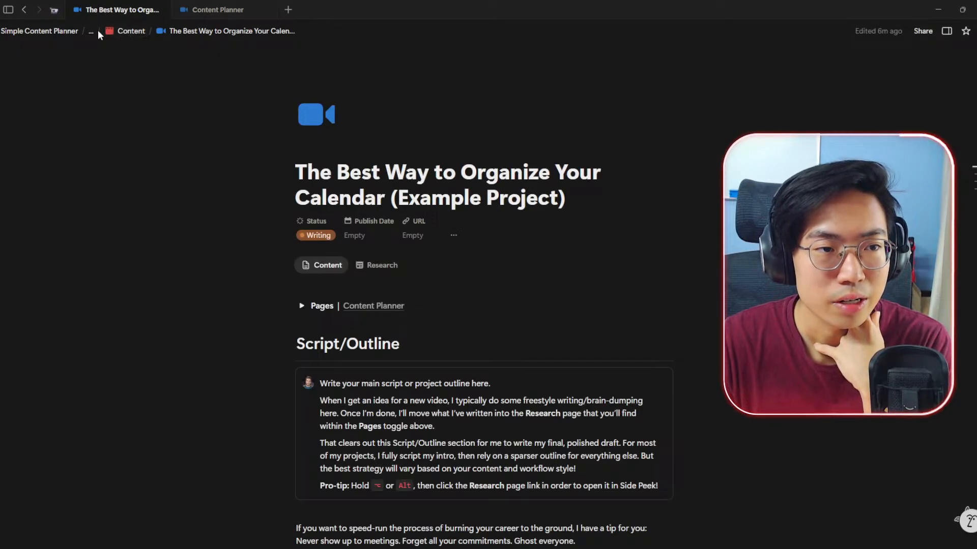
click(125, 32)
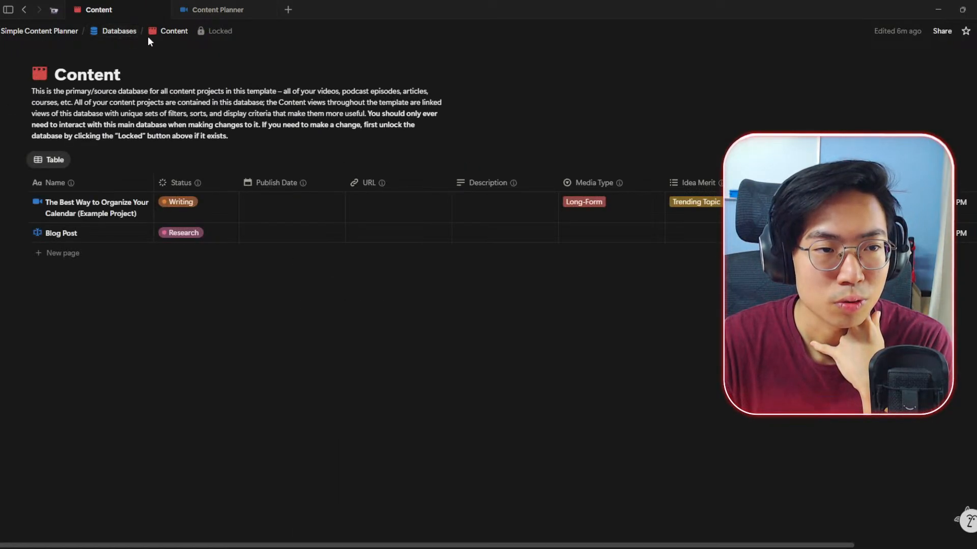
click(115, 33)
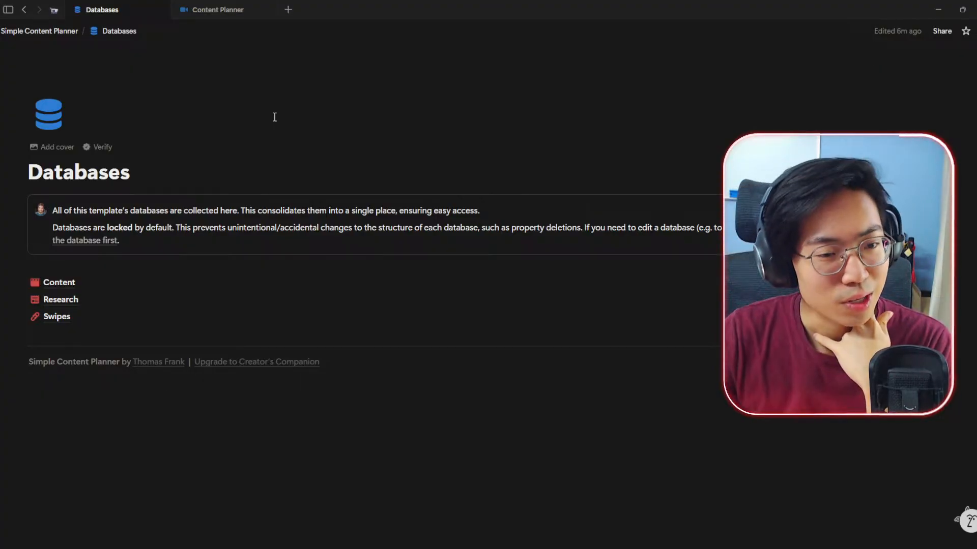
Read the Databases page's note about keeping the databases in a single place and locked by default.
drag(271, 206, 454, 206)
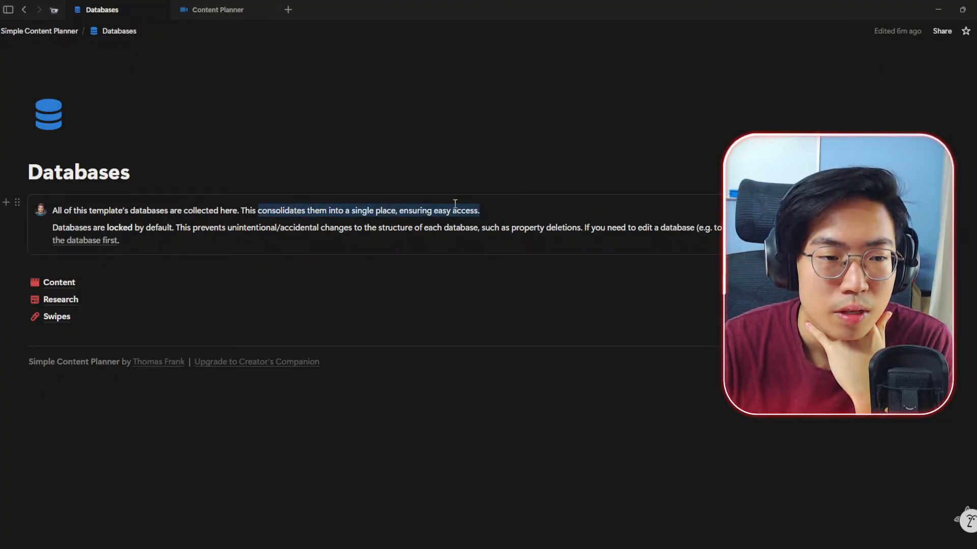
click(454, 206)
drag(70, 222, 390, 227)
click(596, 229)
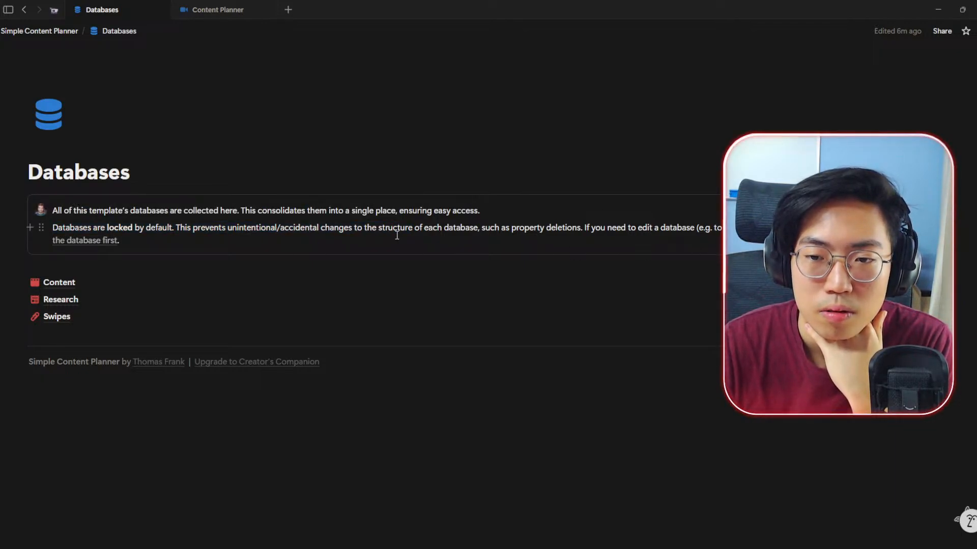
View the Content database from the Databases page and return to the Simple Content Planner.
click(59, 281)
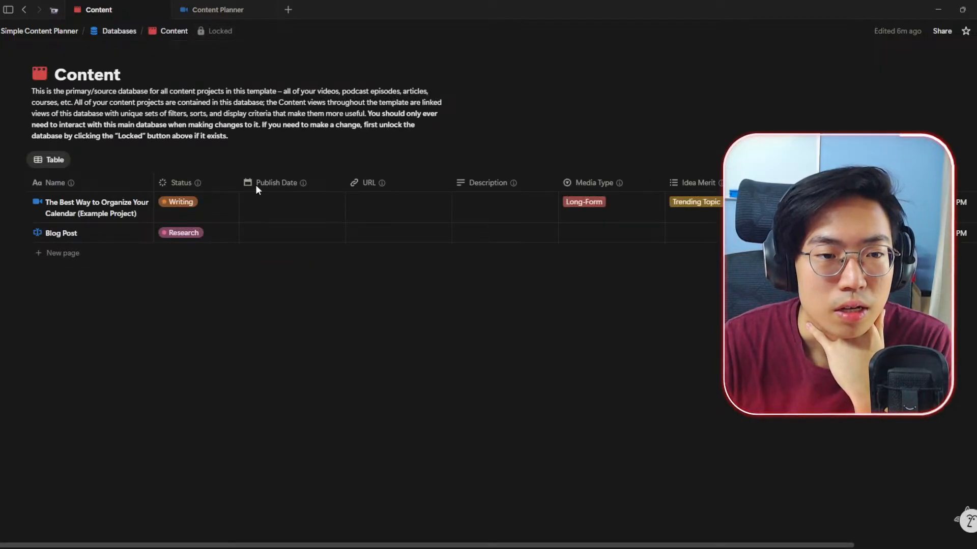
key(alt+Left)
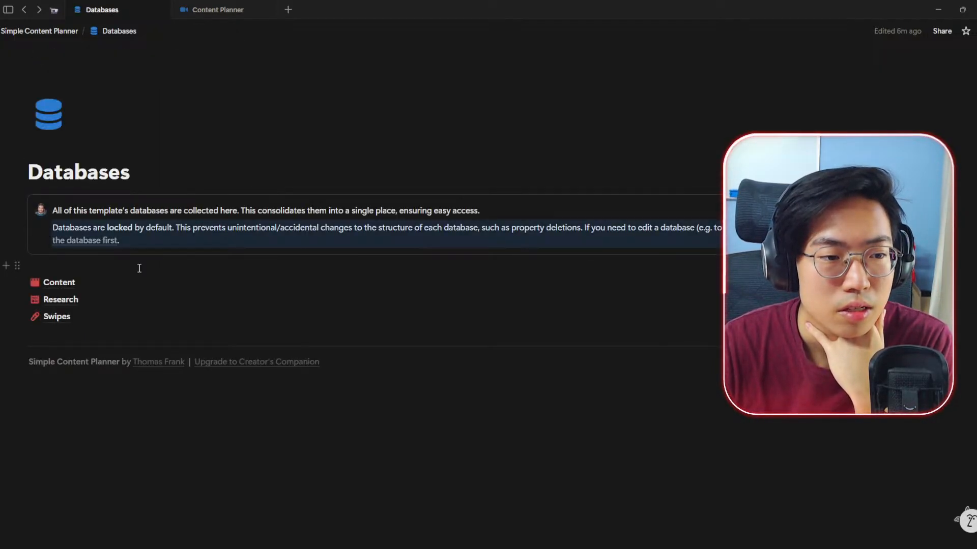
key(alt+Right)
click(39, 31)
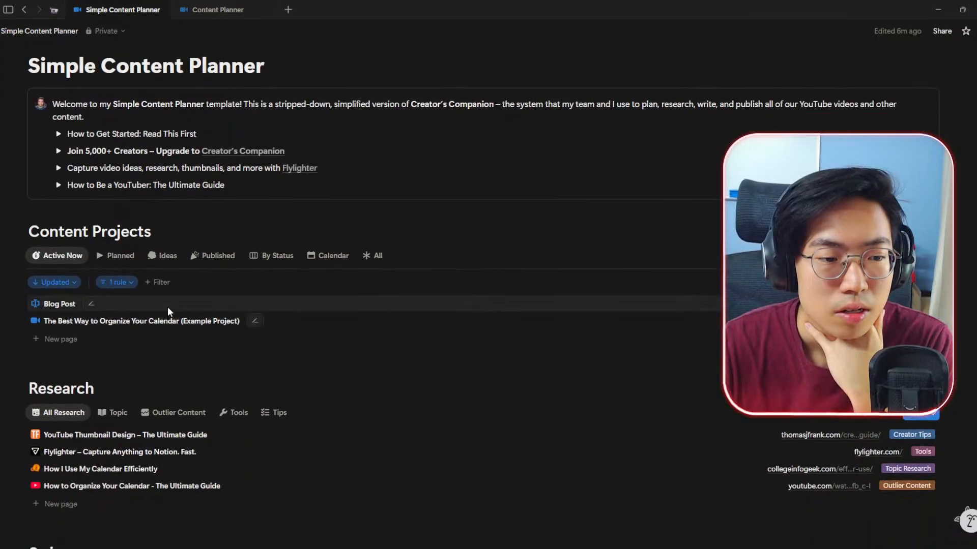
Open the example calendar project in side peek and check its Status options and additional properties.
click(166, 319)
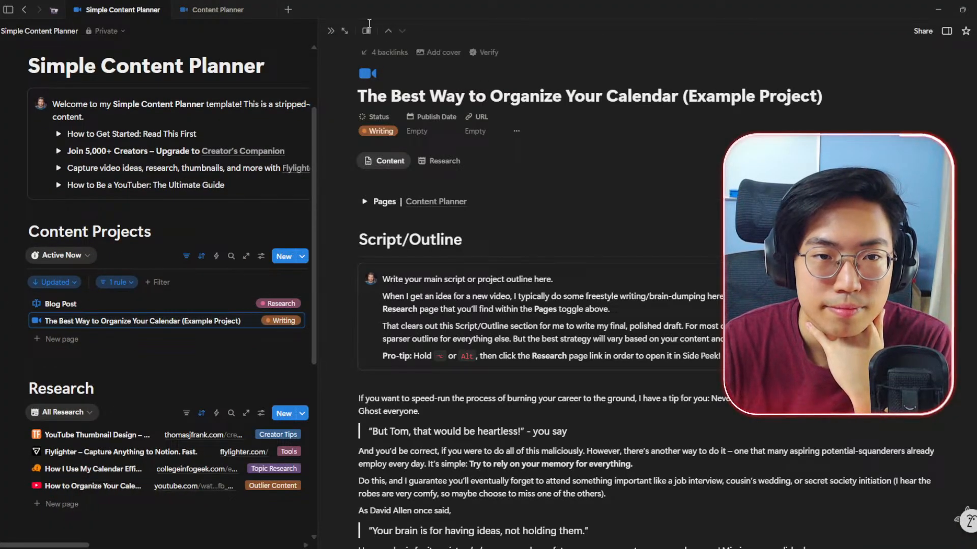
click(379, 129)
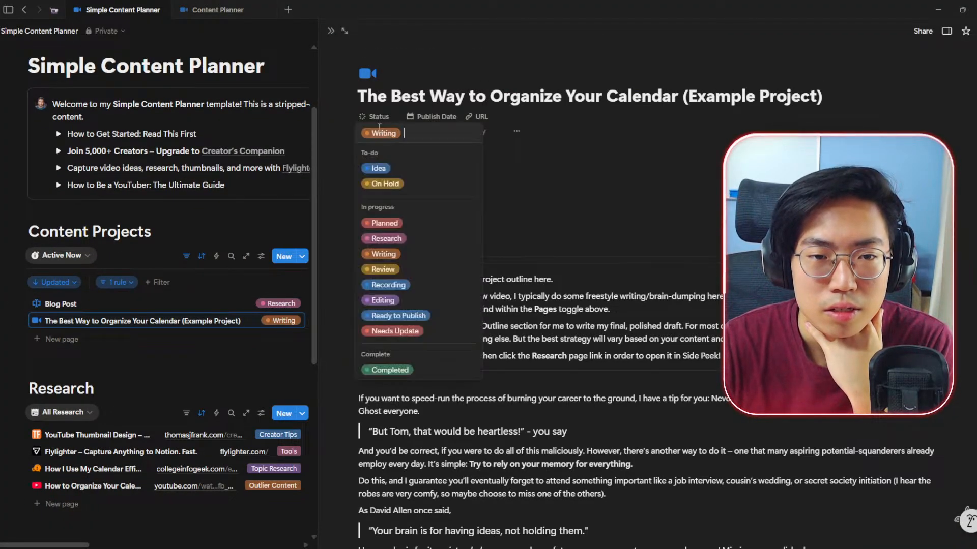
key(Escape)
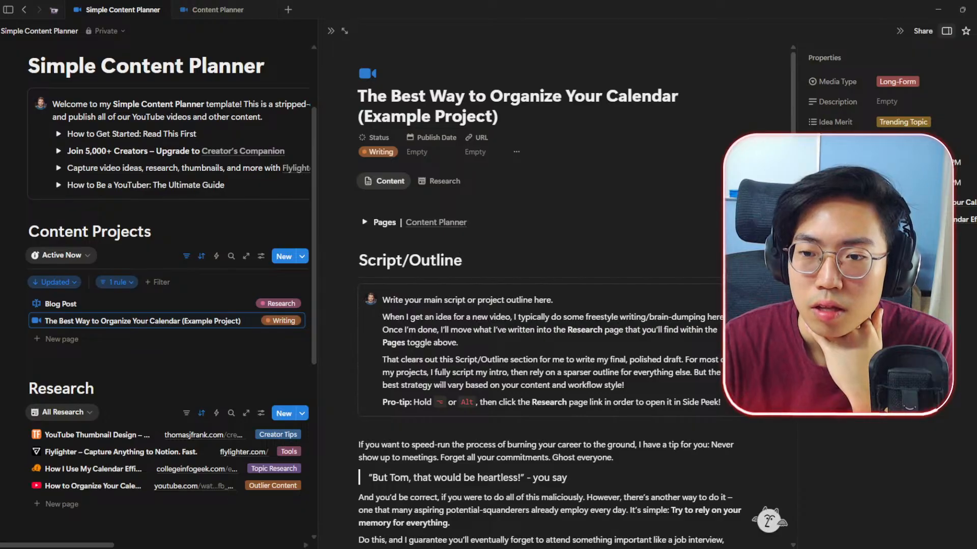
click(331, 30)
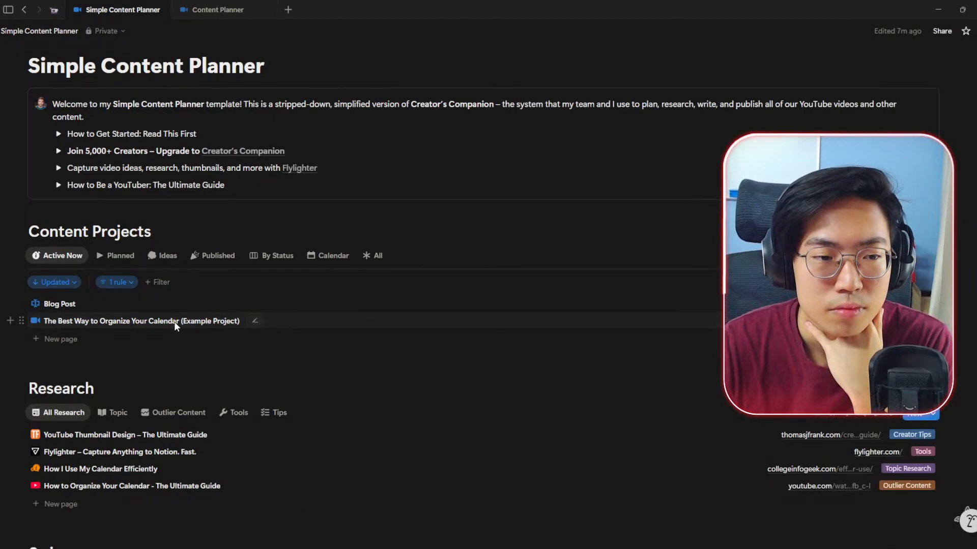
Peek at the example calendar project again and look over the planner's Research and Swipes sections.
click(174, 322)
click(331, 31)
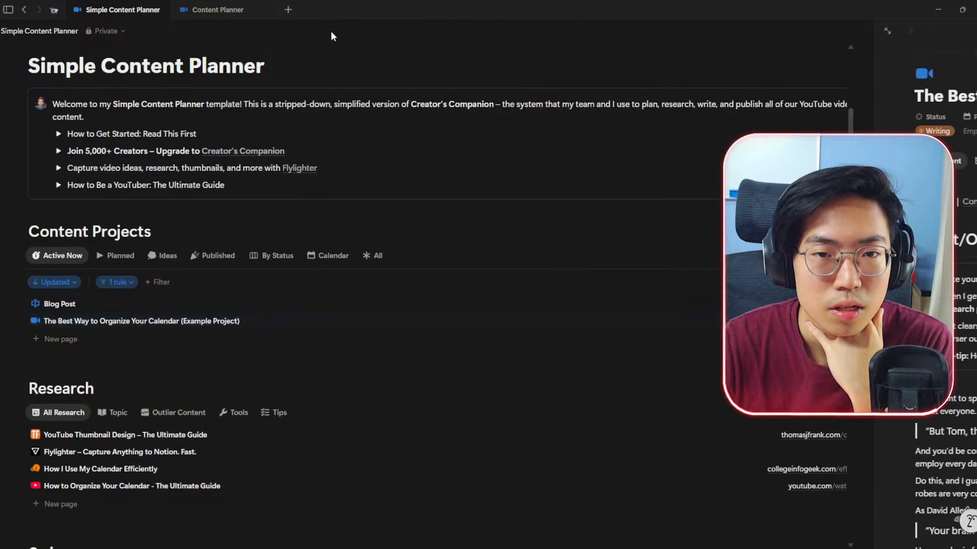
scroll(203, 277, down, 3)
scroll(203, 280, down, 5)
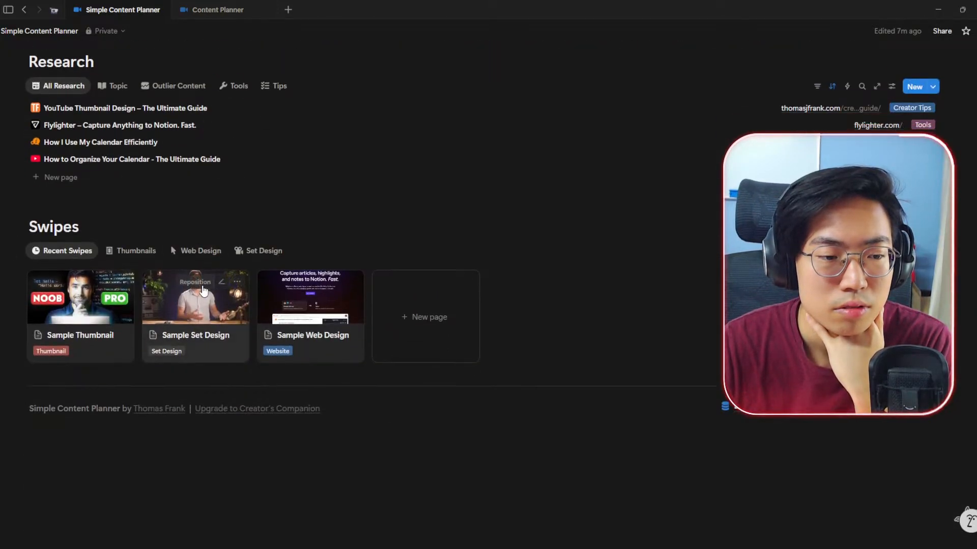
scroll(170, 300, up, 2)
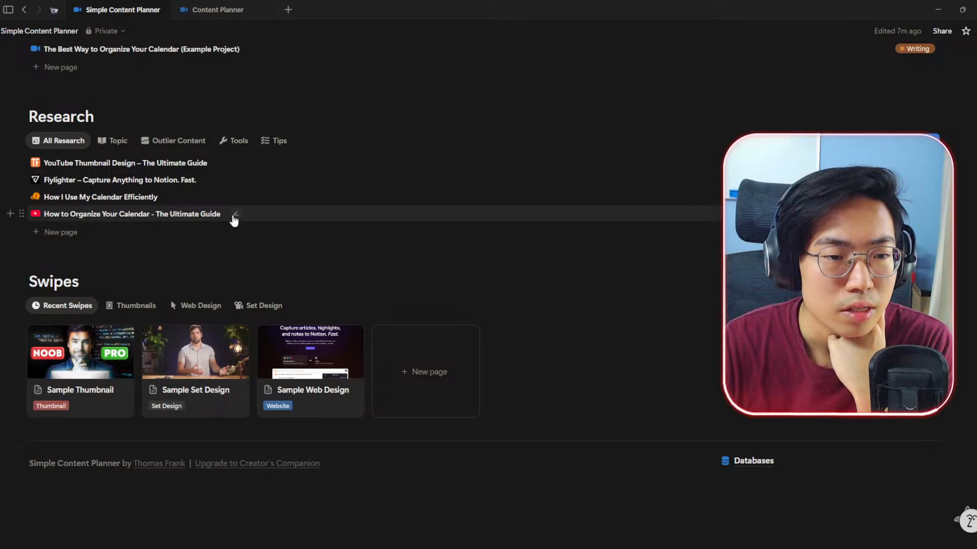
Open the "How to Organize Your Calendar - The Ultimate Guide" research entry in side peek and review its additional properties.
click(237, 215)
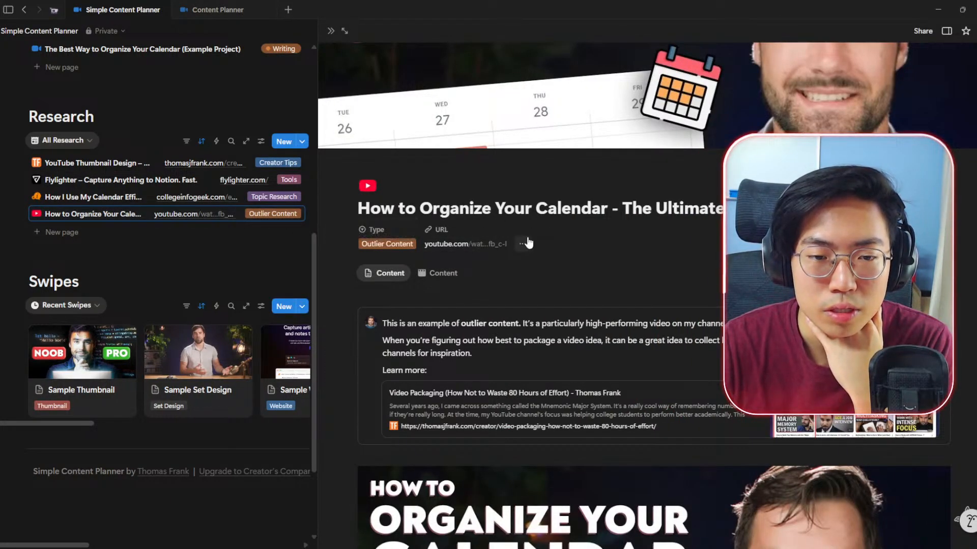
click(522, 243)
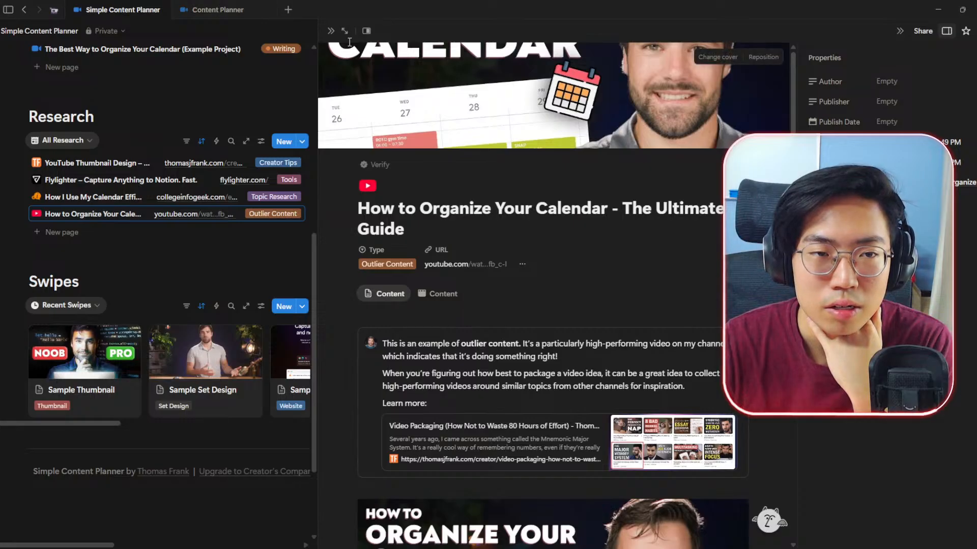
key(Escape)
Move between the Databases page and the Content database and look at the example project's Status entry.
click(754, 461)
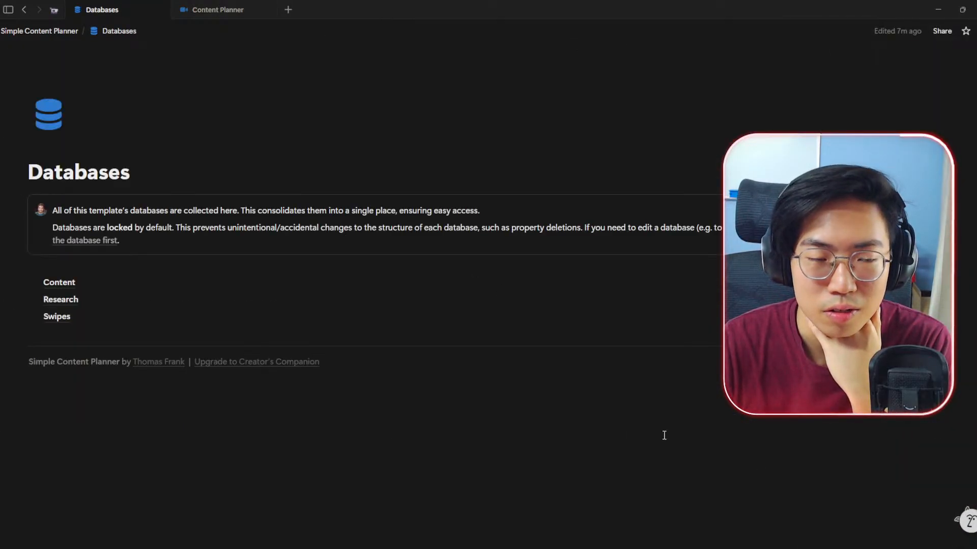
click(131, 291)
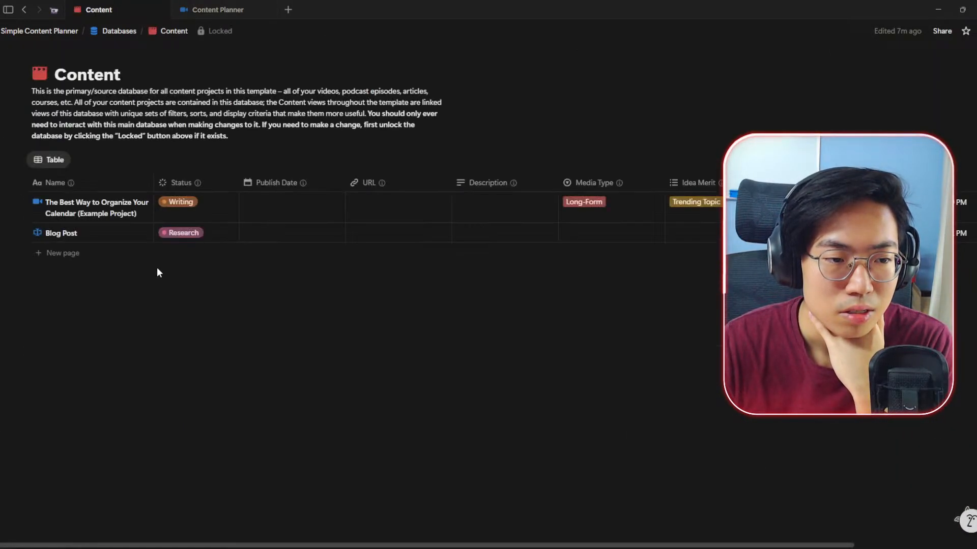
click(105, 34)
click(126, 282)
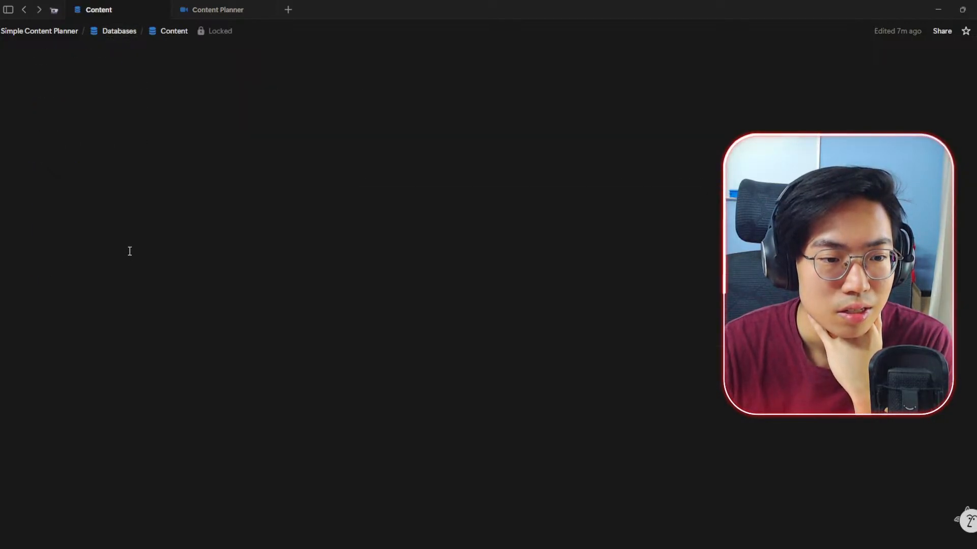
click(182, 212)
key(Escape)
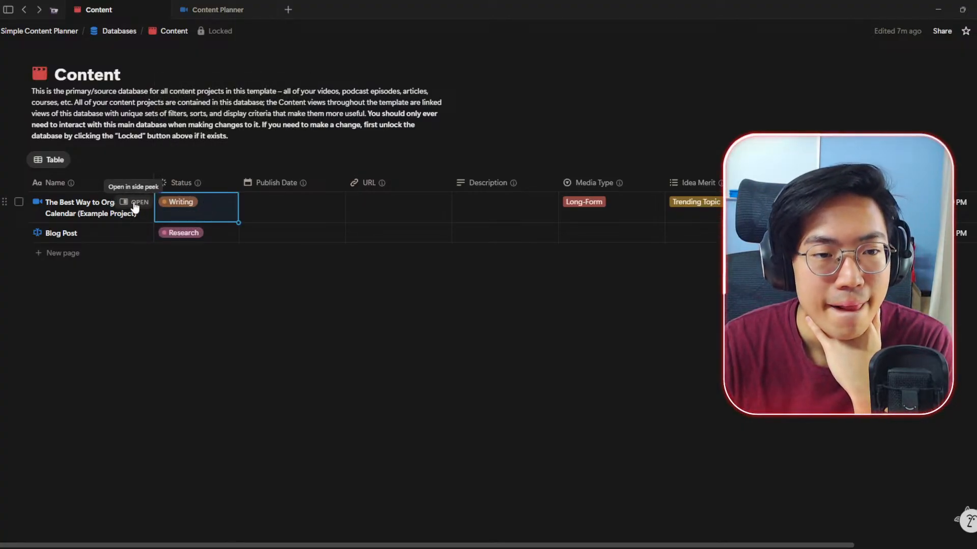
Inspect the Content database's view settings and property list, and return to the Simple Content Planner.
click(894, 160)
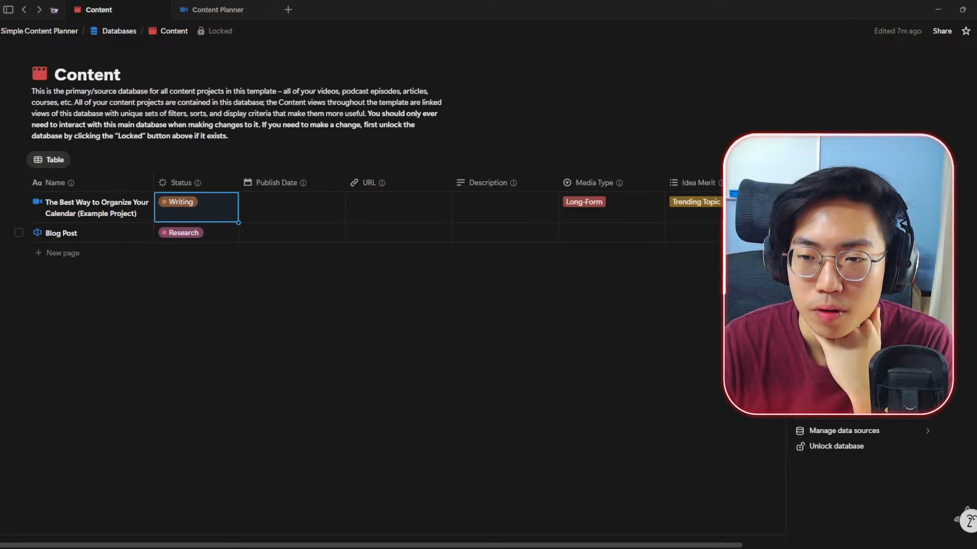
click(848, 248)
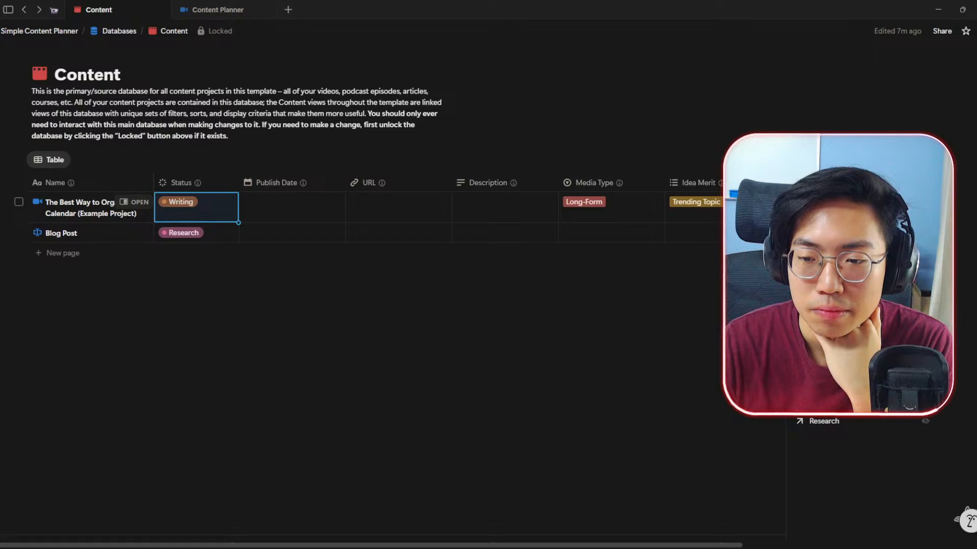
click(800, 184)
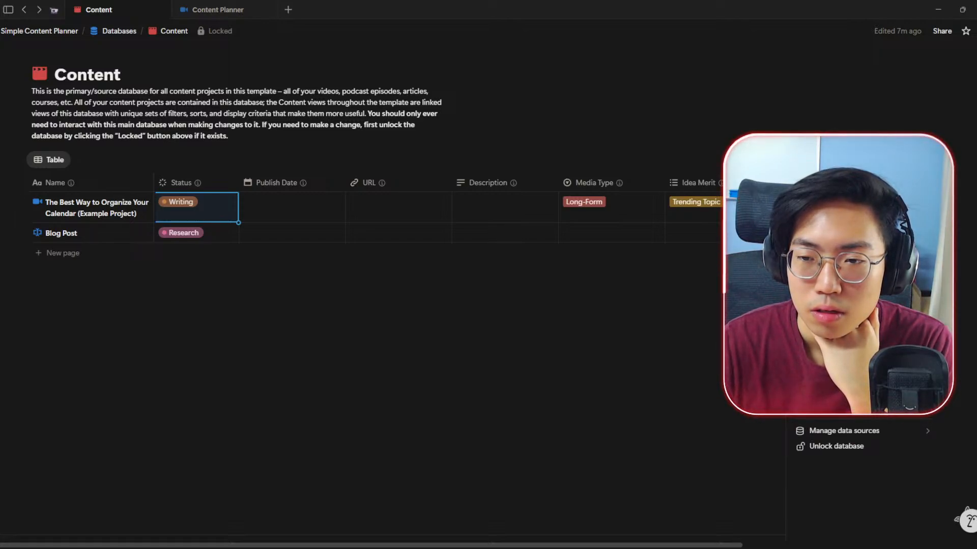
click(118, 31)
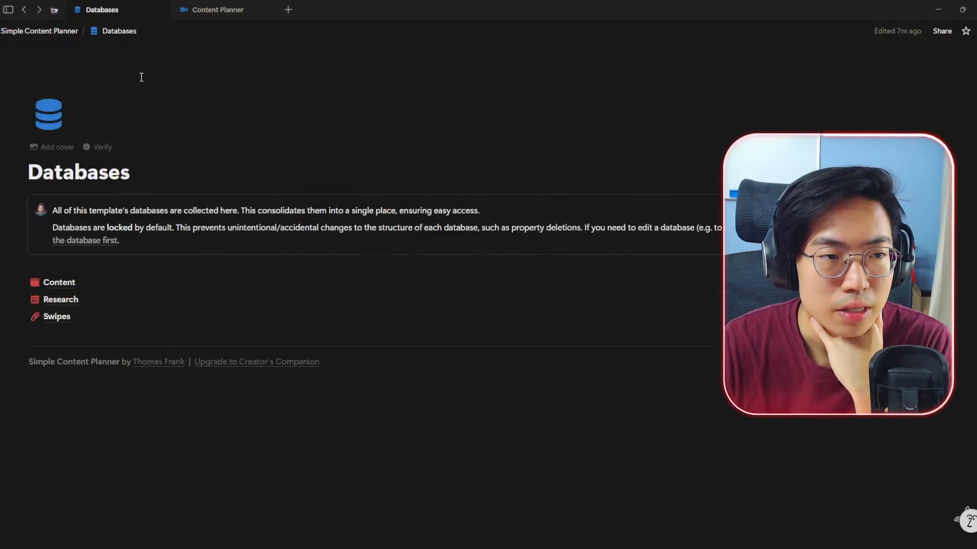
click(46, 34)
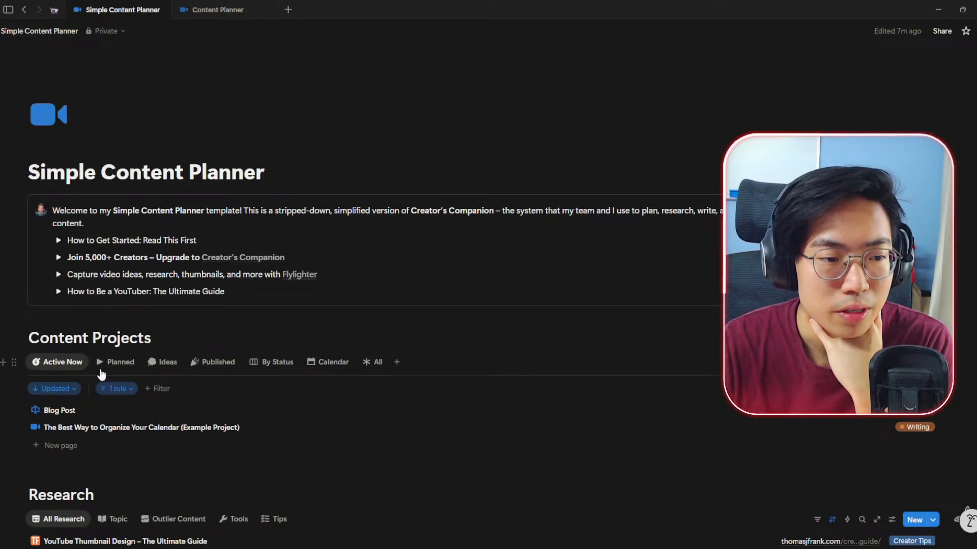
Compare the page icon and layout of the Simple Content Planner with those of the self-built Content Planner.
click(214, 11)
click(96, 8)
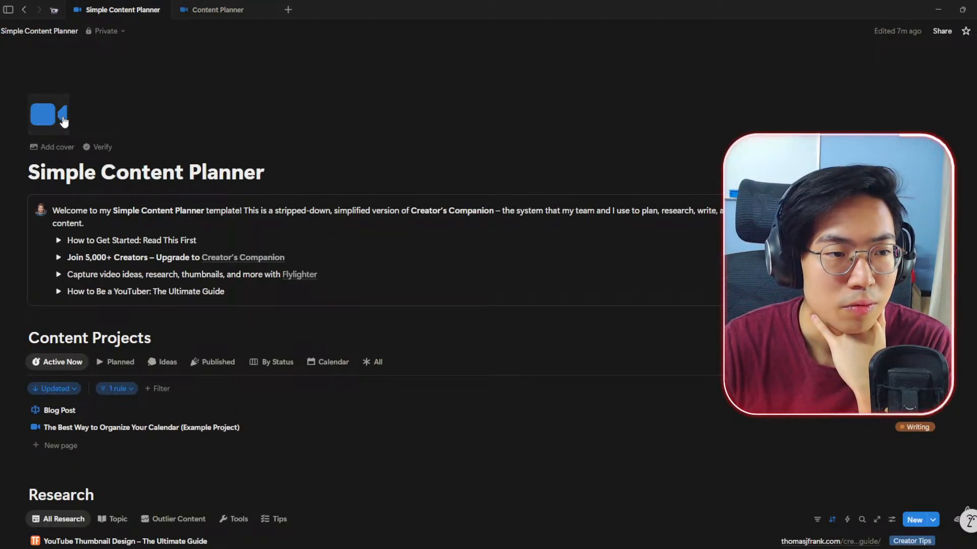
click(63, 121)
click(215, 111)
click(206, 12)
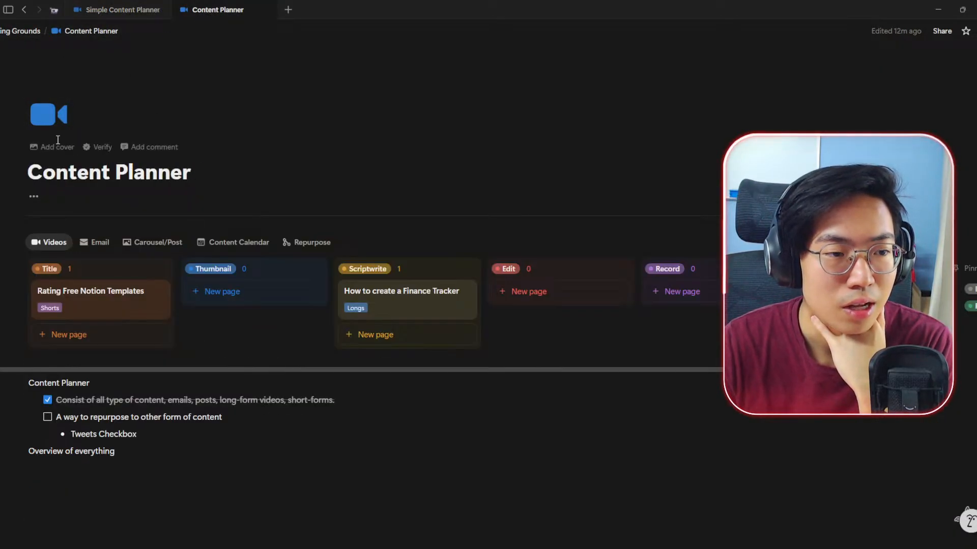
click(109, 9)
click(237, 14)
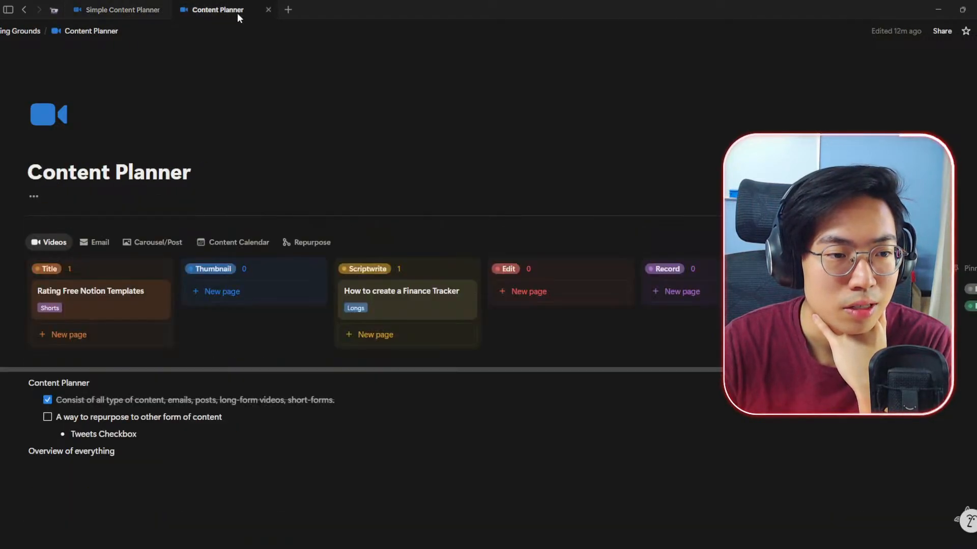
click(138, 9)
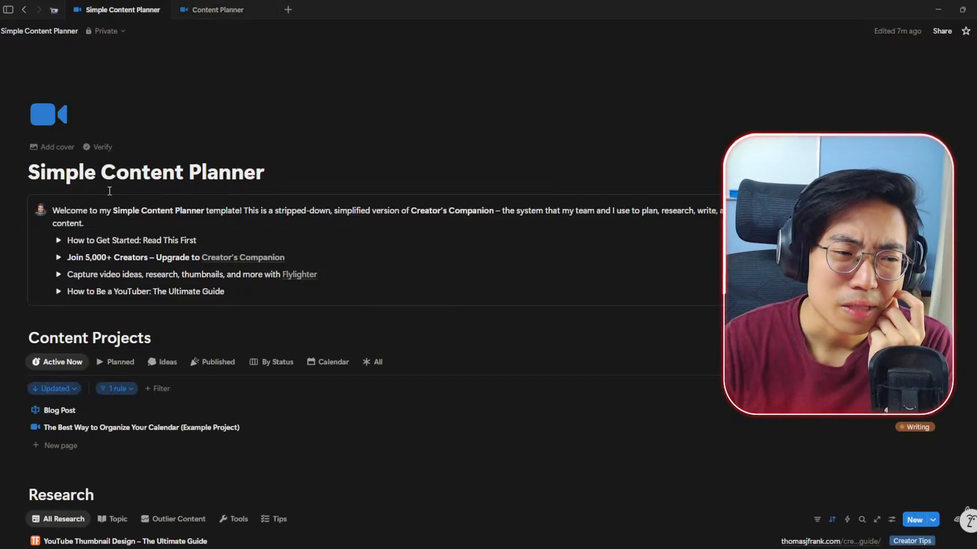
Look through the Thumbnails, Web Design and Set Design views of the Swipes section and return to Recent Swipes.
scroll(109, 191, down, 6)
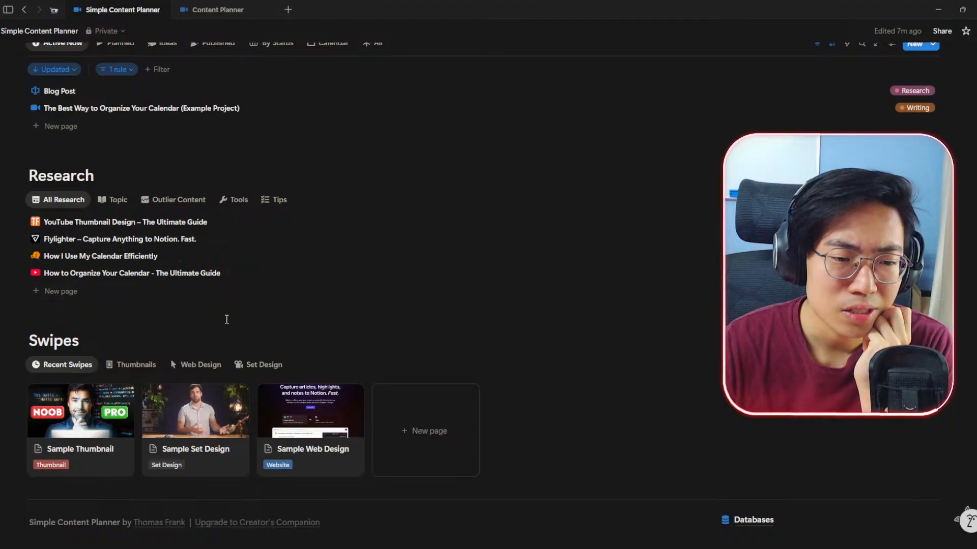
click(133, 365)
click(197, 365)
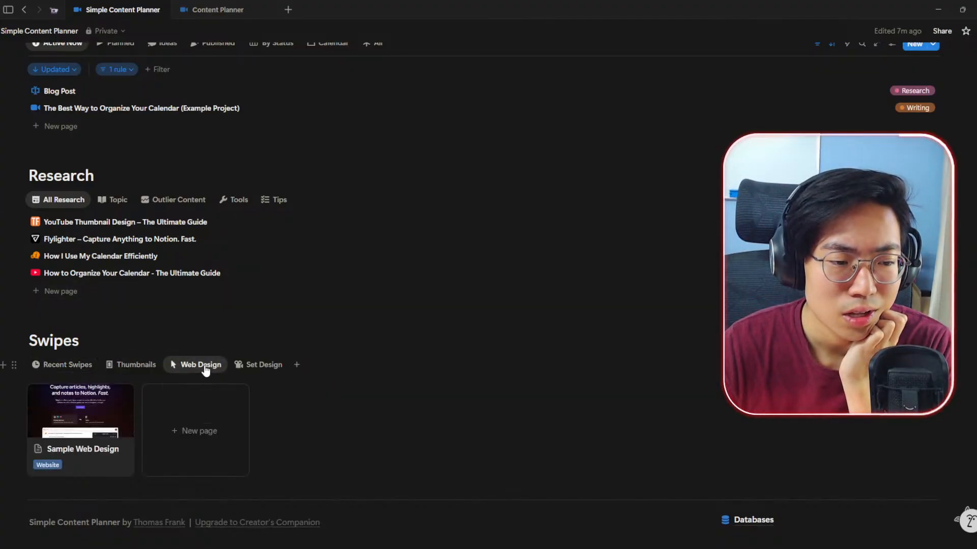
click(259, 365)
click(62, 364)
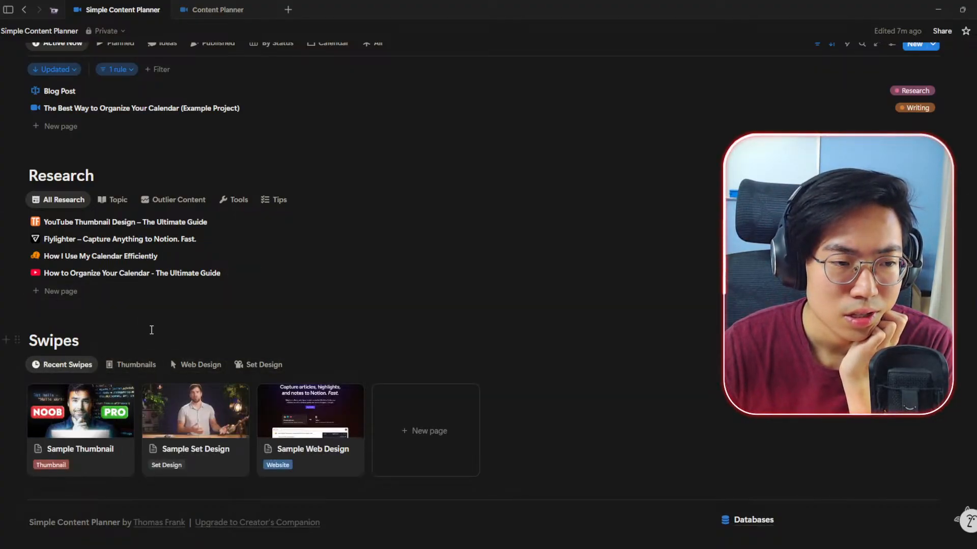
Open the Example Project about organizing your calendar, expand its Pages toggle to view the project pages, and collapse it again.
scroll(181, 199, up, 2)
click(160, 215)
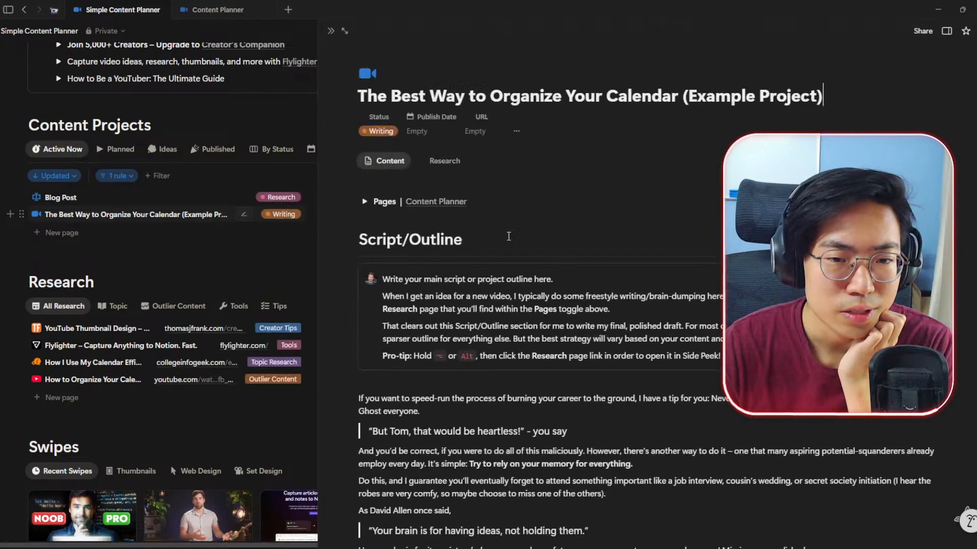
click(365, 202)
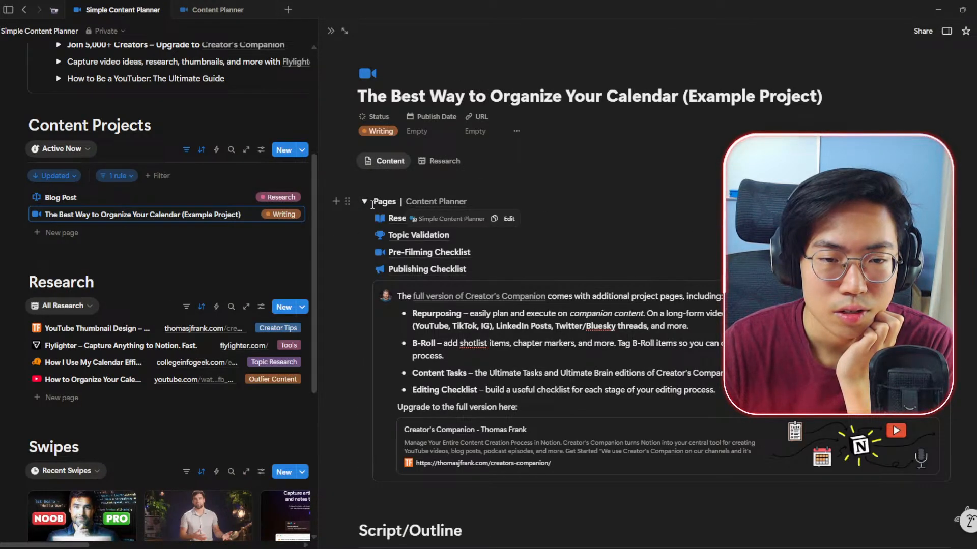
key(Escape)
click(171, 239)
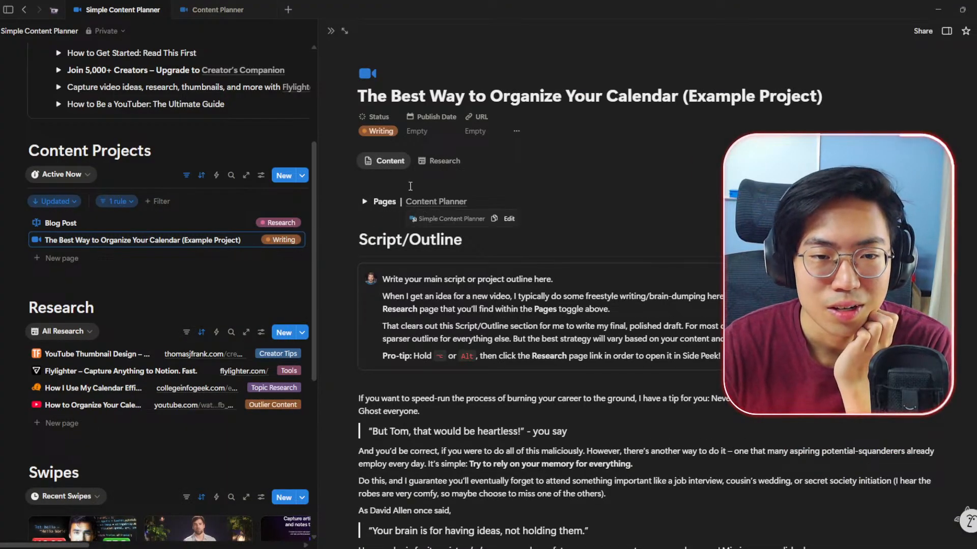
Compare the Content and Research tabs of the example project and return to the Content tab.
click(437, 160)
click(375, 161)
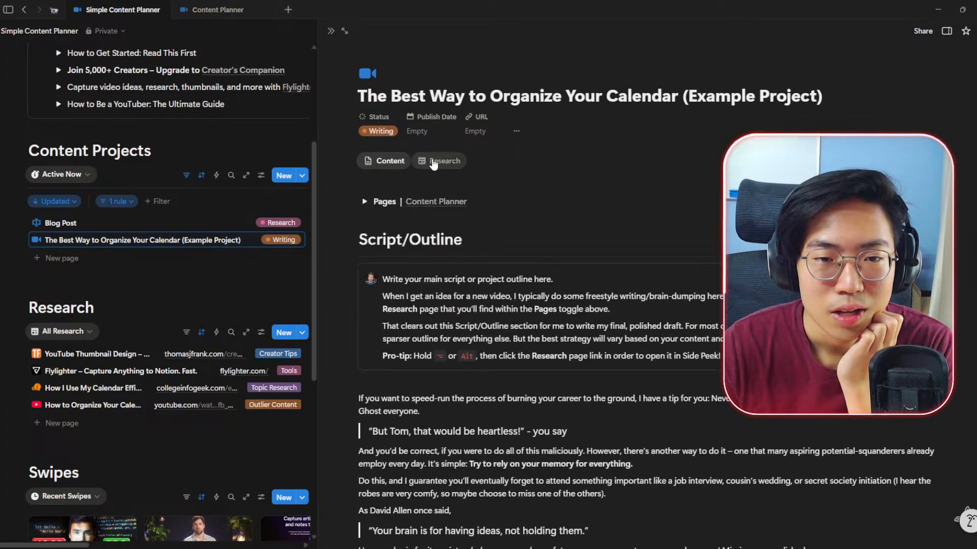
click(436, 160)
click(399, 161)
click(436, 164)
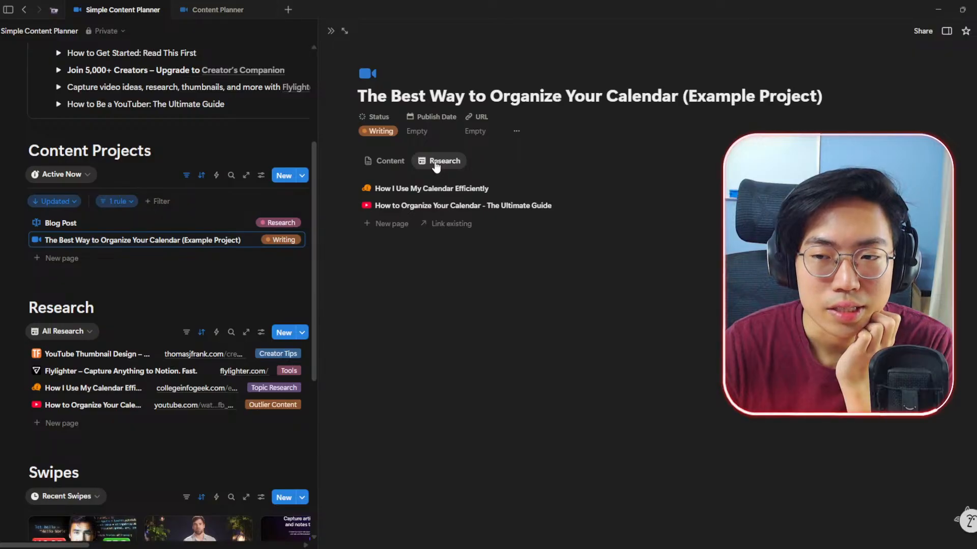
click(393, 161)
click(436, 162)
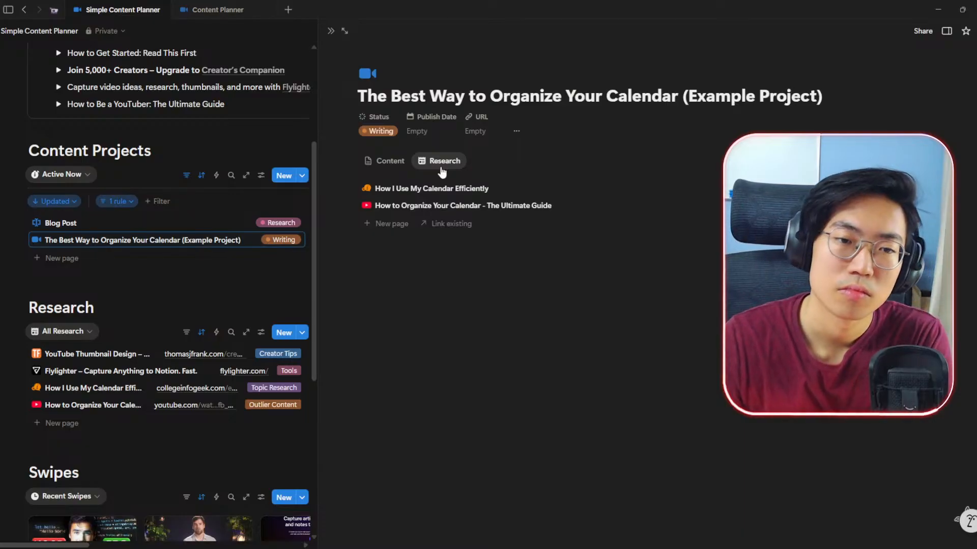
click(394, 160)
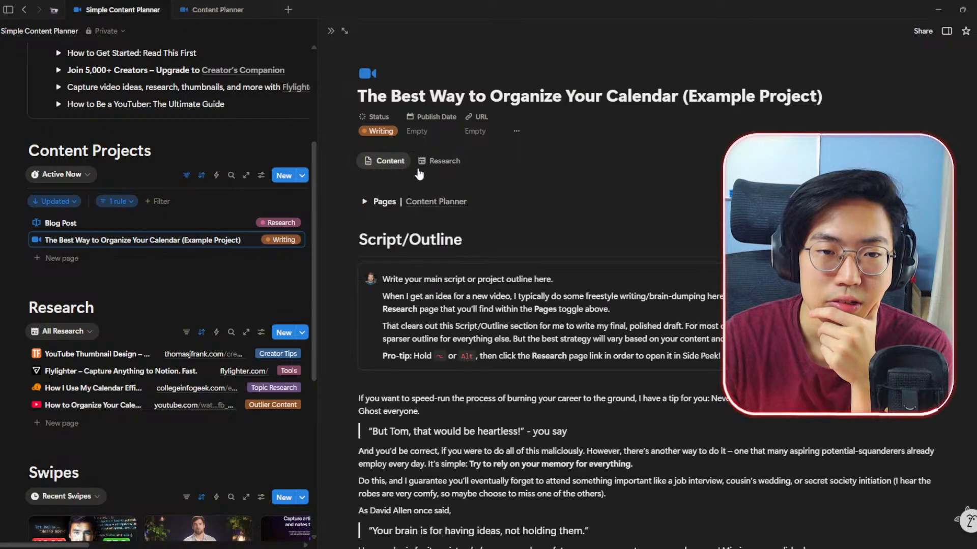
Read through the Script/Outline section of the example project and return to the start of the page.
scroll(458, 213, down, 5)
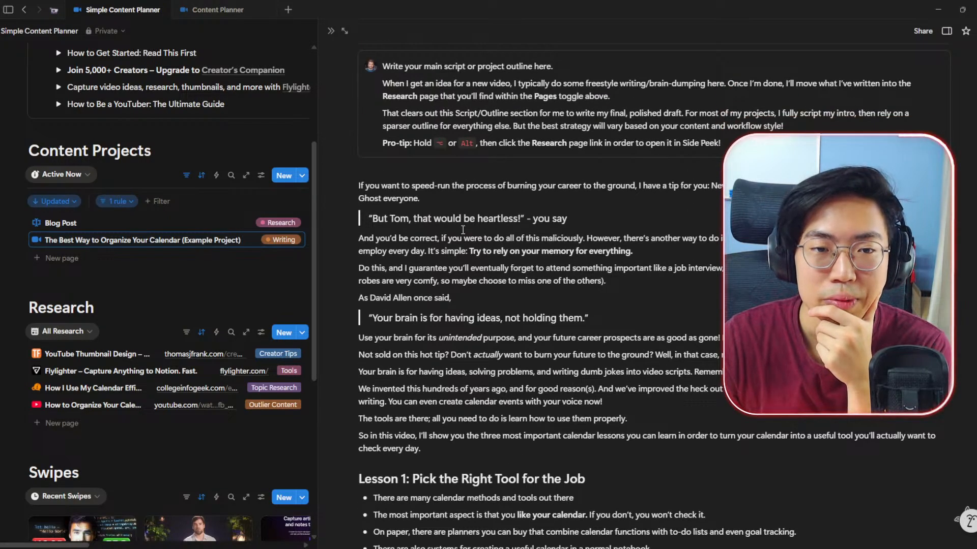
scroll(463, 230, up, 3)
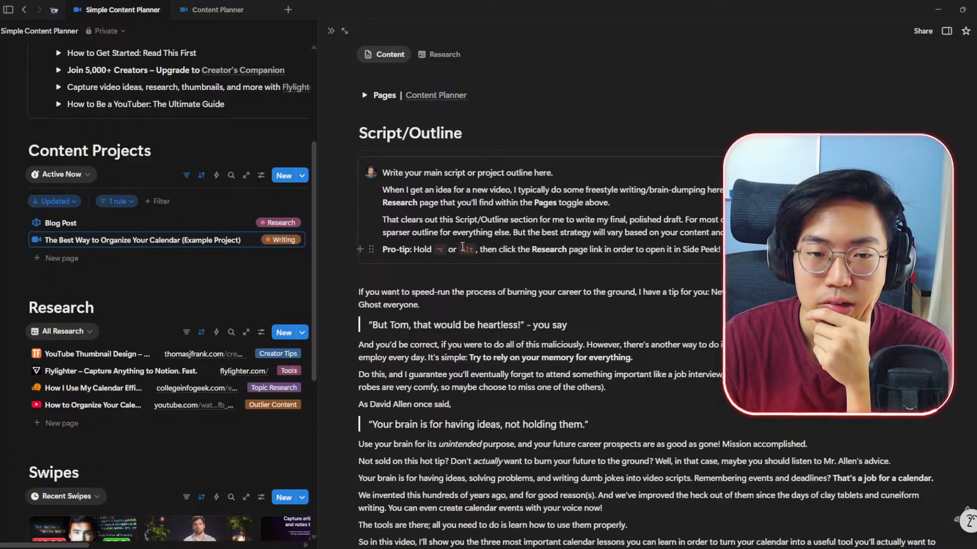
scroll(489, 254, down, 15)
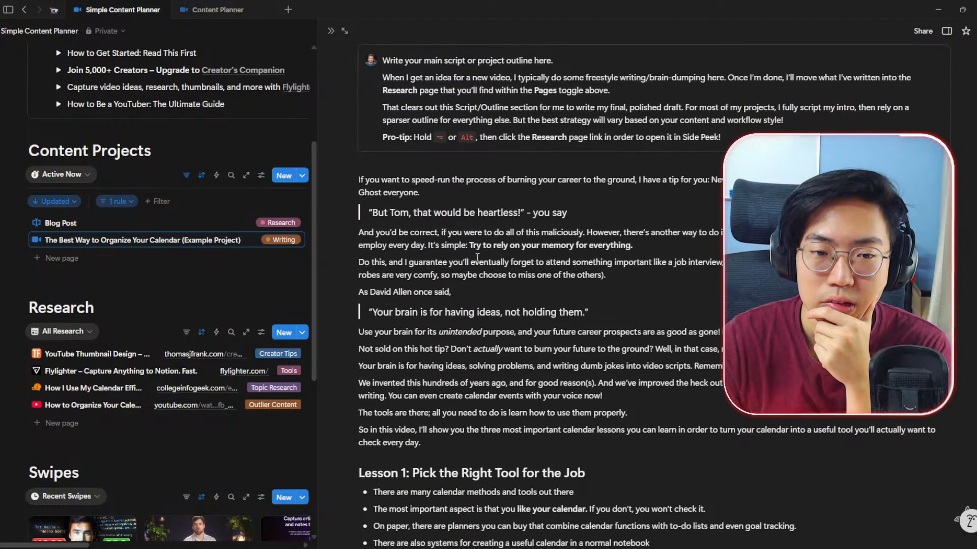
scroll(466, 263, up, 15)
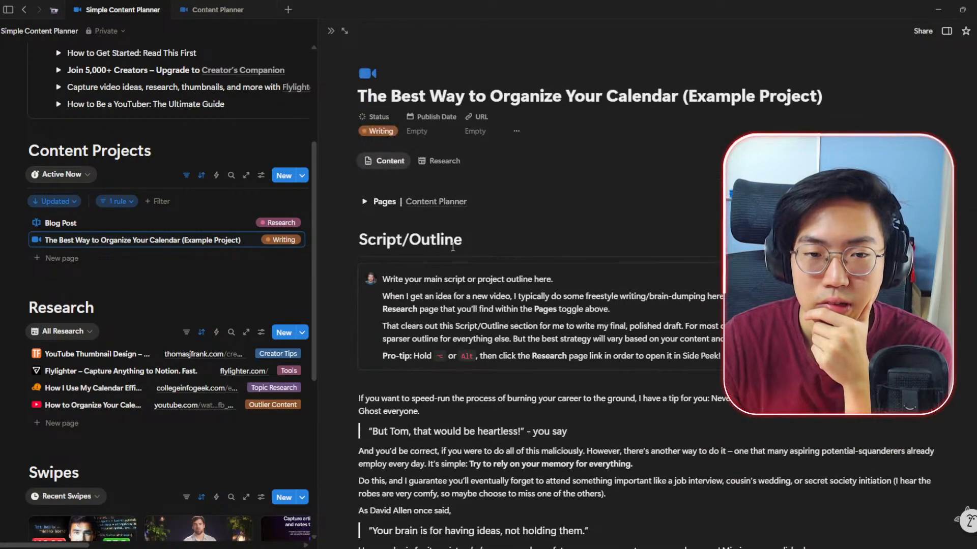
scroll(402, 261, down, 3)
scroll(407, 239, up, 3)
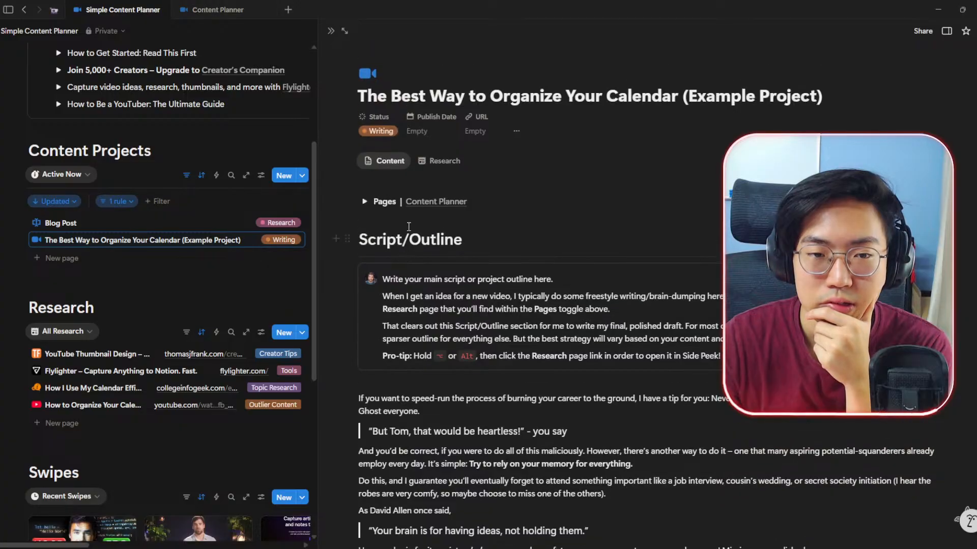
Open the Pre-Filming Checklist from the example project's Pages toggle and review its check sections.
click(364, 201)
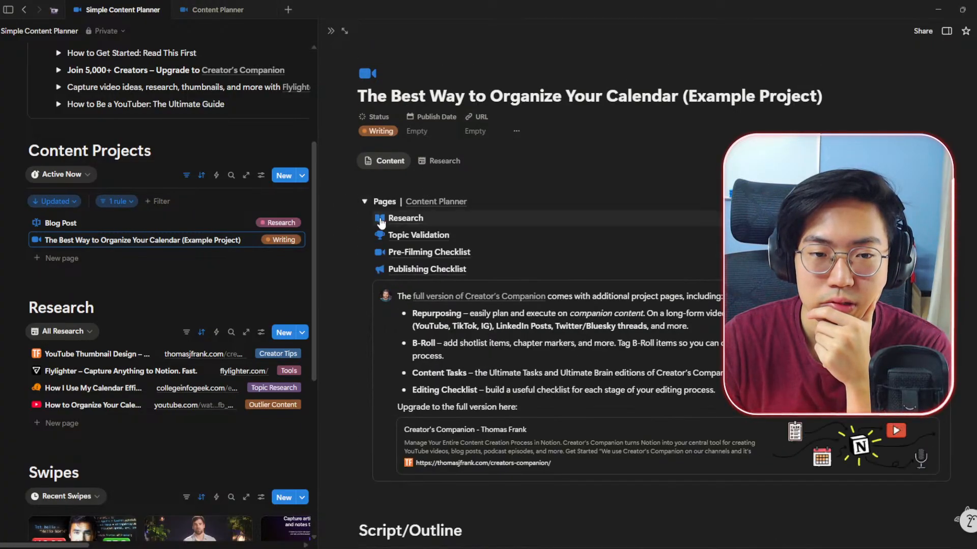
click(420, 257)
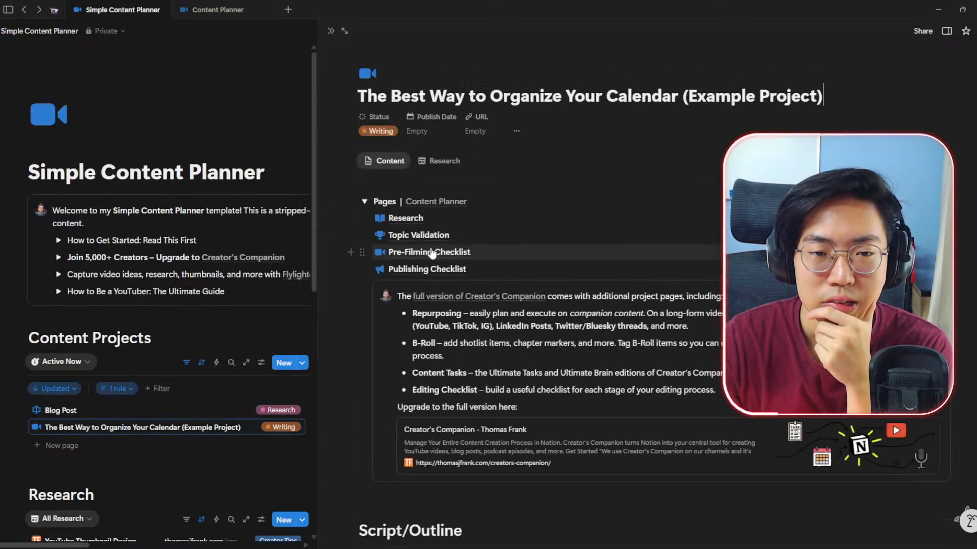
click(432, 249)
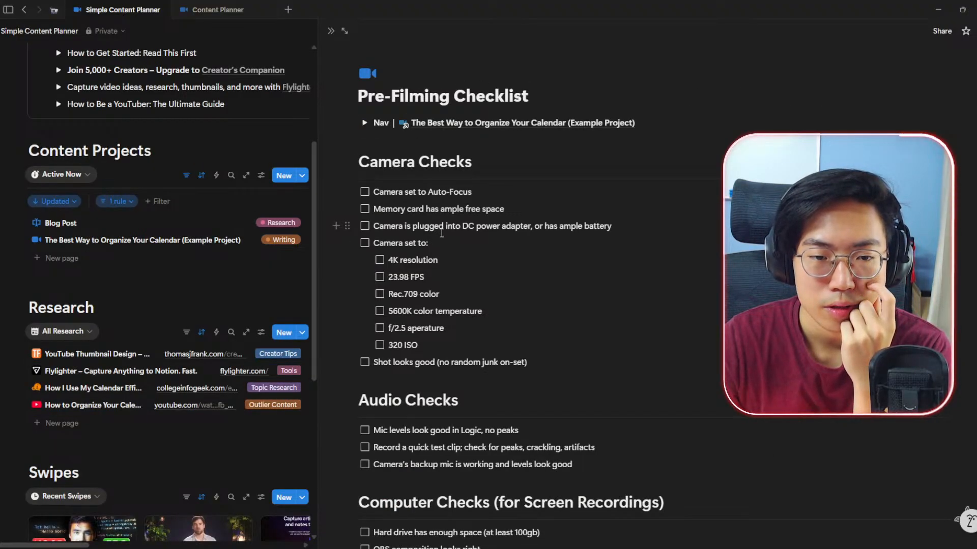
scroll(441, 233, down, 6)
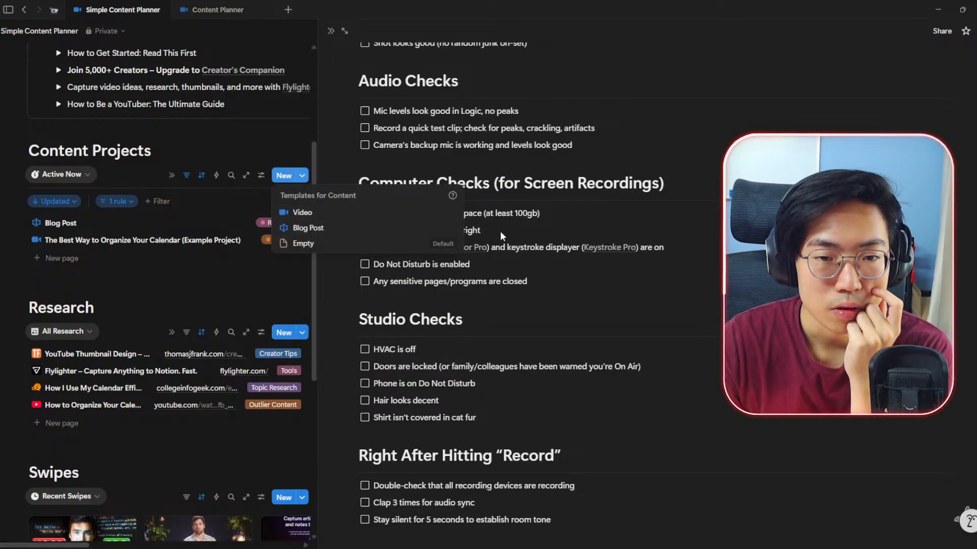
Create a new content project from the Video template and open the Topic Validation page from its Pages toggle.
click(452, 215)
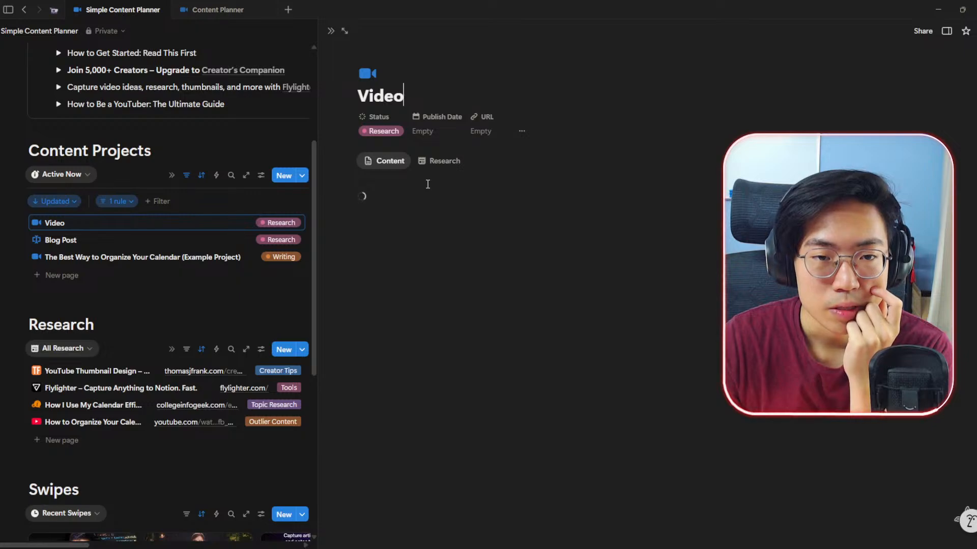
click(364, 202)
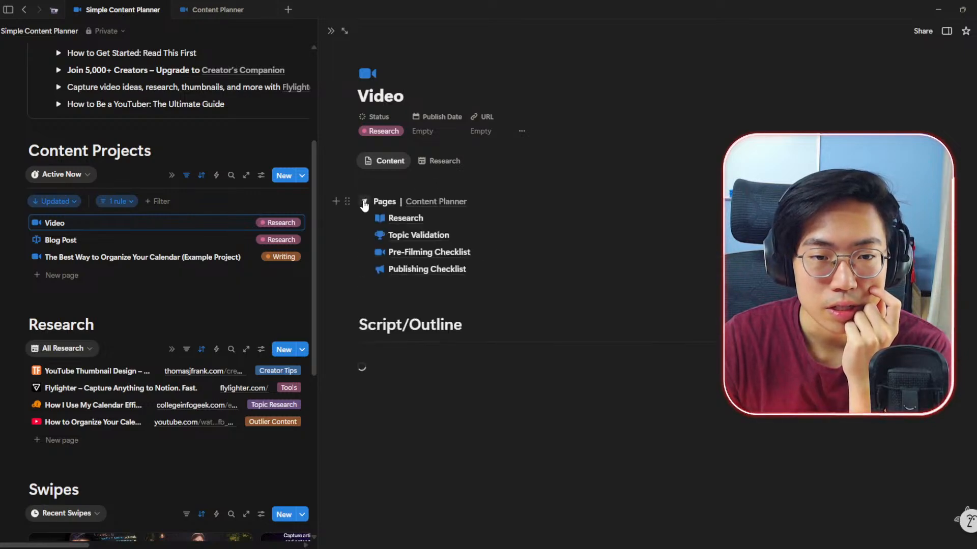
click(399, 237)
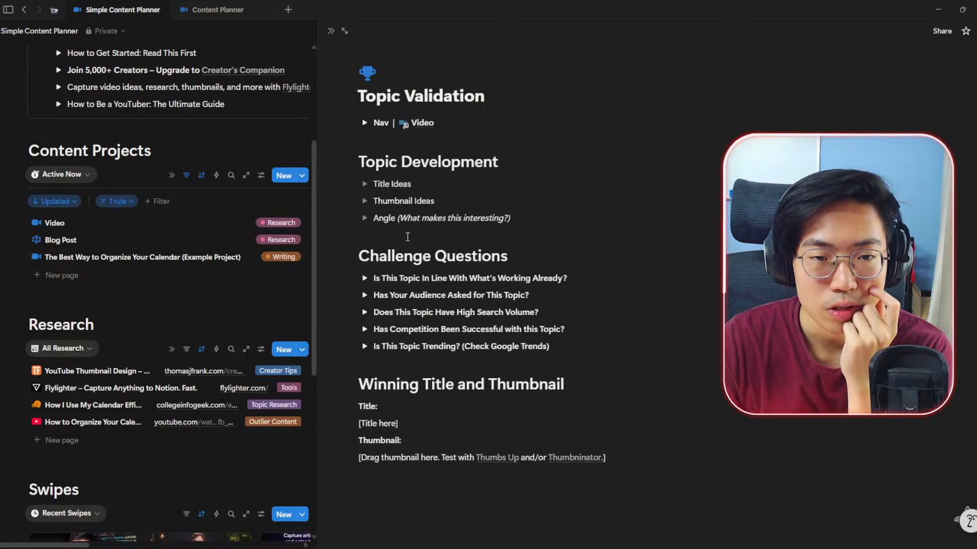
Check the contents of the Title Ideas and Thumbnail Ideas toggles under Topic Development.
click(364, 185)
click(365, 186)
click(364, 203)
click(364, 203)
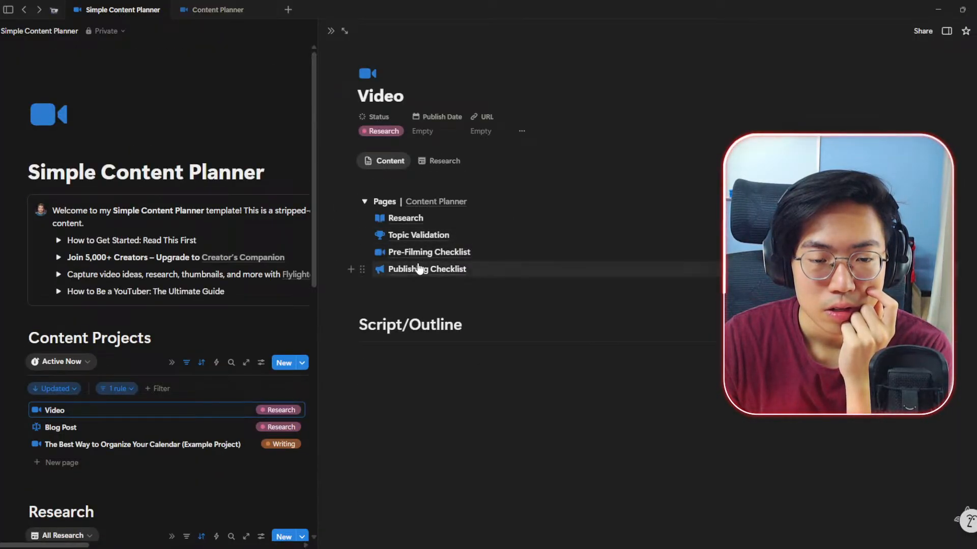
Review the Video project's Publishing Checklist page from start to end and return to the project.
click(409, 269)
scroll(419, 264, down, 5)
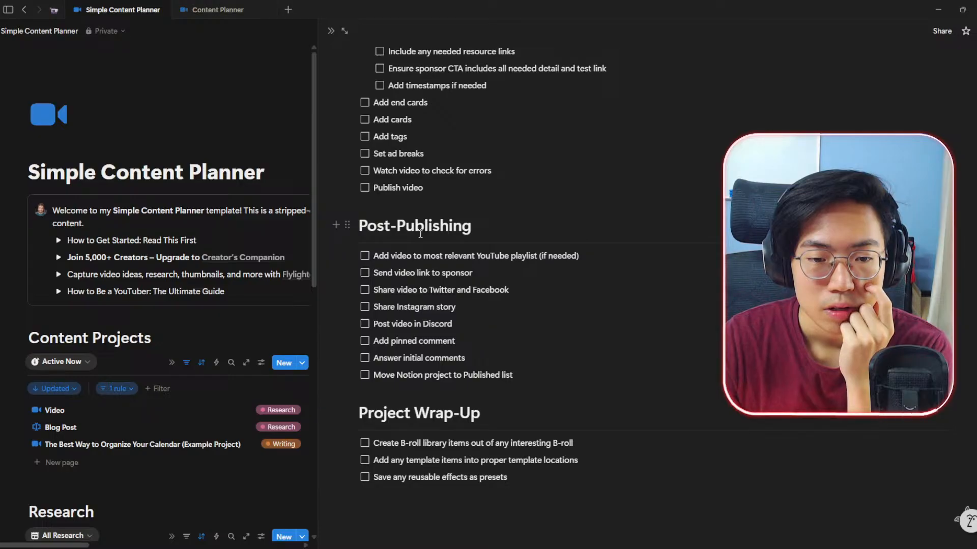
scroll(420, 233, up, 5)
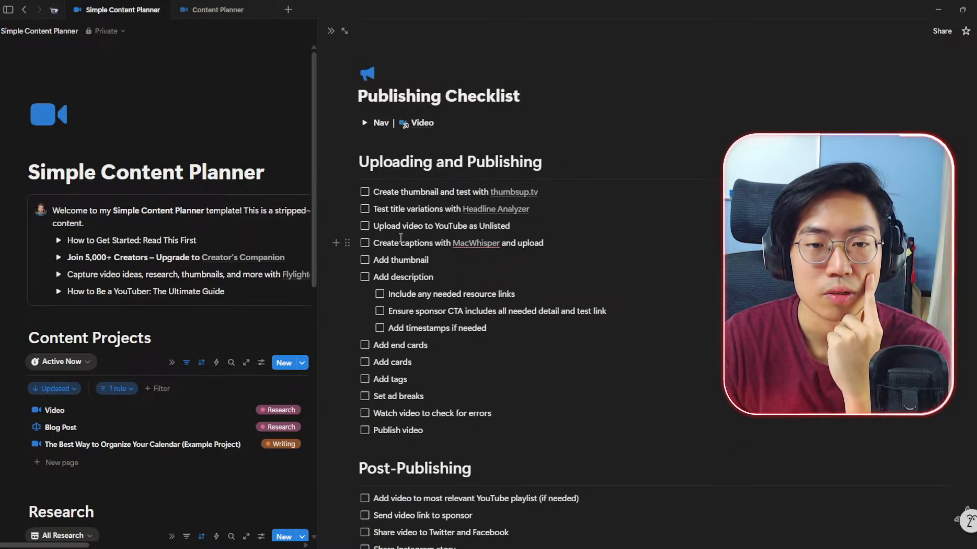
key(alt+Left)
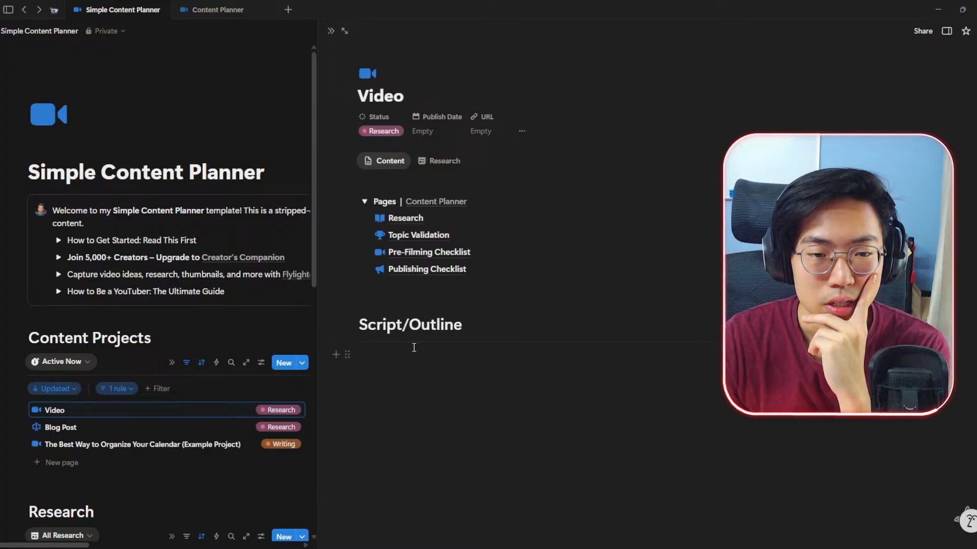
Compare the Video project's Research tab with its Research subpage, including the Research Items toggle, and return to the project.
mouse_move(418, 229)
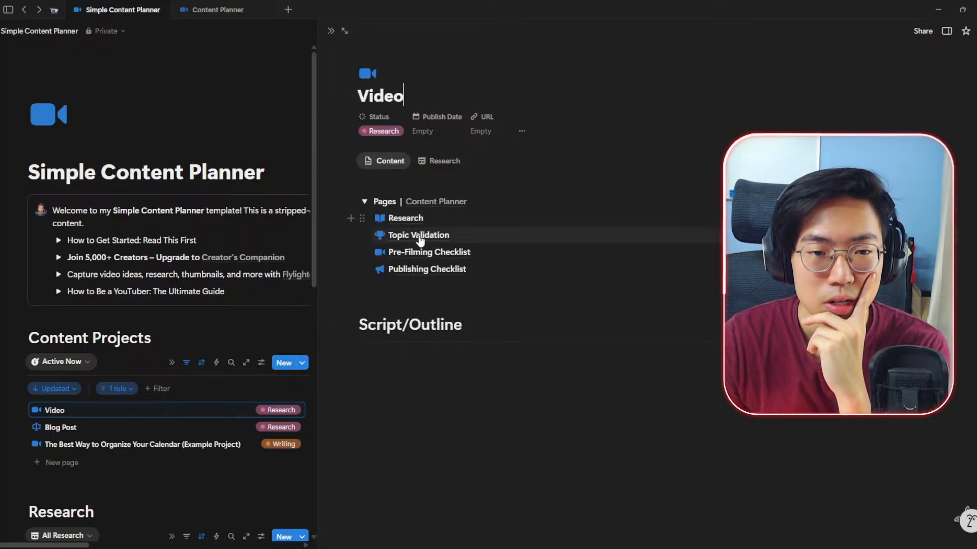
click(406, 218)
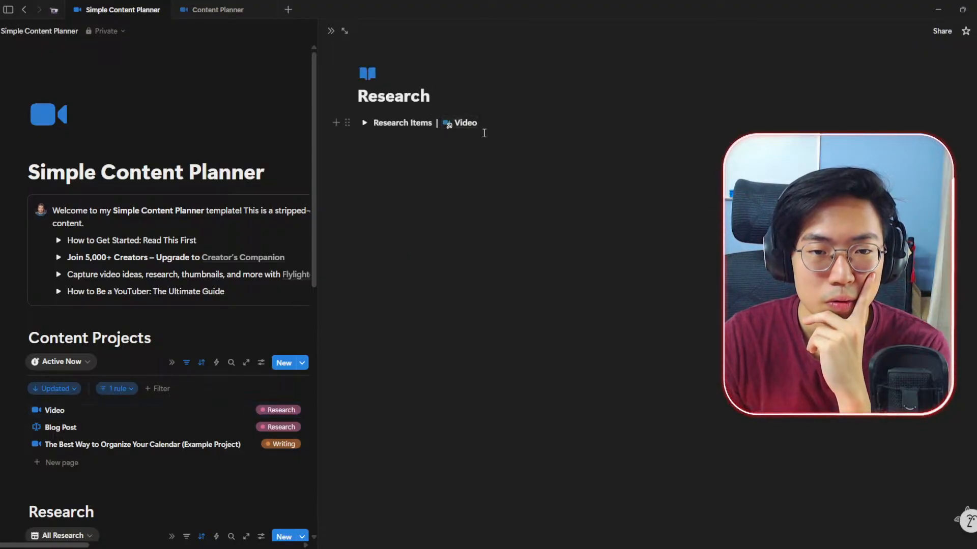
key(alt+Left)
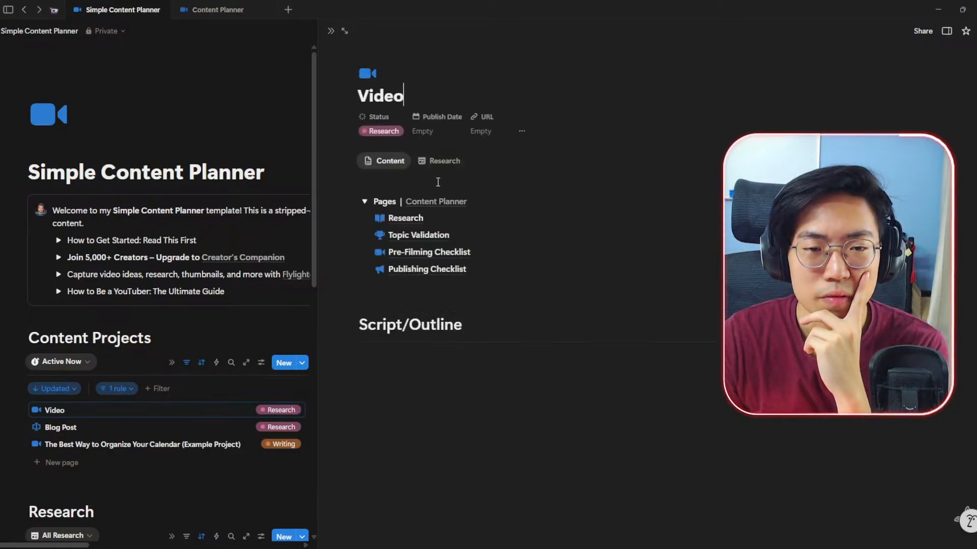
click(422, 165)
click(388, 161)
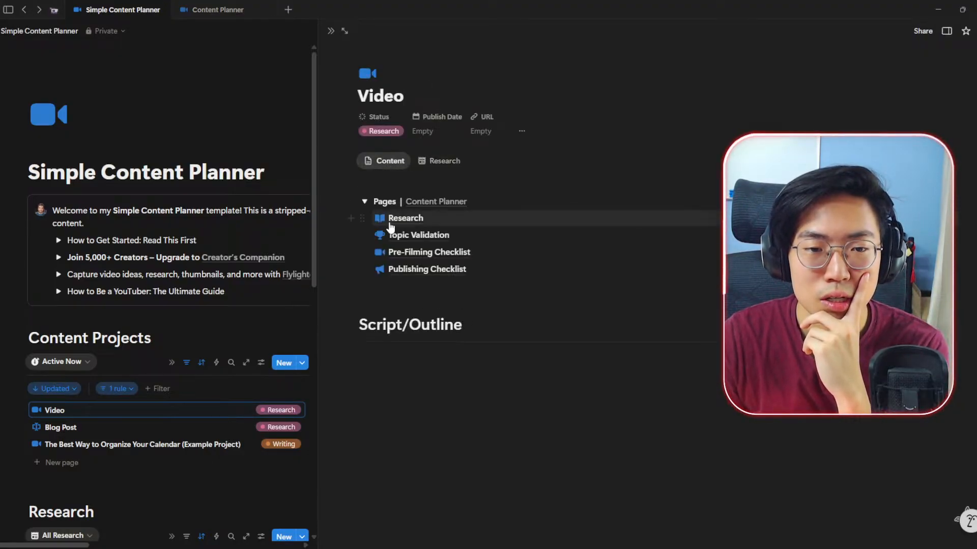
click(387, 218)
click(364, 124)
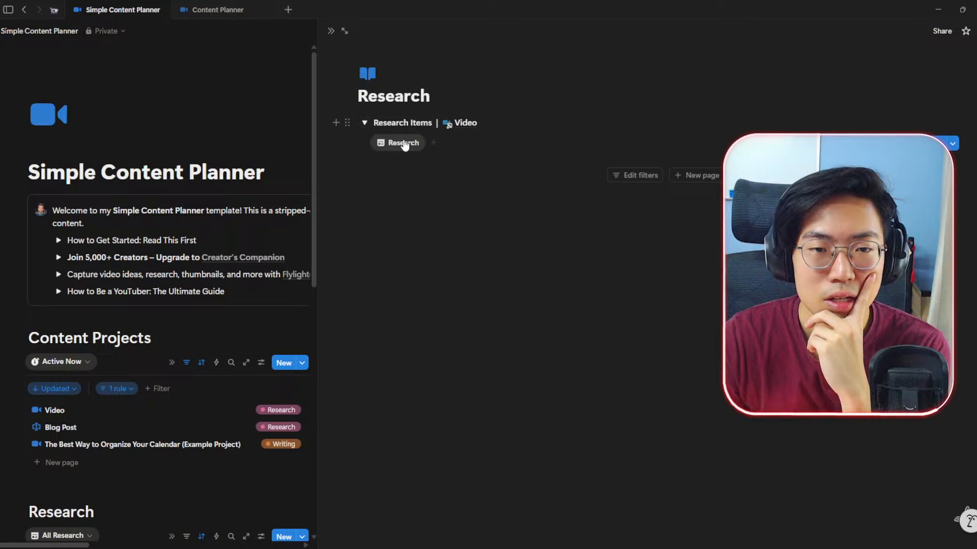
key(alt+Left)
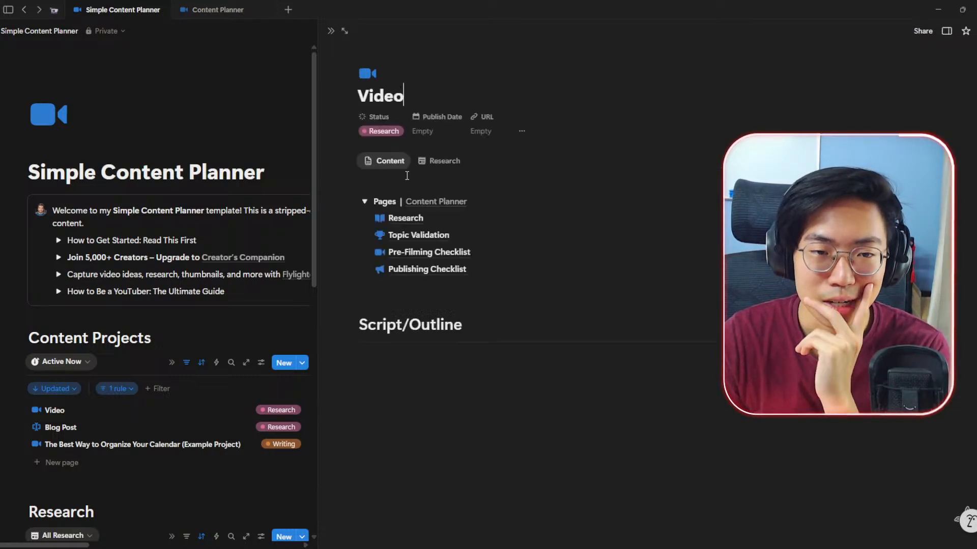
Reopen the Video project's Topic Validation page and examine its Title Ideas toggle and the section links in the Nav toggle.
click(409, 235)
click(363, 183)
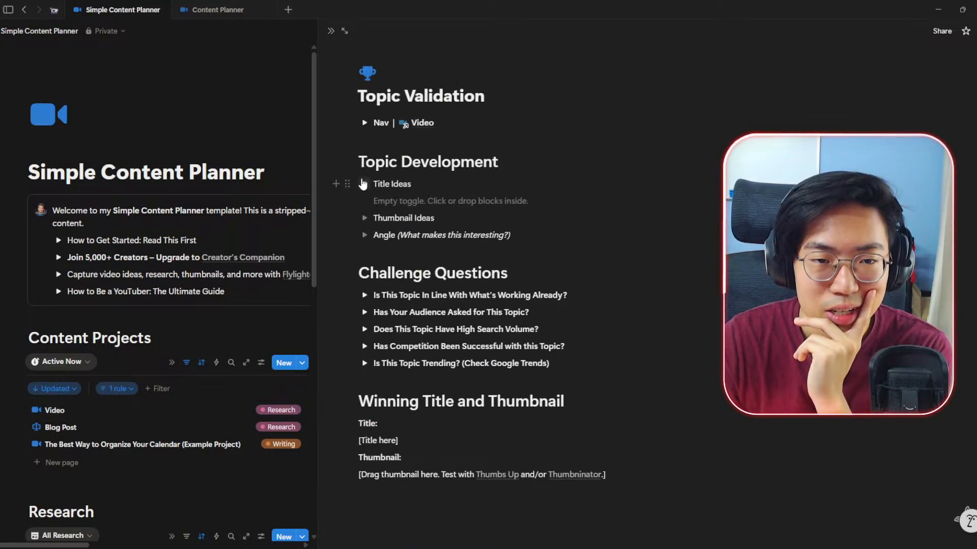
click(364, 184)
click(364, 122)
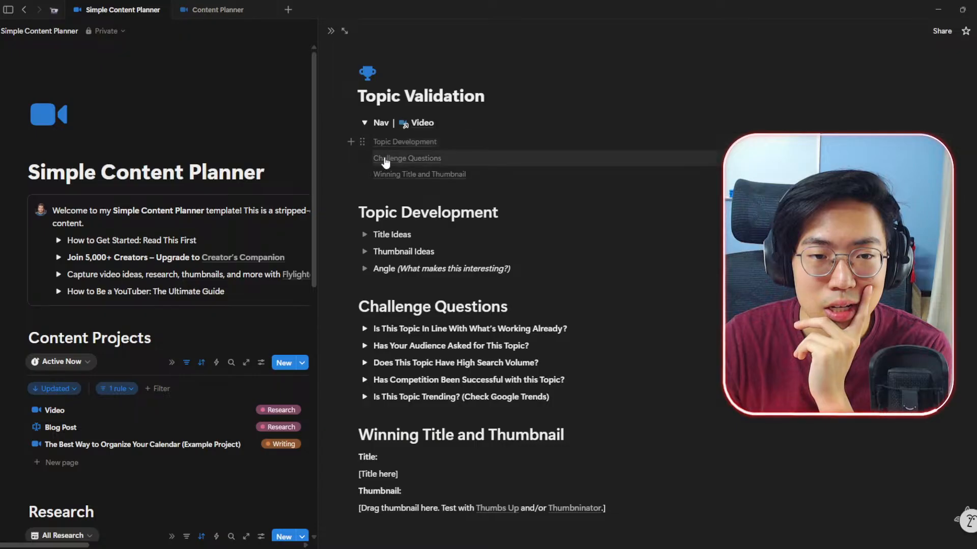
click(364, 123)
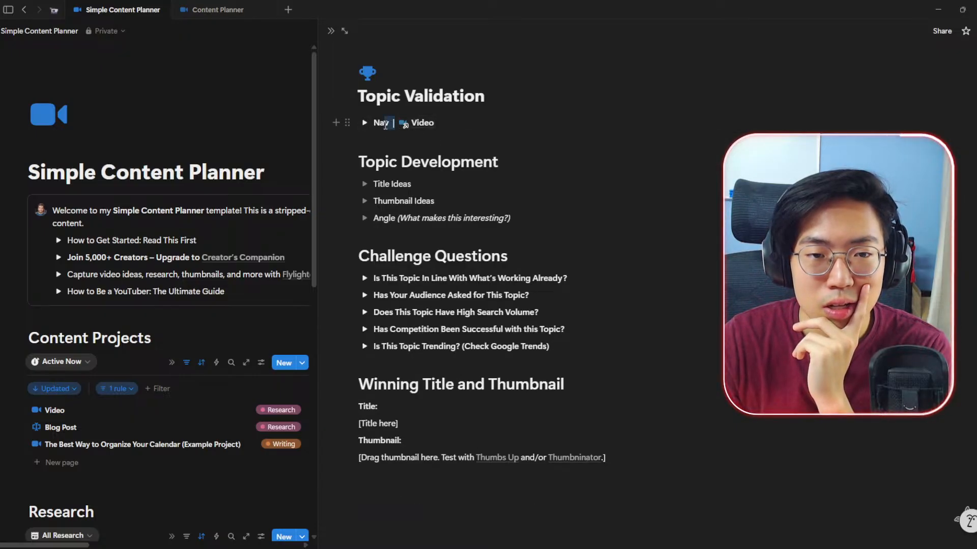
Follow the Video link in the Nav line to the parent project, return to Topic Validation, and recheck the Title Ideas toggle.
click(416, 128)
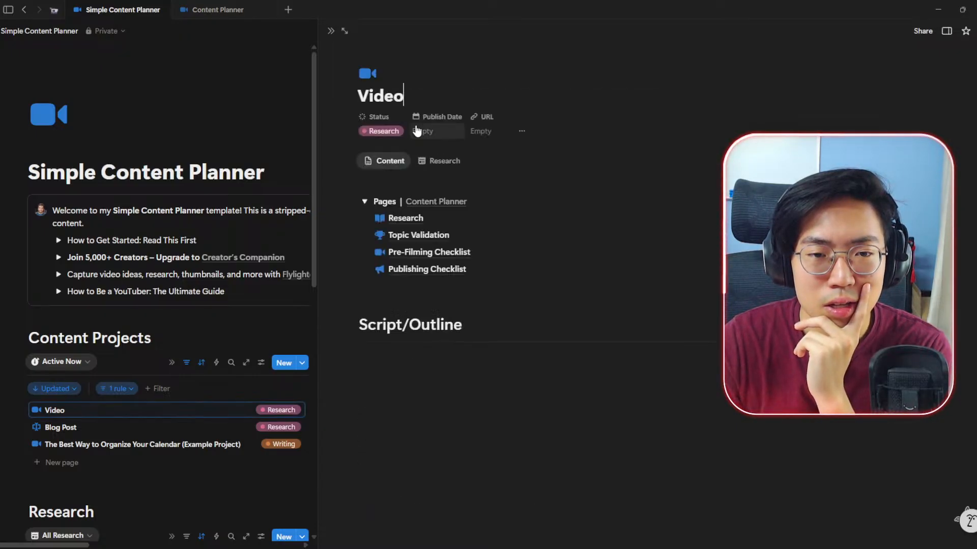
key(alt+Left)
click(364, 183)
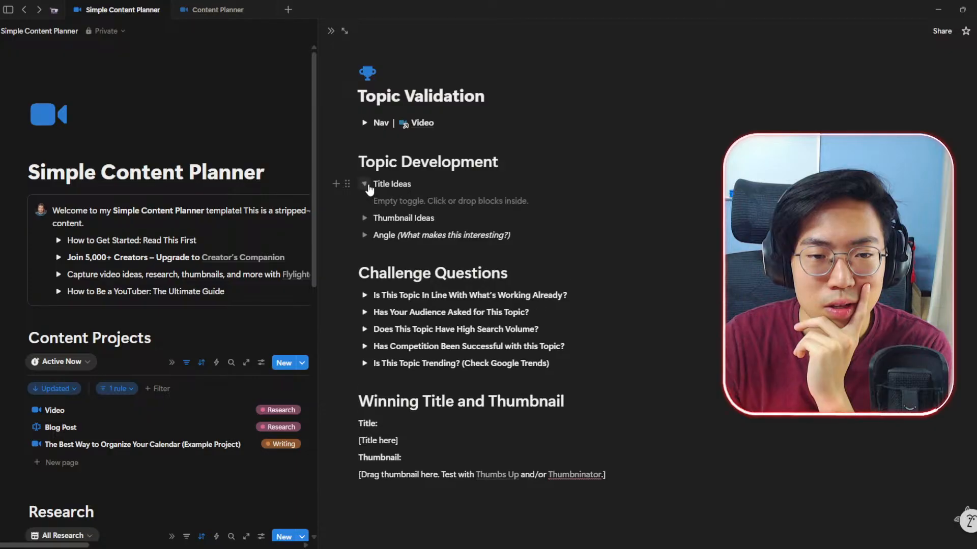
click(364, 184)
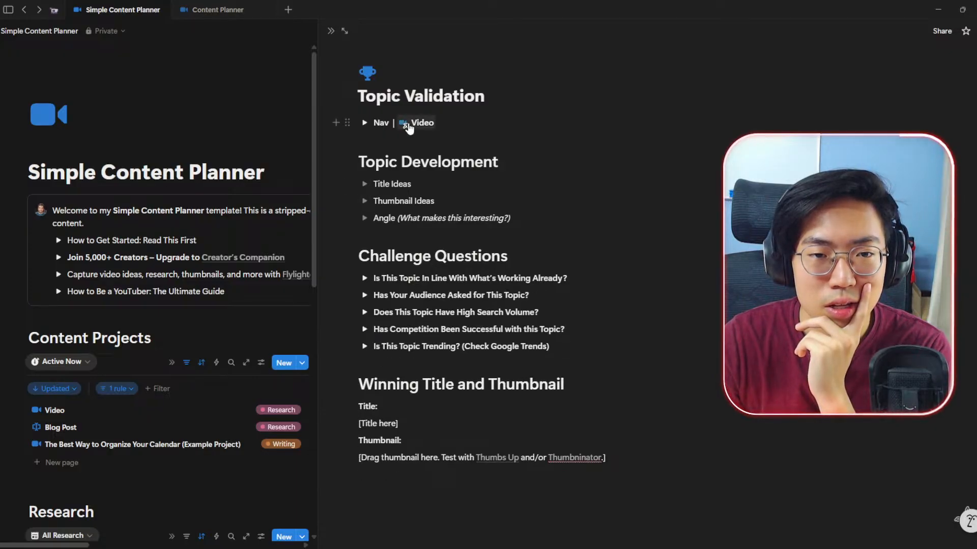
Recheck the section links in the Topic Validation page's Nav toggle and return to the Video project.
click(365, 123)
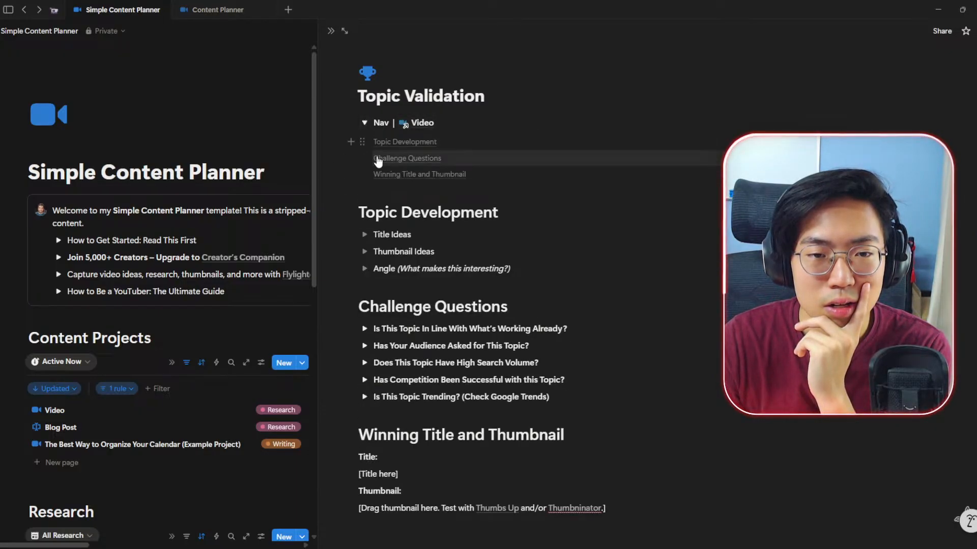
click(364, 123)
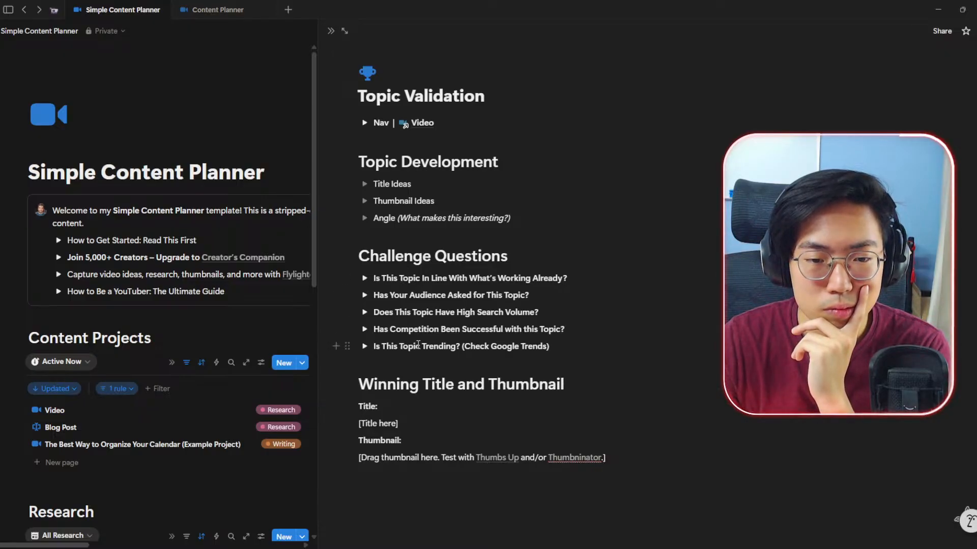
key(alt+Left)
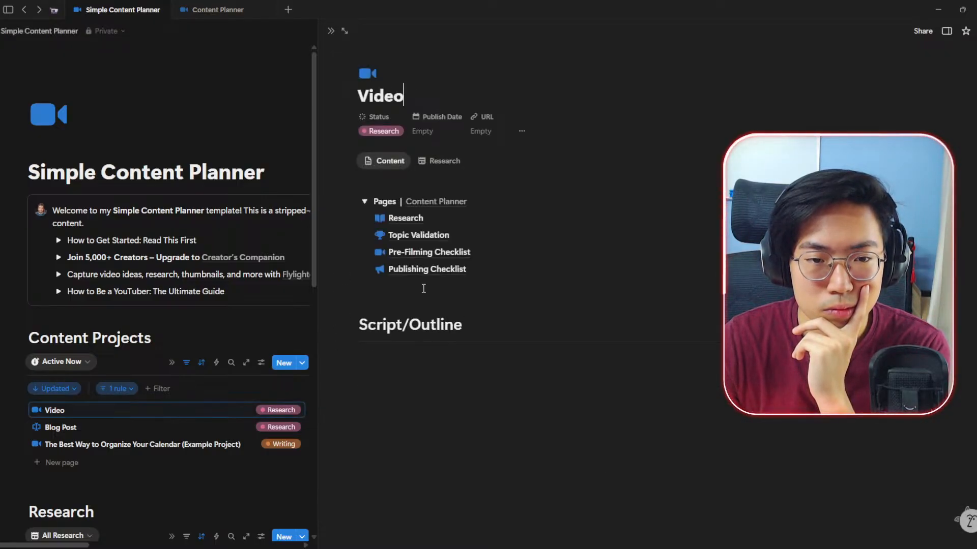
Review the Video project's Pre-Filming Checklist page from start to end and return to the project.
click(405, 254)
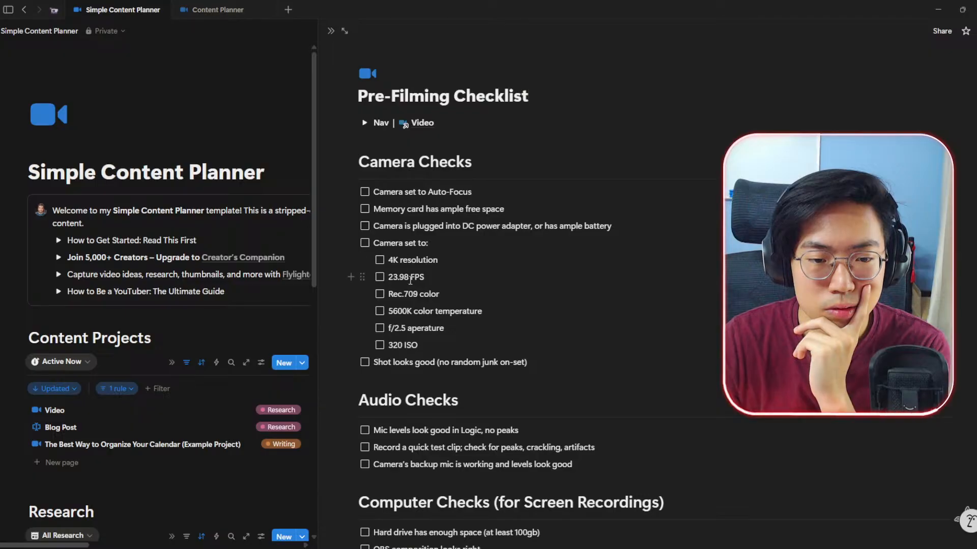
scroll(409, 275, down, 5)
scroll(410, 280, up, 5)
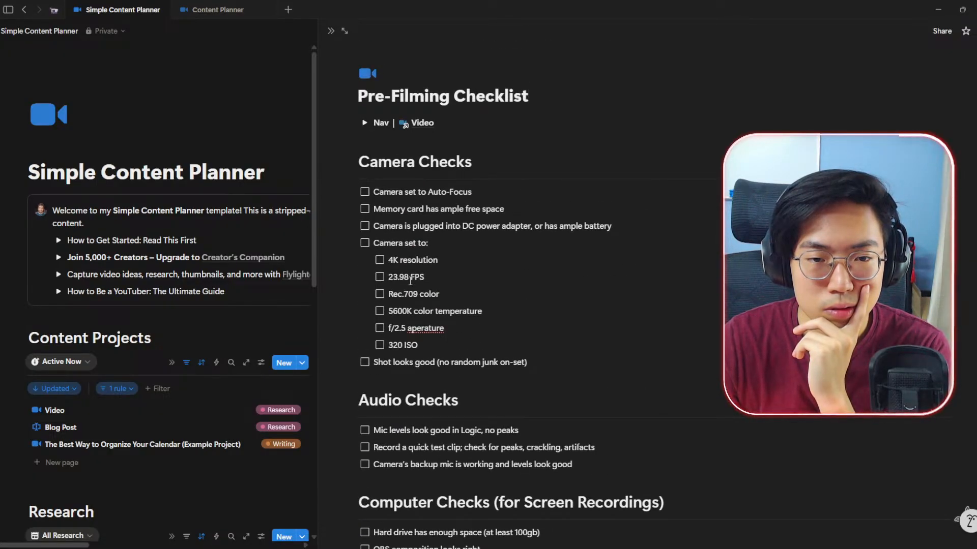
scroll(503, 312, down, 3)
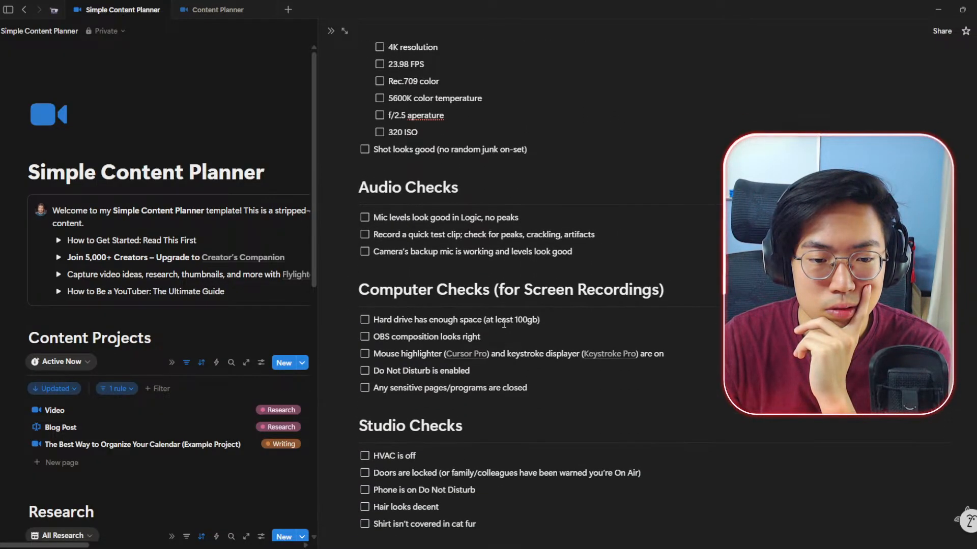
scroll(504, 324, down, 3)
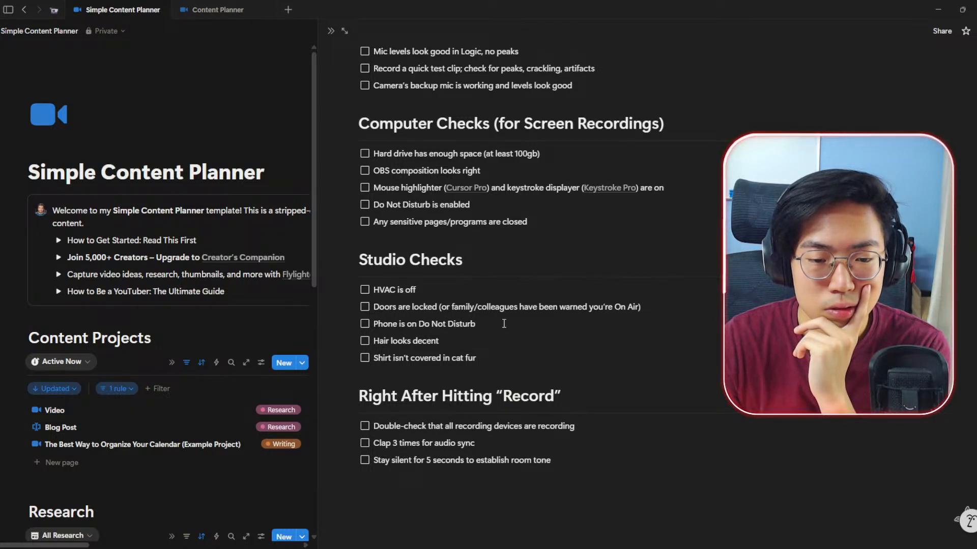
scroll(519, 443, up, 4)
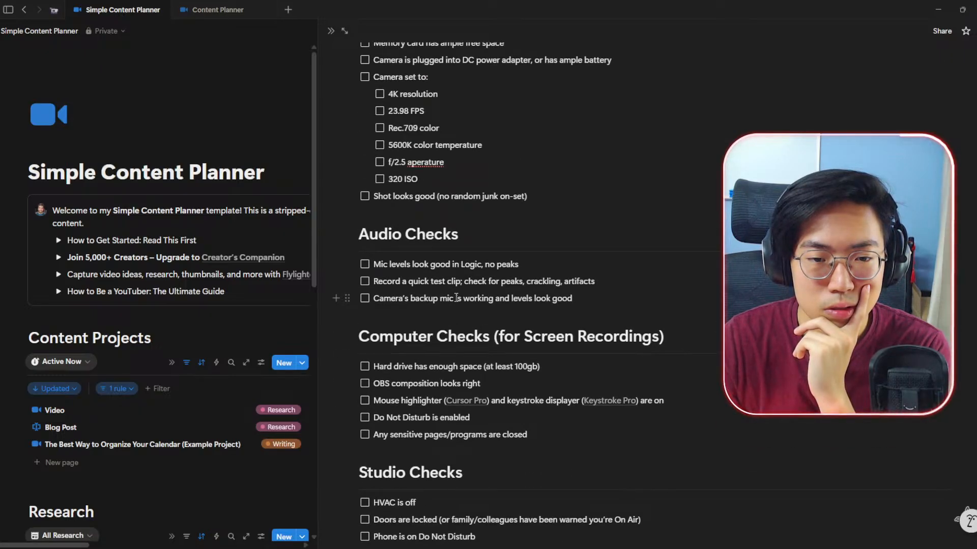
key(alt+Left)
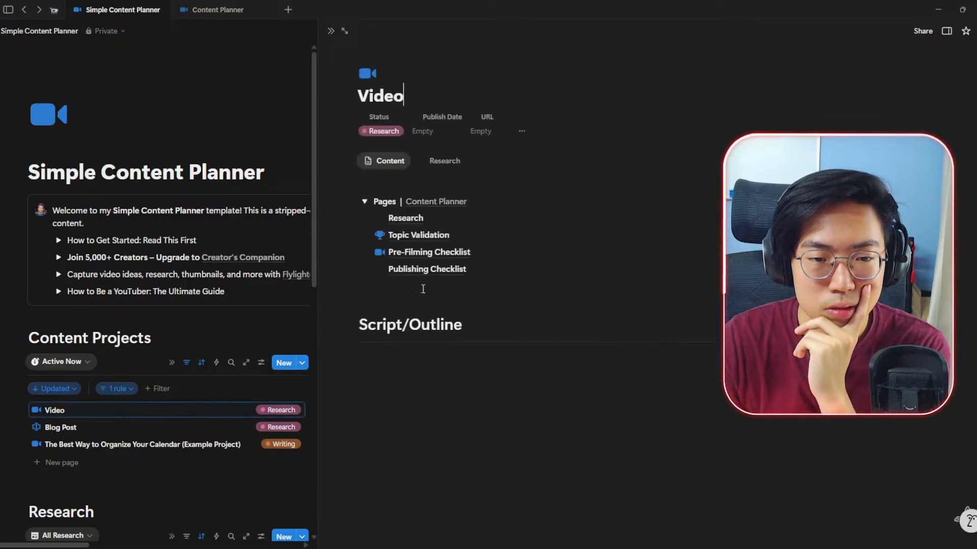
Reopen the Video project's Pre-Filming Checklist briefly, return to the project, and open its Publishing Checklist.
click(421, 253)
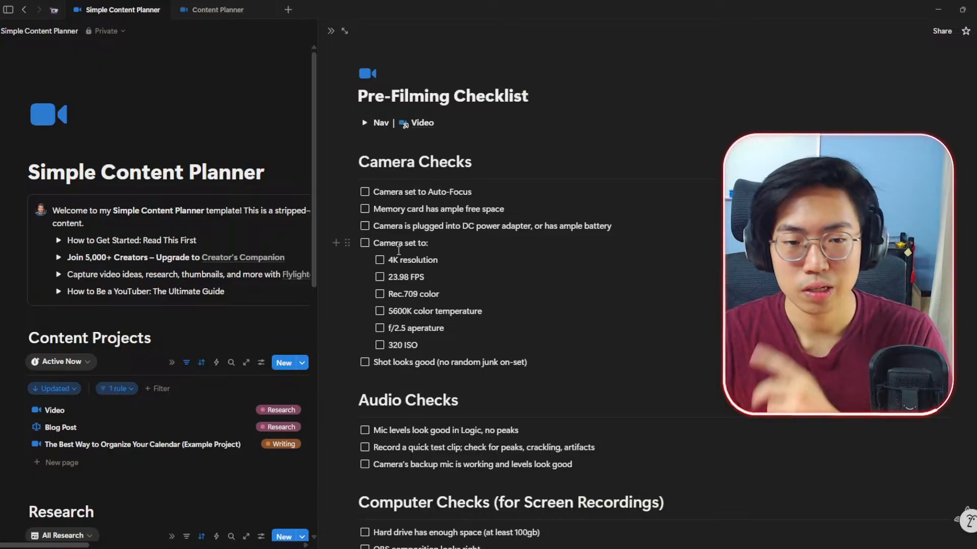
key(alt+Left)
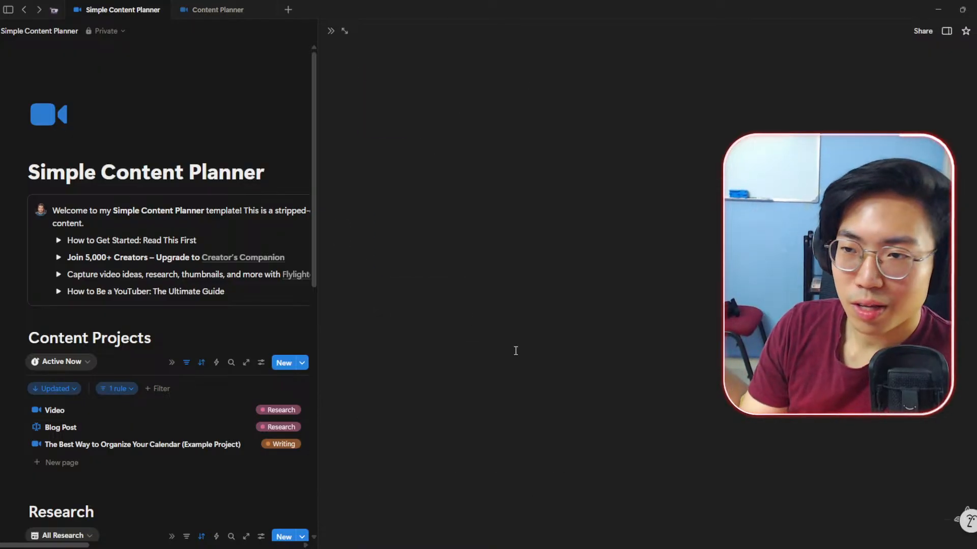
click(417, 265)
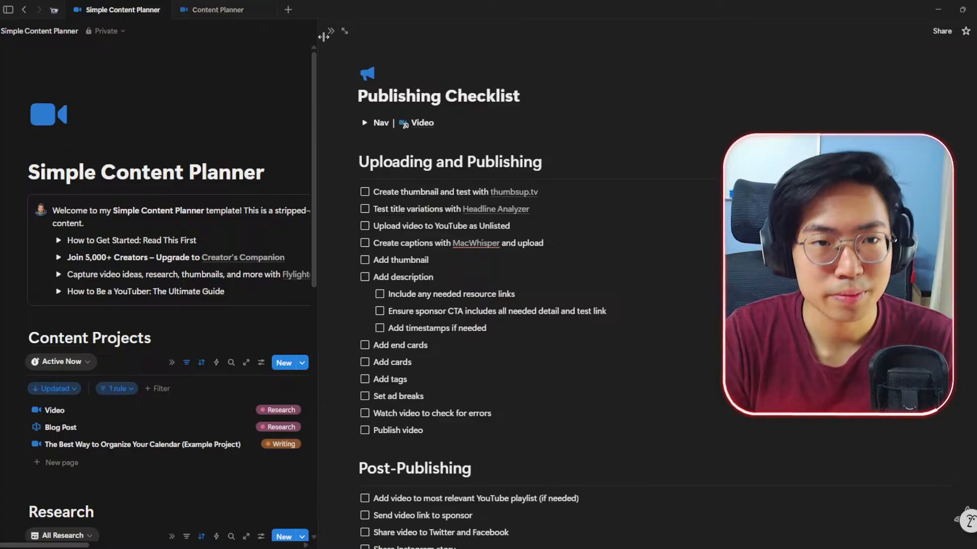
Show the Content Planner's Repurpose view and compare it with the Simple Content Planner page.
click(203, 11)
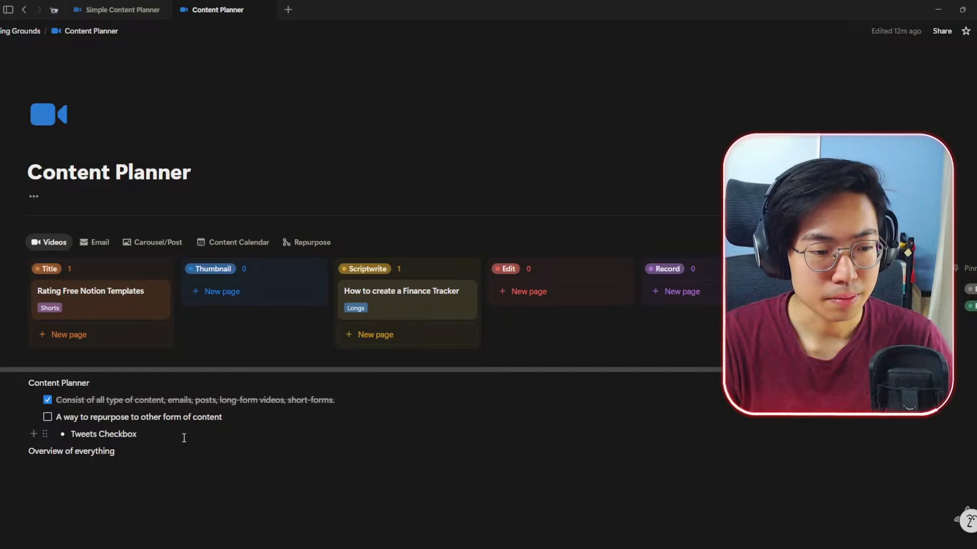
click(306, 242)
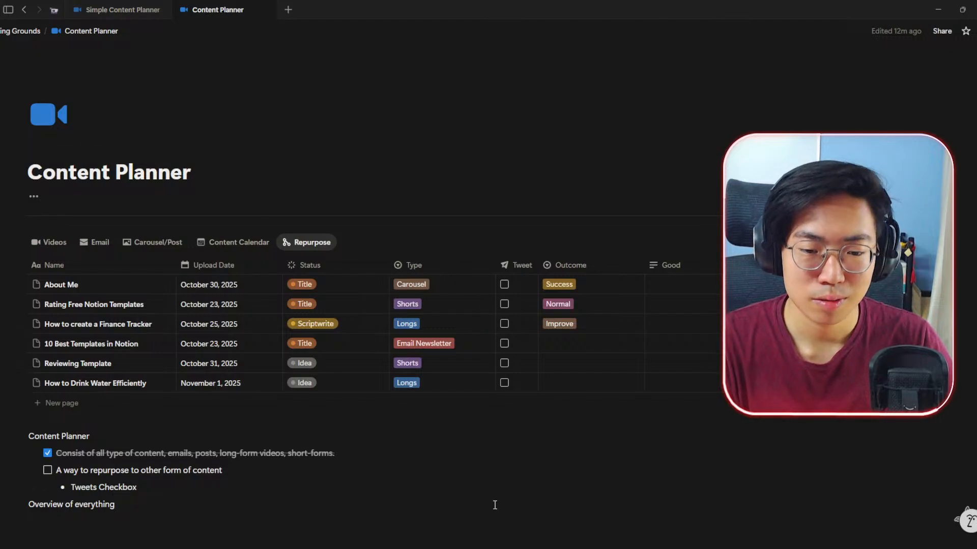
click(86, 9)
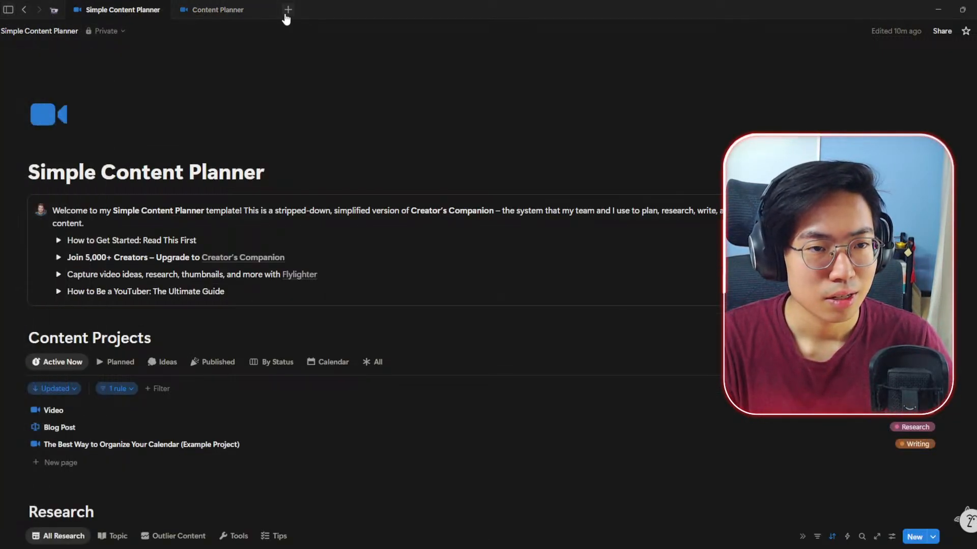
click(206, 10)
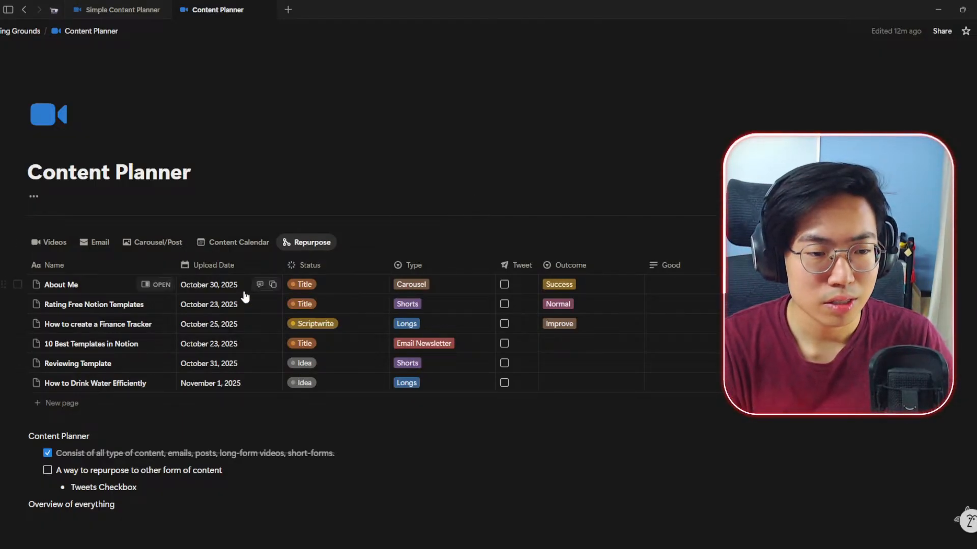
Move the Upload Date column before Name in the Repurpose table and set its date format to Day/Month/Year.
drag(214, 265, 77, 273)
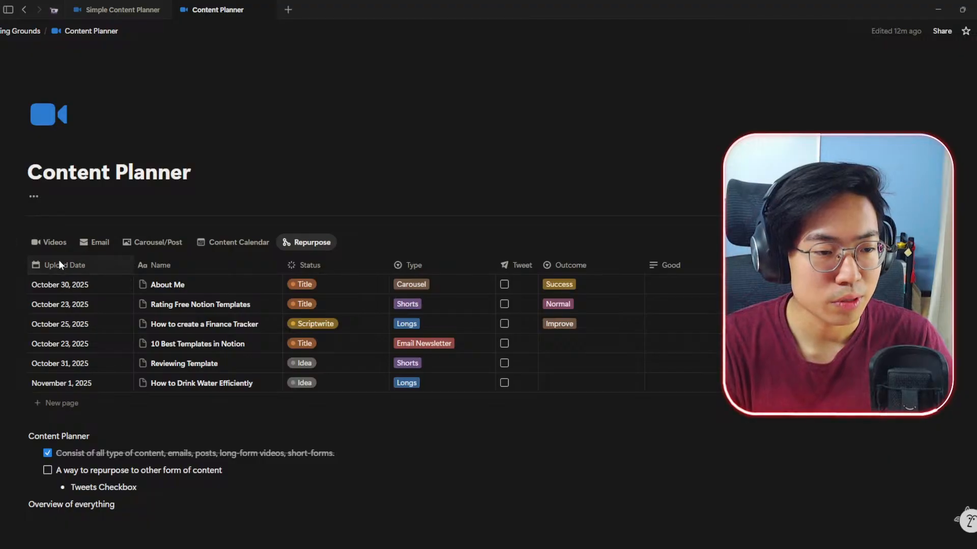
click(59, 261)
mouse_move(66, 305)
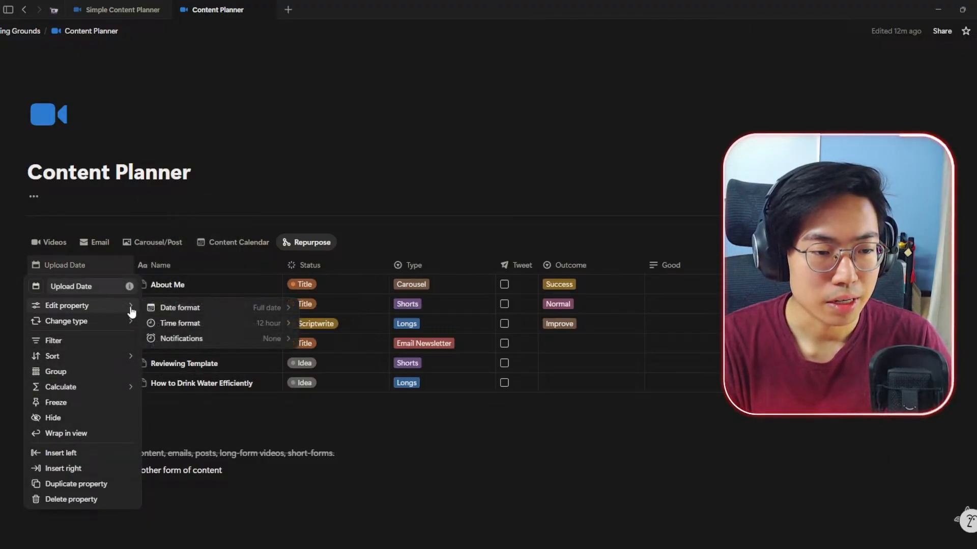
click(249, 309)
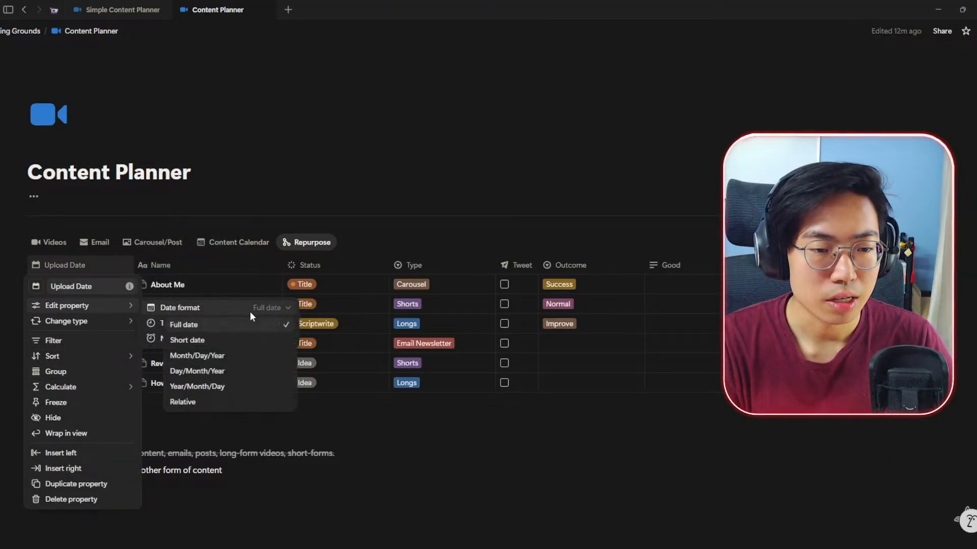
click(213, 371)
click(192, 265)
Include a time in the upload date of the About Me entry.
click(71, 282)
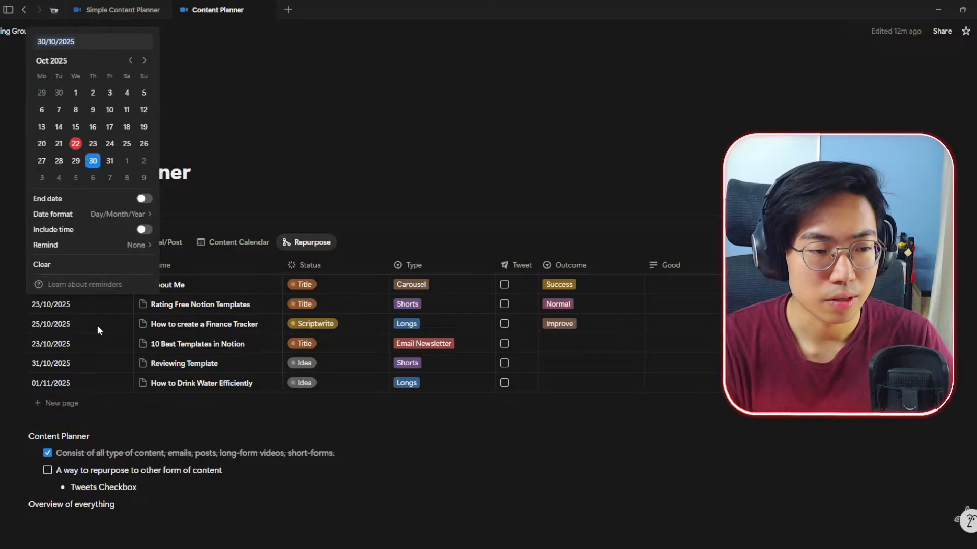
click(144, 229)
click(251, 290)
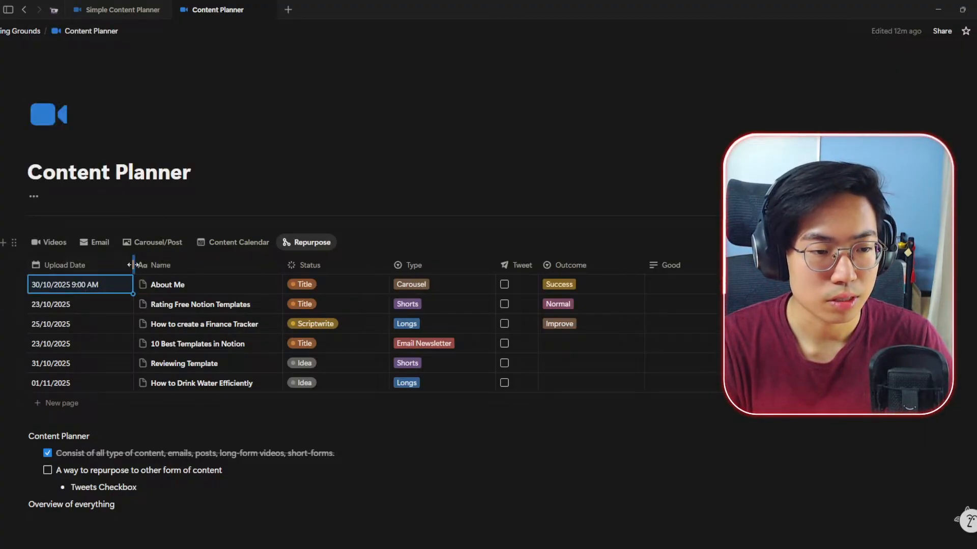
Narrow the Upload Date and Status columns of the Repurpose table.
drag(132, 270, 107, 266)
click(63, 266)
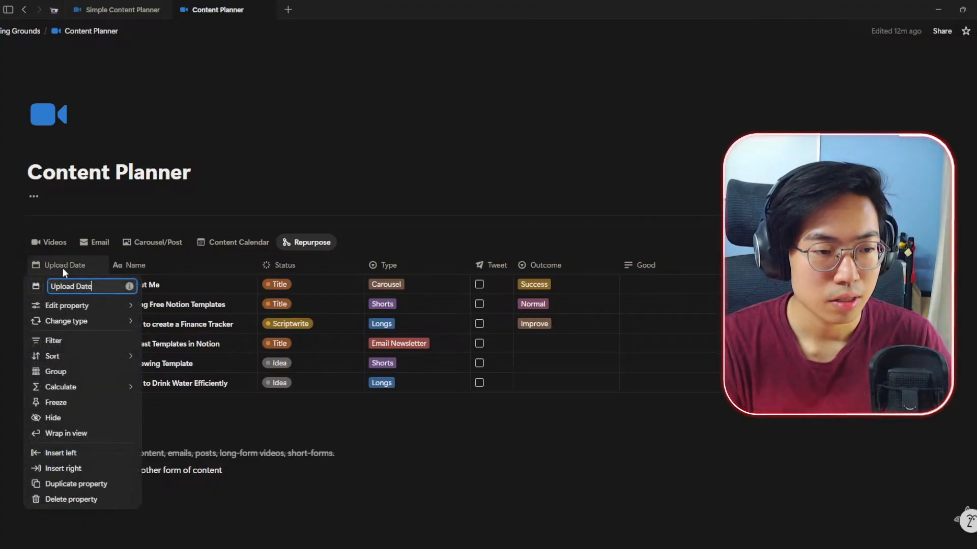
click(56, 260)
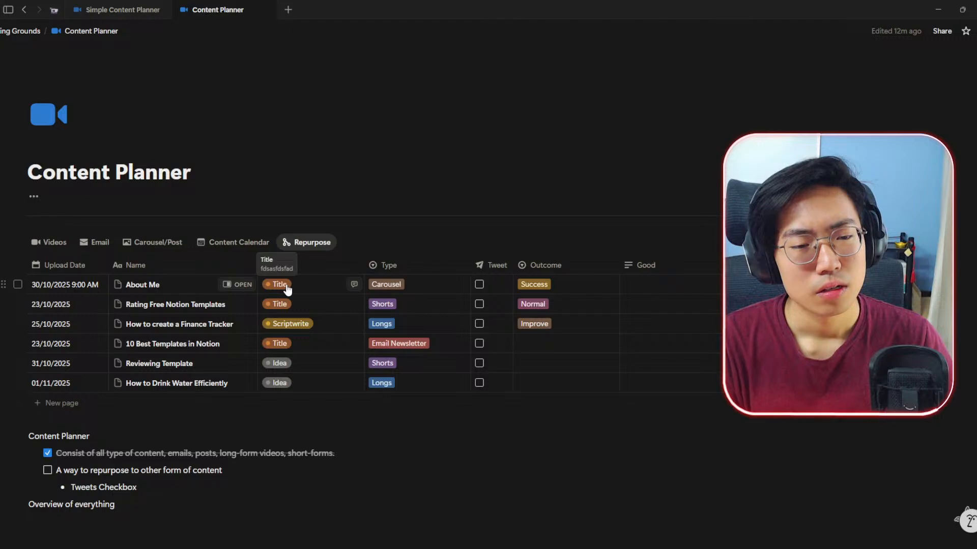
drag(362, 266, 298, 268)
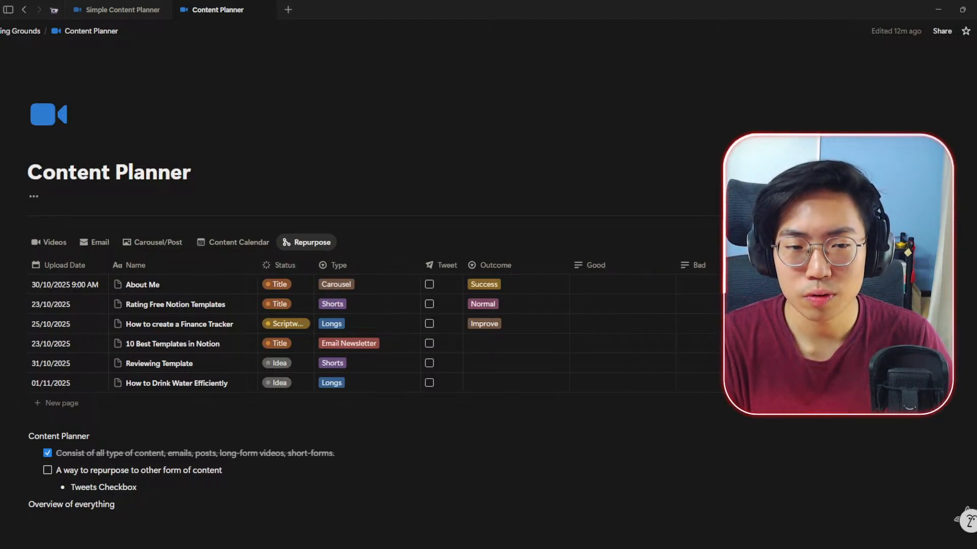
Compare the status options of the Simple Content Planner's Video project with those of the Content Planner's About Me entry.
click(279, 284)
key(Escape)
click(127, 16)
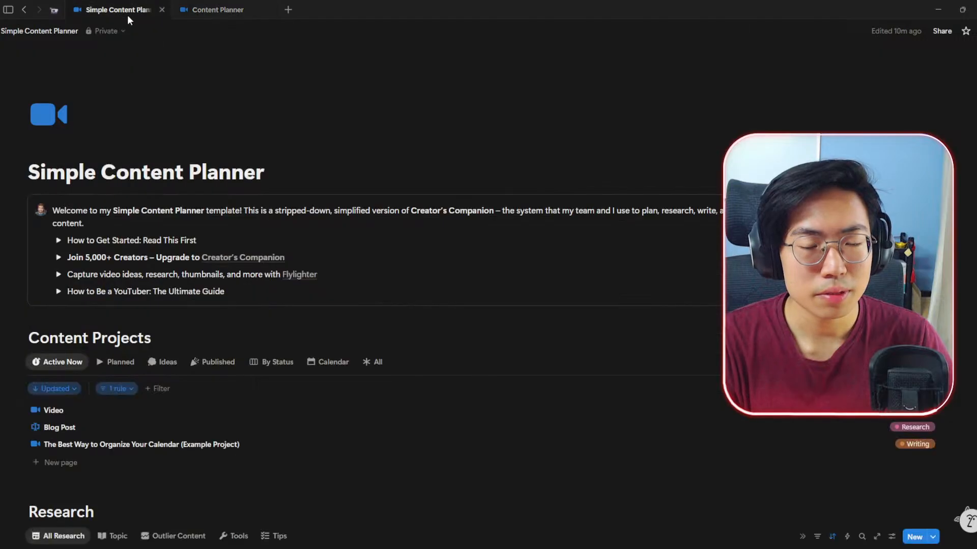
click(905, 412)
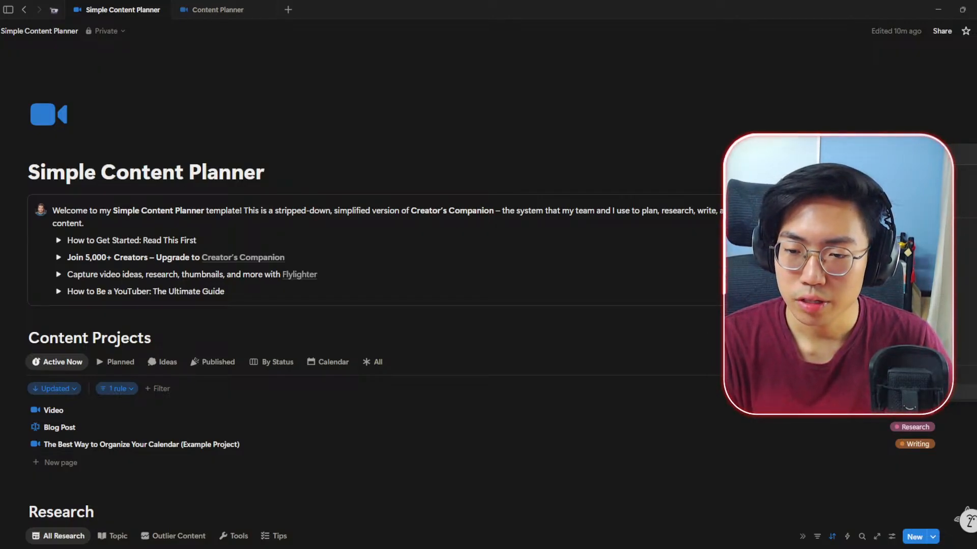
click(207, 10)
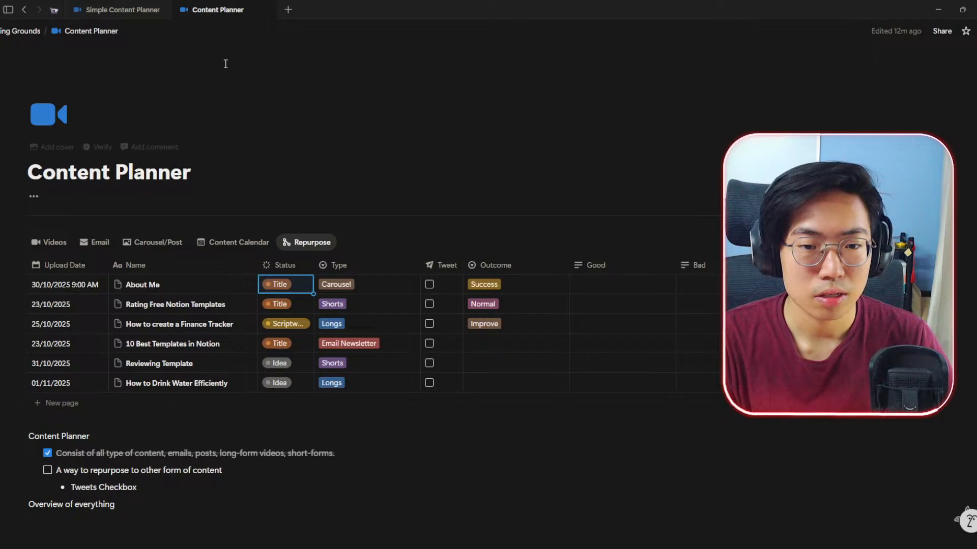
click(286, 295)
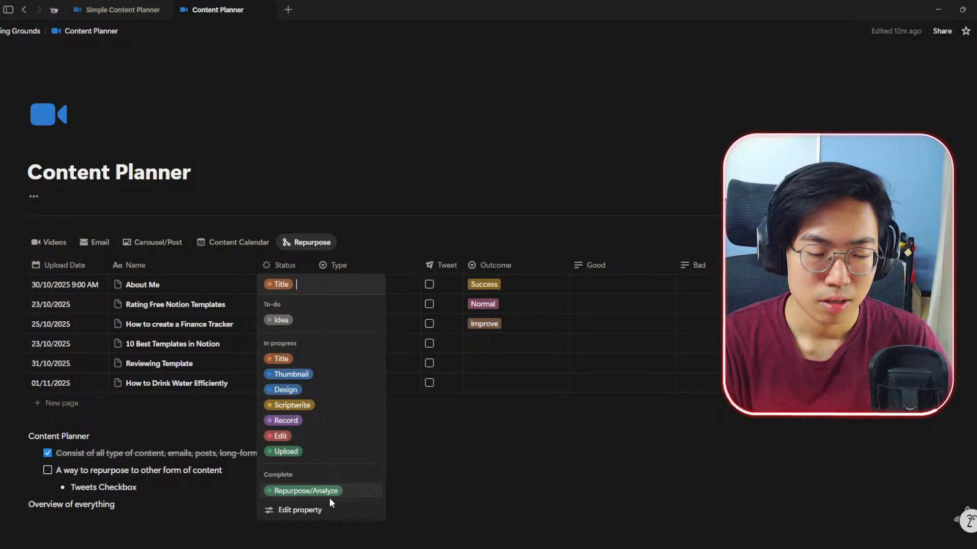
Examine the Status options on the Simple Content Planner's Video project page, then return to the Repurpose table without changing any status.
click(81, 11)
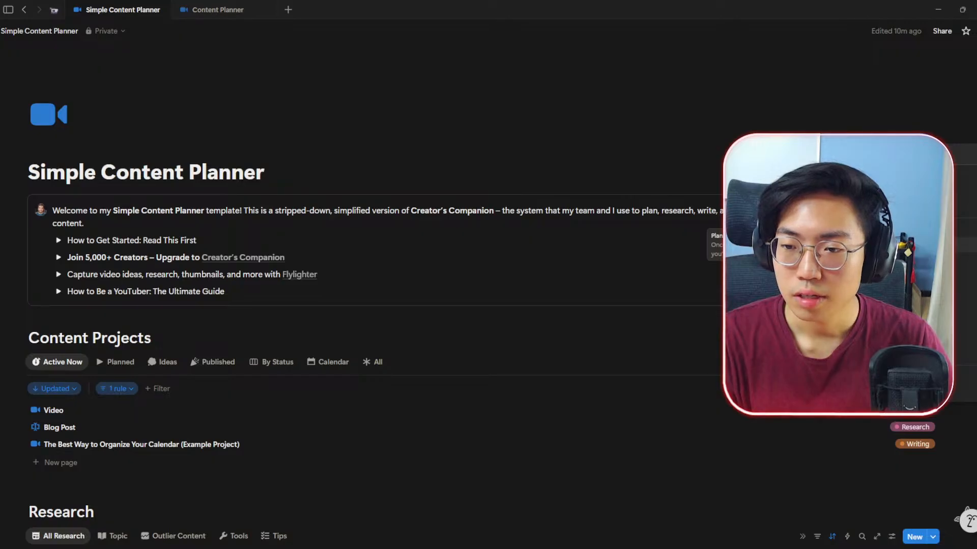
click(99, 416)
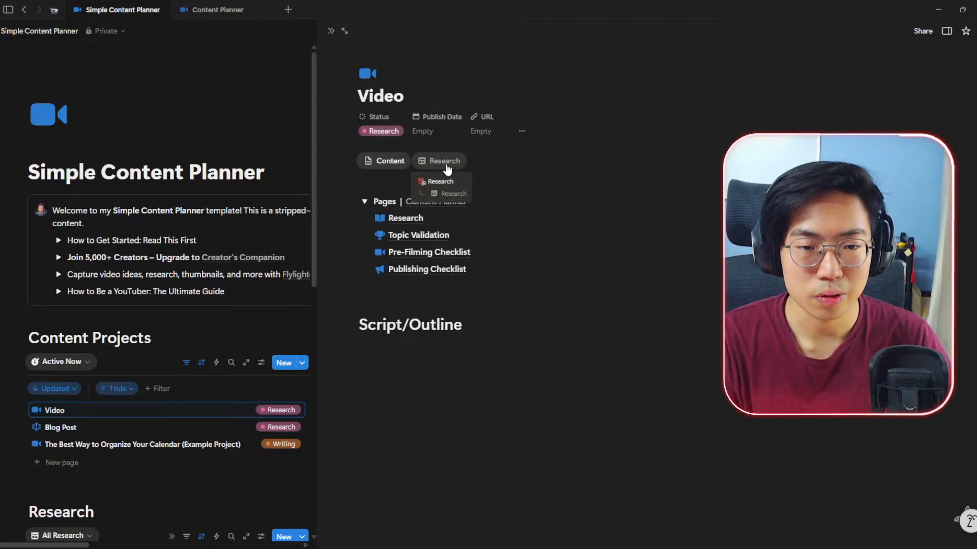
click(380, 132)
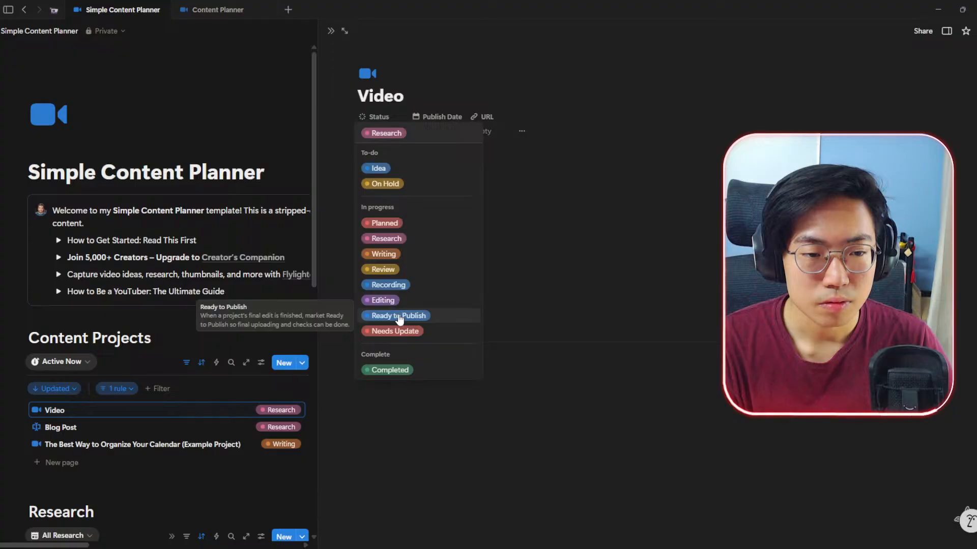
click(323, 32)
click(224, 9)
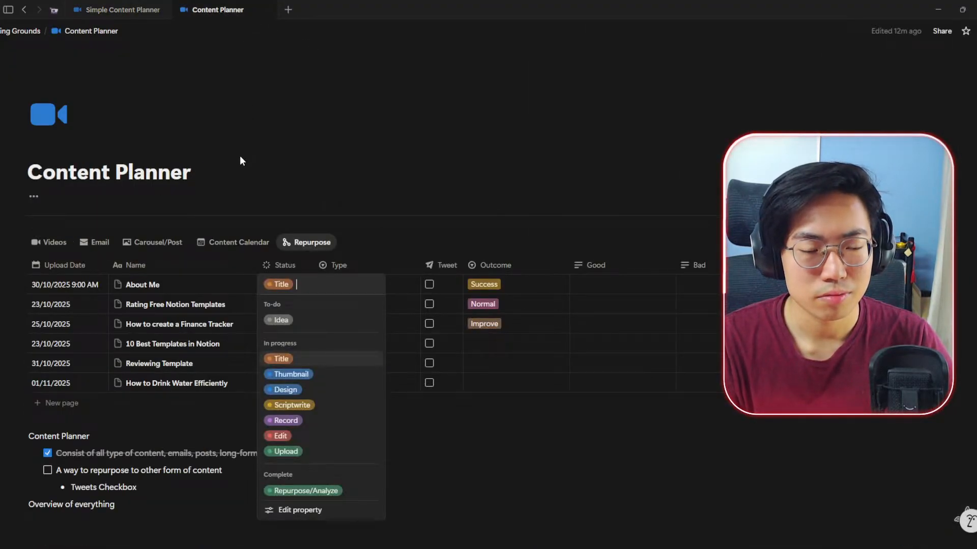
key(Escape)
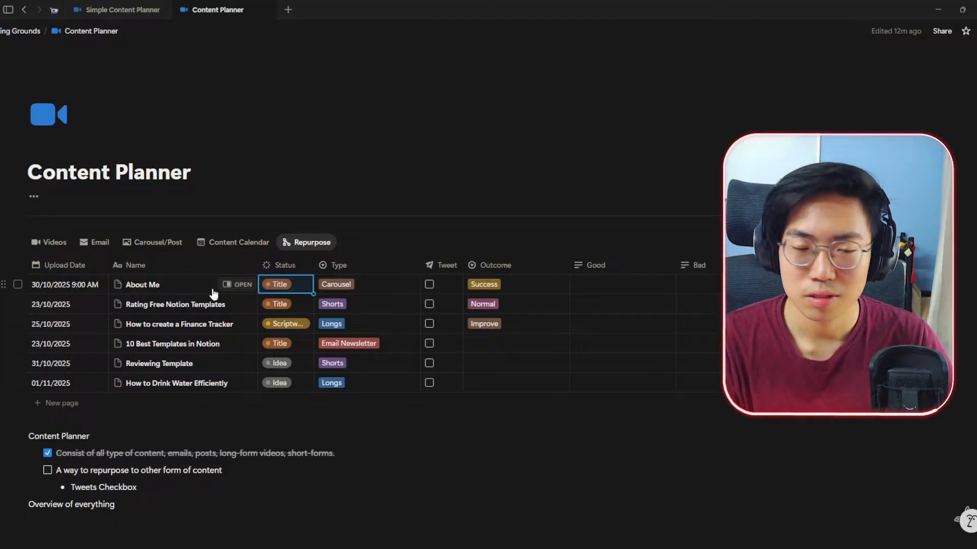
Reorder the Repurpose table so the Type and Status columns come between Upload Date and Name.
drag(422, 264, 172, 264)
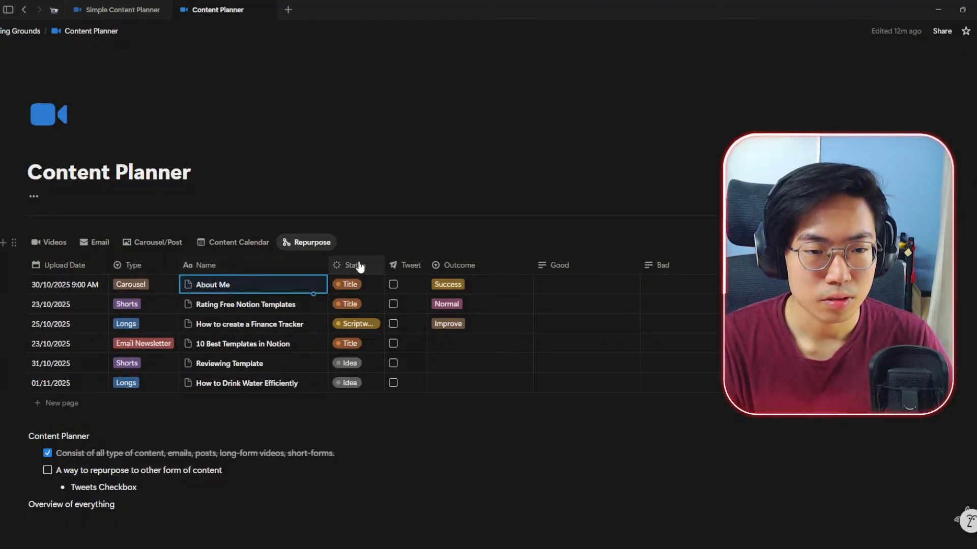
drag(357, 265, 203, 265)
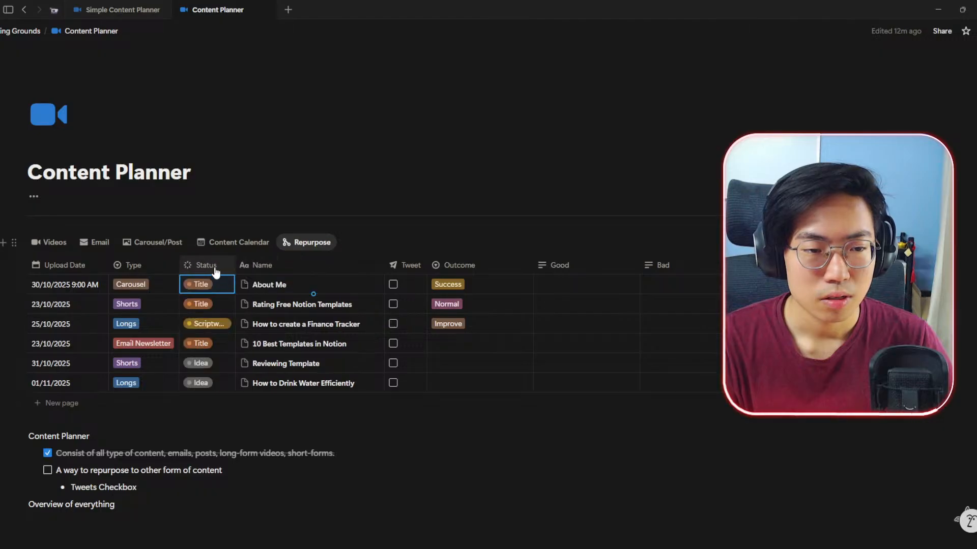
Move the Repurpose/Analyze option of the Status property from the Complete group into the In progress group.
click(205, 282)
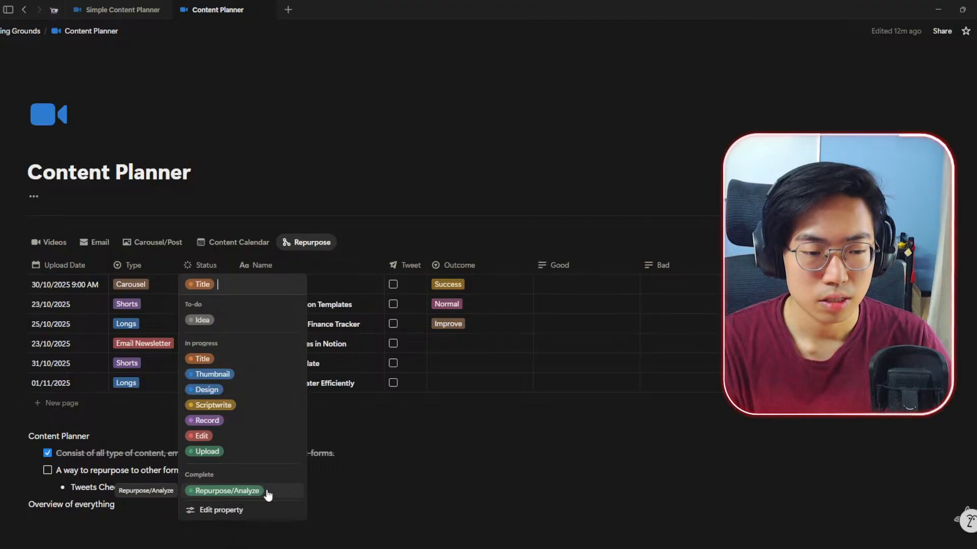
click(240, 510)
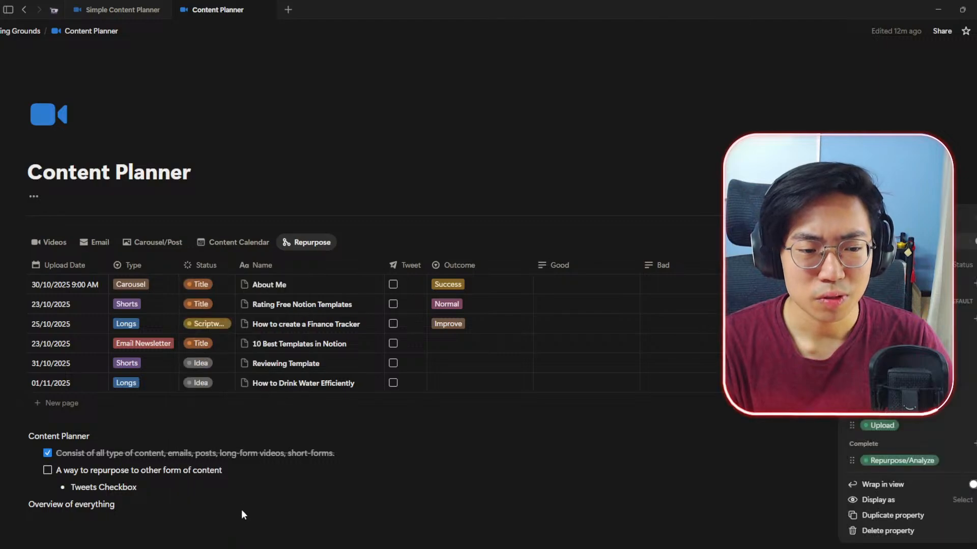
scroll(889, 465, down, 1)
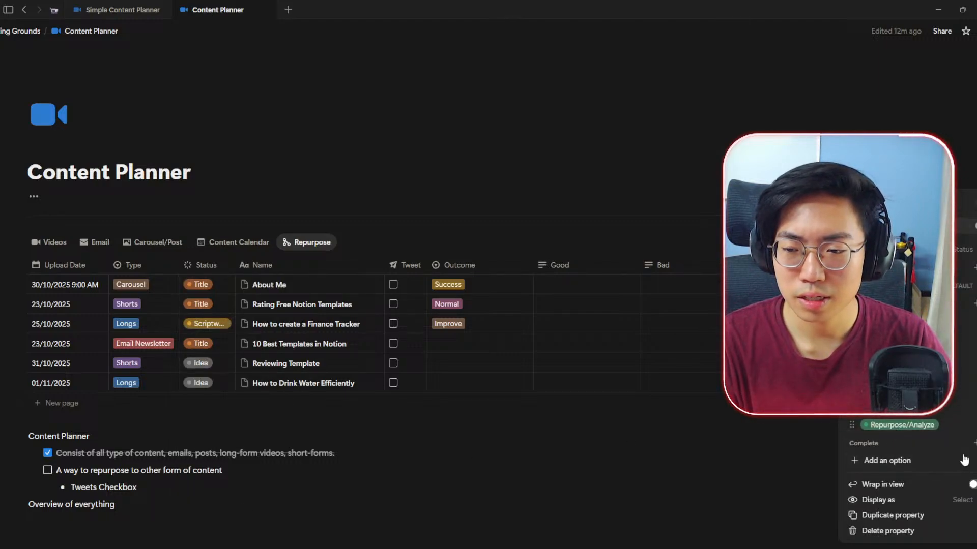
click(895, 461)
text(Completed)
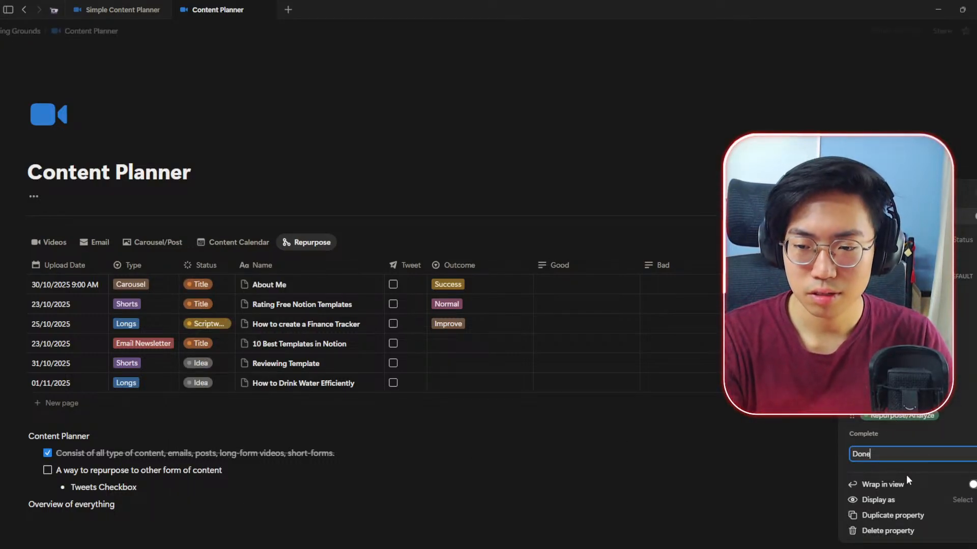
click(827, 426)
Add a "Completed" option to the Complete group of the Status property.
click(218, 304)
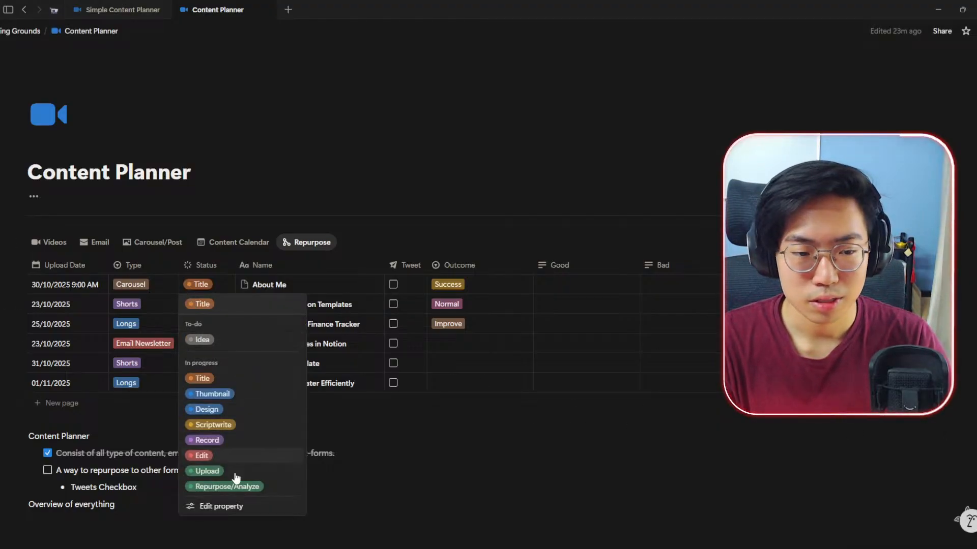
click(227, 506)
click(906, 463)
text(Compl)
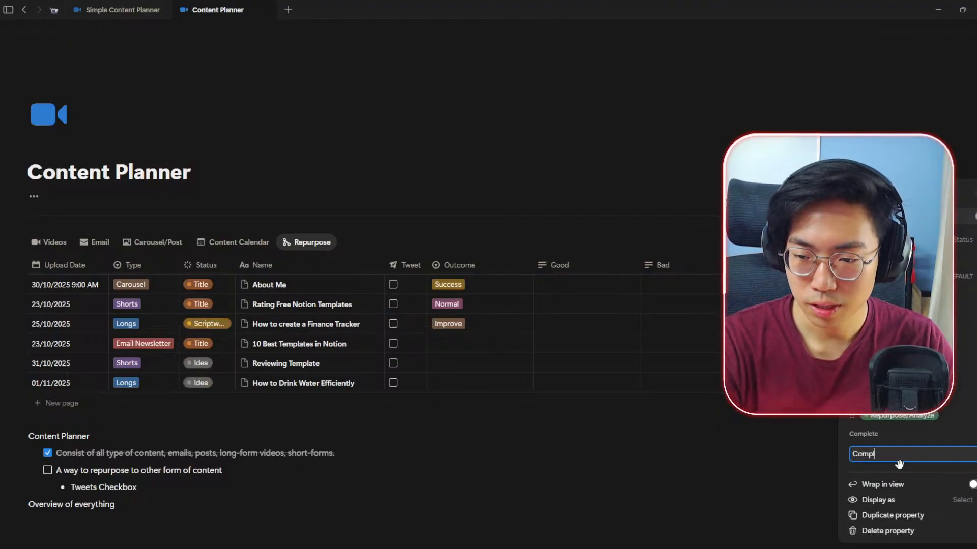
text(eted)
key(Return)
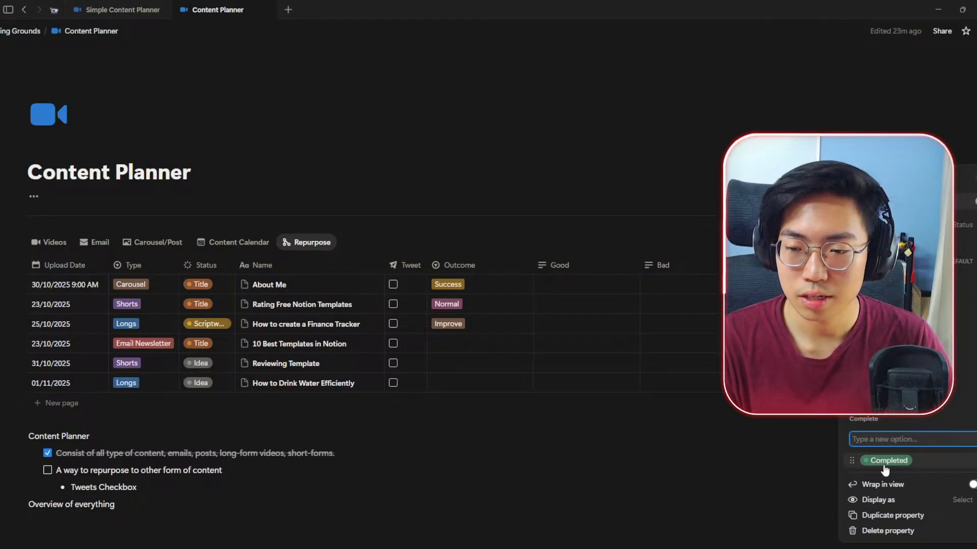
click(650, 450)
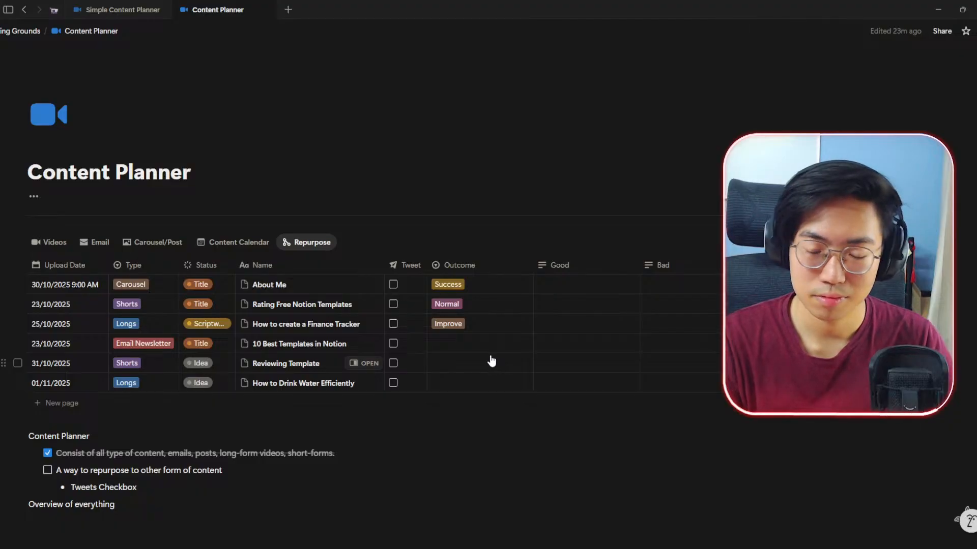
Narrow the Outcome column of the Repurpose table.
double_click(532, 266)
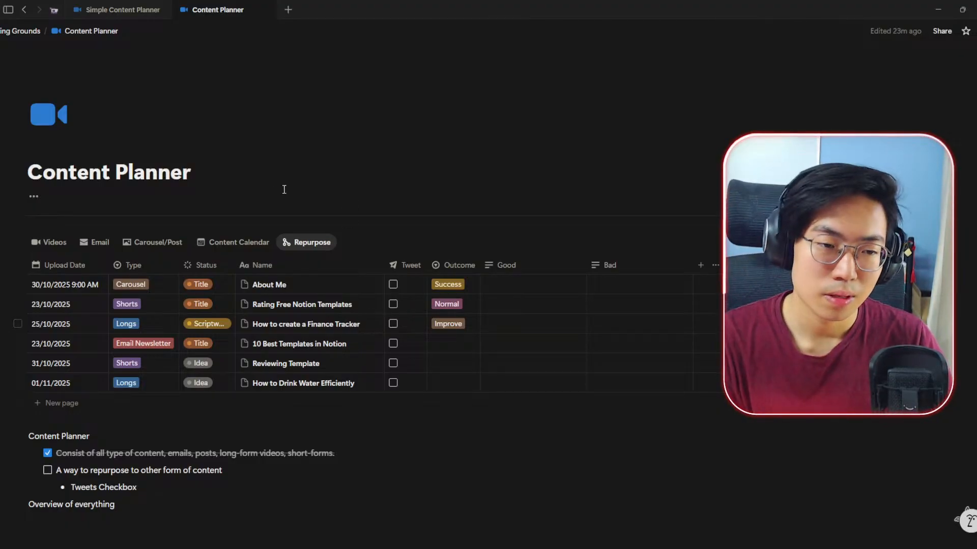
Add a Type filter to the Repurpose table without choosing any option for it.
click(203, 264)
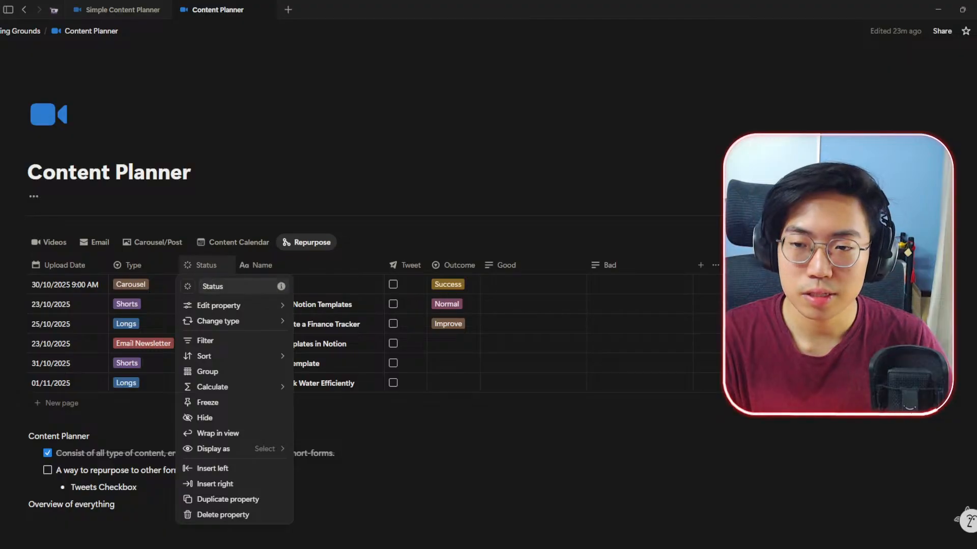
key(Escape)
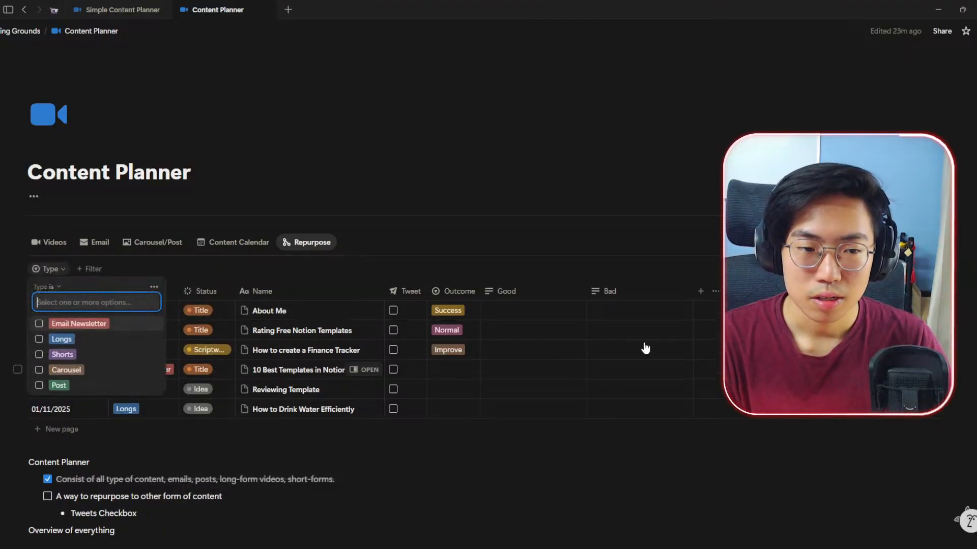
click(314, 272)
click(832, 242)
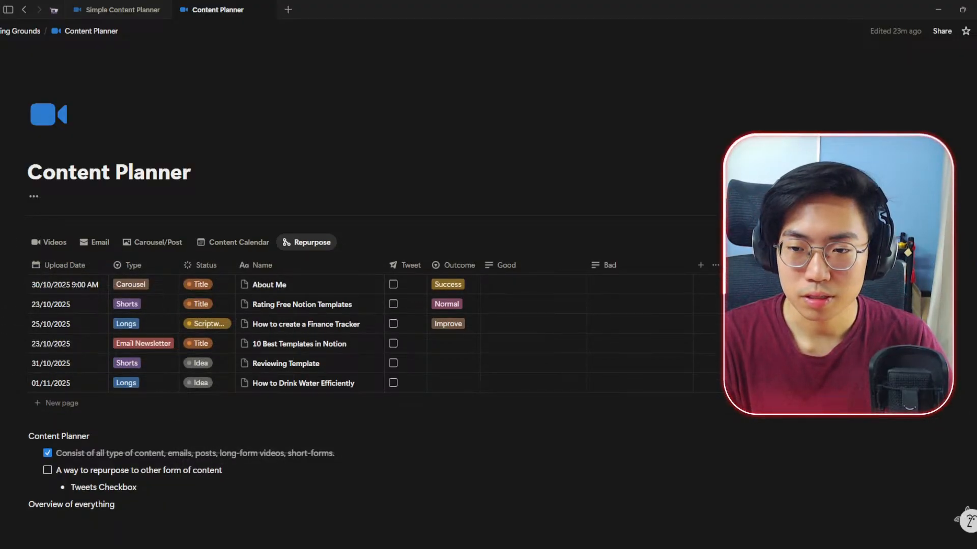
click(831, 242)
click(831, 242)
click(831, 242)
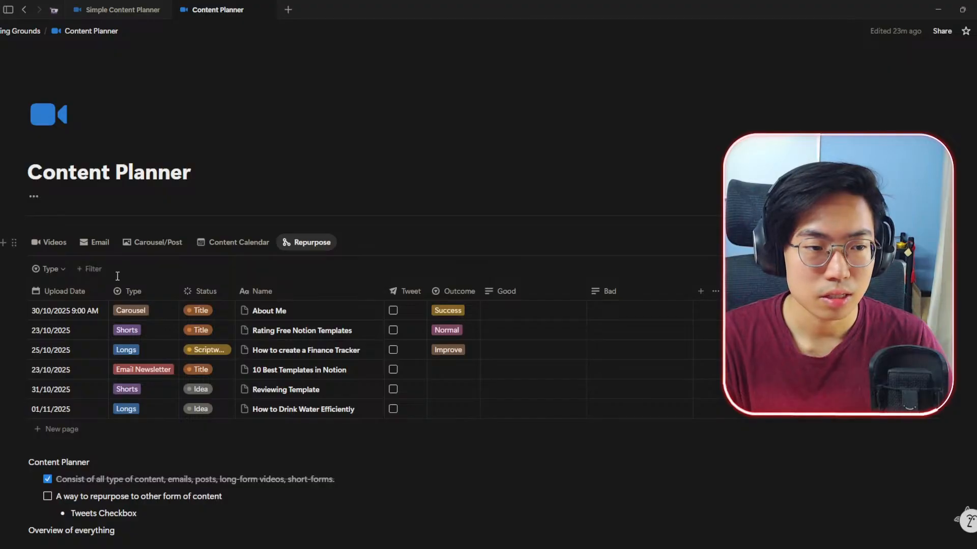
Filter the Repurpose table to the Repurpose/Analyze status and delete the empty Type filter.
click(99, 274)
click(105, 373)
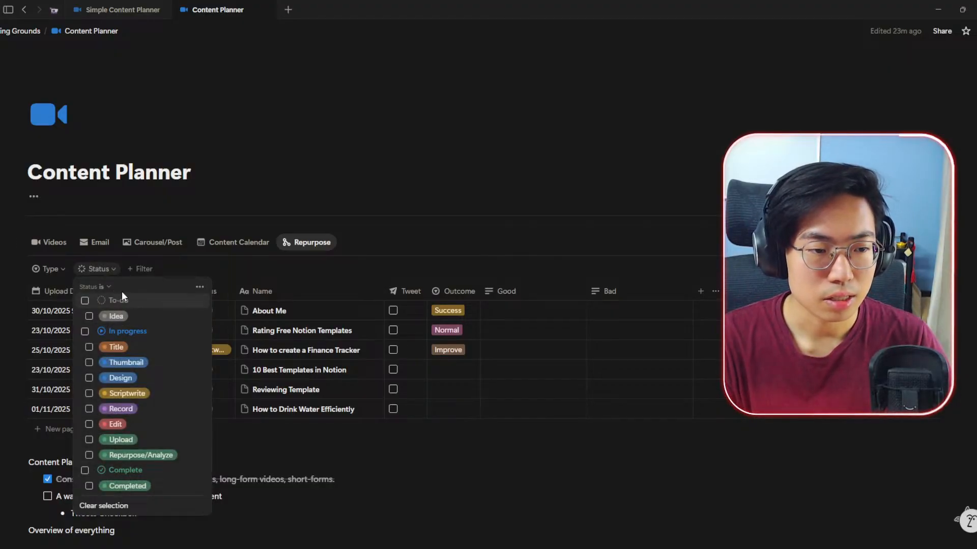
click(135, 455)
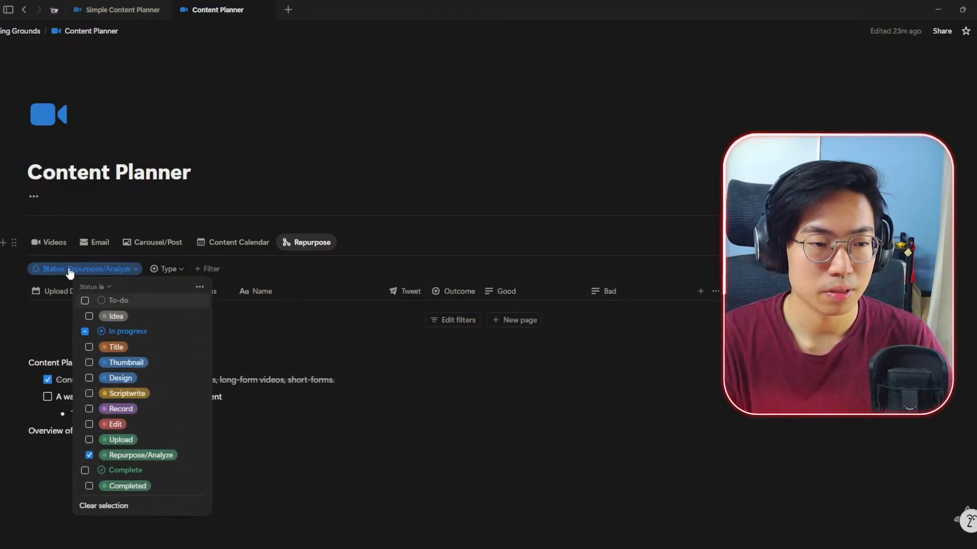
click(166, 269)
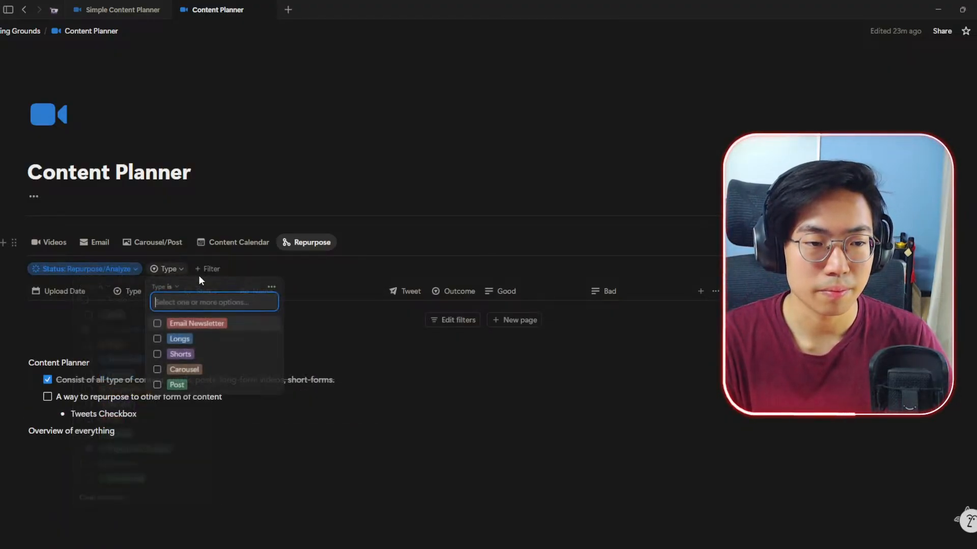
click(273, 288)
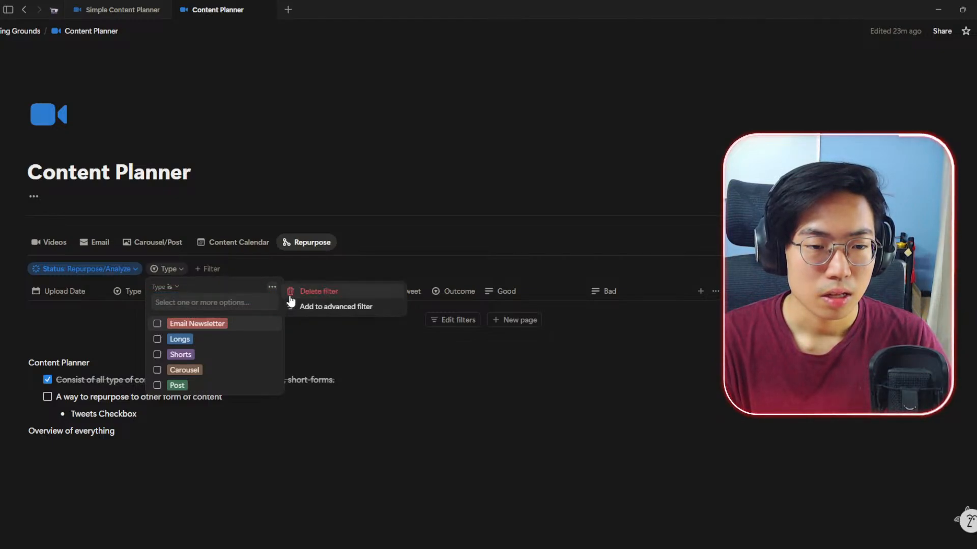
click(300, 286)
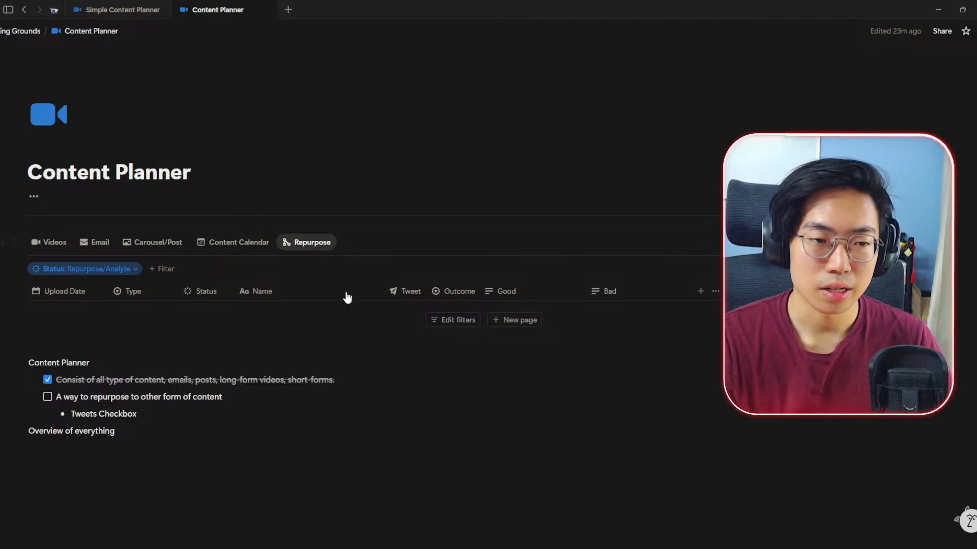
Hide the Completed group on the Videos, Email and Carousel/Post boards.
click(54, 243)
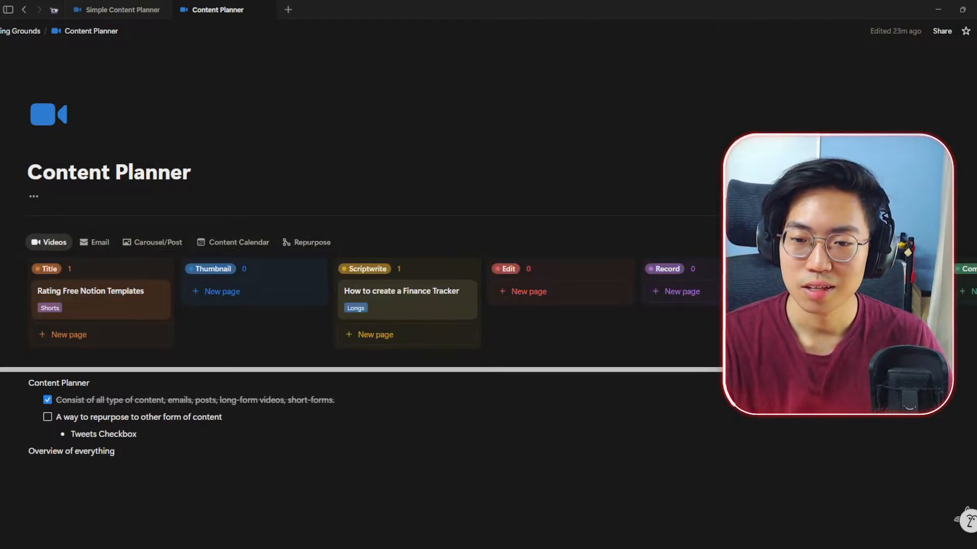
scroll(356, 300, right, 3)
scroll(356, 300, right, 2)
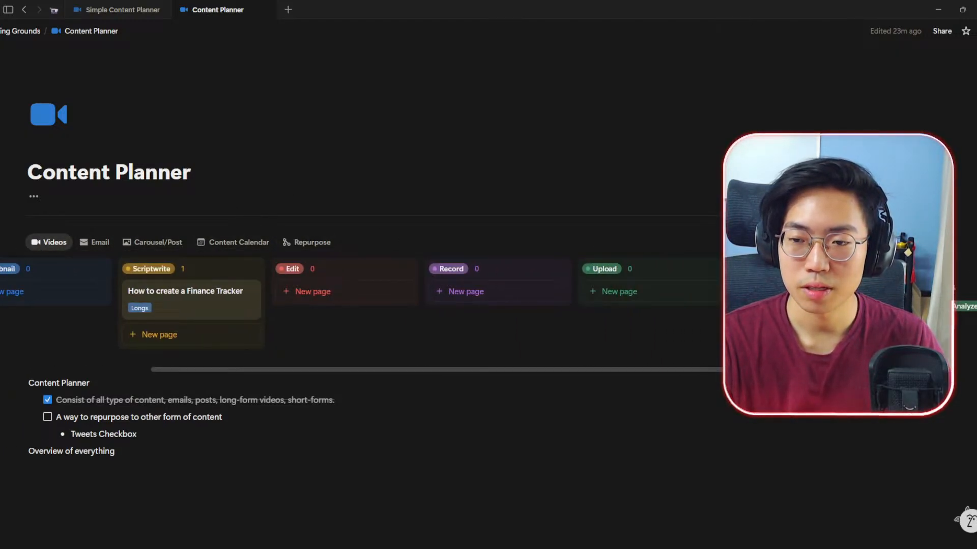
scroll(475, 273, left, 3)
click(92, 243)
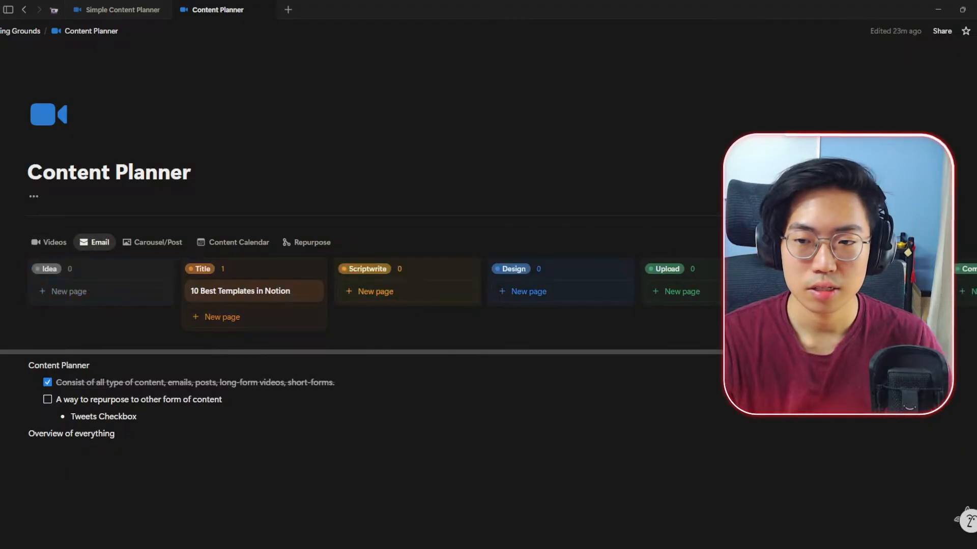
scroll(356, 300, right, 3)
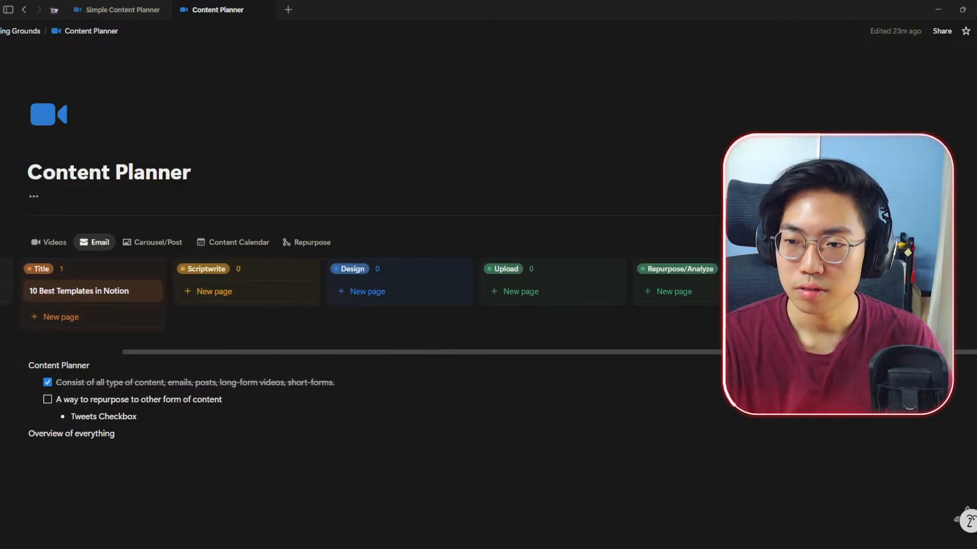
scroll(421, 270, left, 3)
click(153, 242)
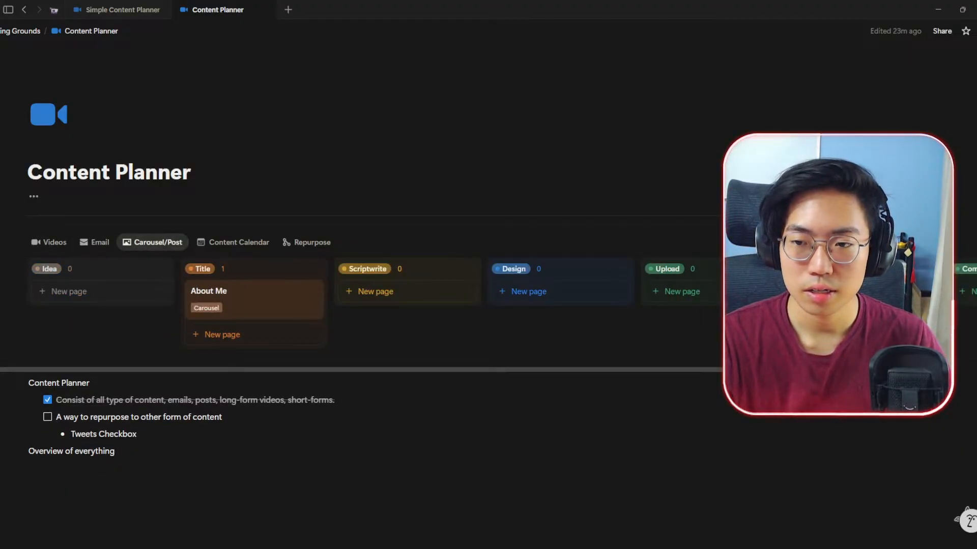
scroll(356, 300, right, 3)
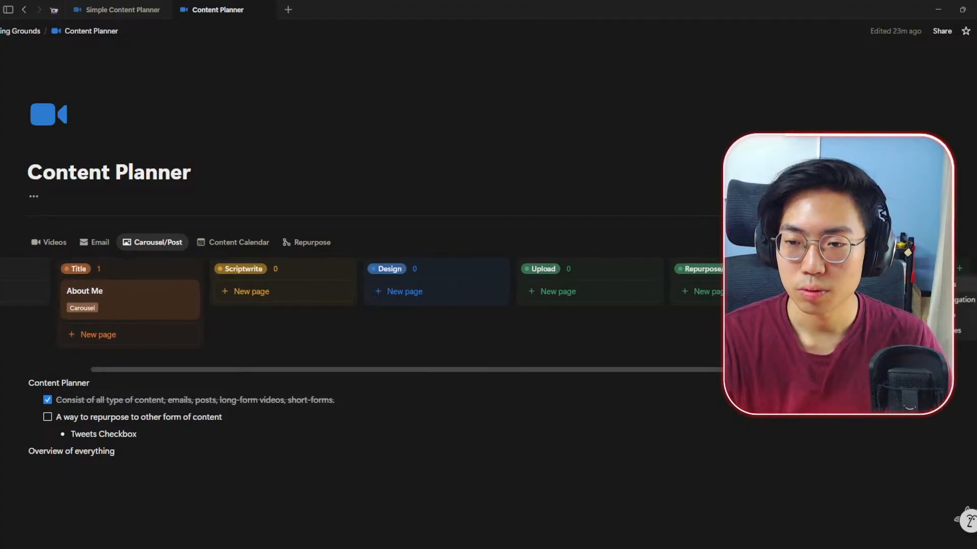
scroll(651, 379, left, 3)
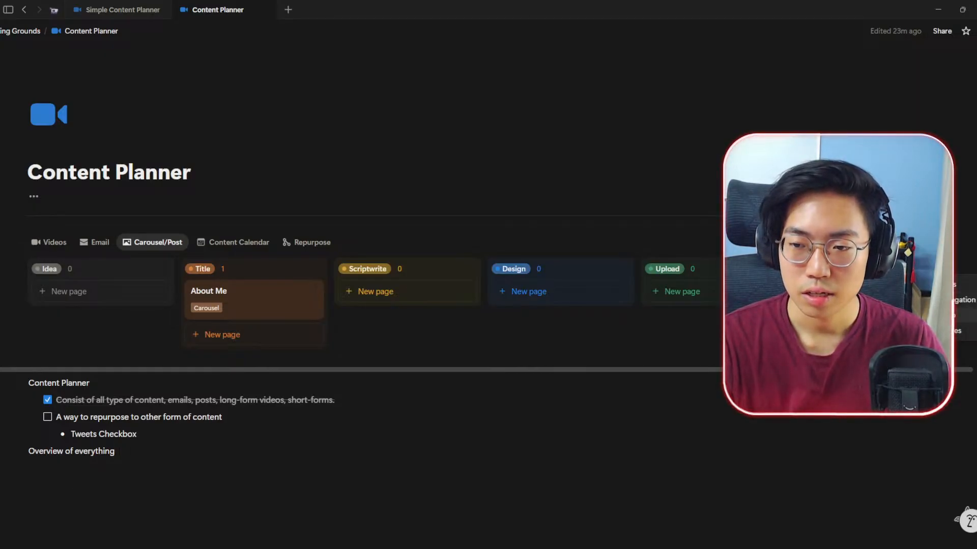
Hide the Repurpose/Analyze group on the Carousel/Post and Email boards.
click(911, 242)
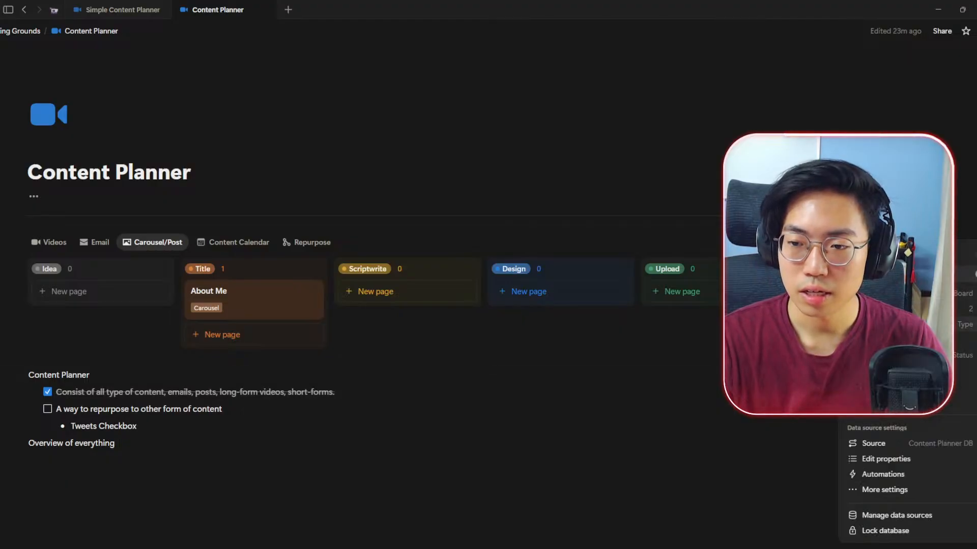
click(905, 355)
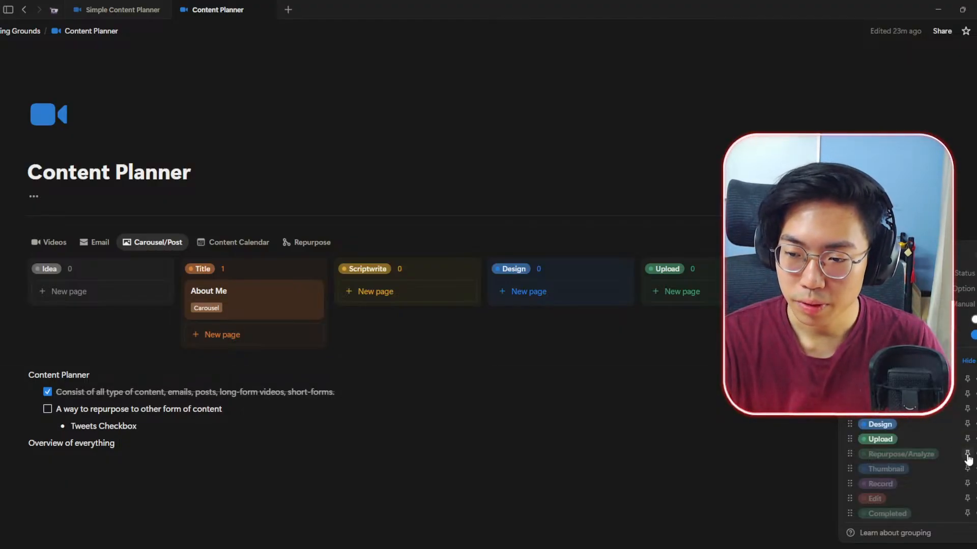
key(Escape)
click(104, 245)
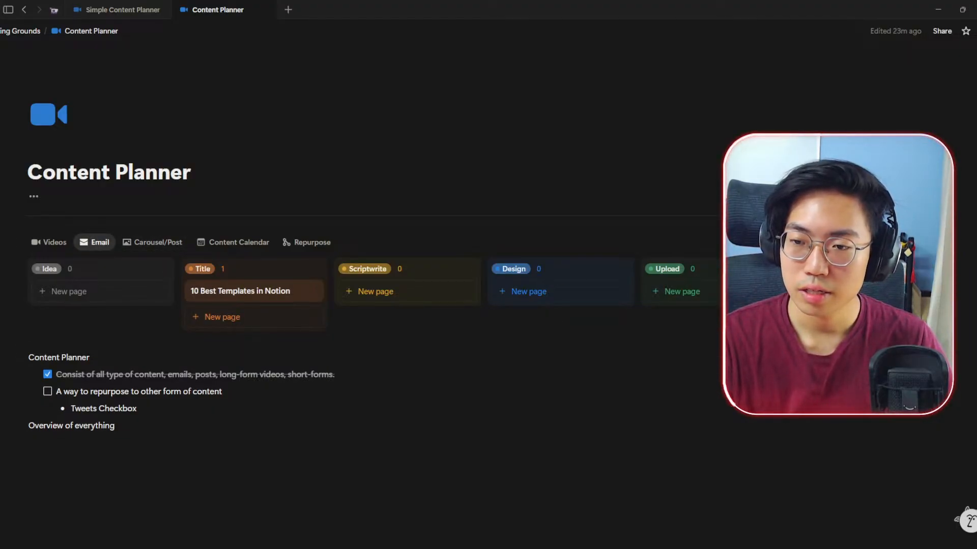
click(909, 243)
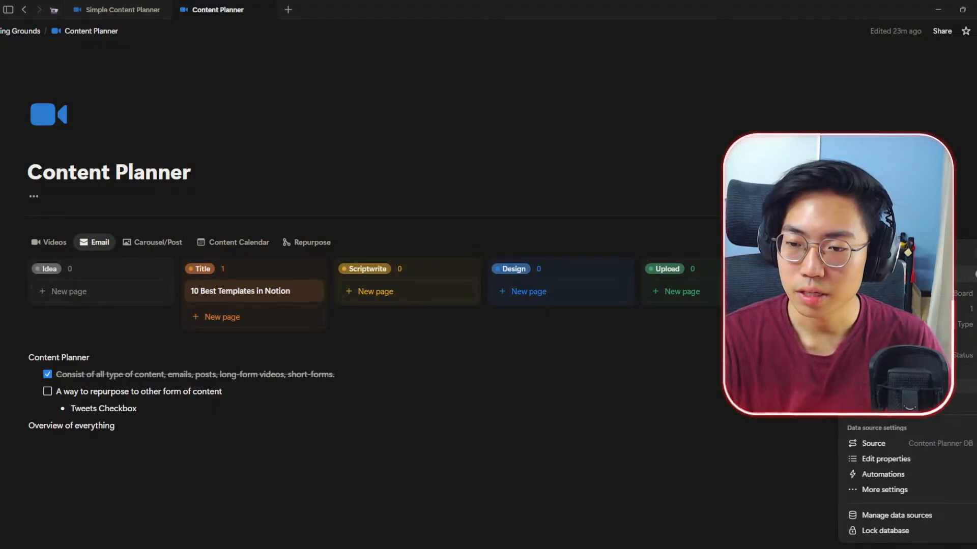
click(897, 355)
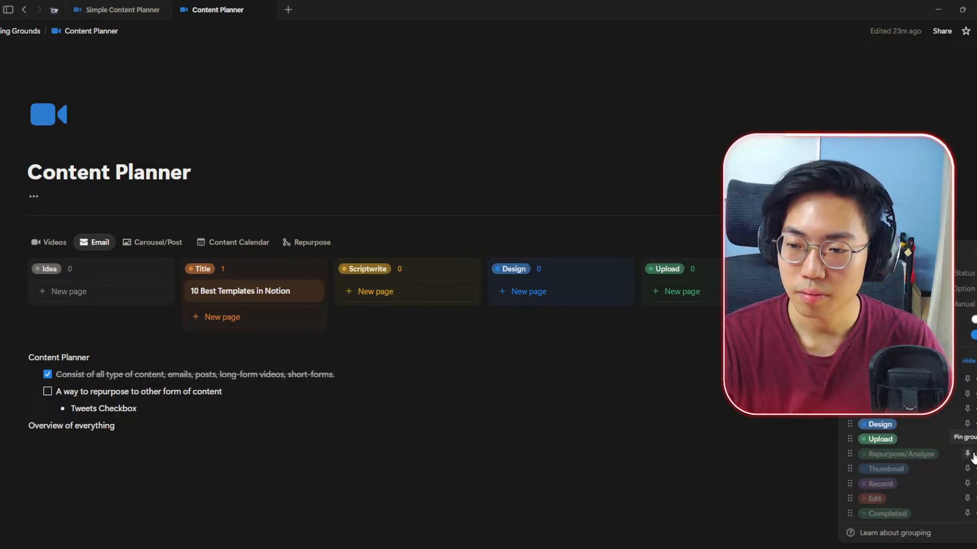
click(684, 296)
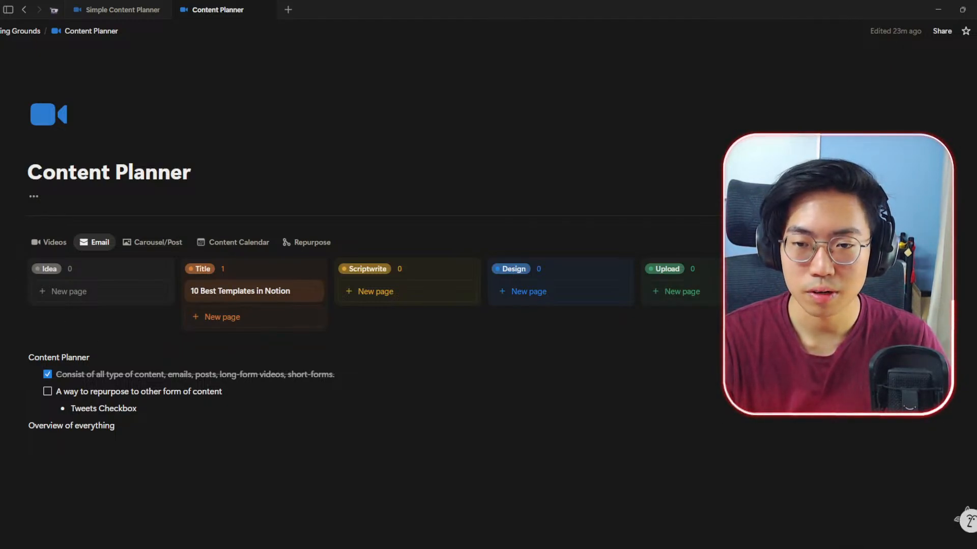
Review the Videos board, then the Repurpose table's view options and the statuses in its Status filter.
click(48, 242)
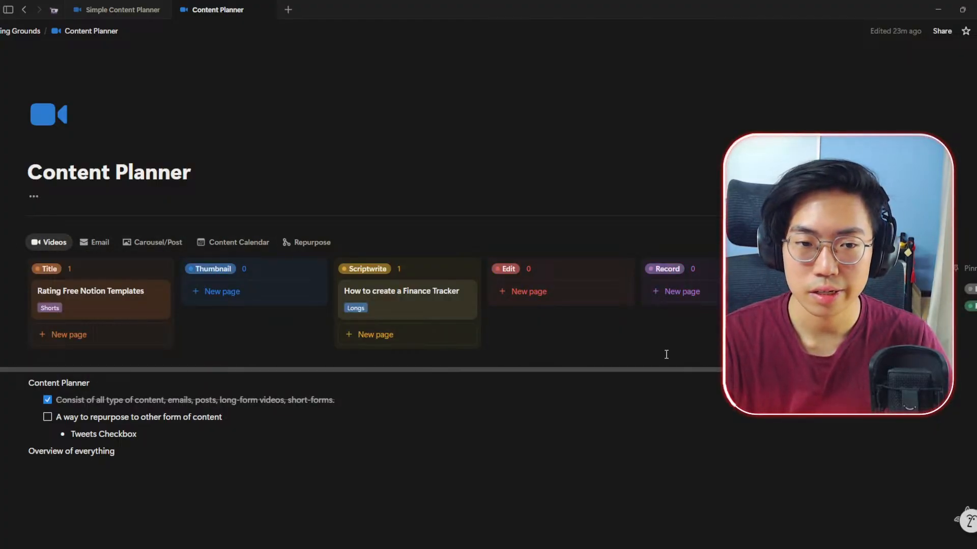
mouse_move(317, 370)
mouse_down()
mouse_move(535, 371)
mouse_move(305, 371)
mouse_up()
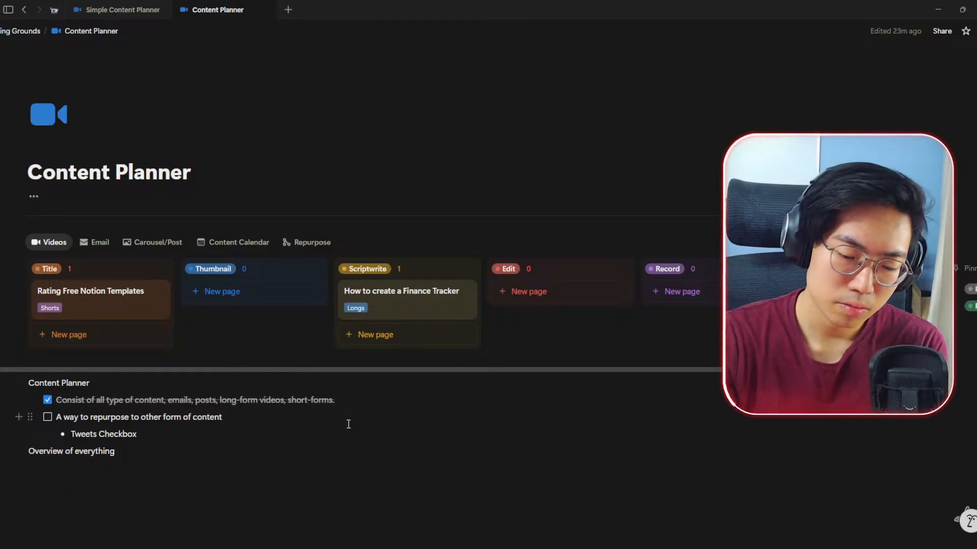
click(315, 244)
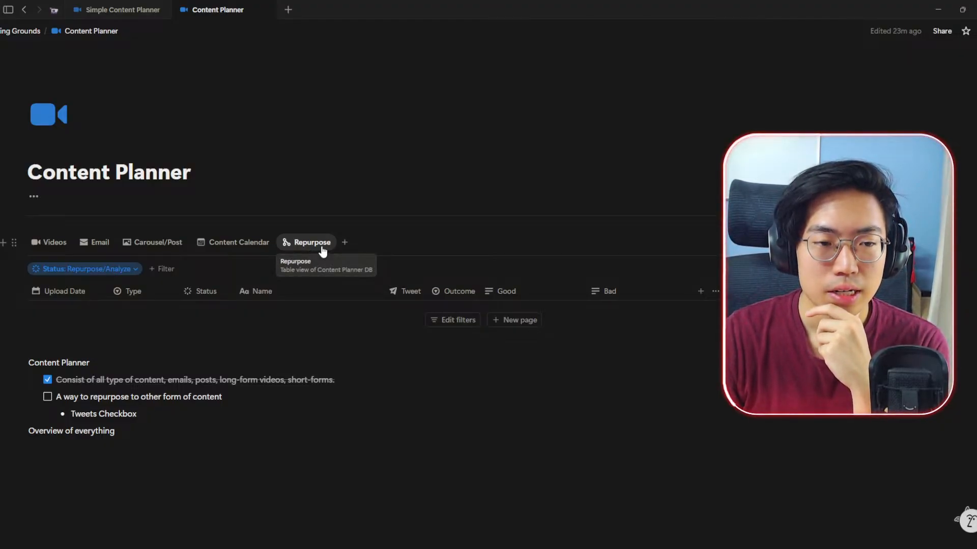
click(312, 244)
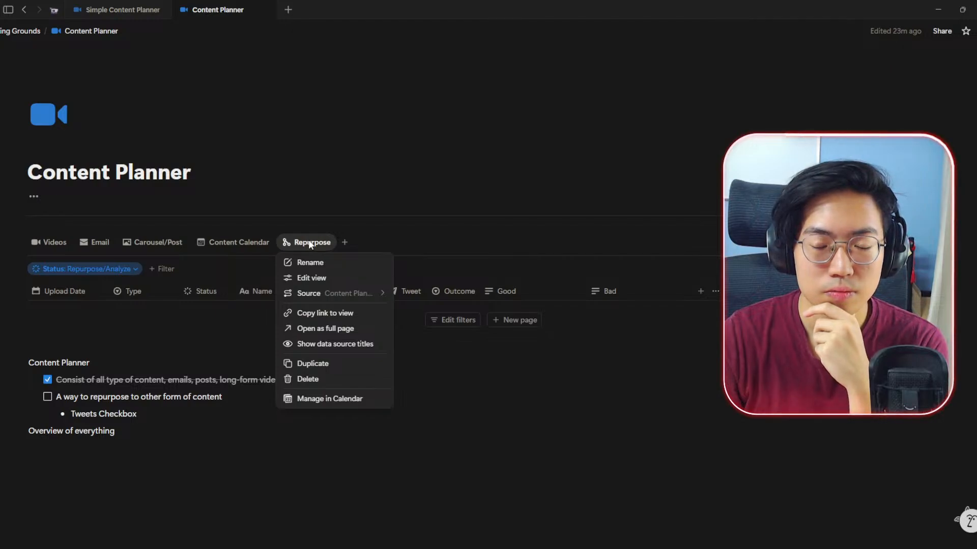
click(310, 244)
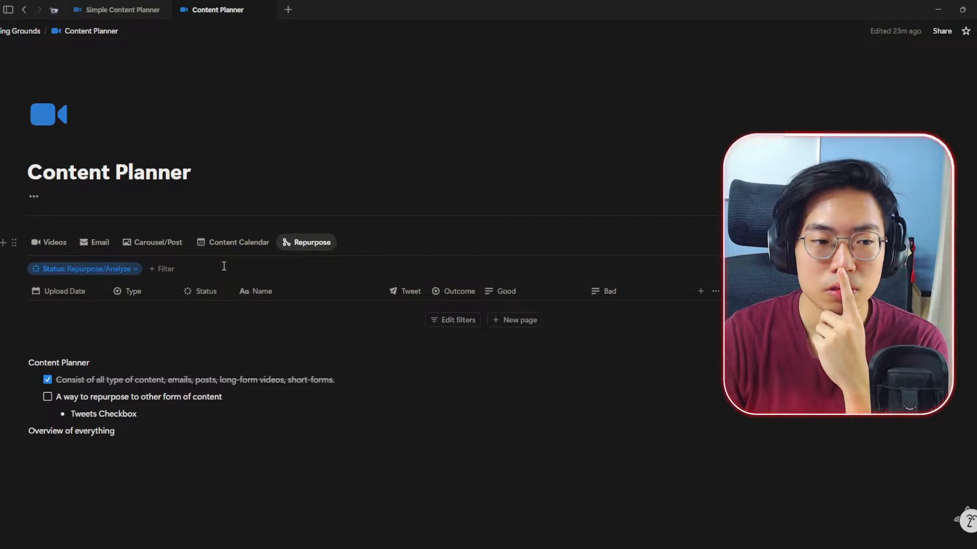
click(117, 273)
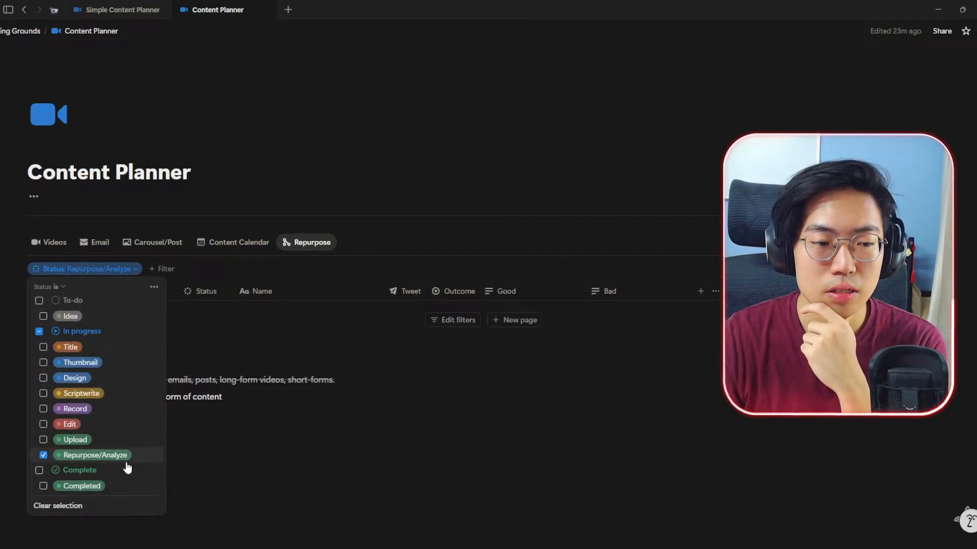
click(101, 274)
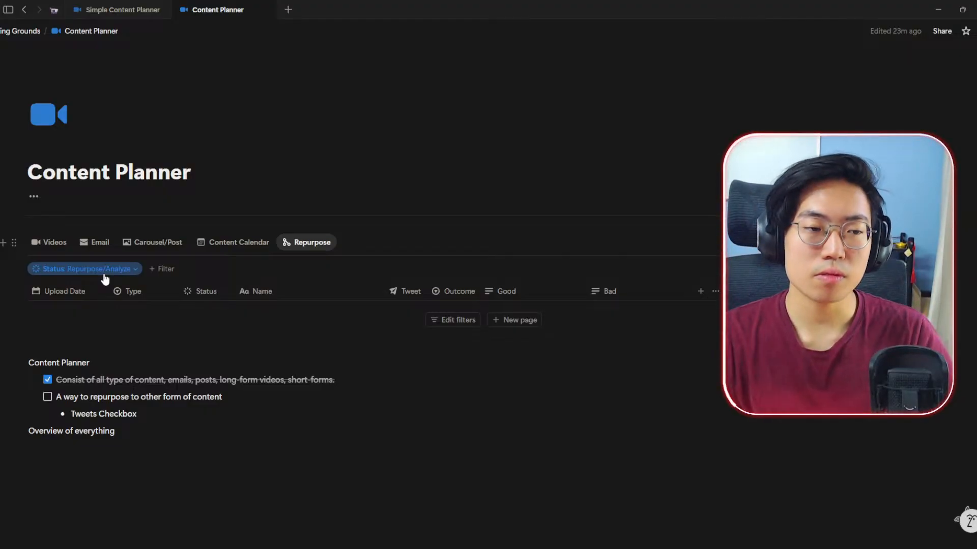
Duplicate the Repurpose view as a new view named Analyze and place it before Repurpose.
click(303, 244)
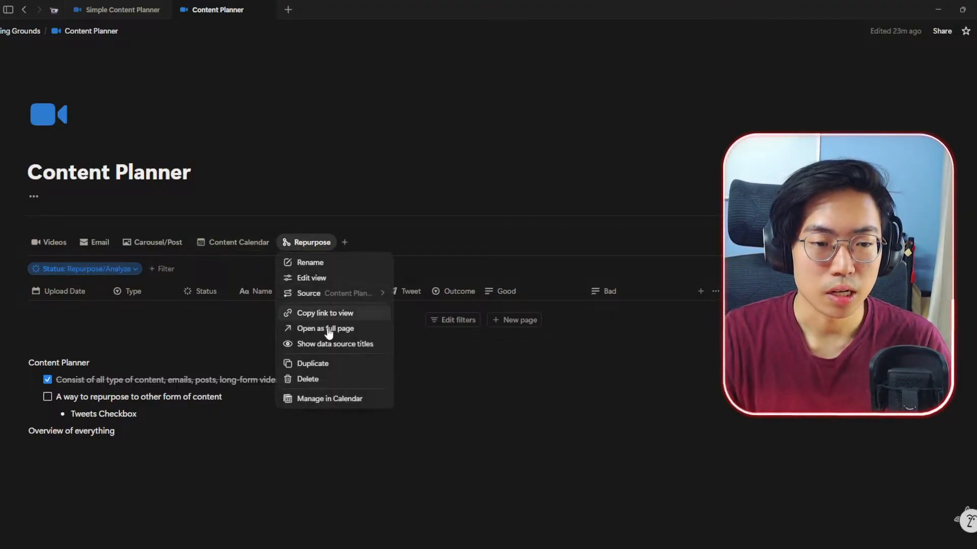
click(357, 365)
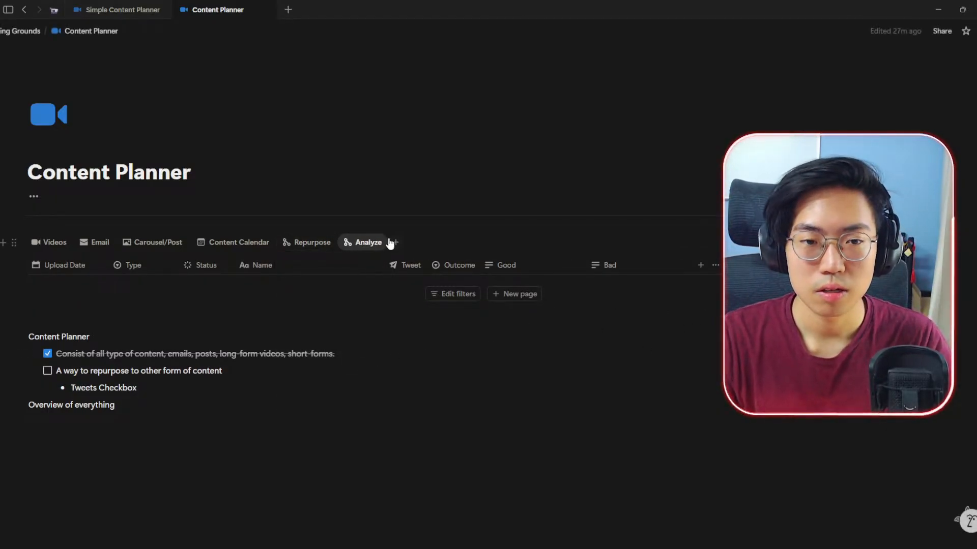
drag(390, 242, 305, 243)
Change the Analyze view's icon to a chart icon.
click(305, 243)
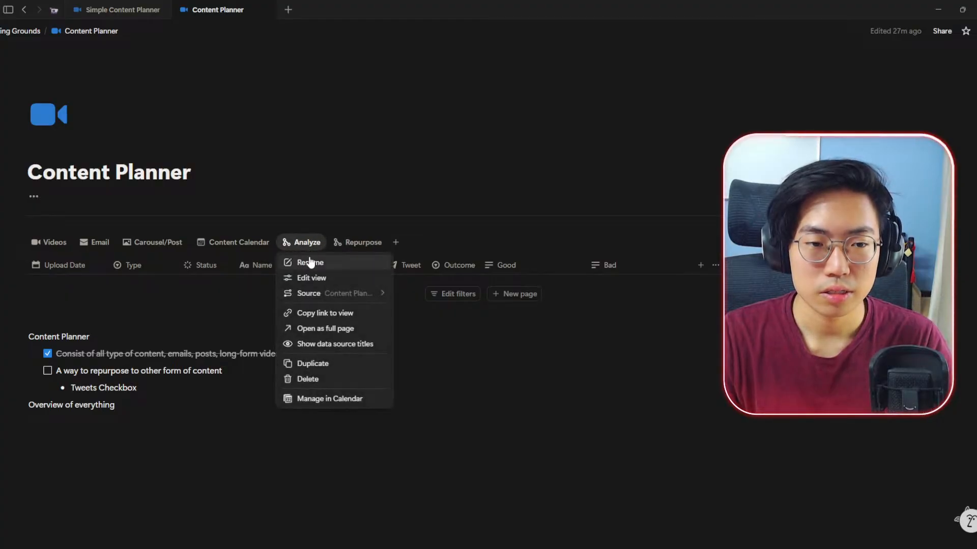
click(309, 262)
click(853, 286)
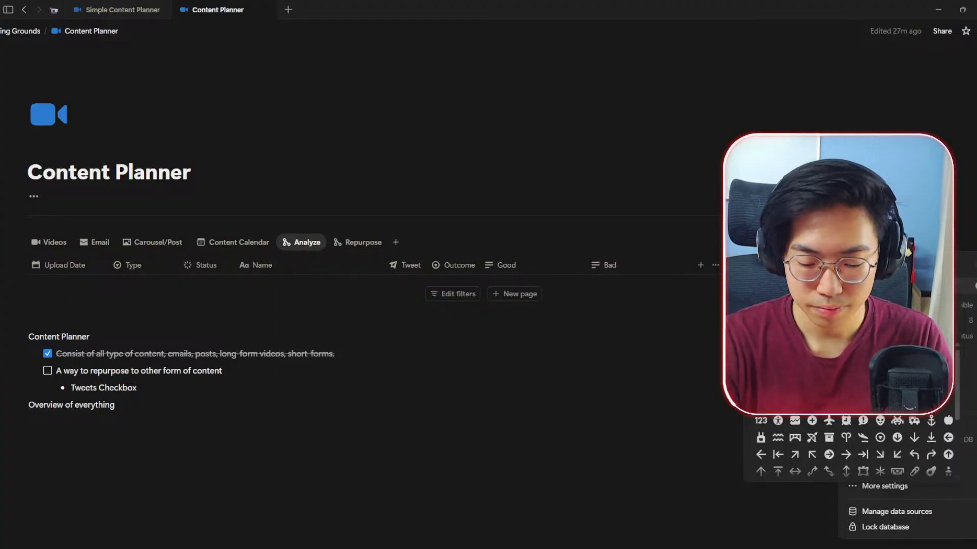
text(chart)
click(763, 356)
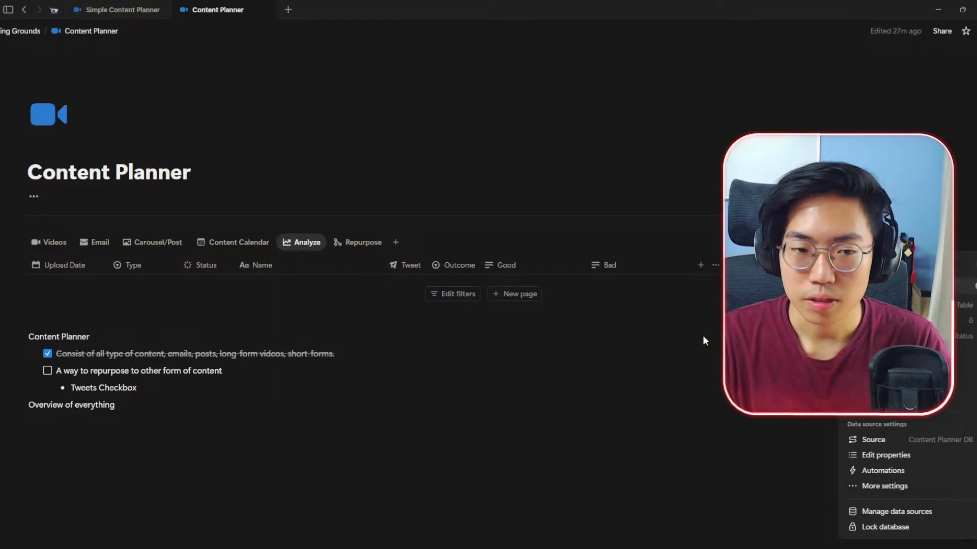
click(704, 341)
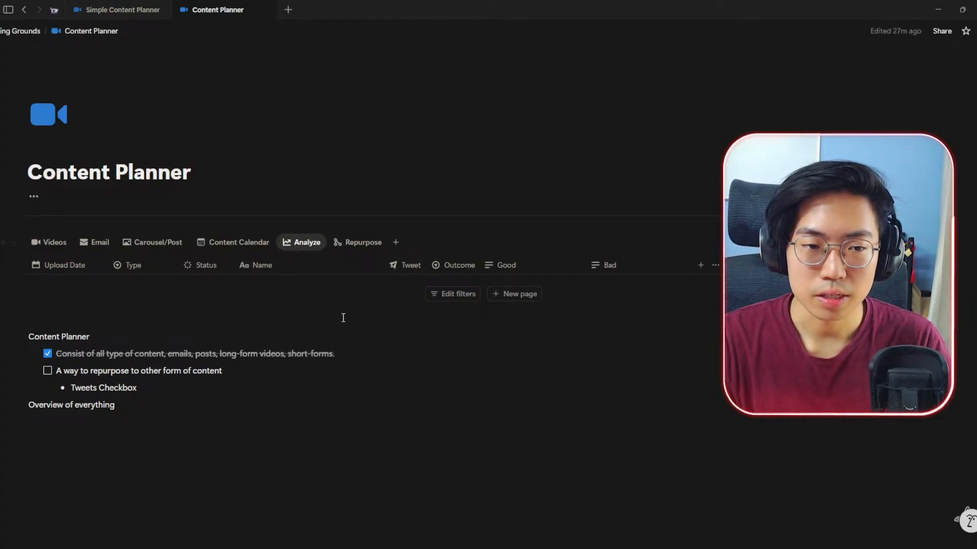
On the Videos view, insert an empty line above the Content Planner notes below the board.
click(51, 242)
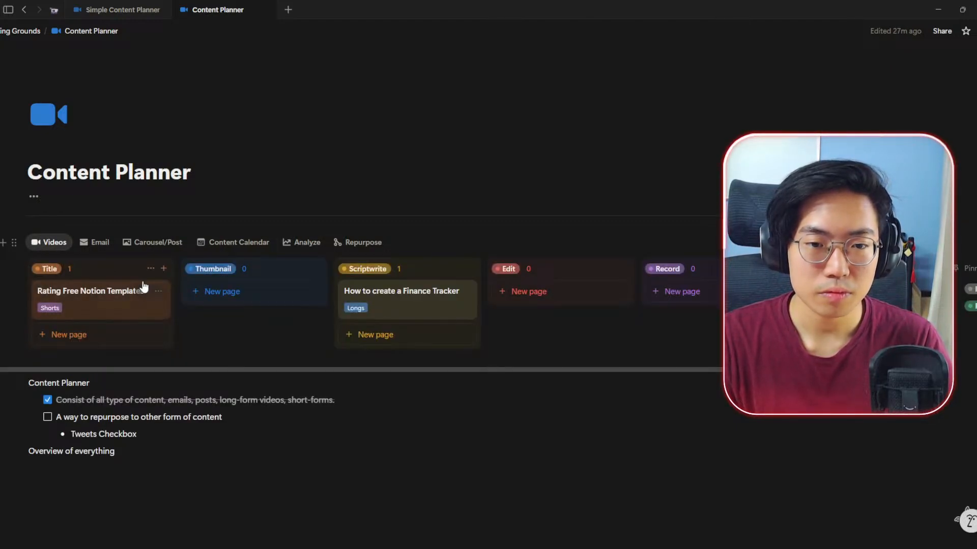
click(29, 383)
key(Return)
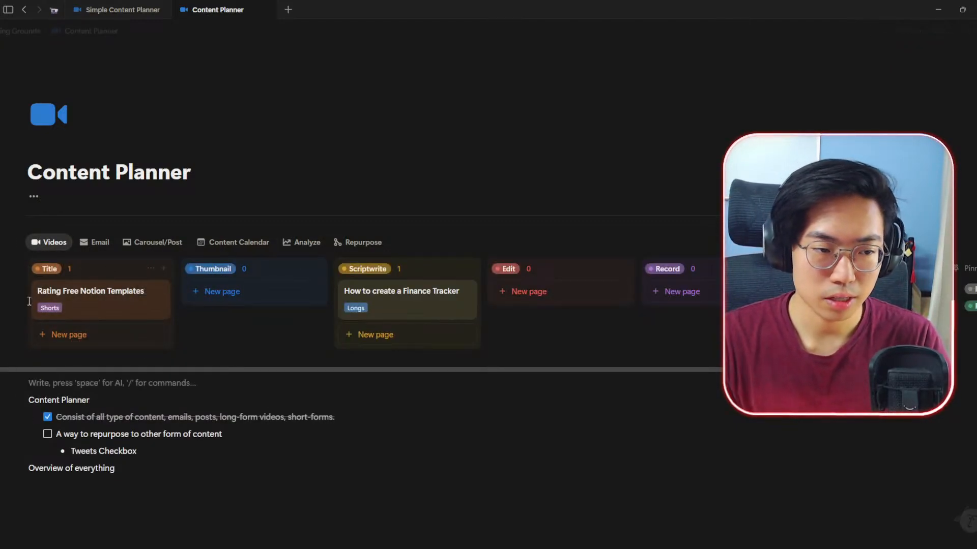
Examine the properties of the Rating Free Notion Templates card and close its page.
click(121, 303)
click(577, 282)
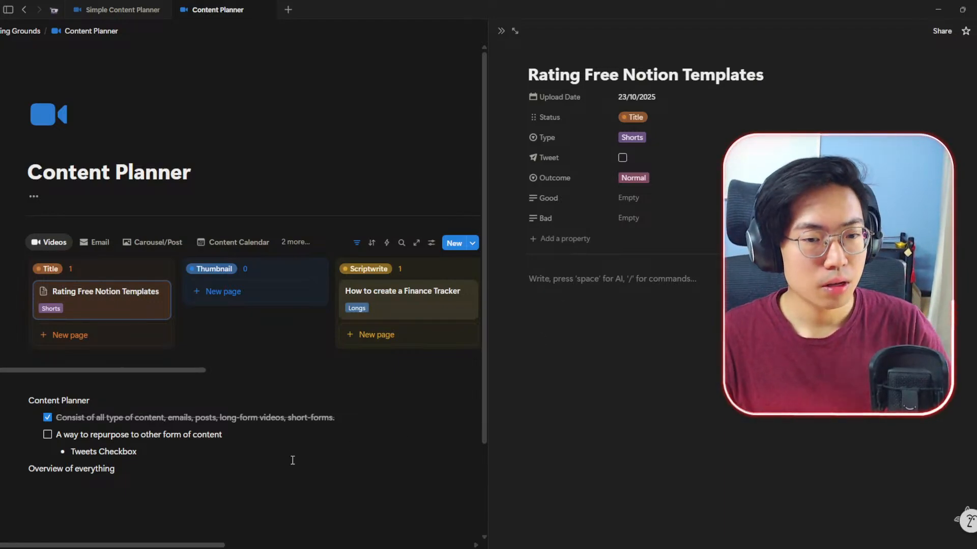
click(92, 383)
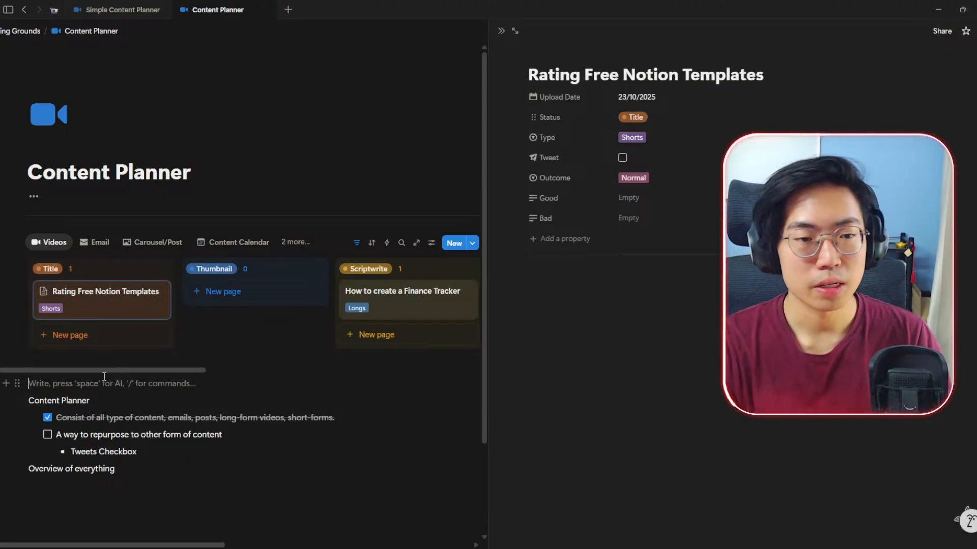
click(501, 31)
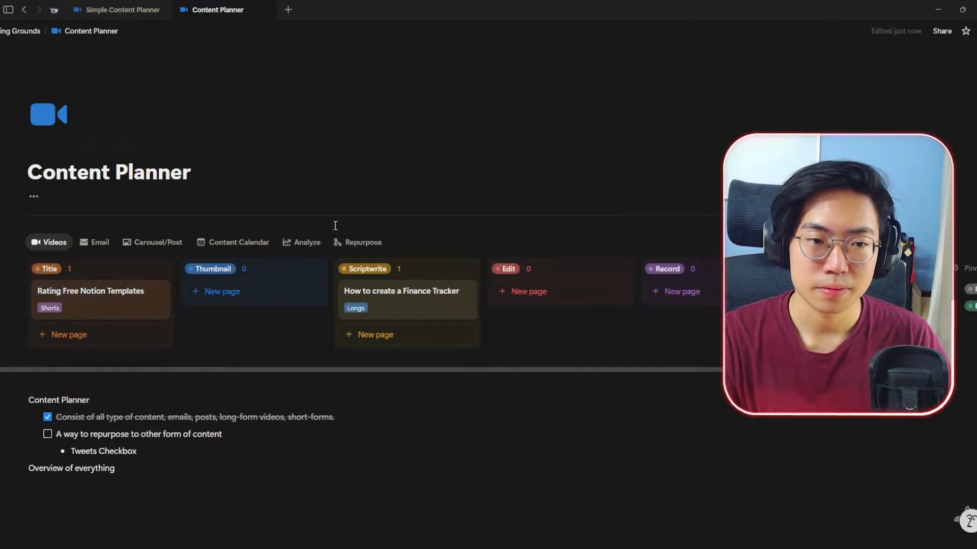
Hide the Tweet column in the Analyze table.
click(350, 242)
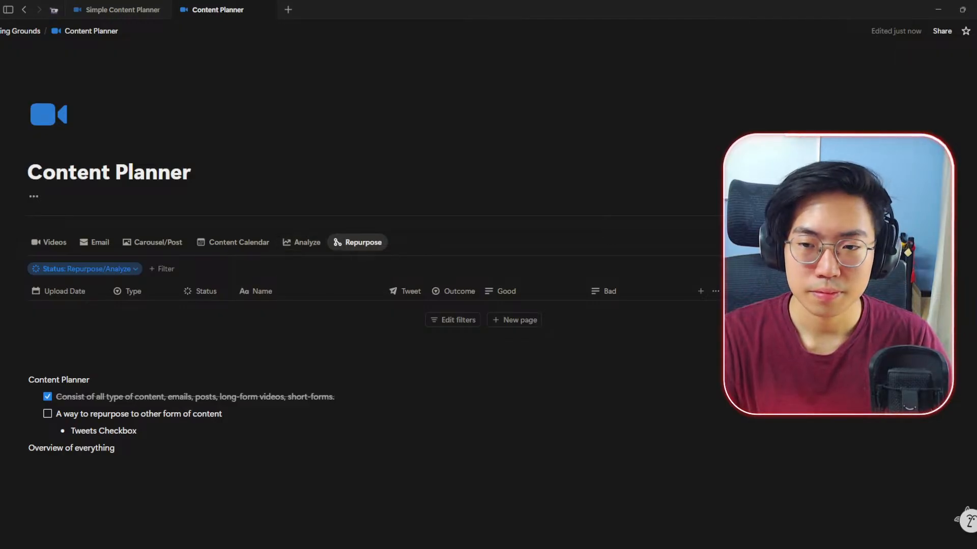
click(300, 246)
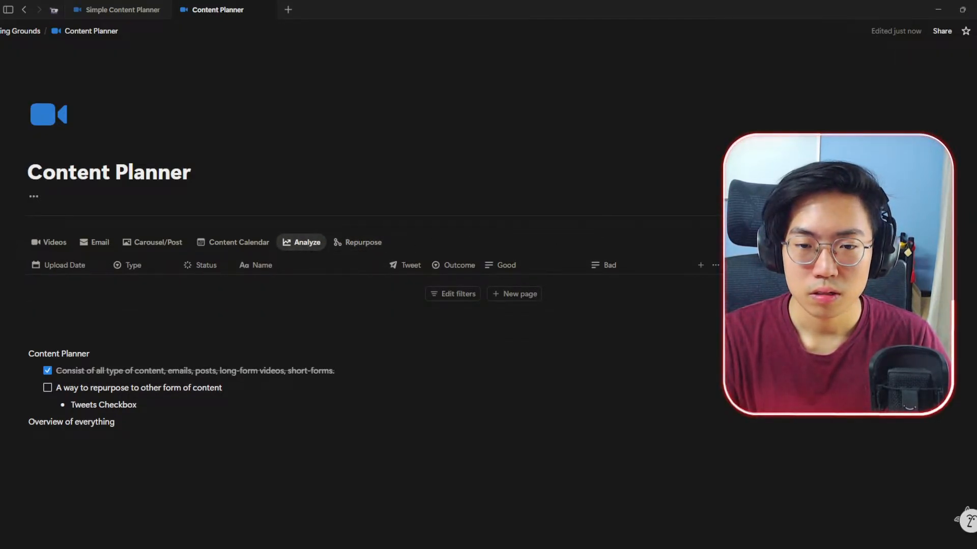
click(396, 262)
click(434, 402)
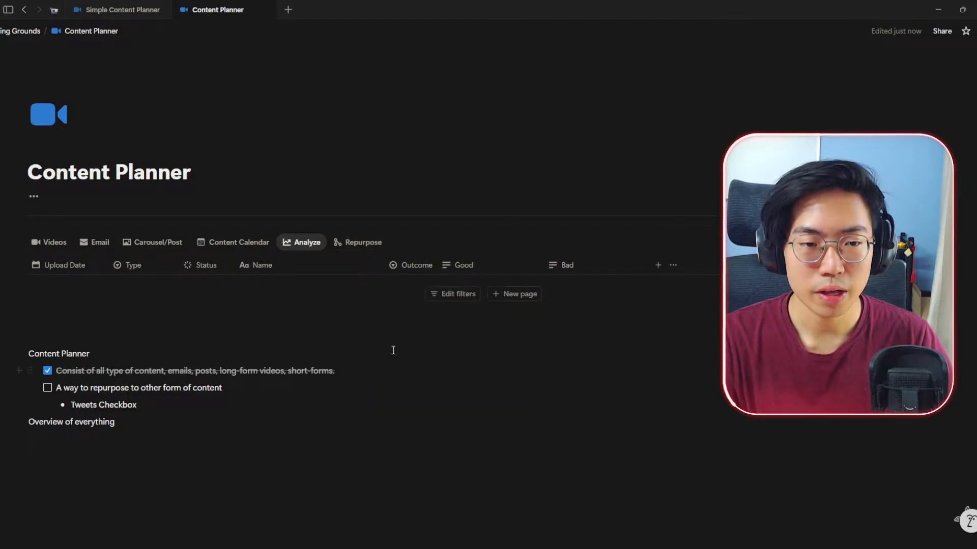
click(344, 245)
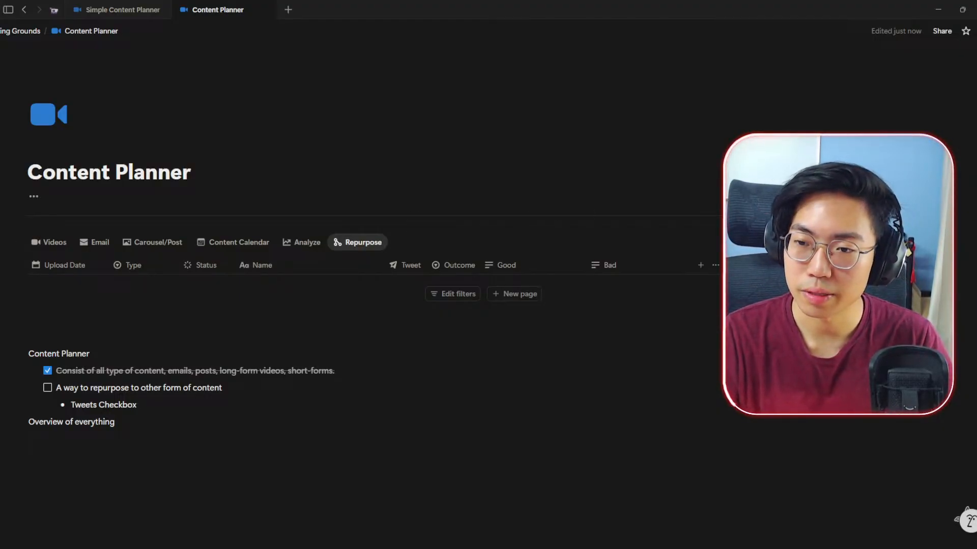
click(901, 242)
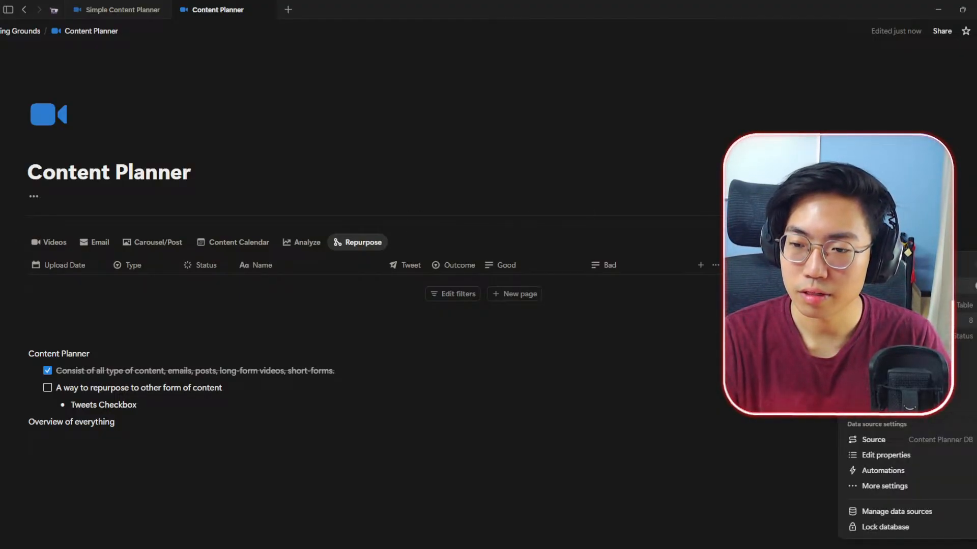
click(901, 367)
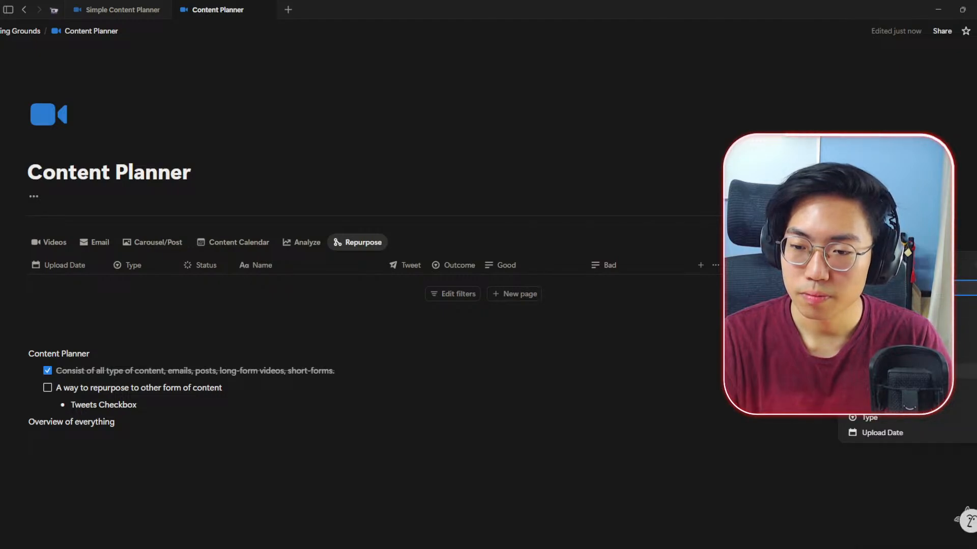
click(622, 298)
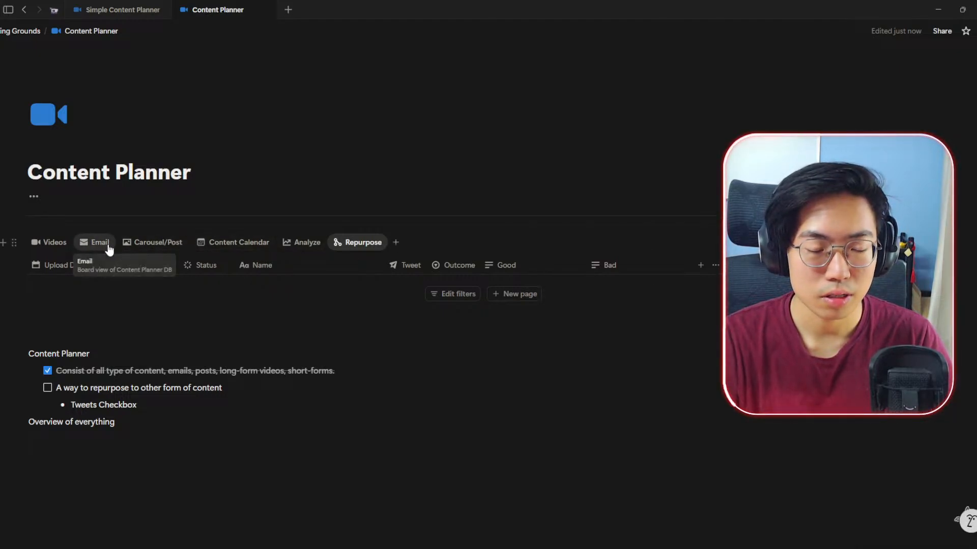
Delete the Repurpose/Analyze option from the database's Status property.
click(902, 242)
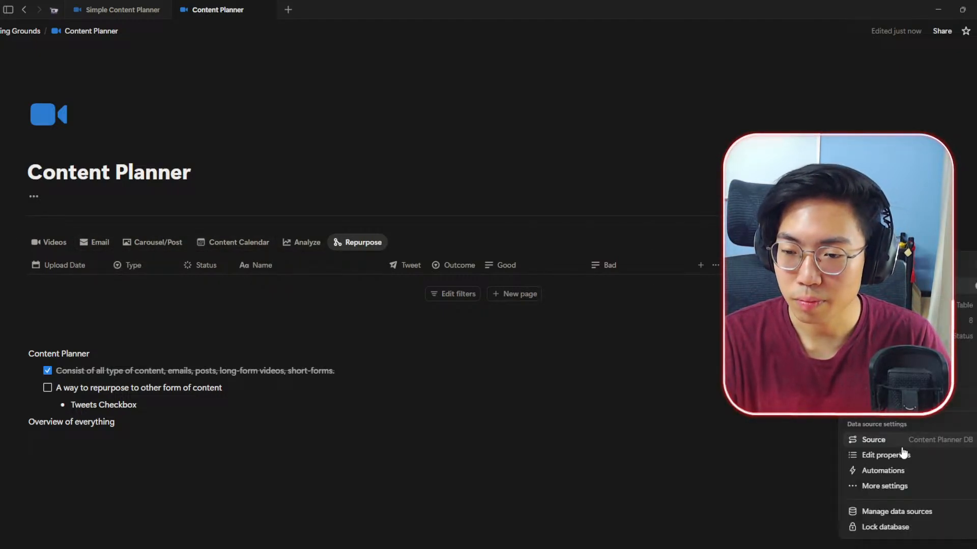
click(903, 454)
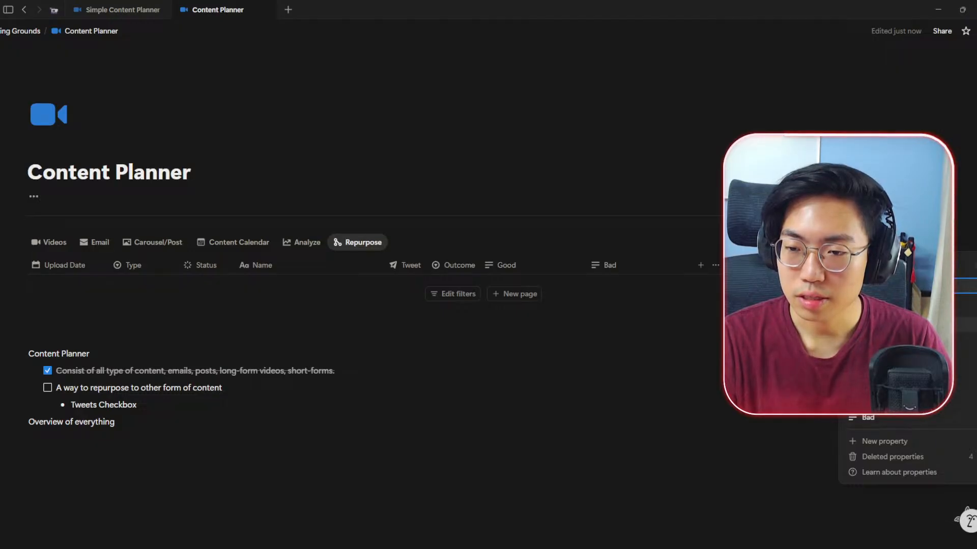
click(904, 344)
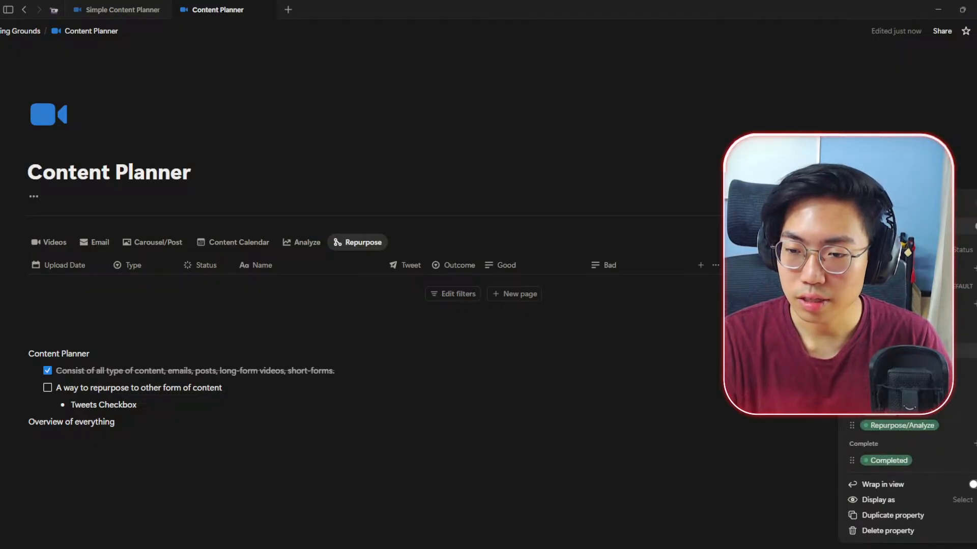
click(972, 431)
click(926, 199)
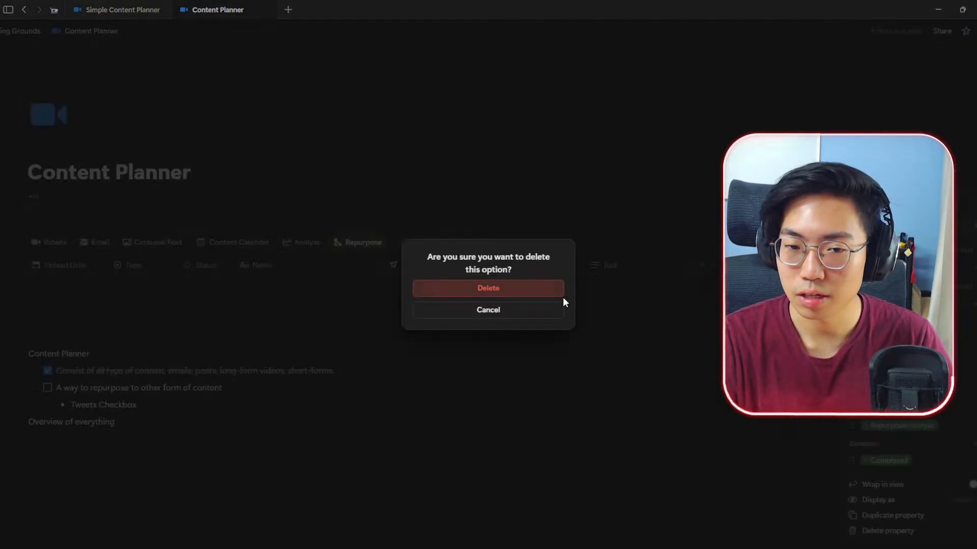
click(515, 286)
click(373, 336)
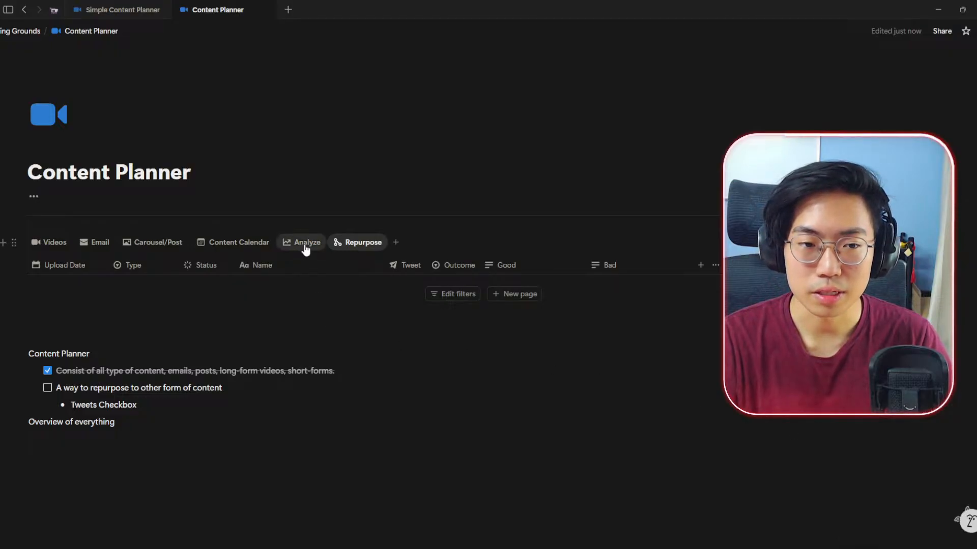
click(306, 249)
click(345, 244)
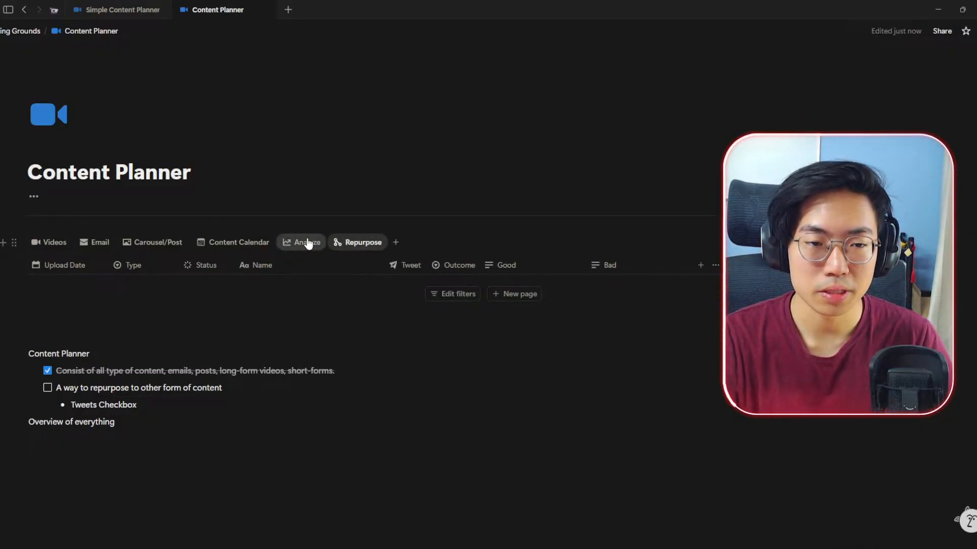
click(309, 243)
Pin the hidden Completed group on the Videos board.
click(45, 242)
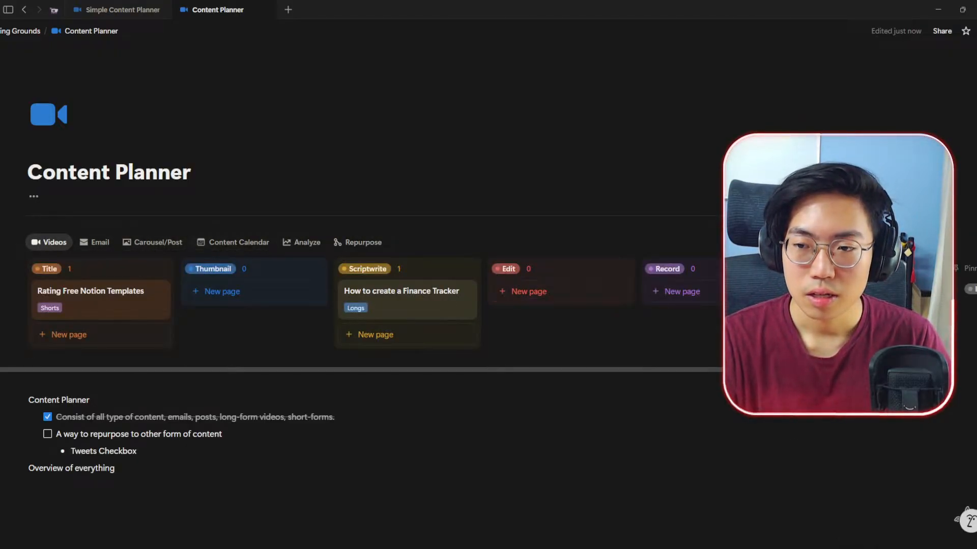
scroll(361, 305, right, 3)
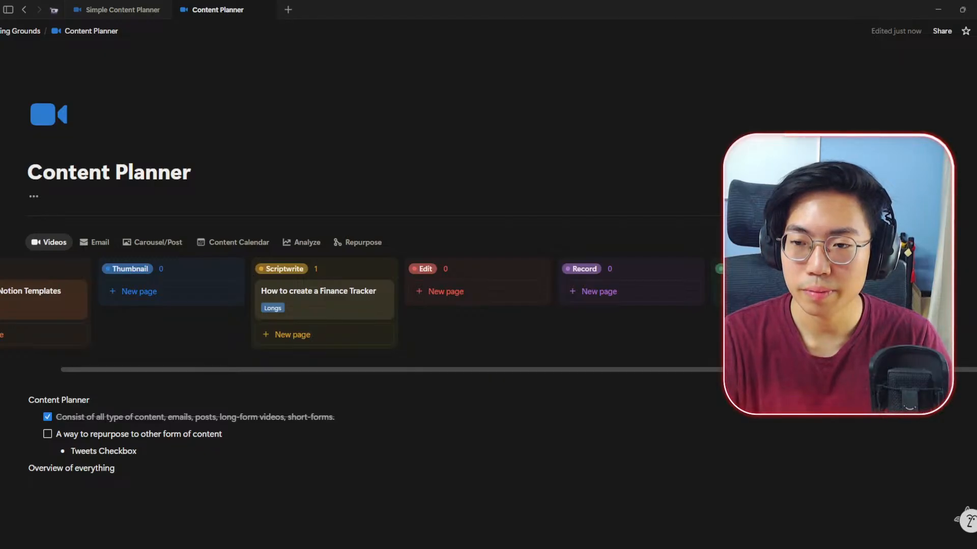
click(908, 243)
click(895, 370)
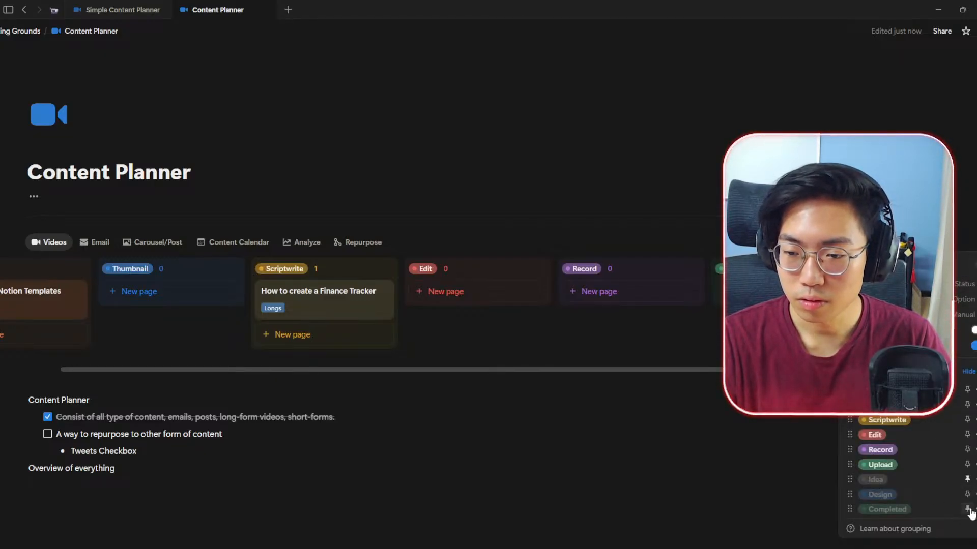
key(Escape)
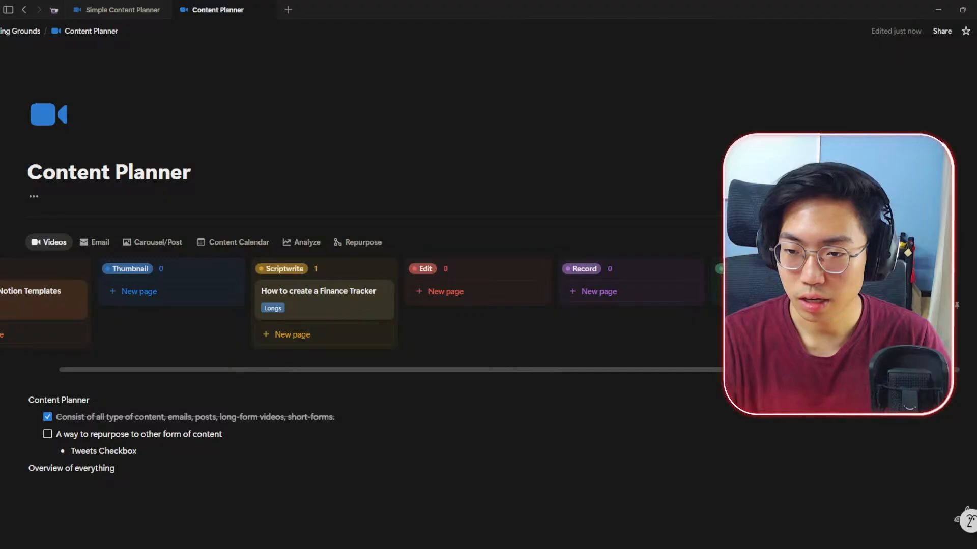
Check which Status groups are shown or hidden in the grouping settings of the Email and Carousel/Post boards.
click(97, 243)
click(904, 243)
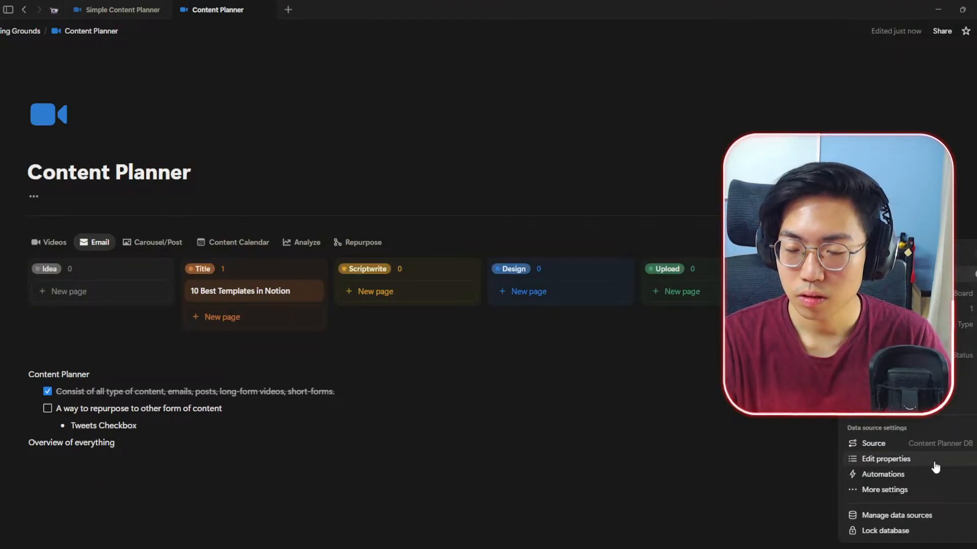
click(300, 243)
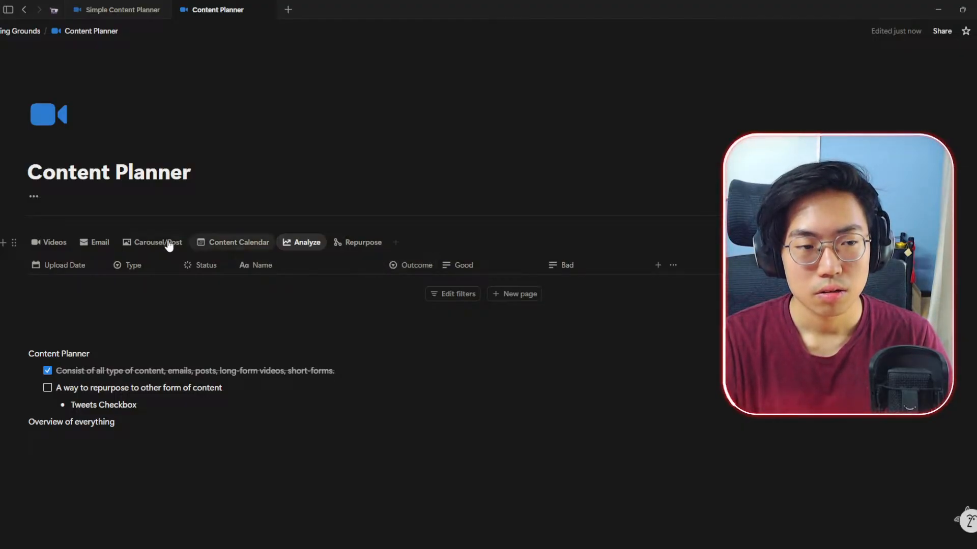
click(53, 243)
click(92, 243)
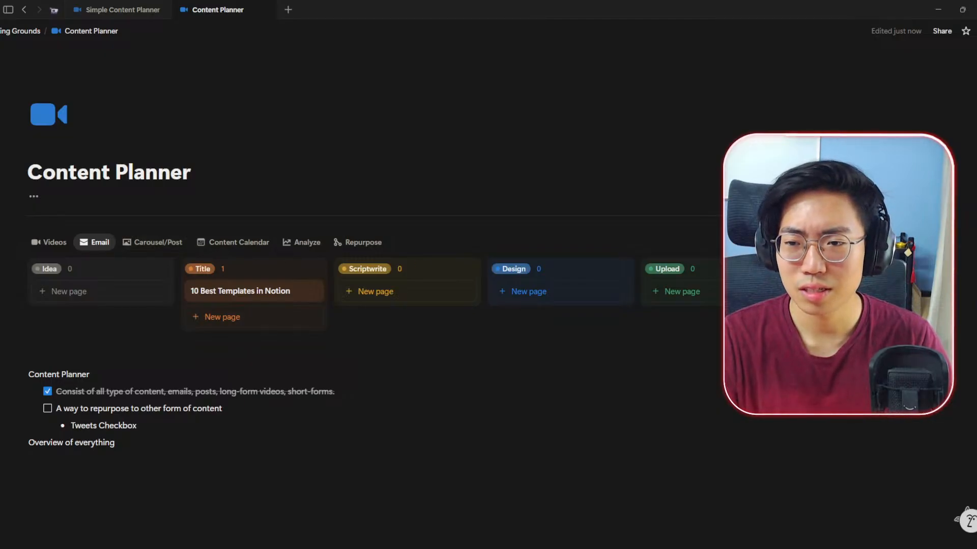
click(973, 242)
click(915, 356)
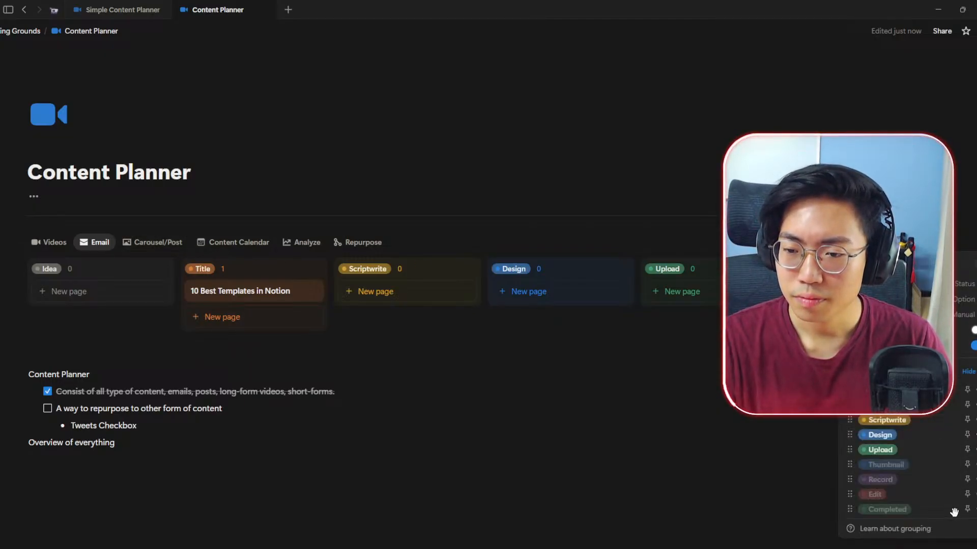
key(Escape)
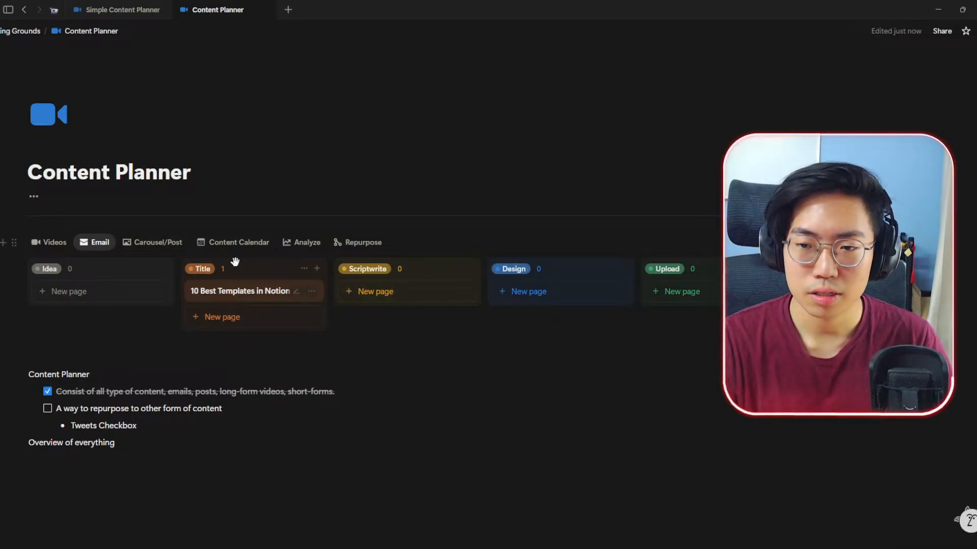
click(133, 244)
click(969, 243)
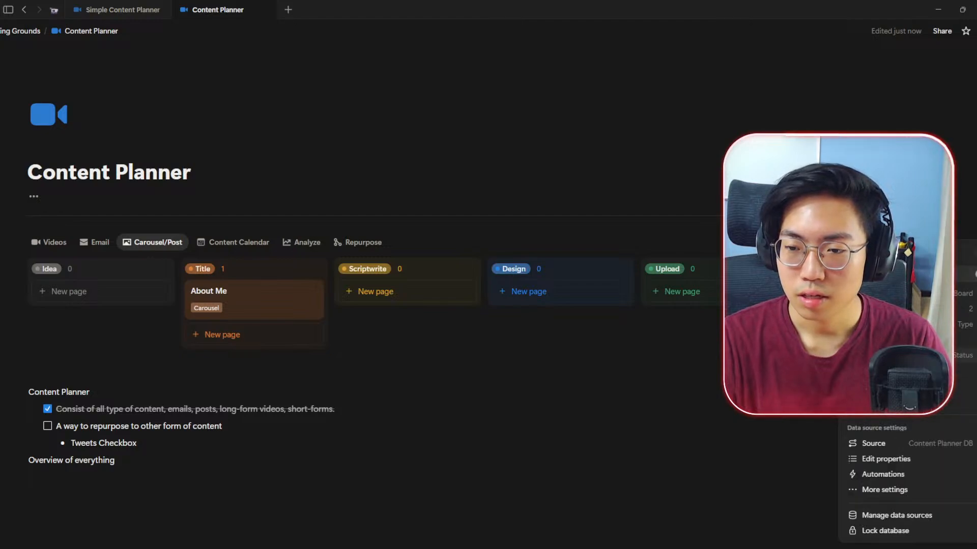
click(911, 356)
key(Escape)
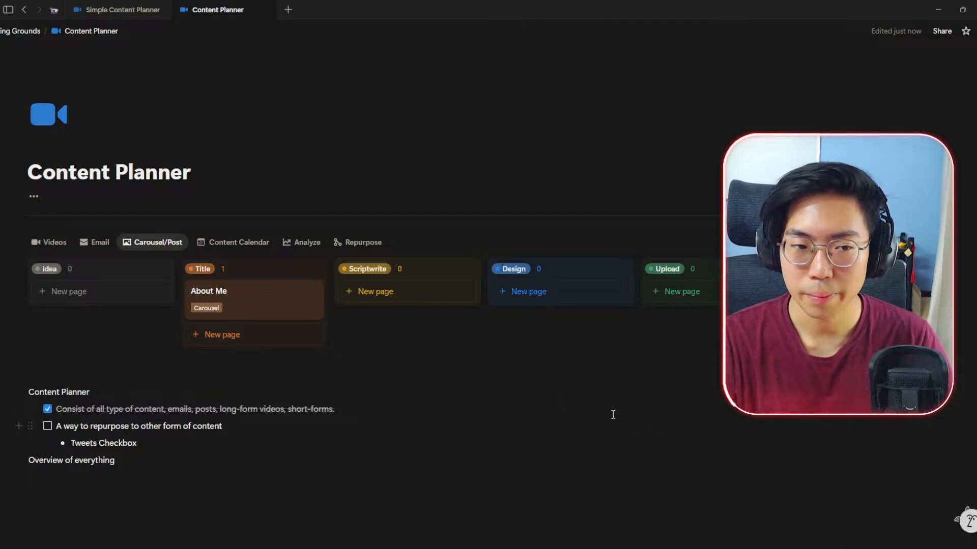
Compare the Email and Carousel/Post boards, and look over the Content Calendar, Videos and Analyze views.
click(95, 243)
click(135, 248)
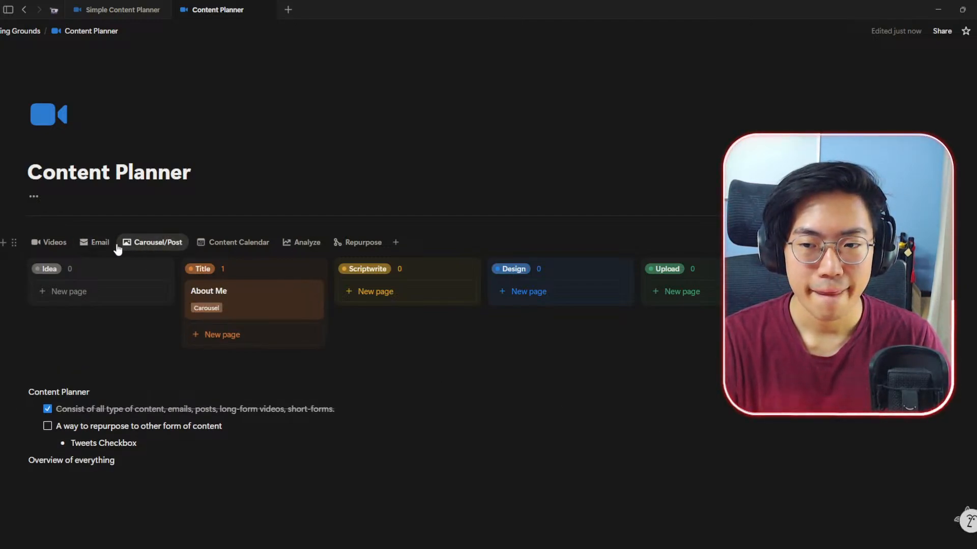
click(97, 249)
click(135, 246)
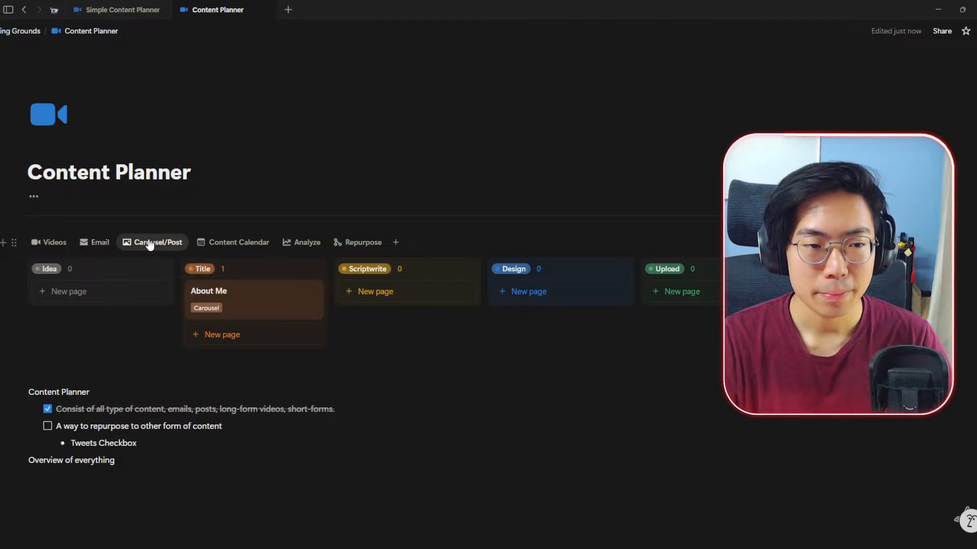
click(222, 247)
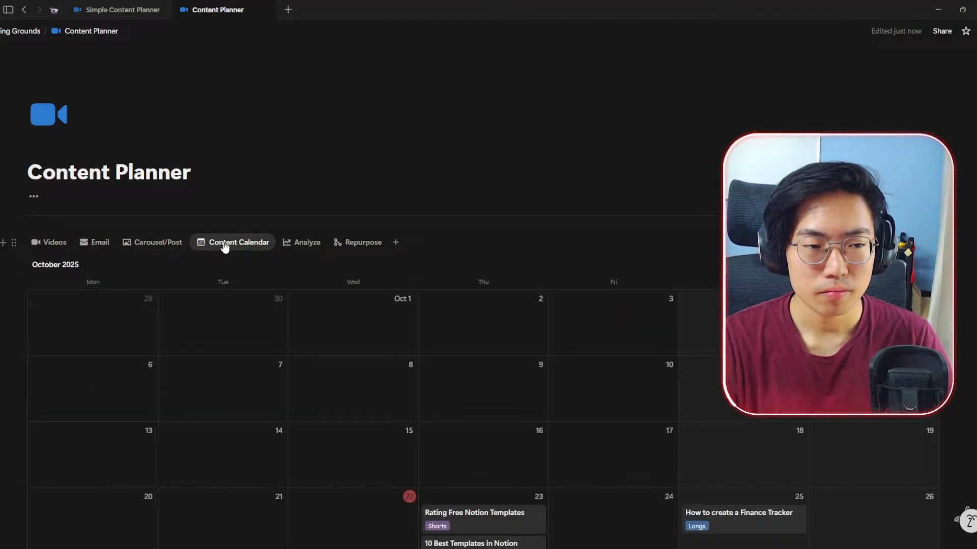
click(59, 243)
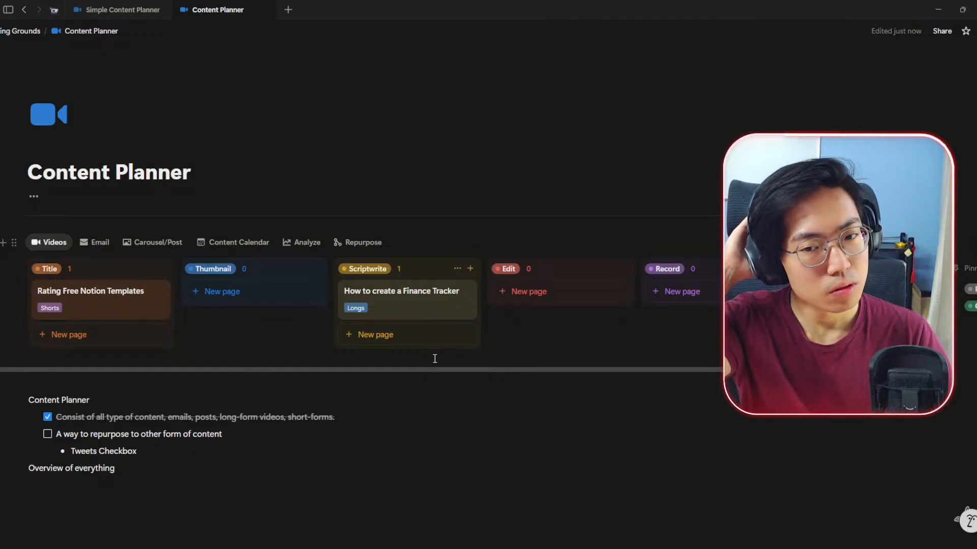
click(299, 244)
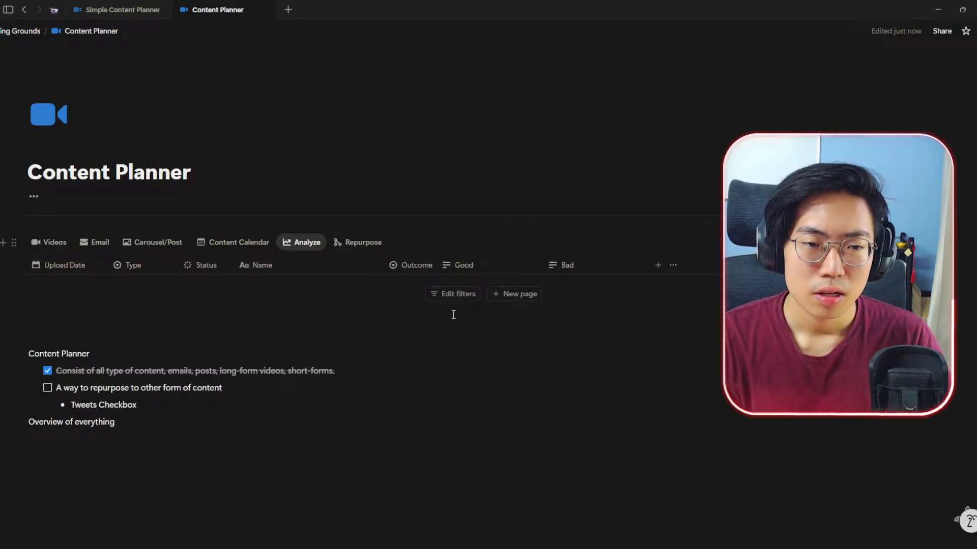
Hide the Outcome, Good and Bad columns in the Repurpose table.
click(350, 246)
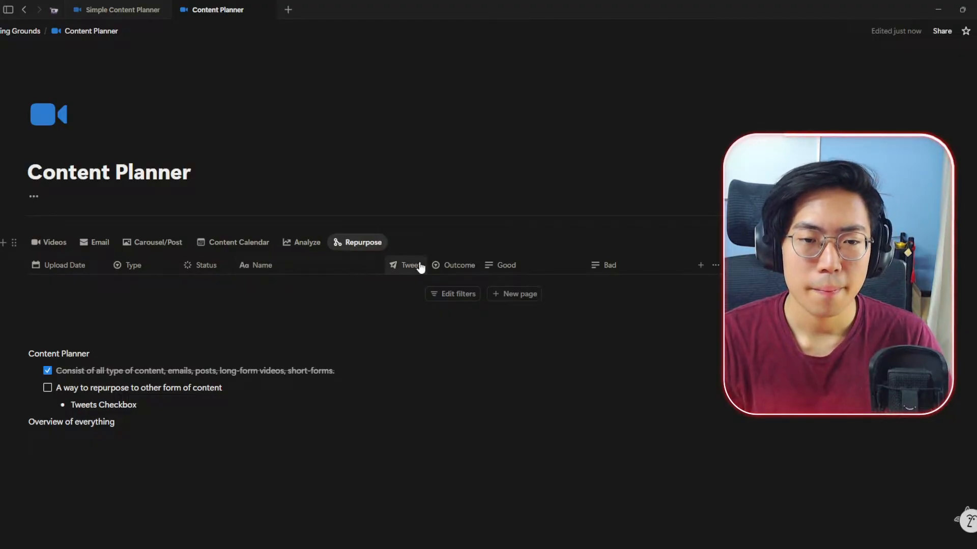
click(459, 265)
click(483, 433)
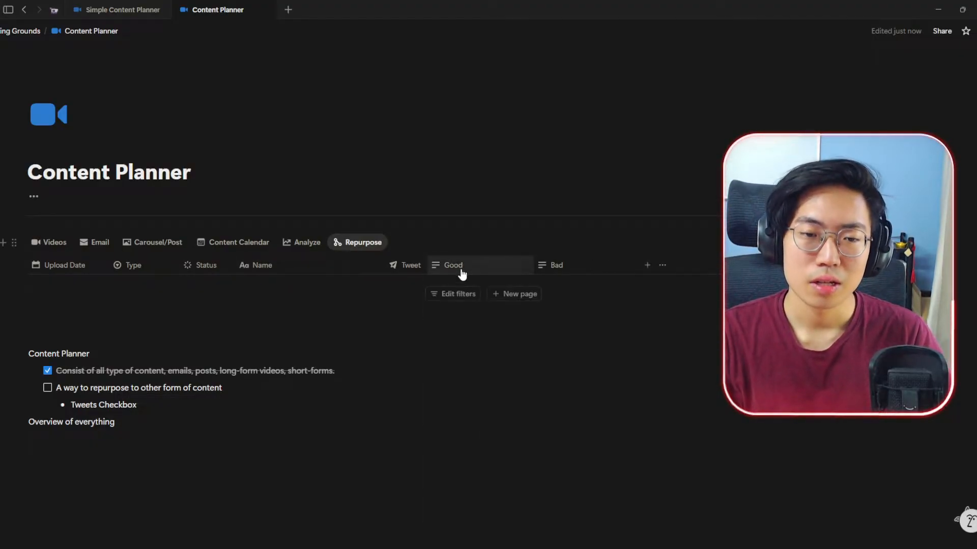
click(462, 270)
click(478, 418)
click(465, 269)
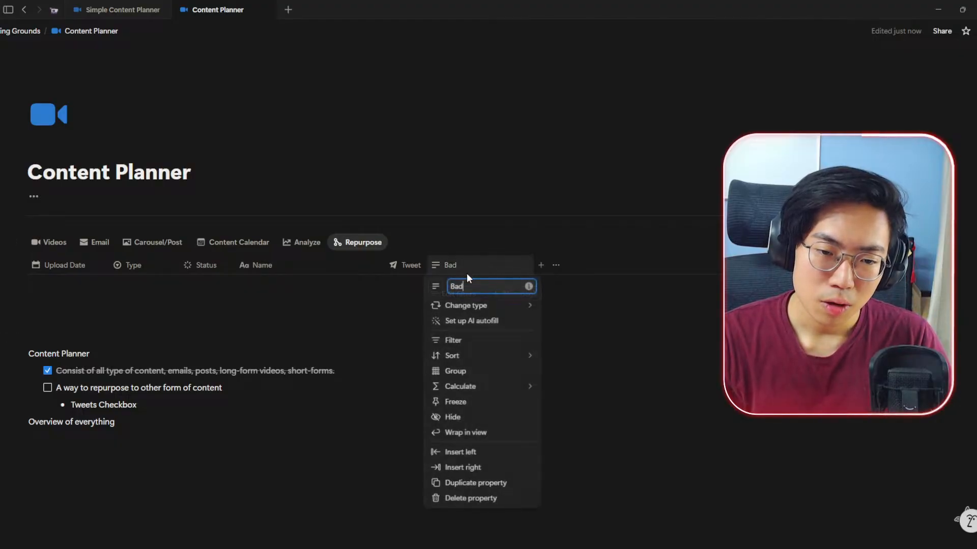
click(477, 419)
Add a relation property named Shorts to the Repurpose table, related to this database.
click(434, 265)
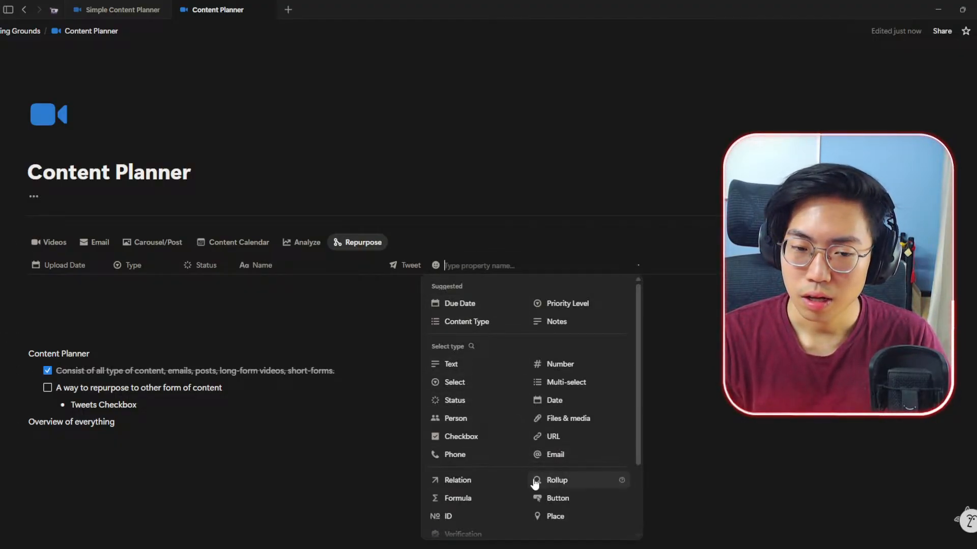
key(Escape)
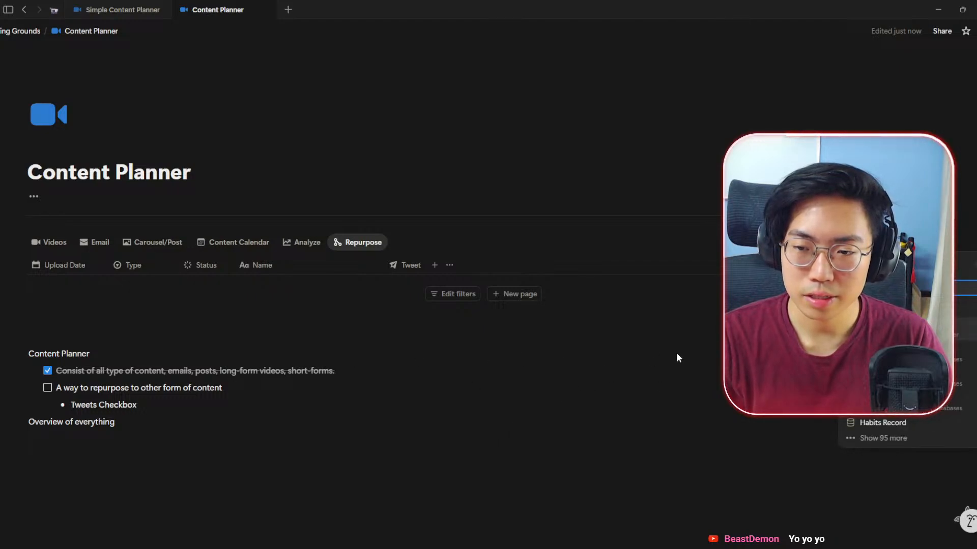
click(872, 330)
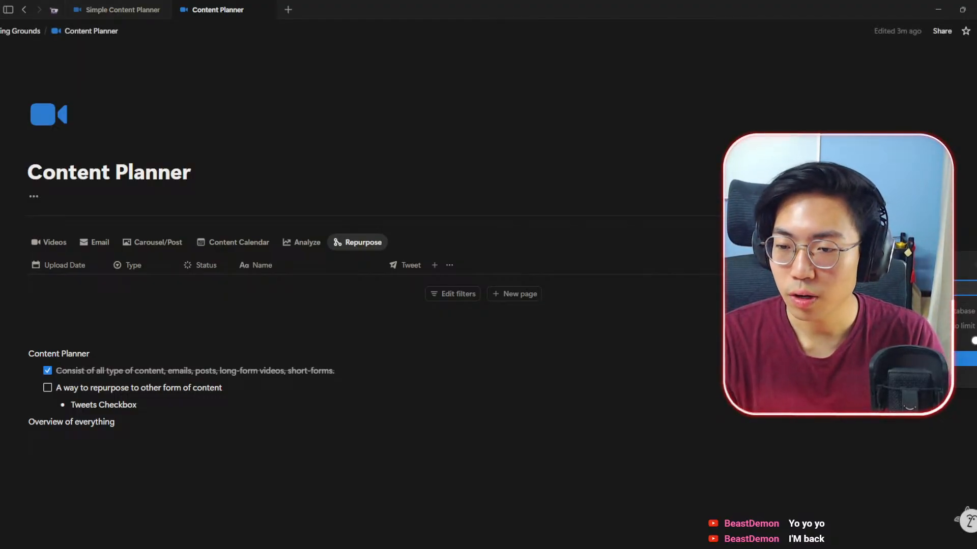
click(915, 358)
click(627, 313)
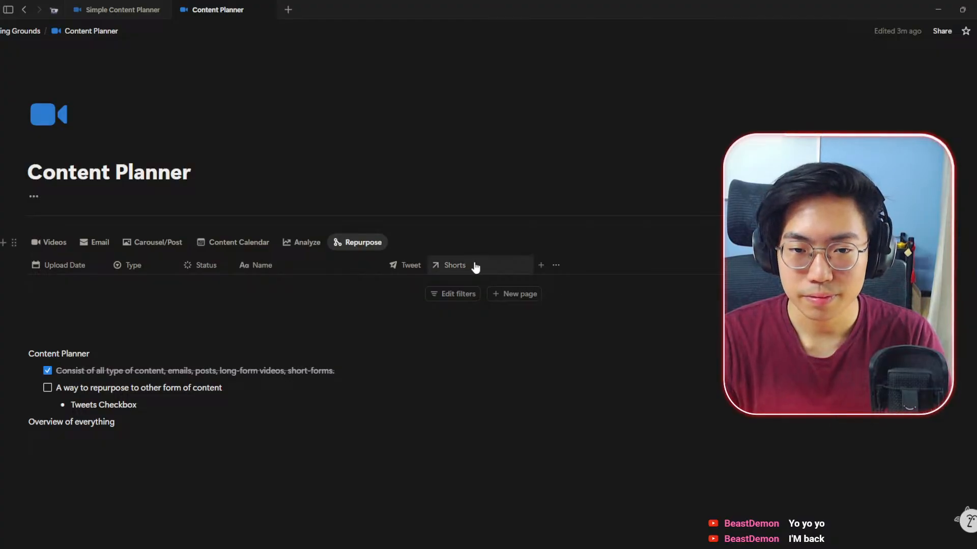
click(506, 267)
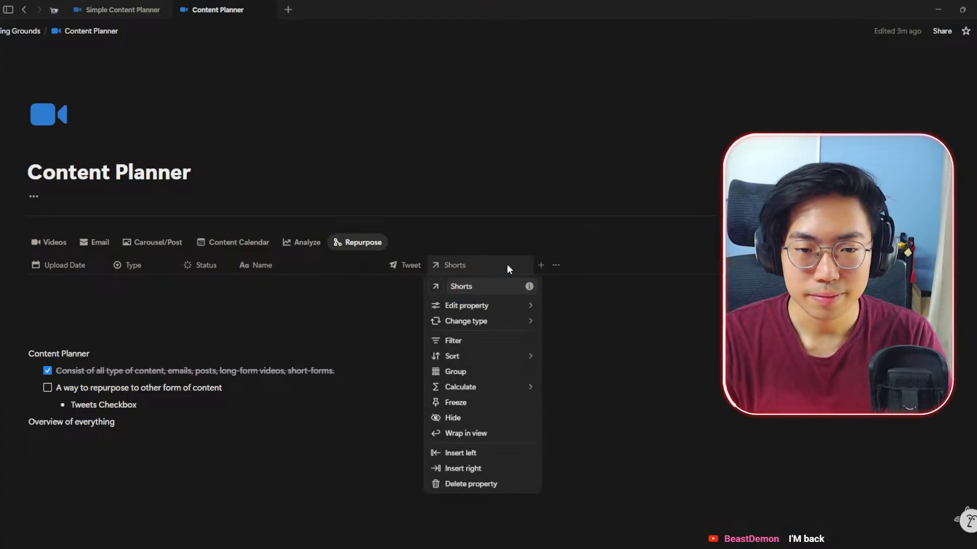
click(507, 265)
Create an untitled page from the Repurpose table with its Status set to Completed, and close it.
click(510, 295)
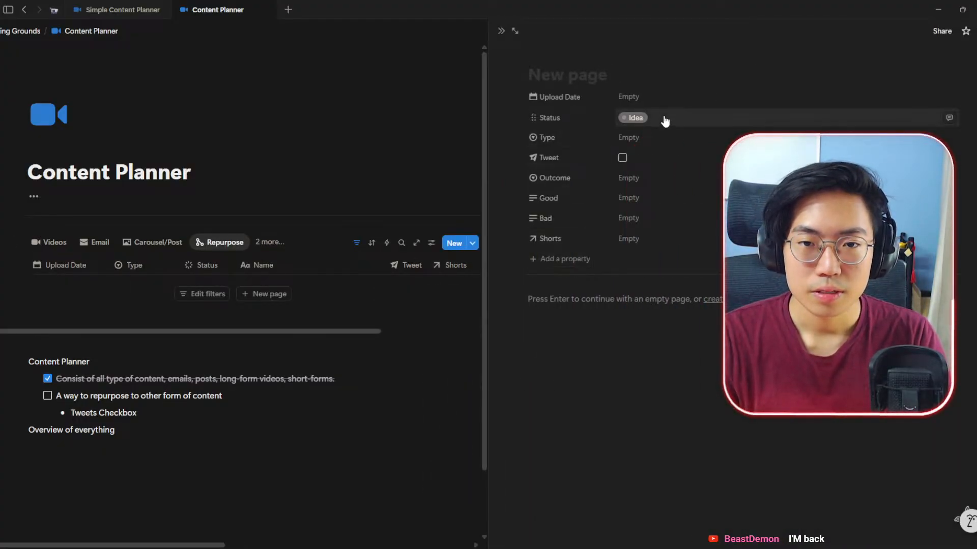
click(632, 117)
click(658, 325)
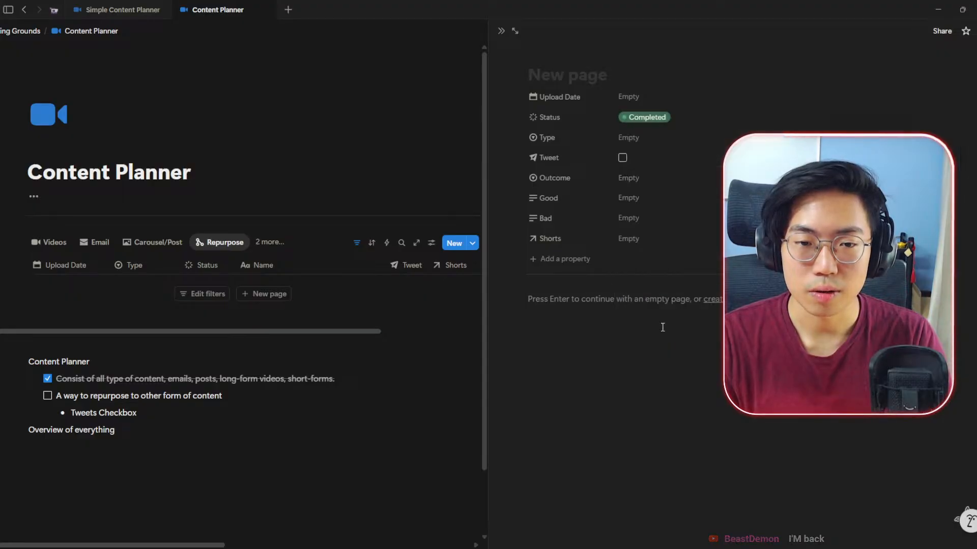
click(501, 32)
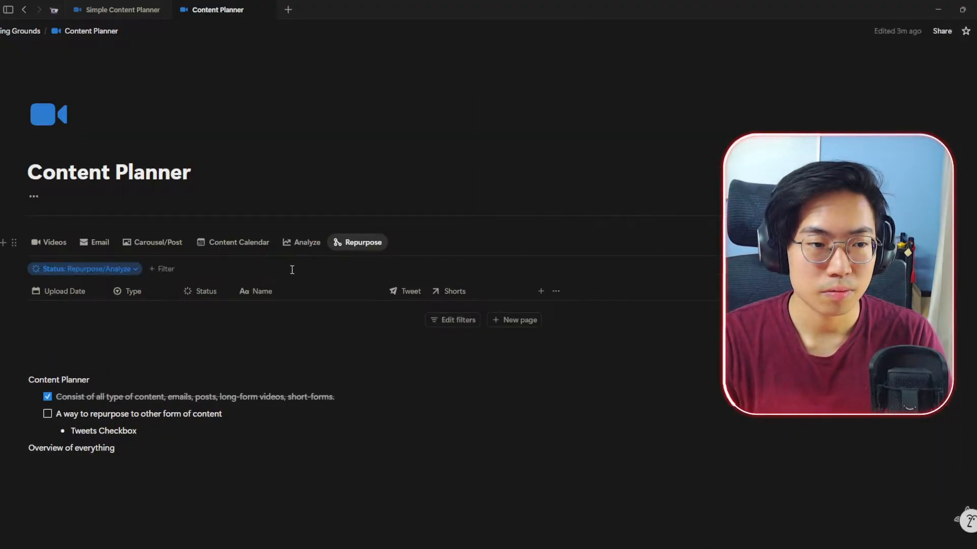
Set the Status filter to Completed in both the Repurpose and Analyze tables.
click(104, 270)
click(91, 474)
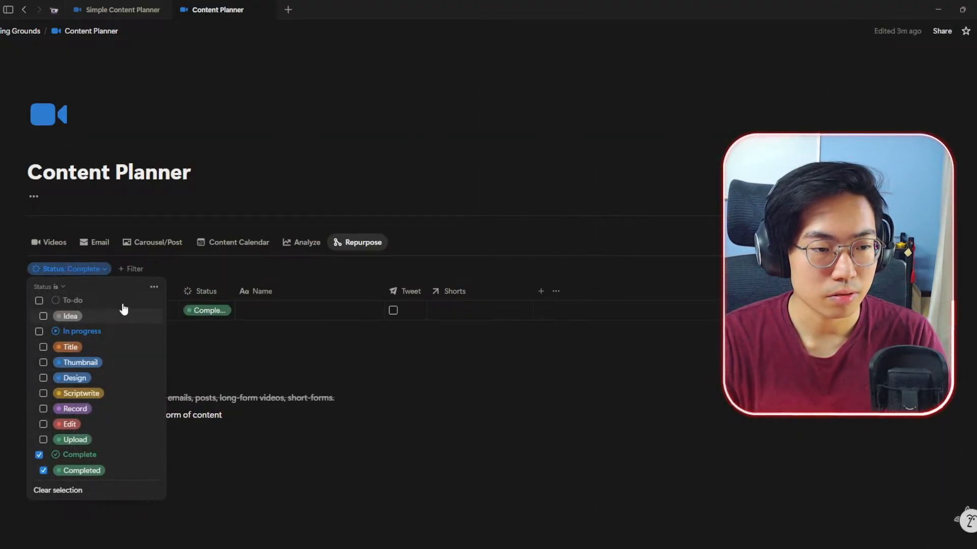
click(301, 242)
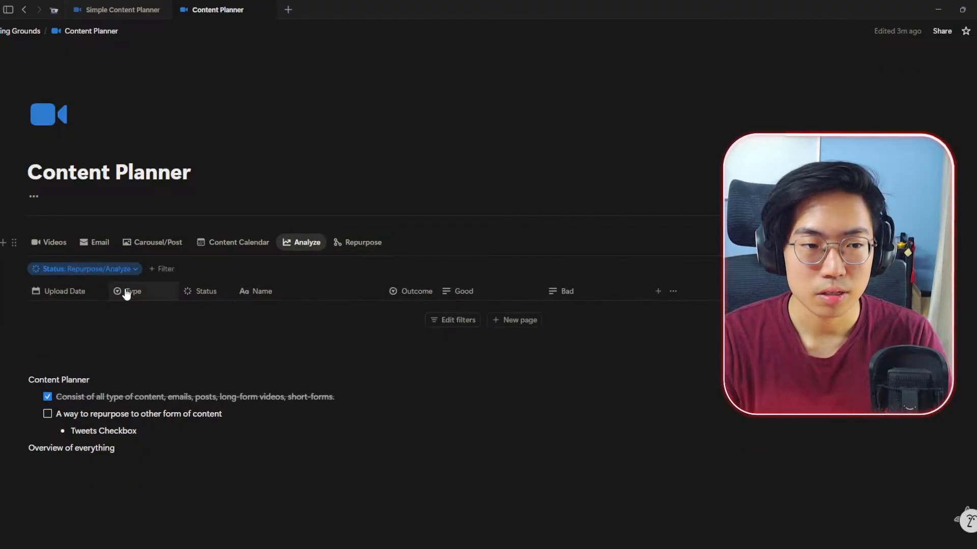
click(113, 270)
click(82, 474)
click(334, 398)
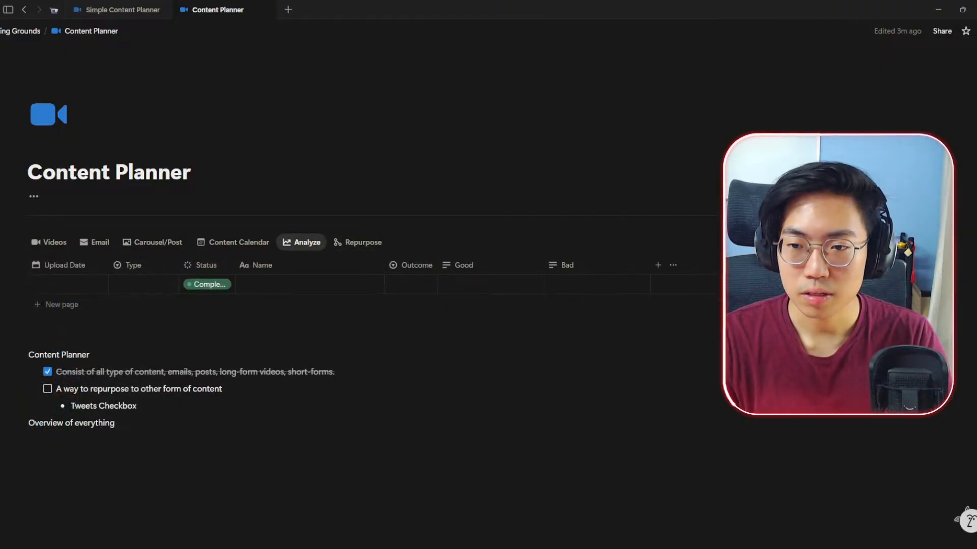
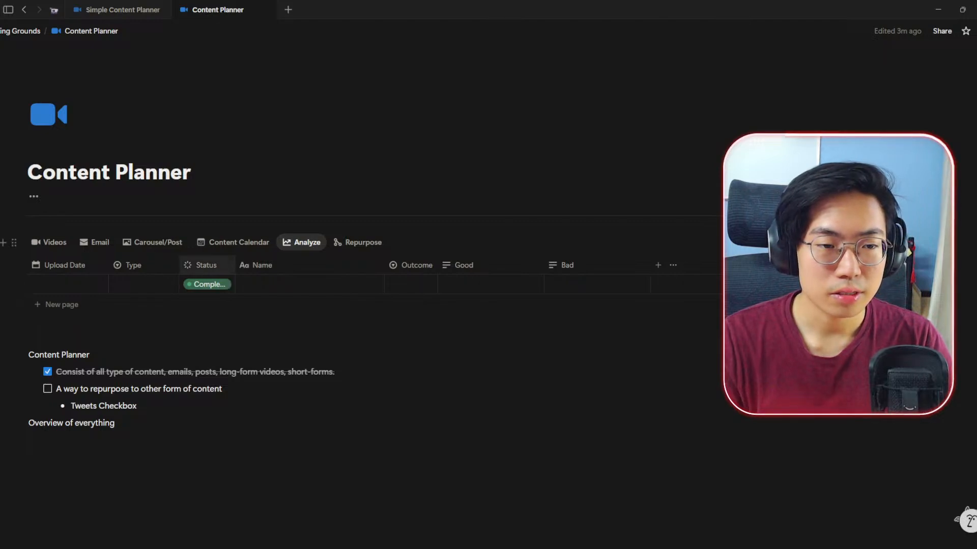
Hide the Status column in the Analyze table.
click(199, 265)
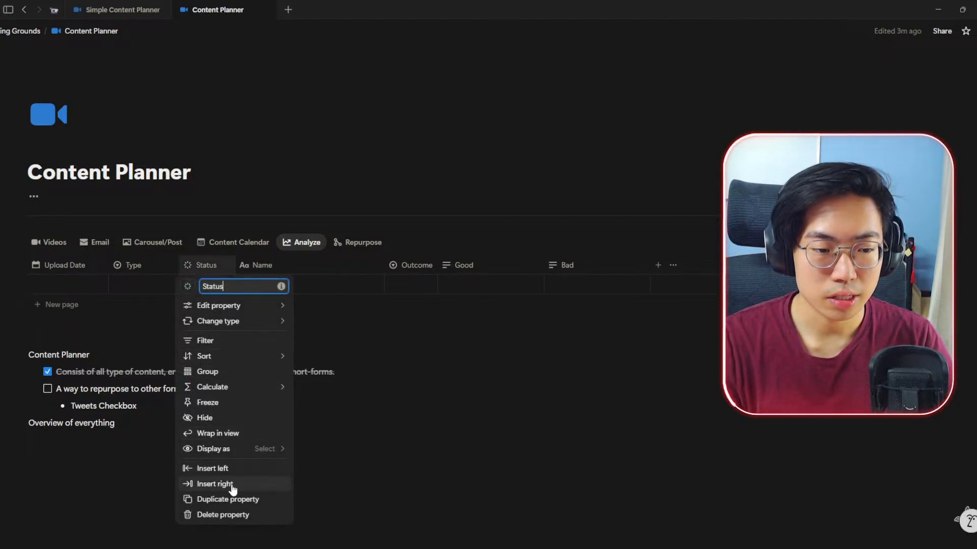
click(214, 417)
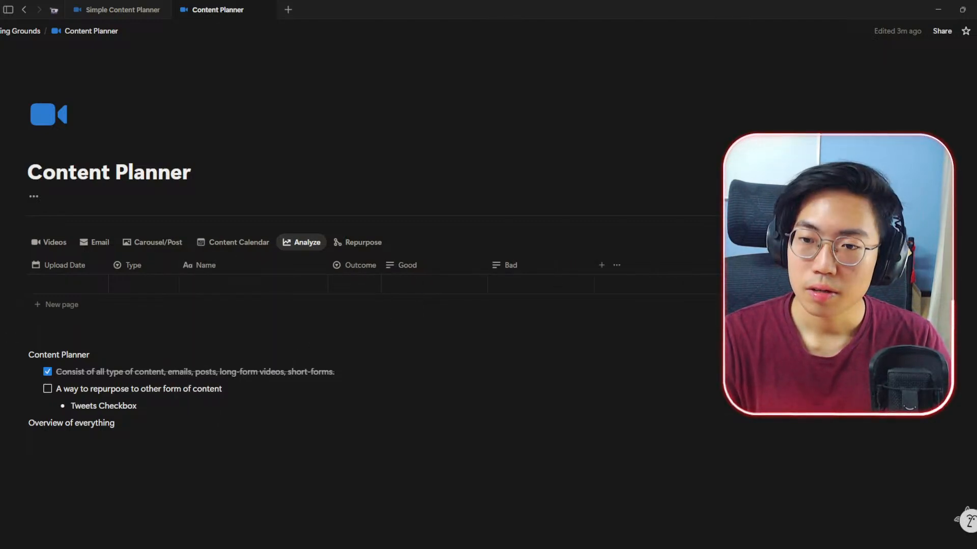
Check the Simple Content Planner page, the Status property's options and the Analyze table's Status filter.
click(131, 268)
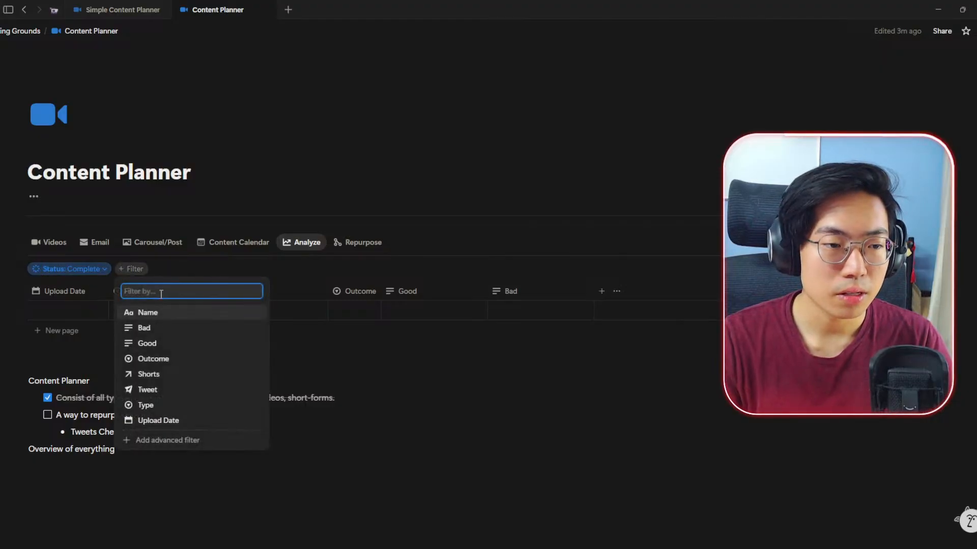
click(122, 7)
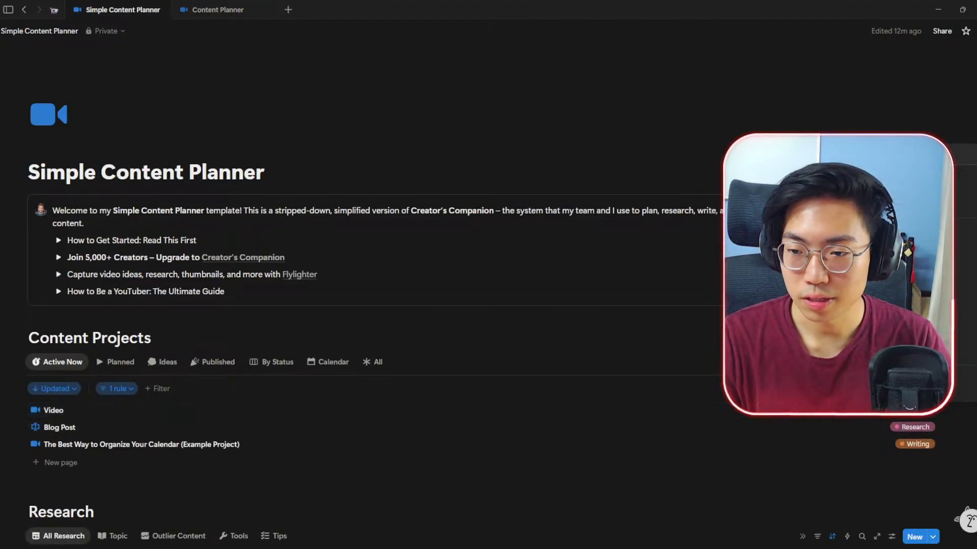
click(238, 10)
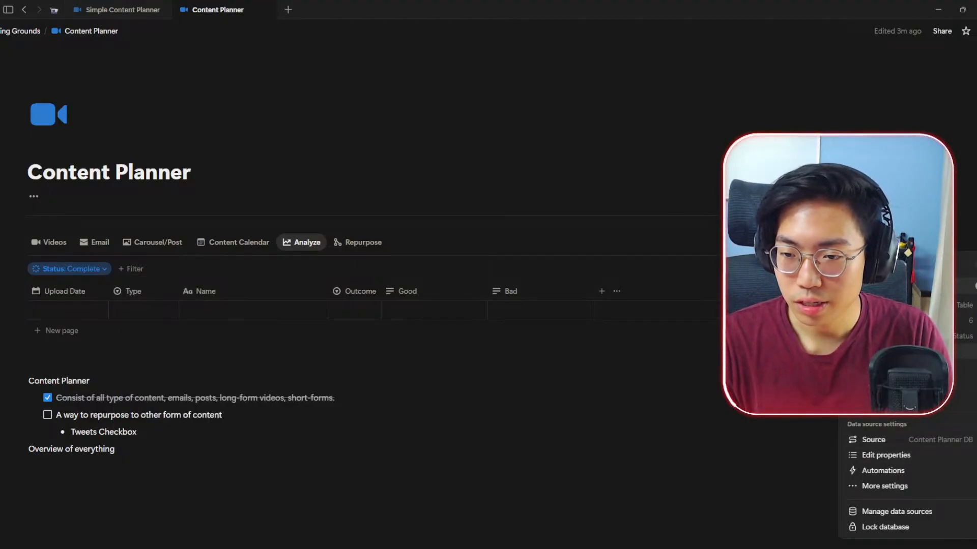
click(885, 456)
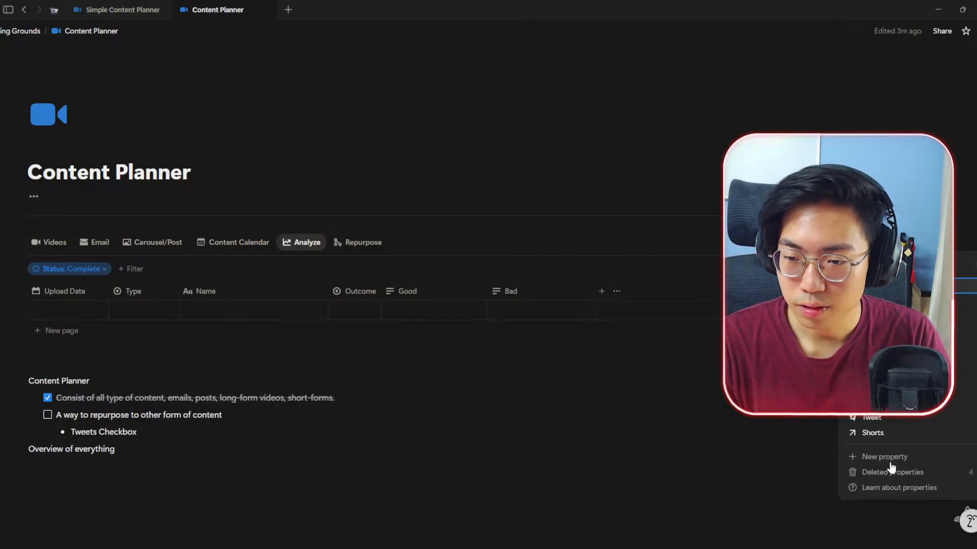
click(891, 372)
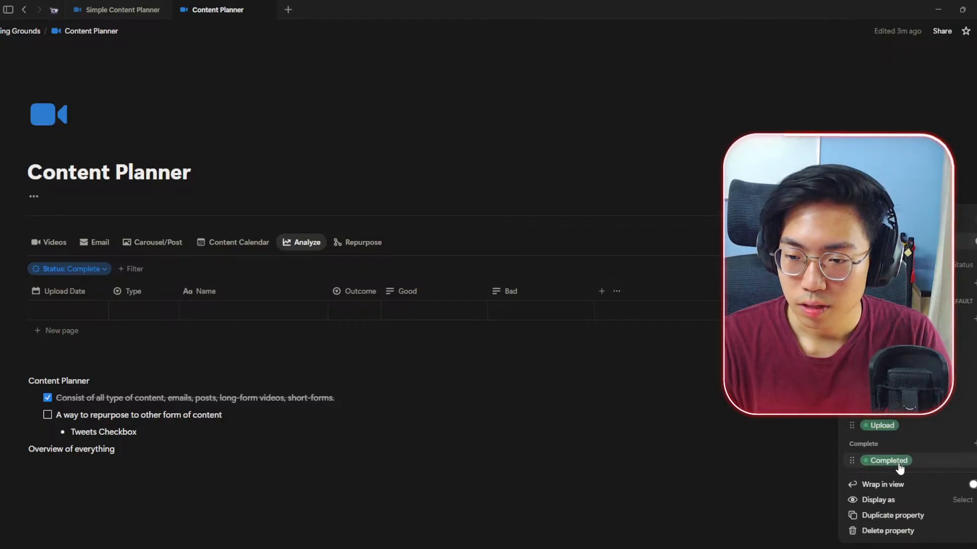
click(51, 356)
click(59, 270)
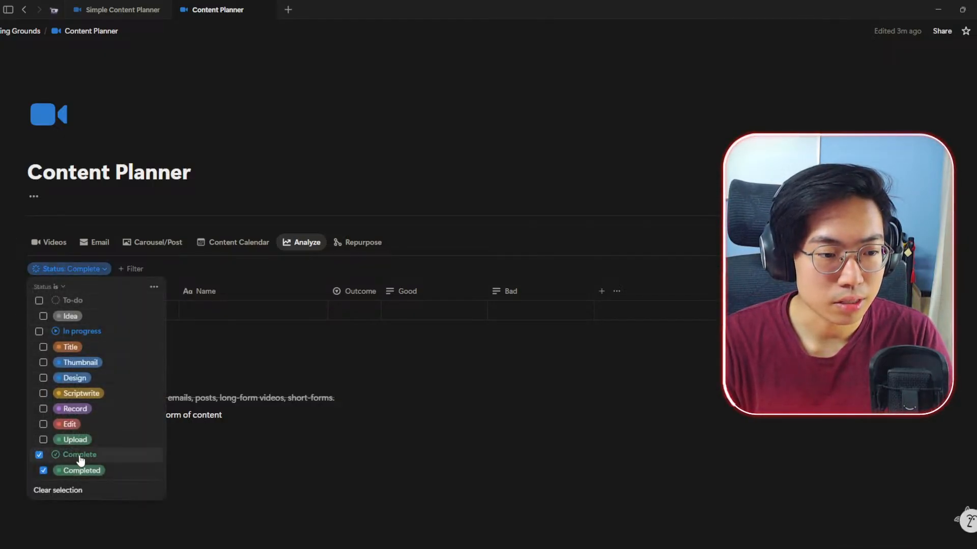
Try the Name column after Outcome in the Analyze table, and restore the original column order.
drag(319, 295, 364, 294)
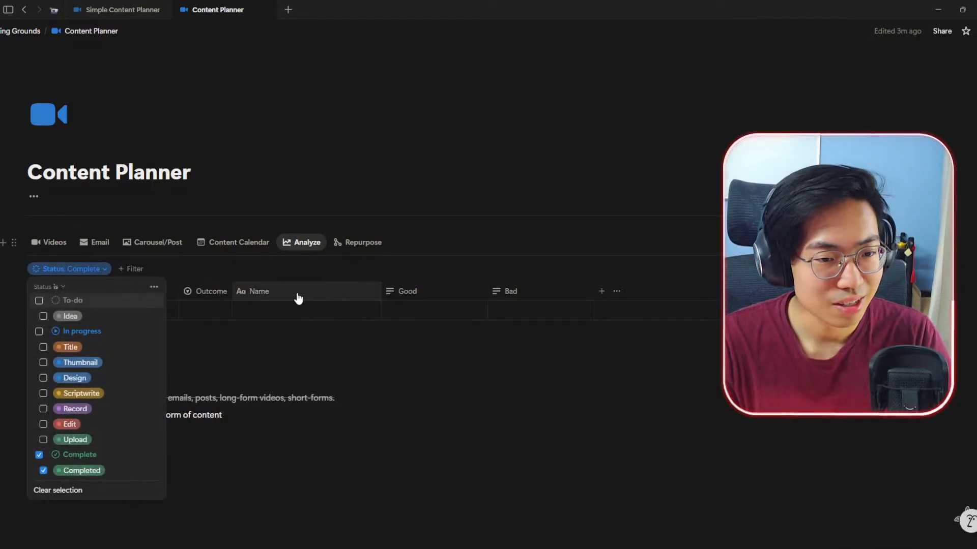
click(102, 271)
drag(260, 294, 209, 290)
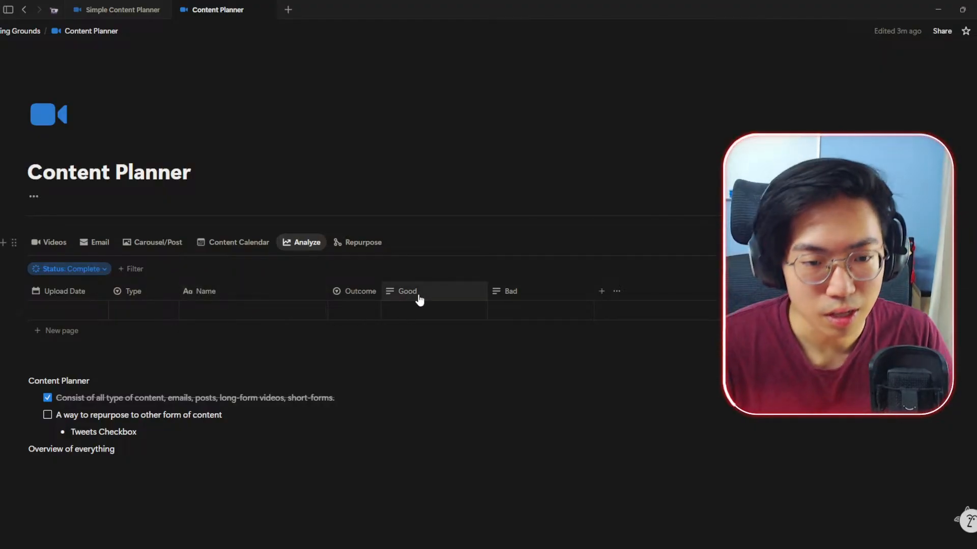
click(365, 312)
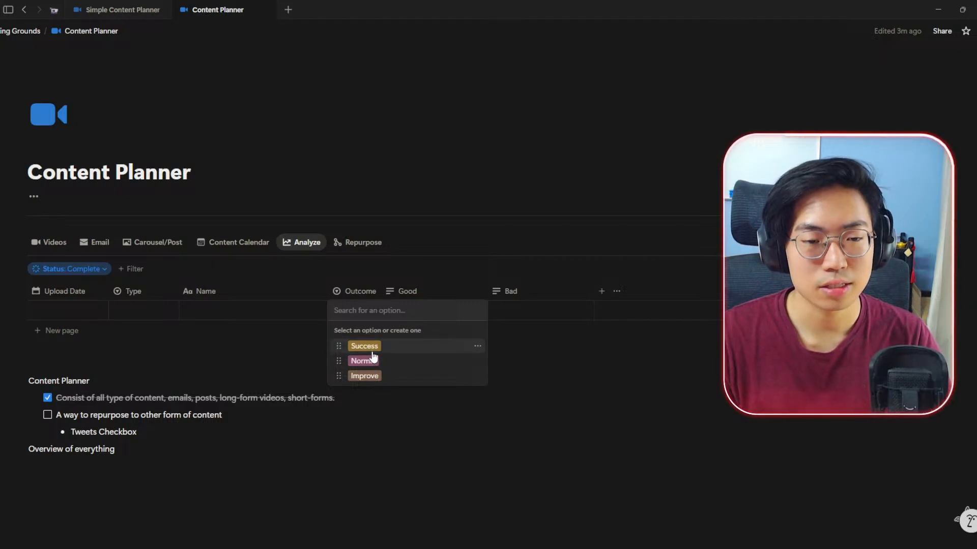
key(Escape)
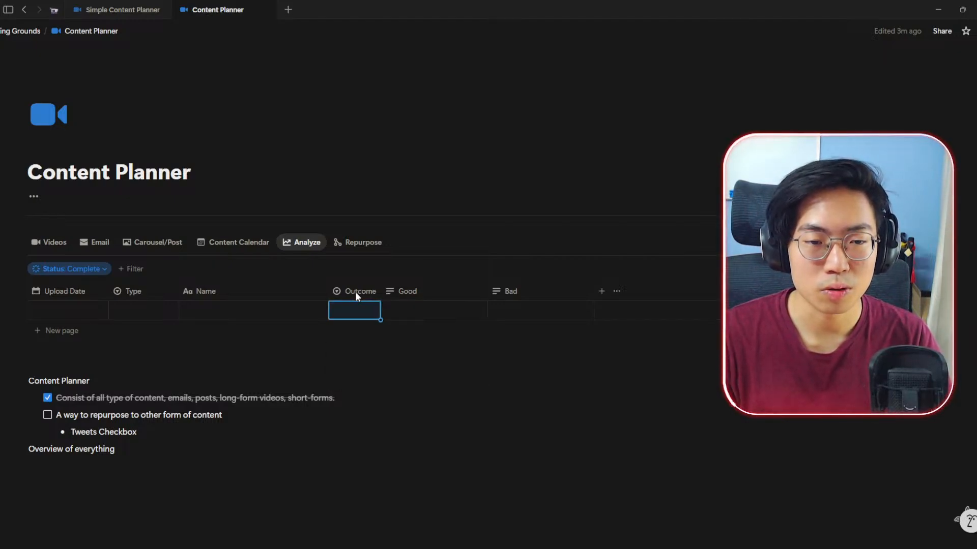
click(355, 293)
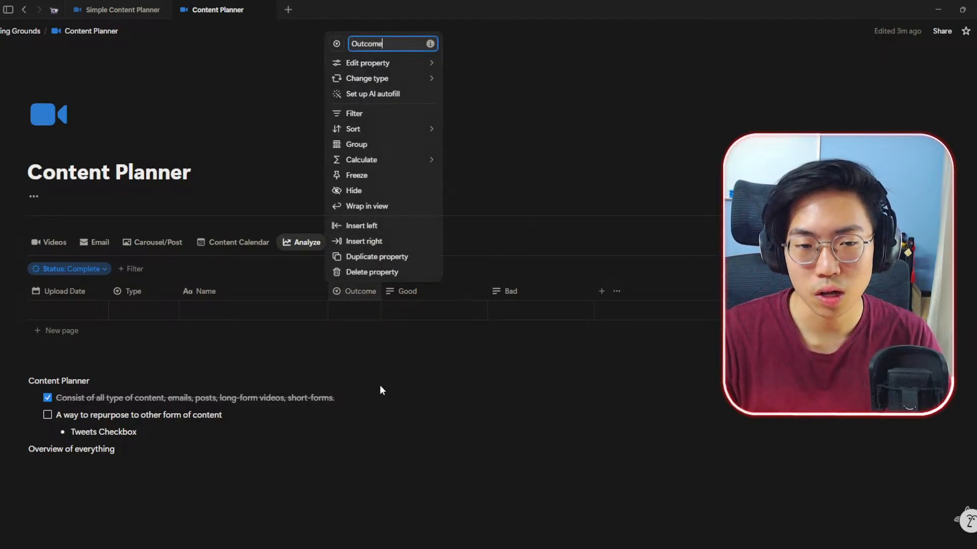
click(370, 273)
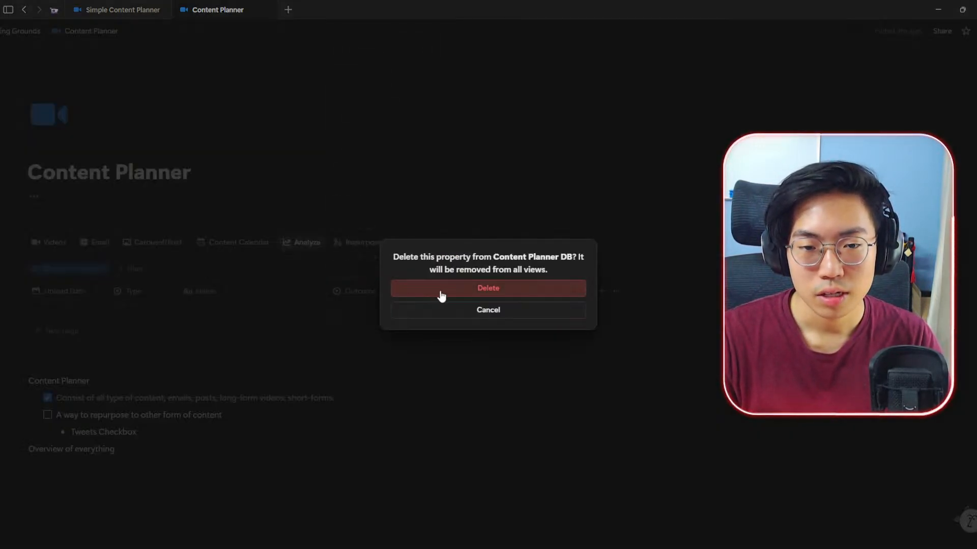
click(558, 308)
Add a text property named Metric to the Analyze table and place it between Outcome and Good.
click(602, 292)
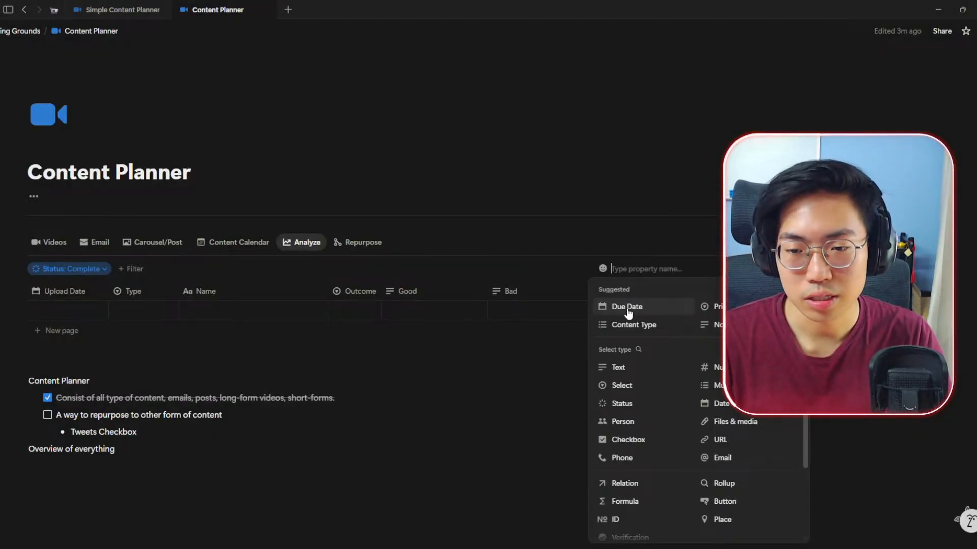
text(Metr)
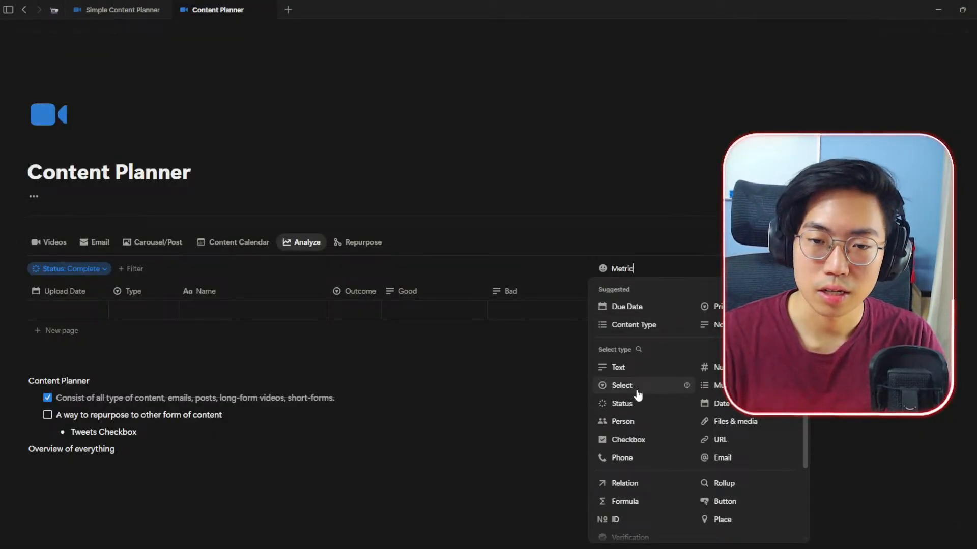
text(ic)
click(636, 369)
drag(628, 297, 421, 304)
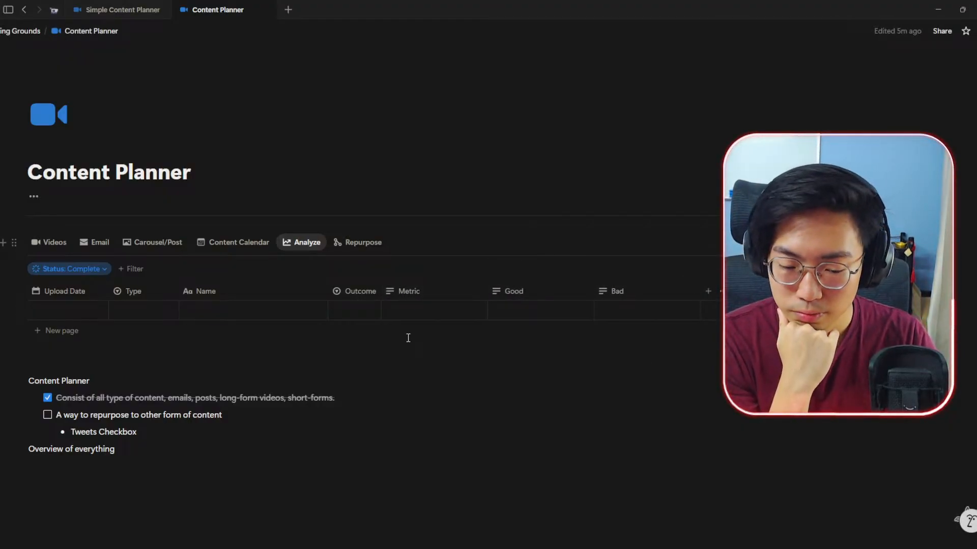
Add a new page to the Analyze table and set the first row's Metric to "CTR: 13.7%".
click(61, 331)
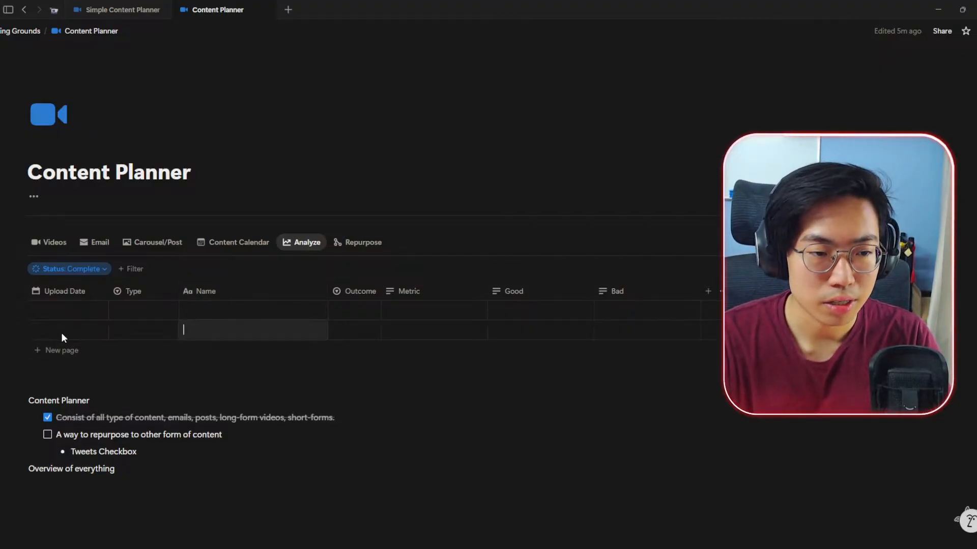
click(422, 311)
text(13/)
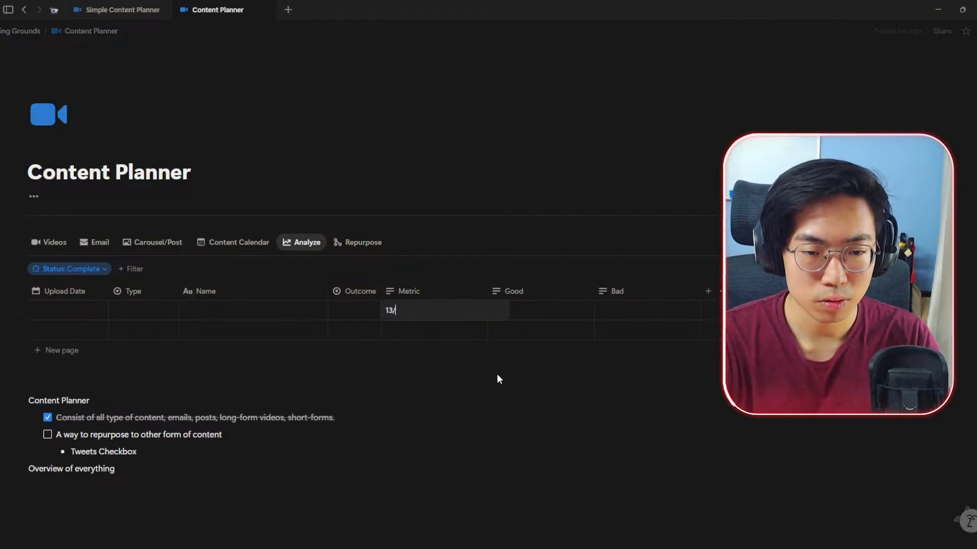
key(BackSpace)
text(.7)
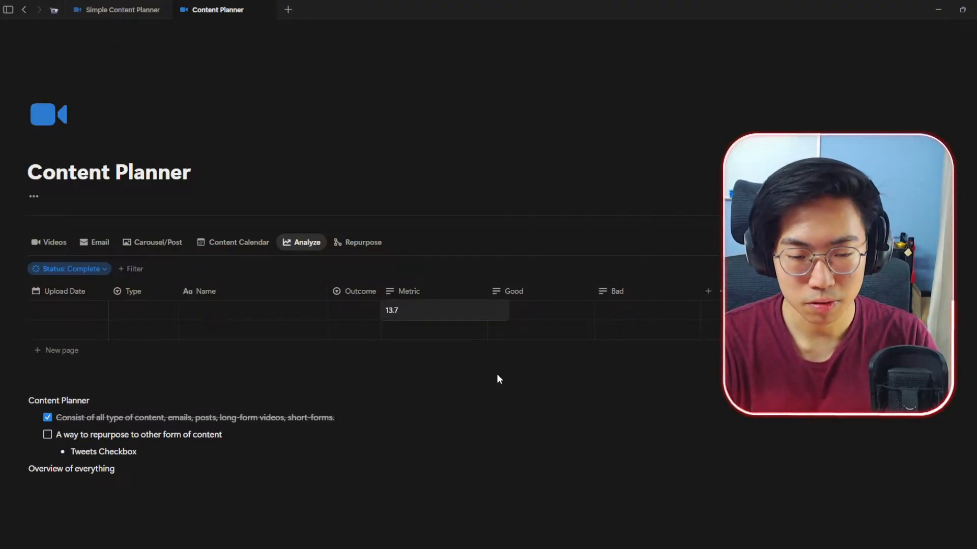
text(% CTR)
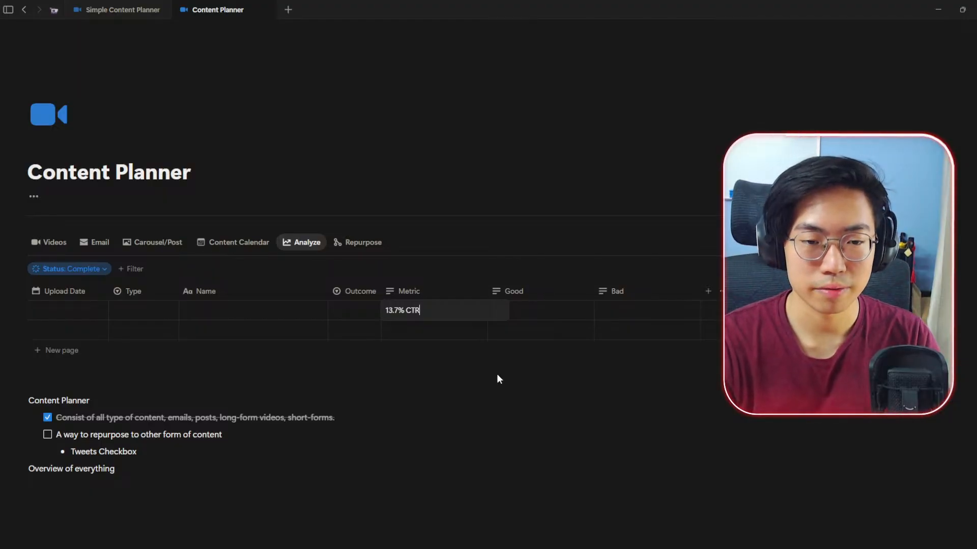
key(BackSpace)
key(BackSpace)
key(BackSpace)
key(BackSpace)
key(Home)
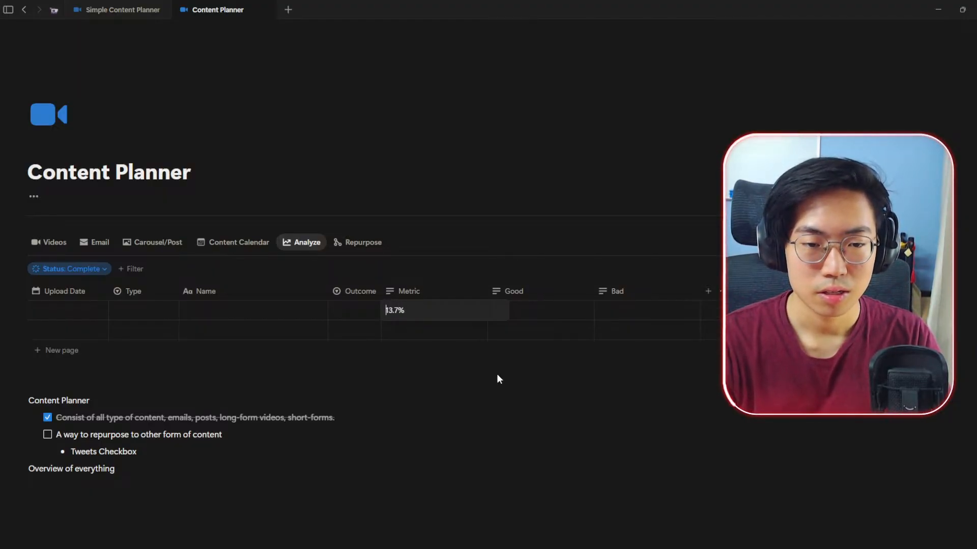
text(CTR:)
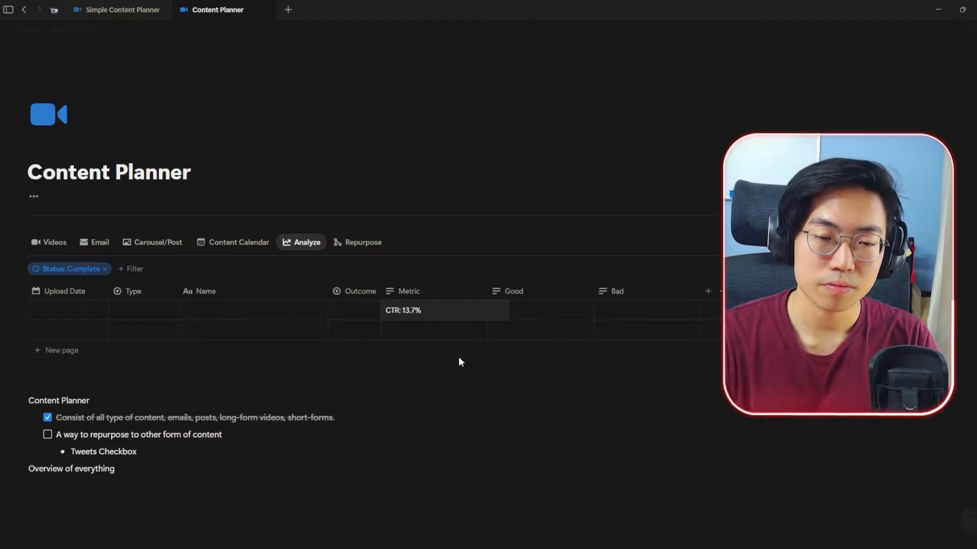
Set the second row's Metric to "CTR: 12.5%".
click(398, 328)
text(CTR:)
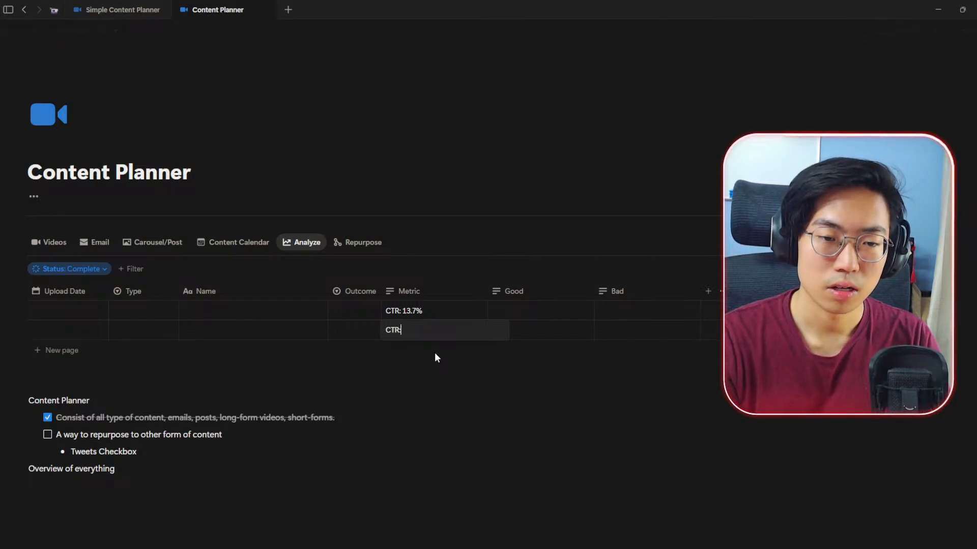
text( 12.5%)
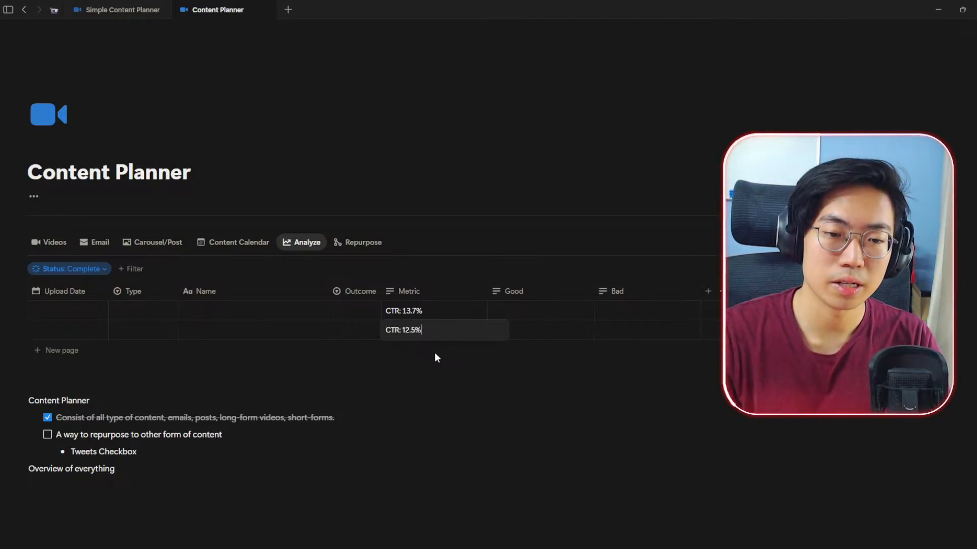
key(Escape)
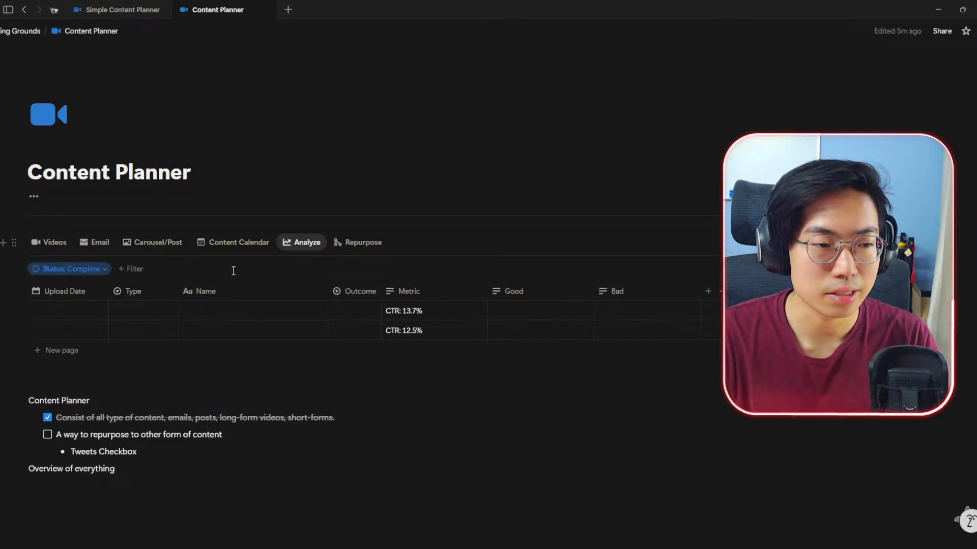
Try a filter on the Metric property in the Analyze table, leaving its value empty.
click(139, 285)
click(108, 304)
click(130, 269)
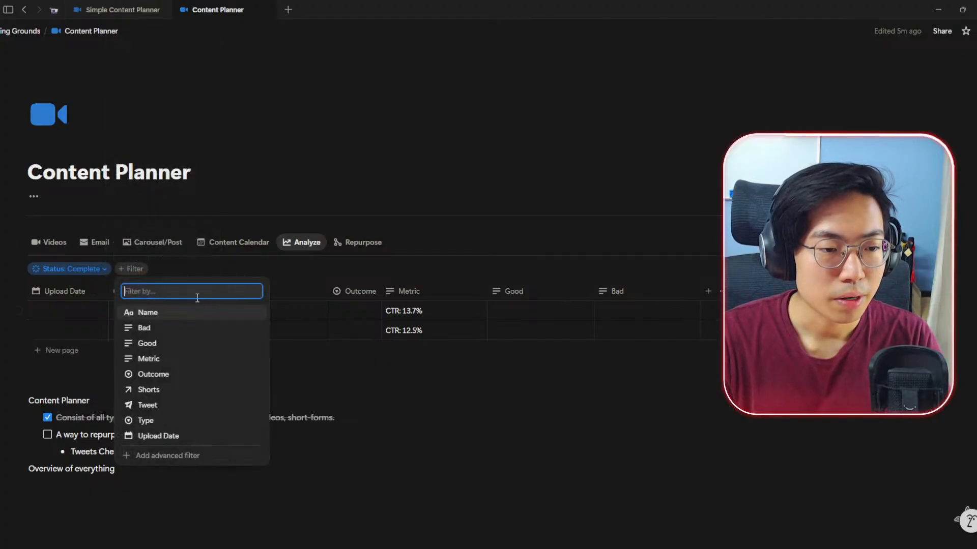
click(160, 359)
click(161, 286)
click(160, 284)
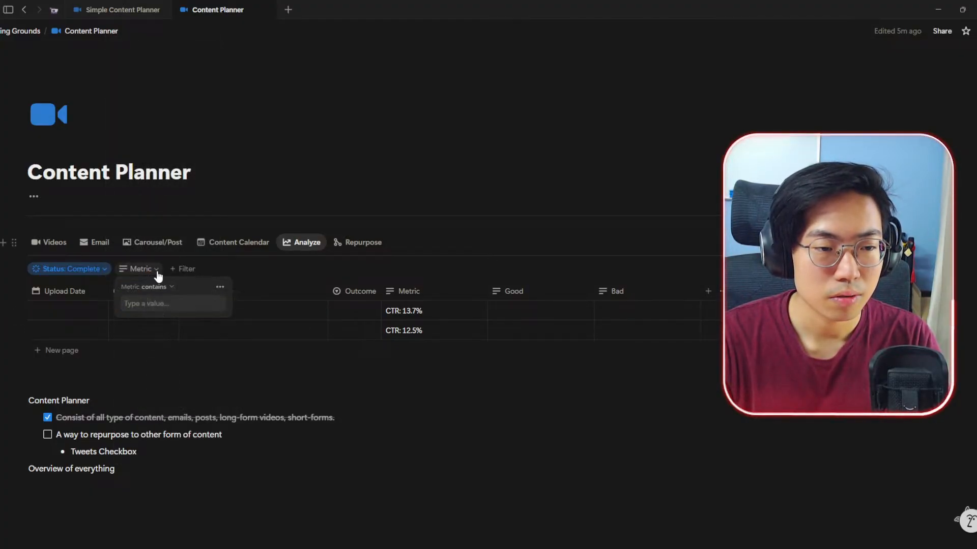
Sort the Analyze table by Metric, trying descending order and returning it to ascending.
click(697, 246)
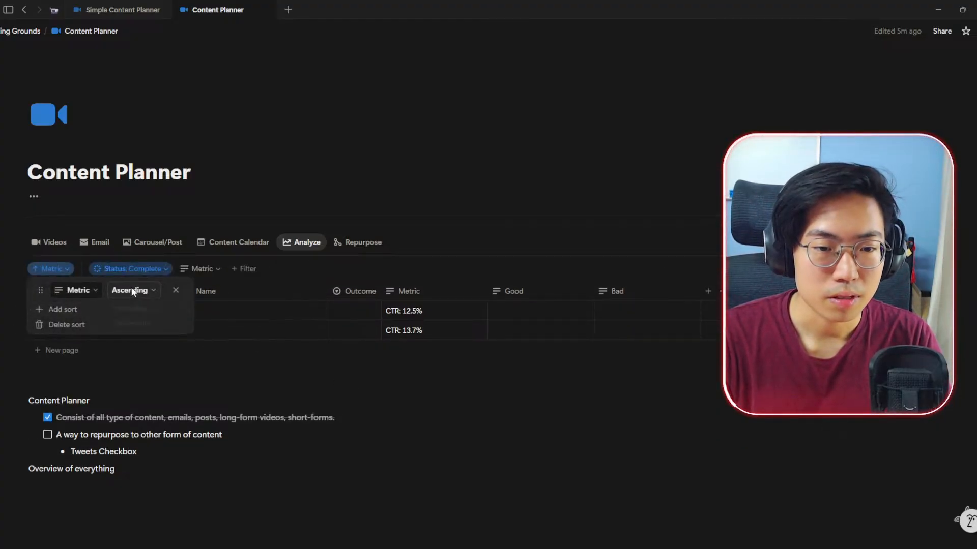
click(131, 289)
click(137, 323)
click(138, 291)
click(139, 308)
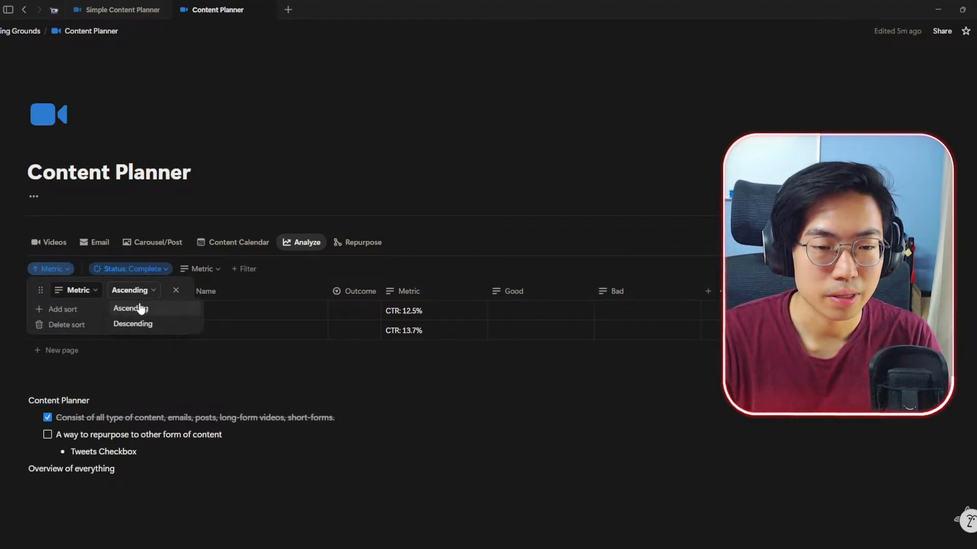
click(436, 349)
click(410, 312)
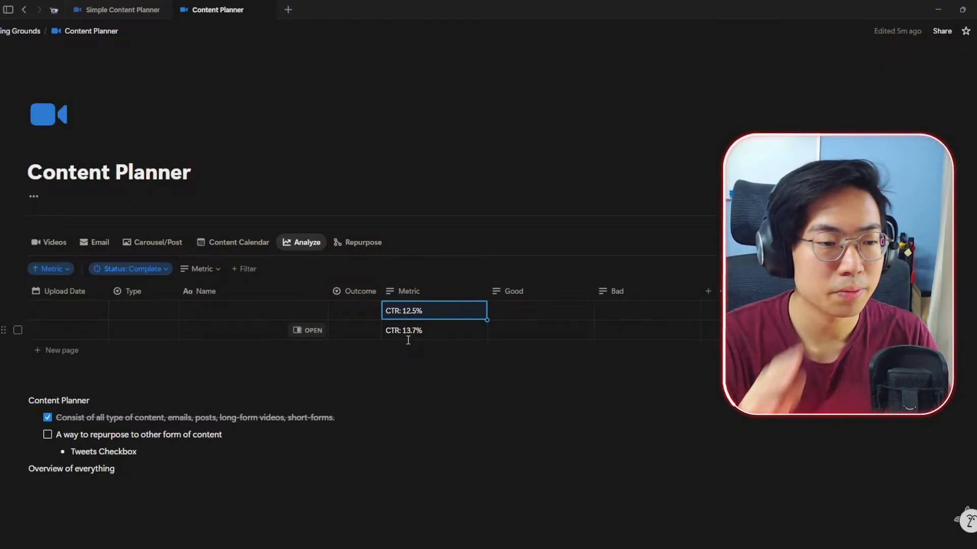
Set the Type of the 12.5% row to Email Newsletter and of the 13.7% row to Carousel.
click(142, 314)
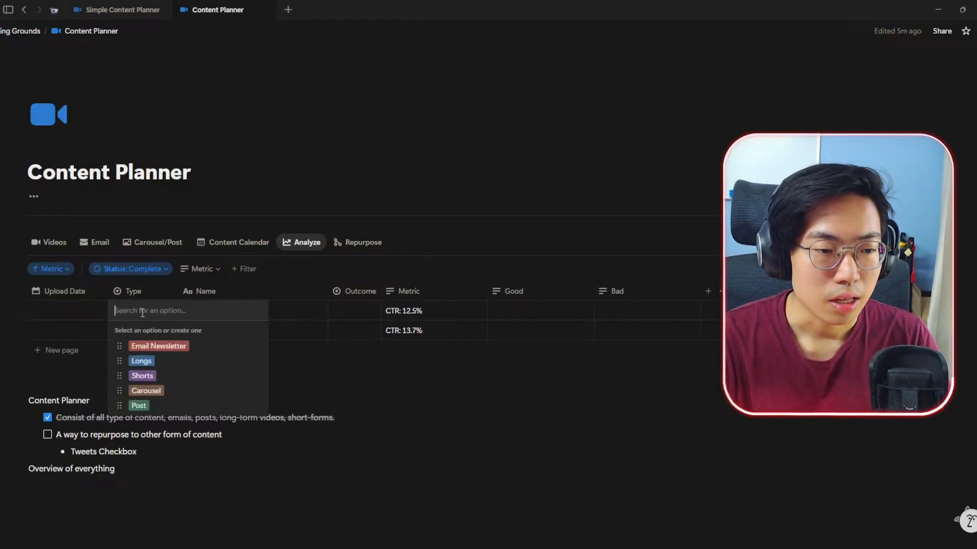
click(150, 342)
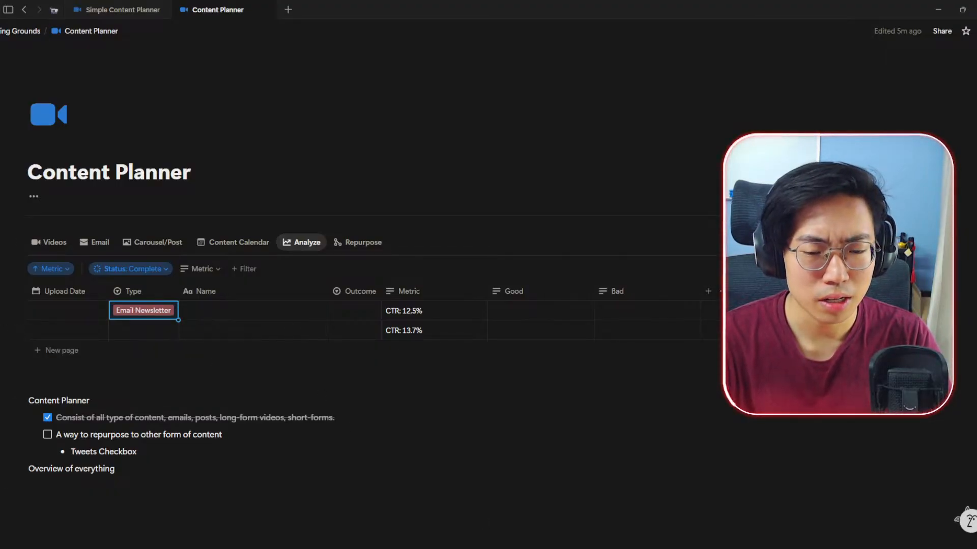
click(162, 335)
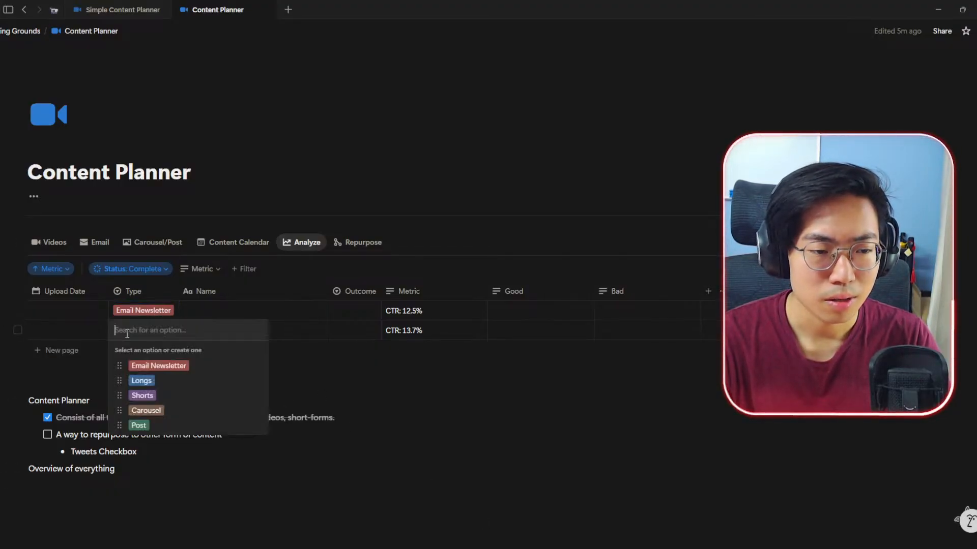
click(163, 405)
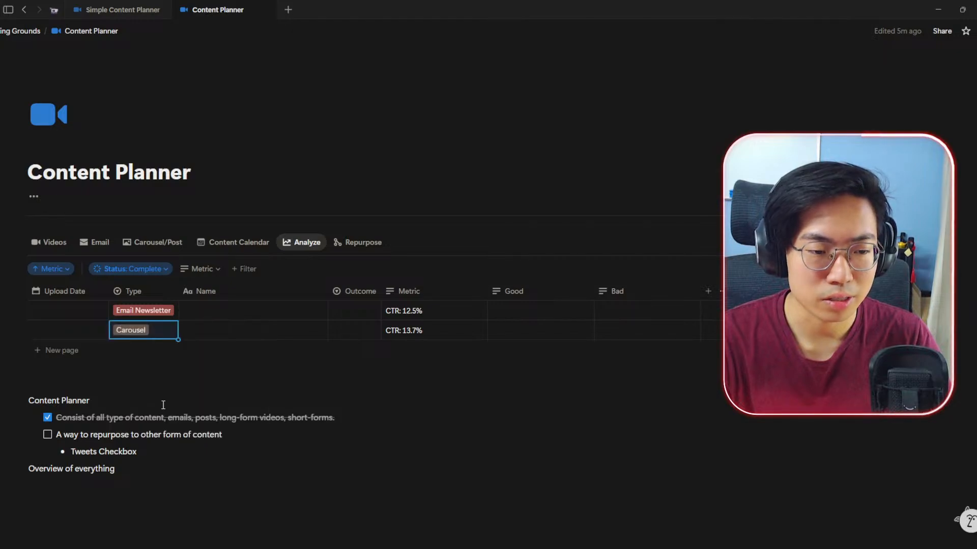
click(125, 333)
click(371, 412)
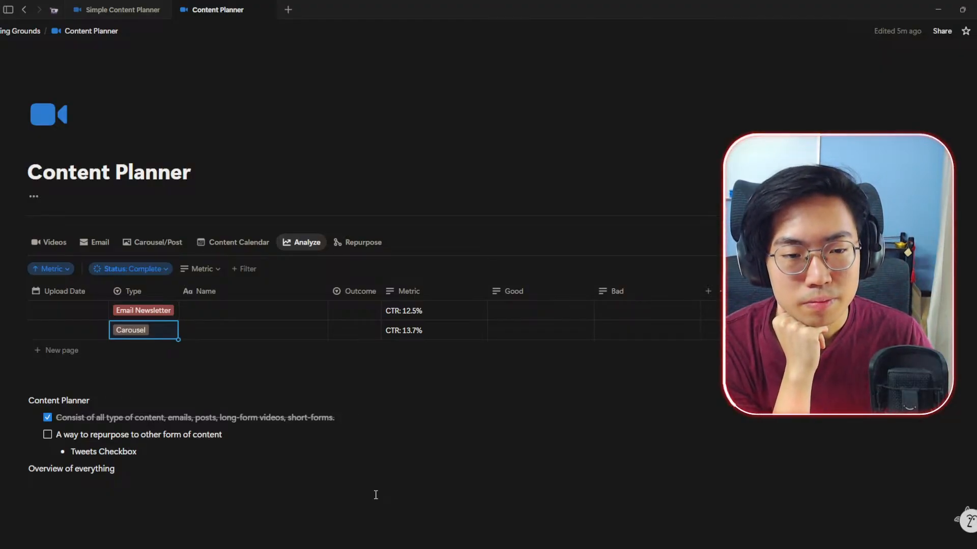
click(402, 311)
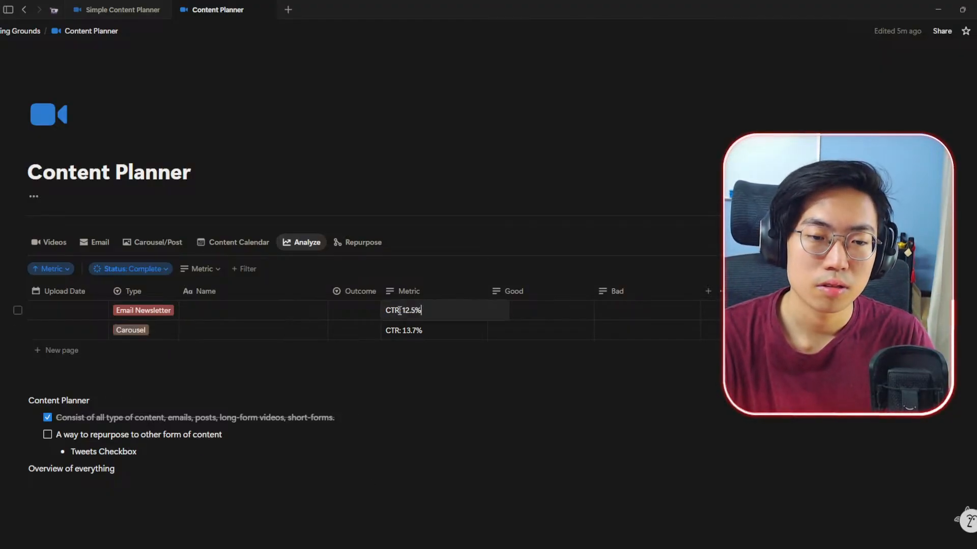
click(72, 269)
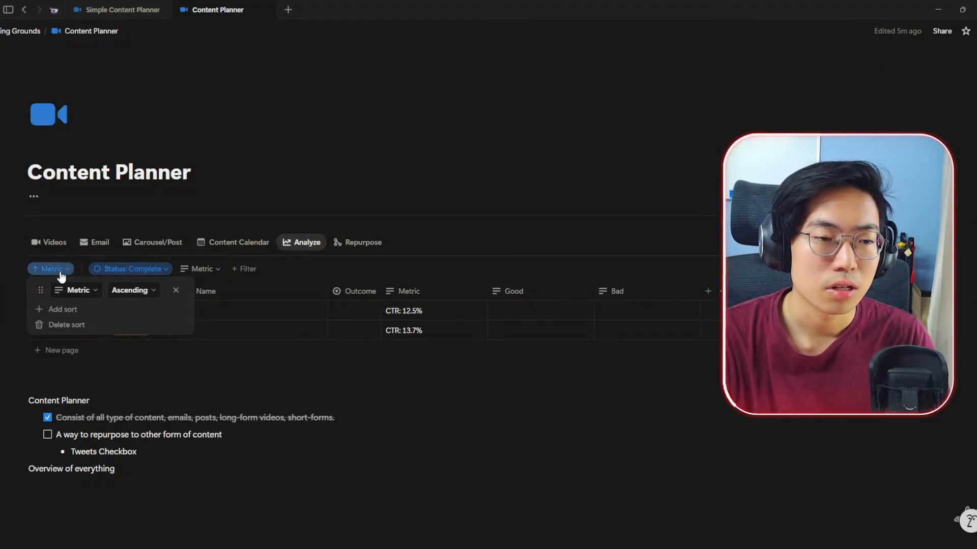
click(61, 273)
click(60, 272)
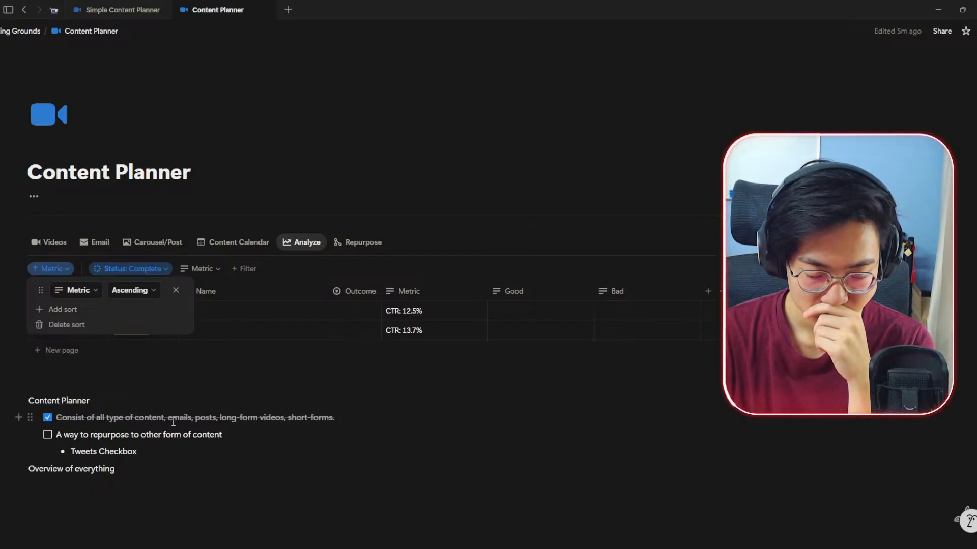
click(256, 327)
Remove the Metric filter and filter the Analyze table by Type to Email Newsletter.
click(202, 268)
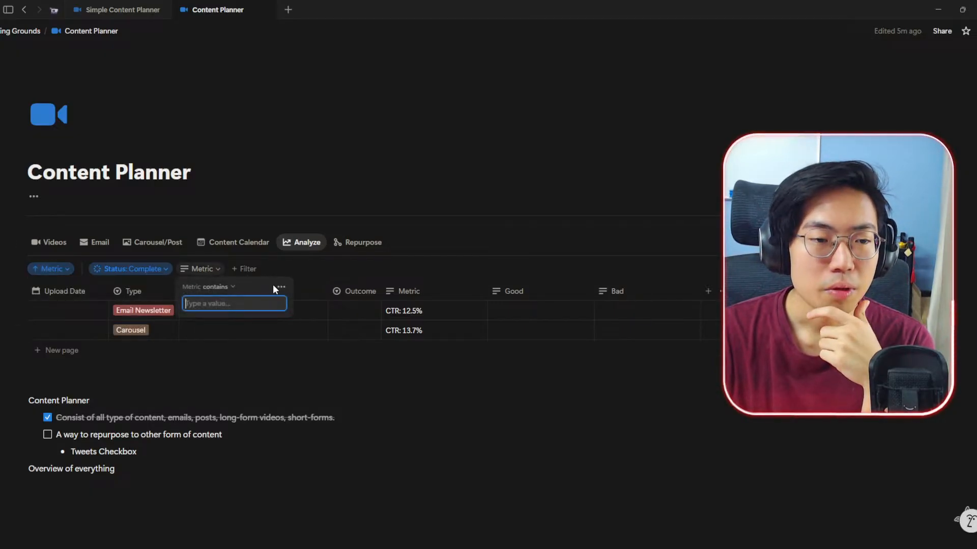
click(281, 287)
click(298, 292)
click(193, 269)
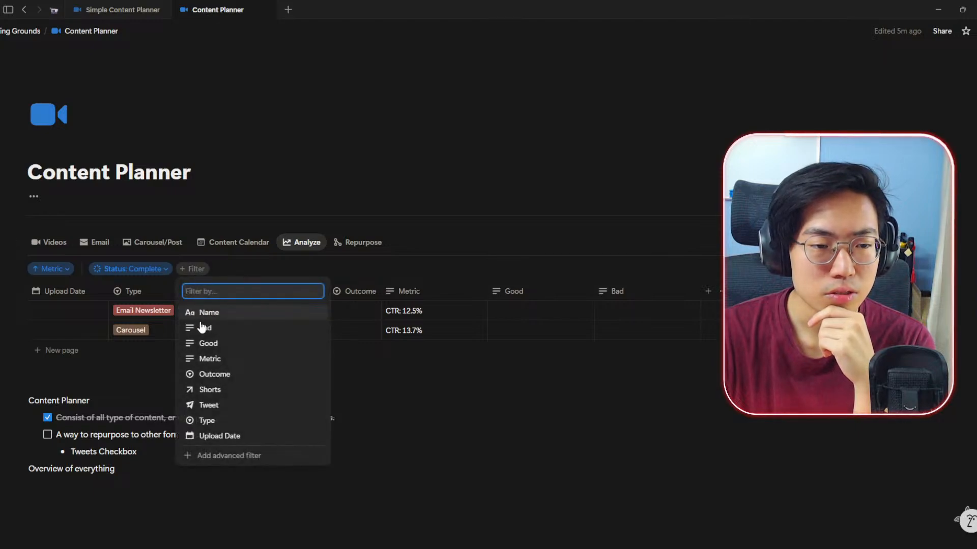
click(226, 421)
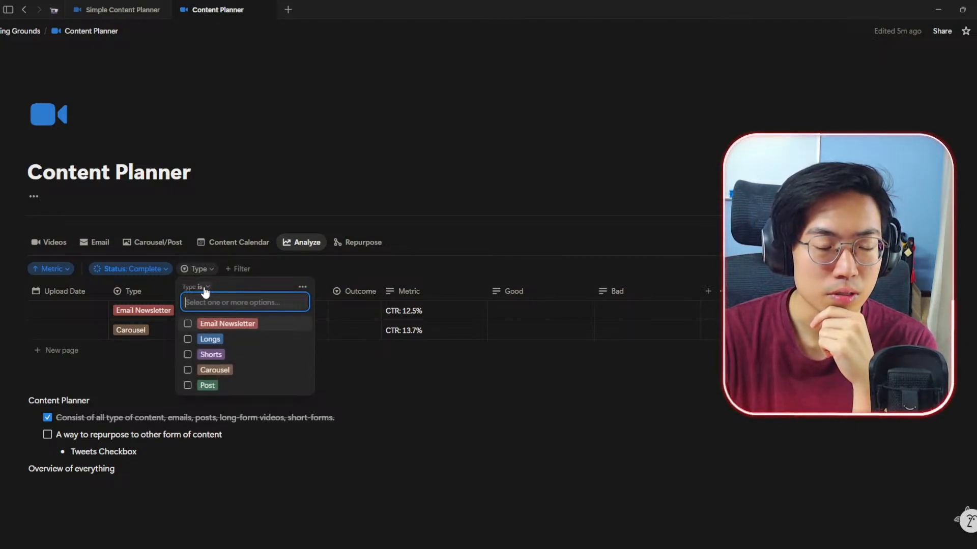
click(228, 324)
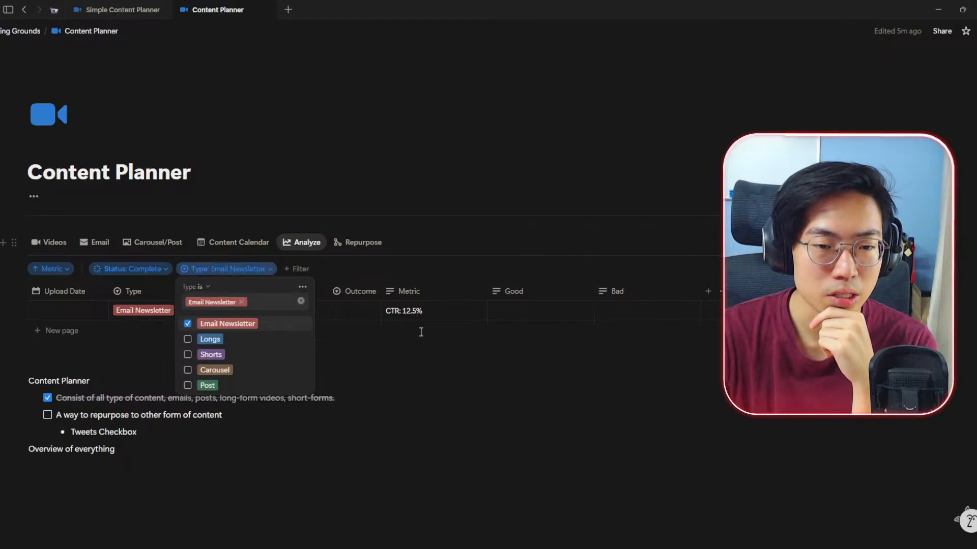
Delete the Type filter from the Analyze table.
click(422, 311)
click(425, 308)
drag(425, 308, 315, 320)
click(363, 352)
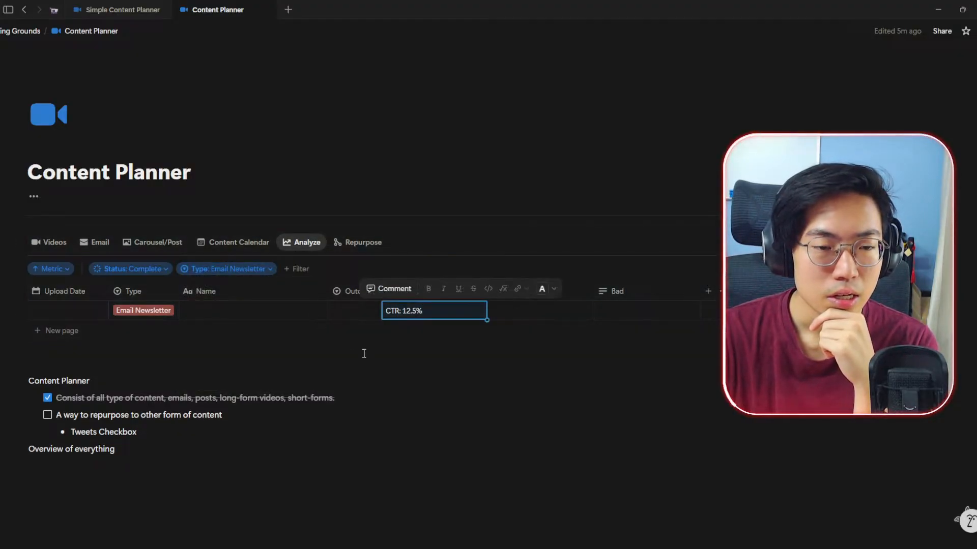
click(228, 271)
click(303, 287)
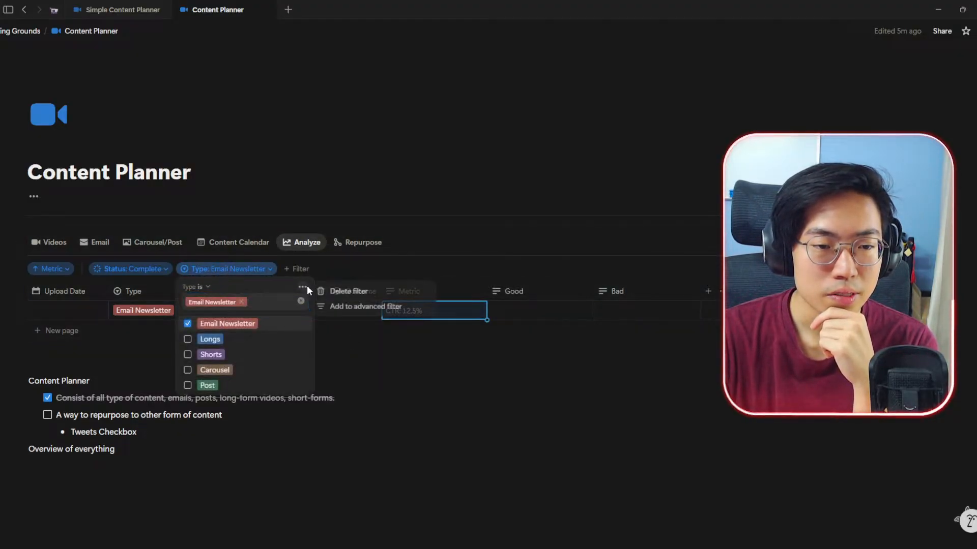
click(346, 291)
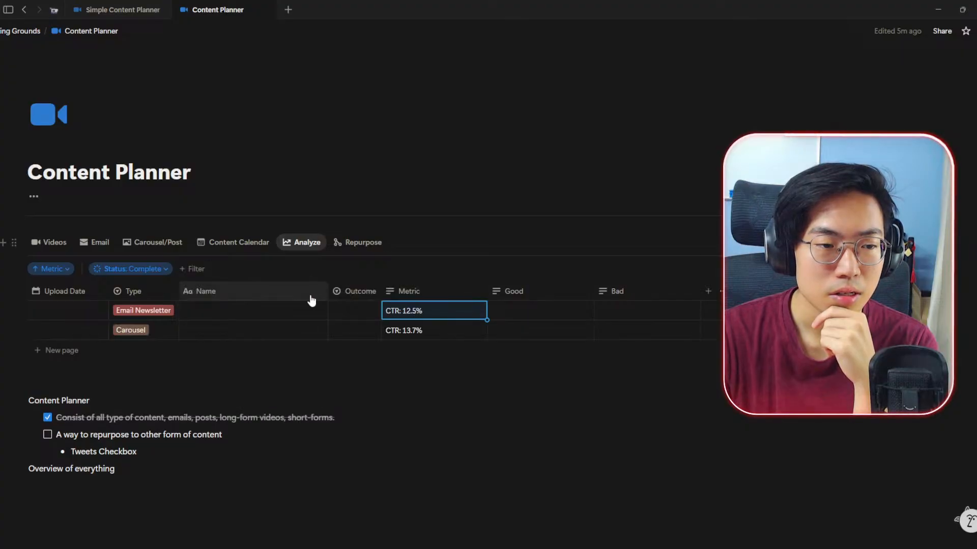
Try the Analyze table without its Outcome property.
click(355, 291)
click(361, 275)
click(453, 288)
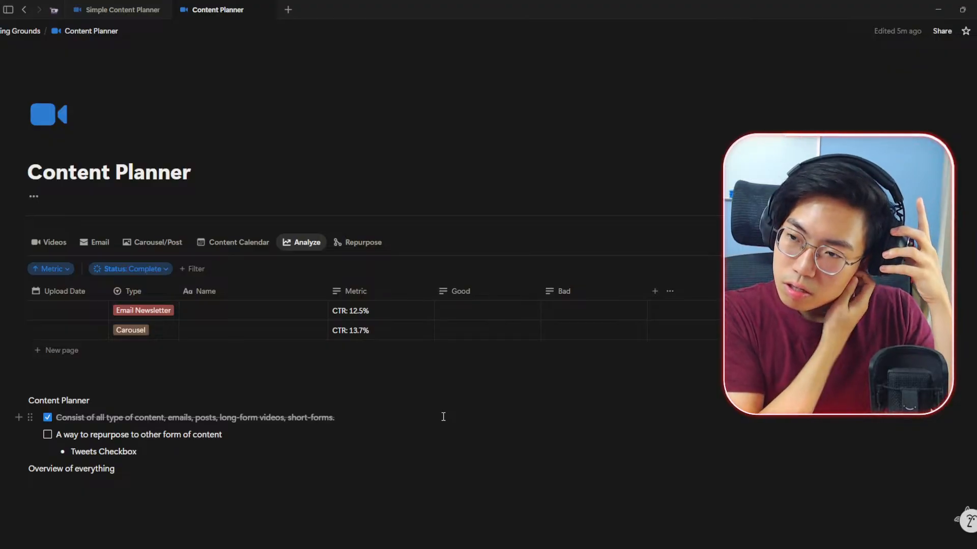
Try adding a second line "Views:" below the CTR value in the Email Newsletter row's Metric cell.
click(380, 310)
drag(374, 310, 300, 314)
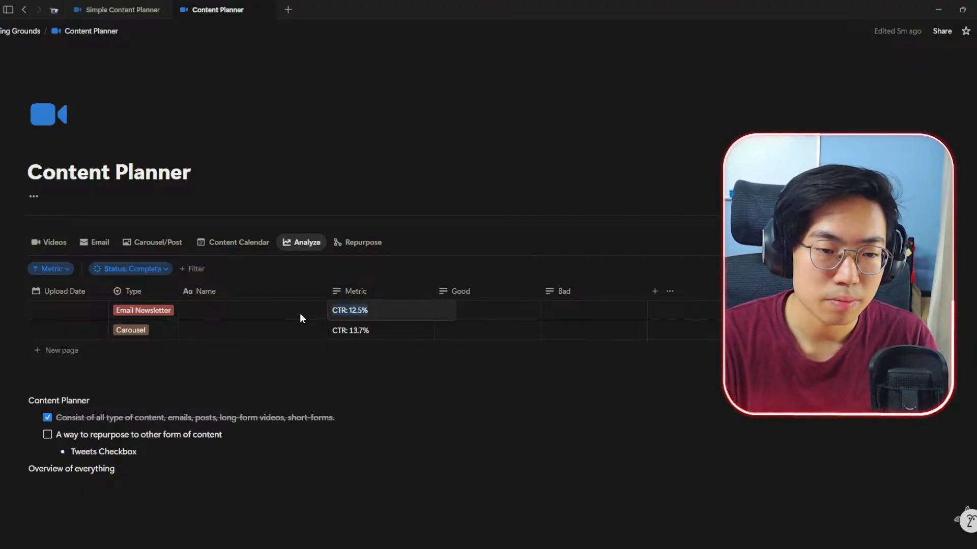
click(375, 312)
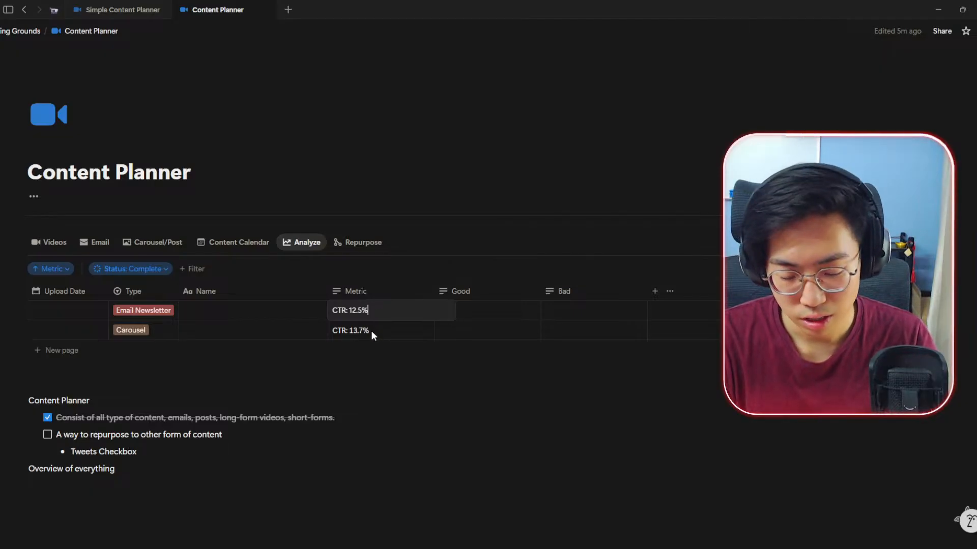
key(shift+Return)
text(Views:)
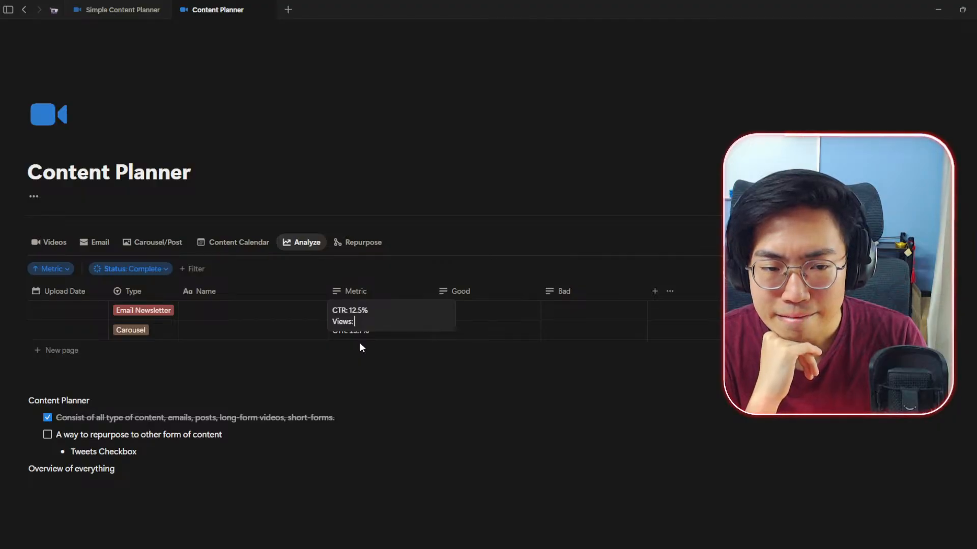
key(Escape)
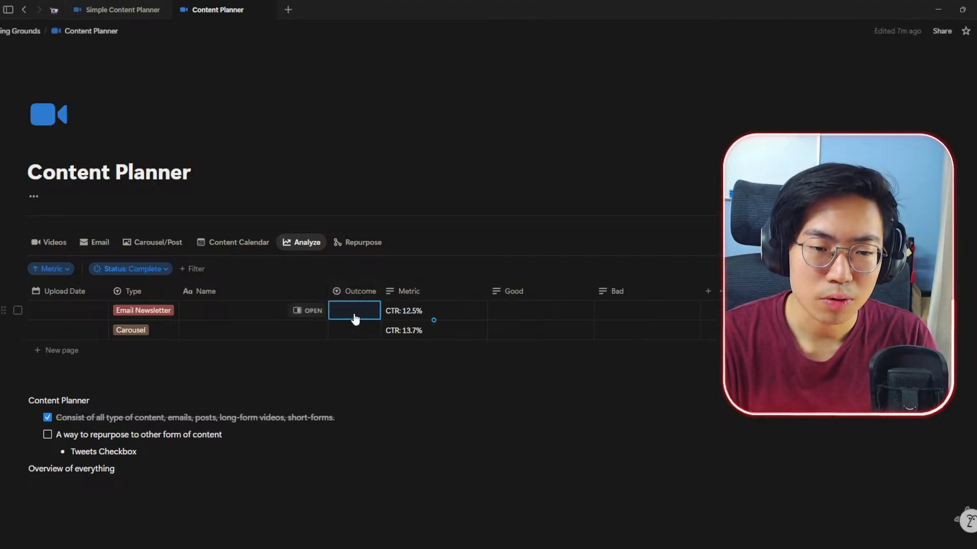
Review the available Outcome options for the Email Newsletter row without choosing one.
click(356, 313)
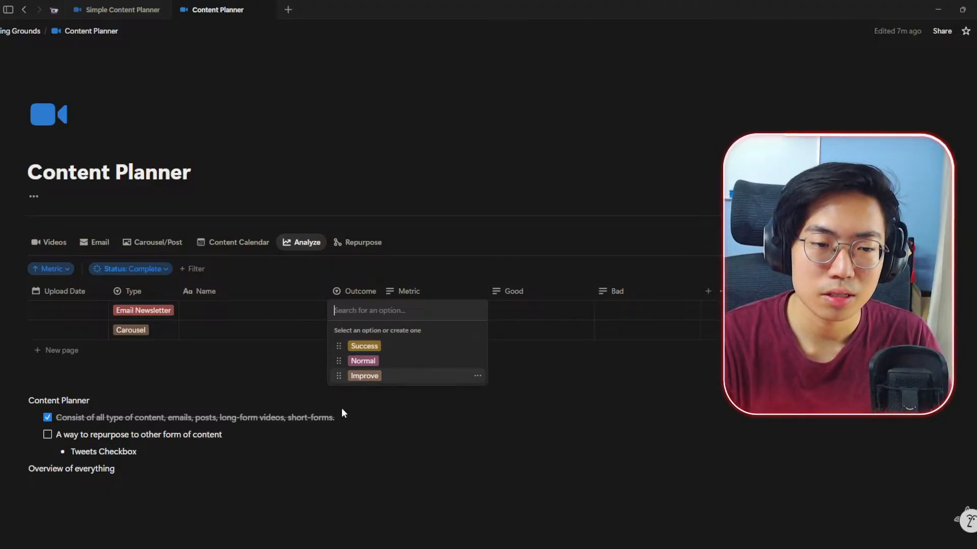
key(Escape)
click(356, 311)
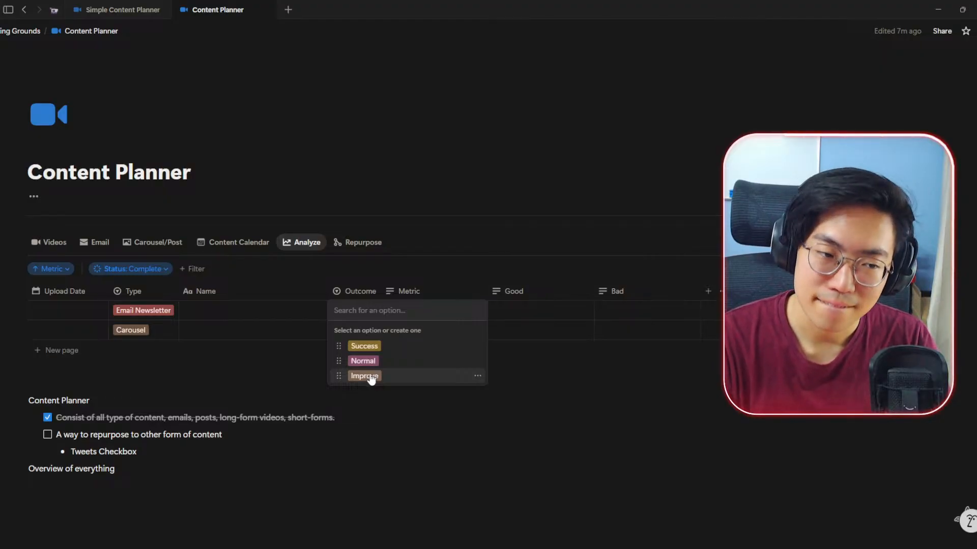
key(Escape)
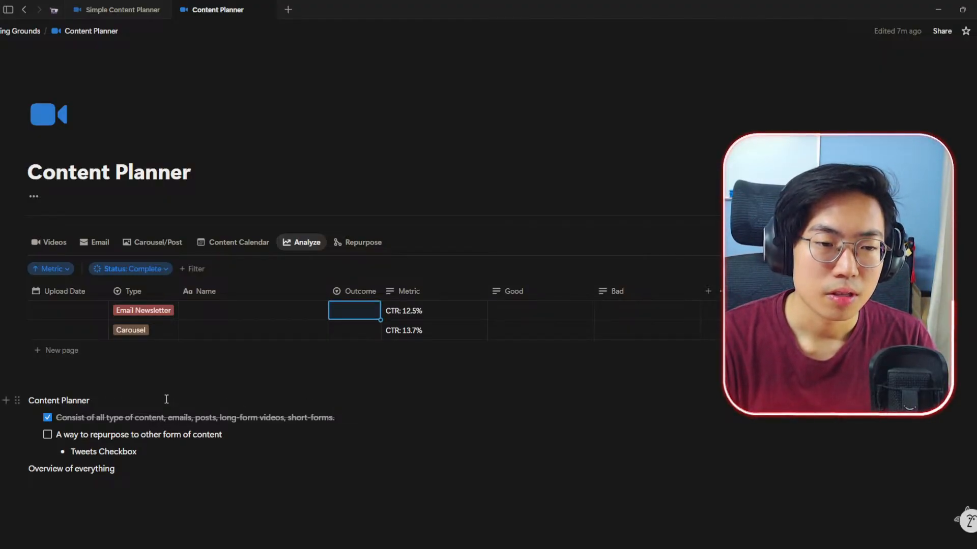
Ask the AI assistant "how do youtubers analyze their content" and read through its answer.
click(968, 521)
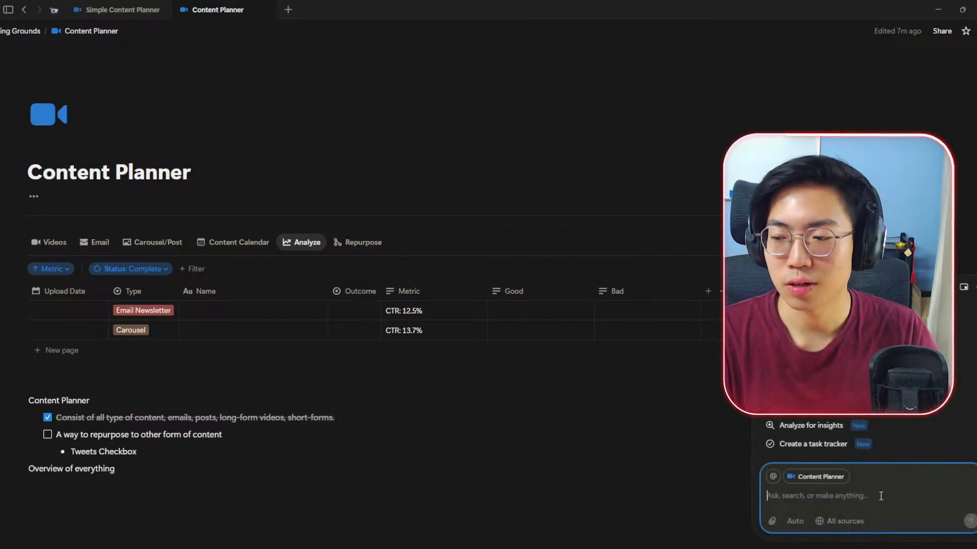
text(how do y)
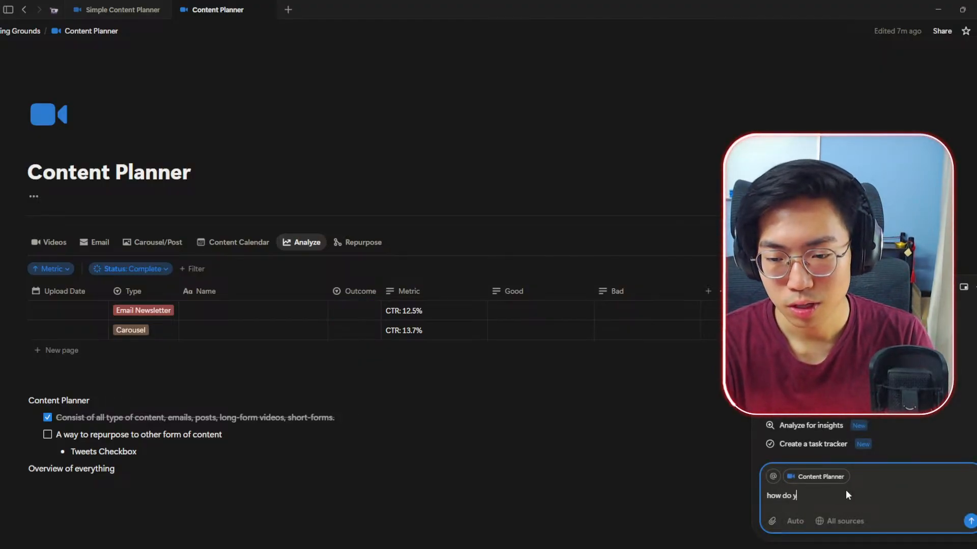
text(outubers analyze their content)
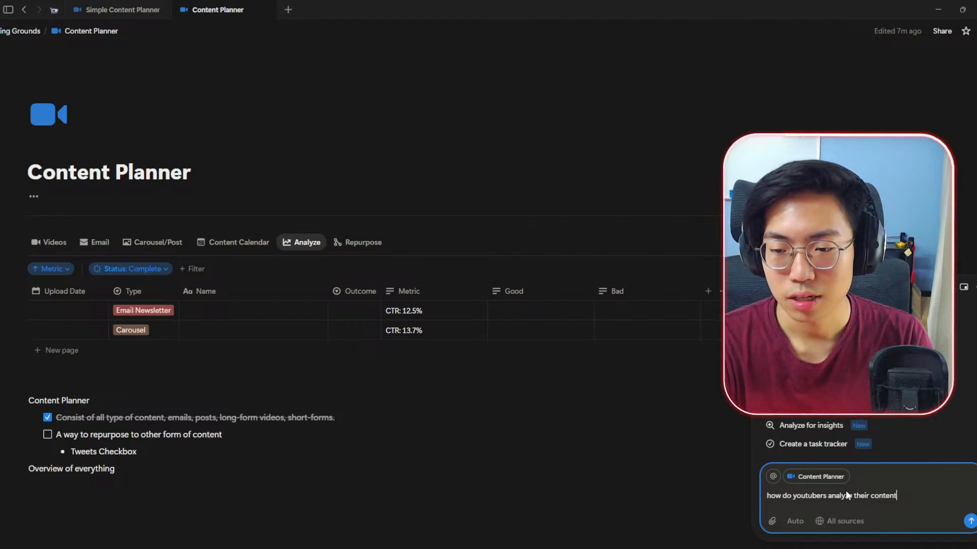
key(Return)
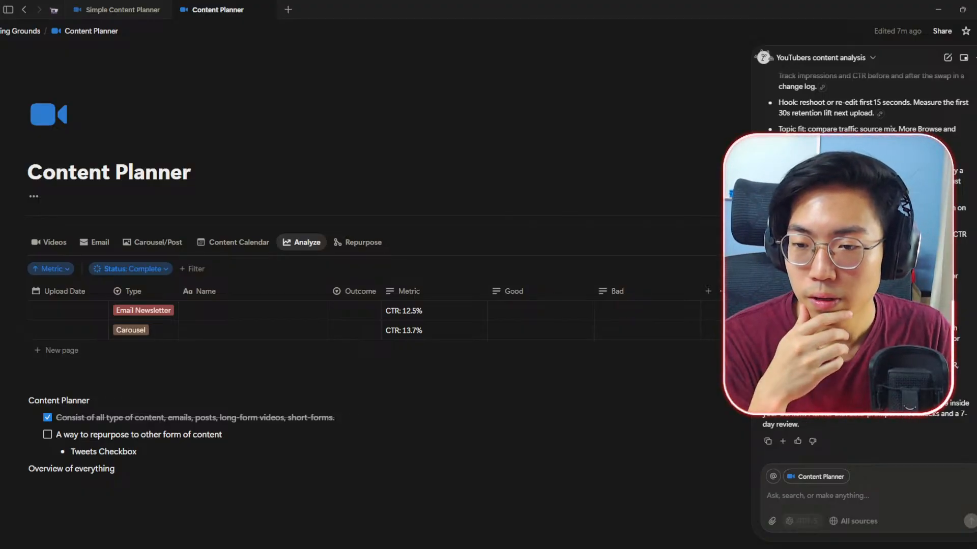
scroll(865, 255, up, 10)
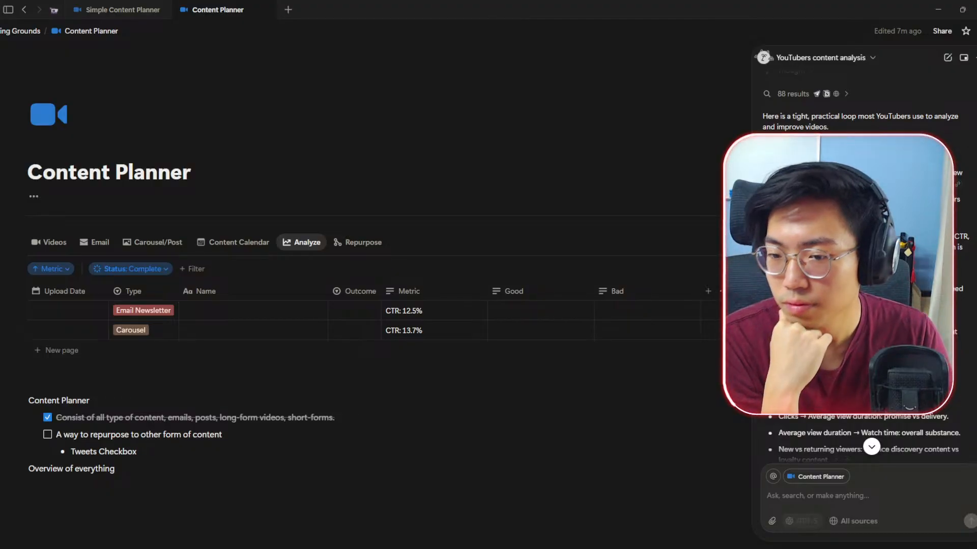
scroll(864, 264, down, 5)
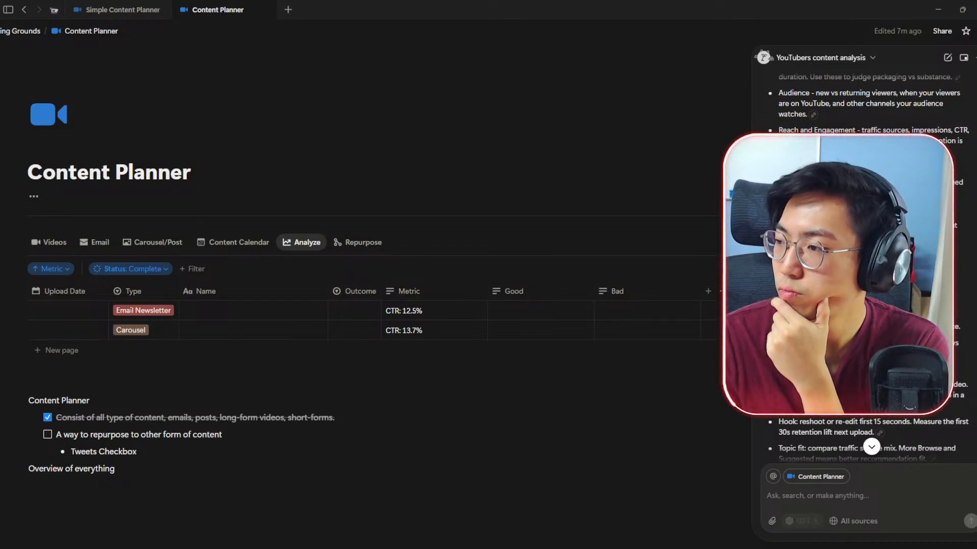
scroll(864, 264, down, 10)
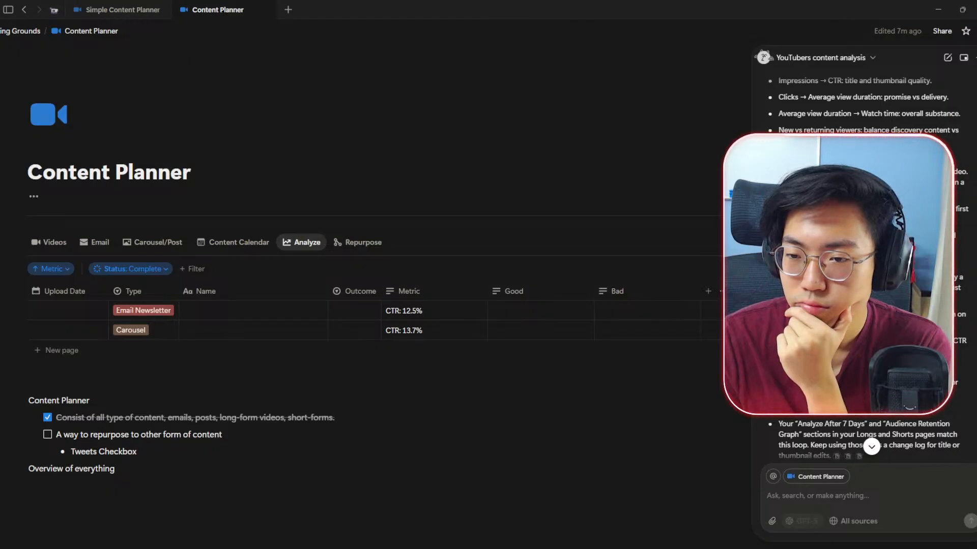
scroll(865, 265, down, 5)
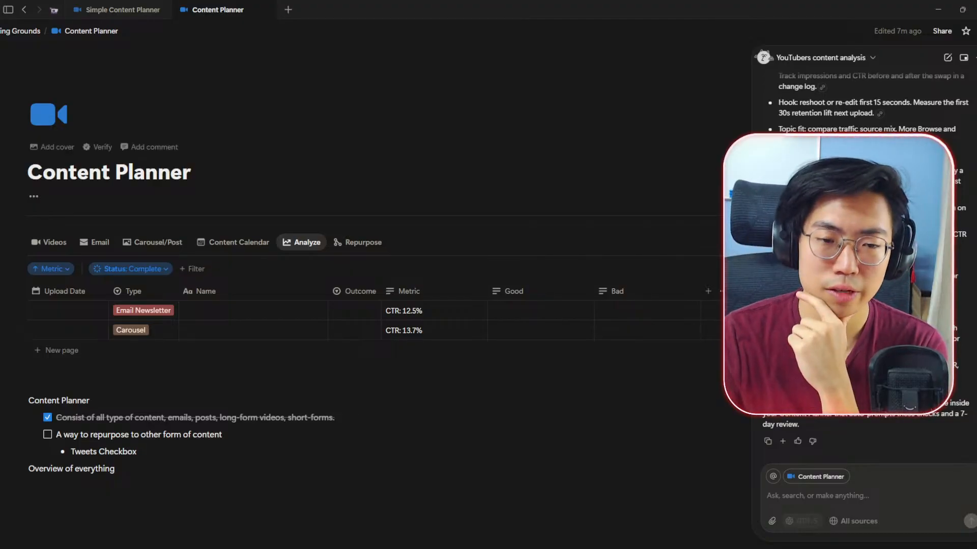
Delete the Metric property from the Analyze table.
click(434, 293)
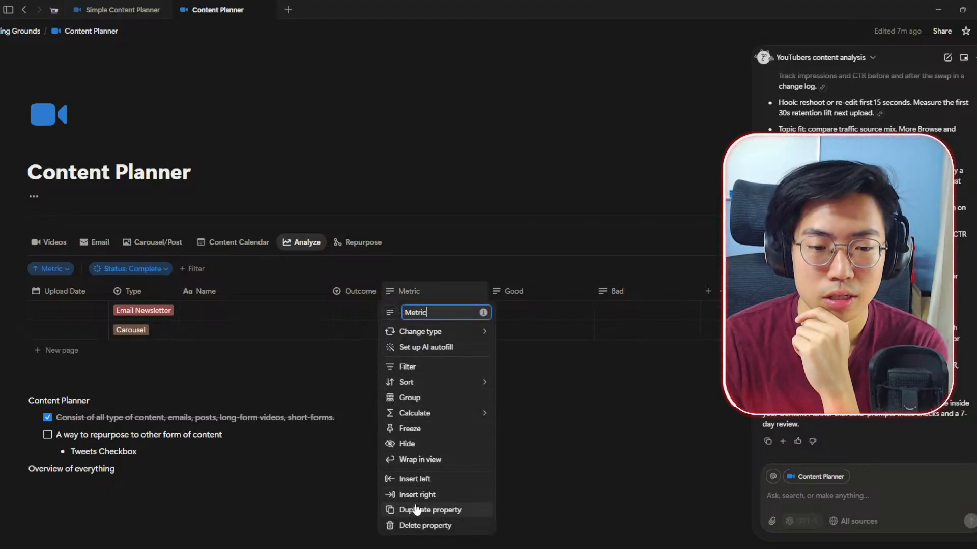
click(422, 524)
click(498, 293)
Check the Outcome options for the Carousel row without selecting any.
click(358, 311)
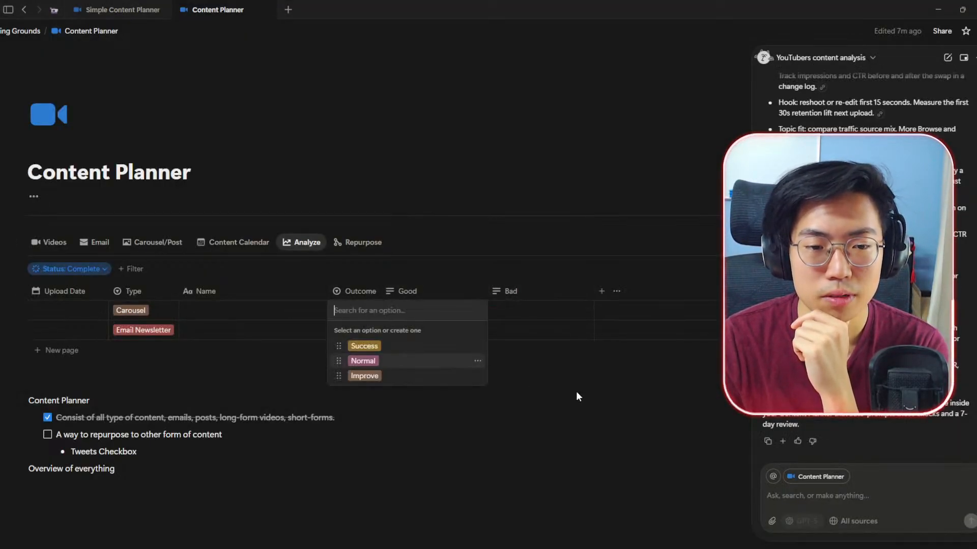
key(Escape)
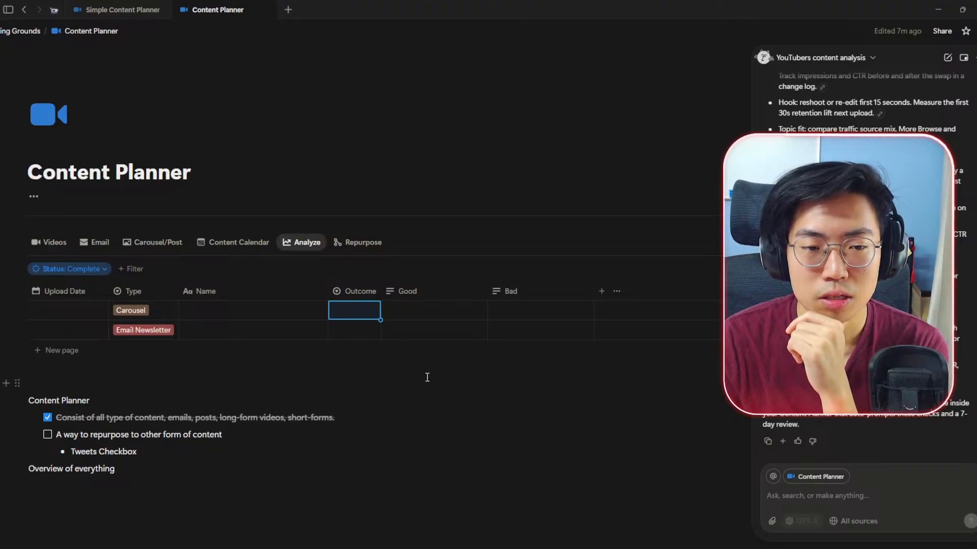
click(350, 315)
click(487, 420)
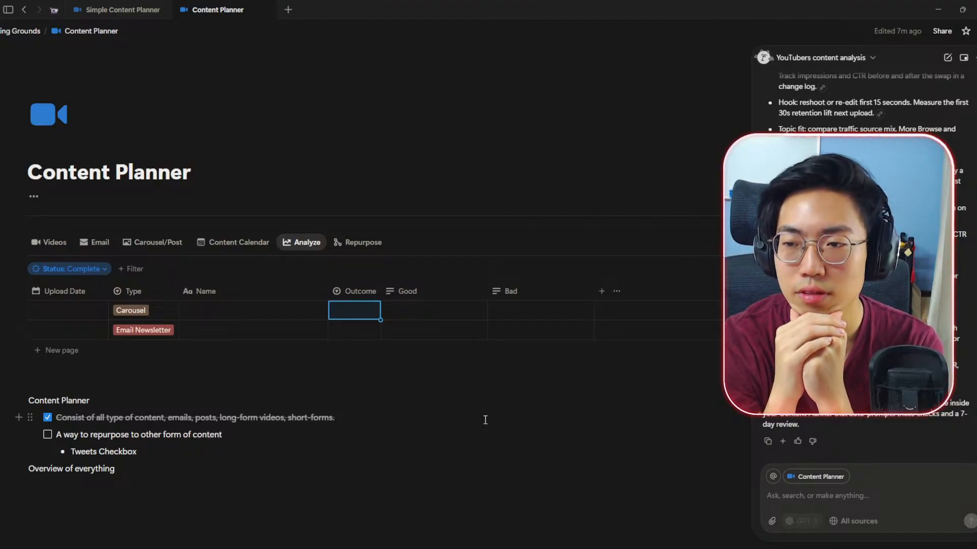
Ask the AI assistant the follow-up question "what stats do I need to track in Notion?".
click(842, 506)
text(how do I)
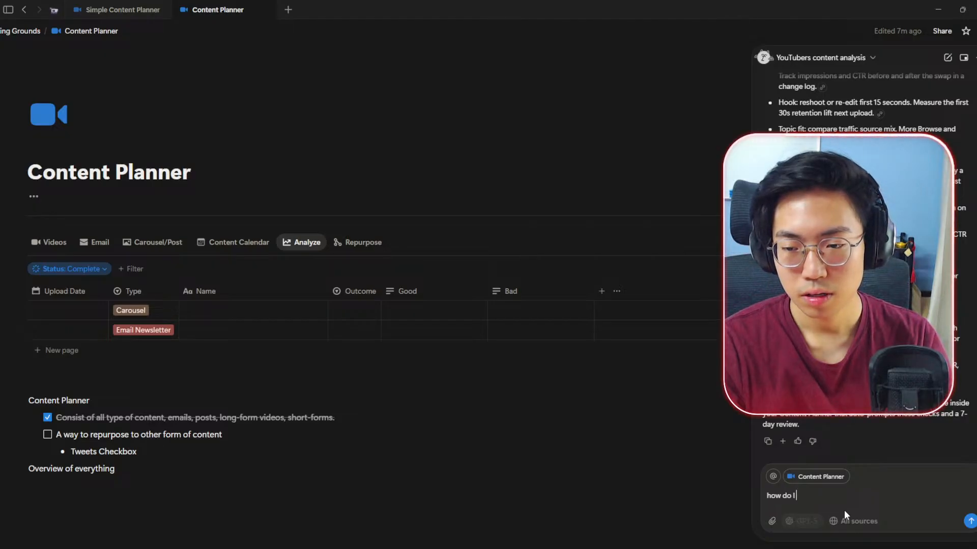
key(ctrl+a)
text(what s)
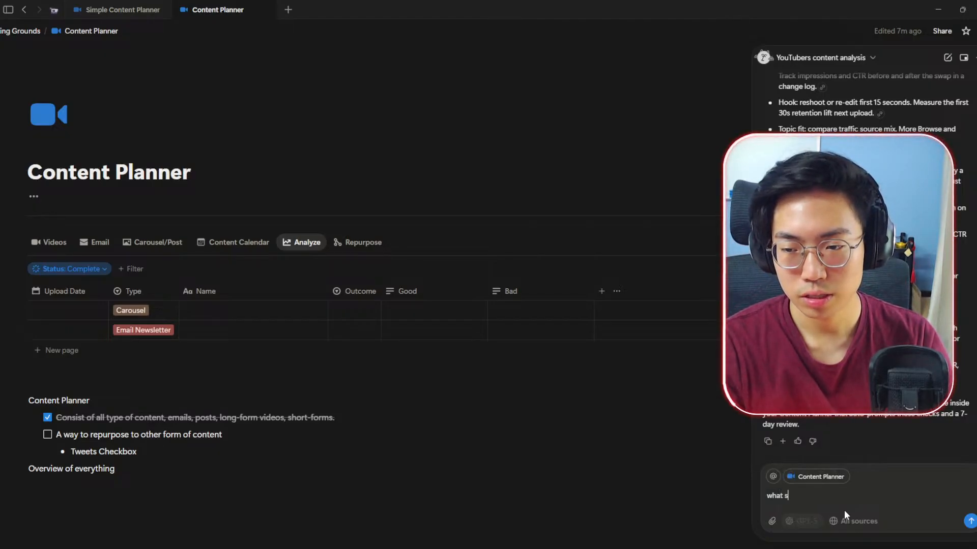
text(tats do I need to t)
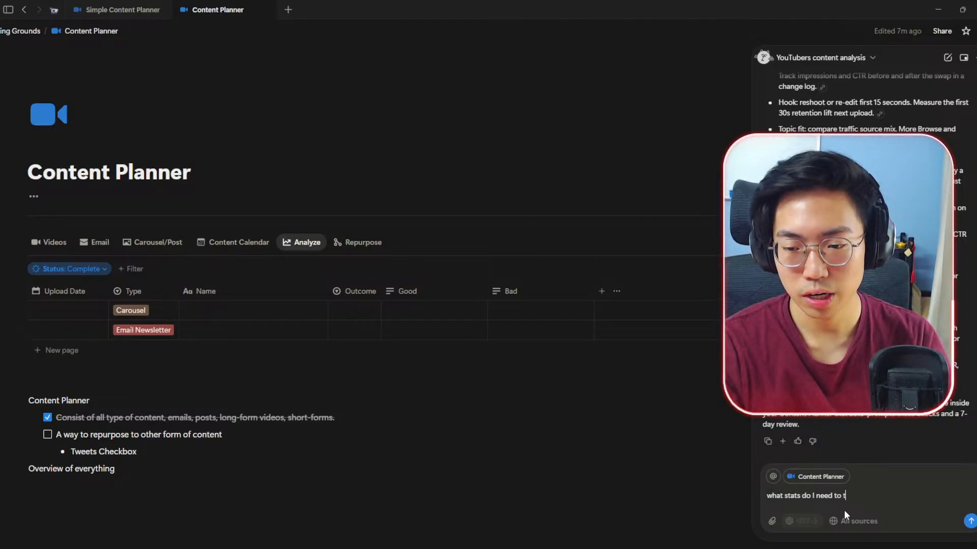
text(rack in Notion?)
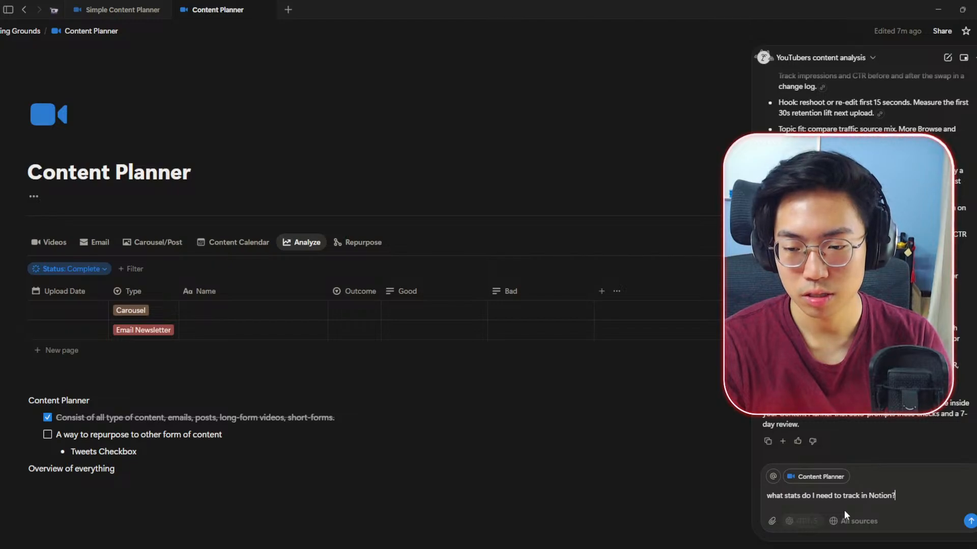
key(Return)
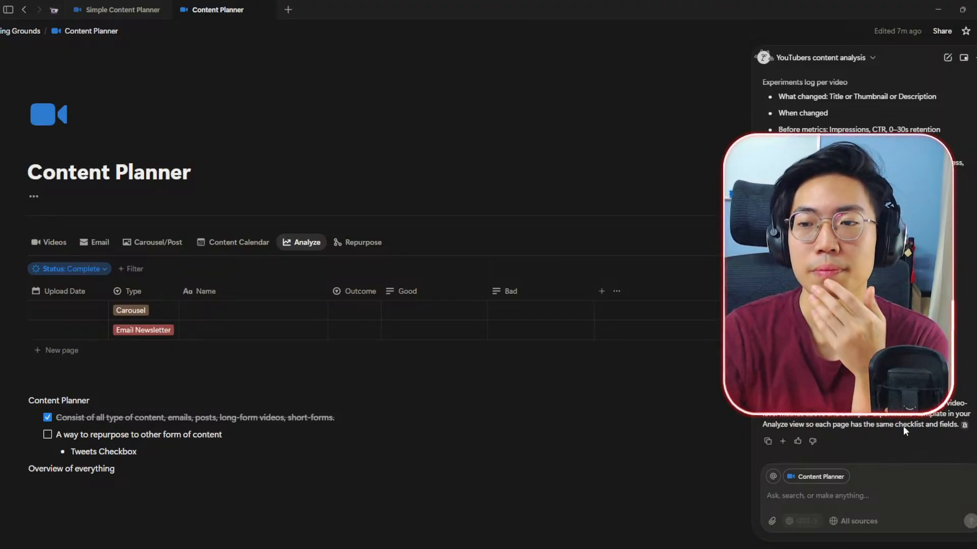
Read the assistant's recommended stats to track, covering per-video metrics, the channel-level weekly snapshot and the experiments log.
scroll(902, 426, up, 5)
scroll(863, 285, up, 9)
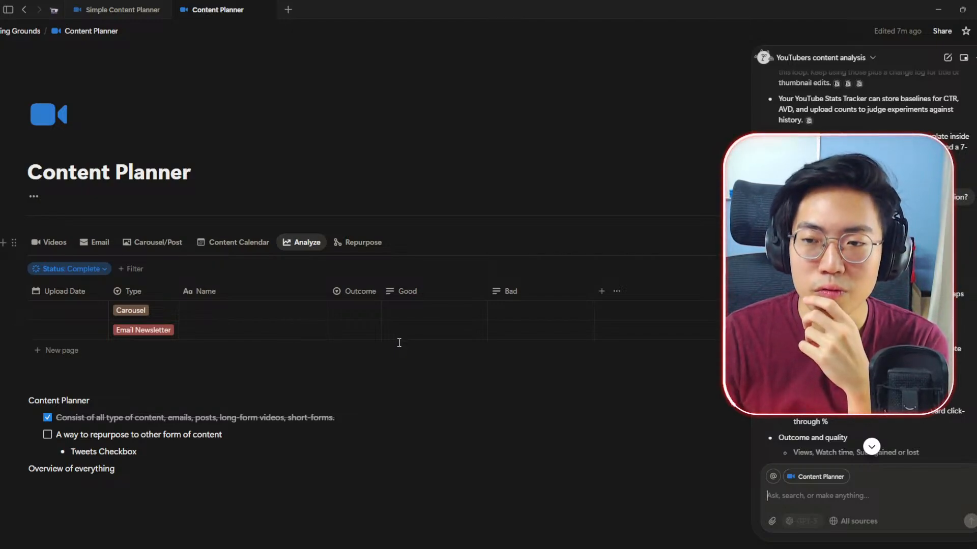
scroll(863, 274, down, 2)
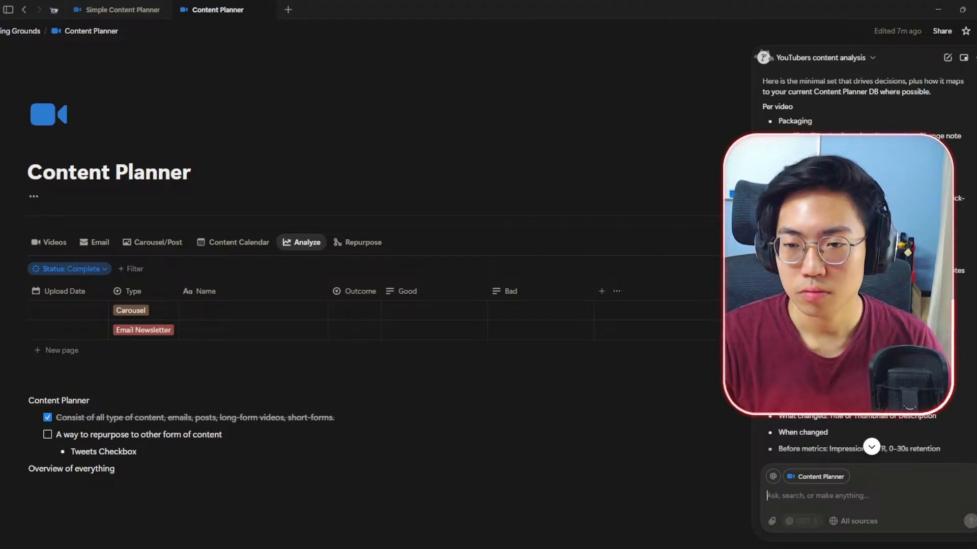
scroll(864, 270, down, 2)
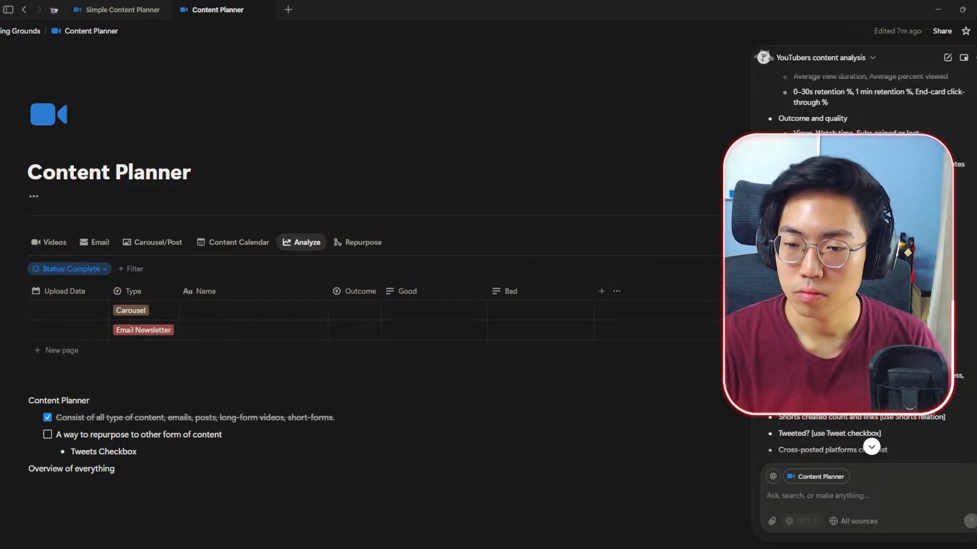
scroll(863, 265, down, 2)
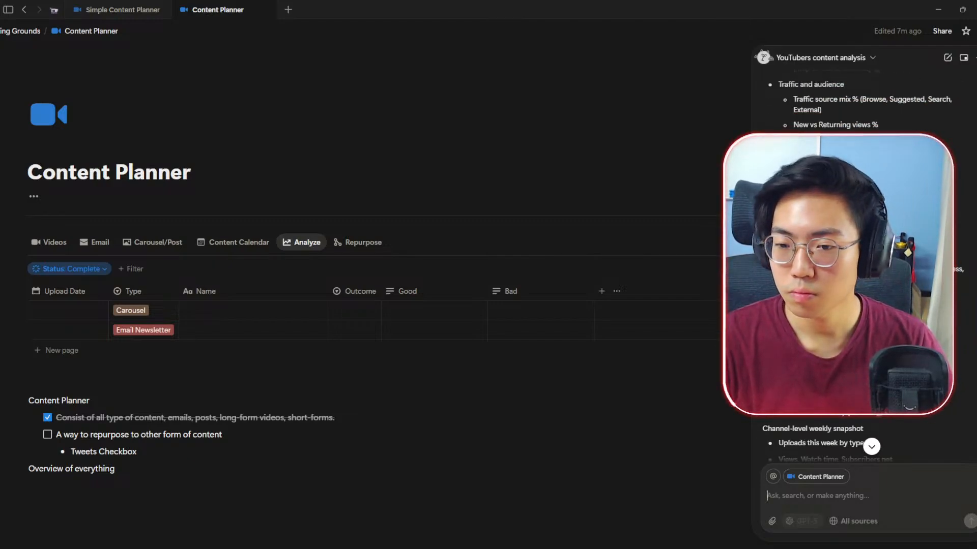
scroll(881, 414, down, 8)
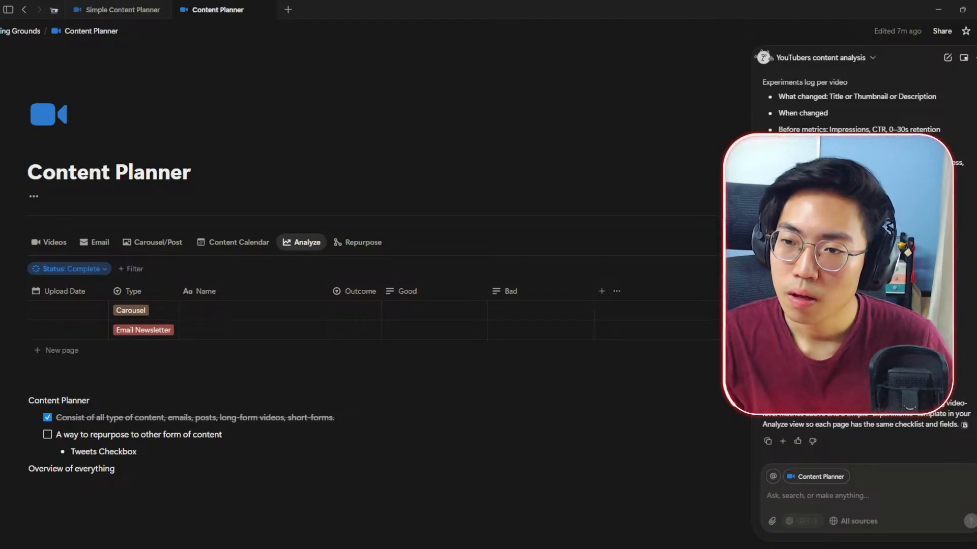
scroll(859, 255, up, 5)
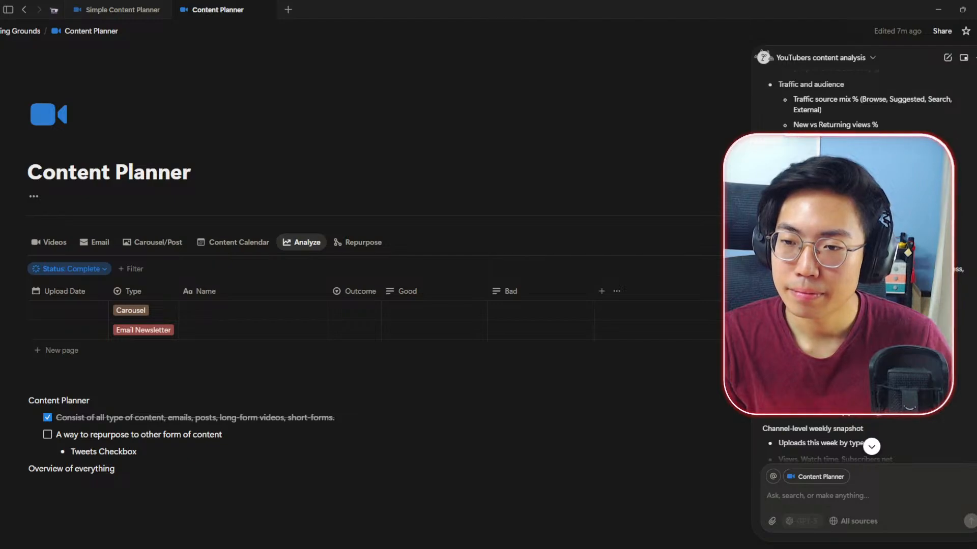
scroll(860, 255, down, 3)
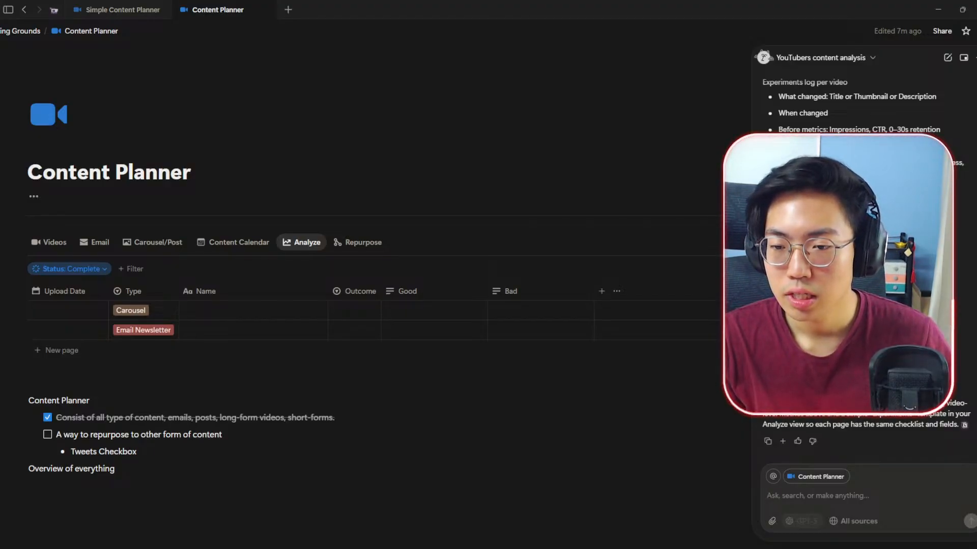
Reply to the AI that impressions, CTR and clicks make sense, but not much for the carousels, posts and email newsletters also being posted.
scroll(859, 255, up, 5)
scroll(859, 255, up, 10)
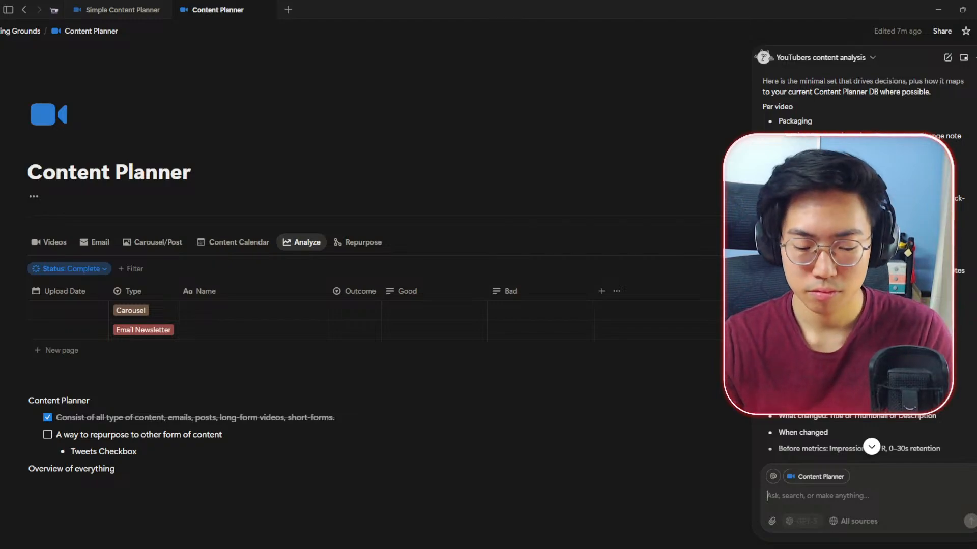
text(yes impressions ct)
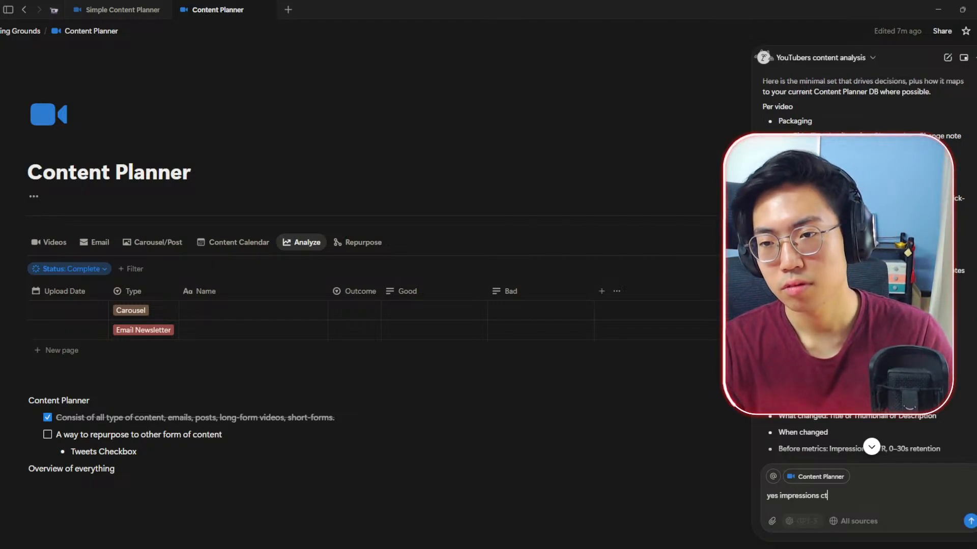
text(r and clicks make sense)
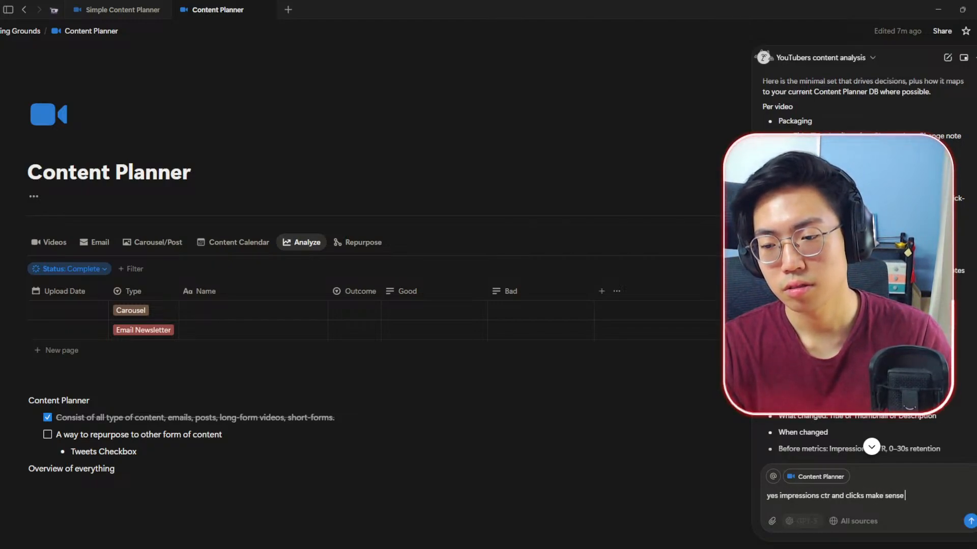
text( but I'm also)
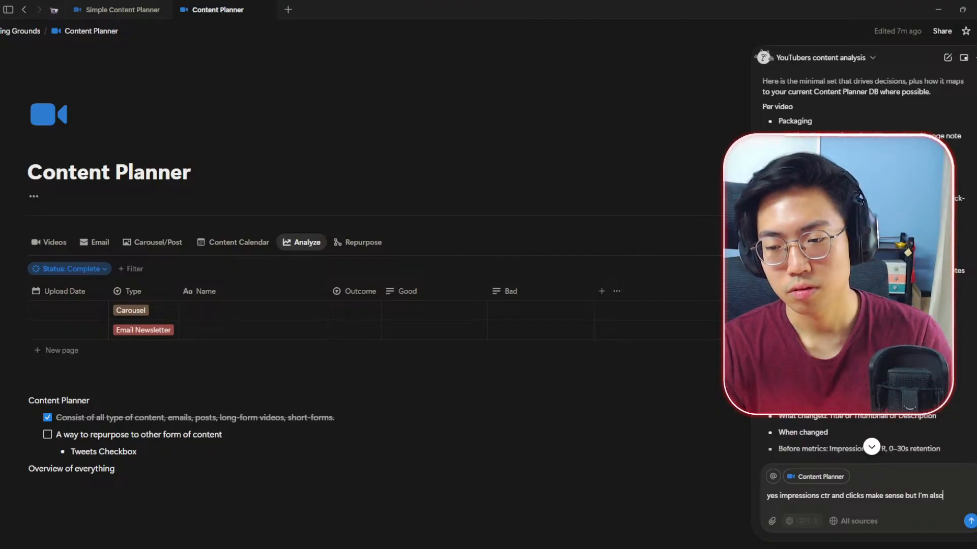
text( posting carous)
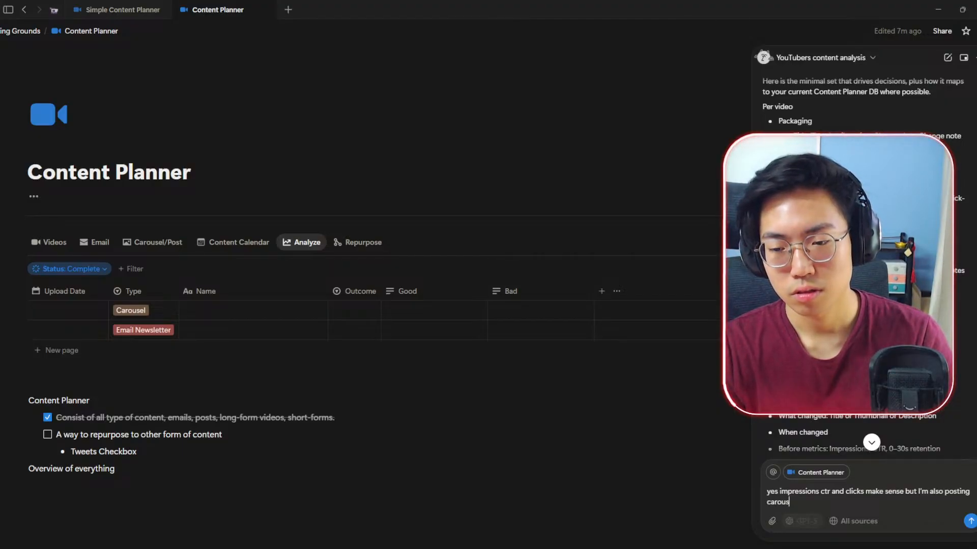
text(el, posts, and email newsletter so it)
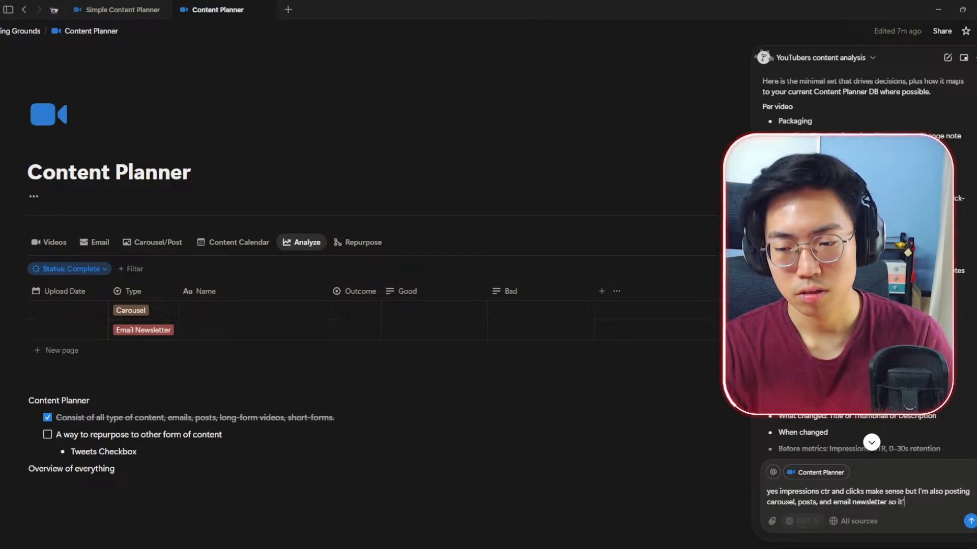
text( won't make)
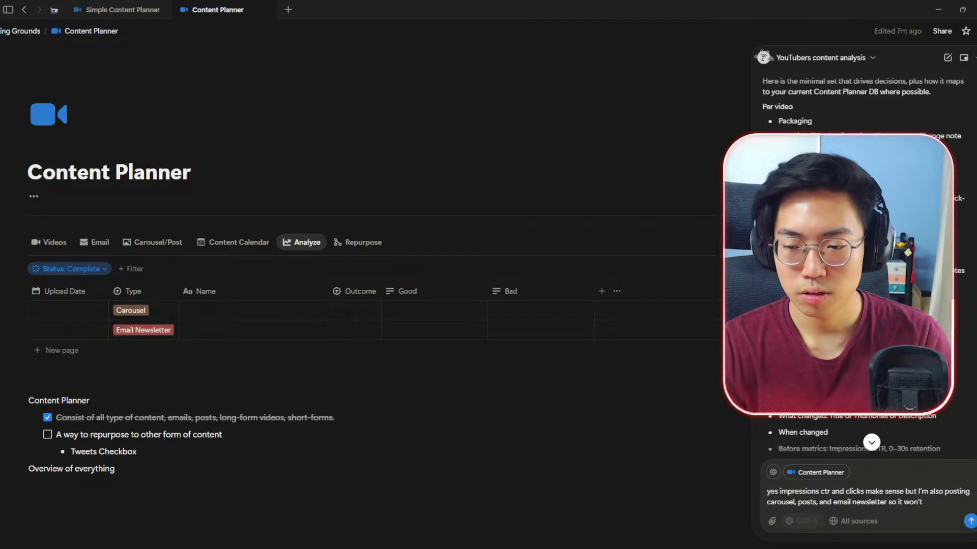
key(BackSpace)
key(BackSpace)
key(BackSpace)
key(BackSpace)
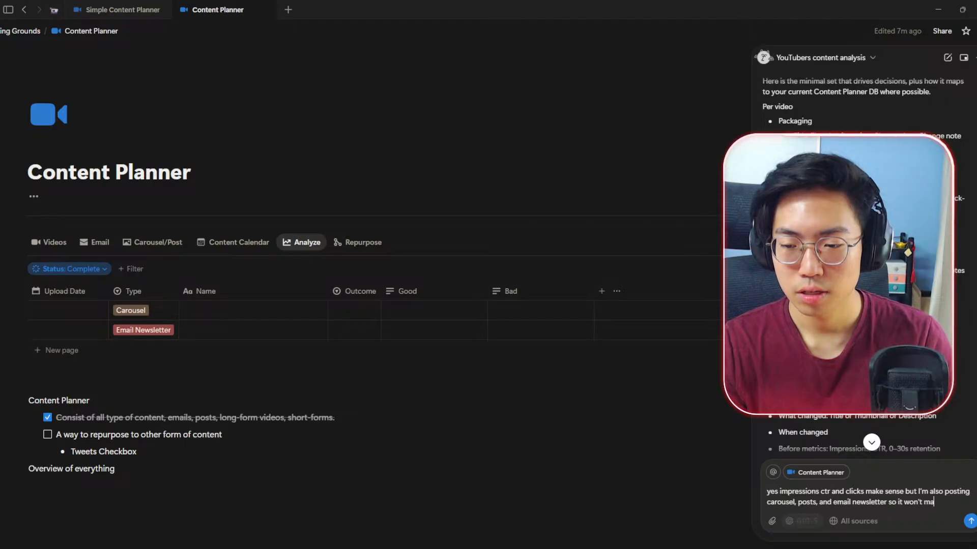
text(make much sense )
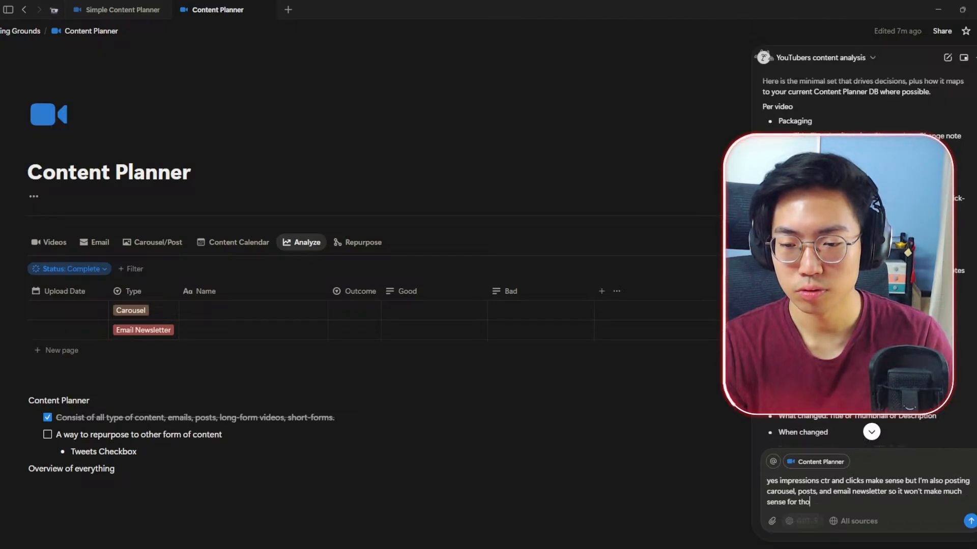
text(for those types)
key(Return)
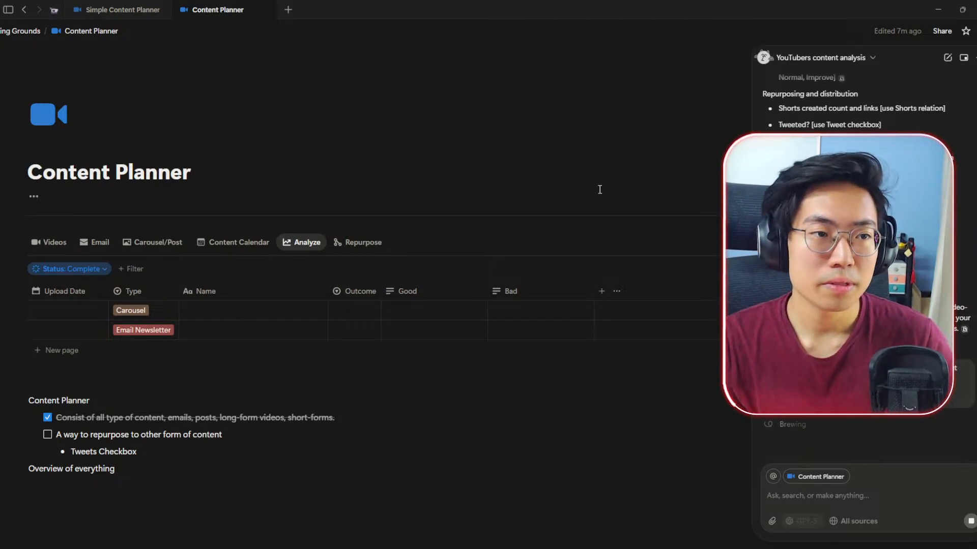
Open the template marketplace from the Simple Content Planner page and search it for "content pipeline".
click(127, 10)
mouse_move(8, 10)
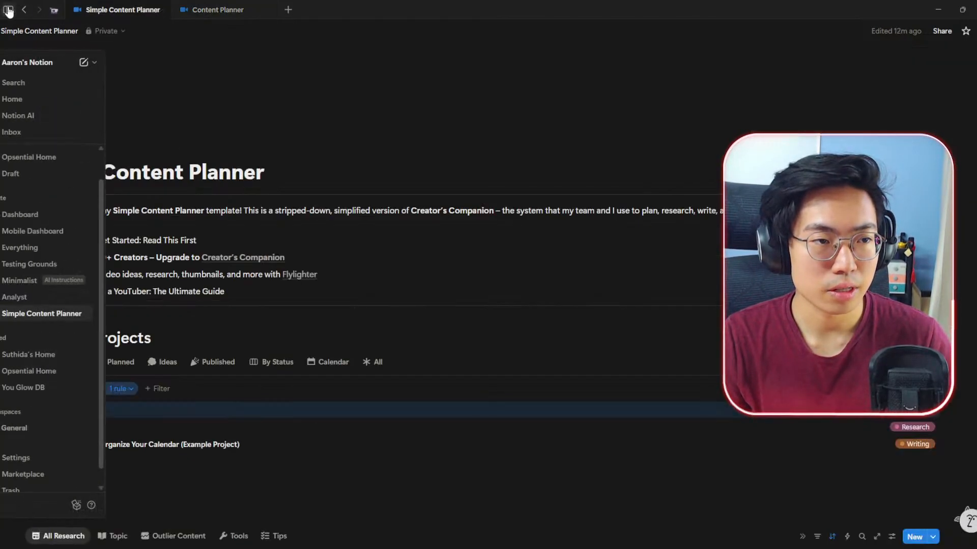
click(28, 474)
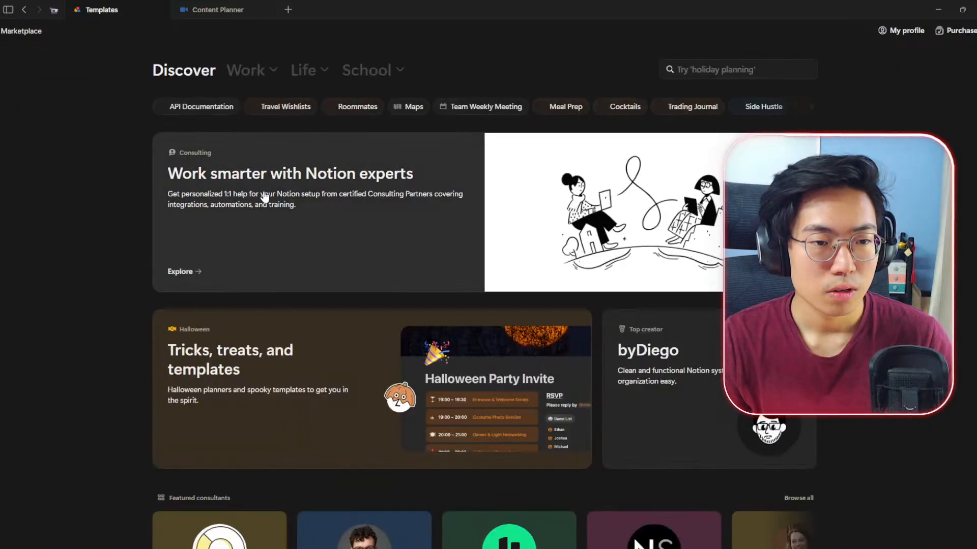
scroll(646, 137, down, 4)
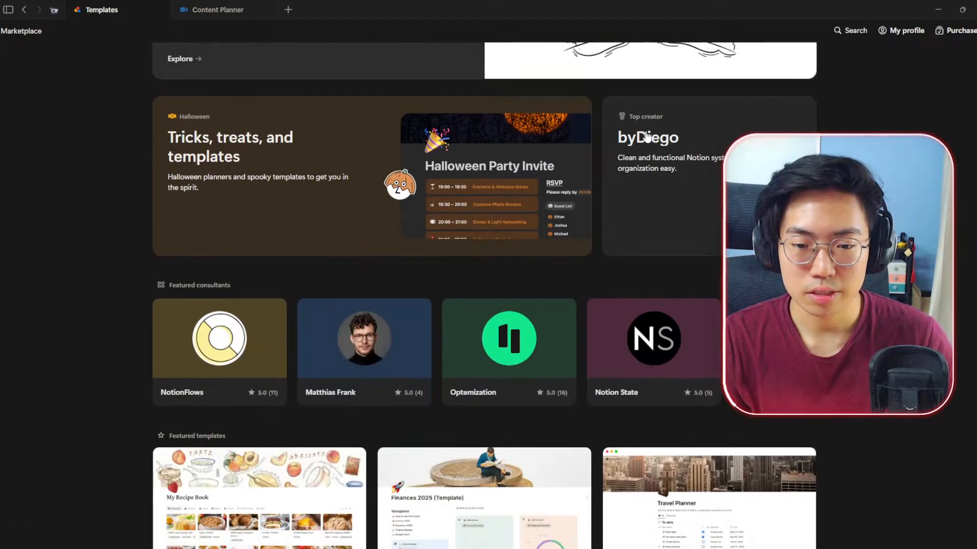
scroll(646, 136, down, 6)
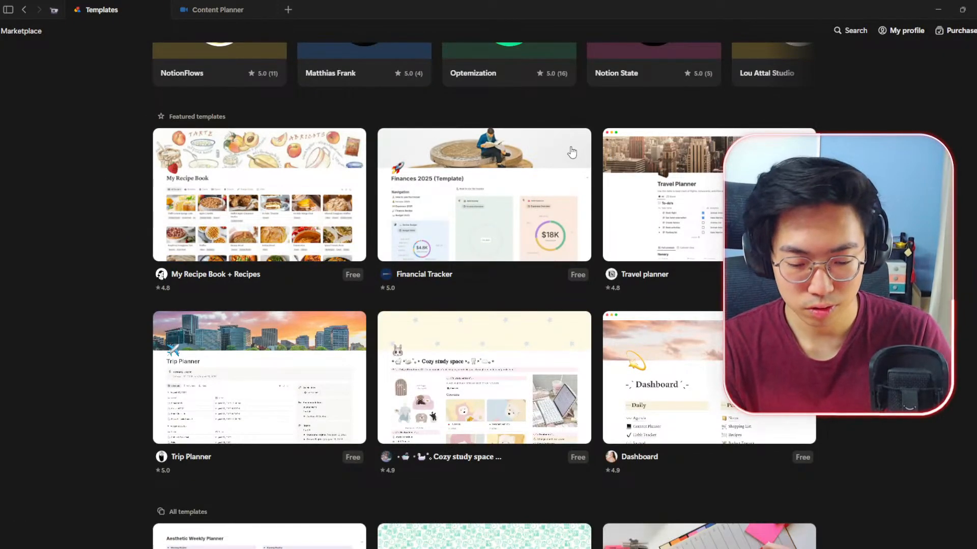
scroll(571, 152, up, 8)
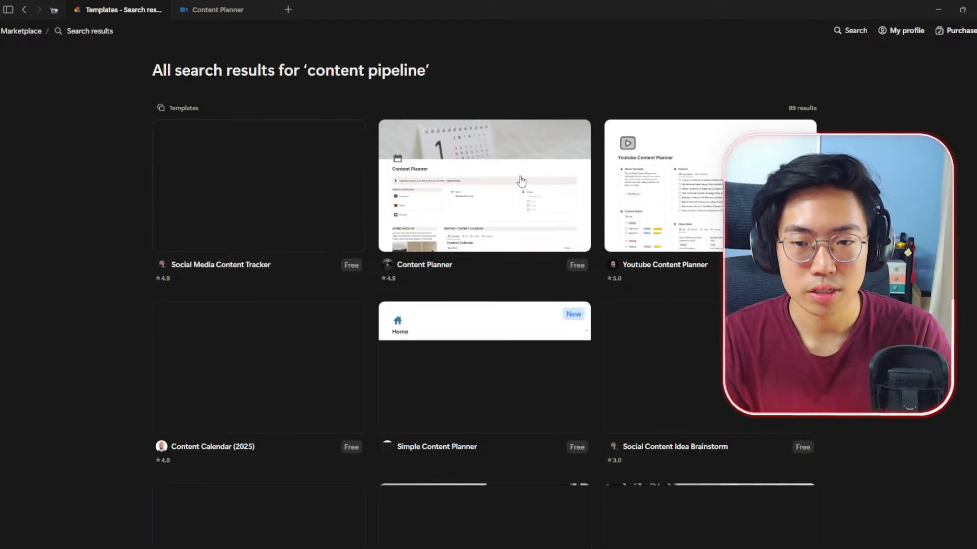
Review the Youtube Content Planner template's preview image and description, then return to the search results.
click(681, 206)
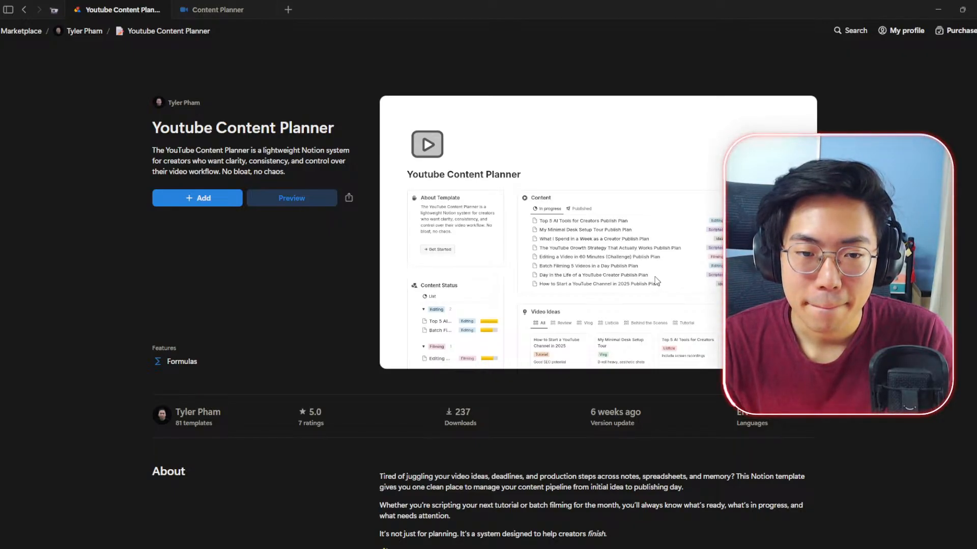
scroll(629, 276, down, 2)
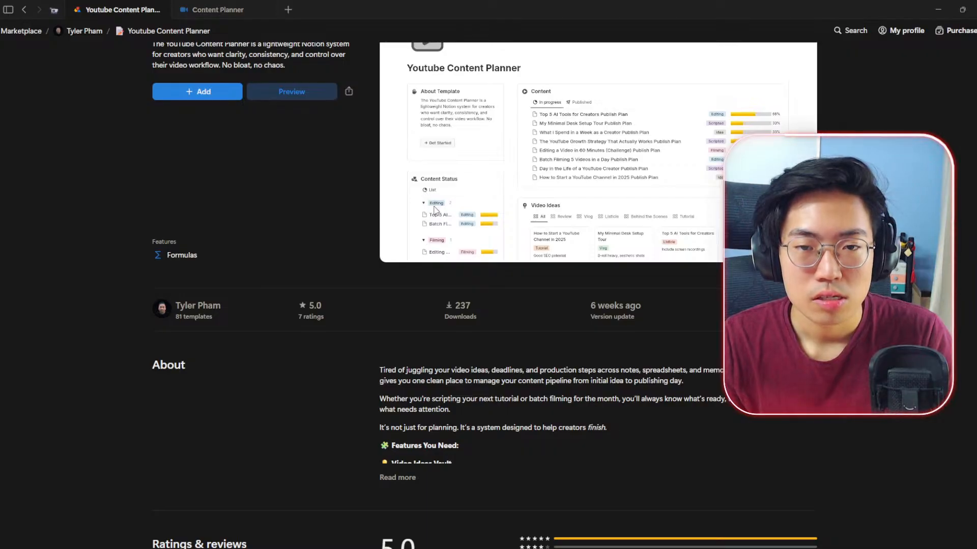
scroll(430, 225, up, 1)
scroll(430, 224, down, 7)
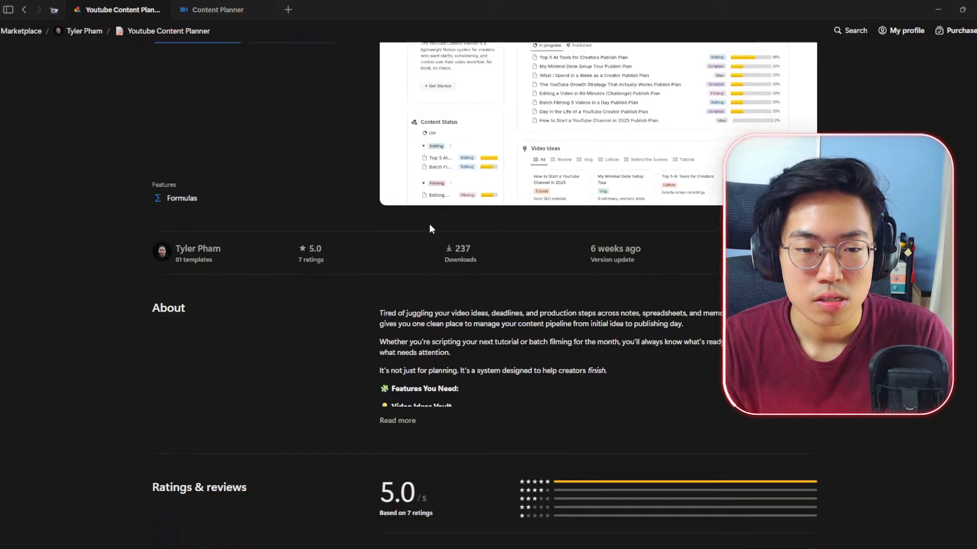
key(alt+Left)
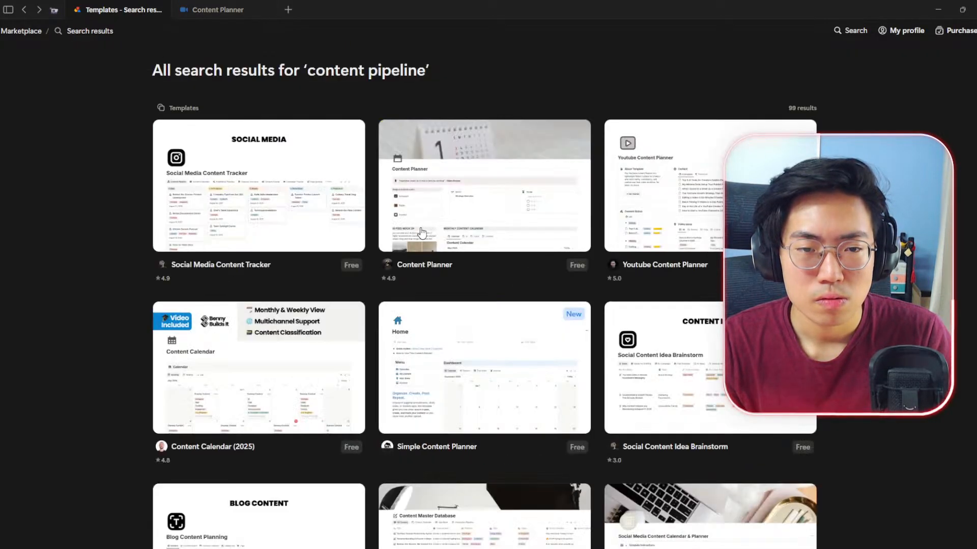
Examine the Social Media Content Tracker template's details and download figure, and briefly open its preview.
click(330, 218)
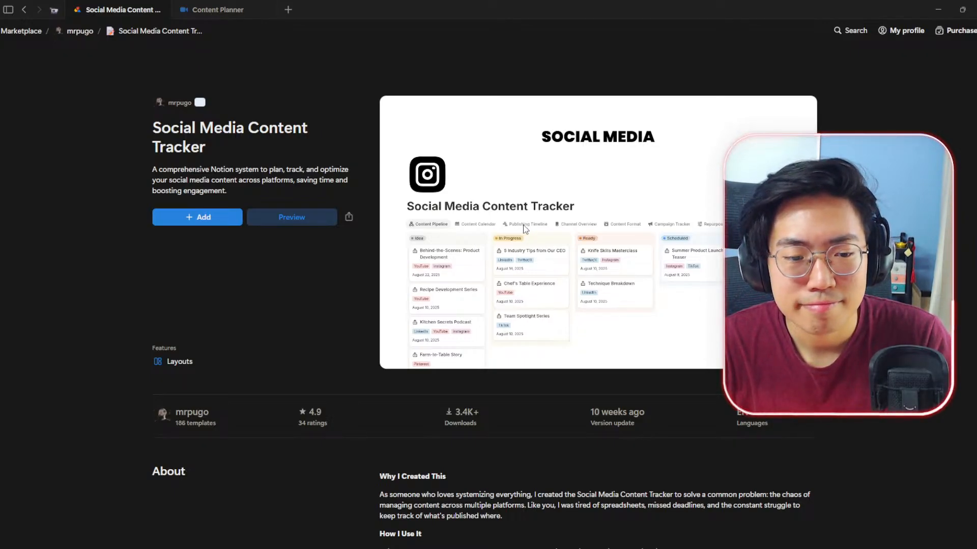
scroll(518, 317, down, 2)
drag(455, 306, 489, 306)
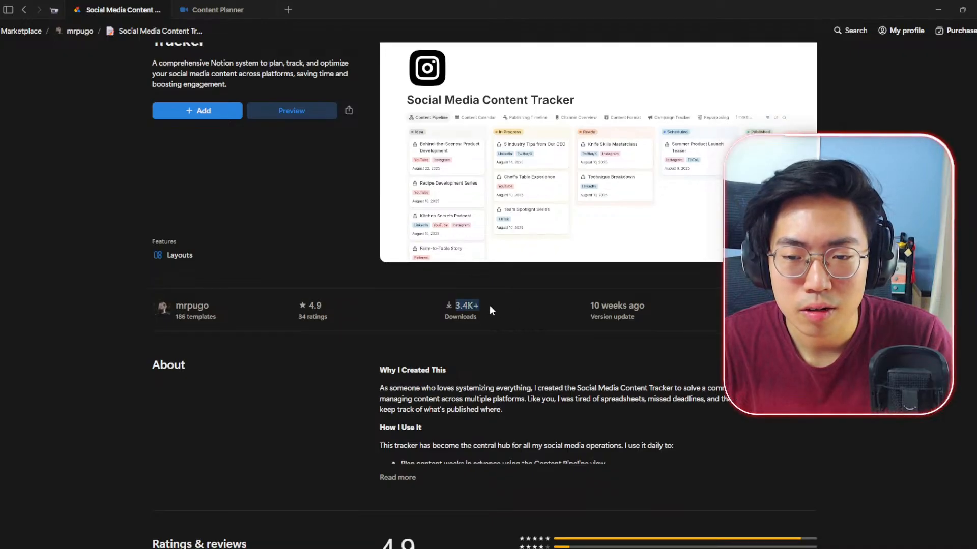
scroll(504, 310, up, 2)
click(506, 421)
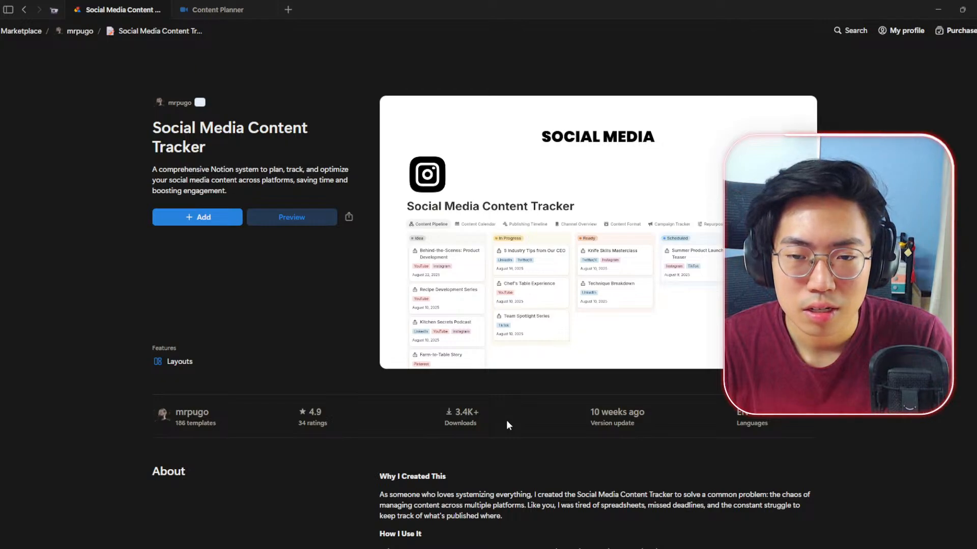
click(715, 225)
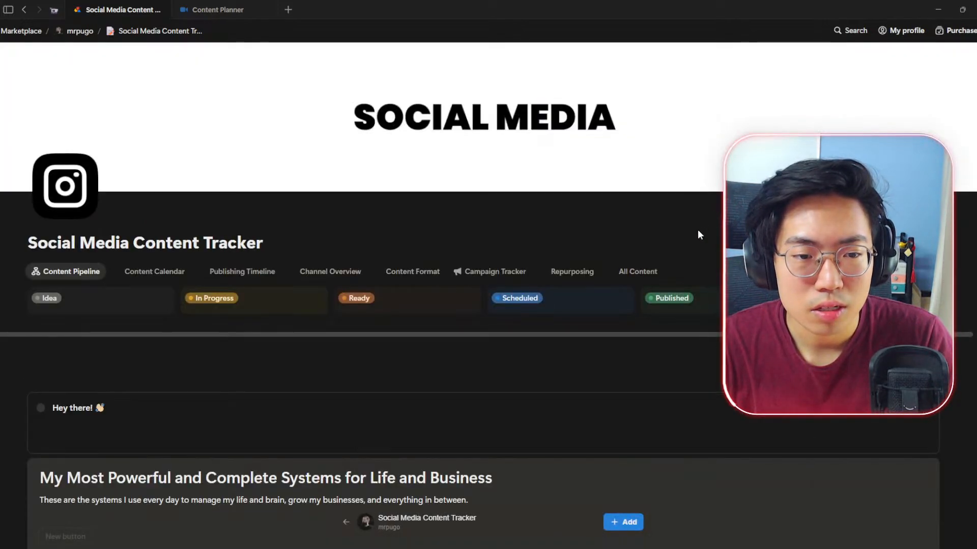
key(Escape)
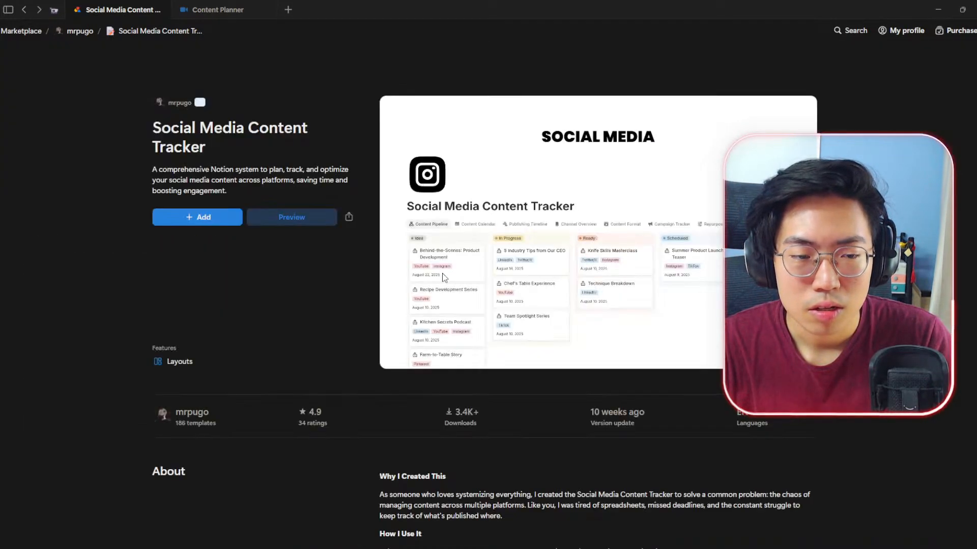
Add the Social Media Content Tracker template to the Private section and open the added copy.
click(215, 222)
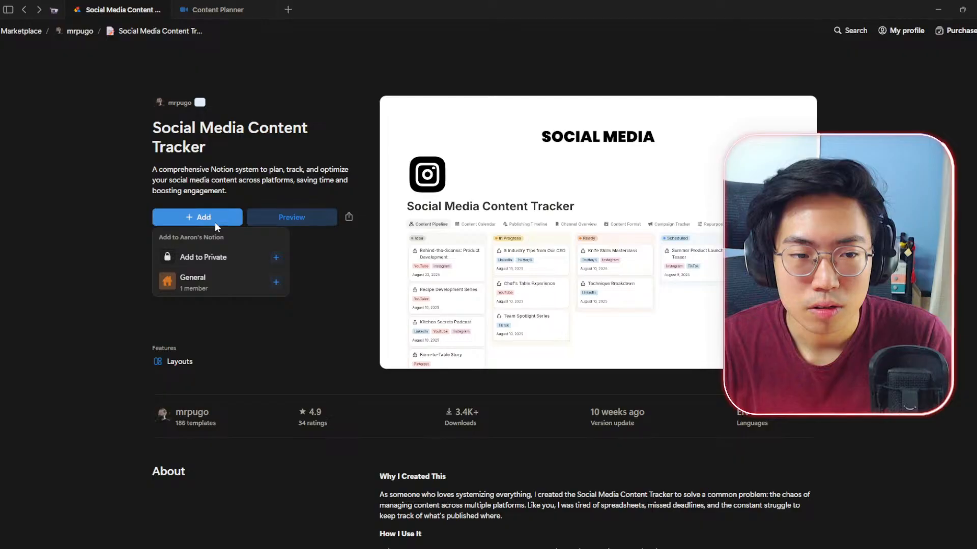
click(213, 258)
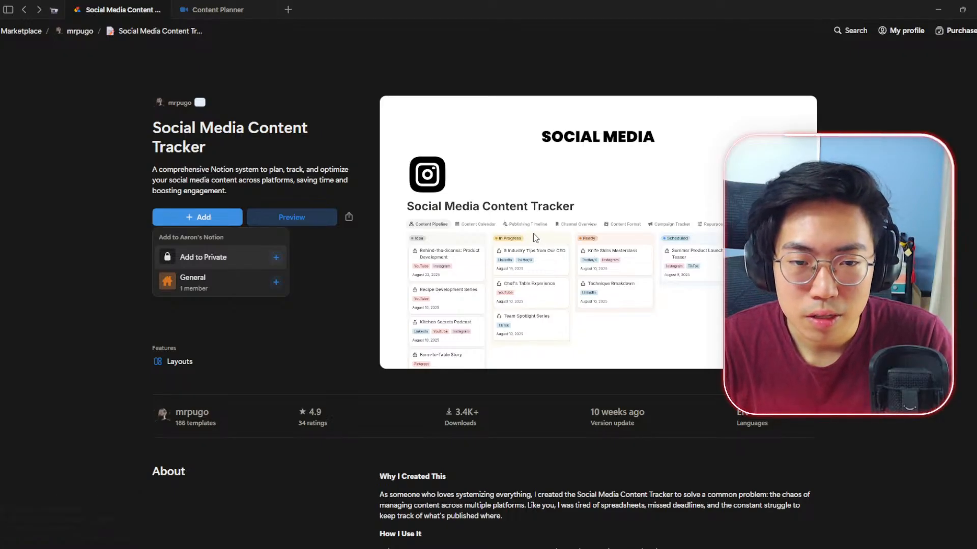
click(484, 235)
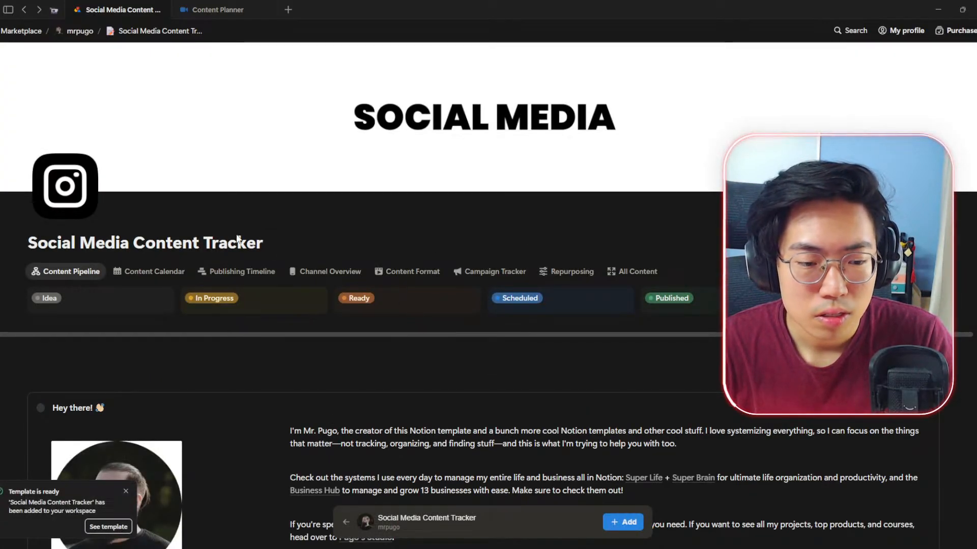
click(108, 527)
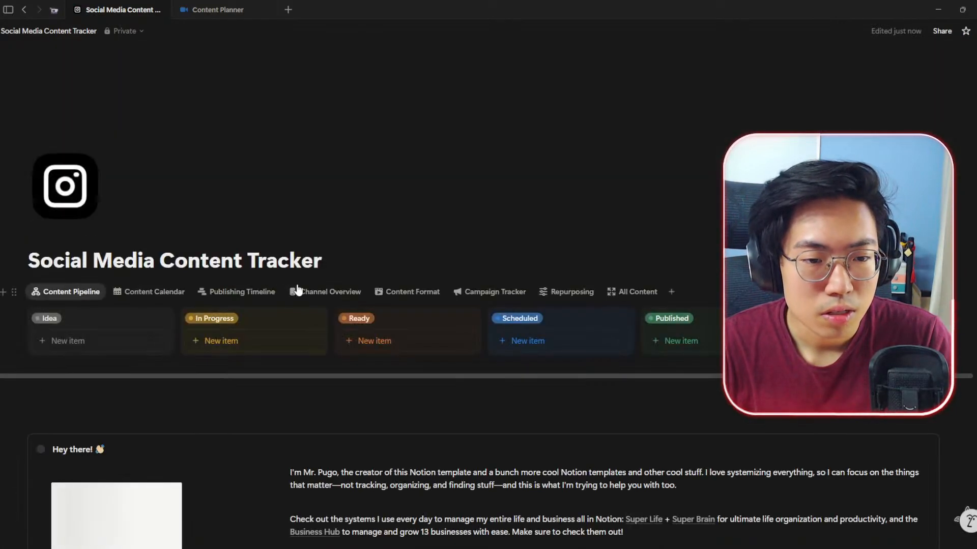
Inspect the Repurpose Potential and Engagement Rate properties in the tracker's Repurposing view.
click(562, 292)
scroll(457, 298, down, 3)
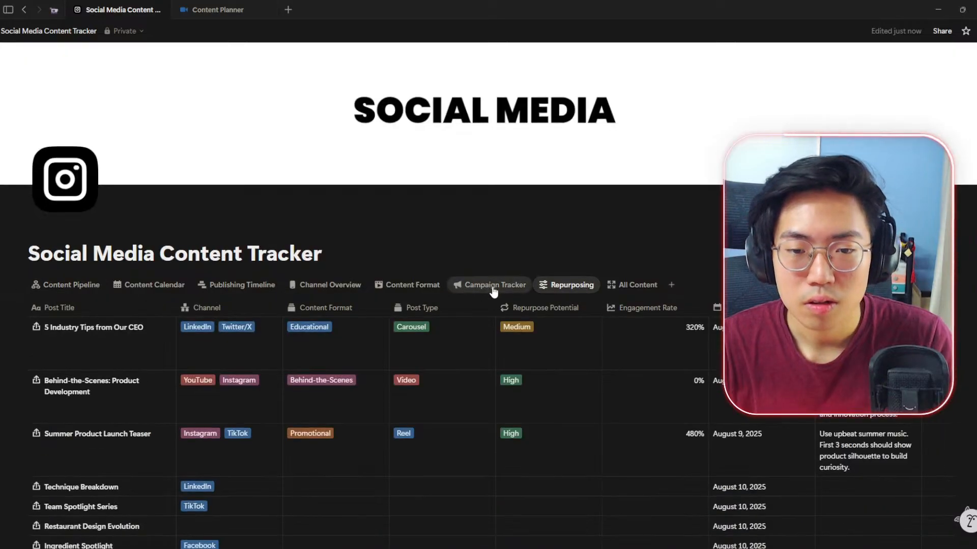
click(560, 258)
key(Escape)
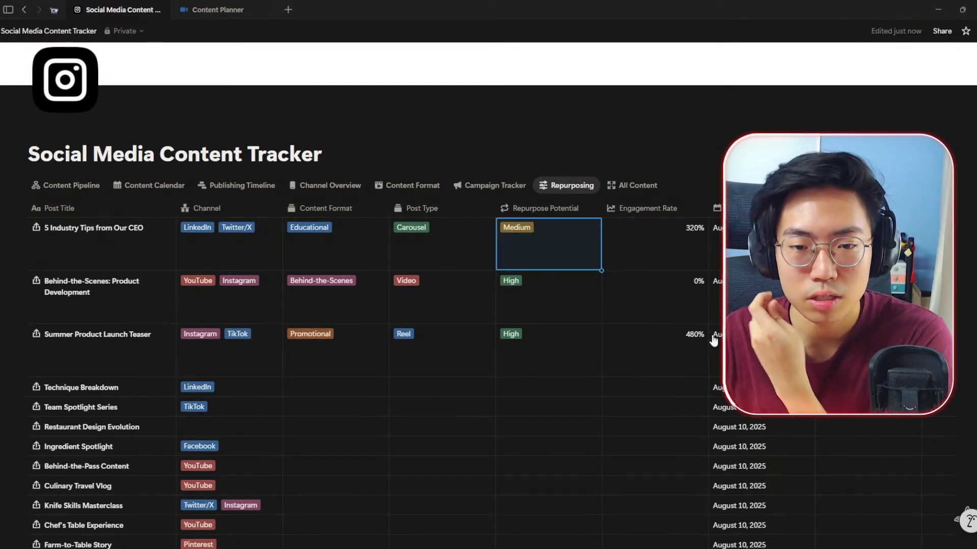
click(648, 266)
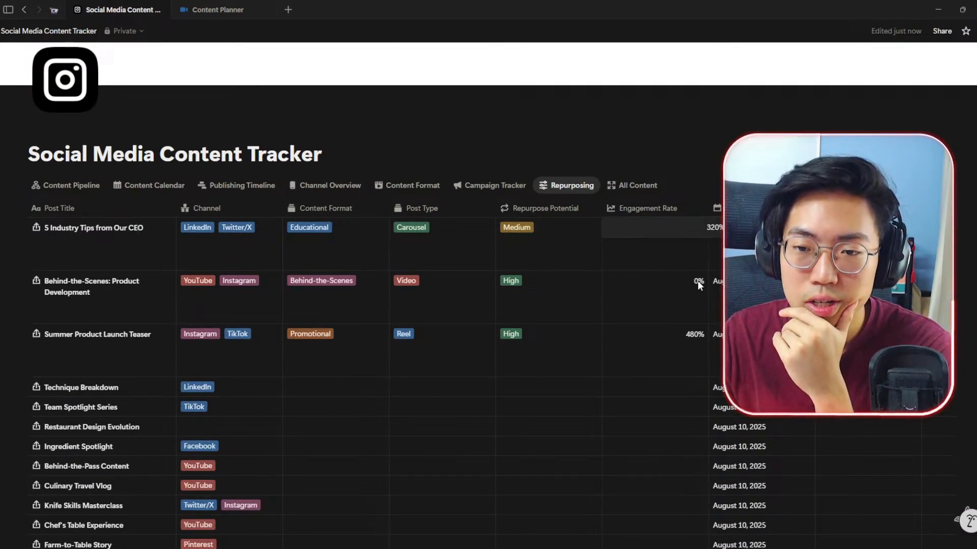
click(646, 208)
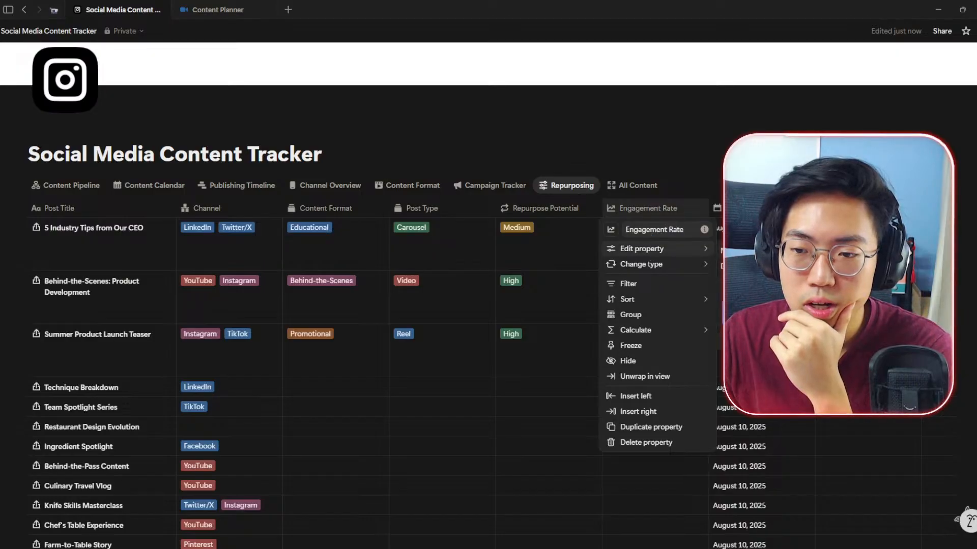
click(752, 249)
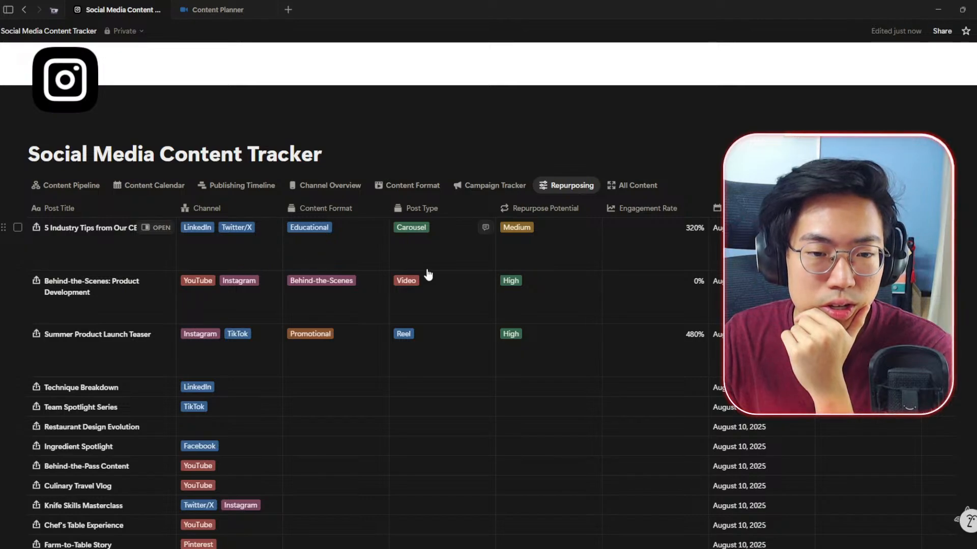
Check the available Post Type options for "5 Industry Tips from Our CEO" and look over the remaining table rows.
click(434, 249)
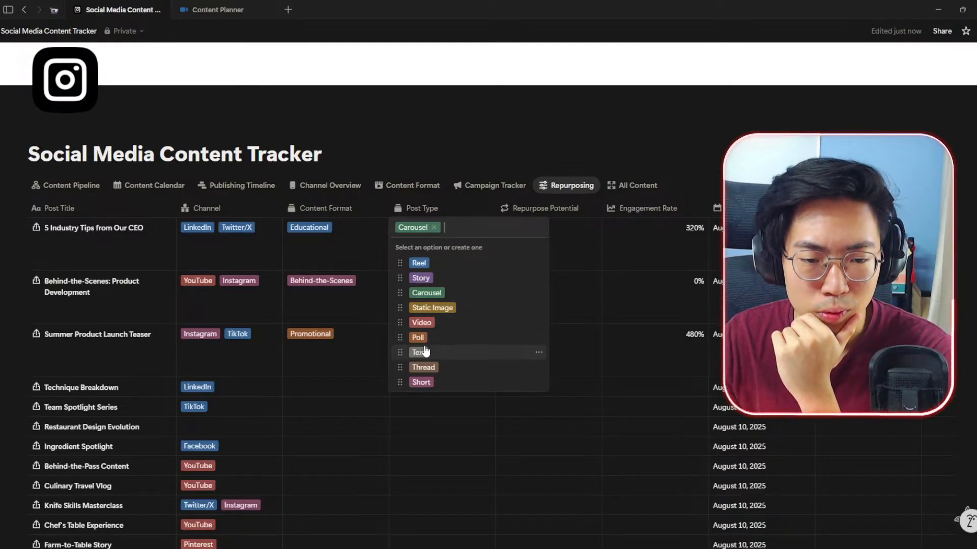
key(Escape)
scroll(272, 338, down, 6)
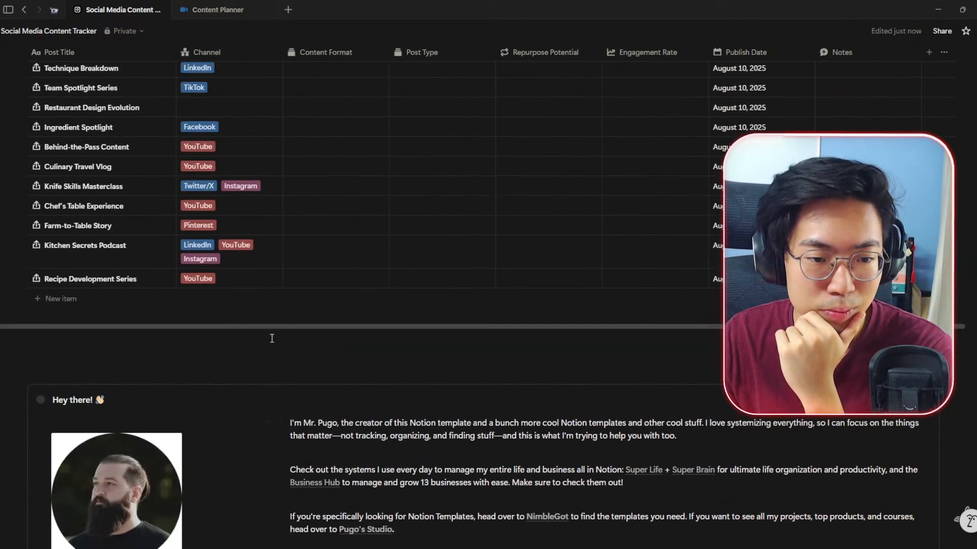
Rename the Type property's "Post" option to "Static Image" in the Content Planner's Analyze view.
scroll(223, 350, up, 10)
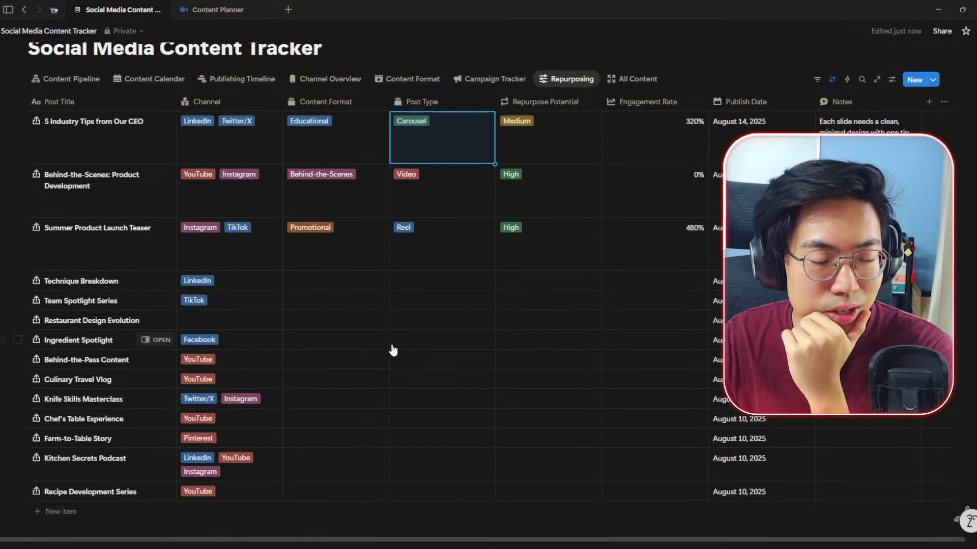
click(204, 12)
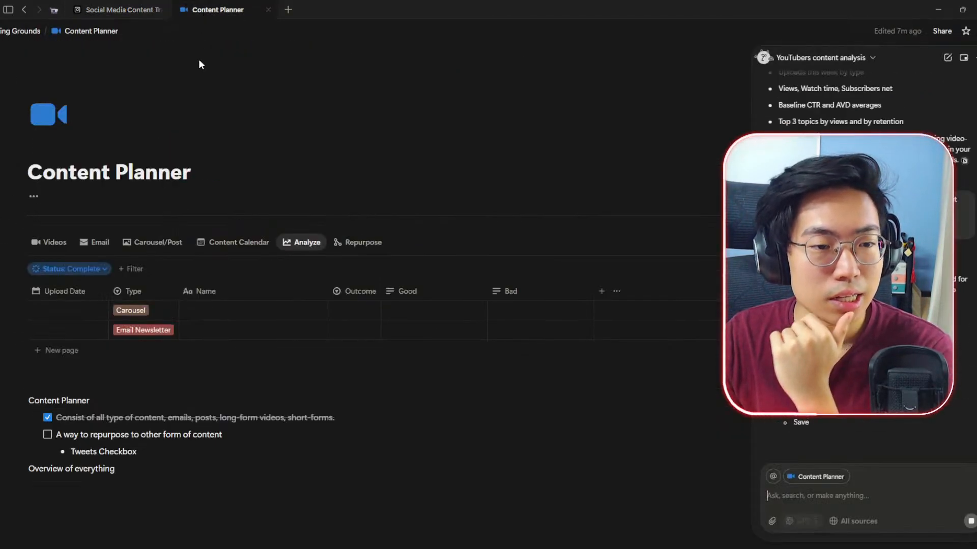
click(131, 330)
click(131, 330)
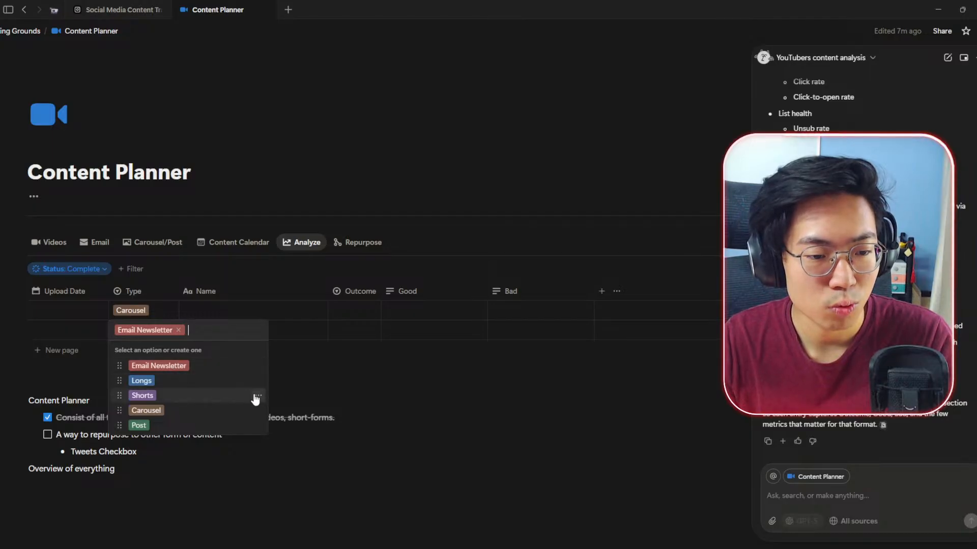
click(257, 396)
click(254, 425)
click(257, 425)
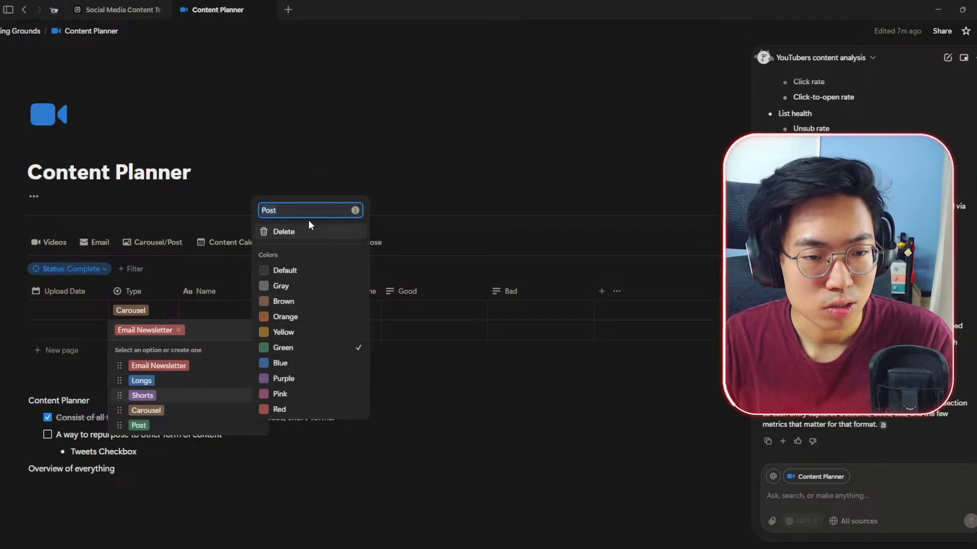
text(Static Image)
key(Return)
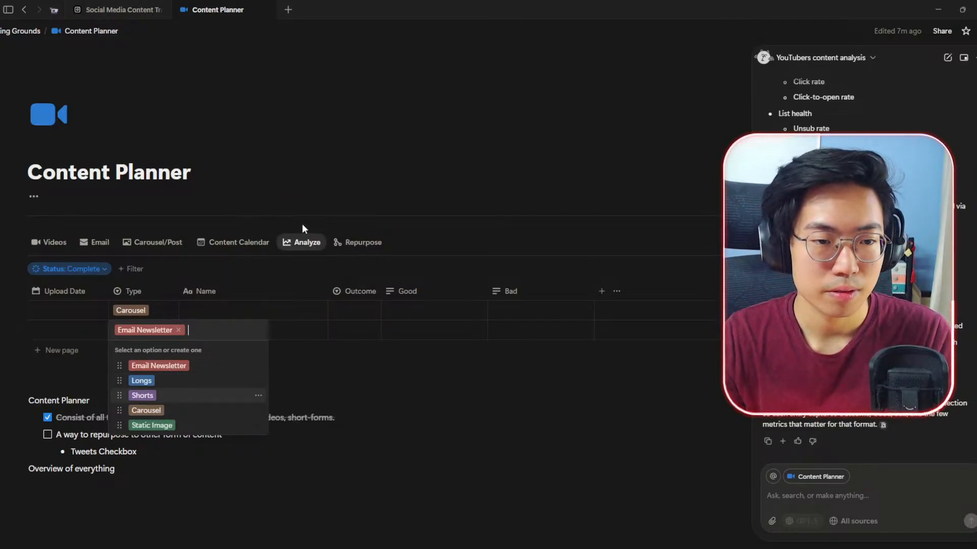
key(Escape)
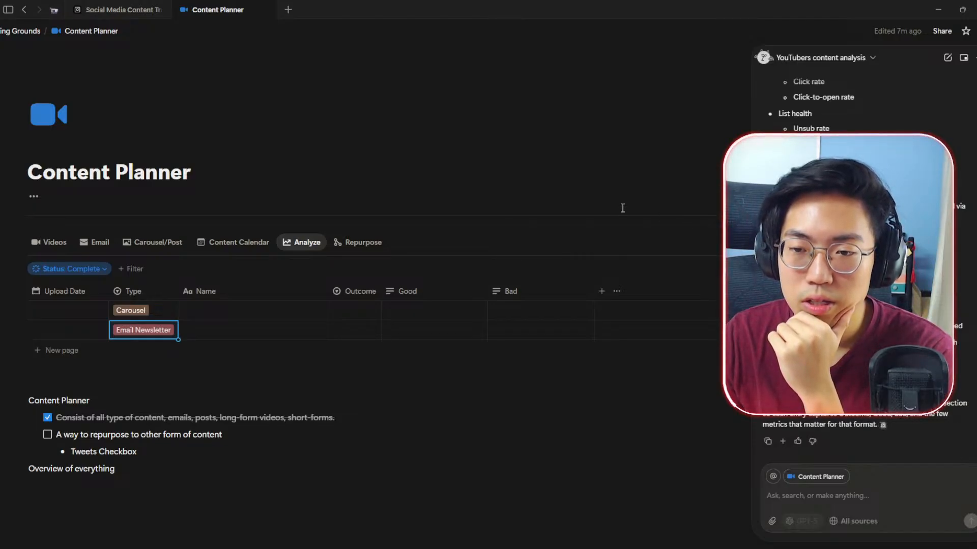
Check the available Repurpose Potential options for "5 Industry Tips from Our CEO" in the Social Media Content Tracker.
click(148, 10)
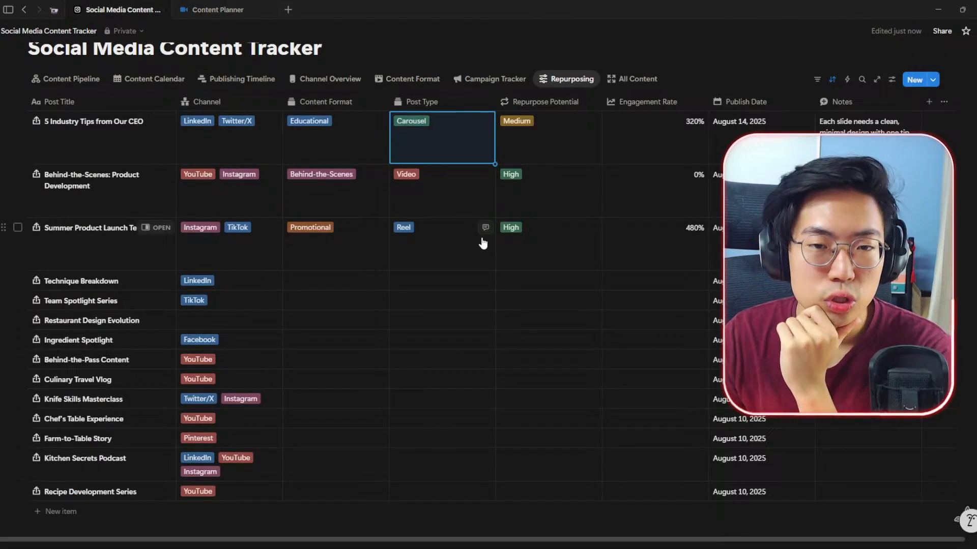
click(542, 131)
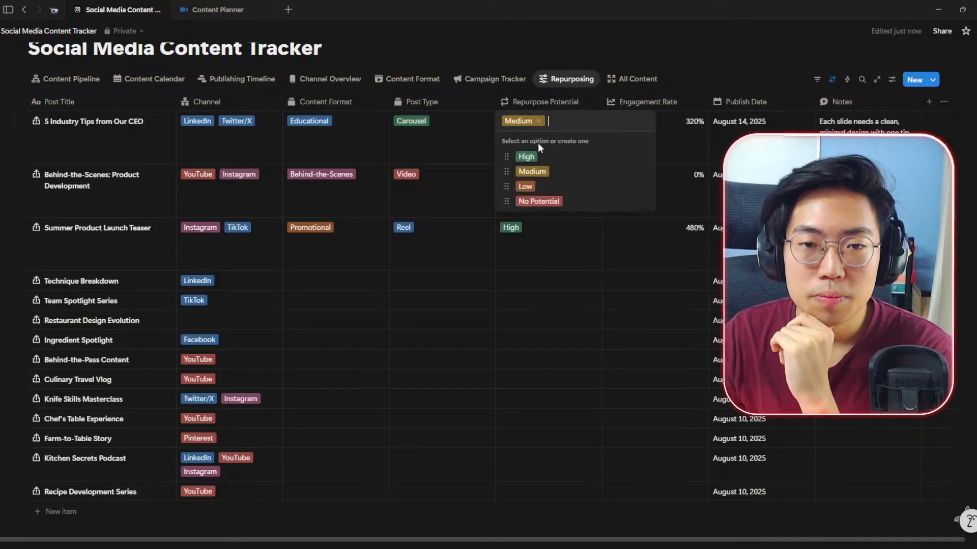
key(Escape)
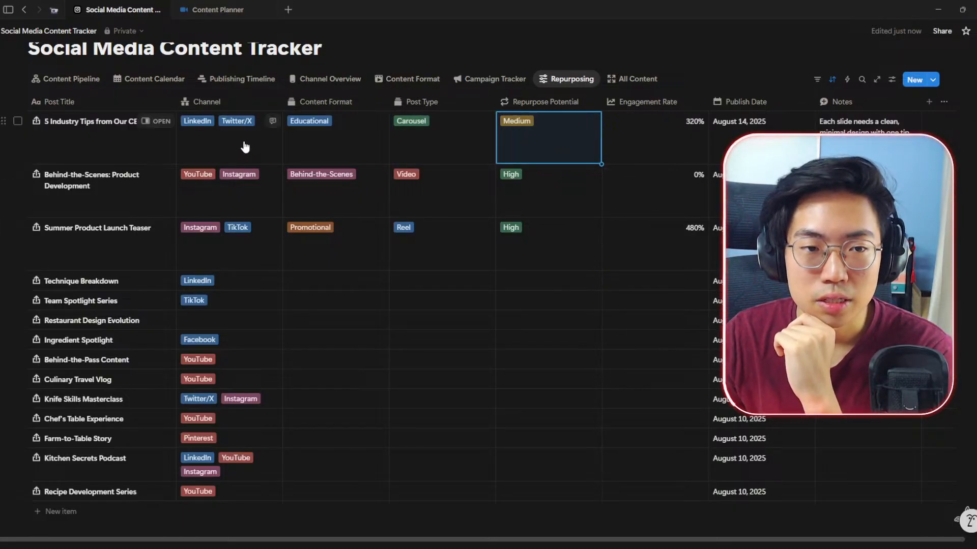
Open the "5 Industry Tips from Our CEO" entry and look over its full set of properties.
click(156, 121)
scroll(473, 269, down, 3)
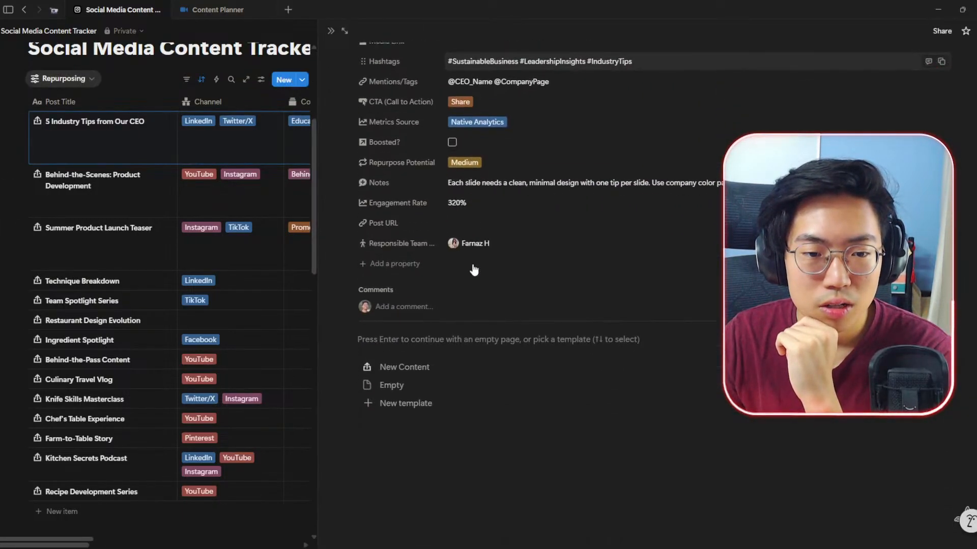
scroll(473, 269, up, 2)
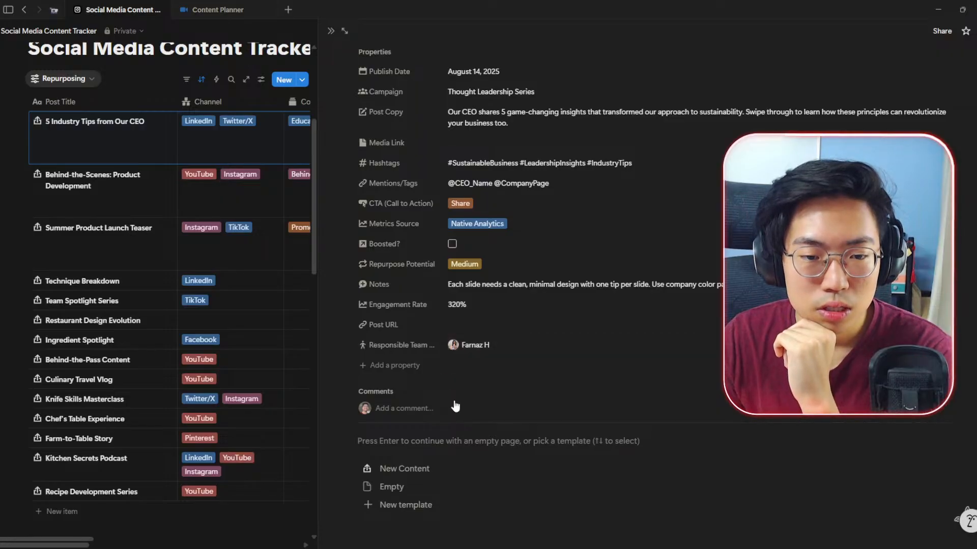
scroll(366, 345, up, 2)
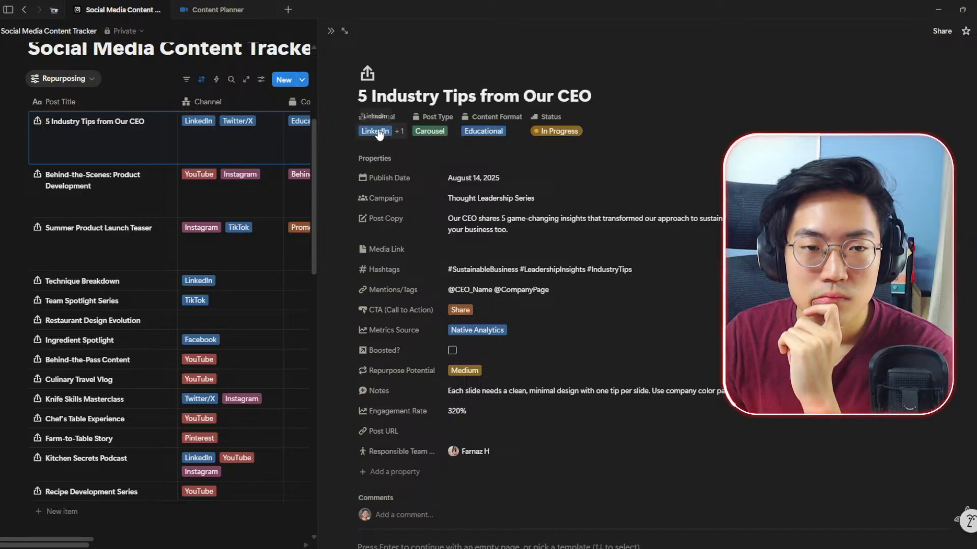
Examine the Channel, Post Type and Content Format options offered in the "5 Industry Tips from Our CEO" entry.
click(402, 128)
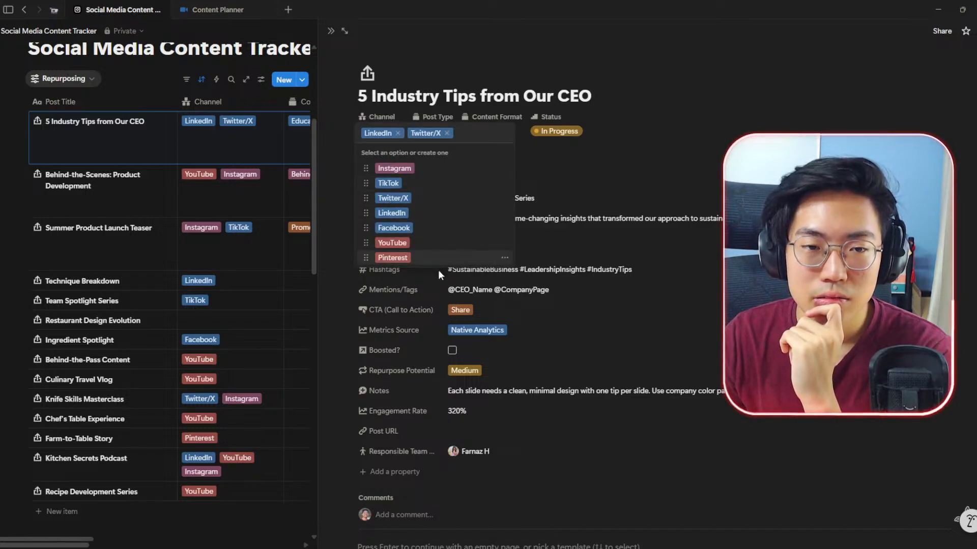
click(424, 113)
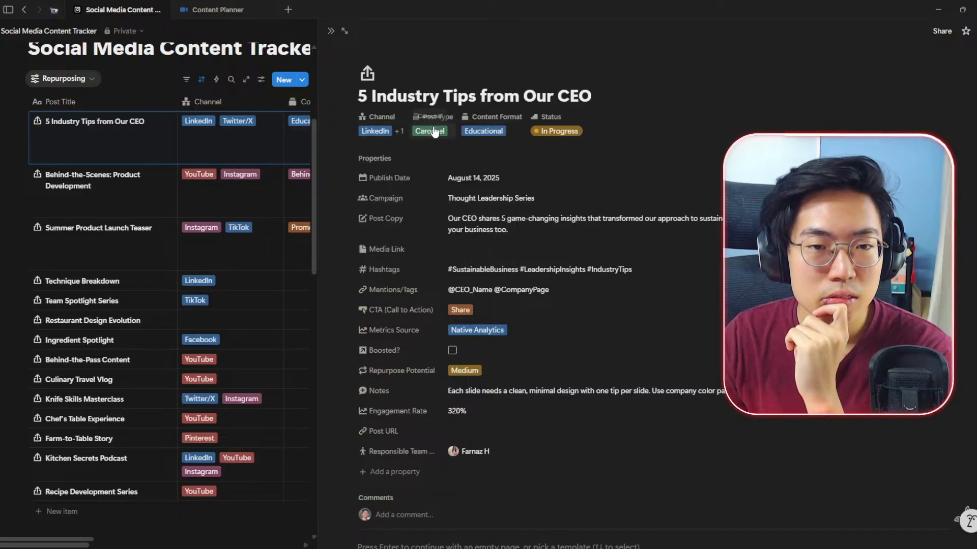
click(431, 131)
click(426, 96)
click(397, 131)
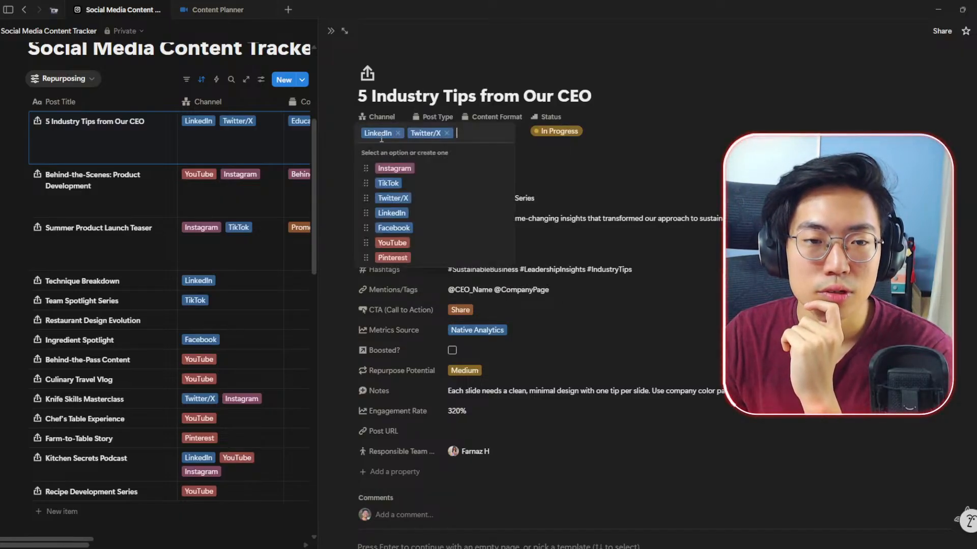
click(451, 80)
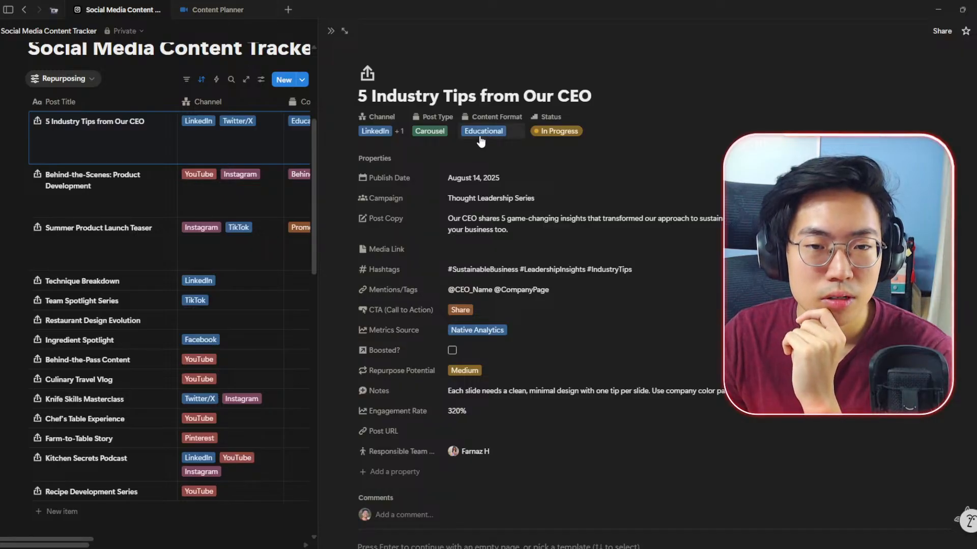
click(488, 131)
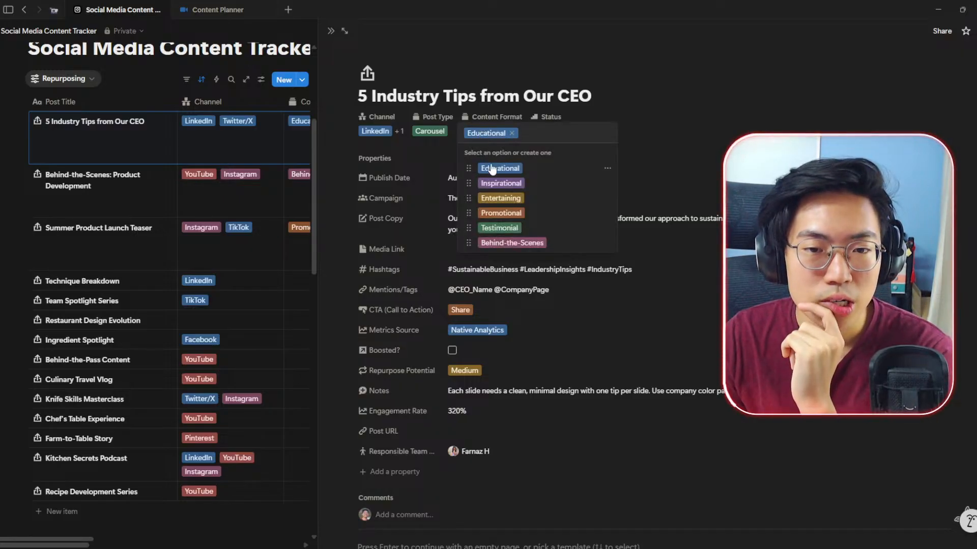
click(471, 102)
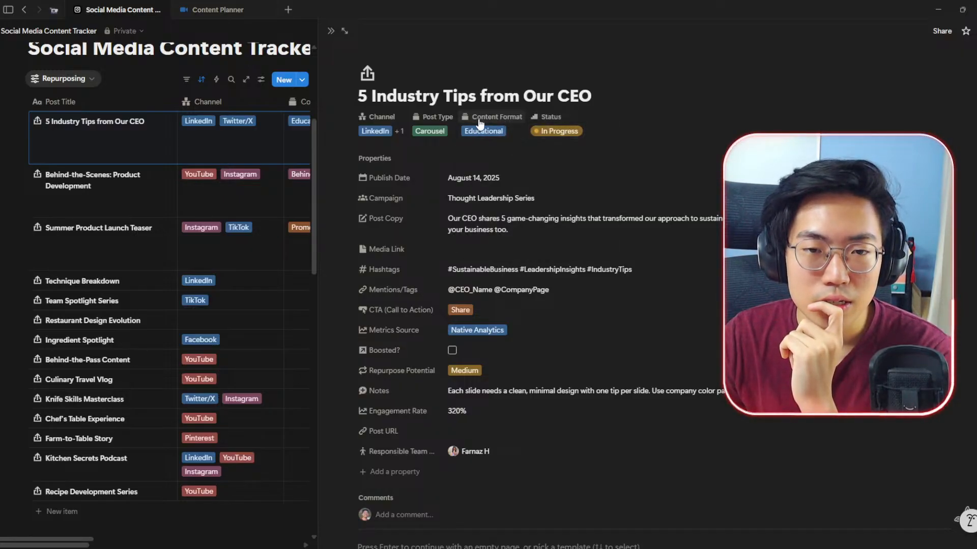
click(469, 131)
click(481, 106)
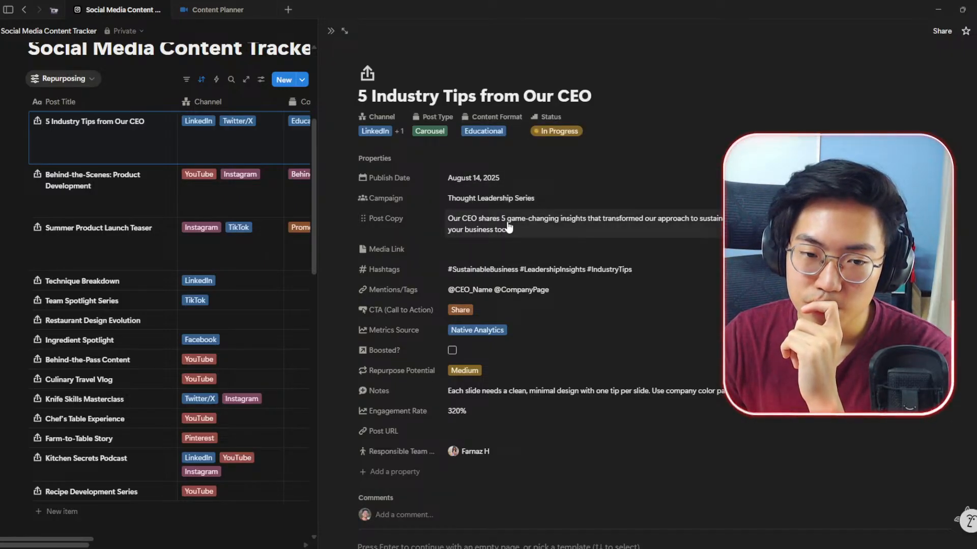
Add a Select property named "Category" to the Content Planner's Analyze view and place it between Type and Name.
click(193, 12)
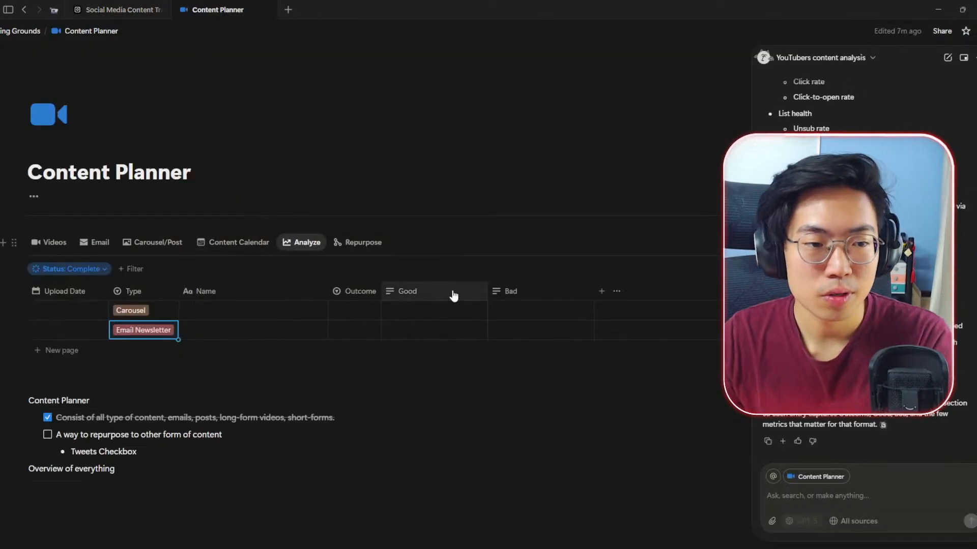
click(601, 291)
text(Category)
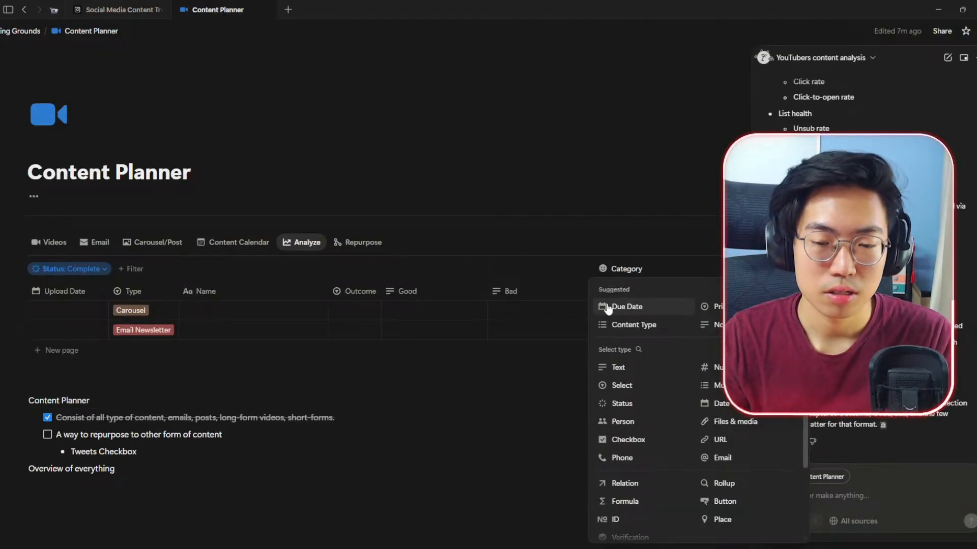
click(620, 385)
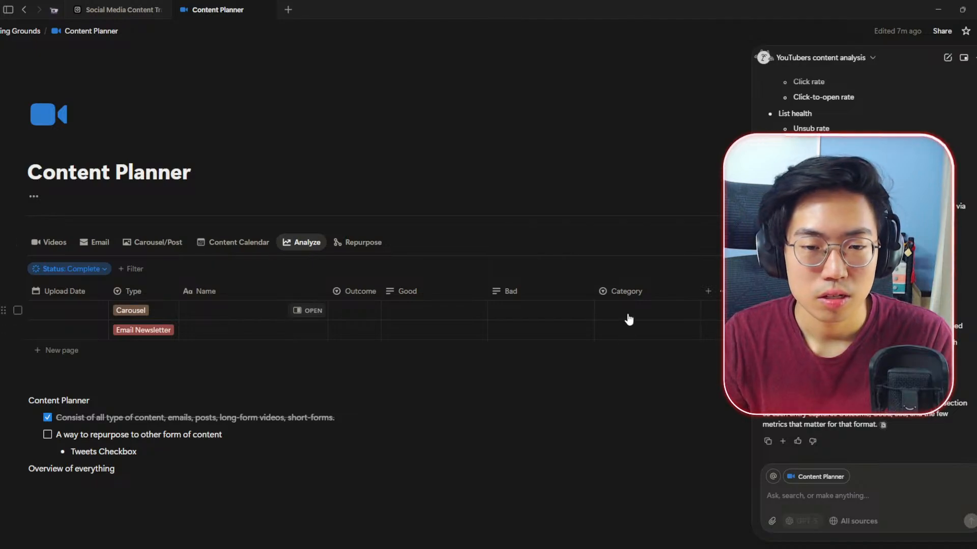
drag(626, 298, 213, 319)
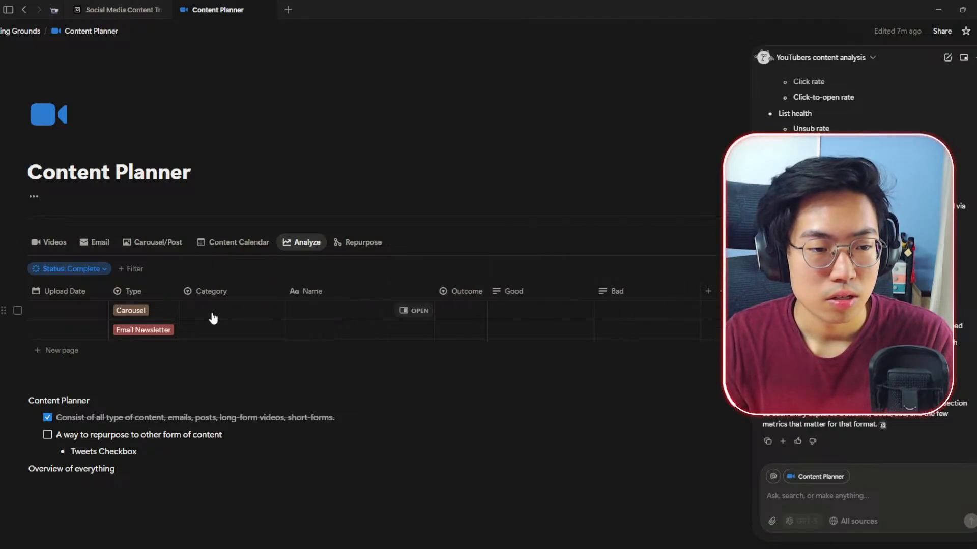
Create the Category options "Motivational" for the Carousel row and "Educational" for the Email Newsletter row.
click(213, 316)
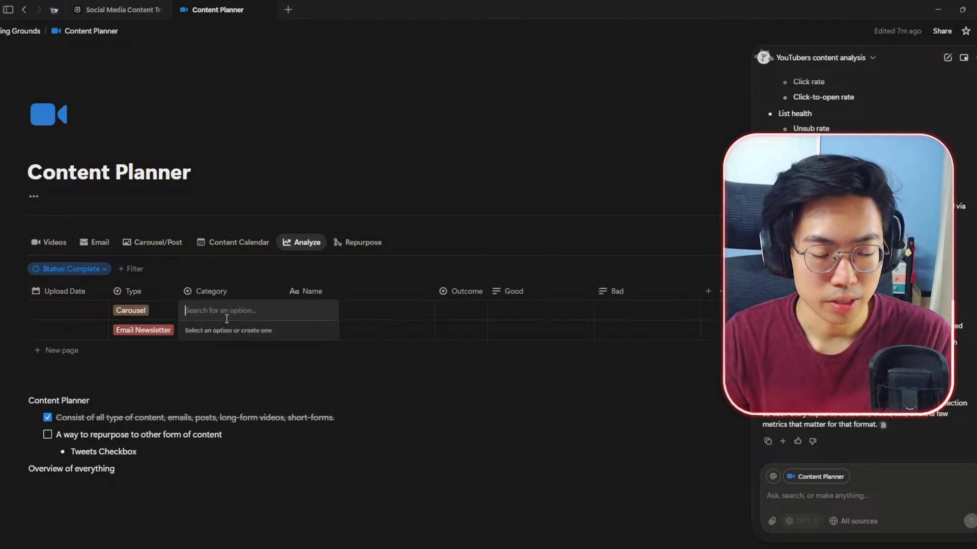
text(Motivational)
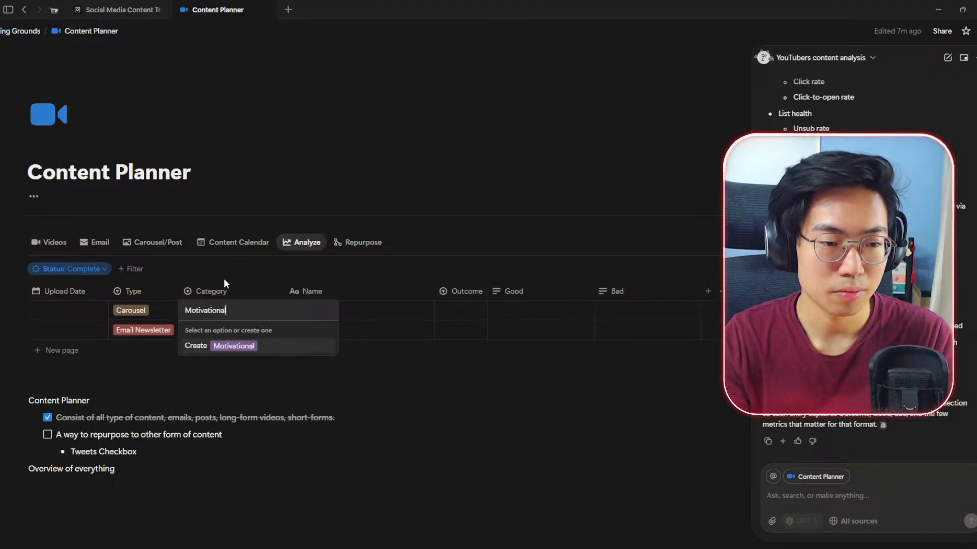
key(Return)
key(Return)
text(Educational)
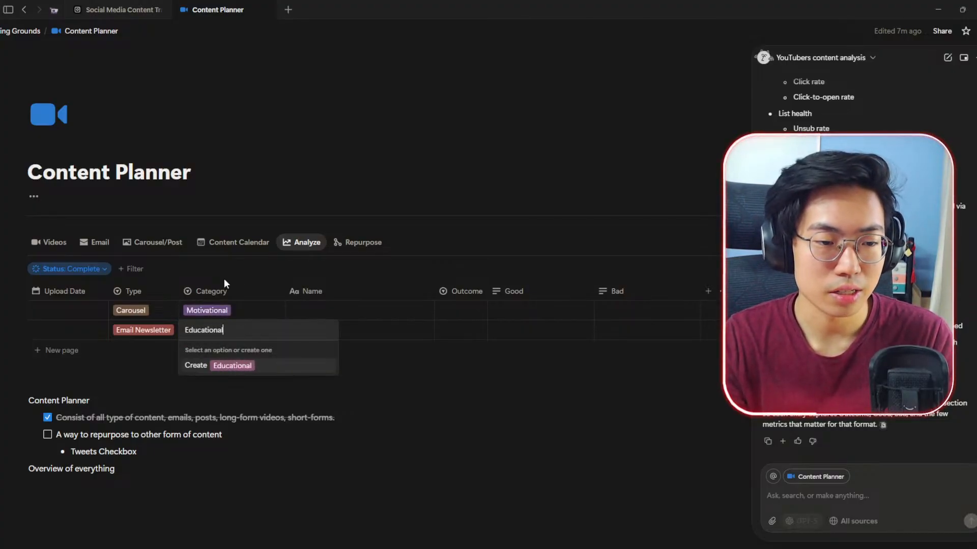
key(Return)
key(Return)
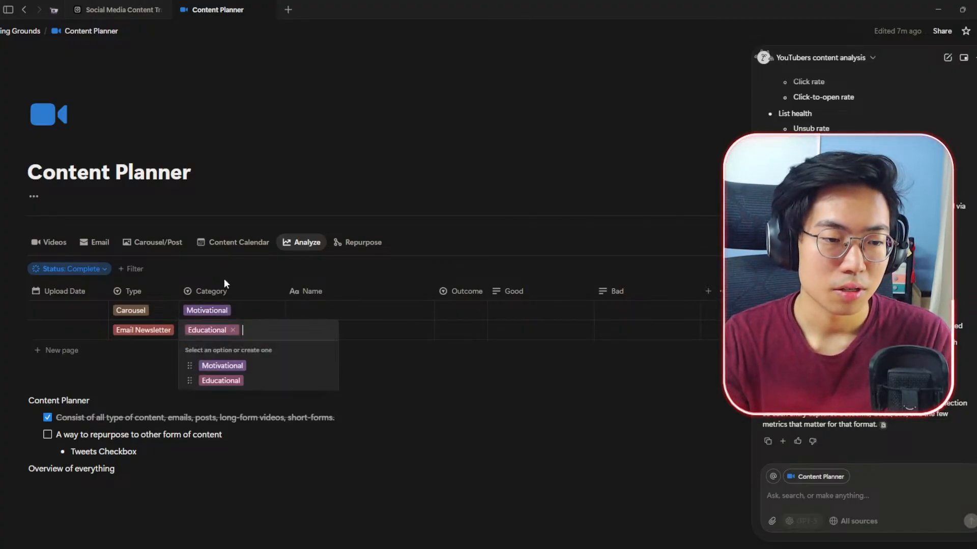
click(194, 270)
Check the CTA and Metrics Source options in the tracker's "5 Industry Tips from Our CEO" entry, and close the entry.
click(144, 11)
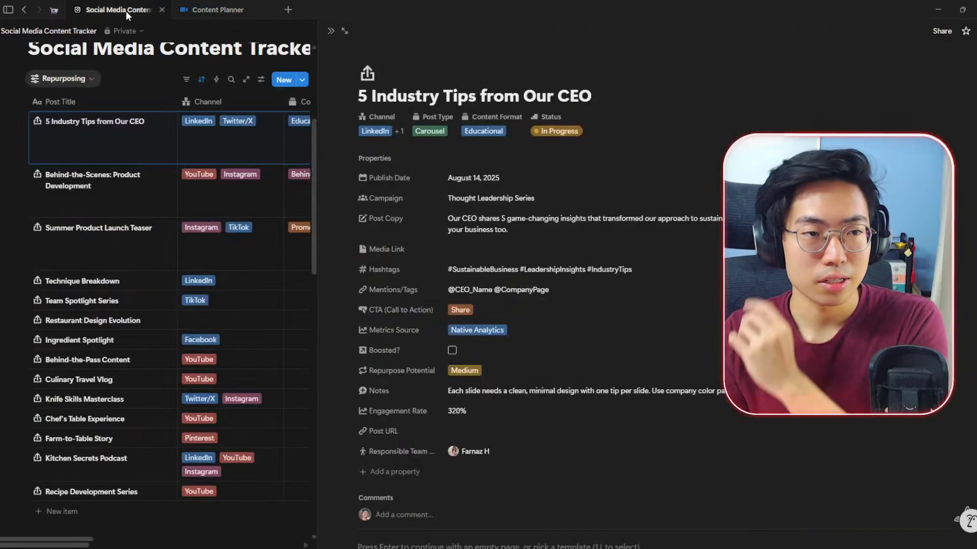
click(462, 312)
click(468, 275)
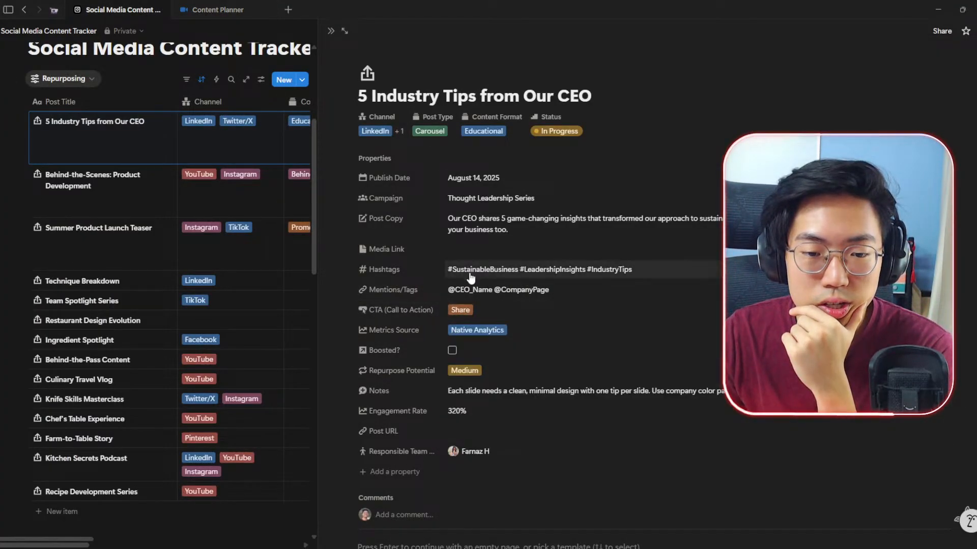
click(478, 331)
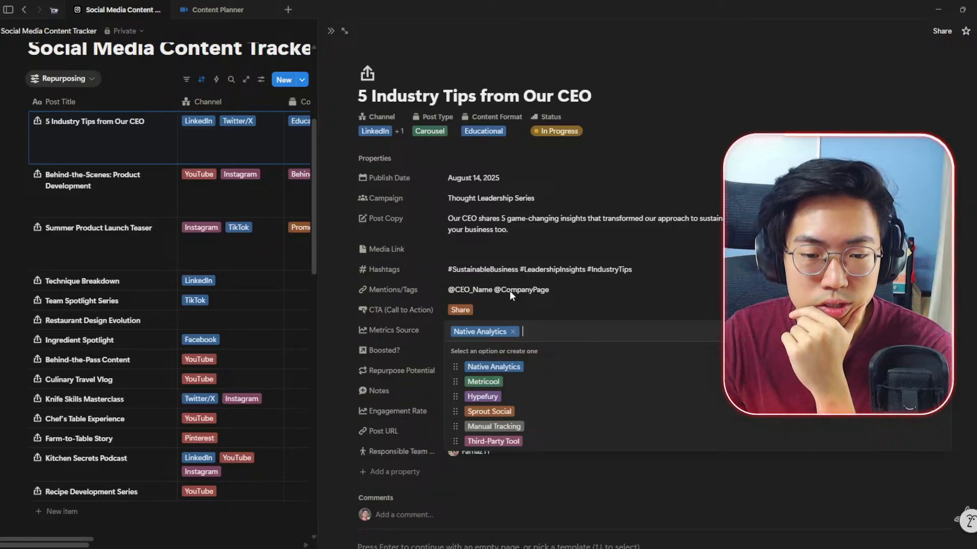
click(501, 287)
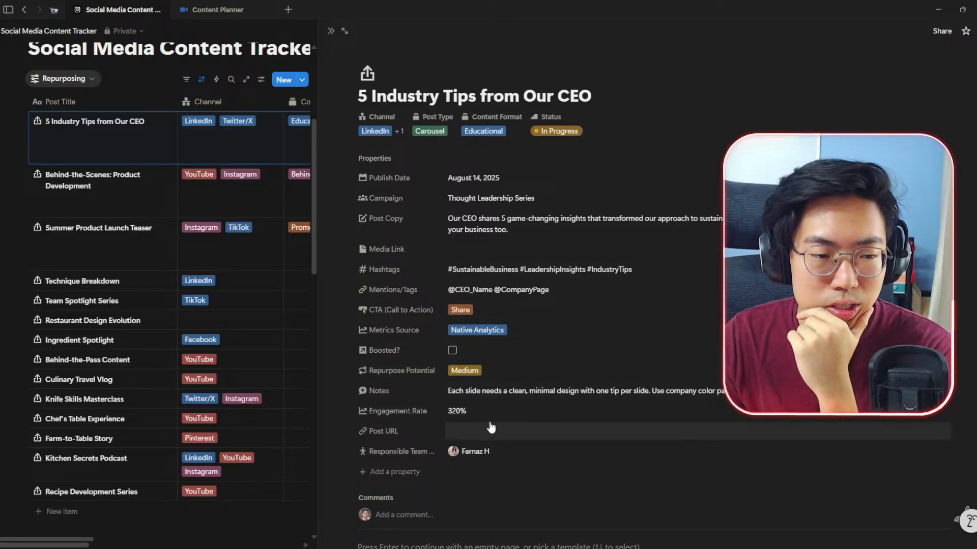
click(331, 35)
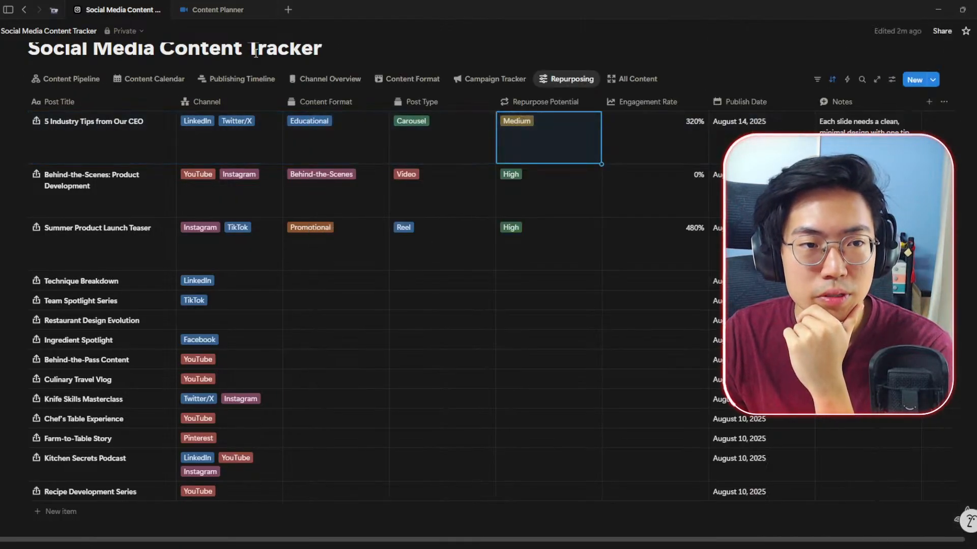
Return to the Content Planner, close the AI chat and show the Repurpose view.
click(191, 10)
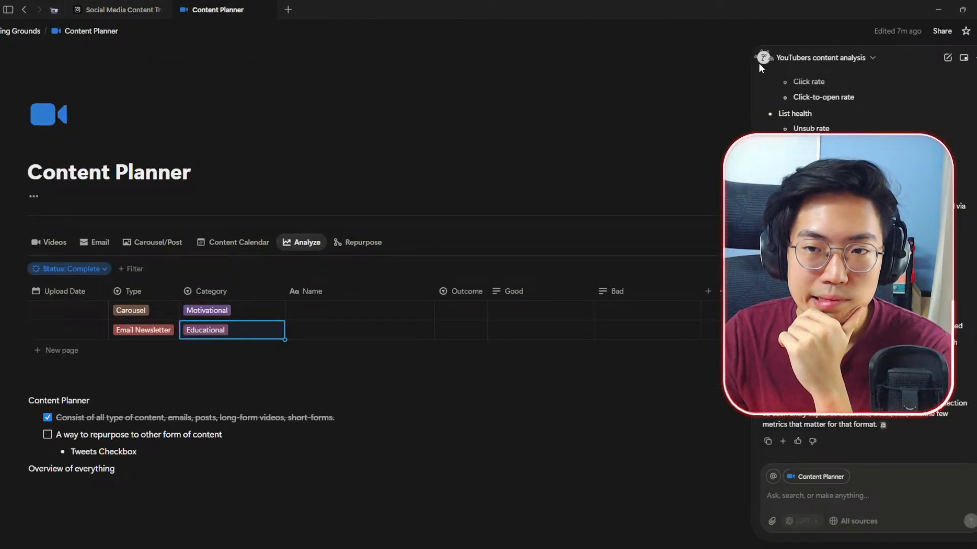
click(973, 60)
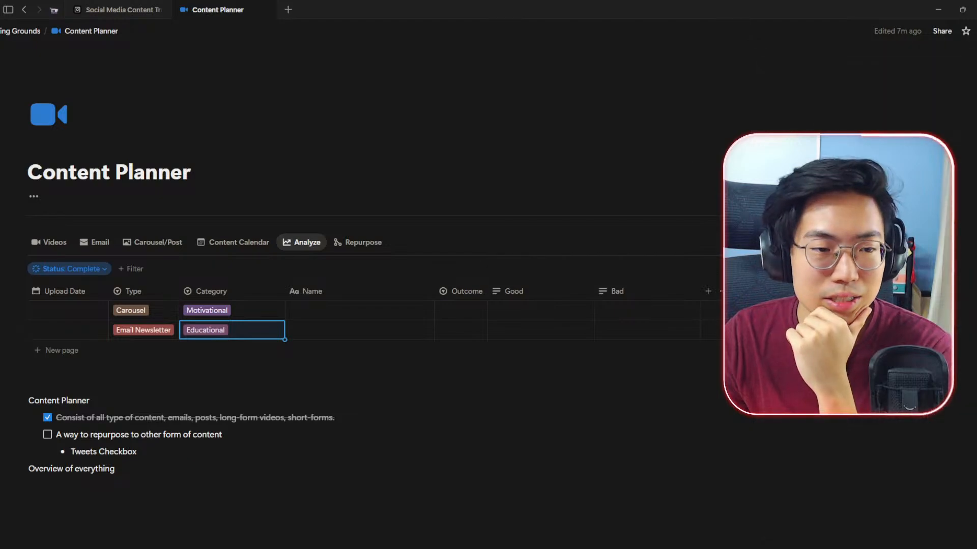
click(349, 244)
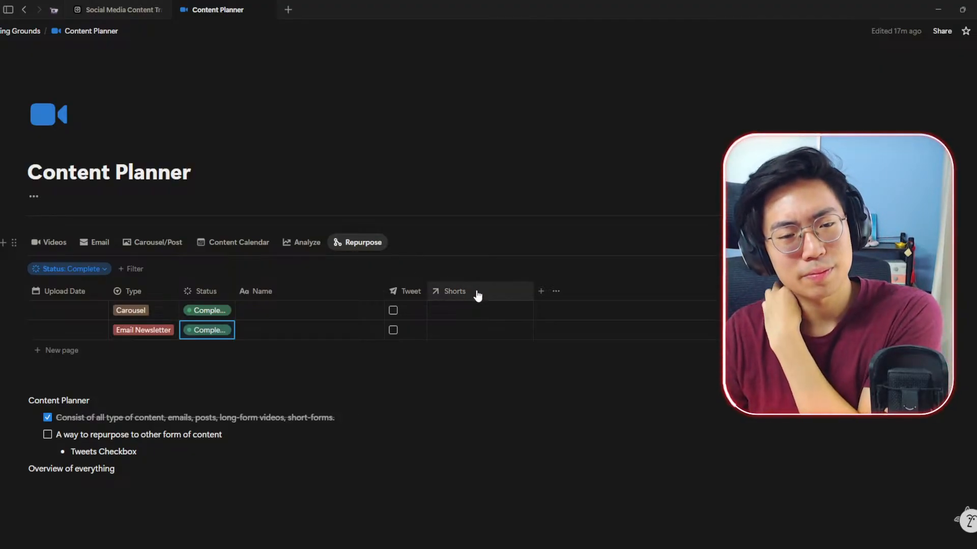
Switch to the Social Media Content Tracker and look through its Content Pipeline view and the page sections below it.
click(131, 10)
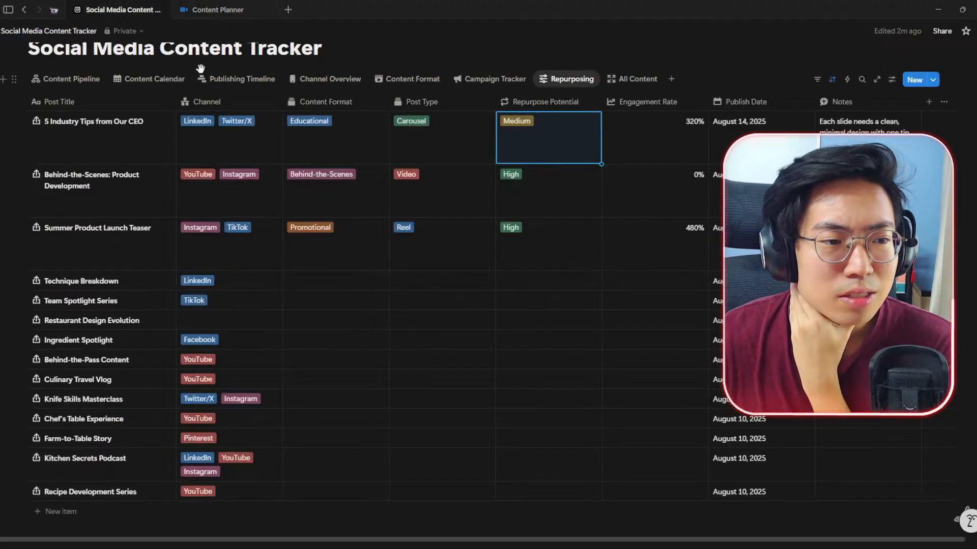
scroll(200, 68, up, 3)
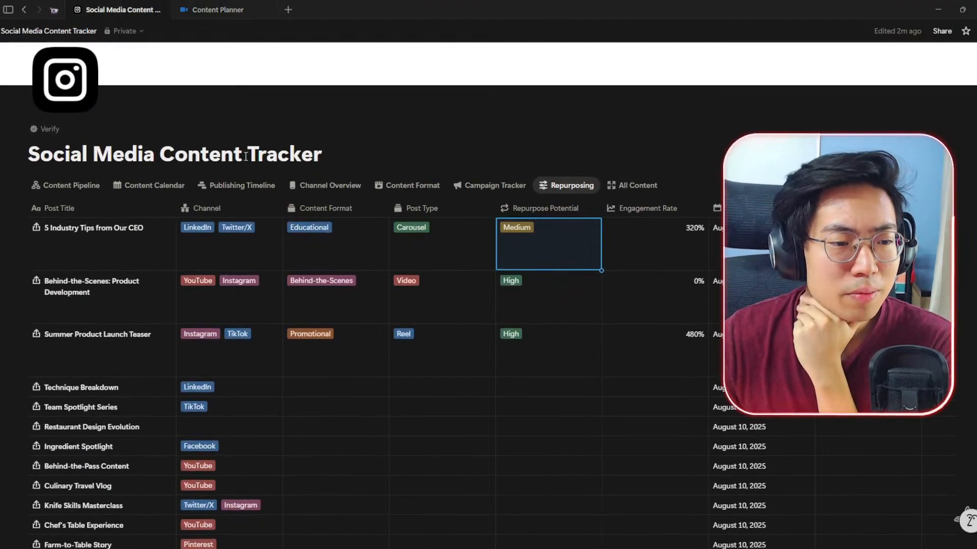
click(71, 189)
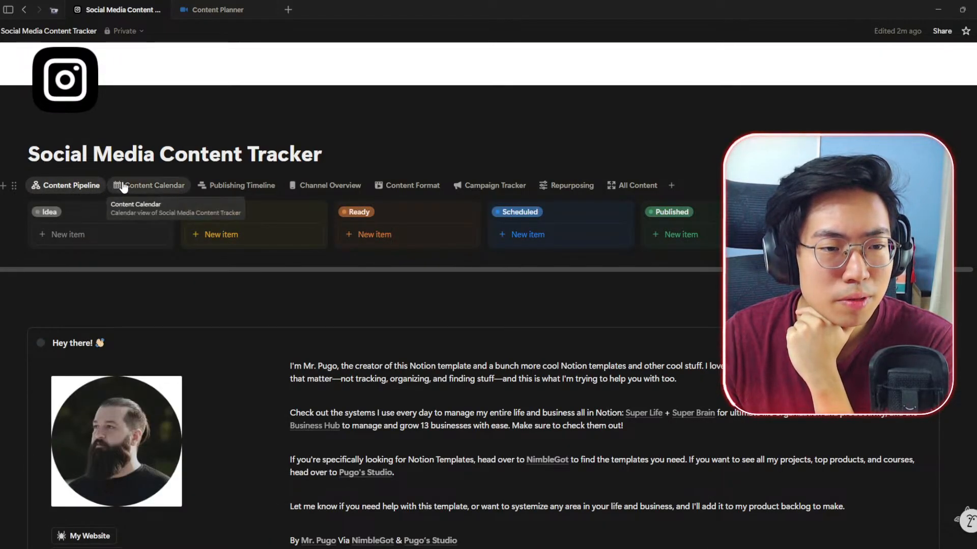
scroll(125, 188, down, 10)
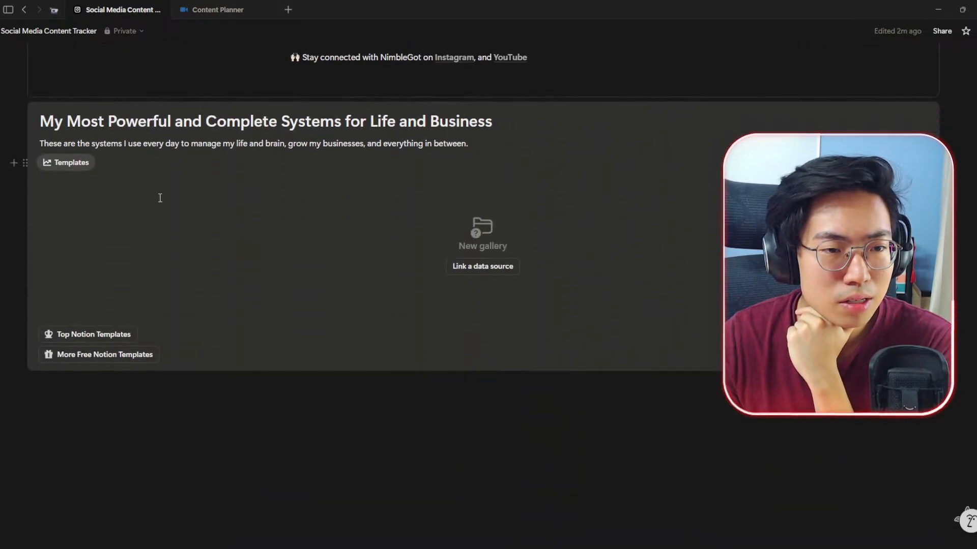
scroll(167, 196, up, 3)
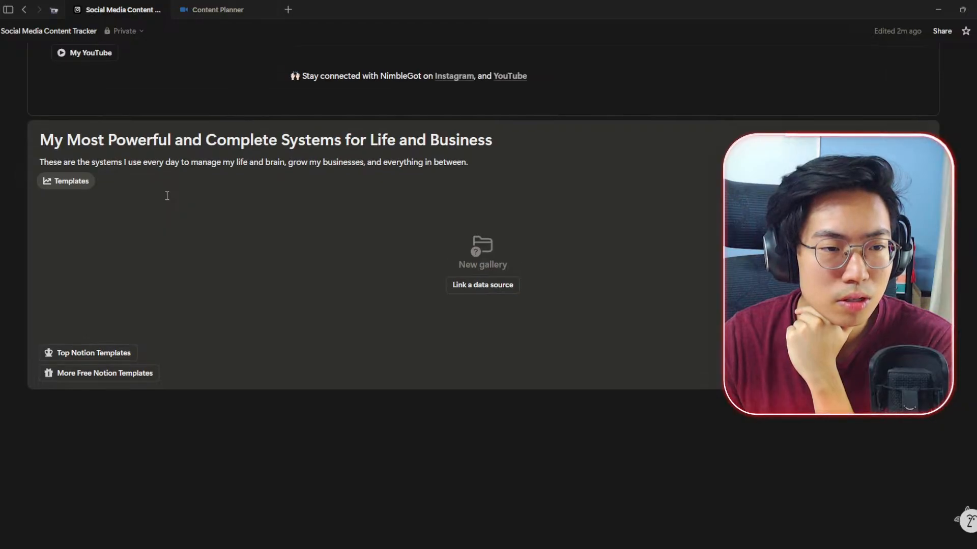
scroll(534, 378, up, 9)
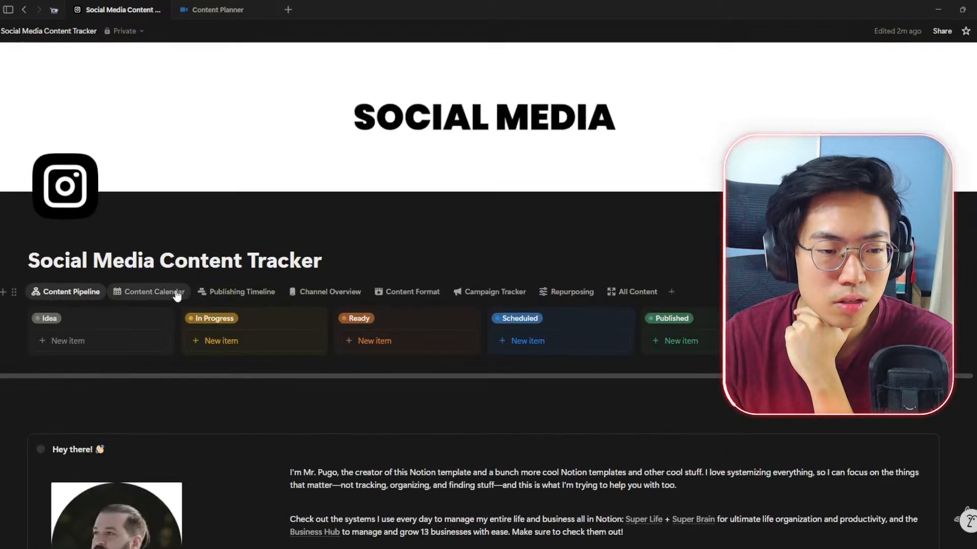
Review the tracker's Content Calendar and Publishing Timeline views.
click(143, 291)
scroll(179, 227, down, 4)
scroll(179, 227, up, 2)
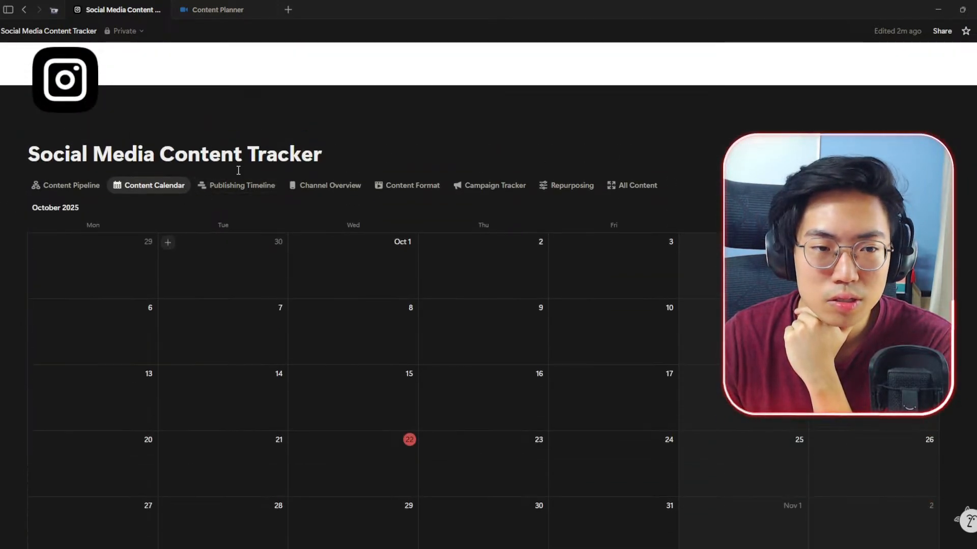
click(238, 189)
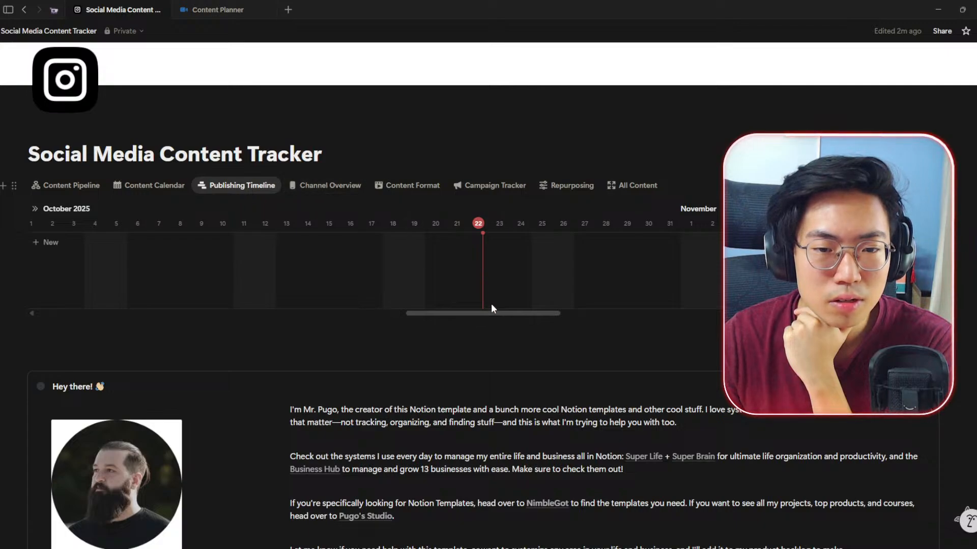
mouse_move(491, 308)
mouse_down()
mouse_move(383, 308)
mouse_move(526, 298)
mouse_move(481, 300)
mouse_up()
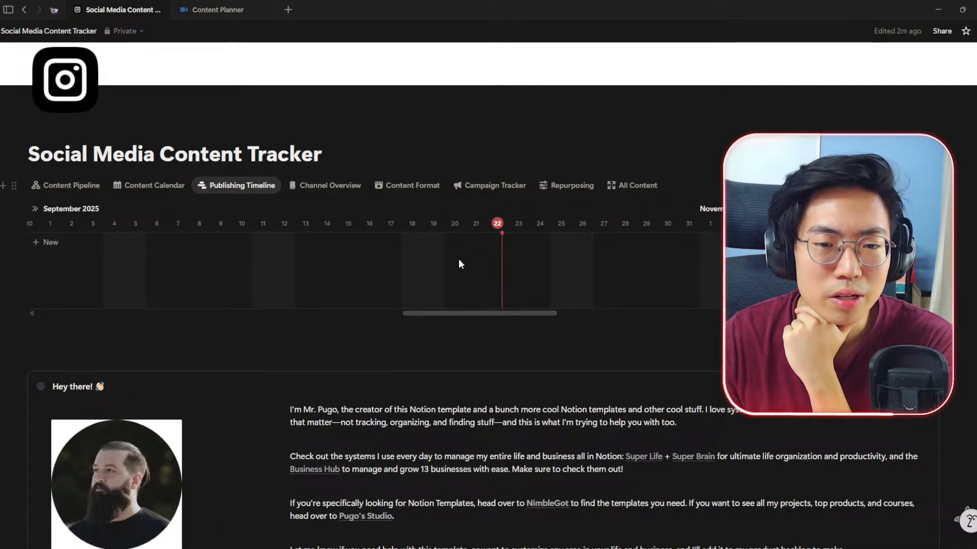
Review the tracker's Channel Overview board and the groups in its Content Format gallery.
click(307, 188)
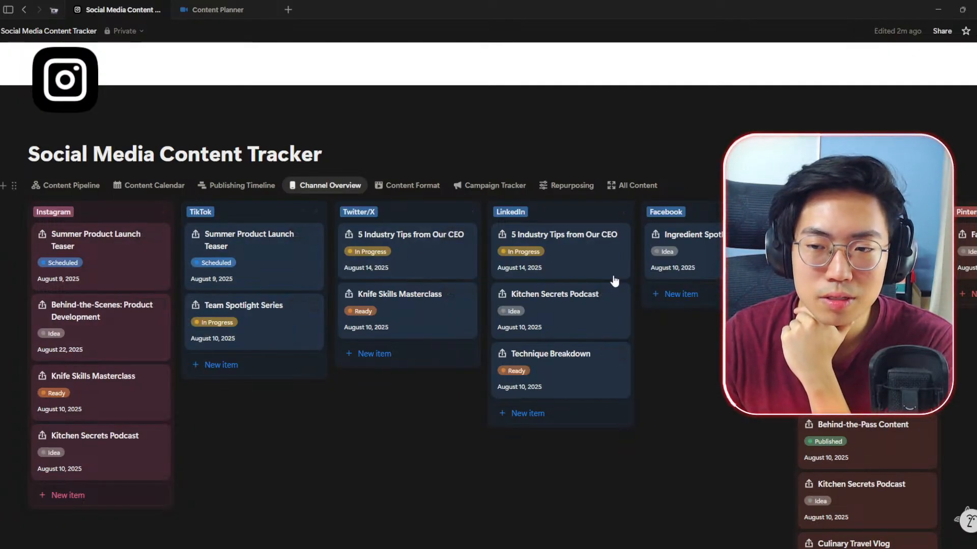
click(387, 189)
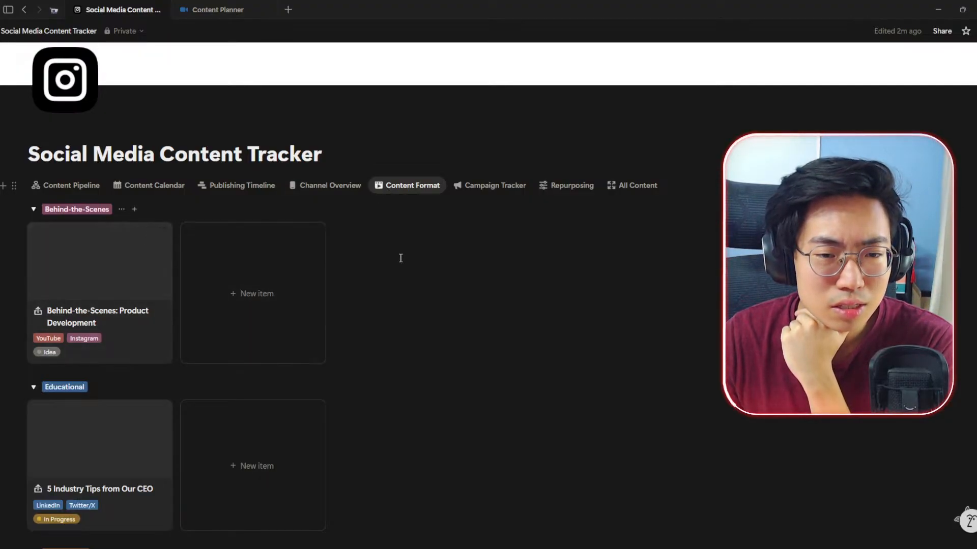
scroll(431, 227, down, 10)
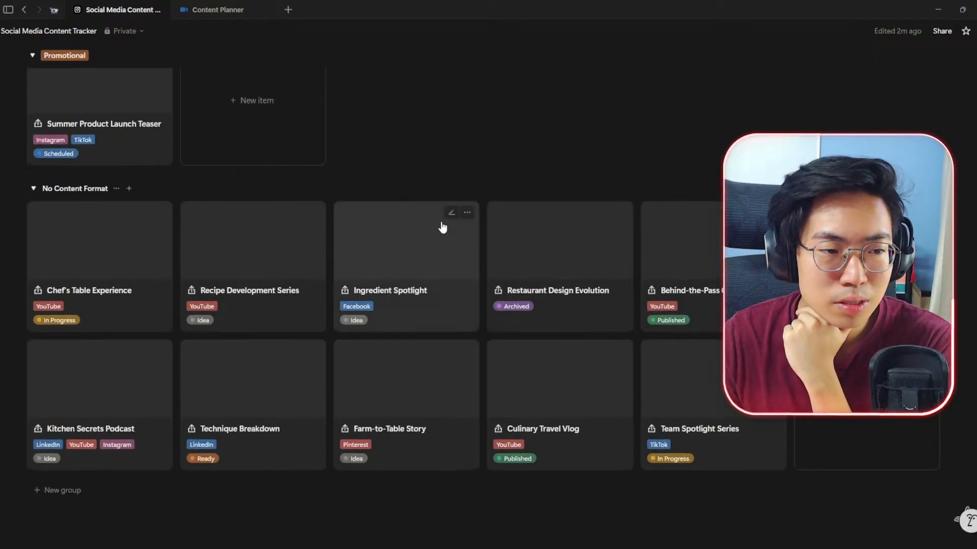
scroll(440, 222, up, 15)
Show the Campaign Tracker view, inspect the properties of the "Summer Product Launch Teaser" entry and close the entry.
click(493, 188)
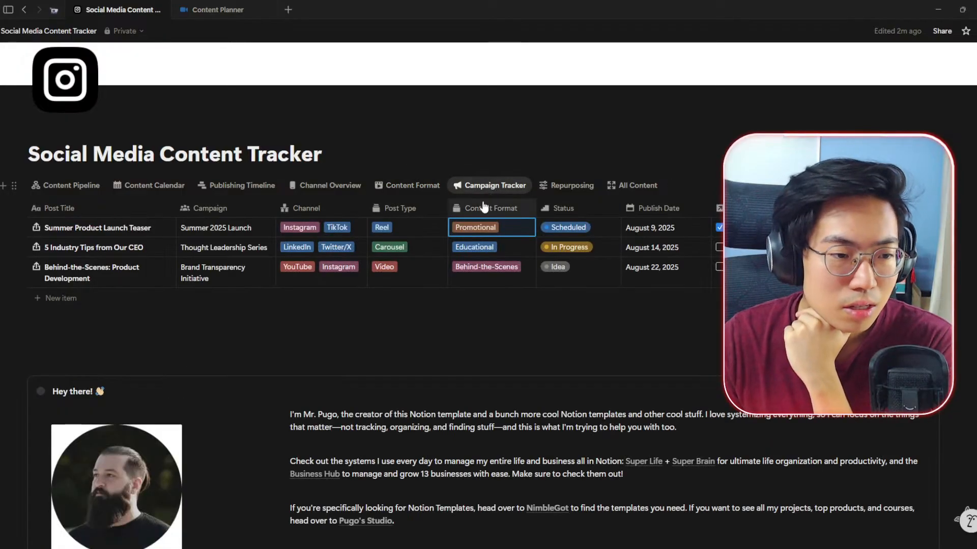
click(214, 228)
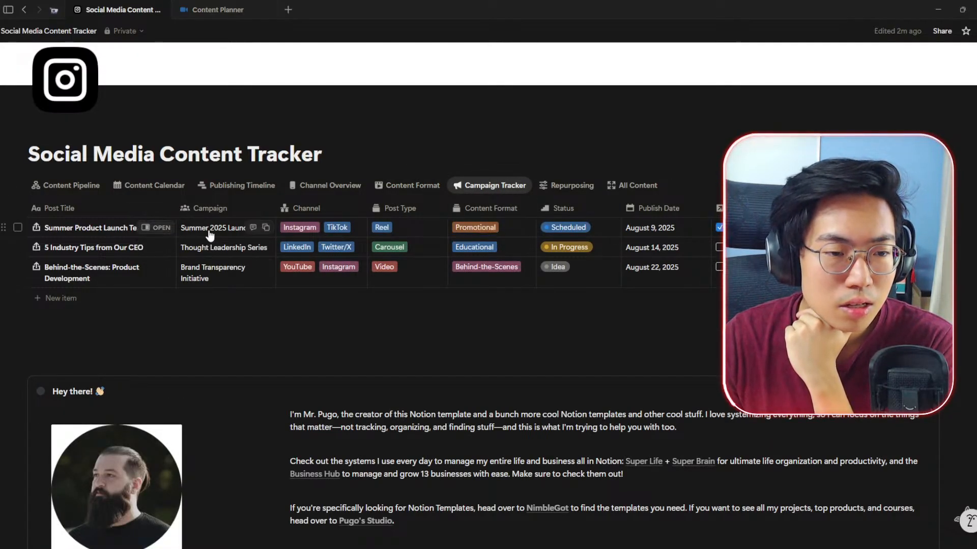
click(213, 249)
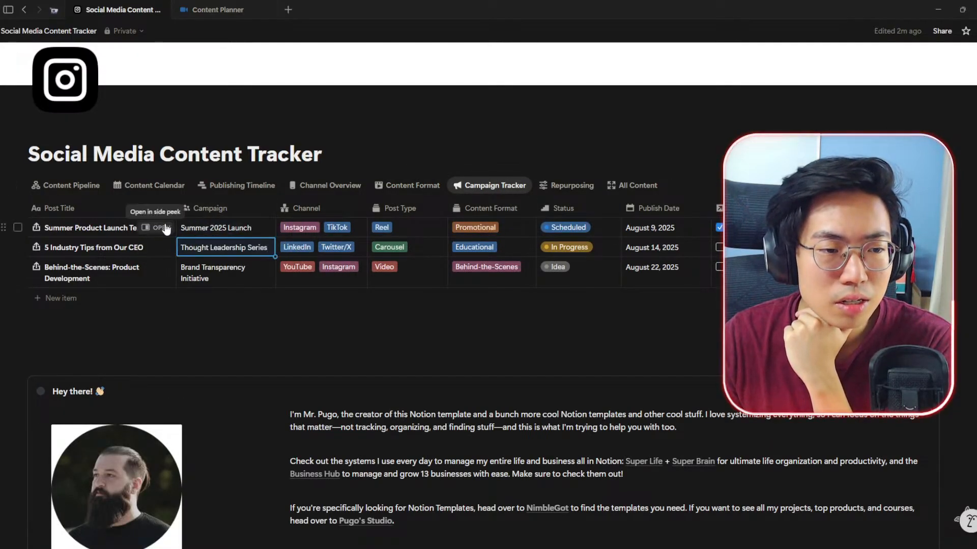
click(162, 227)
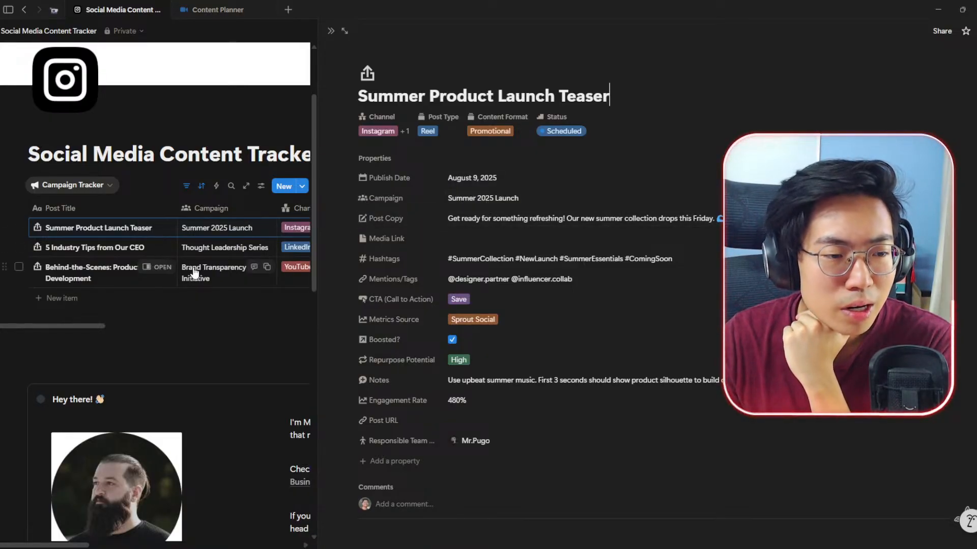
click(218, 227)
key(Escape)
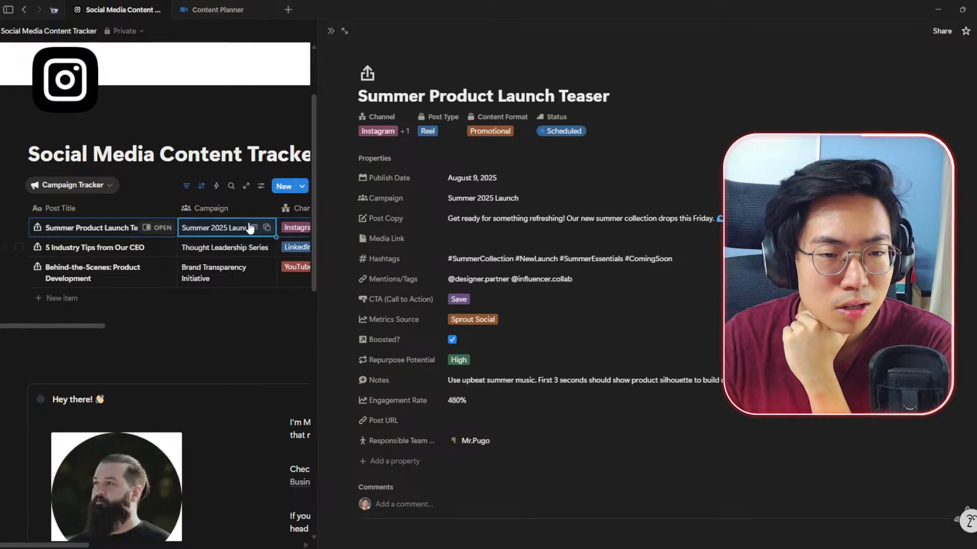
click(331, 31)
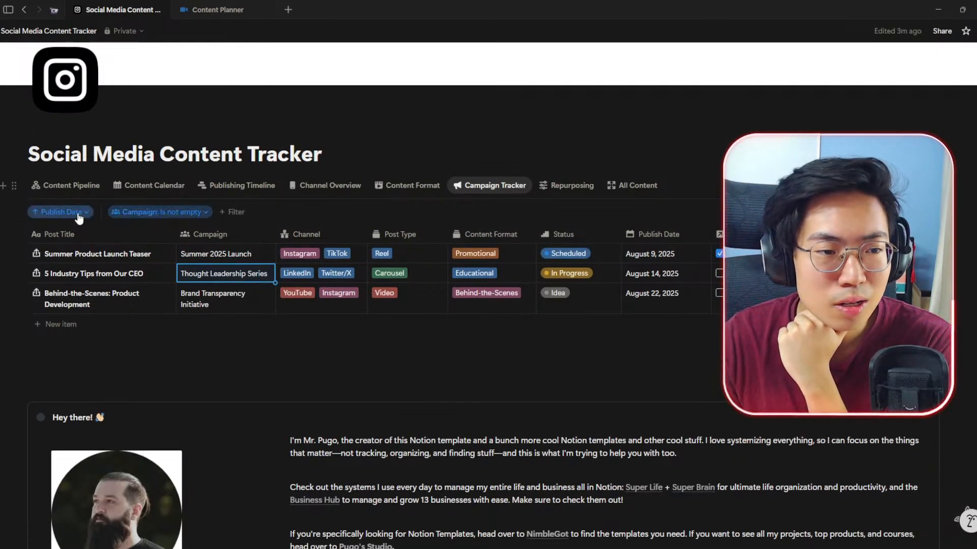
Check the Campaign filter condition of the Campaign Tracker view.
click(146, 213)
click(151, 213)
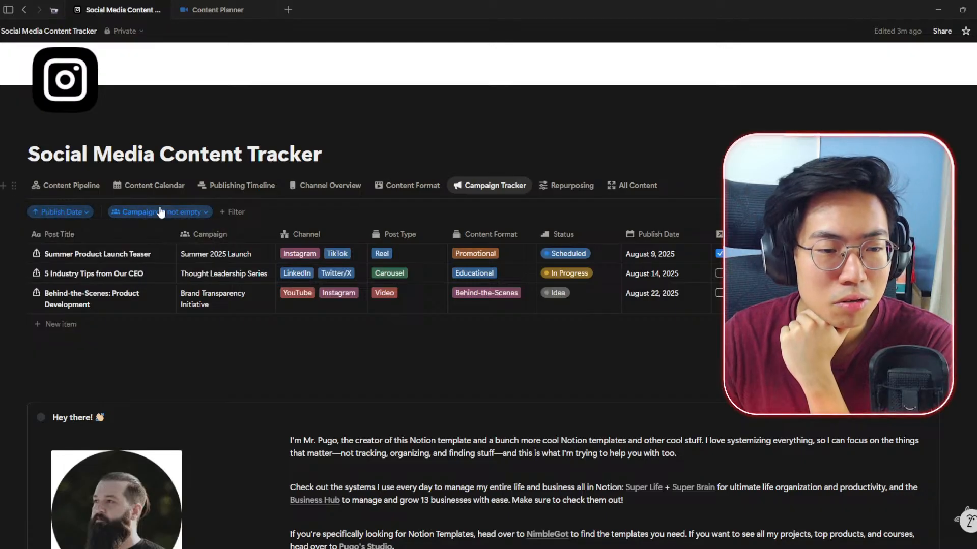
click(224, 227)
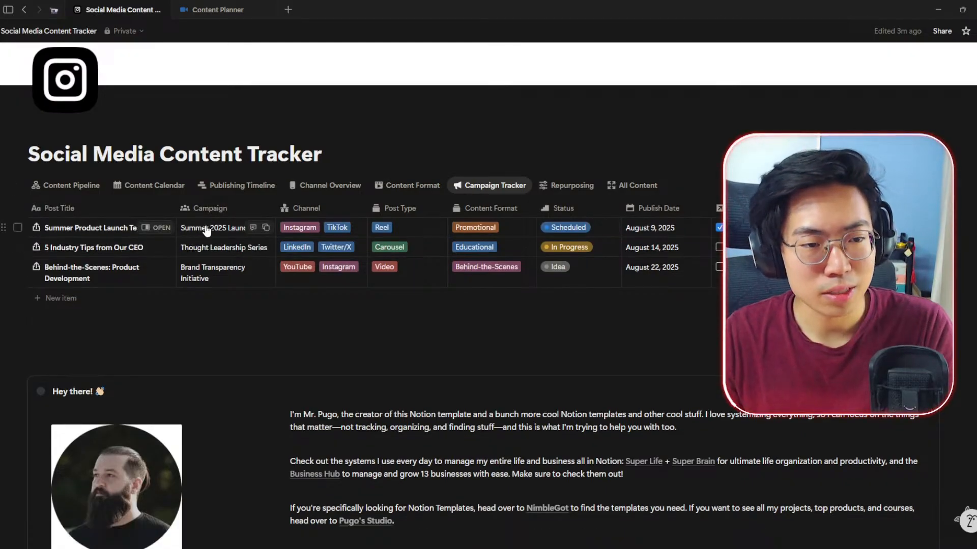
Add a new item to the Campaign Tracker with the campaign "Summer 2025 Launch" copied from the first row, and close the item.
click(219, 272)
click(128, 293)
click(223, 226)
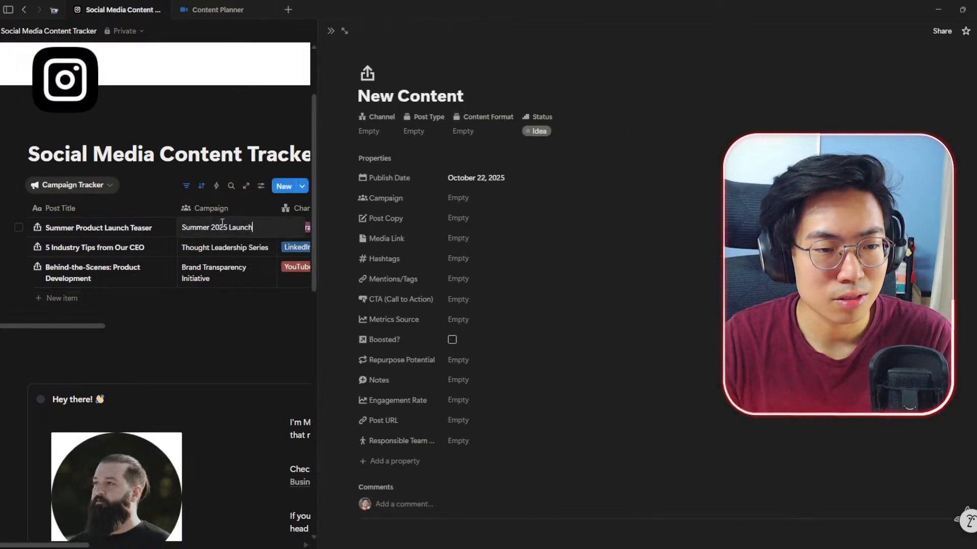
key(ctrl+a)
key(ctrl+c)
click(458, 198)
key(ctrl+v)
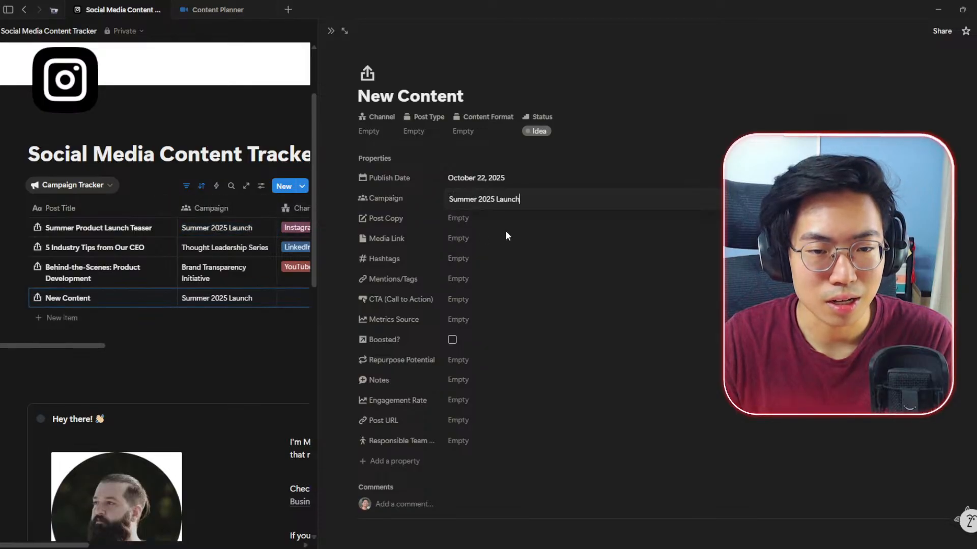
click(332, 30)
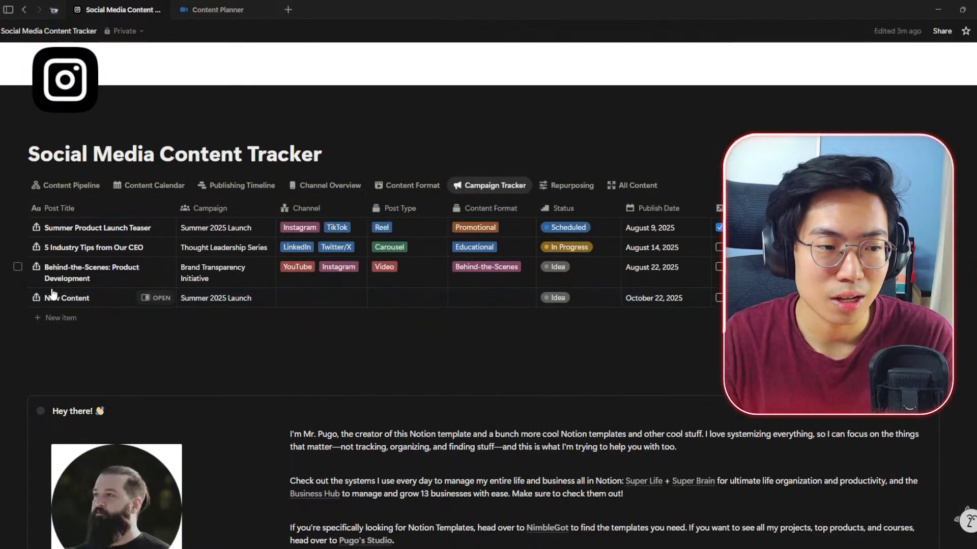
Delete the newly added test item from the Campaign Tracker.
click(18, 298)
key(Delete)
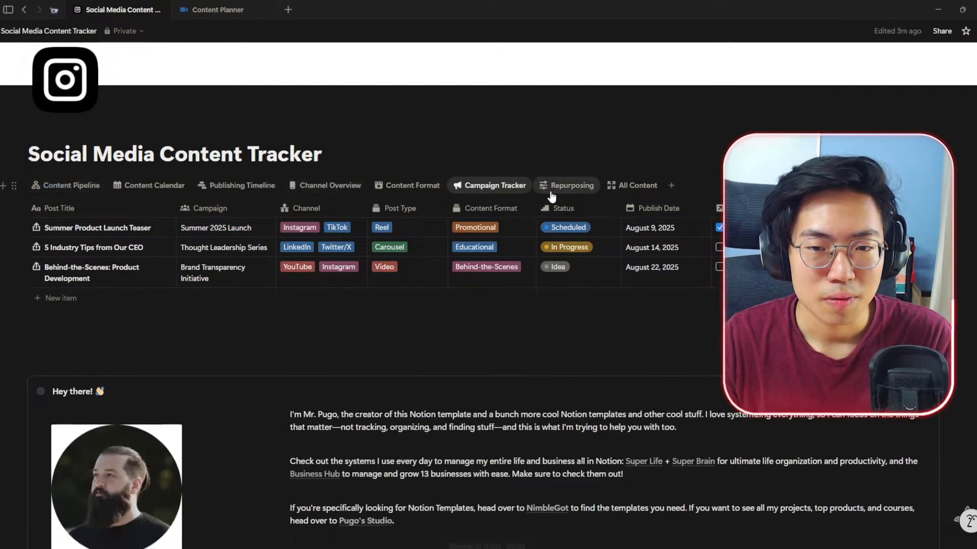
Show the tracker's Repurposing view and compare it with the Content Planner's Repurpose view.
click(557, 191)
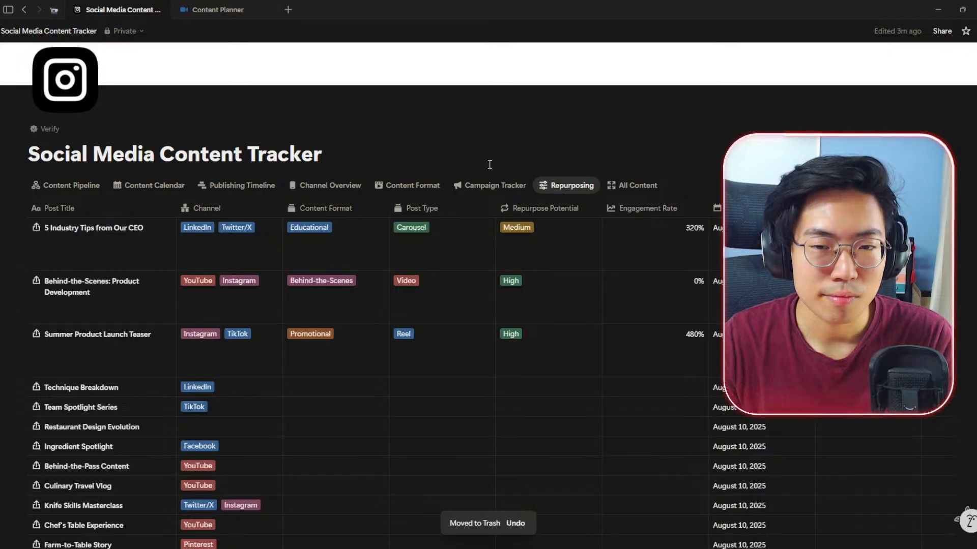
scroll(324, 149, up, 3)
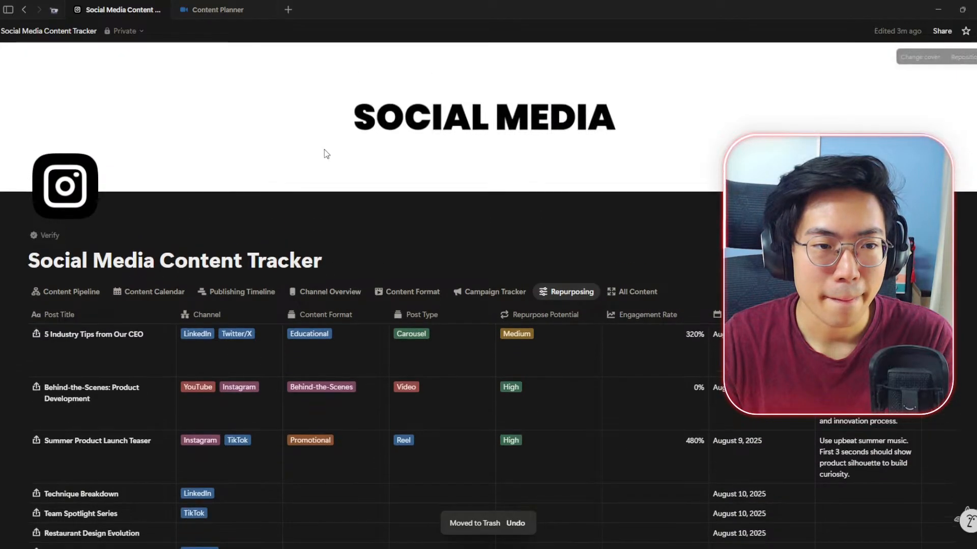
click(186, 12)
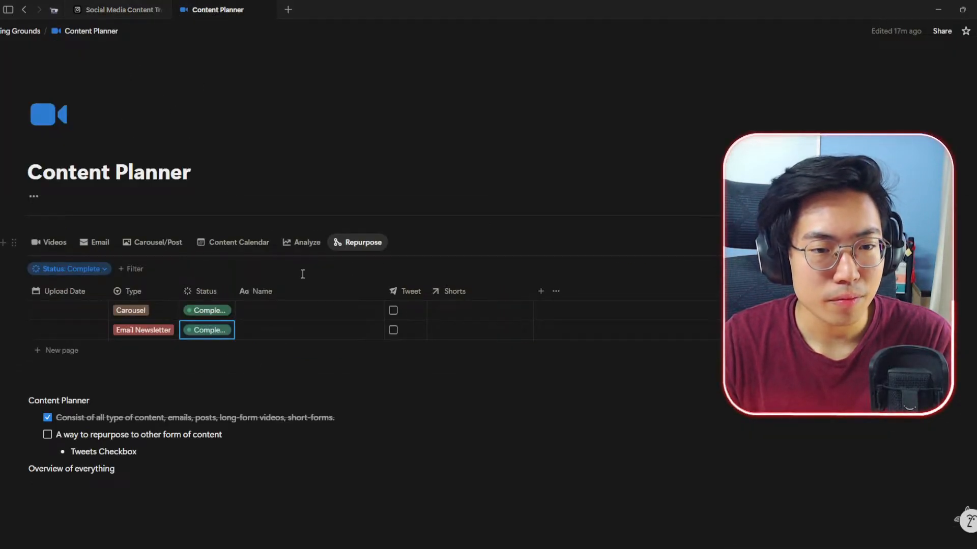
click(124, 10)
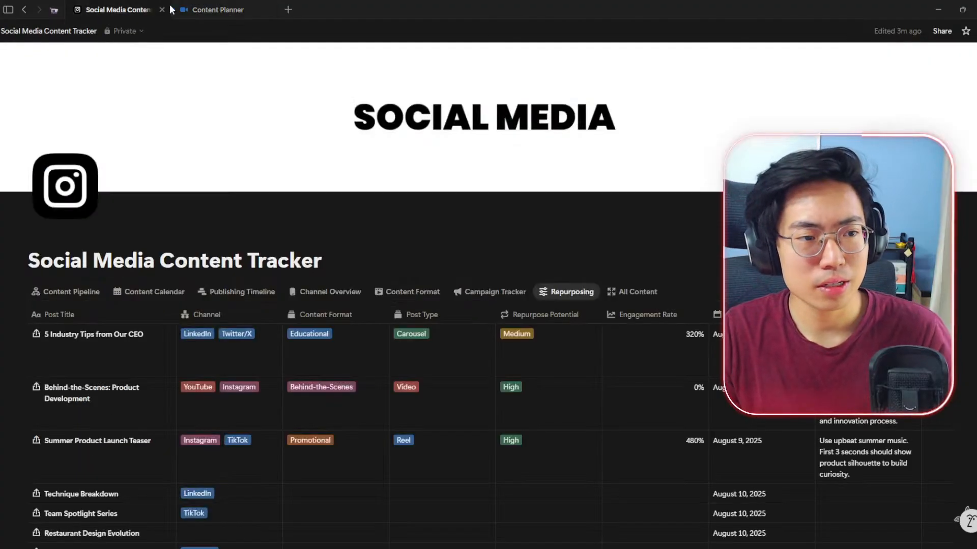
Return to the Content Planner and check the Type options available for the Carousel row.
click(218, 6)
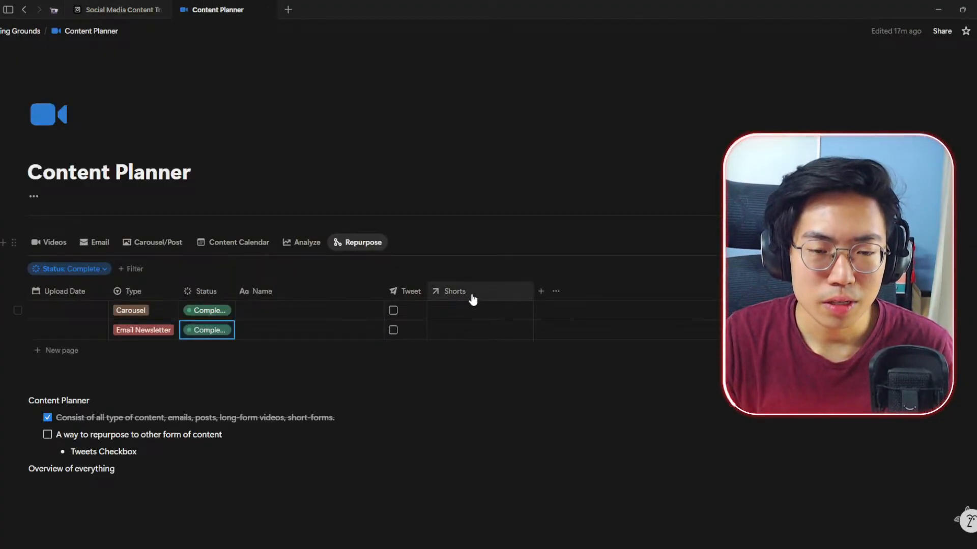
click(152, 313)
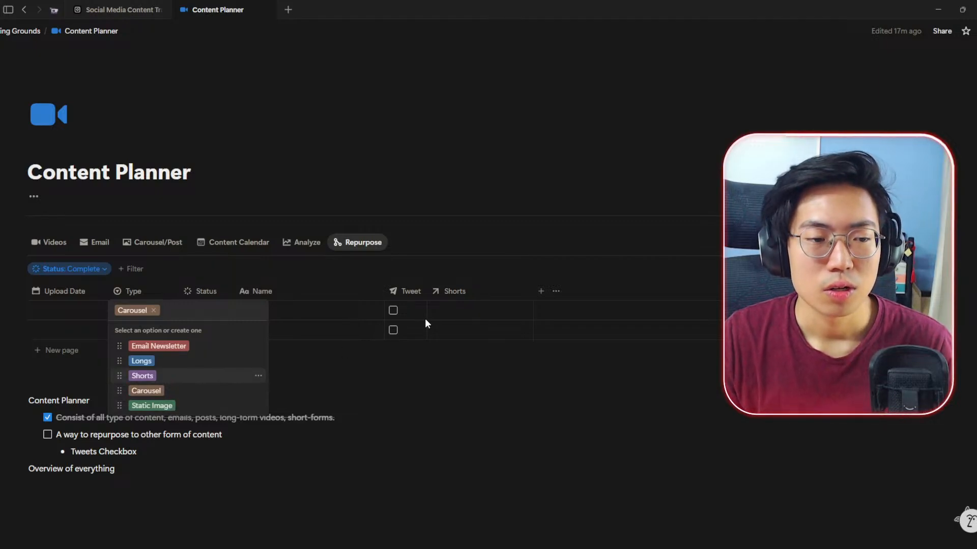
key(Escape)
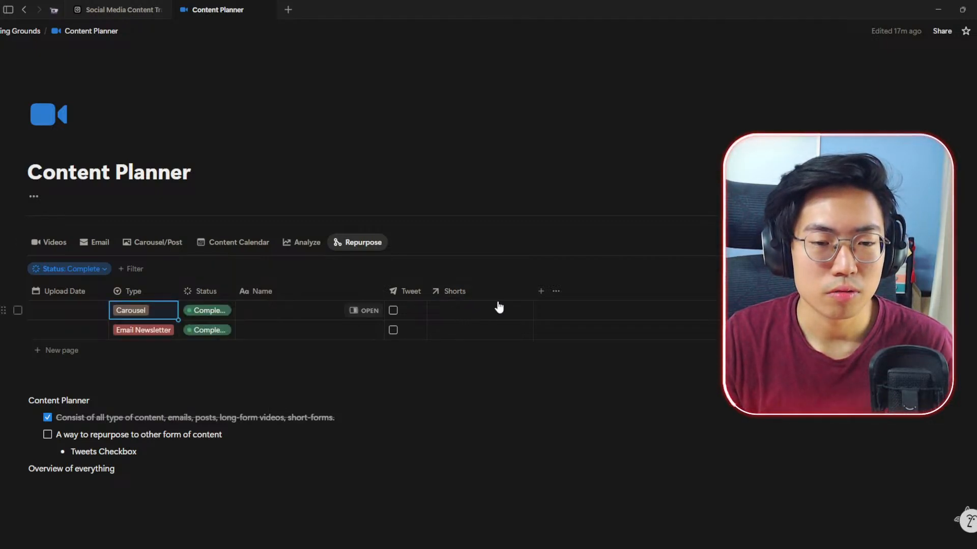
Rename the Shorts property in the Repurpose view to "Repurpose".
click(466, 297)
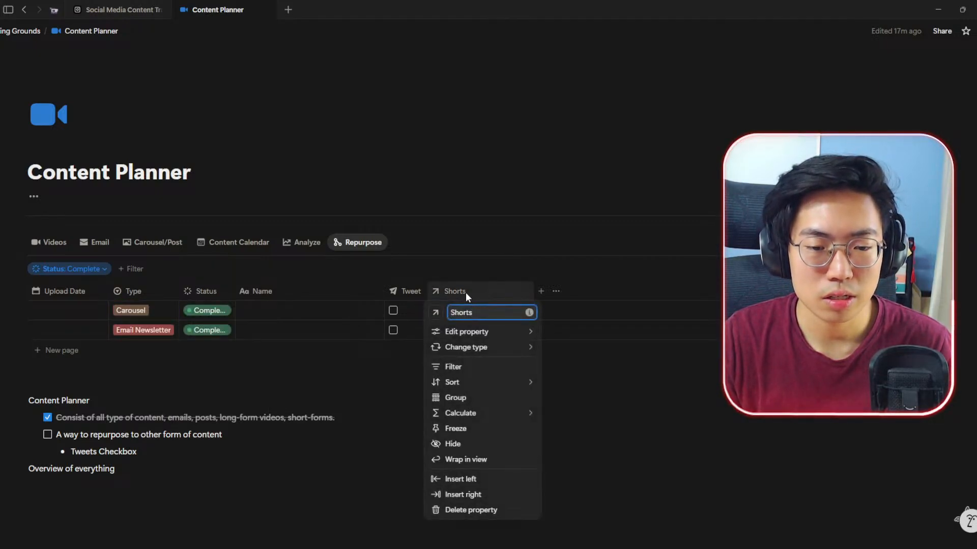
key(Escape)
click(486, 296)
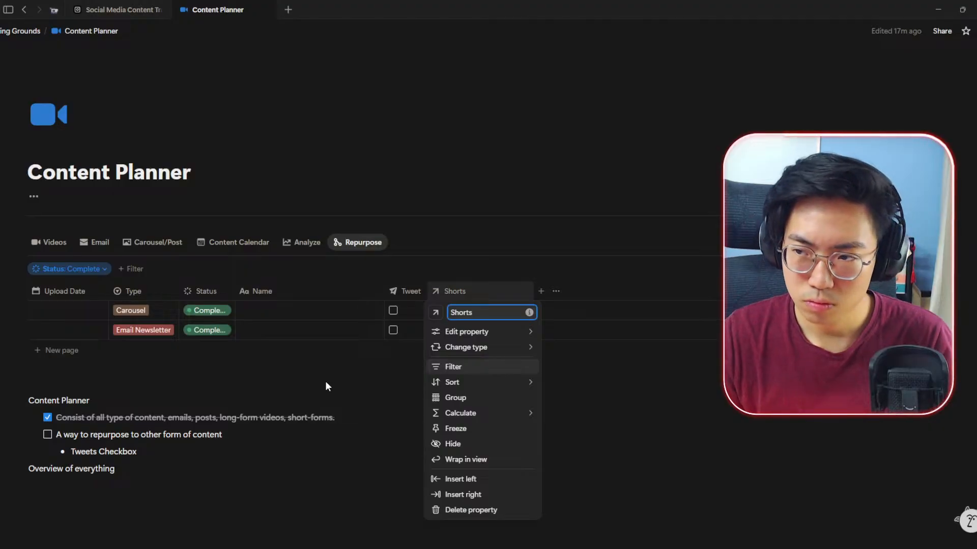
text(Repurpose)
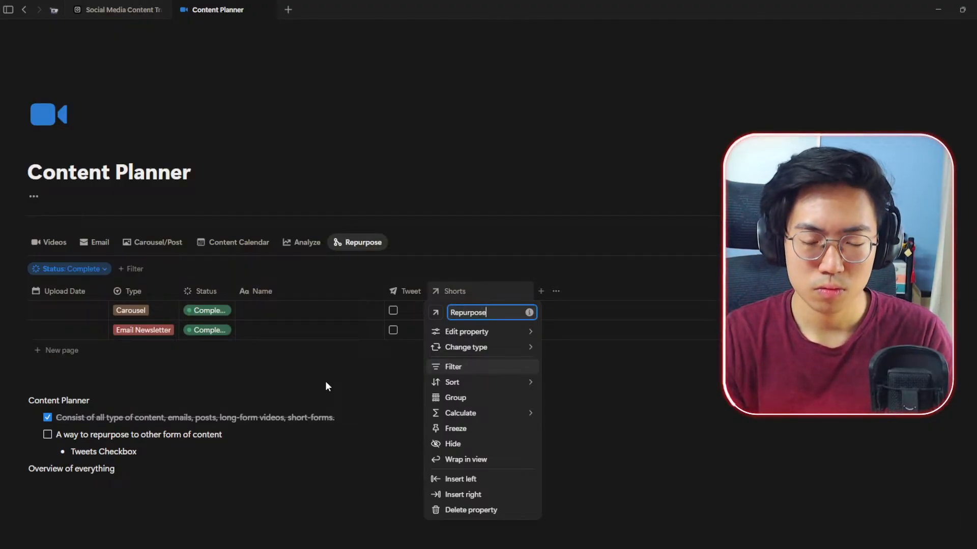
key(Return)
click(326, 381)
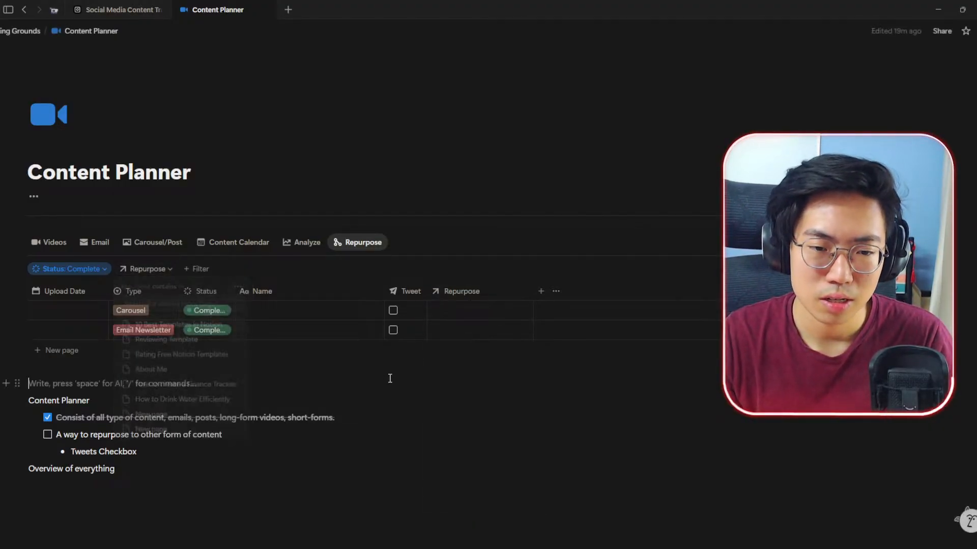
Rename the Repurpose relation property in the Repurpose view to "Repurposed".
click(466, 295)
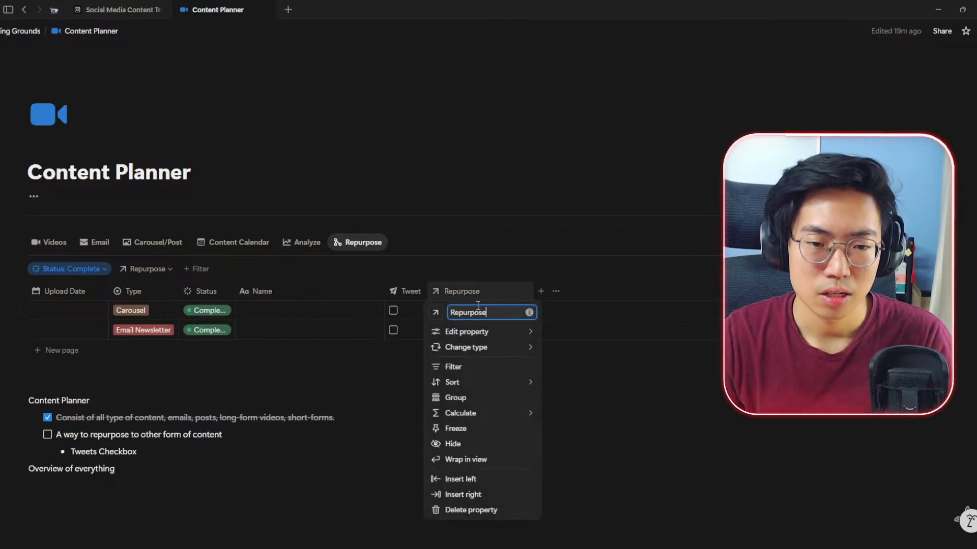
text(d)
key(Escape)
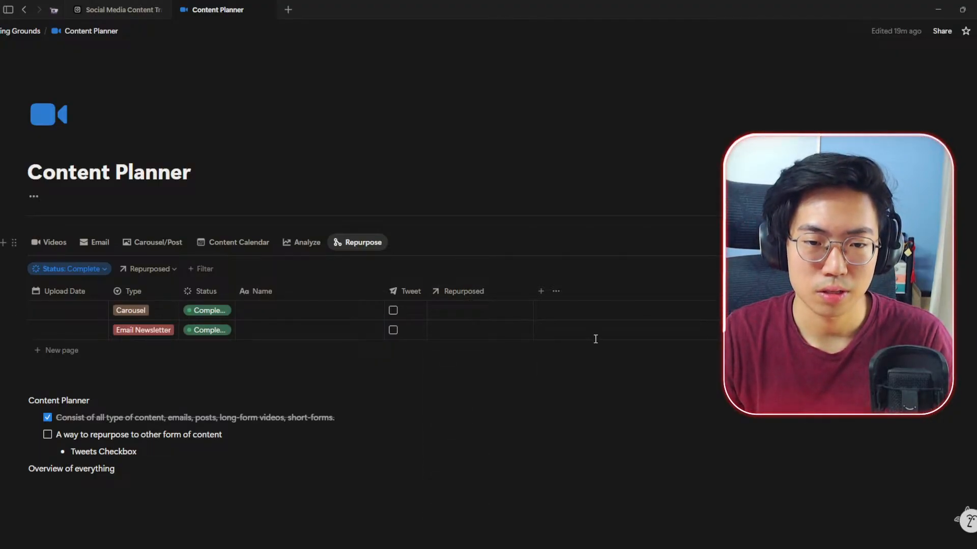
Add a Button property to the Repurpose view with an automation that adds a page to Content Planner DB.
click(540, 291)
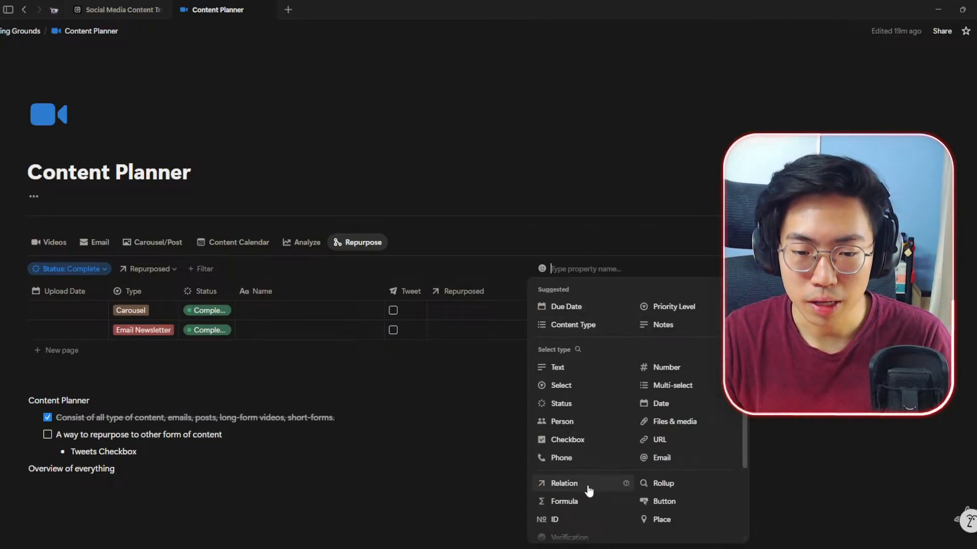
click(656, 502)
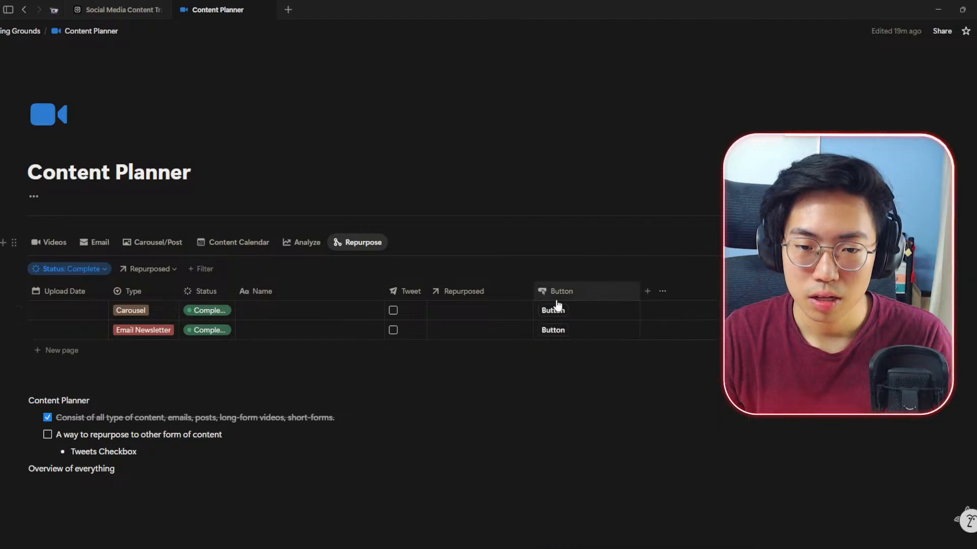
click(575, 291)
click(586, 331)
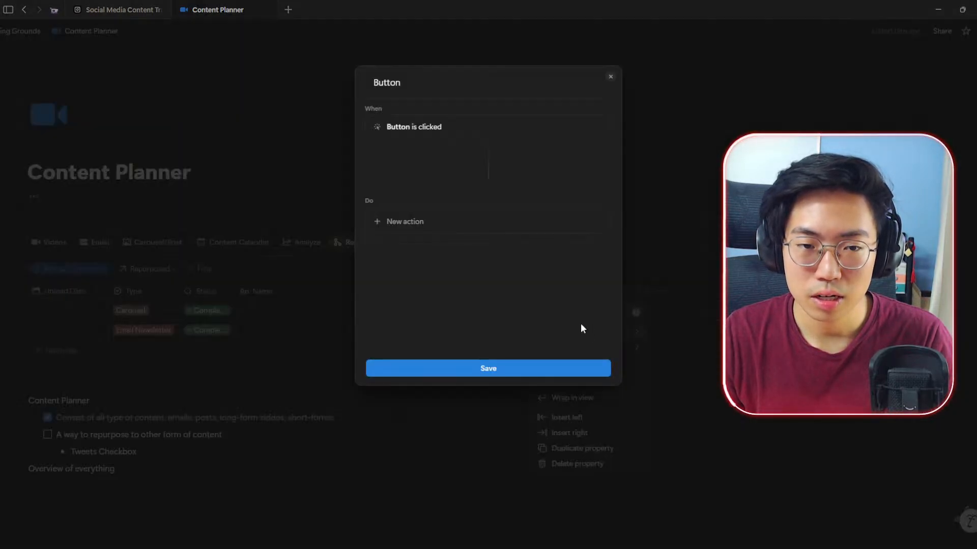
click(424, 221)
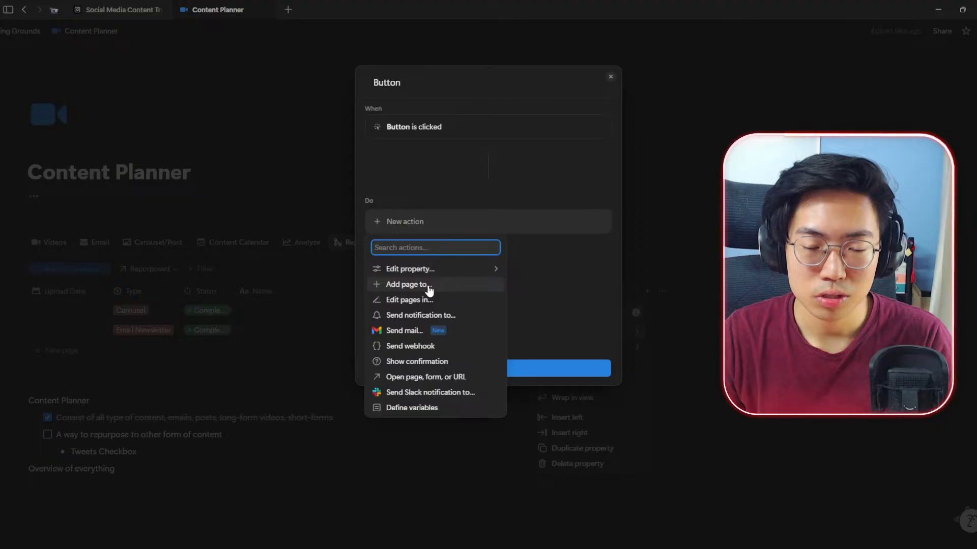
click(428, 286)
click(440, 221)
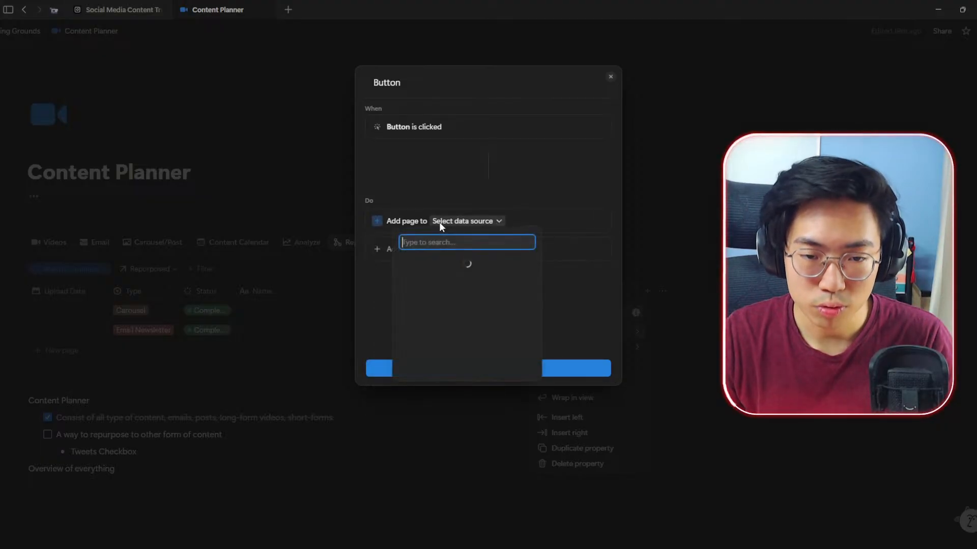
click(436, 276)
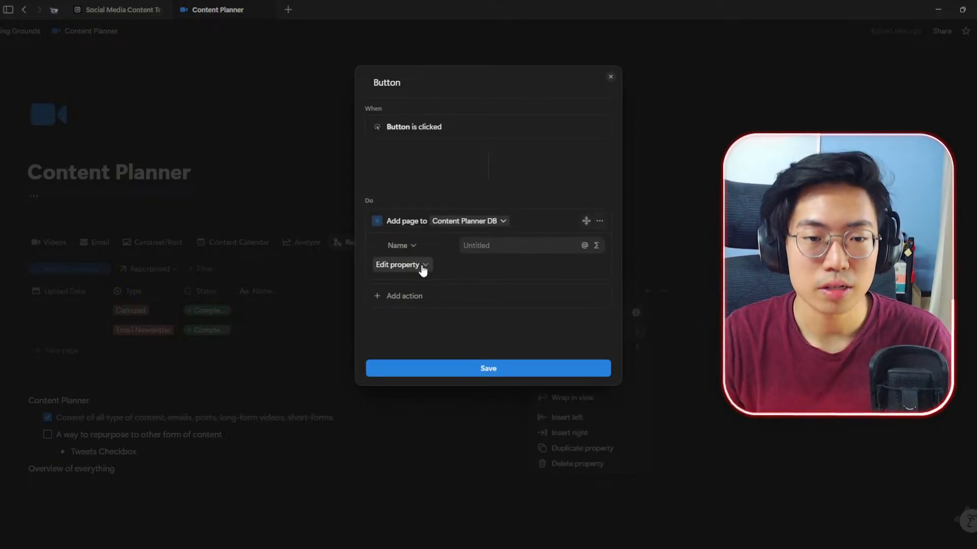
Name the page created by the automation "Shorts" and label the button "Shorts" as well.
click(481, 246)
text(Shorts)
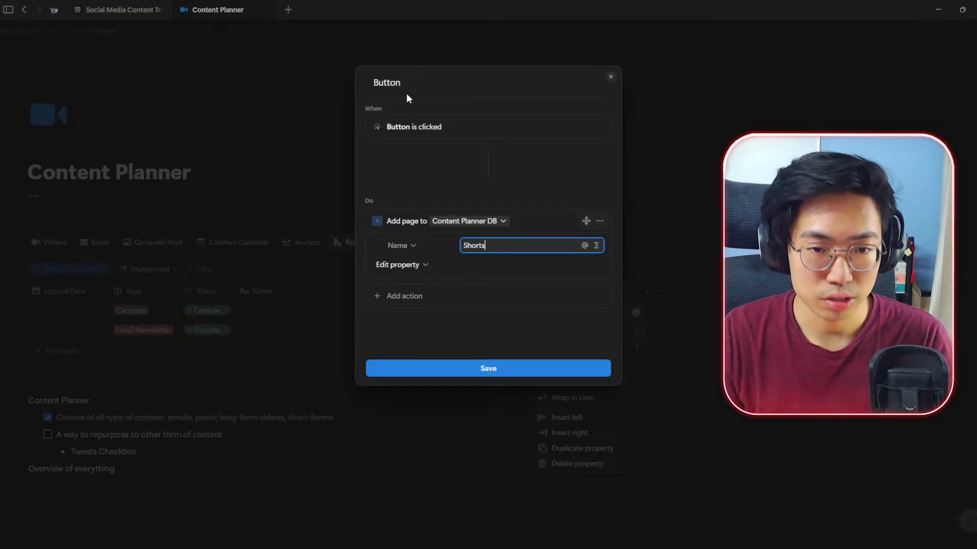
click(368, 86)
double_click(389, 85)
text(Shrots)
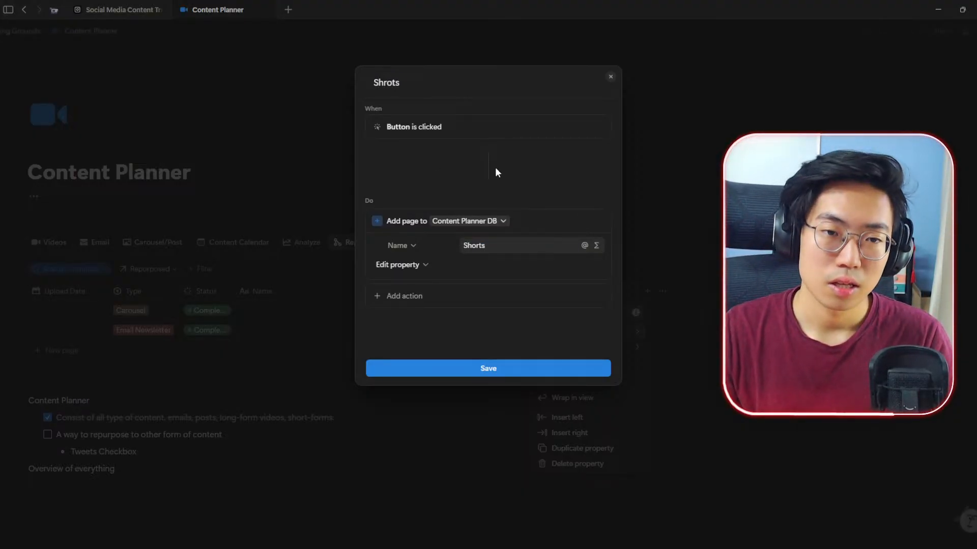
key(ctrl+a)
text(Shorts)
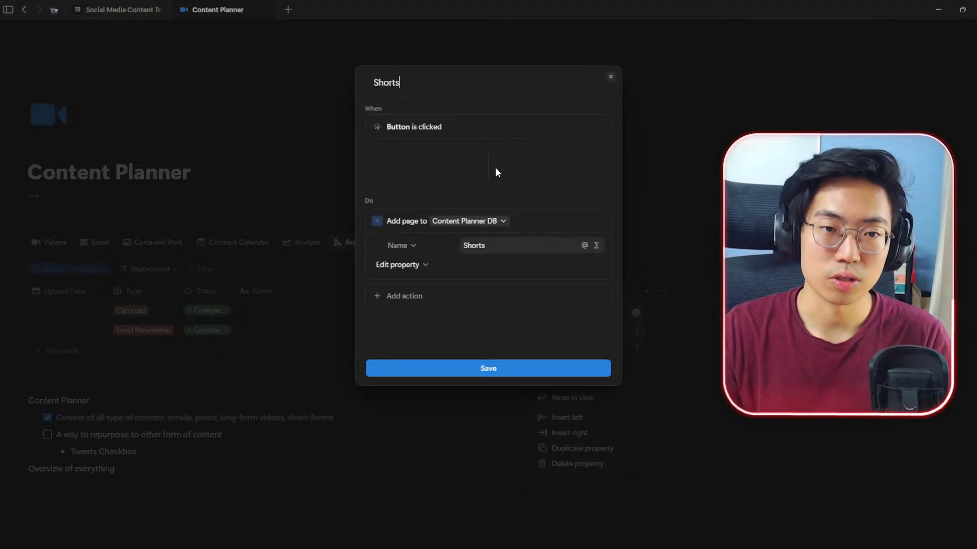
Set the created page's Repurposed property to This page and save the automation.
click(453, 295)
click(400, 265)
click(400, 265)
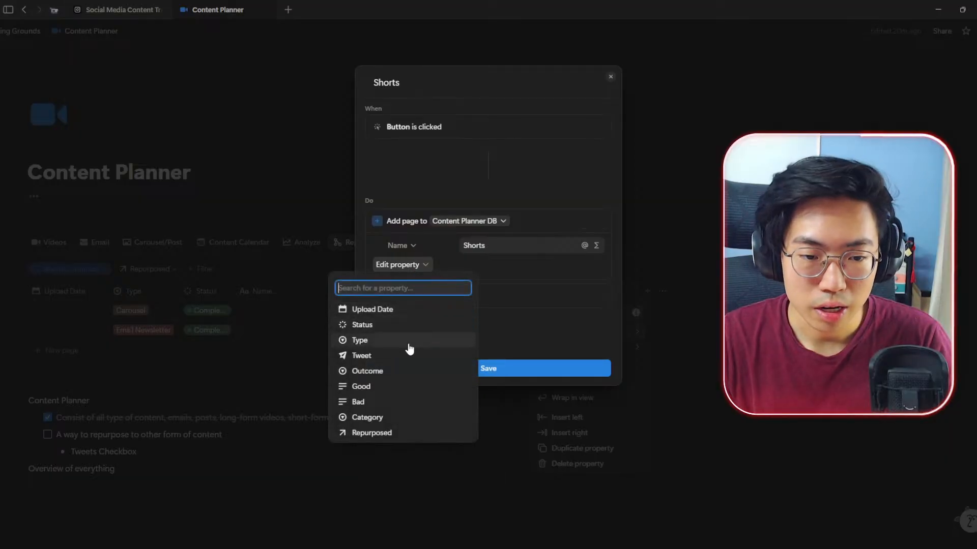
click(395, 431)
click(500, 272)
click(488, 318)
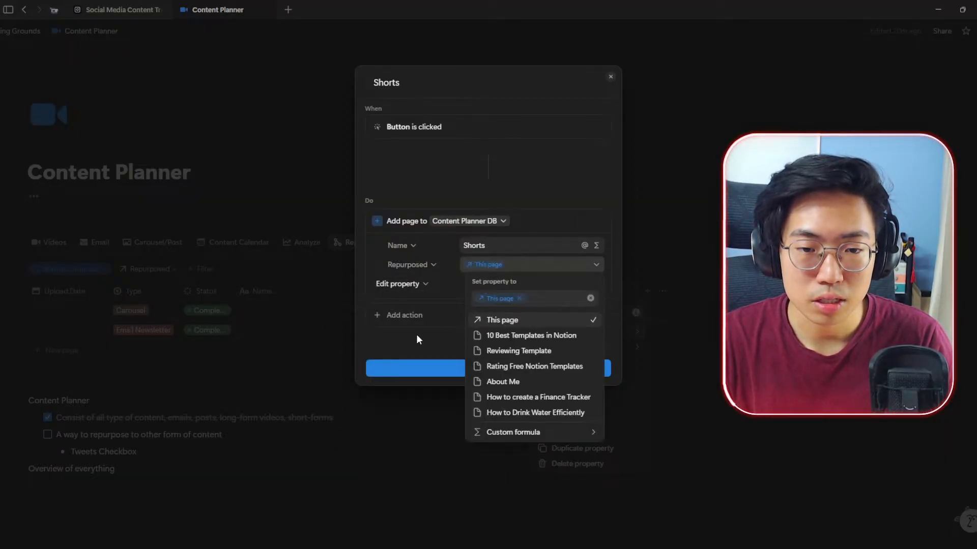
click(416, 334)
click(452, 369)
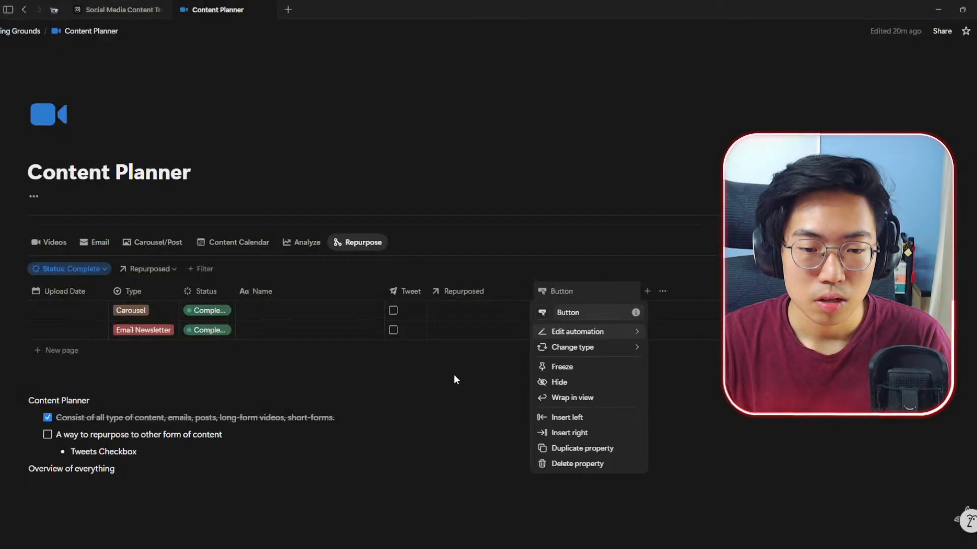
Run the Shorts button on the Carousel row and check the page linked under Repurposed.
click(530, 344)
click(553, 311)
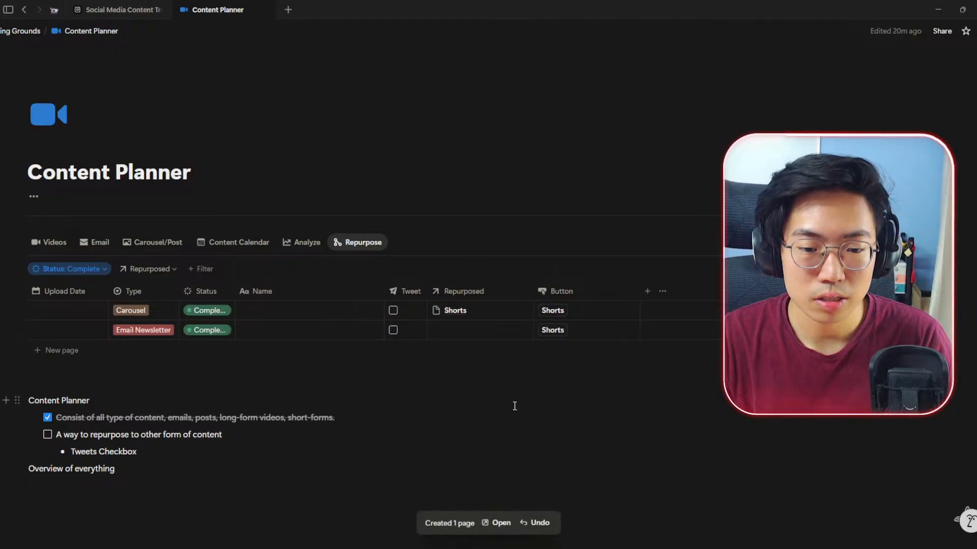
click(566, 300)
click(475, 325)
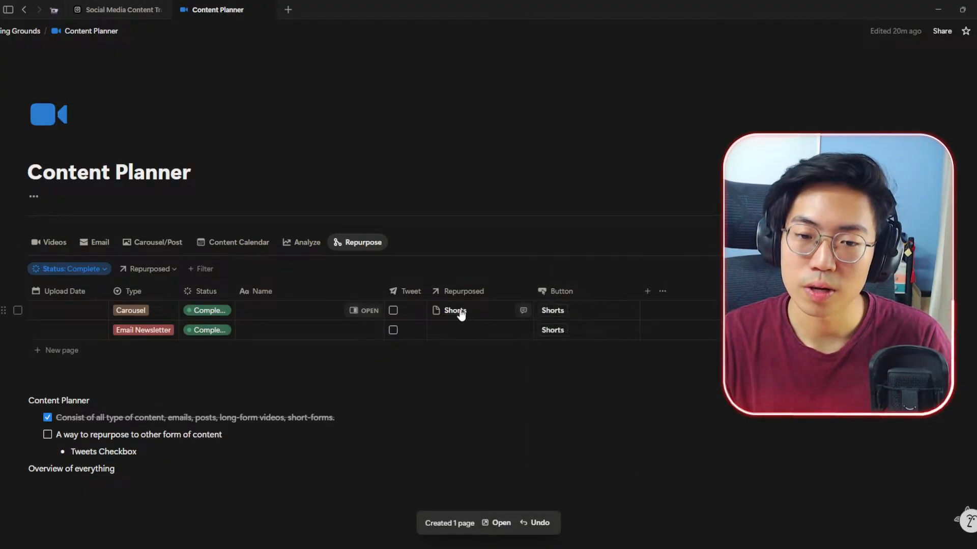
click(460, 313)
key(Escape)
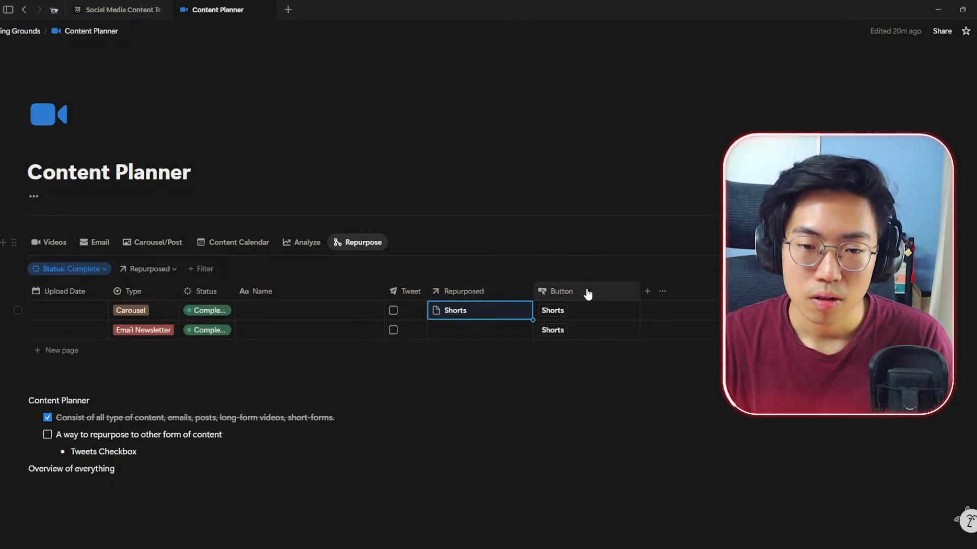
Have the Shorts button's automation also set the Type property of the page it creates, and save it.
click(560, 291)
click(572, 331)
click(402, 284)
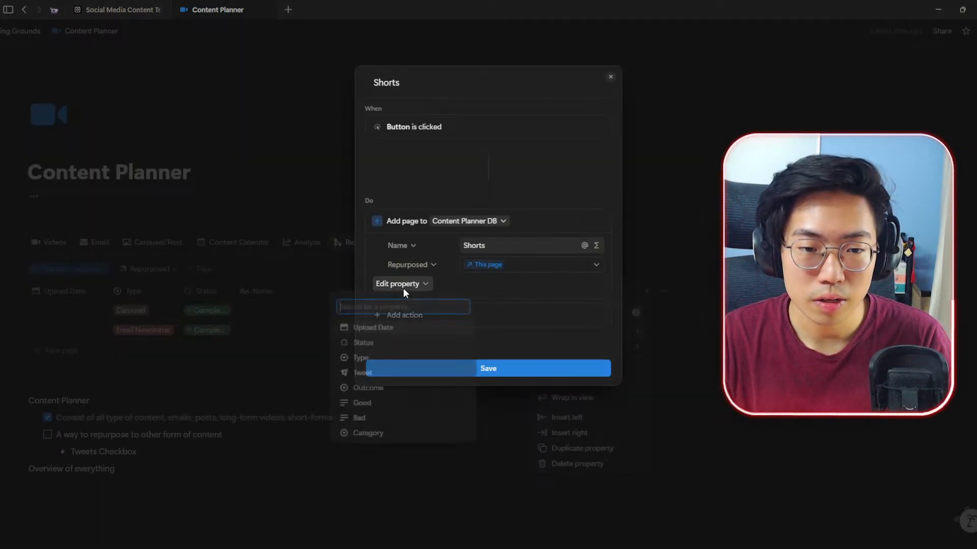
click(395, 356)
click(501, 284)
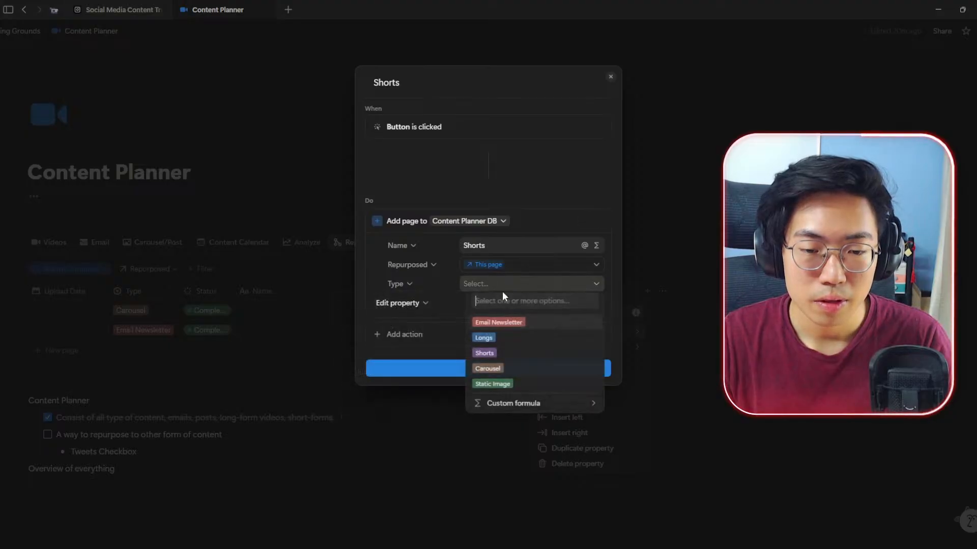
click(499, 336)
click(458, 371)
click(460, 372)
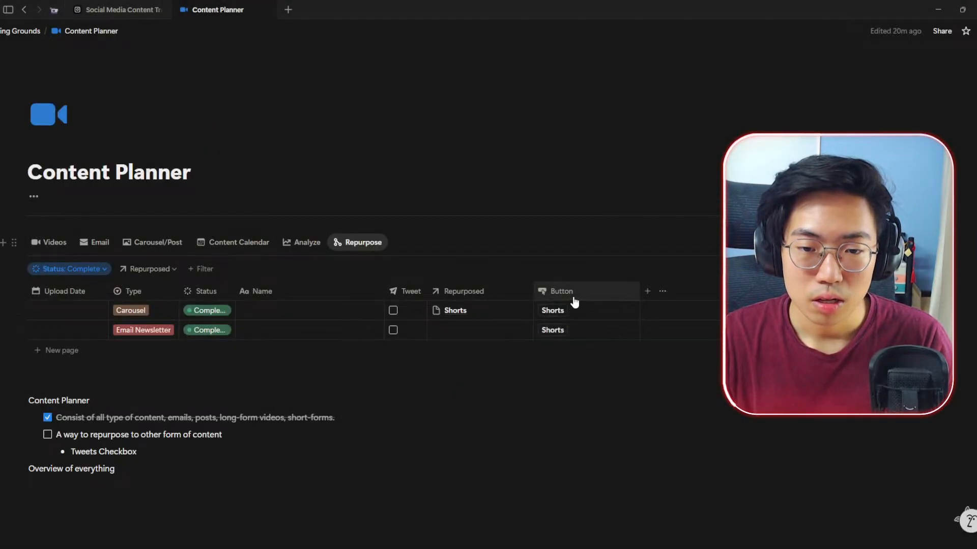
click(574, 300)
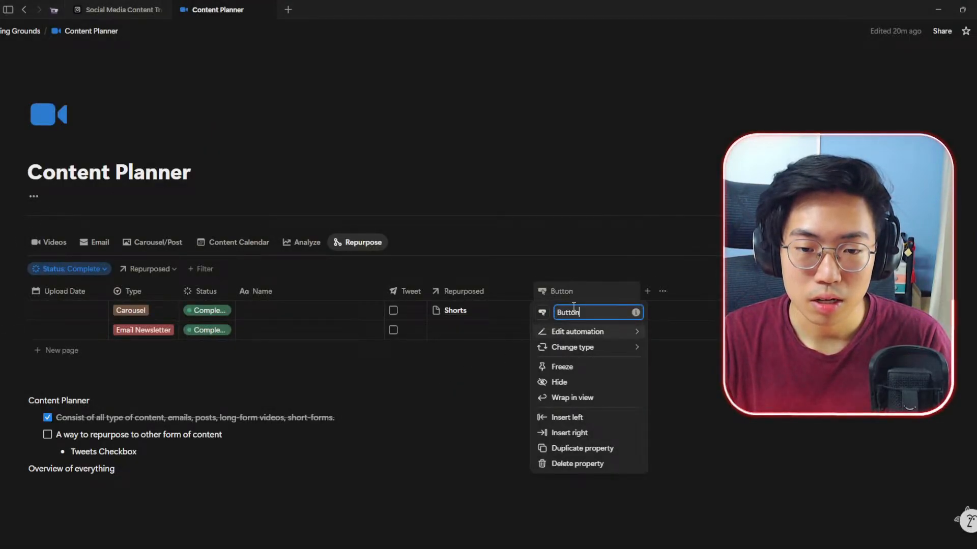
key(Escape)
click(564, 297)
click(569, 286)
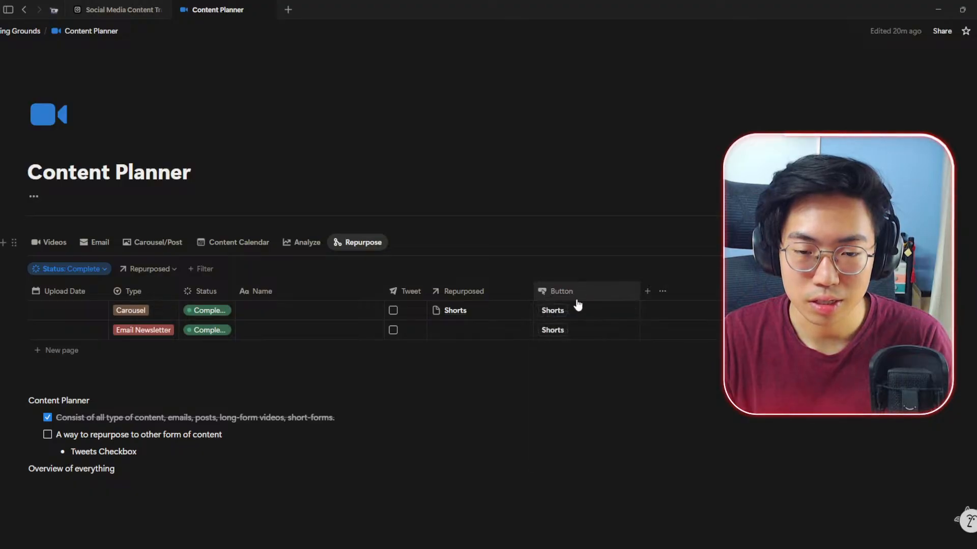
click(561, 295)
click(577, 294)
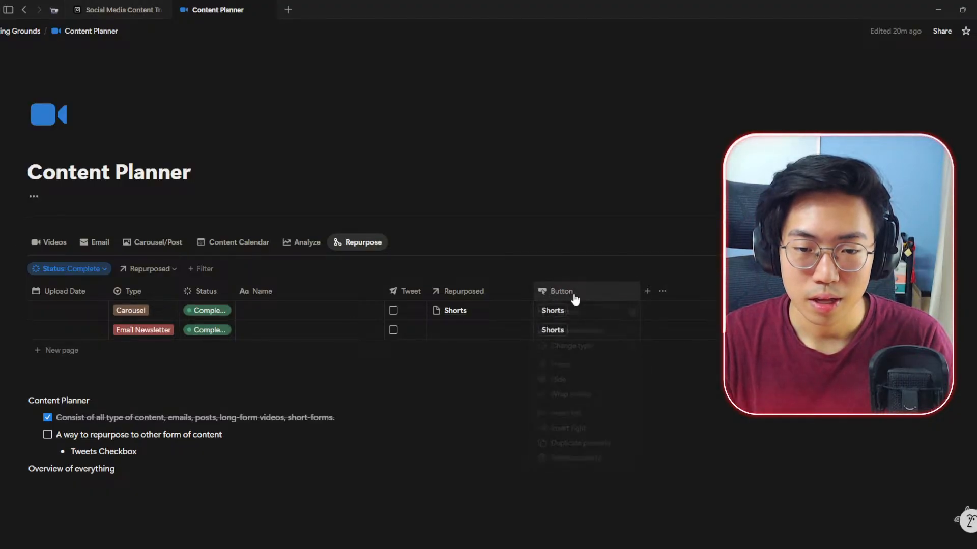
Add a second Button property next to the Shorts button and rename it "Long".
click(647, 291)
scroll(693, 488, down, 3)
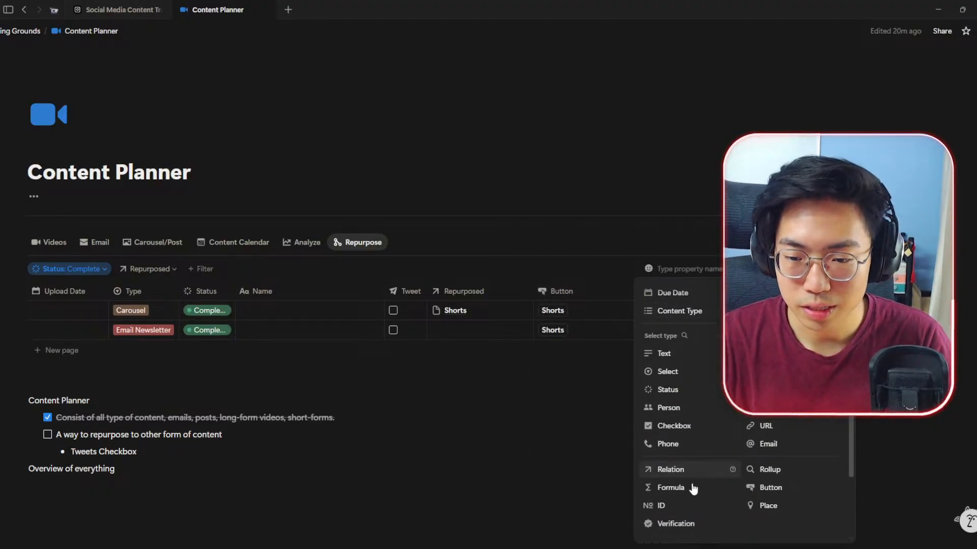
click(769, 407)
click(682, 292)
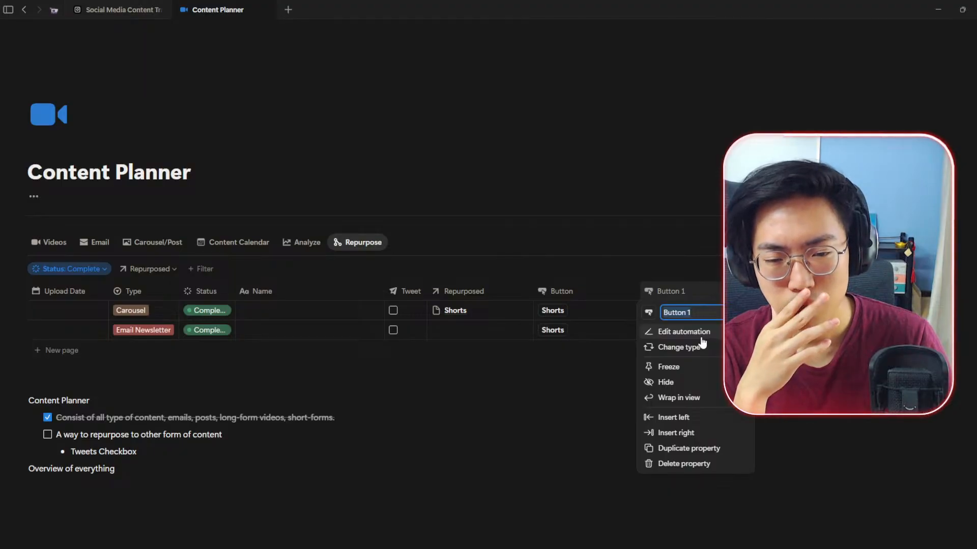
click(442, 267)
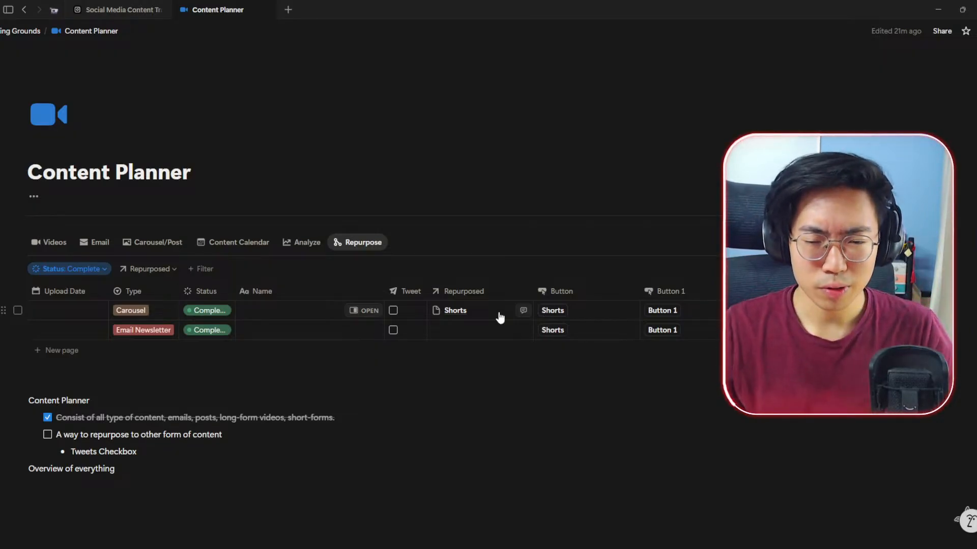
click(662, 291)
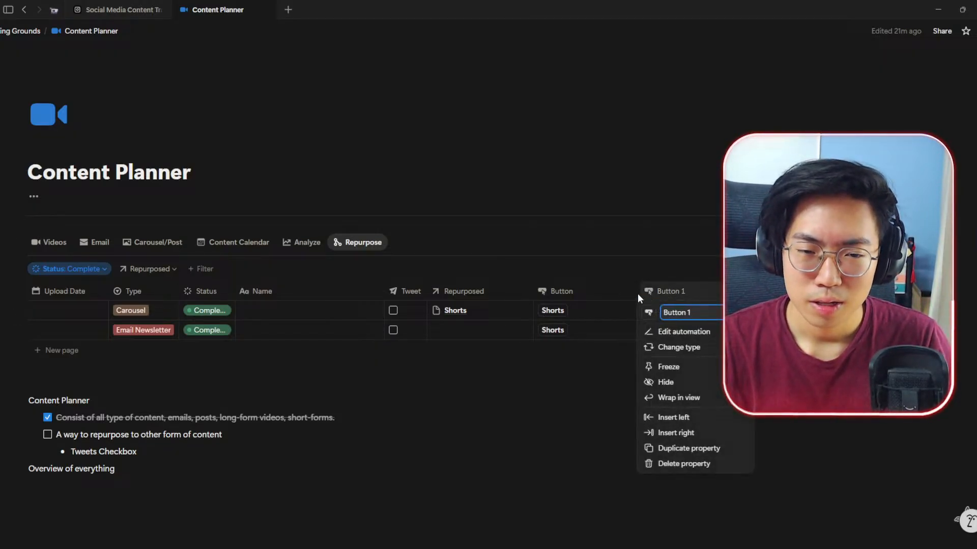
key(ctrl+a)
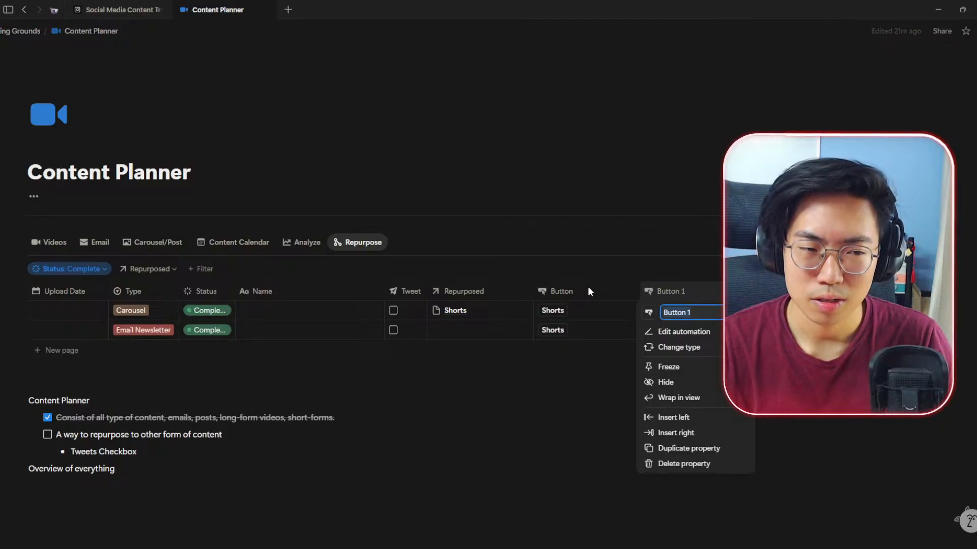
text(Long)
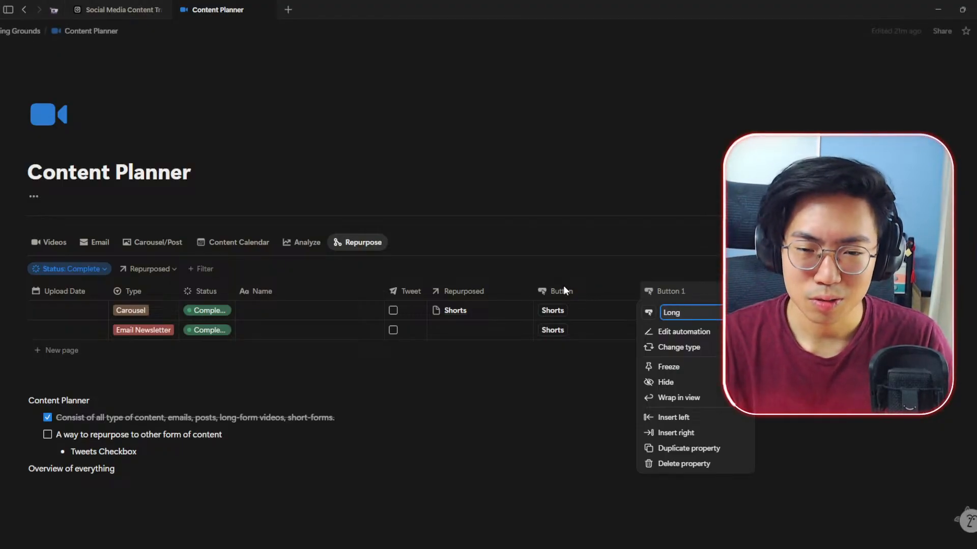
key(Return)
Open the Long button property's automation for editing.
click(665, 289)
click(671, 331)
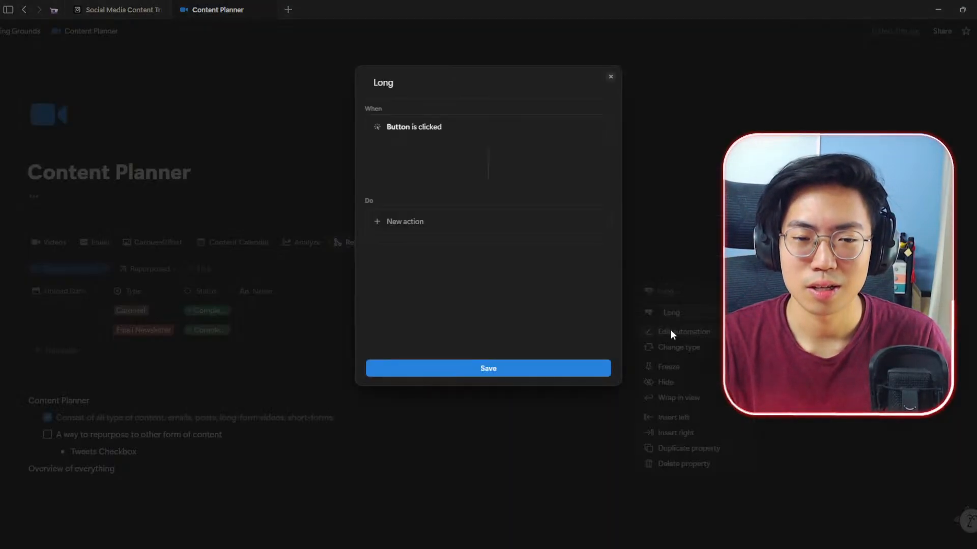
click(397, 224)
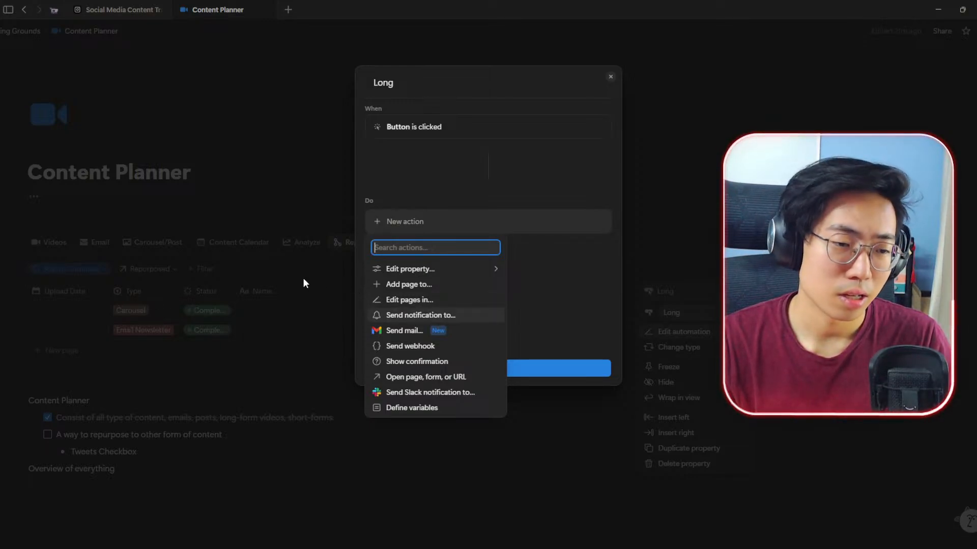
click(457, 270)
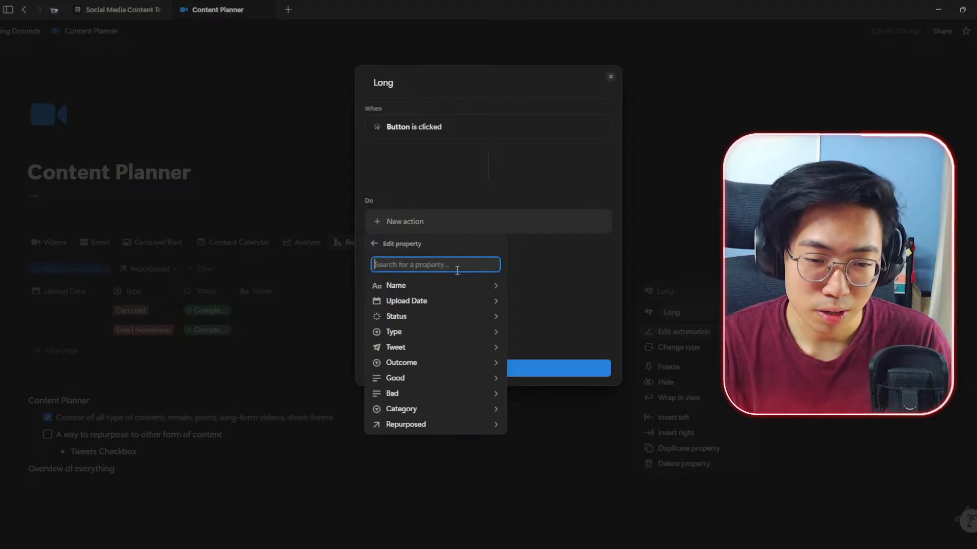
click(425, 334)
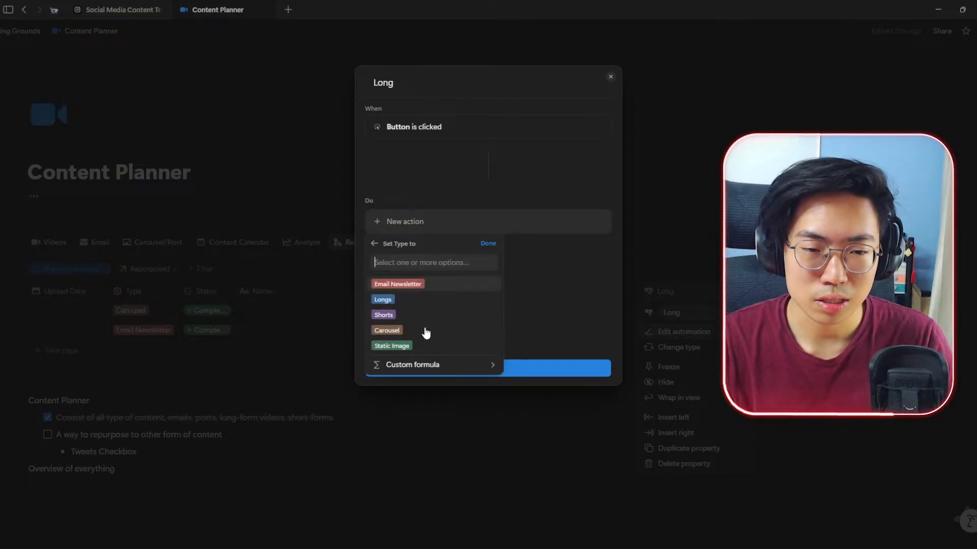
click(424, 301)
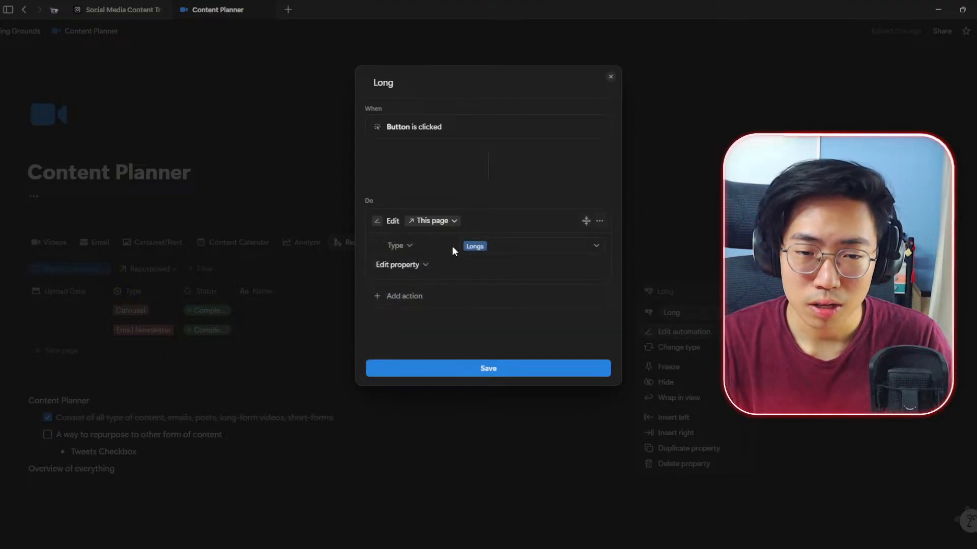
click(437, 221)
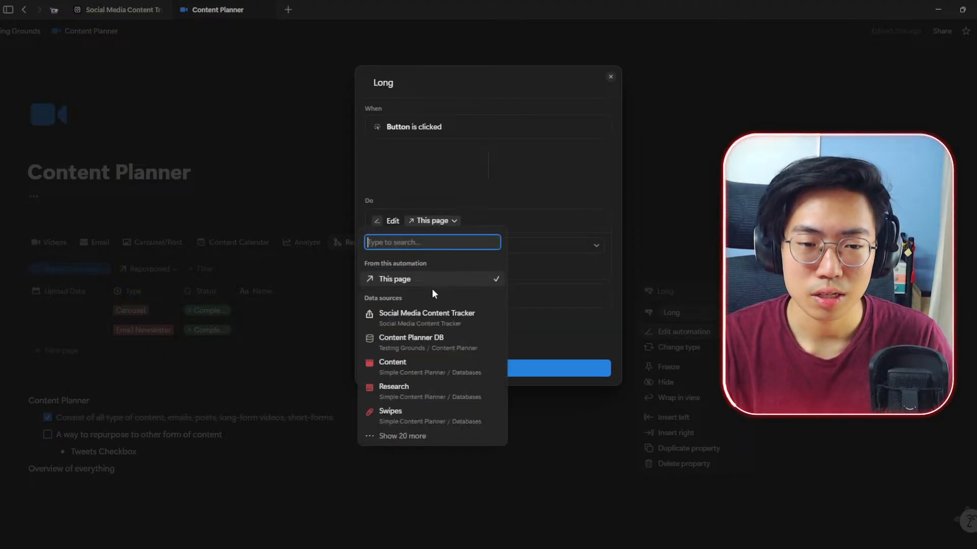
click(411, 341)
click(435, 221)
key(Escape)
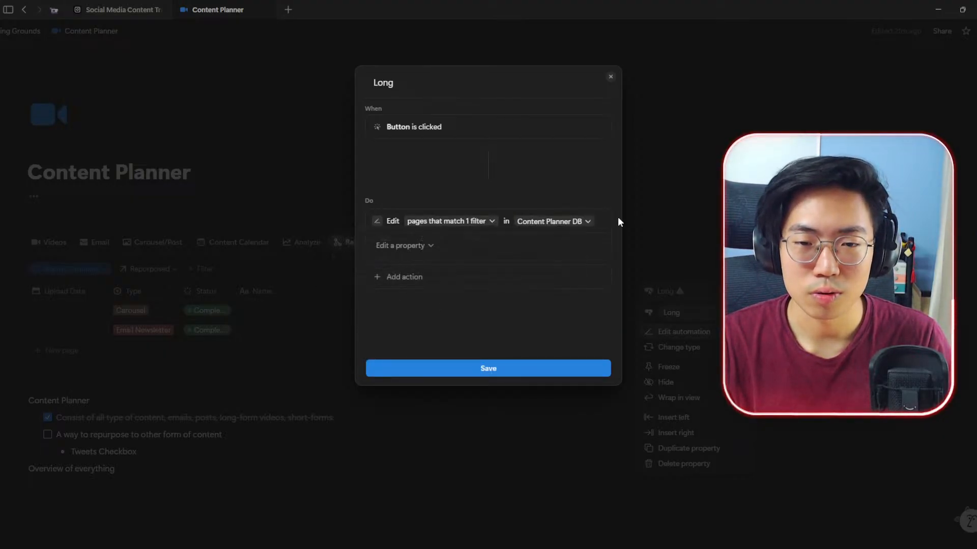
click(600, 223)
click(592, 286)
Give the Long button an action that adds a page to Content Planner DB with its Type set to Longs.
click(400, 229)
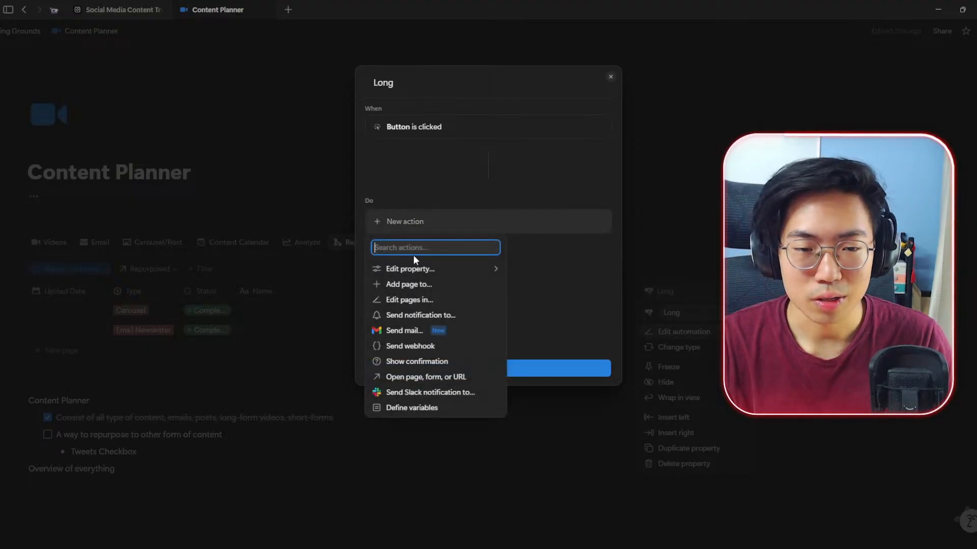
click(417, 285)
click(450, 221)
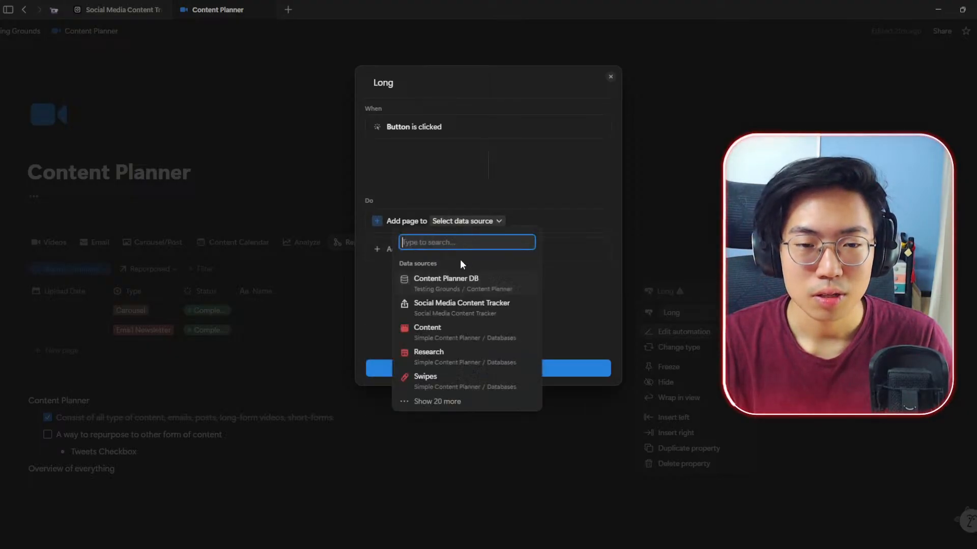
click(448, 281)
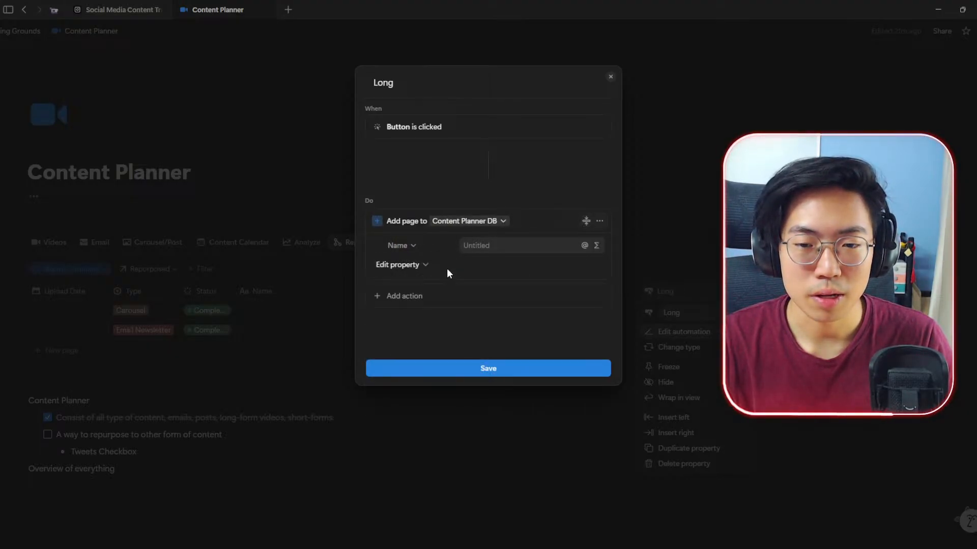
click(406, 265)
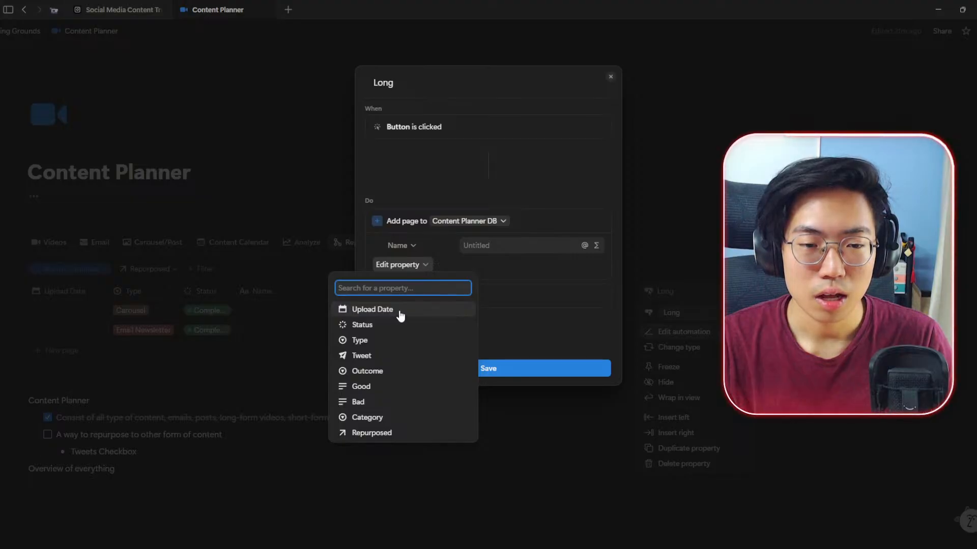
click(392, 341)
click(483, 270)
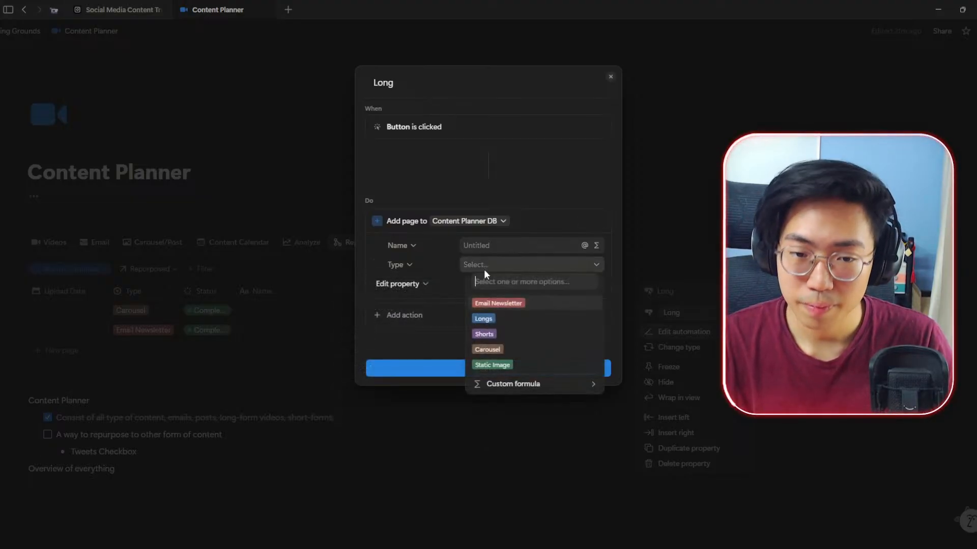
click(483, 319)
Set the added page's Repurposed property to This page and save the Long button's automation.
click(391, 284)
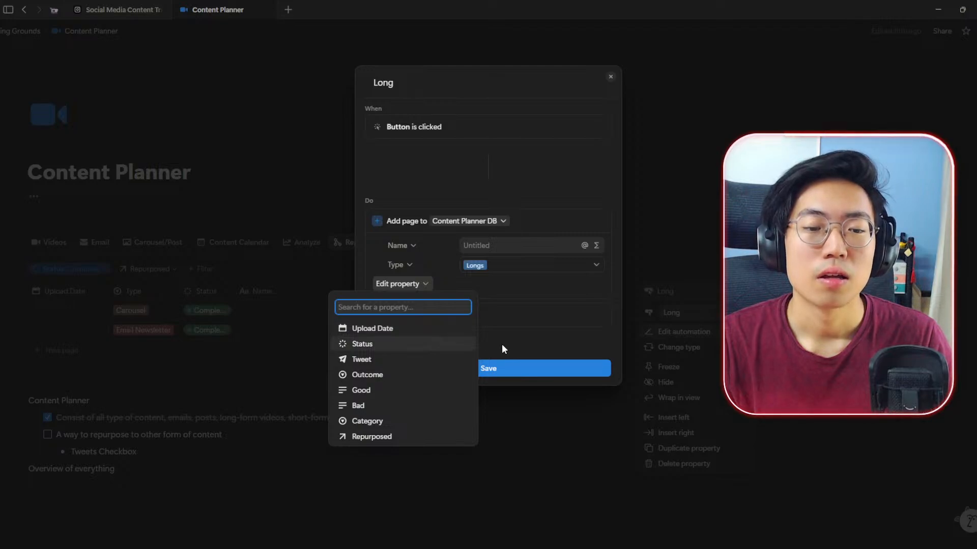
click(386, 441)
click(508, 286)
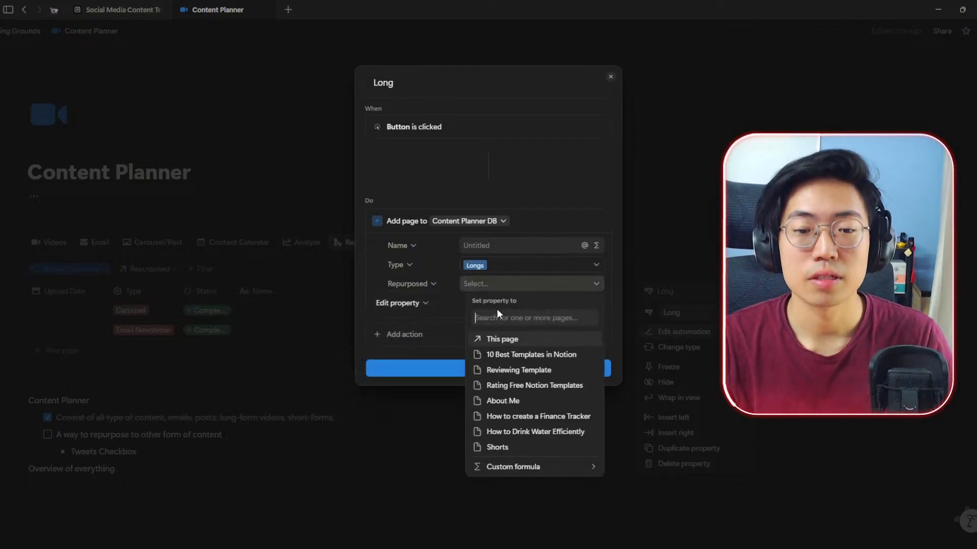
click(499, 338)
click(447, 367)
click(461, 369)
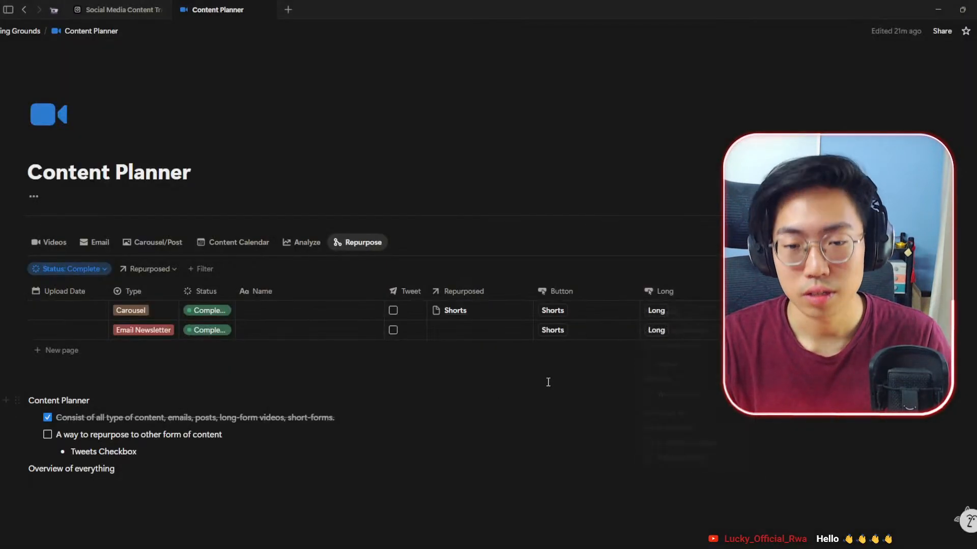
Run the Long button on the Carousel row and check the pages linked under Repurposed.
click(660, 313)
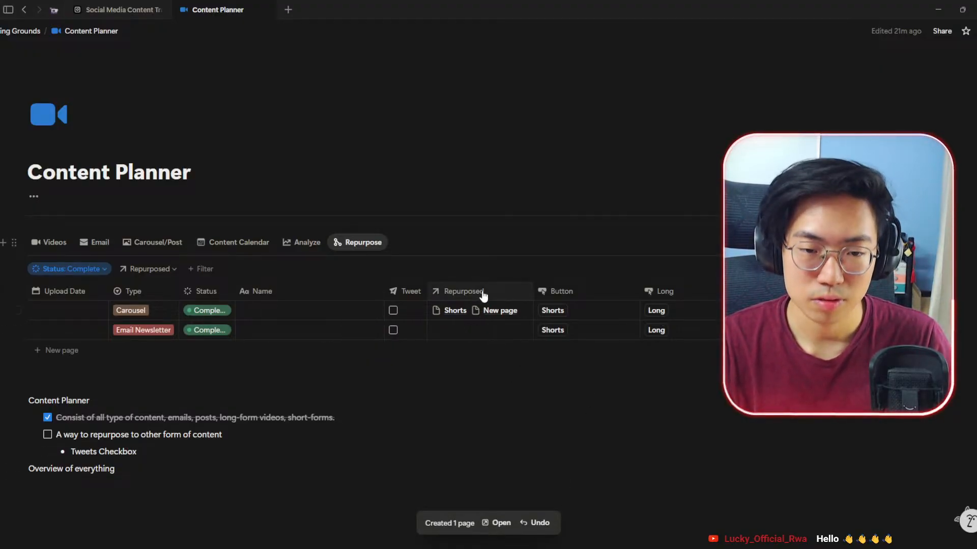
click(482, 292)
click(483, 292)
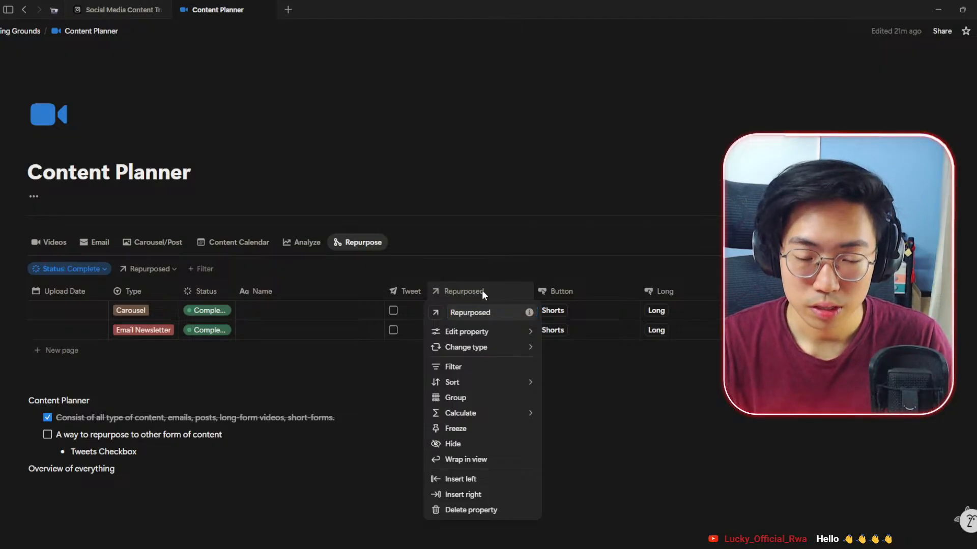
click(455, 322)
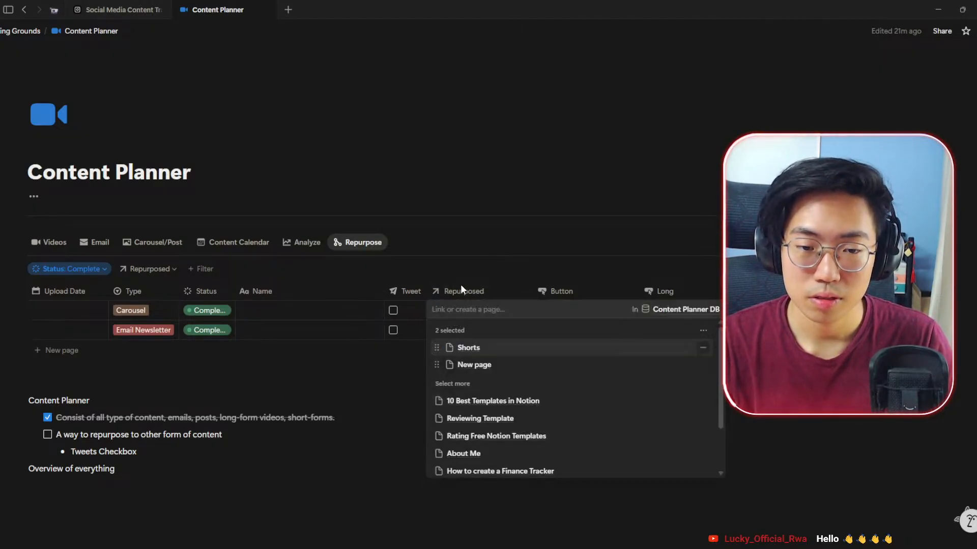
key(Escape)
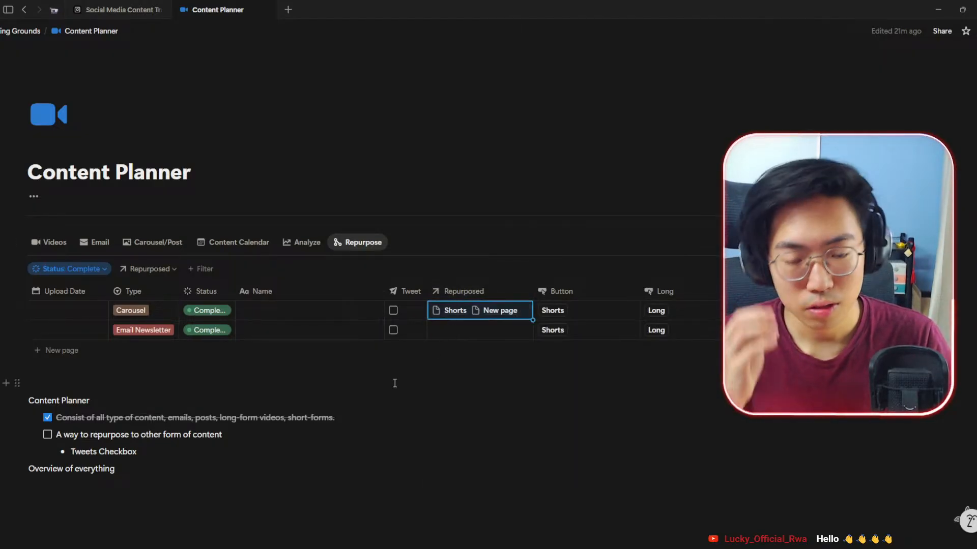
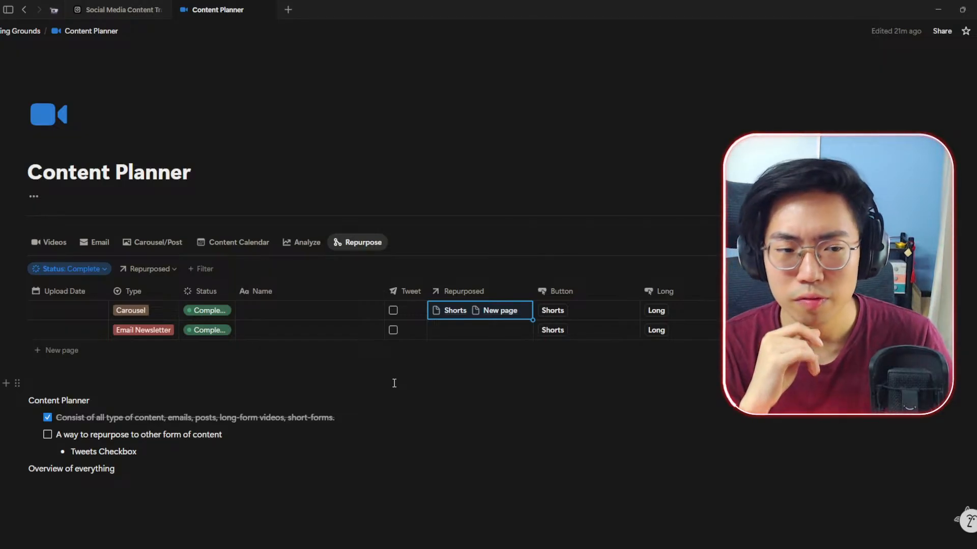
Add two new rows to the Repurpose view and set the Type of both to Shorts.
click(63, 349)
click(134, 354)
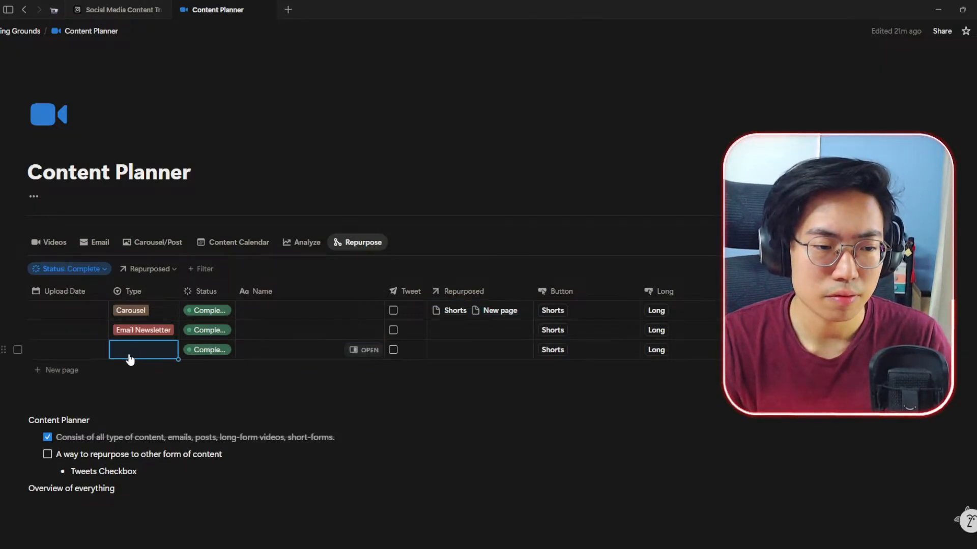
click(152, 415)
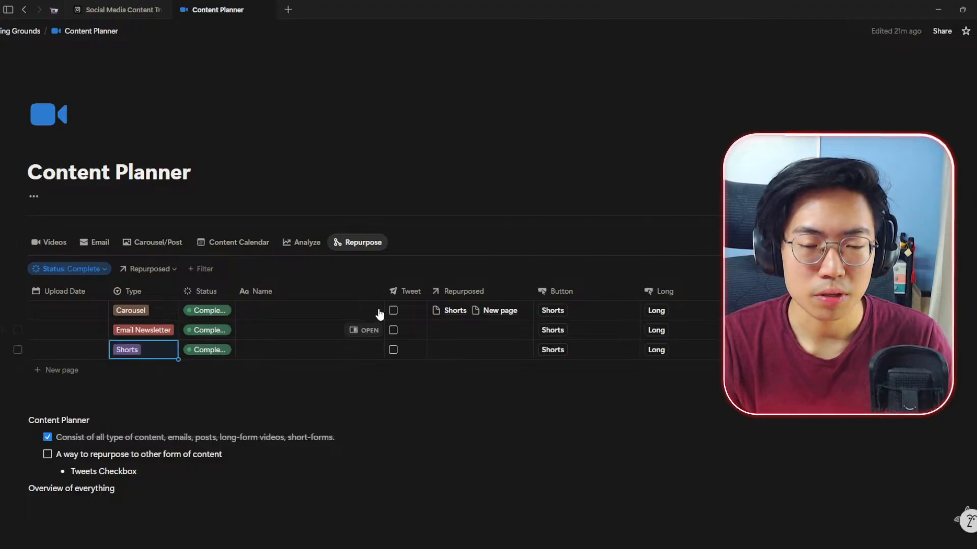
click(105, 370)
click(137, 370)
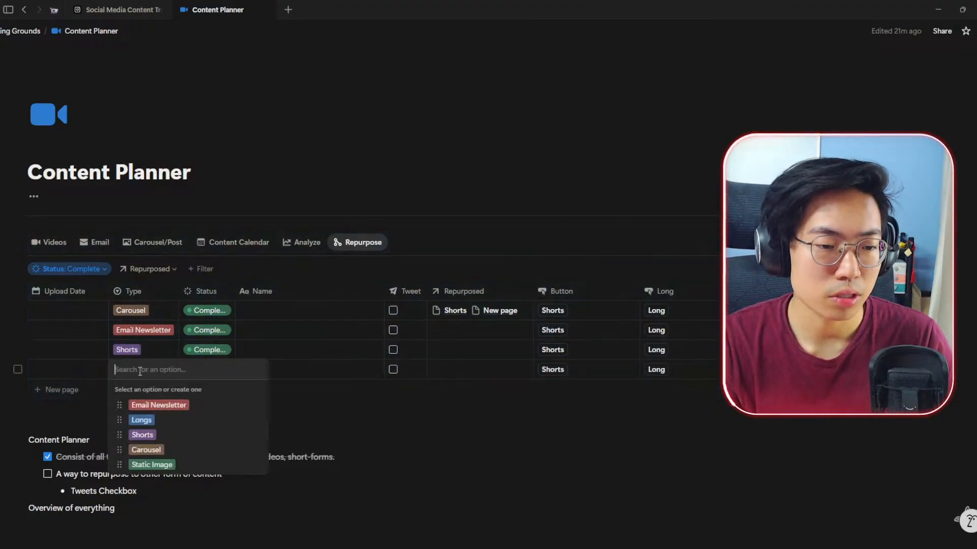
click(140, 435)
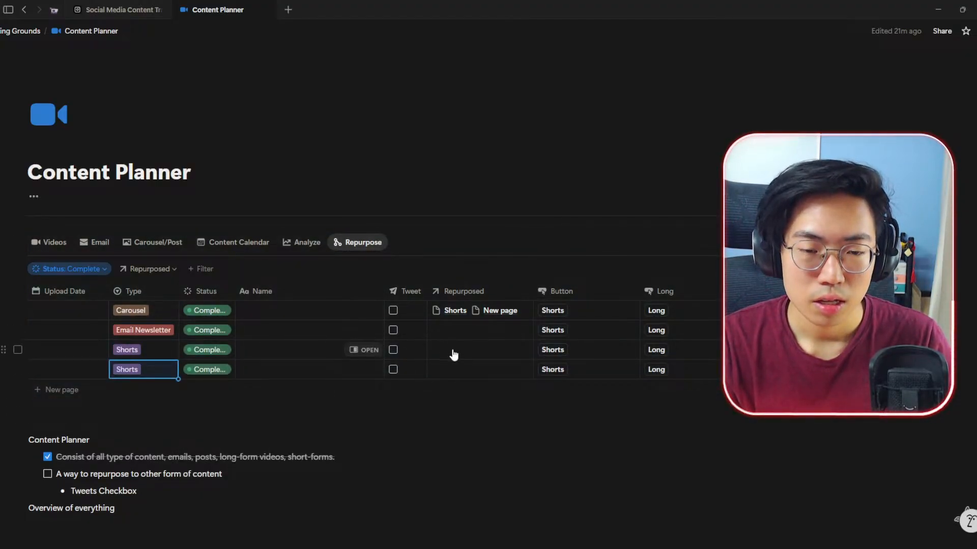
Run the Long button on the first Shorts row, then open the page linked under Repurposed and title it "New Long".
click(659, 354)
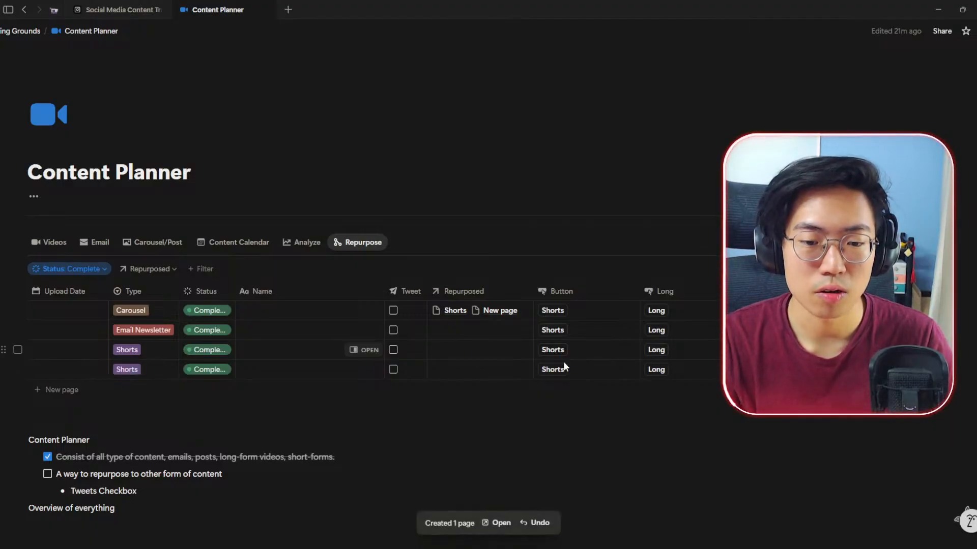
click(490, 351)
key(Escape)
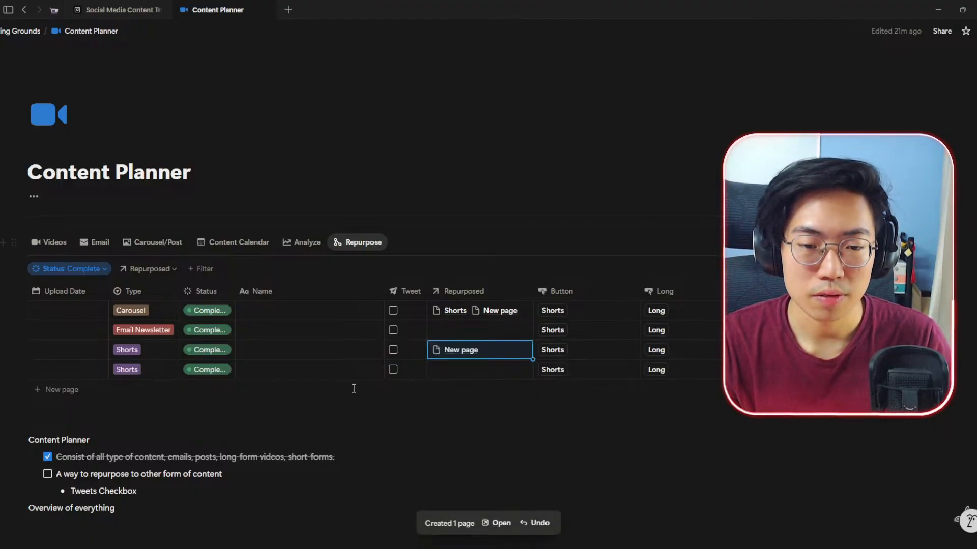
click(454, 346)
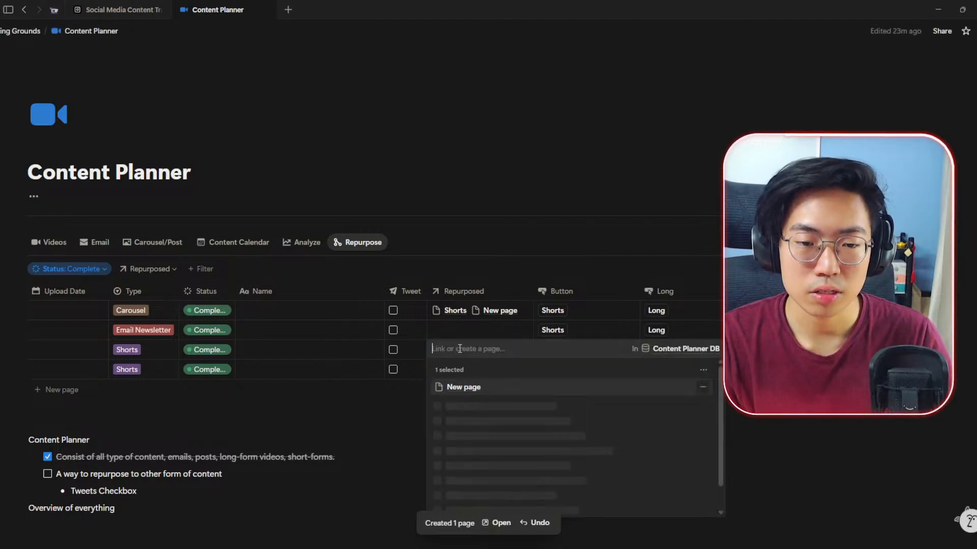
click(461, 389)
text(New Long)
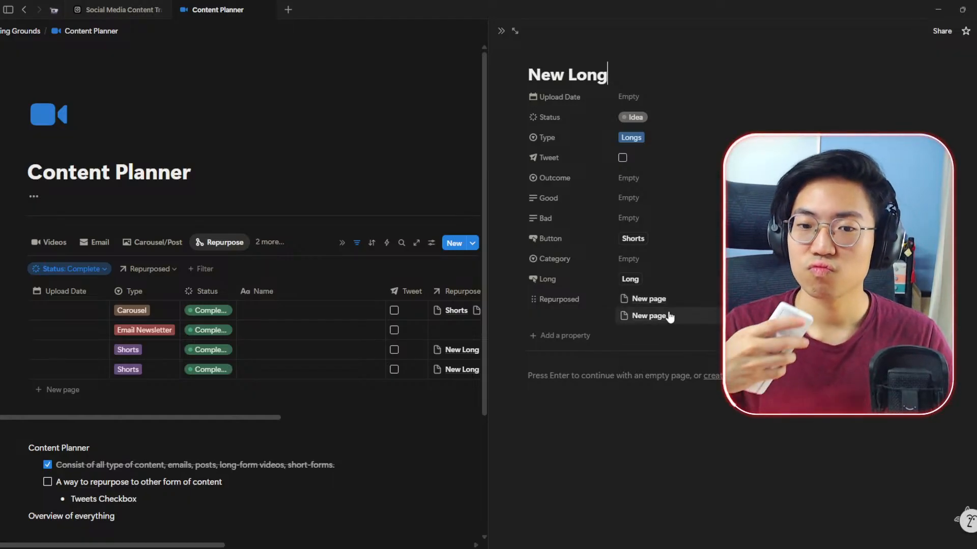
Make the Repurposed property a two-way relation with "Source" as the related property name.
click(555, 306)
mouse_move(548, 375)
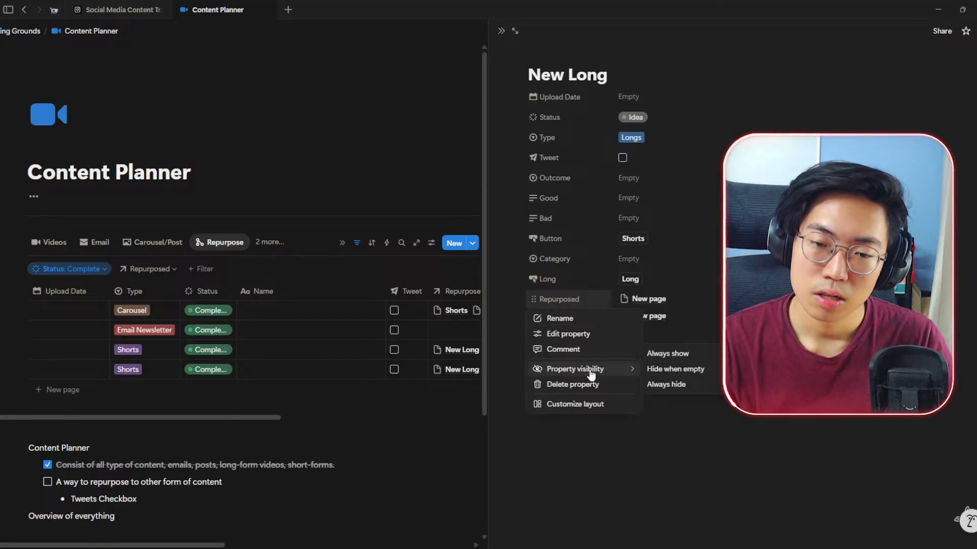
click(581, 334)
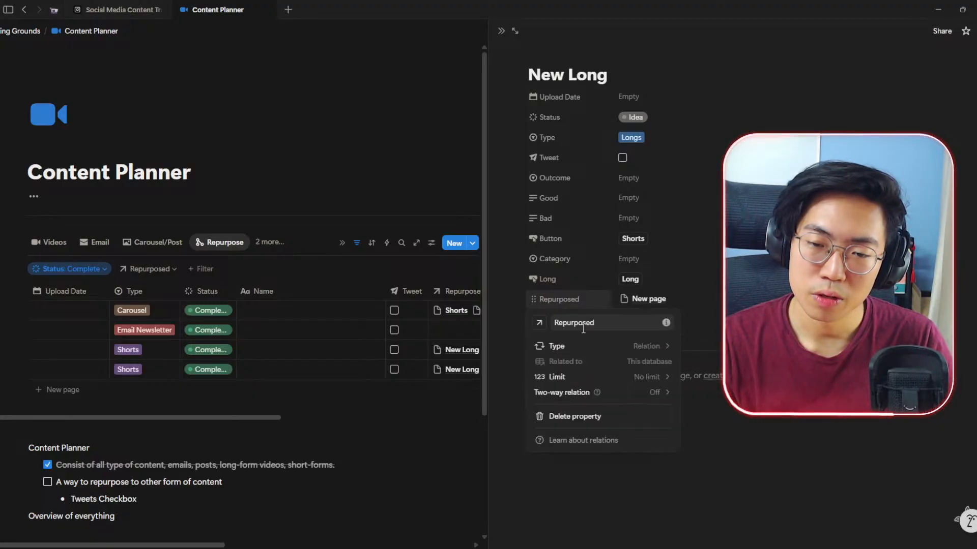
click(591, 389)
click(659, 412)
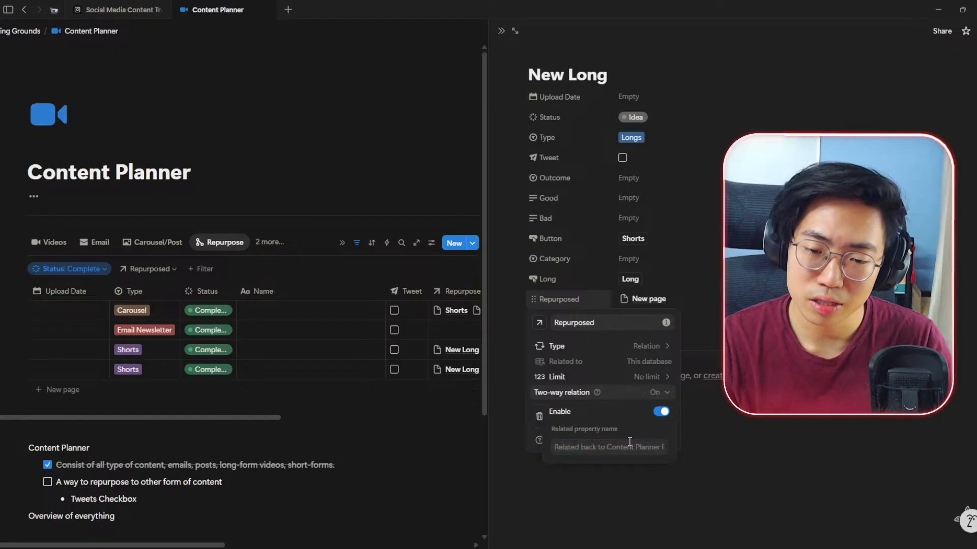
click(615, 446)
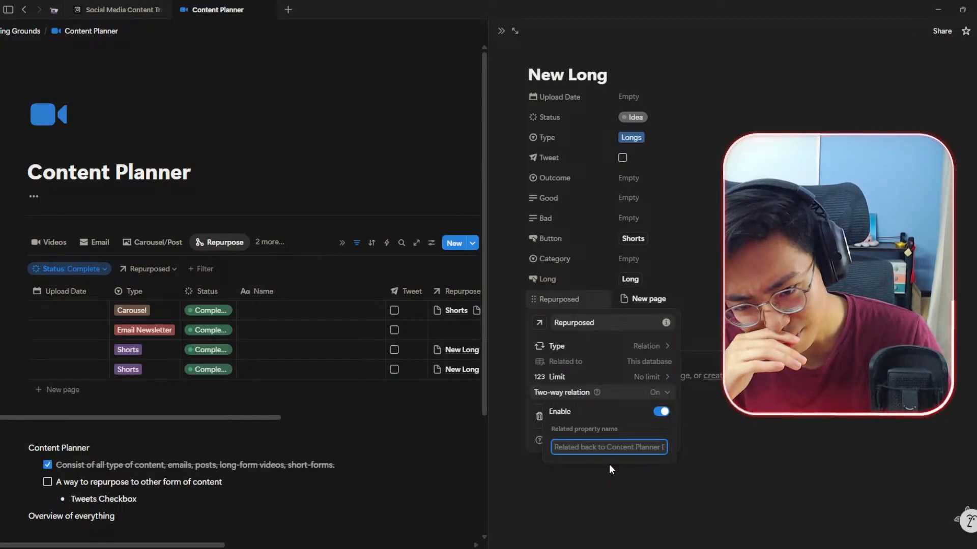
text(Sour)
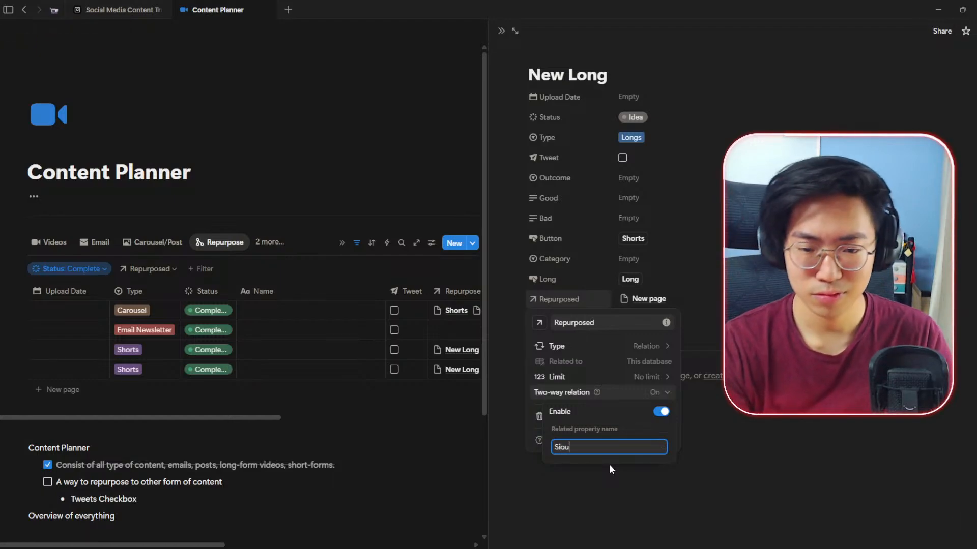
text(ce)
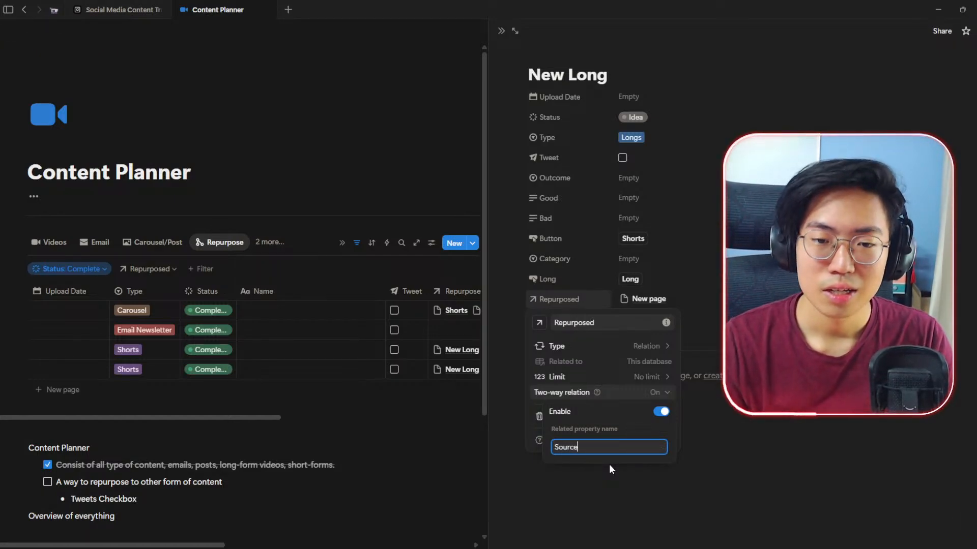
key(Return)
click(526, 275)
click(526, 283)
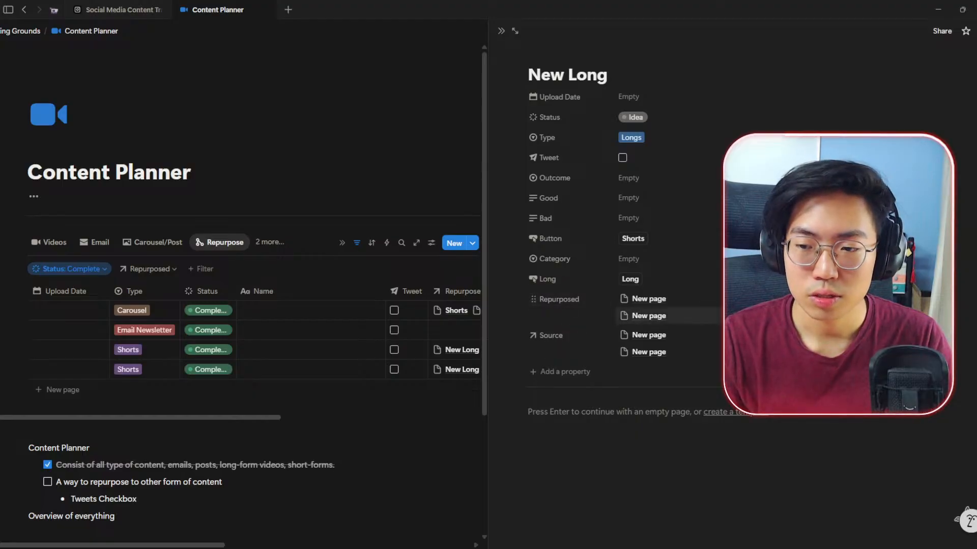
Remove all pages linked under Repurposed and Source on the "New Long" page.
click(940, 316)
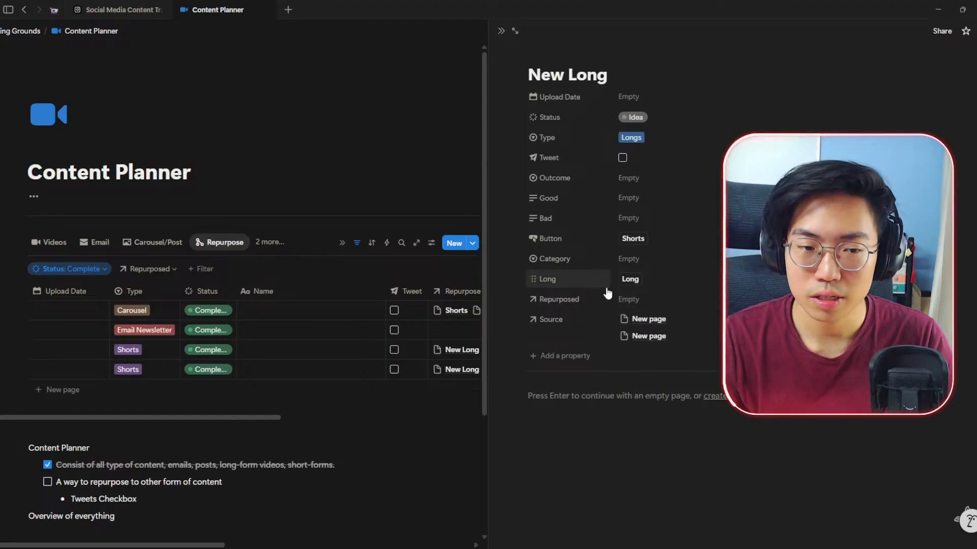
click(940, 319)
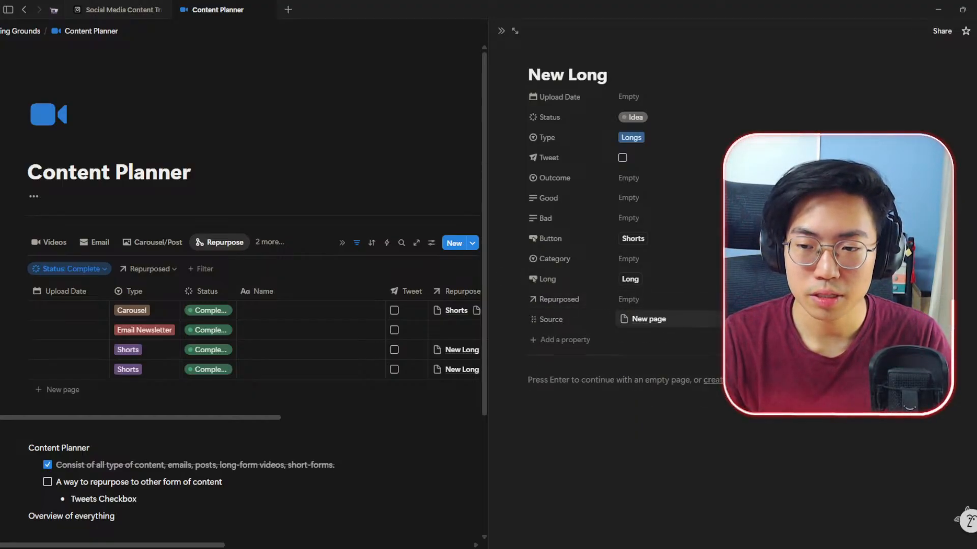
click(940, 319)
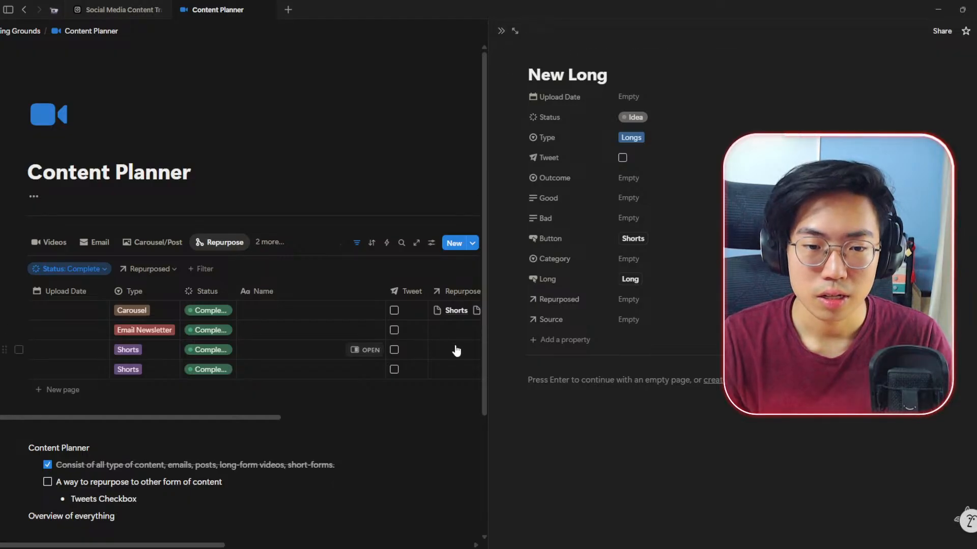
Link the "New Long" page under Repurposed in both Shorts rows and close its side view.
click(454, 349)
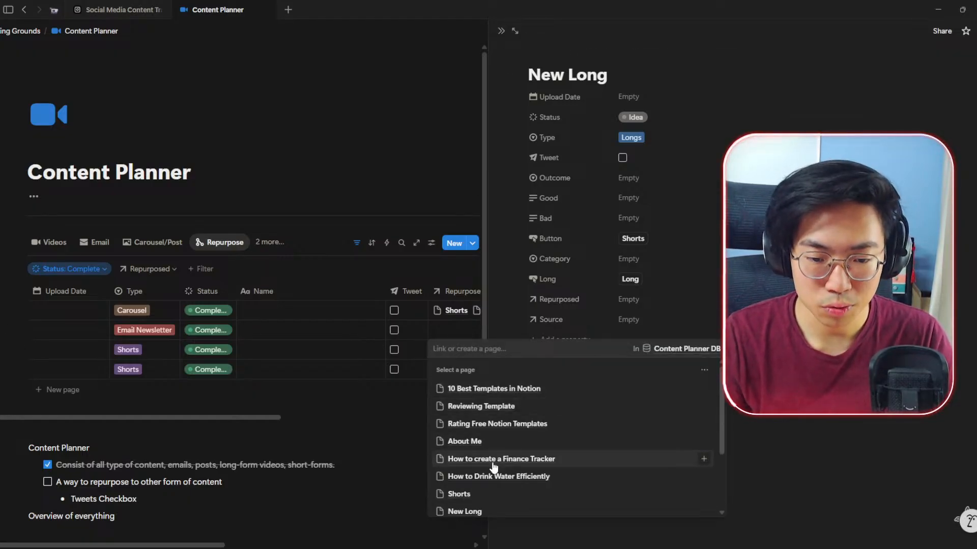
click(461, 511)
key(Down)
text(New Long)
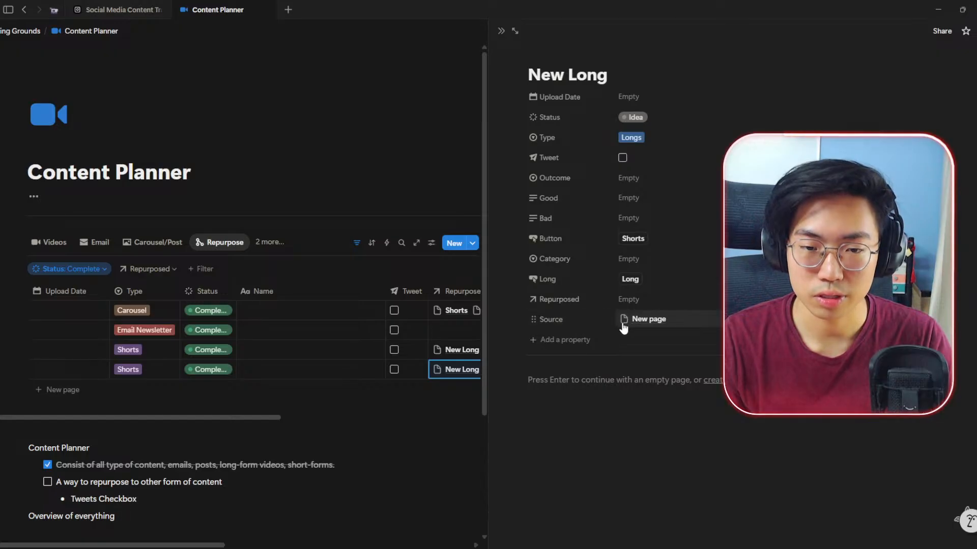
click(572, 304)
key(Escape)
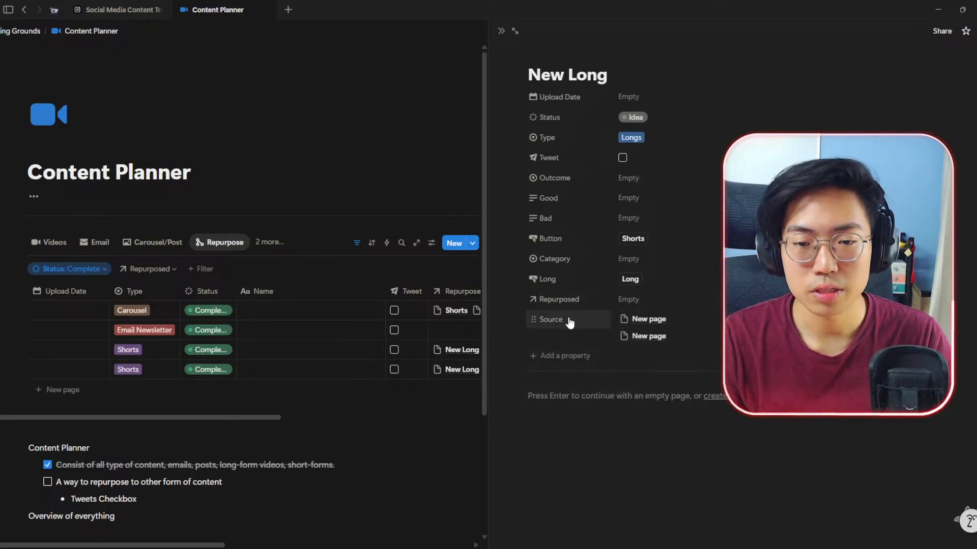
click(501, 31)
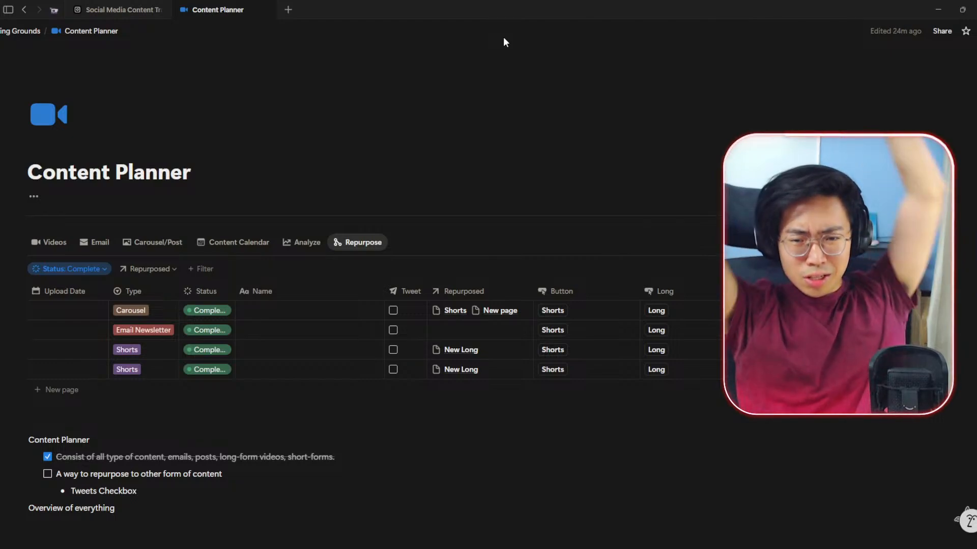
click(144, 311)
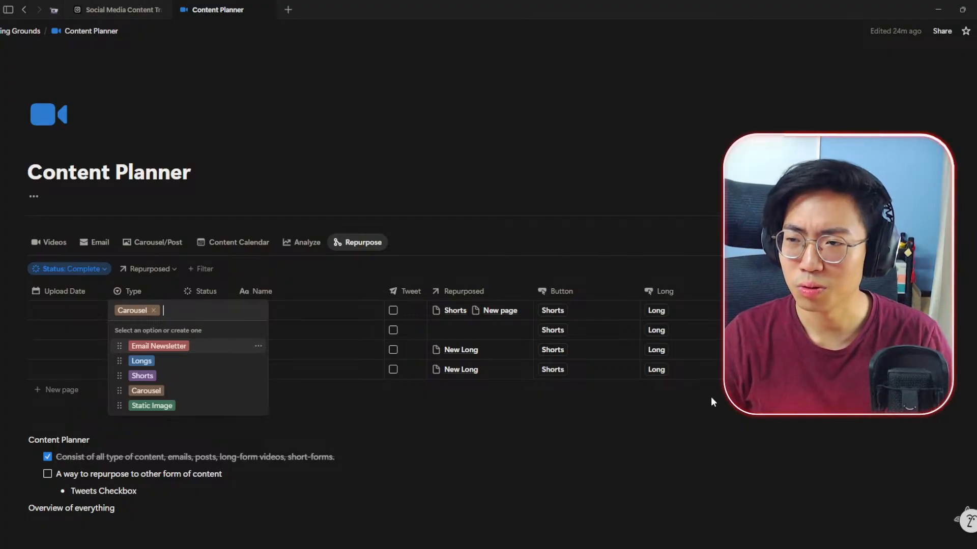
click(700, 409)
Create a page named "sdfdsfsdfsfd" under Repurposed in the Email Newsletter row and set its Type to Email Newsletter.
click(459, 335)
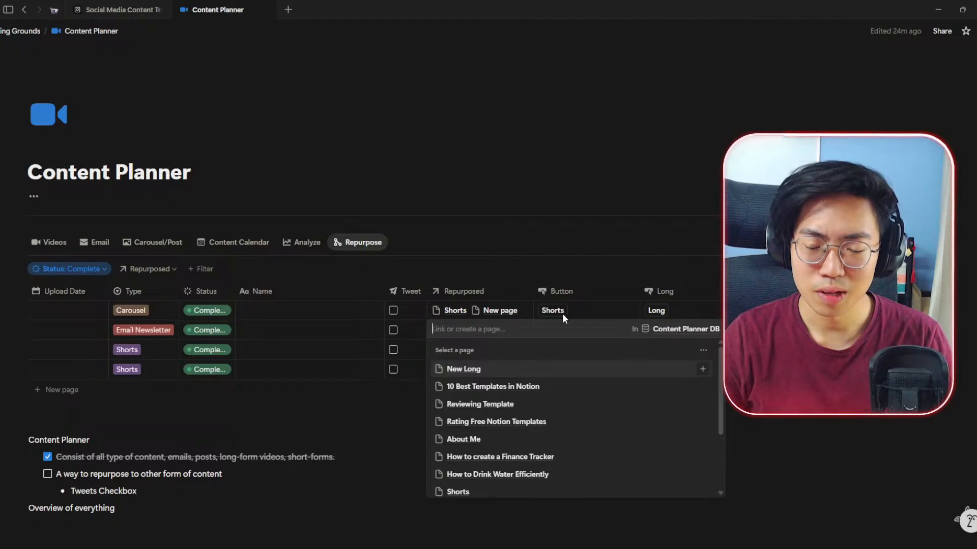
text(sdfdsfsdfsfd)
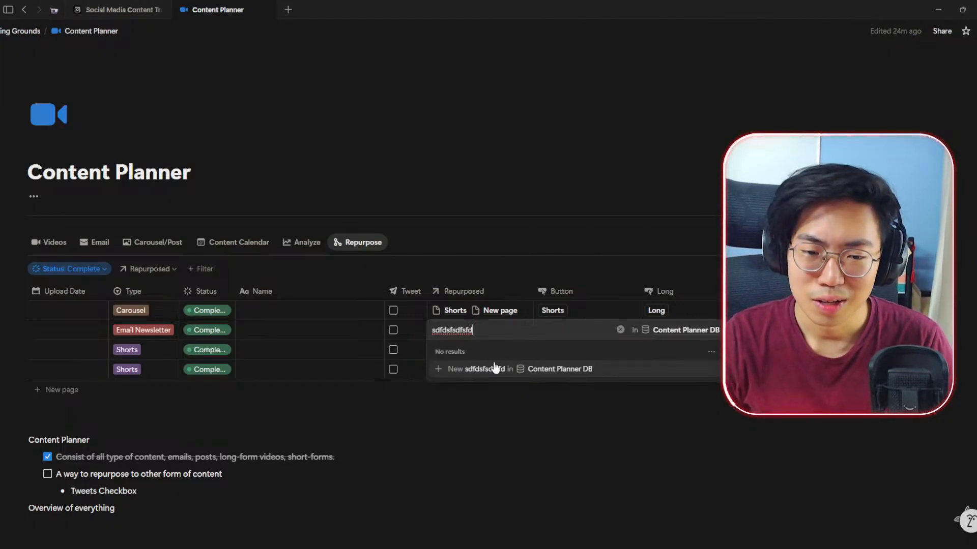
click(495, 359)
click(491, 369)
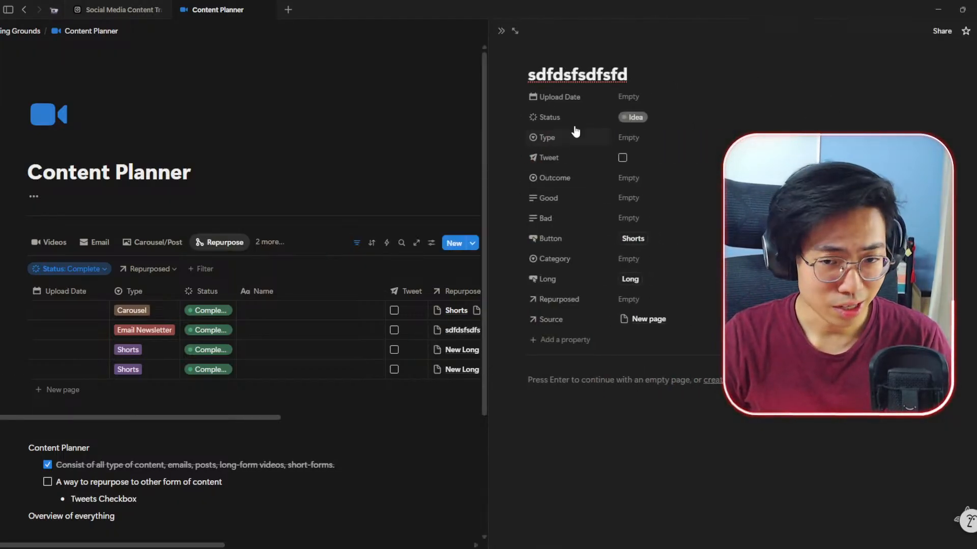
click(630, 137)
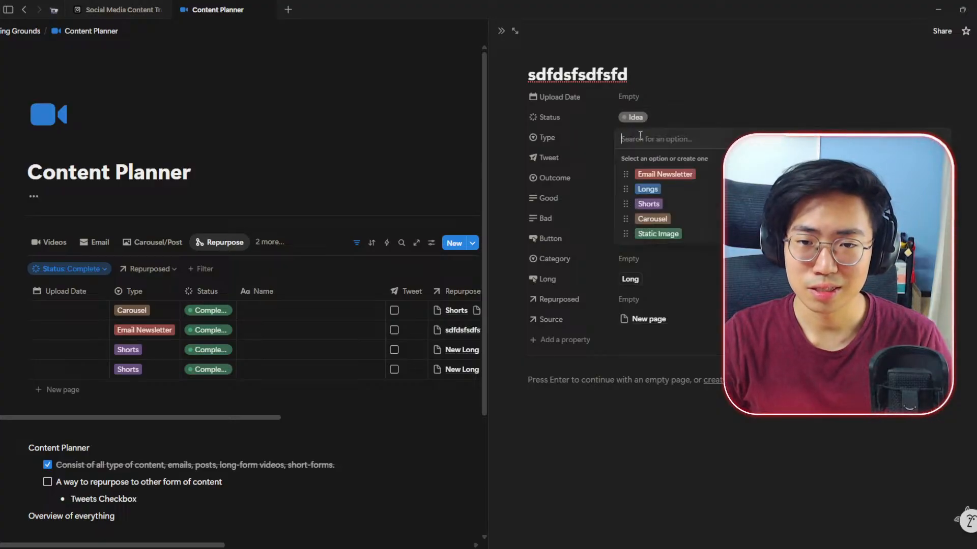
click(654, 189)
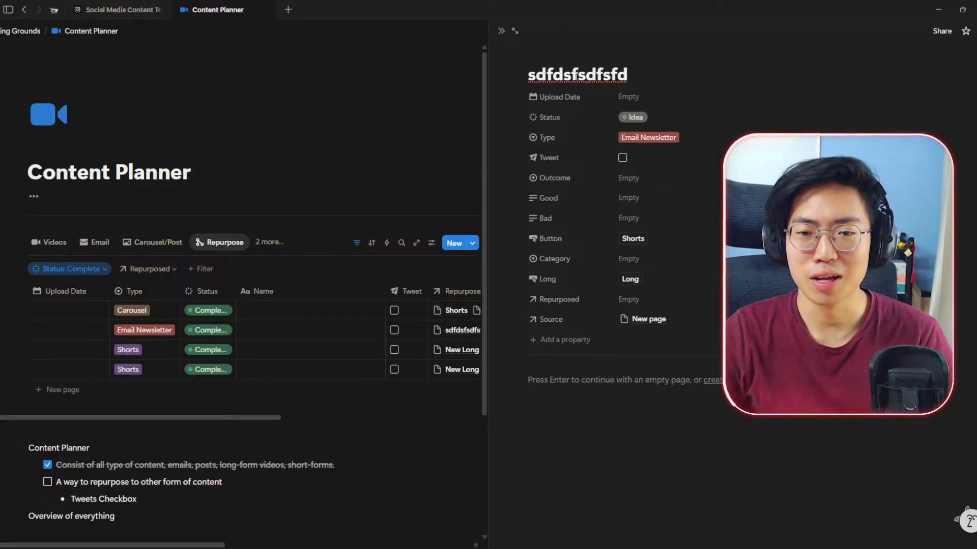
click(501, 30)
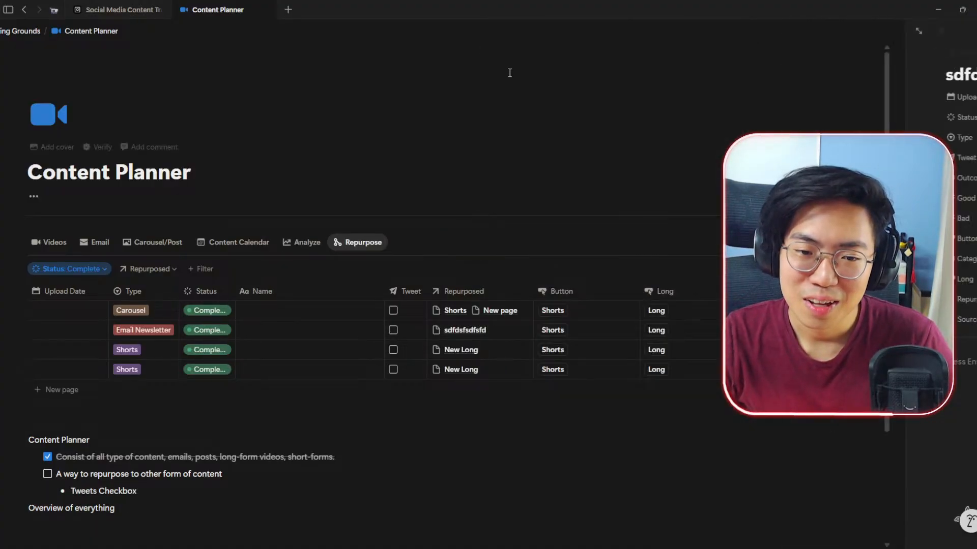
Delete the Button and Long properties from the Content Planner database.
click(560, 295)
click(552, 462)
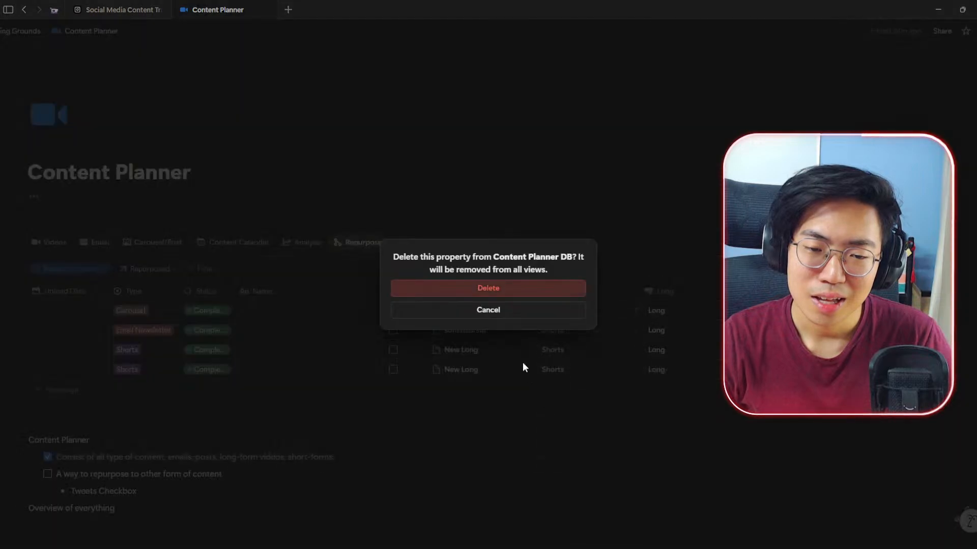
click(463, 289)
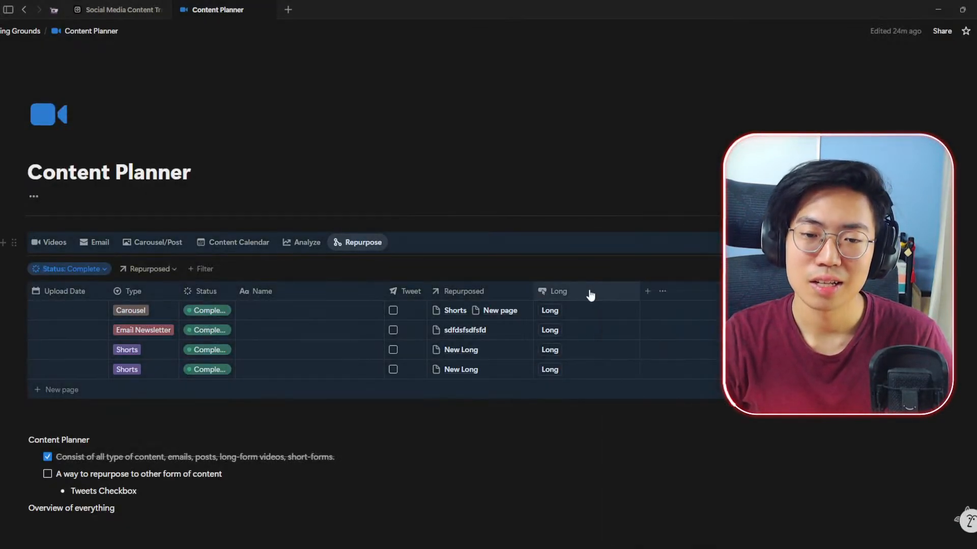
click(589, 291)
click(590, 460)
click(473, 289)
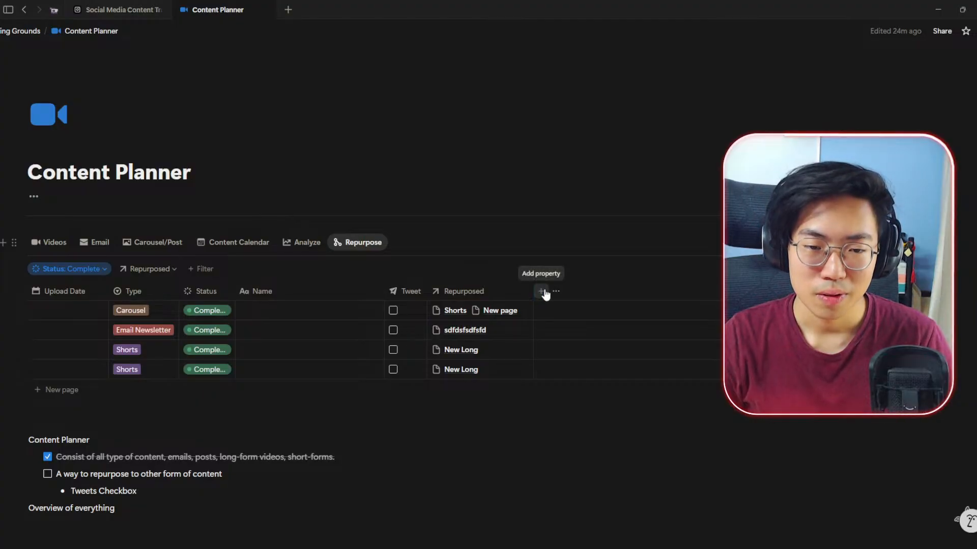
Add a button property to the Repurpose view and name it "Repurpose".
click(491, 332)
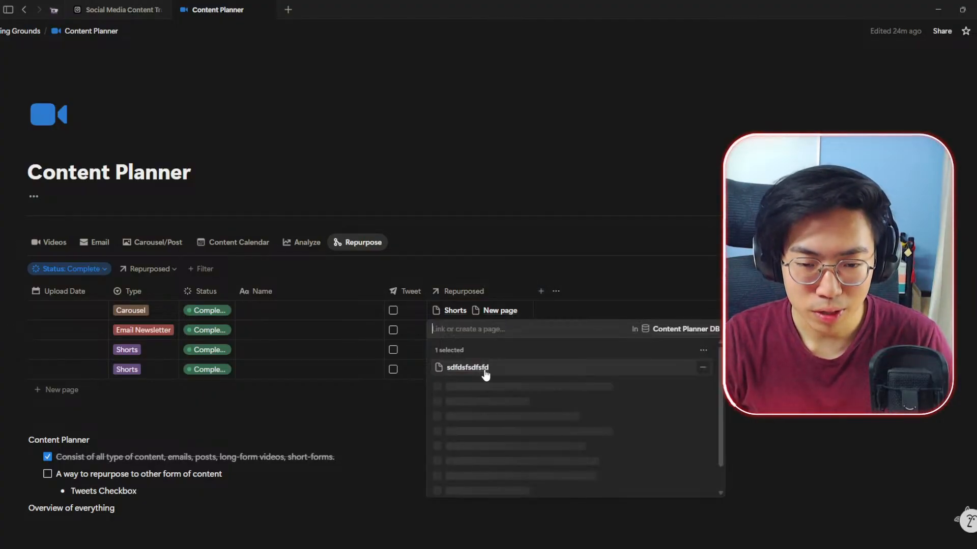
click(541, 291)
click(541, 291)
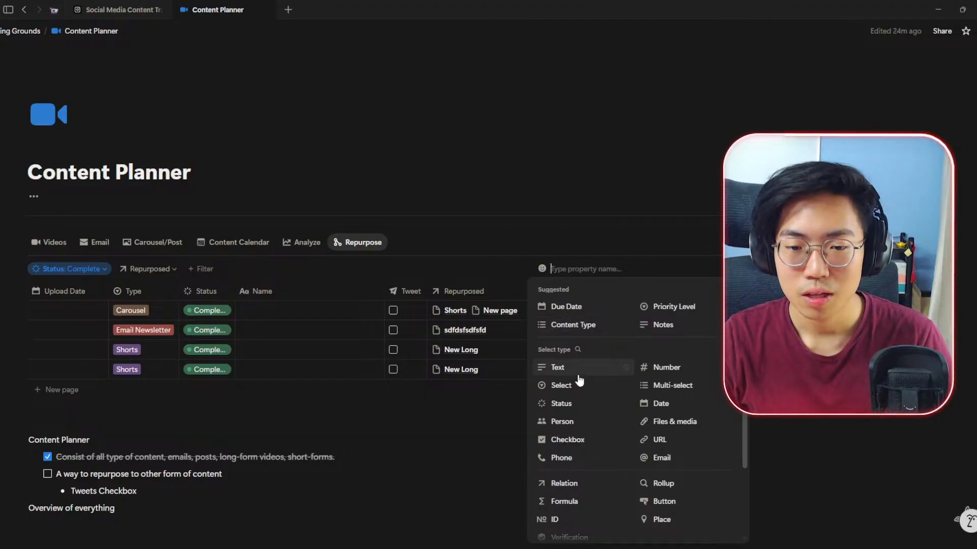
scroll(594, 501, down, 2)
click(666, 408)
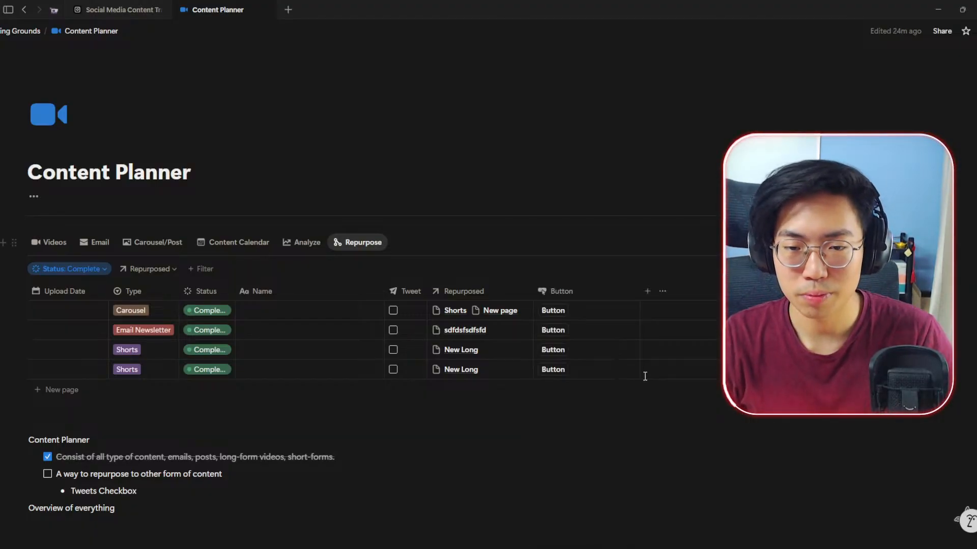
click(578, 294)
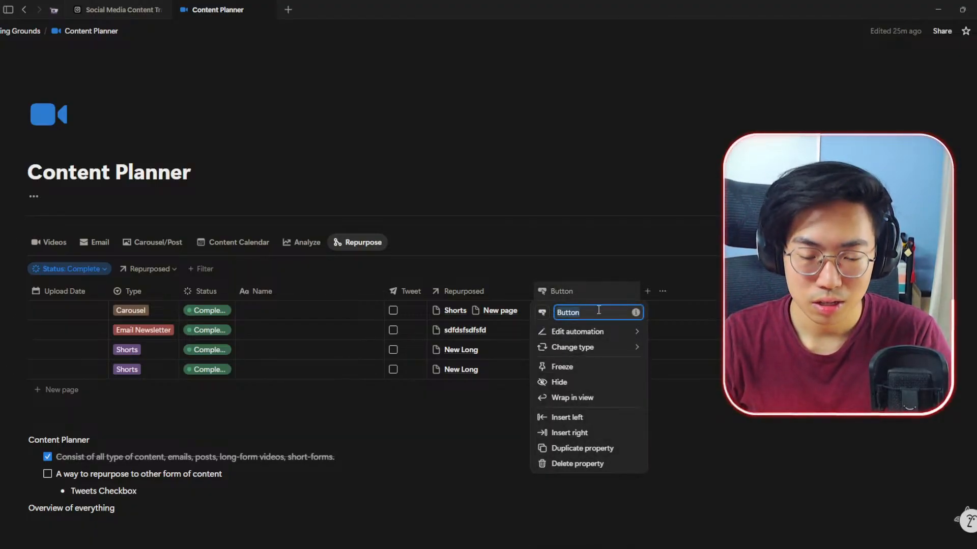
key(BackSpace)
key(BackSpace)
key(BackSpace)
key(BackSpace)
key(BackSpace)
key(BackSpace)
text(Repurpose)
key(Return)
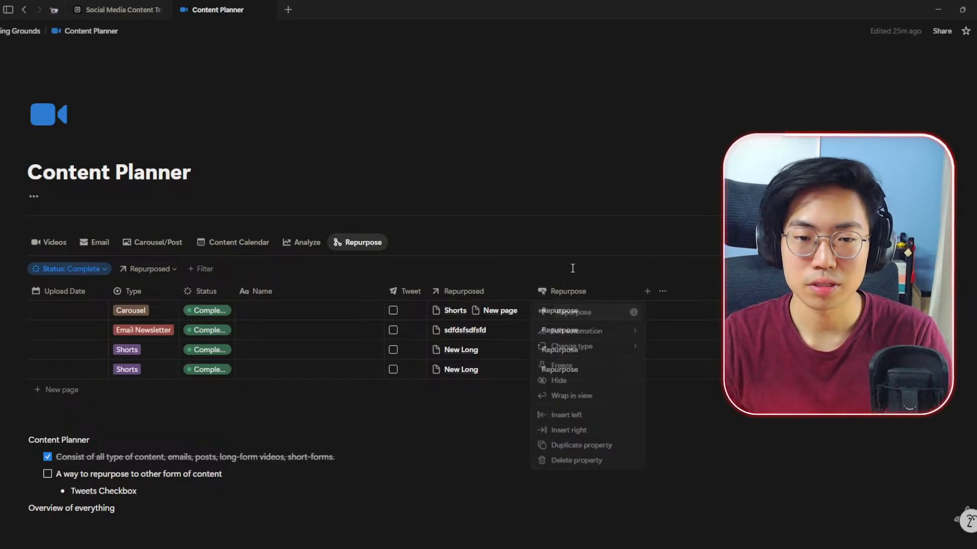
Edit the Repurpose button's automation to add a page to Content Planner DB.
click(586, 292)
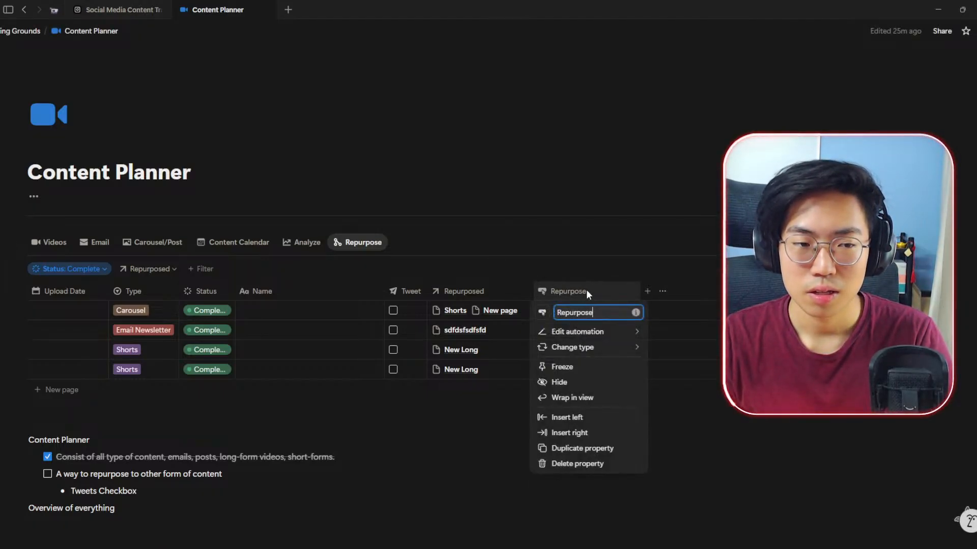
click(585, 332)
click(442, 223)
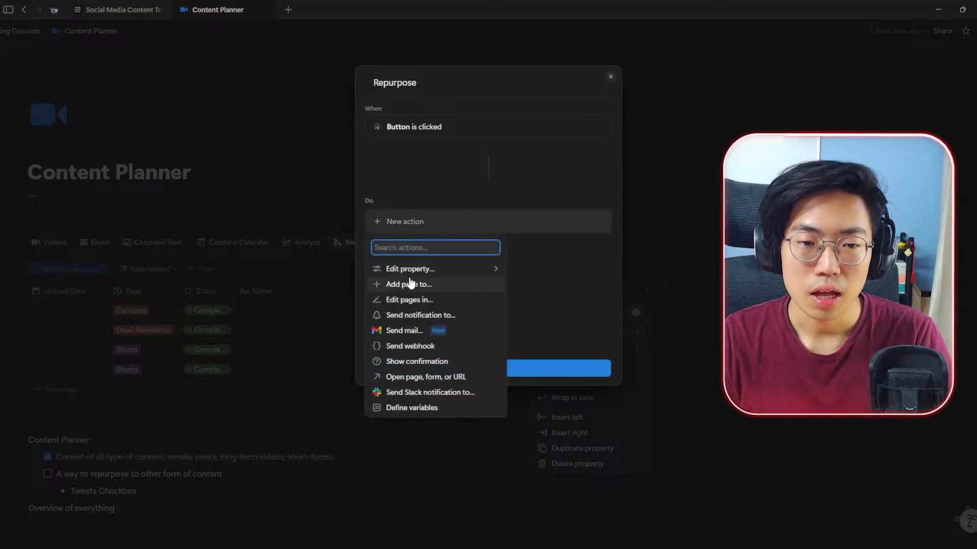
click(410, 284)
click(465, 220)
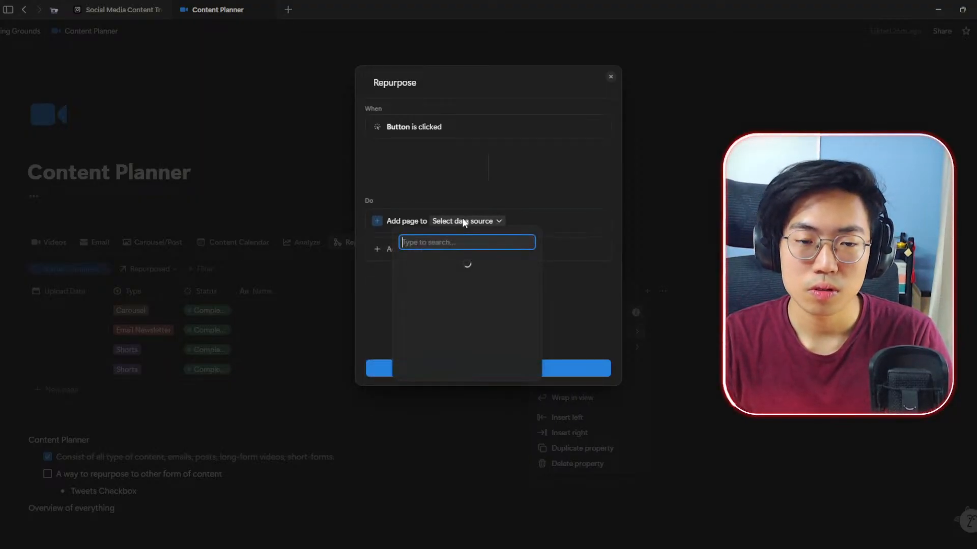
click(436, 279)
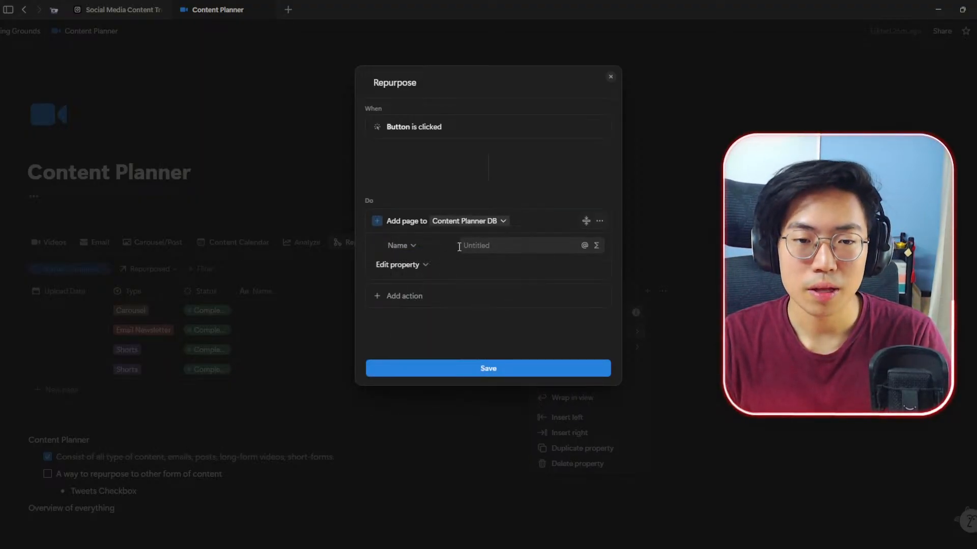
click(409, 246)
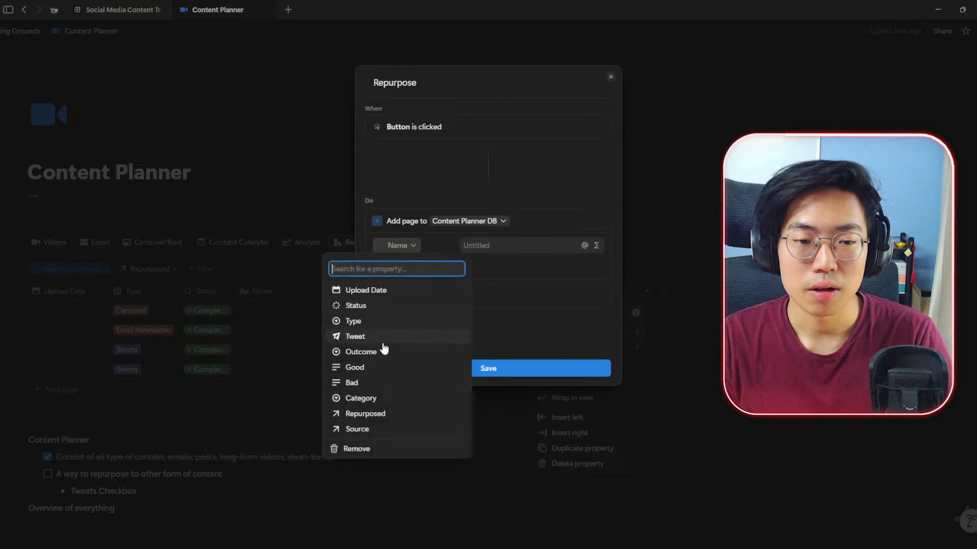
click(370, 307)
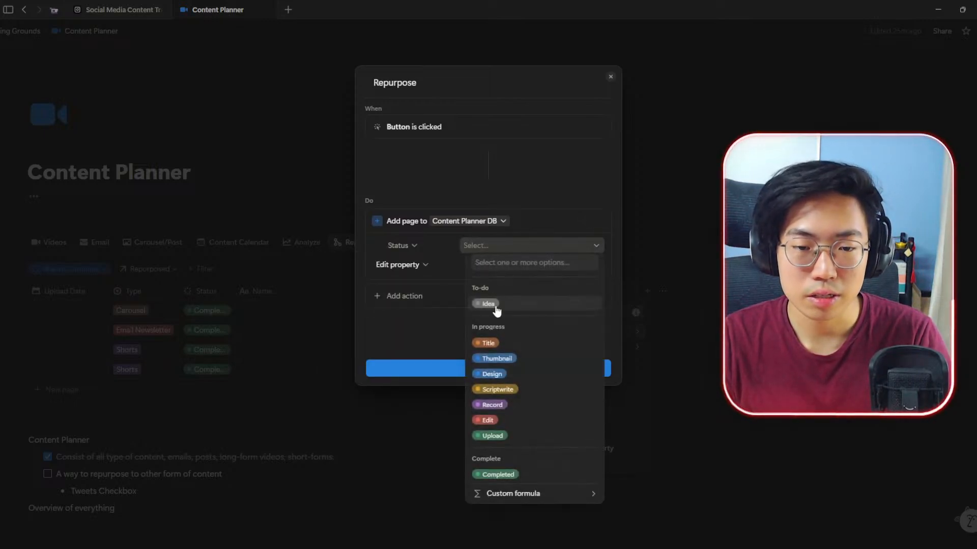
click(403, 249)
click(402, 247)
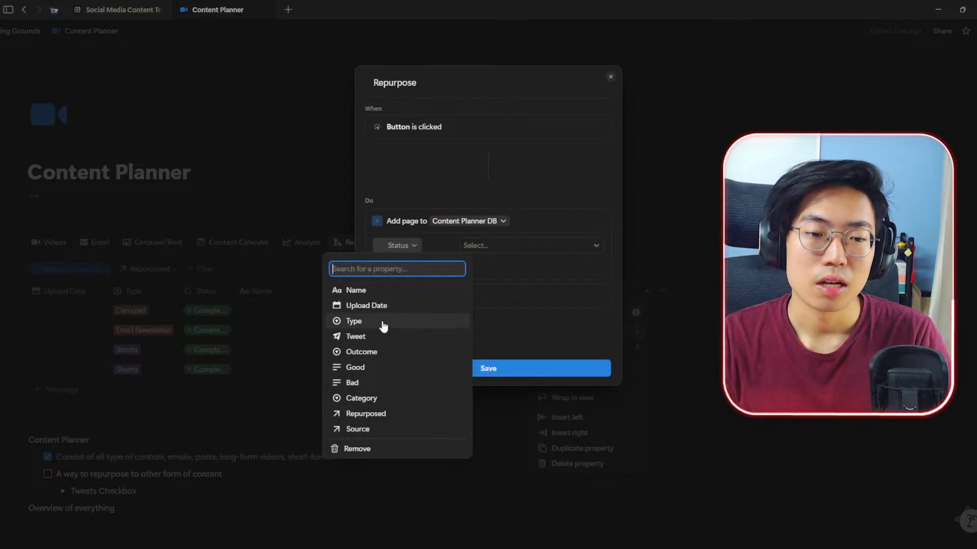
click(384, 326)
Set the added page's Repurposed property to "This page" in the Repurpose button's automation and save it.
click(394, 244)
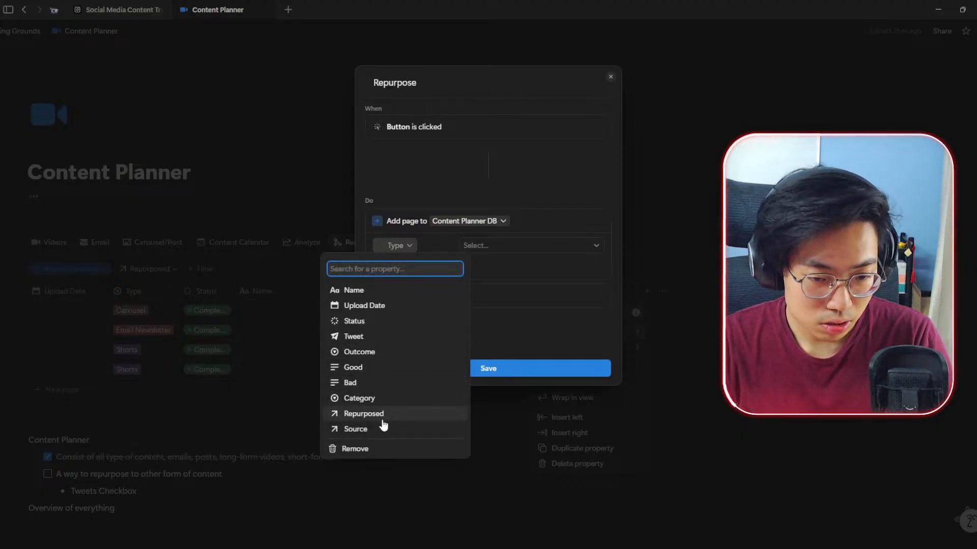
click(387, 413)
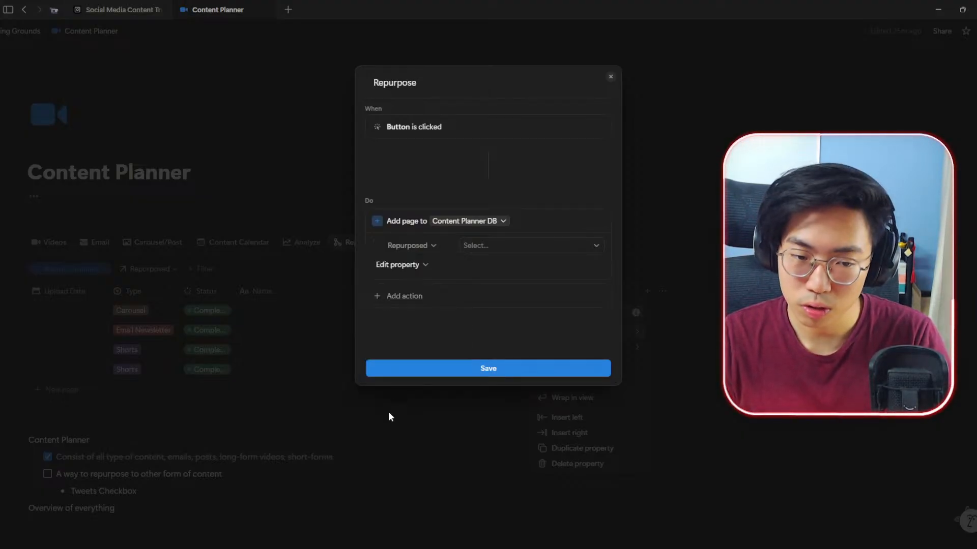
click(478, 245)
click(484, 302)
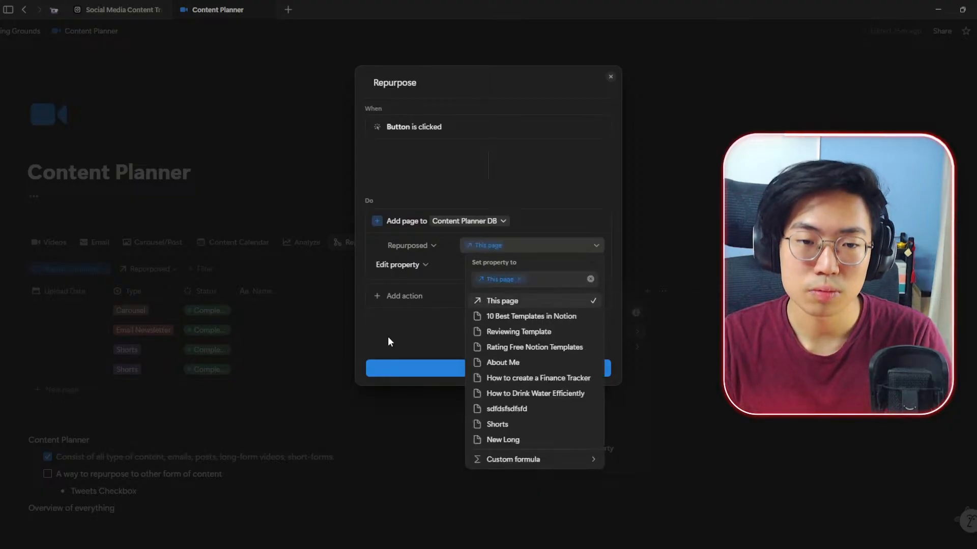
click(388, 337)
click(402, 245)
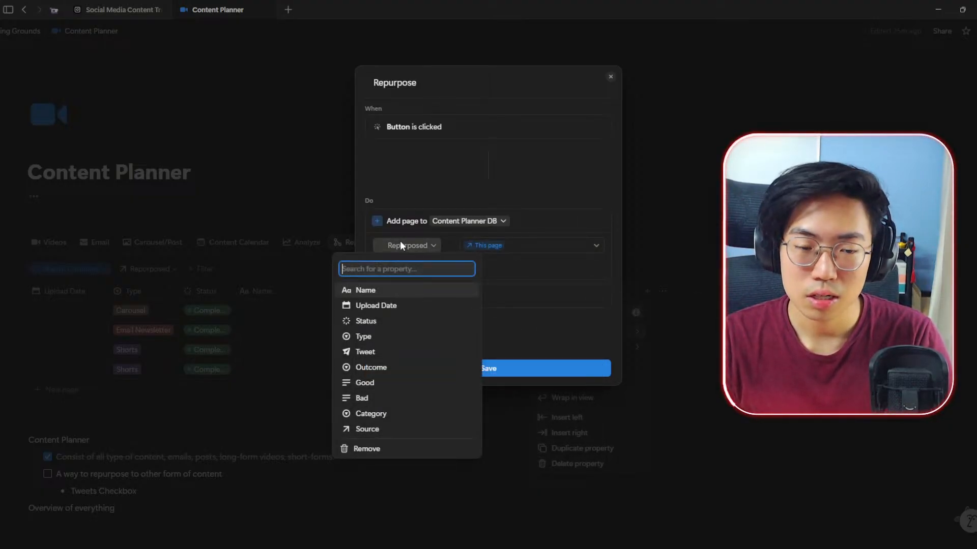
click(401, 246)
click(469, 370)
click(471, 338)
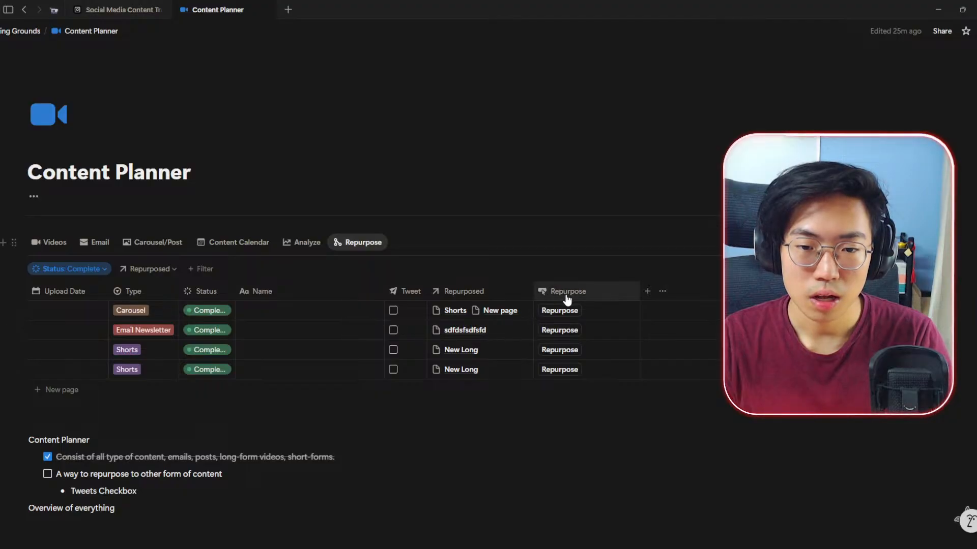
Add a new page of type Carousel to the Repurpose view and run its Repurpose button.
click(69, 390)
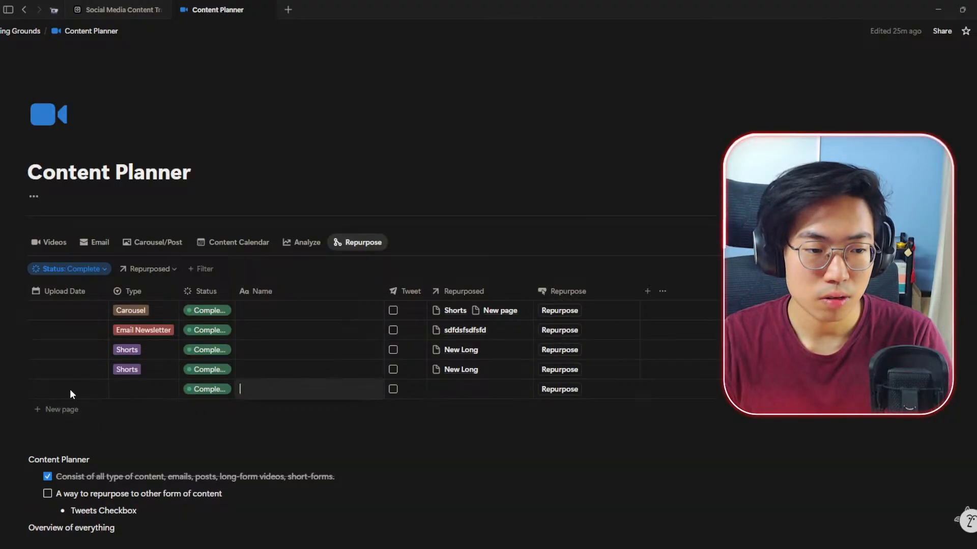
click(146, 390)
click(165, 470)
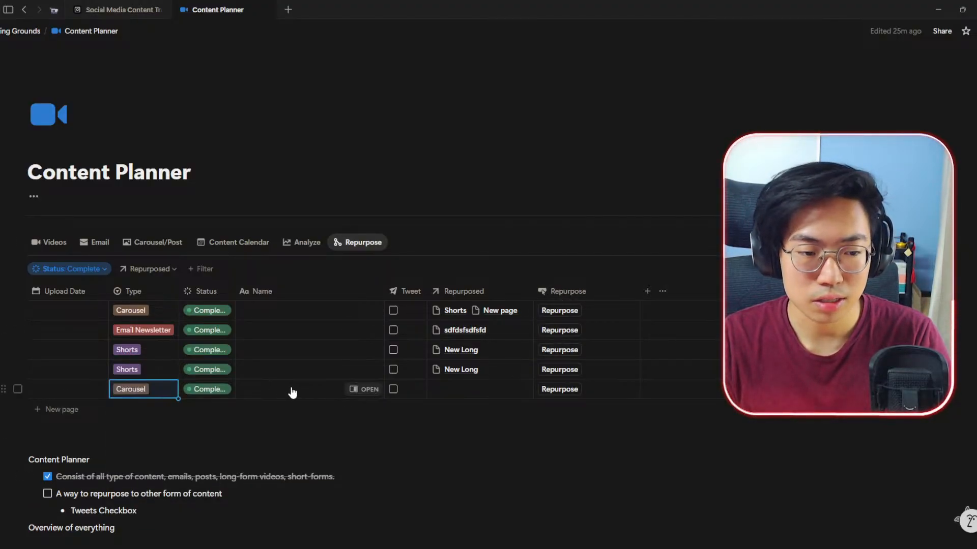
click(567, 395)
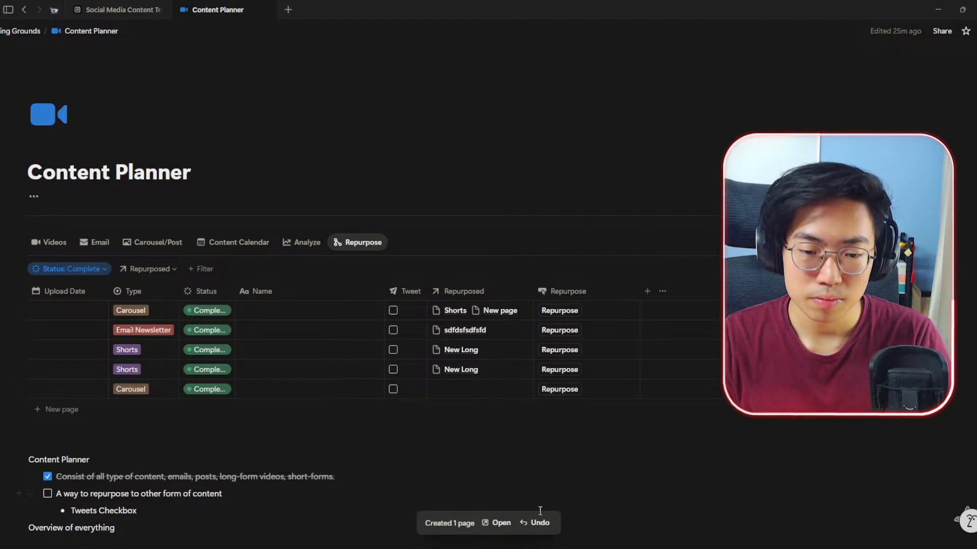
Add an action to the Repurpose button's automation that opens the added page, and save it.
click(587, 291)
click(591, 331)
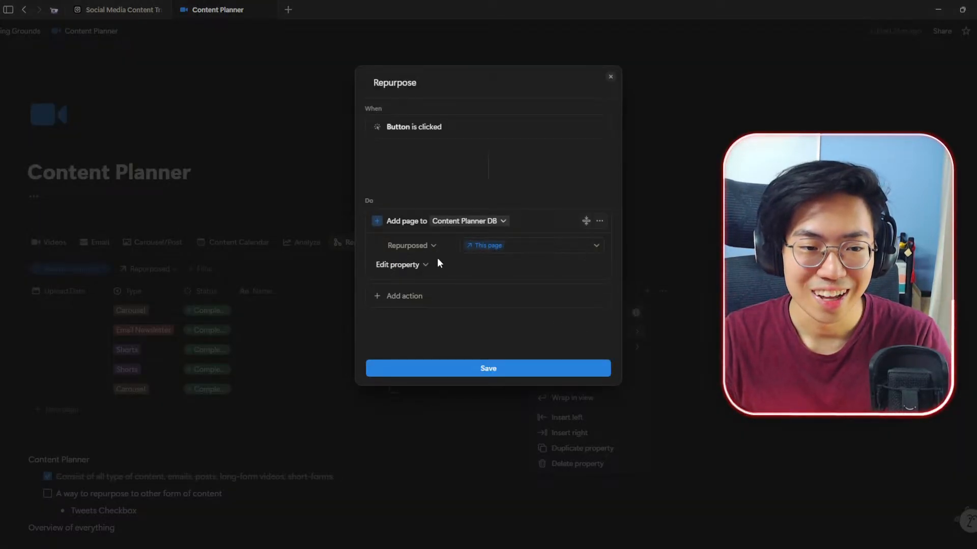
click(412, 267)
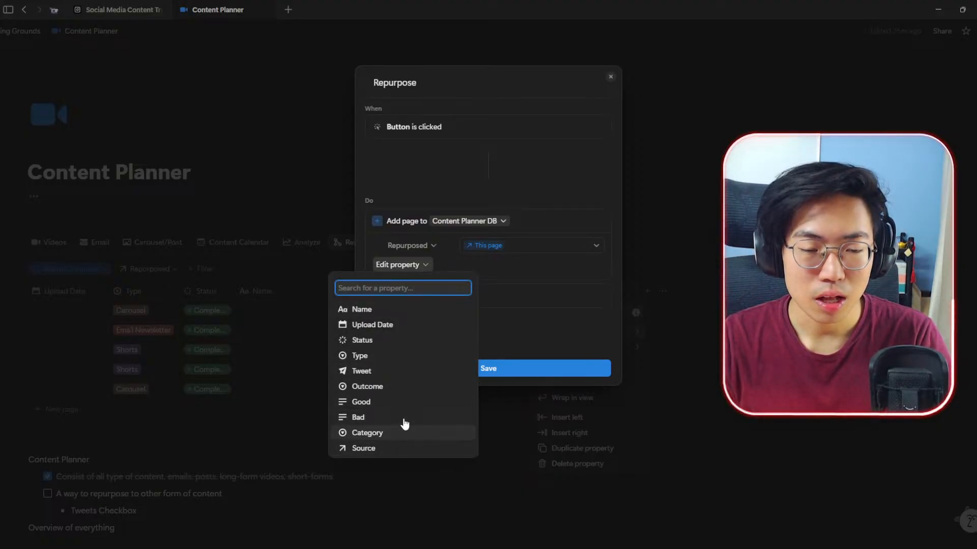
click(505, 305)
click(416, 294)
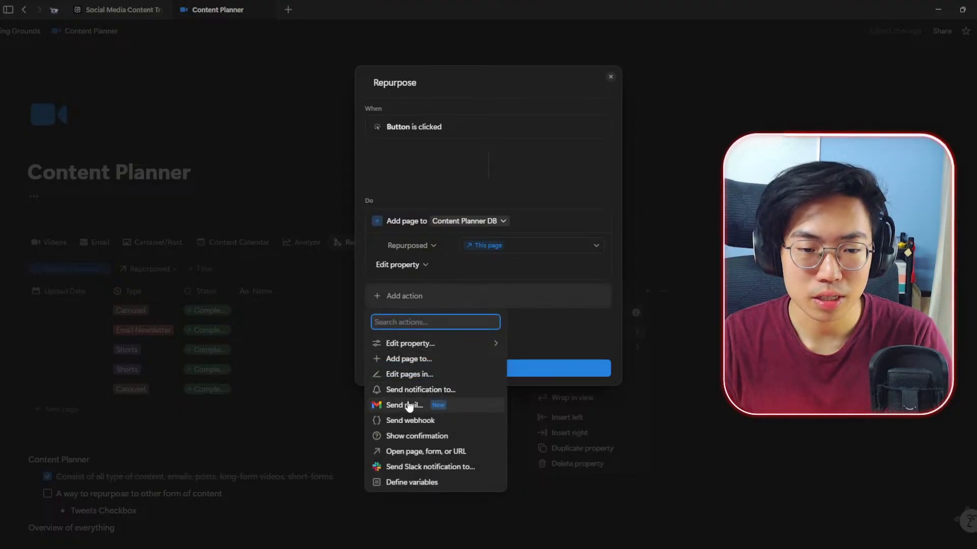
click(405, 452)
click(435, 299)
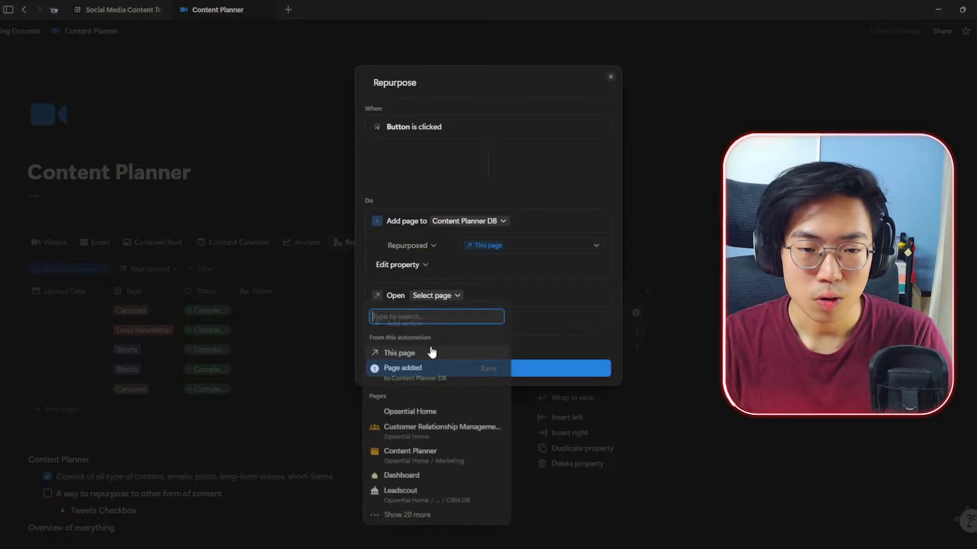
click(425, 367)
click(484, 370)
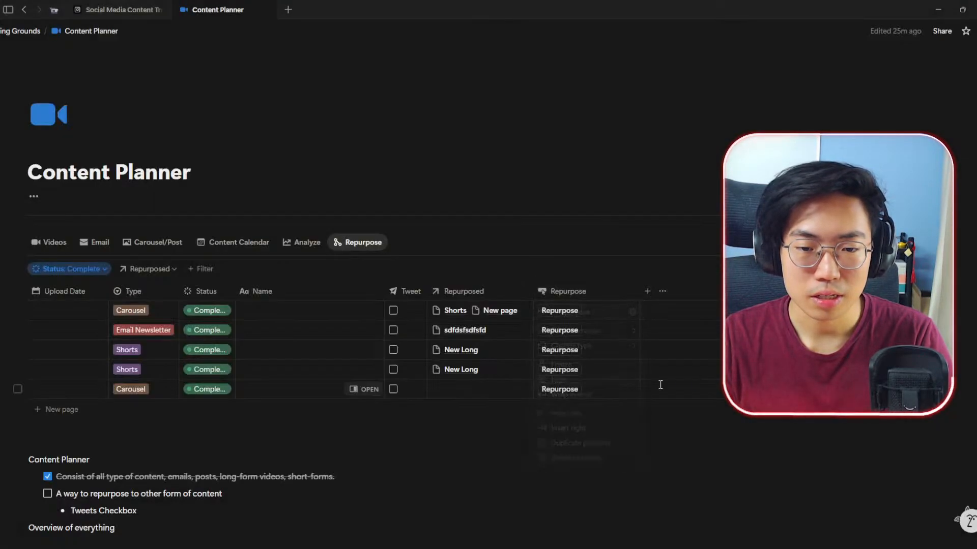
Run the Repurpose button on the last Carousel row and move the page it creates to the trash.
click(562, 390)
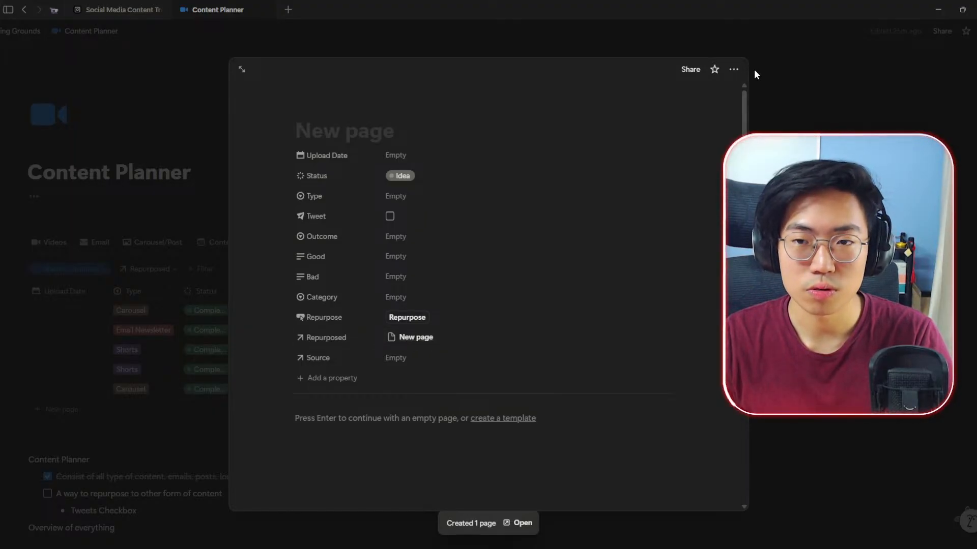
click(733, 69)
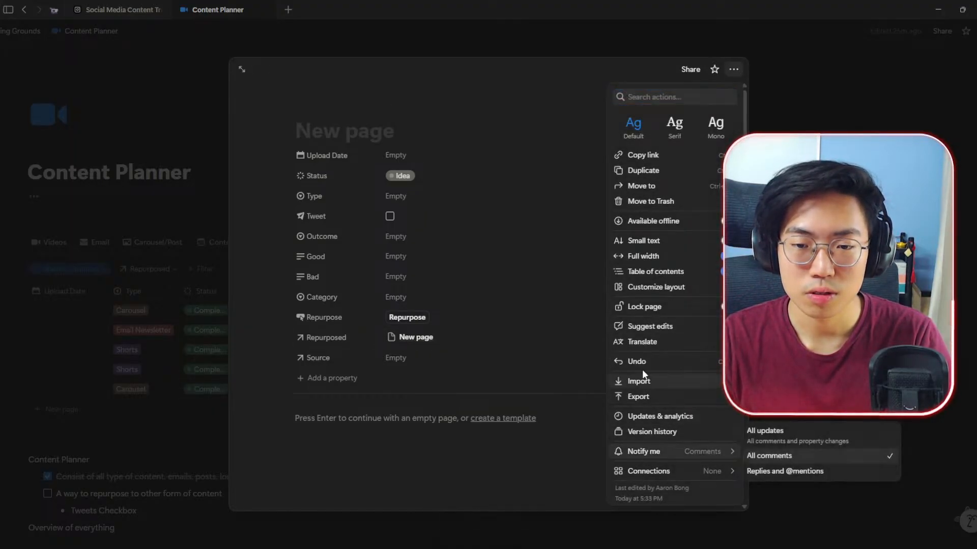
click(646, 202)
Replace the Repurposed property with Source set to "This page" in the Repurpose button's automation and save it.
click(572, 291)
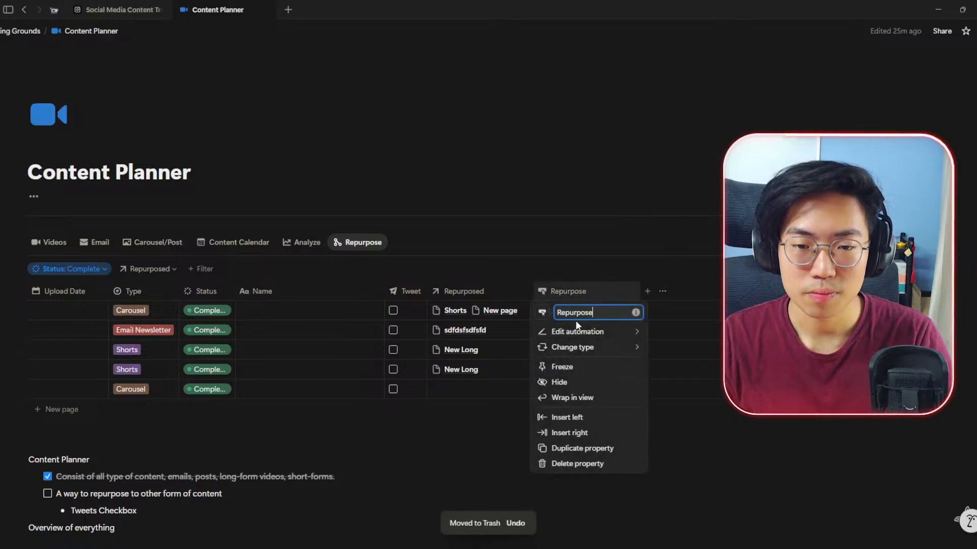
click(577, 332)
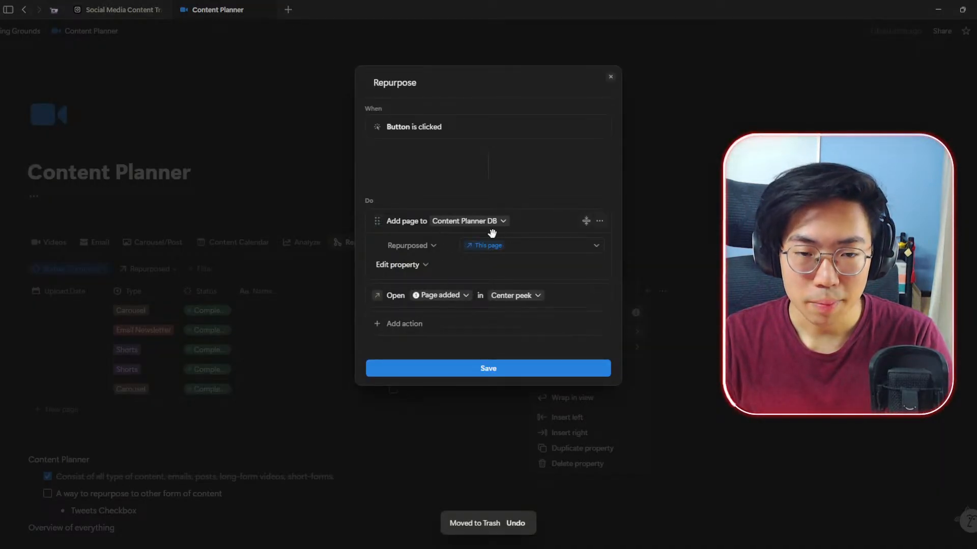
click(415, 246)
click(401, 427)
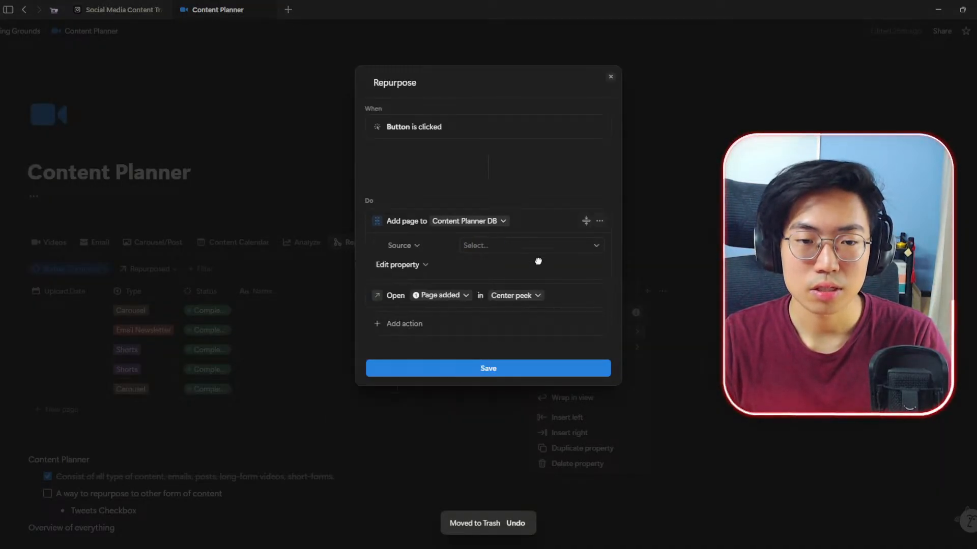
click(537, 249)
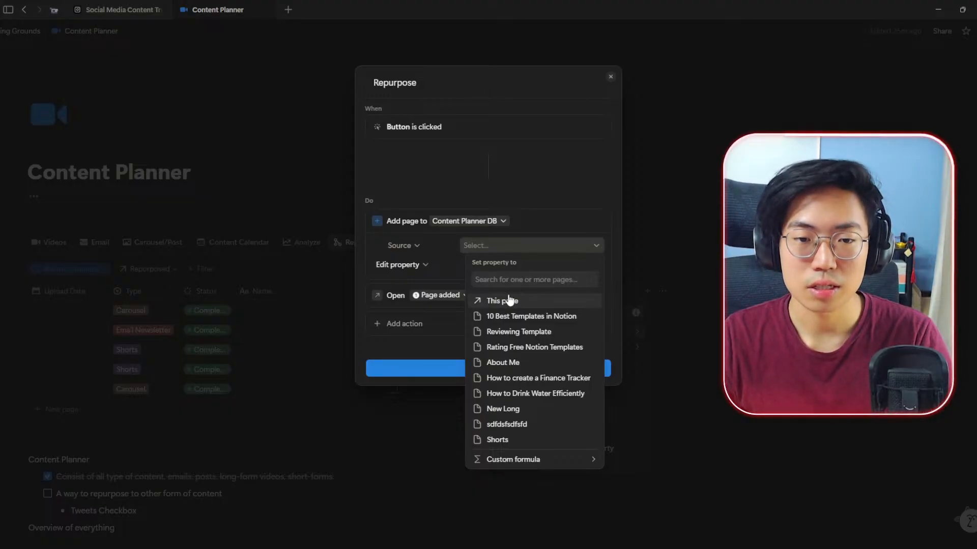
click(509, 301)
click(501, 369)
key(Escape)
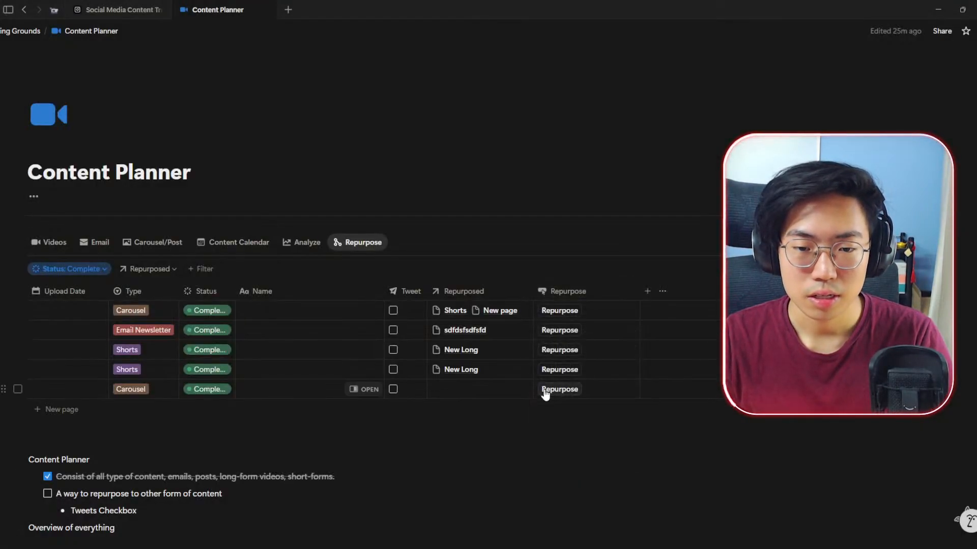
Run the last Carousel row's Repurpose button, set the created page's Type to Shorts and name it "dfsafdsdfssadfsdf".
click(554, 389)
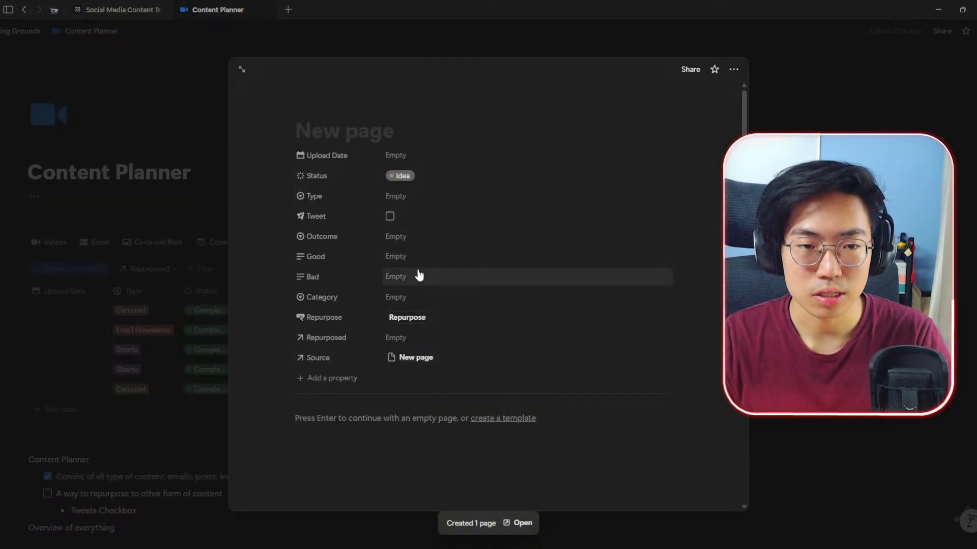
click(404, 195)
click(414, 263)
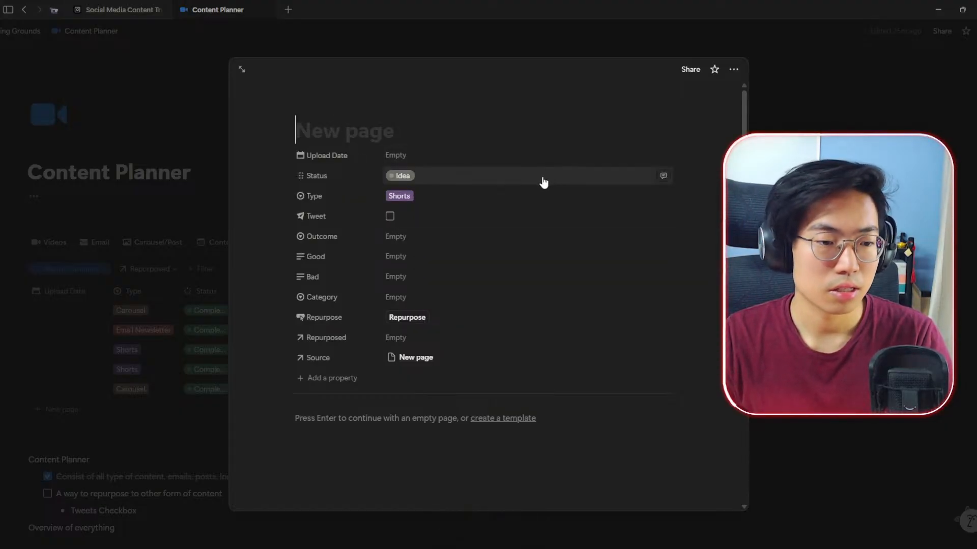
text(dfsafdsdfssadf)
key(Escape)
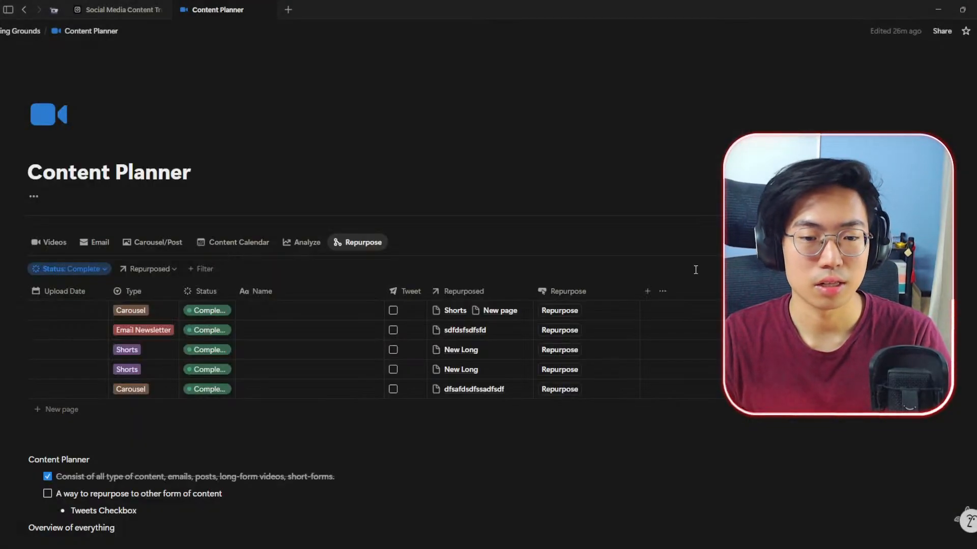
Add the Name property to the Repurpose button's add-page action with the formula "This page".
click(566, 299)
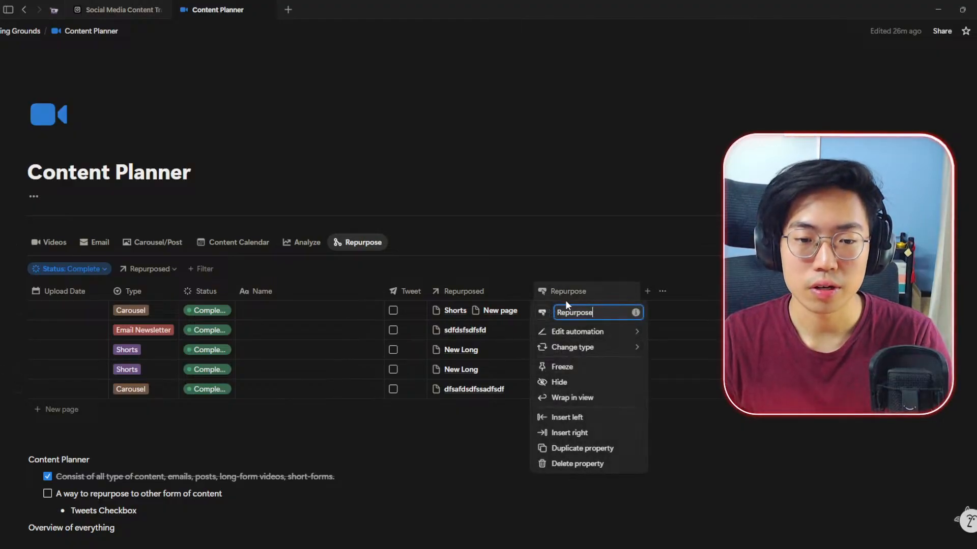
click(605, 335)
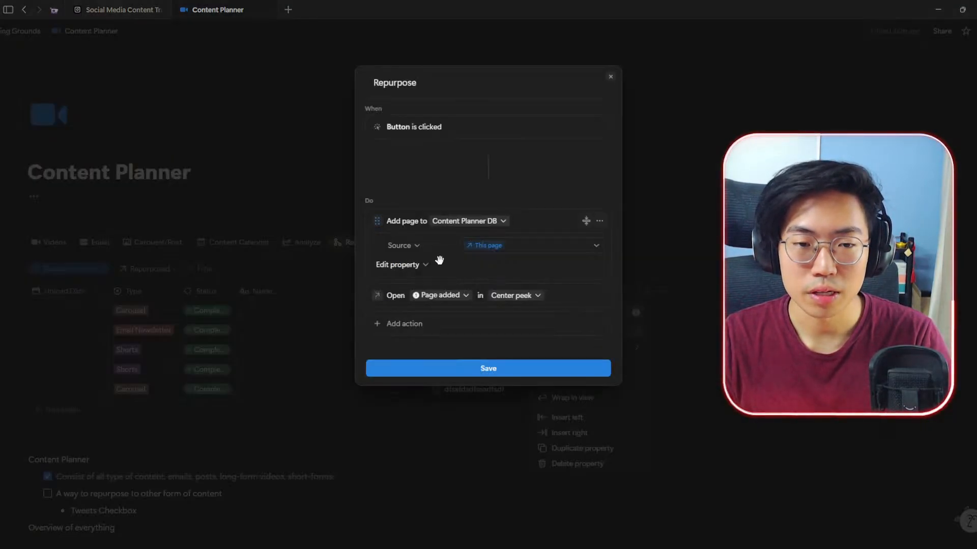
click(402, 265)
click(399, 309)
click(526, 264)
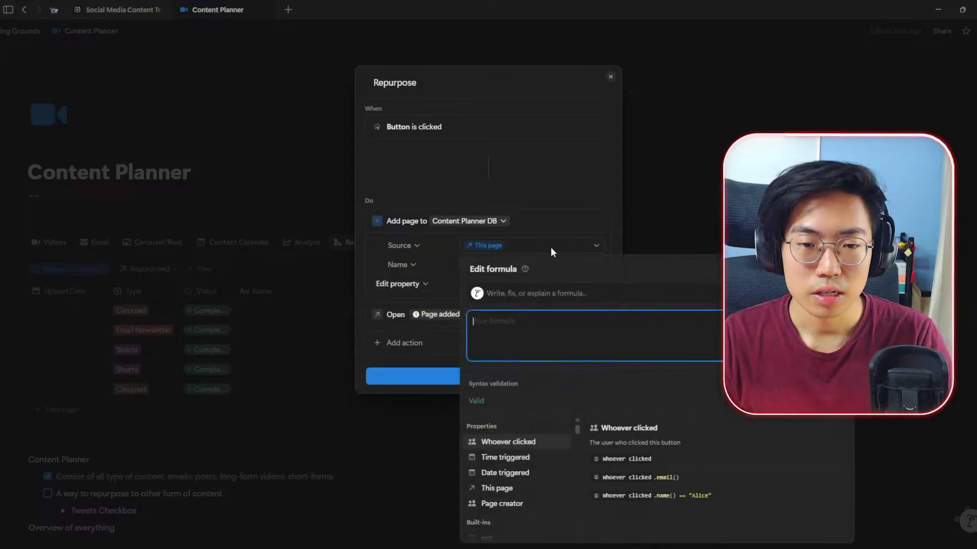
text(thi)
key(Return)
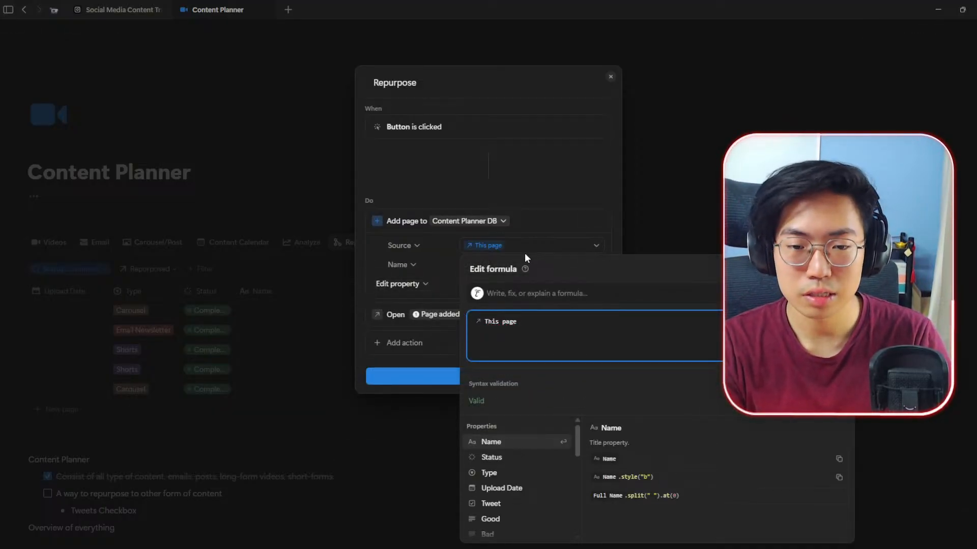
text(+ ")
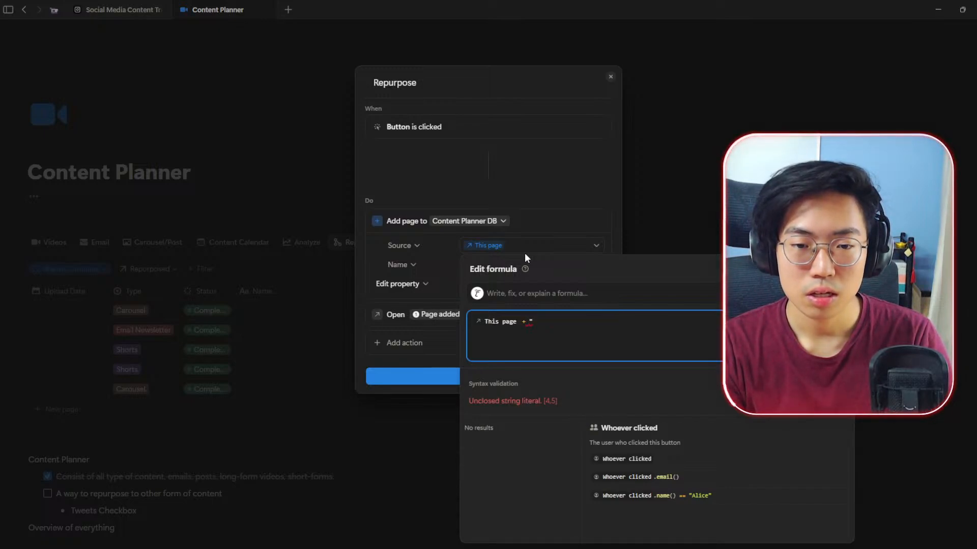
key(BackSpace)
key(BackSpace)
key(BackSpace)
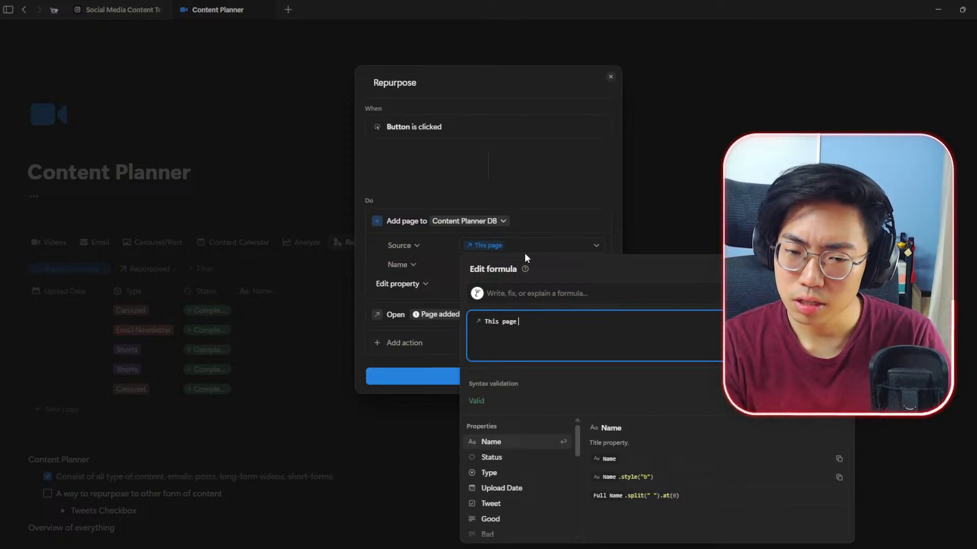
key(BackSpace)
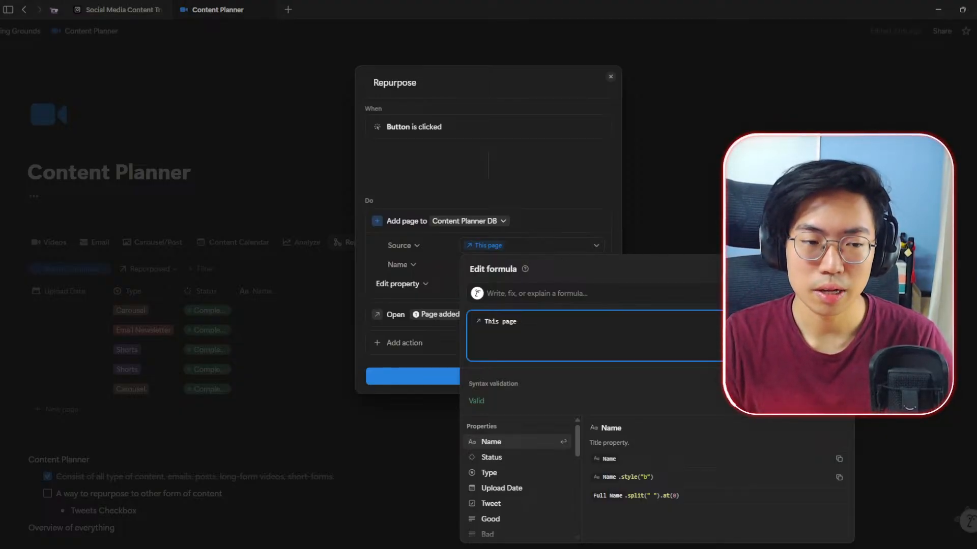
Save the Repurpose button's automation and clear the Repurposed relation of the last Carousel row.
key(Escape)
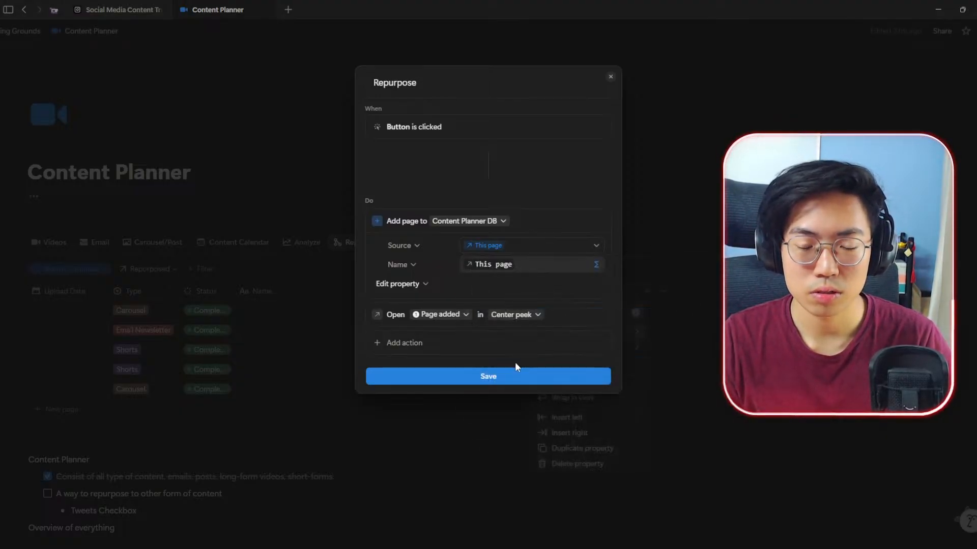
click(507, 377)
click(469, 392)
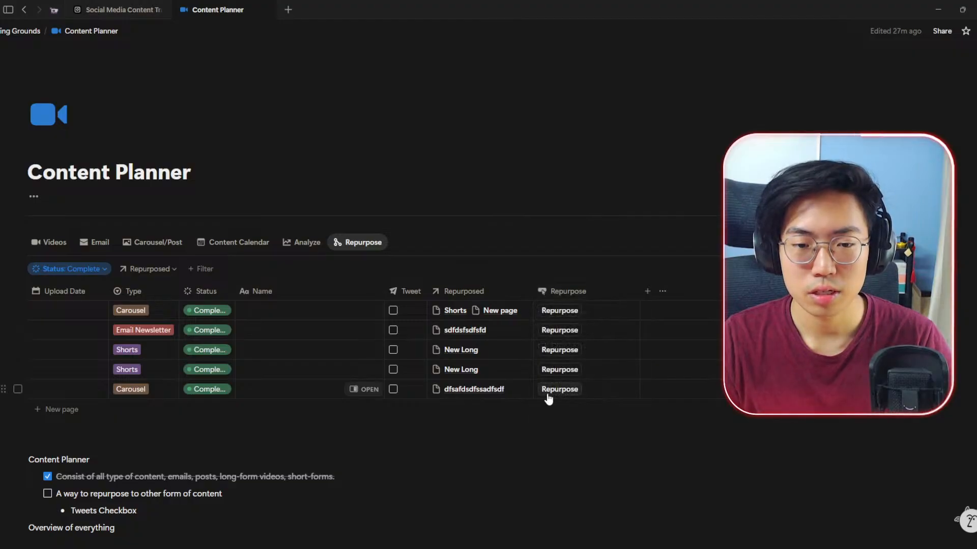
click(486, 397)
key(Escape)
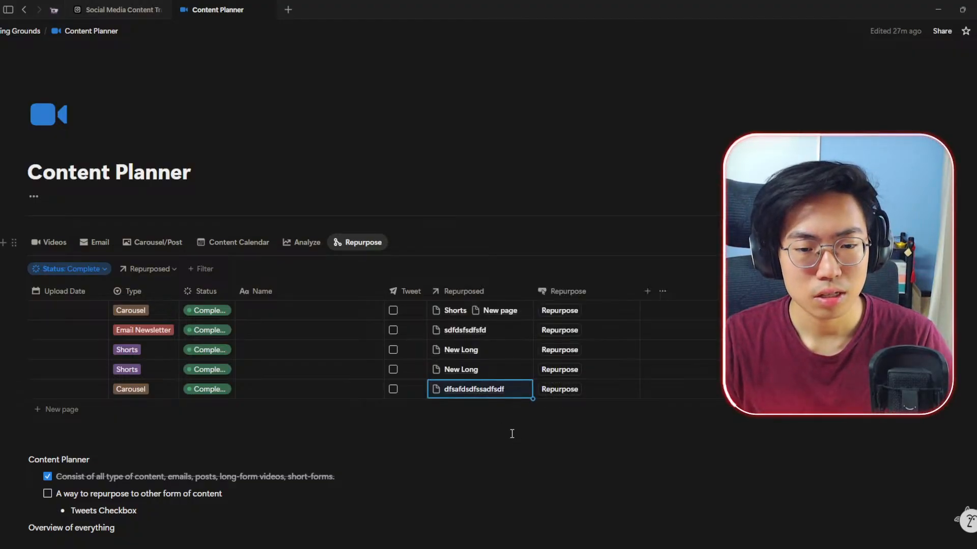
Extend the Name formula in the Repurpose button's add-page action to This page + "(Repurpose)" and save the automation.
click(562, 292)
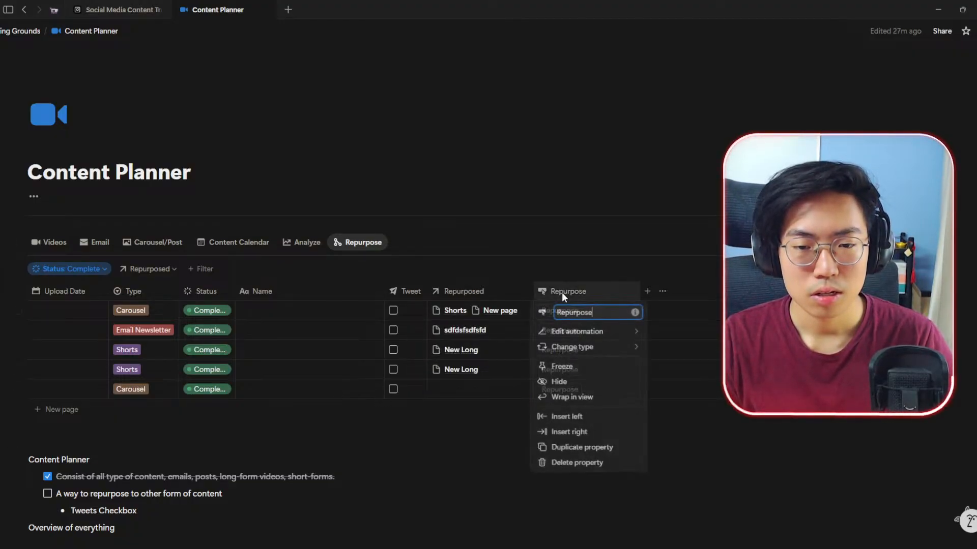
click(564, 328)
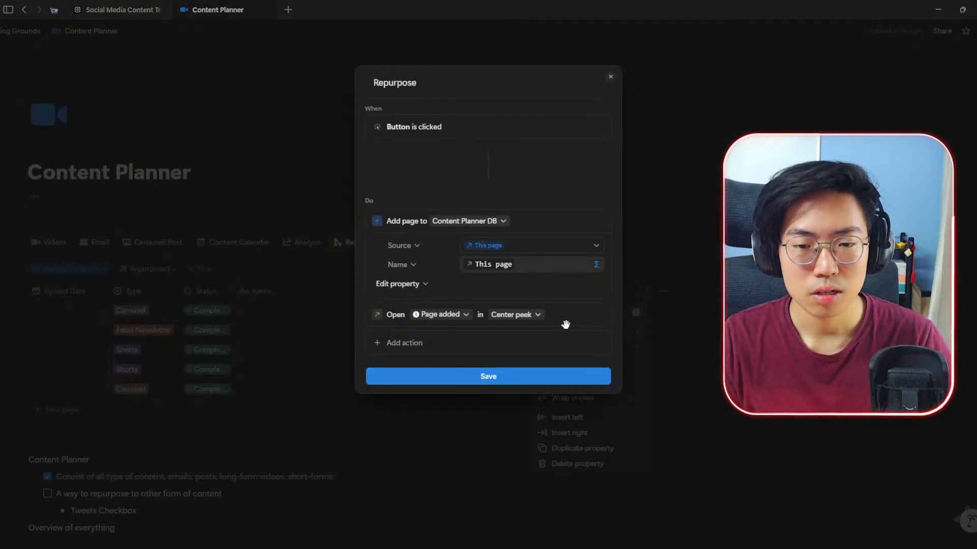
click(543, 251)
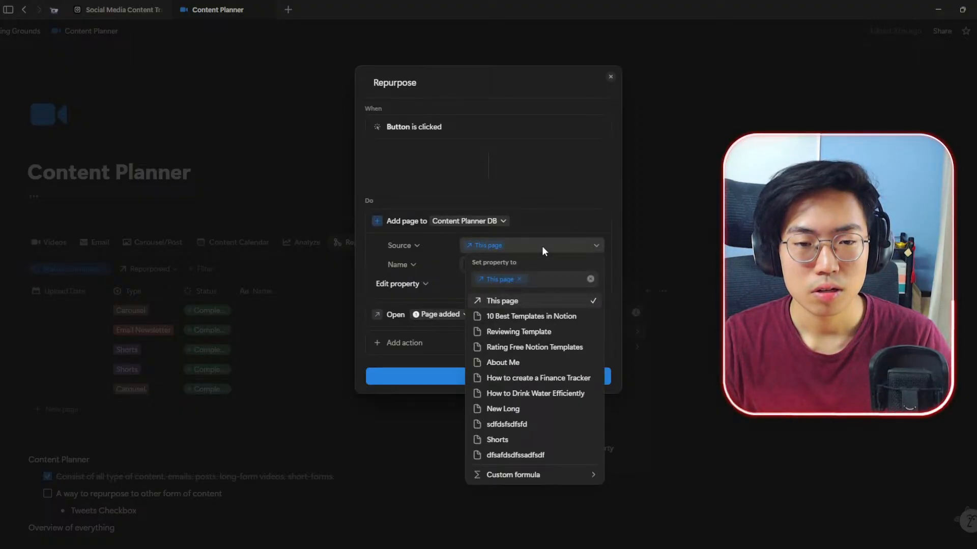
click(530, 248)
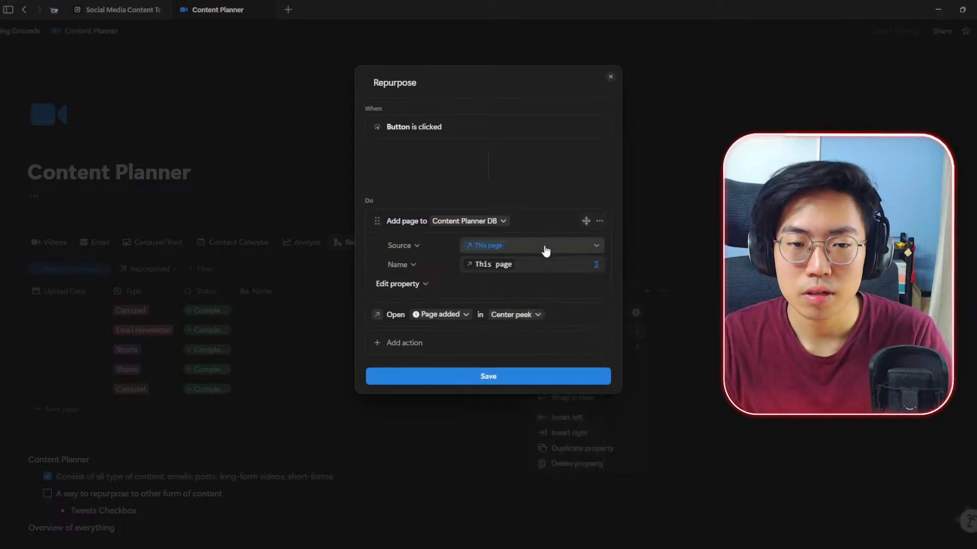
click(597, 263)
click(502, 310)
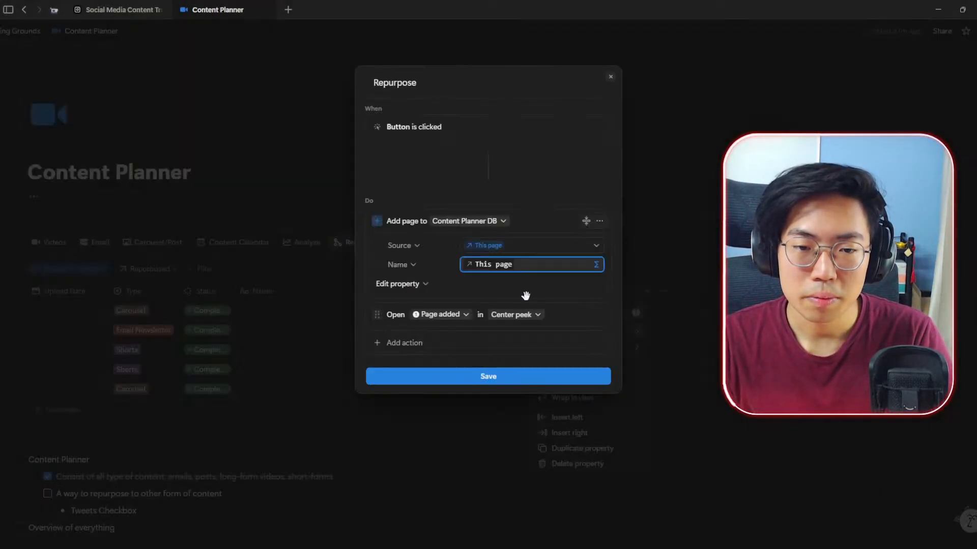
click(537, 266)
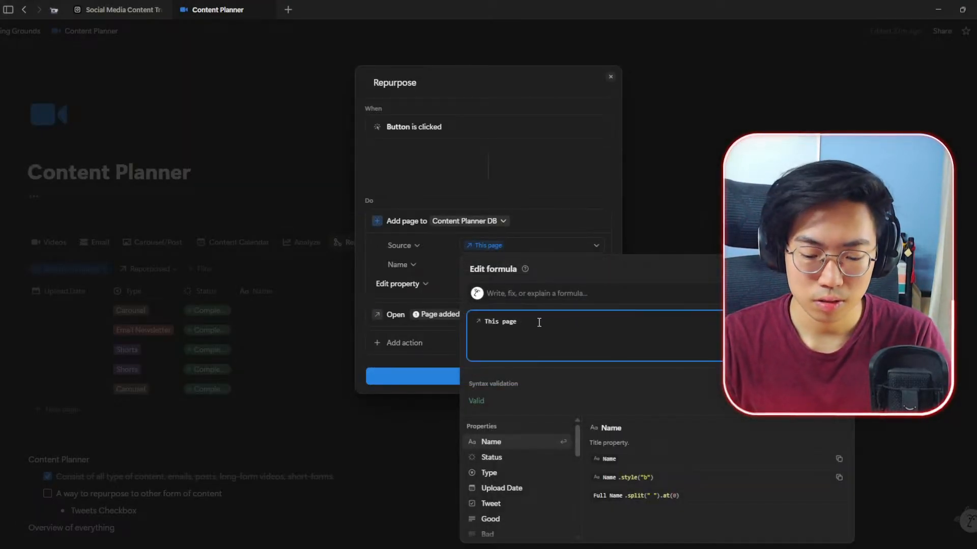
text(+ )
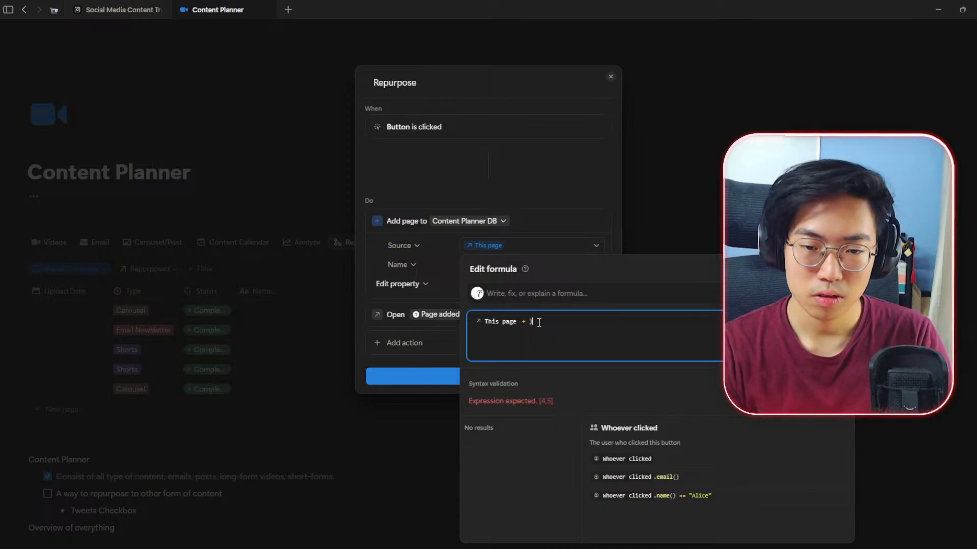
text("()
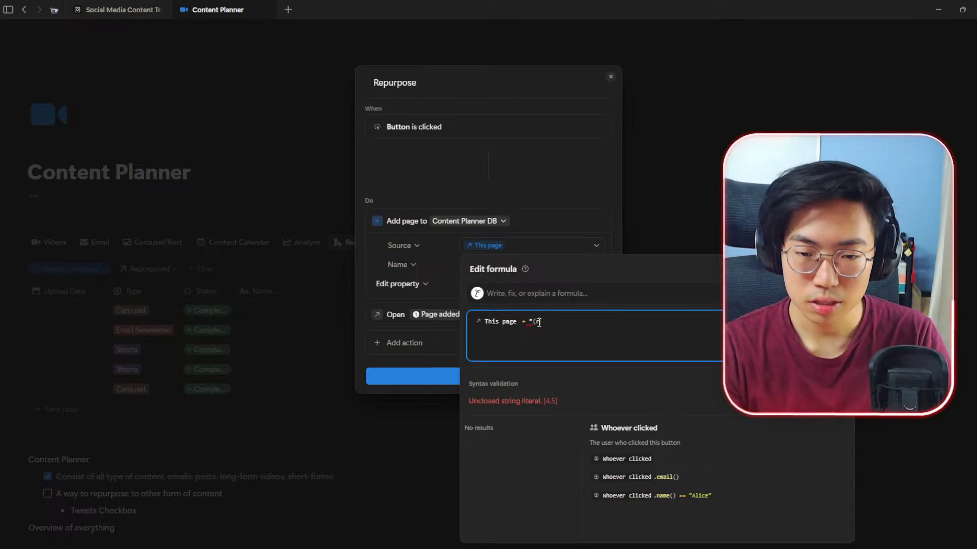
key(BackSpace)
key(BackSpace)
key(BackSpace)
key(BackSpace)
key(BackSpace)
key(BackSpace)
key(BackSpace)
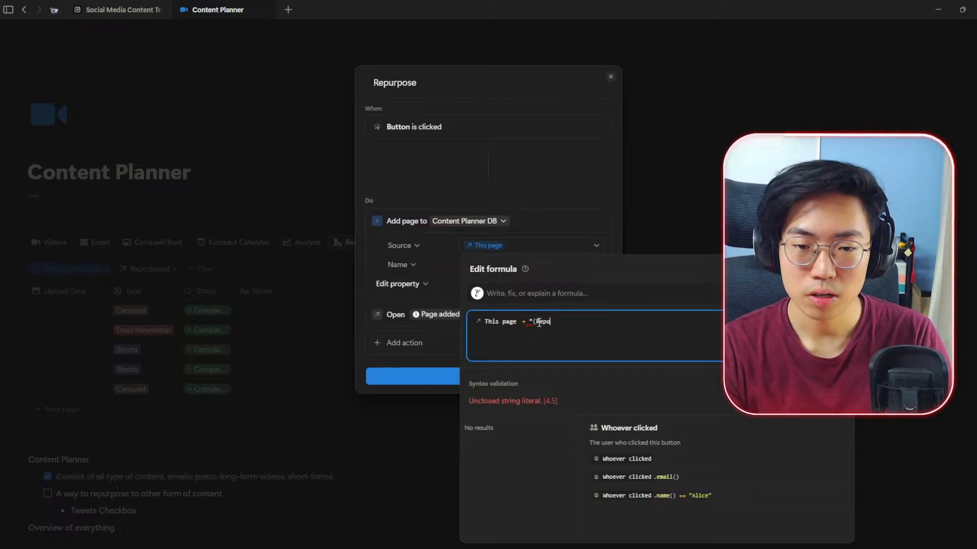
text(Repurpose)")
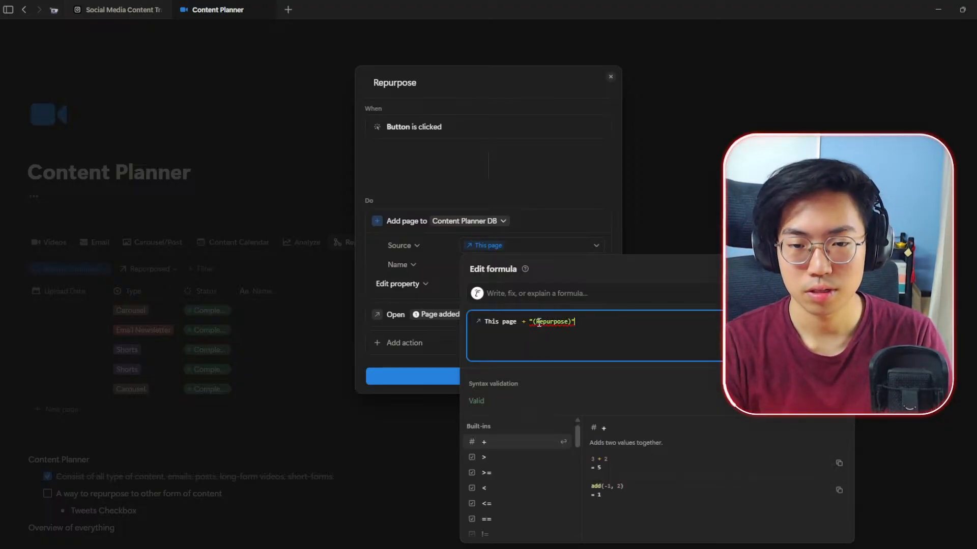
click(836, 269)
click(476, 376)
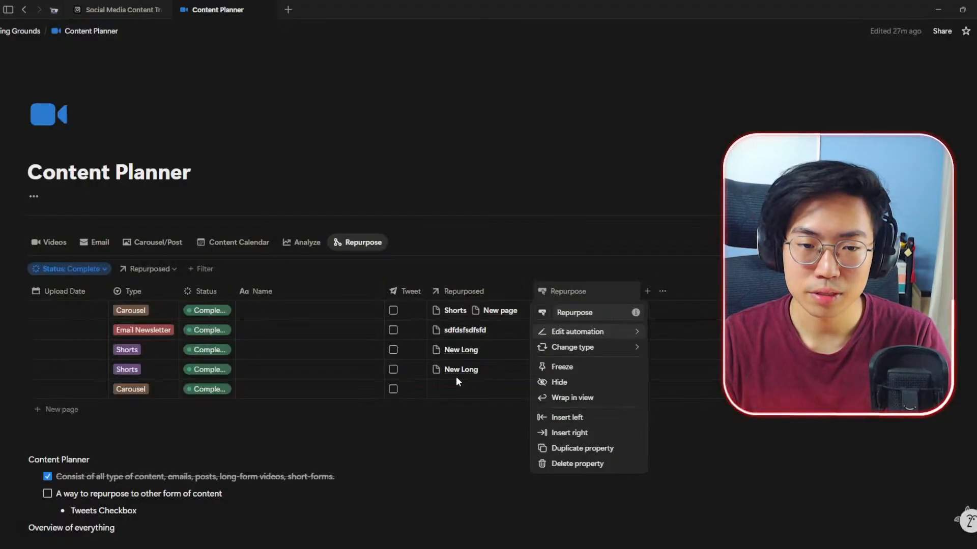
Run the last Carousel row's Repurpose button and close the page it creates.
click(465, 414)
click(556, 391)
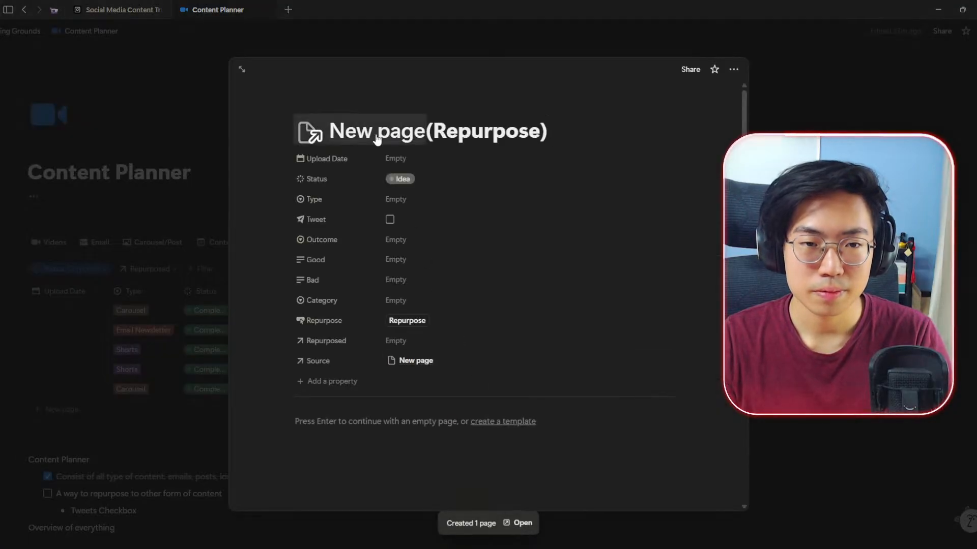
key(Escape)
Insert a space before the parenthesis in the Repurpose button's Name formula, giving This page + " (Repurpose)", and save the automation.
click(590, 291)
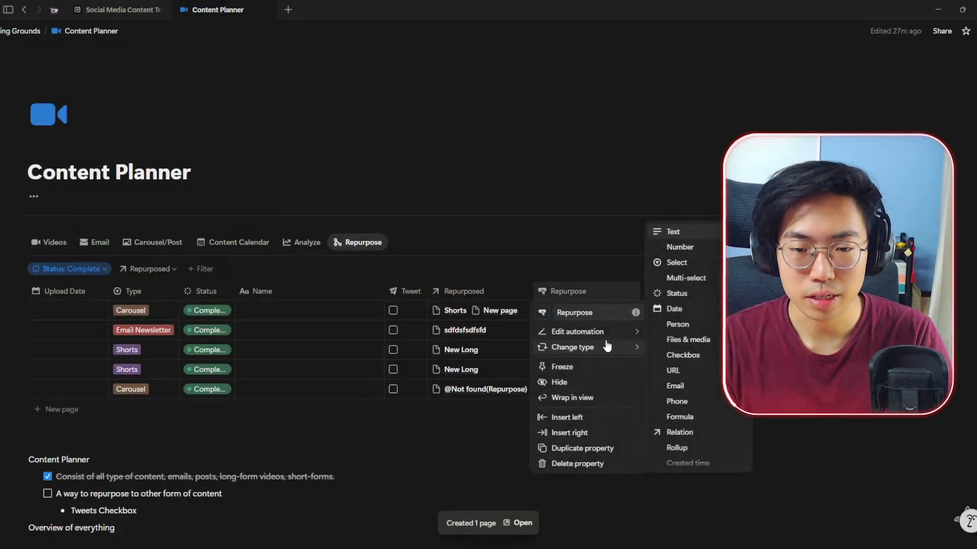
click(580, 331)
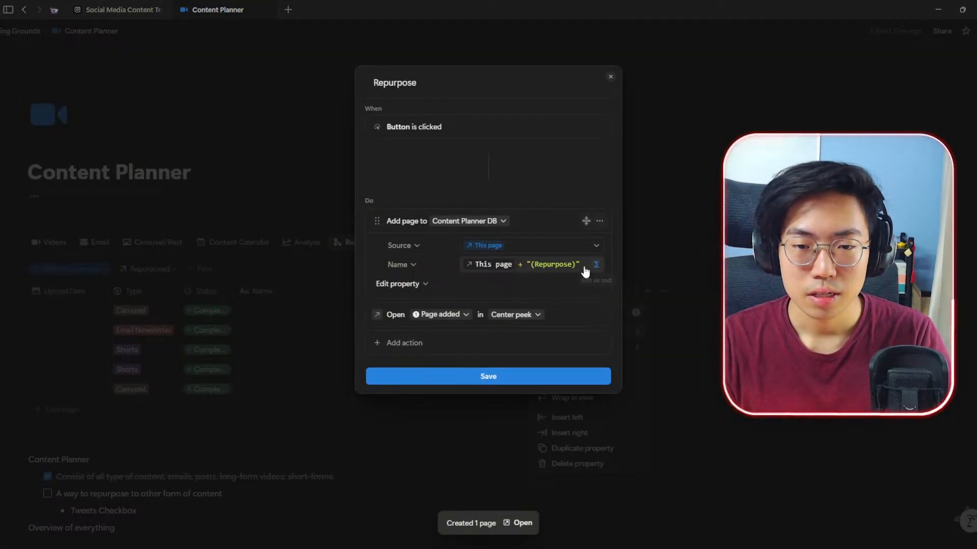
click(547, 265)
key(Escape)
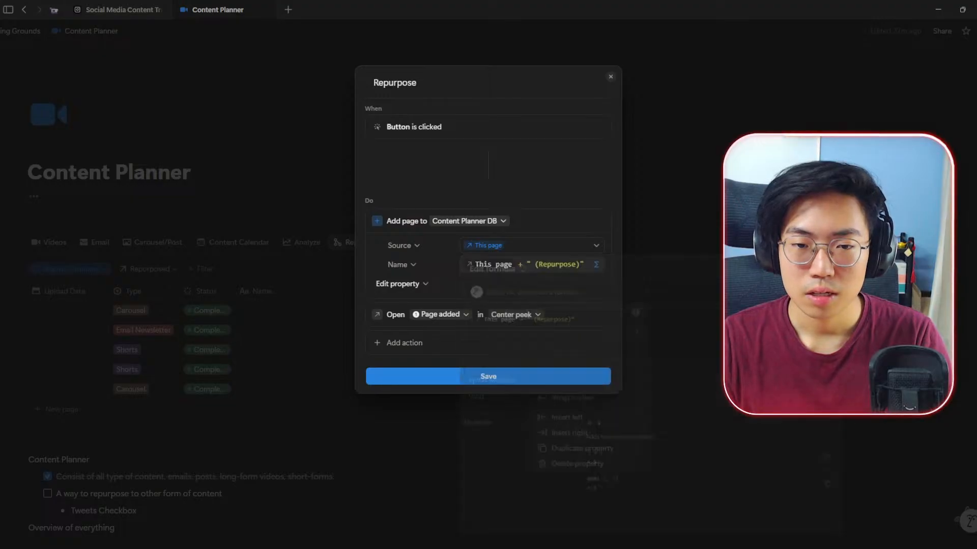
click(532, 376)
click(480, 404)
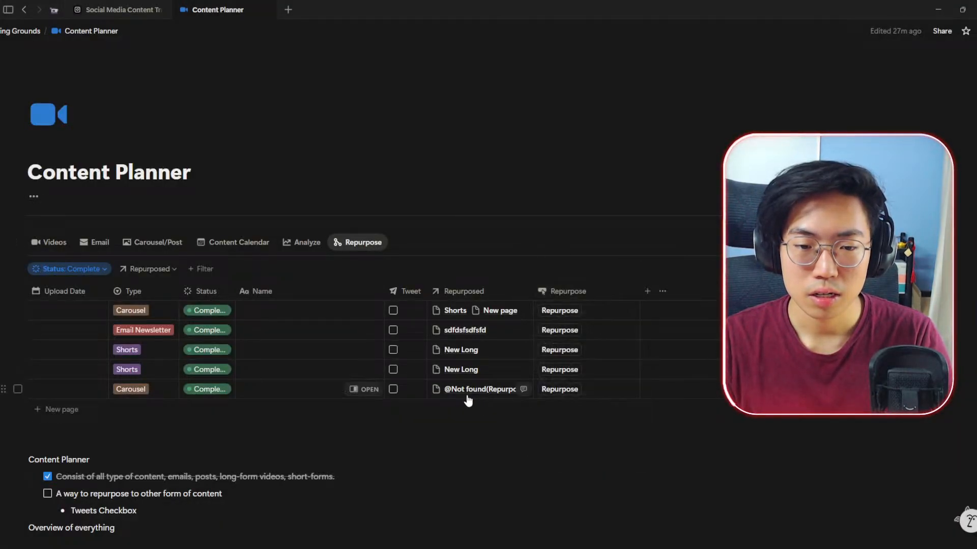
Name the last Carousel row "dsaasdads" and open its linked Repurposed page.
click(300, 389)
text(dsaasdads)
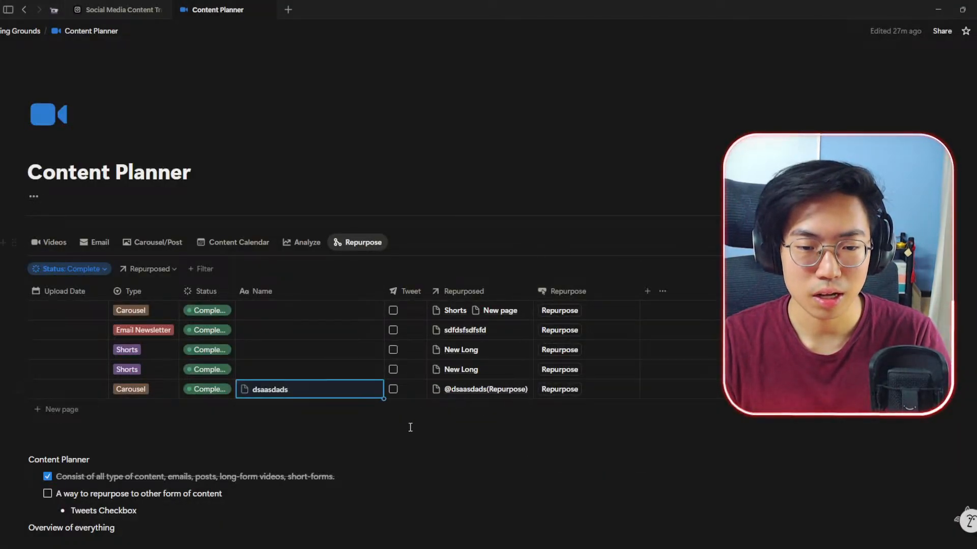
click(488, 390)
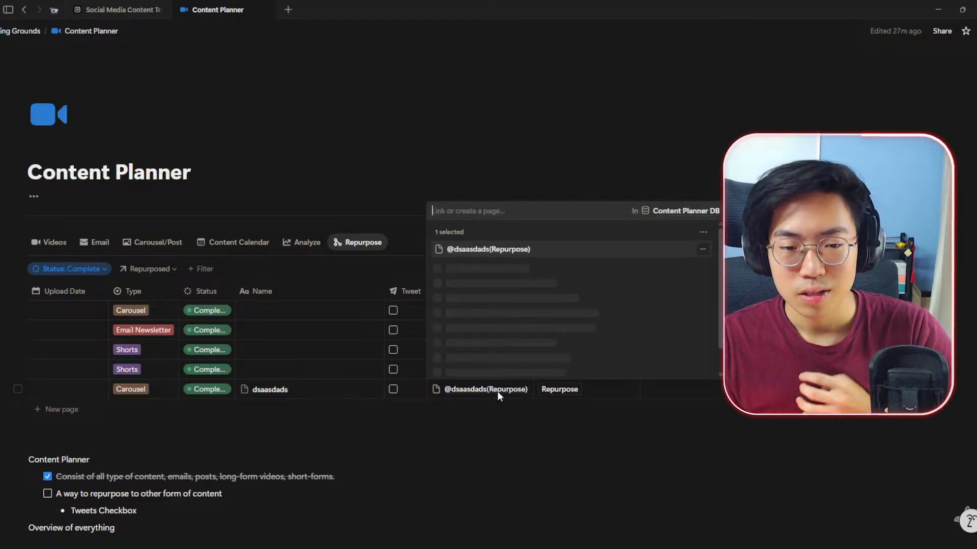
click(478, 246)
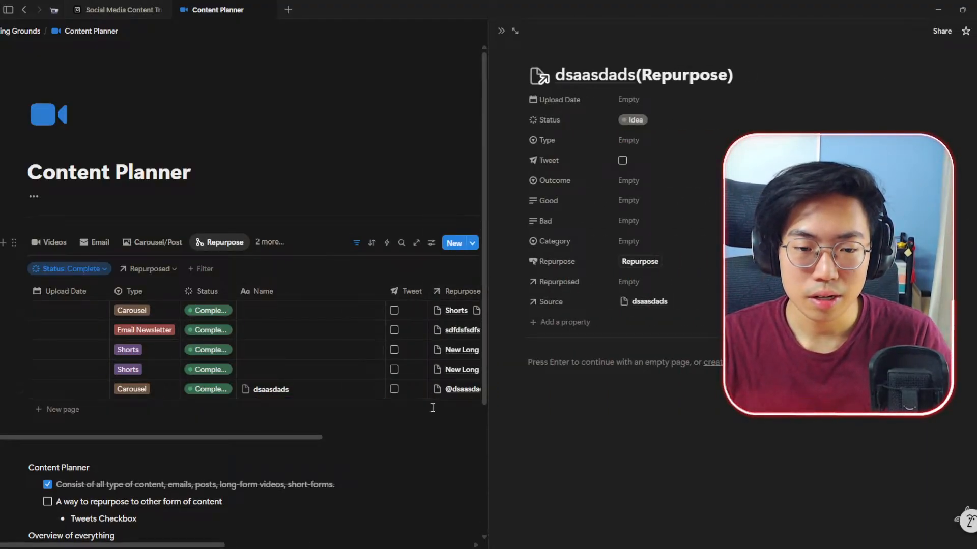
Remove the linked page from the Repurposed relation of the "dsaasdads" row and close the page preview.
click(450, 396)
click(704, 250)
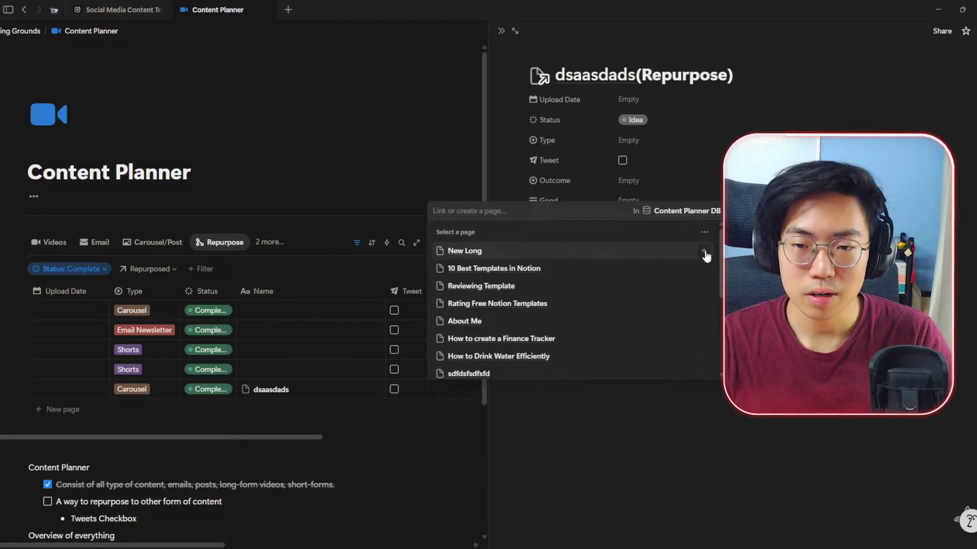
click(501, 29)
click(504, 31)
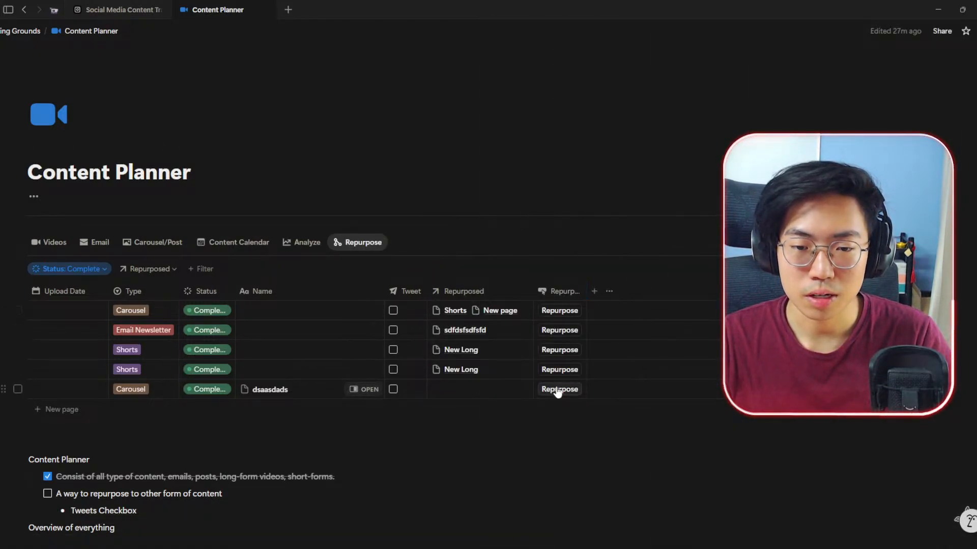
Run the Repurpose button of the "dsaasdads" row, set the created page's Type to Shorts, and close it.
click(558, 390)
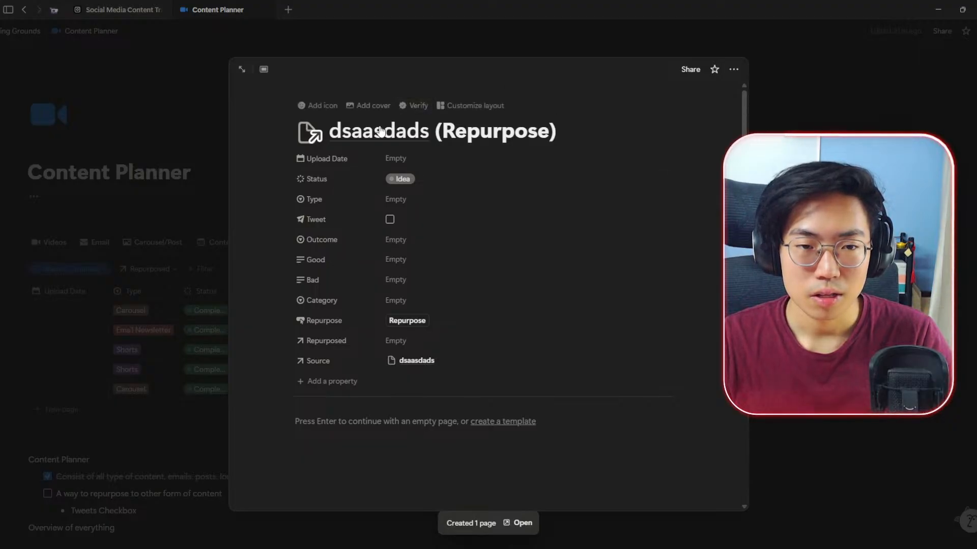
click(402, 199)
click(416, 265)
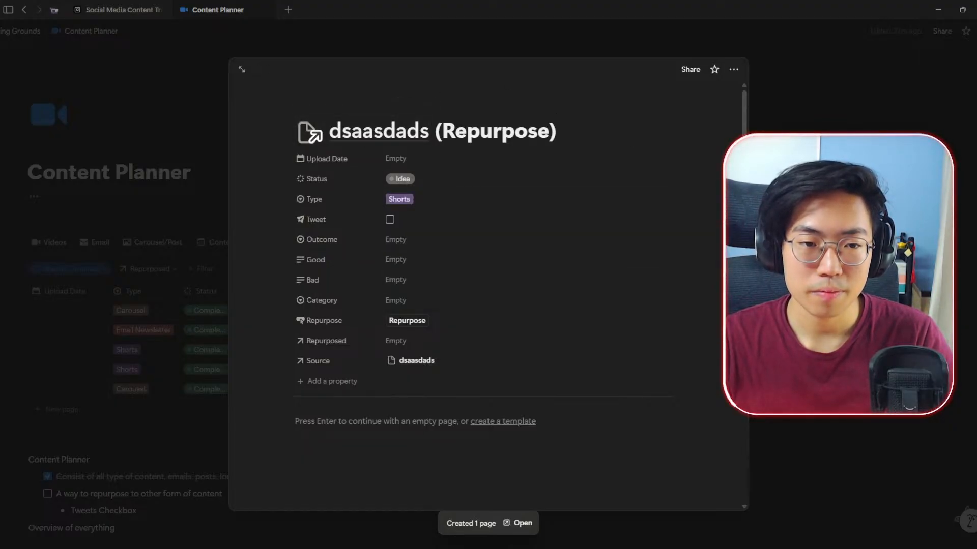
key(Escape)
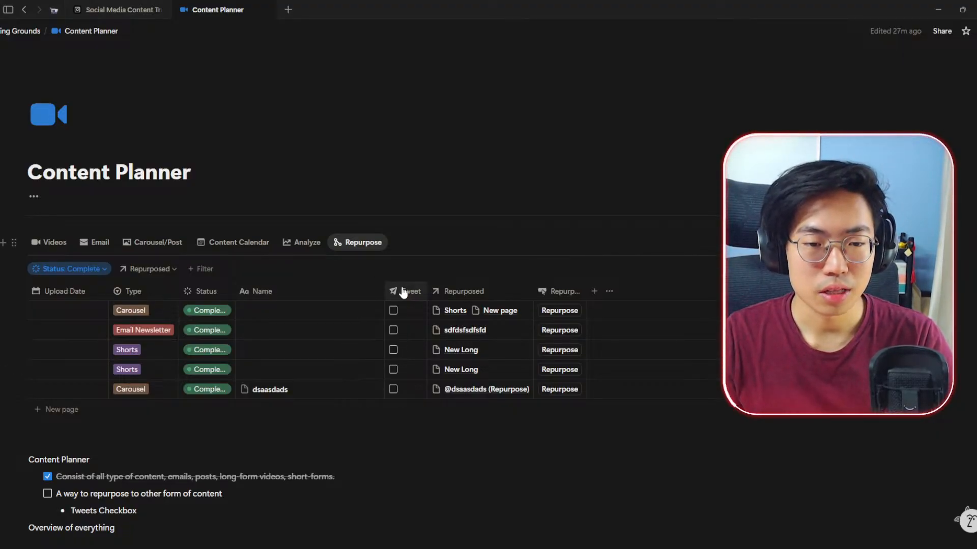
Move the Tweet column between the Repurposed and Repurpose columns and look over the last row's Status options.
drag(404, 293, 514, 289)
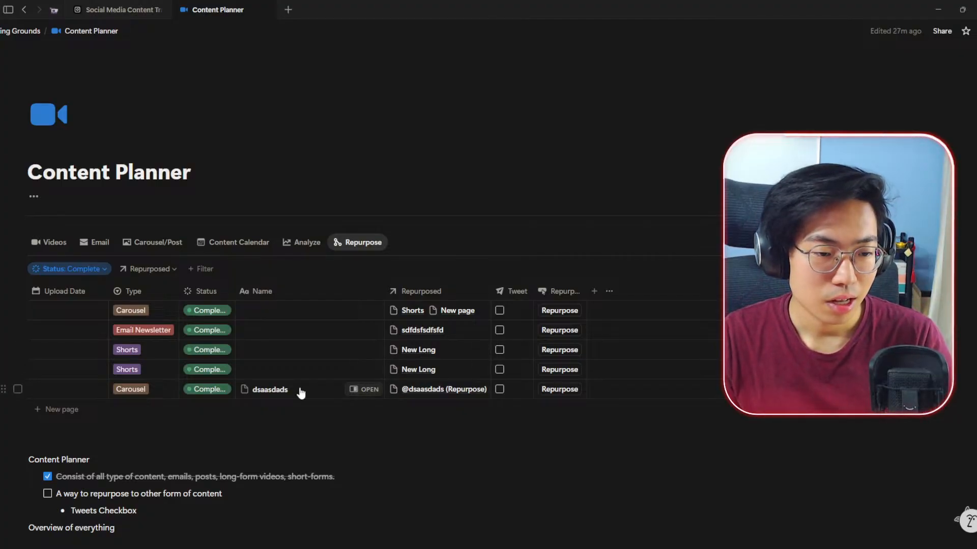
click(198, 391)
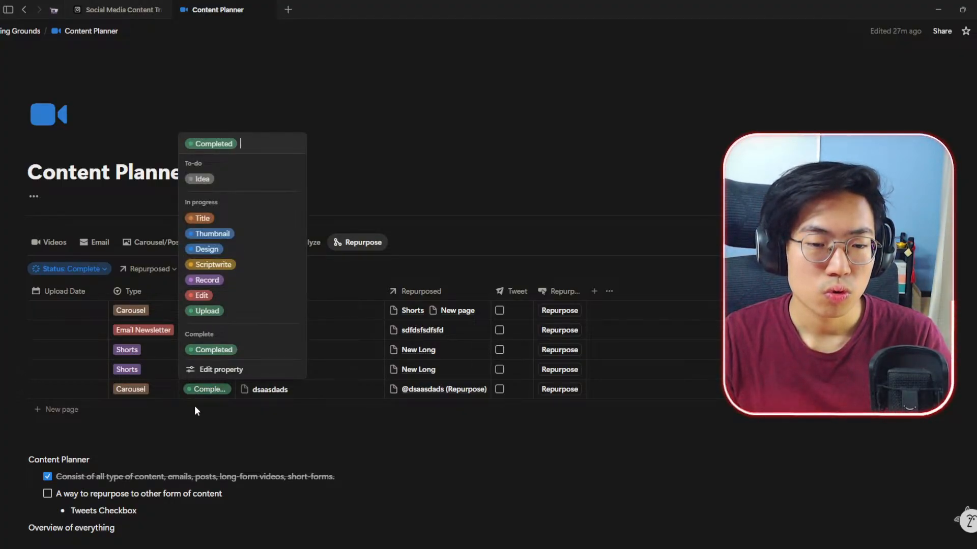
key(Escape)
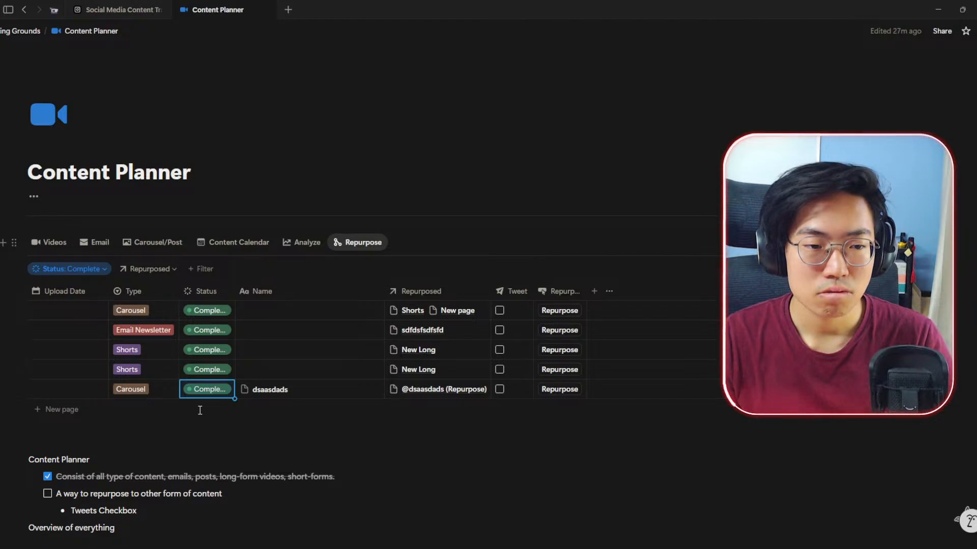
Add a "Repurpose" option to the Status property's In progress group and place it last, after Upload.
click(191, 389)
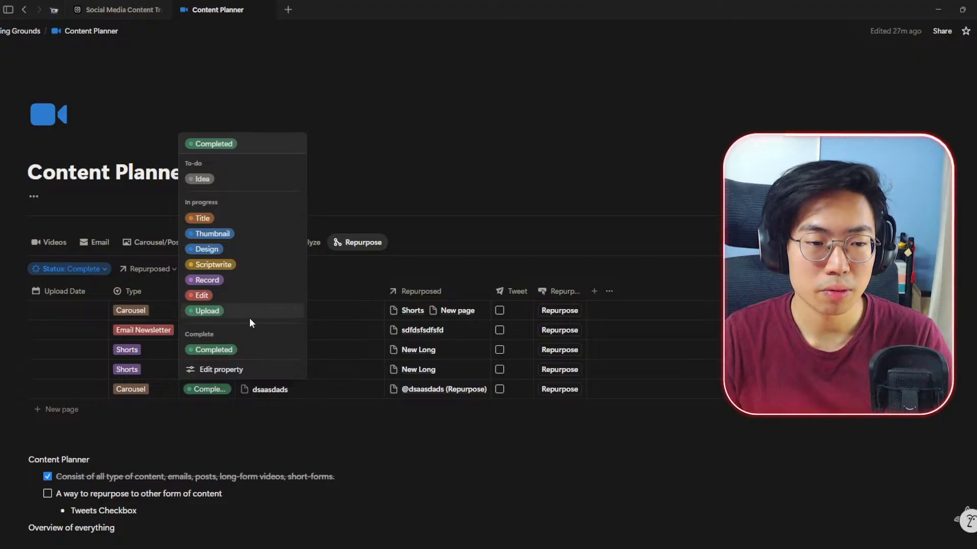
click(221, 369)
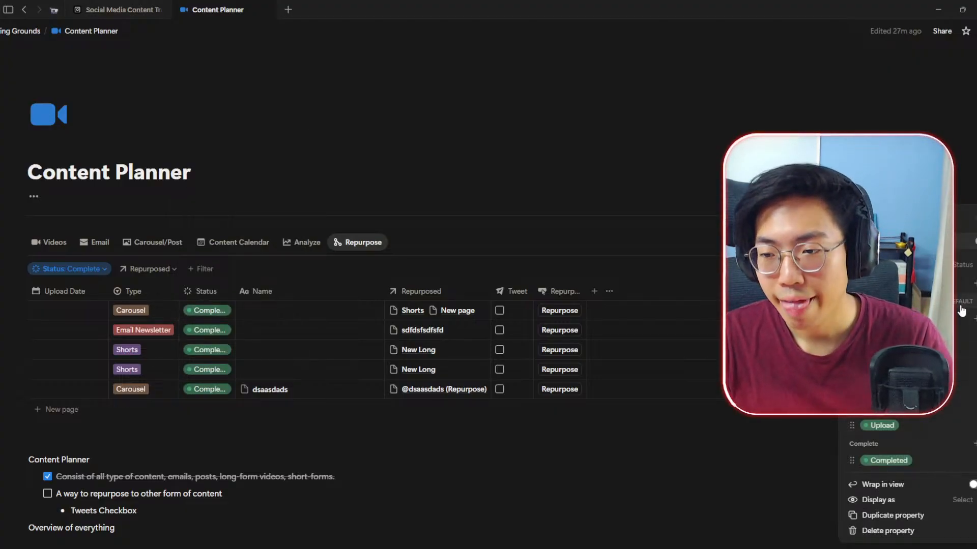
click(974, 318)
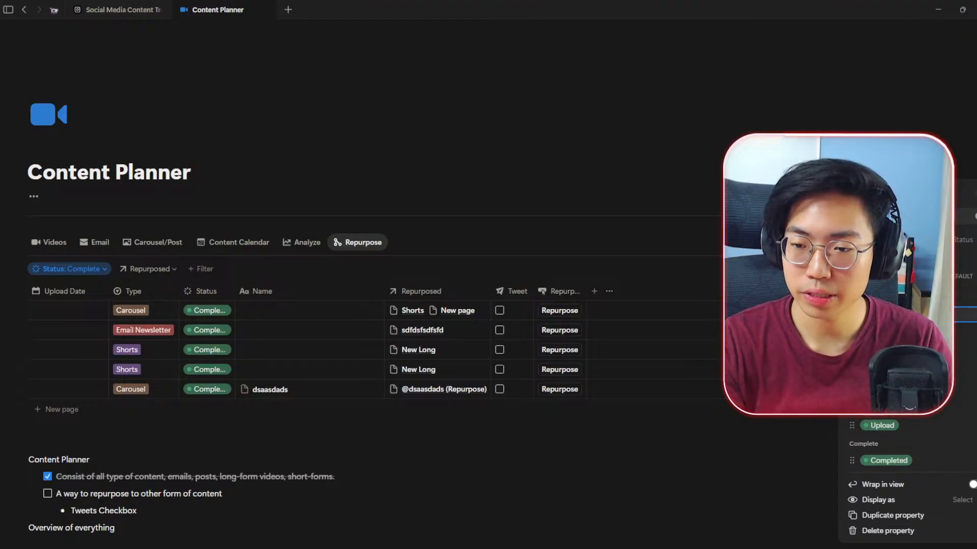
text(Repurpose)
key(Return)
drag(879, 319, 880, 426)
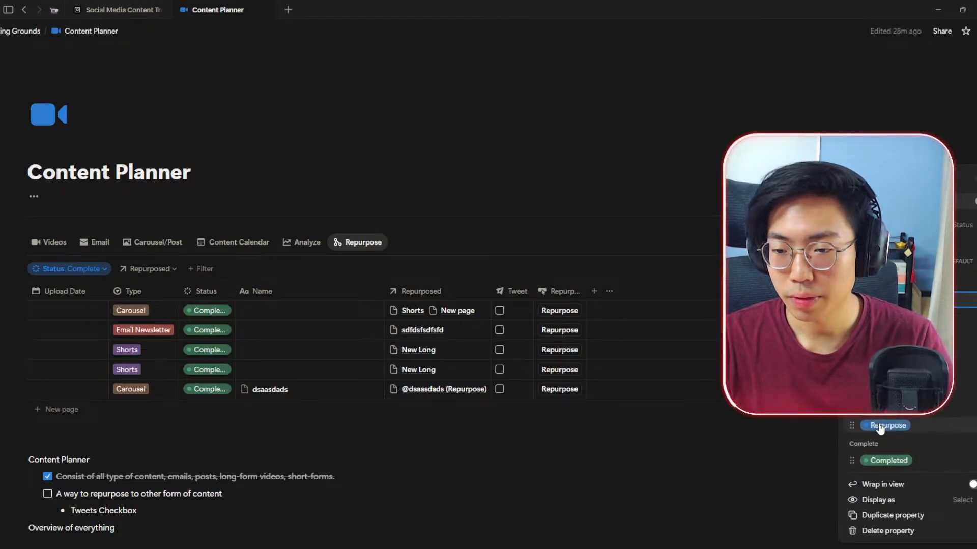
Change the color of the Status property's Repurpose option to pink and close the property settings.
click(973, 432)
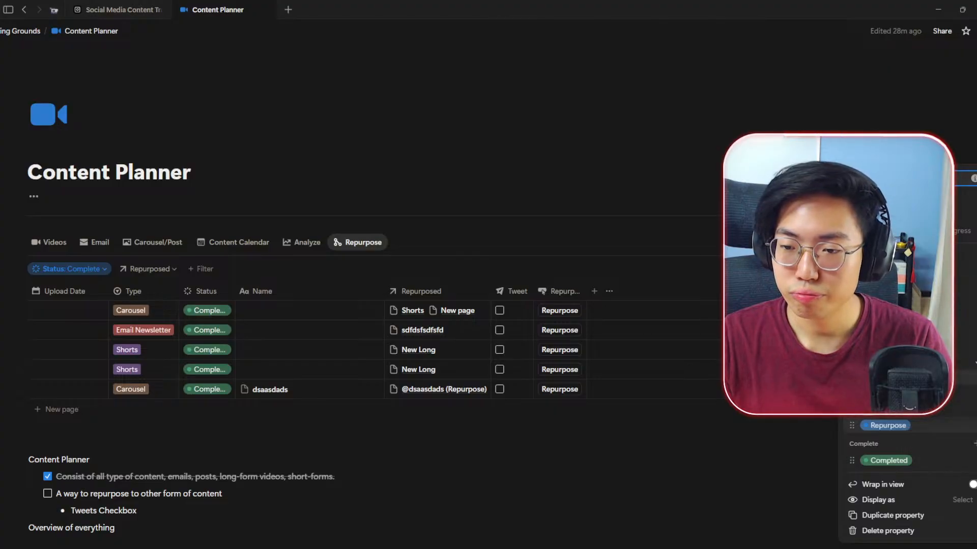
click(905, 393)
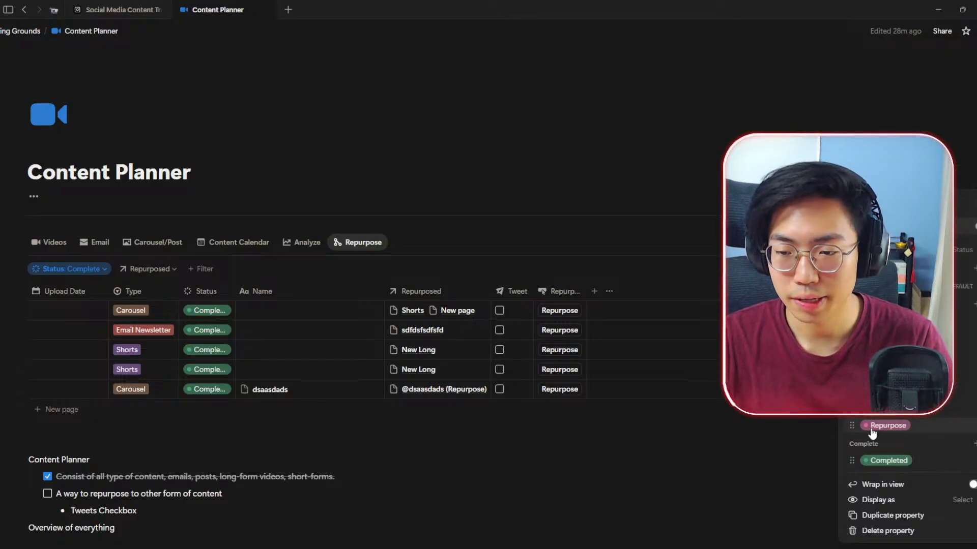
click(449, 434)
Change the Repurpose view's Status filter from Complete to only the Repurpose option.
click(85, 271)
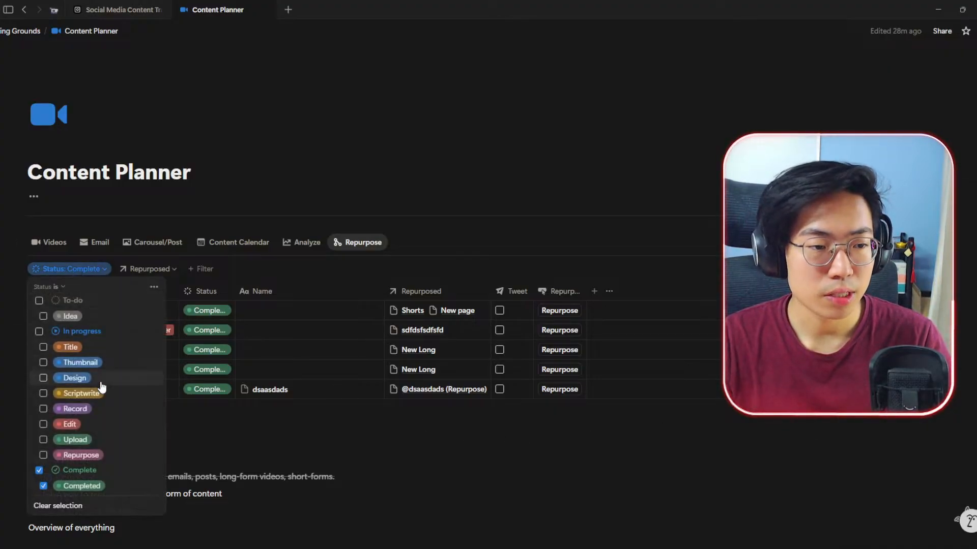
click(81, 458)
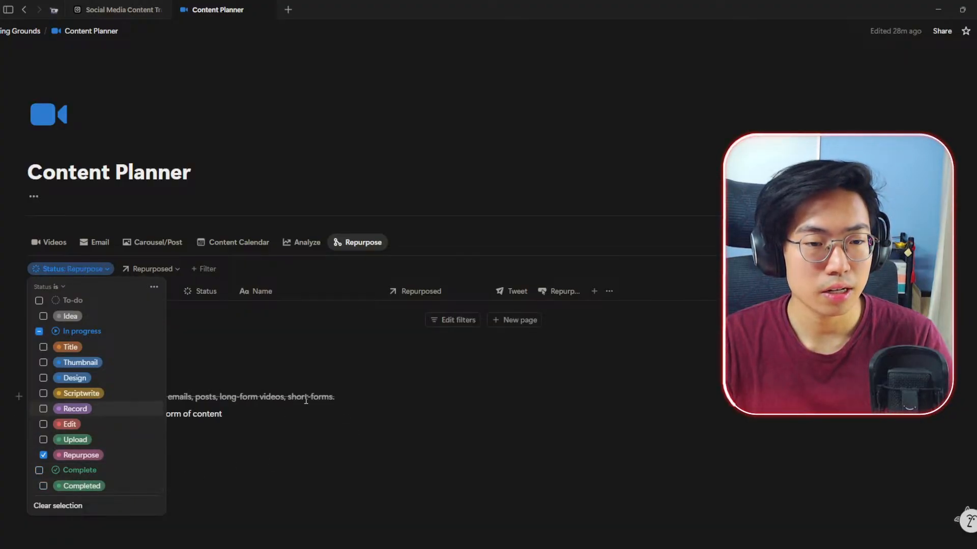
Close the Status filter options and move the Analyze view so it comes after Repurpose.
click(370, 245)
click(362, 242)
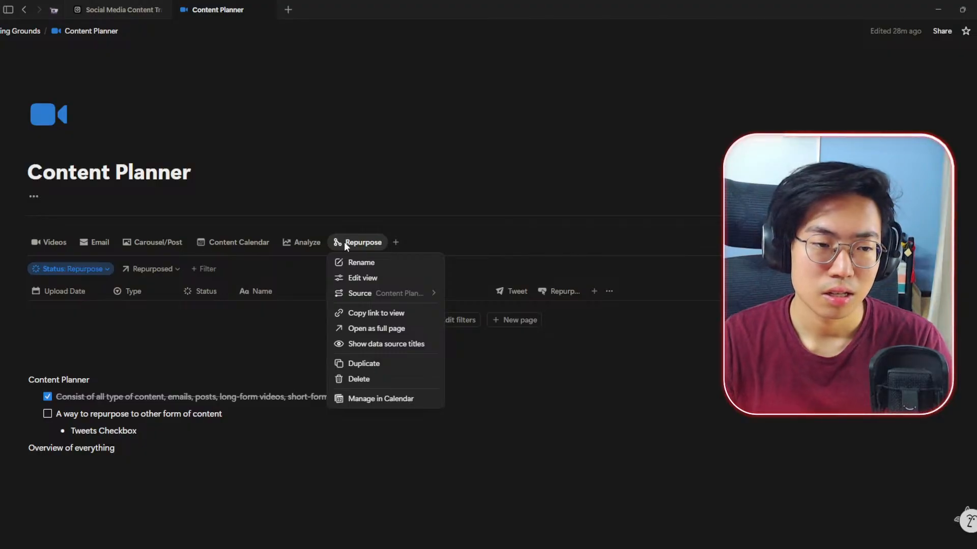
click(316, 246)
click(313, 249)
drag(314, 251, 378, 249)
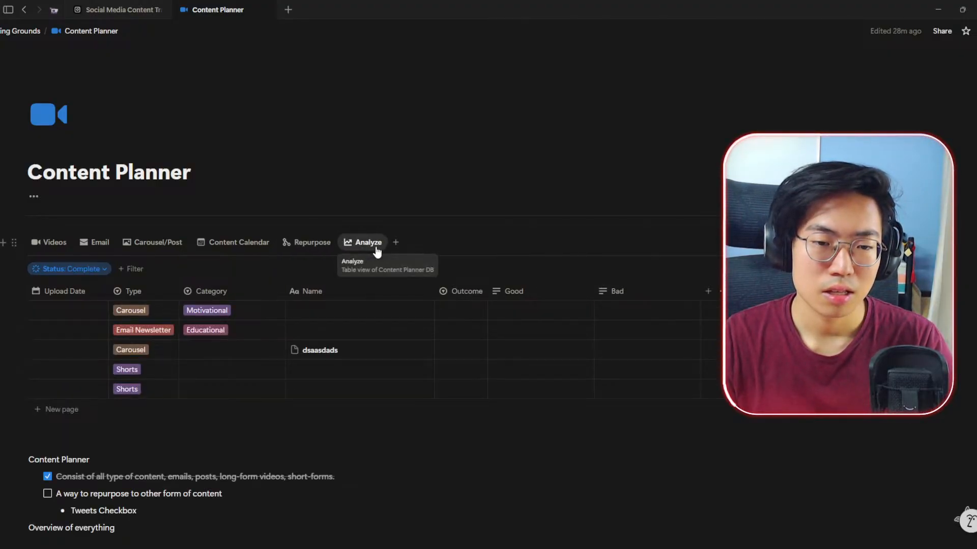
Rename the Analyze view as "Completed".
click(378, 250)
click(373, 277)
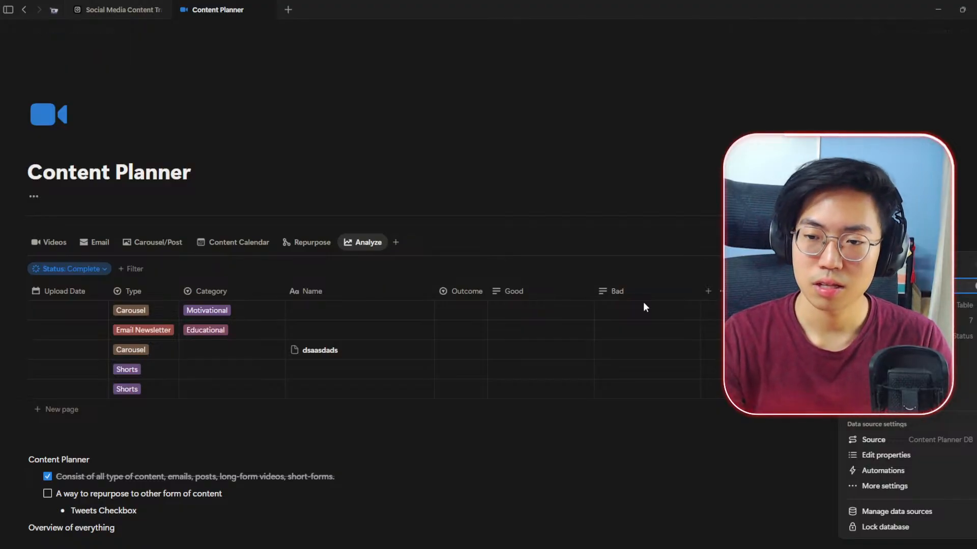
text(Completed)
click(554, 271)
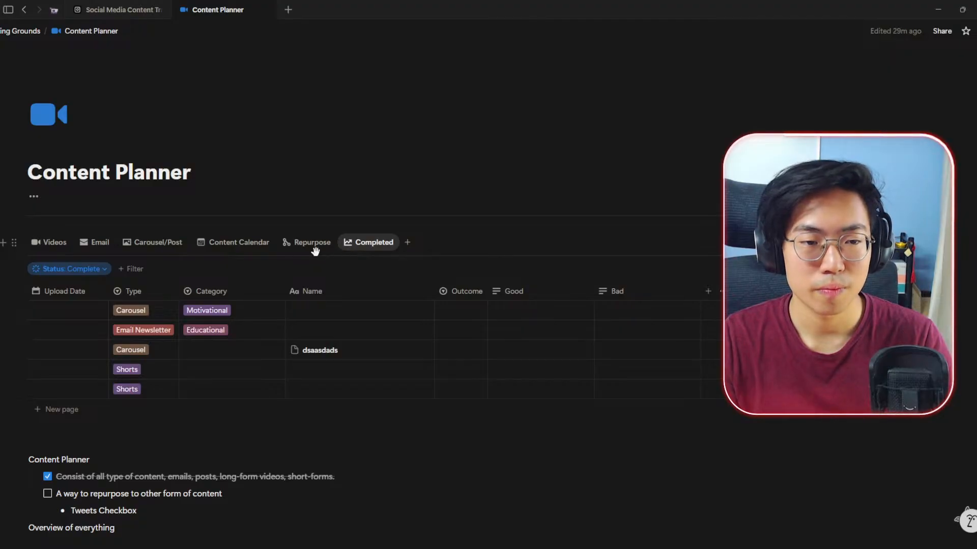
Check the Completed view's Status filter and toggle its Repurpose option.
click(305, 253)
click(356, 250)
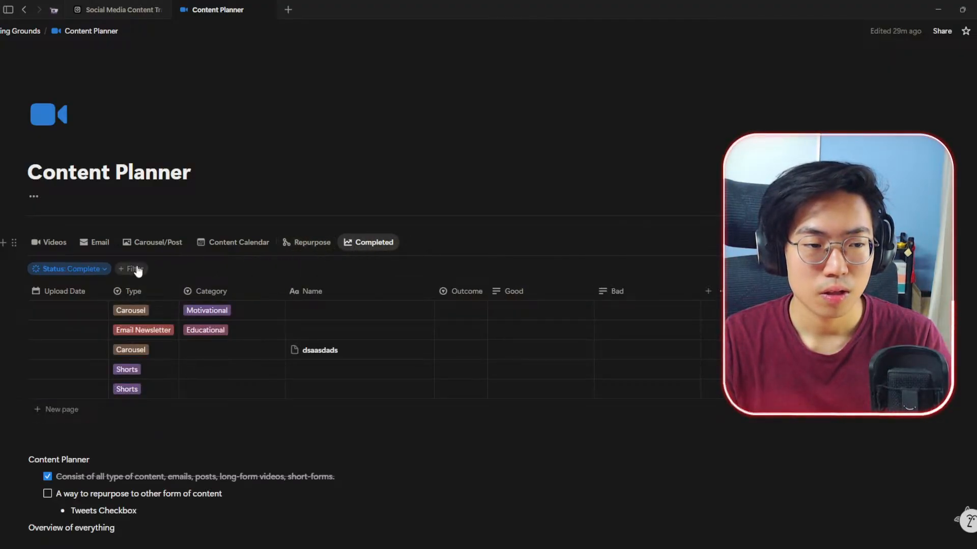
click(96, 269)
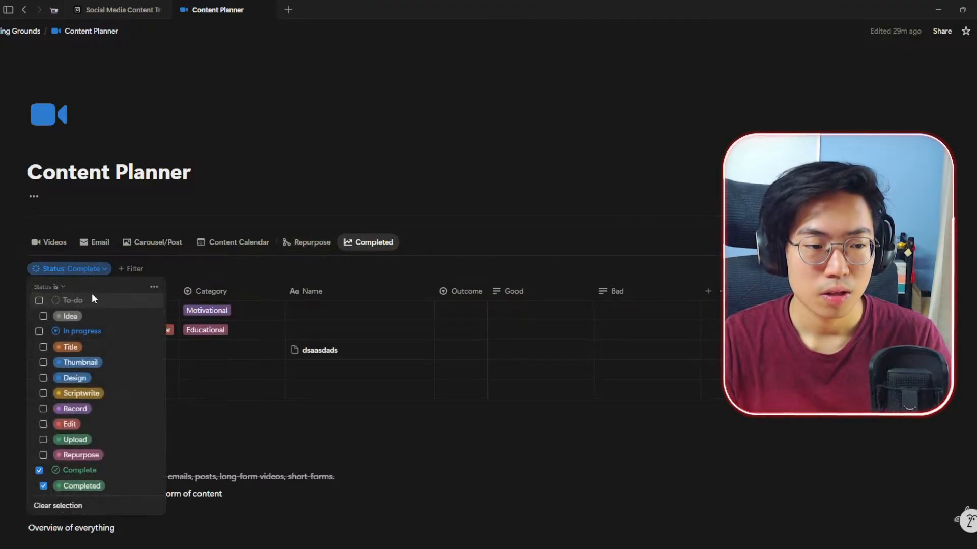
click(44, 455)
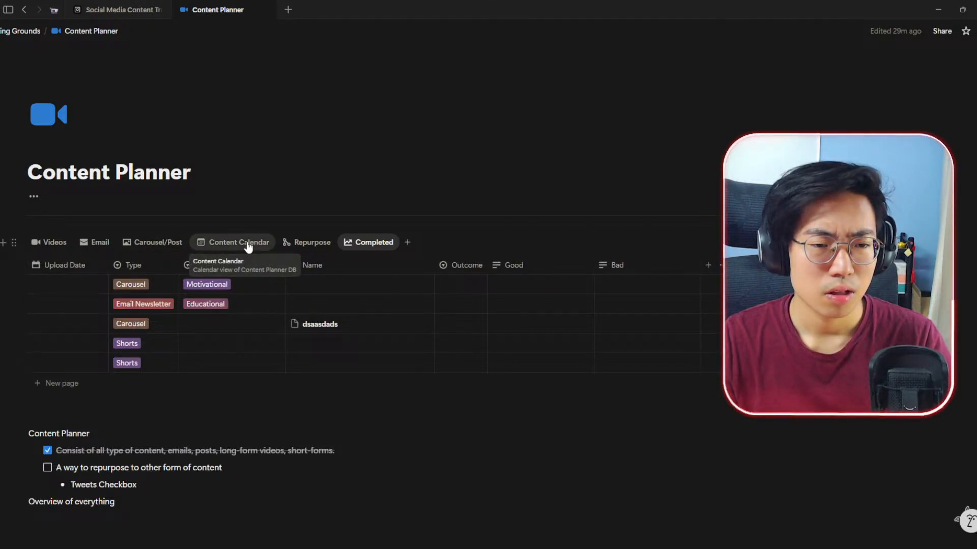
Hide the Repurpose status group on the Videos board.
click(55, 243)
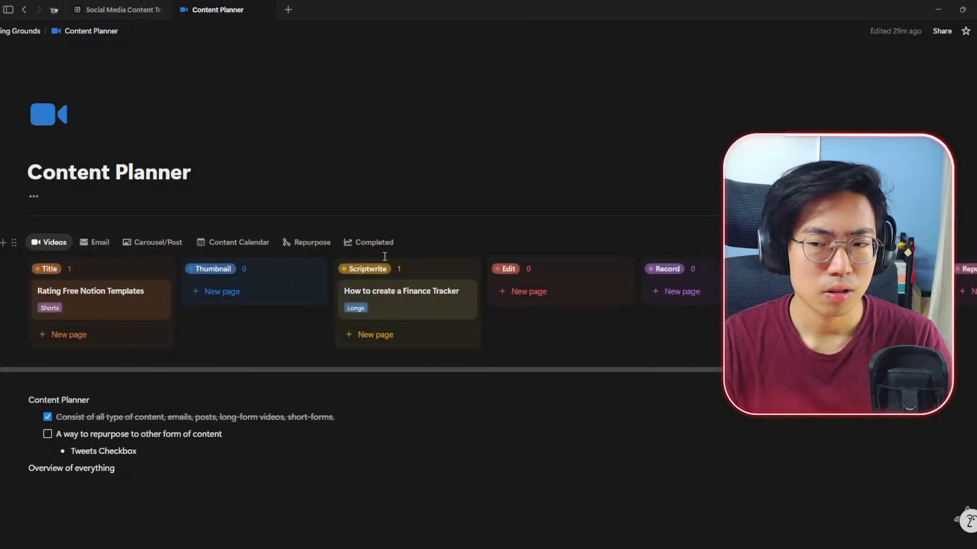
scroll(356, 300, right, 5)
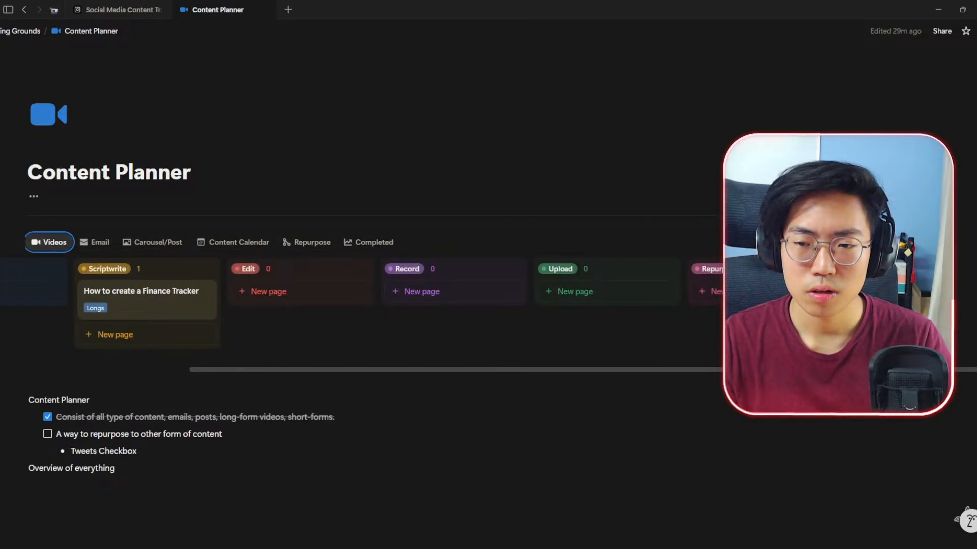
scroll(356, 300, left, 3)
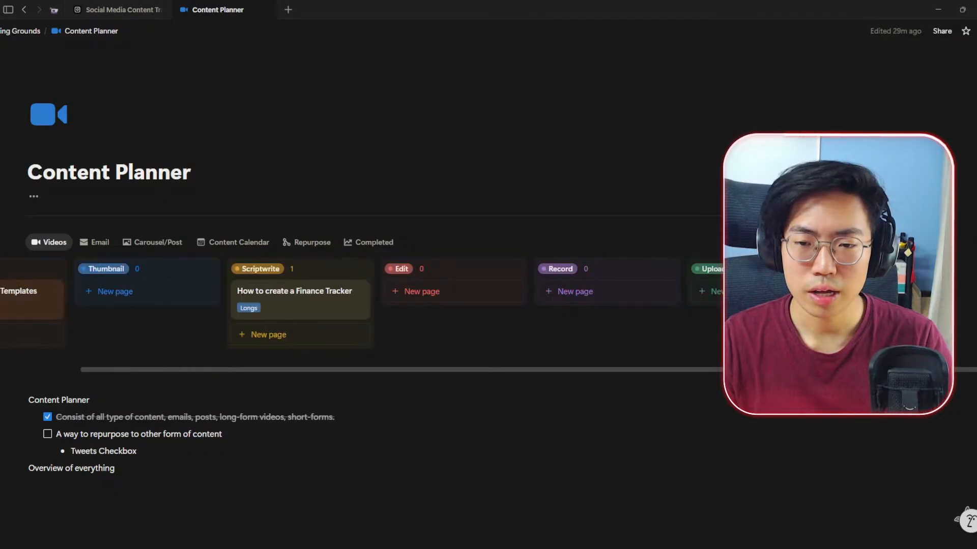
click(919, 242)
click(918, 355)
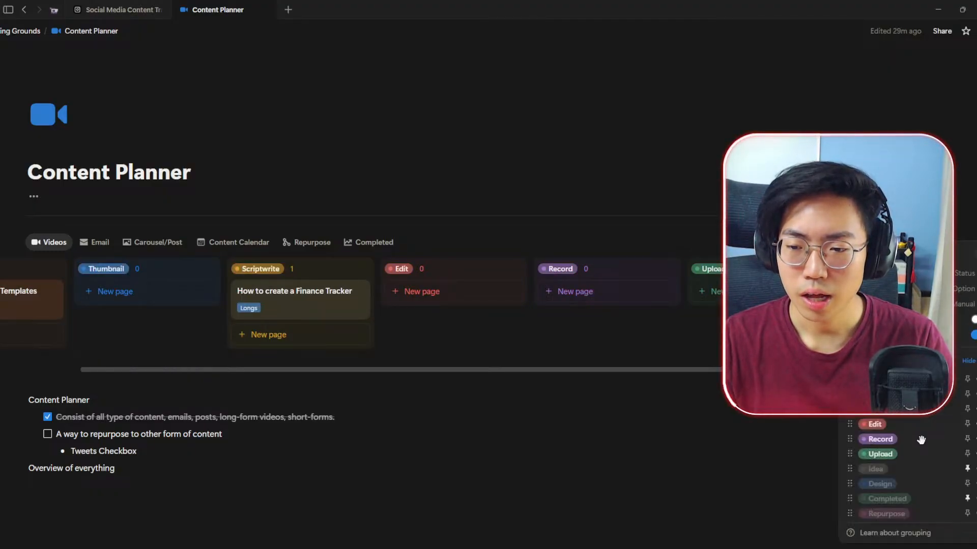
key(Escape)
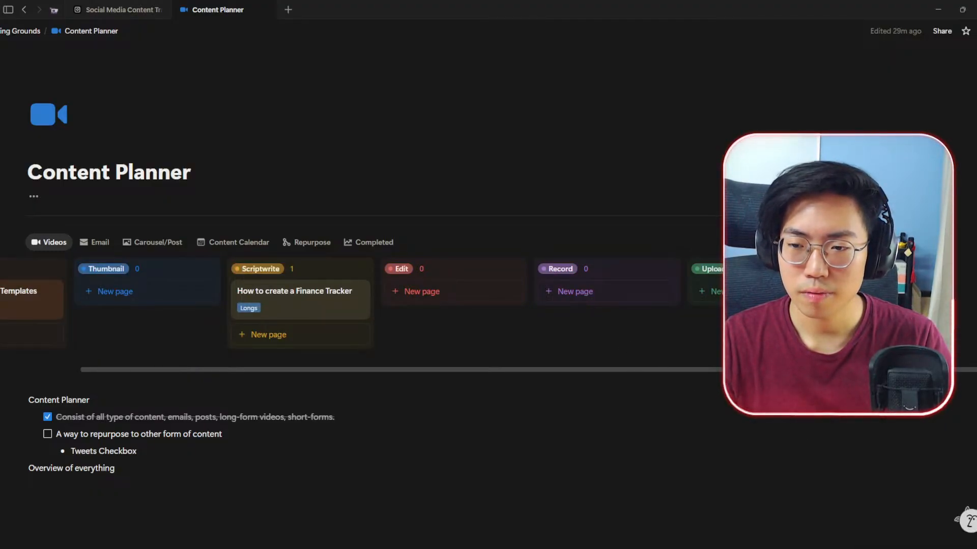
key(Escape)
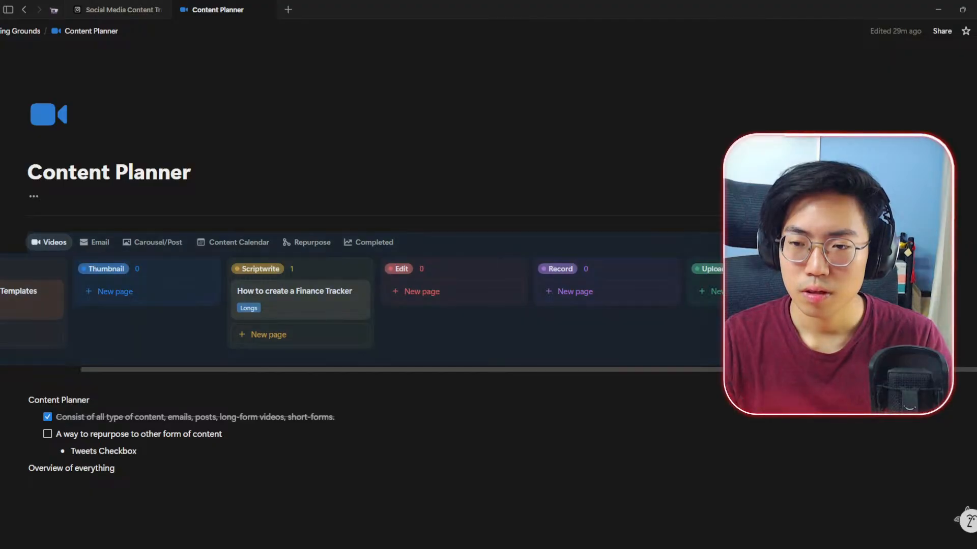
On the Videos board, pin the hidden Repurpose group, place it directly after Idea, and unpin the Completed group.
click(919, 242)
click(915, 355)
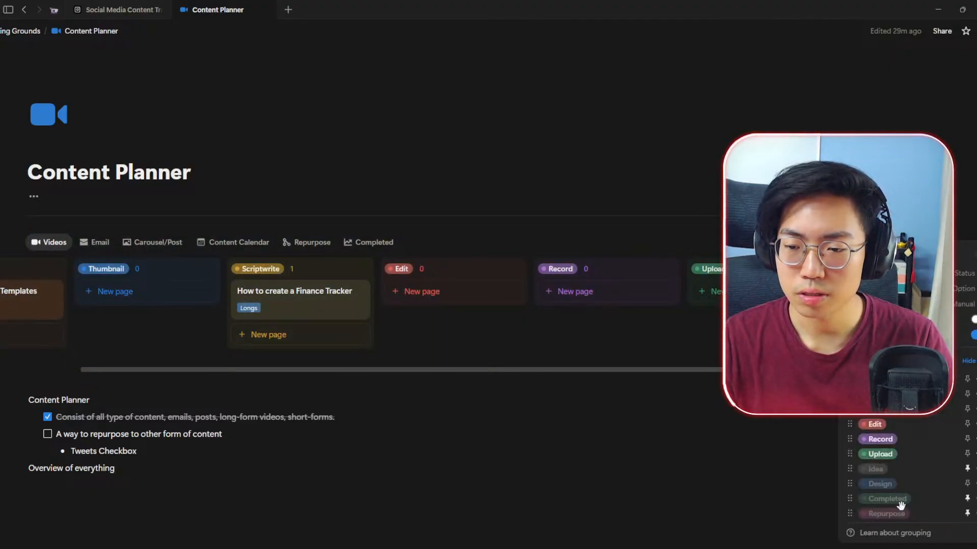
drag(860, 515, 873, 484)
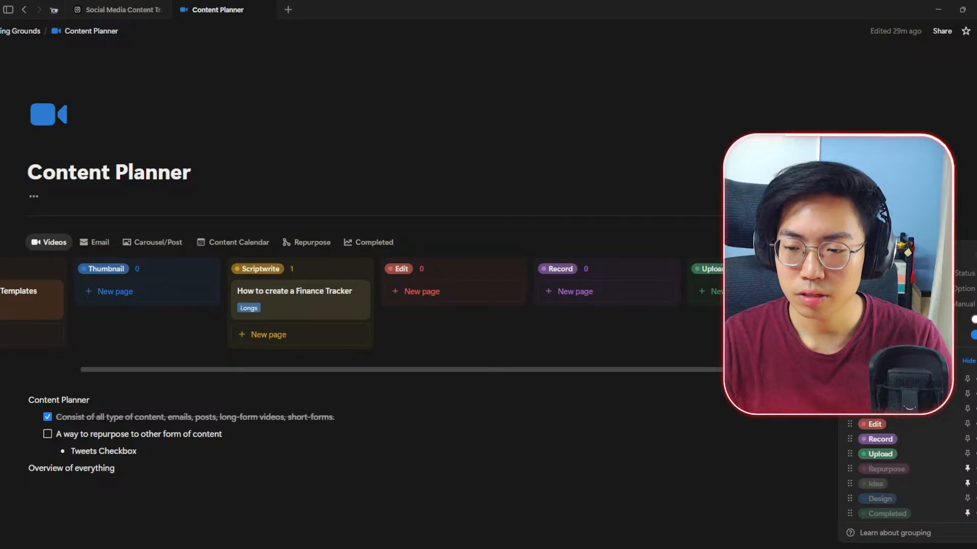
click(967, 514)
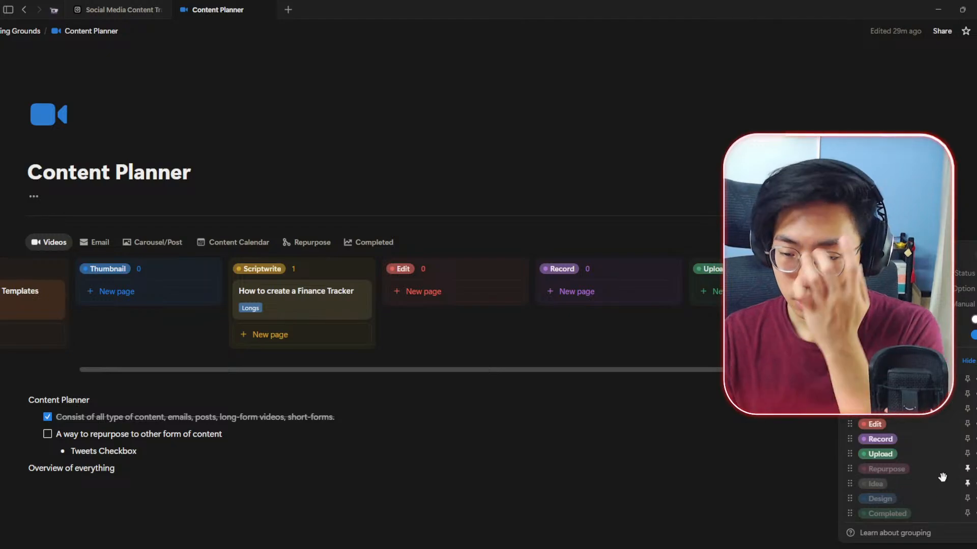
drag(940, 480, 890, 470)
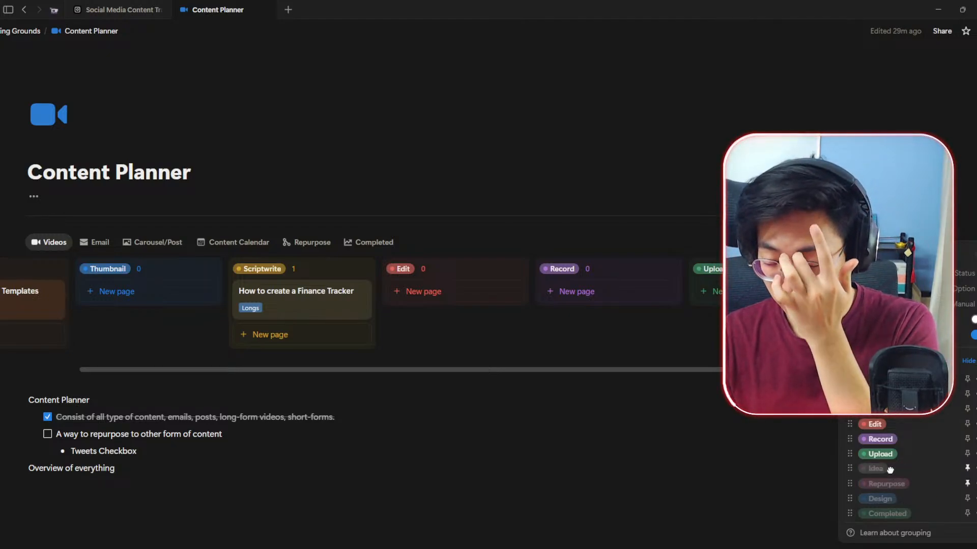
click(685, 390)
scroll(637, 336, left, 3)
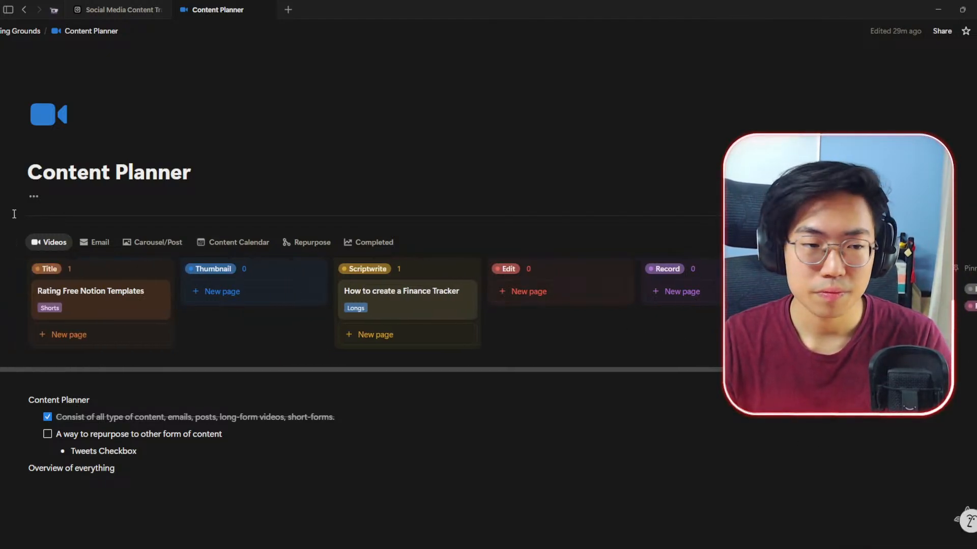
Pin the Repurpose status group on the Email board and hide it from the columns.
click(97, 242)
scroll(356, 295, right, 2)
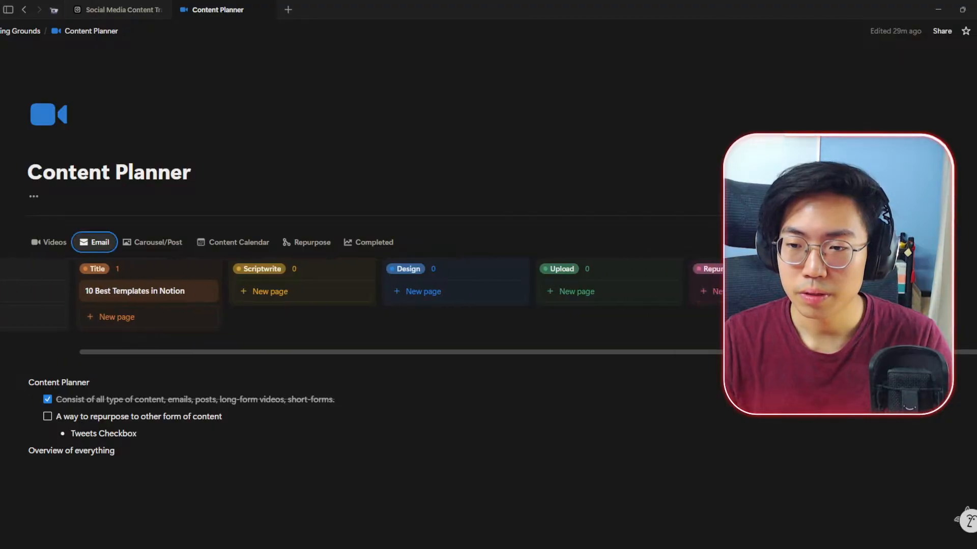
click(949, 243)
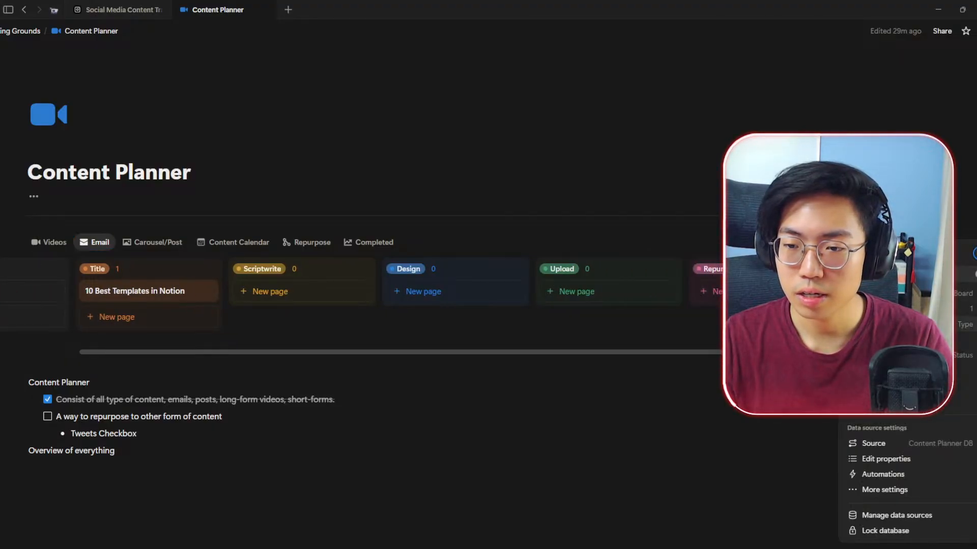
click(941, 355)
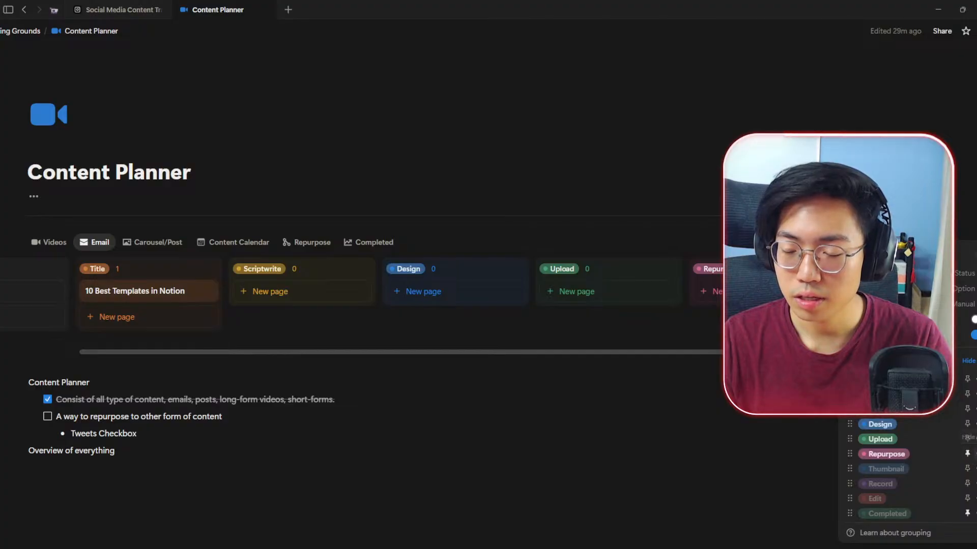
click(970, 455)
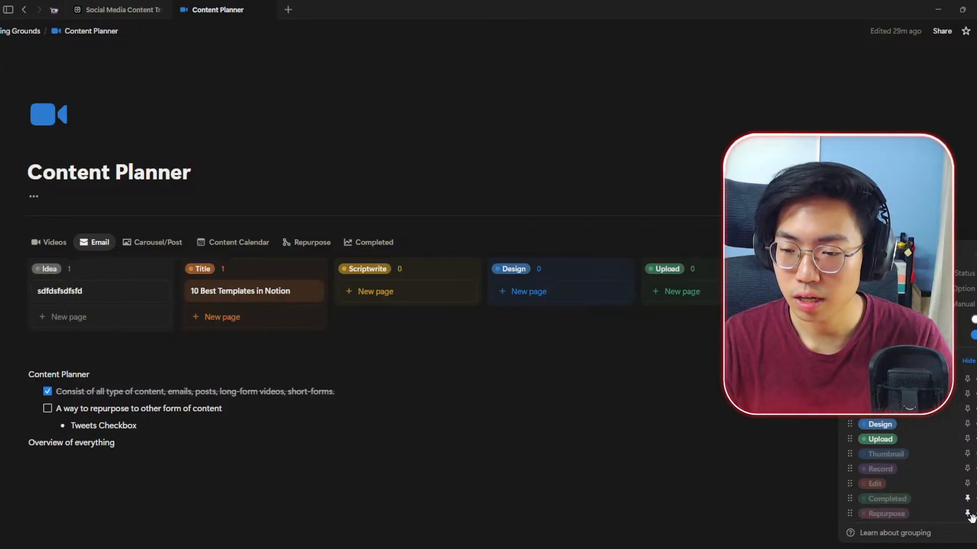
click(691, 427)
Hide the Repurpose status group on the Carousel/Post board and pin it.
click(153, 242)
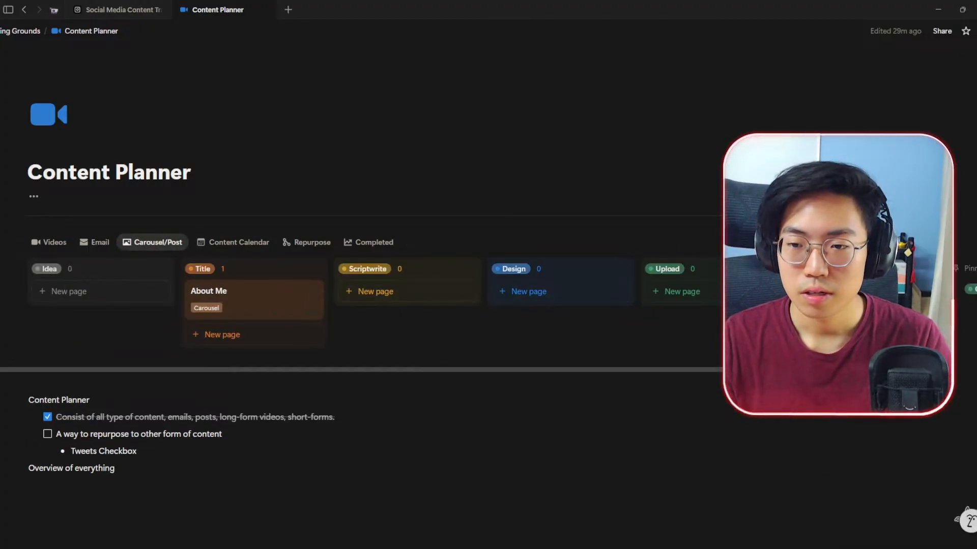
click(944, 242)
click(935, 371)
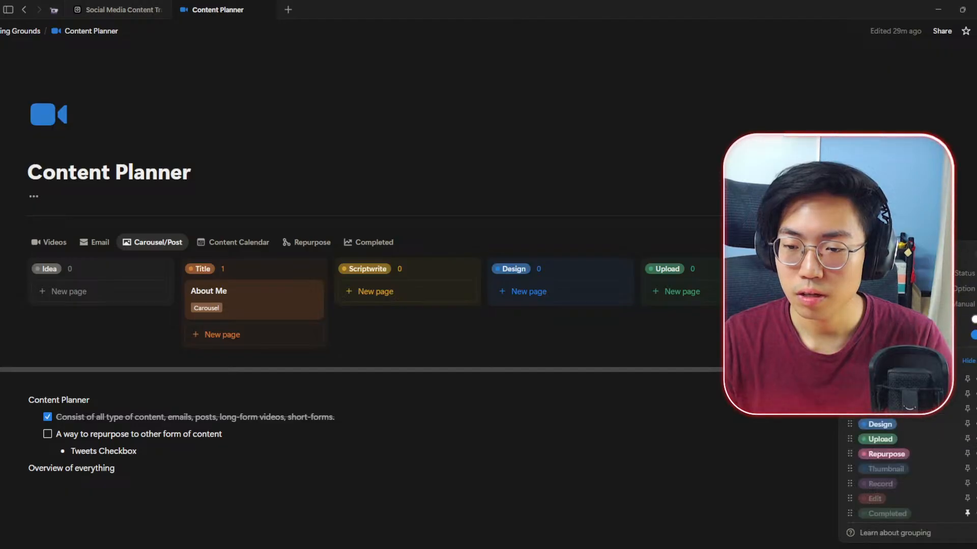
click(976, 454)
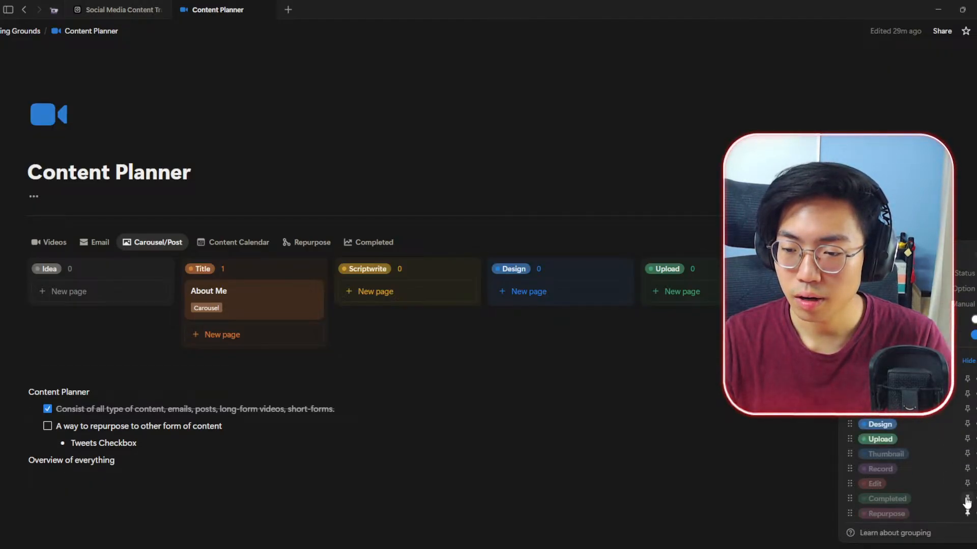
click(731, 410)
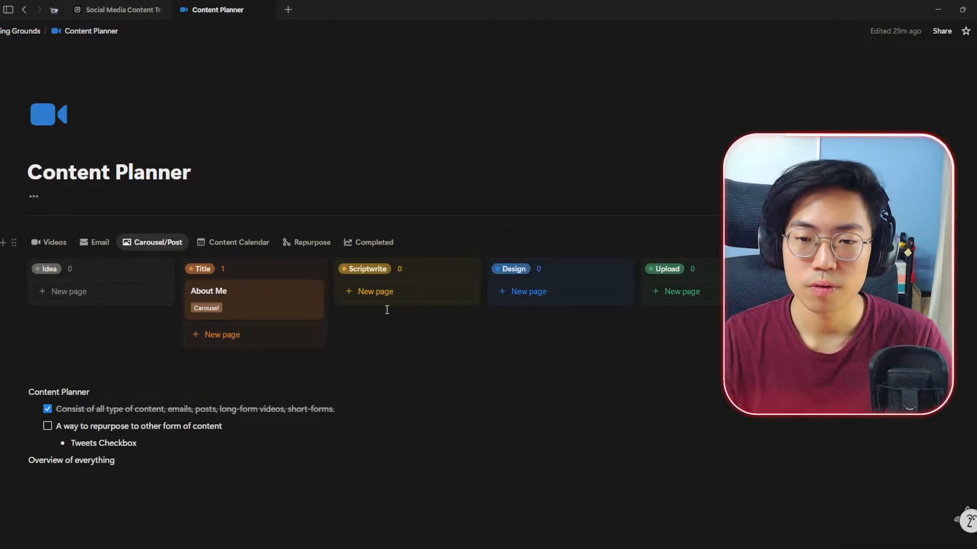
Look over the Content Calendar and remove the Repurposed filter from the Repurpose view, keeping only the Status filter.
click(214, 243)
scroll(234, 244, down, 2)
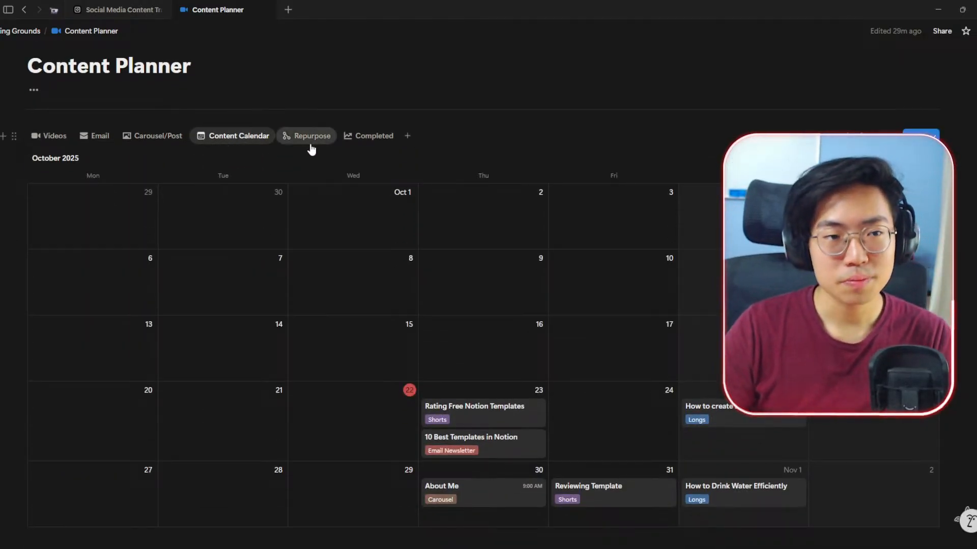
click(306, 138)
click(145, 187)
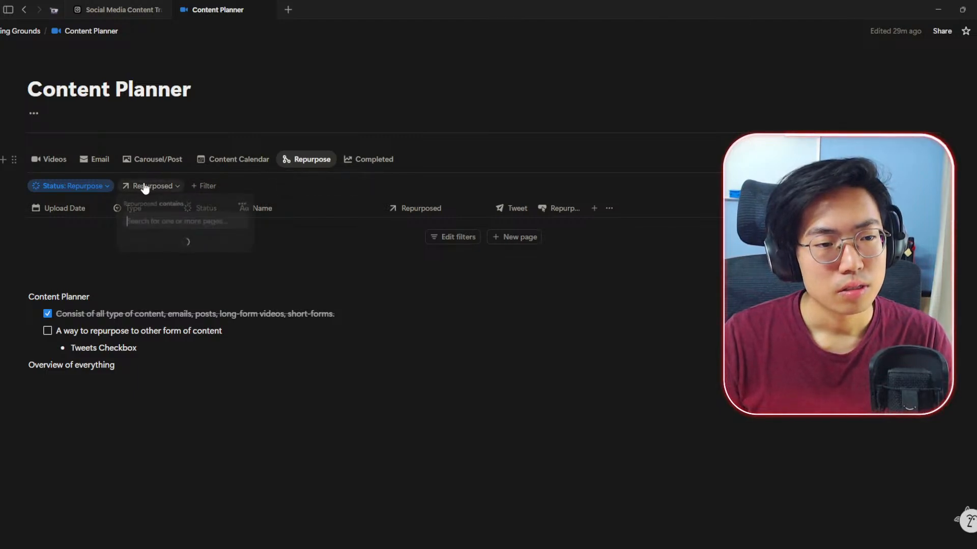
click(145, 186)
click(146, 187)
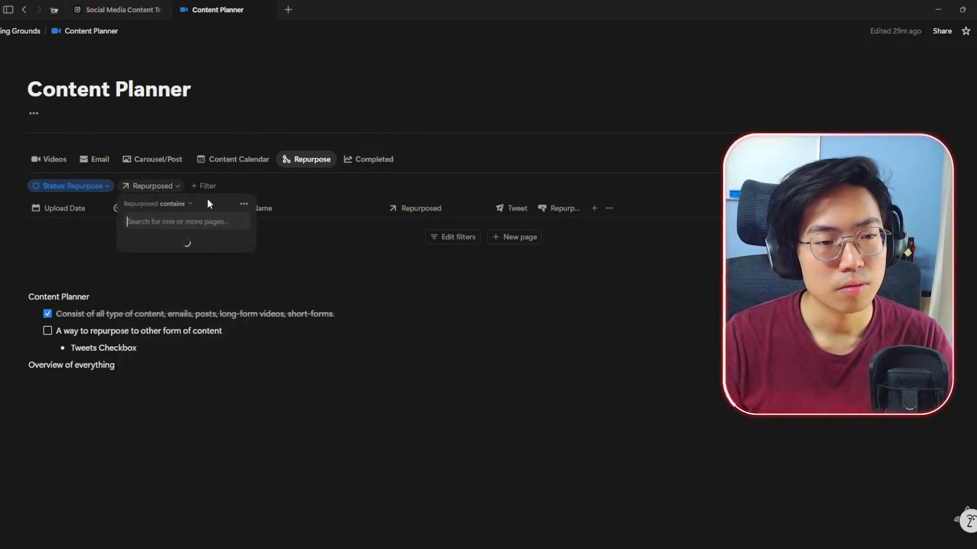
click(243, 204)
click(285, 208)
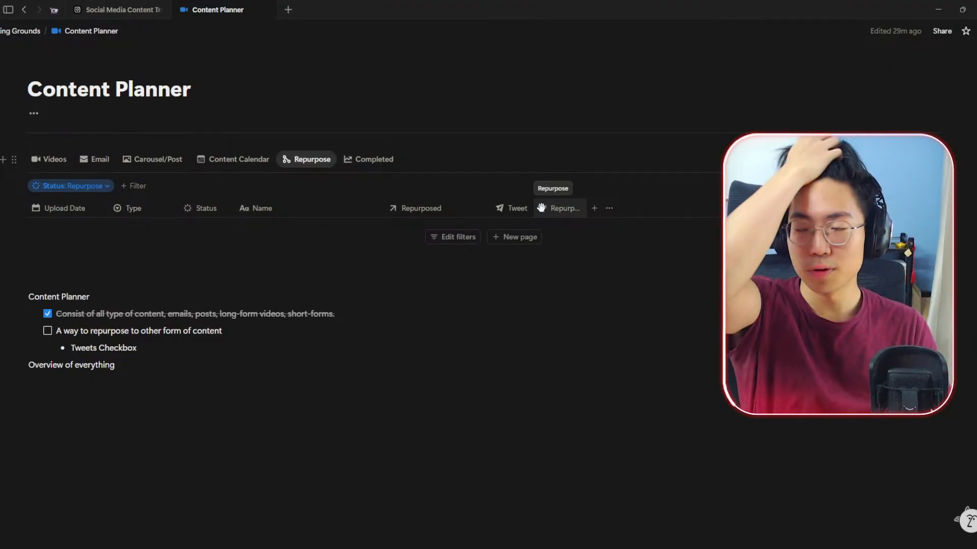
Narrow the Category column in the Completed view and look over the options of the Outcome property.
click(356, 160)
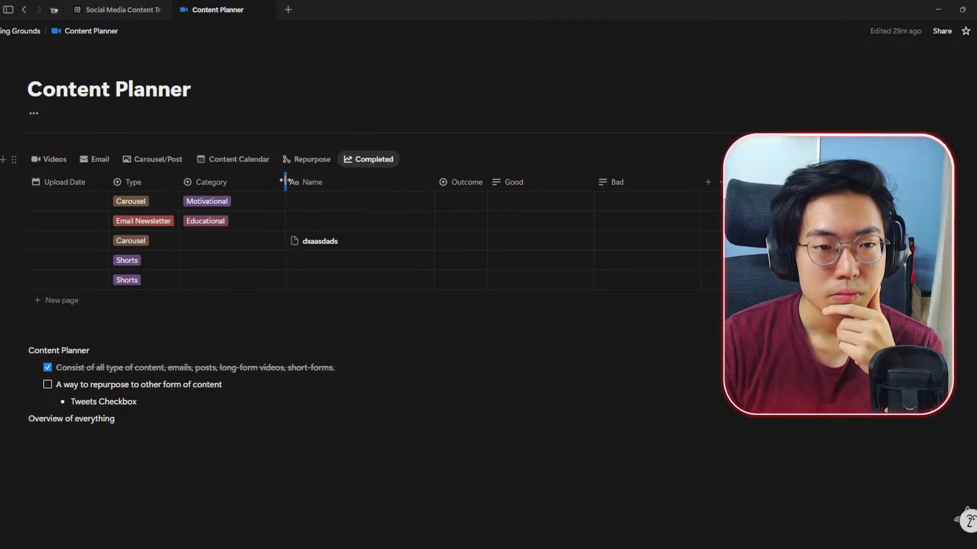
drag(284, 182, 235, 182)
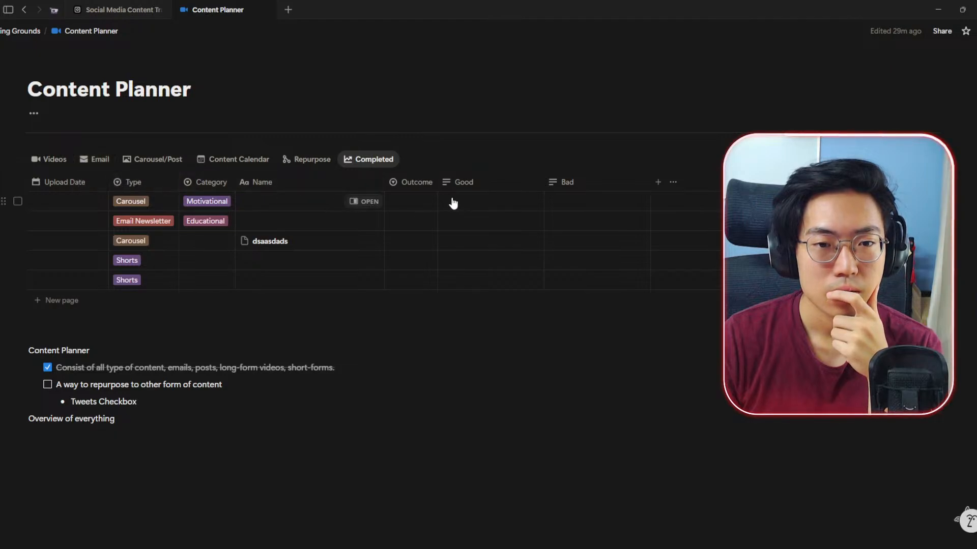
click(411, 200)
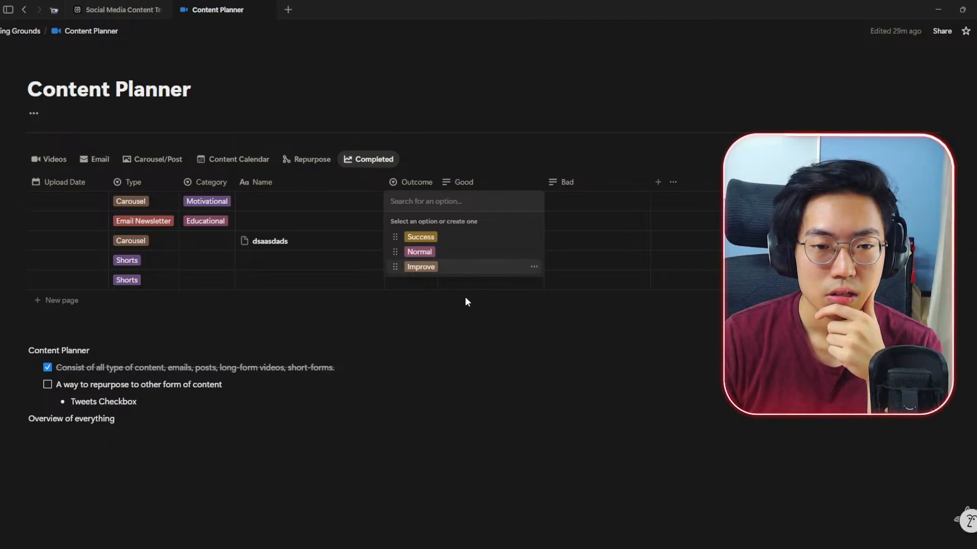
key(Escape)
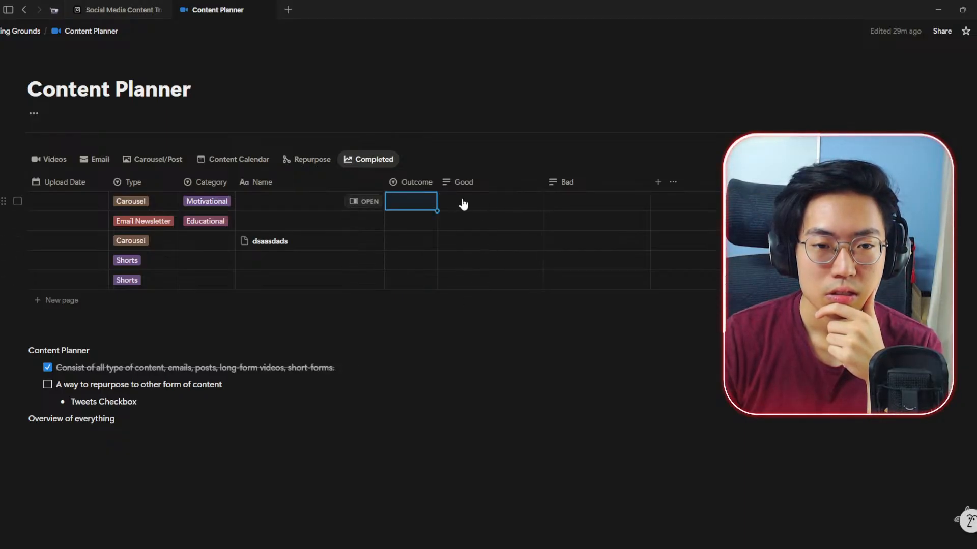
click(408, 182)
key(Escape)
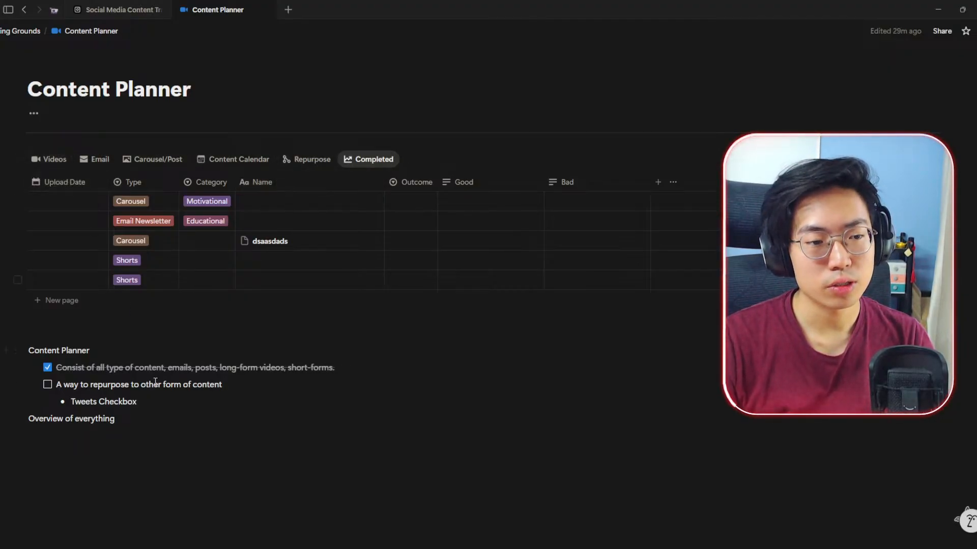
Add an unchecked to-do reading "Task DB Assign" below the repurpose item in the Content Planner notes.
click(200, 396)
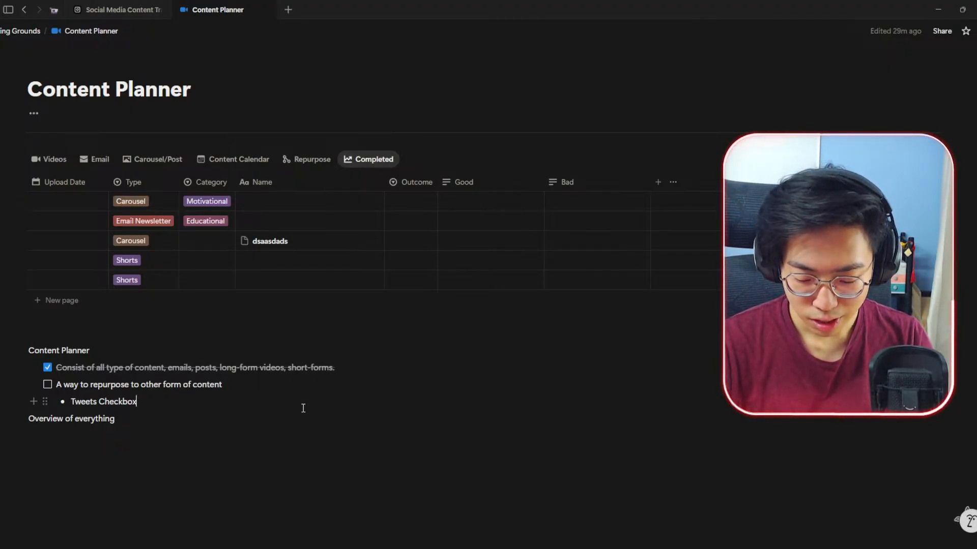
key(Return)
key(shift+Tab)
text(T)
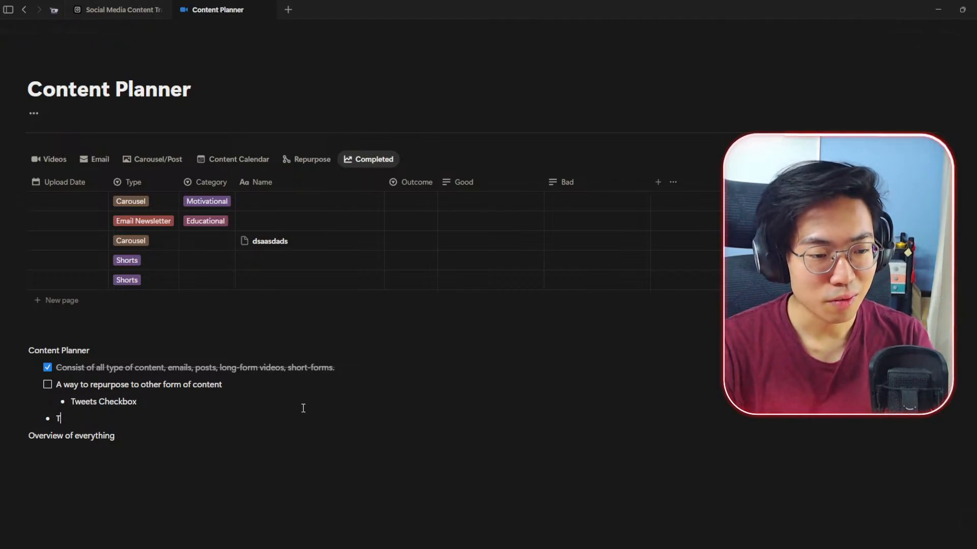
text([])
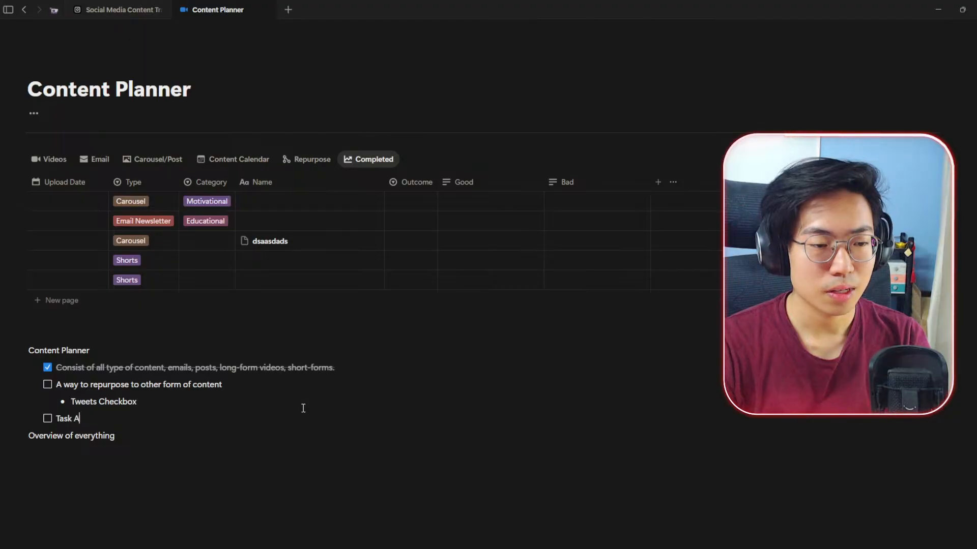
text(Task Assign)
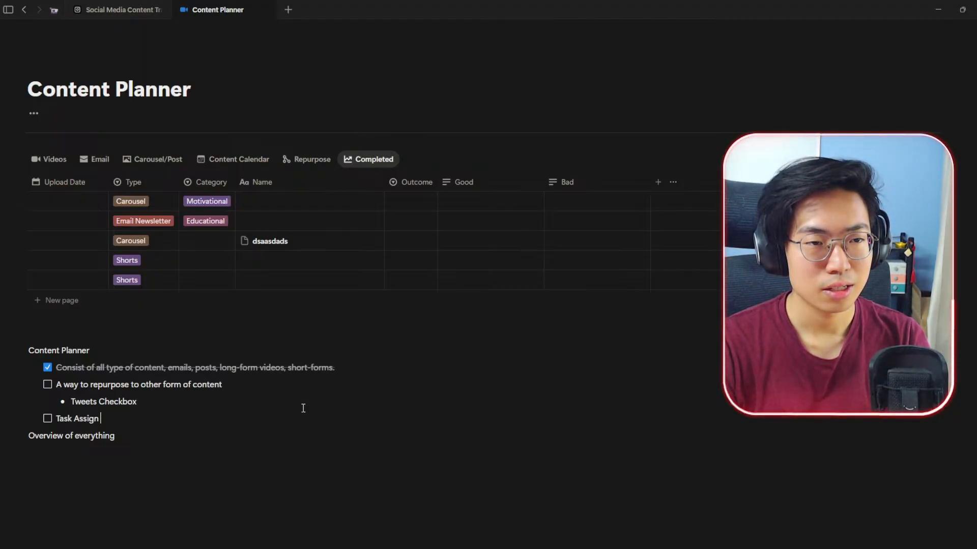
key(ctrl+Left)
text(DB)
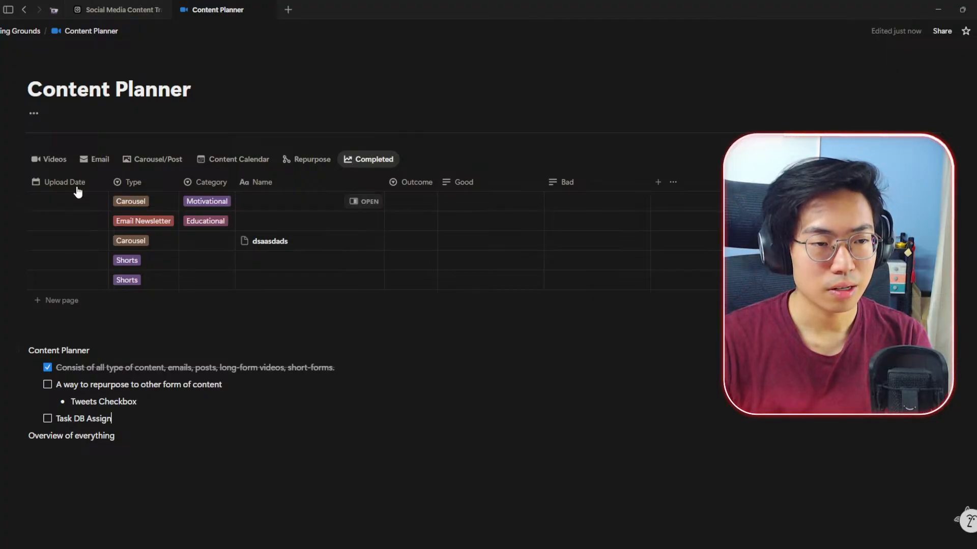
Open the Rating Free Notion Templates card on the Videos board and try to insert a database in its body with "/databses".
click(57, 159)
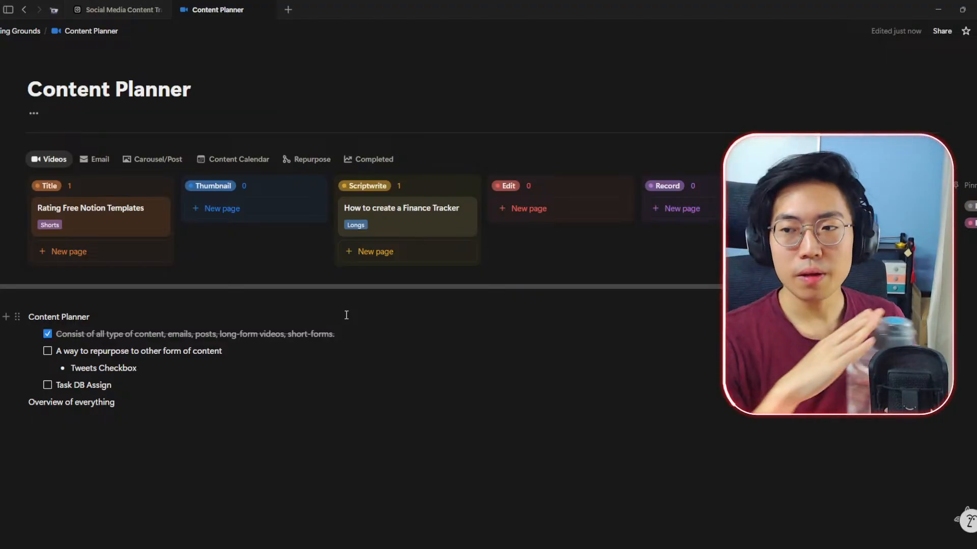
click(126, 230)
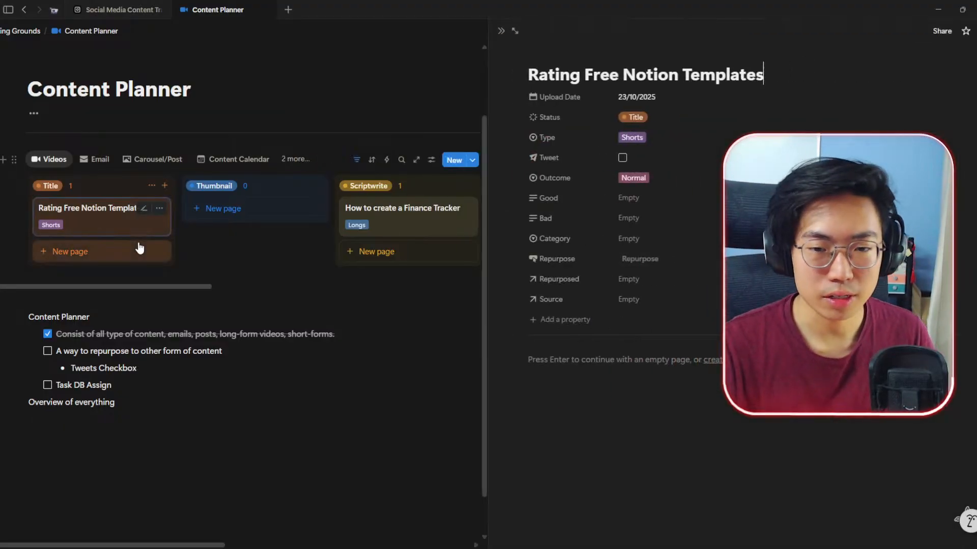
click(562, 359)
text(/databses)
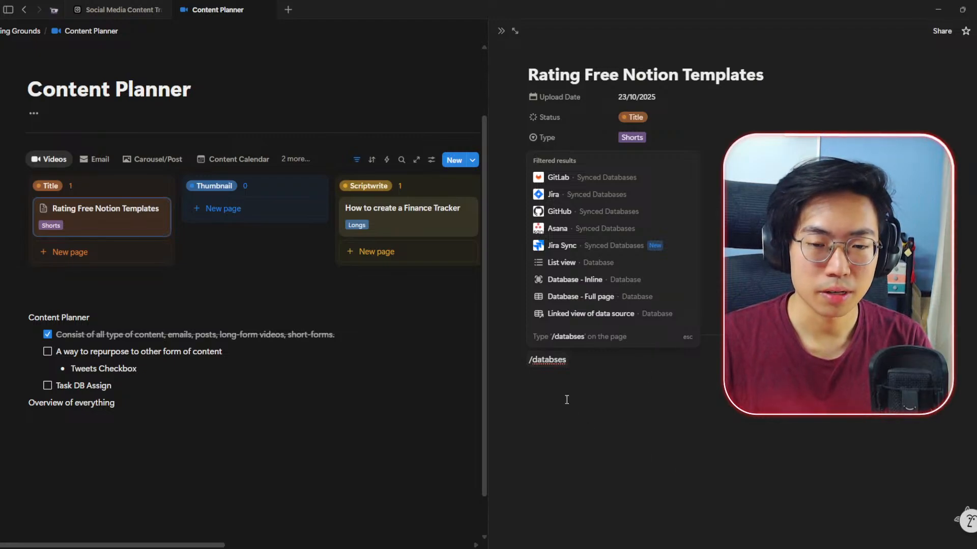
click(540, 411)
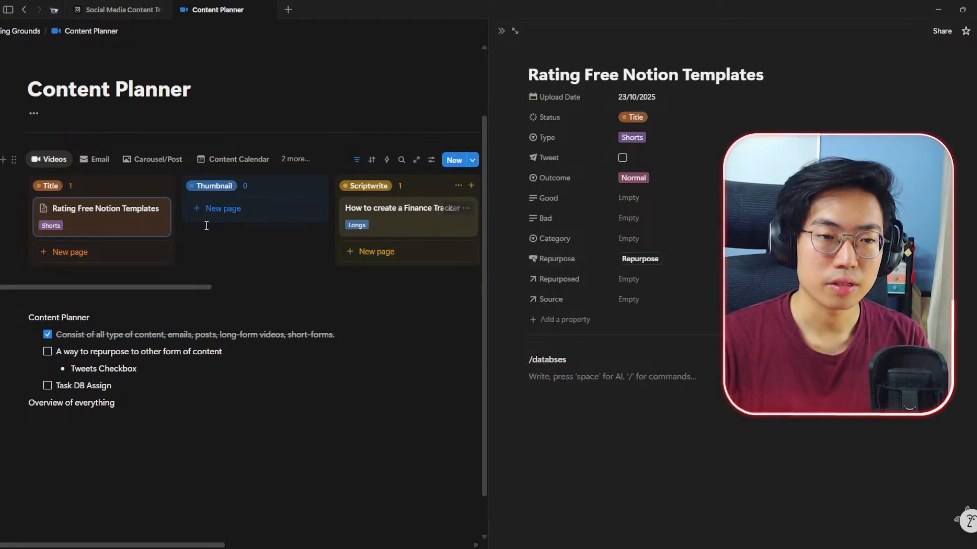
click(501, 31)
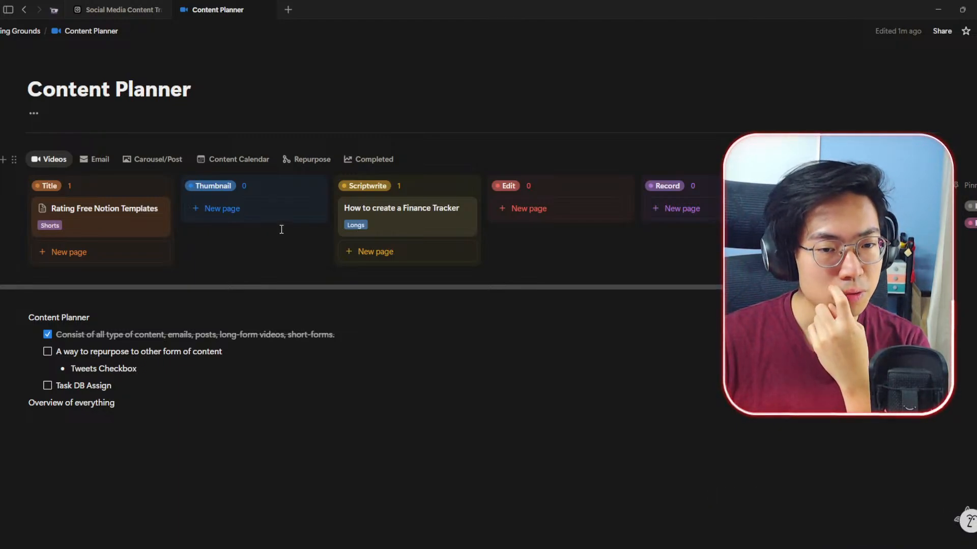
Examine the Videos board's grouping settings and the properties it can be grouped by.
click(899, 159)
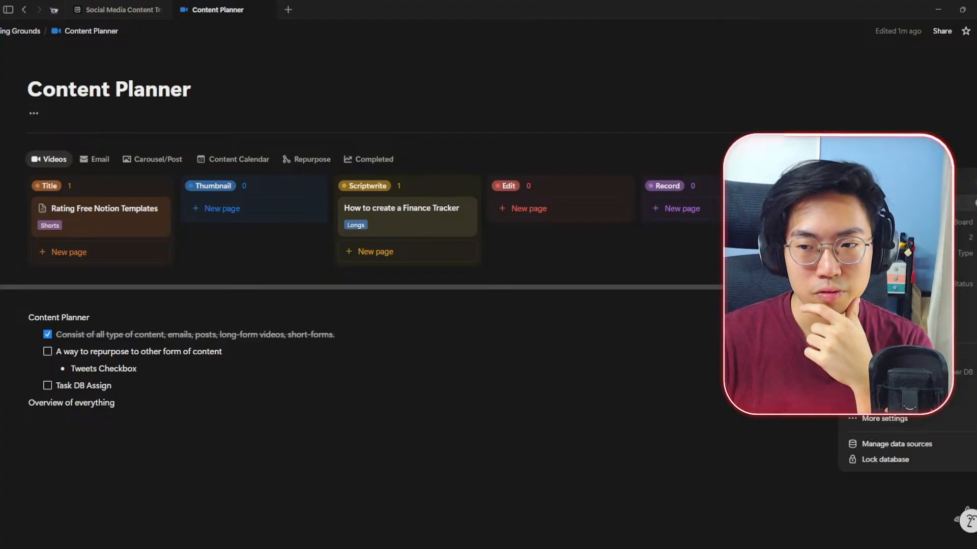
click(892, 284)
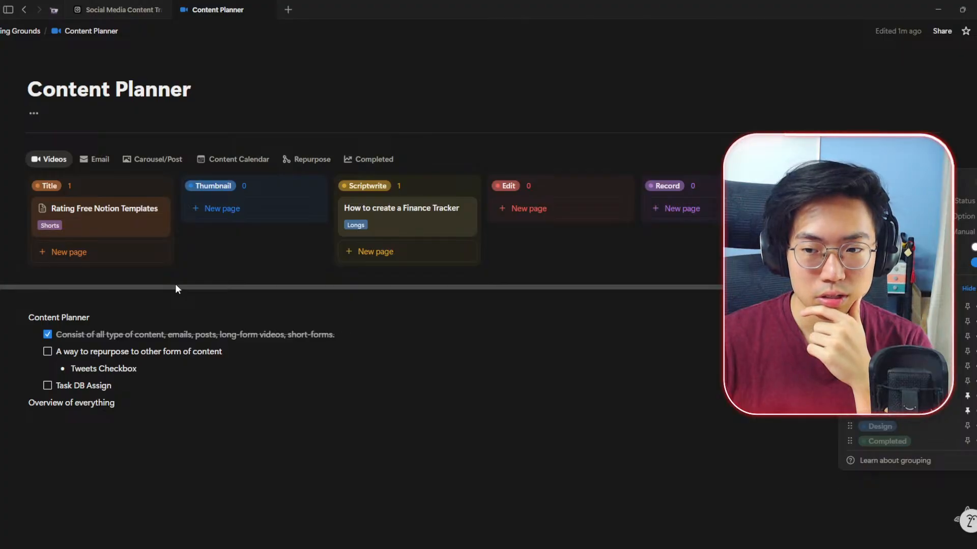
click(910, 201)
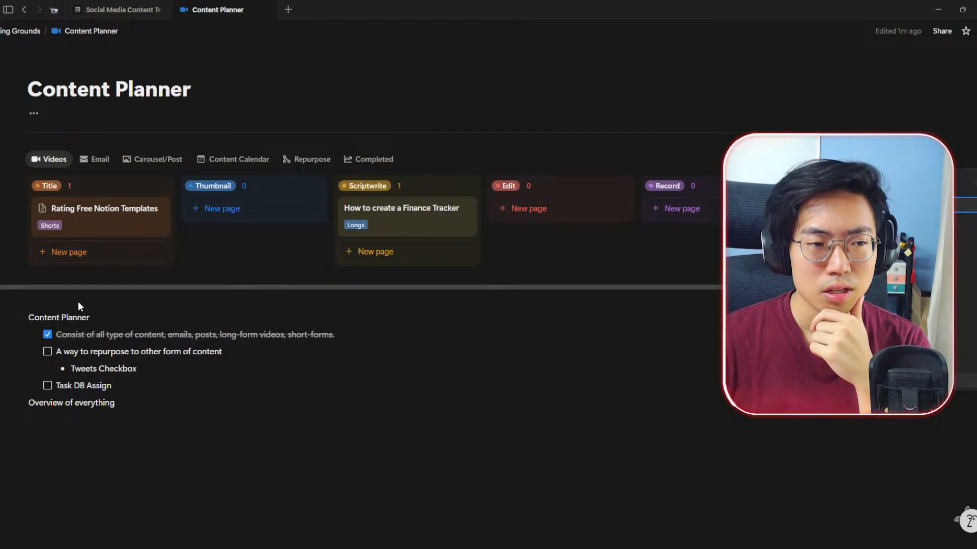
Add a formula property to the Rating Free Notion Templates page and open its formula for editing.
click(124, 229)
click(558, 327)
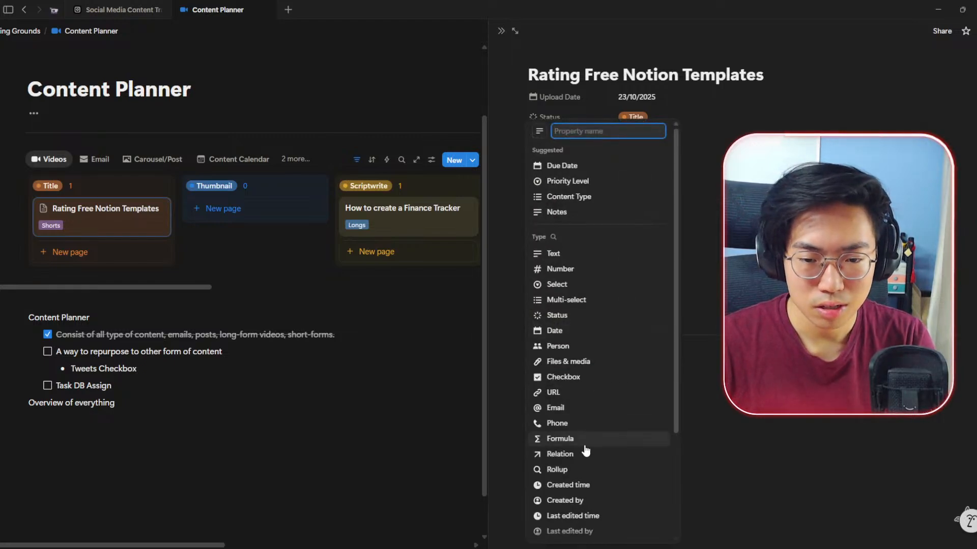
click(562, 441)
click(651, 322)
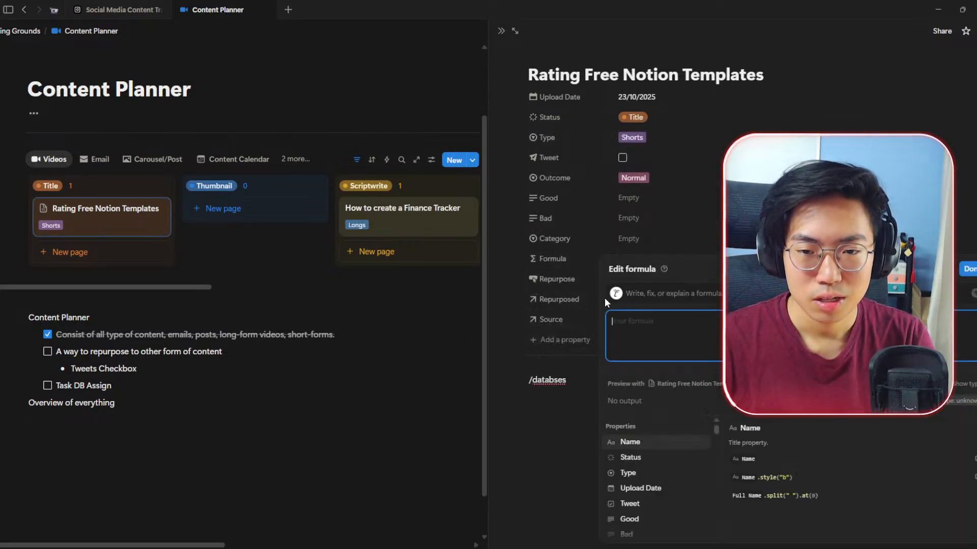
Try a conditional formula that compares Type with "Title" and returns "Title" when it matches.
text(t)
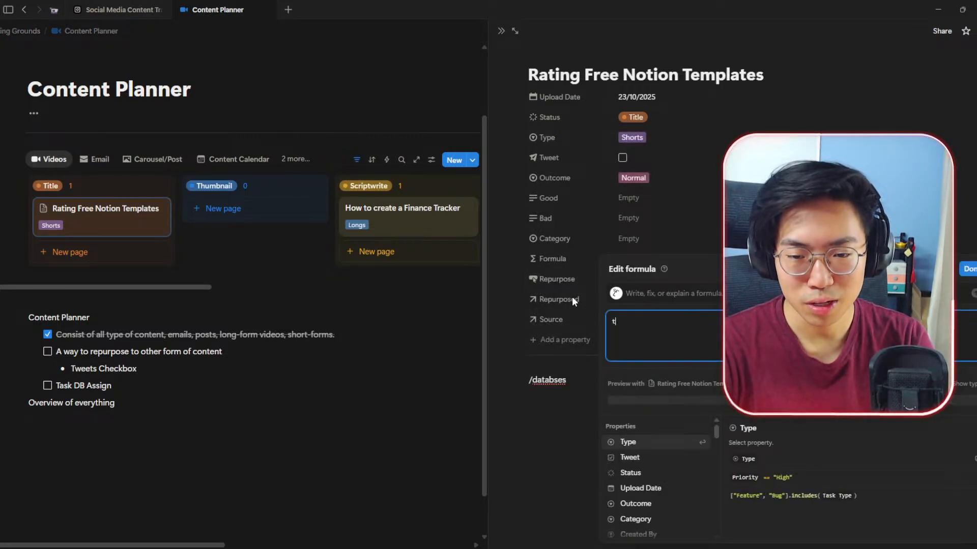
key(BackSpace)
text(t)
key(BackSpace)
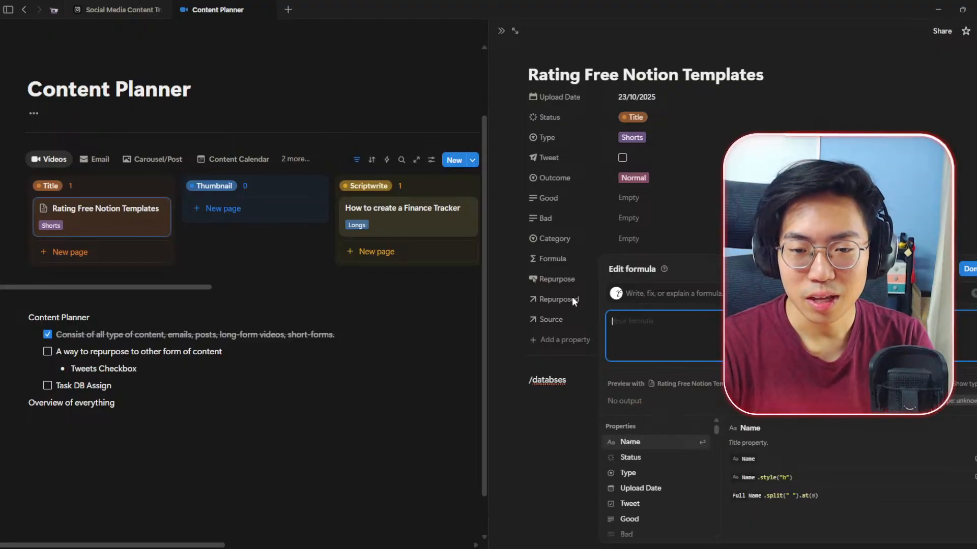
text(type)
key(Return)
text(==)
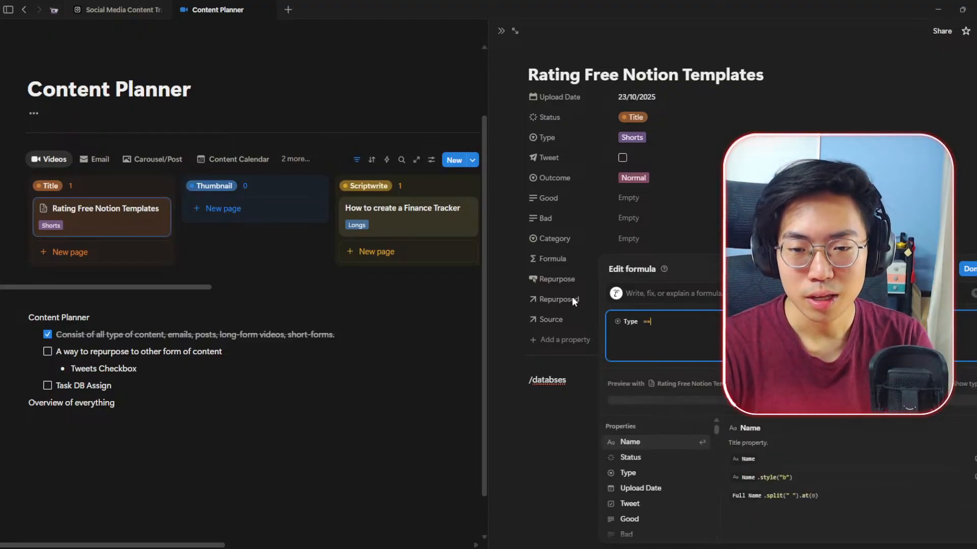
text( "Title", )
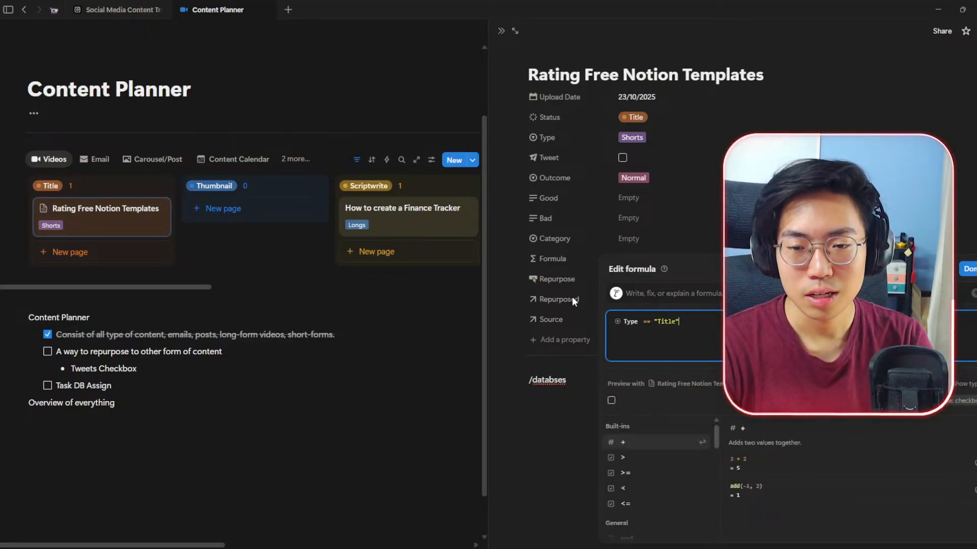
text("Title")
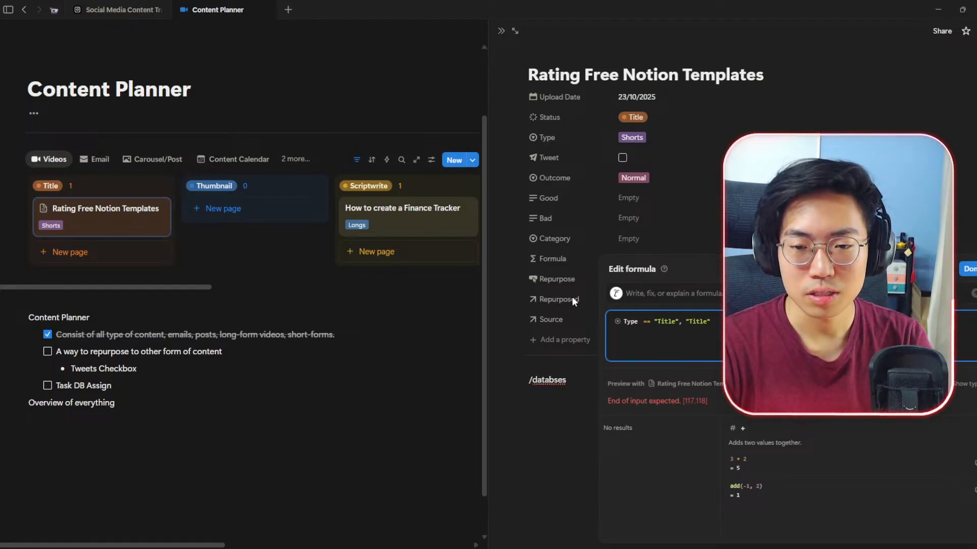
key(Left)
key(Left)
key(Left)
key(Left)
key(Left)
key(Left)
key(Left)
key(Left)
key(BackSpace)
text(?)
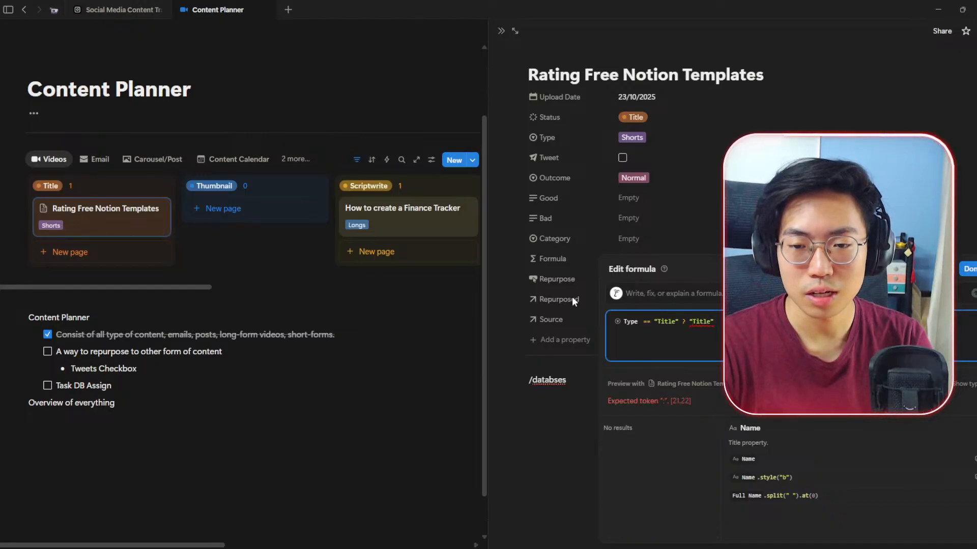
Try extending the conditional formula with a second Type condition as its else branch.
key(End)
text(:)
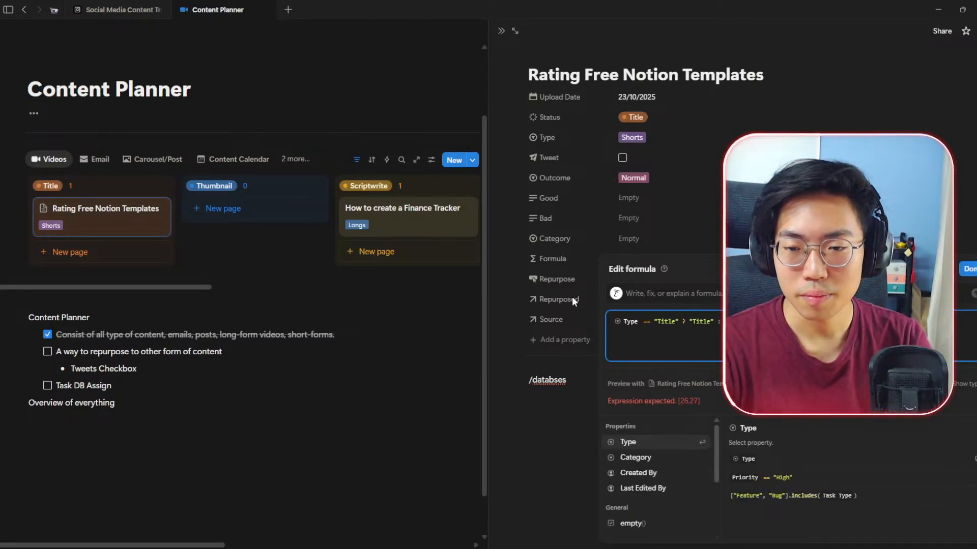
text( type)
key(Return)
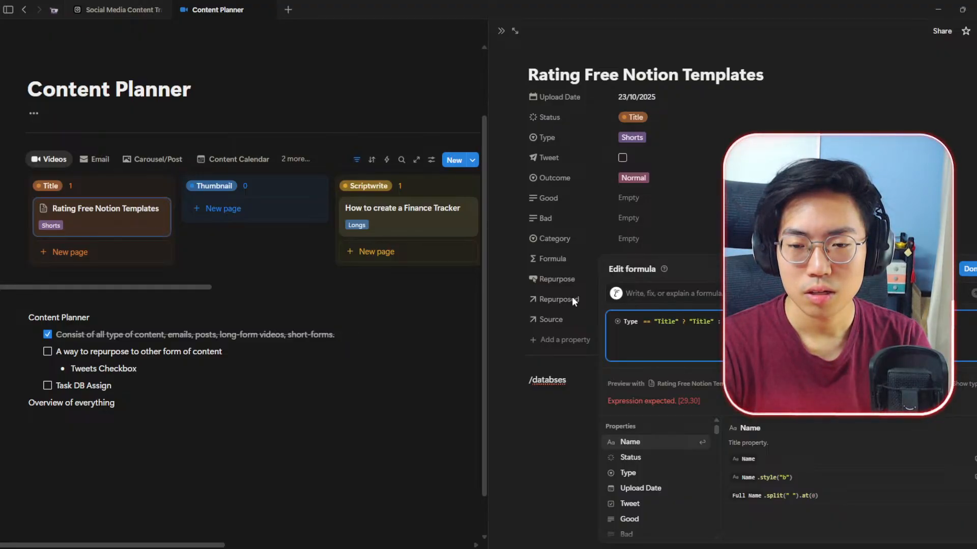
text(" ? )
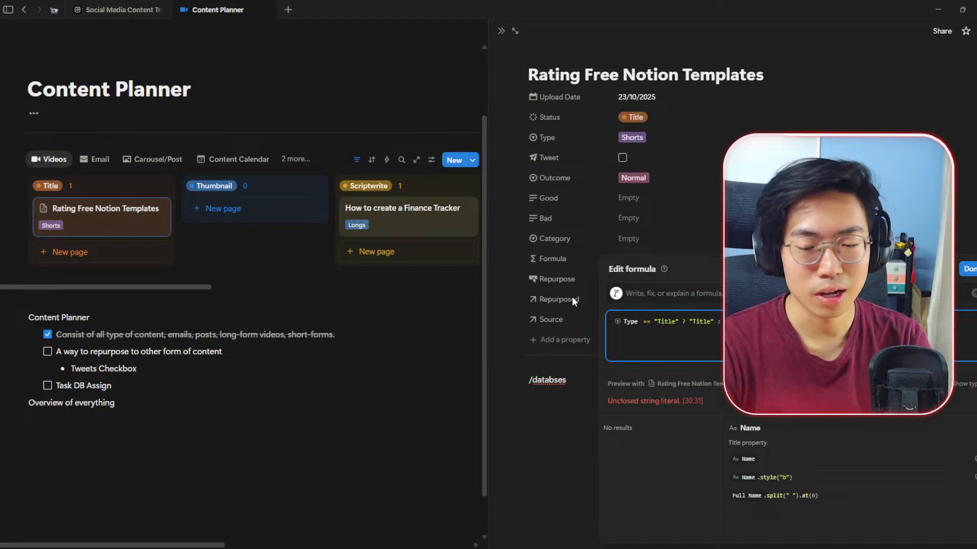
text(")
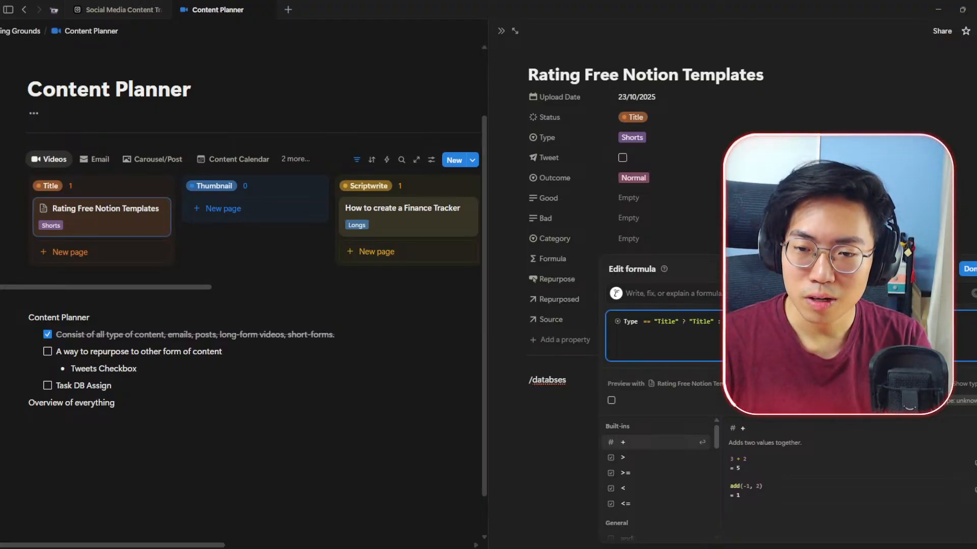
text(:)
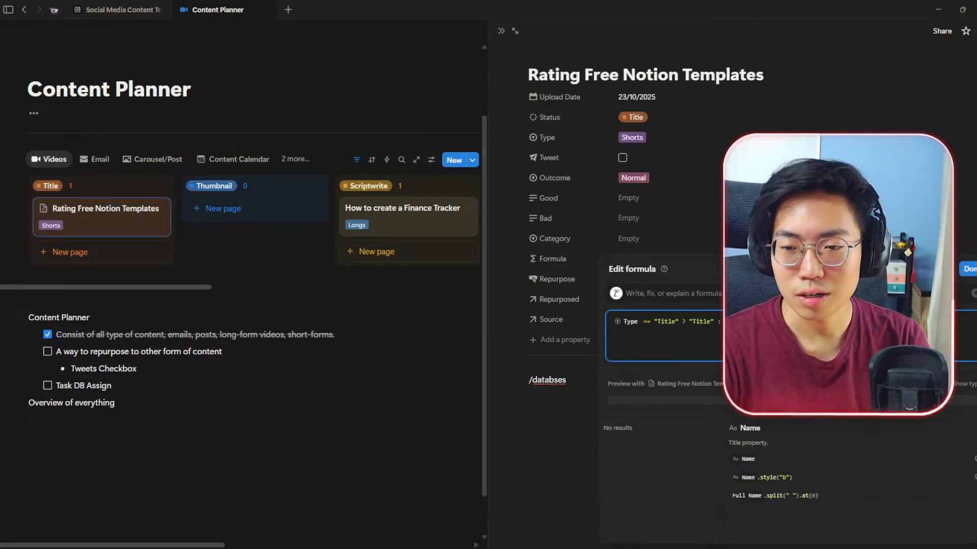
text( ")
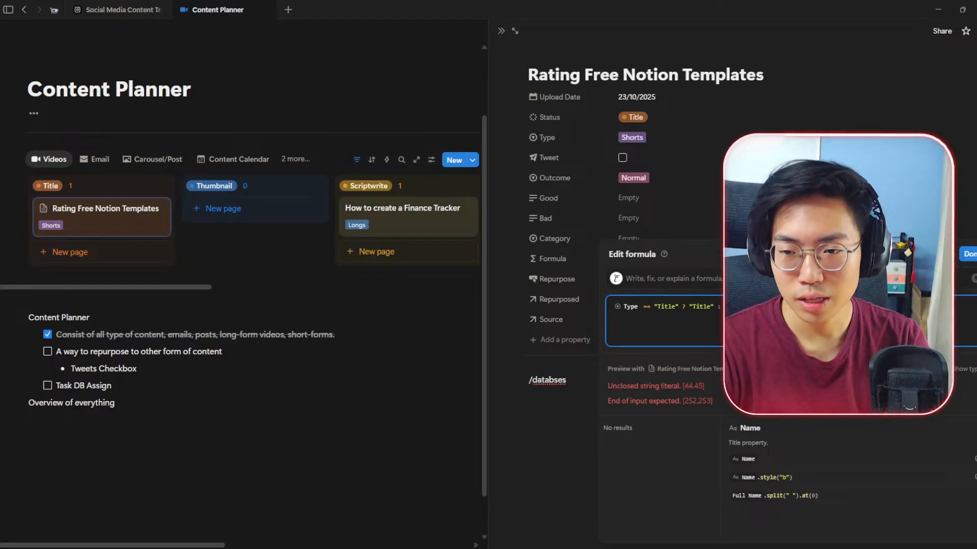
Replace the formula with an ifs() expression whose first condition compares Type with "Title" and returns "Title".
key(ctrl+a)
text(ifs(typ)
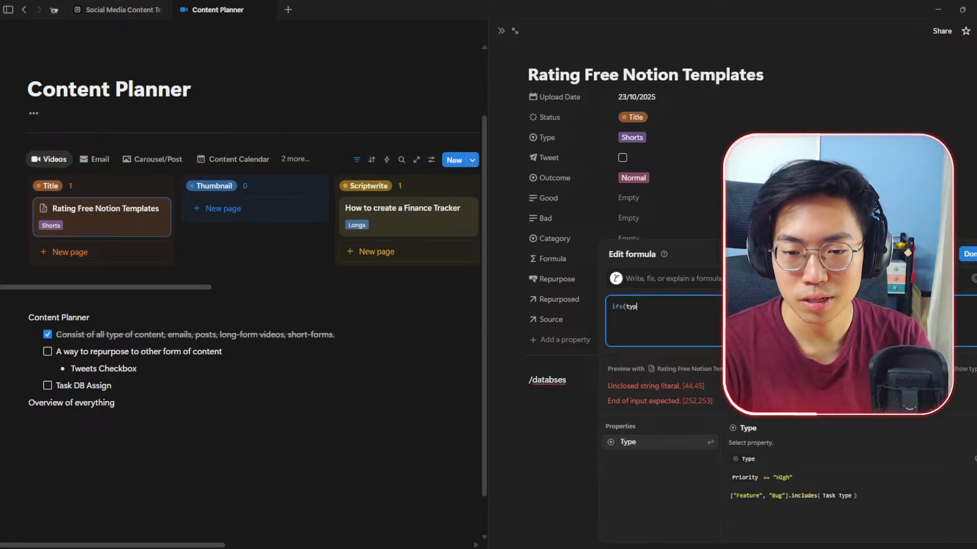
key(Return)
text(== ")
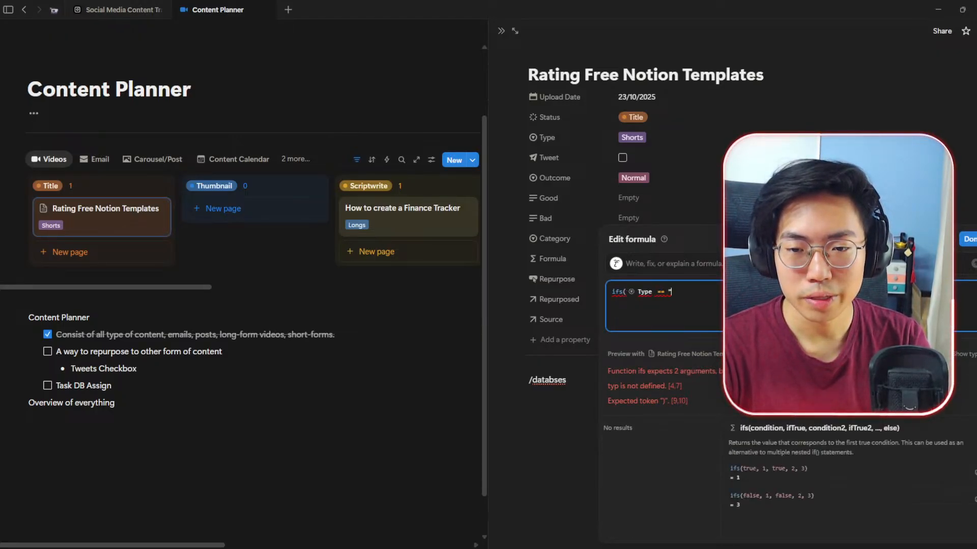
text(Title")
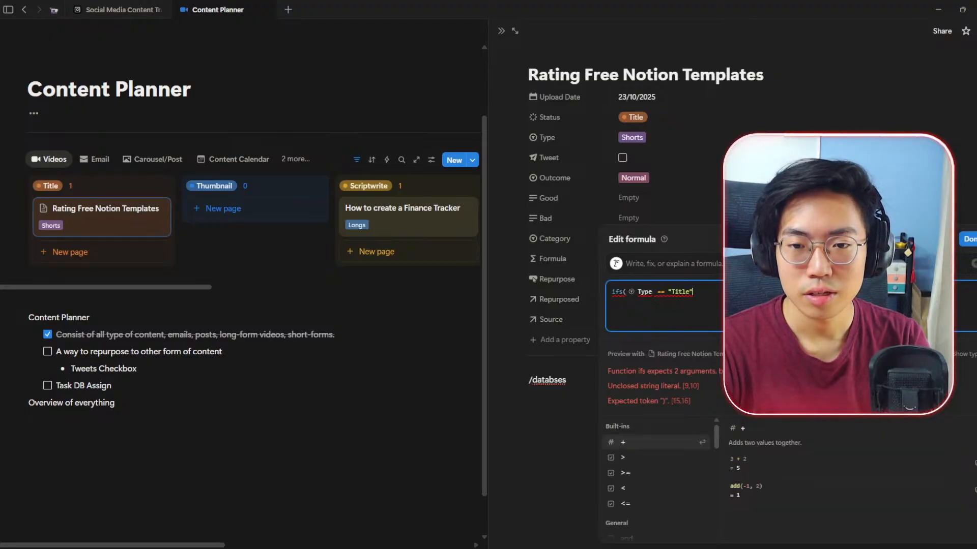
text(, ")
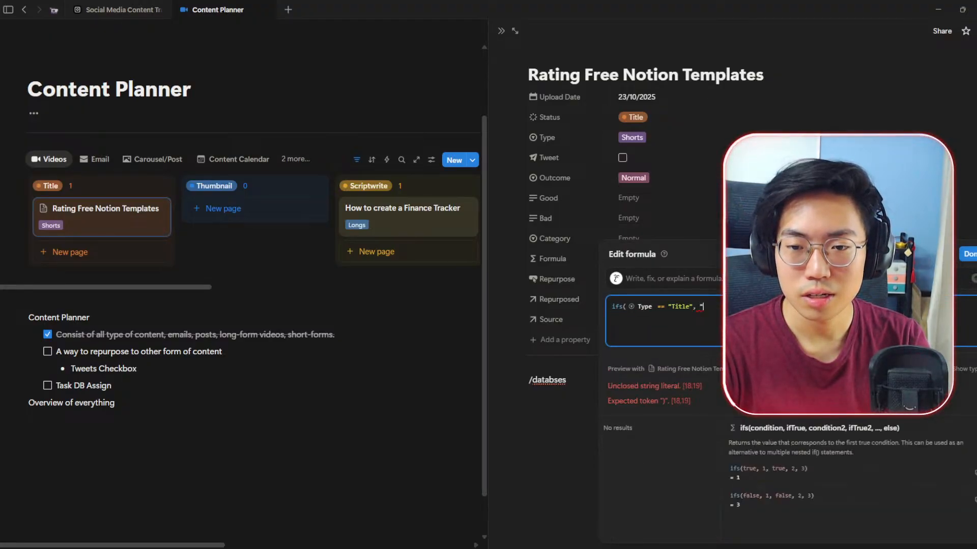
text(Title", Type)
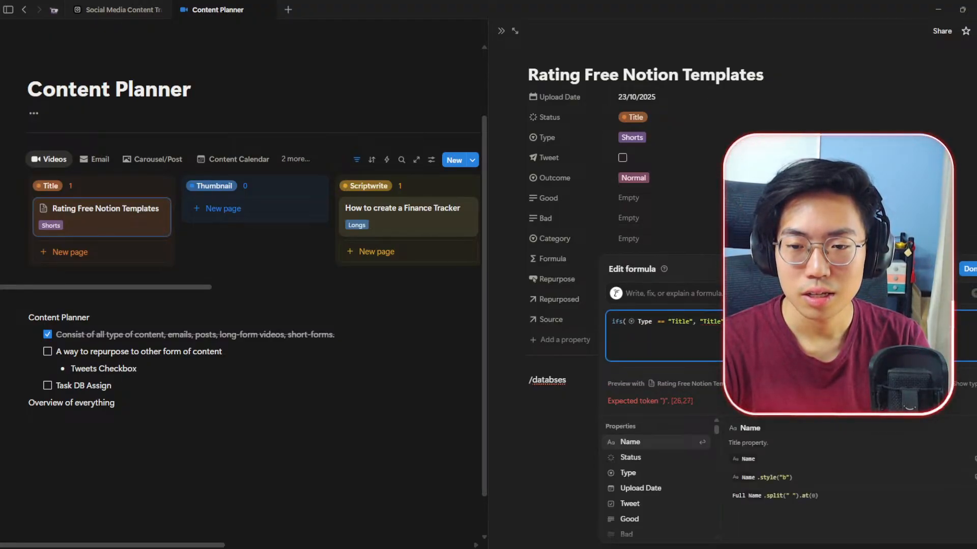
Add a second Type condition to the ifs() formula that returns "Scriptwrite", close the expression and save it.
key(Return)
text(== )
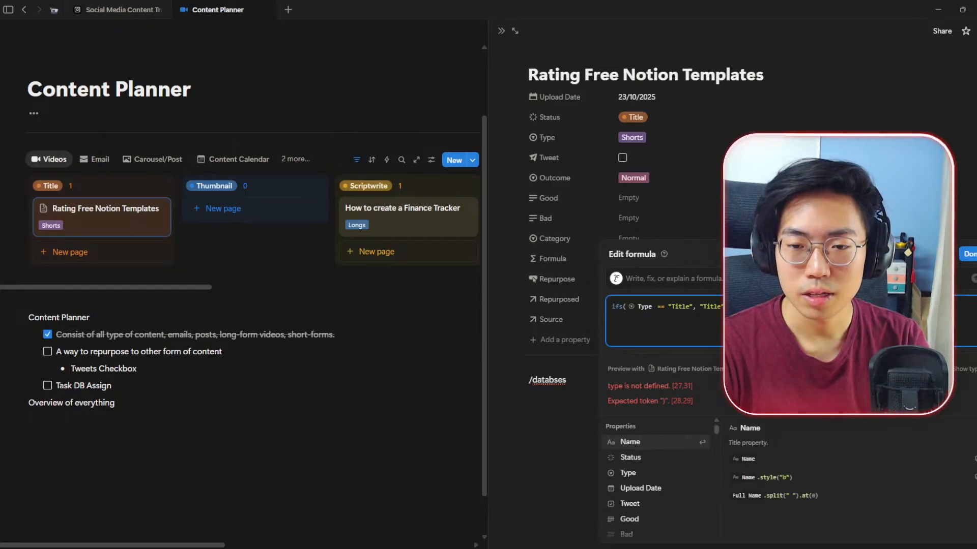
text(=")
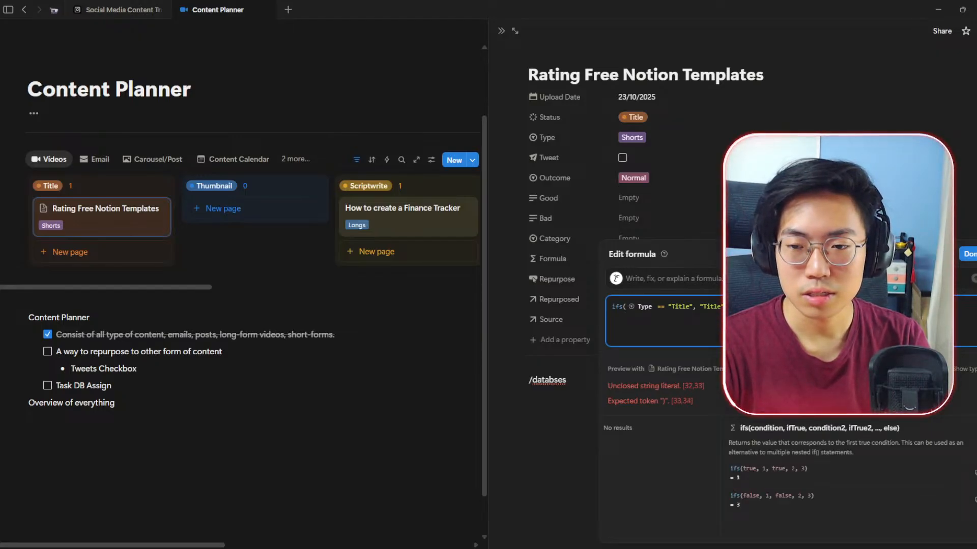
text(", )
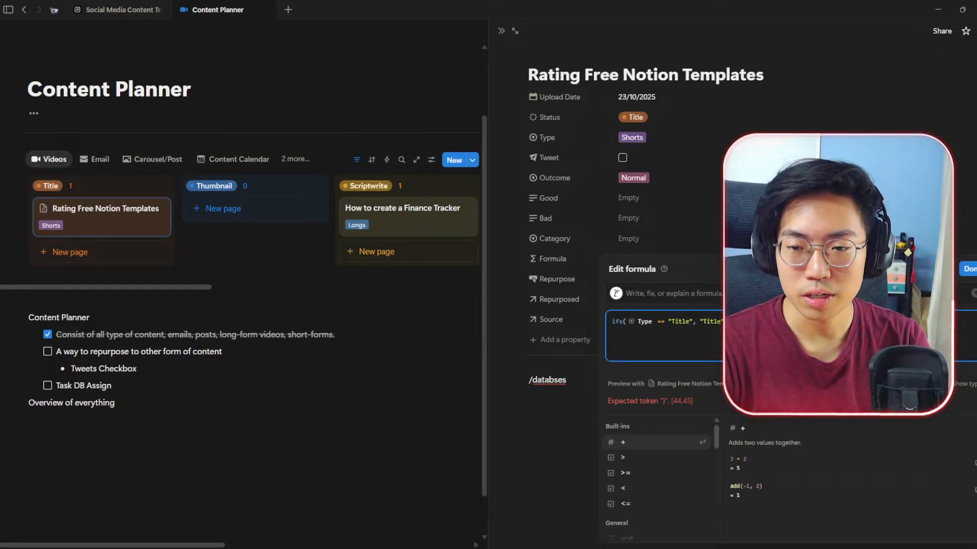
text(")
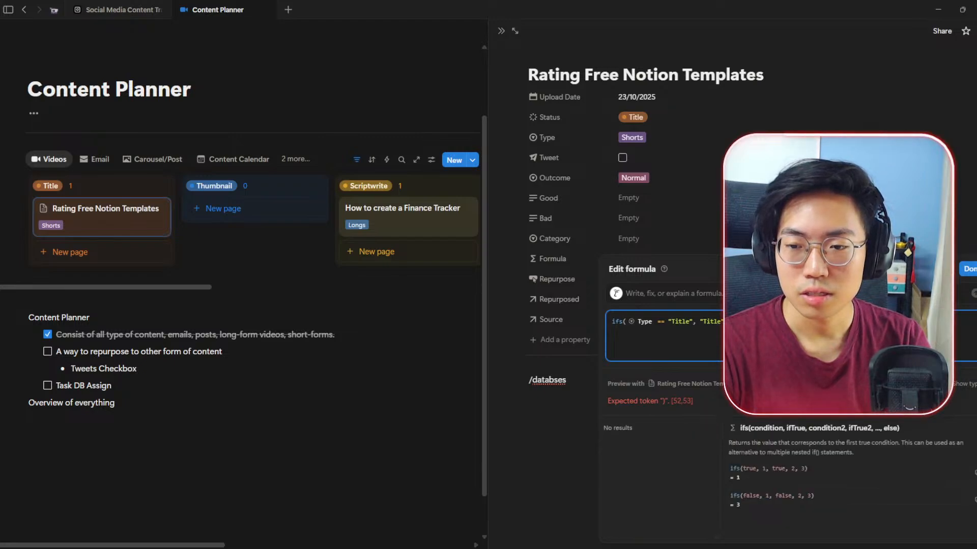
text(")
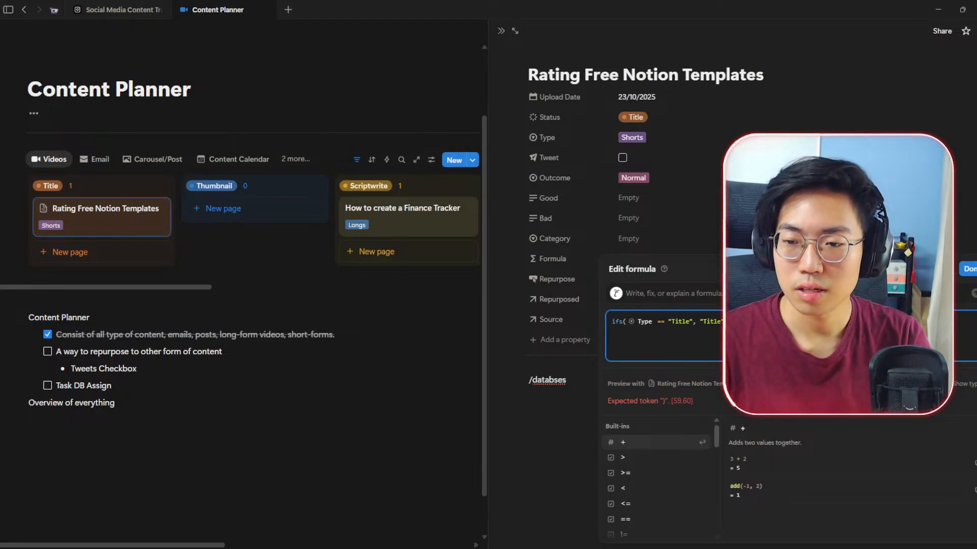
text())
click(964, 267)
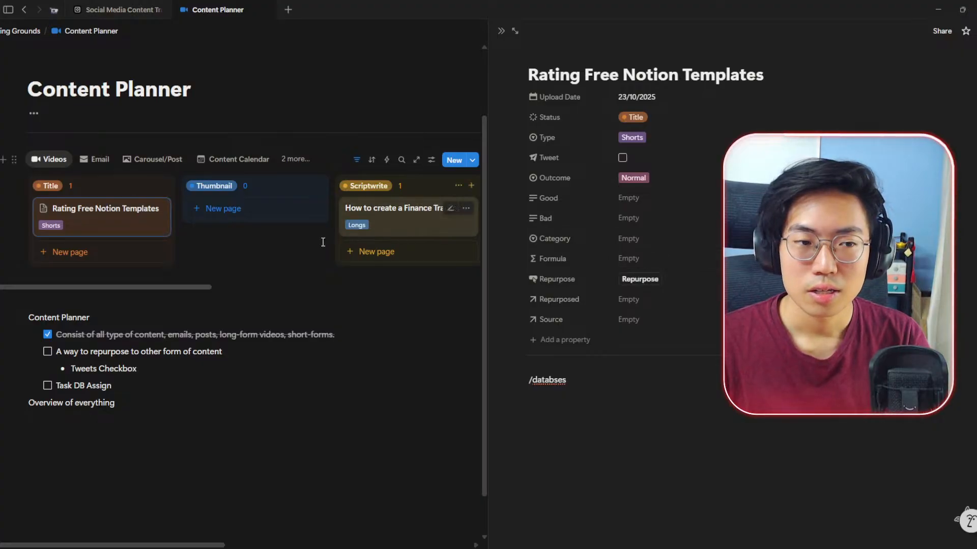
Reopen the formula and replace Type with the Status property in its first condition.
click(654, 259)
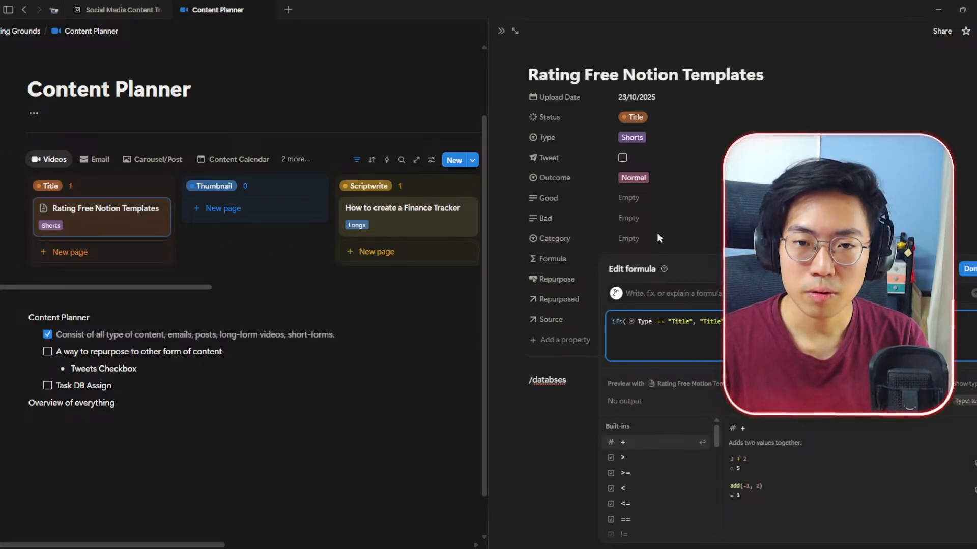
click(662, 322)
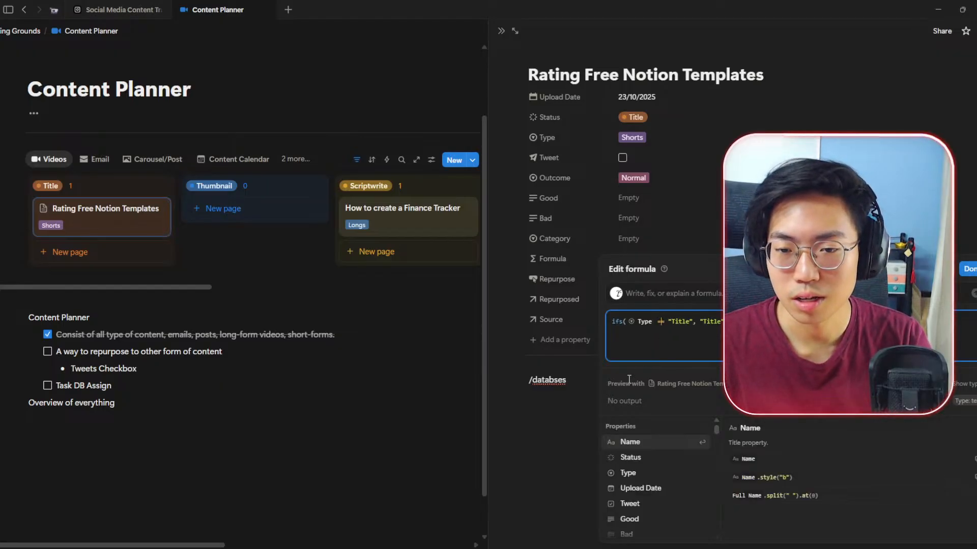
key(BackSpace)
text(staty)
key(BackSpace)
text(u)
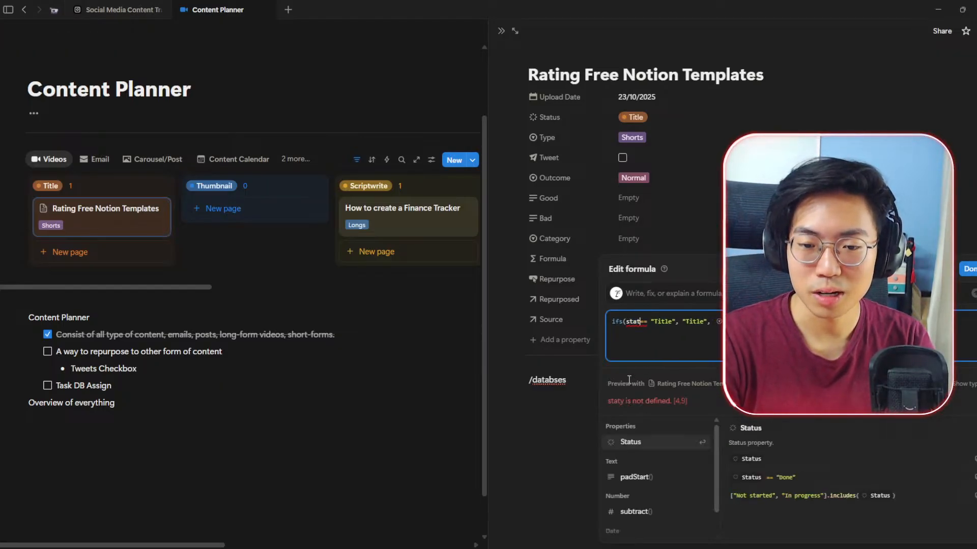
key(Return)
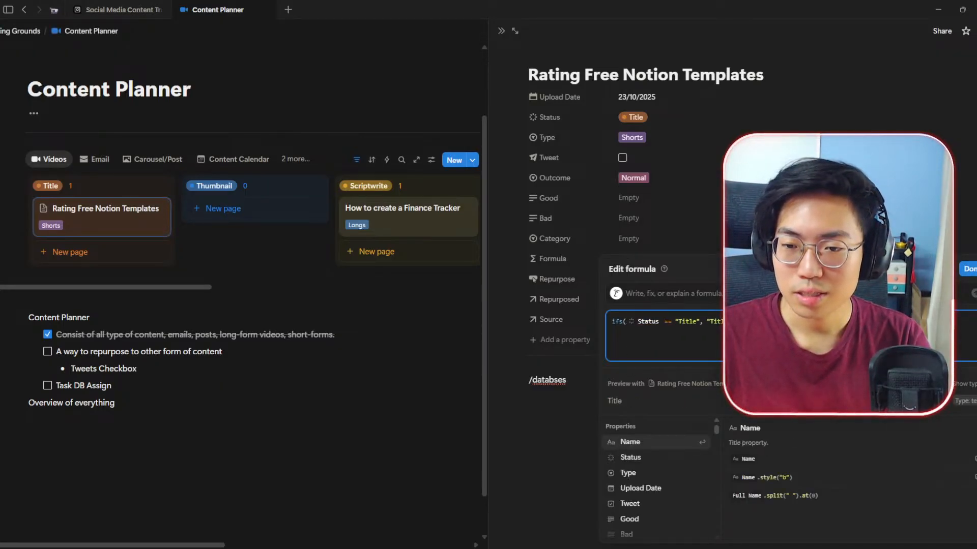
Replace Type with Status in the formula's second condition, save it, and check the result on the How to create a Finance Tracker page.
click(763, 321)
key(BackSpace)
text(stat)
key(Return)
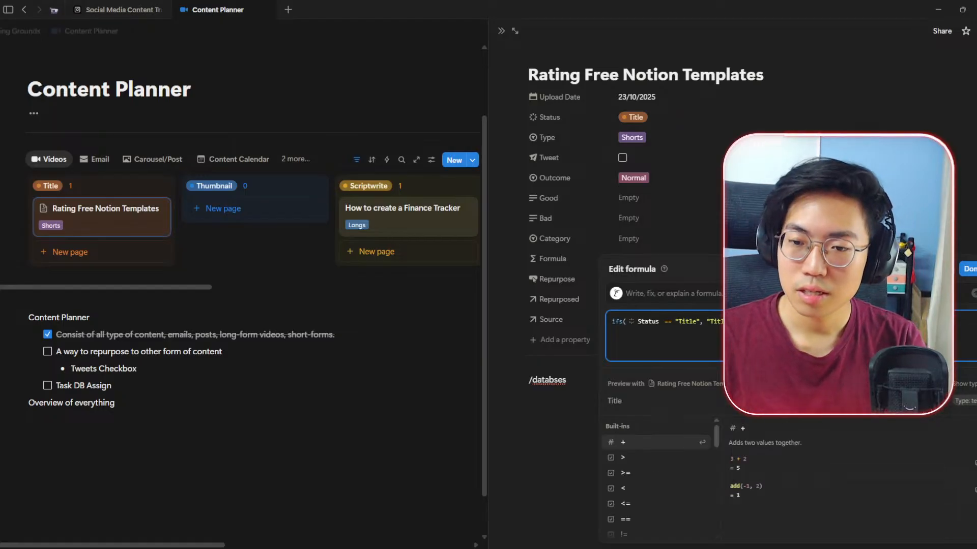
click(834, 325)
click(968, 269)
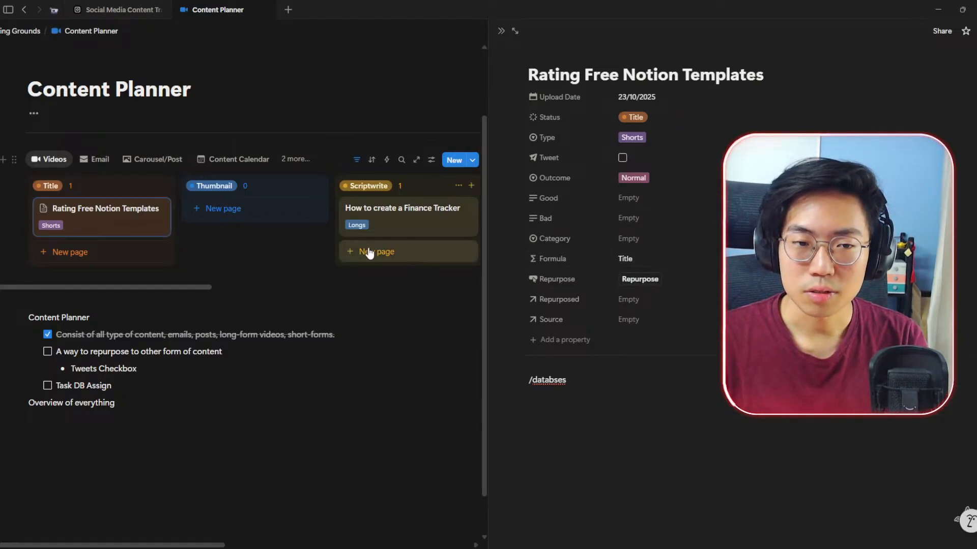
click(396, 214)
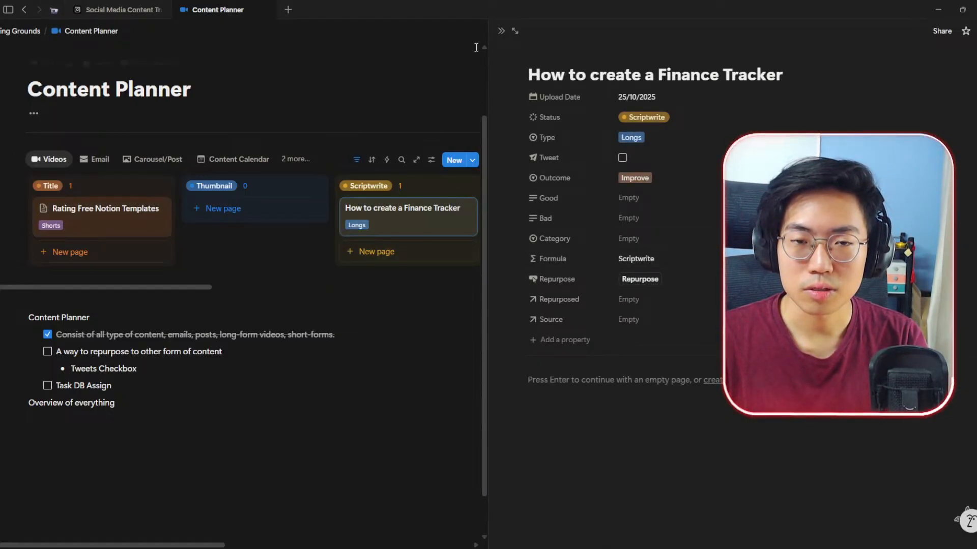
click(501, 30)
Group the Videos board by the Formula property.
click(896, 160)
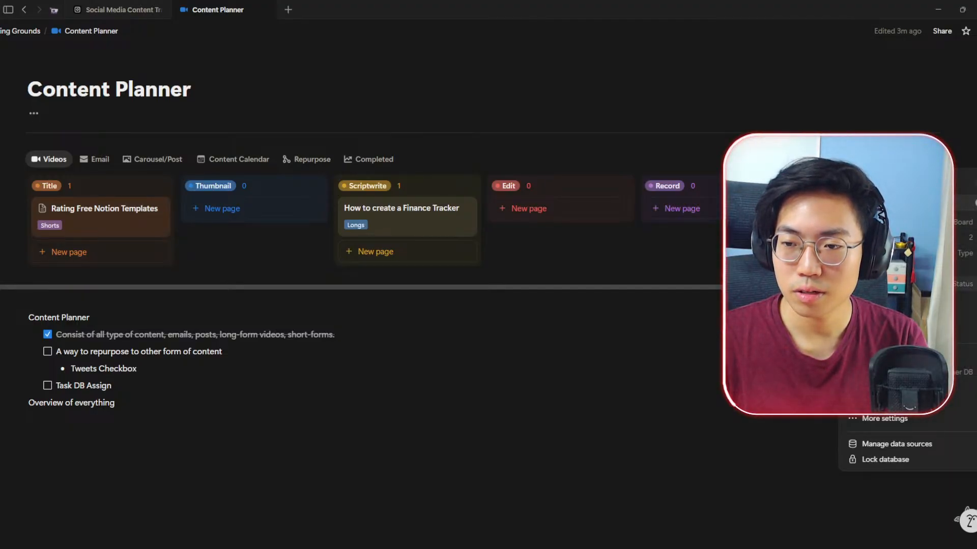
click(906, 284)
click(905, 202)
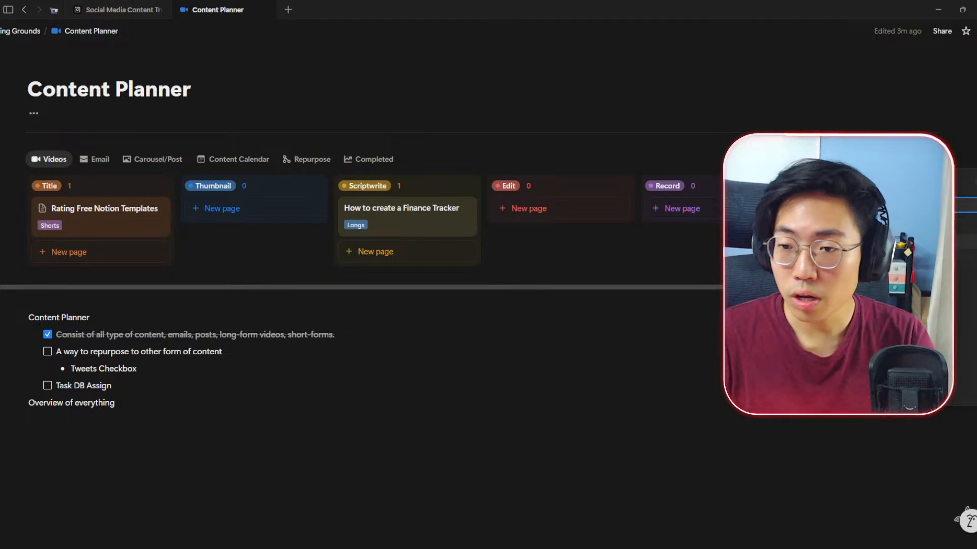
click(905, 272)
click(363, 286)
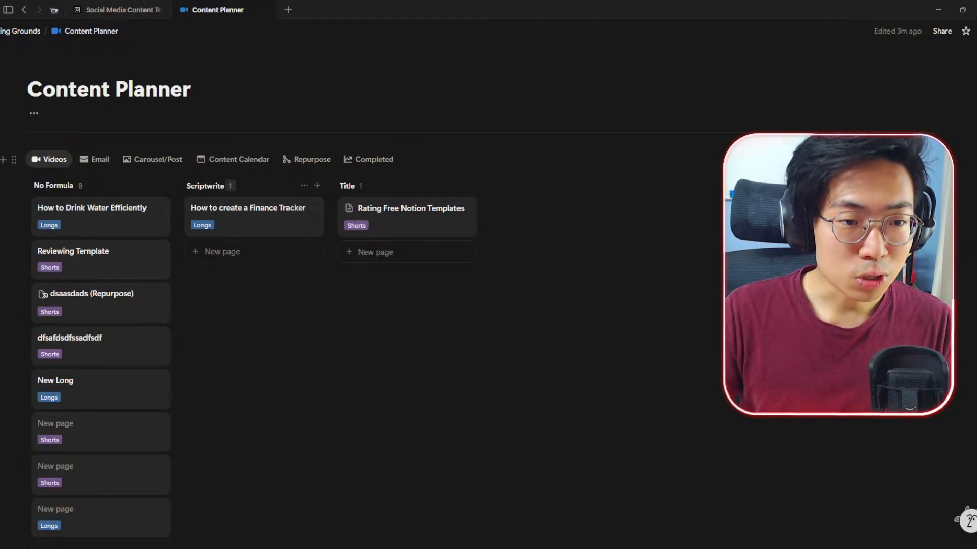
click(232, 186)
click(236, 184)
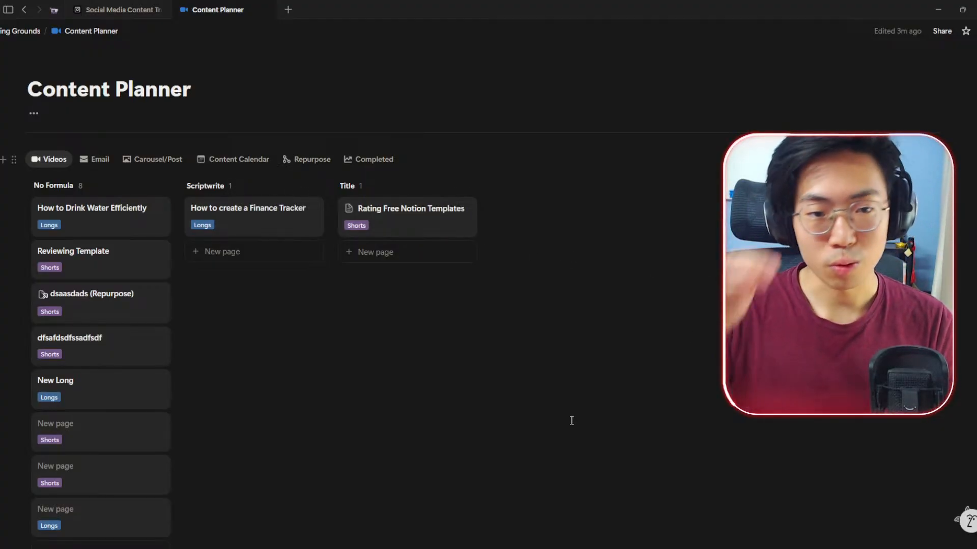
Examine the matching and sort options available for the Videos board's grouping by Formula.
click(915, 159)
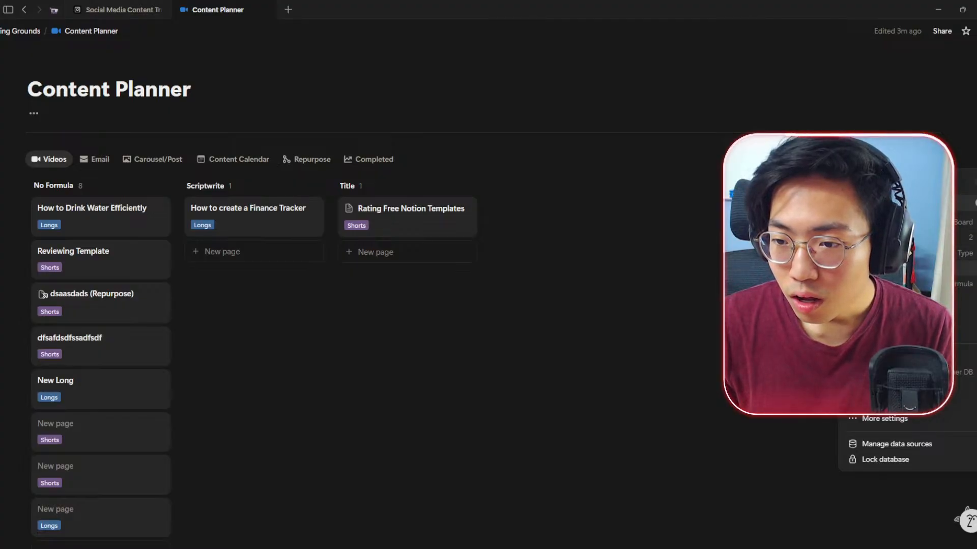
click(915, 284)
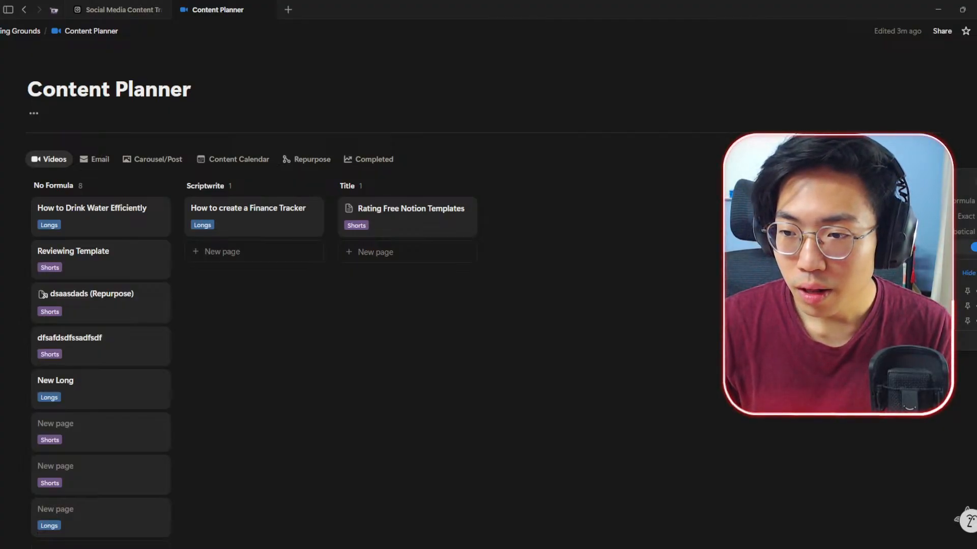
click(946, 216)
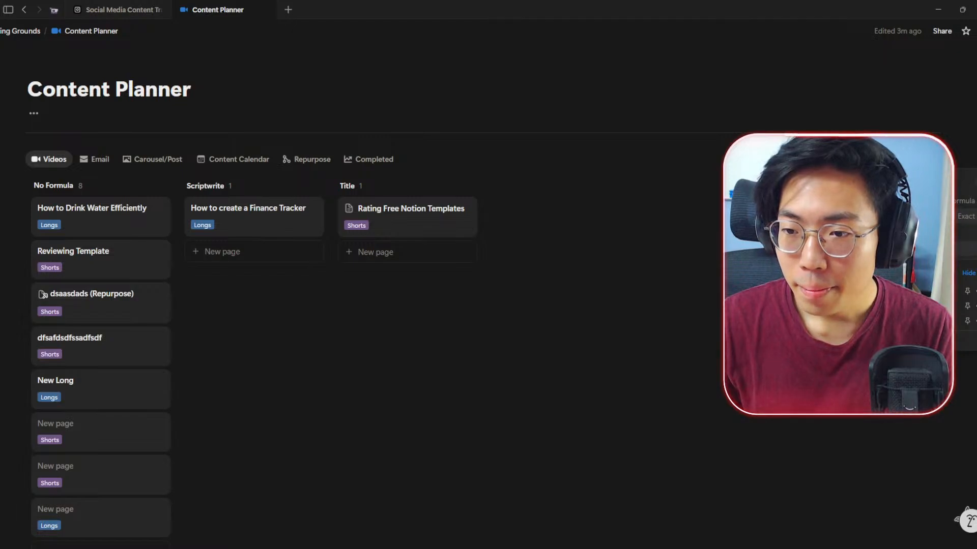
click(946, 248)
click(946, 216)
click(946, 233)
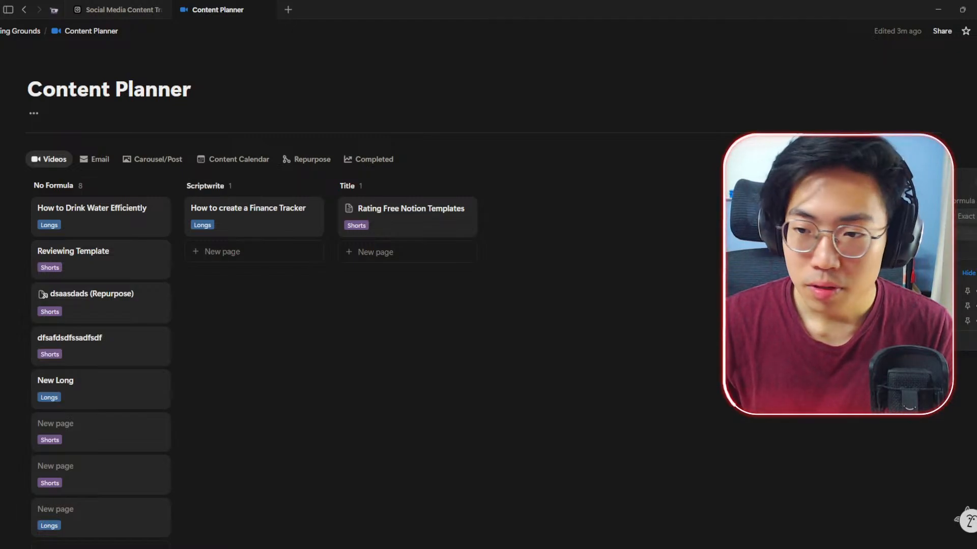
click(946, 233)
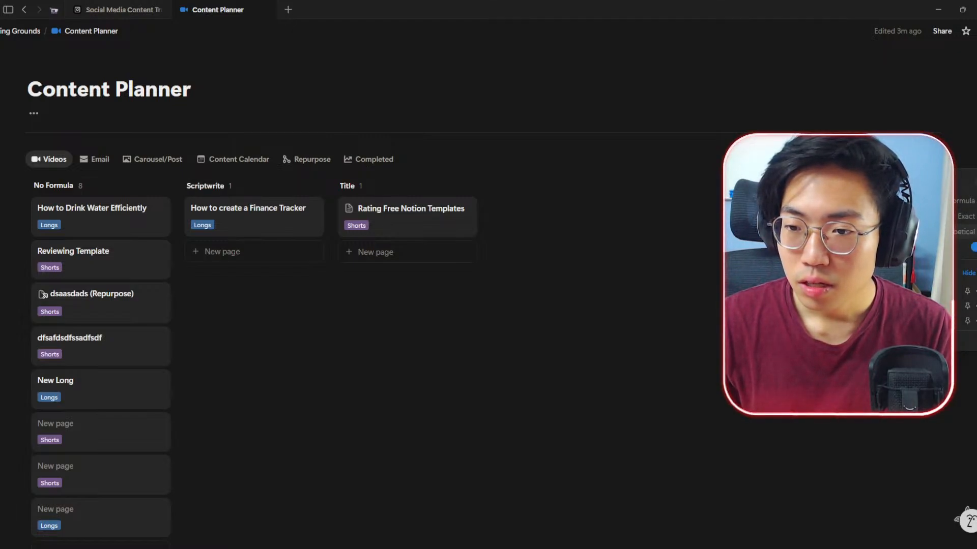
click(946, 232)
click(949, 248)
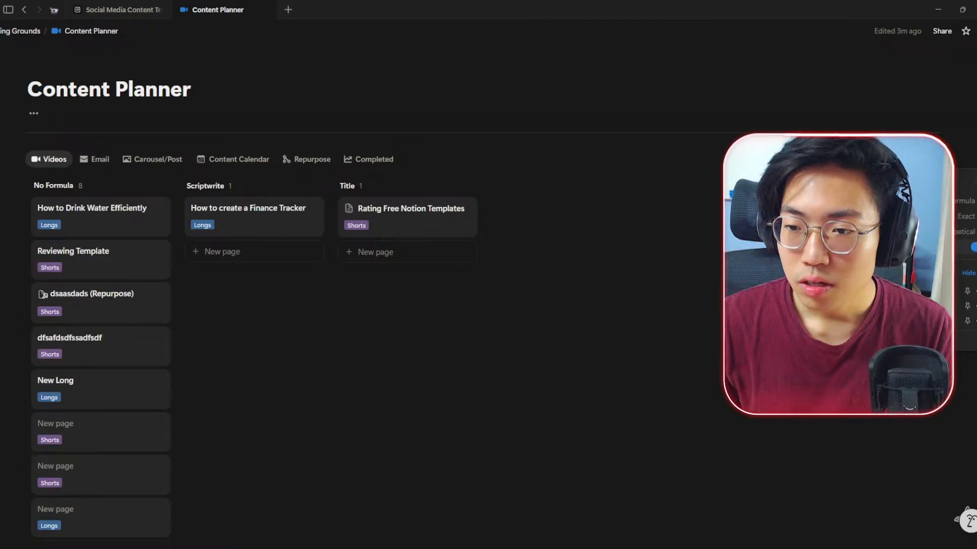
Try grouping the Videos board by Category and by Outcome, and return to grouping by Formula.
click(949, 201)
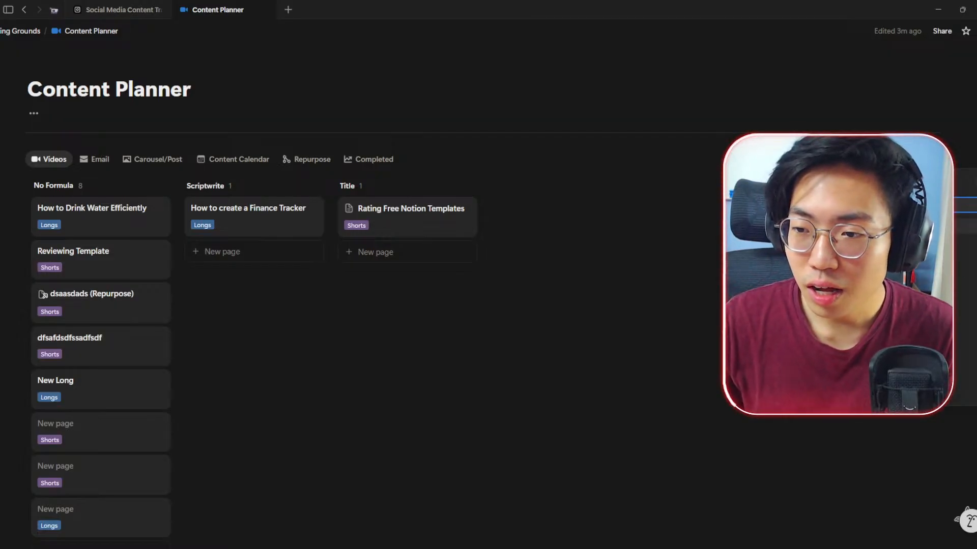
click(963, 257)
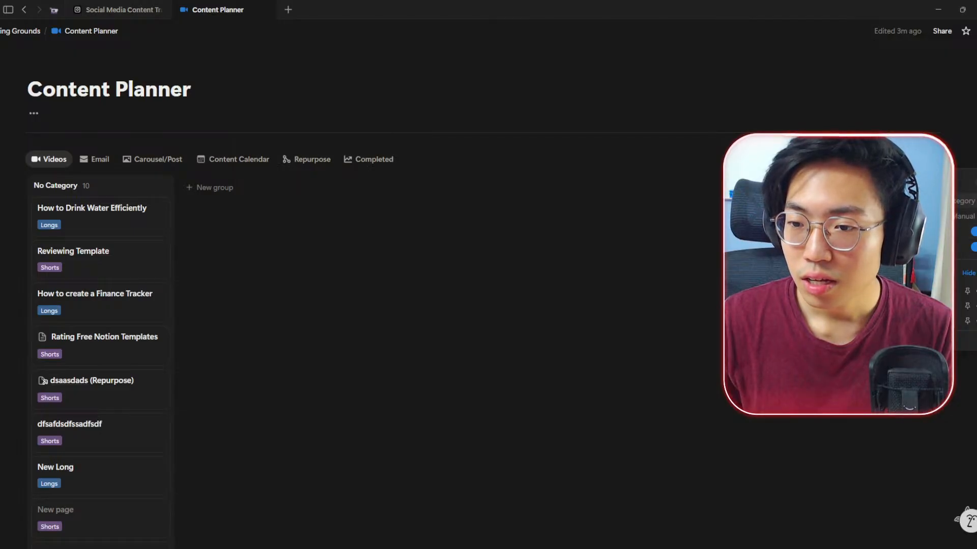
click(963, 201)
click(962, 304)
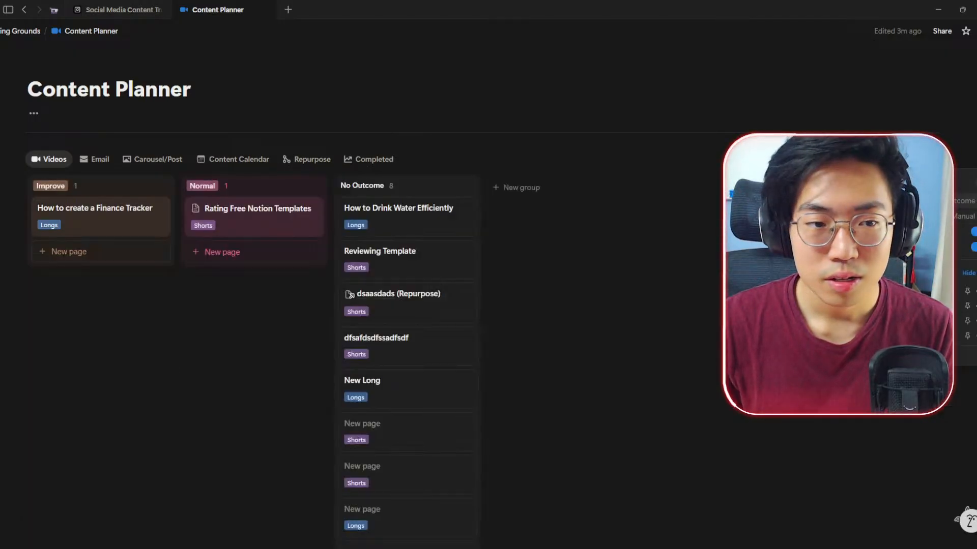
click(962, 201)
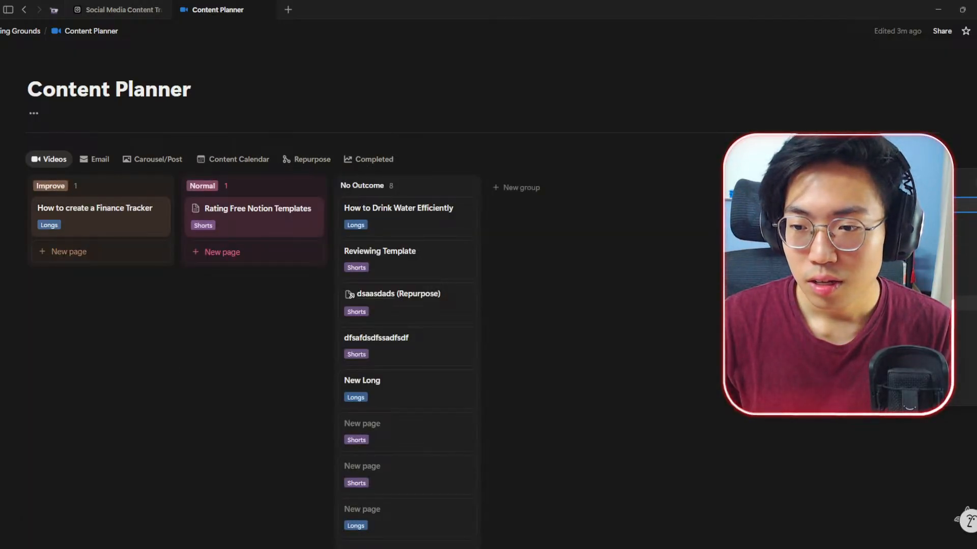
click(964, 272)
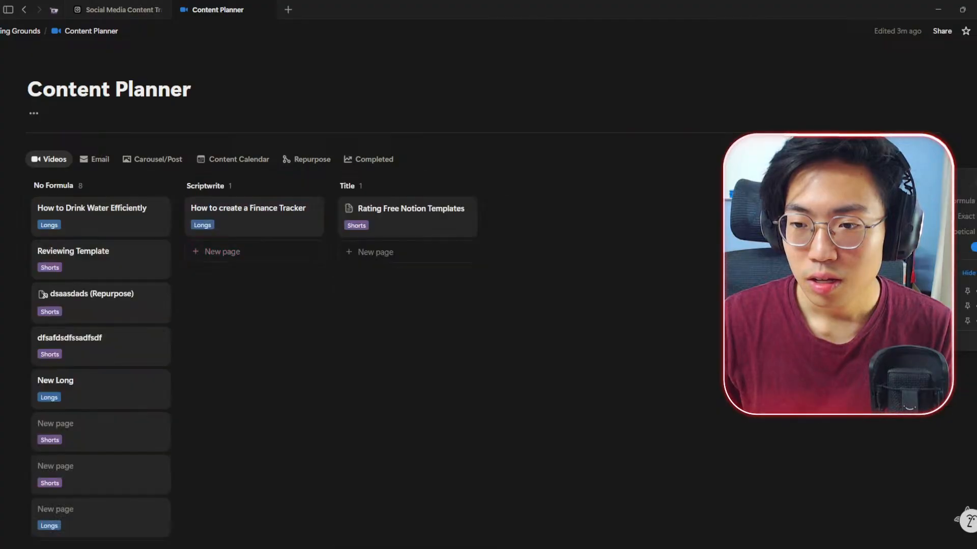
click(642, 261)
Examine the built-in functions available in the Formula property's editor on the How to create a Finance Tracker page.
click(257, 231)
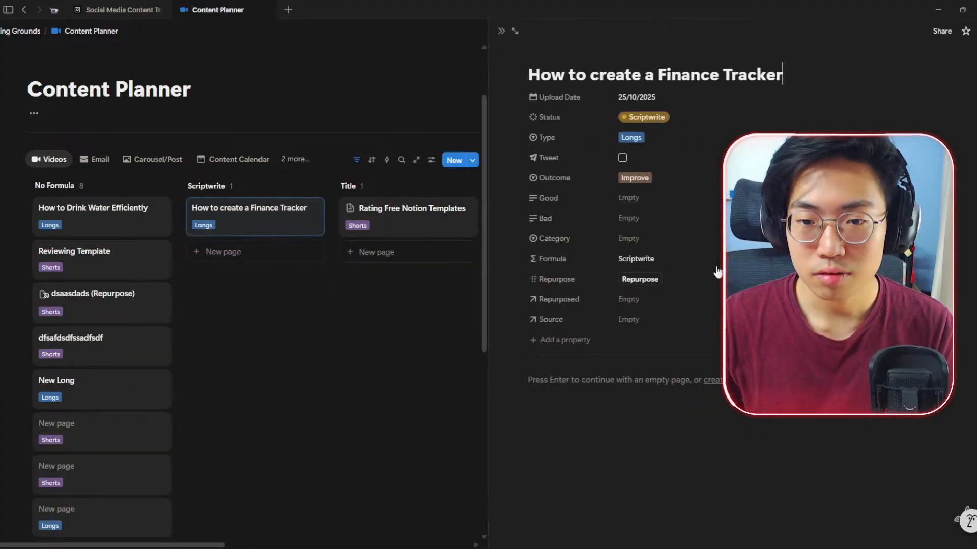
click(689, 271)
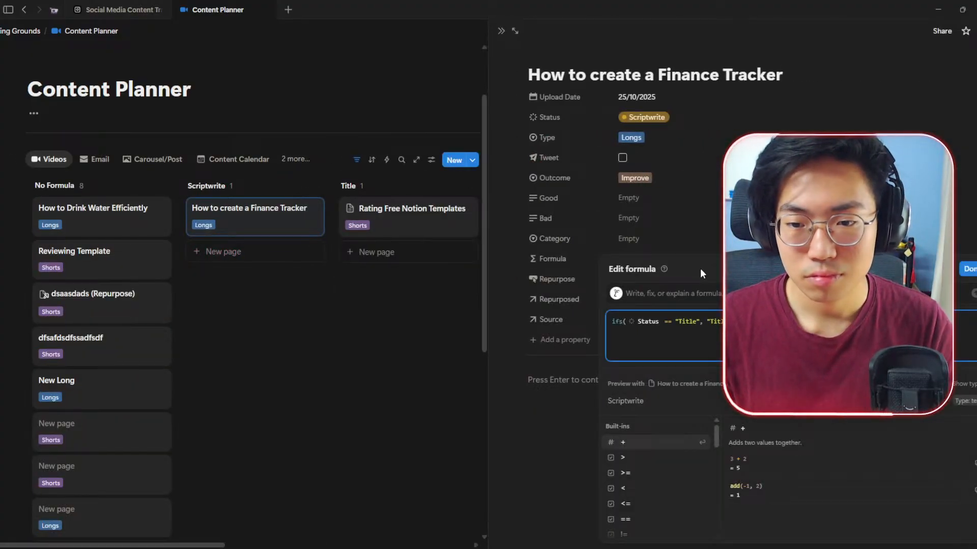
click(706, 323)
scroll(611, 471, down, 15)
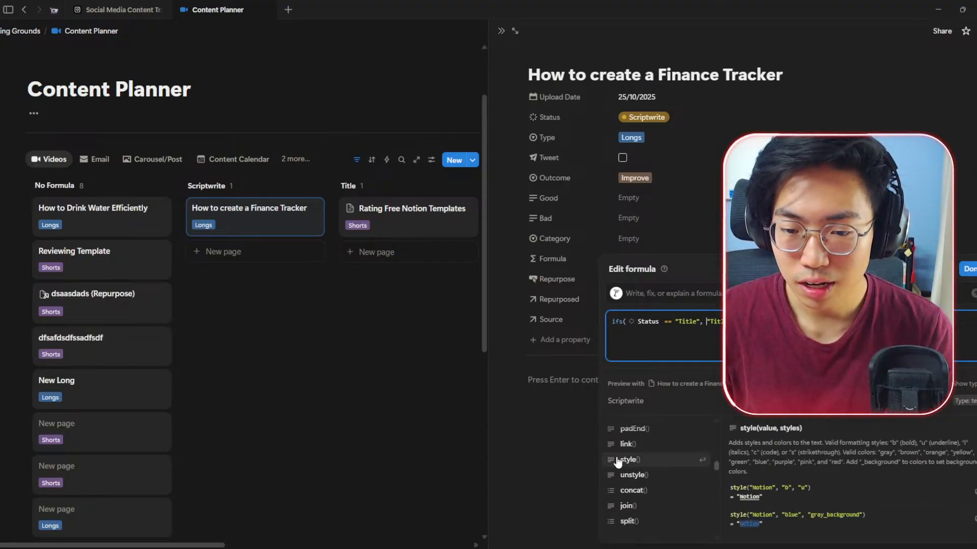
scroll(618, 462, down, 5)
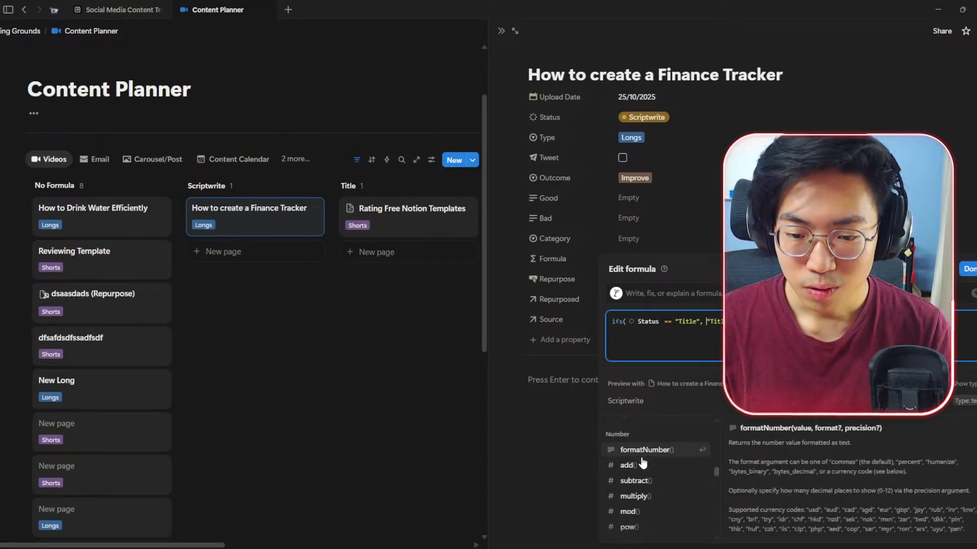
scroll(644, 473, down, 10)
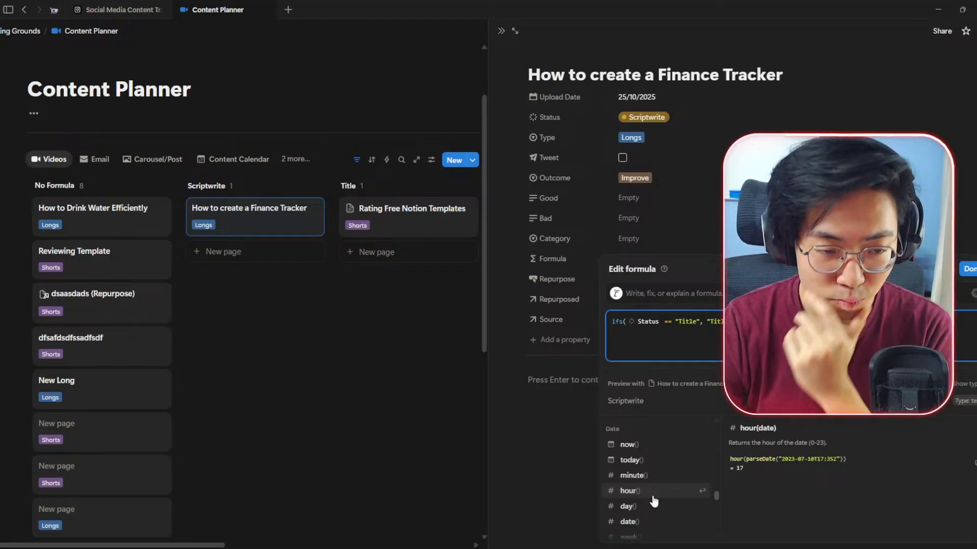
click(497, 30)
click(500, 31)
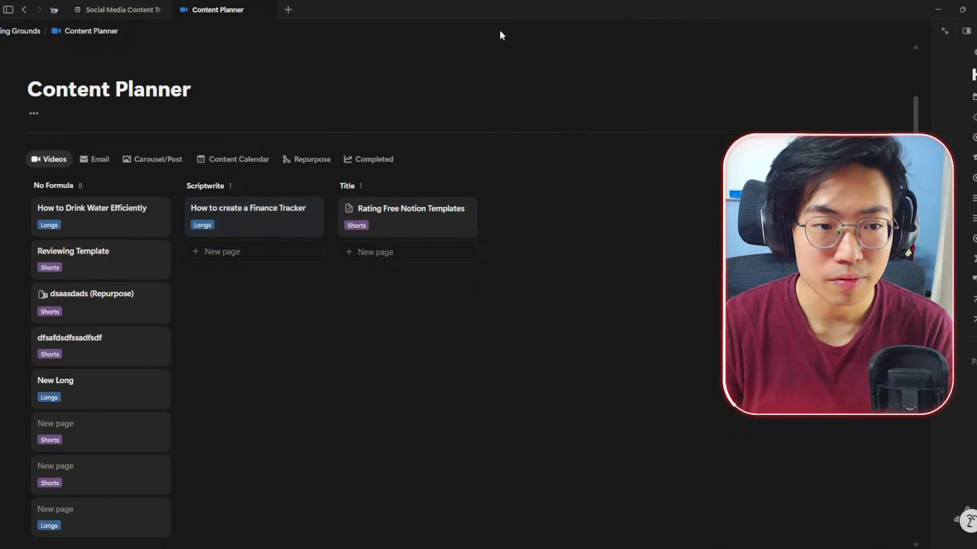
Extend the Task DB Assign to-do below the Email board with "and Based on Task Completion, Automatically Move the Pipeline".
click(89, 160)
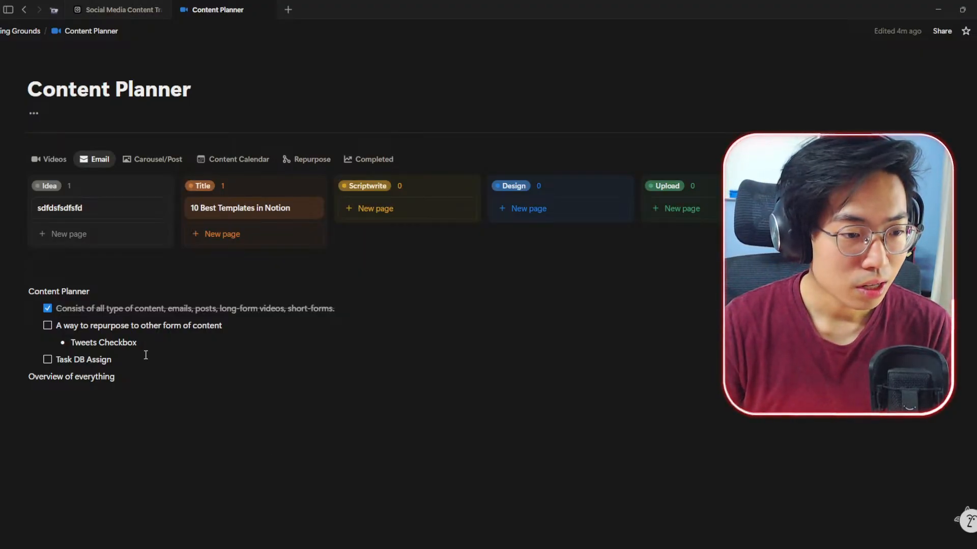
text(and)
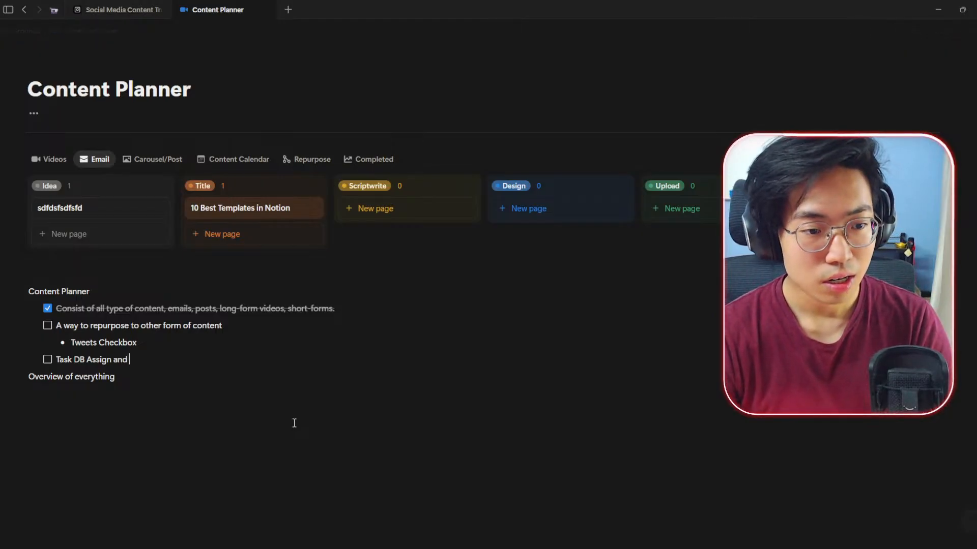
key(BackSpace)
key(BackSpace)
key(BackSpace)
key(BackSpace)
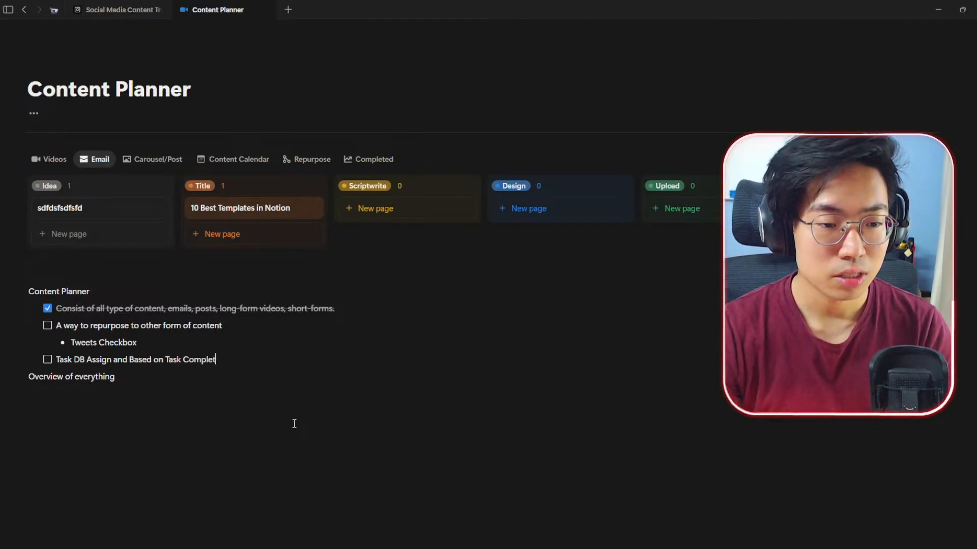
text(Automatically Move the Pipeline)
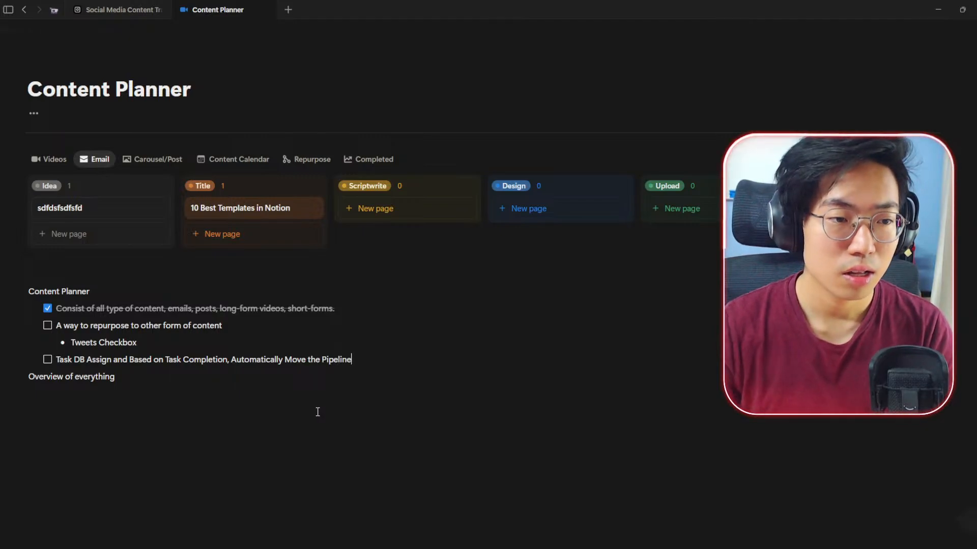
Reorder the Videos board's groups so that Title comes before Scriptwrite.
click(36, 167)
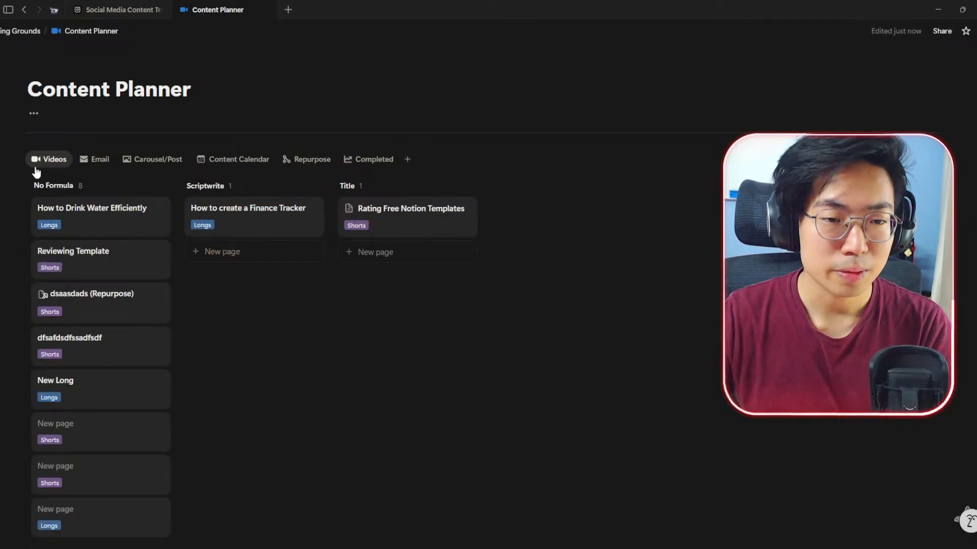
click(95, 160)
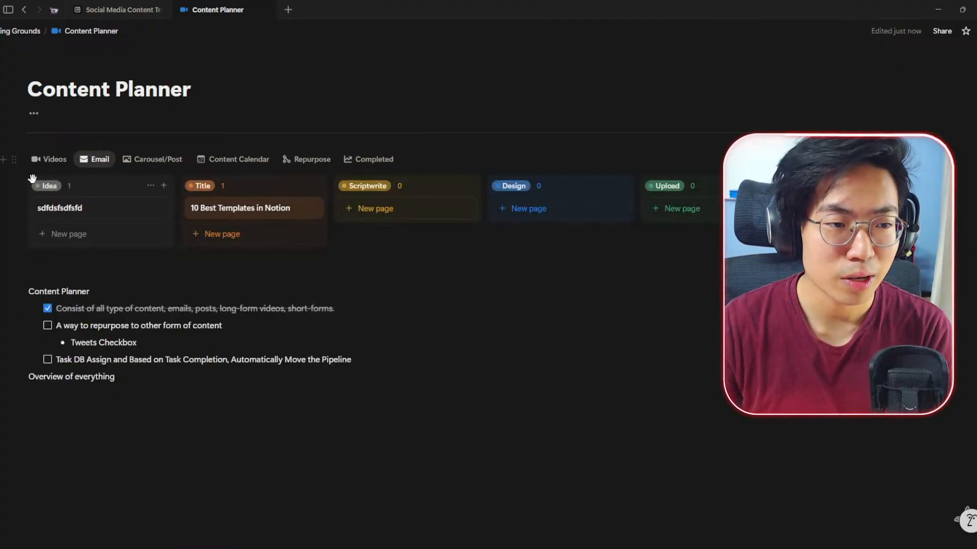
click(45, 160)
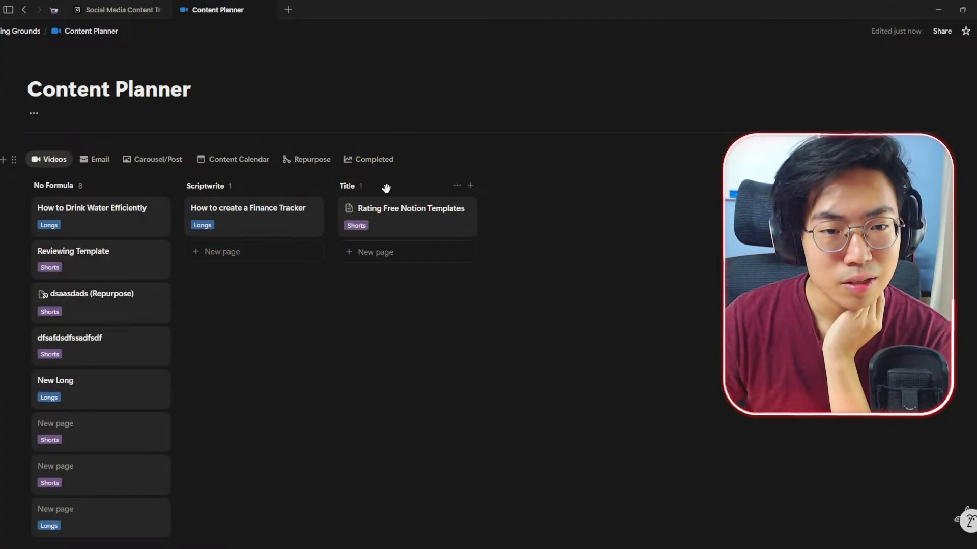
click(458, 186)
click(458, 186)
click(458, 186)
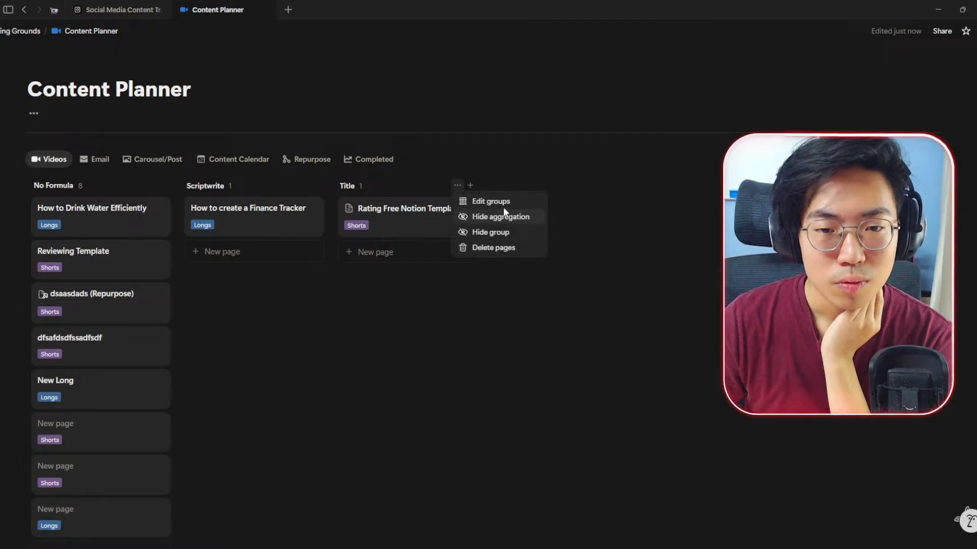
click(523, 199)
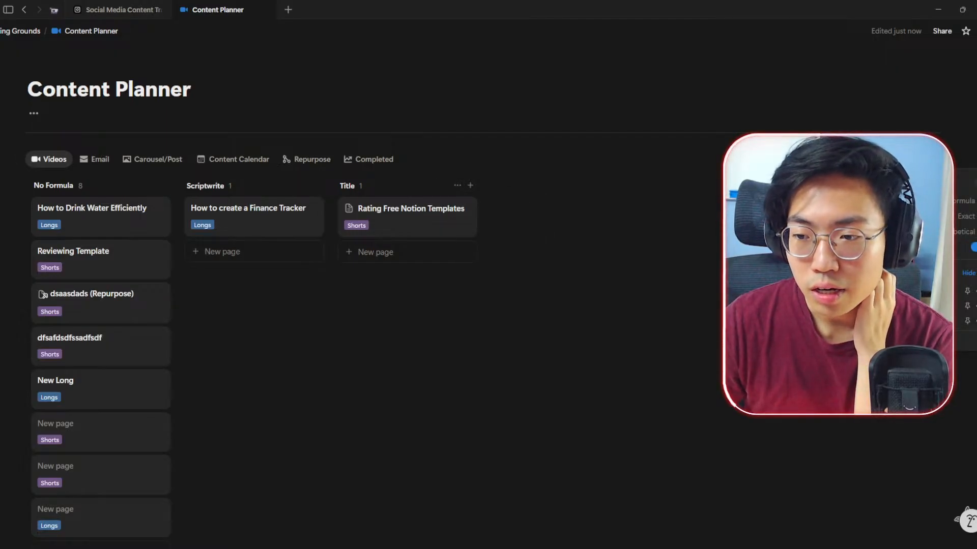
drag(854, 321, 855, 305)
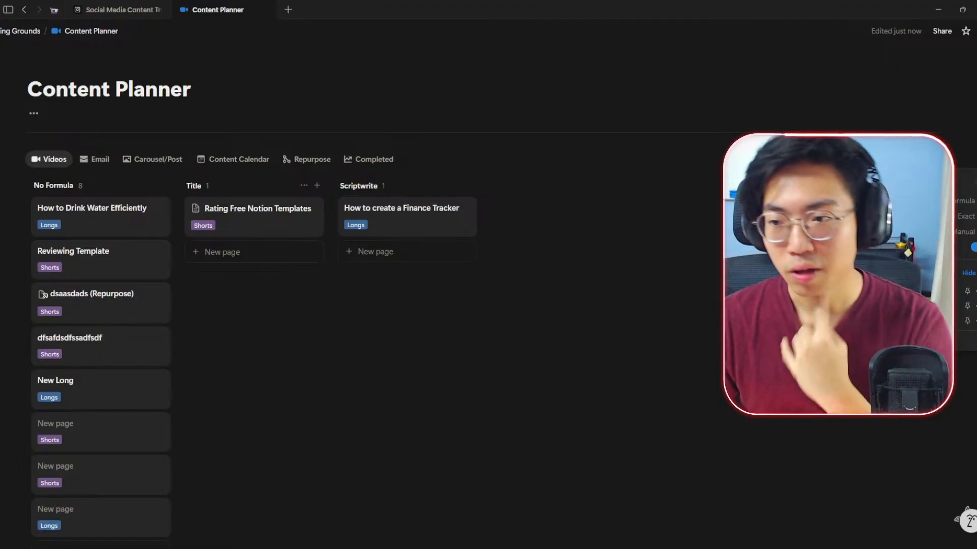
click(201, 192)
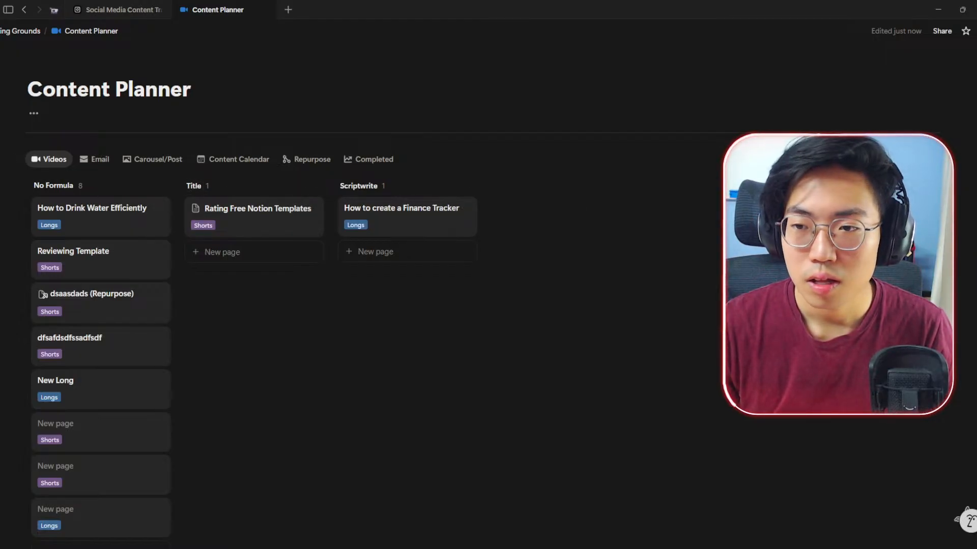
Add a conditional color rule based on a property to the Videos board.
click(891, 159)
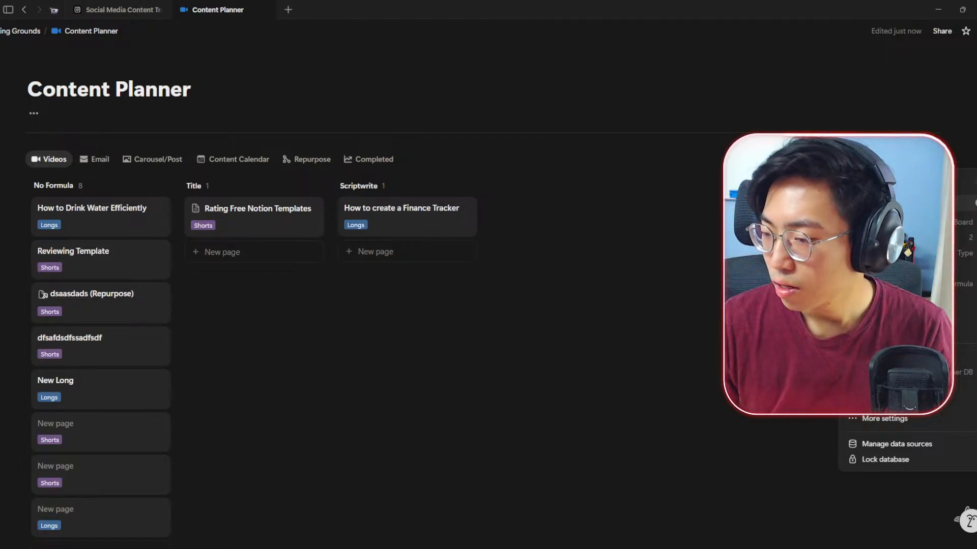
click(891, 300)
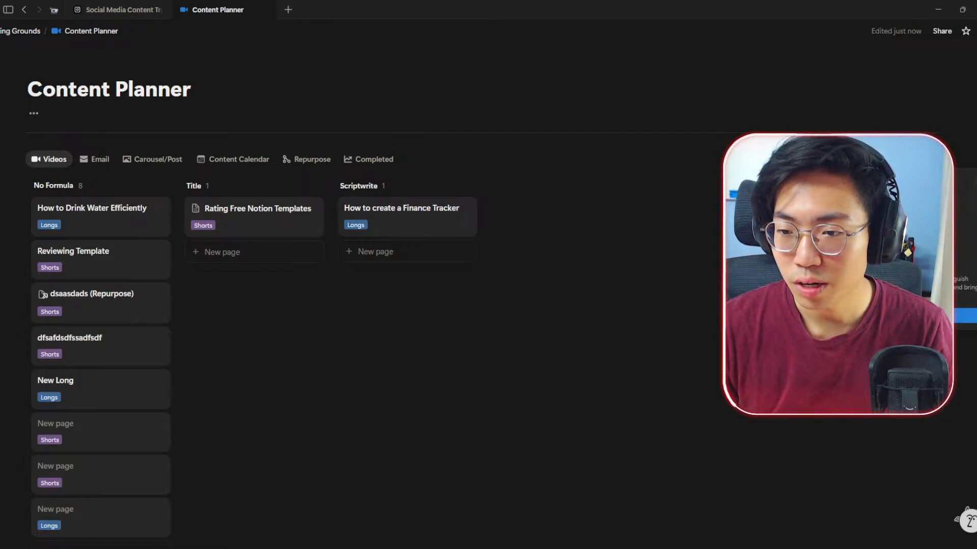
click(906, 316)
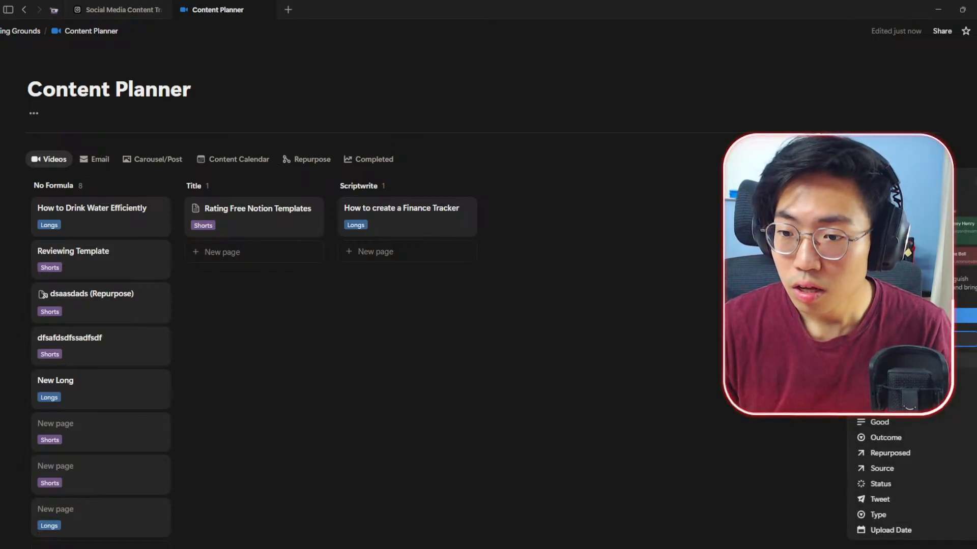
click(896, 506)
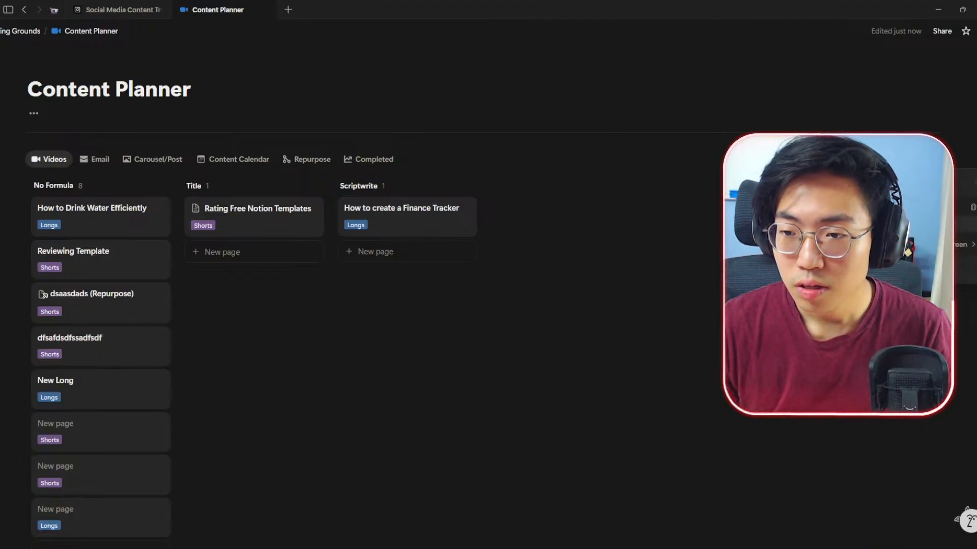
Set the Videos board's first conditional color rule to match the value Title.
click(880, 207)
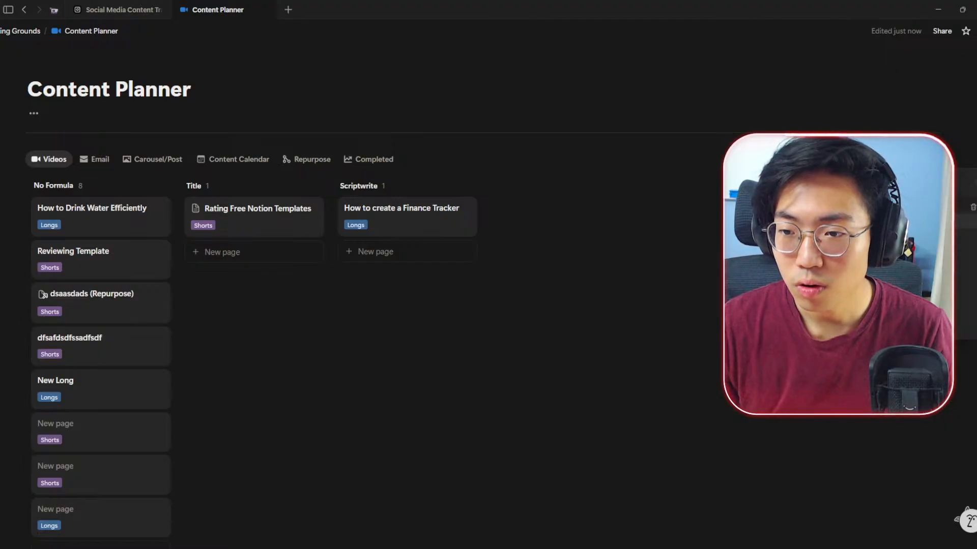
click(897, 221)
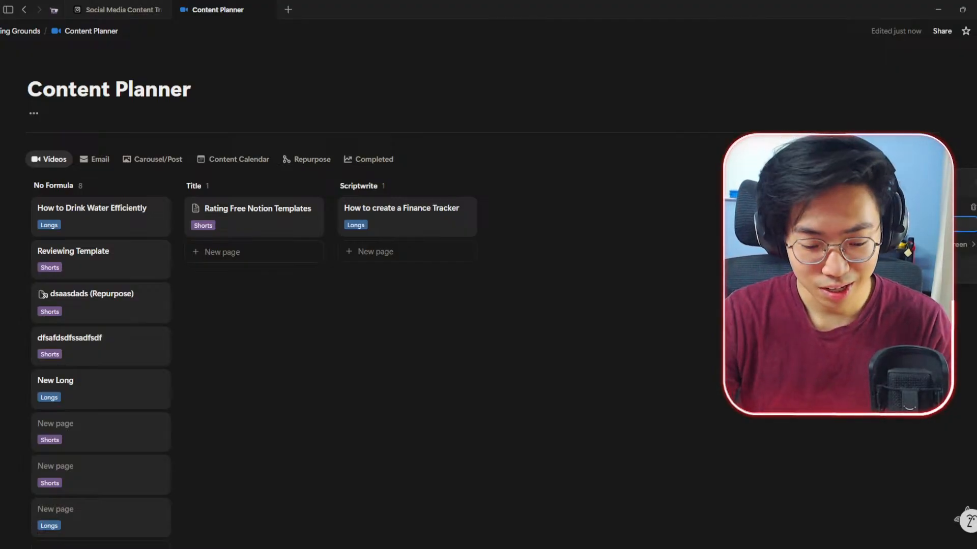
text(Title)
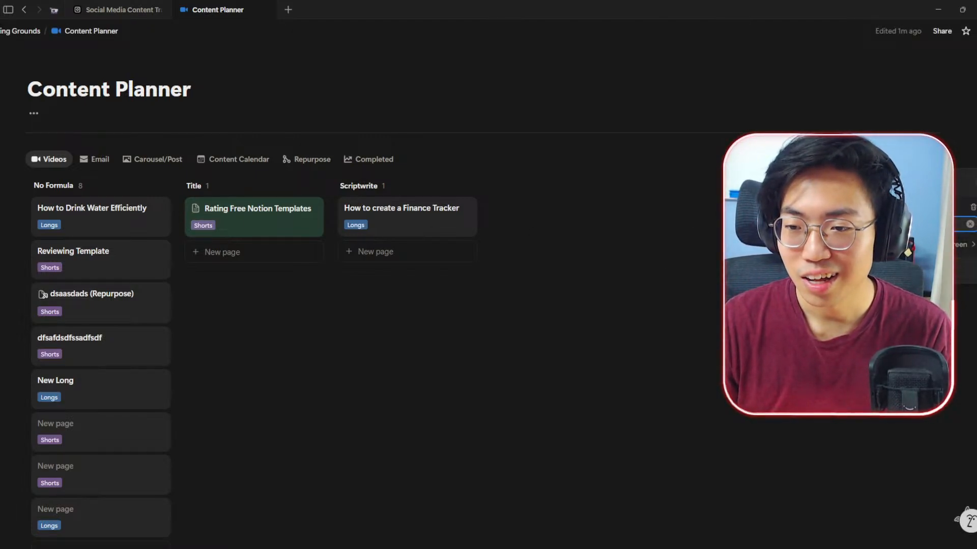
Add a second conditional color rule to the Videos board that matches Scriptwrite, and set its color to blue.
click(888, 271)
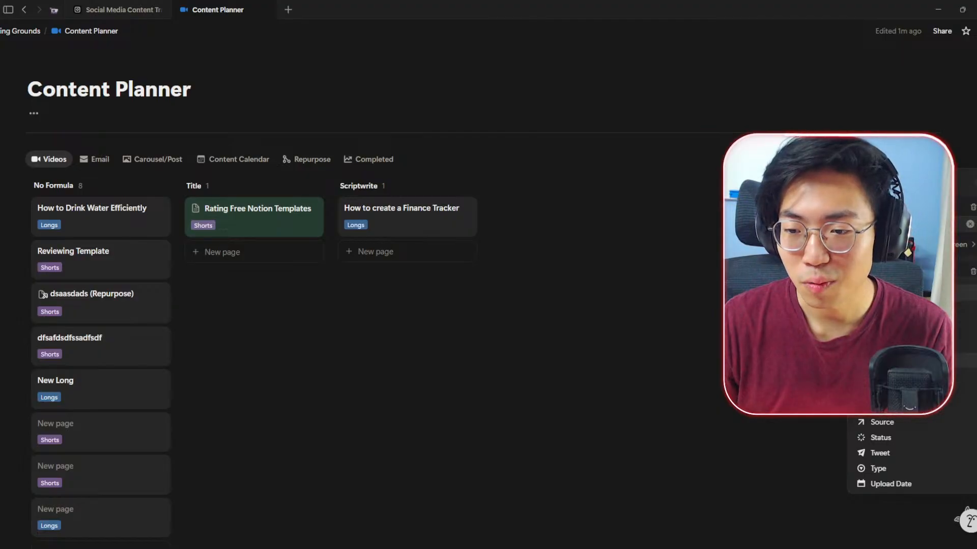
click(892, 361)
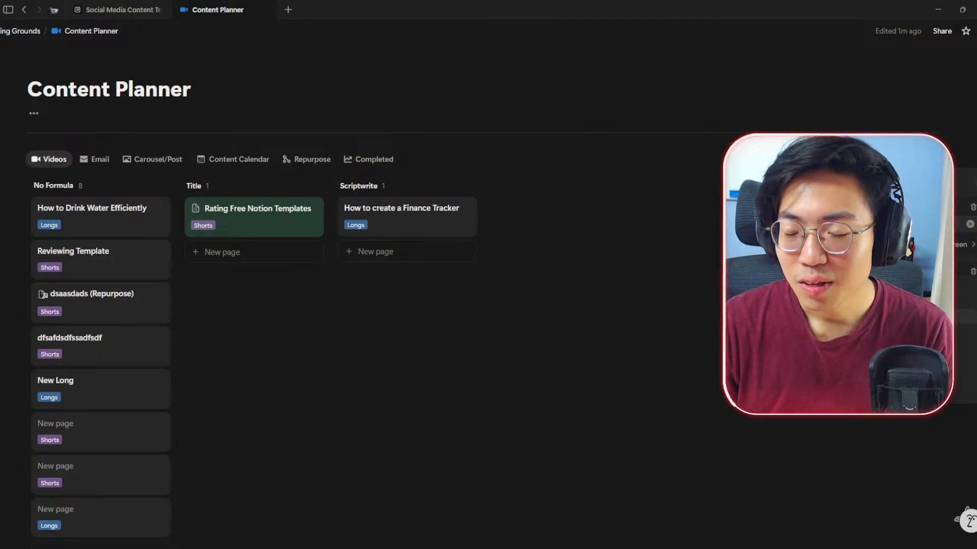
click(893, 285)
click(895, 288)
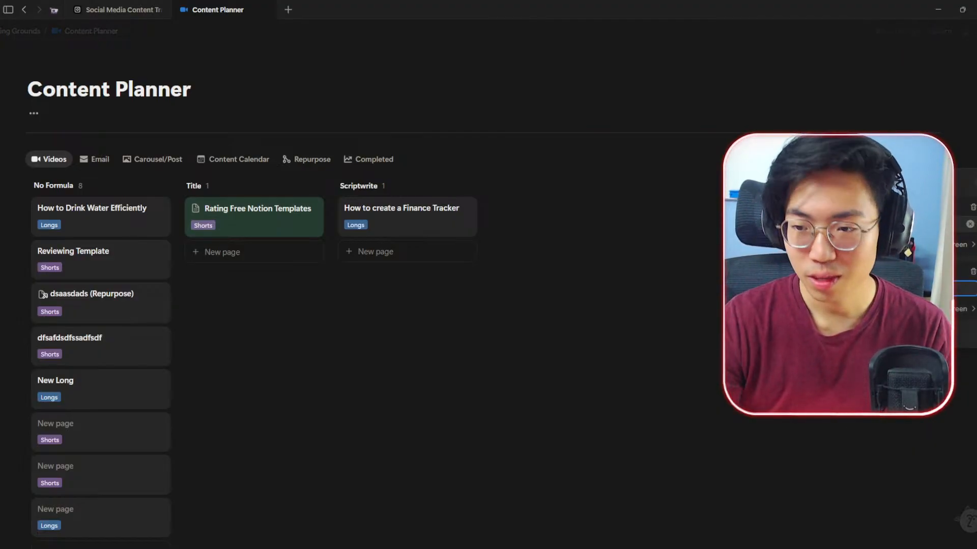
text(Scriptwrite)
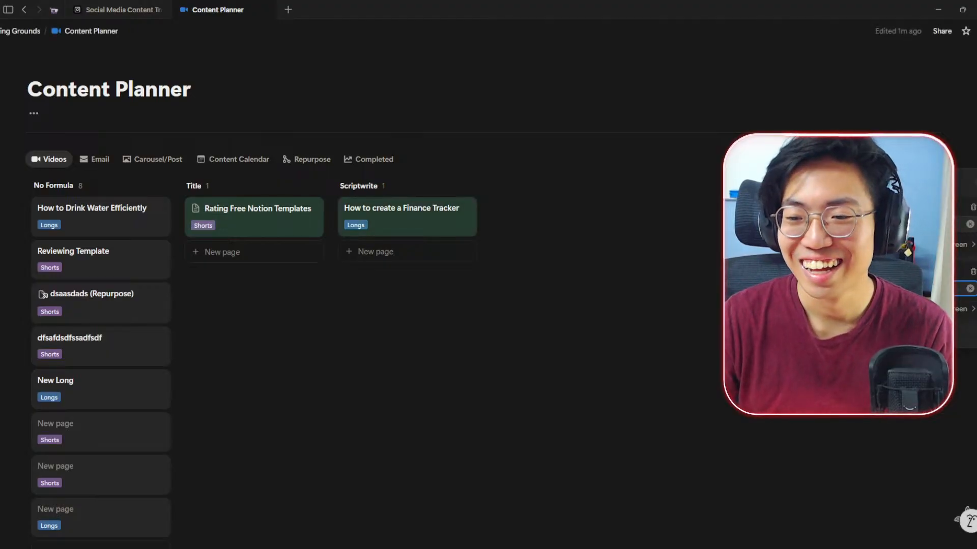
click(941, 309)
click(920, 350)
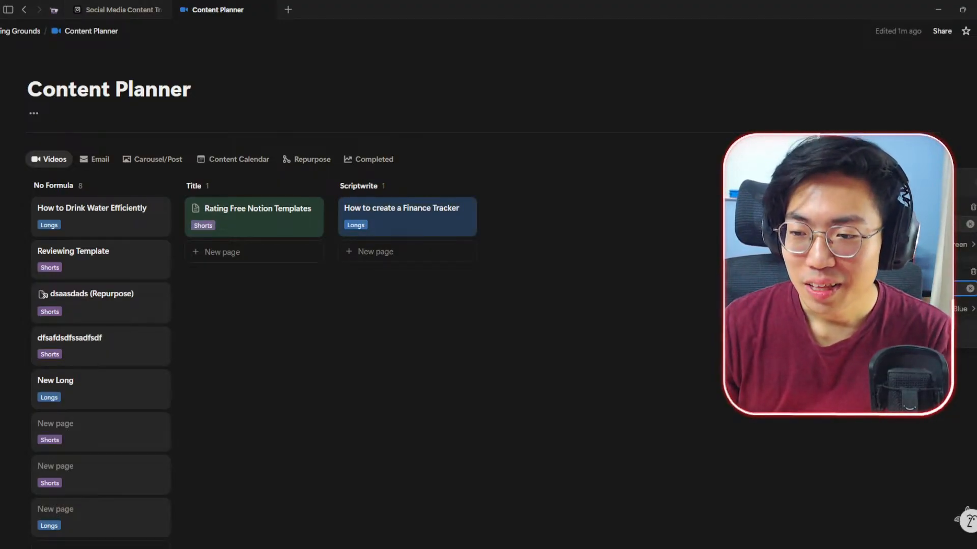
Leave the conditional color rules and open the Videos board's grouping settings.
click(851, 182)
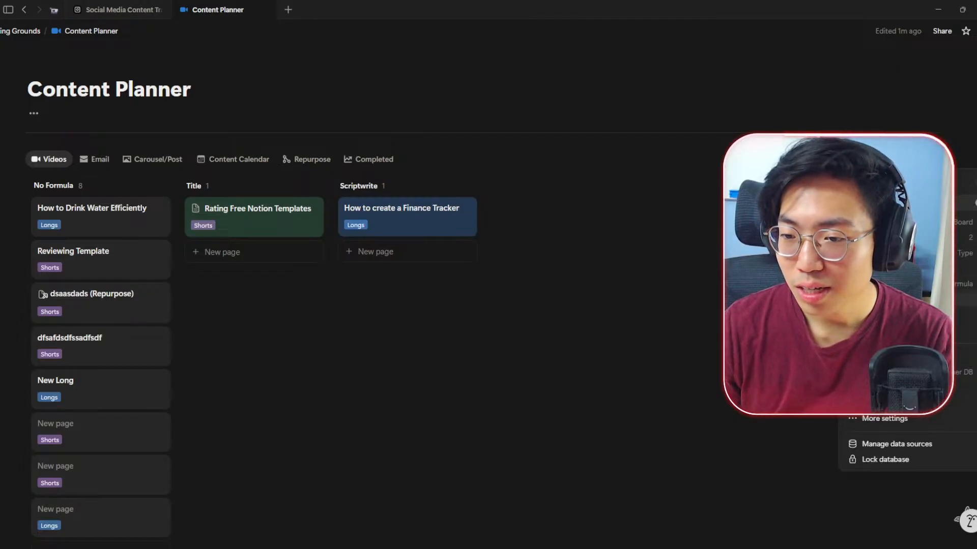
click(884, 299)
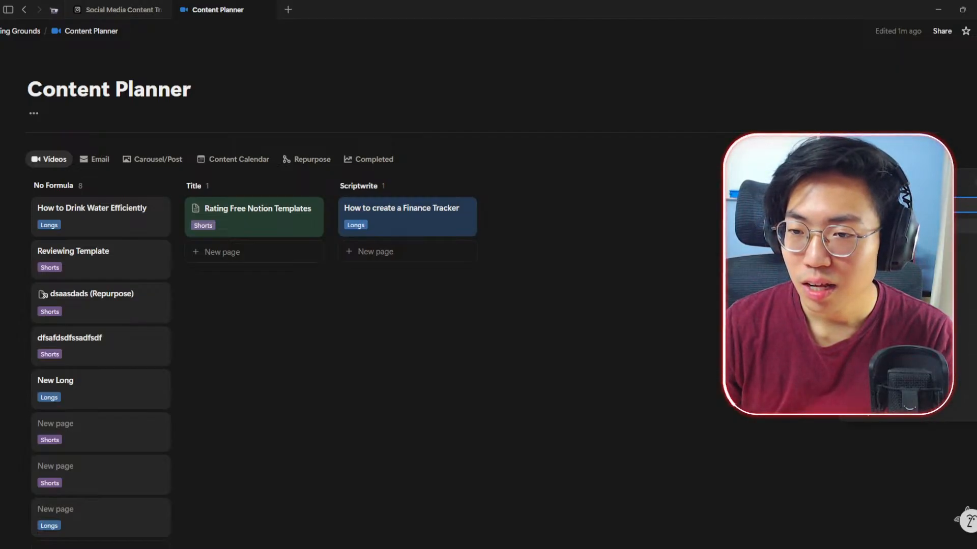
click(851, 181)
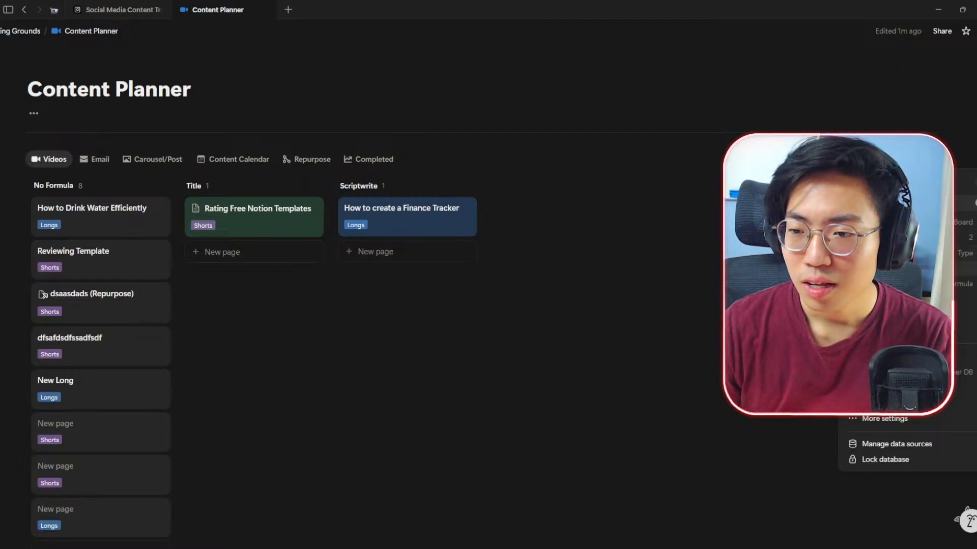
click(890, 283)
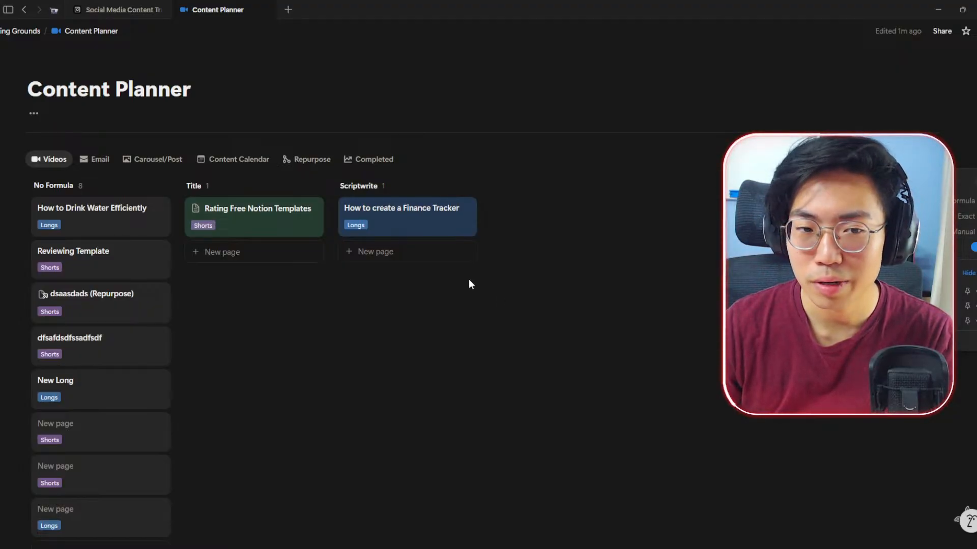
In the Rating Free Notion Templates page's formula, wrap the "Title" output in a style function that colors its text blue.
click(285, 220)
click(656, 260)
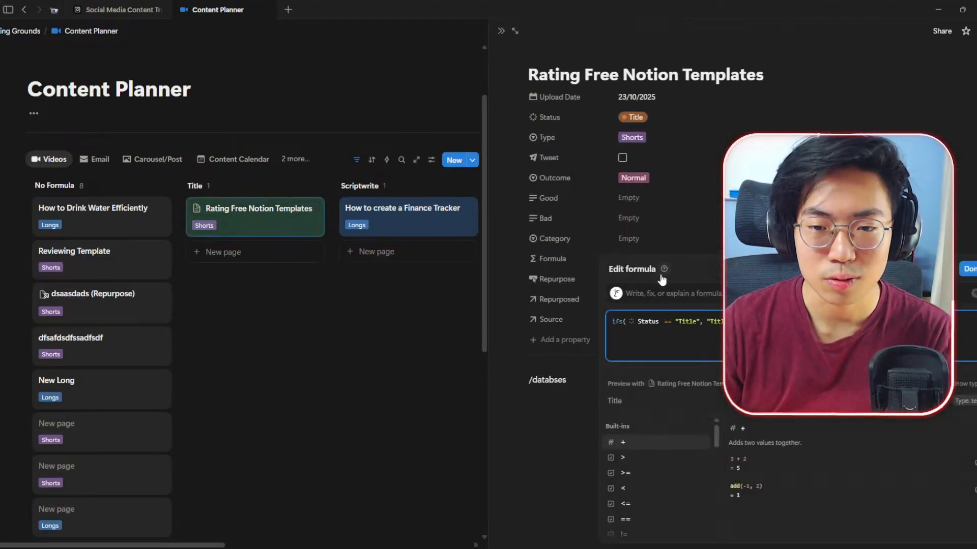
click(705, 322)
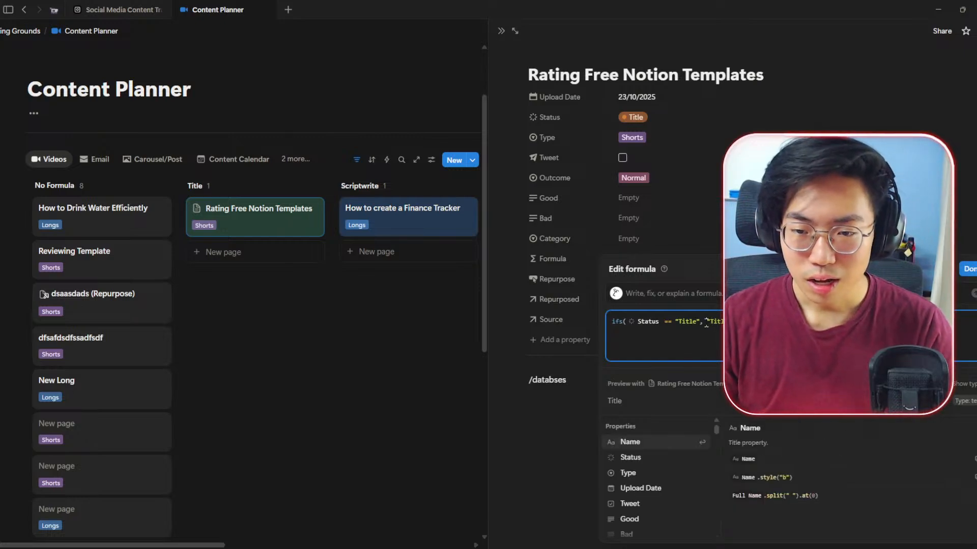
text(style)
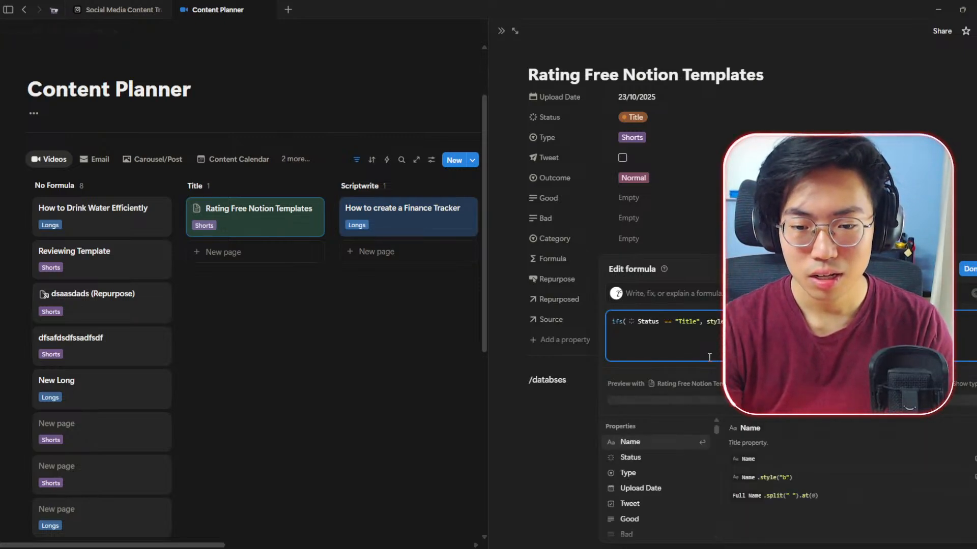
text())
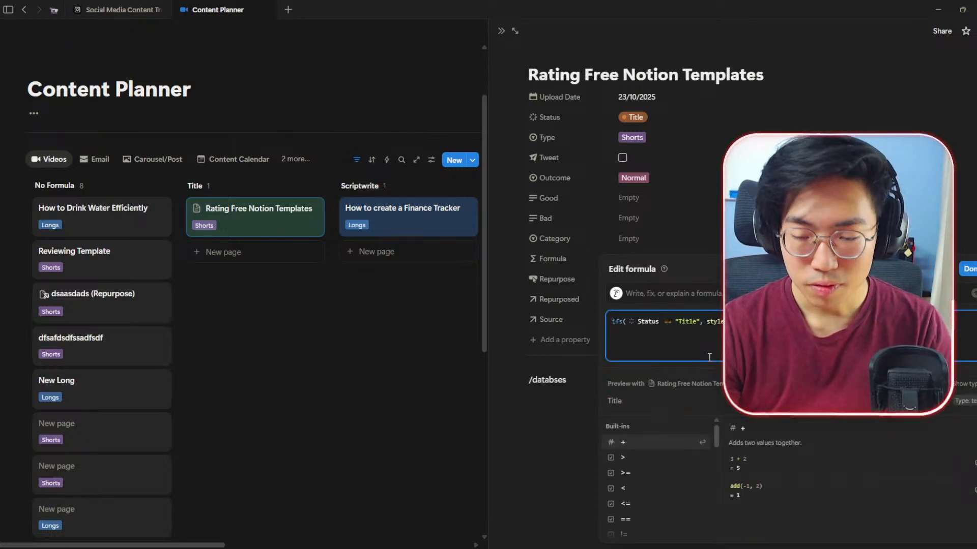
text(, ")
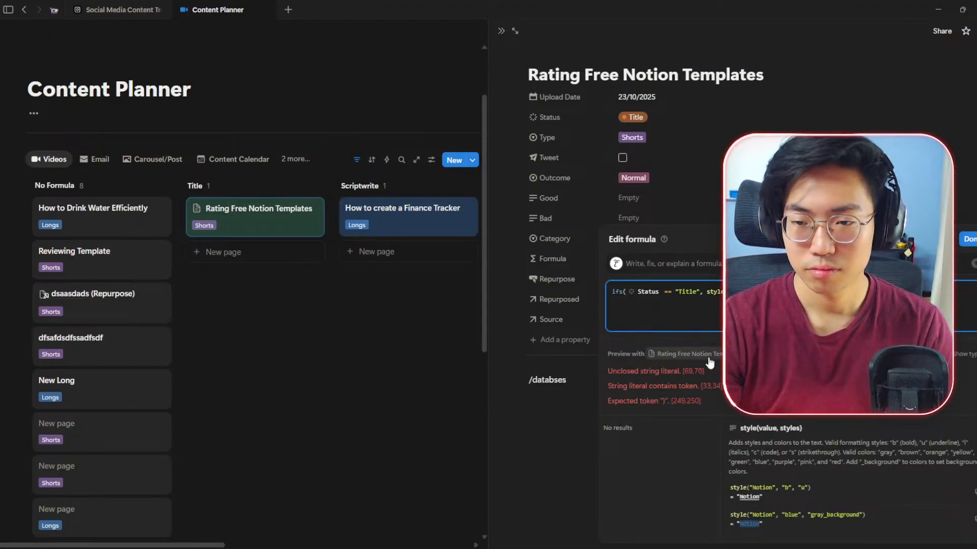
text(")
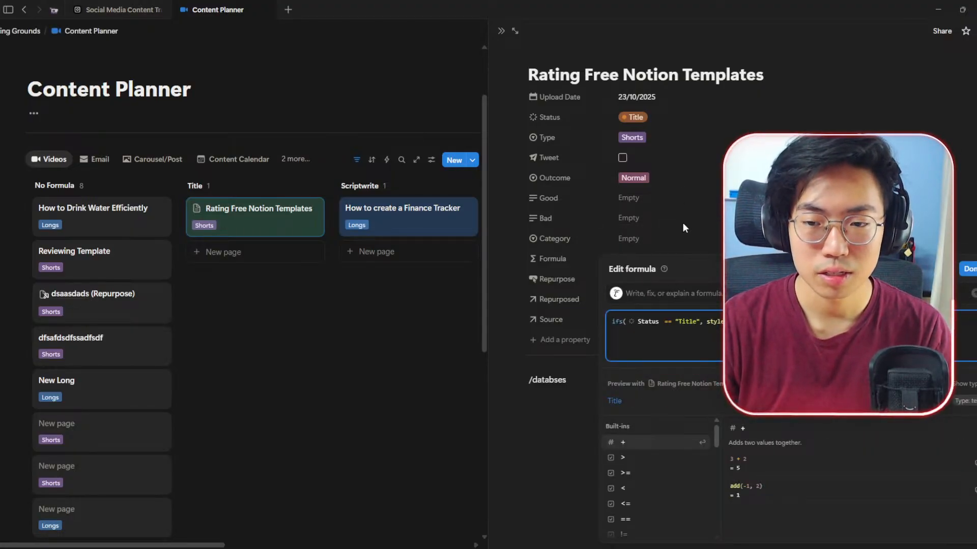
key(Escape)
Append "_background" to the color in the formula's Title style, save the formula, and close the page.
click(665, 264)
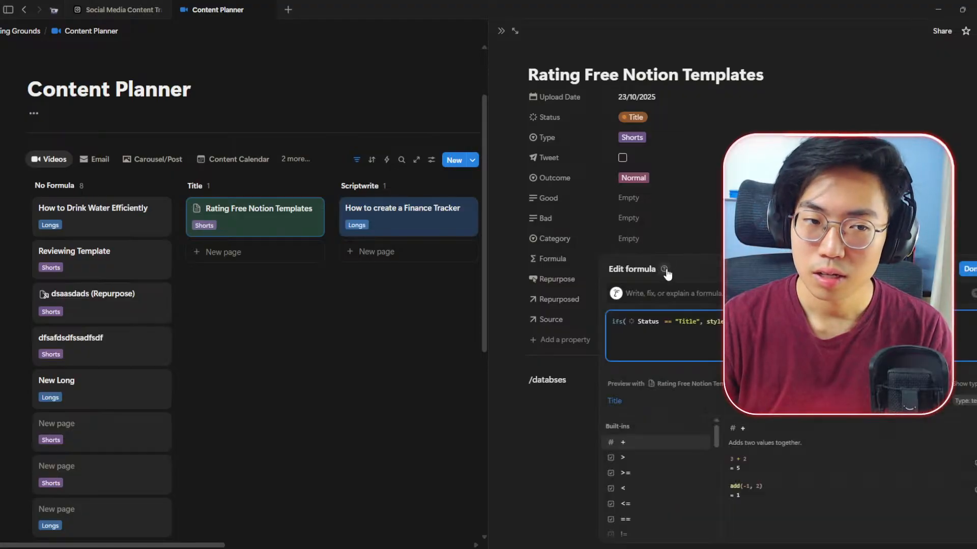
click(776, 322)
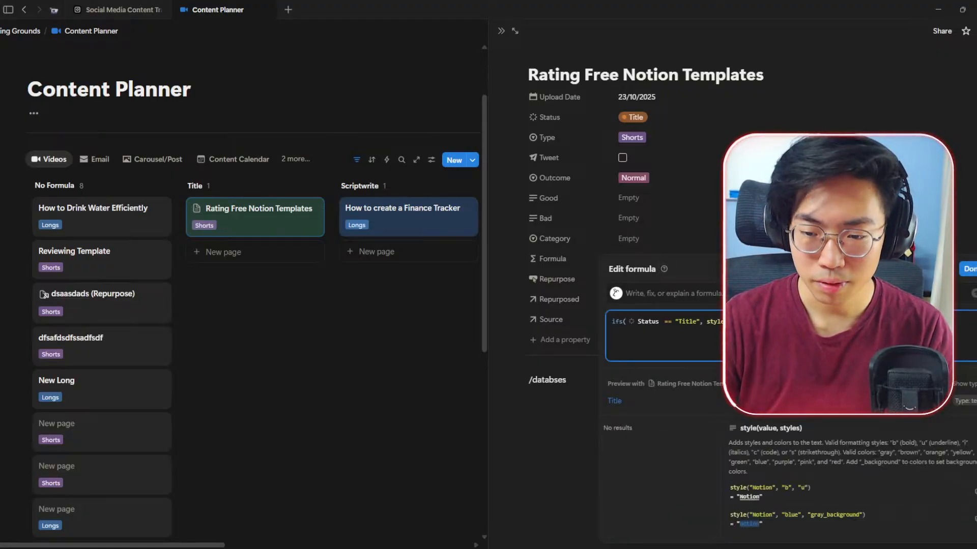
text(_background)
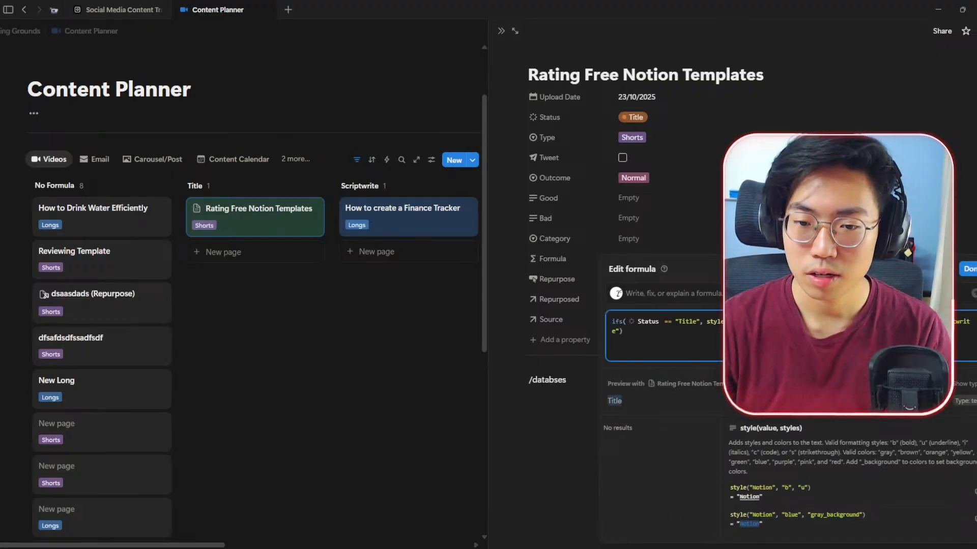
click(968, 269)
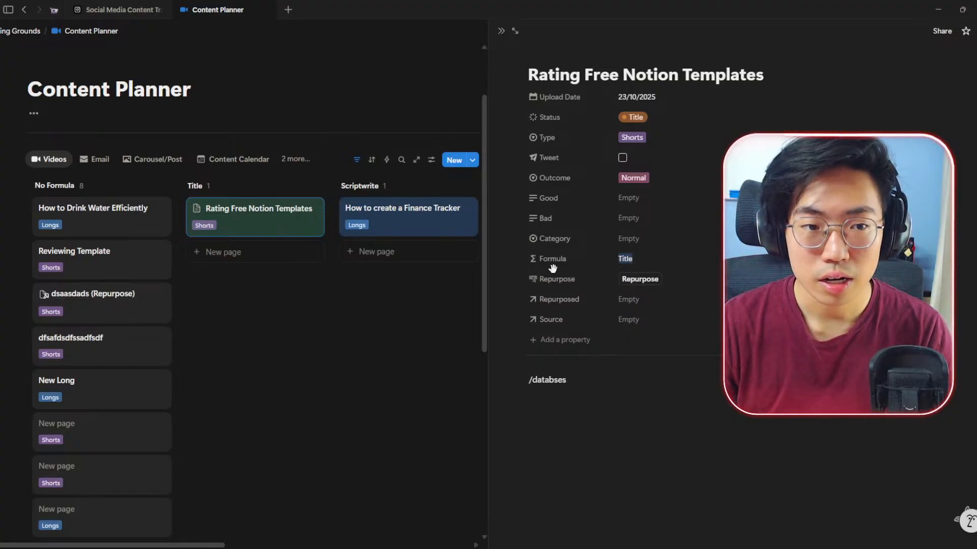
click(282, 305)
click(208, 187)
click(194, 188)
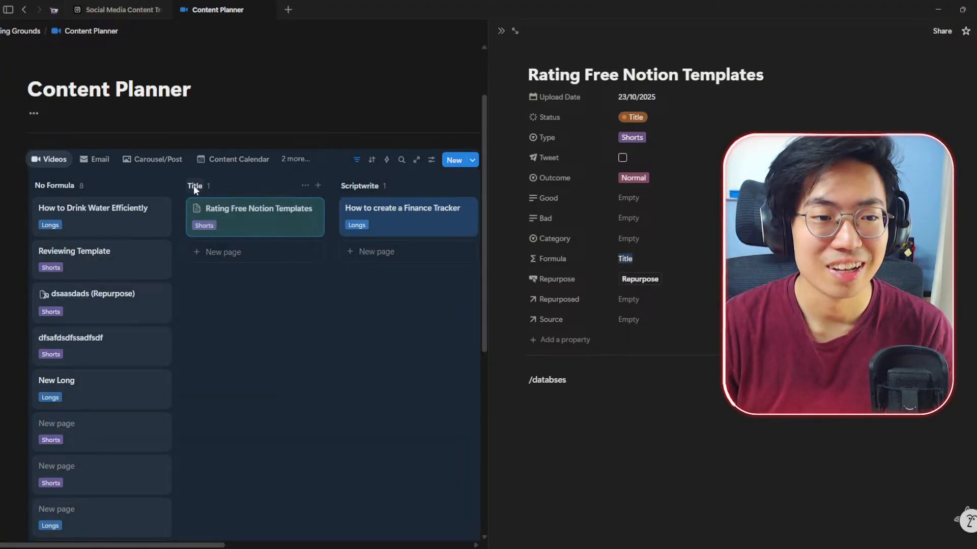
click(502, 33)
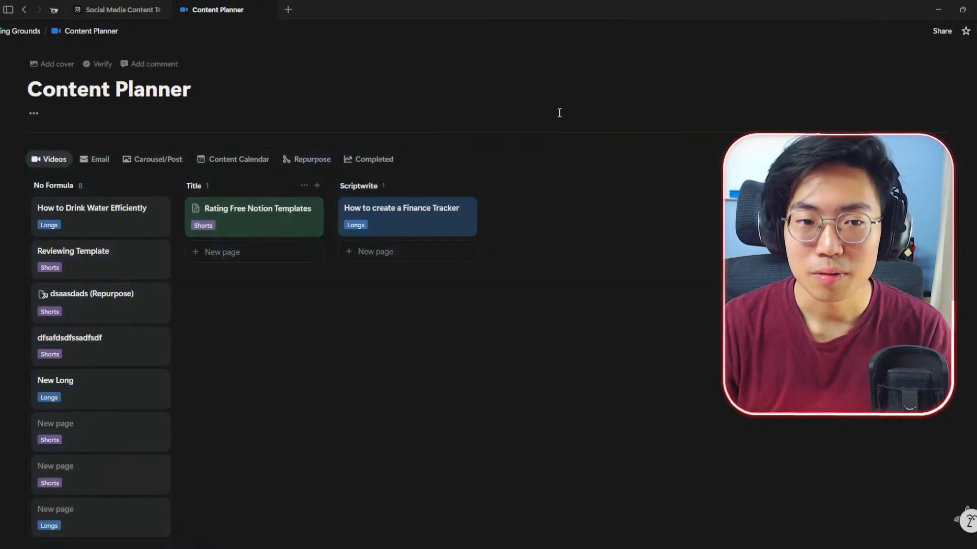
In the board's grouping settings, hide and reshow the Title and Scriptwrite groups, and move Scriptwrite ahead of Title.
click(893, 160)
click(891, 284)
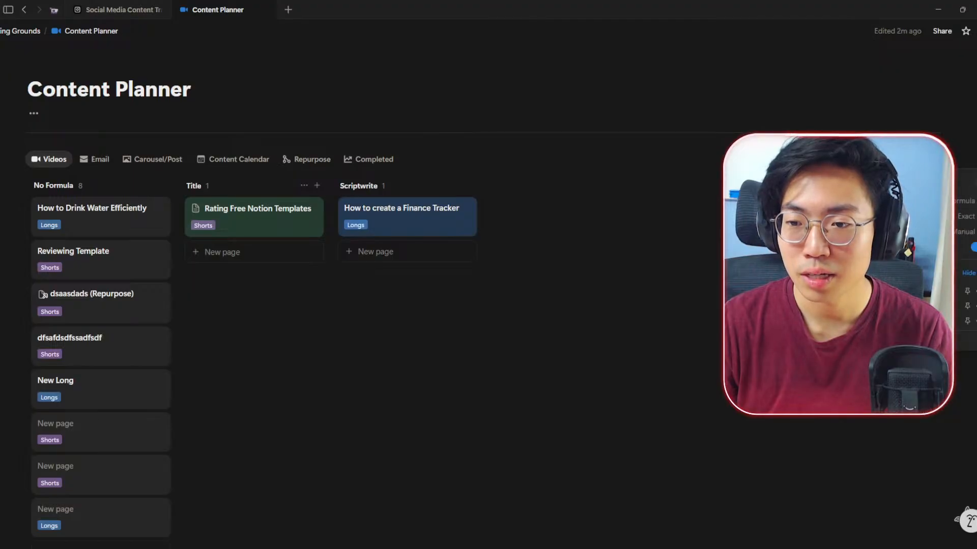
click(975, 305)
click(975, 320)
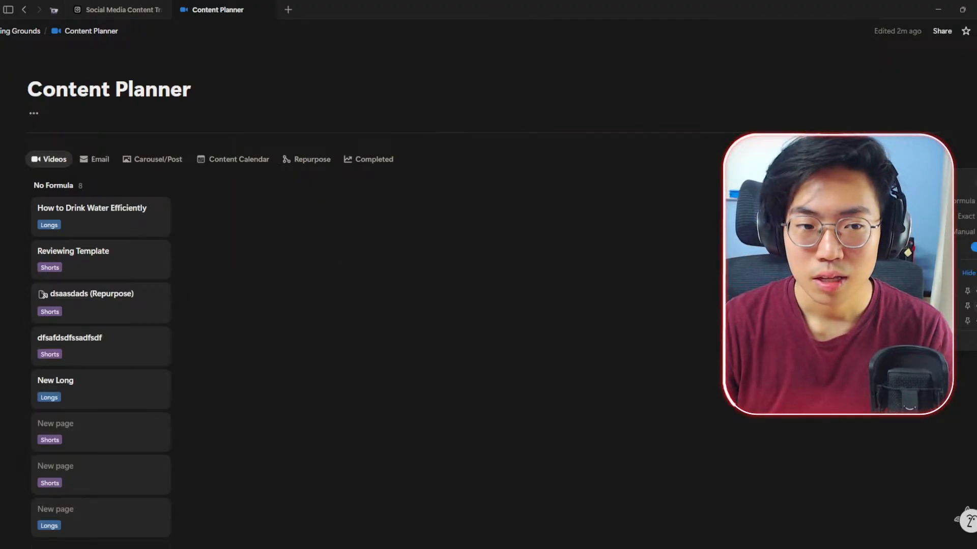
click(975, 306)
click(976, 321)
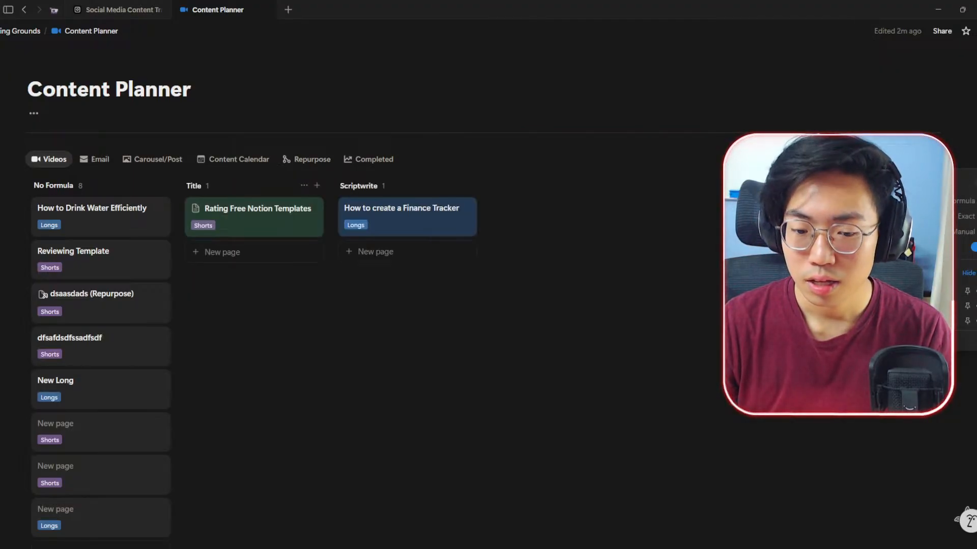
drag(839, 321, 839, 306)
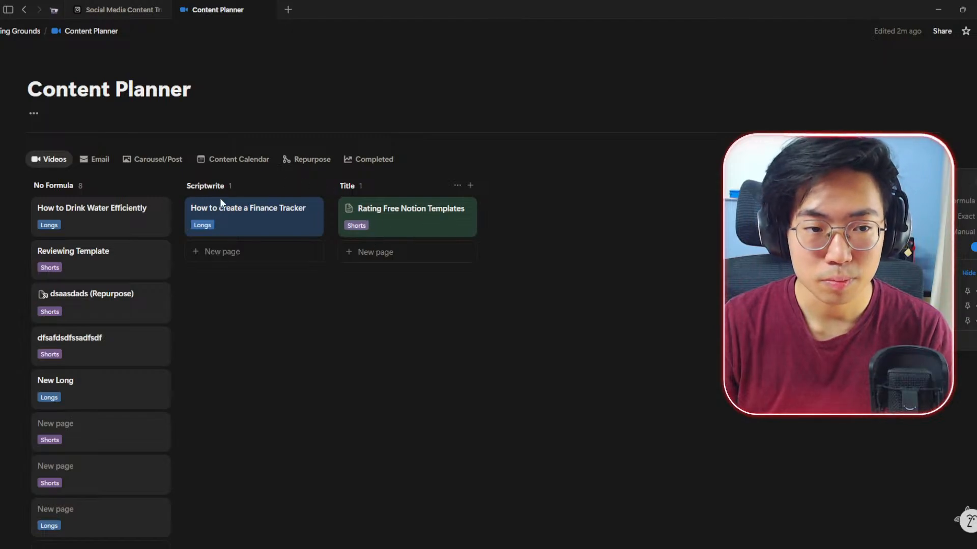
Edit the formula from the How to create a Finance Tracker page, wrapping the "Scriptwrite" output in a style function.
click(246, 218)
click(642, 259)
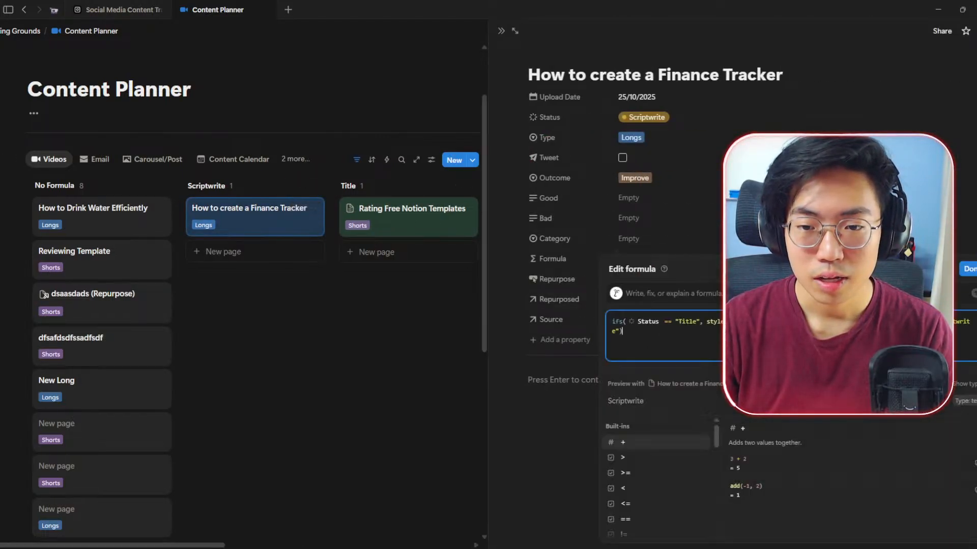
click(933, 321)
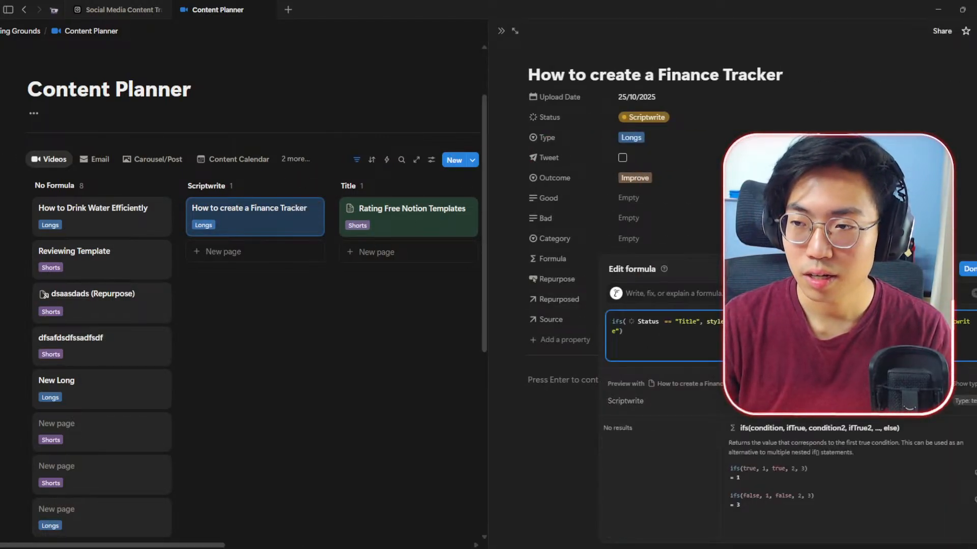
key(Left)
text(style()
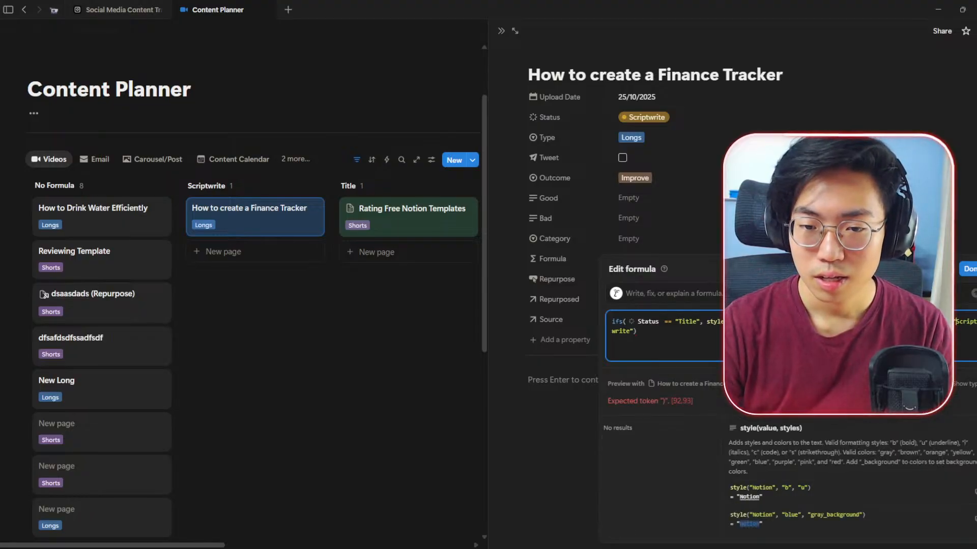
text(", )
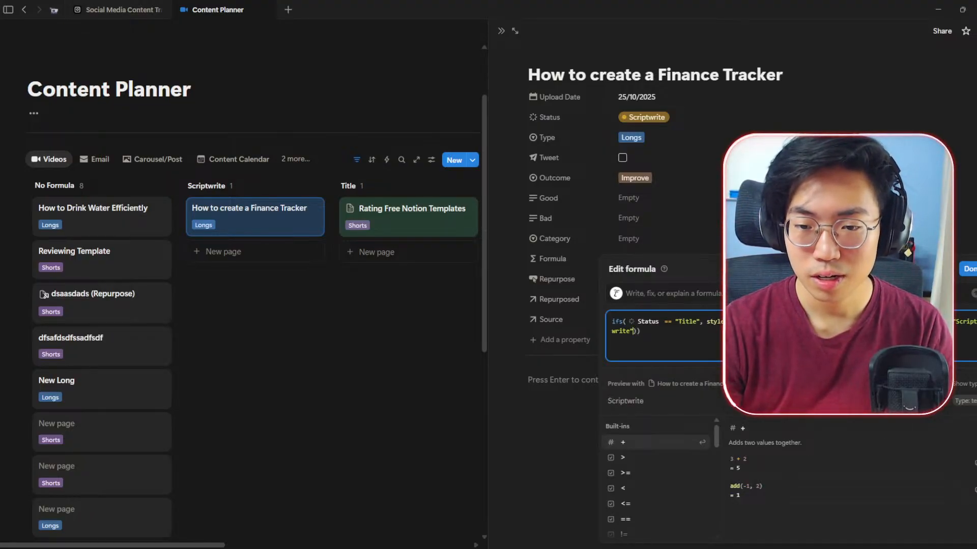
Give the "Scriptwrite" style in the formula the color "blue_background" and save the formula.
text("blue_b)
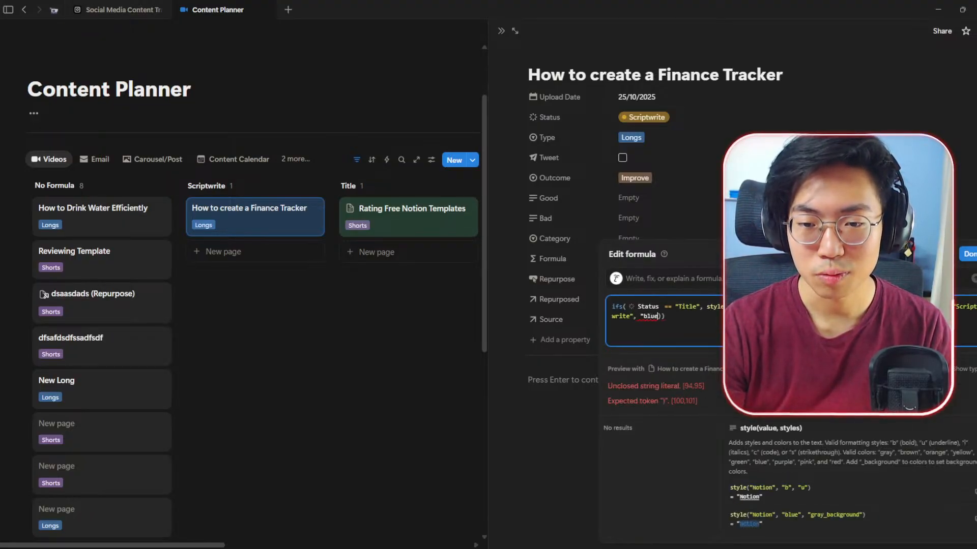
key(BackSpace)
key(BackSpace)
key(BackSpace)
key(BackSpace)
key(BackSpace)
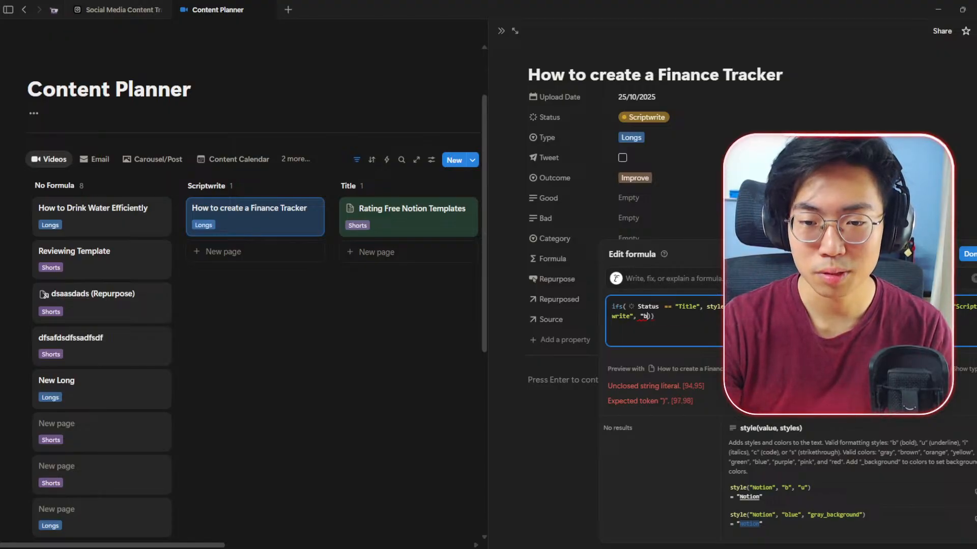
text(lue_background")
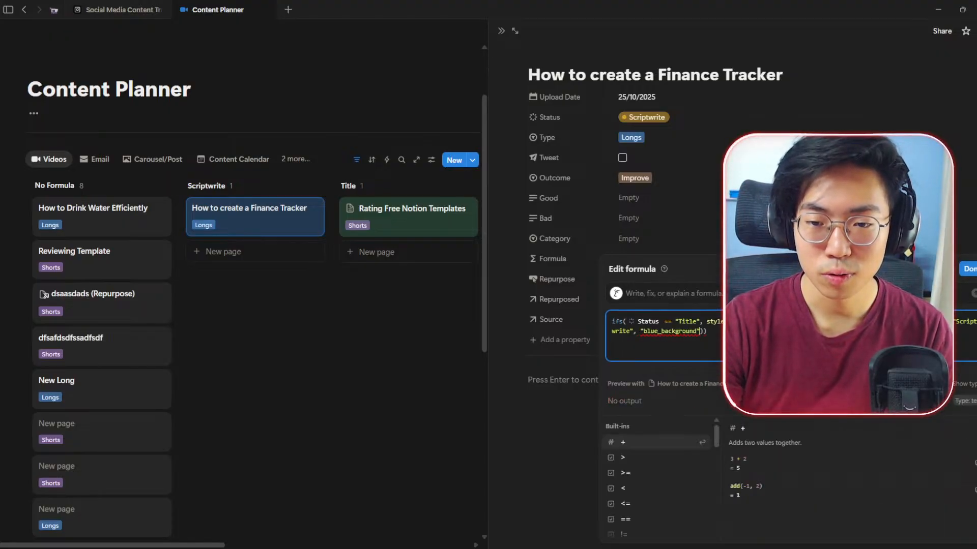
click(969, 253)
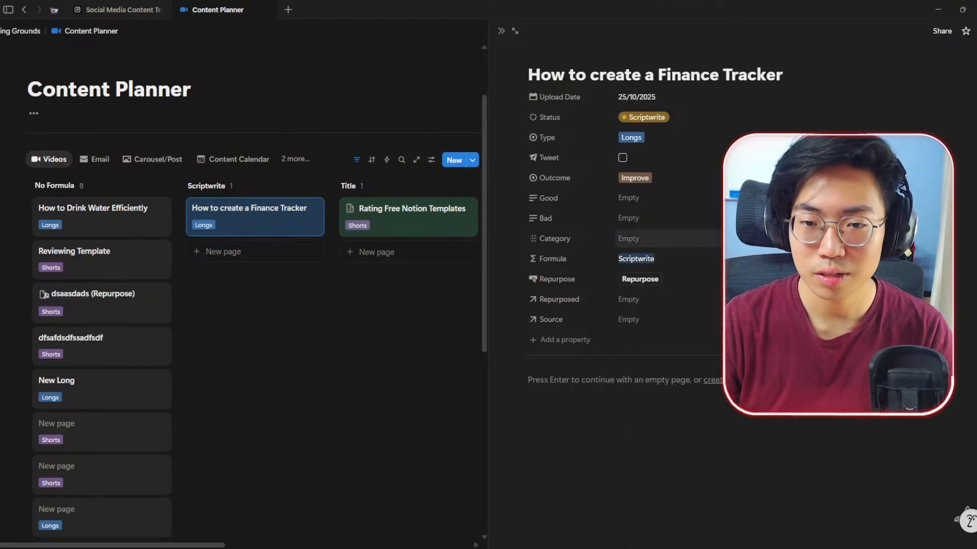
click(689, 256)
click(538, 192)
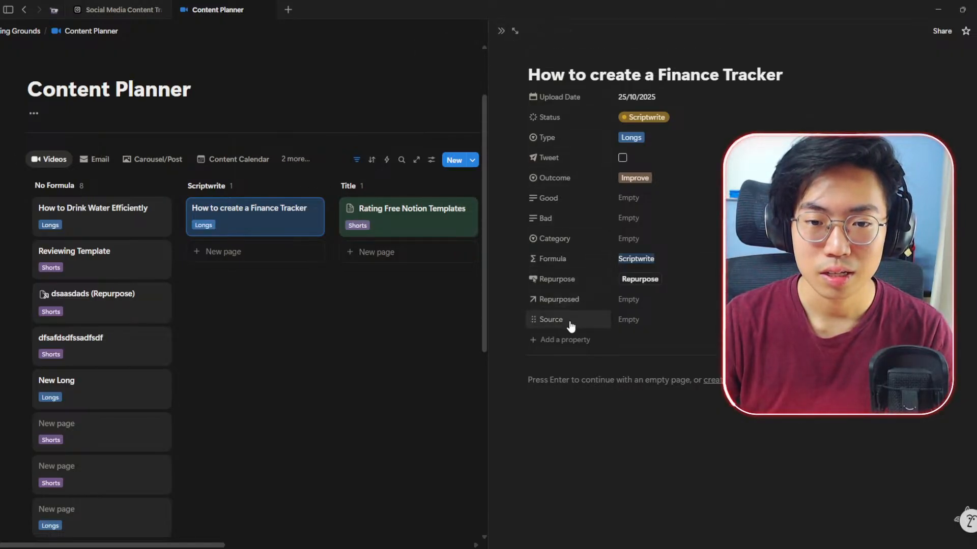
Add a new Formula property to the page that outputs the Status property, and save it.
click(563, 339)
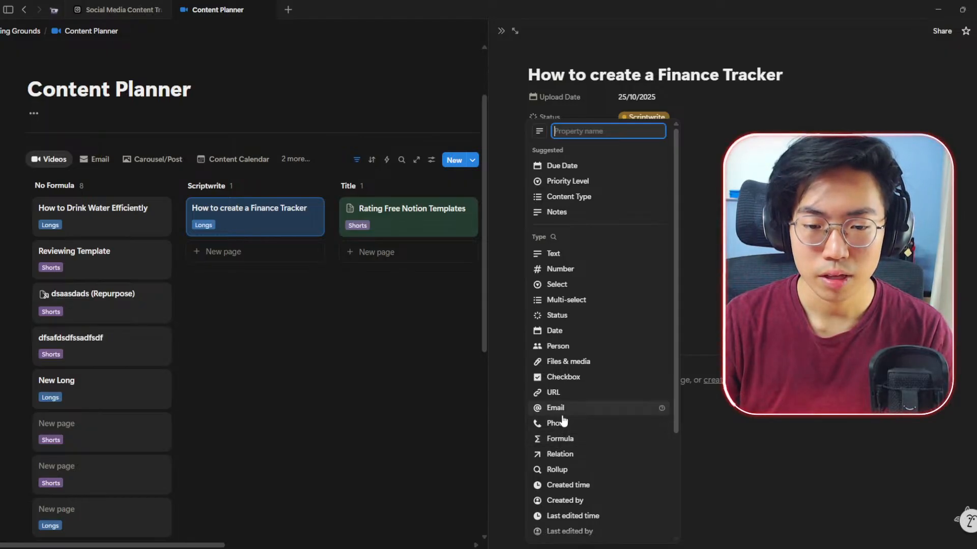
click(558, 438)
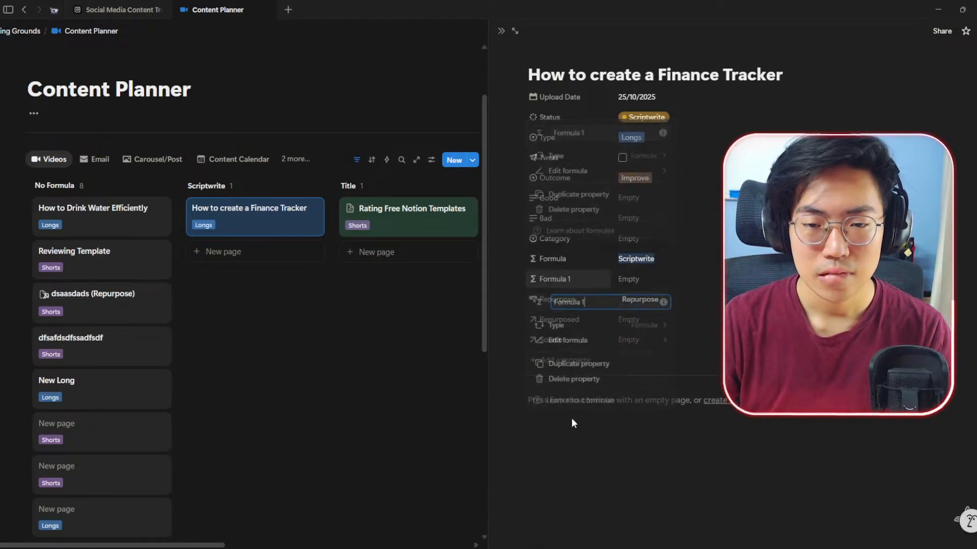
click(673, 282)
click(673, 282)
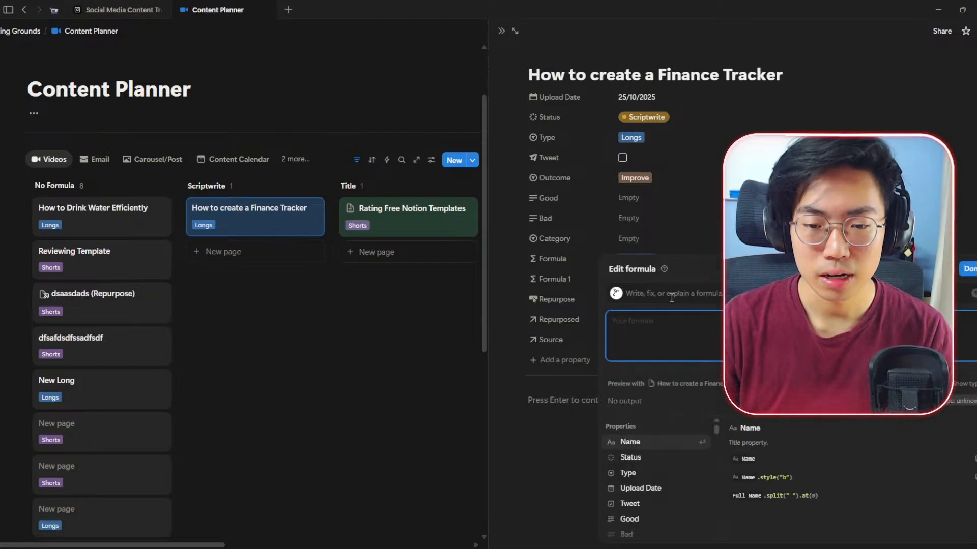
text(sta)
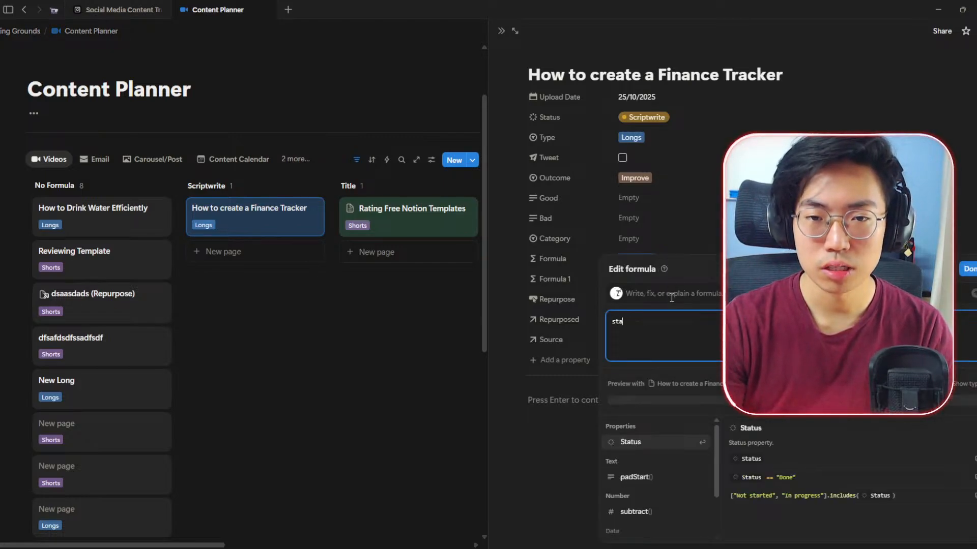
key(Return)
click(967, 269)
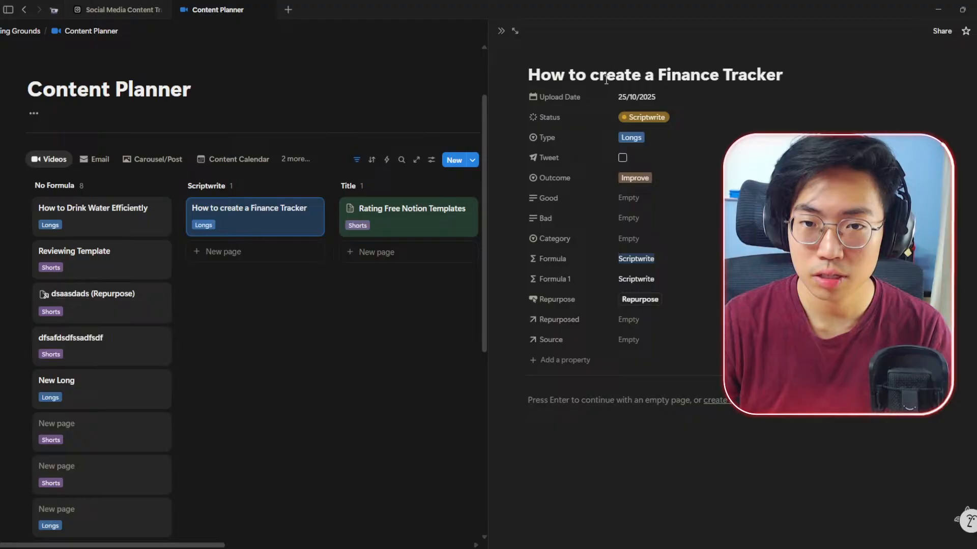
click(645, 279)
key(Escape)
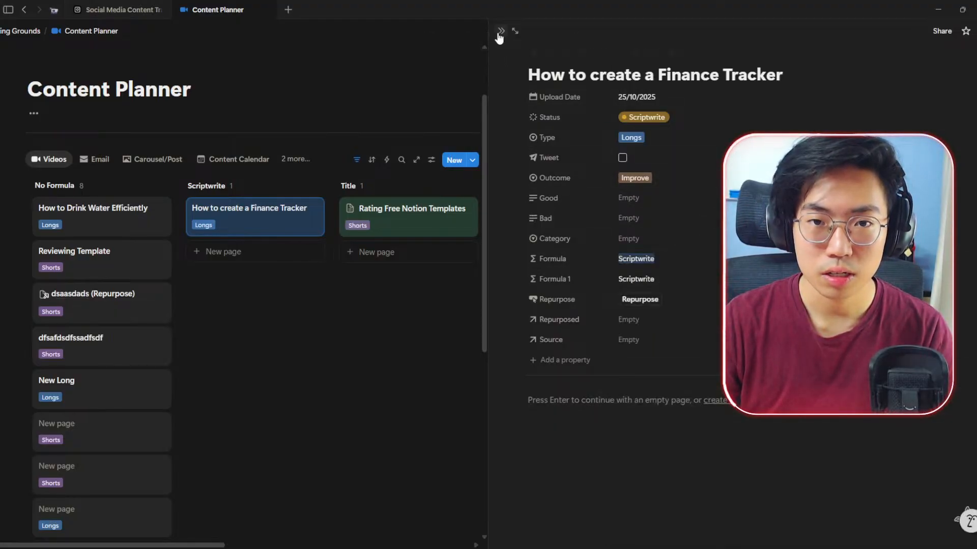
Close the page, then group the Videos board by Formula 1 with empty groups shown.
click(501, 31)
click(908, 159)
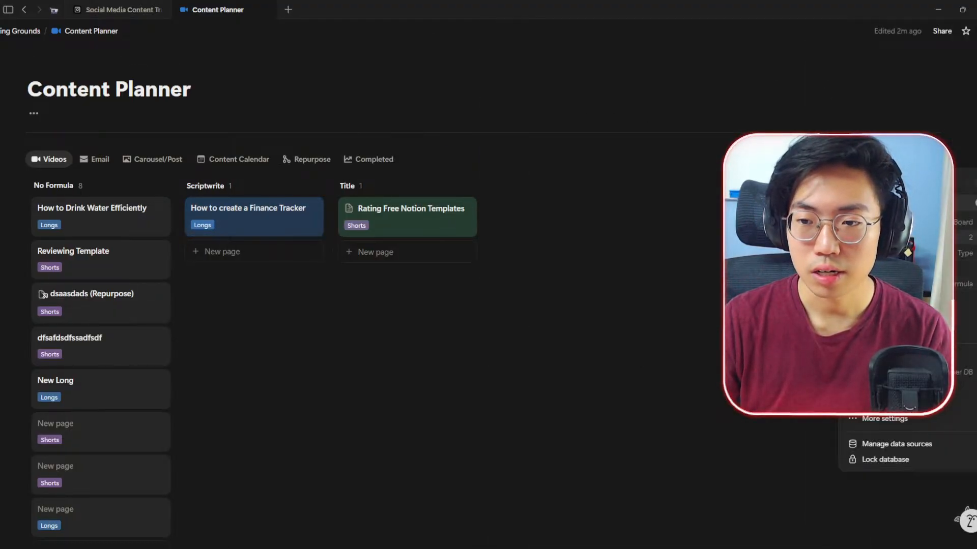
click(906, 283)
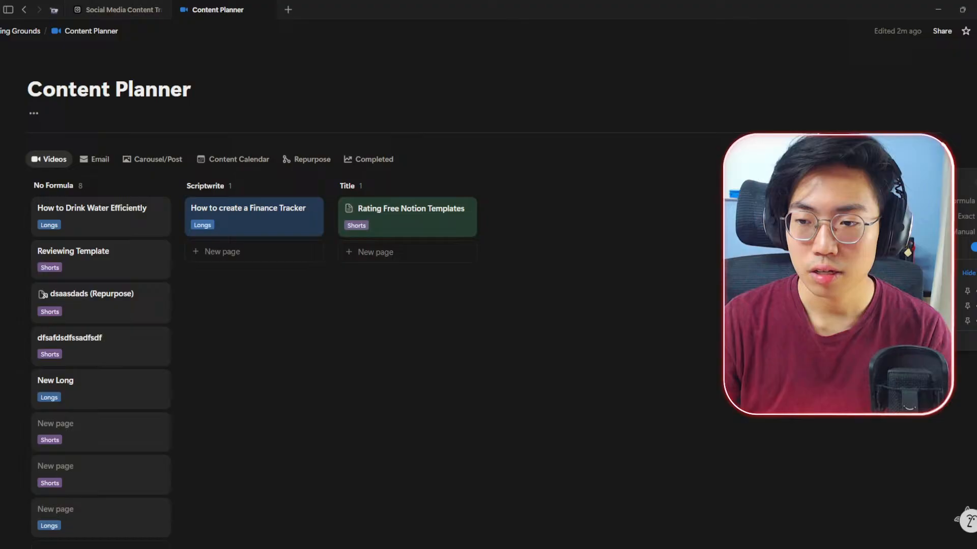
click(969, 309)
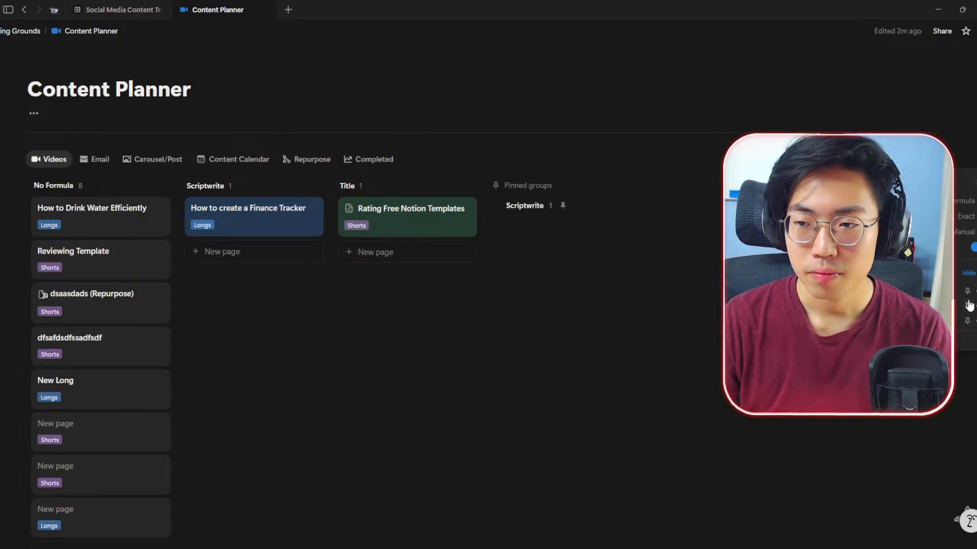
click(969, 307)
click(965, 201)
click(964, 256)
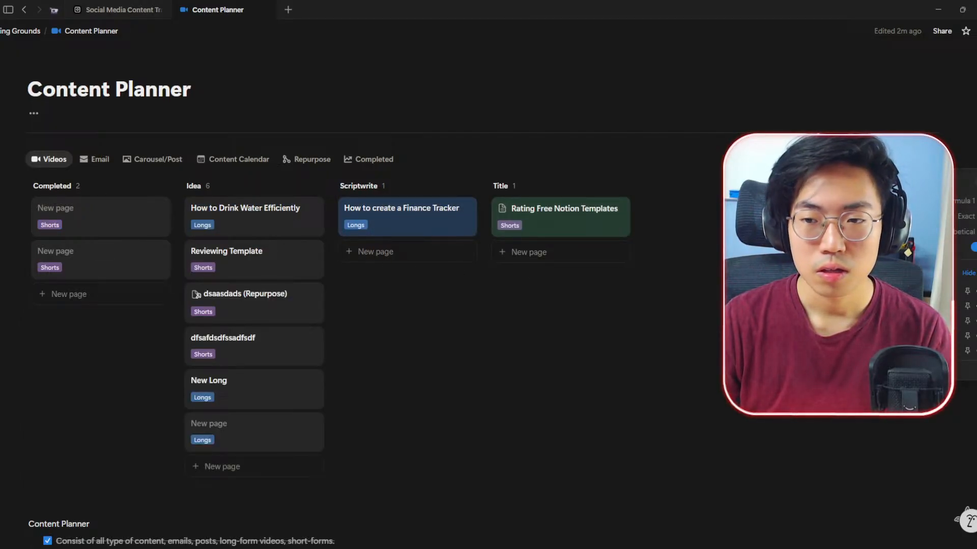
click(972, 246)
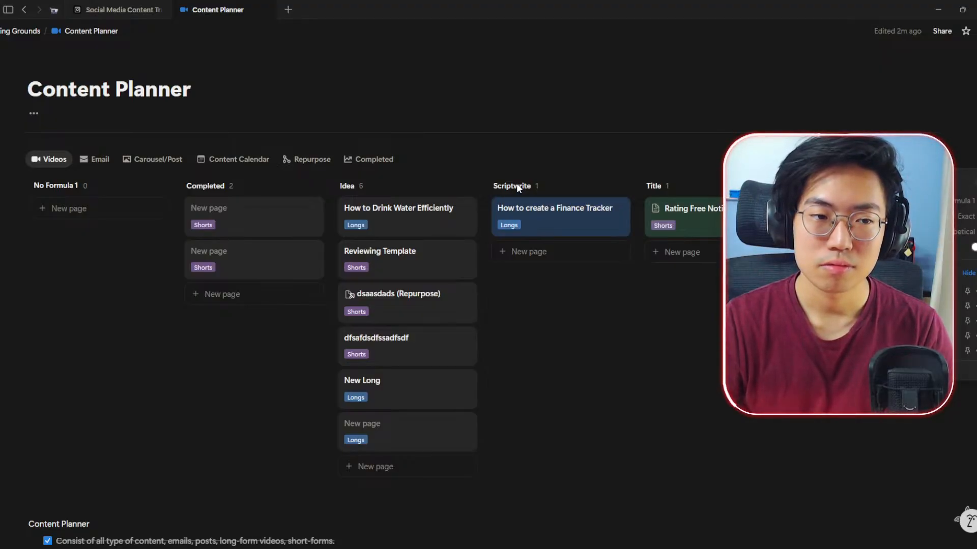
Change the Status of the How to Drink Water Efficiently page to Record and close the page.
click(433, 208)
click(633, 117)
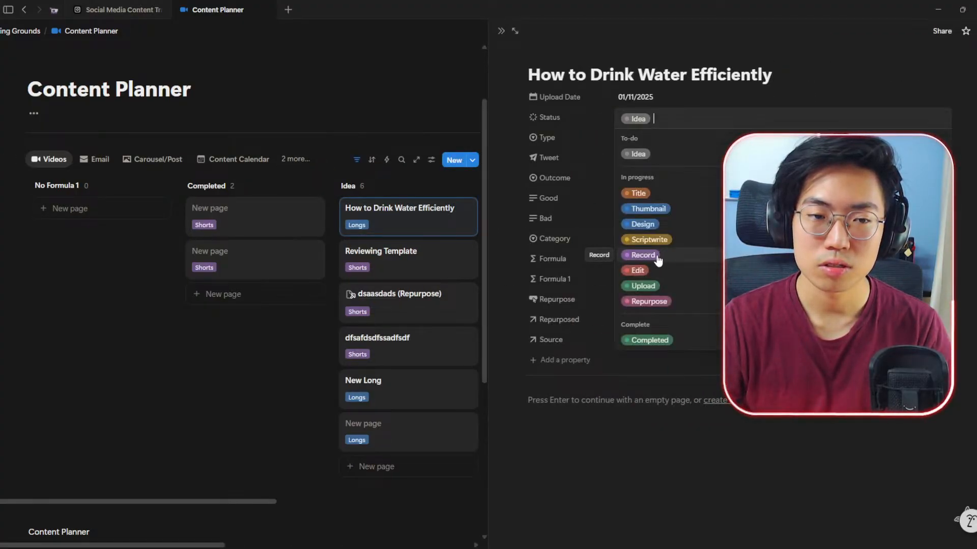
click(593, 240)
click(431, 160)
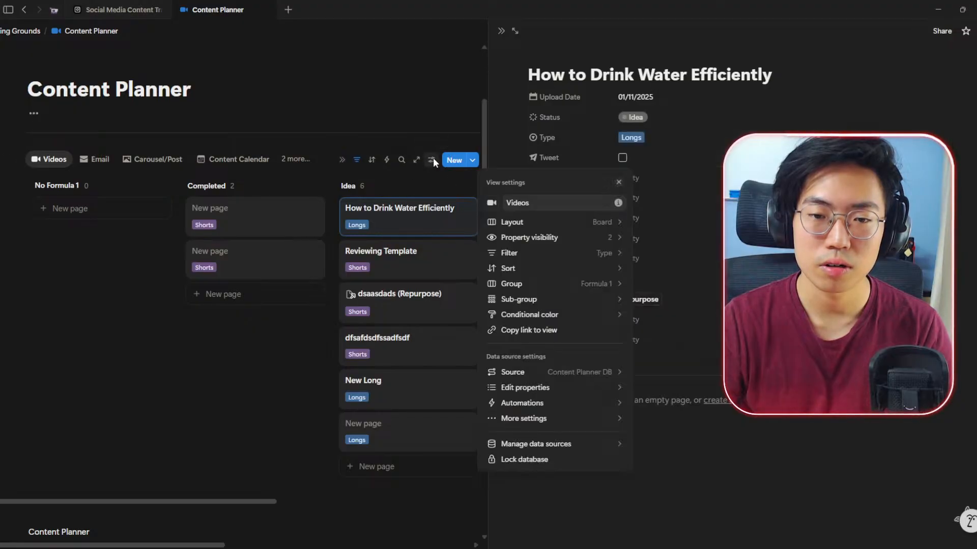
click(583, 285)
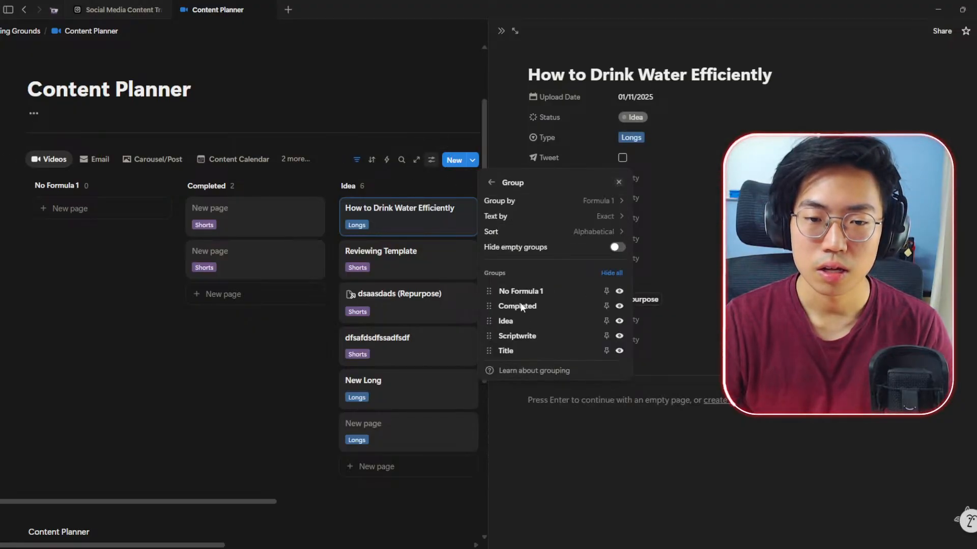
click(387, 215)
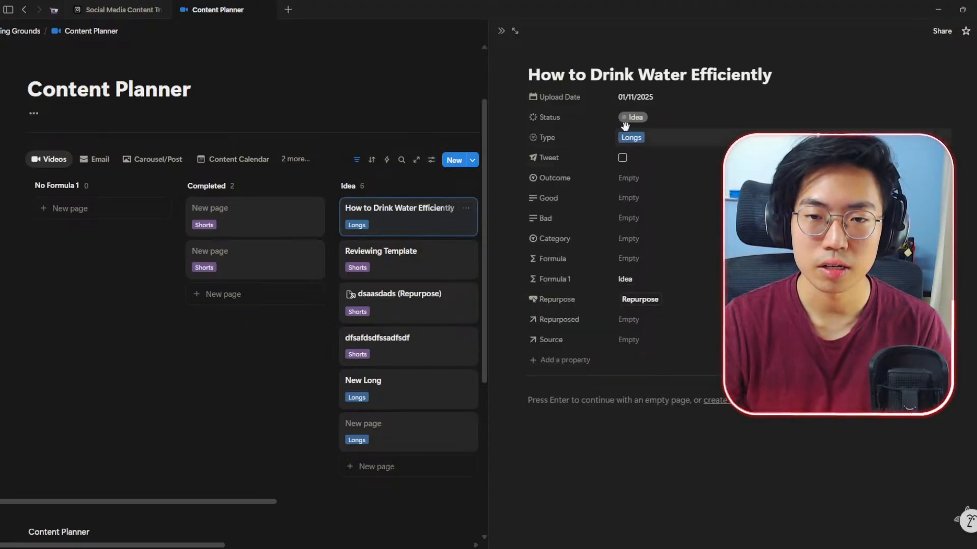
click(633, 116)
click(643, 255)
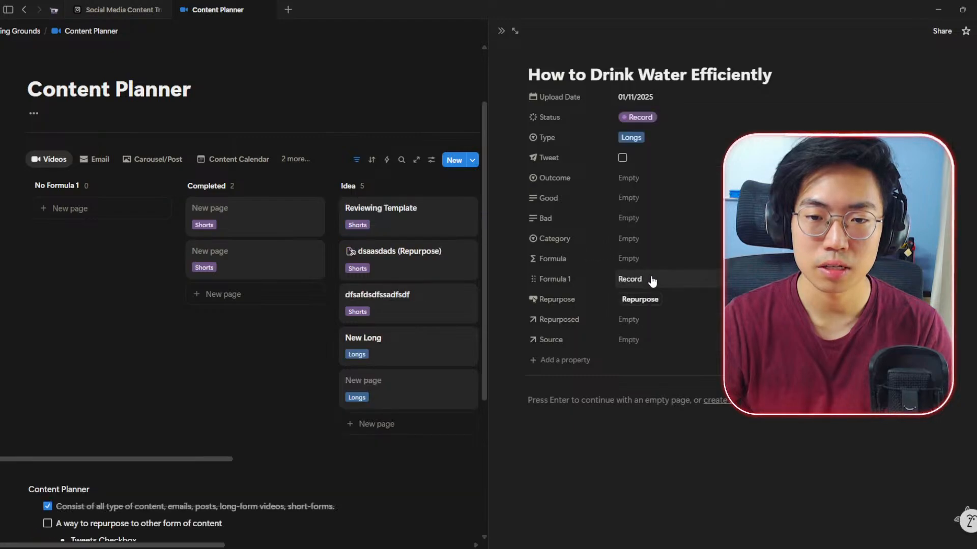
click(651, 278)
click(501, 31)
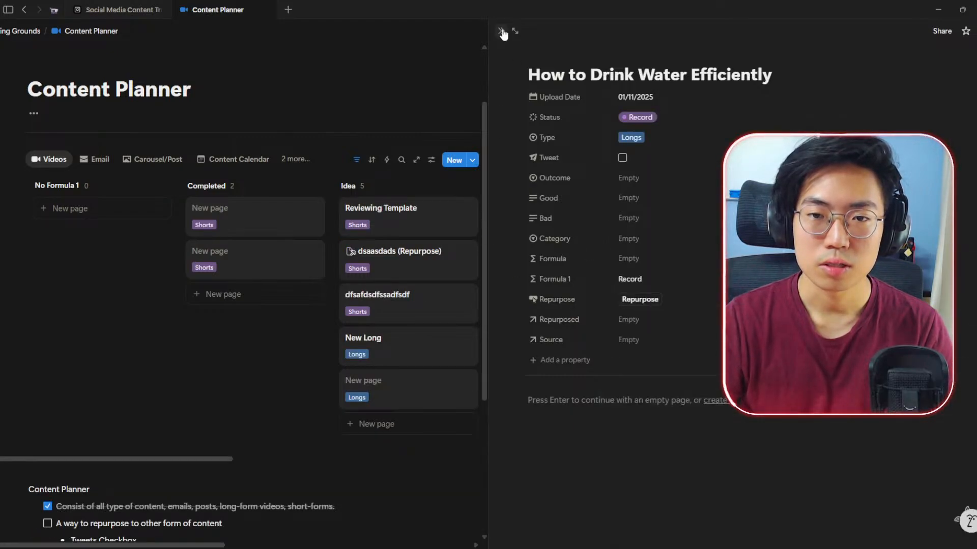
click(501, 30)
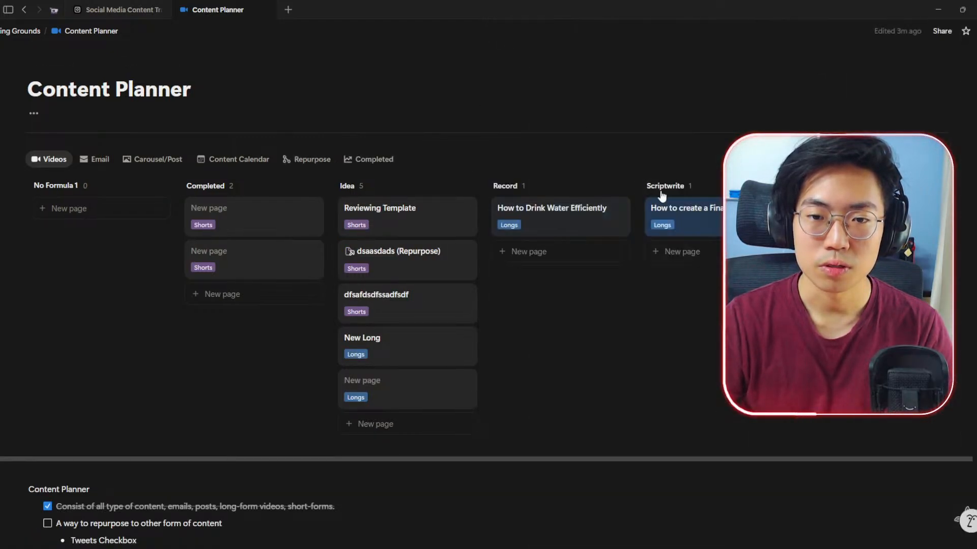
Try to move the How to Drink Water Efficiently card from the Record group to the Scriptwrite group.
click(551, 220)
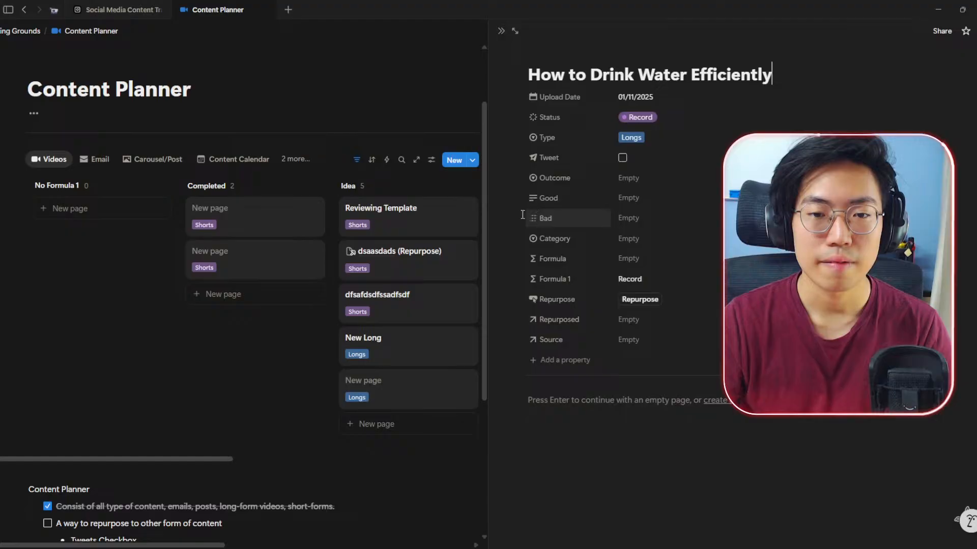
click(501, 31)
drag(567, 217, 706, 209)
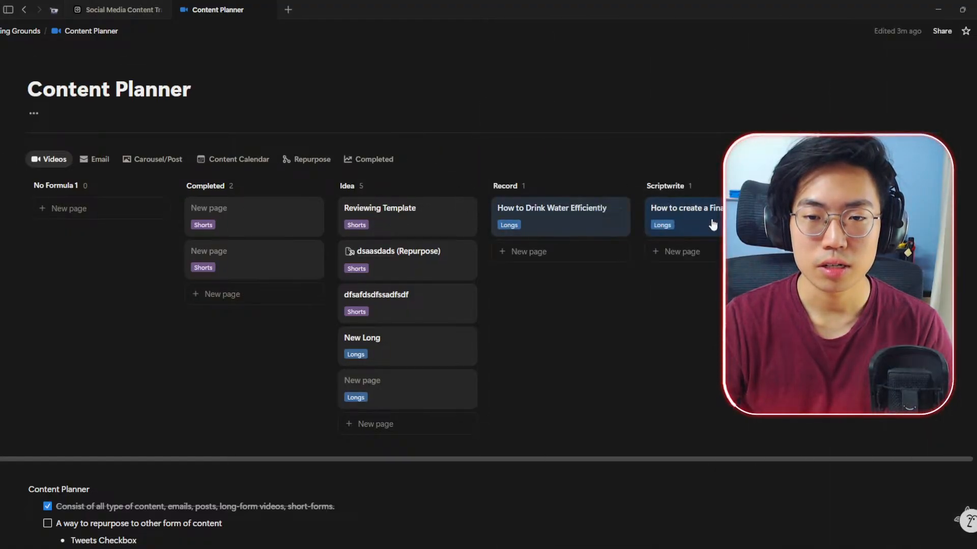
drag(563, 226, 743, 215)
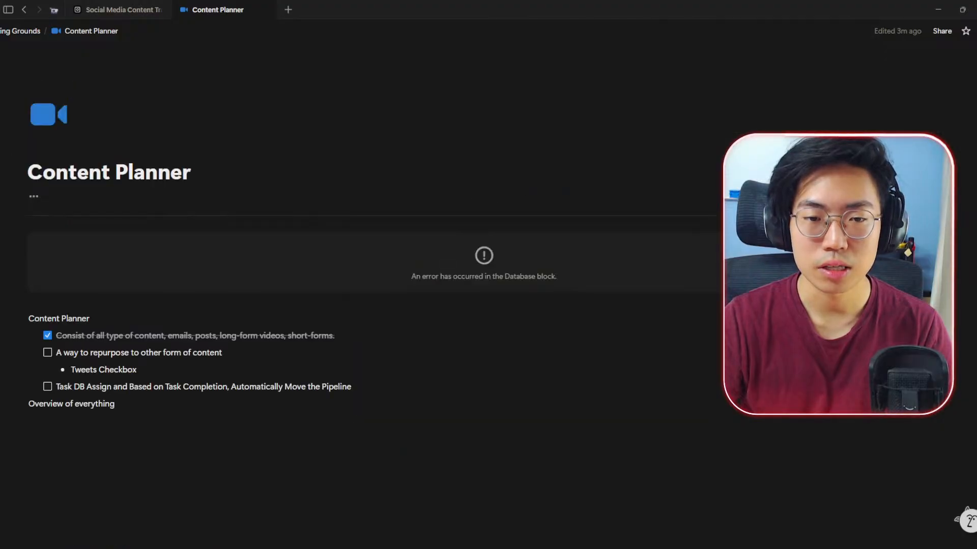
Reload the Content Planner page to restore its database block.
click(170, 172)
scroll(196, 218, down, 1)
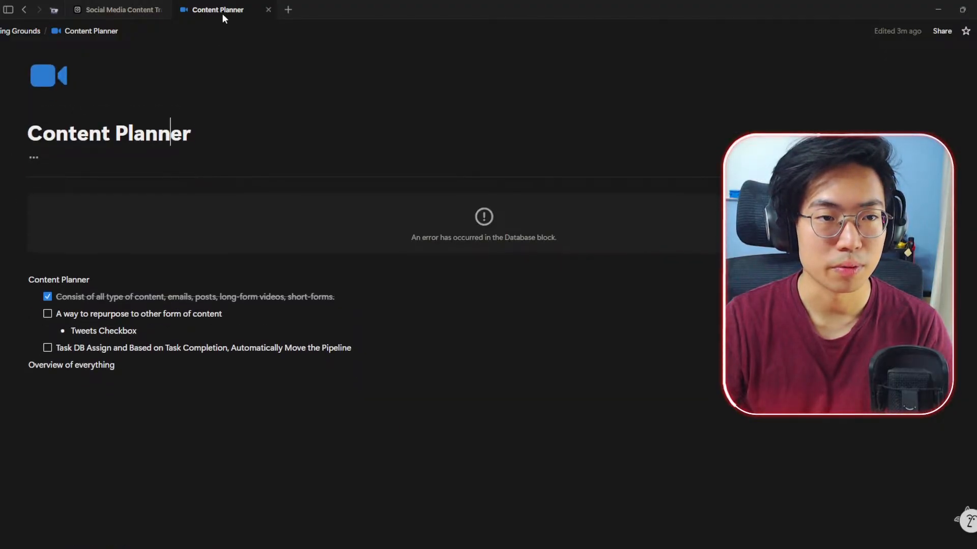
key(ctrl+r)
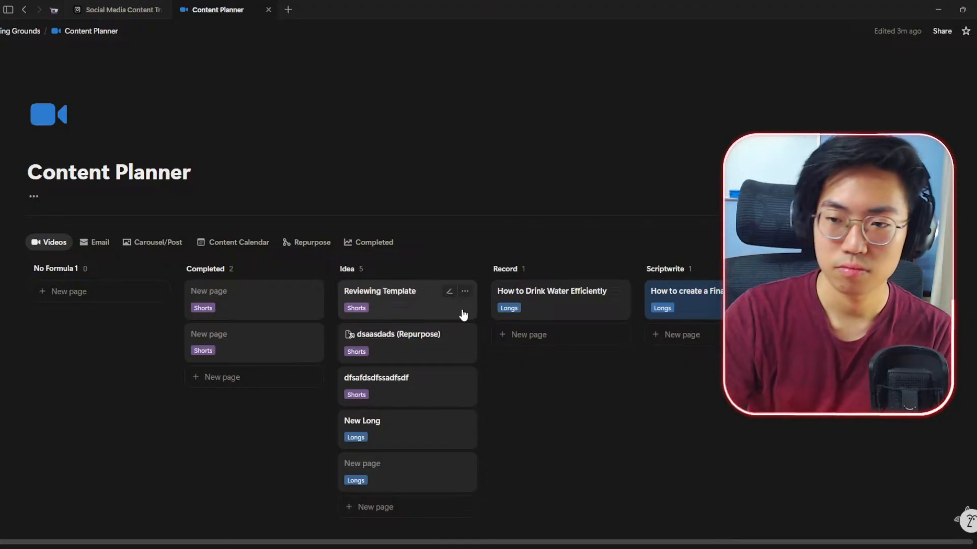
Delete the green and blue conditional color rules from the Videos board and close the view settings.
click(966, 243)
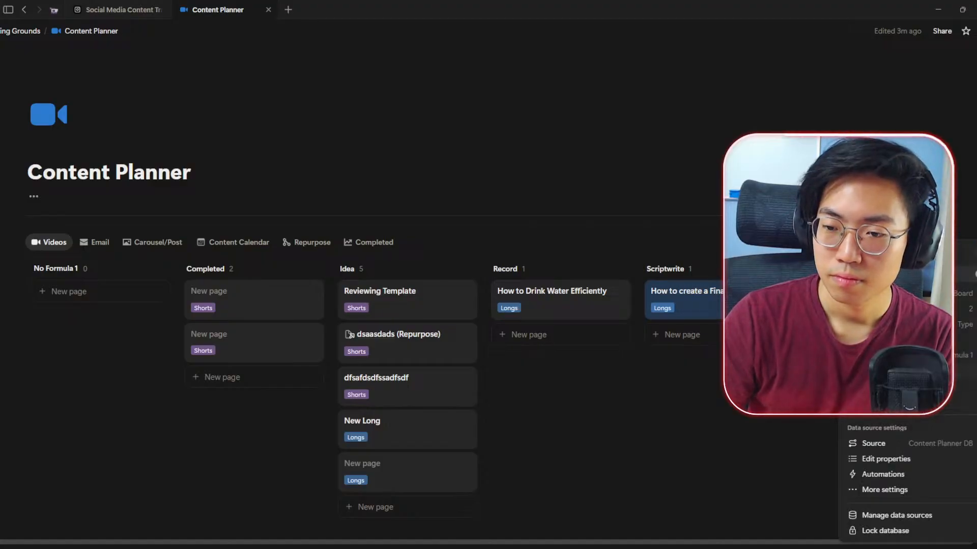
click(916, 356)
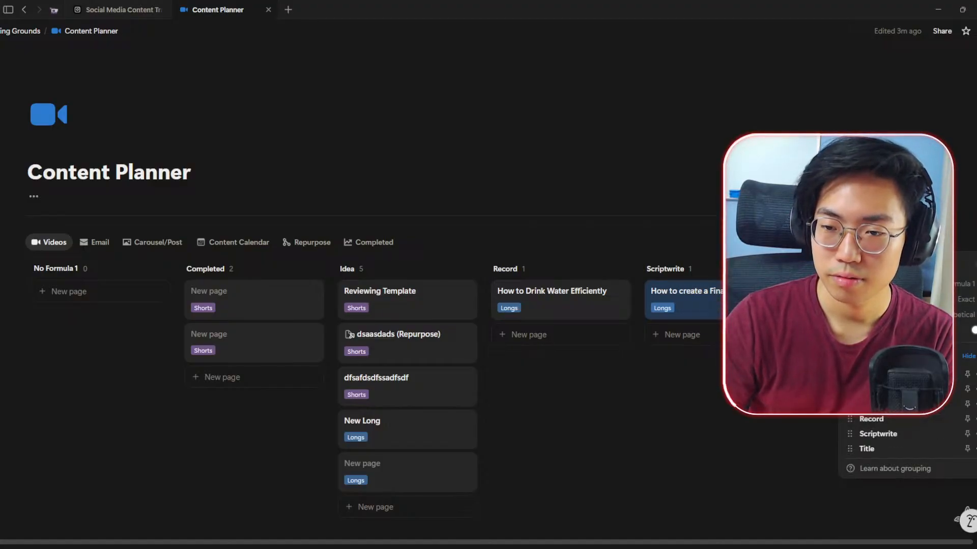
click(849, 263)
click(910, 386)
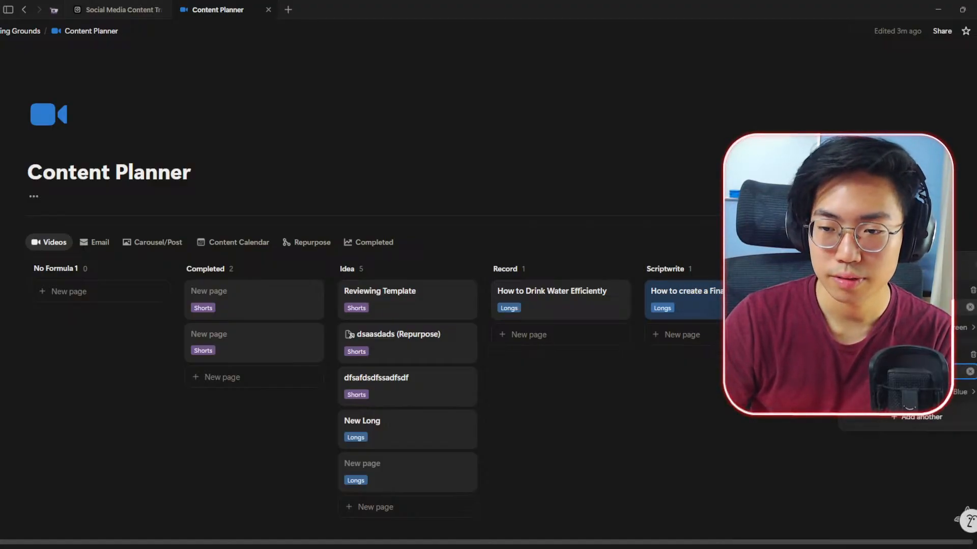
click(972, 290)
click(972, 290)
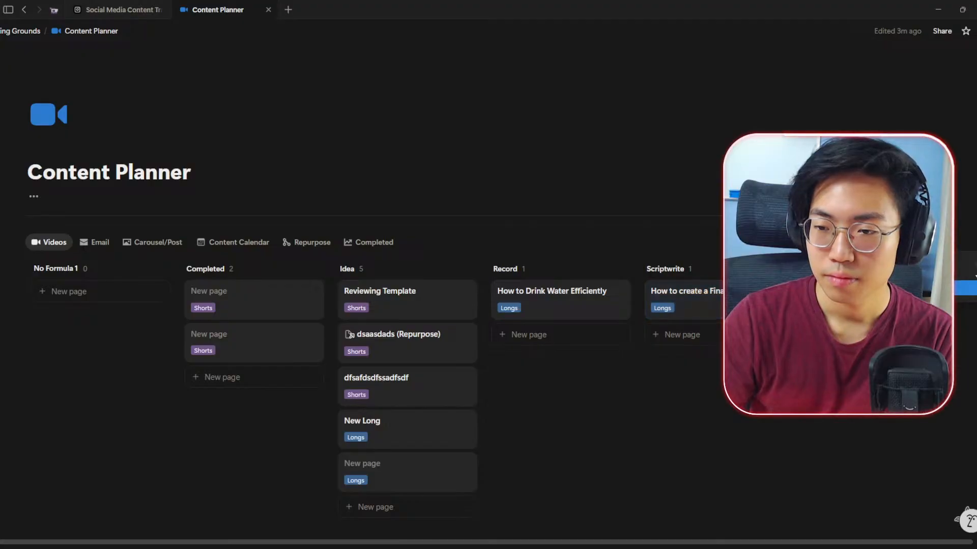
click(974, 264)
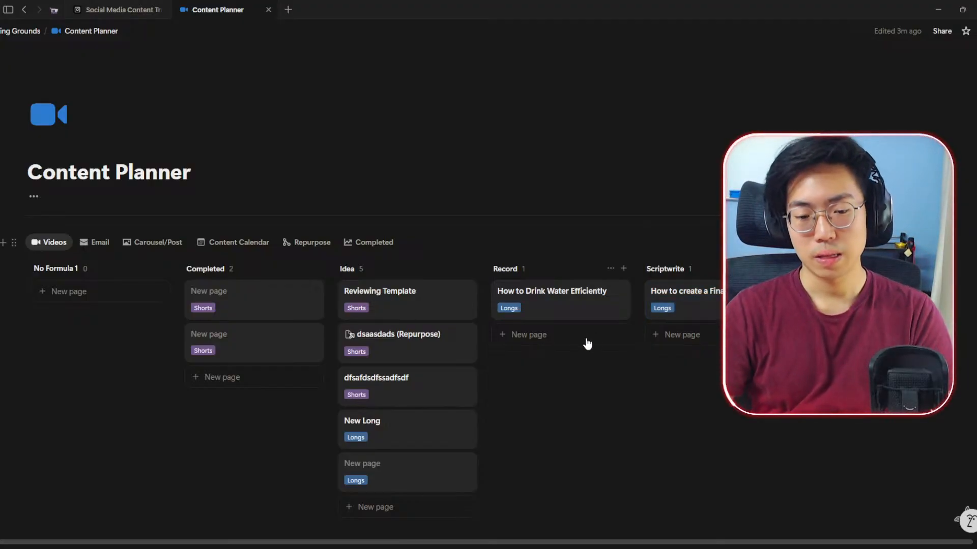
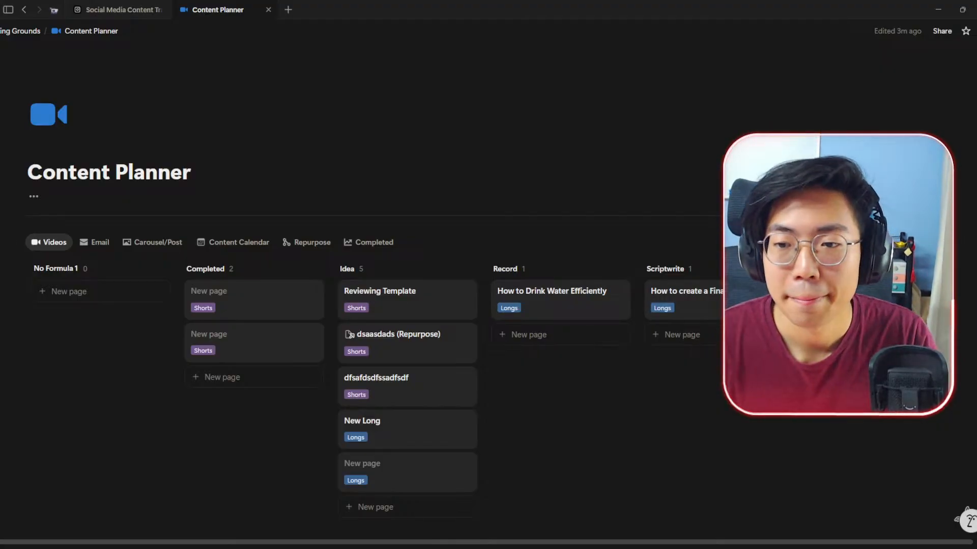
Open the How to create a Finance Tracker page and check the expression in its Formula 1 property.
click(706, 303)
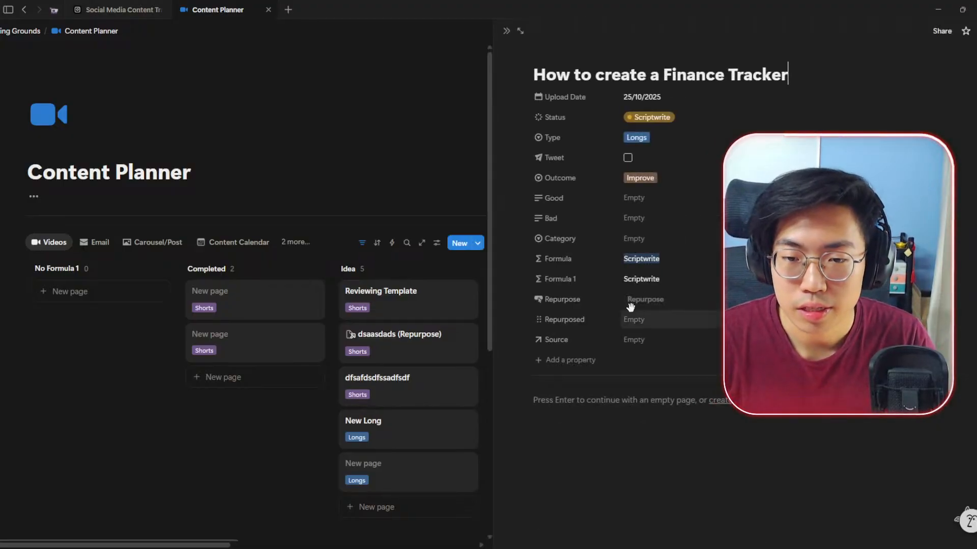
click(654, 284)
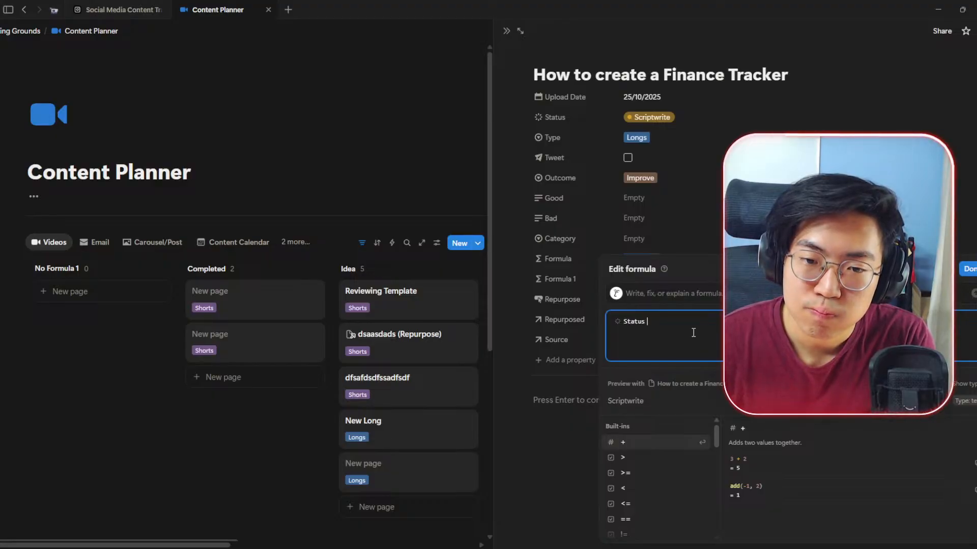
click(582, 318)
Extend the Formula property's ifs expression to return "Thumbnail" when Status equals "Thumbnail", save it and close the page.
click(700, 260)
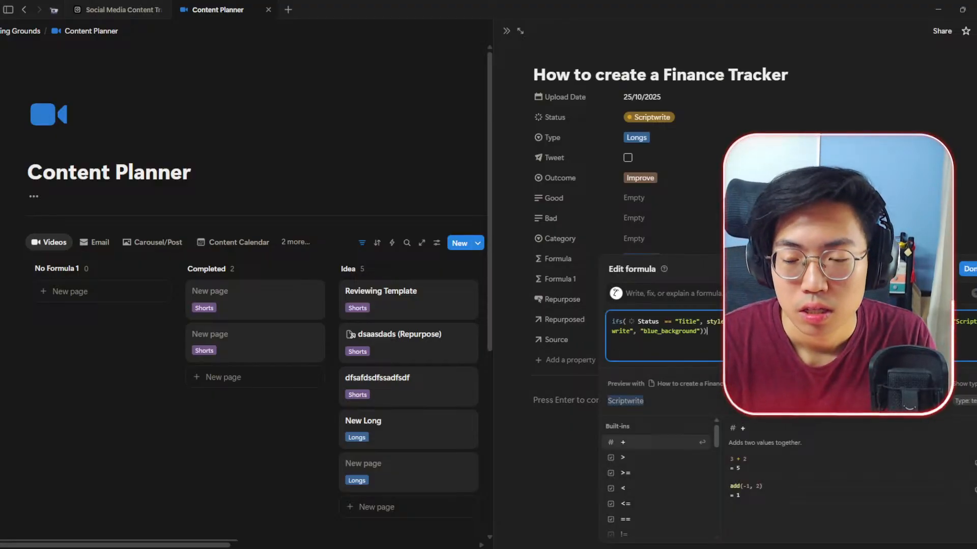
text(, sta)
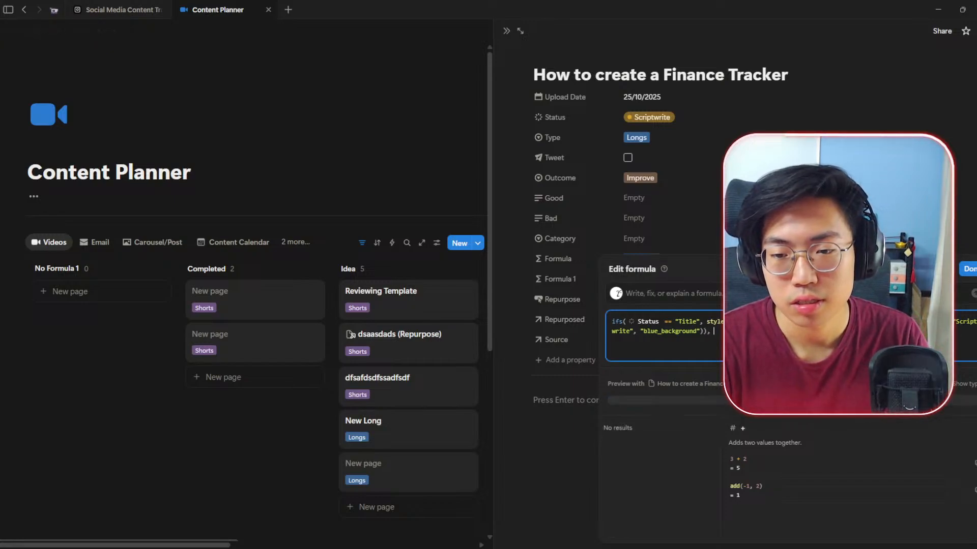
key(BackSpace)
key(BackSpace)
key(BackSpace)
key(BackSpace)
key(BackSpace)
key(BackSpace)
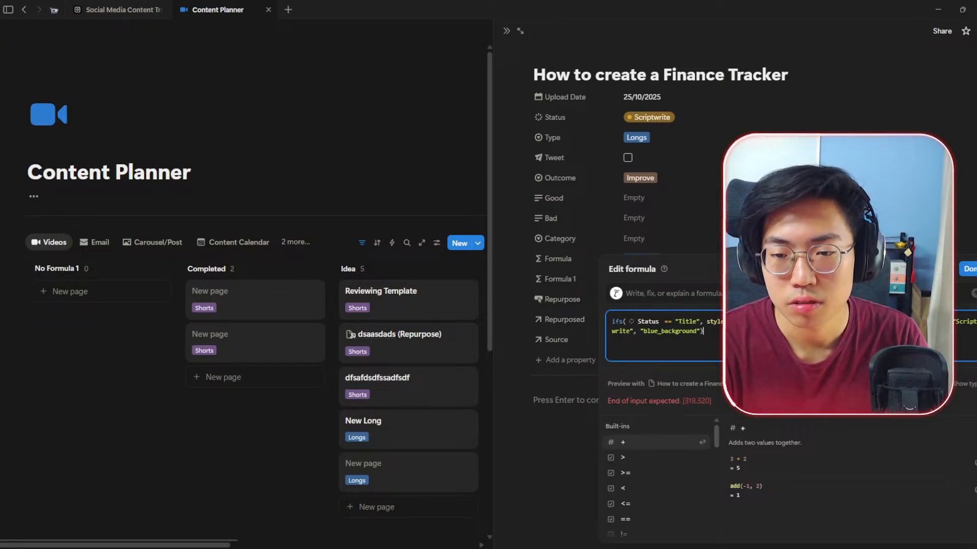
text(, stat)
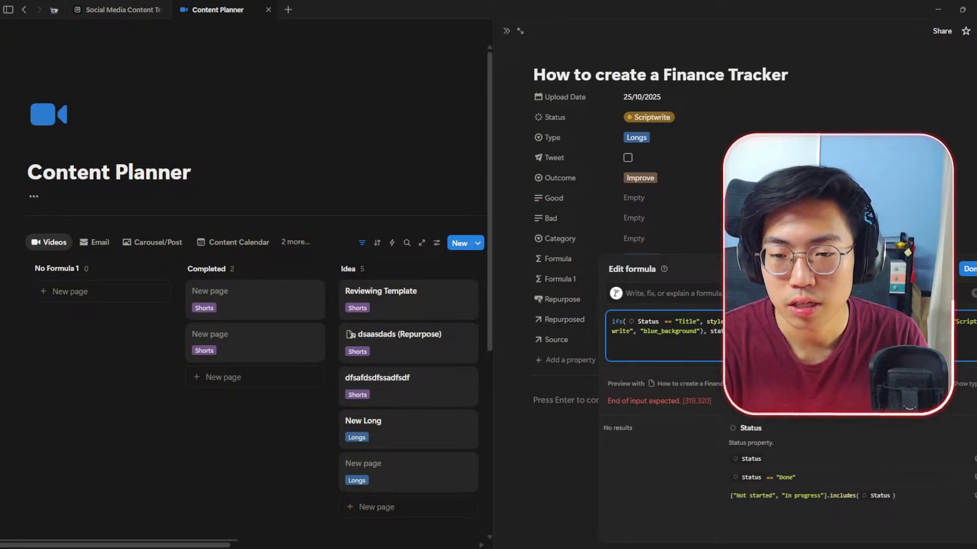
text(us)
key(Return)
text(== ")
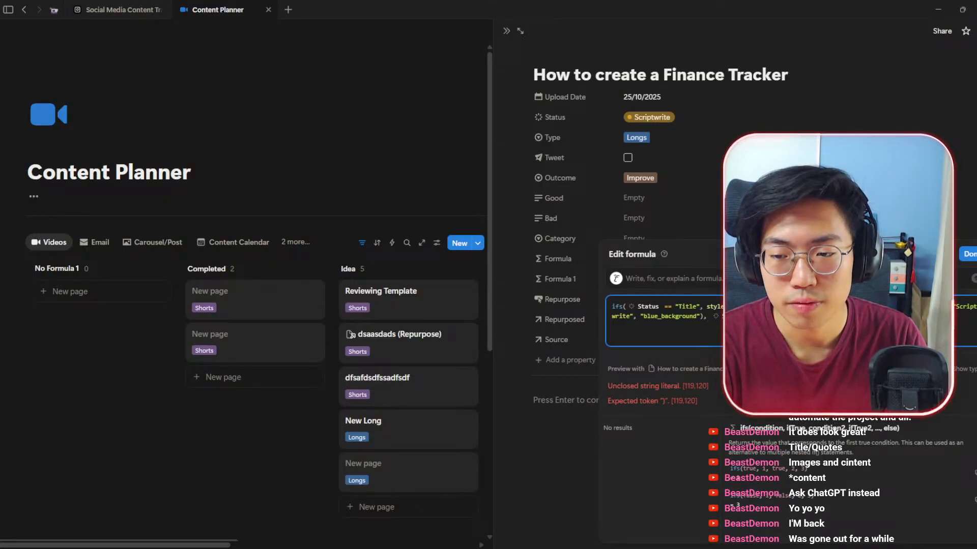
text(Thumbnail", )
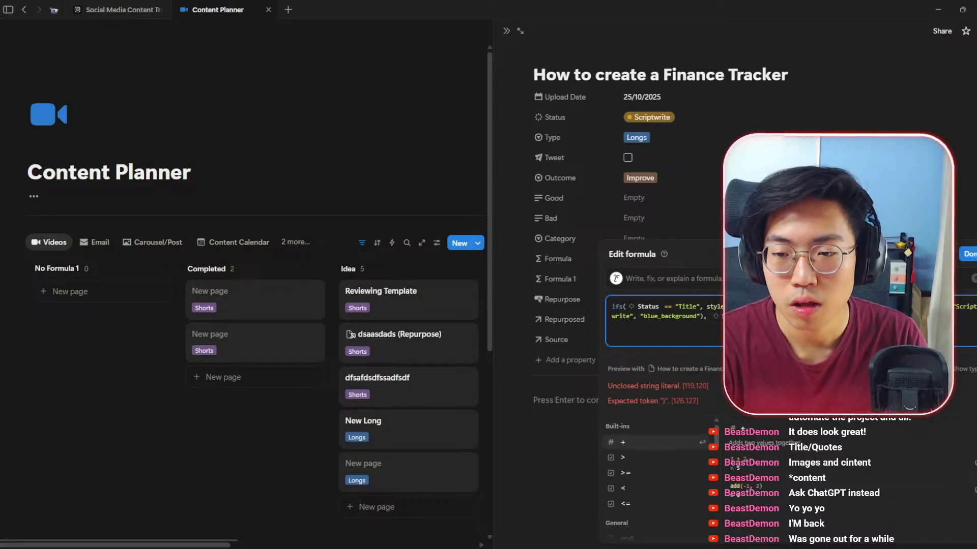
text(",)
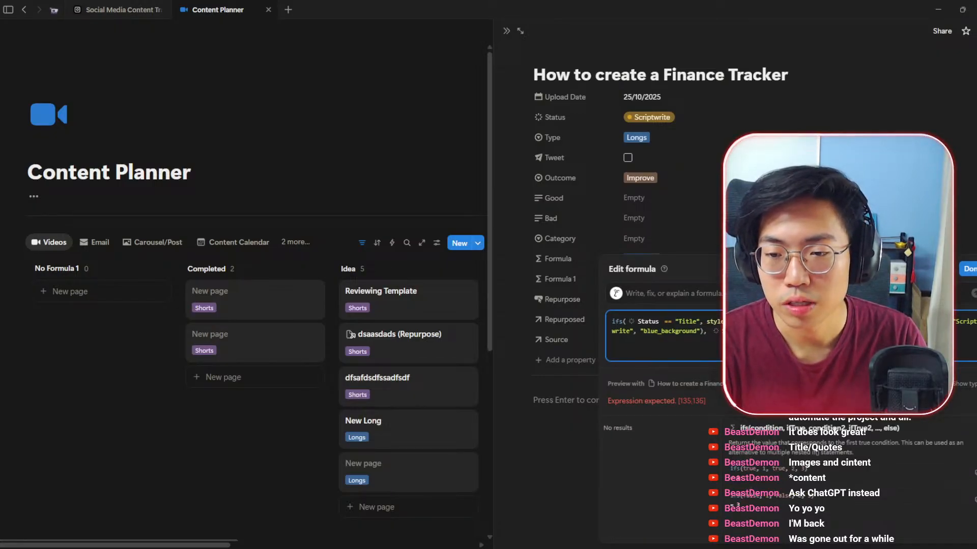
text("Thumbnail")
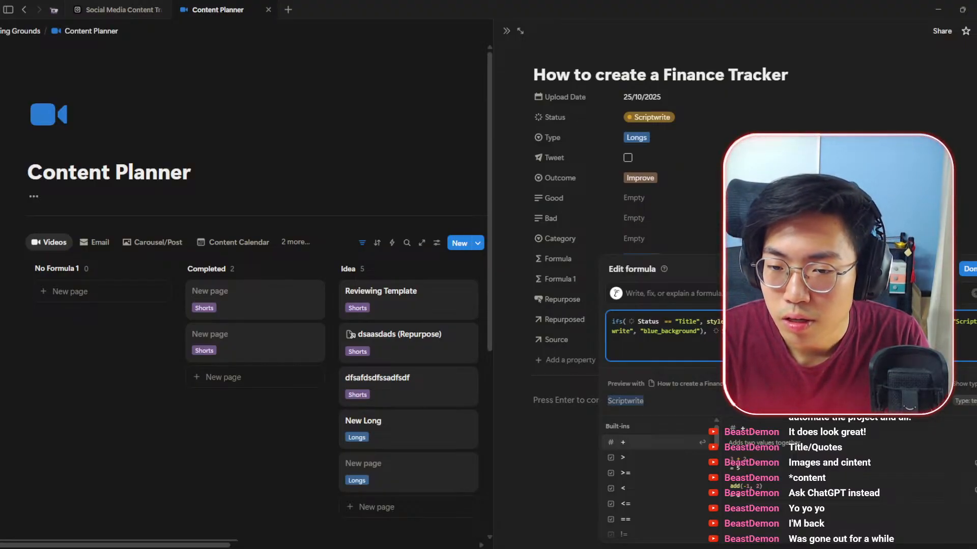
click(968, 269)
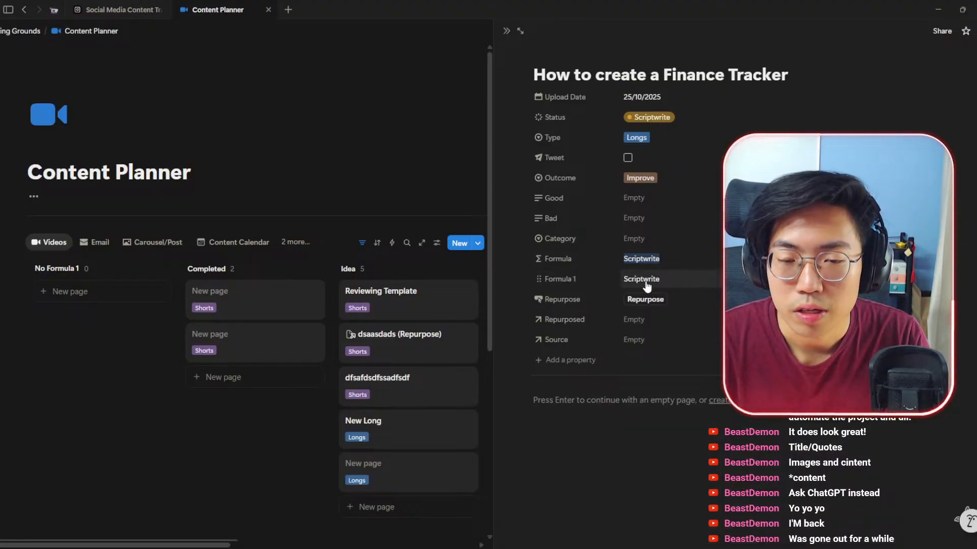
click(506, 31)
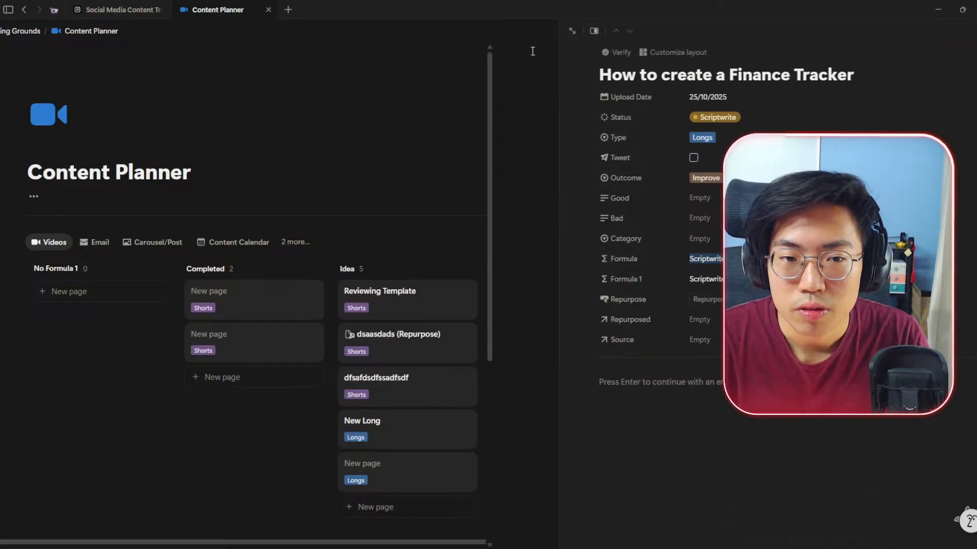
Group the Videos board by the Formula property and close the view settings.
click(911, 243)
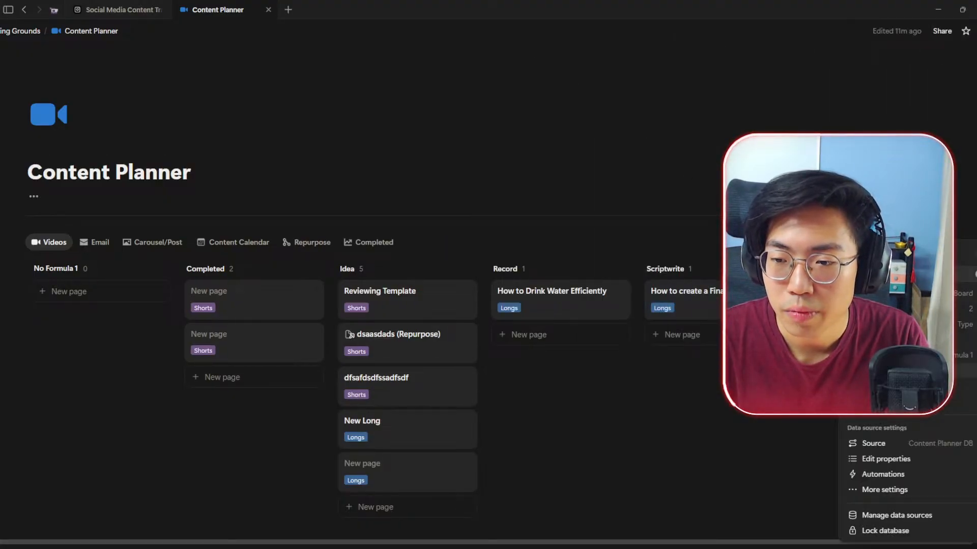
click(911, 354)
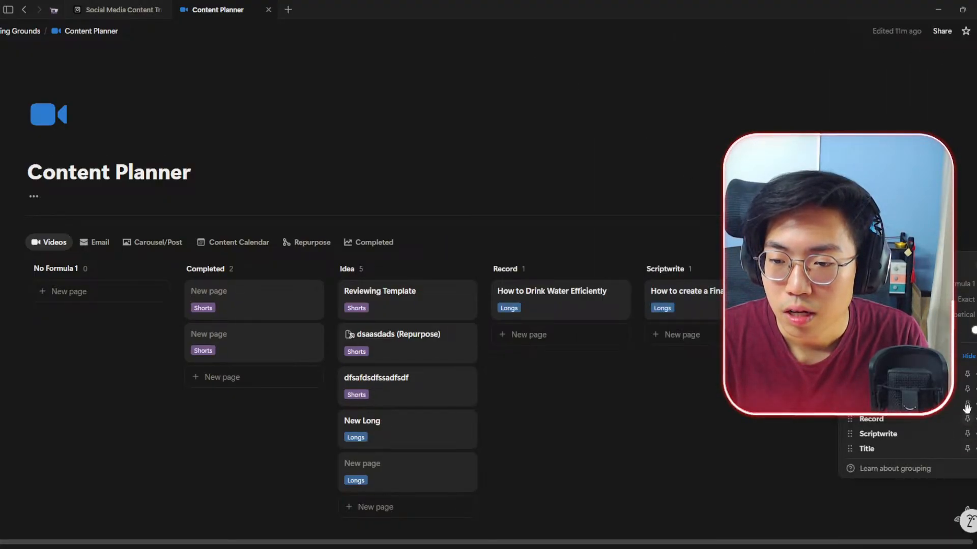
click(964, 284)
click(903, 356)
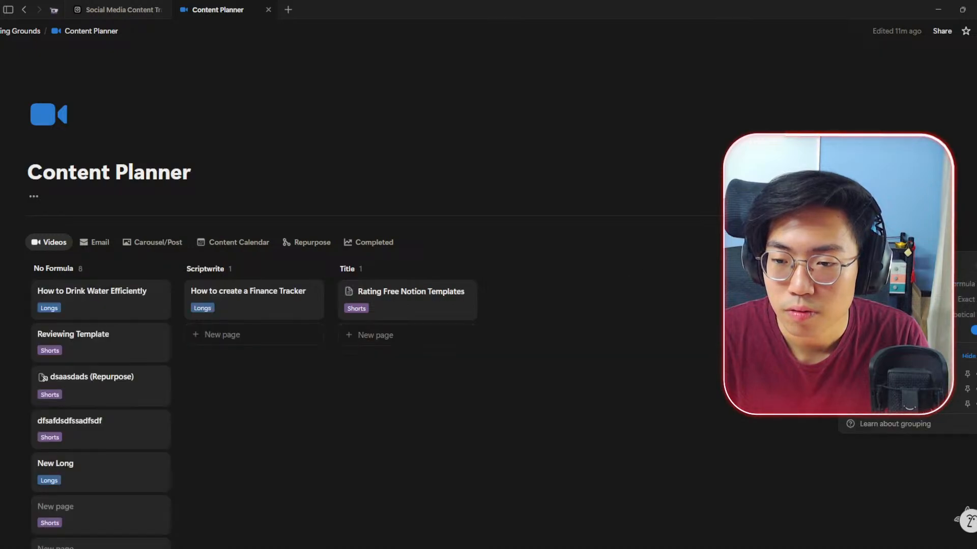
click(701, 370)
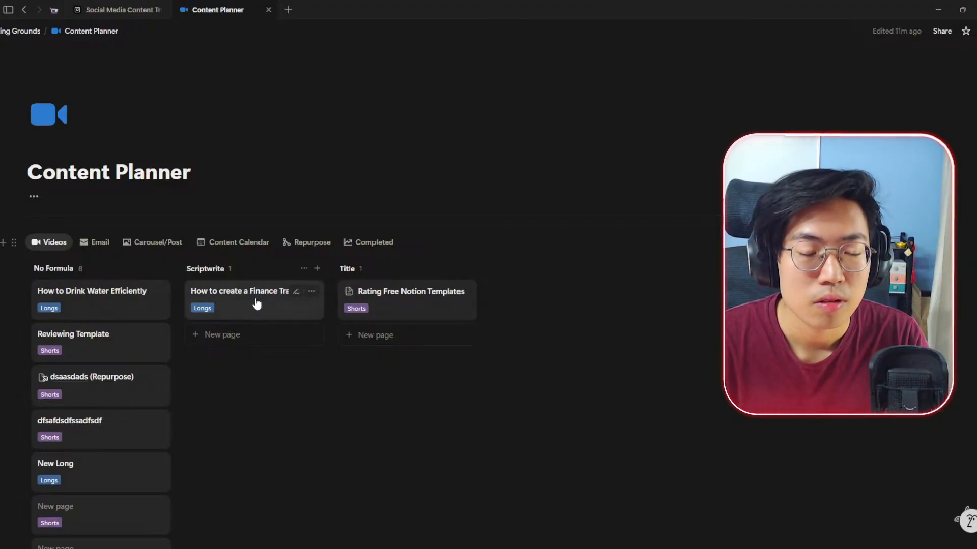
Compare the Videos board's grouping with that of the Email board.
drag(127, 306, 163, 270)
click(91, 242)
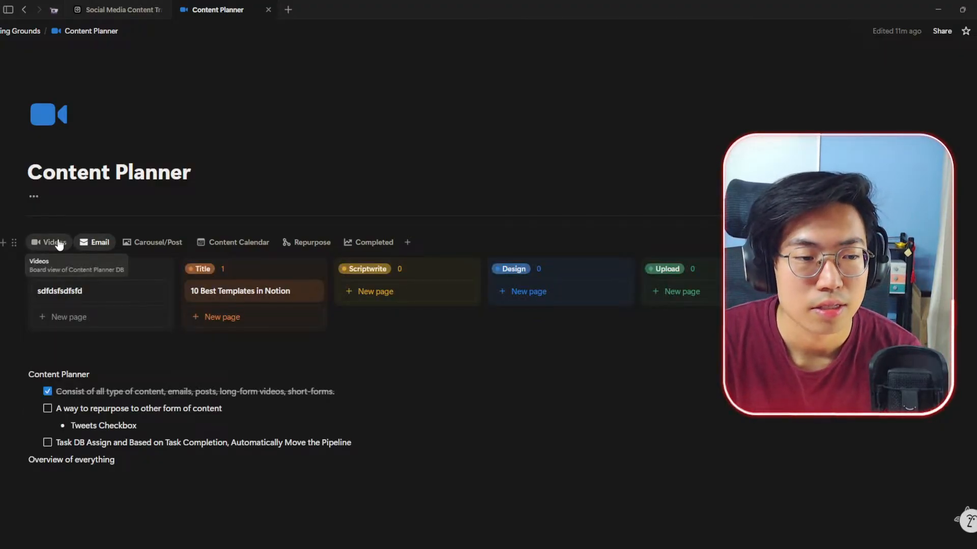
click(60, 244)
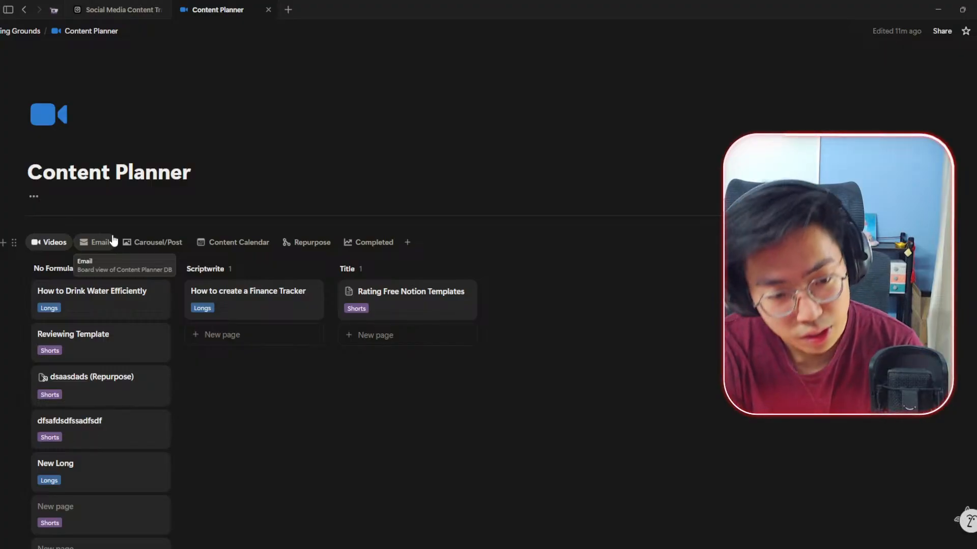
scroll(381, 314, down, 4)
scroll(445, 181, up, 2)
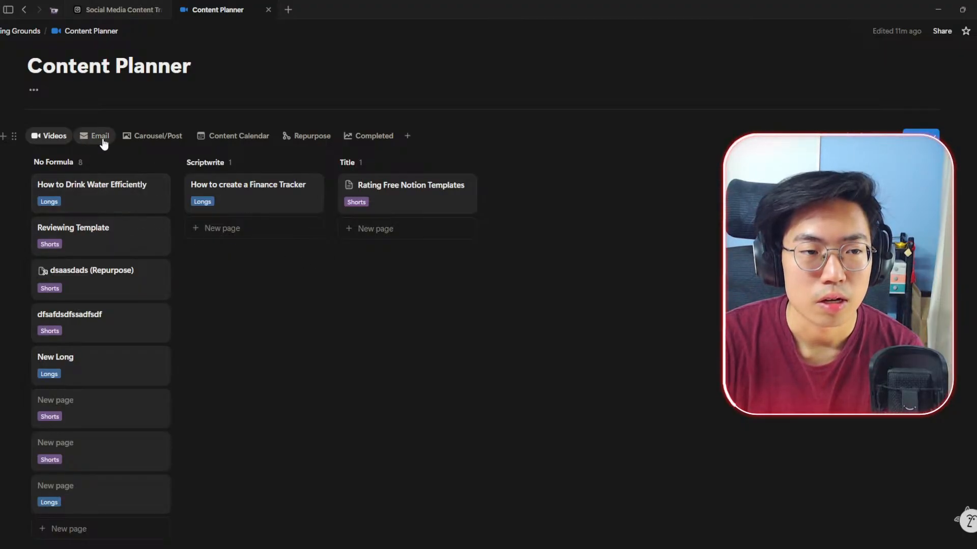
Check the properties of the How to Drink Water Efficiently page and view the Carousel/Post and Email boards.
click(135, 213)
click(153, 136)
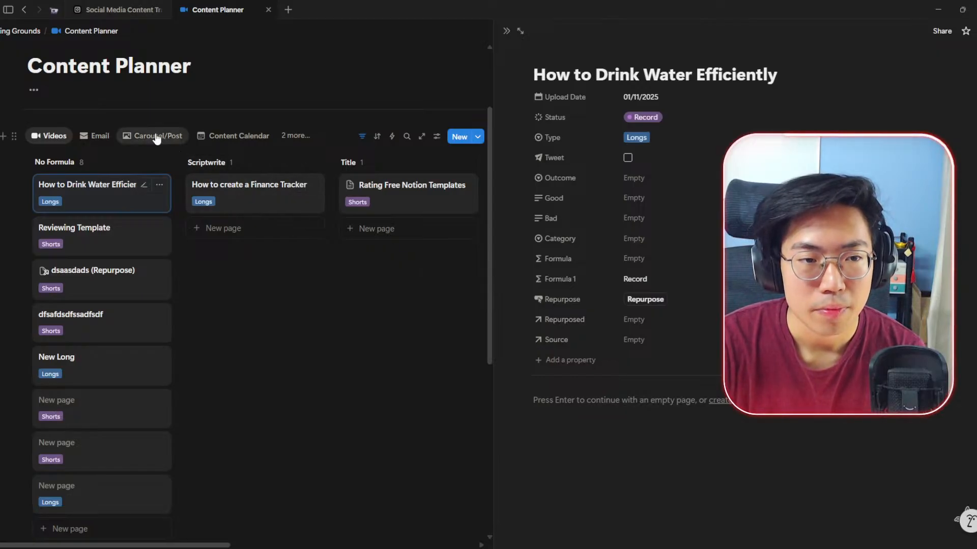
click(506, 30)
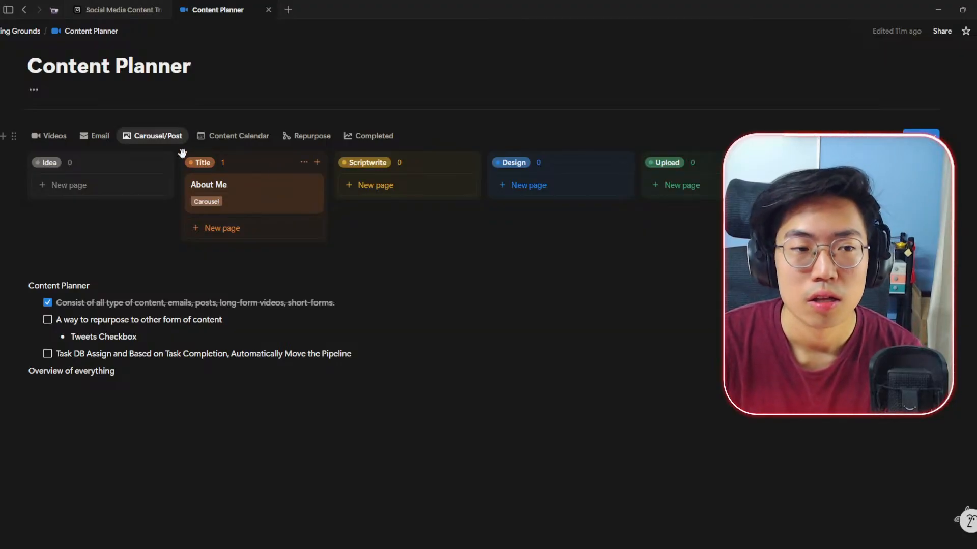
click(101, 137)
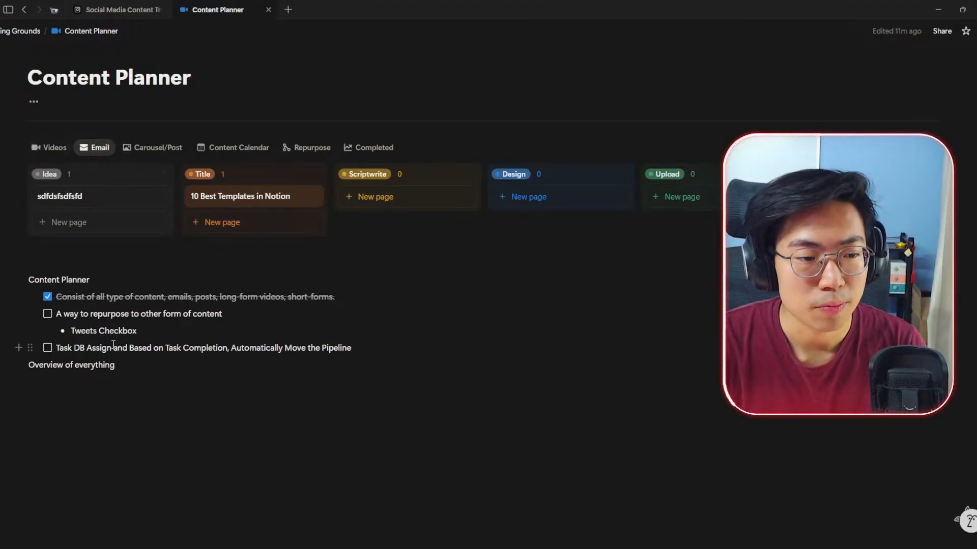
Reword the Task DB to-do as "Task DB, Create Task Automatically and have a tabbed view for tasks inside".
key(Right)
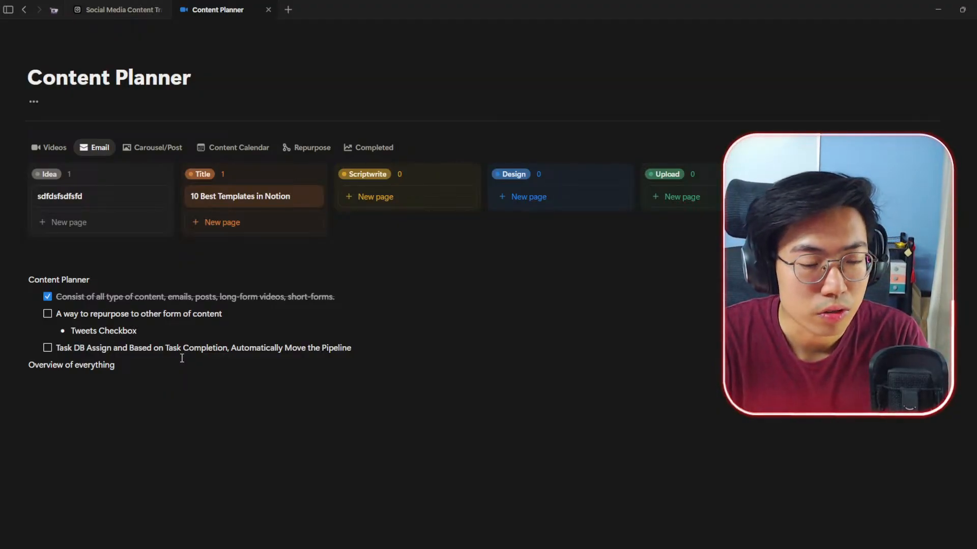
key(ctrl+Delete)
key(ctrl+Delete)
key(ctrl+Delete)
key(ctrl+Delete)
key(ctrl+Delete)
key(ctrl+Delete)
key(ctrl+Delete)
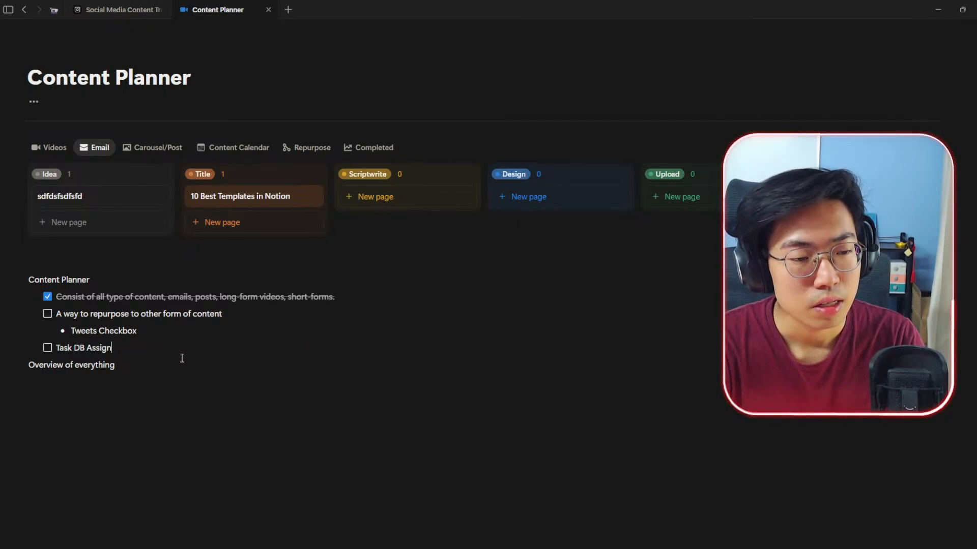
key(ctrl+BackSpace)
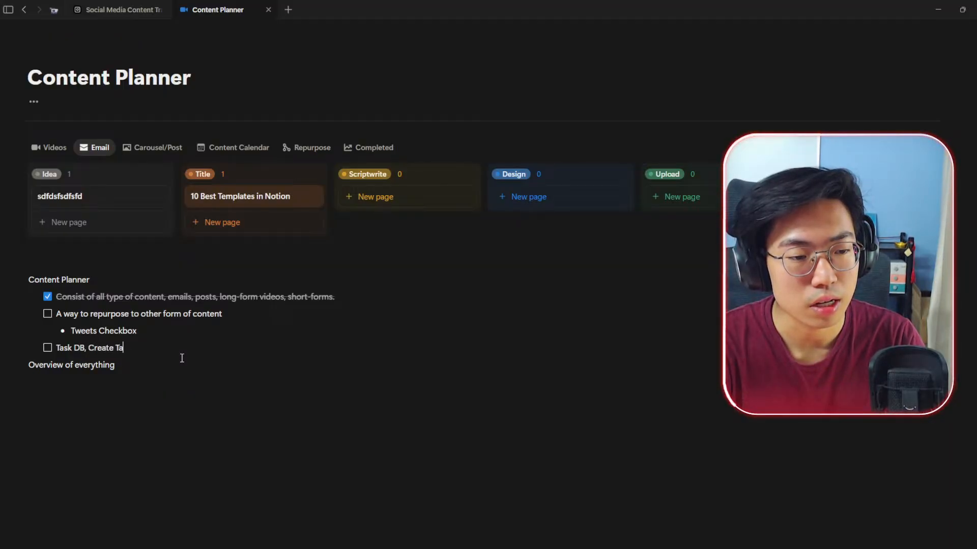
text(matically and)
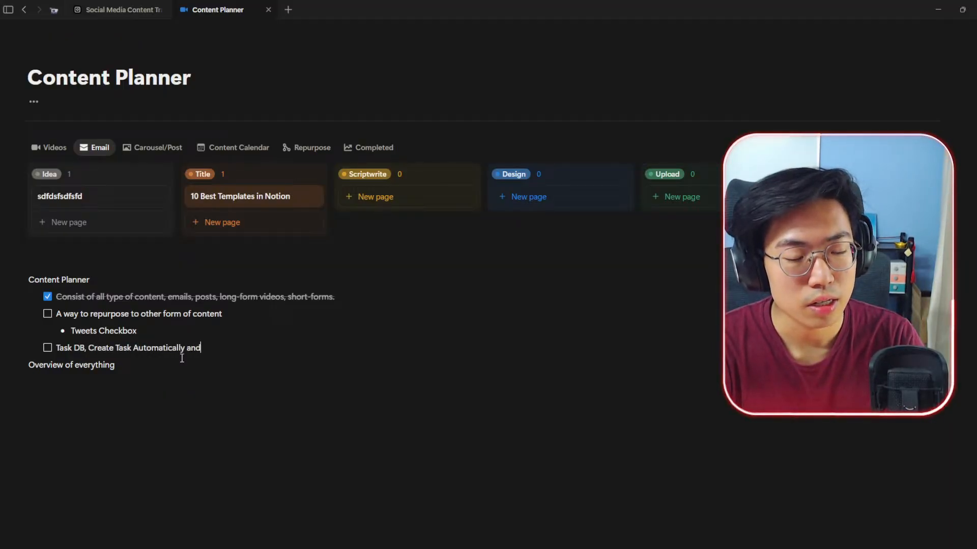
text( have a tabbed view for tasks inside)
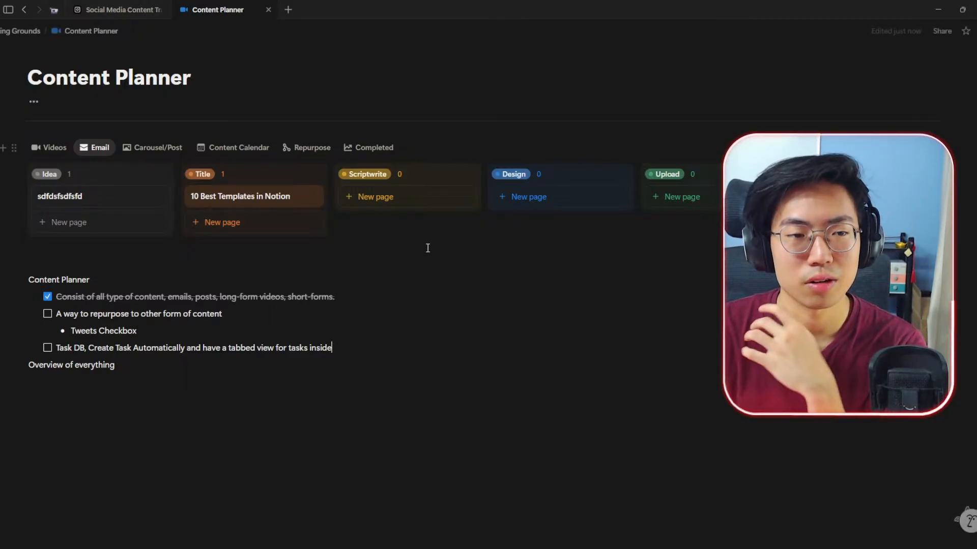
Review the property visibility settings of the Videos board and close them.
click(49, 147)
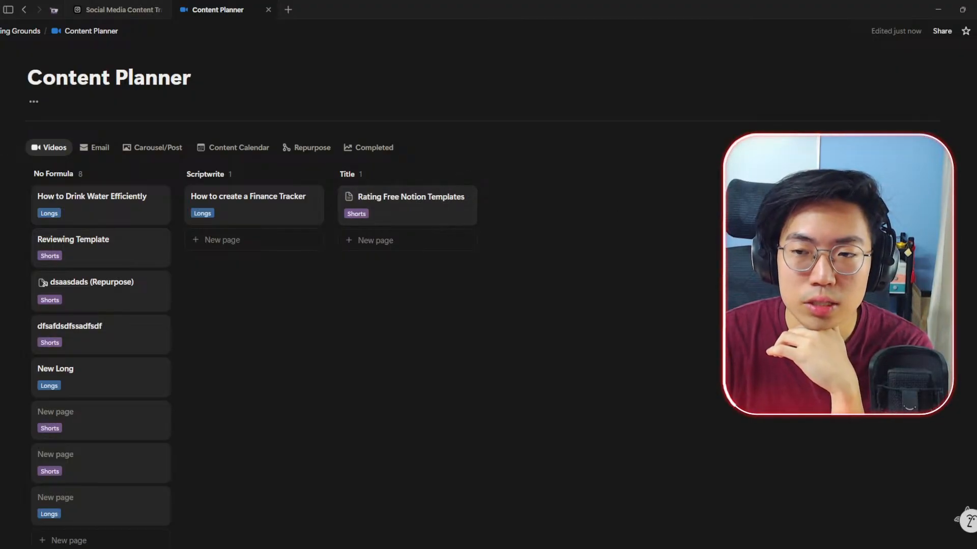
click(894, 148)
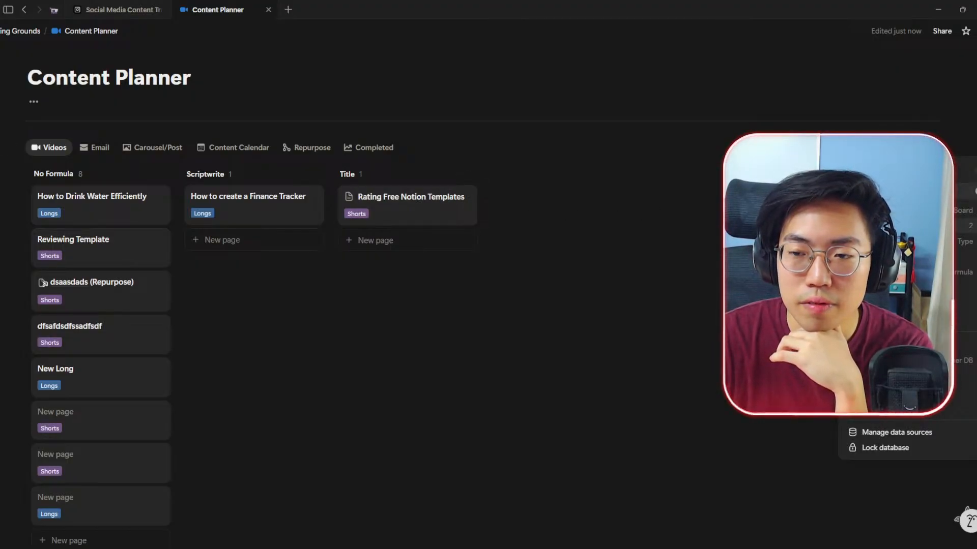
click(896, 226)
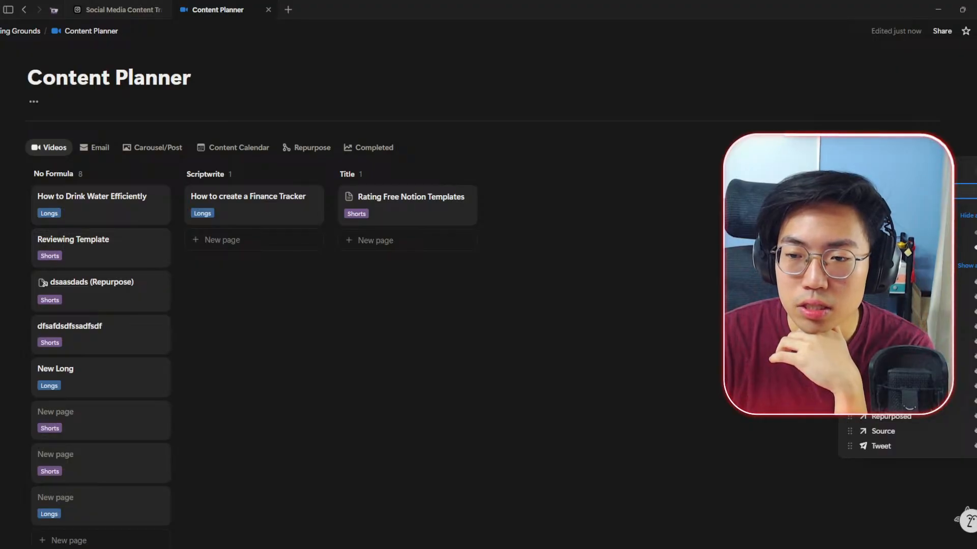
click(851, 171)
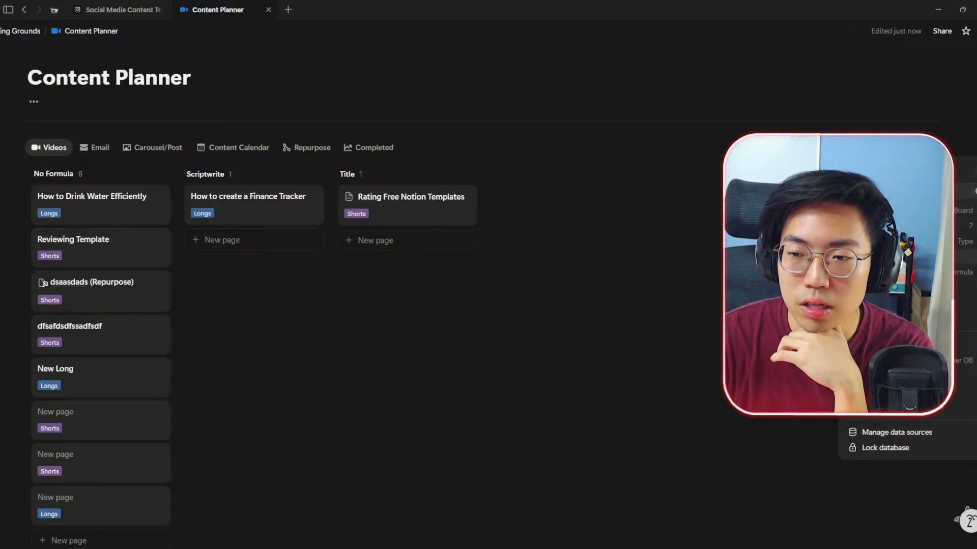
click(436, 206)
Open the Rating Free Notion Templates page and delete the Formula 1 and Formula properties from the database.
click(407, 209)
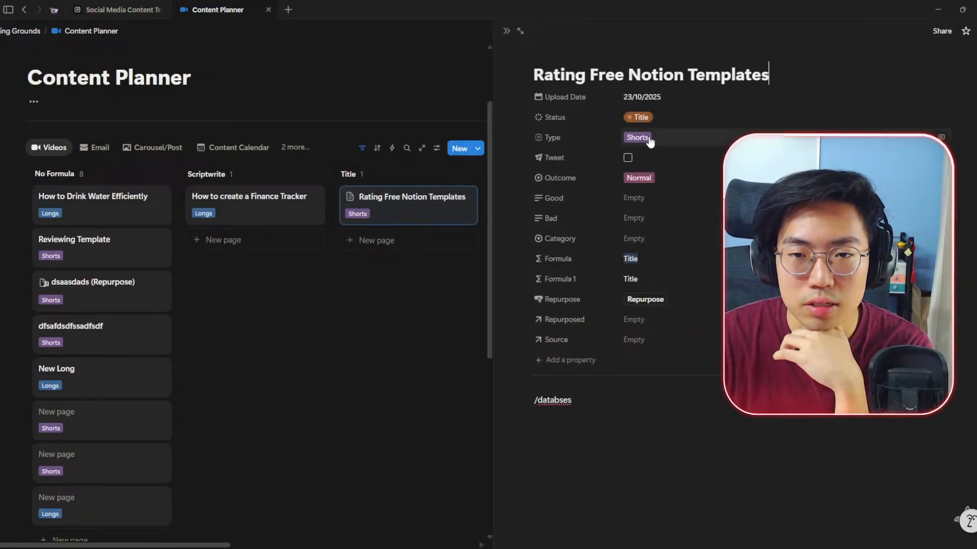
click(569, 279)
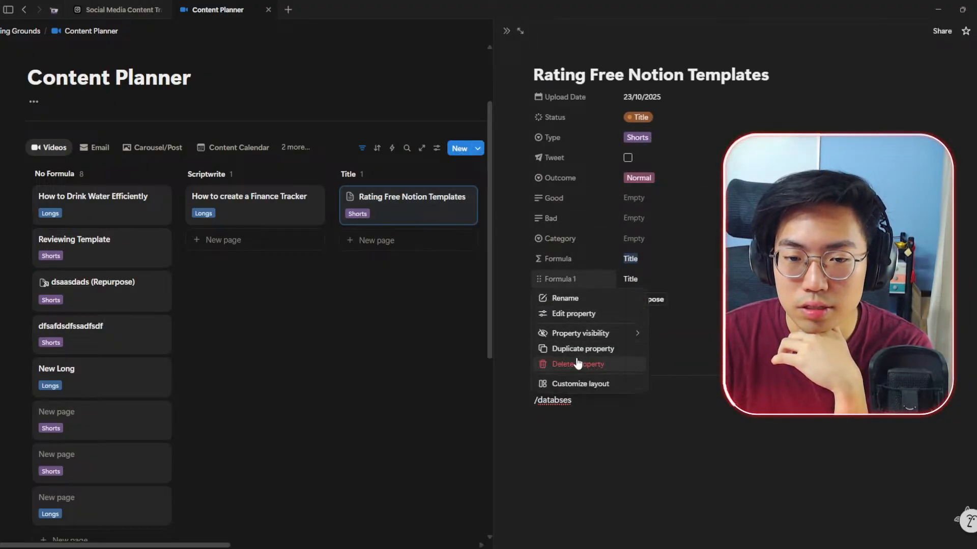
click(577, 364)
click(488, 286)
click(565, 259)
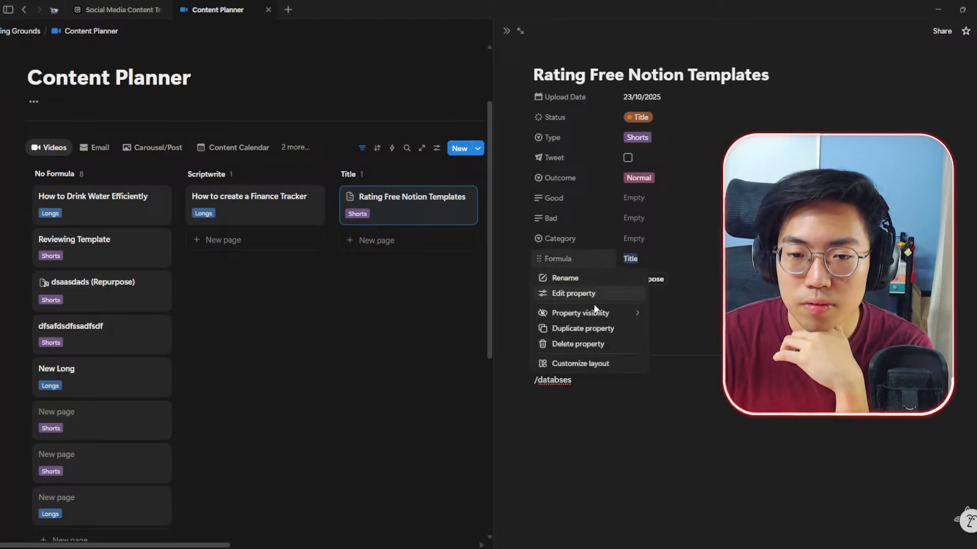
click(578, 343)
click(496, 285)
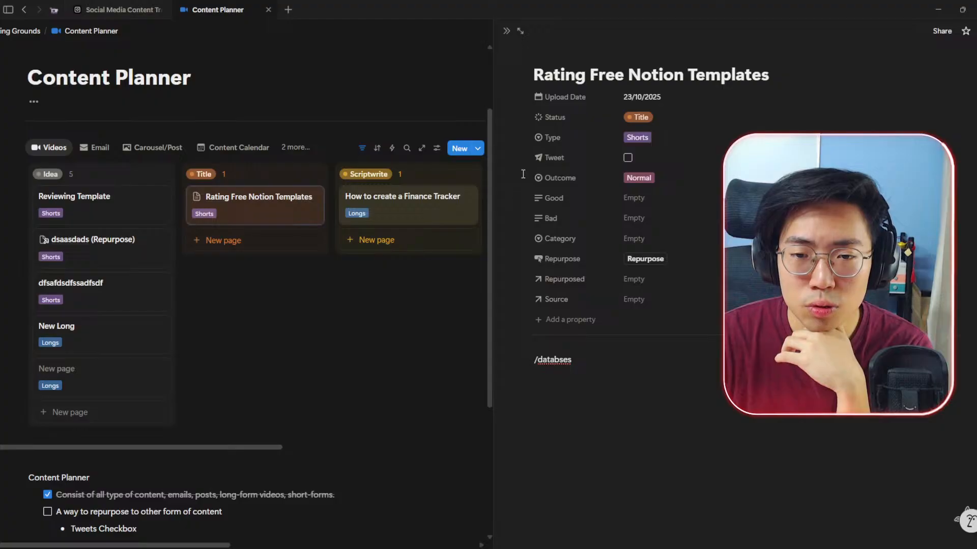
Close the Rating Free Notion Templates page and show the Thumbnail and Design groups on the Videos board.
click(507, 30)
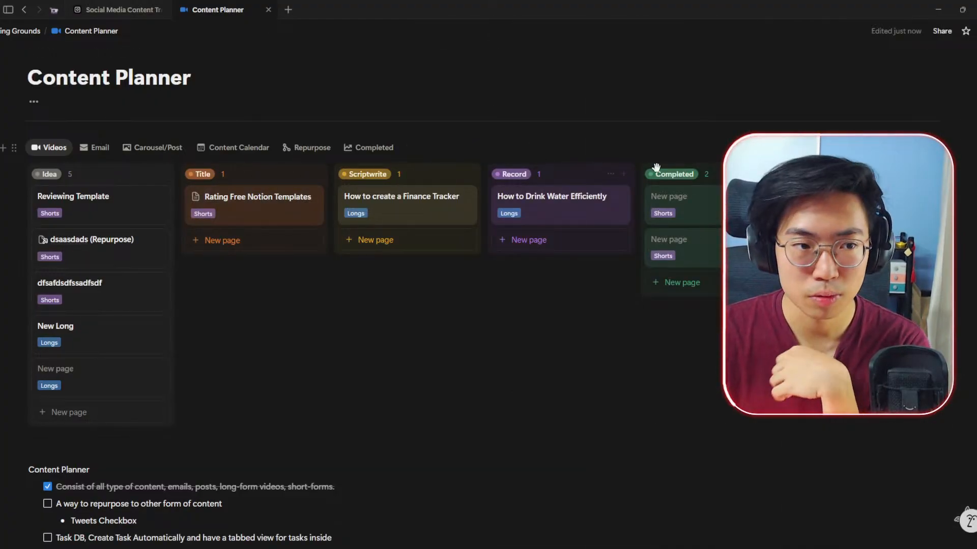
click(895, 148)
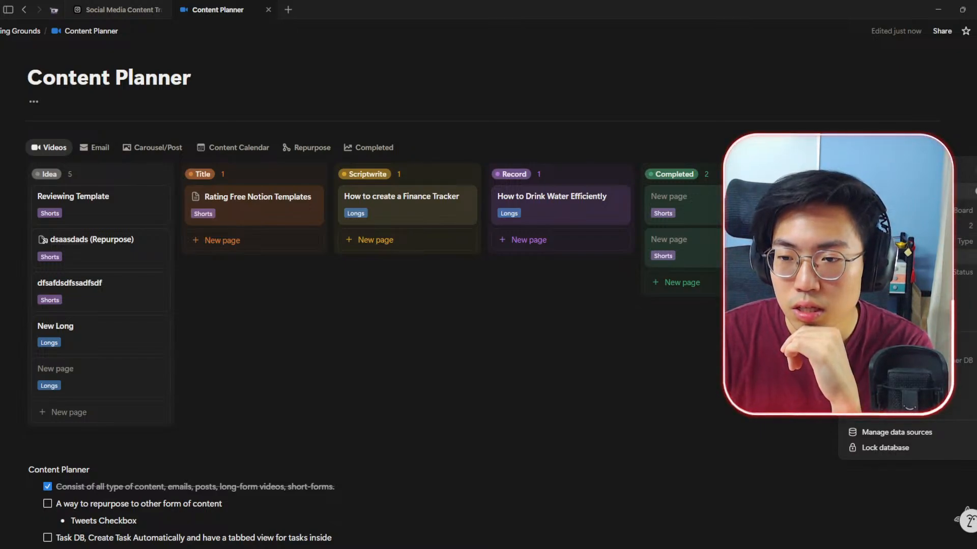
click(907, 273)
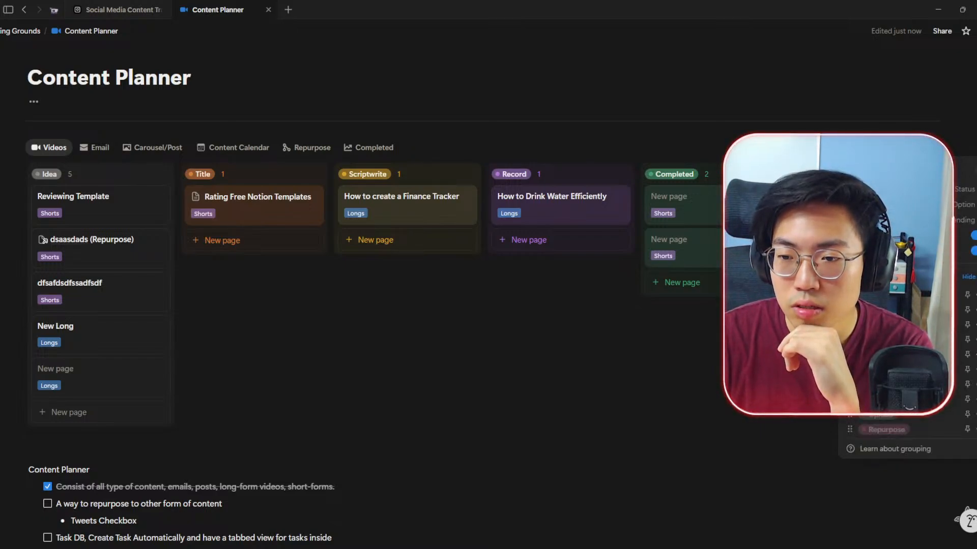
click(976, 370)
click(968, 384)
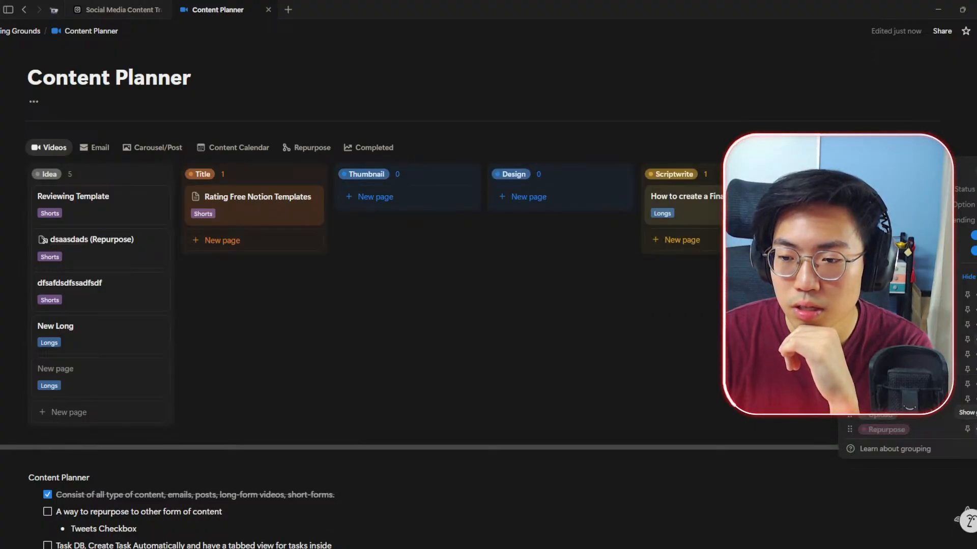
Pin the Repurpose group and hide the Design group on the Videos board.
click(968, 415)
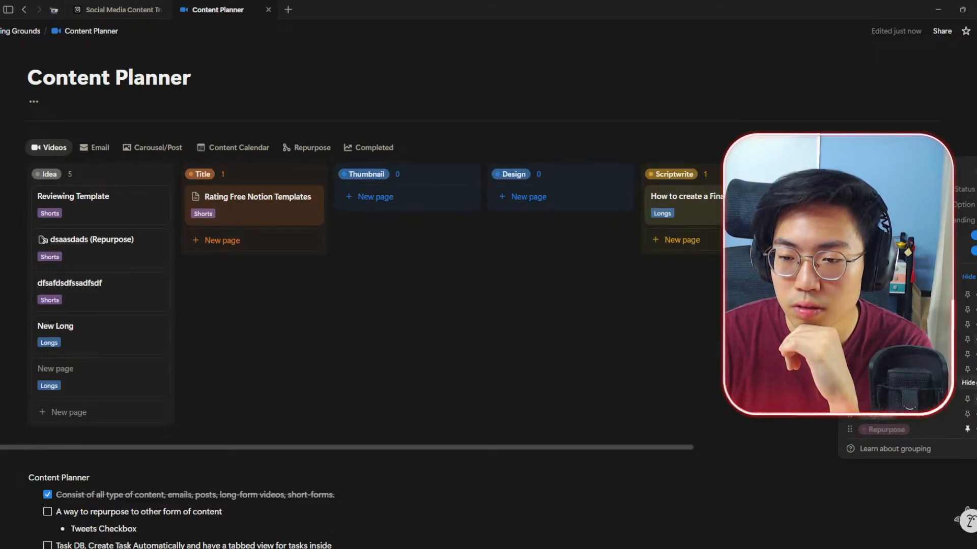
click(975, 414)
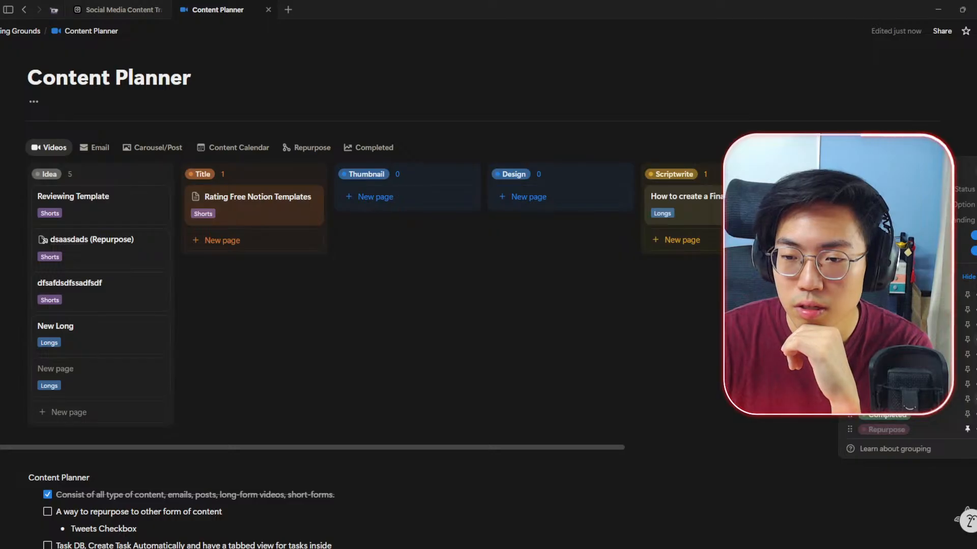
click(975, 340)
click(609, 322)
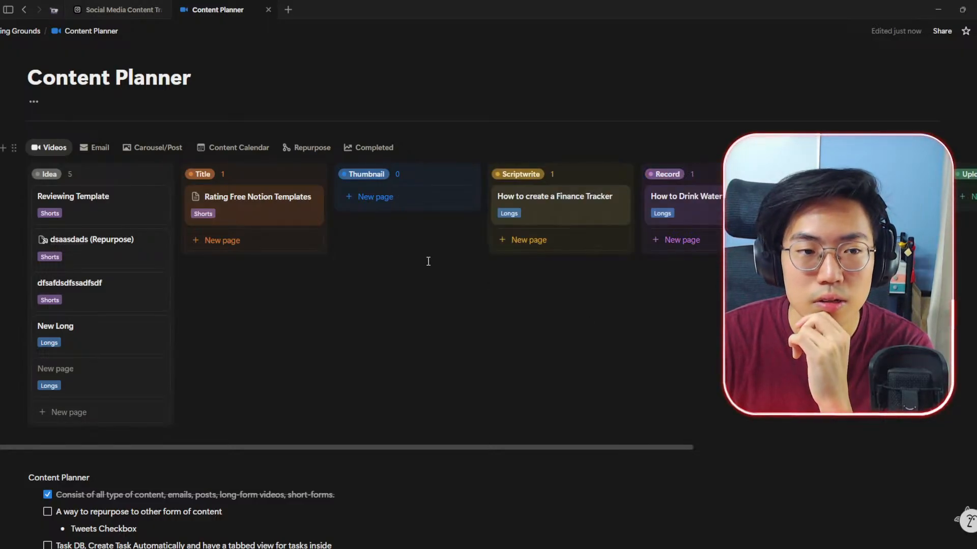
Hide the Idea group on the Videos board and add it to the pinned groups.
click(151, 173)
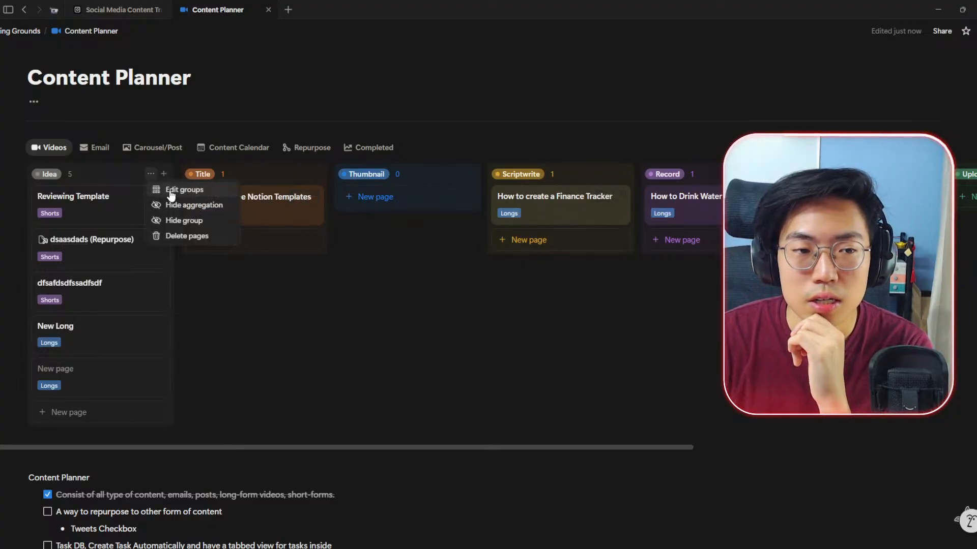
click(207, 220)
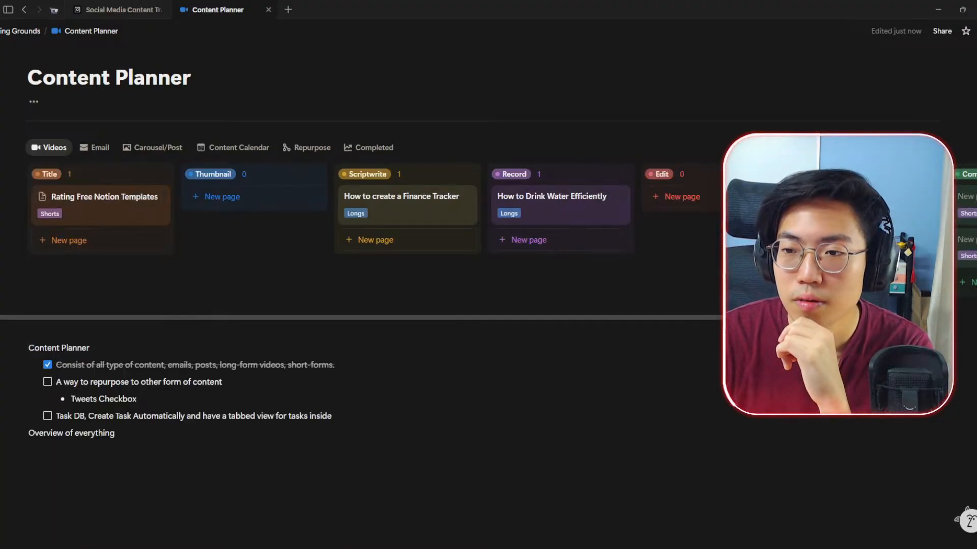
click(893, 147)
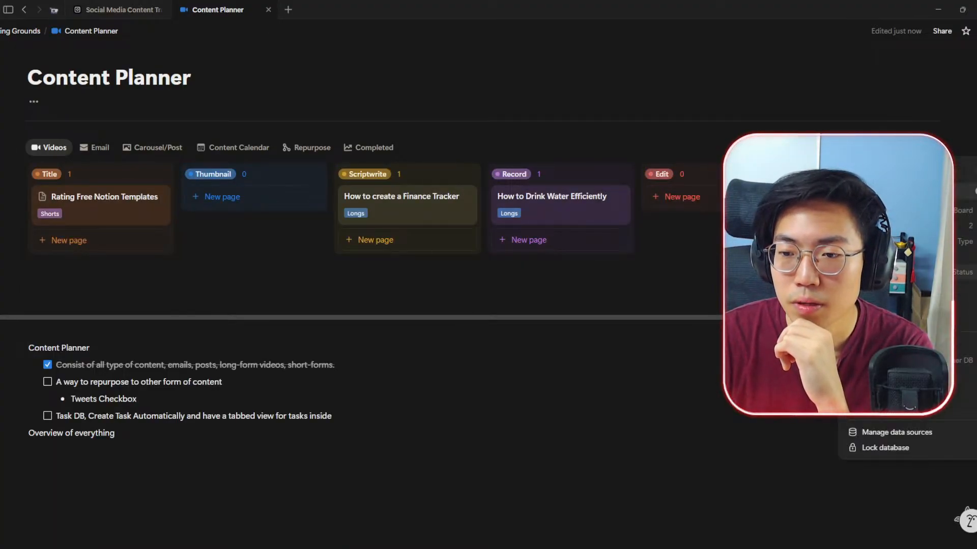
click(894, 303)
click(974, 373)
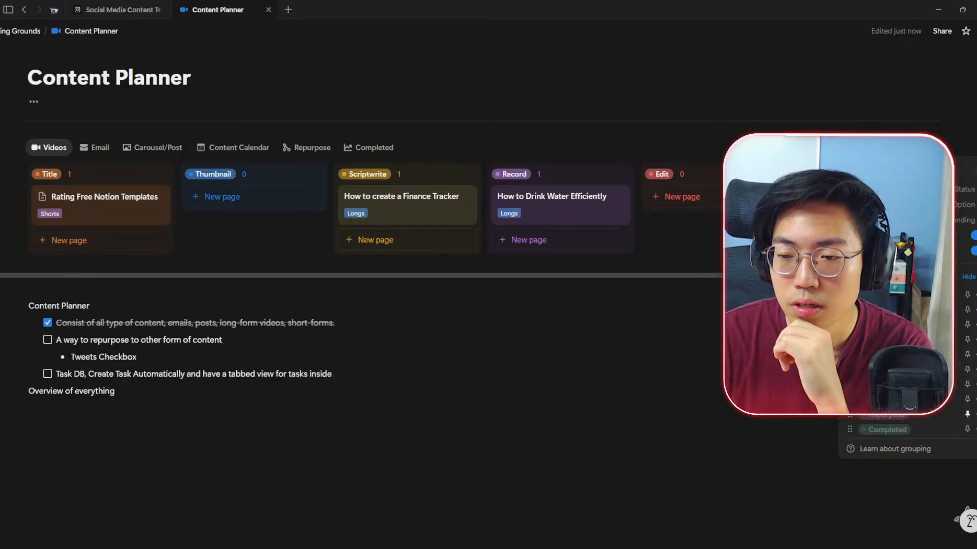
click(970, 387)
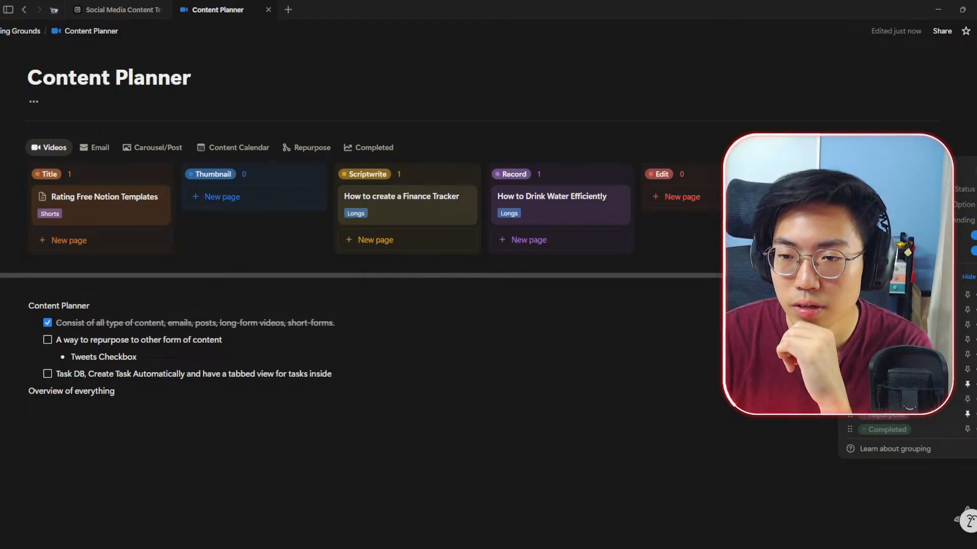
click(673, 317)
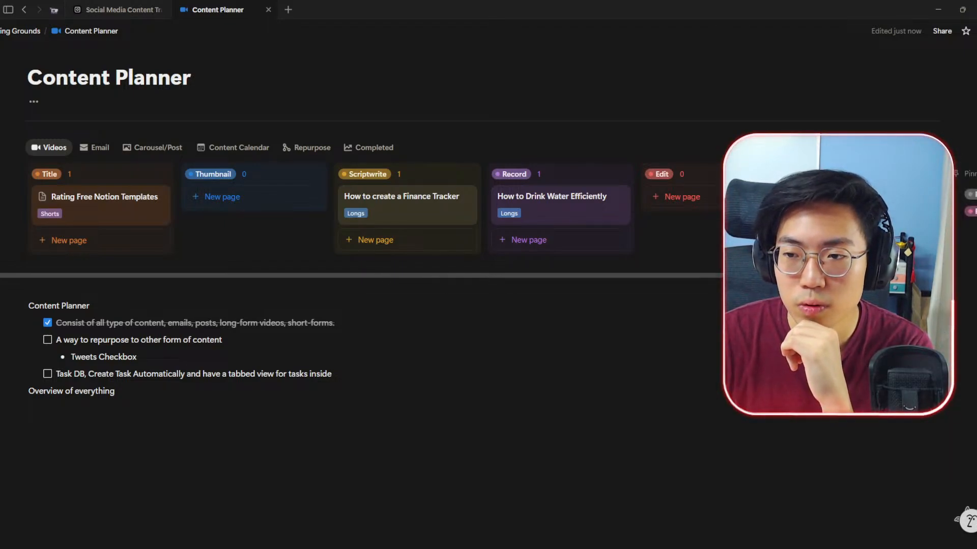
drag(310, 278, 286, 260)
drag(126, 258, 189, 271)
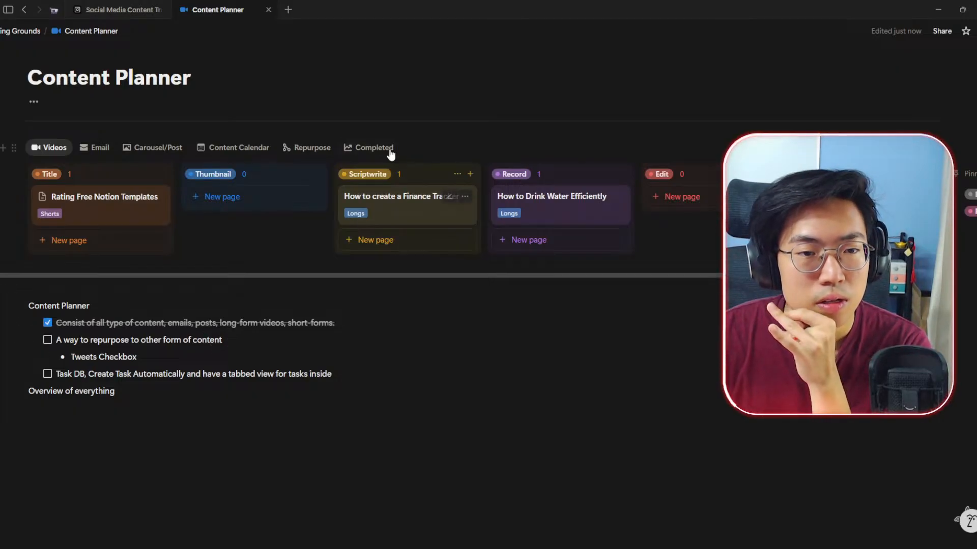
Add a new page in the Repurpose view and move the Tweet column after the Repurpose button column.
click(325, 150)
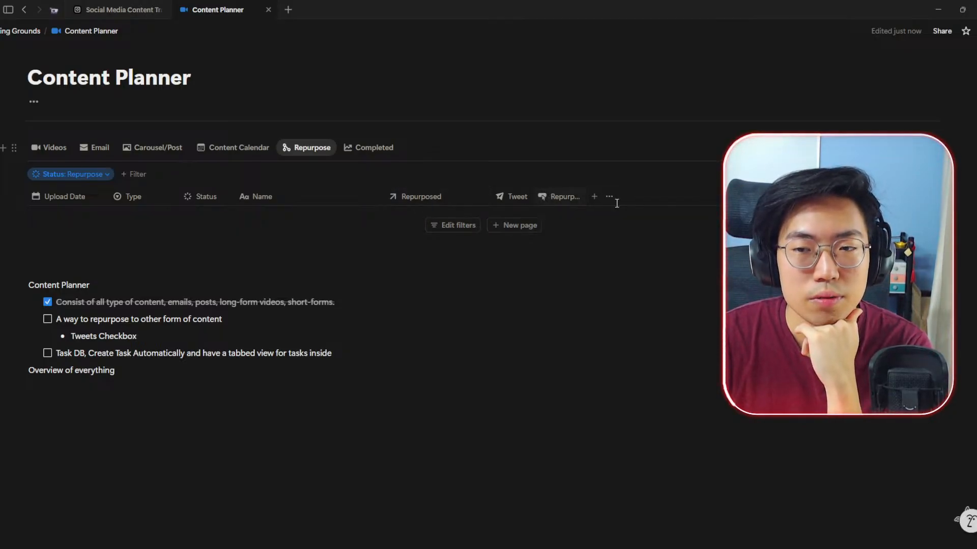
click(516, 223)
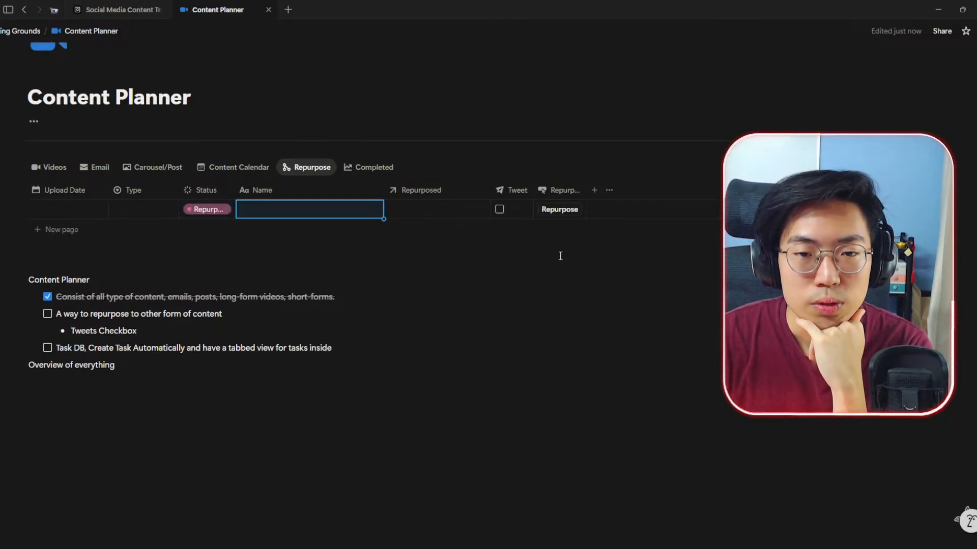
drag(559, 189, 525, 192)
Try ticking the new page's Tweet checkbox, leaving it unticked.
click(560, 214)
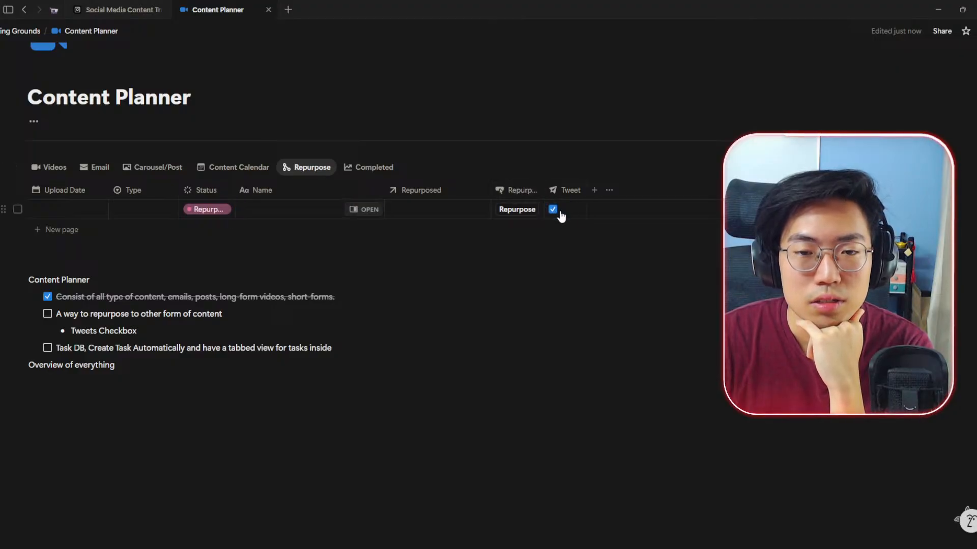
click(561, 215)
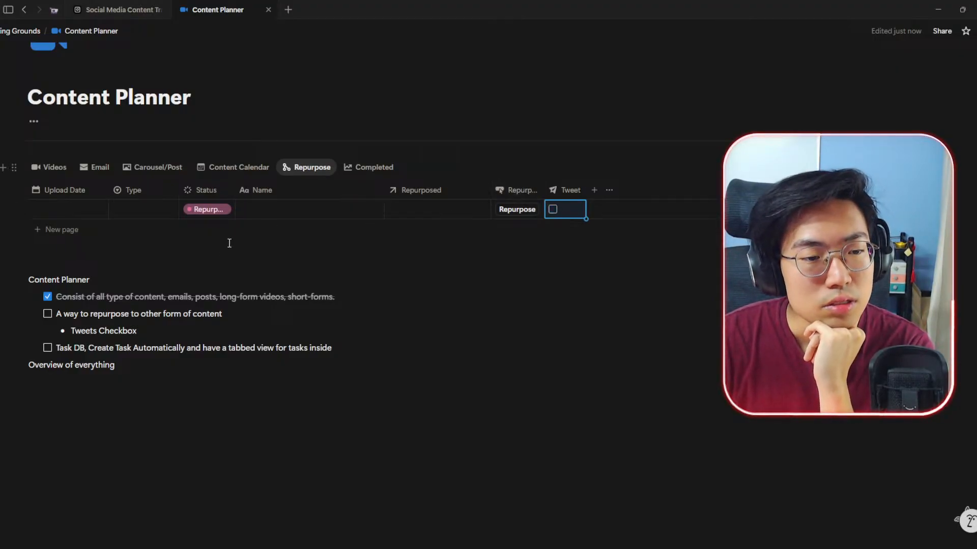
click(566, 212)
click(567, 214)
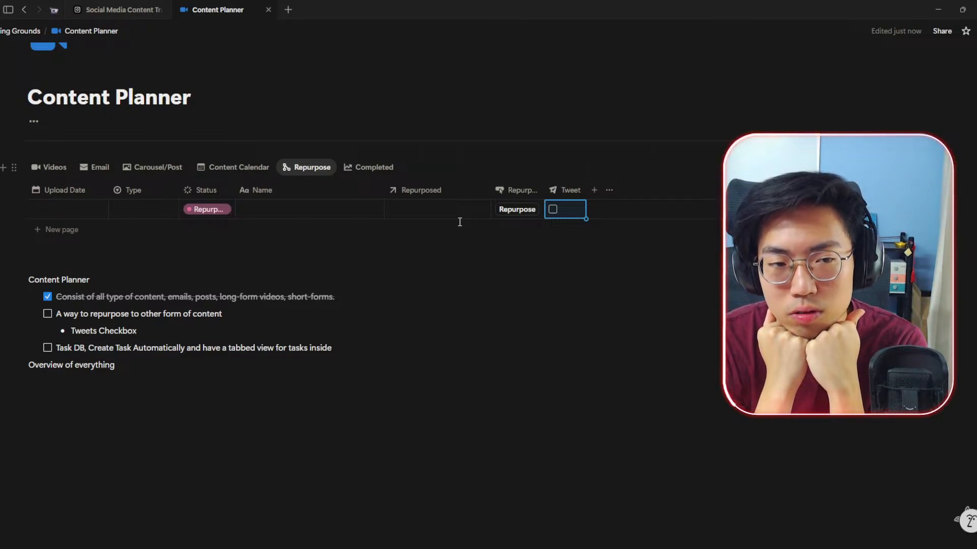
Hide the Status column in the Repurpose view and change its layout to a gallery with card preview None.
click(200, 195)
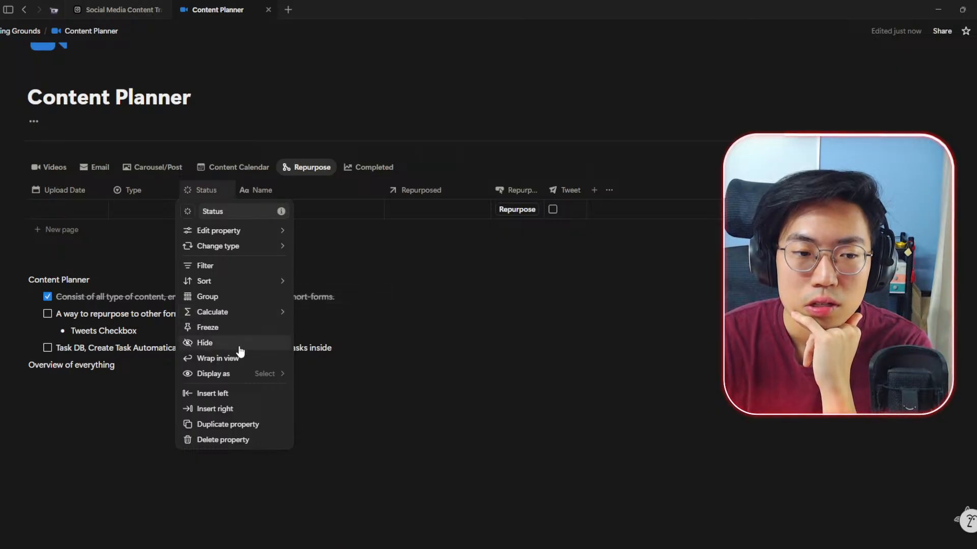
click(239, 347)
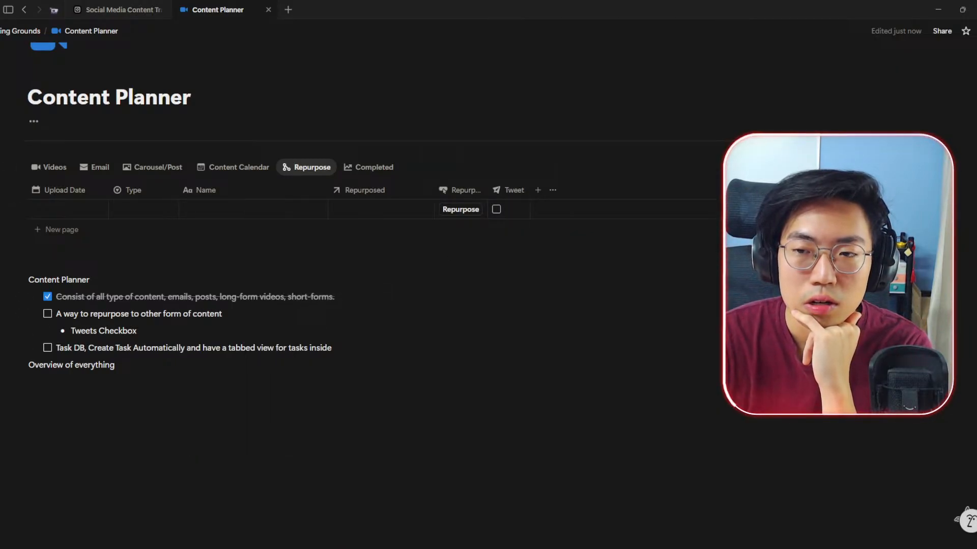
click(912, 167)
click(910, 229)
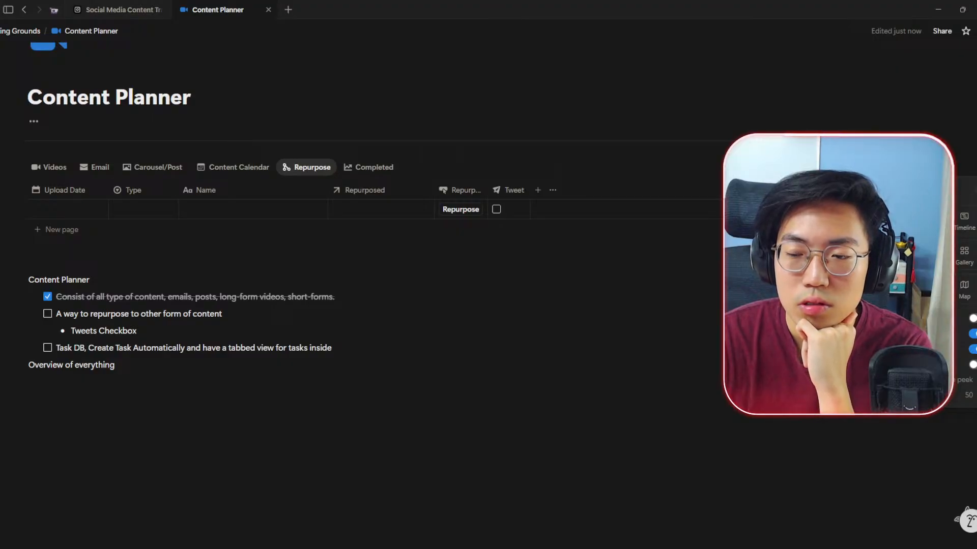
click(963, 254)
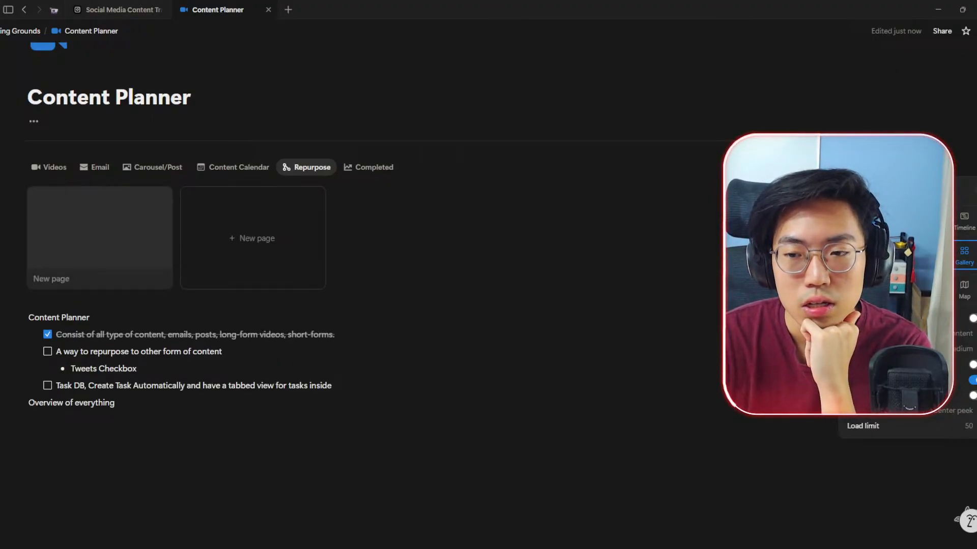
click(910, 350)
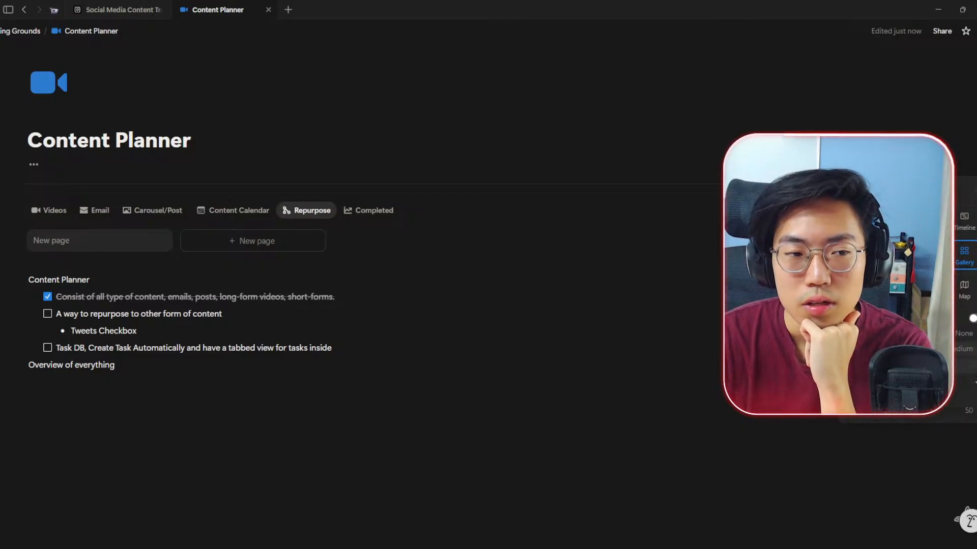
Add a formula property named Repurposed Type to the new repurpose page and look into its empty formula editor.
click(124, 242)
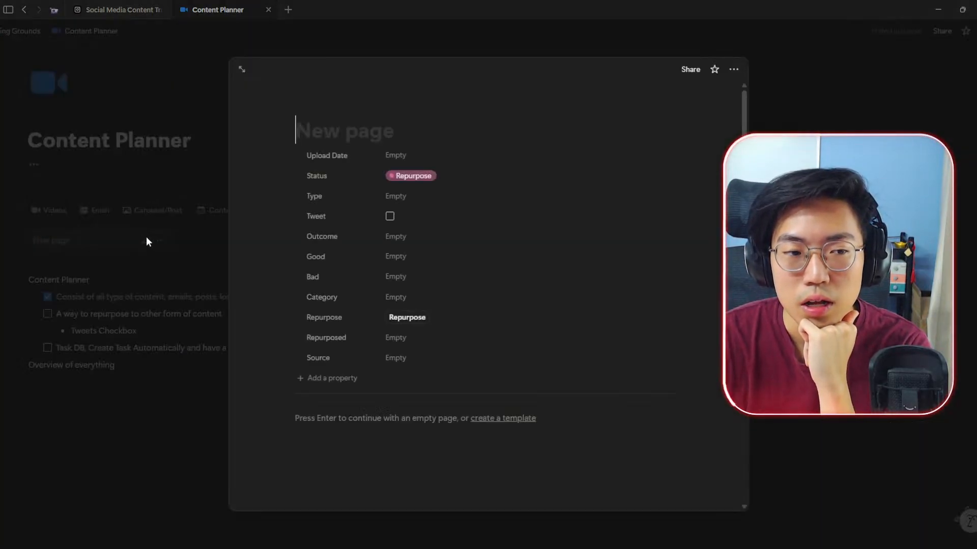
click(340, 380)
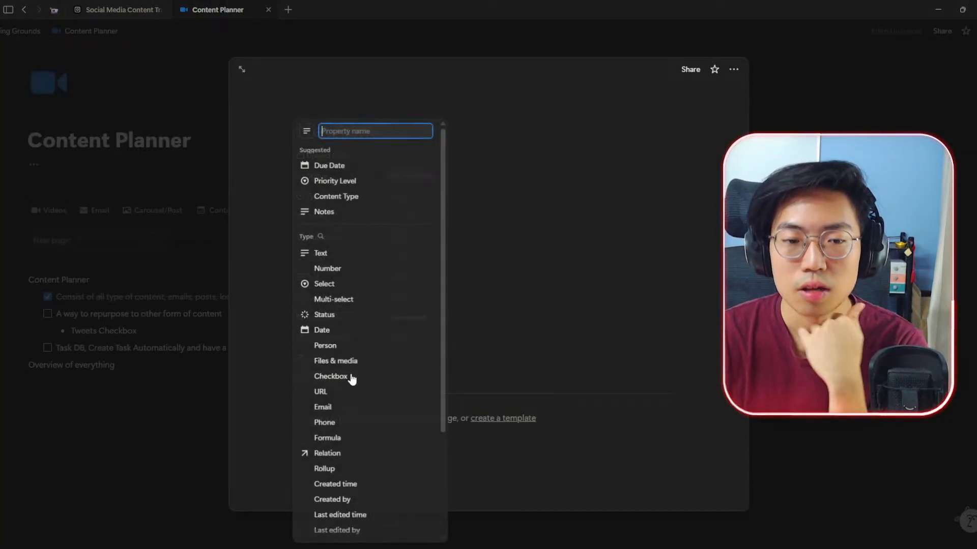
click(355, 440)
text(Repurpose)
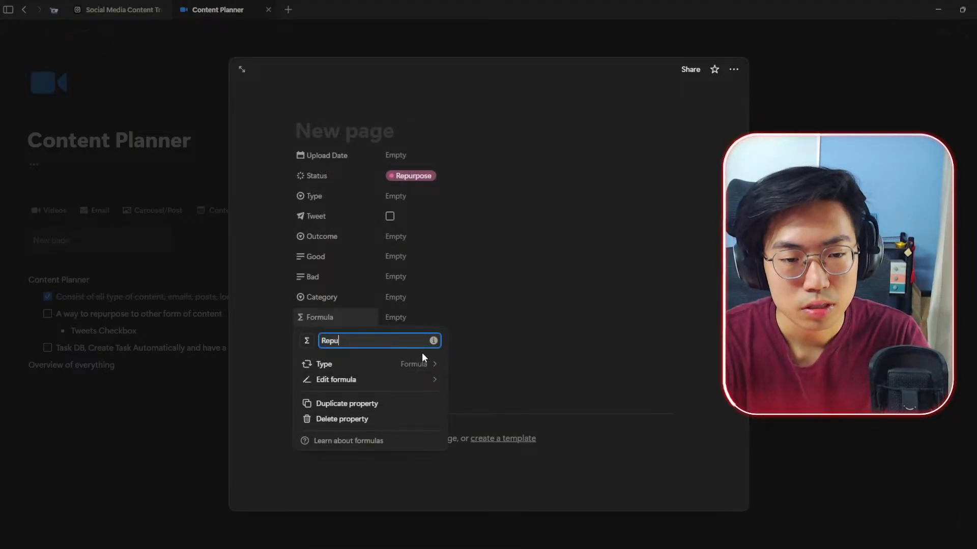
key(BackSpace)
key(BackSpace)
key(BackSpace)
key(BackSpace)
key(BackSpace)
key(BackSpace)
key(BackSpace)
text(purposed)
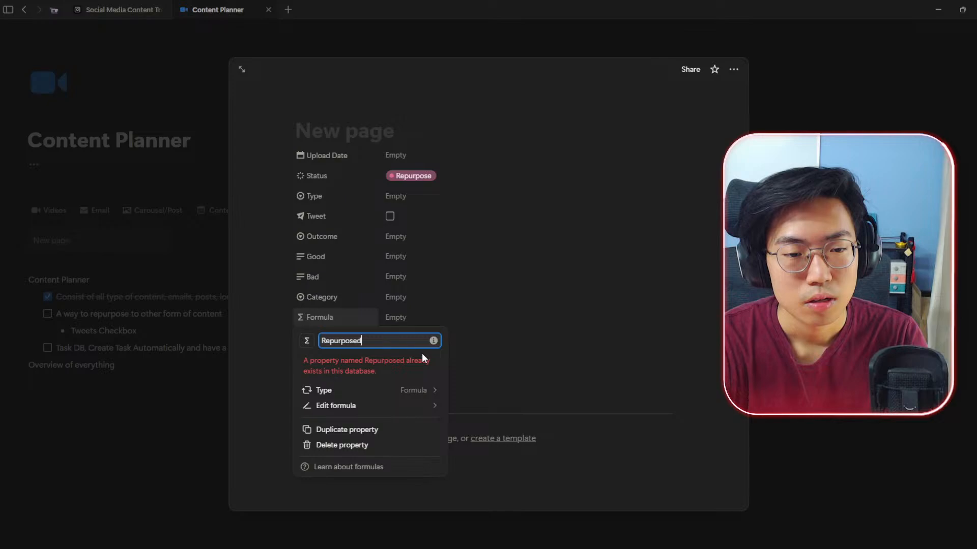
key(BackSpace)
text(ed)
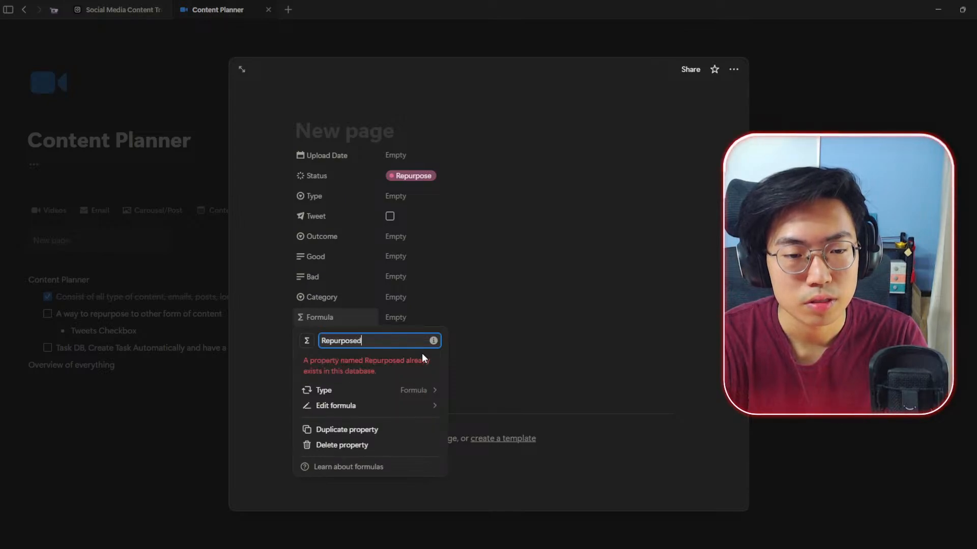
key(BackSpace)
key(BackSpace)
text(e)
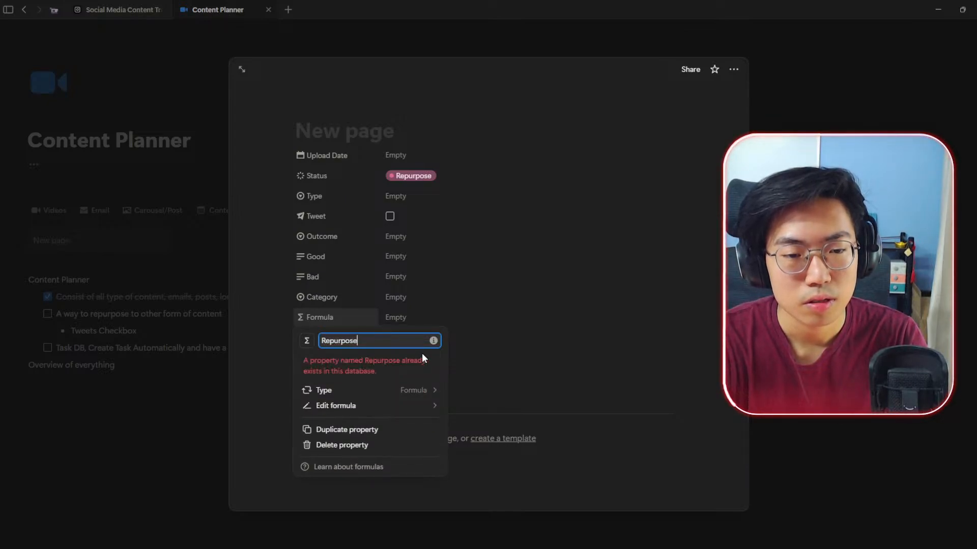
text(d Type)
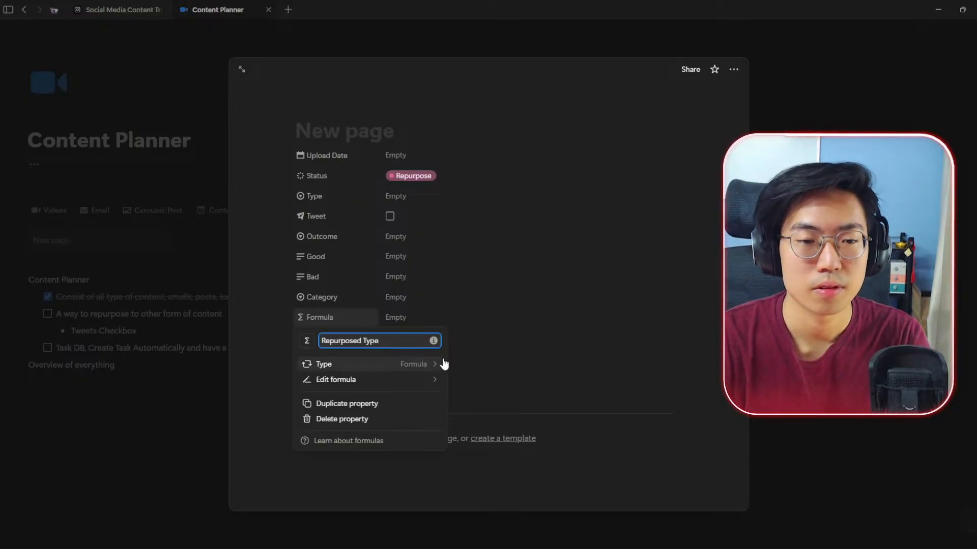
click(461, 312)
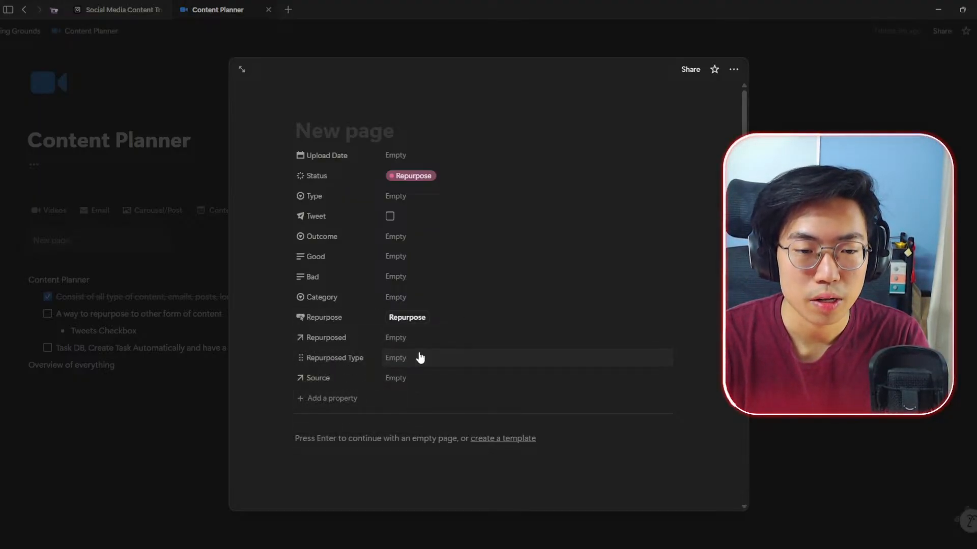
click(420, 359)
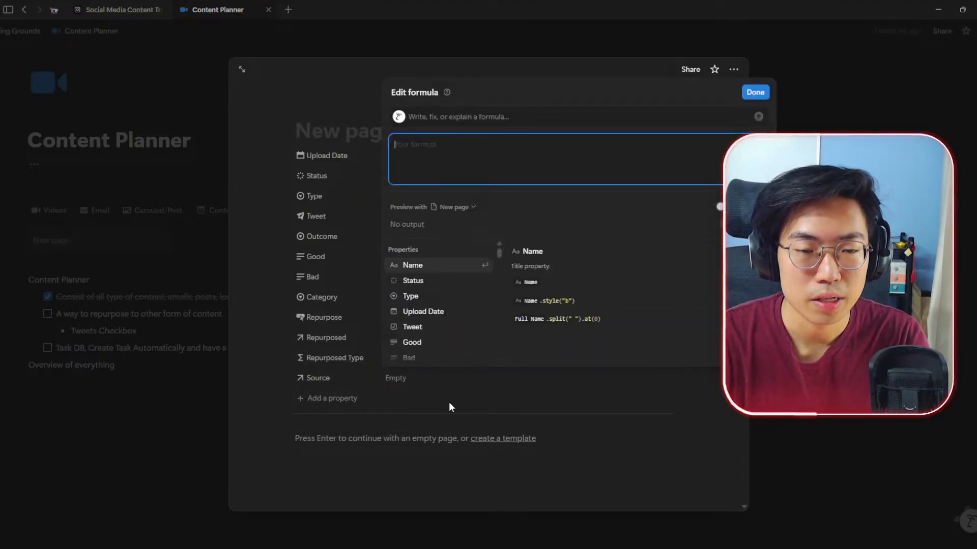
click(529, 419)
Generate a repurposed page from the new page, set its Type to Longs, and return to the original page.
click(410, 321)
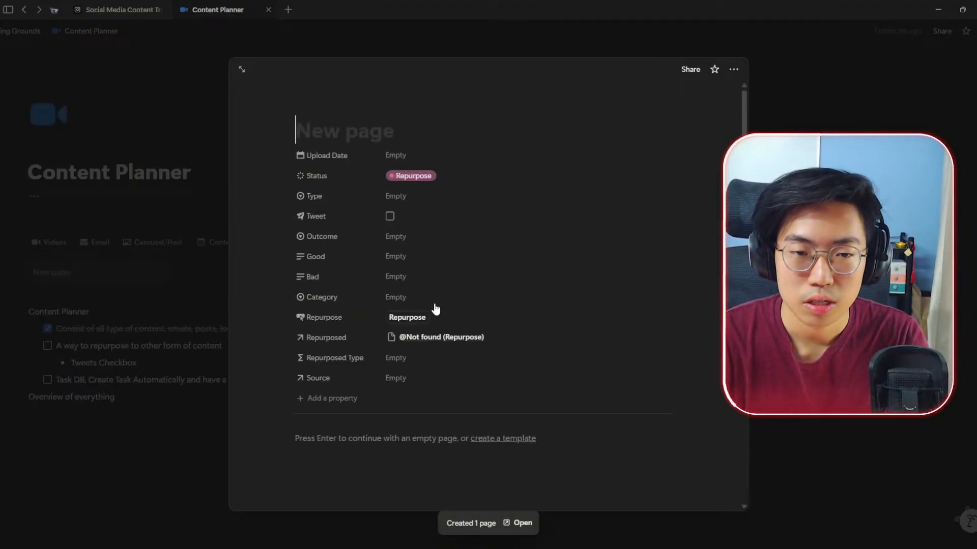
click(402, 199)
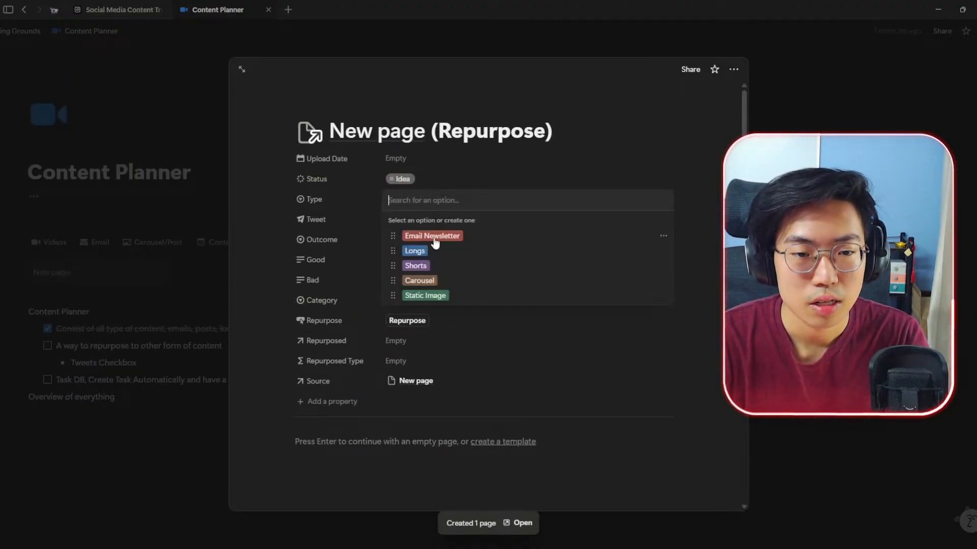
click(441, 253)
key(alt+Left)
Generate another repurposed page from the new page and set its Type to Static Image.
click(407, 320)
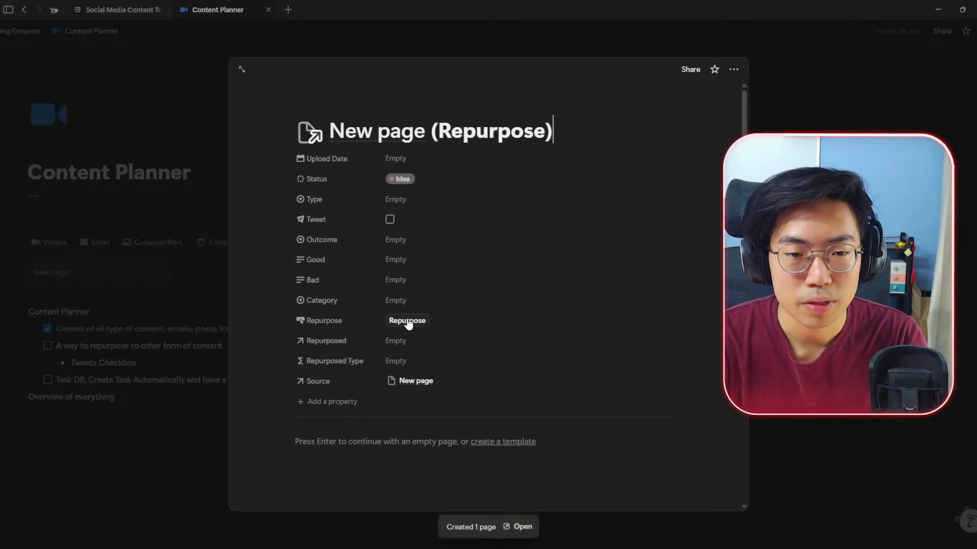
click(429, 199)
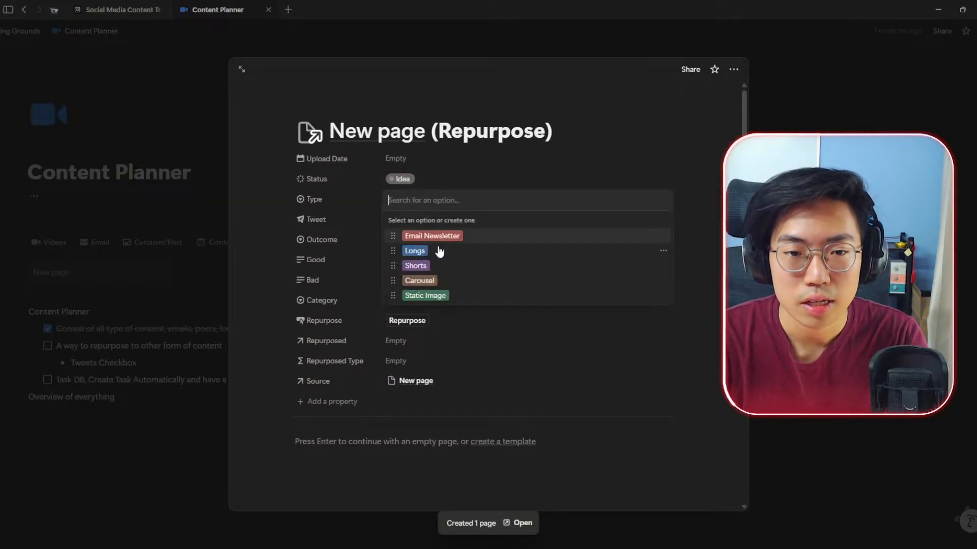
click(443, 298)
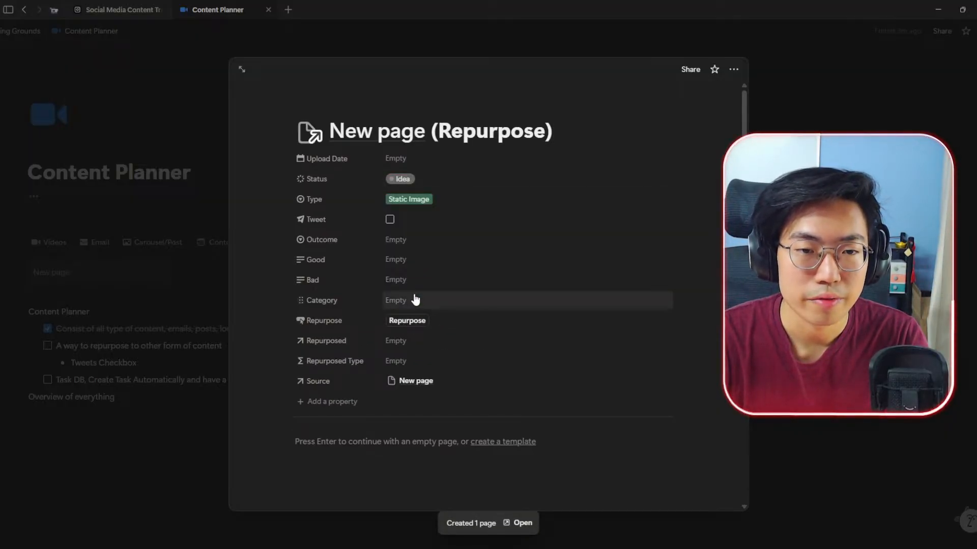
click(426, 321)
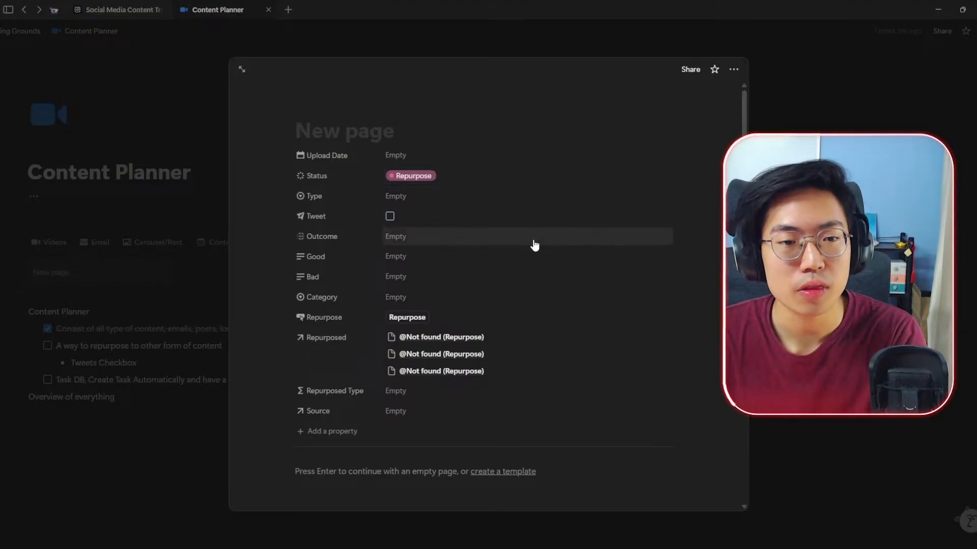
Look through the Tweet property's options, the Type choices and the Repurposed relation's settings on the original page.
click(341, 220)
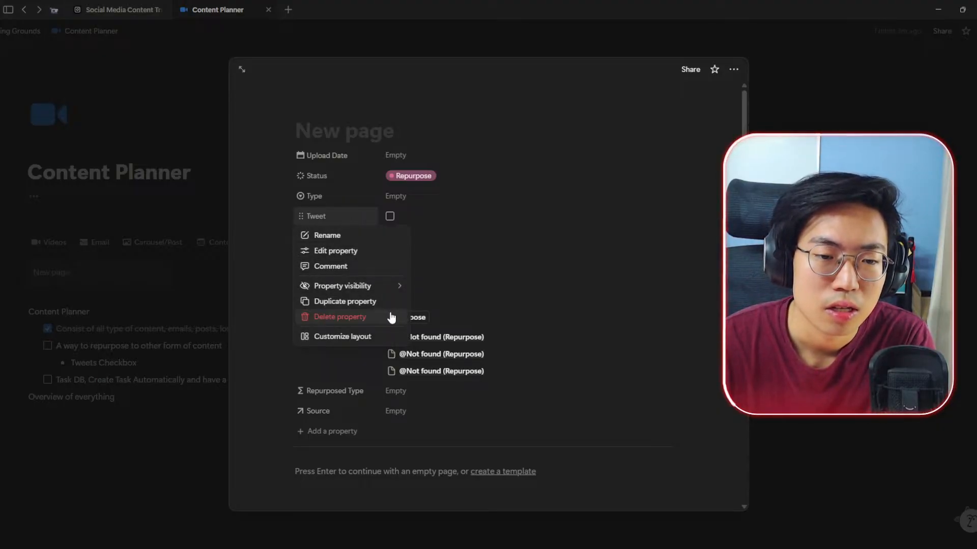
click(517, 309)
click(392, 196)
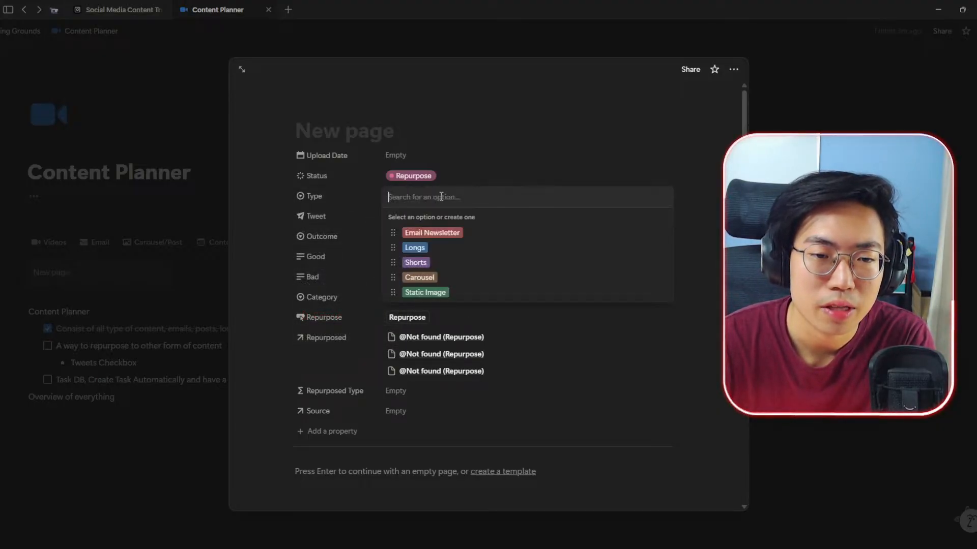
click(515, 168)
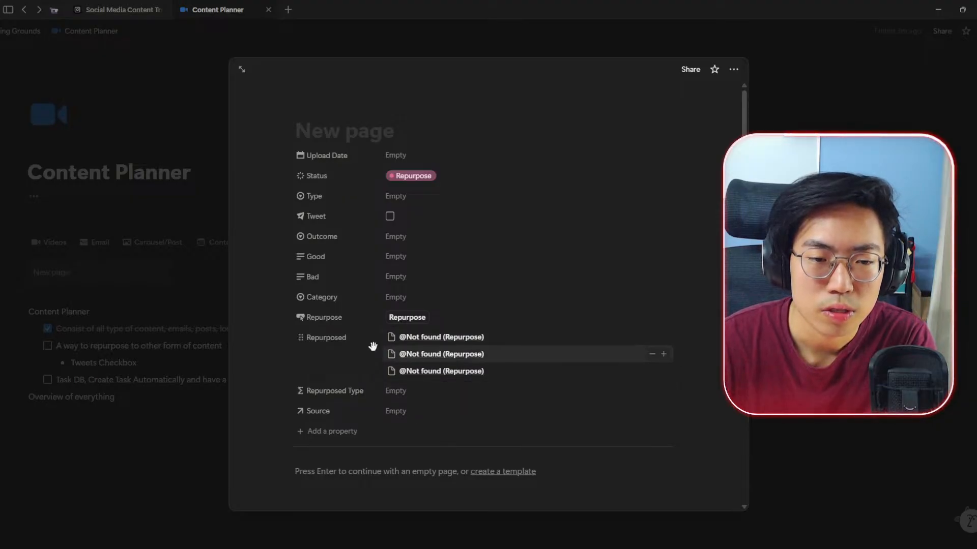
click(328, 337)
click(344, 377)
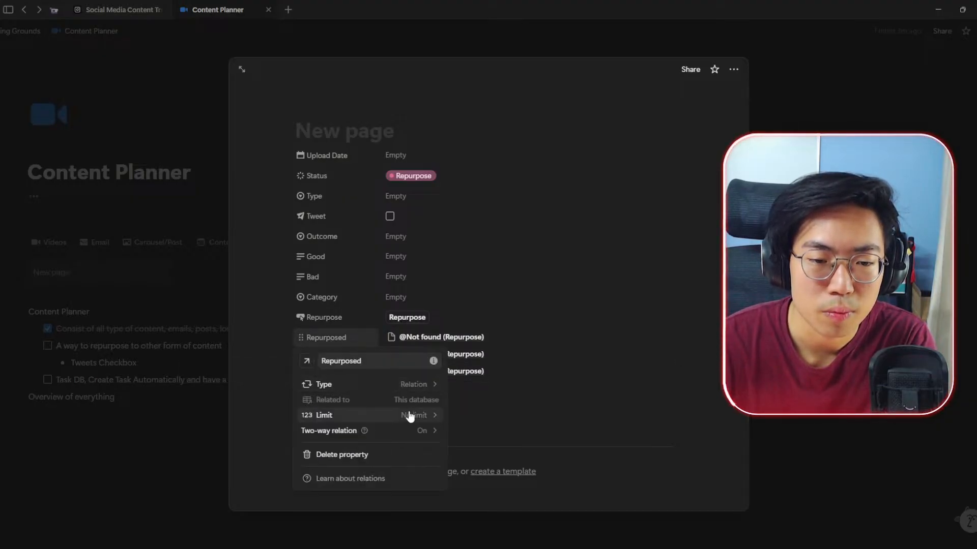
click(550, 352)
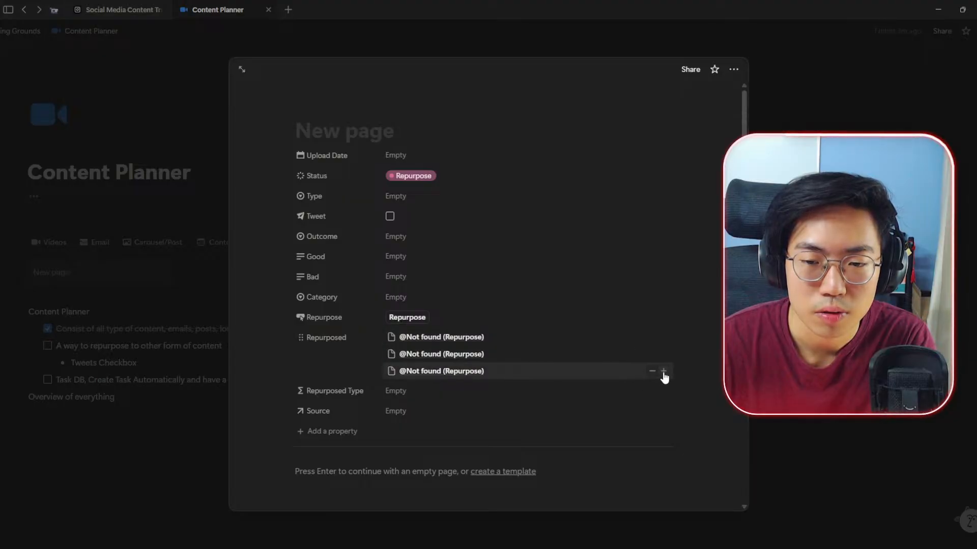
Show the Type property beside each linked page in the Repurposed relation and close the page.
click(662, 373)
click(652, 394)
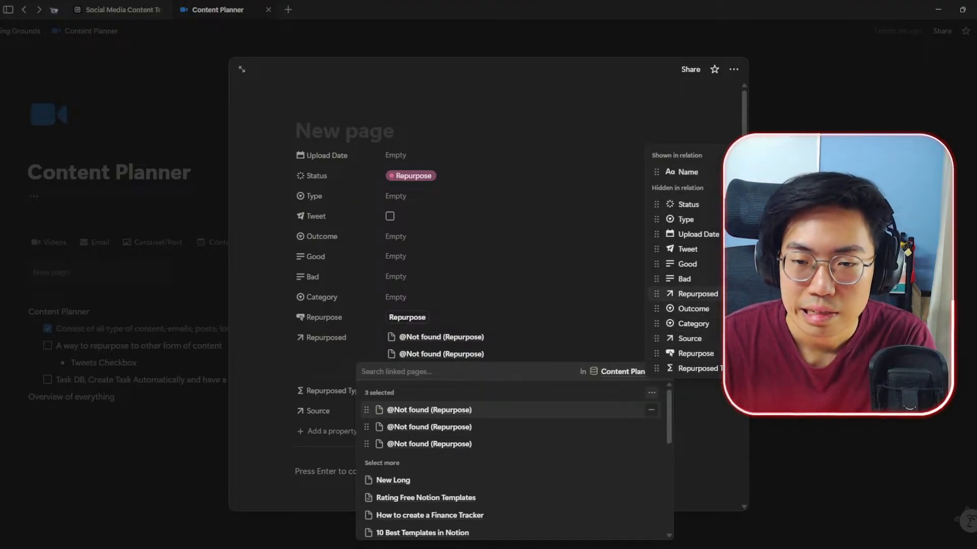
click(733, 219)
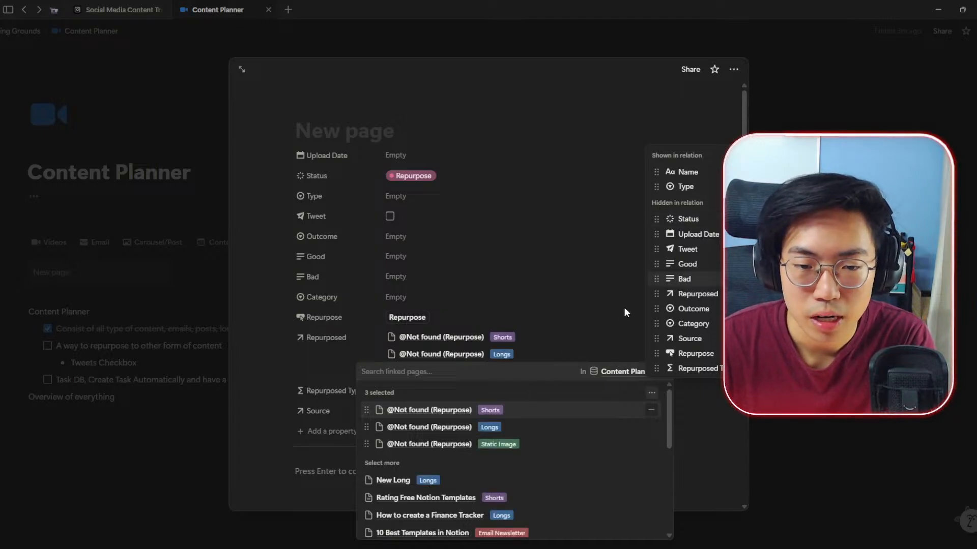
click(600, 308)
click(595, 309)
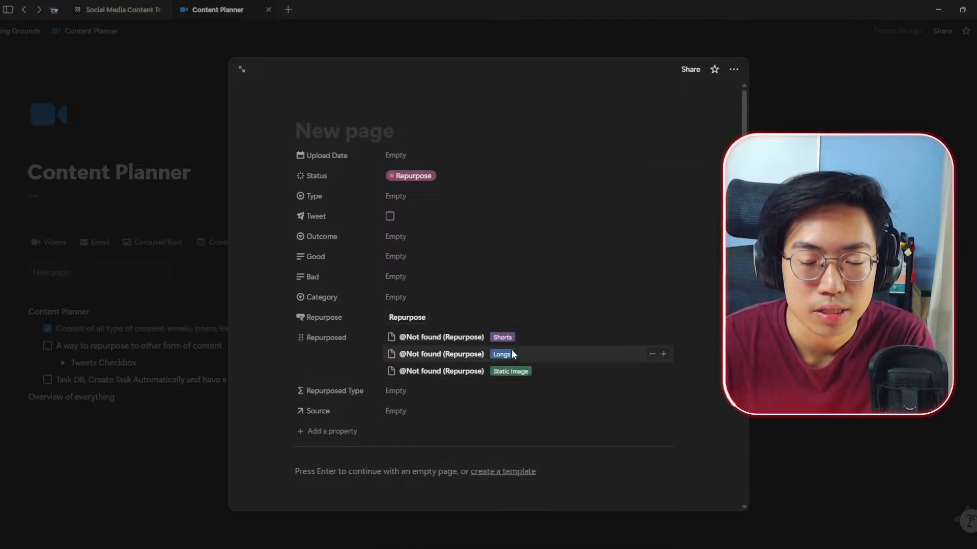
key(Escape)
Make the Repurposed Type and Repurposed properties visible on the cards of the Repurpose gallery.
click(942, 243)
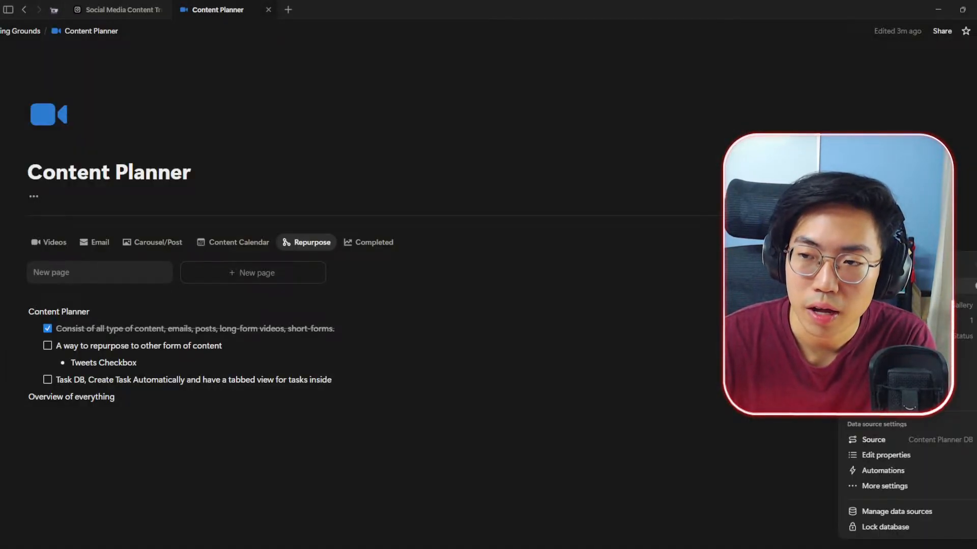
click(886, 455)
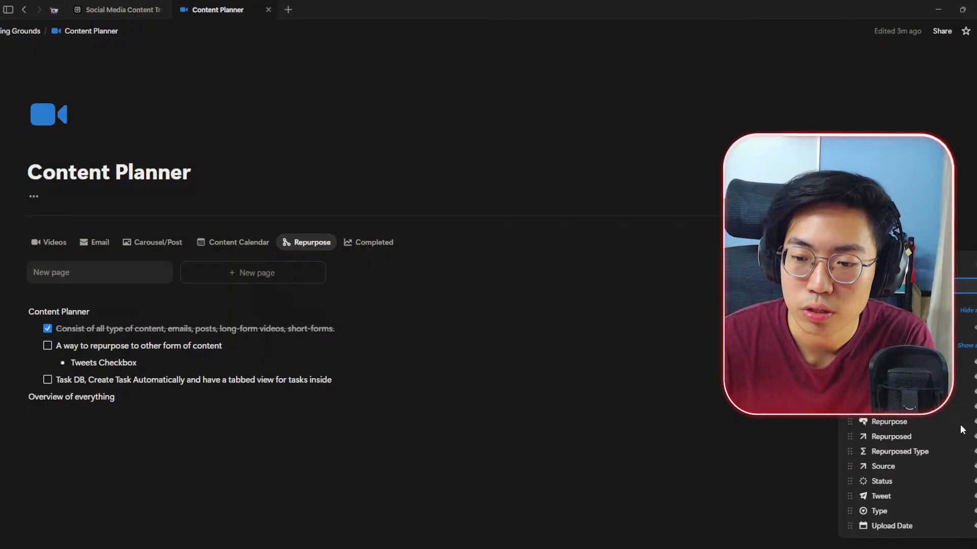
click(974, 452)
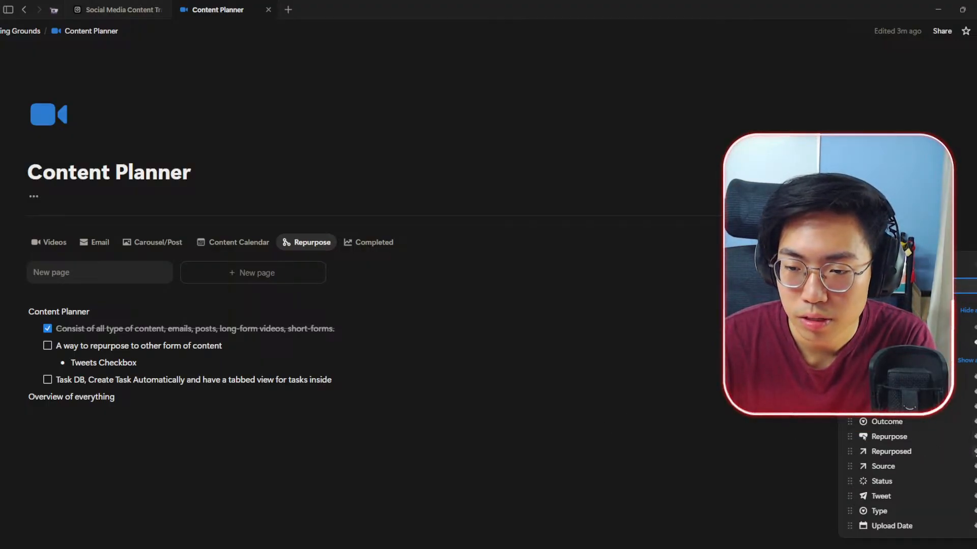
click(975, 452)
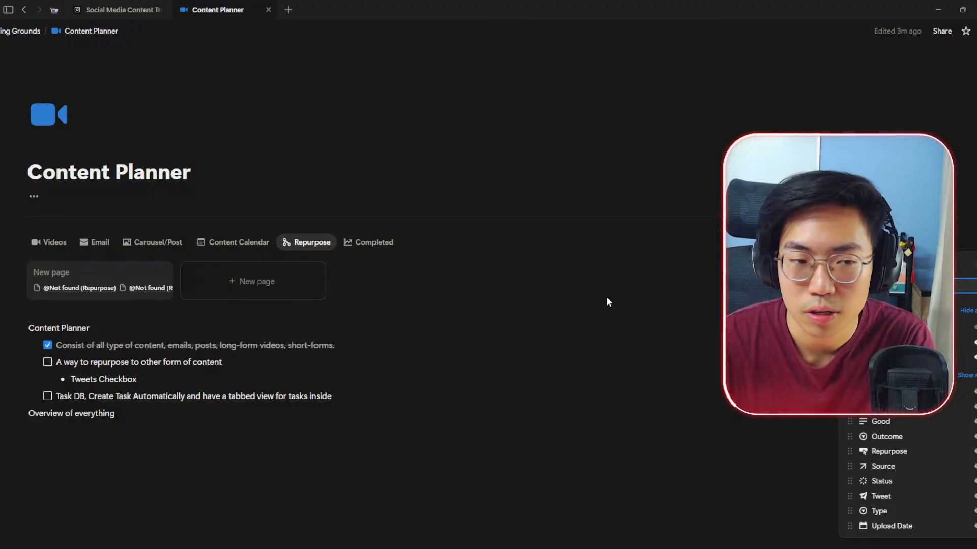
Name the page in the Repurpose gallery Test and open its Repurposed Type formula for editing.
click(77, 276)
click(84, 275)
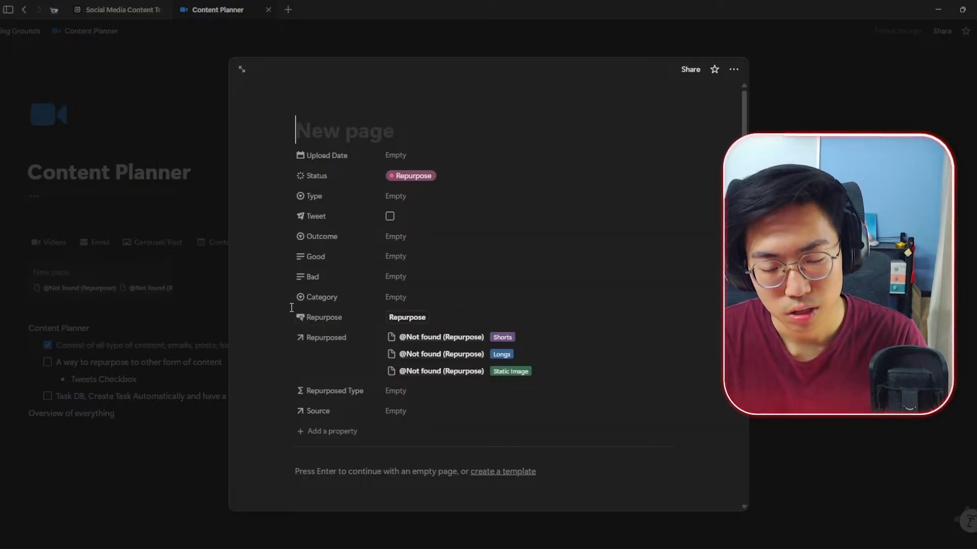
text(Test)
click(94, 301)
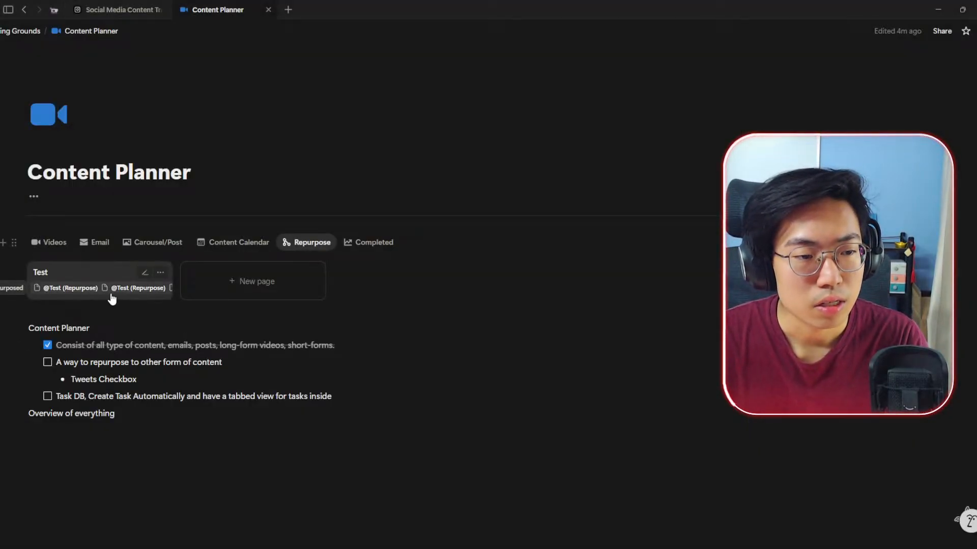
click(109, 275)
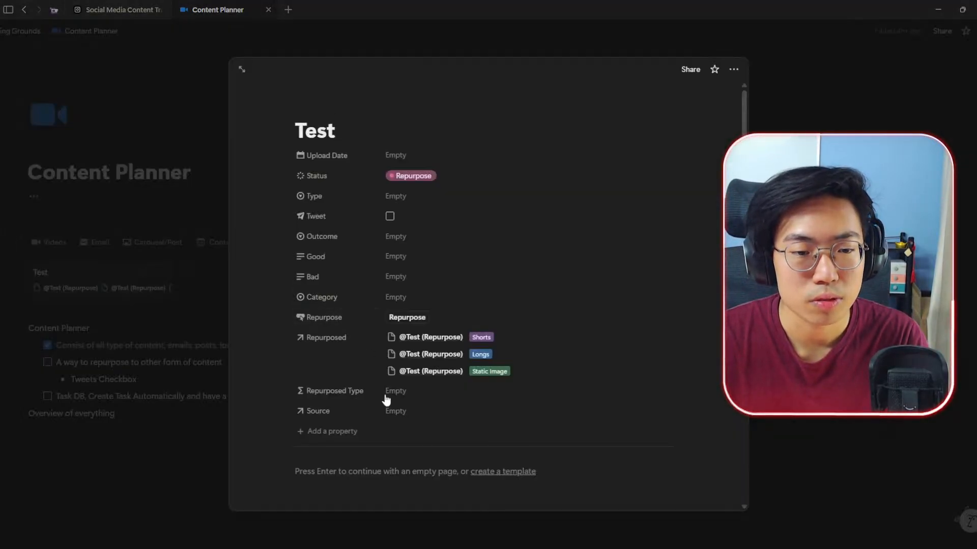
click(407, 393)
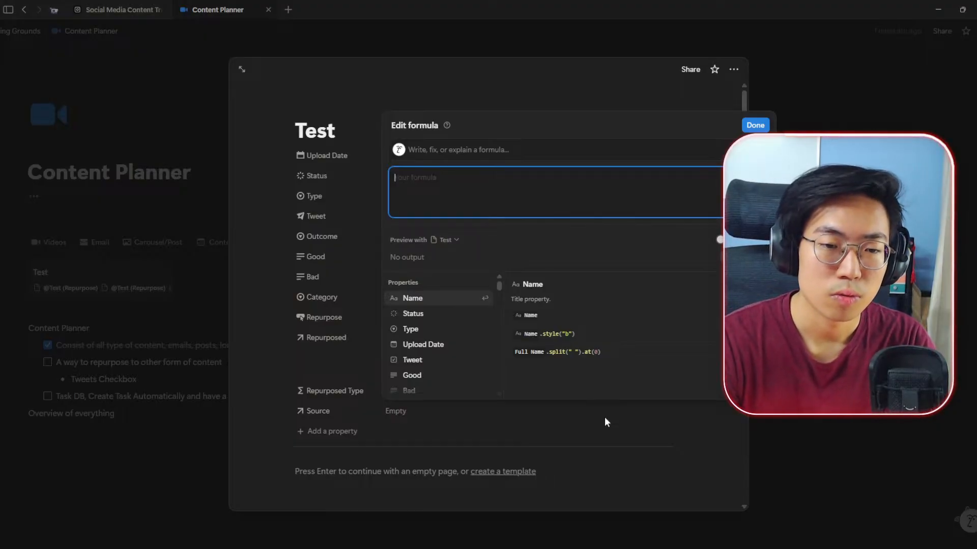
text(repur)
key(Return)
text(.)
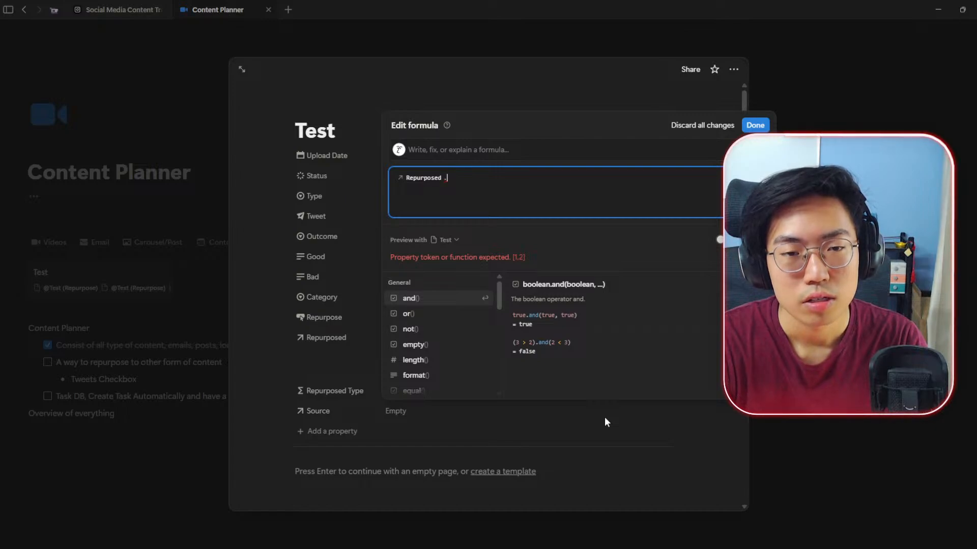
Replace the formula's content with the text string "Shorts: " followed by a plus operator.
key(ctrl+a)
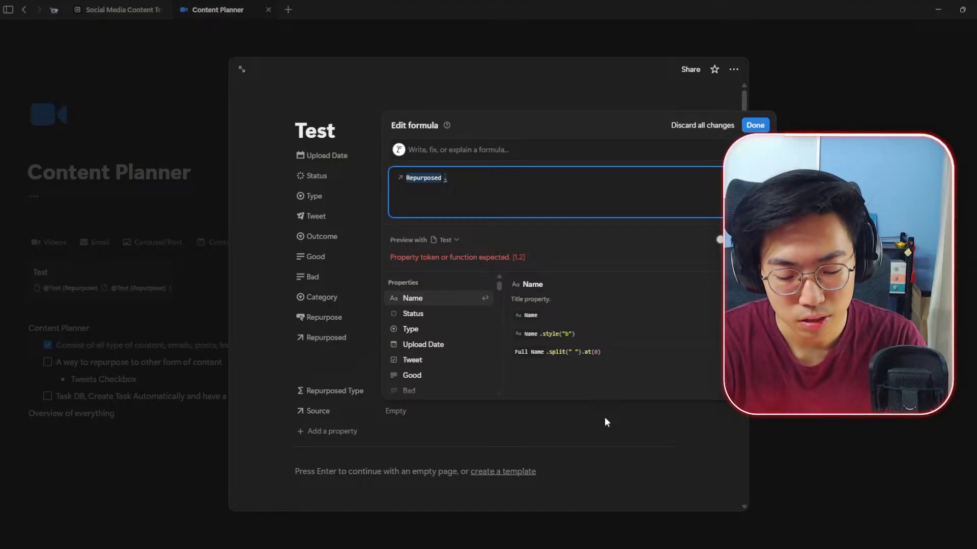
text(Shorts)
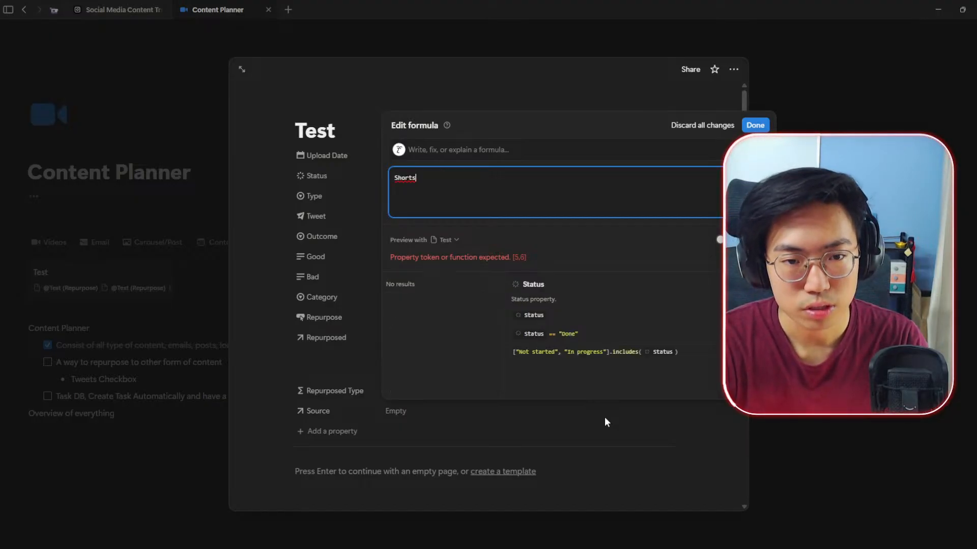
key(ctrl+BackSpace)
text("Shorts")
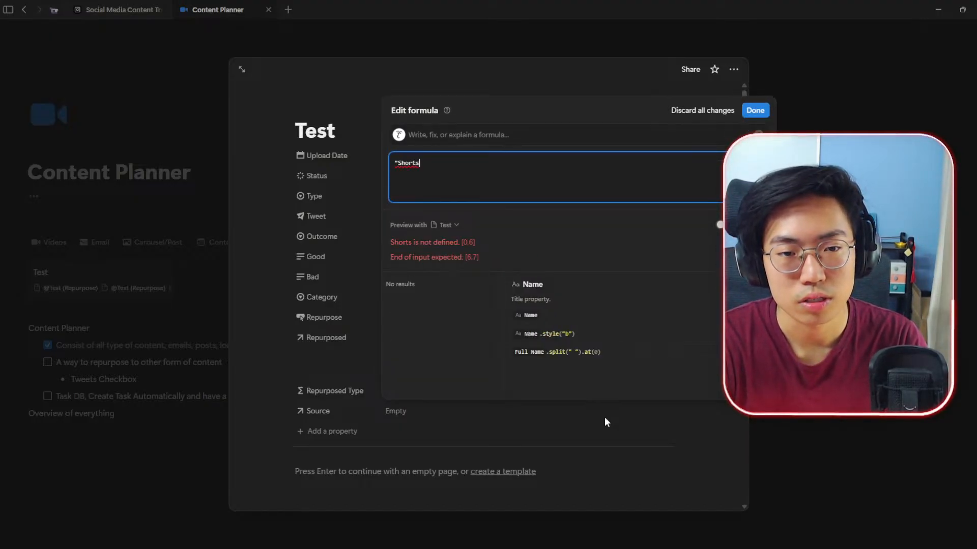
key(BackSpace)
key(BackSpace)
text(: )
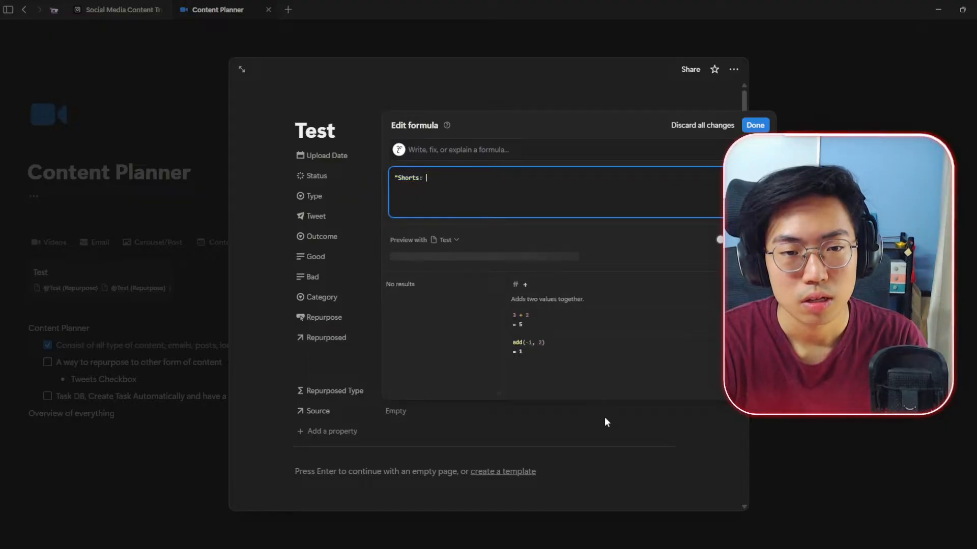
text(" + ")
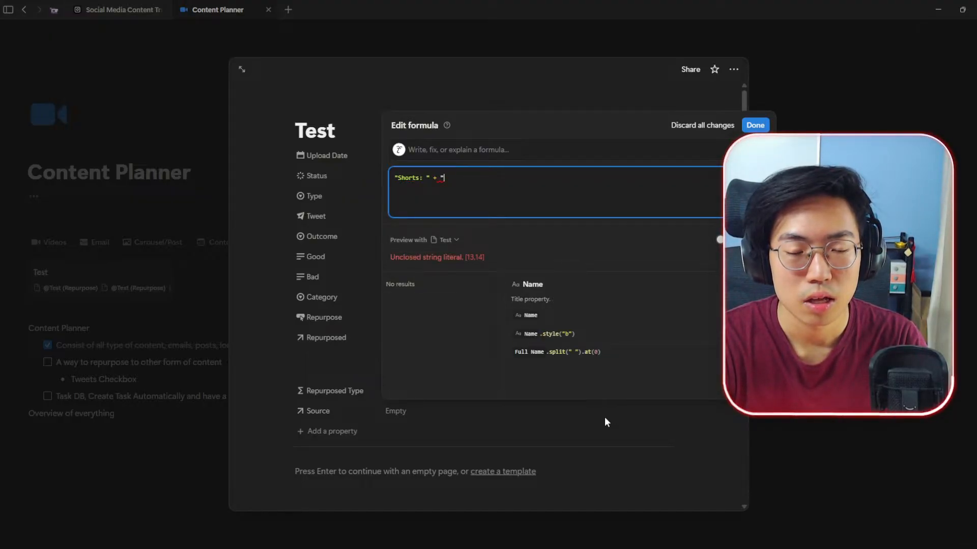
key(BackSpace)
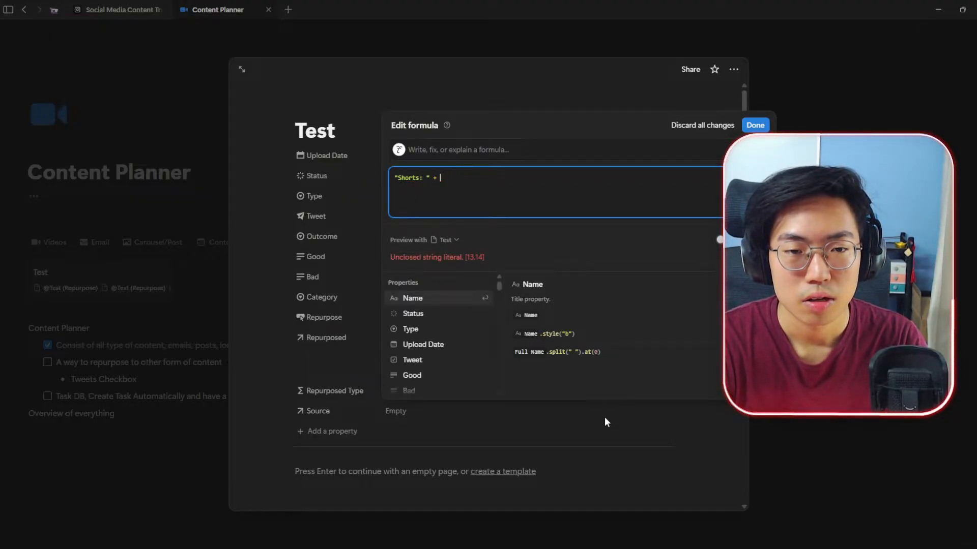
text(Repurposed)
key(Return)
text(.fil)
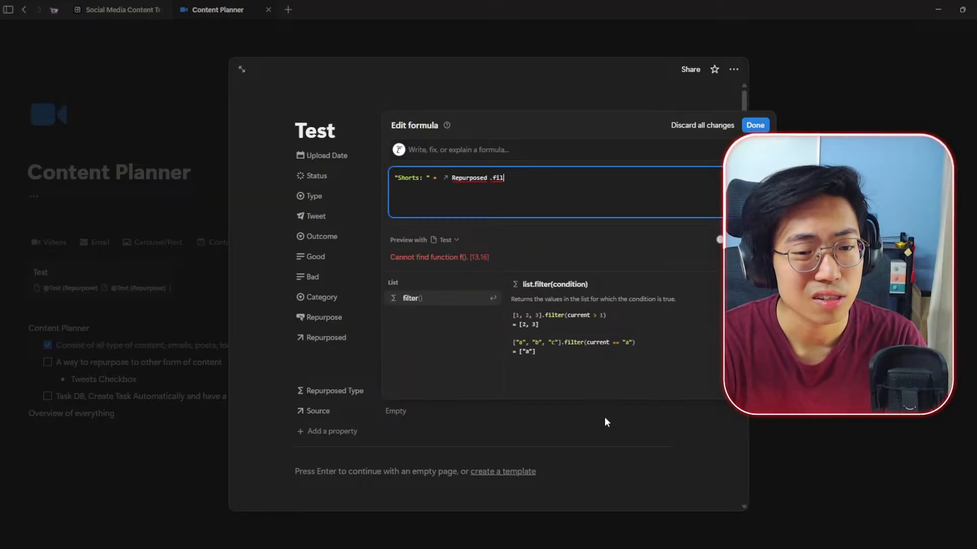
key(Return)
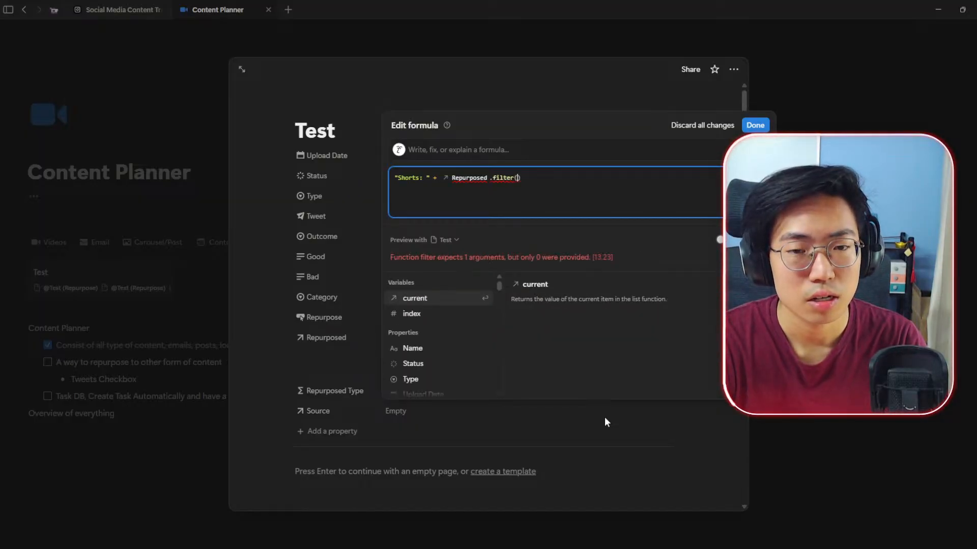
key(BackSpace)
key(BackSpace)
key(BackSpace)
key(BackSpace)
key(BackSpace)
key(BackSpace)
key(BackSpace)
key(BackSpace)
key(BackSpace)
key(BackSpace)
Replace the filter expression after the "Shorts: " label with a count function over the Repurposed relation.
text(count)
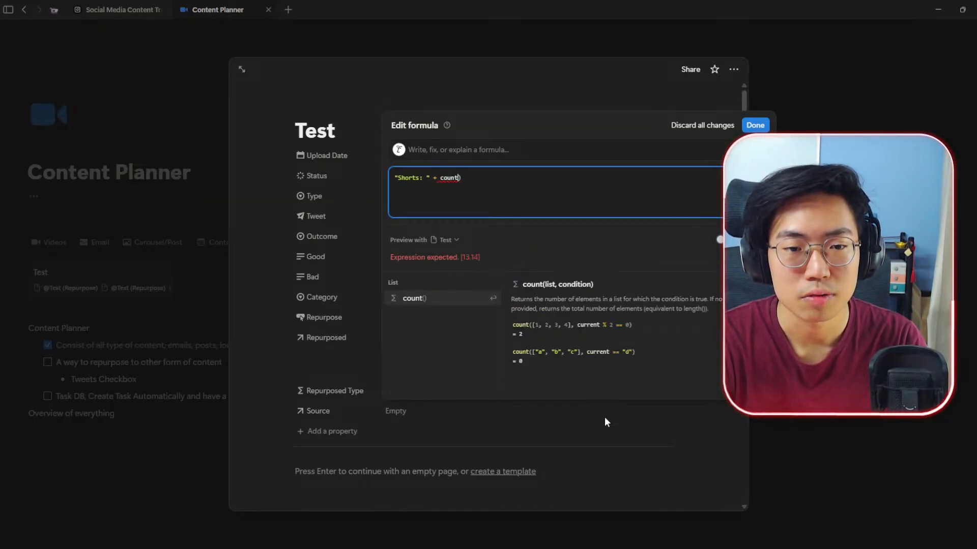
key(Return)
text(re)
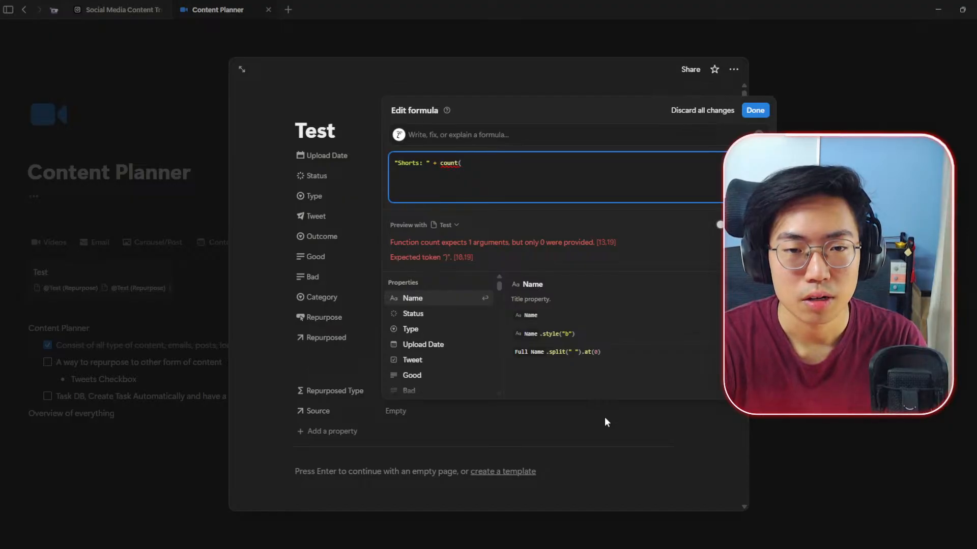
key(Return)
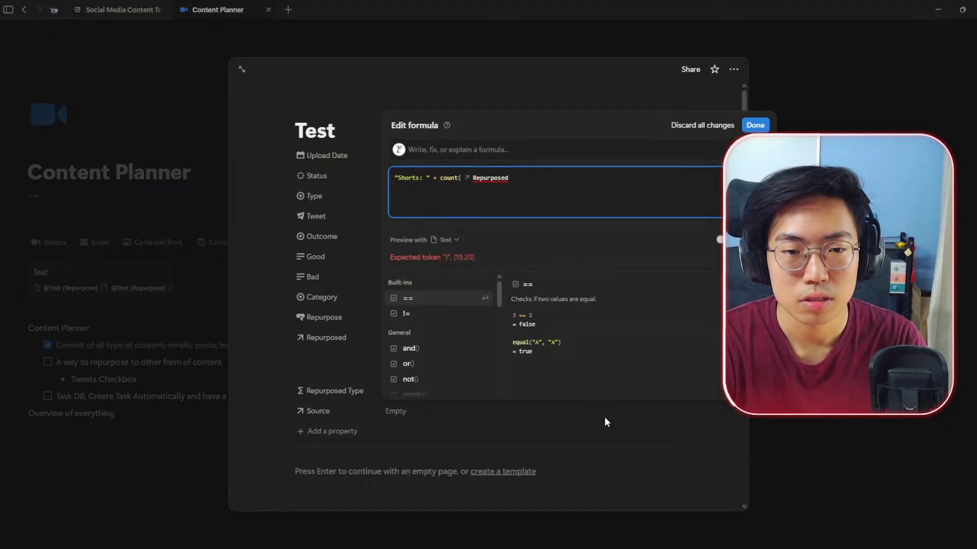
Complete the count function with the condition current.Type == "Shorts".
text(, cur)
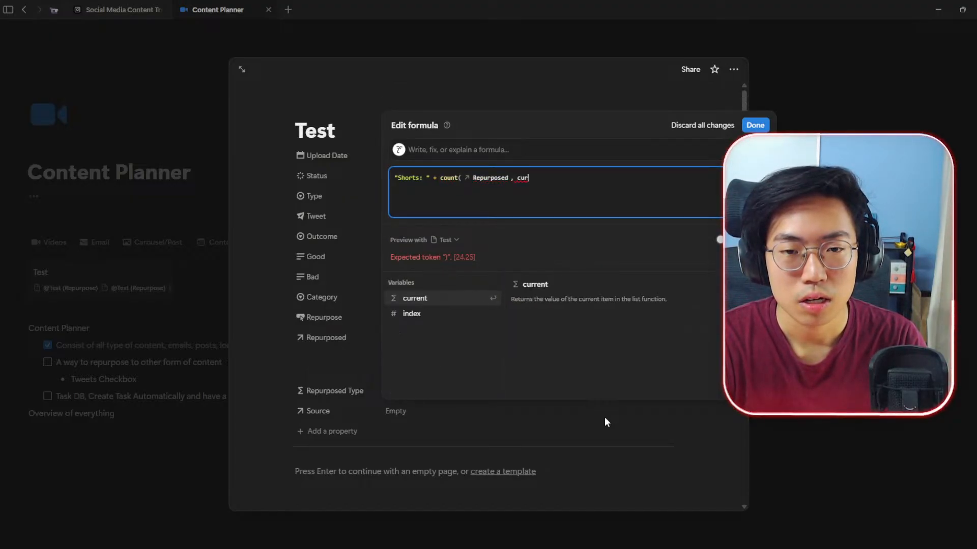
text(rent.stat)
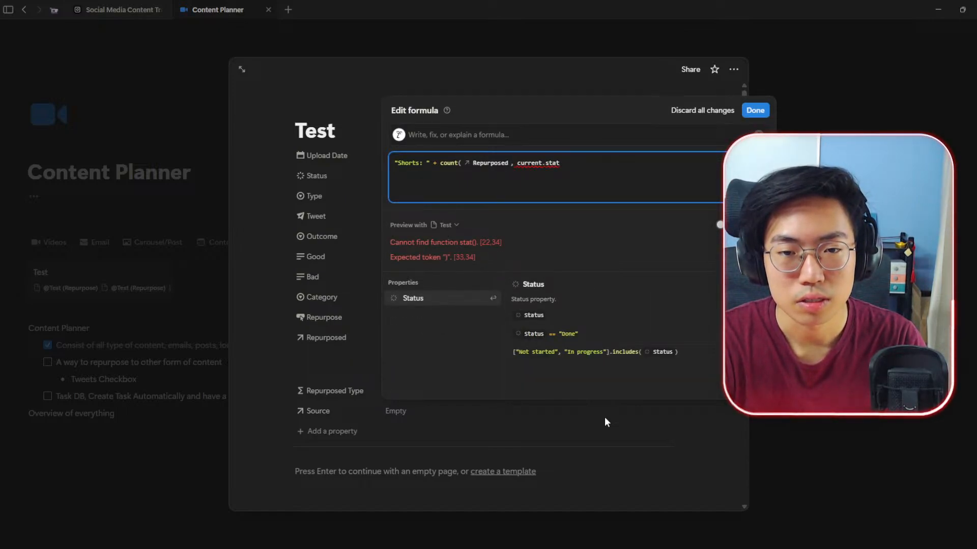
key(BackSpace)
key(BackSpace)
key(BackSpace)
key(BackSpace)
text(t)
key(Return)
text("Shorts)
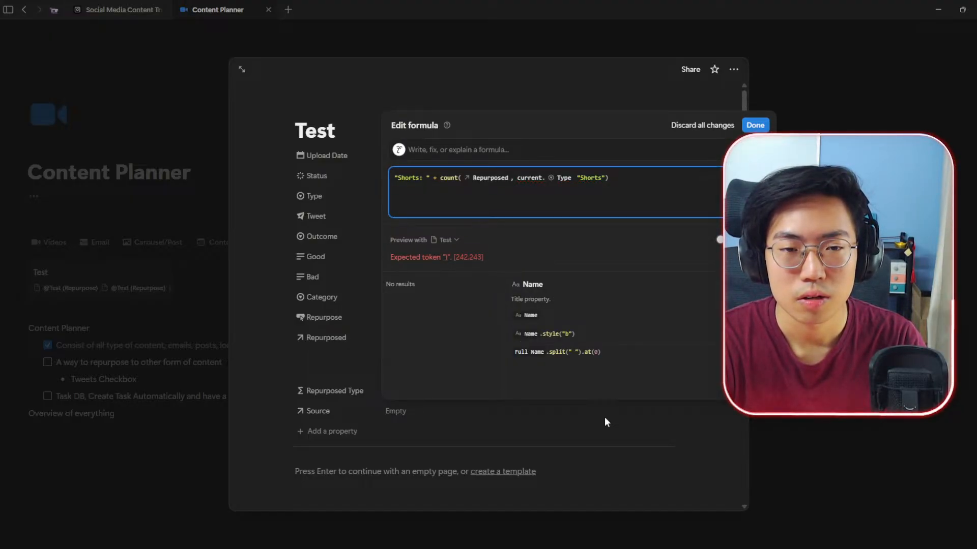
text())
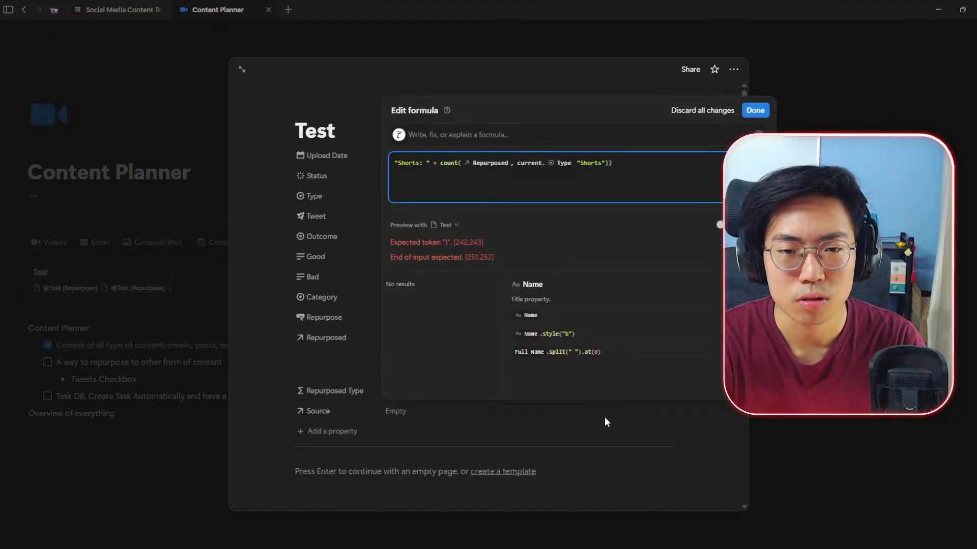
key(BackSpace)
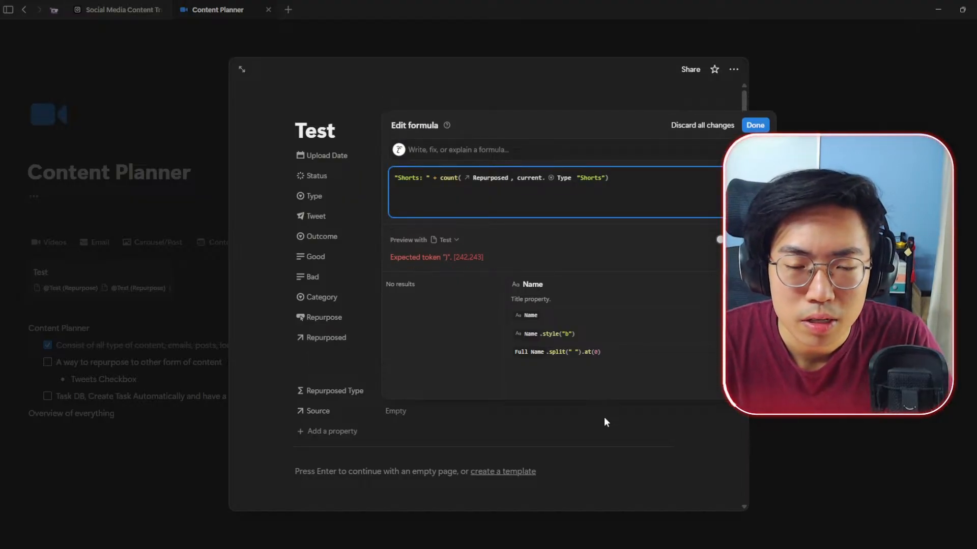
click(578, 179)
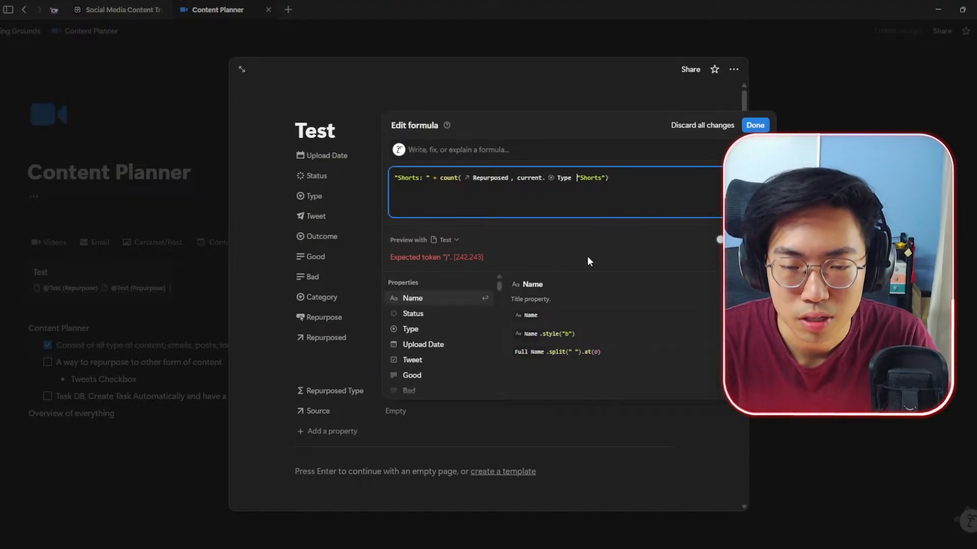
text(==)
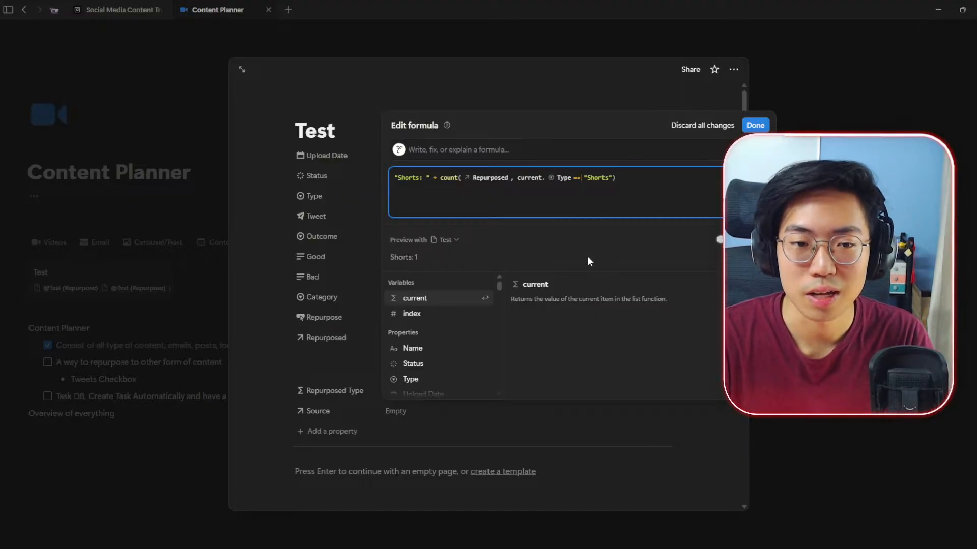
Append a "\n" line break after the Shorts count, joined with plus operators on both sides.
click(648, 187)
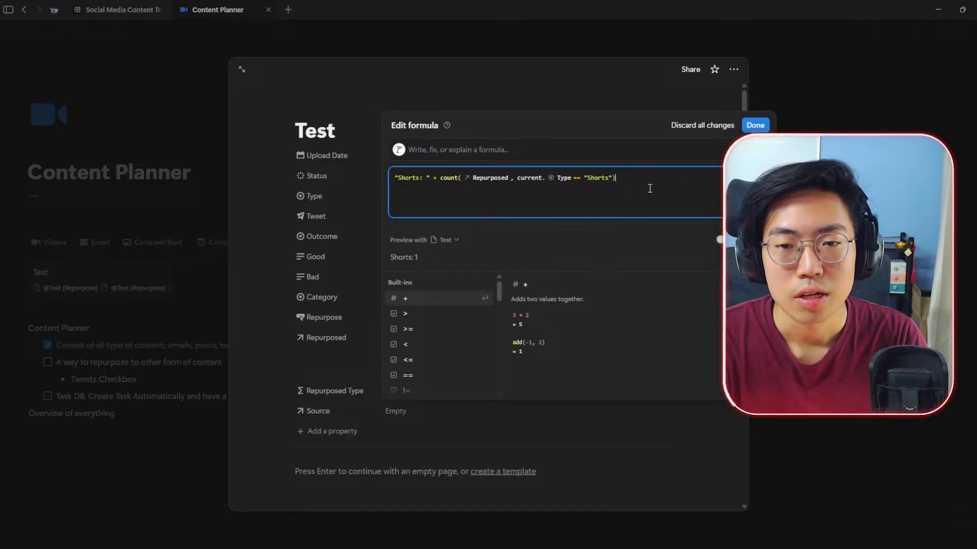
text(+)
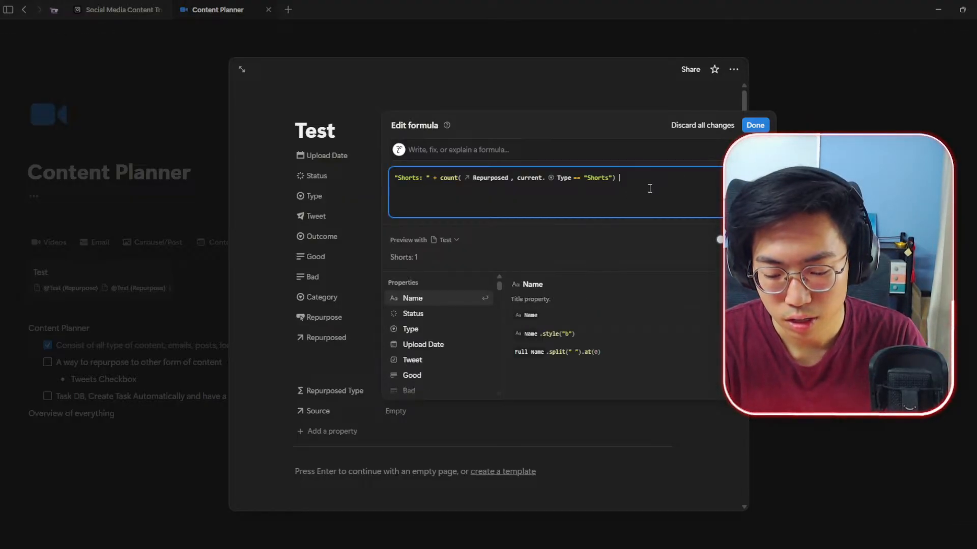
text( ")
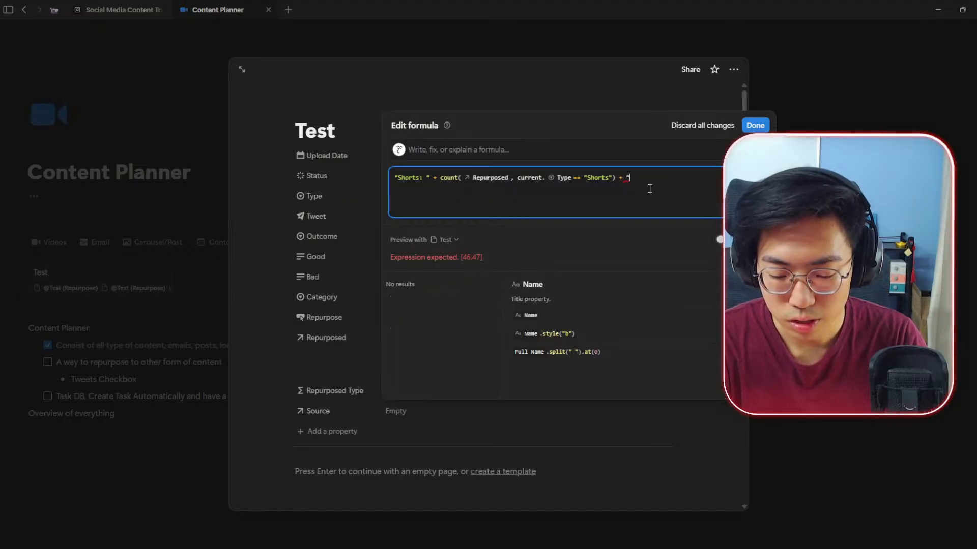
text(\n")
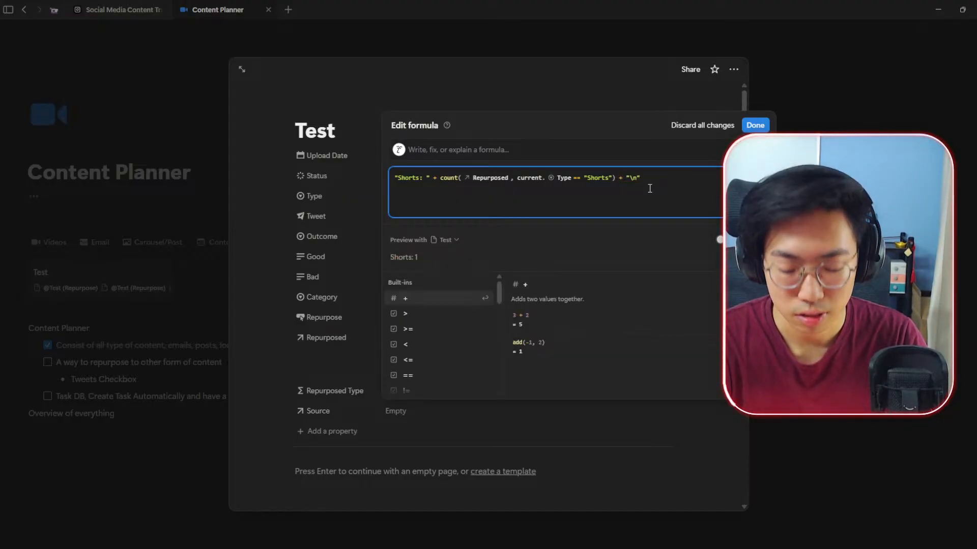
text( + )
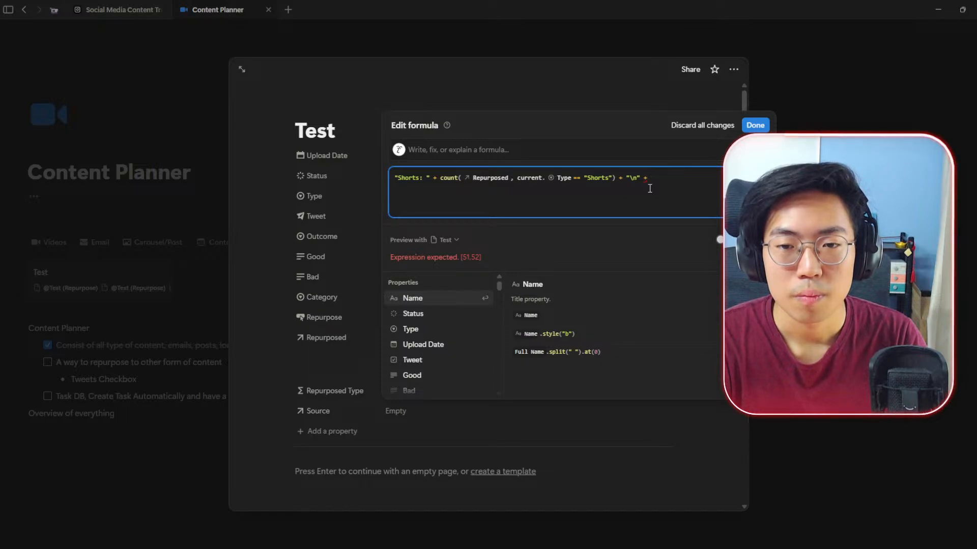
Add the label "Longs: " on a new formula line, followed by a count function over the Repurposed relation.
text("Long)
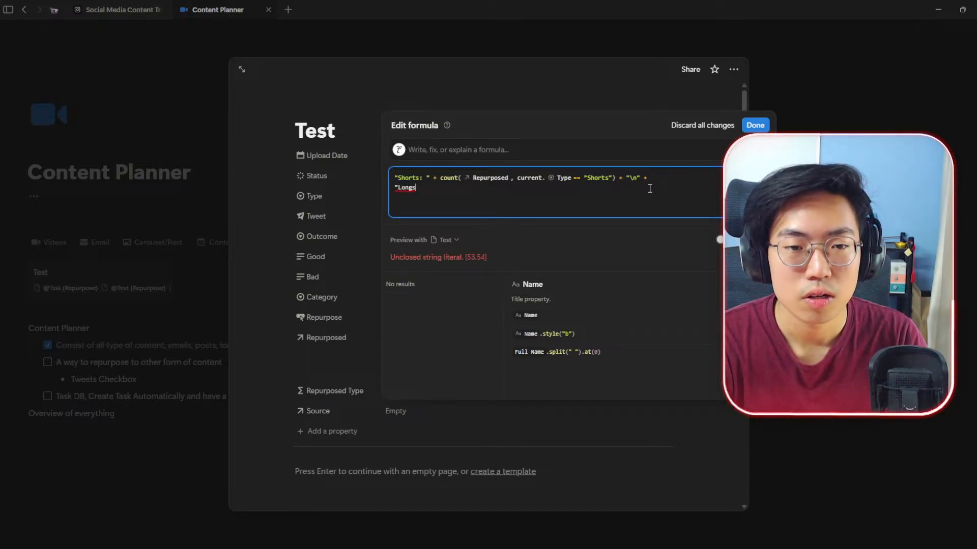
text(s)
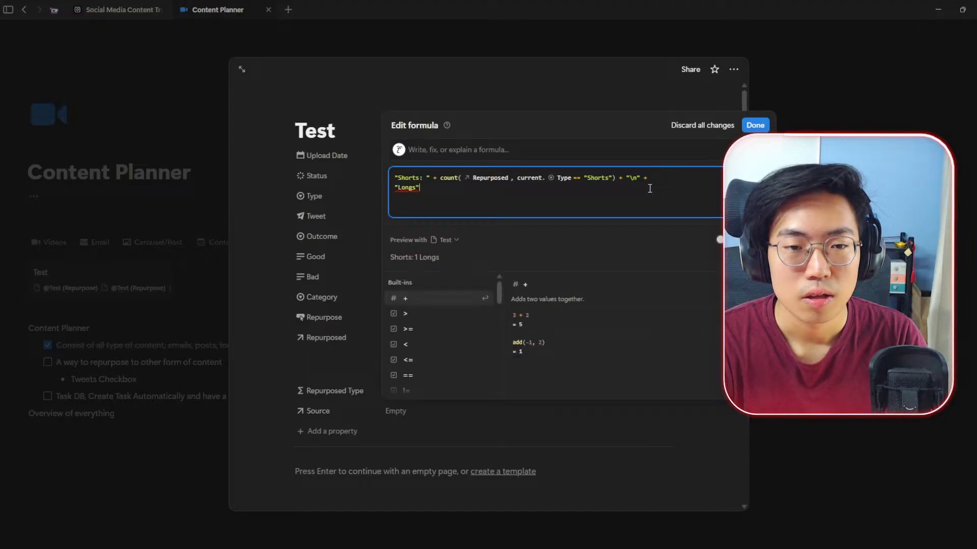
text(: " ++)
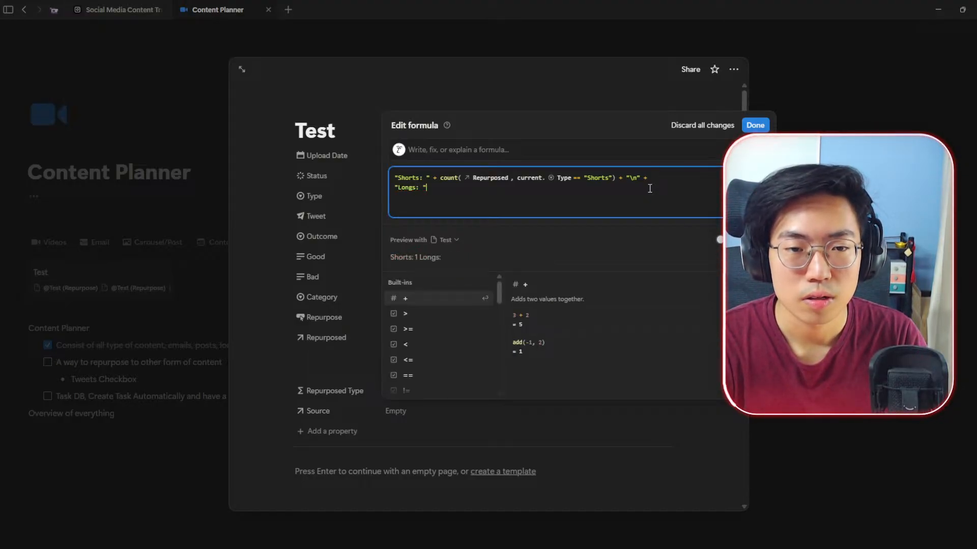
key(BackSpace)
key(BackSpace)
text(count)
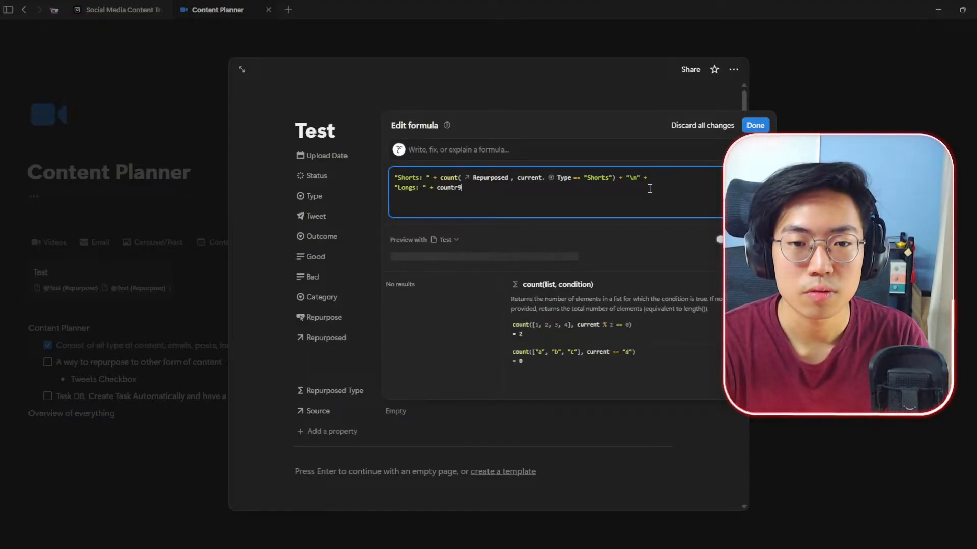
text((repu)
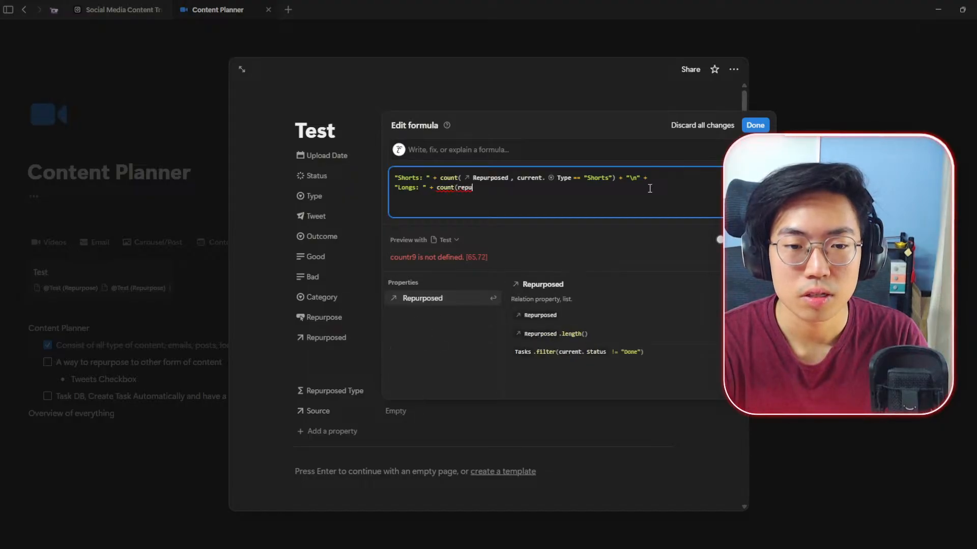
key(Return)
Finish the second count with the condition current.Type == "Long" and save the Repurposed Type formula.
text(, current.type)
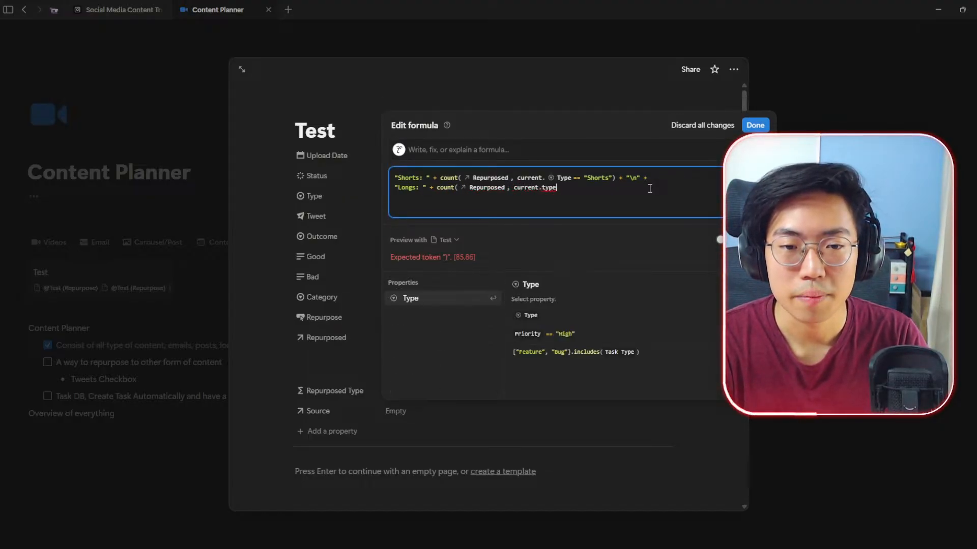
key(Return)
text(== )
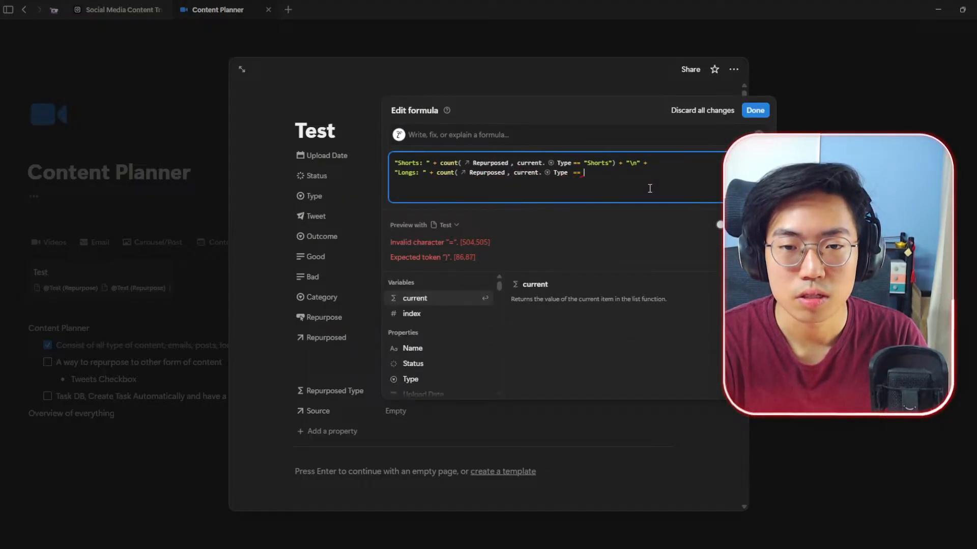
text("Longs)
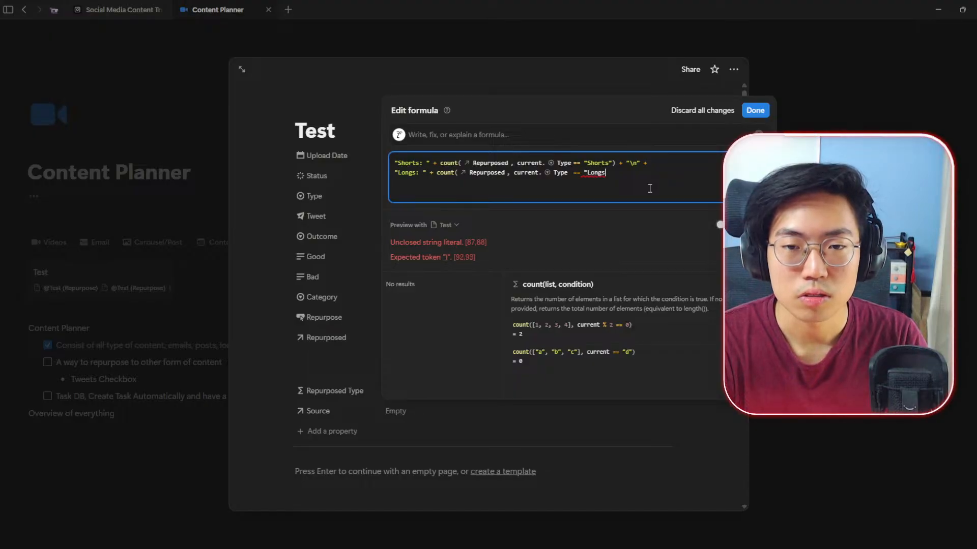
text(")
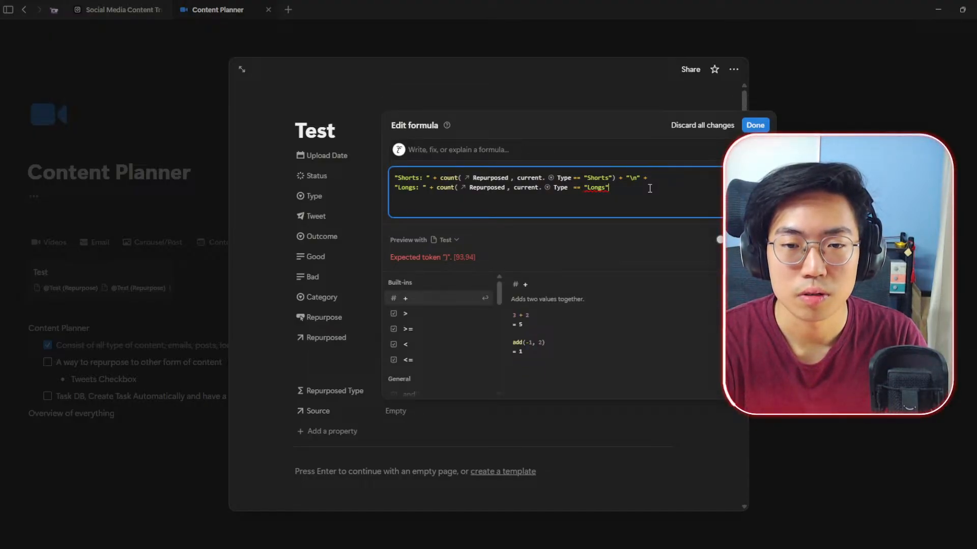
key(BackSpace)
key(BackSpace)
text("))
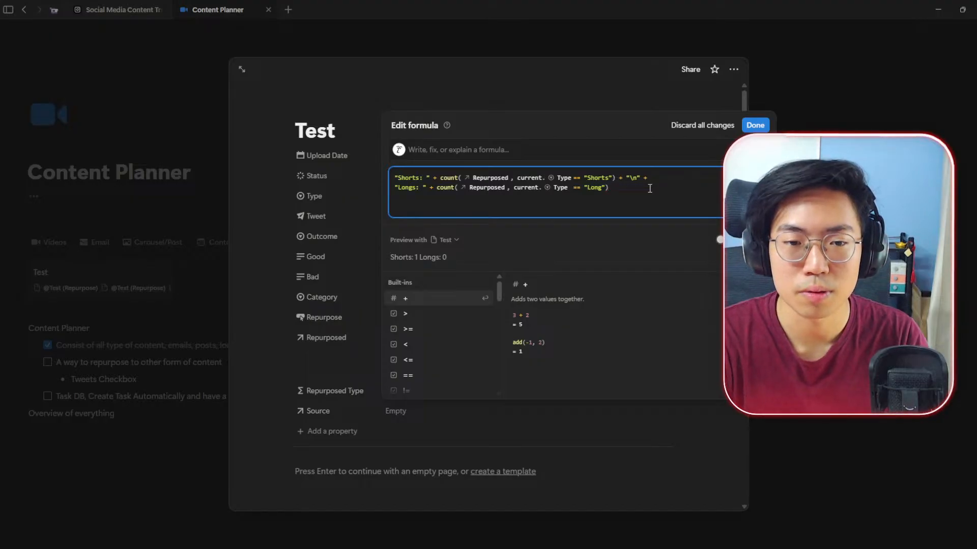
click(752, 126)
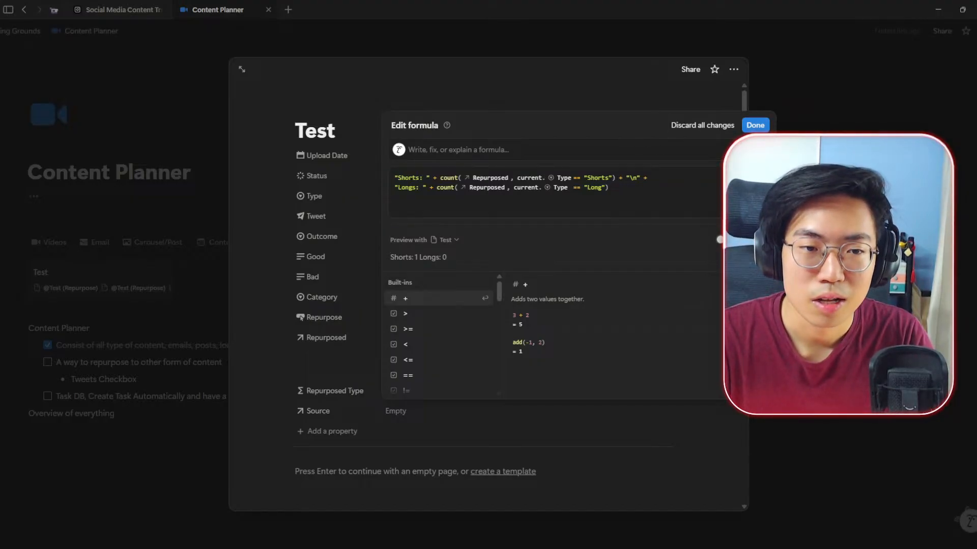
click(754, 125)
click(455, 198)
click(404, 332)
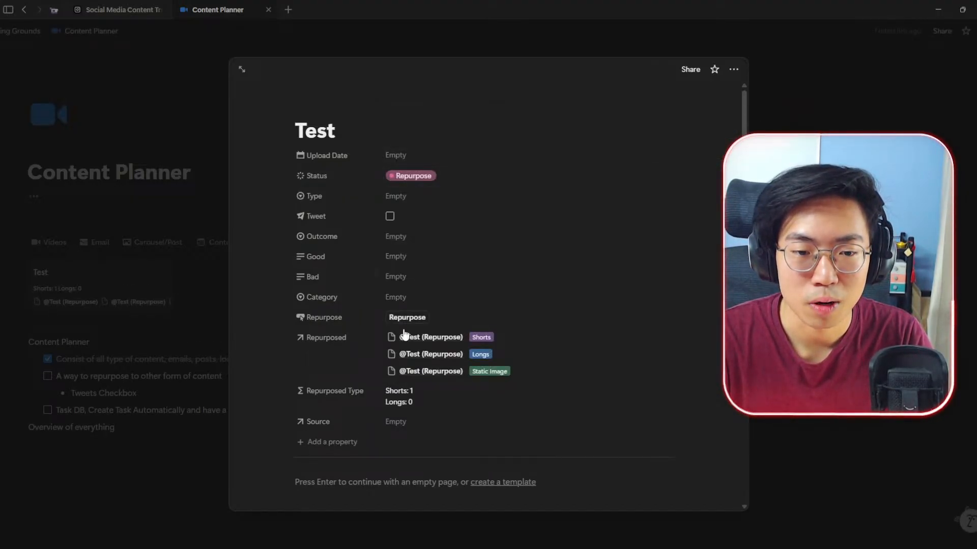
Correct the second count's condition in the Repurposed Type formula to "Longs", save it and close the page.
click(453, 398)
click(601, 202)
text(s)
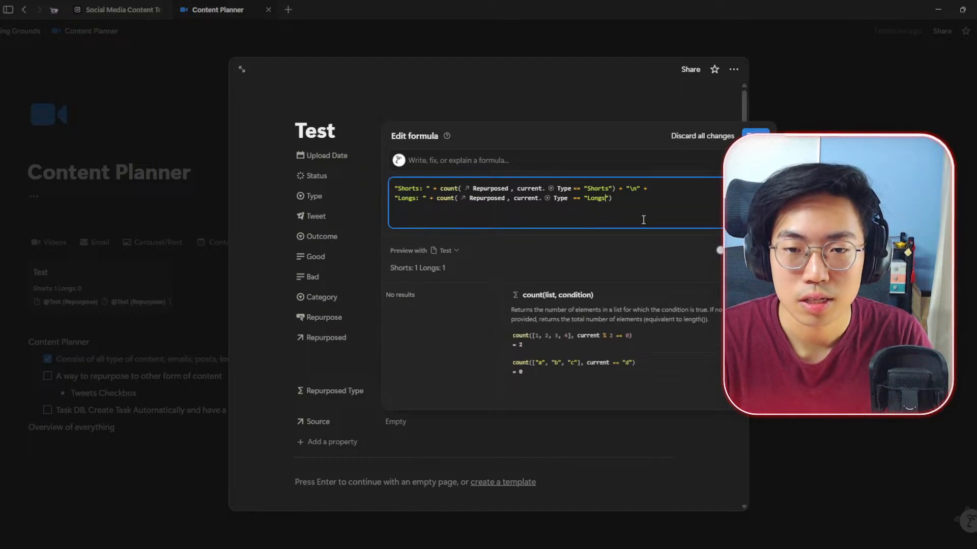
click(633, 199)
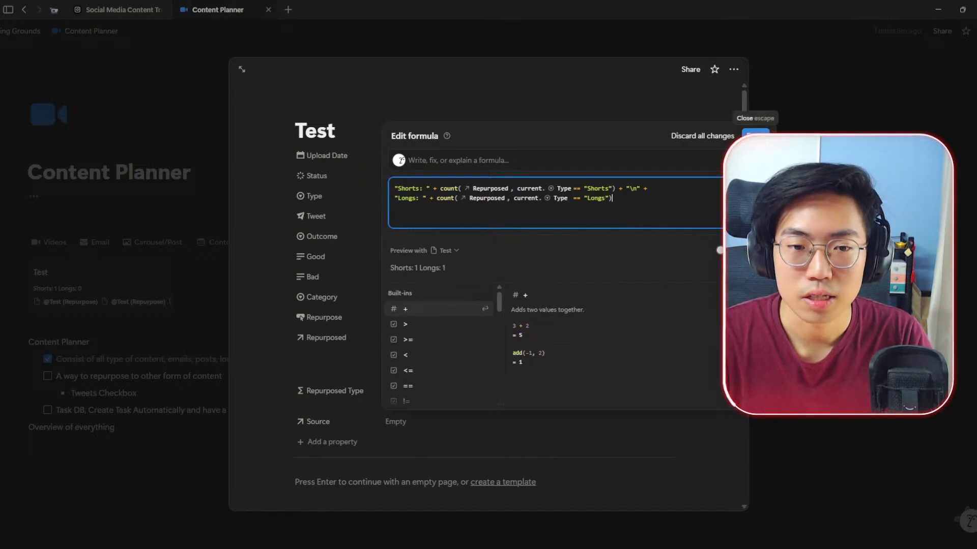
click(756, 134)
click(82, 300)
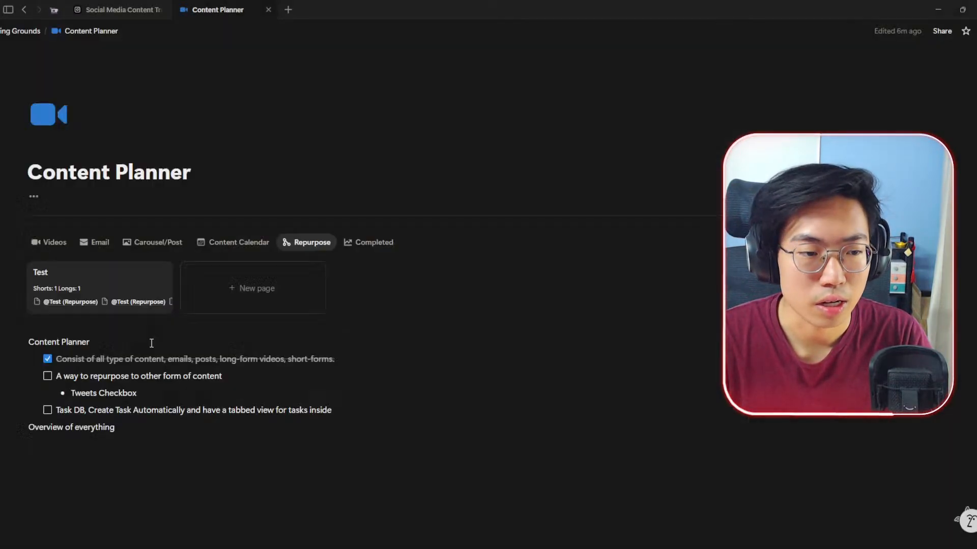
Compare how the Repurposed Type formula displays on the Test card and inside its page, checking the "\n" line break.
click(77, 285)
click(158, 232)
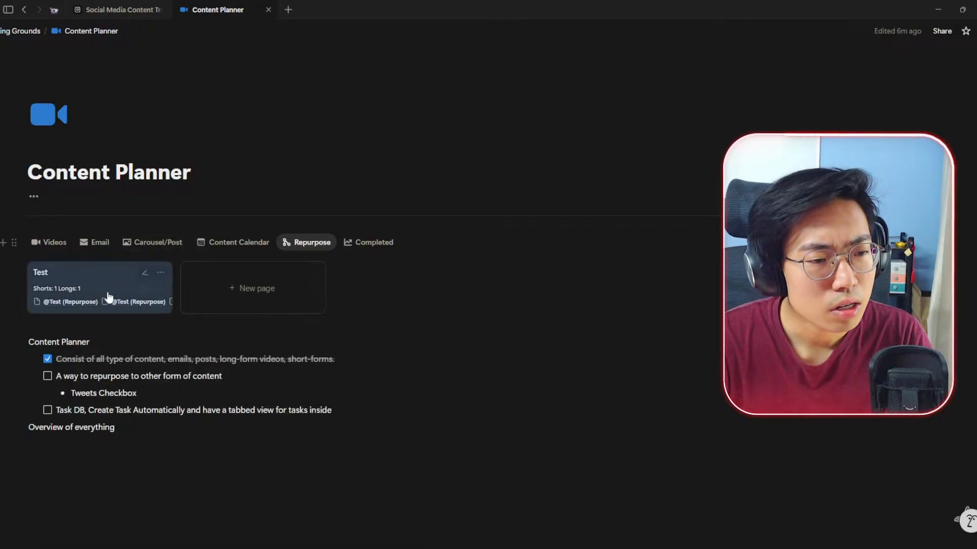
click(61, 290)
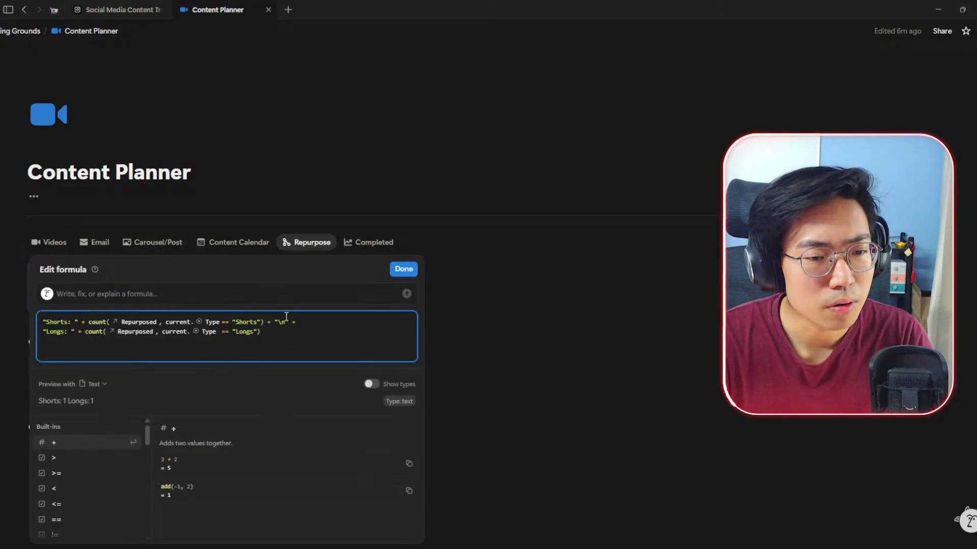
click(211, 247)
click(65, 289)
click(97, 236)
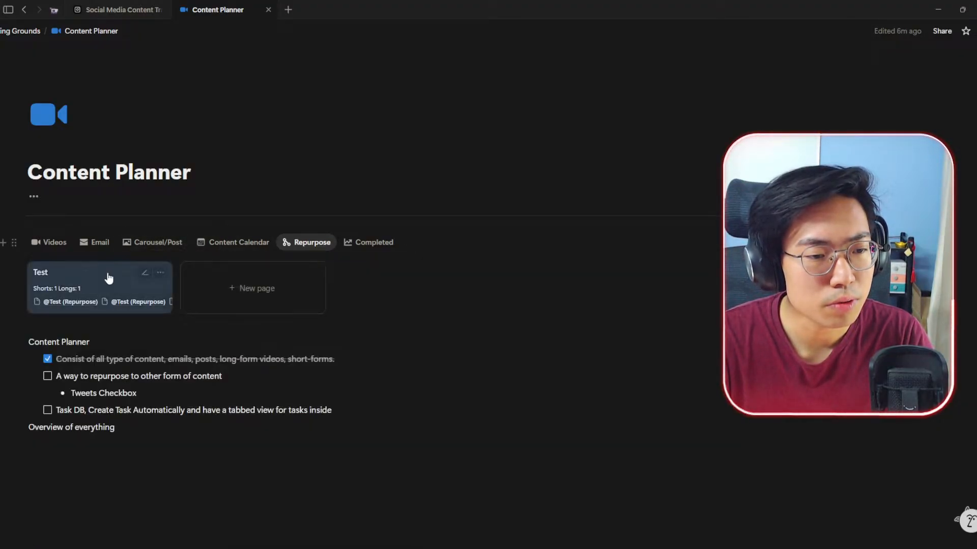
click(108, 277)
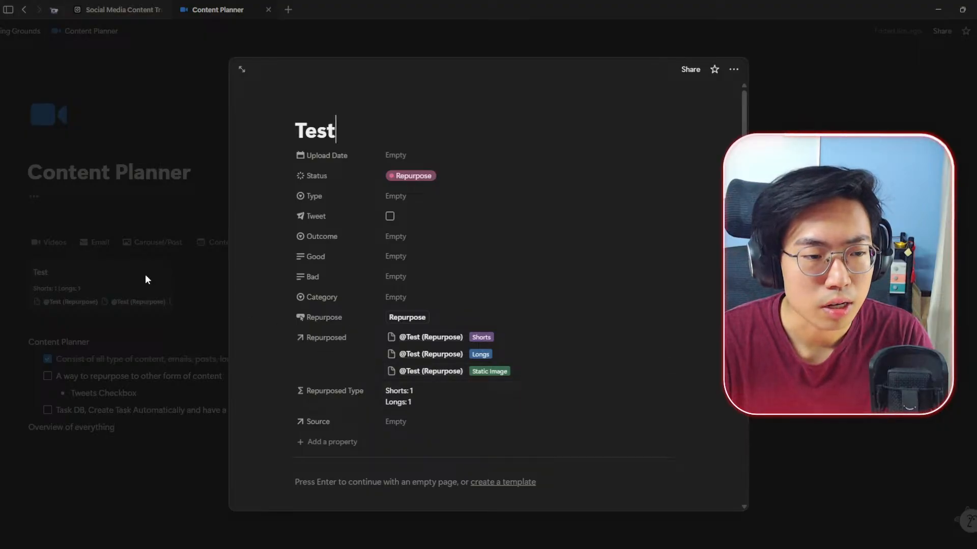
click(147, 280)
Turn on wrapping of all properties in the Repurpose gallery's layout.
click(912, 243)
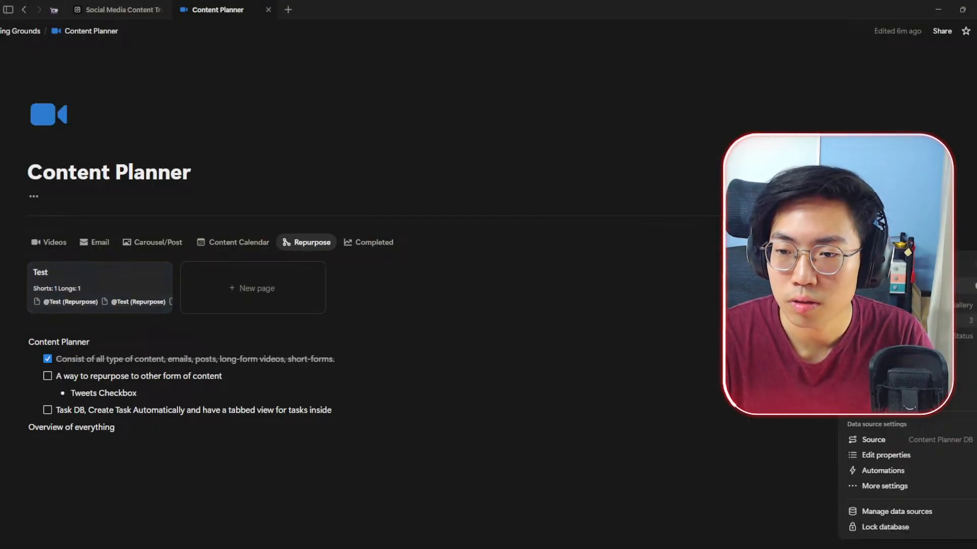
click(916, 307)
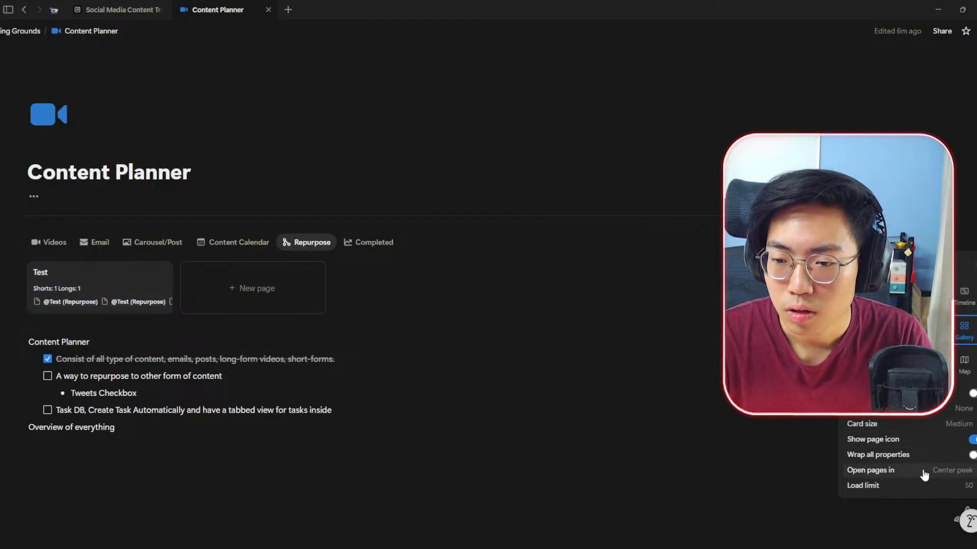
click(935, 460)
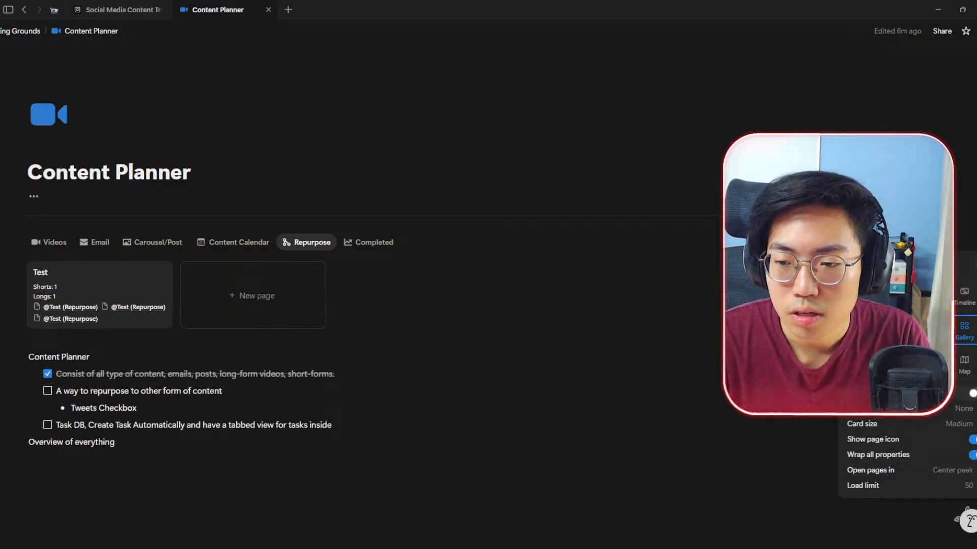
Examine the Repurposed relation on the Test card, in the gallery's property settings and inside the Test page.
click(102, 317)
click(118, 316)
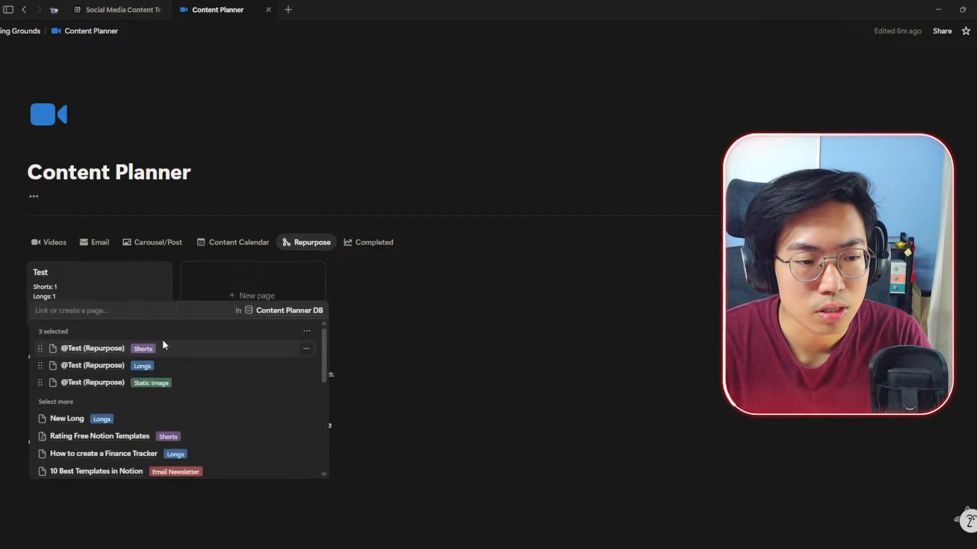
click(143, 282)
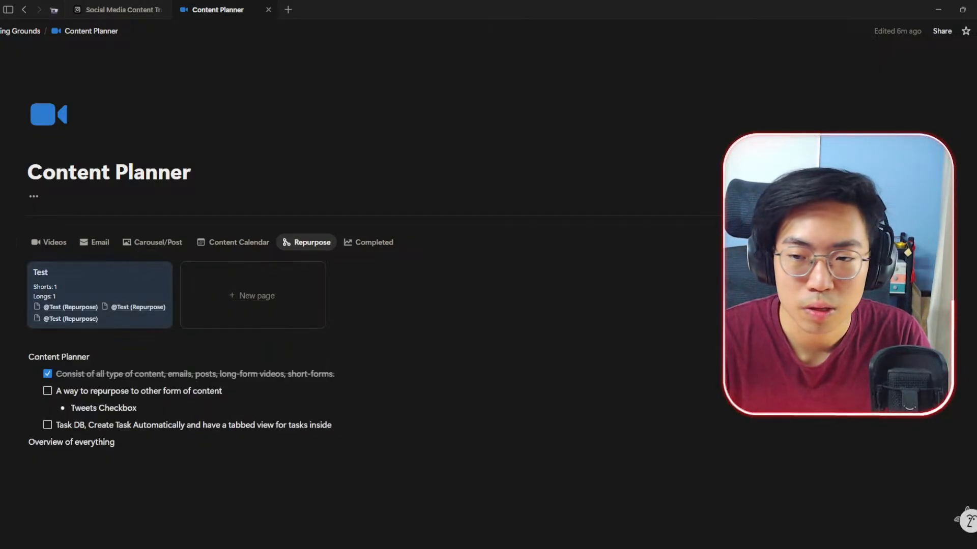
click(973, 243)
click(888, 322)
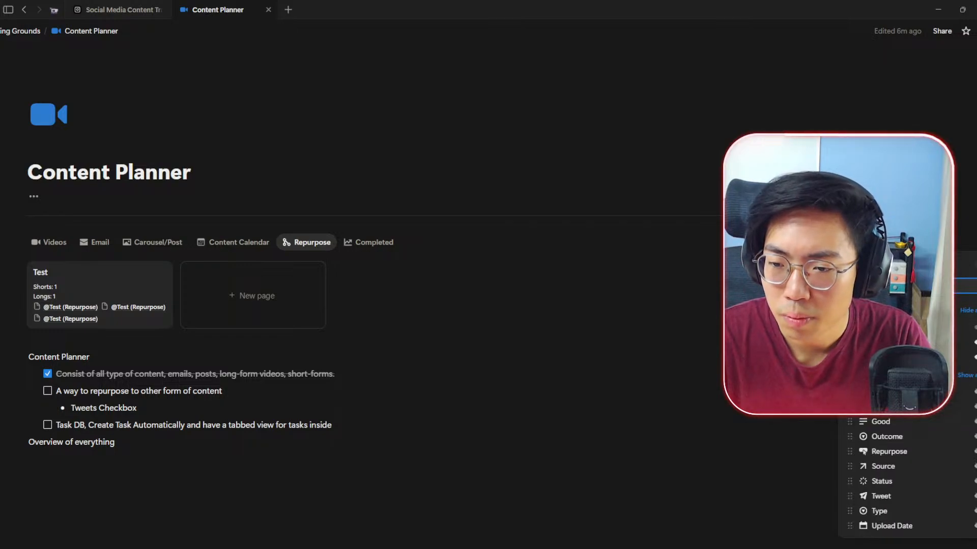
click(852, 264)
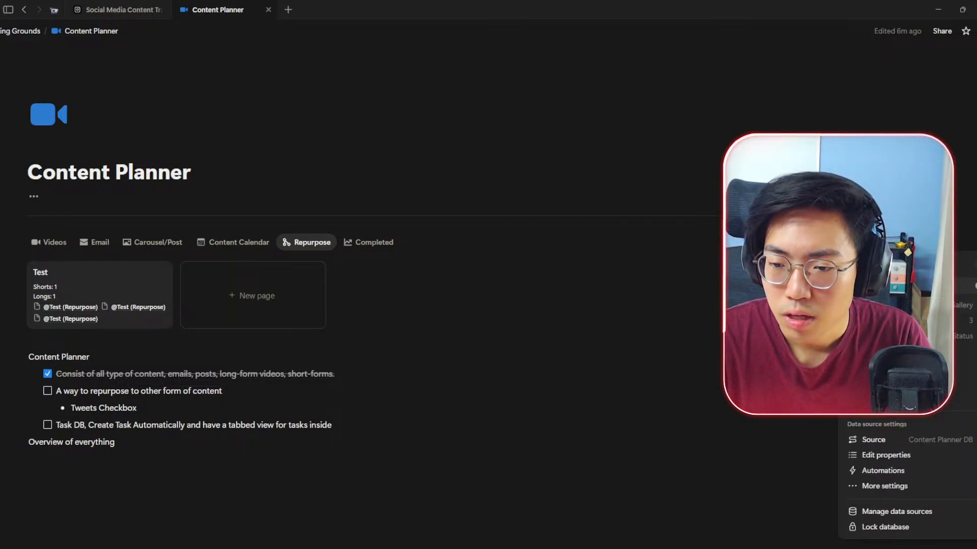
click(902, 459)
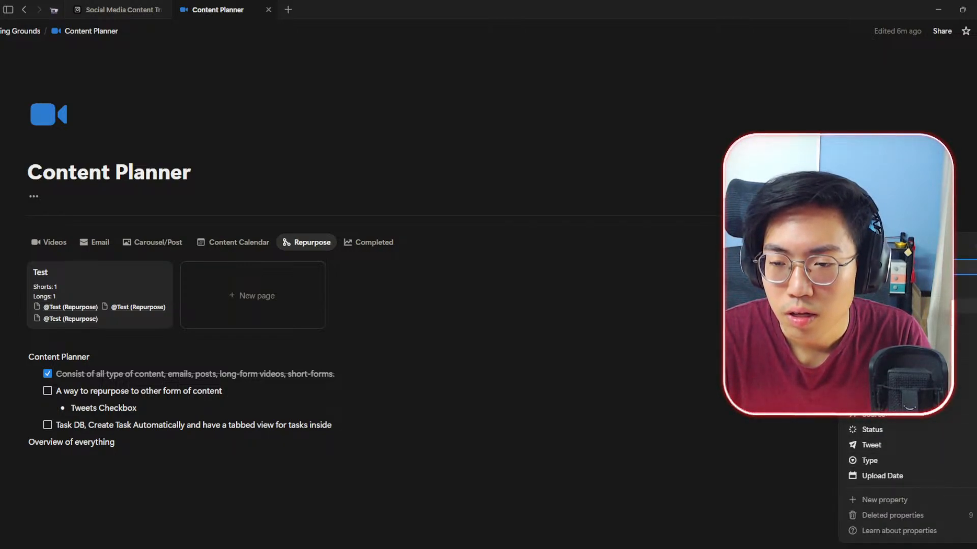
click(896, 322)
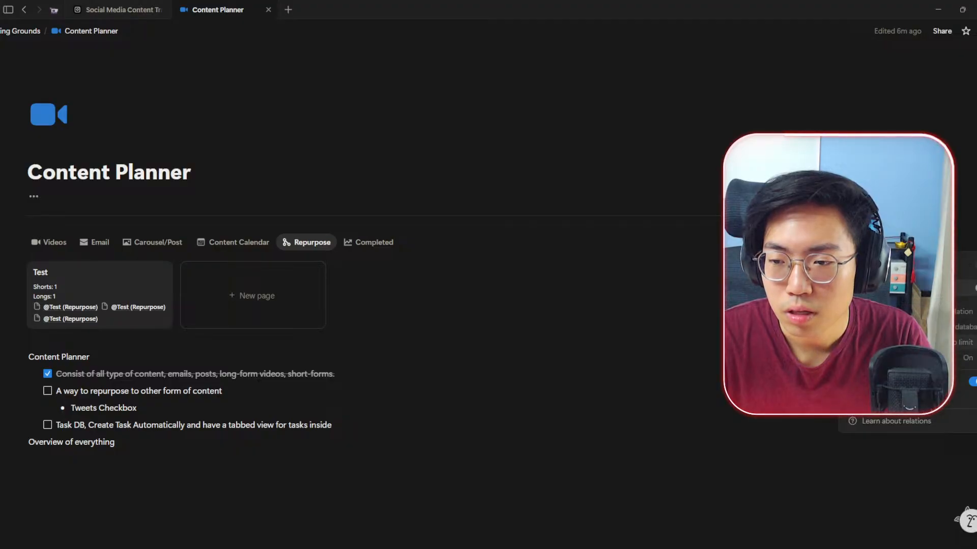
click(852, 263)
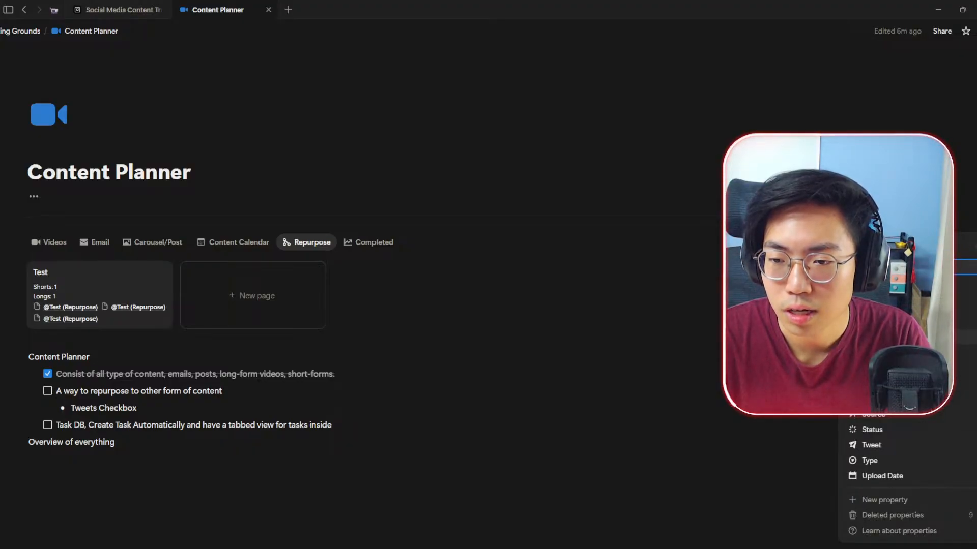
click(852, 246)
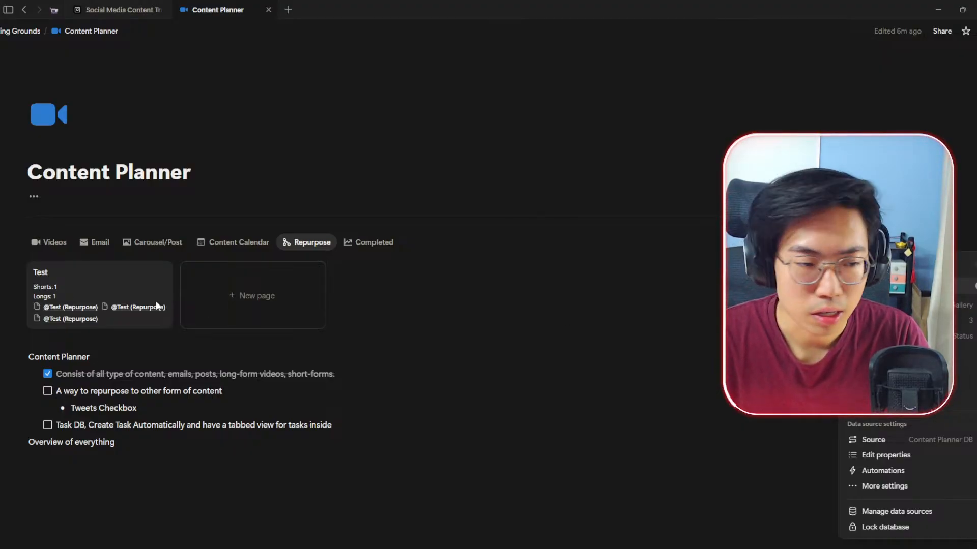
click(84, 281)
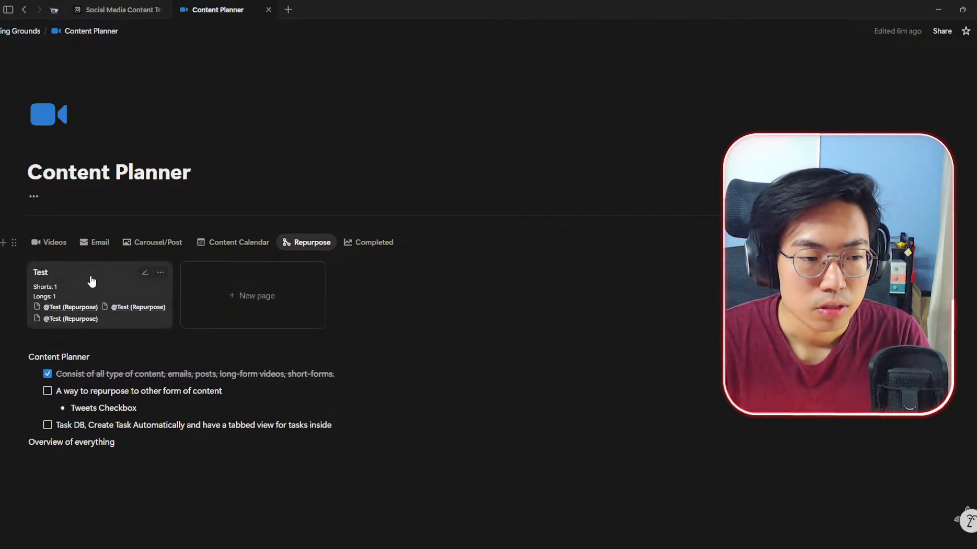
click(87, 281)
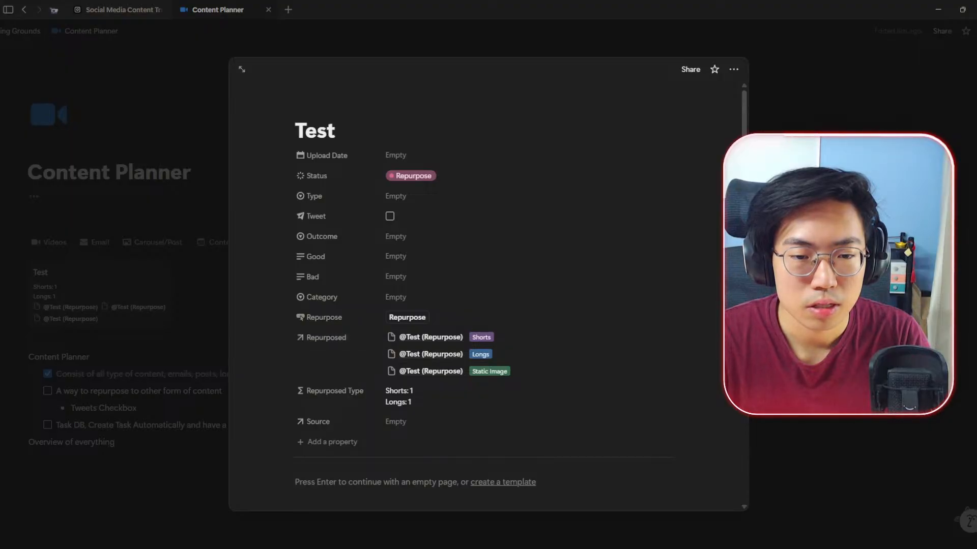
Close the Test page and hide the Repurposed relation on the Repurpose gallery's cards.
click(898, 243)
click(897, 242)
click(897, 321)
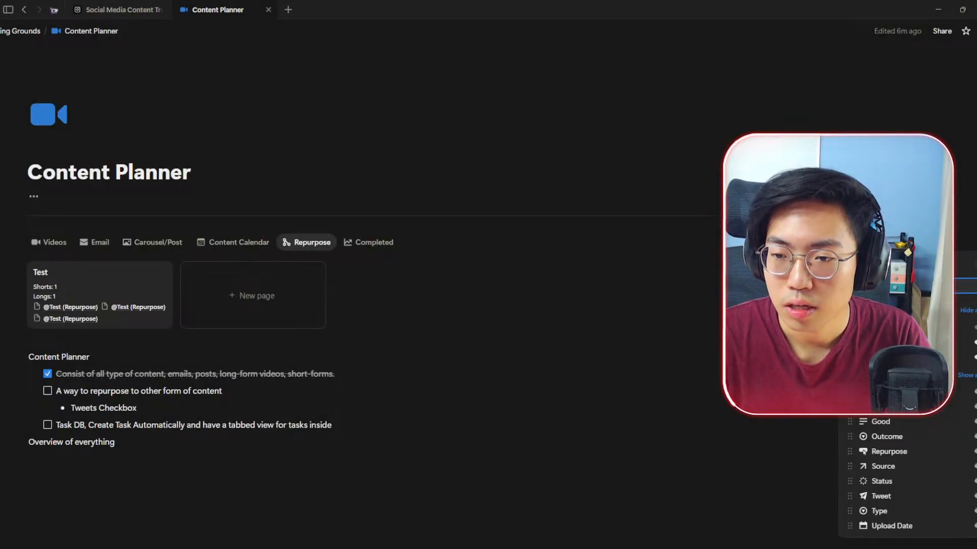
click(975, 357)
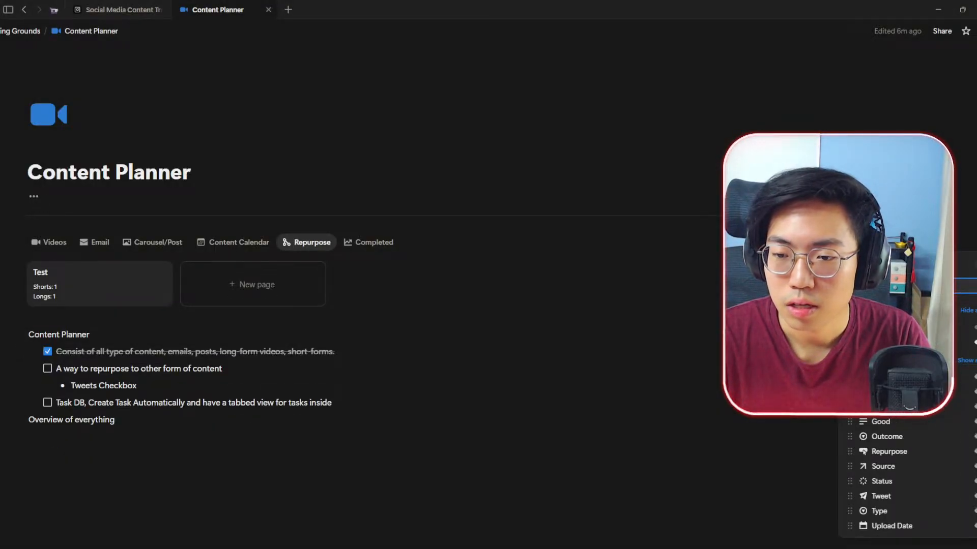
click(317, 325)
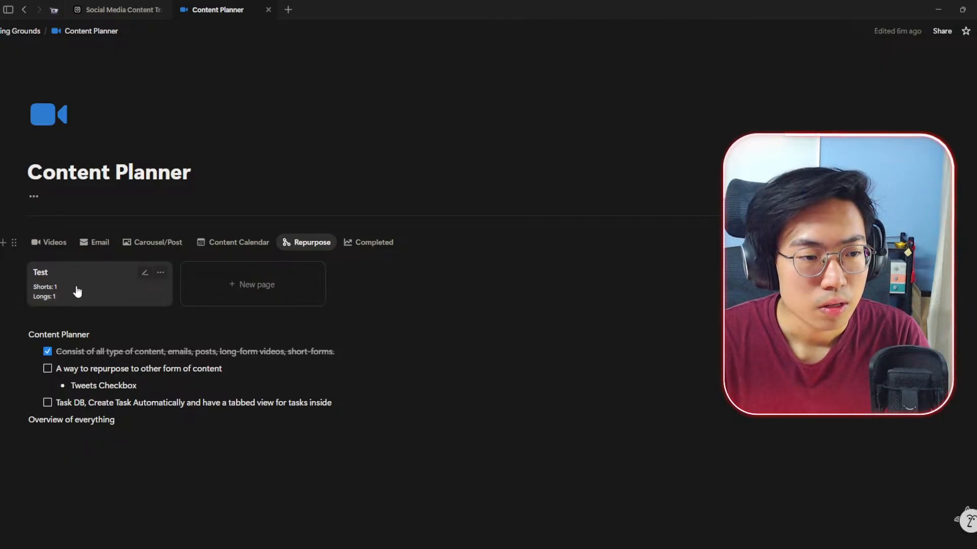
Show the Repurpose button on the gallery's cards and place it above the Repurposed Type counts.
click(909, 243)
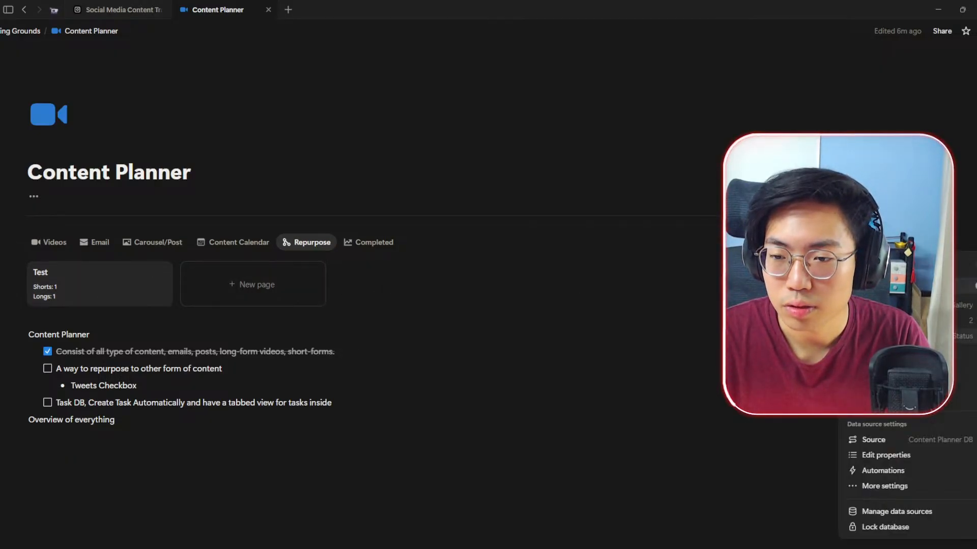
click(921, 321)
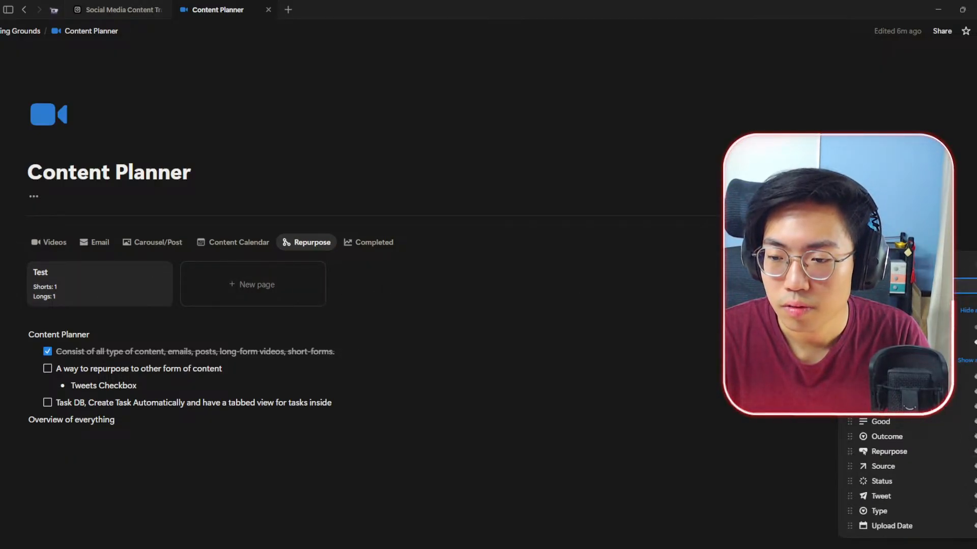
click(975, 452)
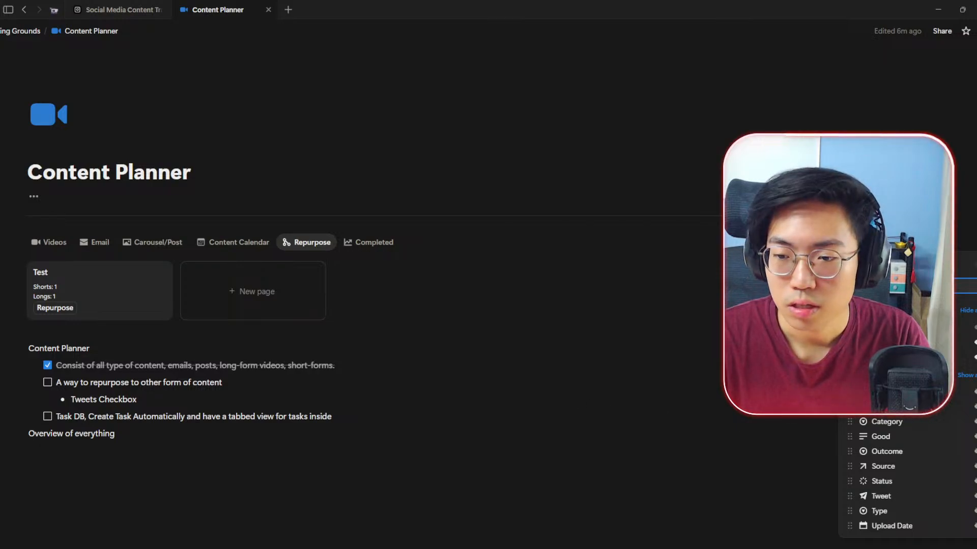
drag(850, 357, 850, 342)
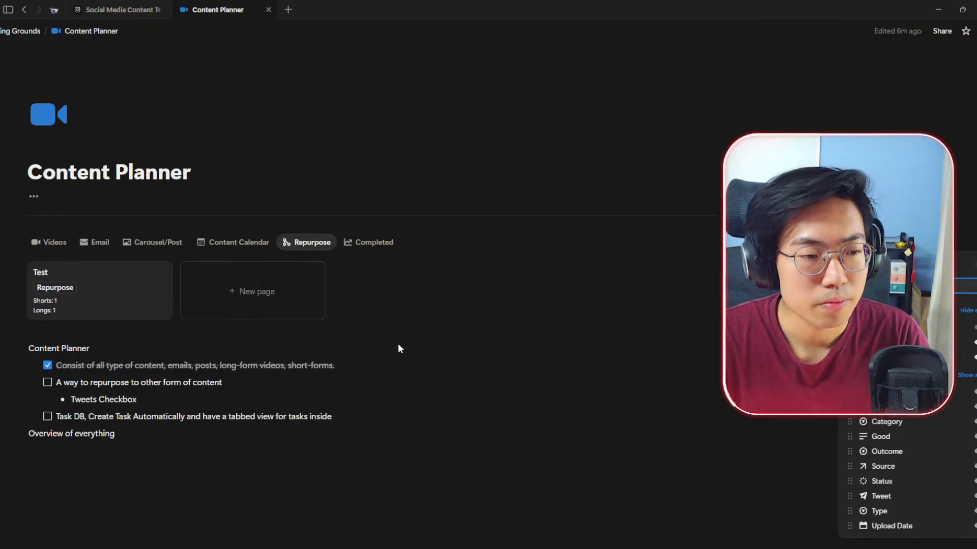
click(65, 278)
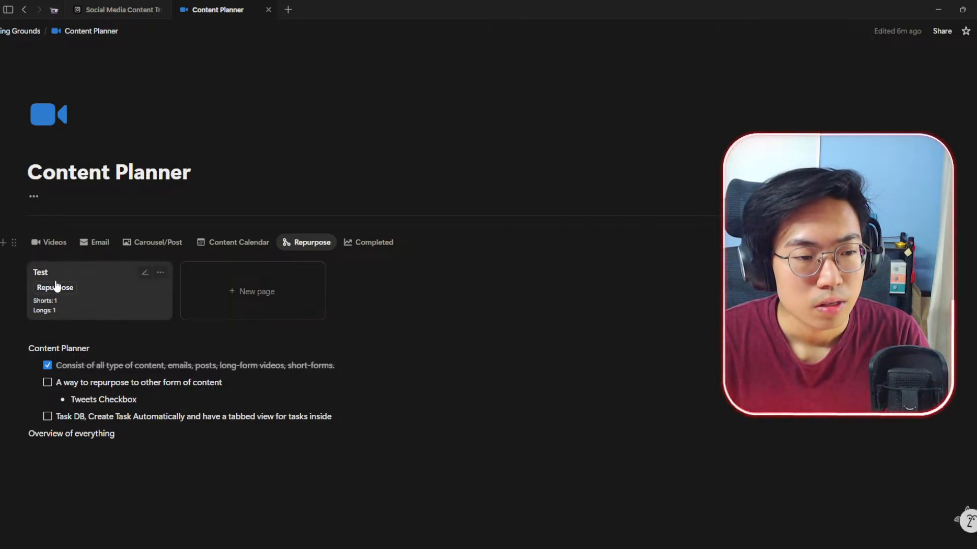
Make the Type and Upload Date properties visible on the Repurpose gallery's cards.
click(64, 276)
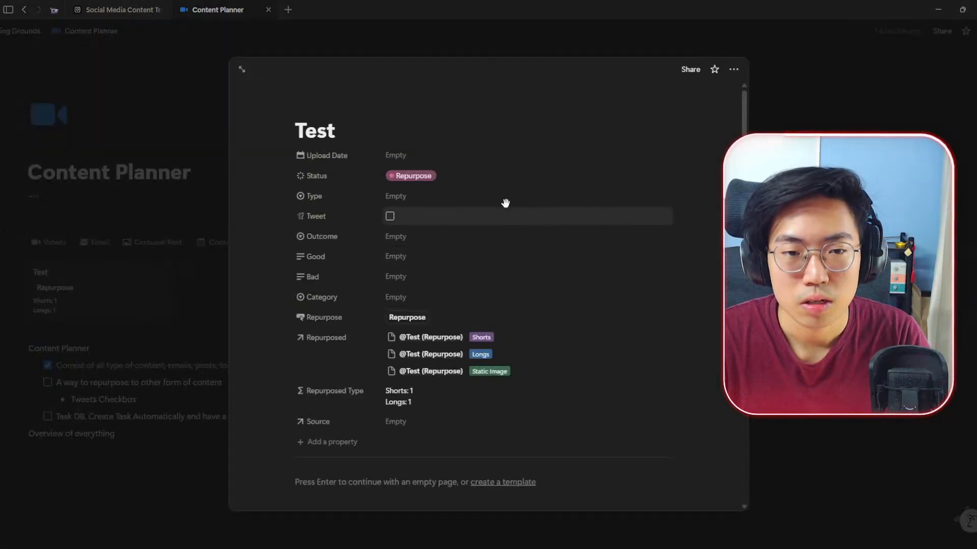
click(834, 229)
click(914, 242)
click(899, 305)
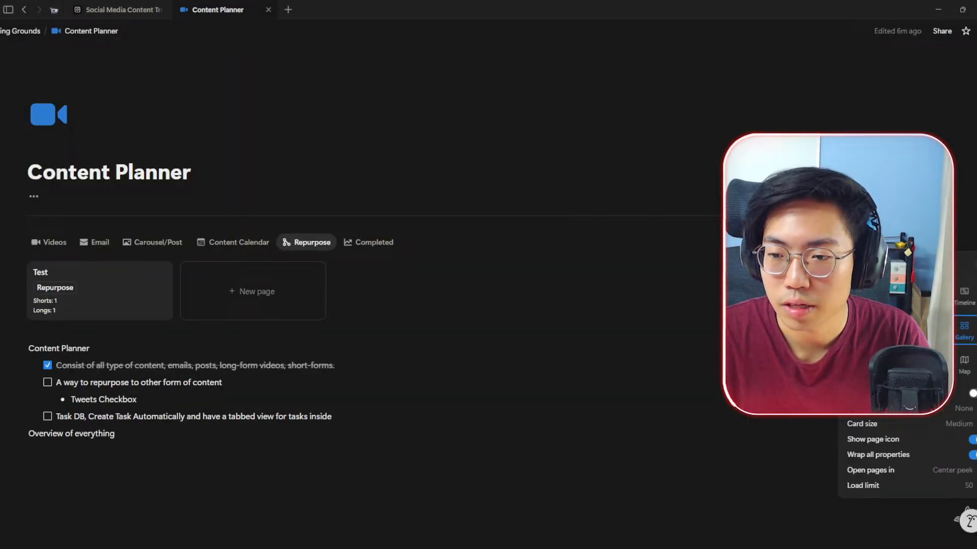
click(851, 265)
click(893, 323)
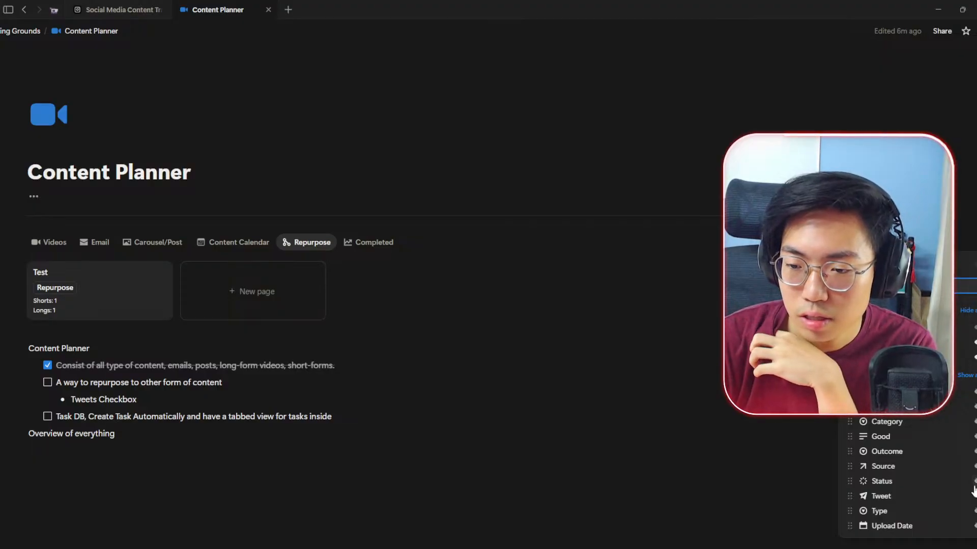
click(974, 511)
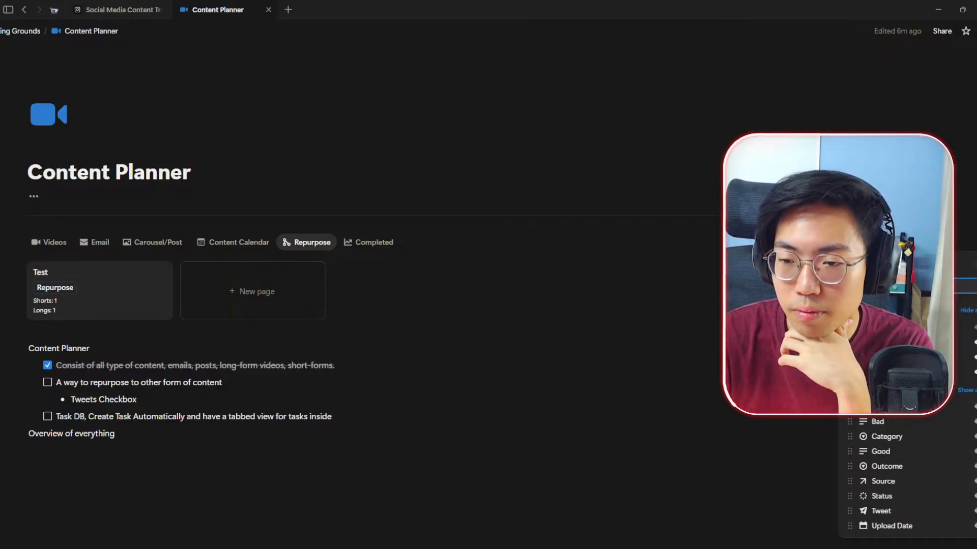
click(974, 526)
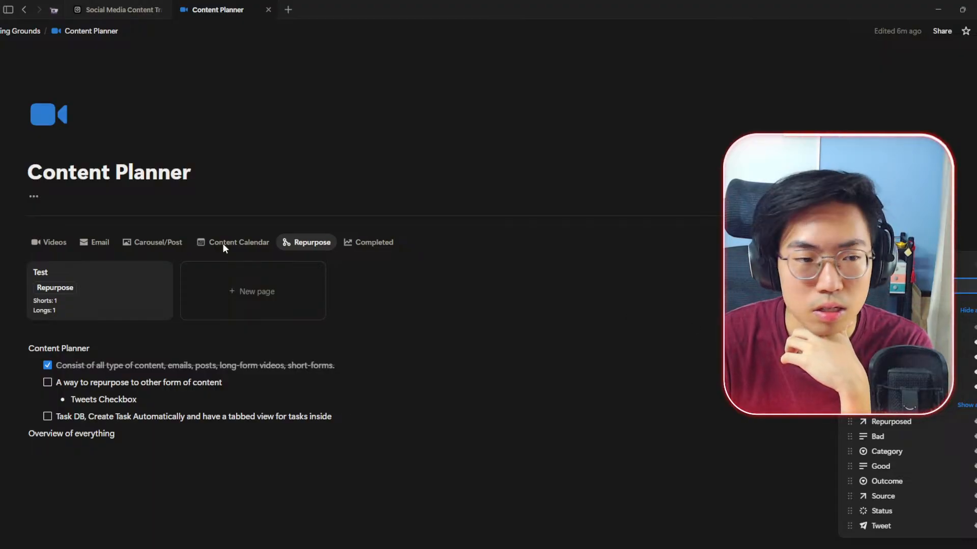
Set the Test page's Type to Longs, and change it on the gallery card to Email Newsletter.
click(137, 272)
click(407, 196)
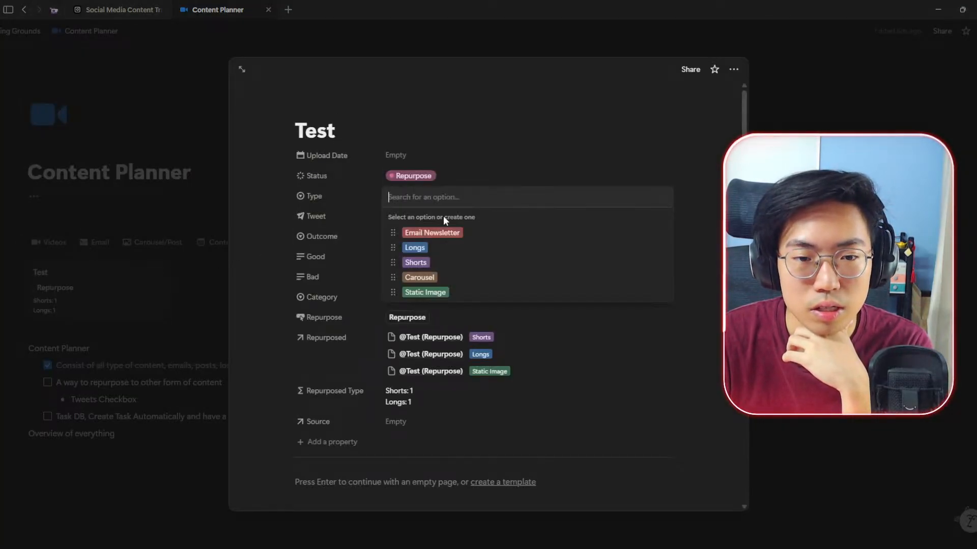
click(448, 247)
click(153, 304)
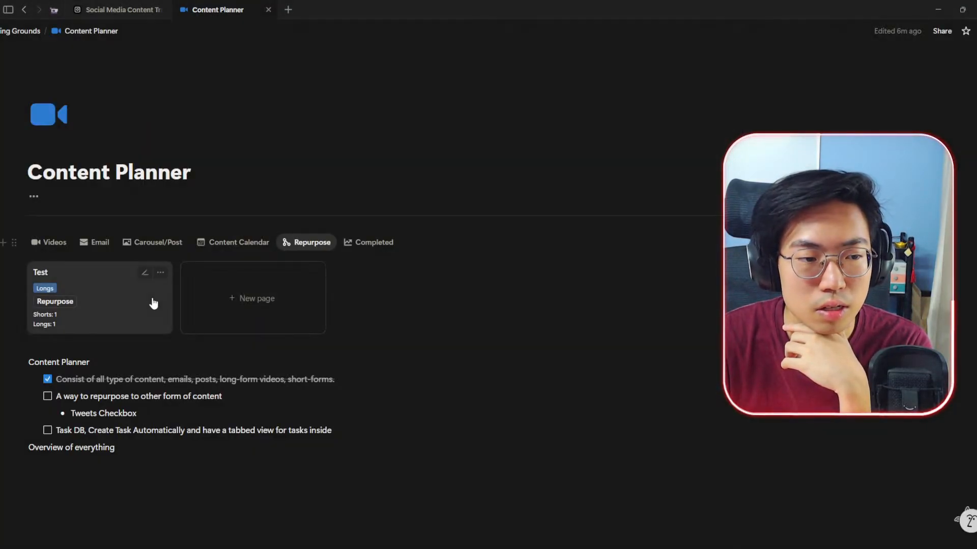
click(50, 289)
click(98, 327)
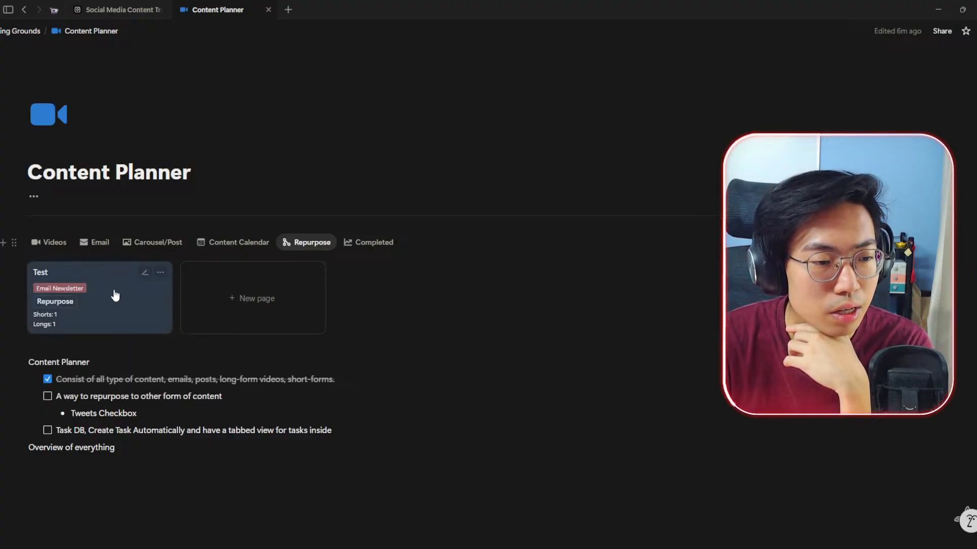
Review the Repurposed Type formula inside the Test page and return to the gallery.
click(145, 302)
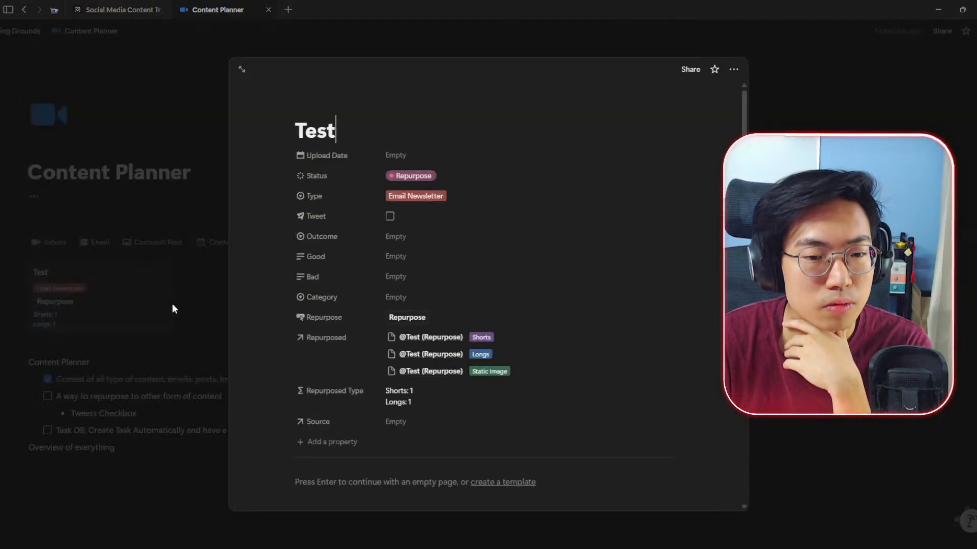
click(443, 399)
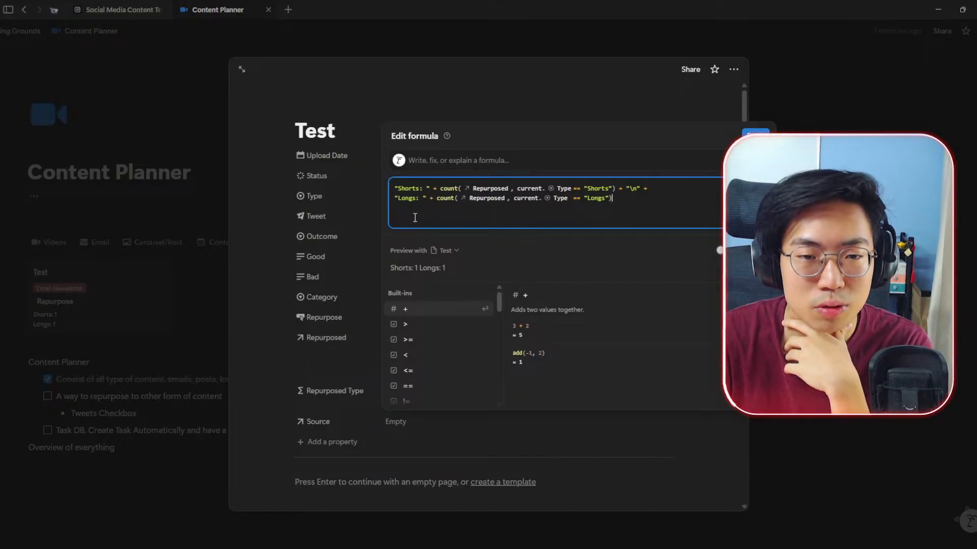
click(204, 312)
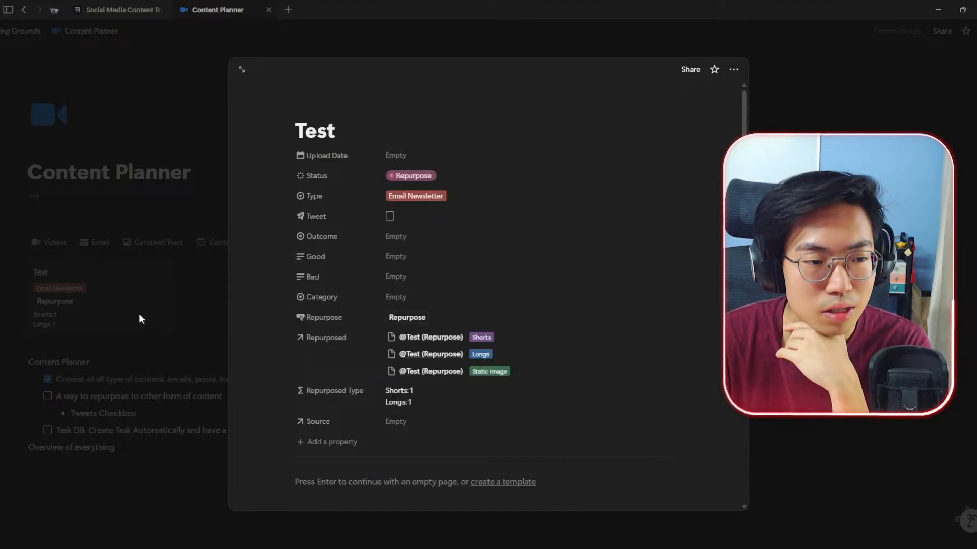
click(139, 313)
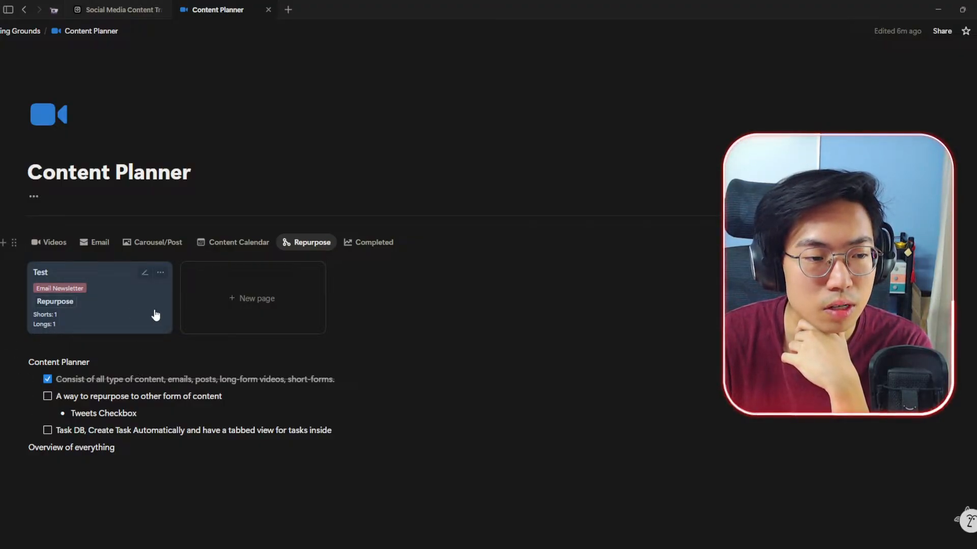
Make the Status property visible on the Repurpose gallery's cards.
click(914, 243)
click(964, 321)
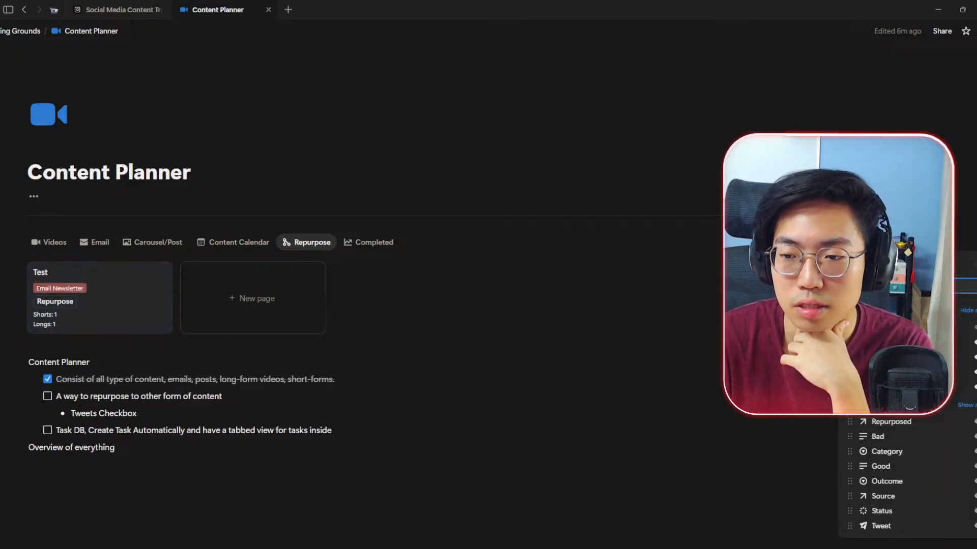
click(975, 512)
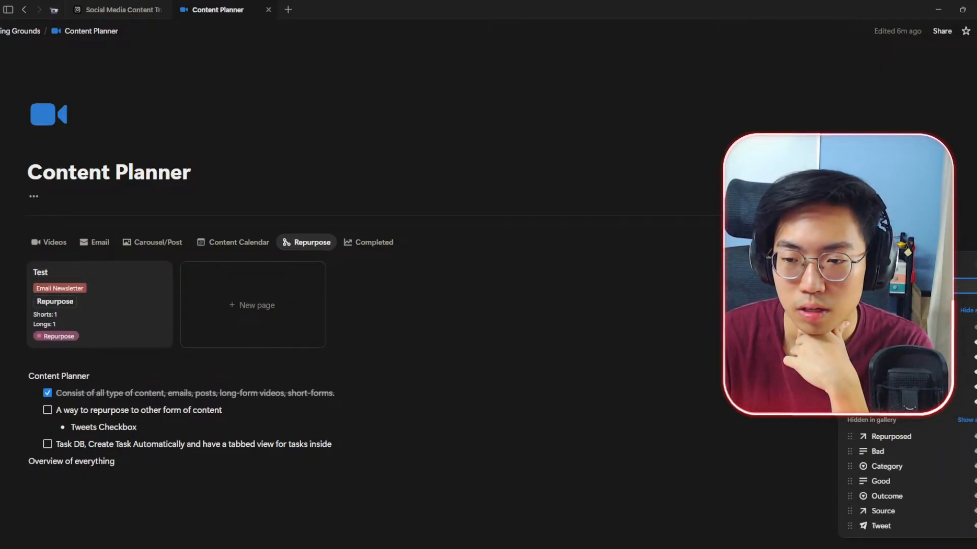
Reorder the properties on the Repurpose gallery's cards, putting Status first and the Repurpose button below the repurposed content counts.
drag(850, 402, 850, 342)
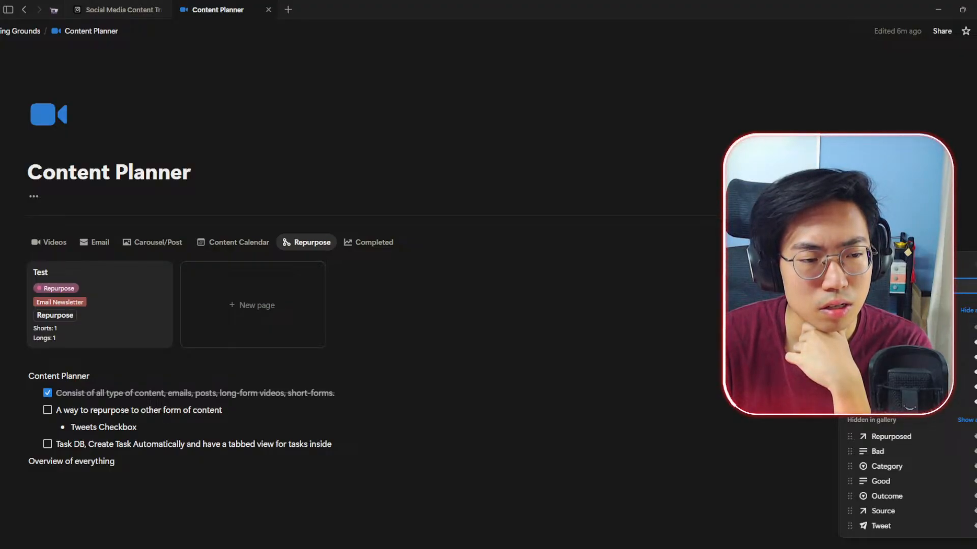
click(62, 288)
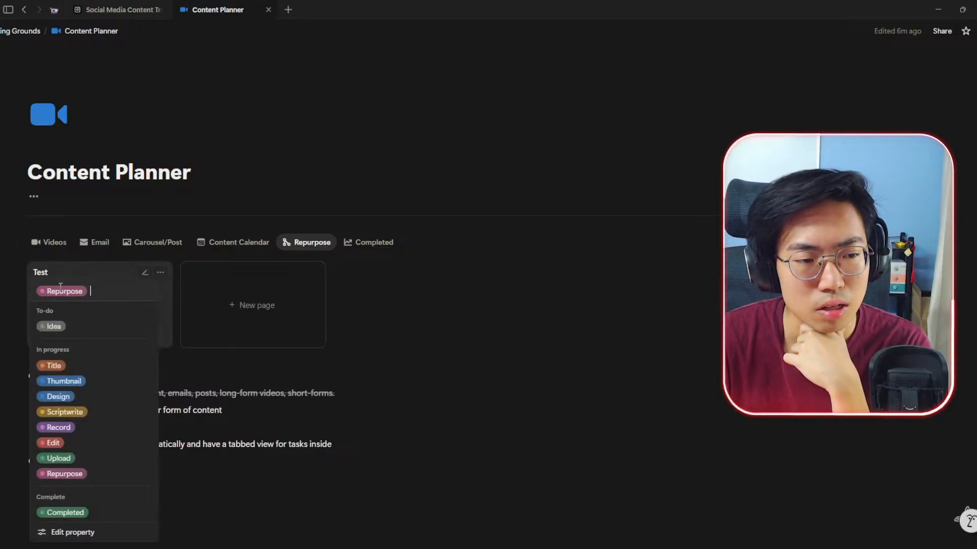
click(109, 259)
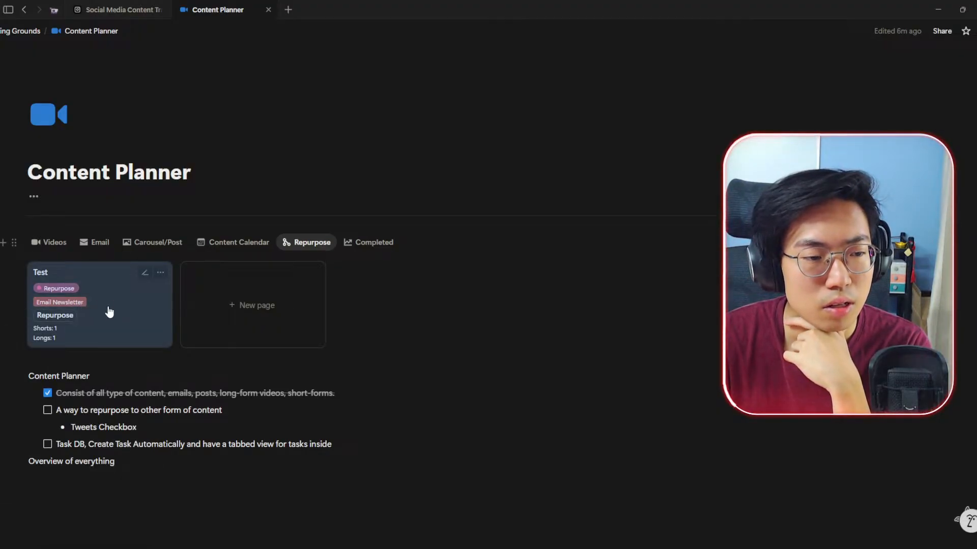
click(913, 242)
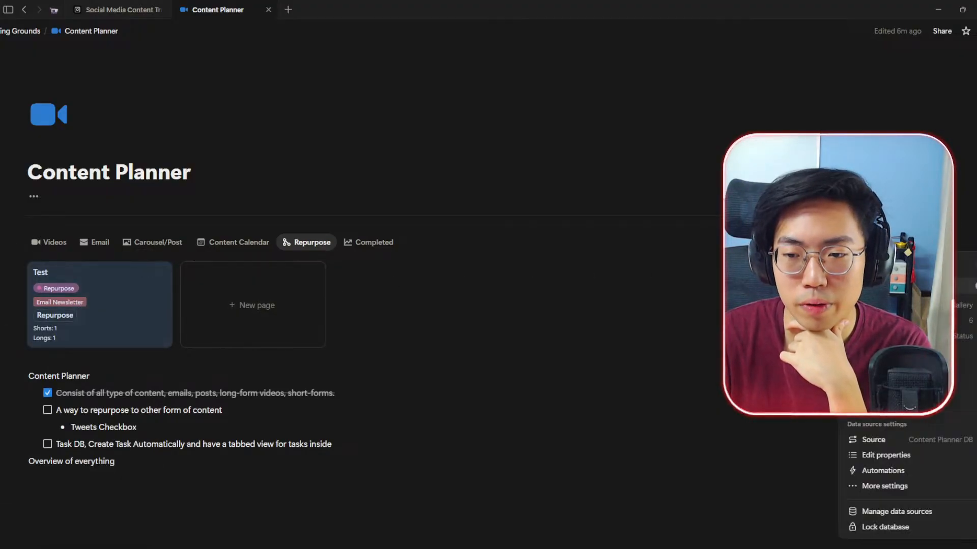
click(895, 320)
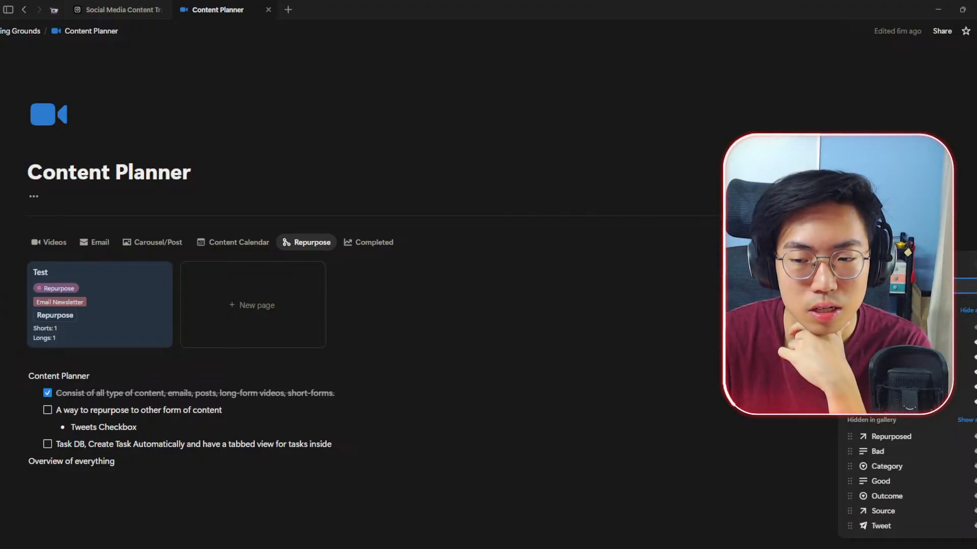
drag(849, 372, 850, 403)
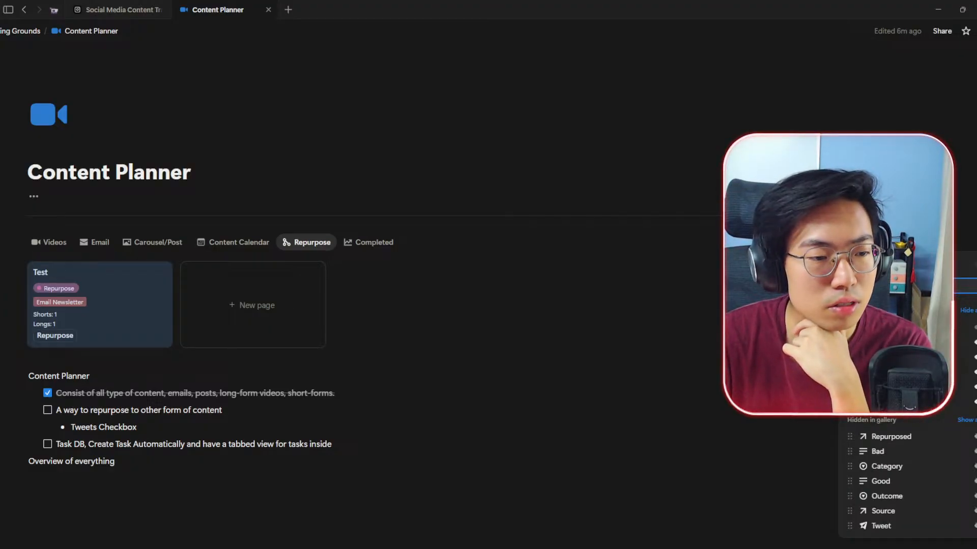
click(133, 340)
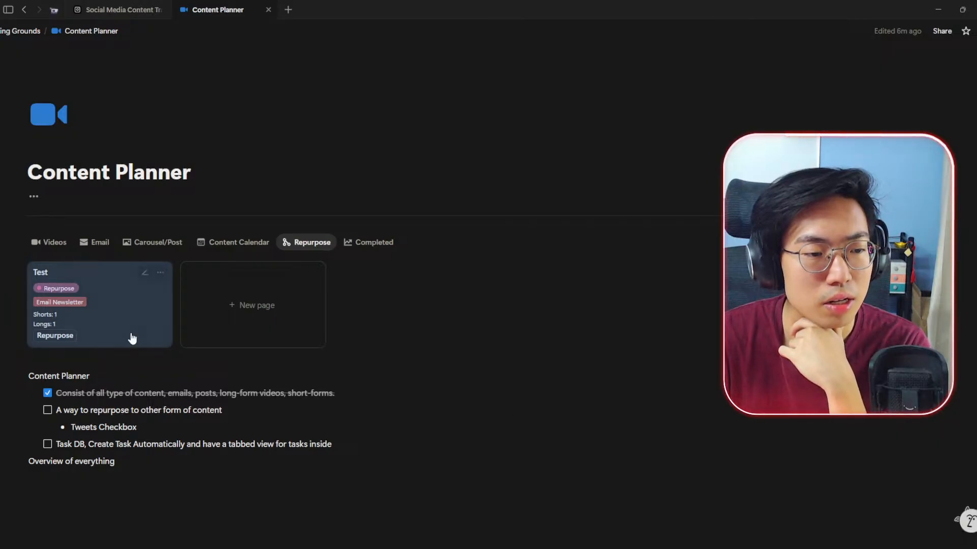
click(122, 377)
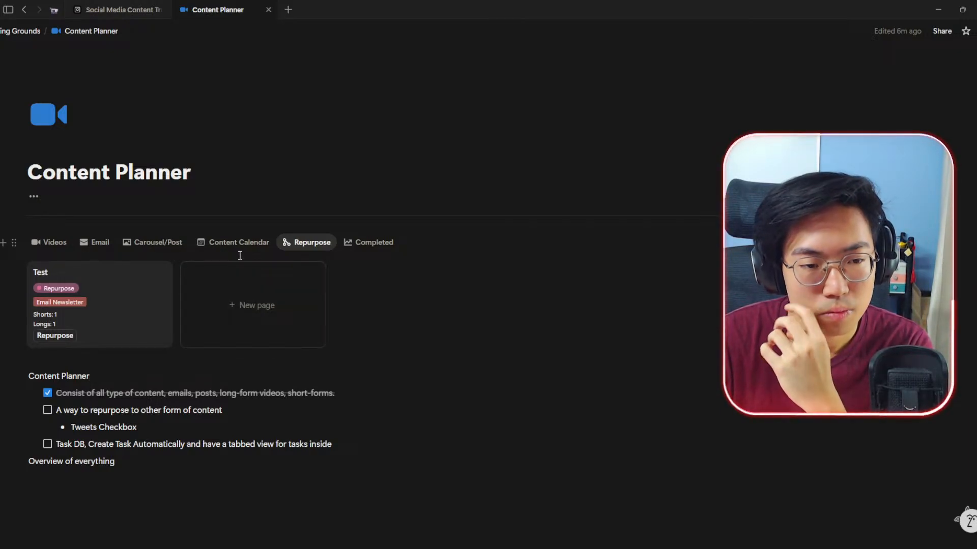
Review the Completed view and add the to-do "Improve Analyze/Completed Part" below the Task DB item in the Content Planner checklist.
click(351, 243)
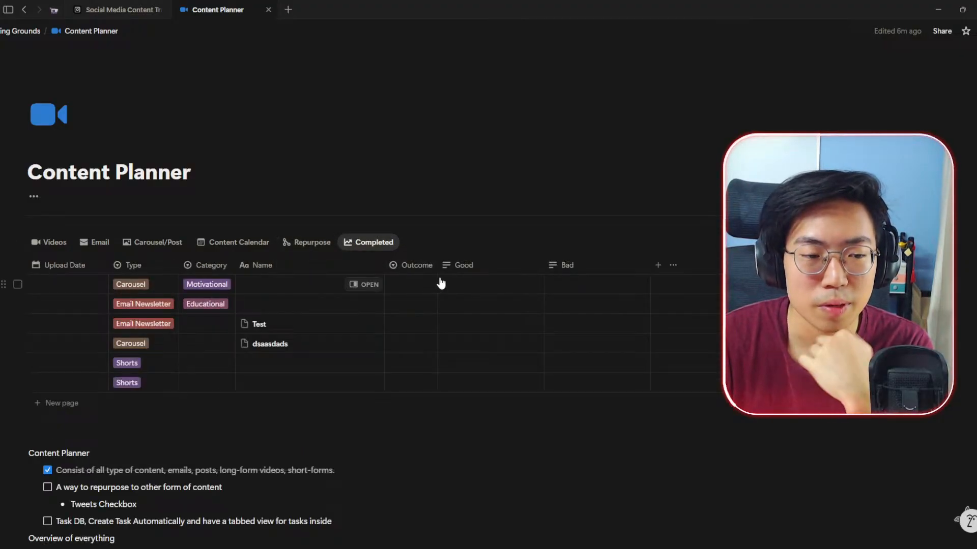
scroll(534, 298, down, 2)
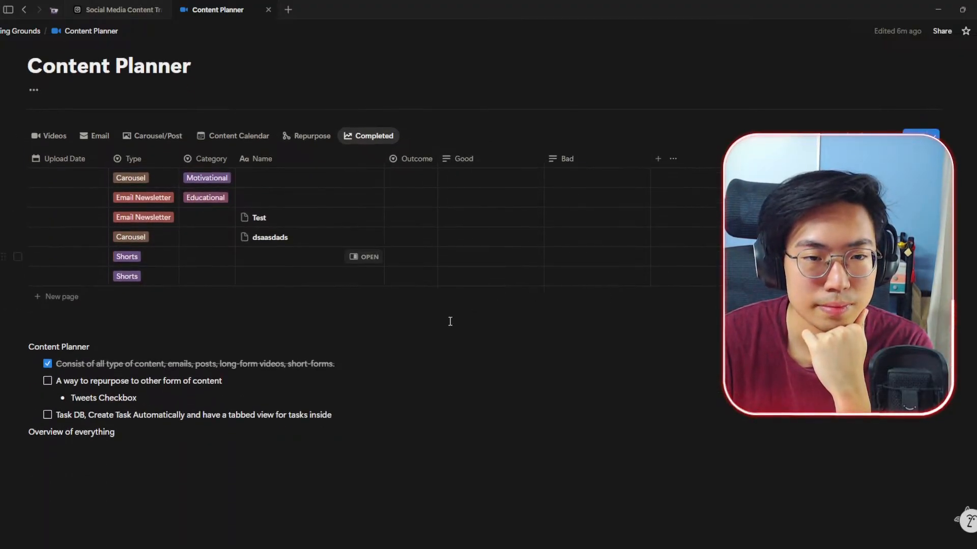
click(388, 406)
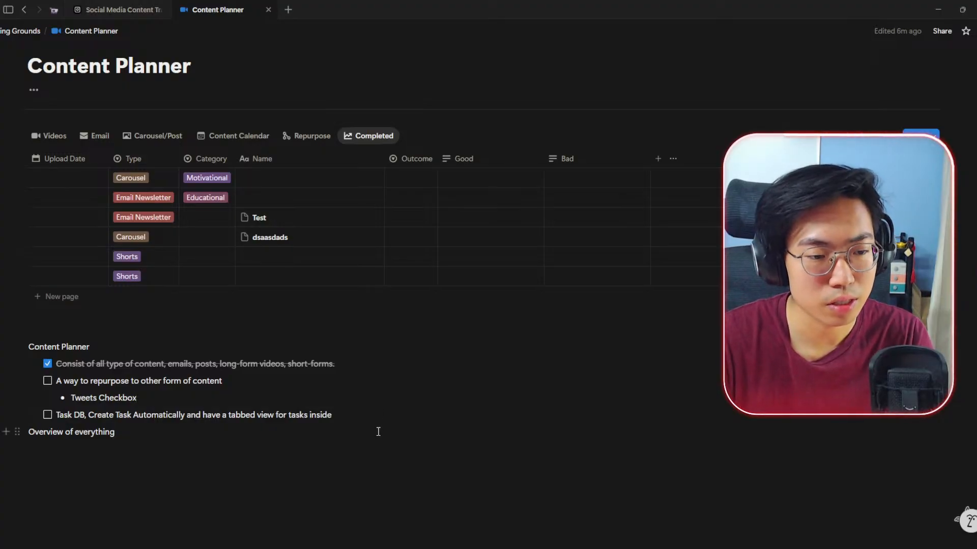
click(388, 418)
key(Return)
text(Improve Analyze)
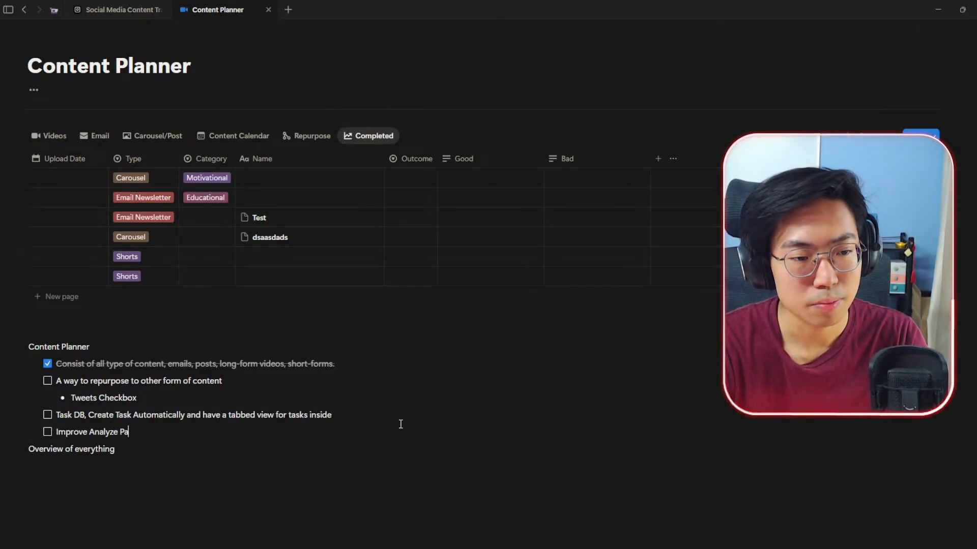
text(/Coimpl)
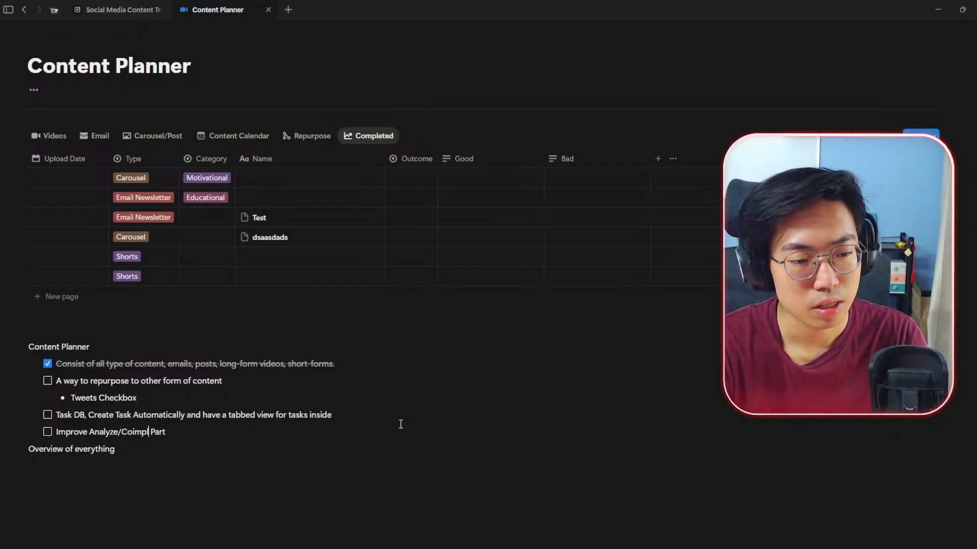
key(BackSpace)
key(BackSpace)
key(BackSpace)
key(BackSpace)
key(BackSpace)
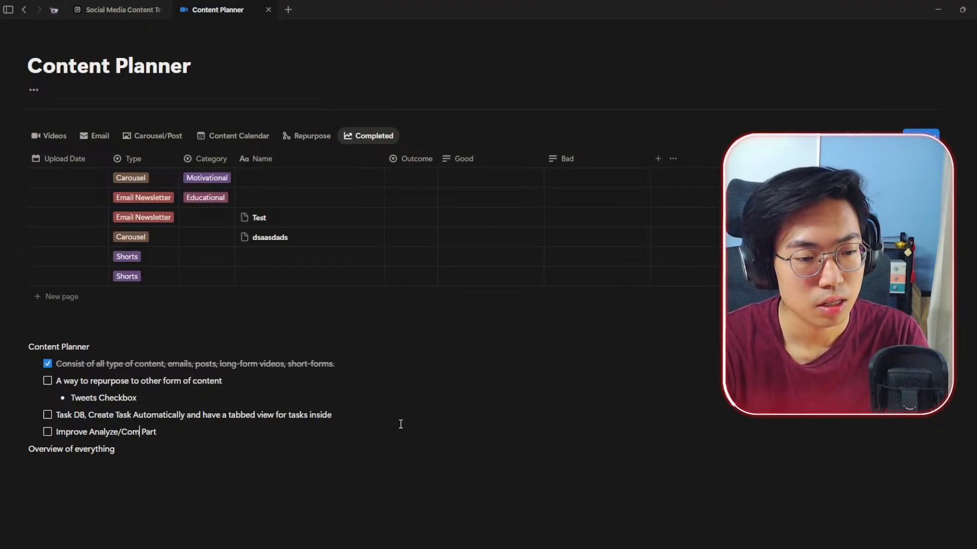
click(240, 404)
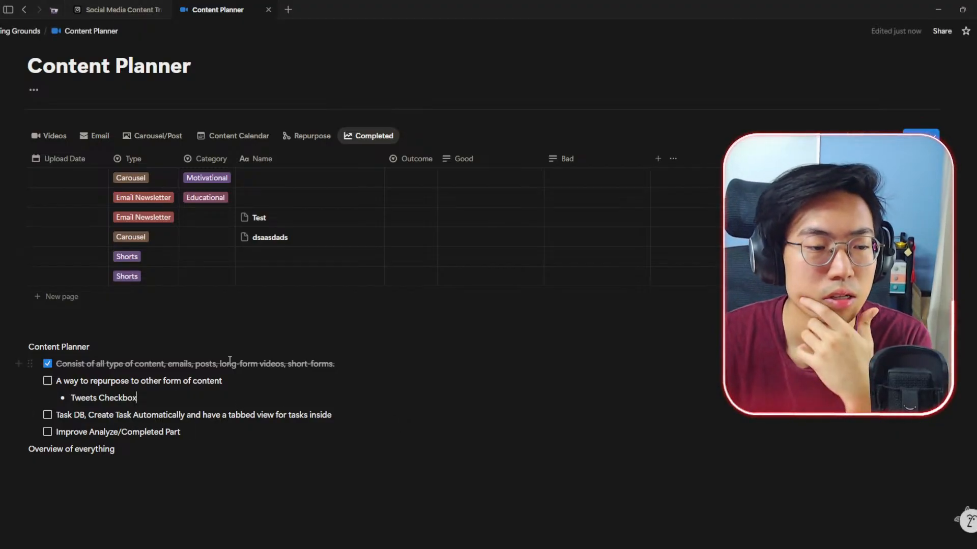
Return to the Repurpose gallery, reread the repurposing to-do and check the Test page's properties.
click(297, 136)
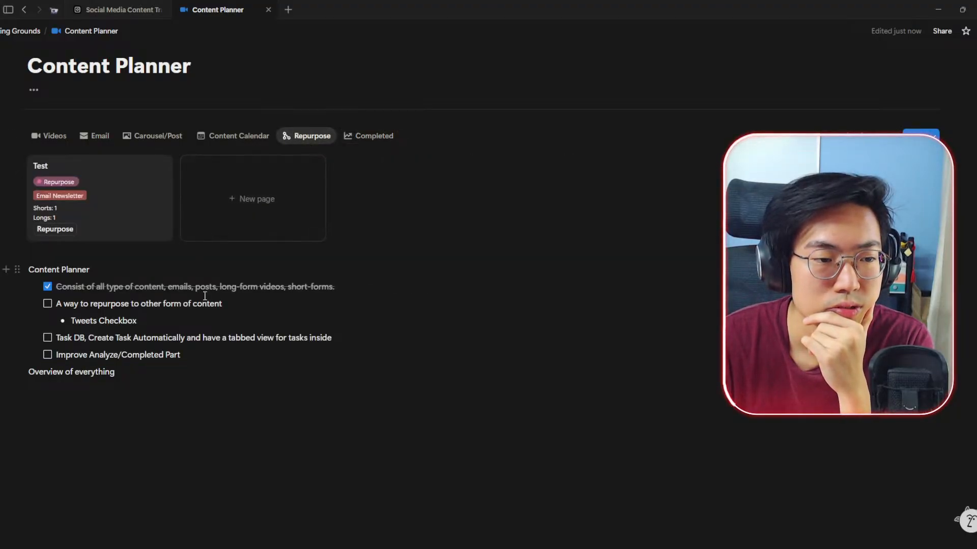
drag(223, 304, 97, 305)
click(221, 304)
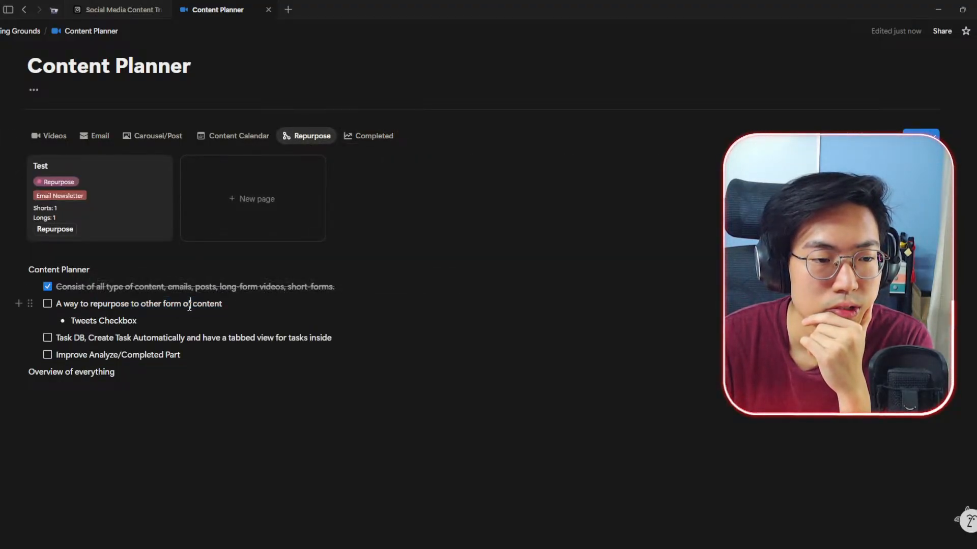
drag(222, 304, 120, 304)
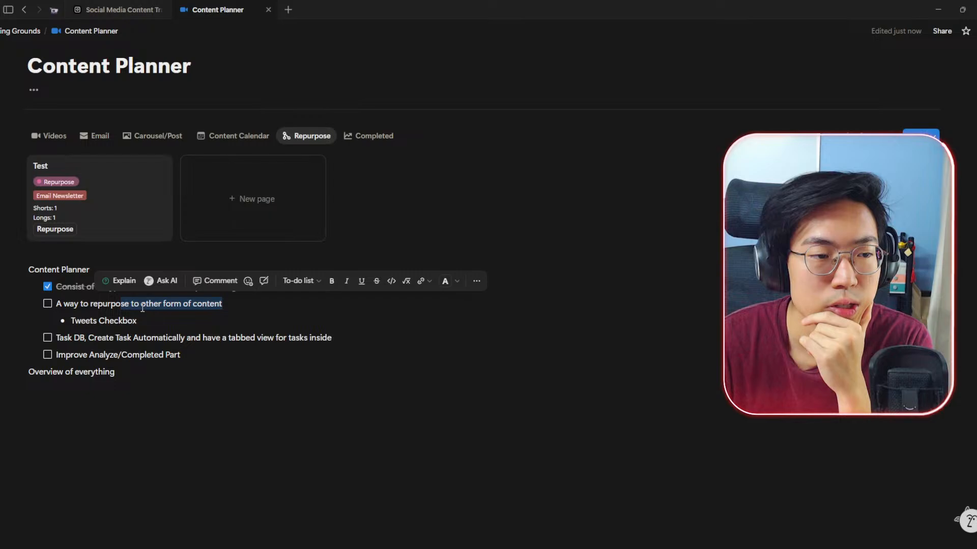
click(99, 304)
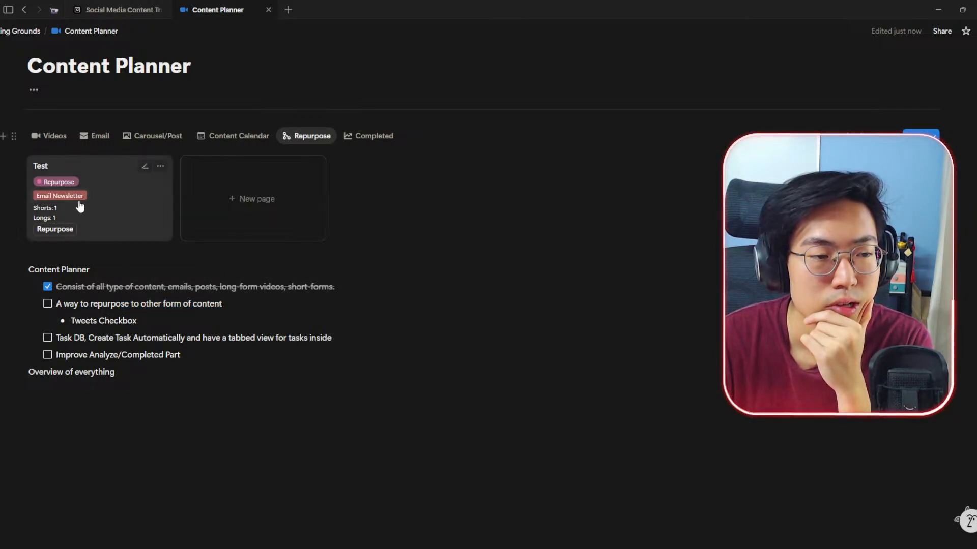
click(155, 207)
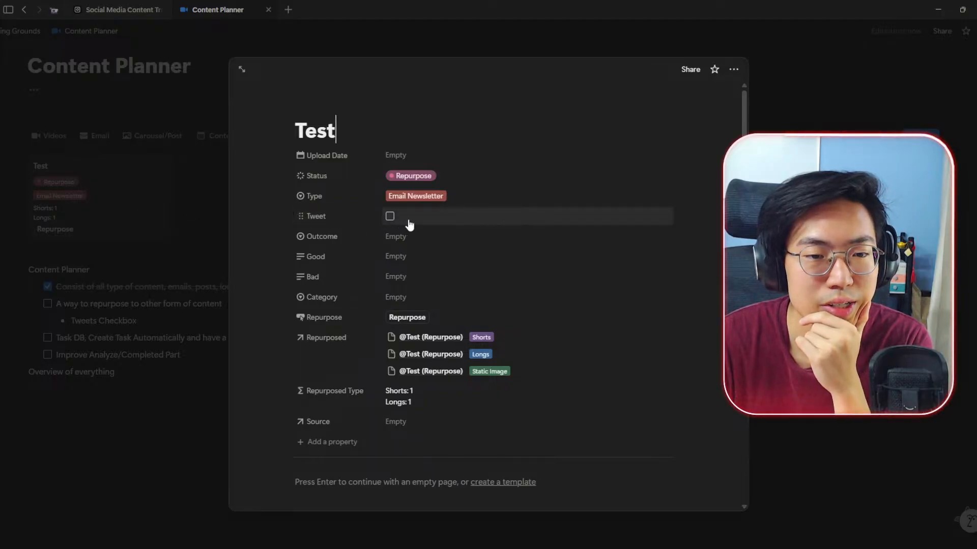
click(93, 188)
Make the Tweet checkbox visible above the Repurpose button on the gallery cards and test toggling it on the Test card.
click(892, 136)
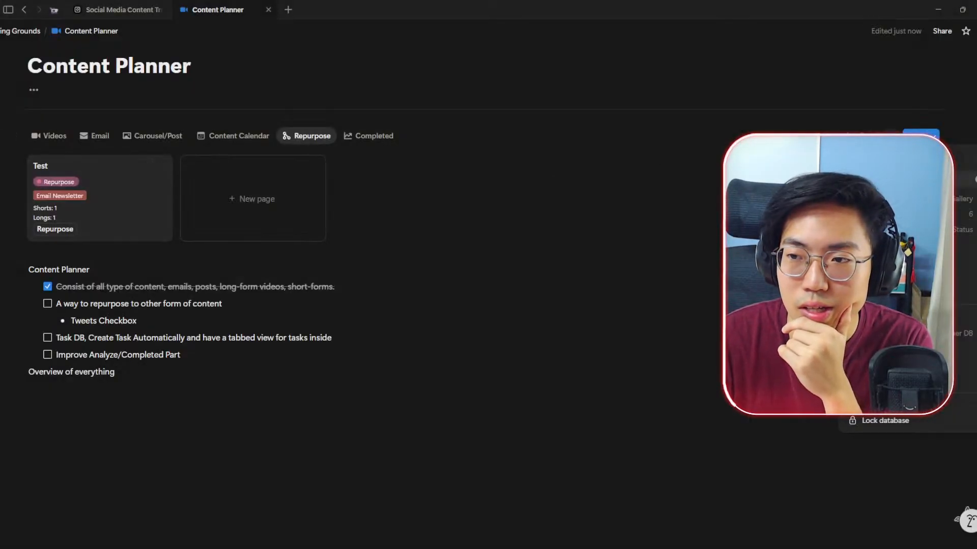
click(916, 214)
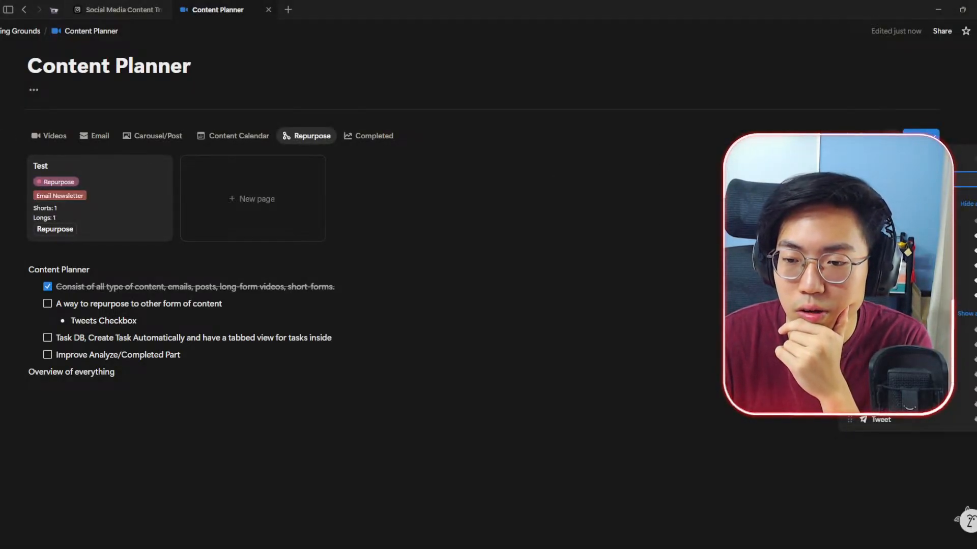
click(975, 420)
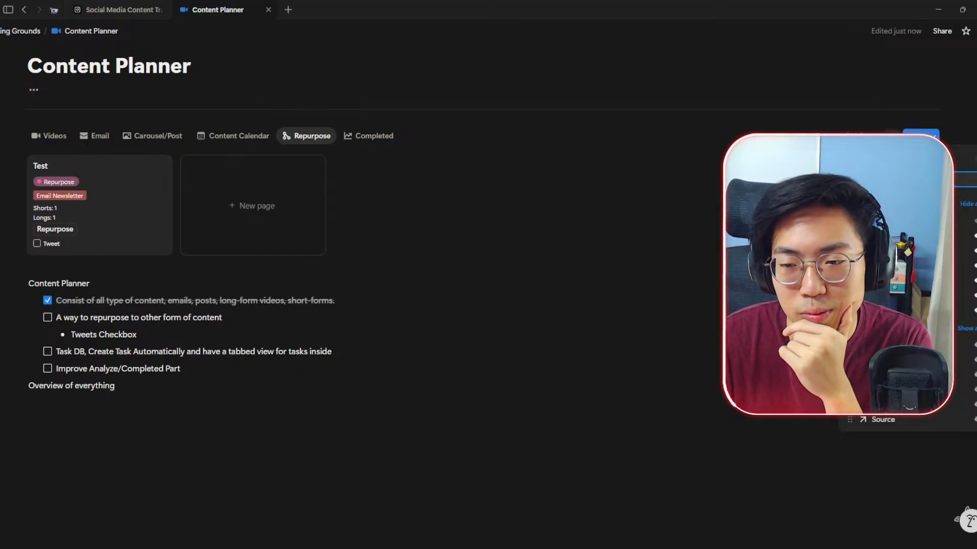
click(74, 245)
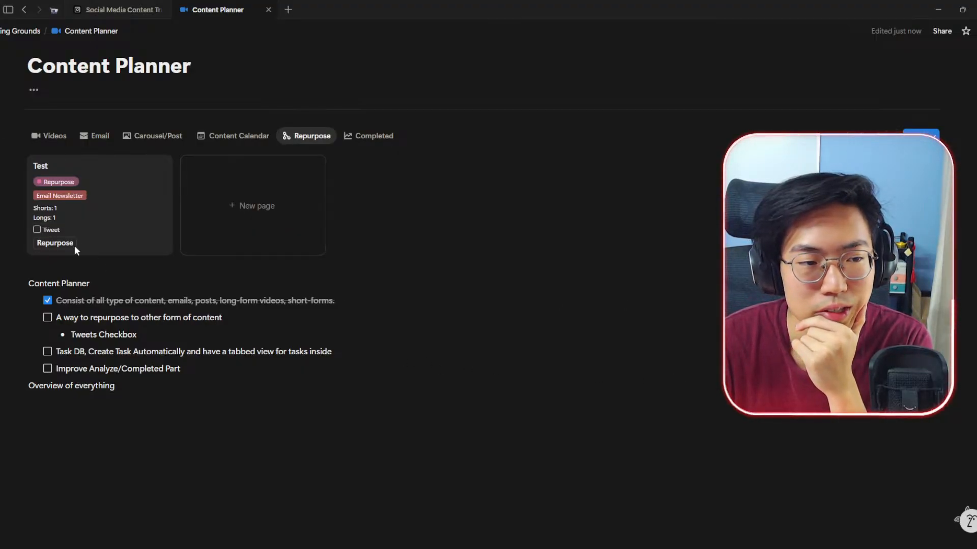
click(37, 229)
click(37, 229)
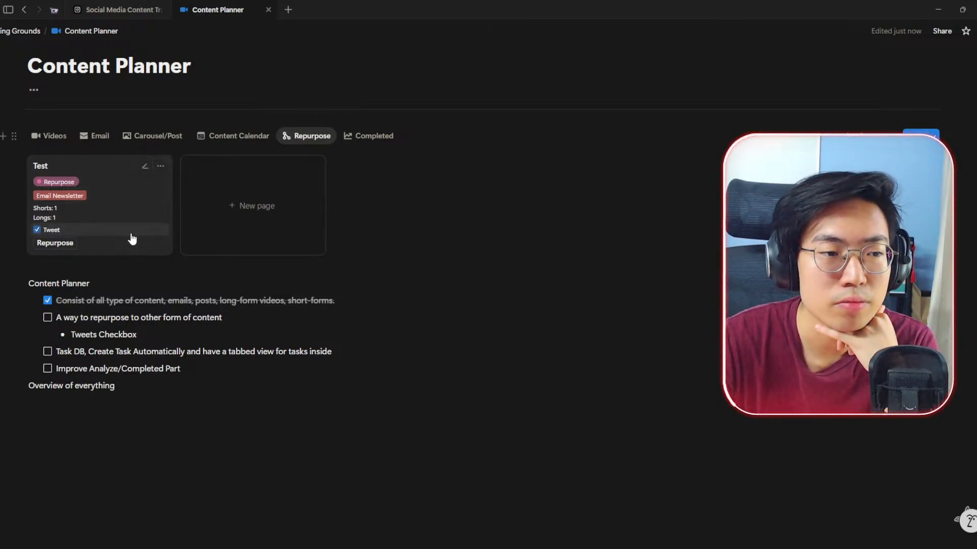
Examine the Repurposed entries and Repurposed Type counts inside the Test page, and return to the gallery.
click(89, 183)
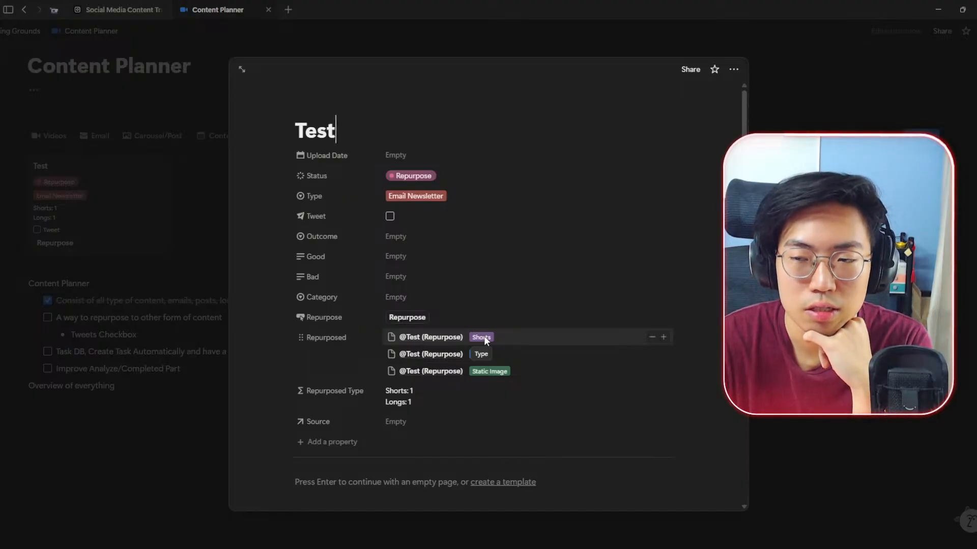
scroll(484, 336, down, 4)
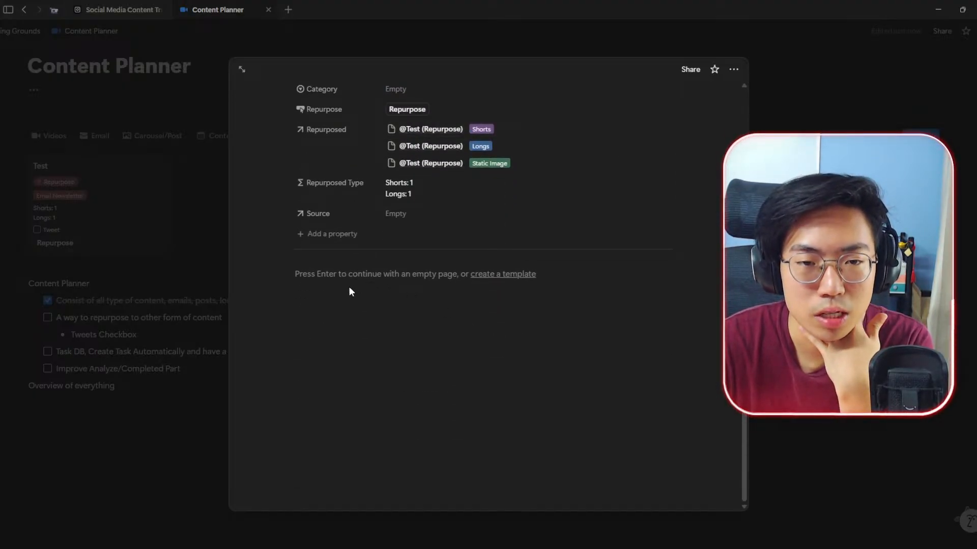
click(197, 277)
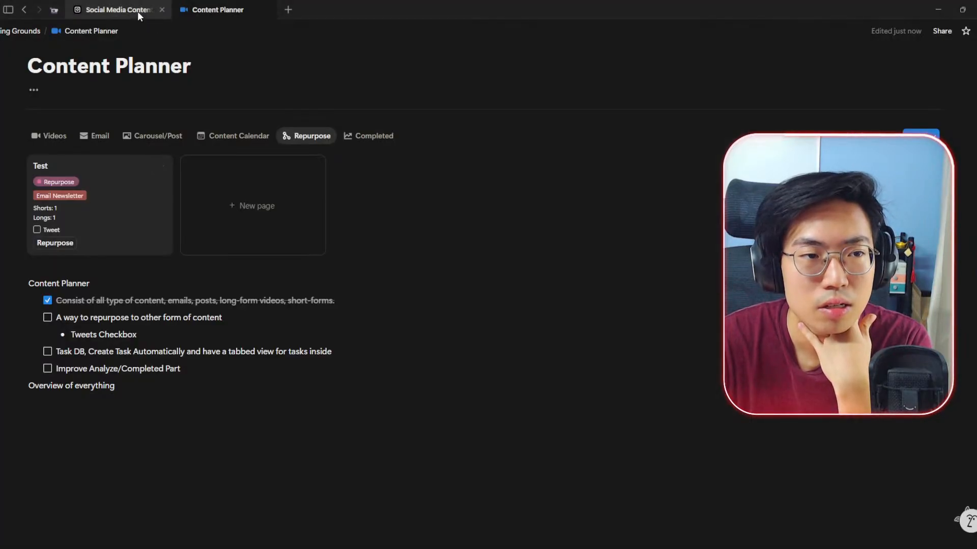
Open the Simple Content Planner page and inspect the full properties of its example project, "The Best Way to Organize Your Calendar".
click(138, 12)
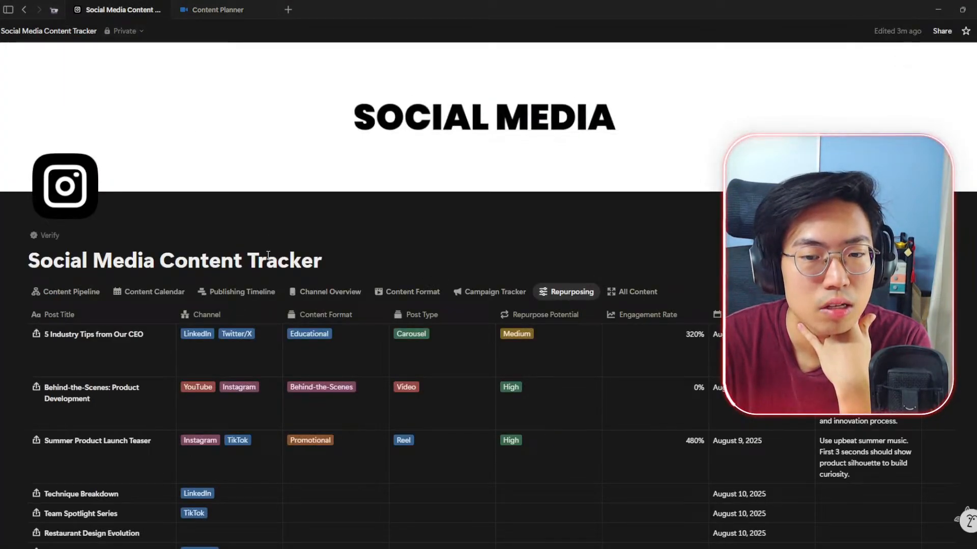
mouse_move(17, 19)
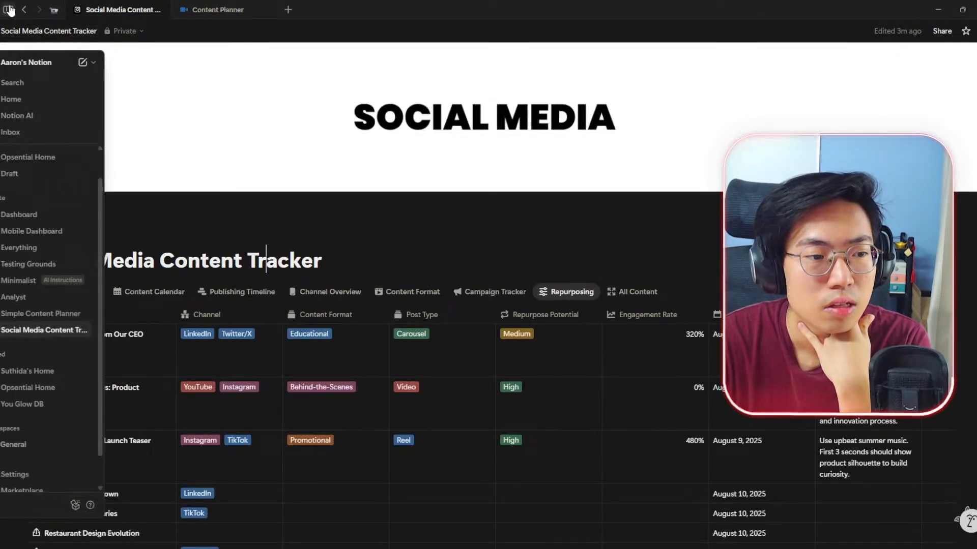
click(21, 315)
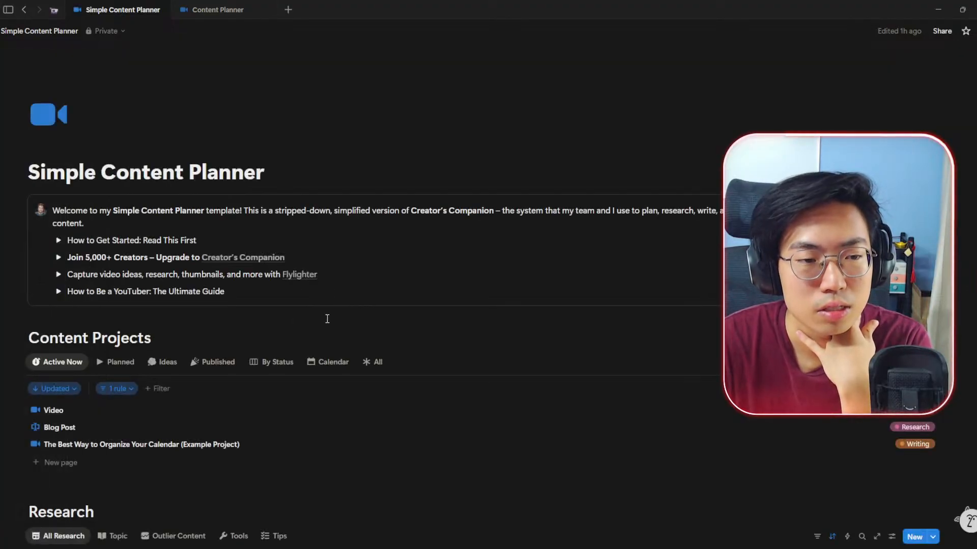
scroll(288, 318, down, 1)
click(223, 259)
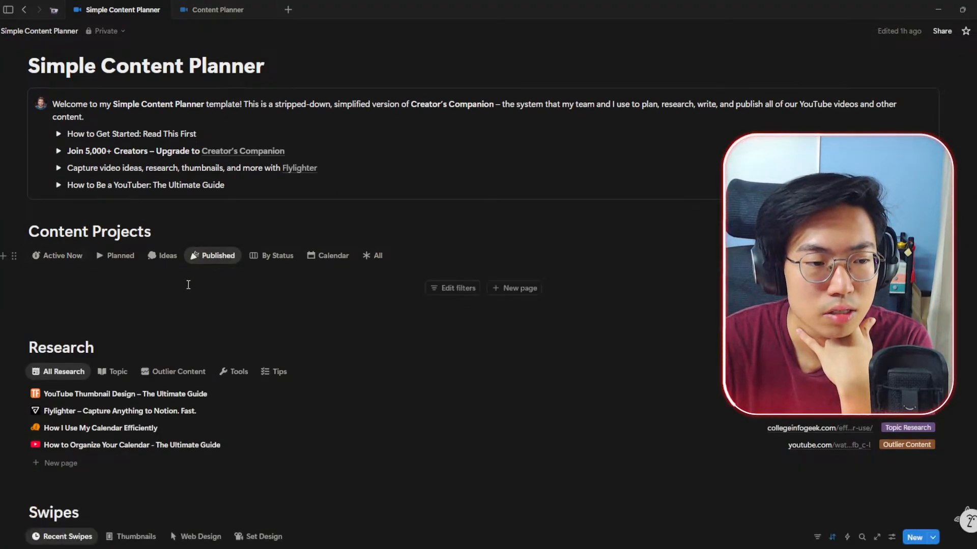
click(73, 260)
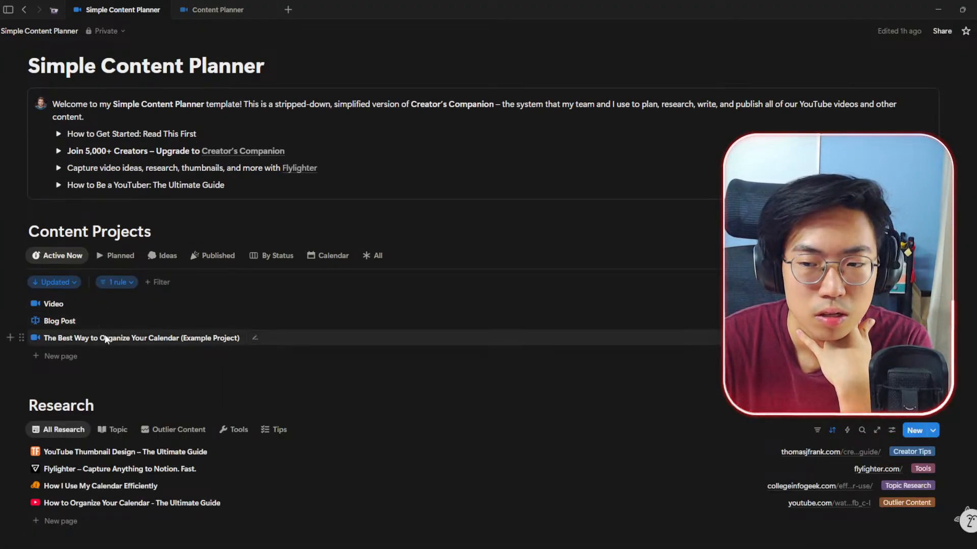
click(106, 339)
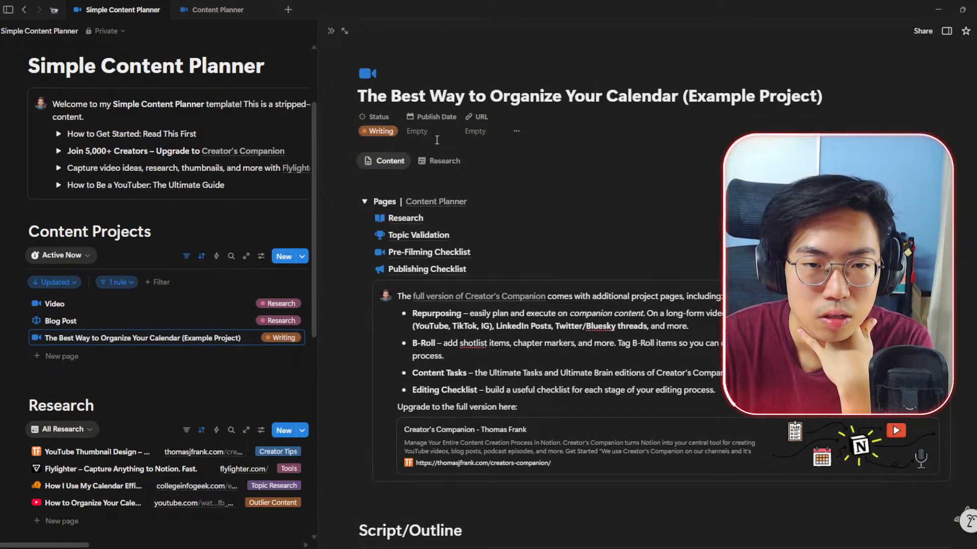
click(517, 131)
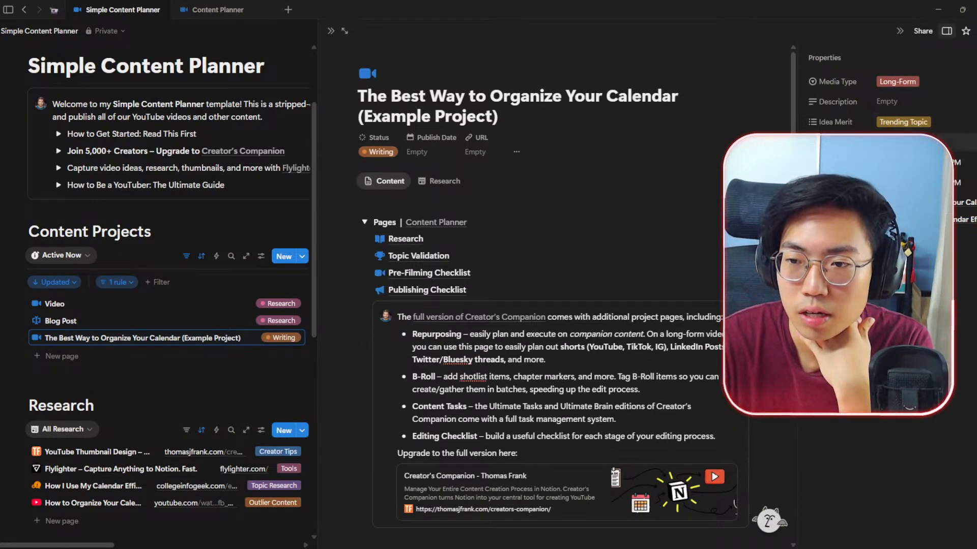
Check the example project's Media Type options, close the project, and return to the Content Planner page.
click(897, 81)
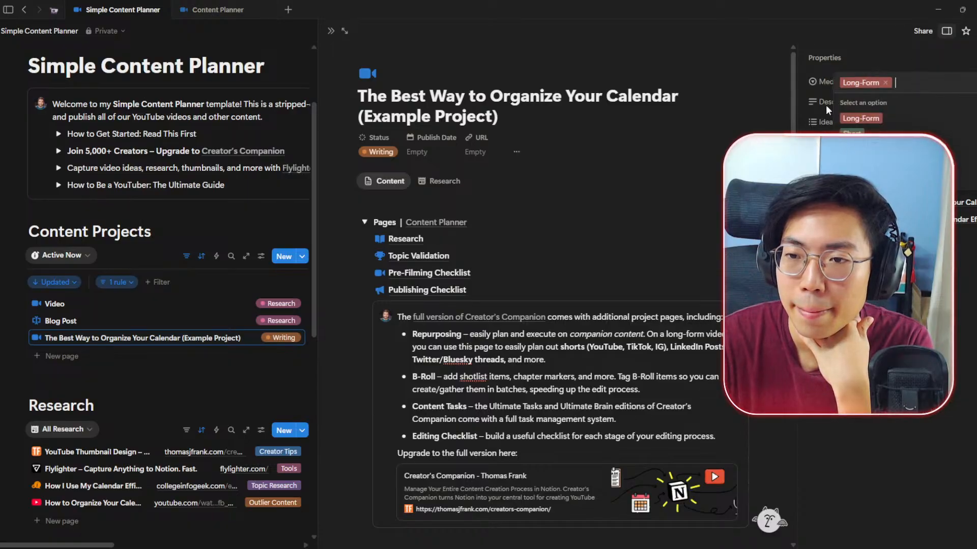
click(827, 110)
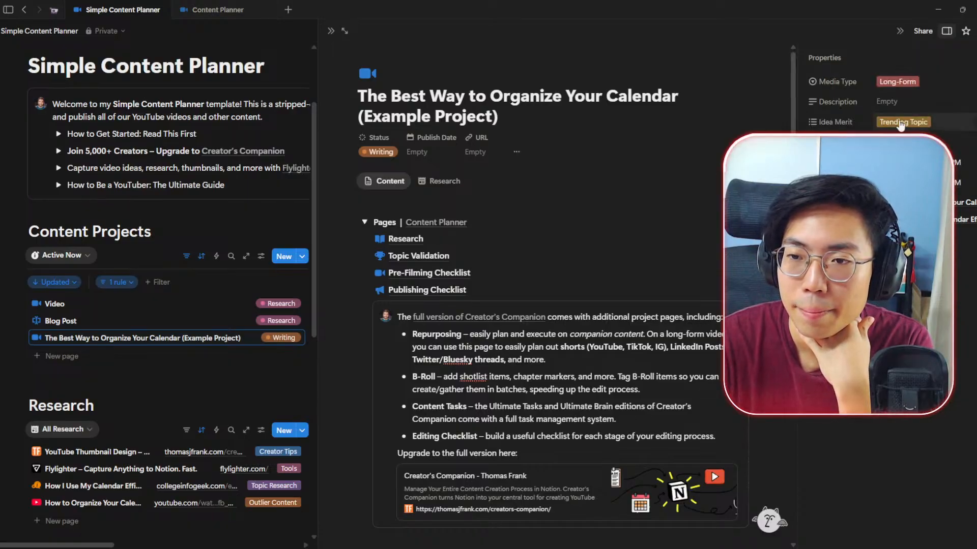
click(331, 30)
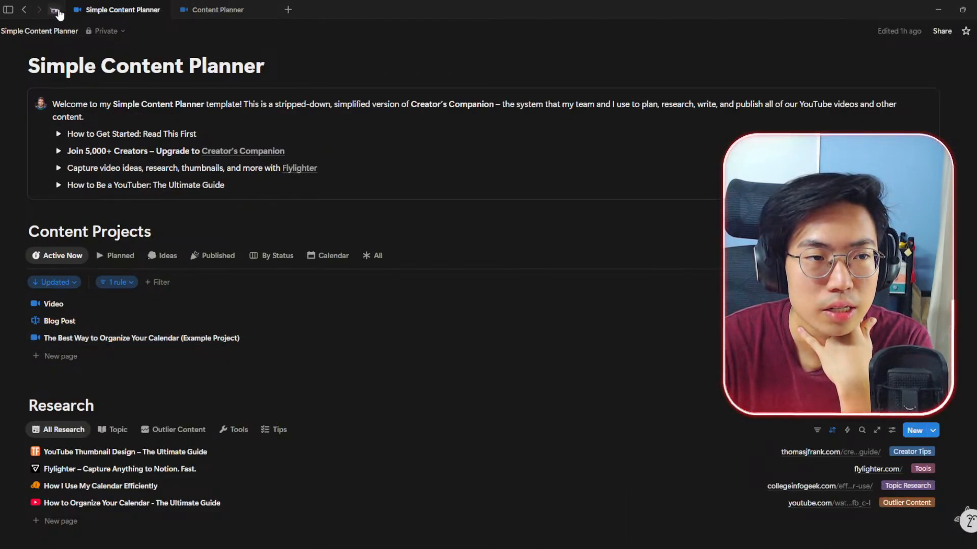
click(214, 10)
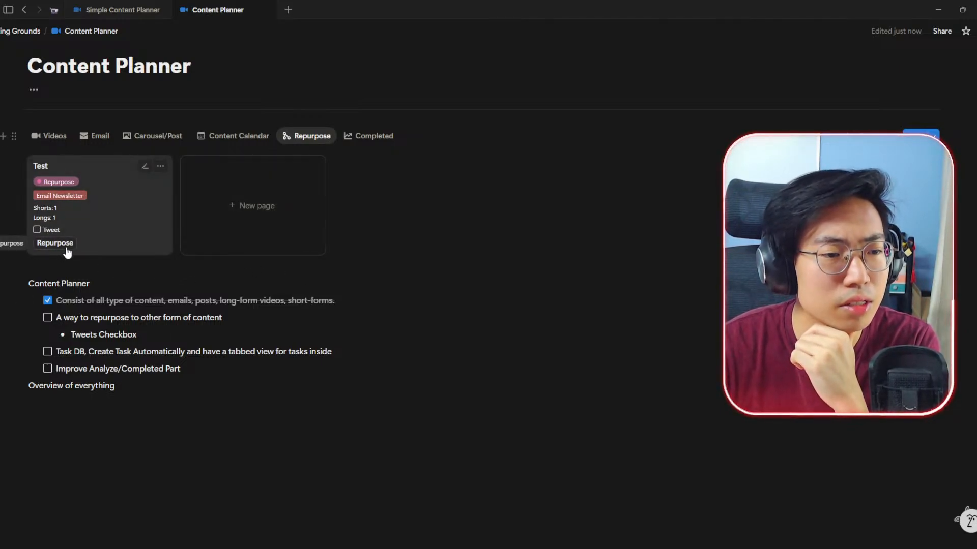
Make the "Shorts: " label bold in the Repurposed Type formula by wrapping it in style() with "b".
click(57, 217)
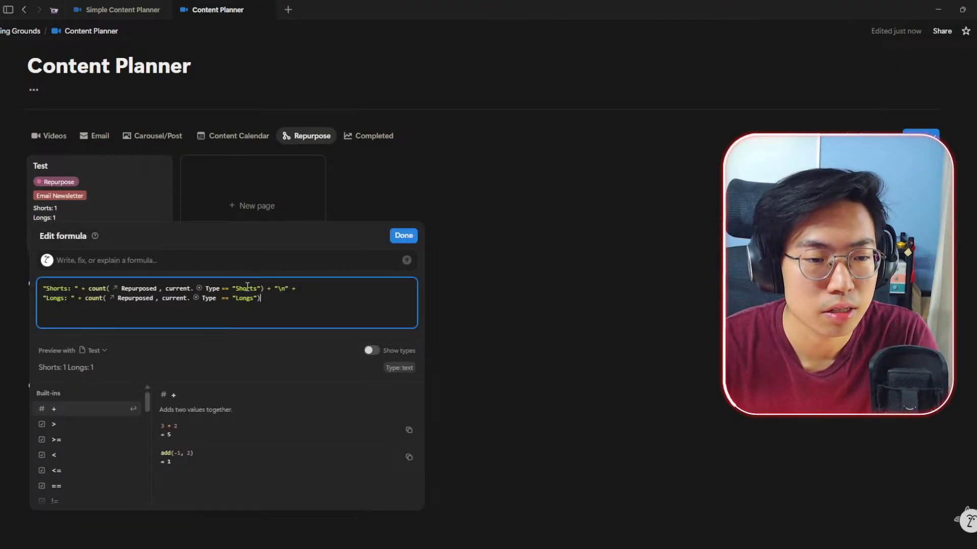
click(43, 288)
text(style()
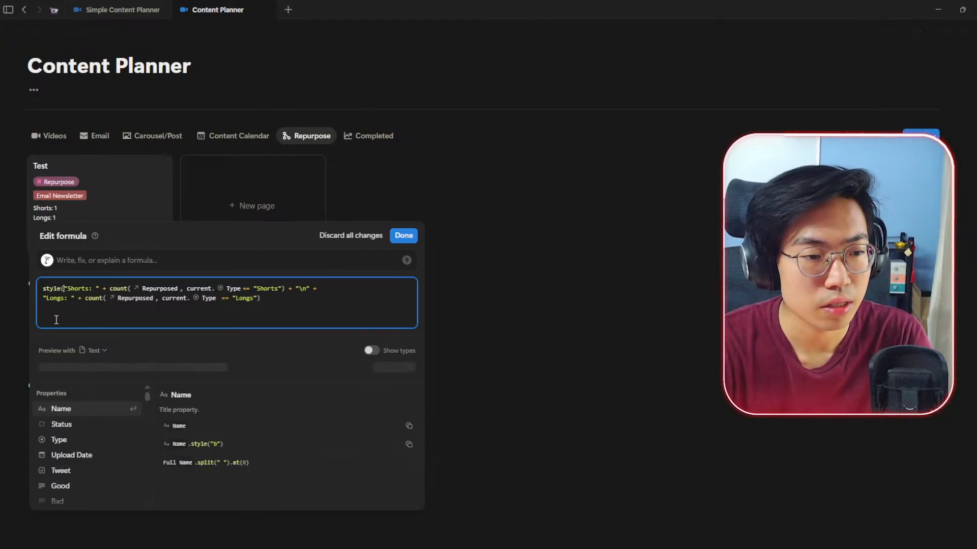
key(Right)
key(Right)
key(Right)
key(Right)
key(Right)
key(Right)
key(Right)
key(Right)
text())
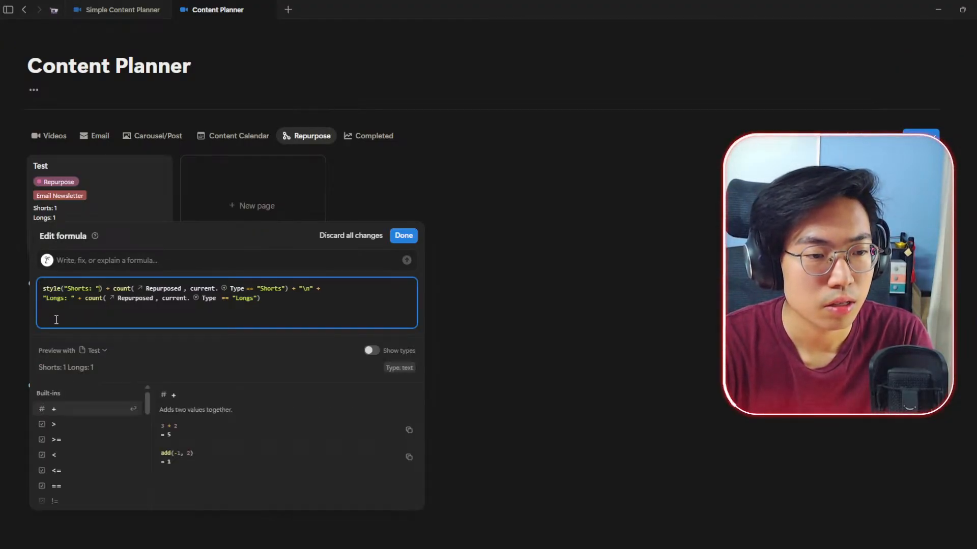
text(, "b")
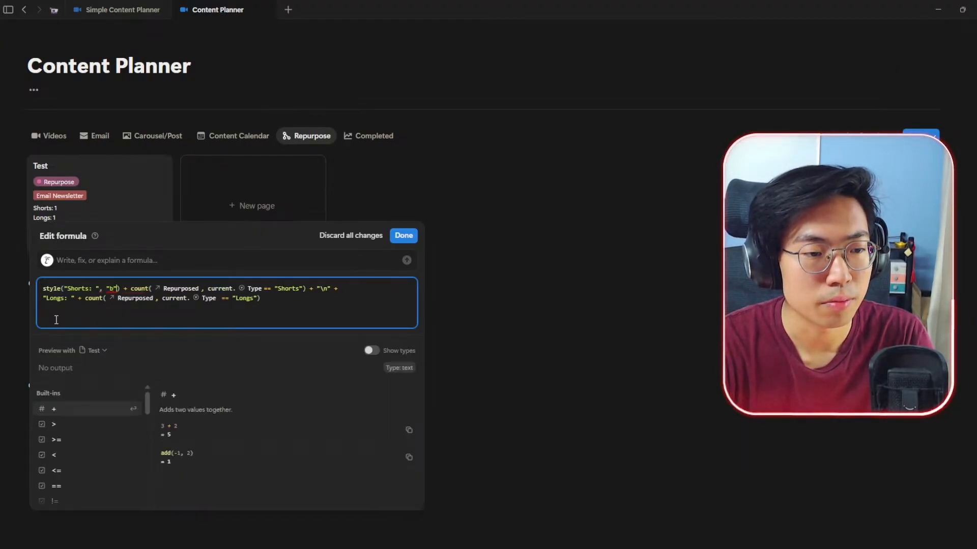
click(172, 198)
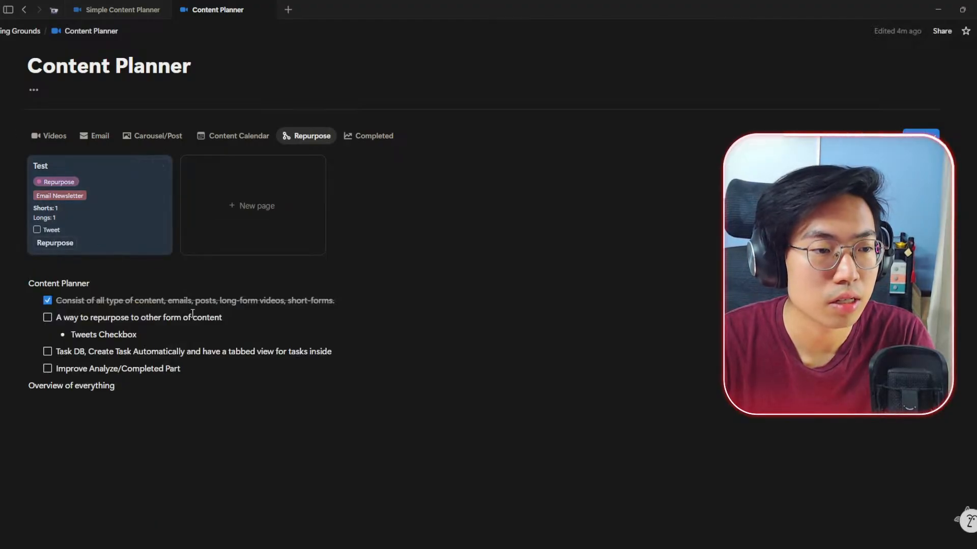
Try adding a second "\n" line break between the Shorts and Longs counts in the Repurposed Type formula.
click(50, 217)
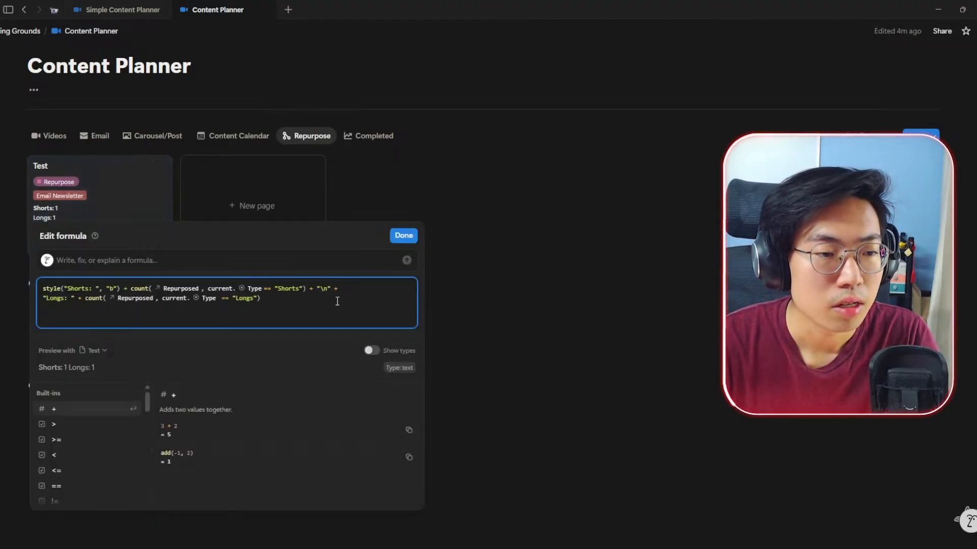
click(355, 288)
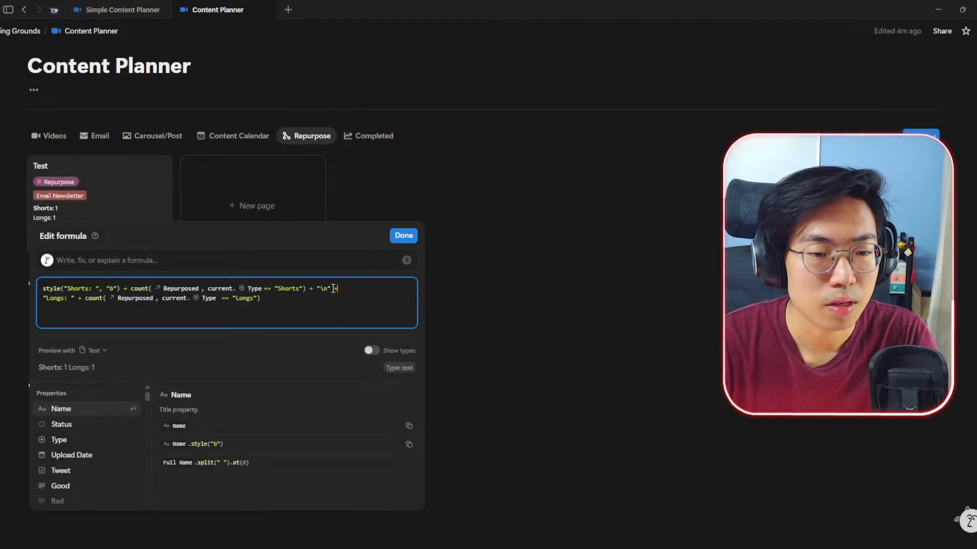
click(393, 312)
click(400, 286)
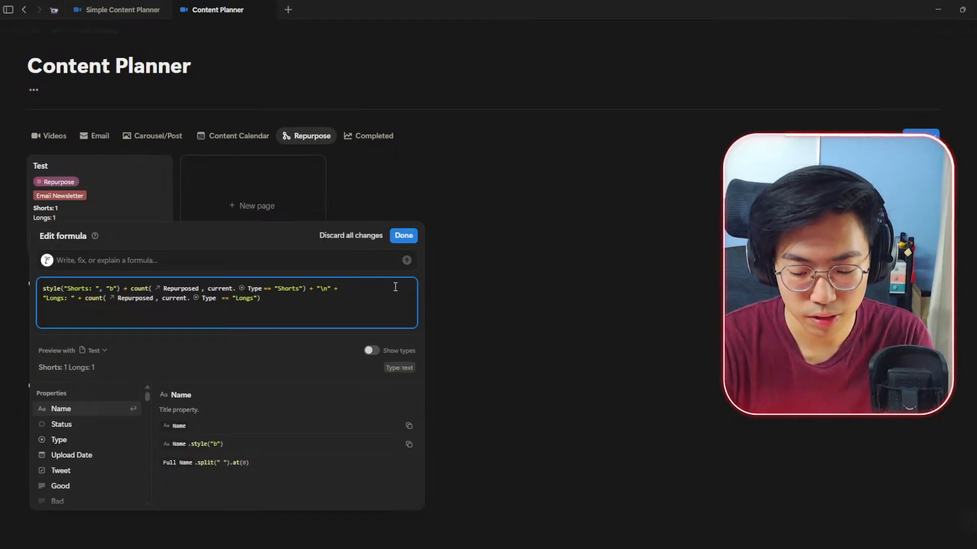
text(+ "\n)
key(BackSpace)
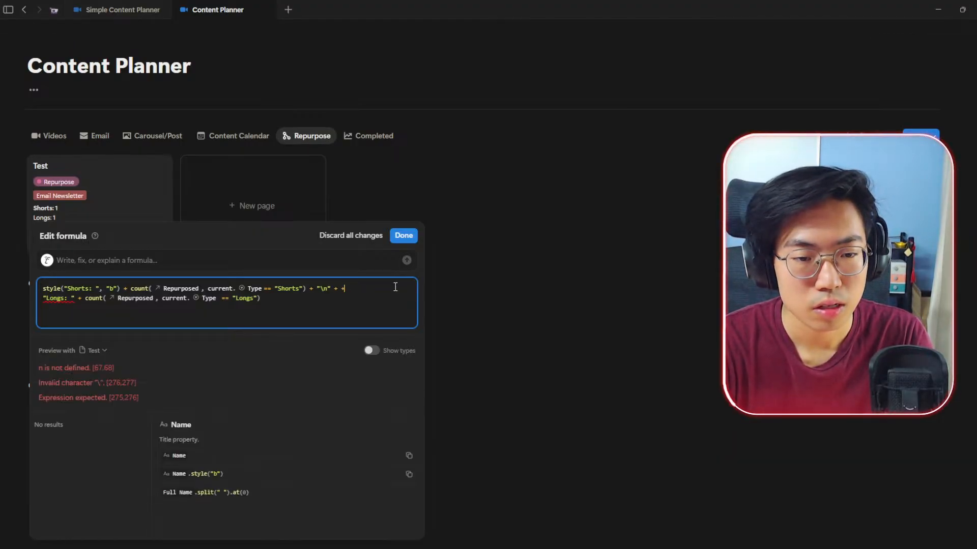
key(BackSpace)
text(\)
key(BackSpace)
text("\)
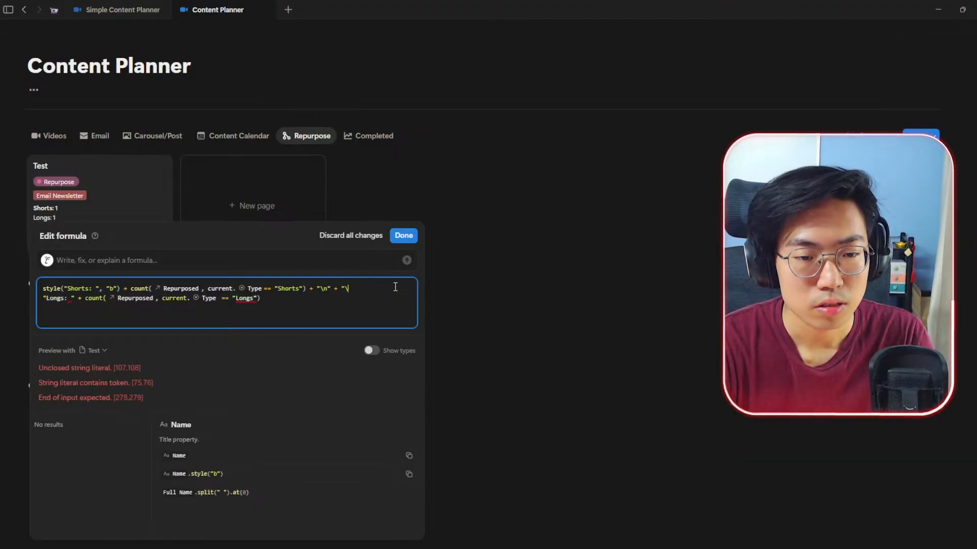
text(n")
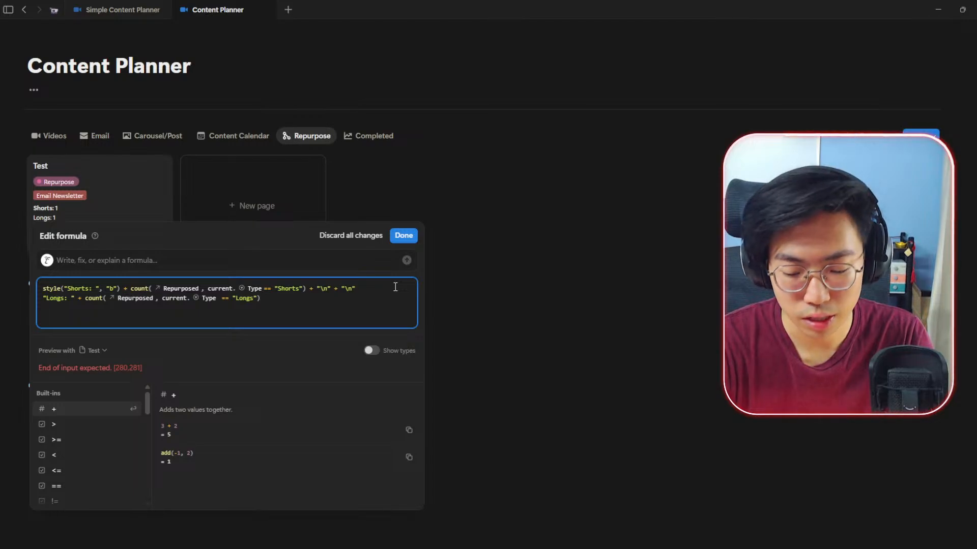
text( +)
click(403, 235)
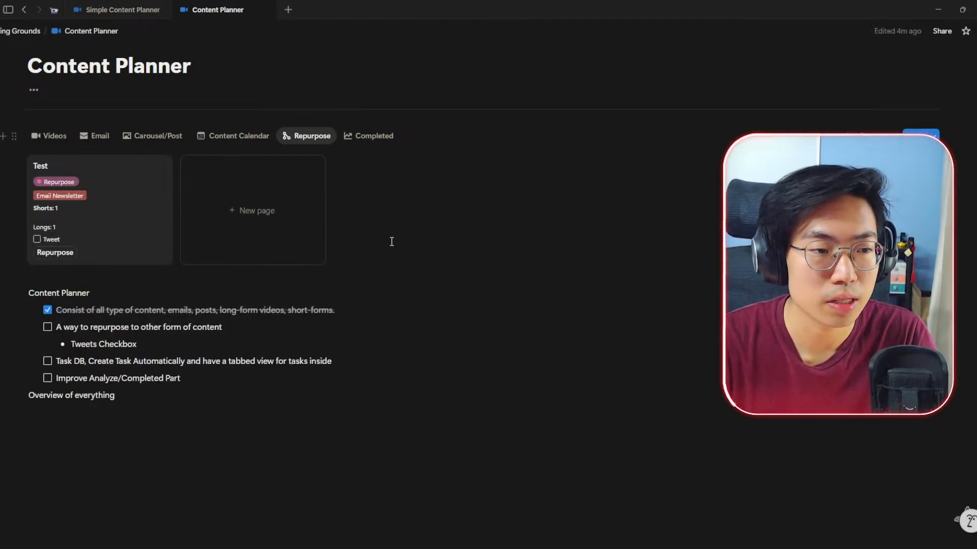
Remove the extra "\n" line break from the Repurposed Type formula.
click(43, 223)
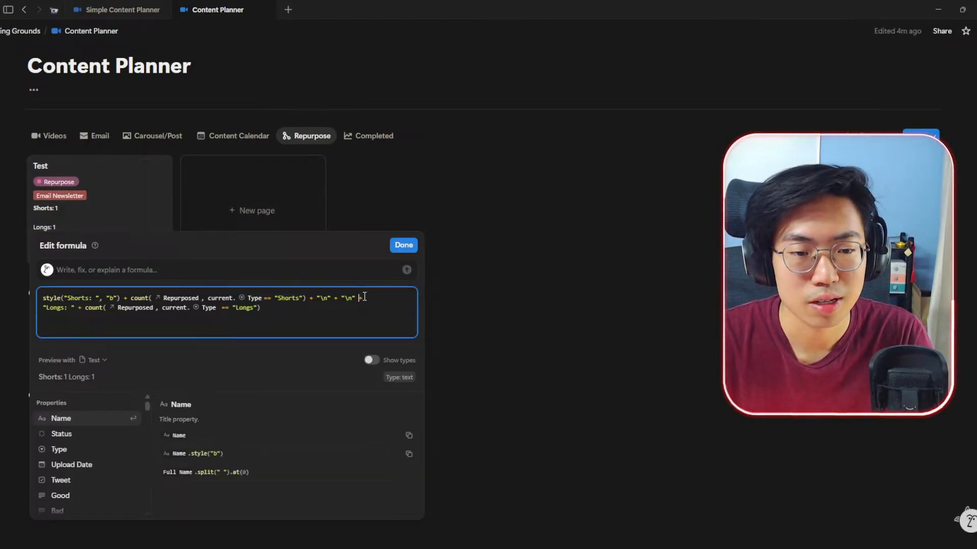
key(BackSpace)
key(BackSpace)
key(BackSpace)
key(BackSpace)
key(BackSpace)
key(BackSpace)
key(BackSpace)
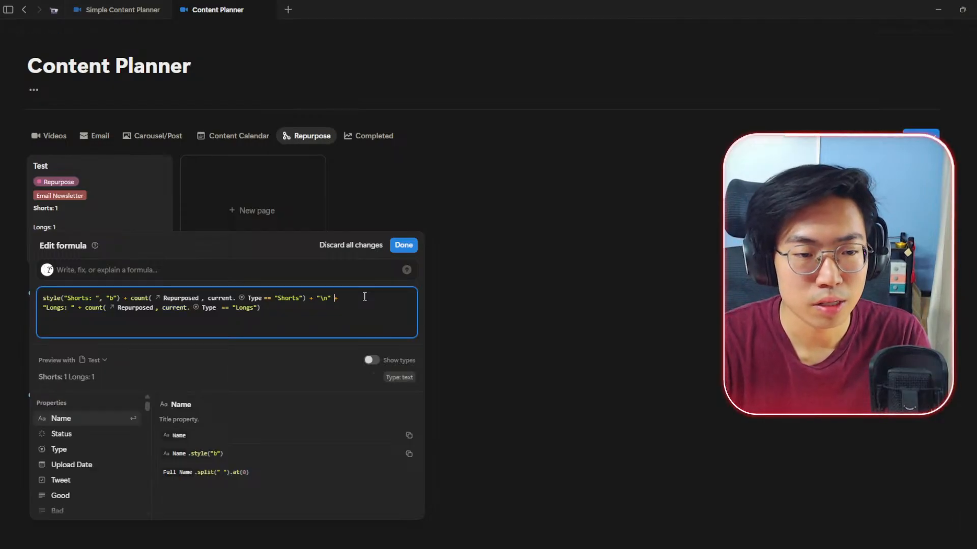
click(243, 214)
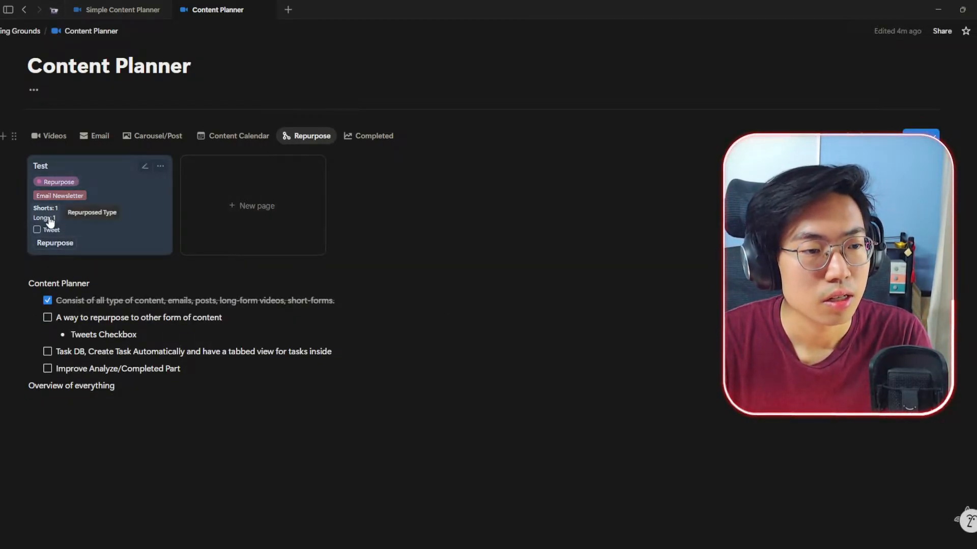
Review the Test page's properties and its Repurposed Type counts, and return to the Repurpose gallery.
click(163, 249)
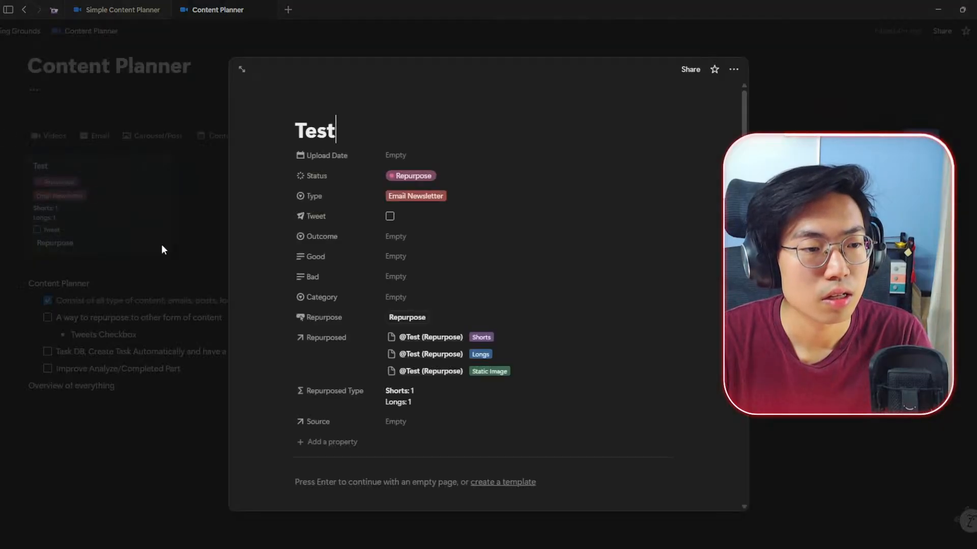
click(207, 315)
click(175, 60)
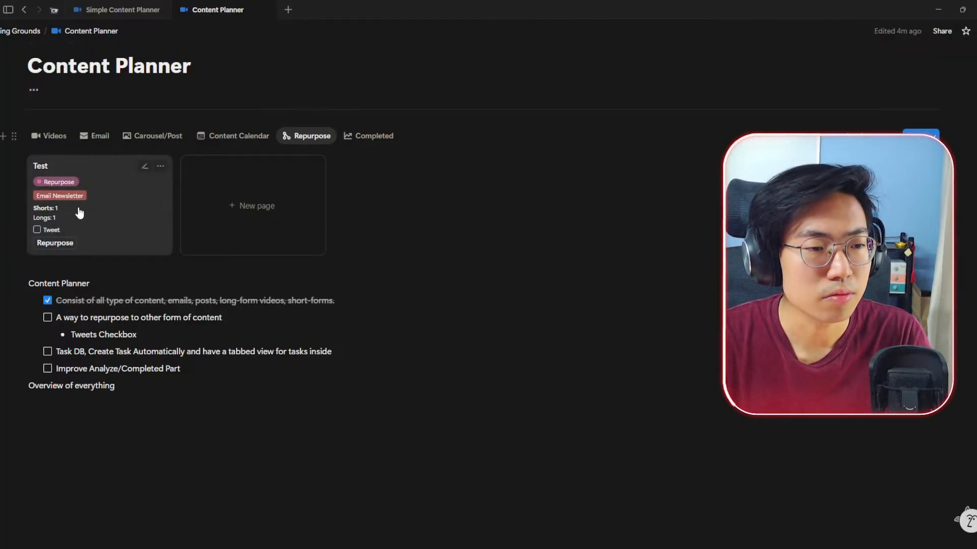
click(80, 213)
key(Escape)
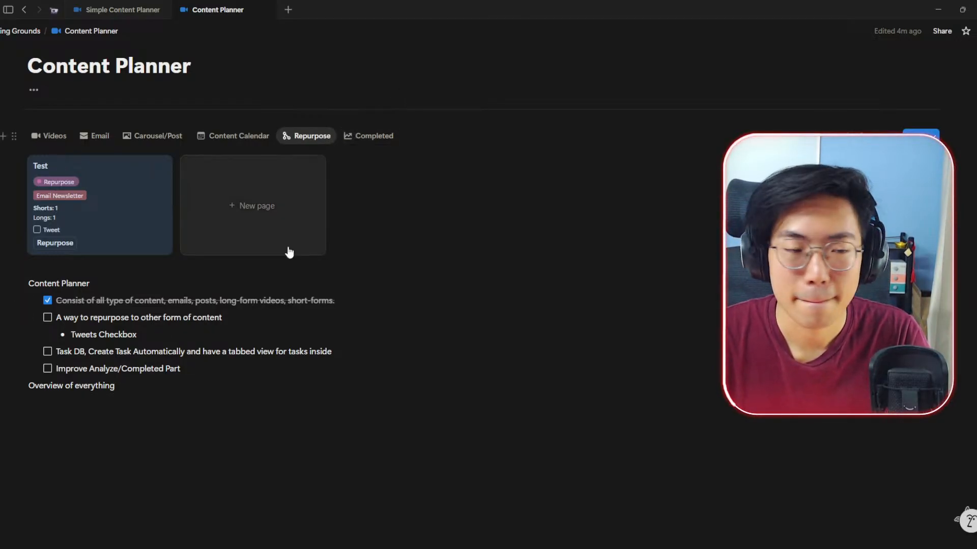
Turn "Overview of everything" into a to-do under Content Planner and nest the to-do "What do we want to show?" beneath it.
click(203, 369)
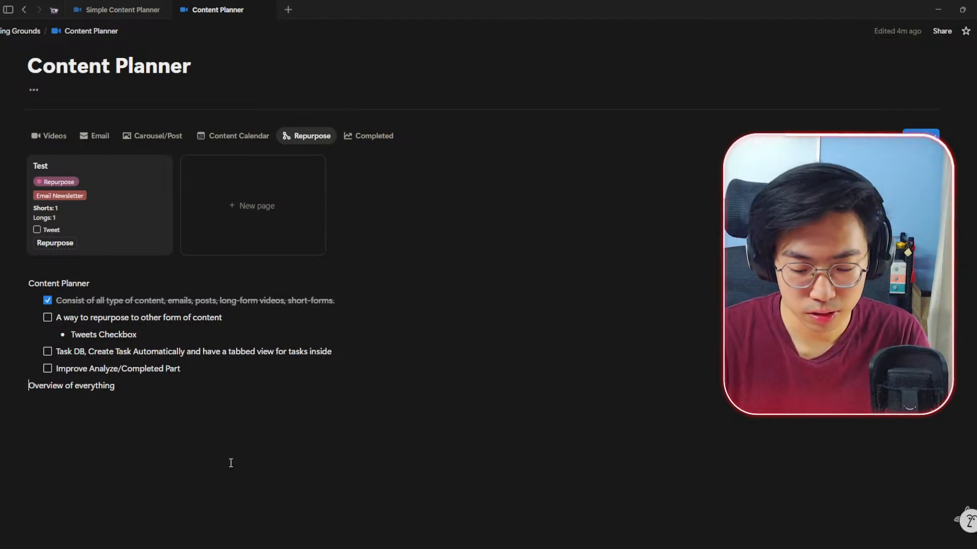
text([])
key(Tab)
click(214, 390)
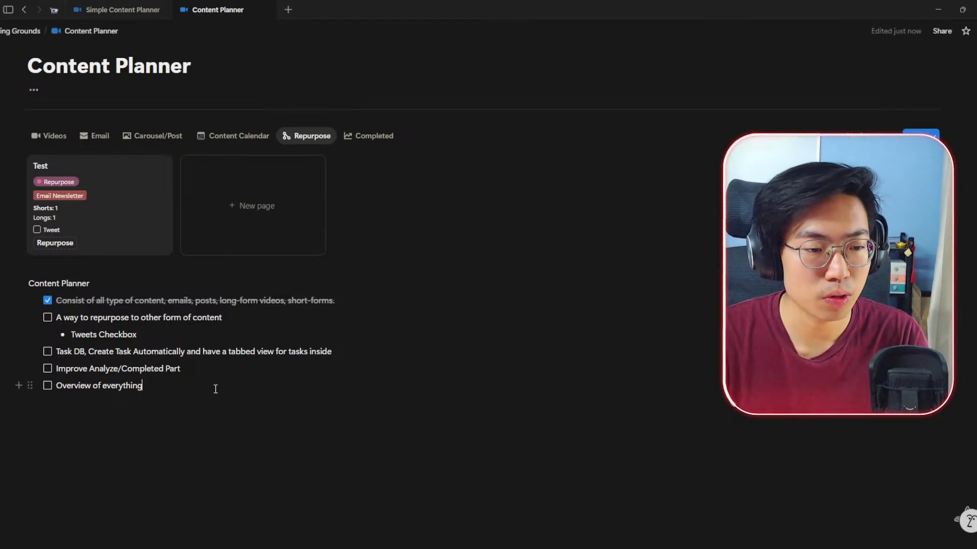
key(Return)
key(Tab)
text(What do we wan)
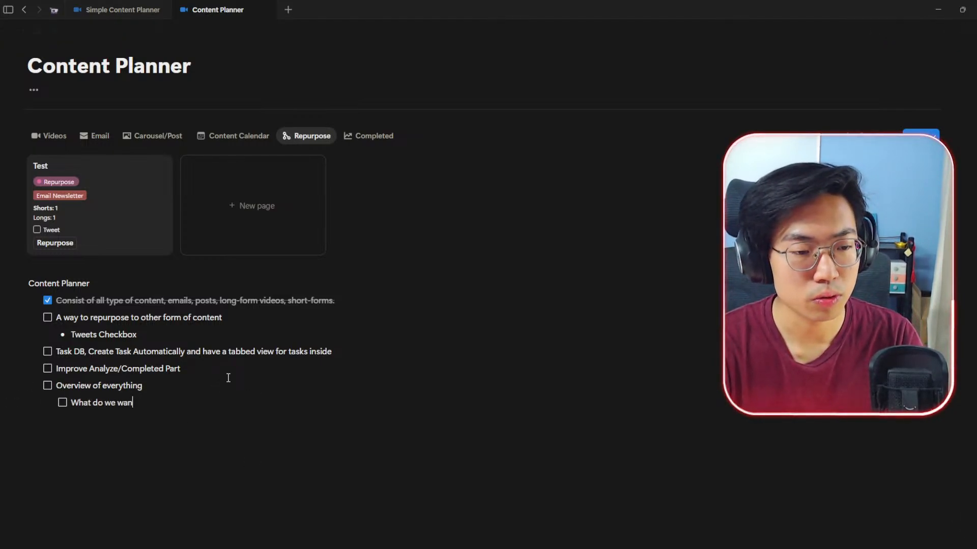
text(t to show?)
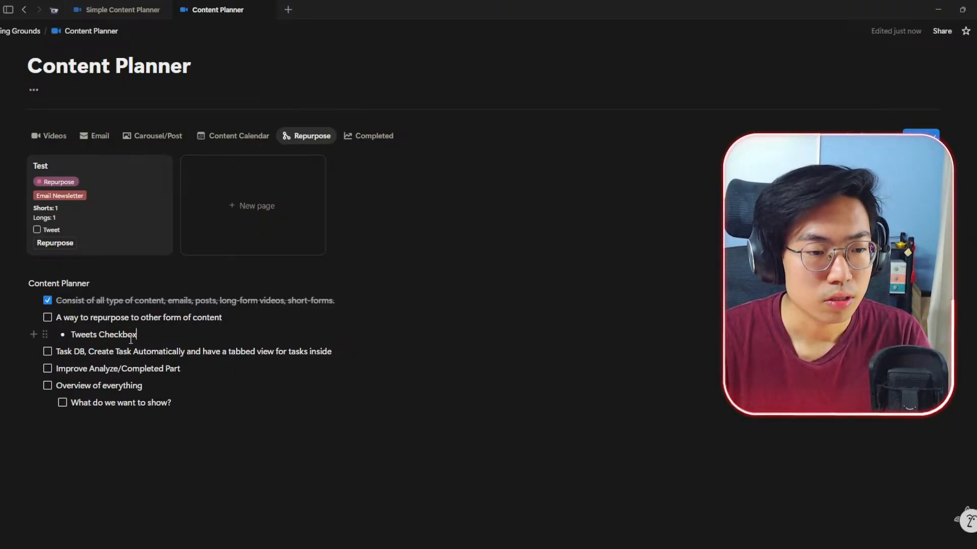
Convert the "Tweets Checkbox" bullet into a to-do and add "Complete the formula to show repurpose amount" below it at the same level.
click(72, 335)
text([])
click(150, 334)
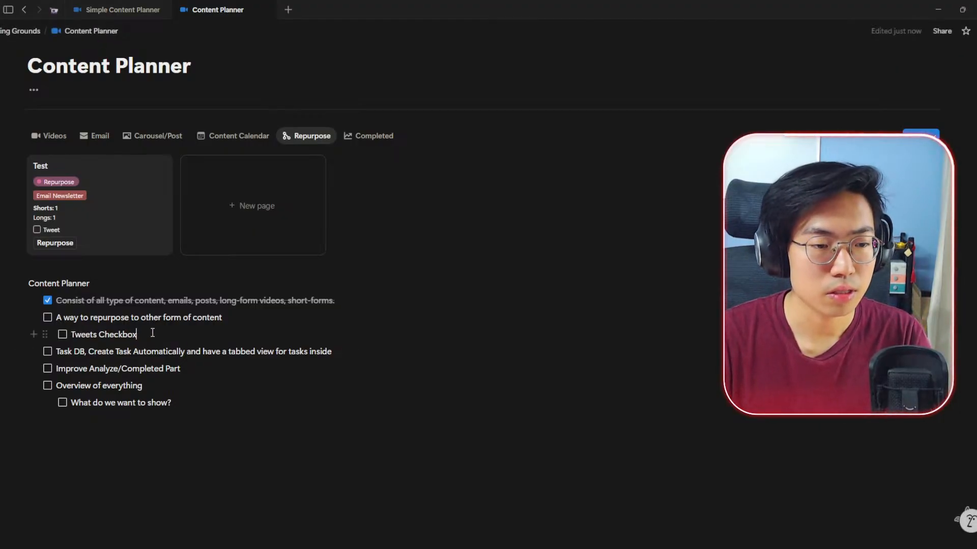
key(Return)
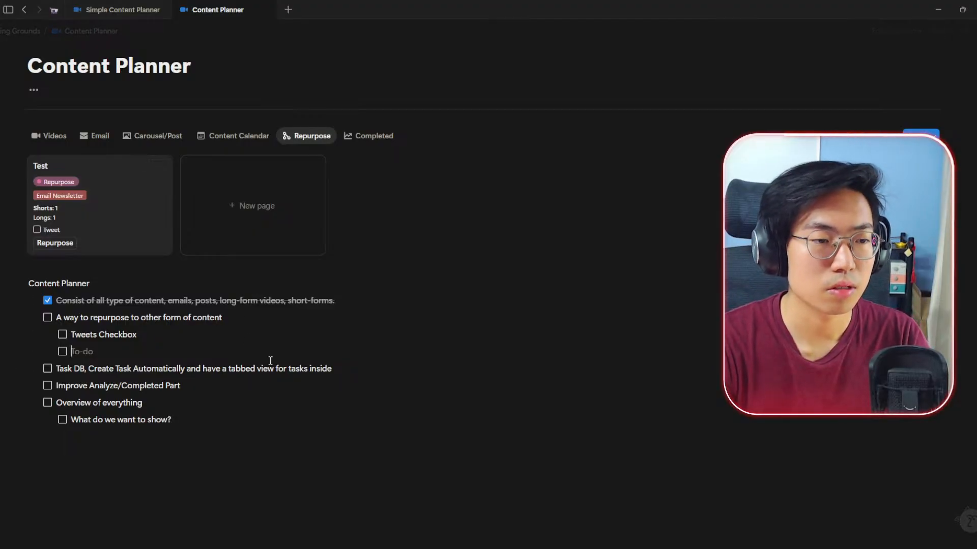
text(Shor)
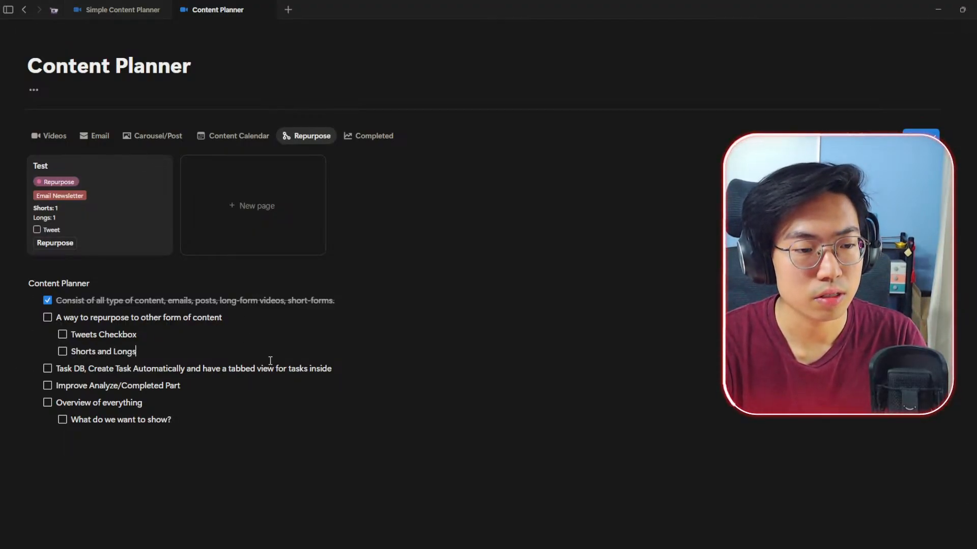
text(ts and Longs)
key(ctrl+BackSpace)
key(ctrl+BackSpace)
key(ctrl+BackSpace)
text(C)
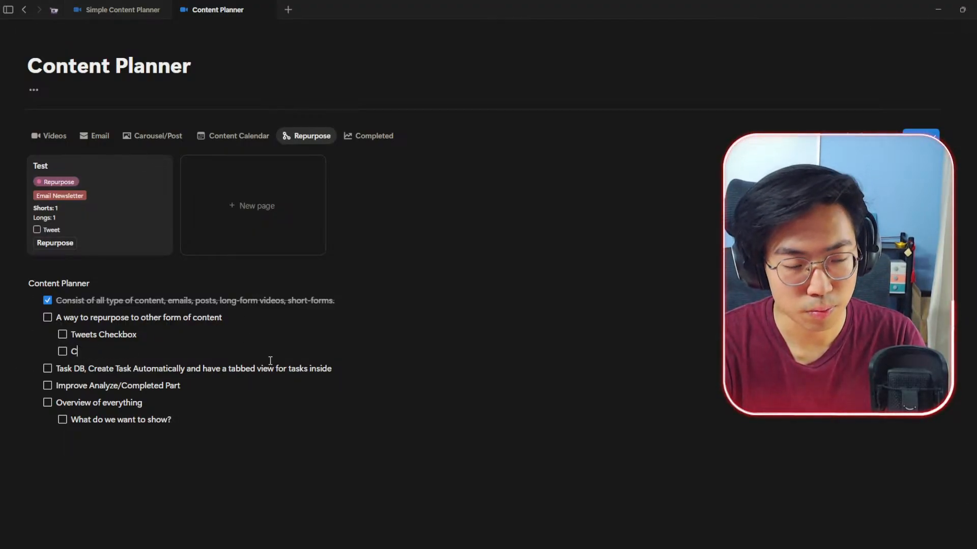
text(omplete the formula to)
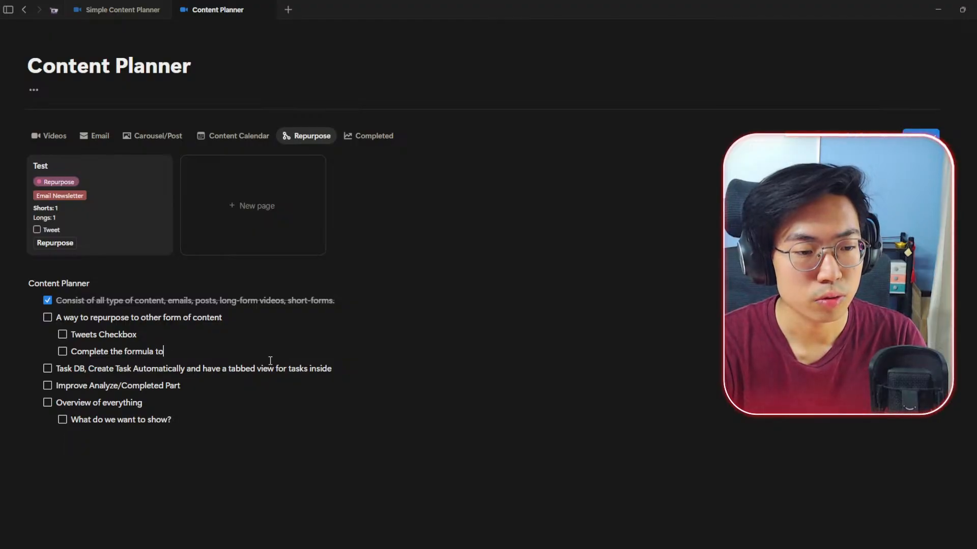
text( show repurpose amount)
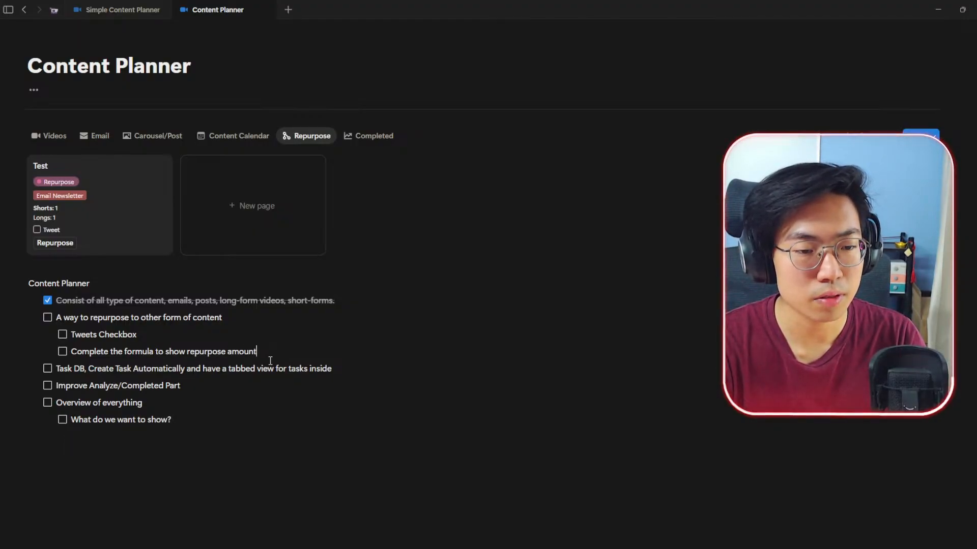
Add the to-do "Database page template for each type of content" above the Task DB item, at the same level.
key(Return)
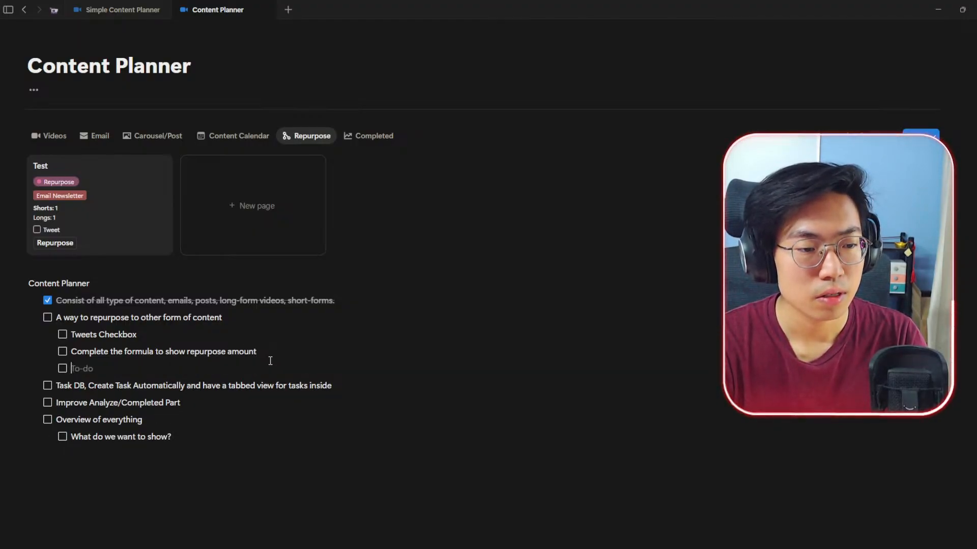
key(shift+Tab)
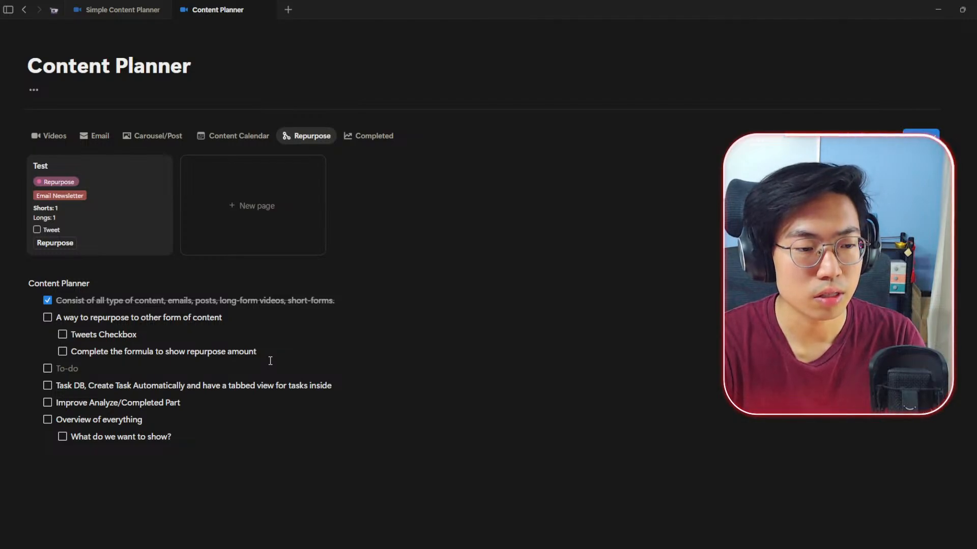
text(Template for each)
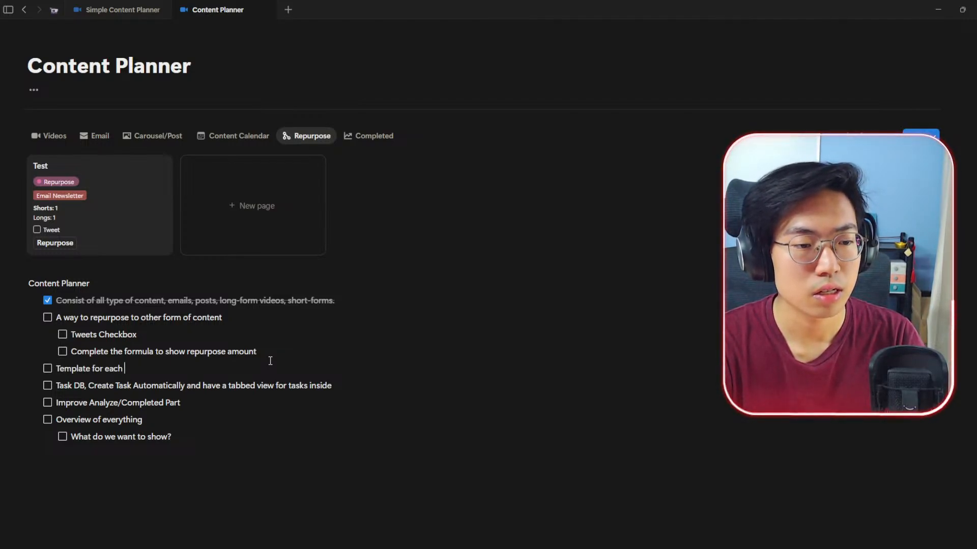
key(ctrl+BackSpace)
key(ctrl+BackSpace)
key(ctrl+BackSpace)
text(Datab)
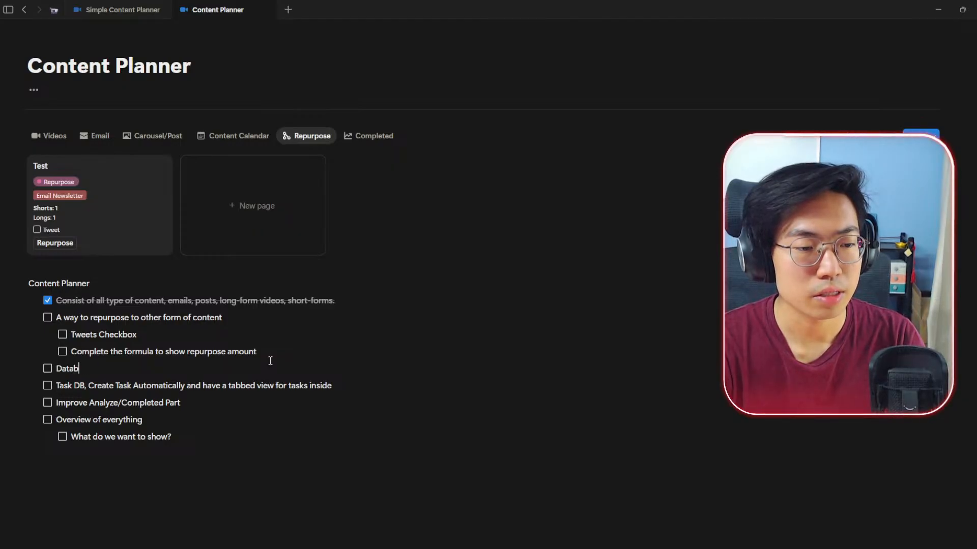
text(ase template)
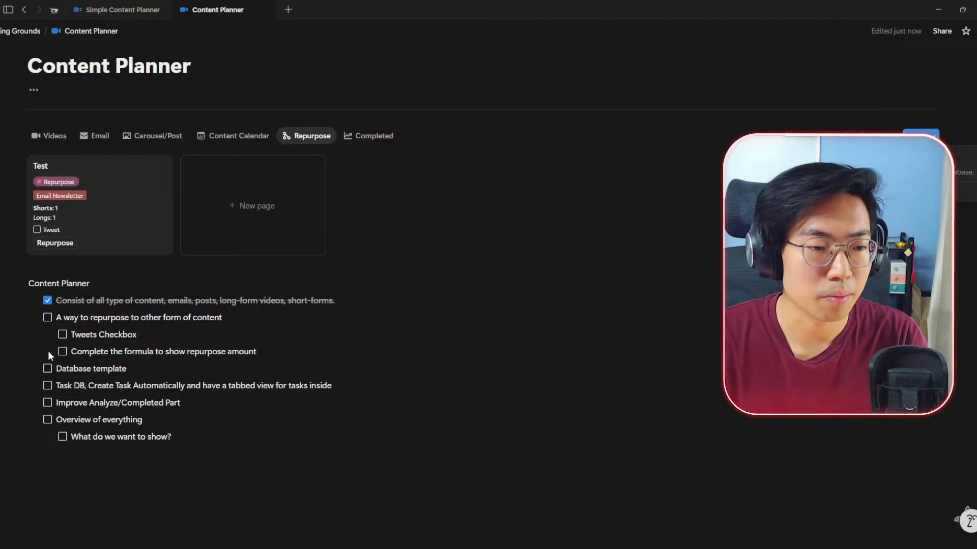
click(93, 369)
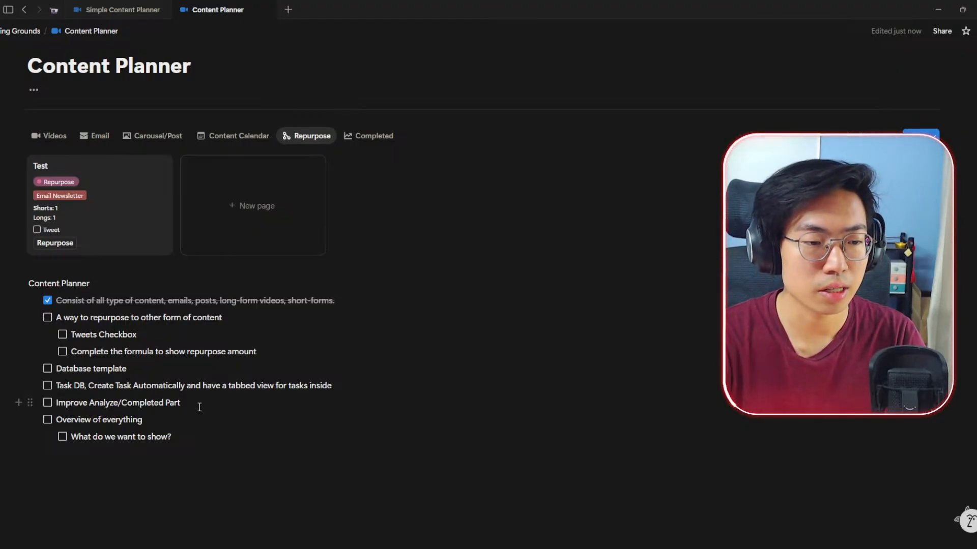
text(page)
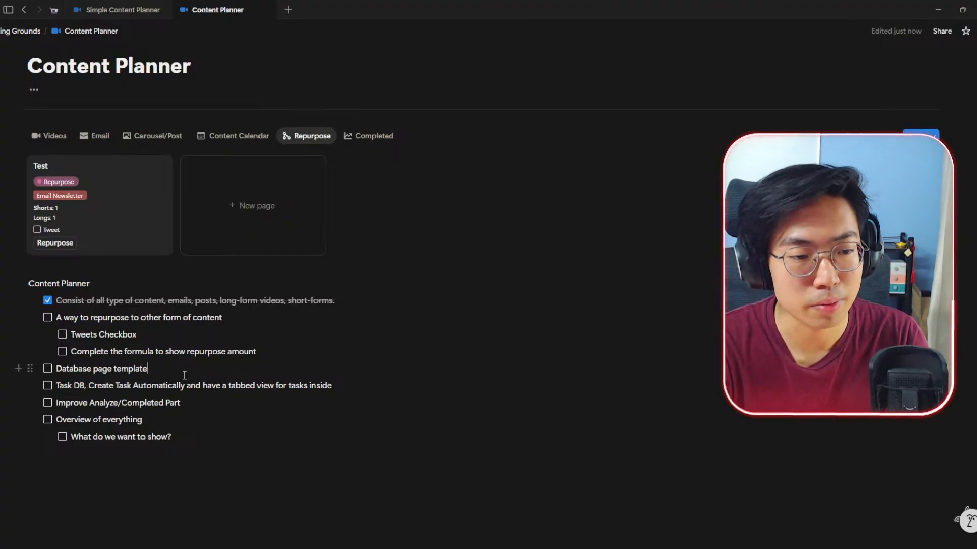
text(for each type of)
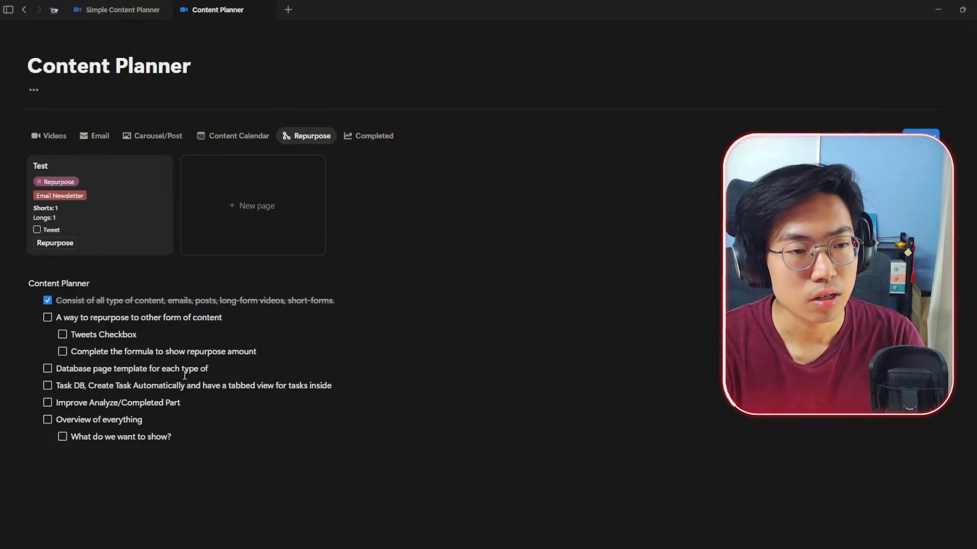
text( content)
key(ctrl+BackSpace)
text(content)
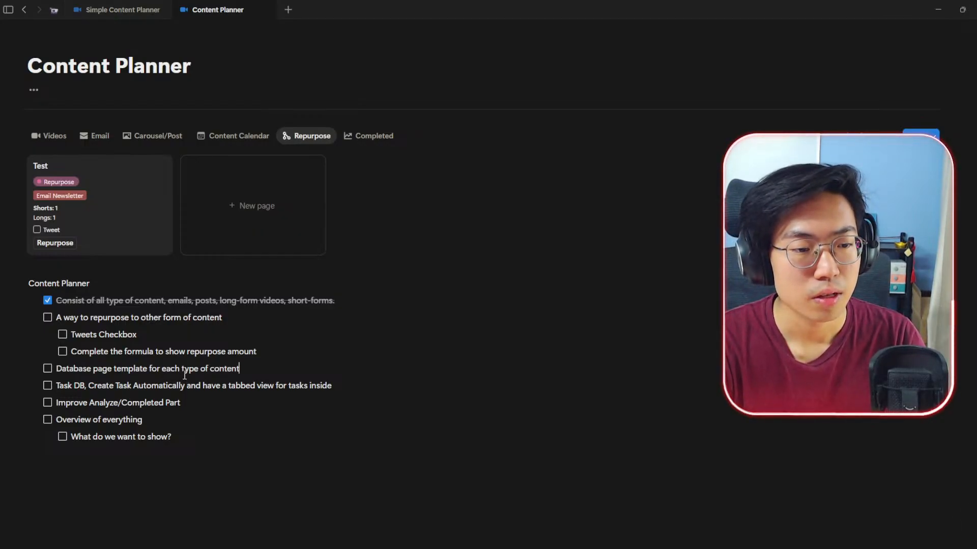
Nest the to-dos "Longs can refer to my old" and "Shorts as well" under the database page template item.
key(Return)
key(Tab)
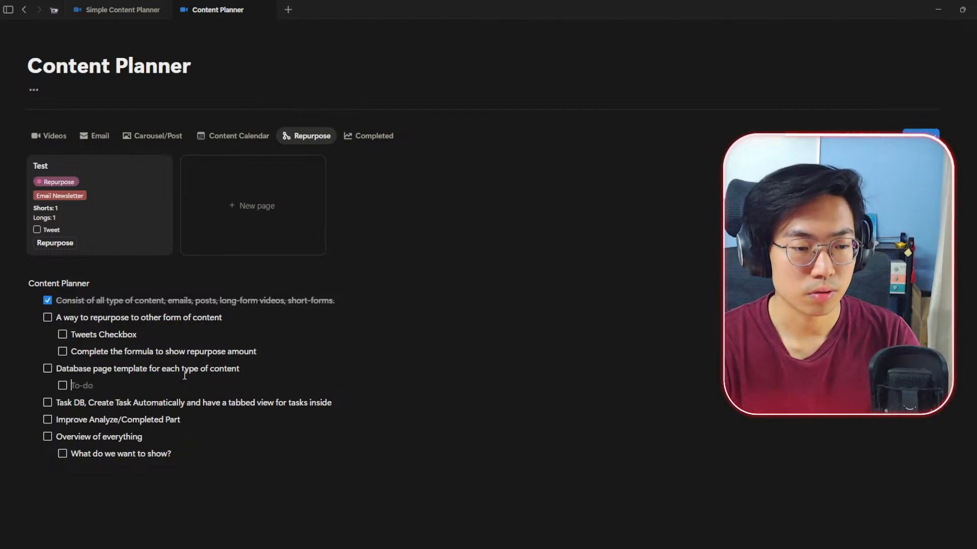
text(Longs can )
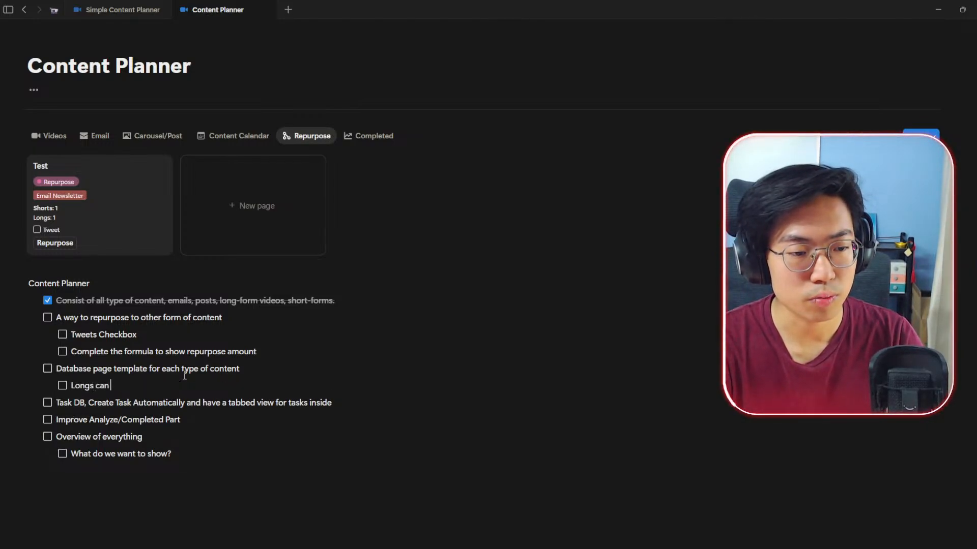
text(refer to m)
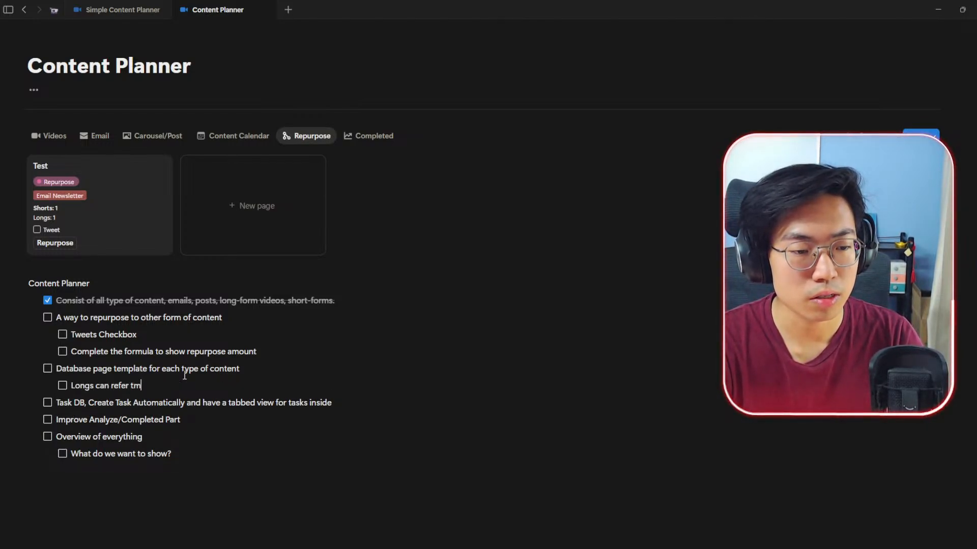
key(BackSpace)
text(o my old)
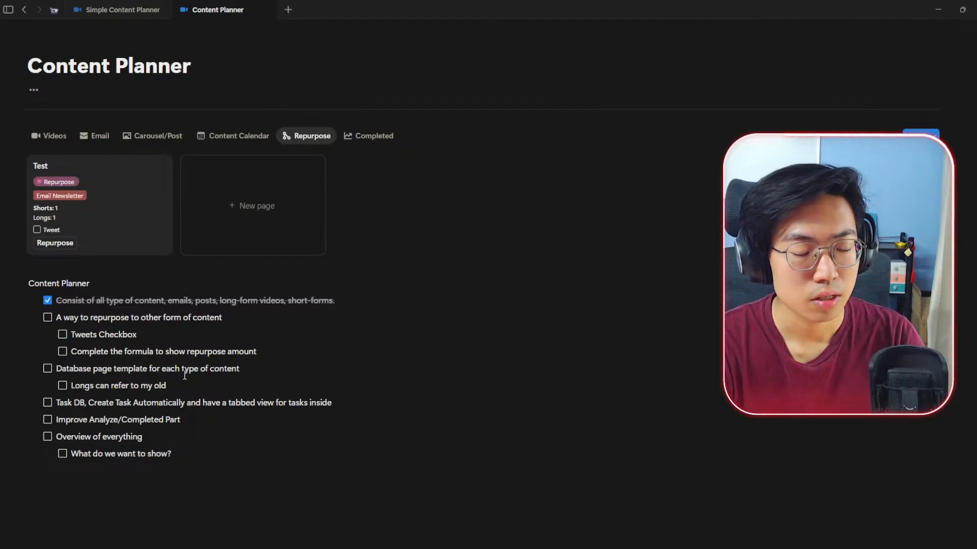
key(Return)
text(S)
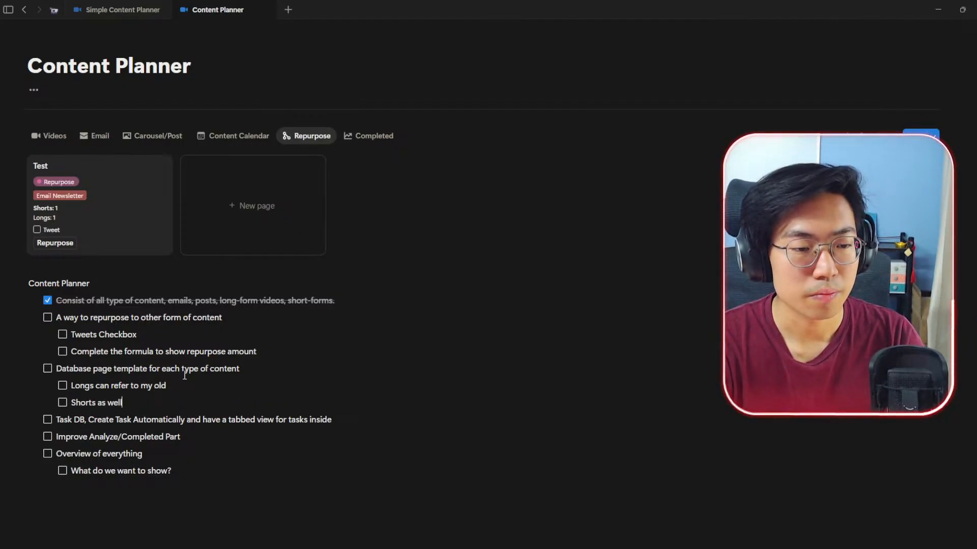
text(horts as well)
Nest a to-do "Improve the checklist part" under both the Longs item and the Shorts item.
key(Up)
key(Return)
key(Tab)
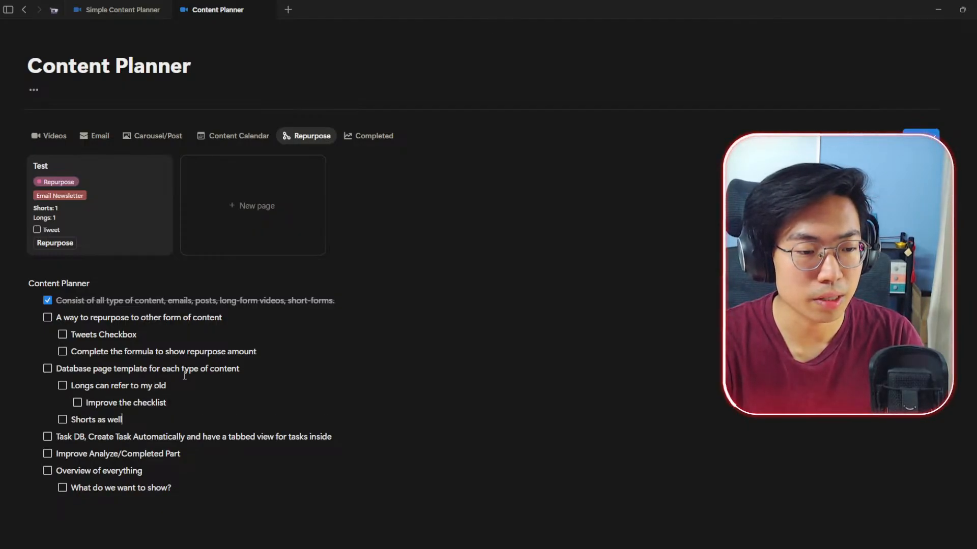
key(Return)
key(Tab)
text(Improve the che)
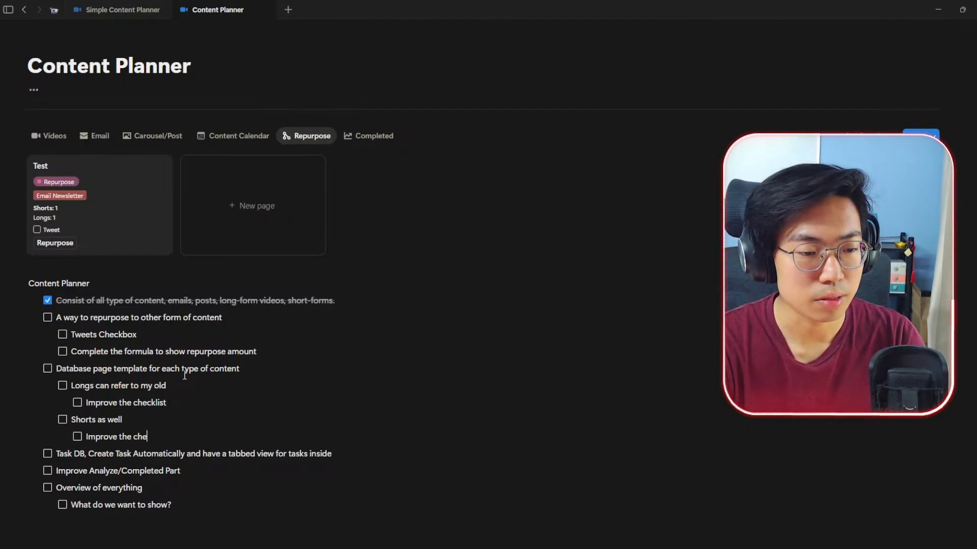
text(cklist part)
key(Up)
key(Up)
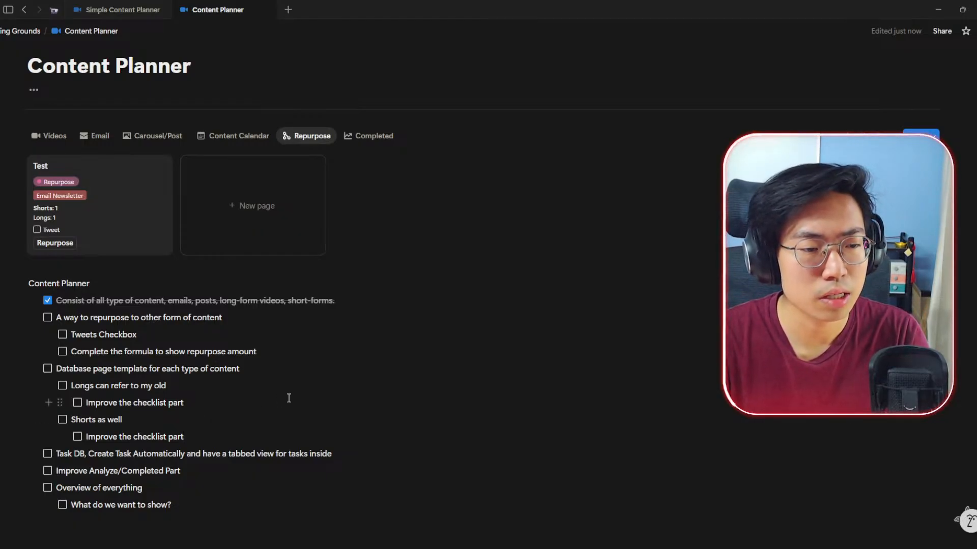
key(Return)
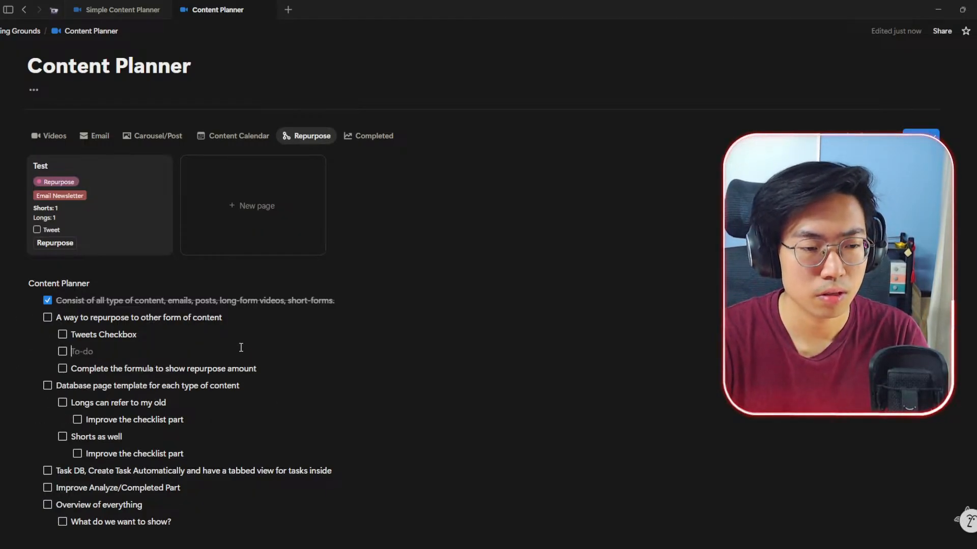
key(Tab)
text(- The proble)
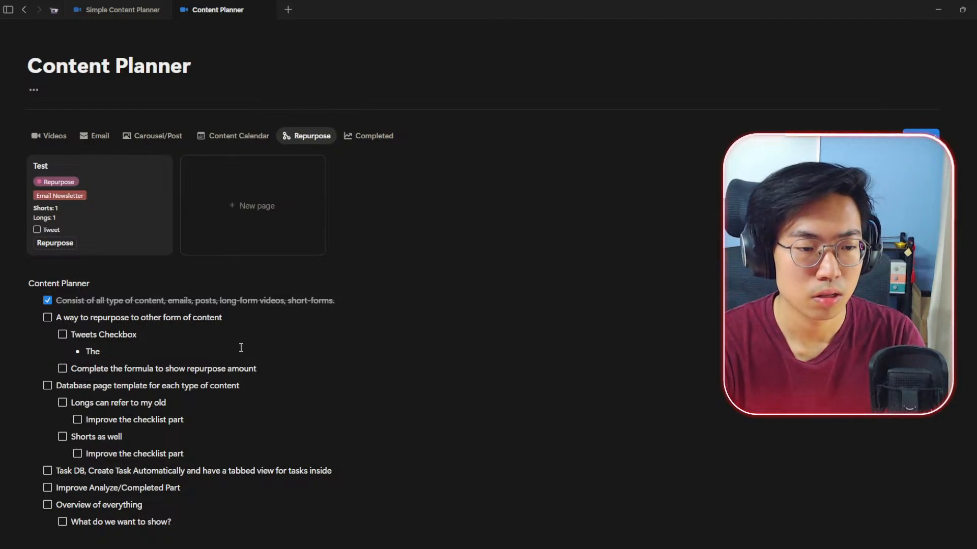
key(BackSpace)
key(BackSpace)
key(BackSpace)
key(BackSpace)
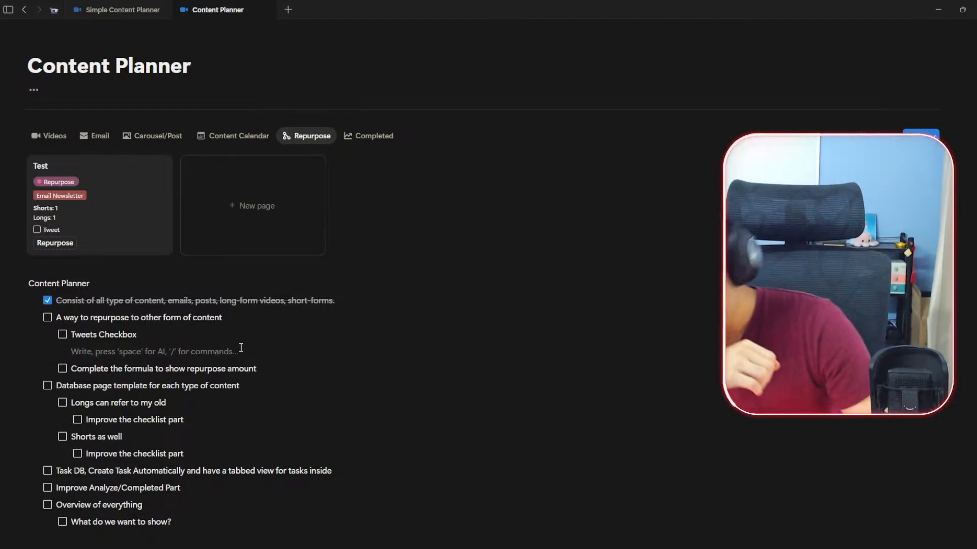
key(BackSpace)
key(BackSpace)
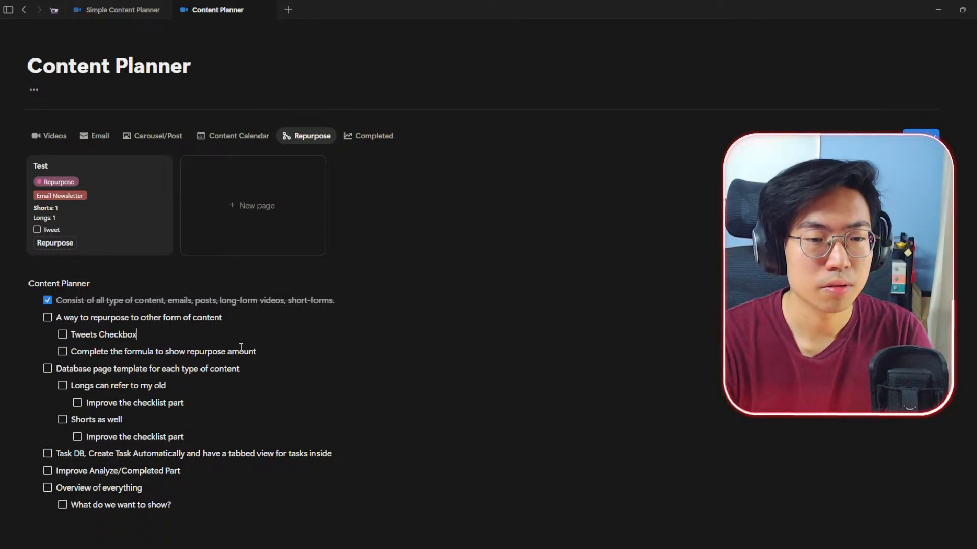
click(378, 301)
key(Return)
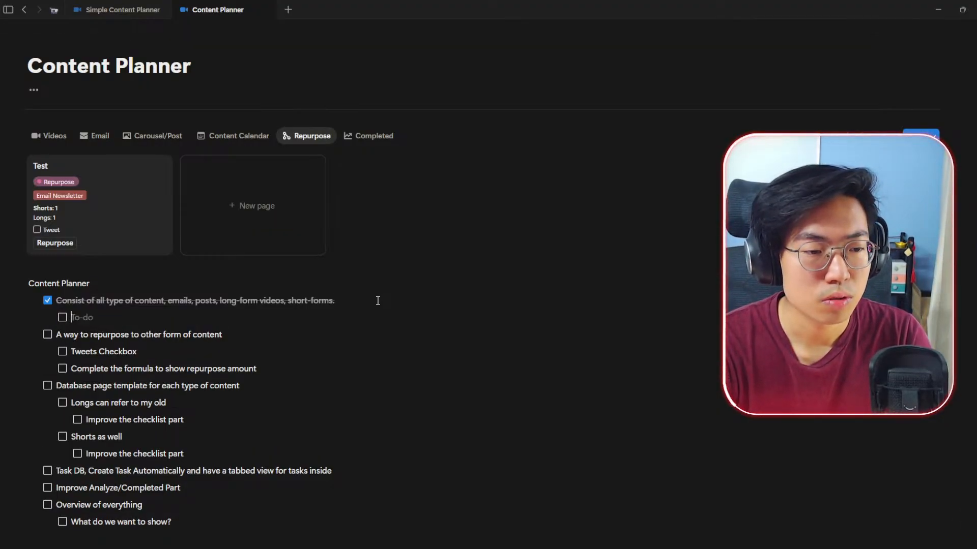
key(BackSpace)
key(BackSpace)
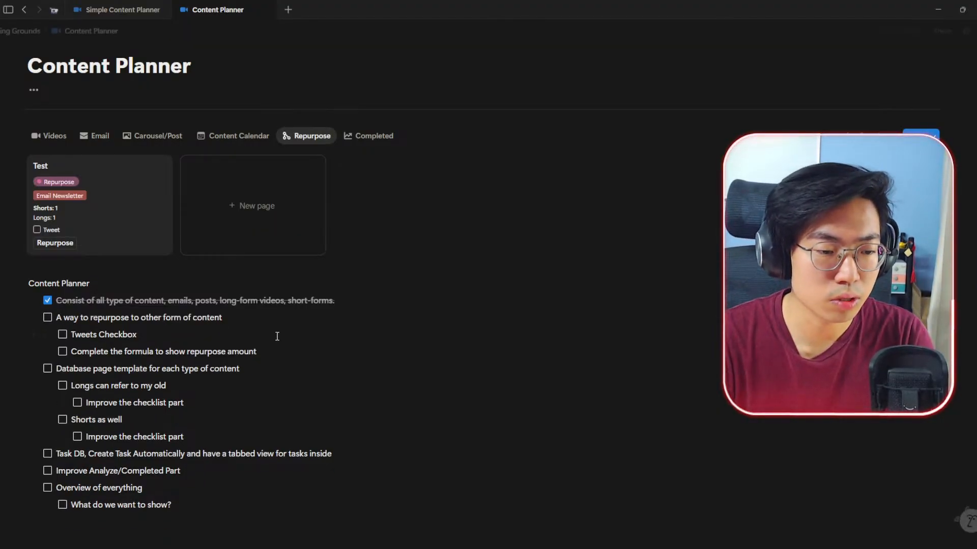
Add the text line "Limitations" below the Content Planner to-do list, separated by a blank line.
scroll(160, 413, down, 3)
click(162, 410)
key(Return)
text(L)
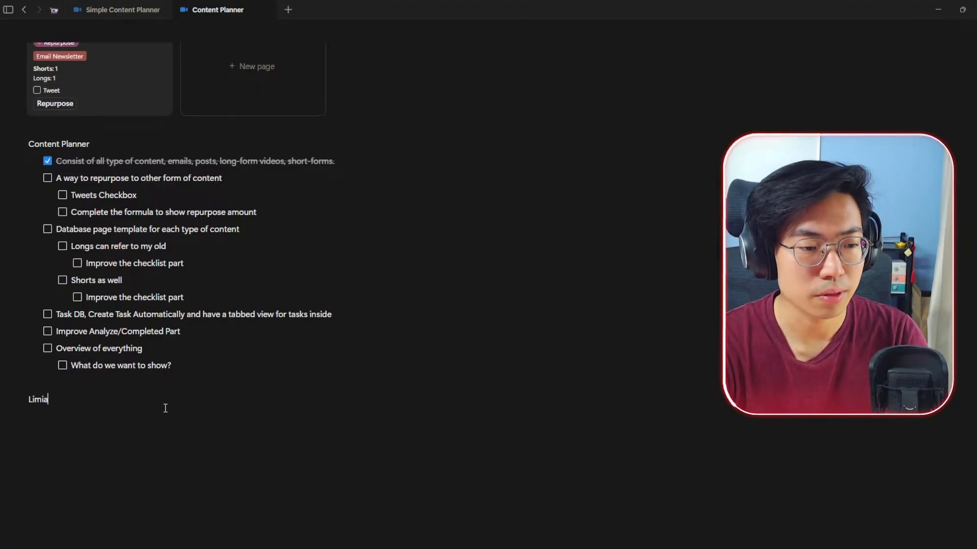
text(imitations)
key(Return)
Add the to-do "What do we do when it is a tweet thread?" under Limitations.
text([]What do we do w)
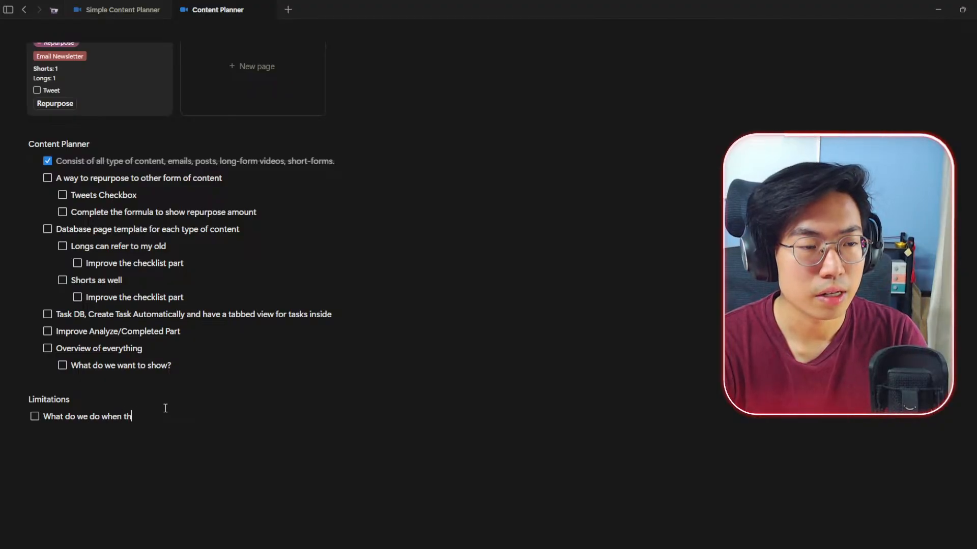
text(hen there is a)
key(BackSpace)
key(BackSpace)
key(BackSpace)
key(BackSpace)
key(BackSpace)
key(BackSpace)
key(BackSpace)
key(BackSpace)
key(BackSpace)
key(BackSpace)
key(BackSpace)
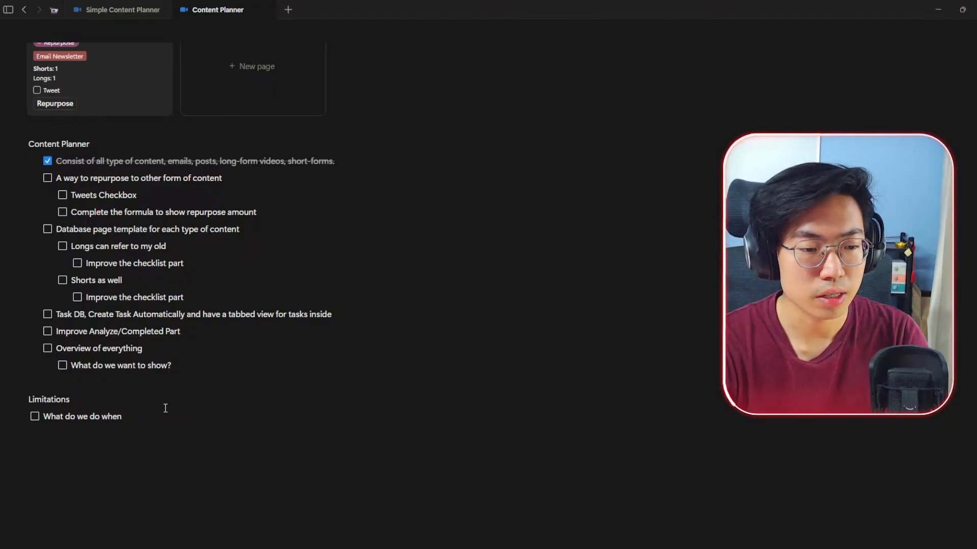
text(it is a tweet threa)
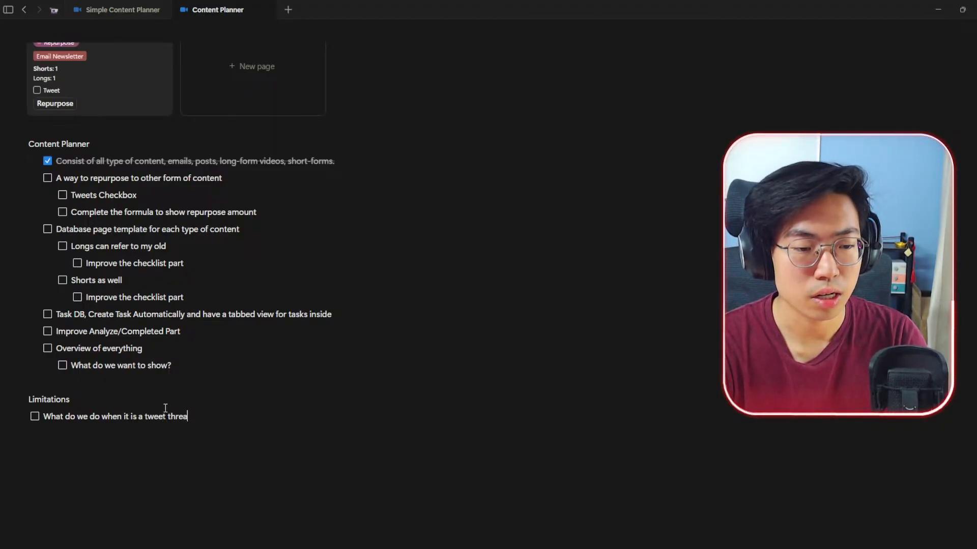
text(d? Do we want to)
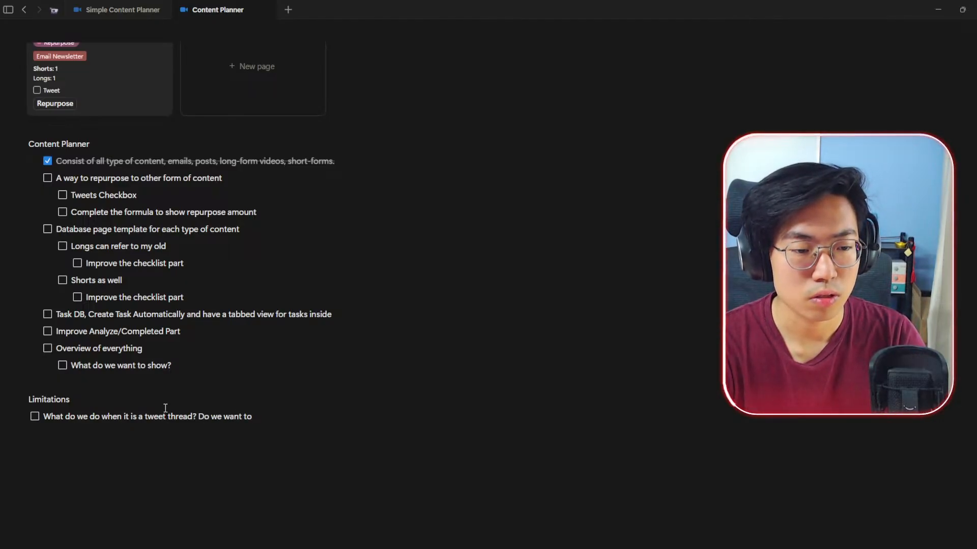
key(BackSpace)
key(BackSpace)
key(BackSpace)
key(BackSpace)
key(BackSpace)
key(BackSpace)
key(BackSpace)
key(BackSpace)
key(BackSpace)
key(BackSpace)
key(BackSpace)
key(BackSpace)
key(BackSpace)
key(BackSpace)
key(BackSpace)
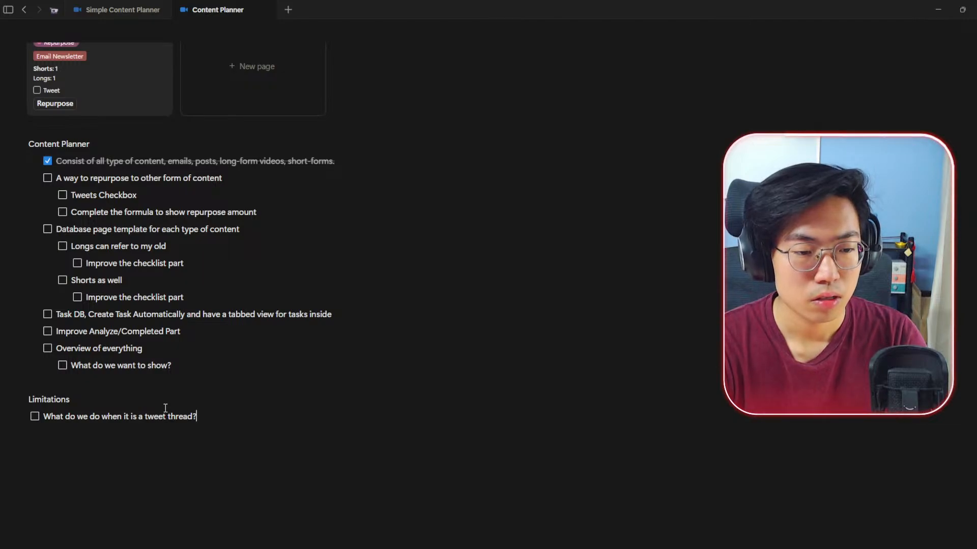
Nest the bullet "Need to be drafted first here before posting it right?" under the tweet thread to-do.
key(Tab)
text(- Nee)
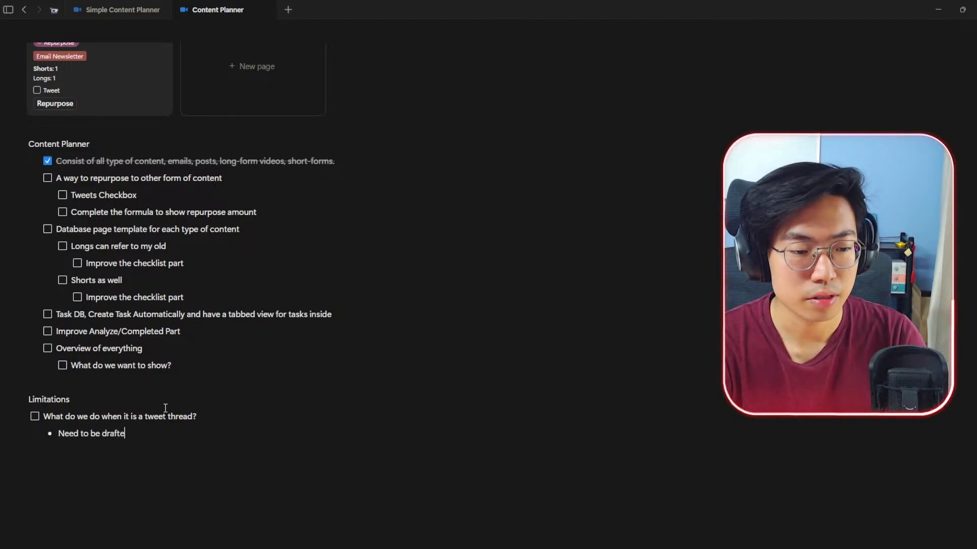
text(d first here b)
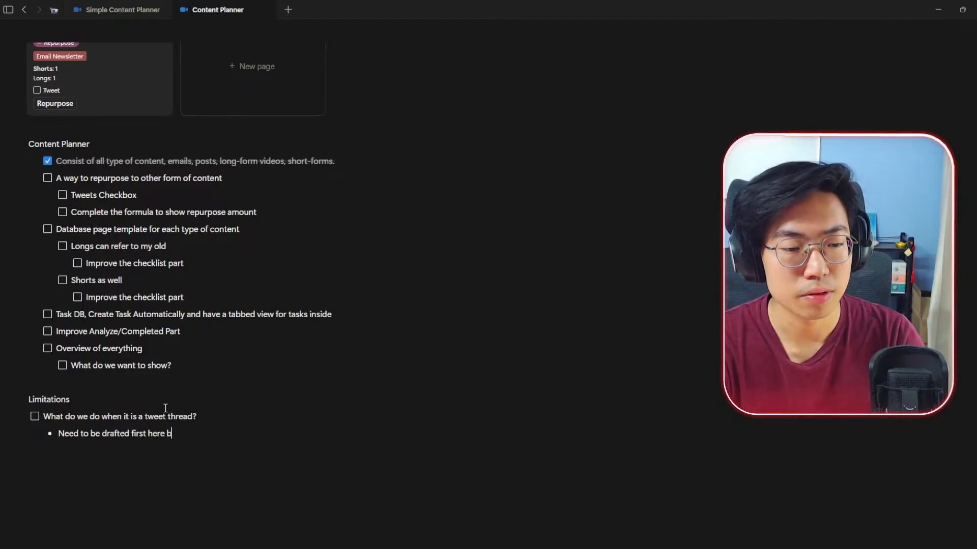
text(efore writing it)
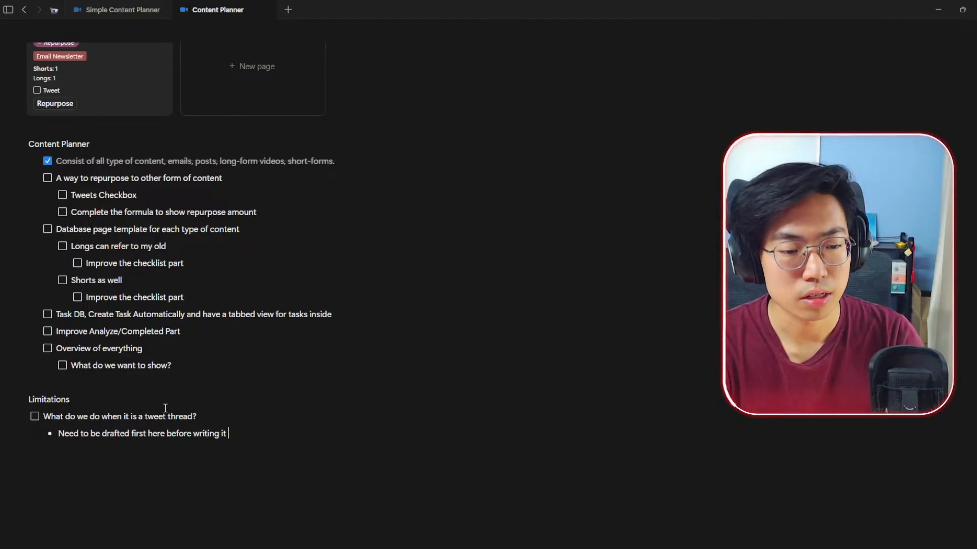
text( right?)
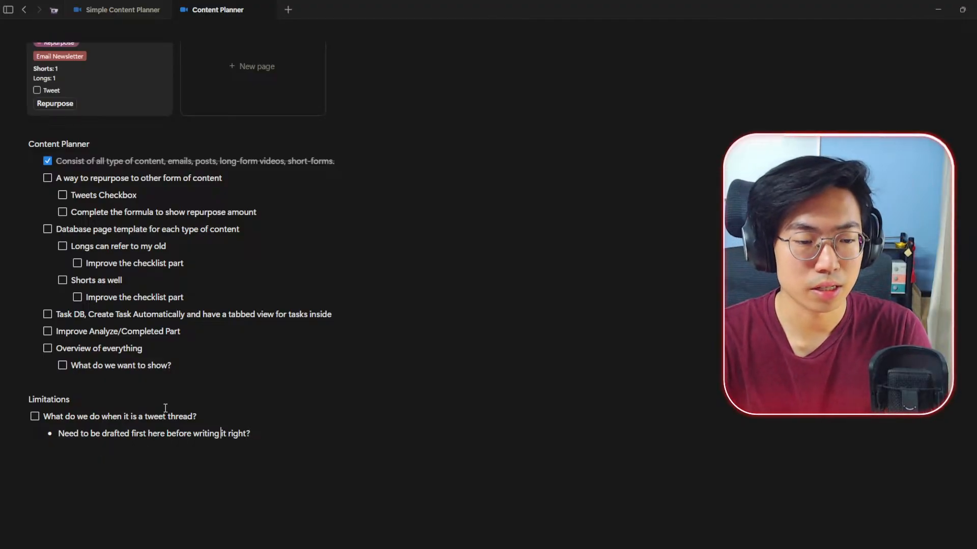
key(BackSpace)
key(BackSpace)
key(BackSpace)
key(BackSpace)
key(BackSpace)
key(BackSpace)
key(BackSpace)
key(BackSpace)
text(postin)
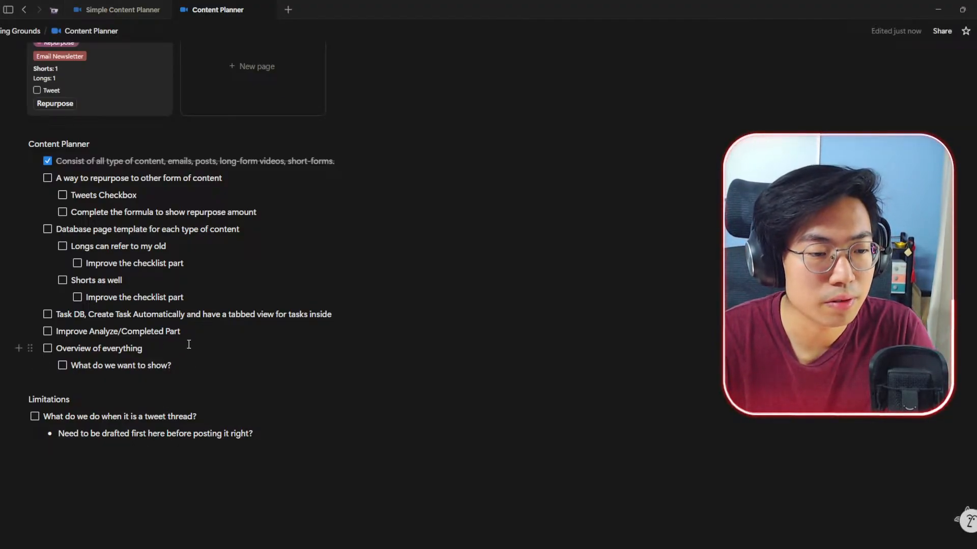
click(202, 332)
scroll(293, 420, up, 2)
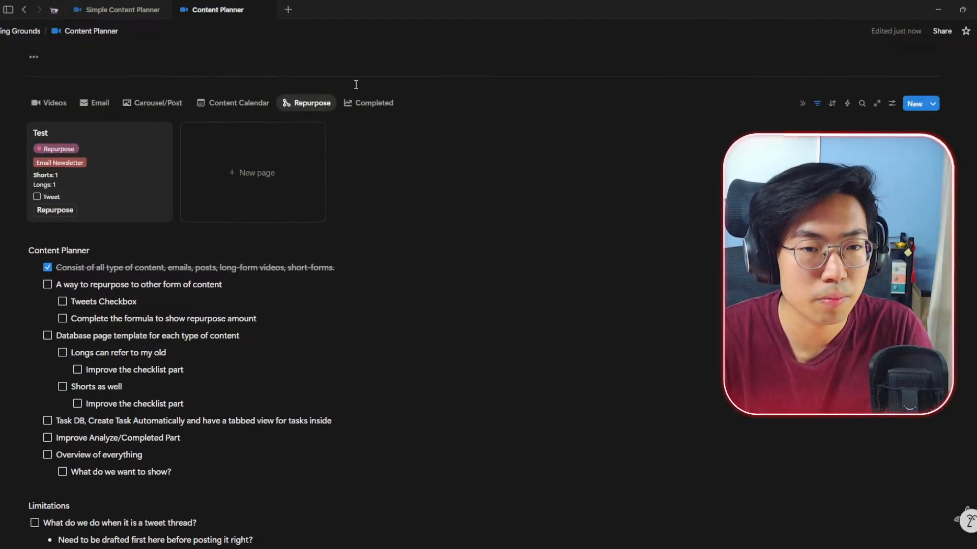
Nest the bullet "How to determine outcome?" under the "Improve Analyze/Completed Part" to-do.
click(362, 102)
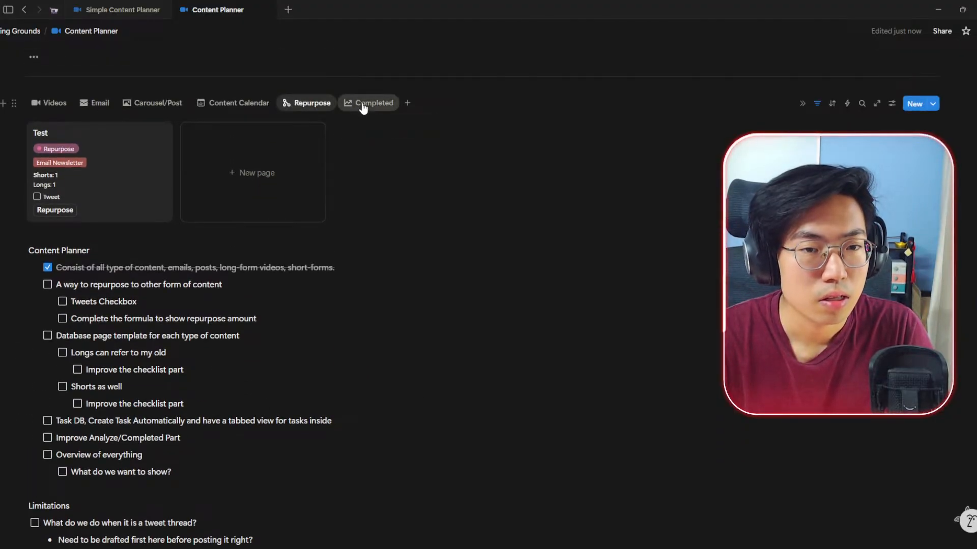
click(307, 105)
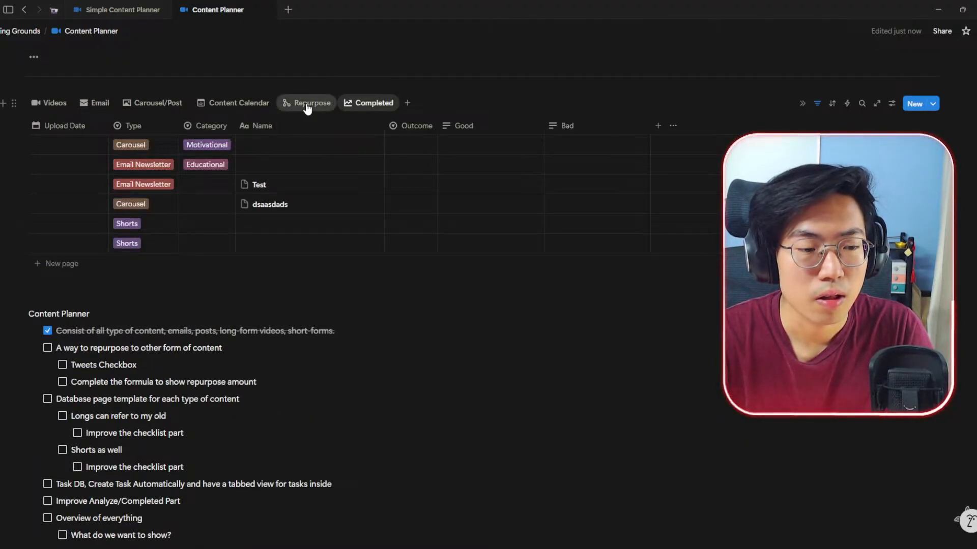
key(Return)
key(Tab)
text(-)
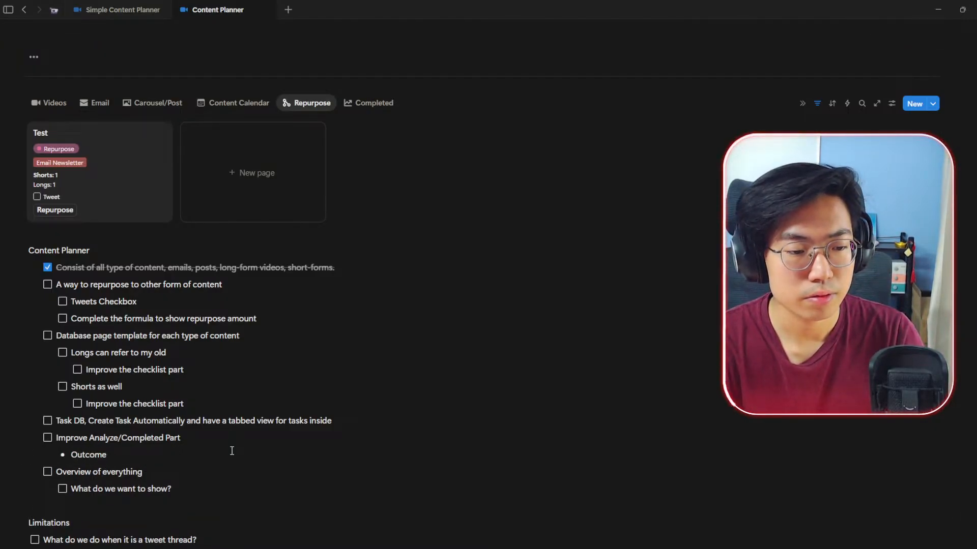
key(ctrl+BackSpace)
text(How to determine outcome?)
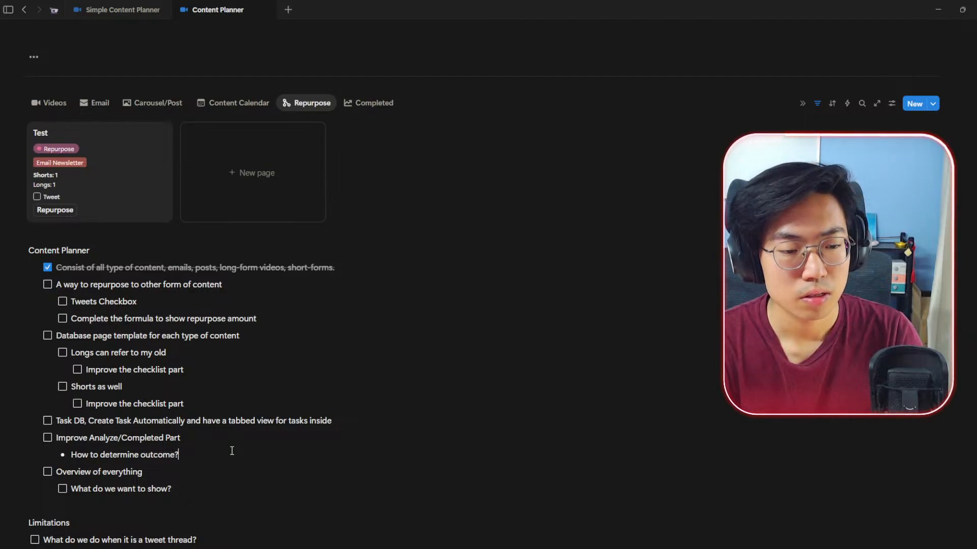
Nest the sub-bullet "Because if it's based on certain metric like views, it might change in the future" under the outcome question.
key(Return)
key(Tab)
text(Because)
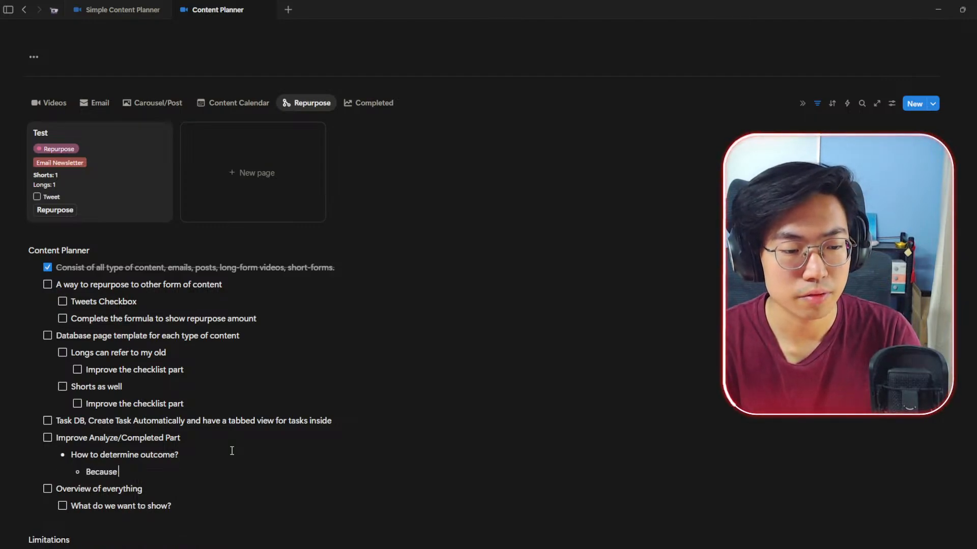
text( if it's based on certain c)
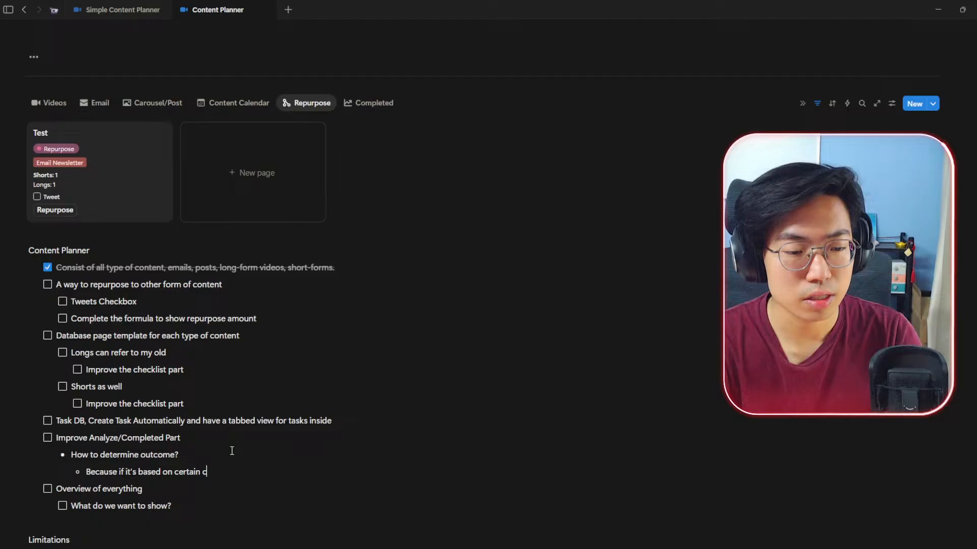
key(BackSpace)
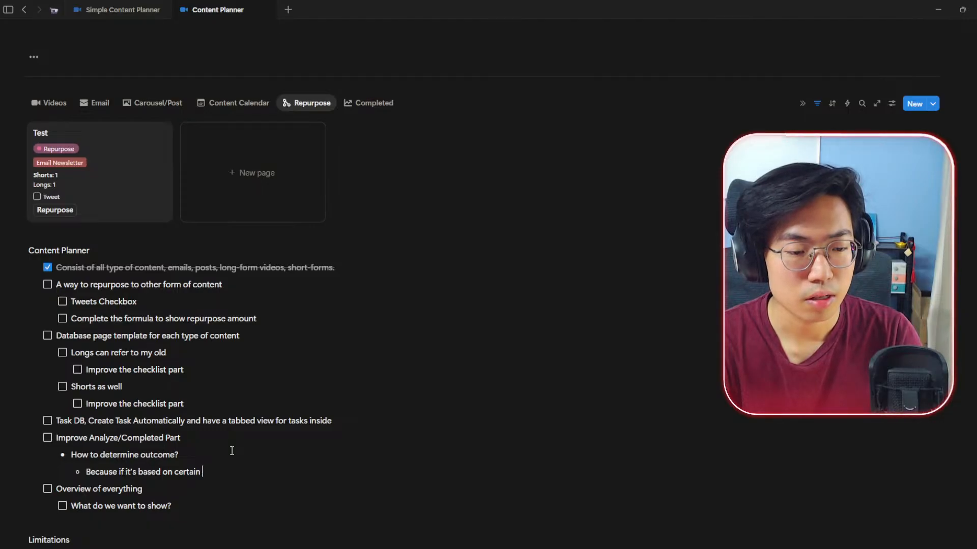
key(BackSpace)
key(BackSpace)
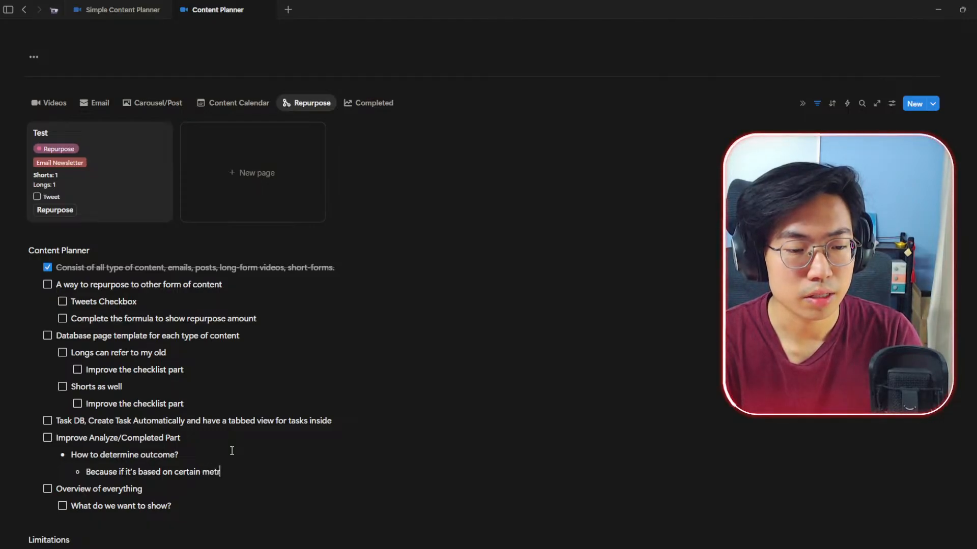
text(metric like views, it mig)
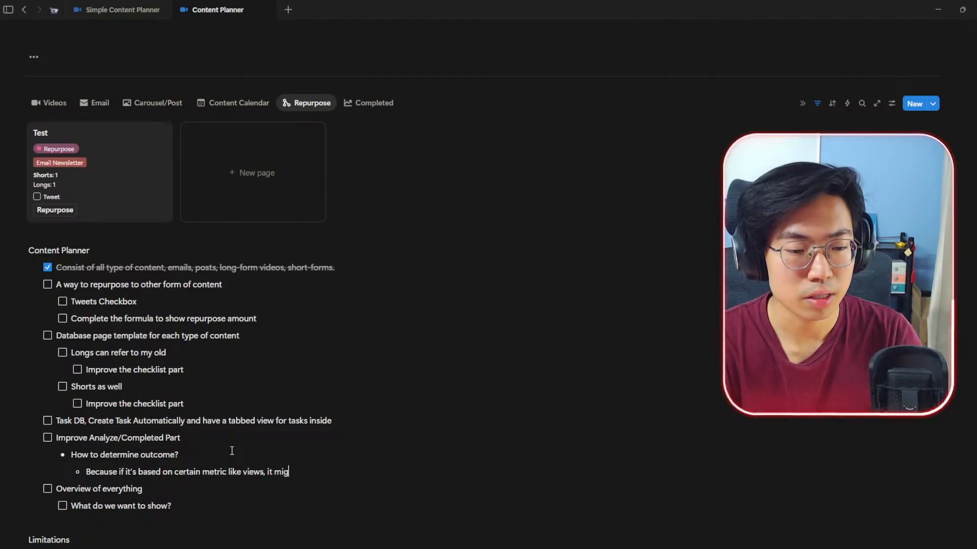
text(ht change in the future)
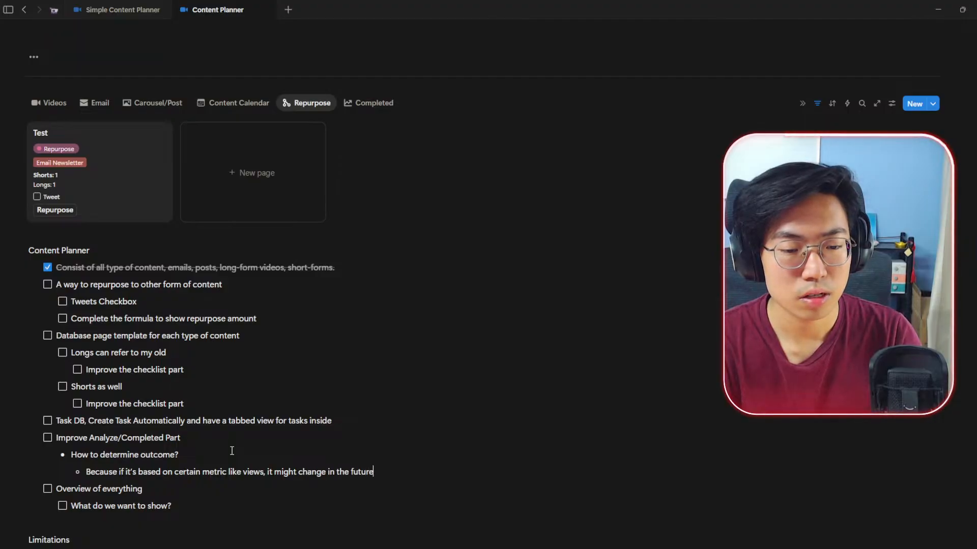
Replace the sub-bullet's ending after "views," with "the value might increase".
key(BackSpace)
key(BackSpace)
key(BackSpace)
key(BackSpace)
key(BackSpace)
key(BackSpace)
key(BackSpace)
key(BackSpace)
key(BackSpace)
key(BackSpace)
key(BackSpace)
key(BackSpace)
key(BackSpace)
key(BackSpace)
key(BackSpace)
key(BackSpace)
key(BackSpace)
key(BackSpace)
text(the )
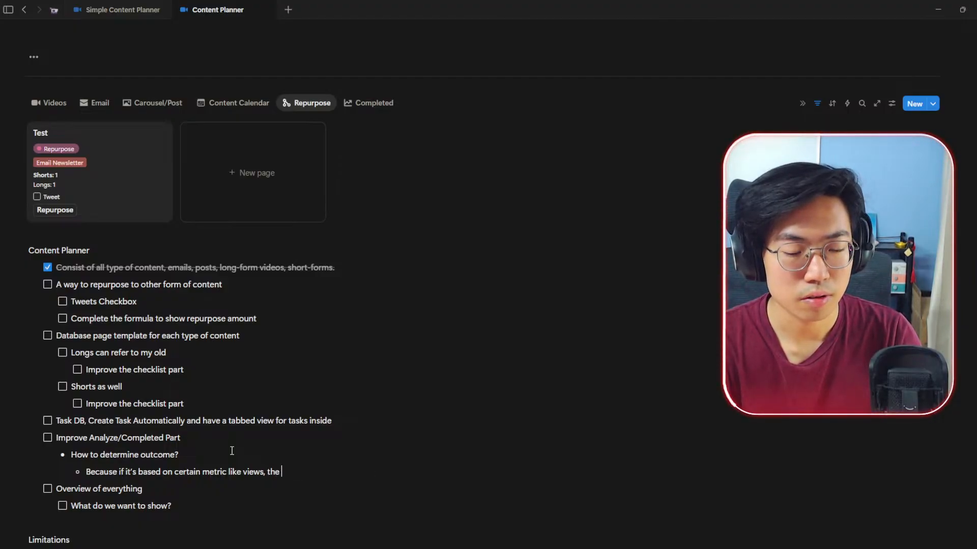
text(value might incrase)
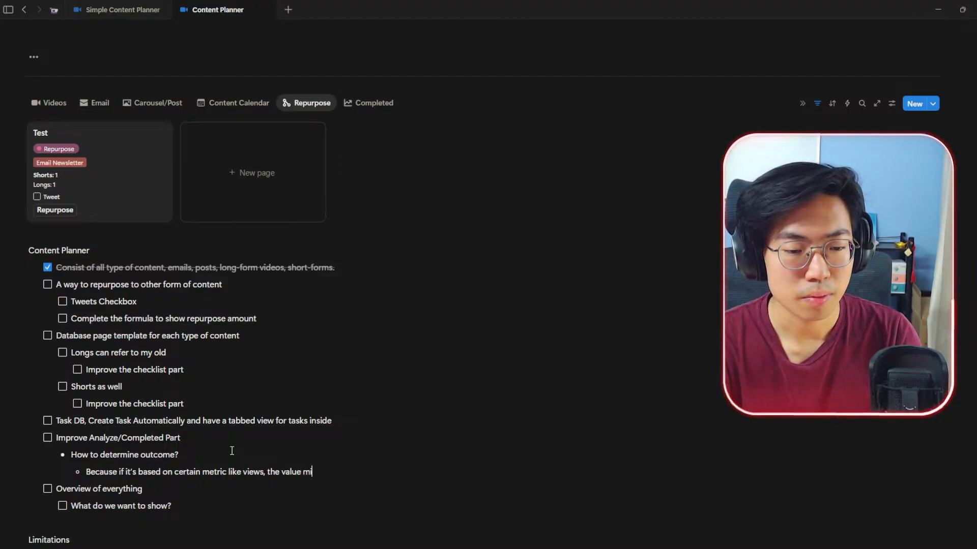
key(BackSpace)
key(BackSpace)
key(BackSpace)
key(BackSpace)
key(BackSpace)
key(BackSpace)
key(BackSpace)
text(incras)
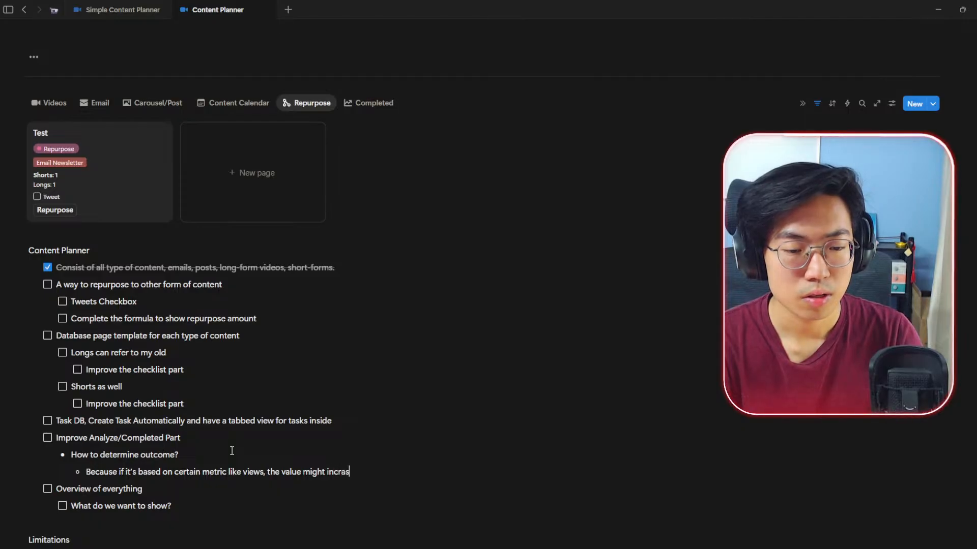
key(BackSpace)
key(BackSpace)
text(ease )
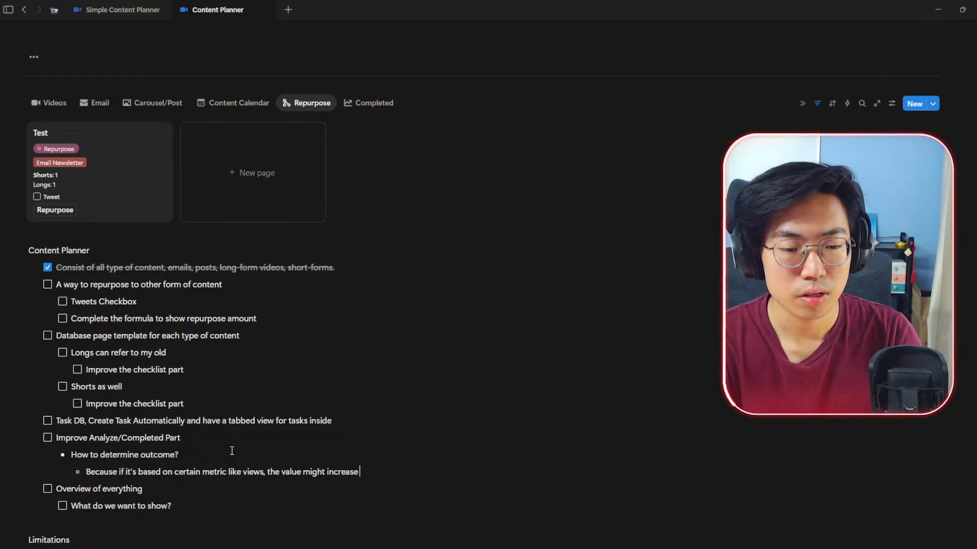
Finish the sub-bullet with "which will mess up the previous content outcomes?".
text(which wi)
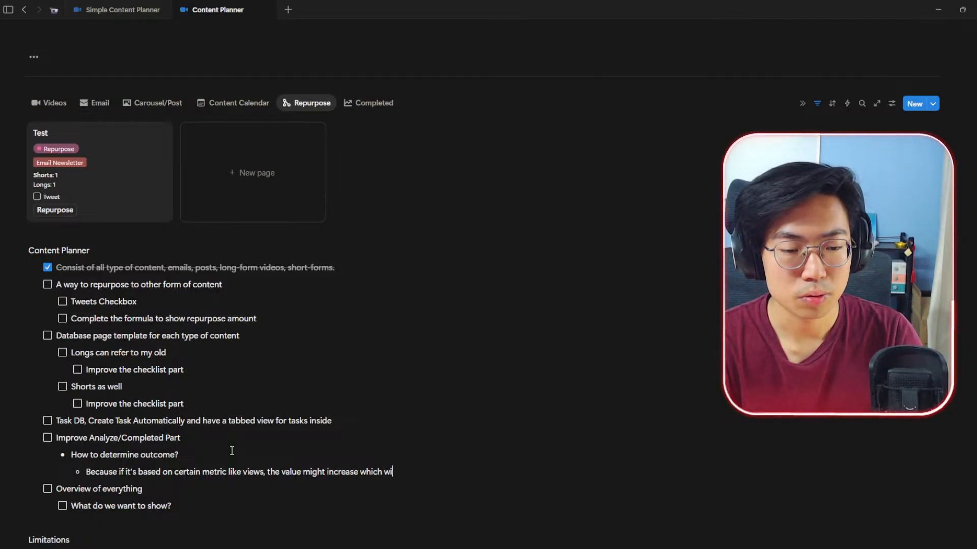
text(ll reduce the)
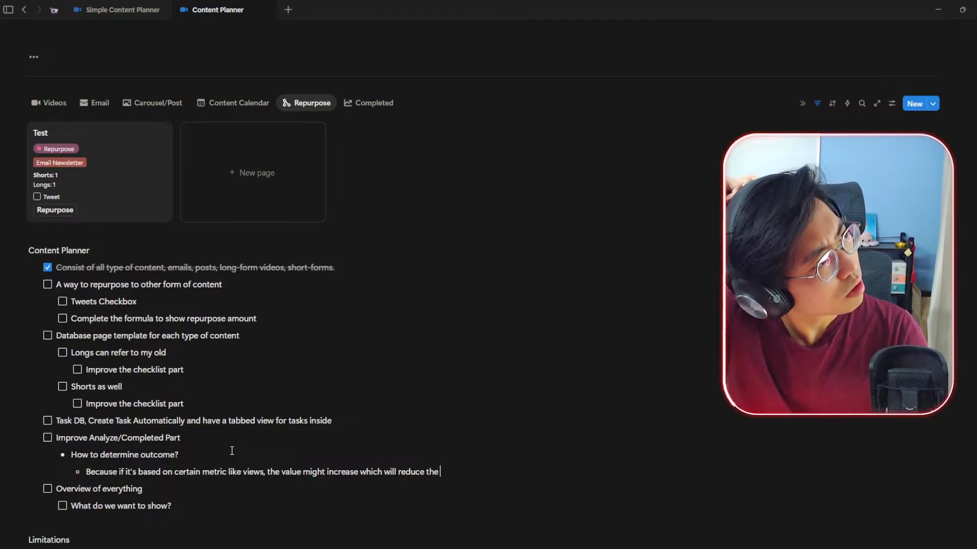
key(BackSpace)
key(BackSpace)
key(BackSpace)
key(BackSpace)
key(BackSpace)
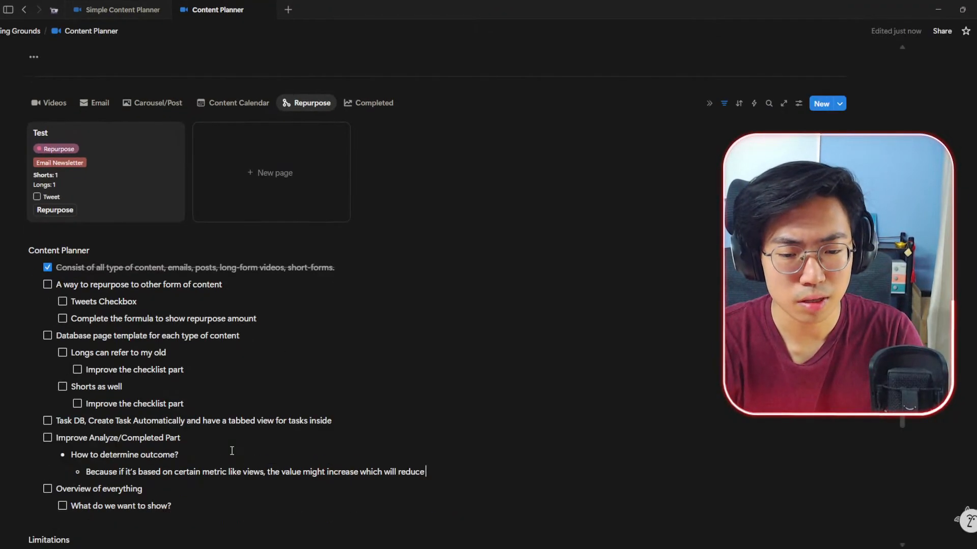
key(ctrl+BackSpace)
text(mess up t)
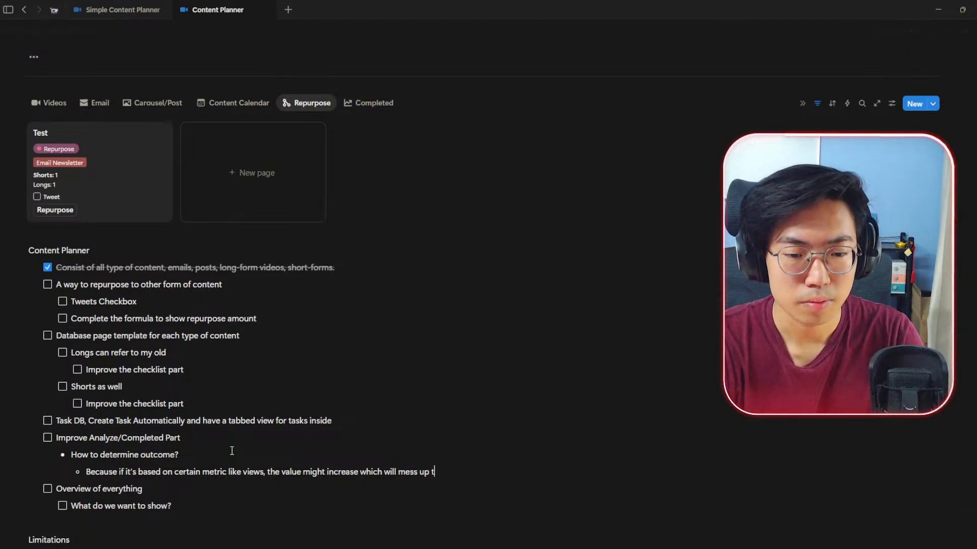
text(he previous outcome)
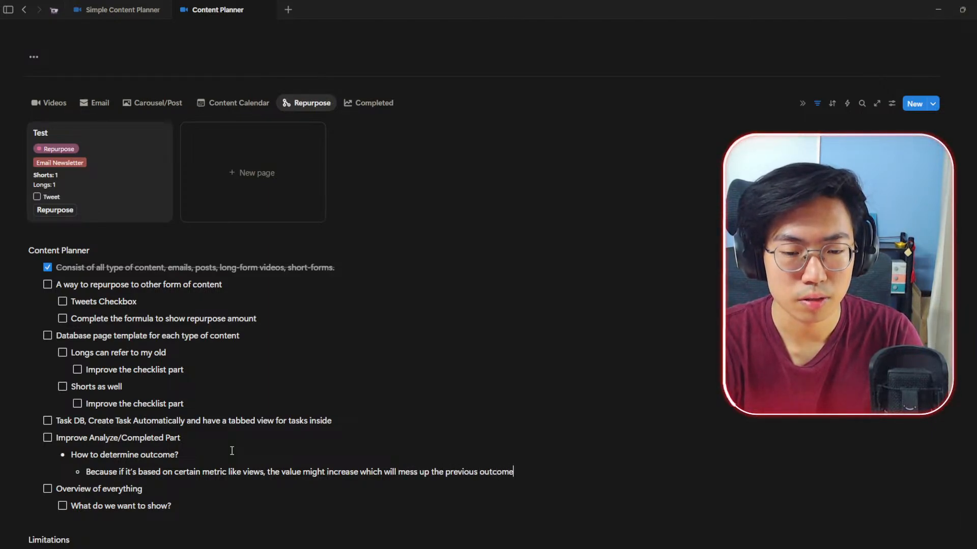
key(ctrl+BackSpace)
text(vid)
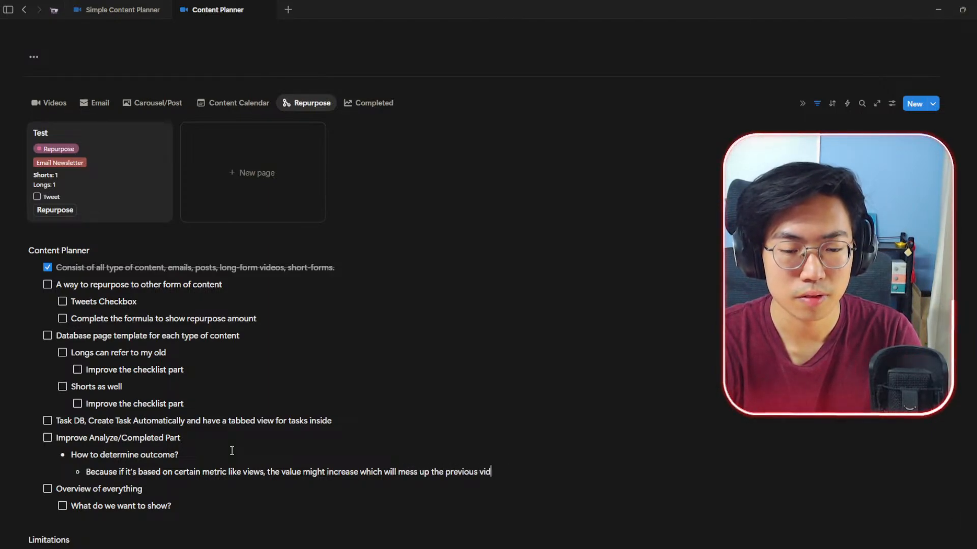
key(ctrl+BackSpace)
text(content outcomes?)
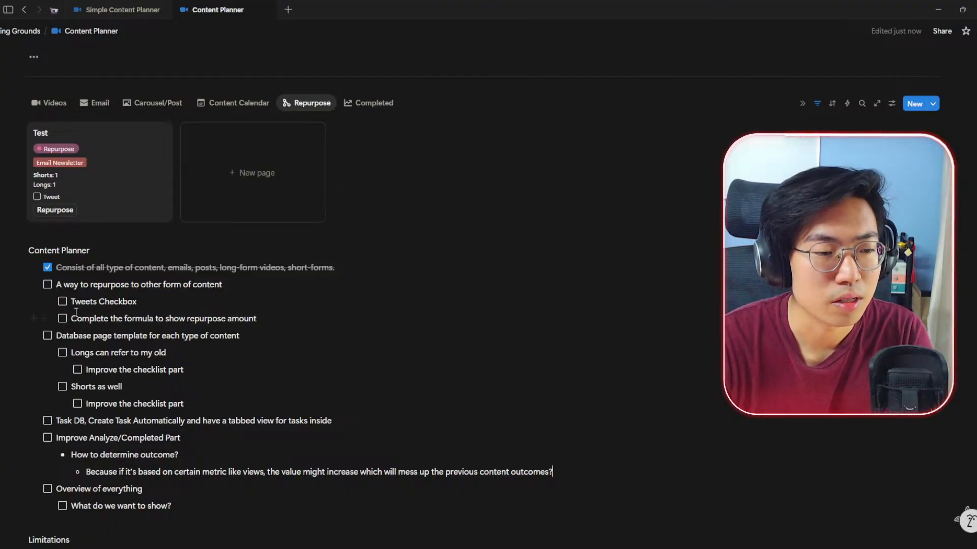
Duplicate the Carousel/Post view as "Tweets" with a paper-plane icon and place it between Carousel/Post and Content Calendar.
scroll(42, 222, up, 2)
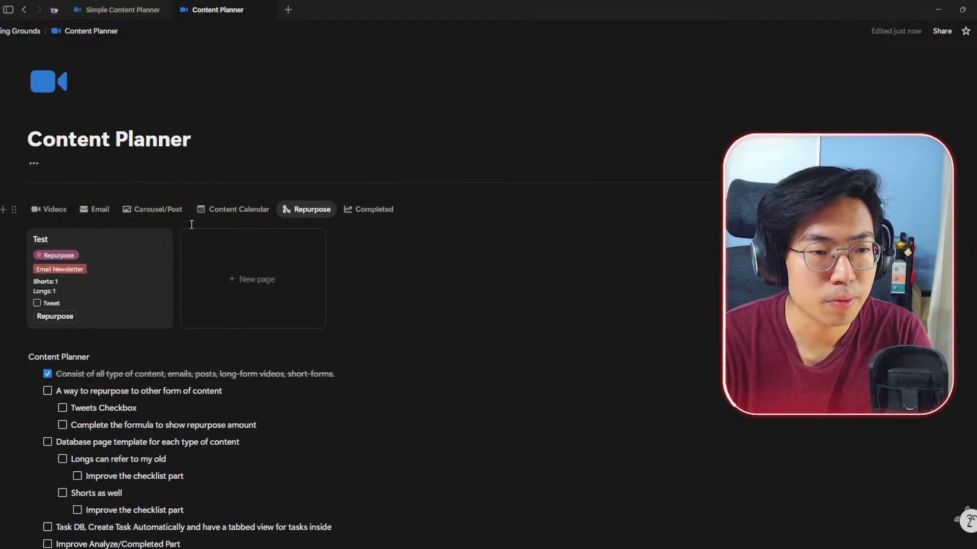
scroll(315, 325, down, 2)
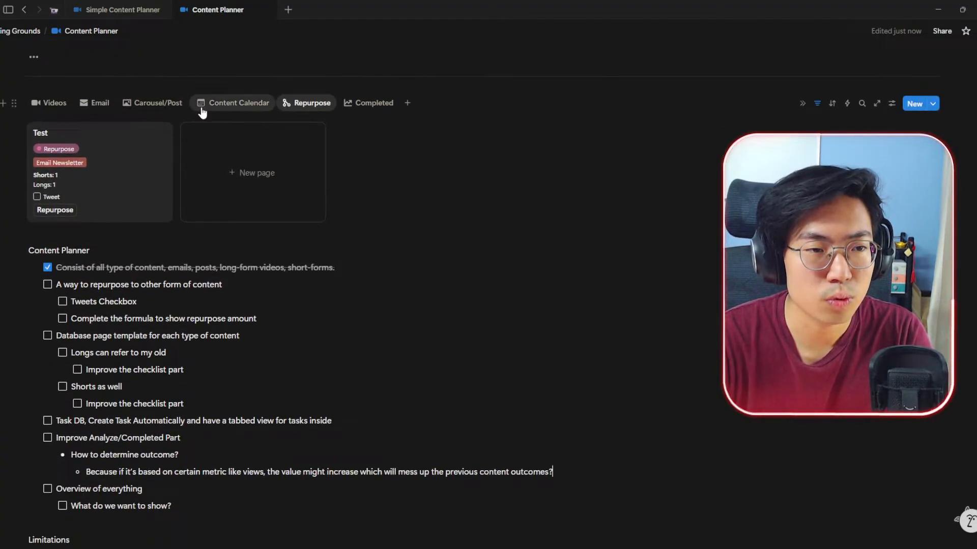
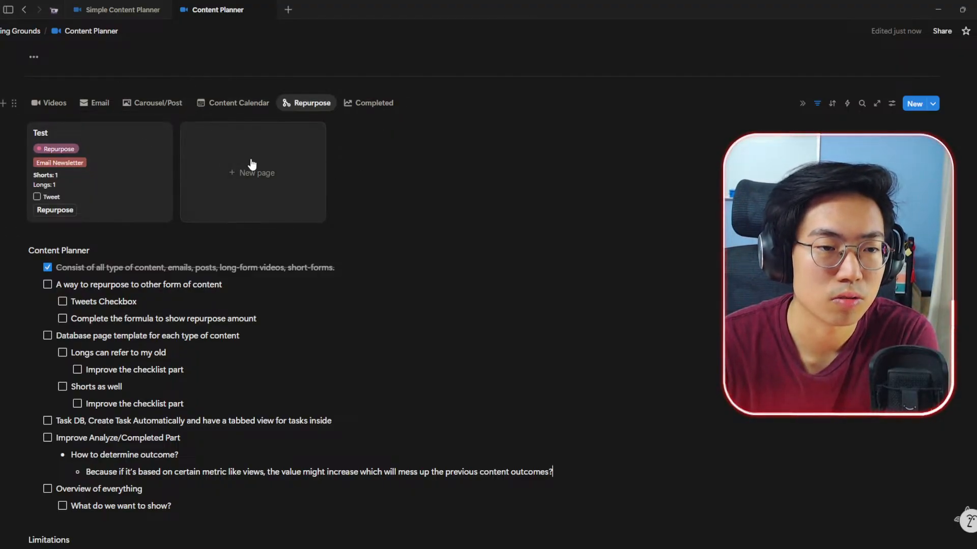
right_click(152, 104)
click(162, 224)
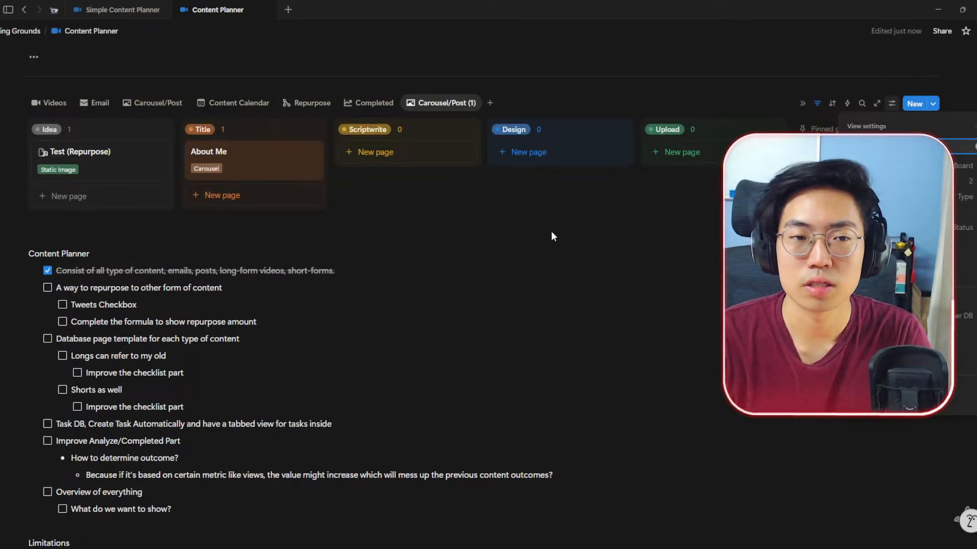
text(Tweets)
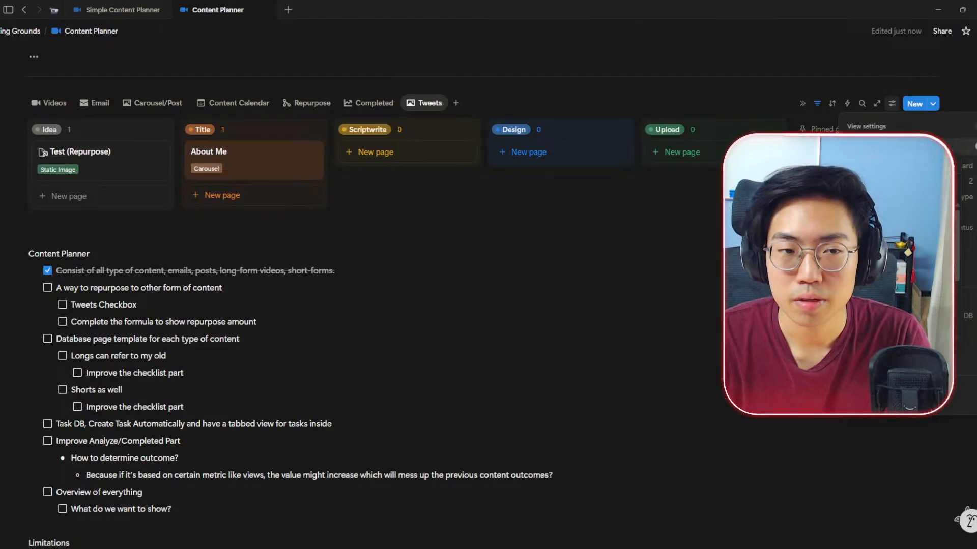
drag(425, 103, 262, 101)
click(311, 105)
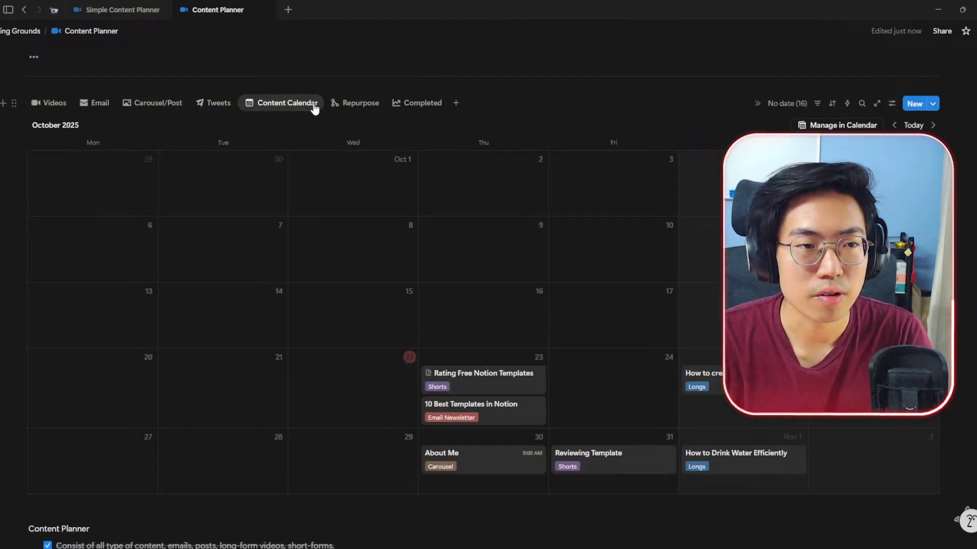
click(360, 102)
click(285, 101)
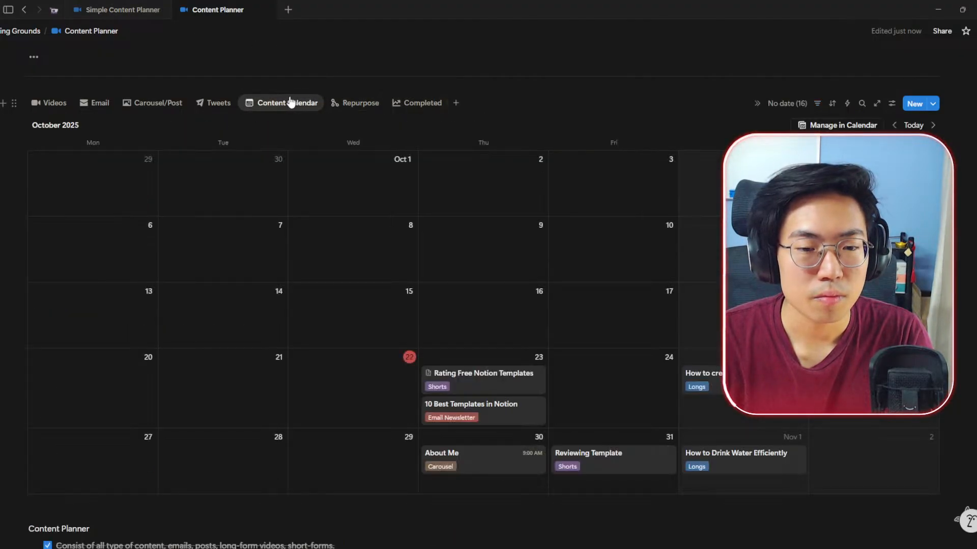
click(379, 103)
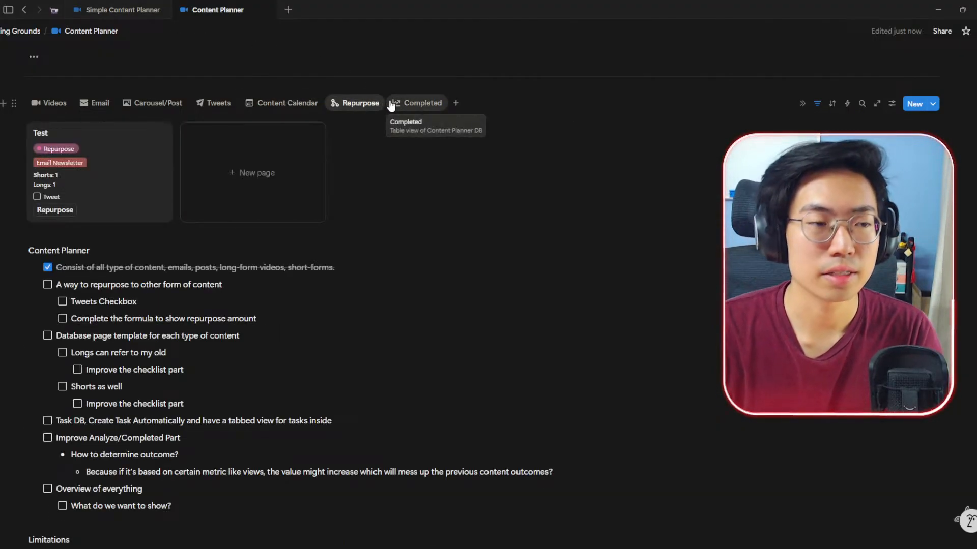
click(391, 103)
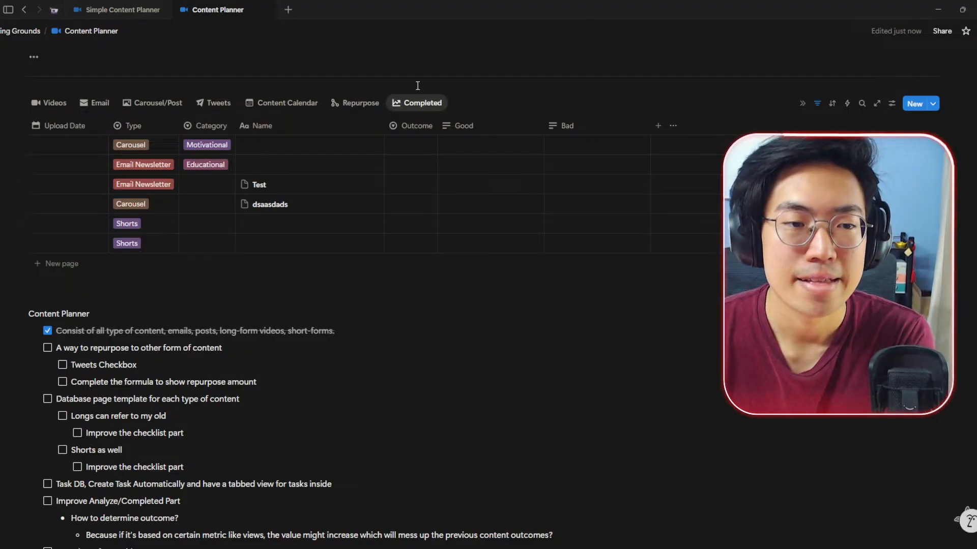
Change the layout of the Tweets view from board to table.
click(213, 103)
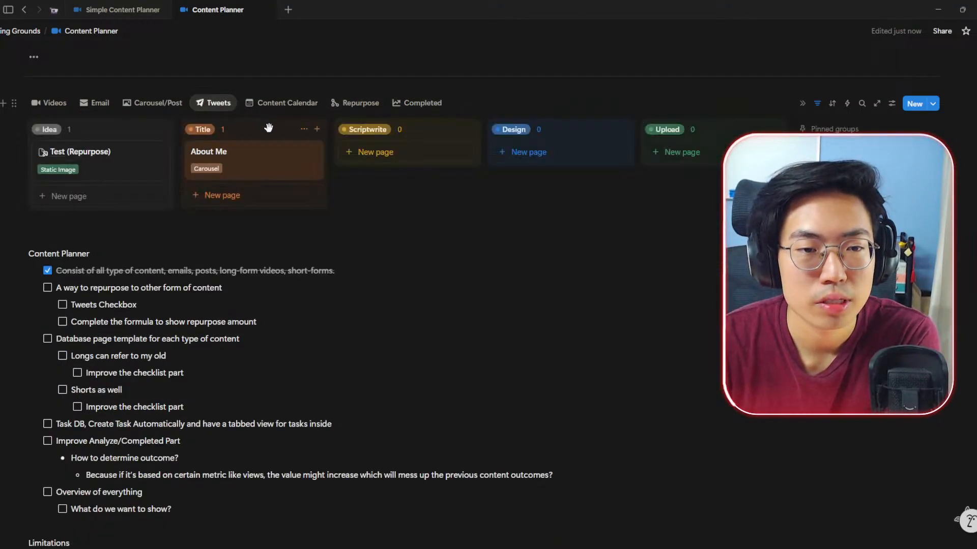
click(891, 103)
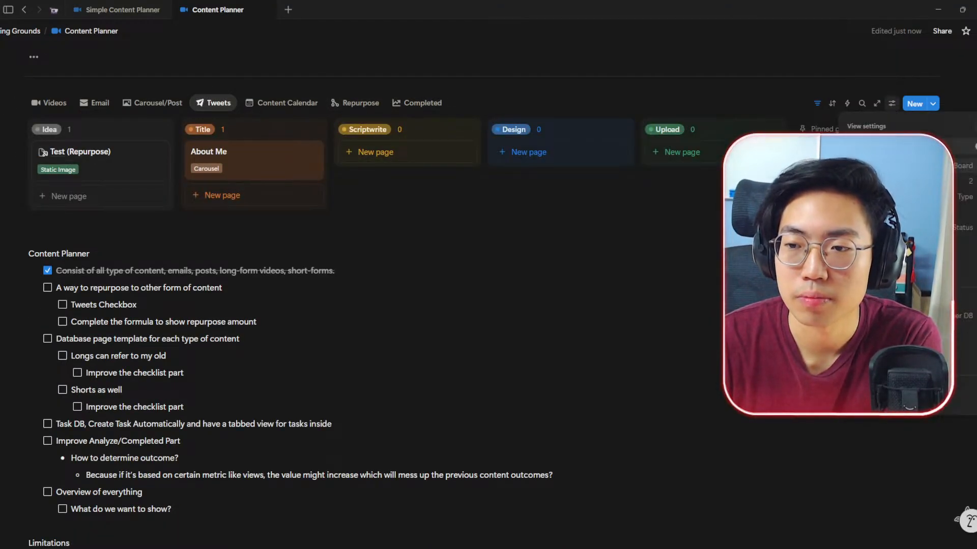
click(885, 166)
click(869, 157)
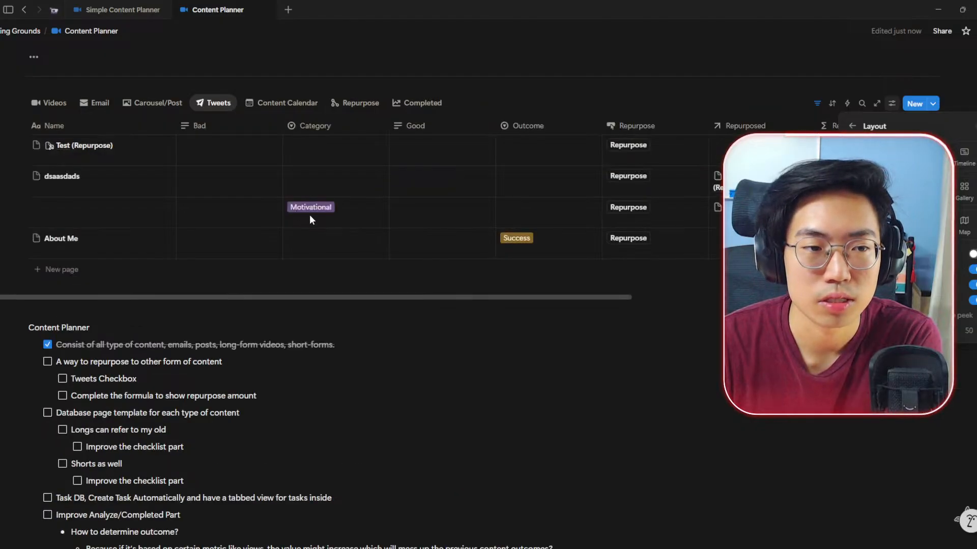
click(479, 212)
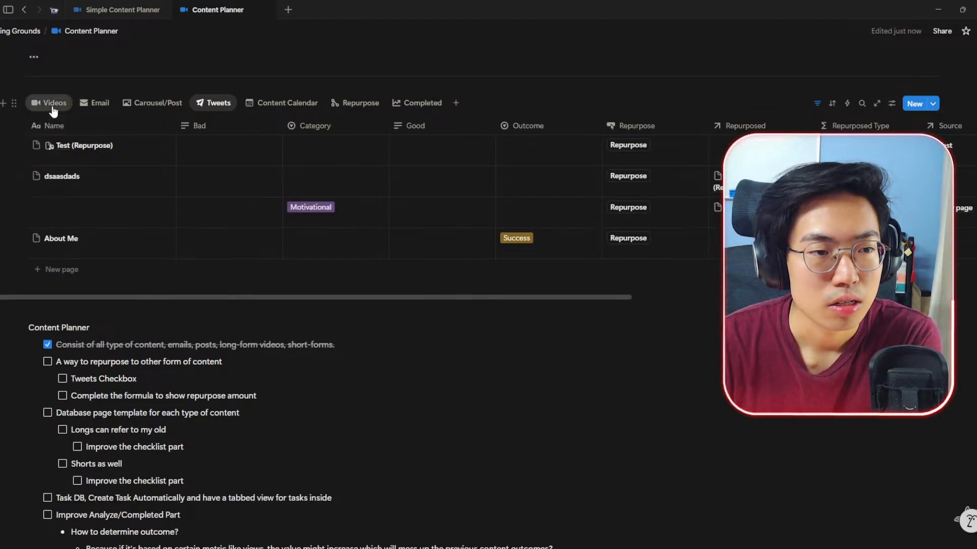
click(98, 104)
click(154, 103)
click(359, 105)
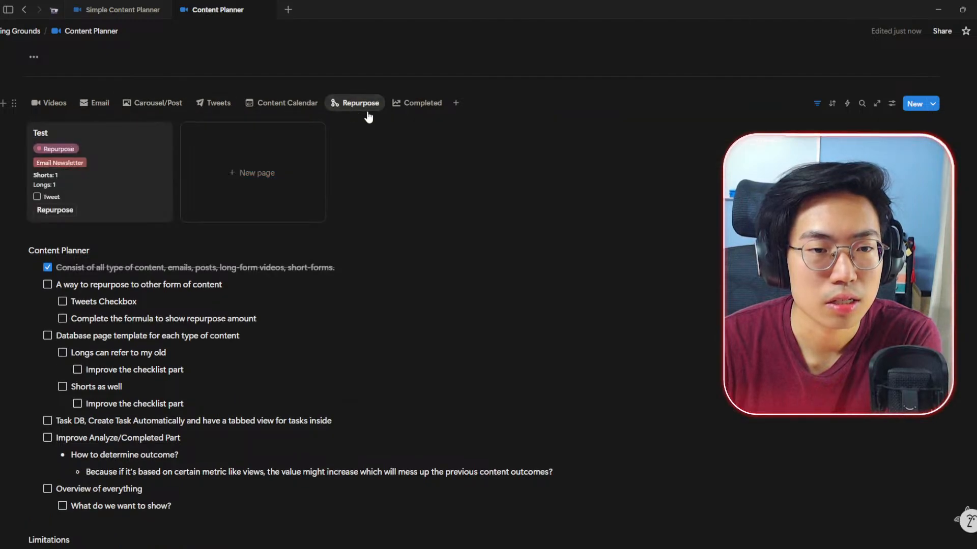
Review the Content Planner database's Completed, Repurpose, Videos, Email, Carousel/Post and Content Calendar views.
click(408, 109)
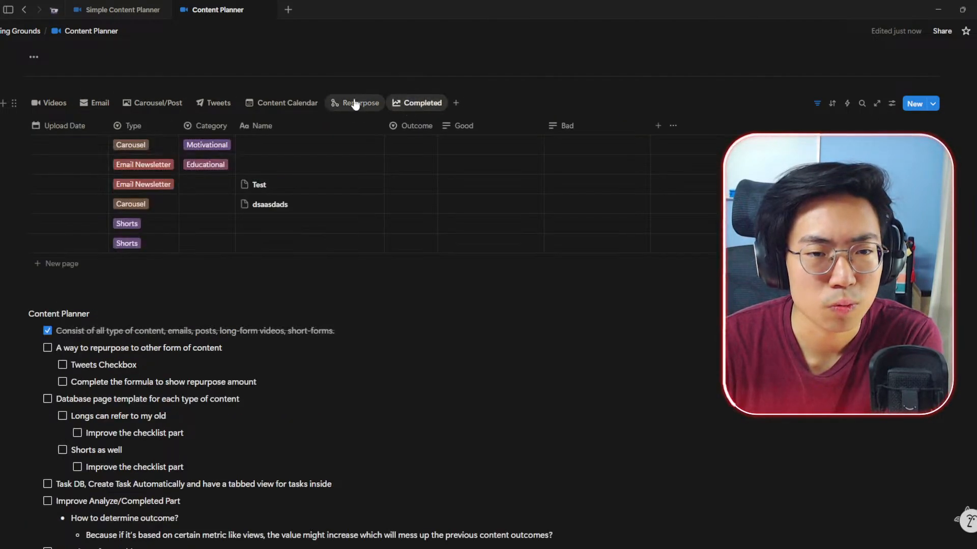
click(350, 109)
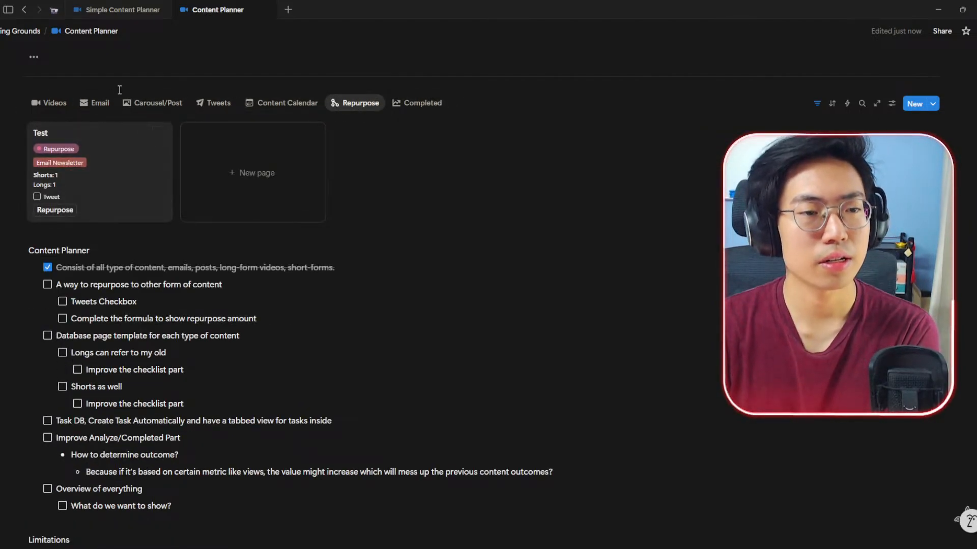
click(51, 104)
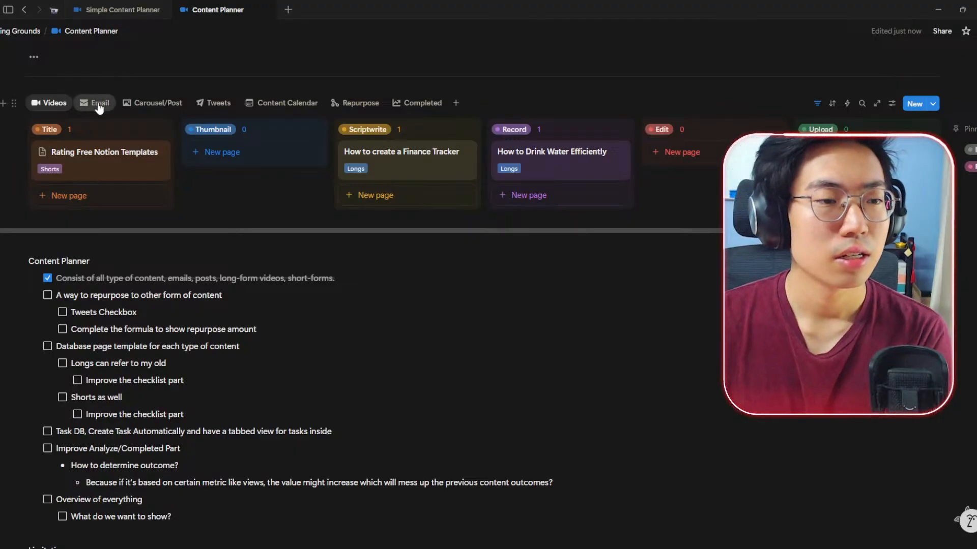
click(97, 103)
click(167, 108)
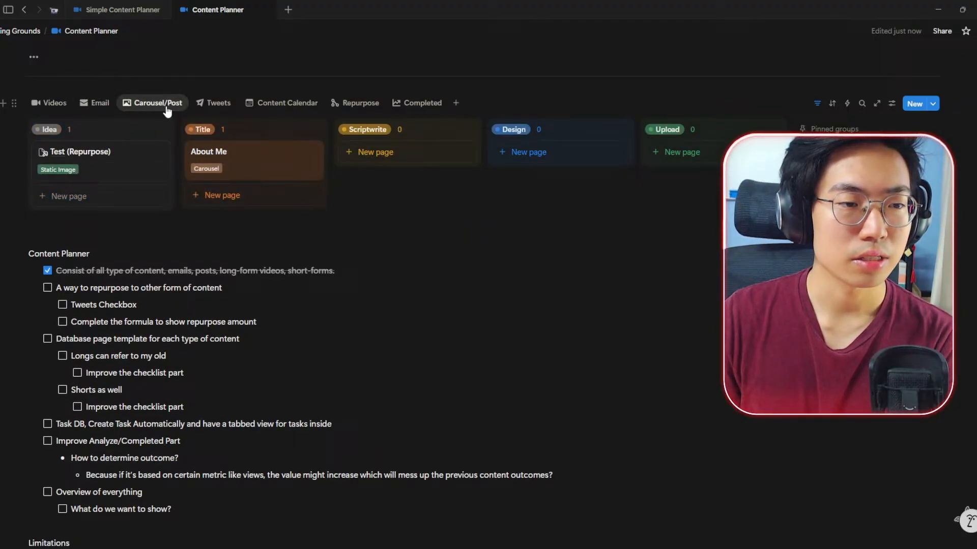
click(40, 103)
click(262, 104)
click(356, 104)
click(418, 103)
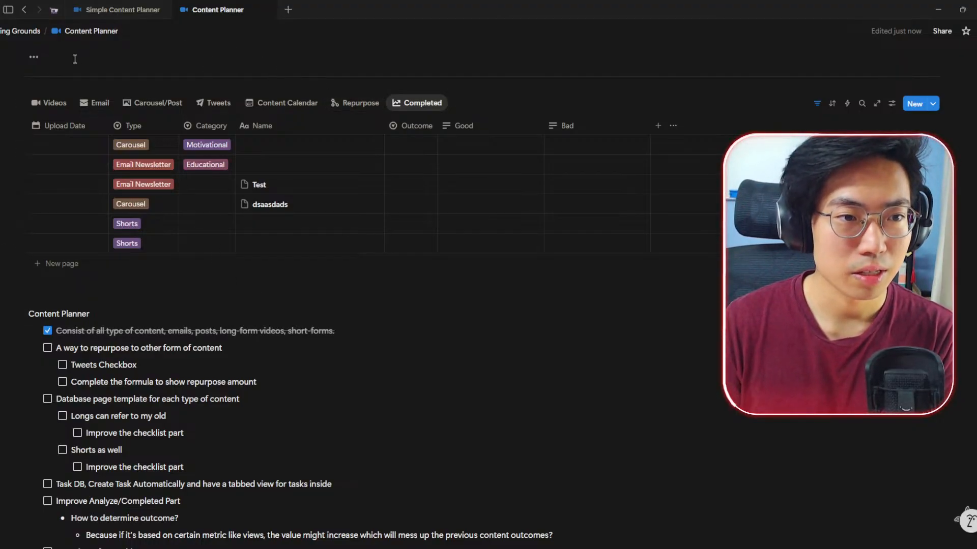
Compare the Simple Content Planner template with the Content Planner's Videos, Email, Carousel/Post, Tweets and Content Calendar views.
click(108, 12)
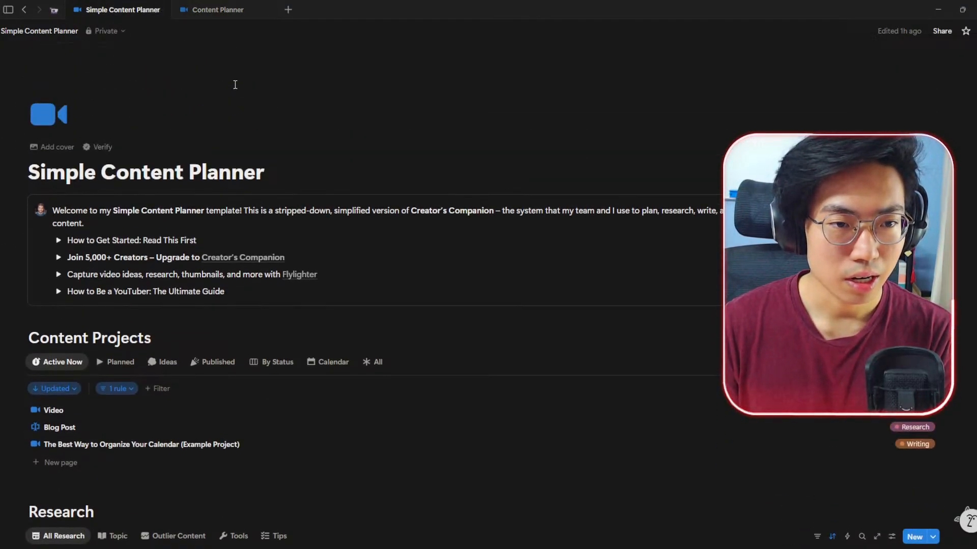
click(220, 10)
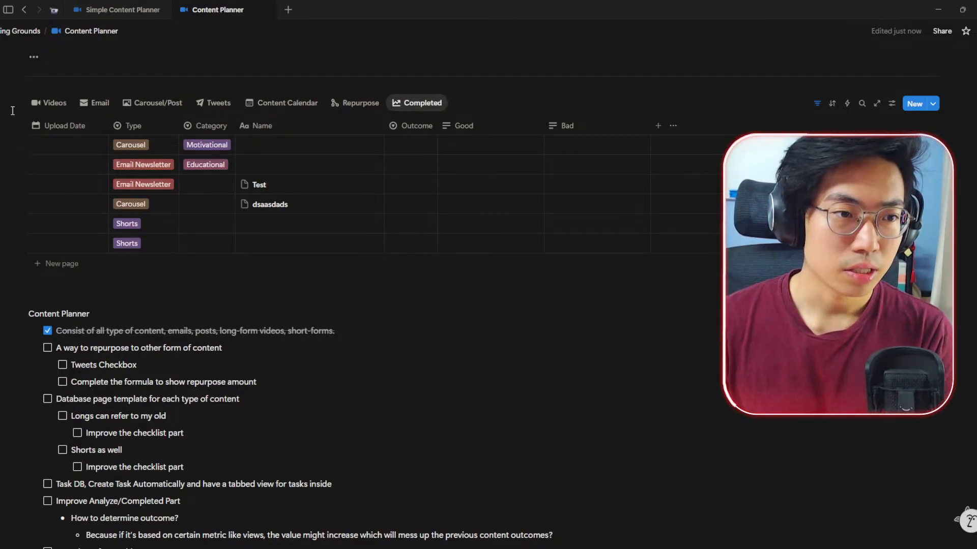
click(48, 103)
click(174, 104)
click(174, 104)
click(211, 103)
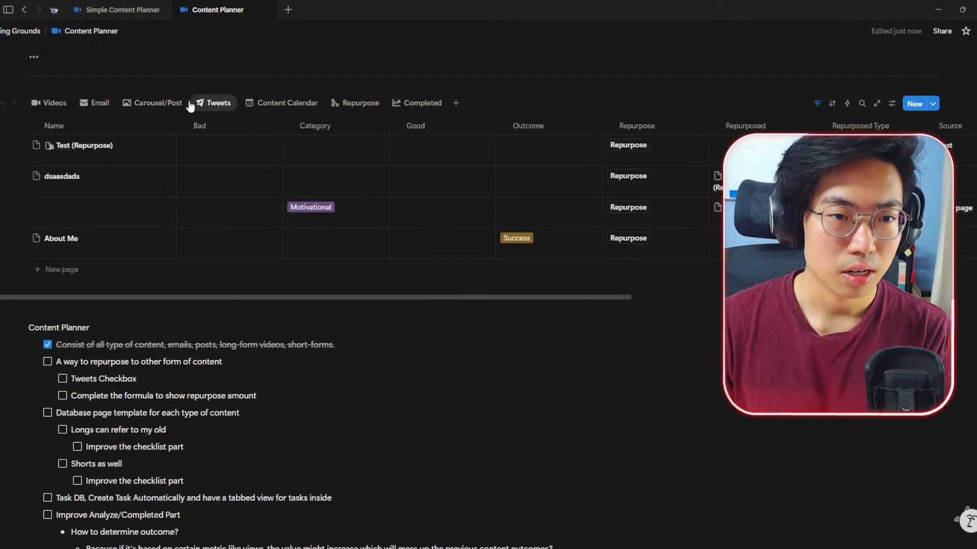
click(153, 103)
click(94, 103)
click(69, 103)
click(152, 103)
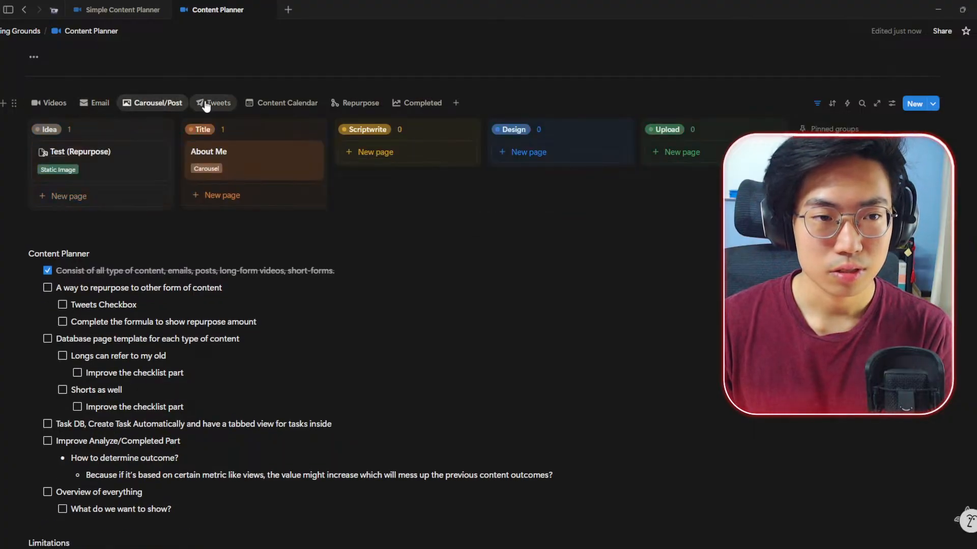
click(214, 103)
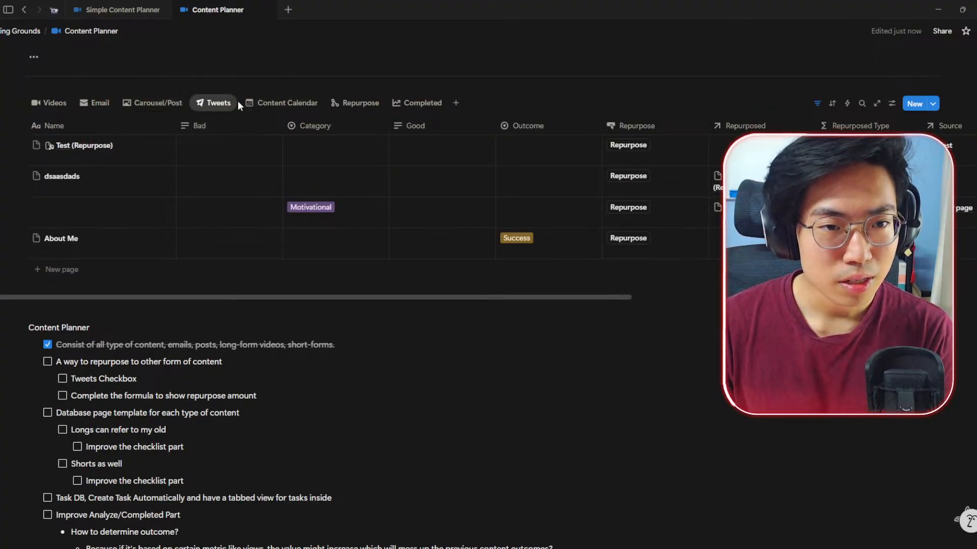
click(279, 103)
click(55, 106)
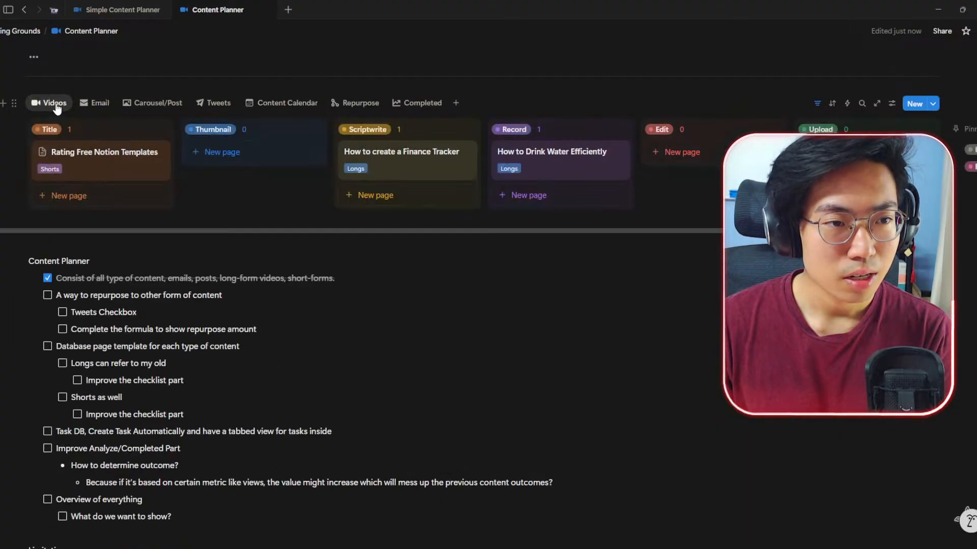